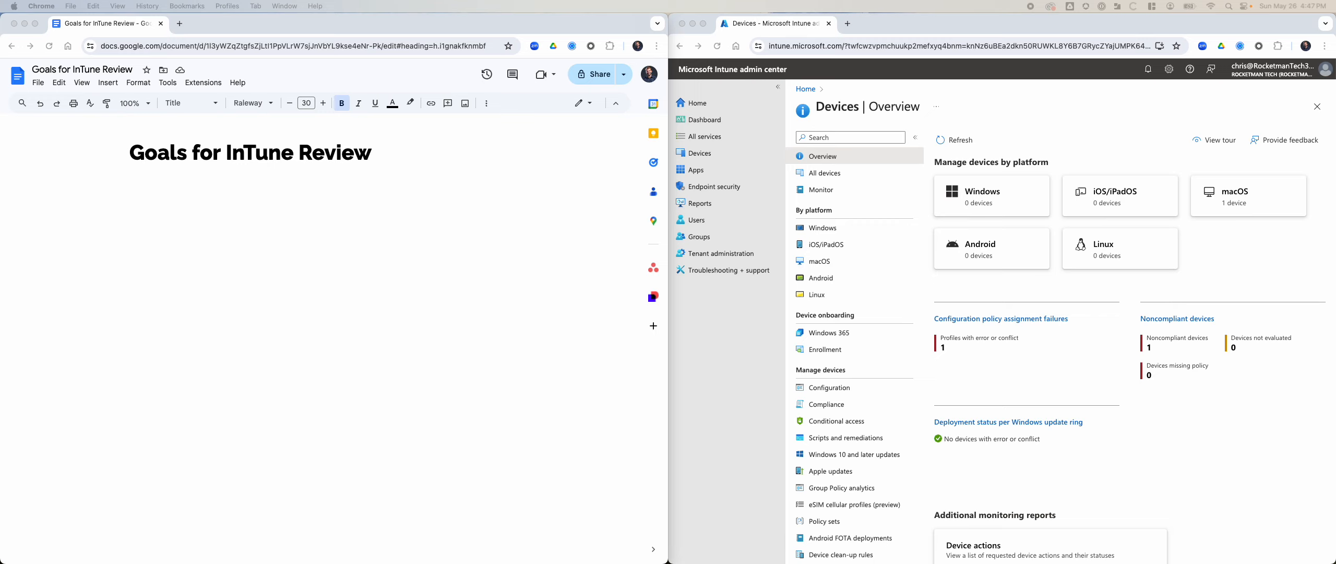
Step: Start a checklist below the title with the item 'macOS Updates using MDM Command'
left_click(402, 268)
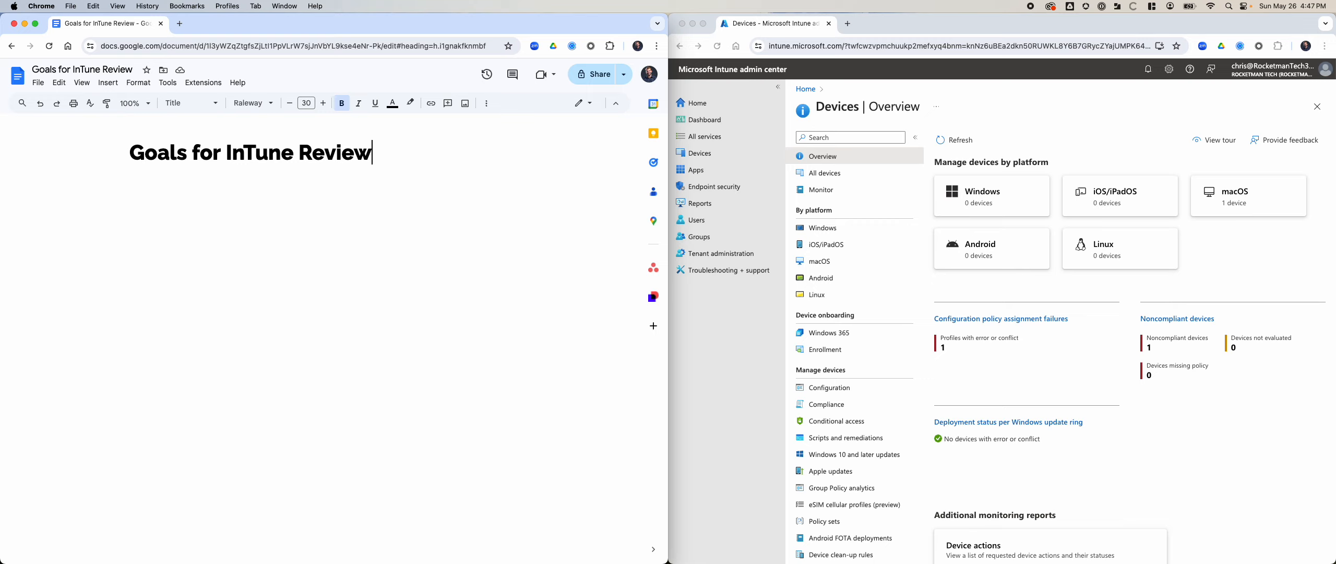
key("Return")
left_click(487, 103)
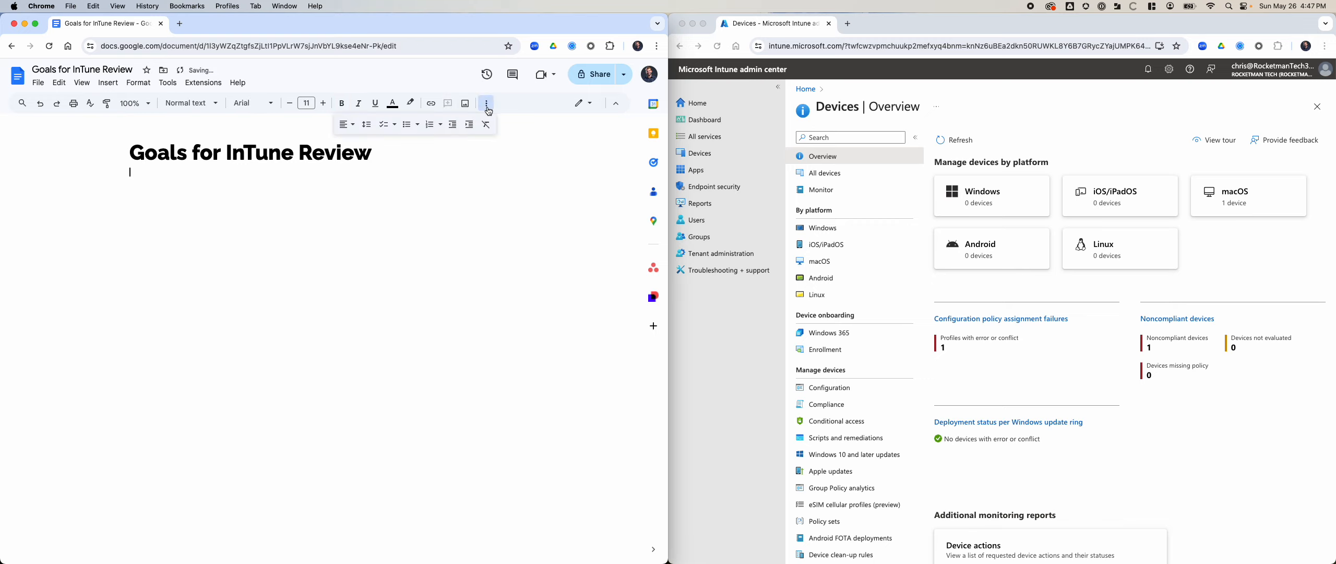
left_click(385, 124)
type("macOS Updates using MDM C")
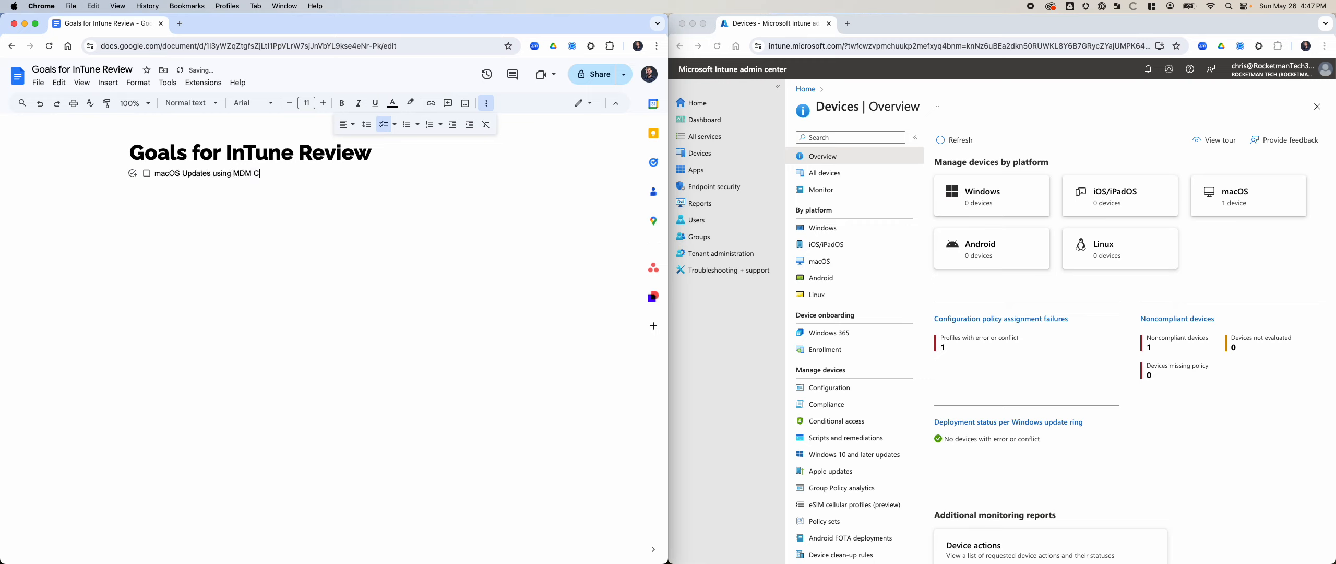
type("ommand")
Step: Insert a new checklist item 'macOS Updates' above the MDM Command item
left_click(154, 174)
key("Return")
key("Up")
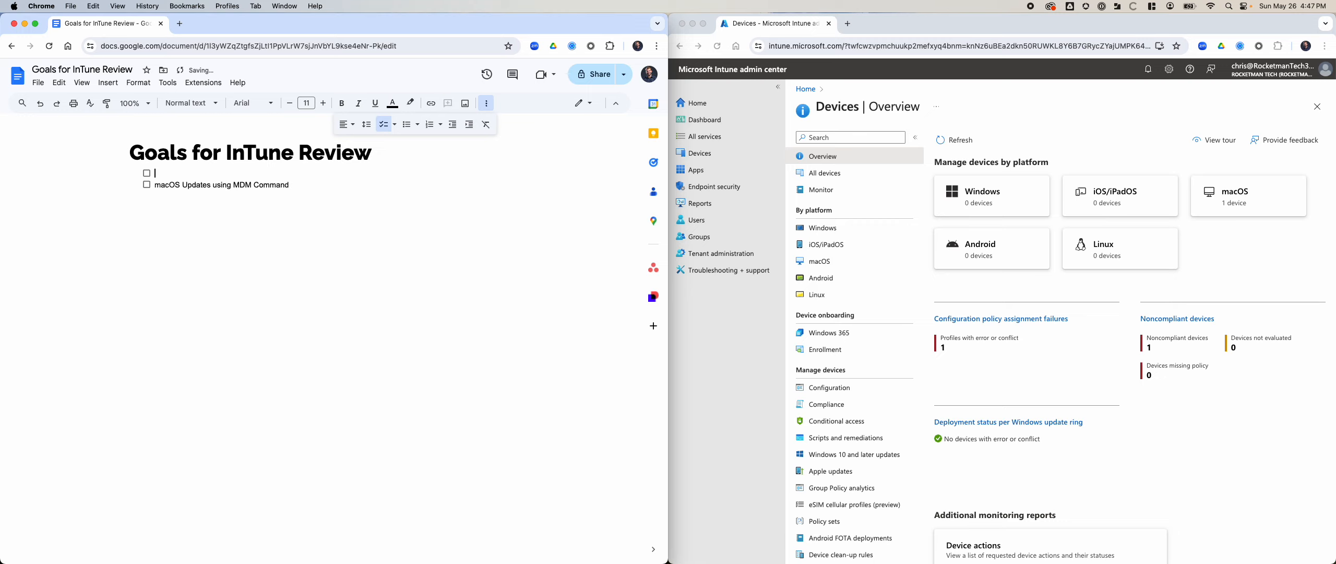
type("macOS Updates")
Step: Nest the MDM Command item under macOS Updates and add sub-item 'macOS Updates using SUPERMAN'
left_click(154, 185)
key("Tab")
left_click(321, 185)
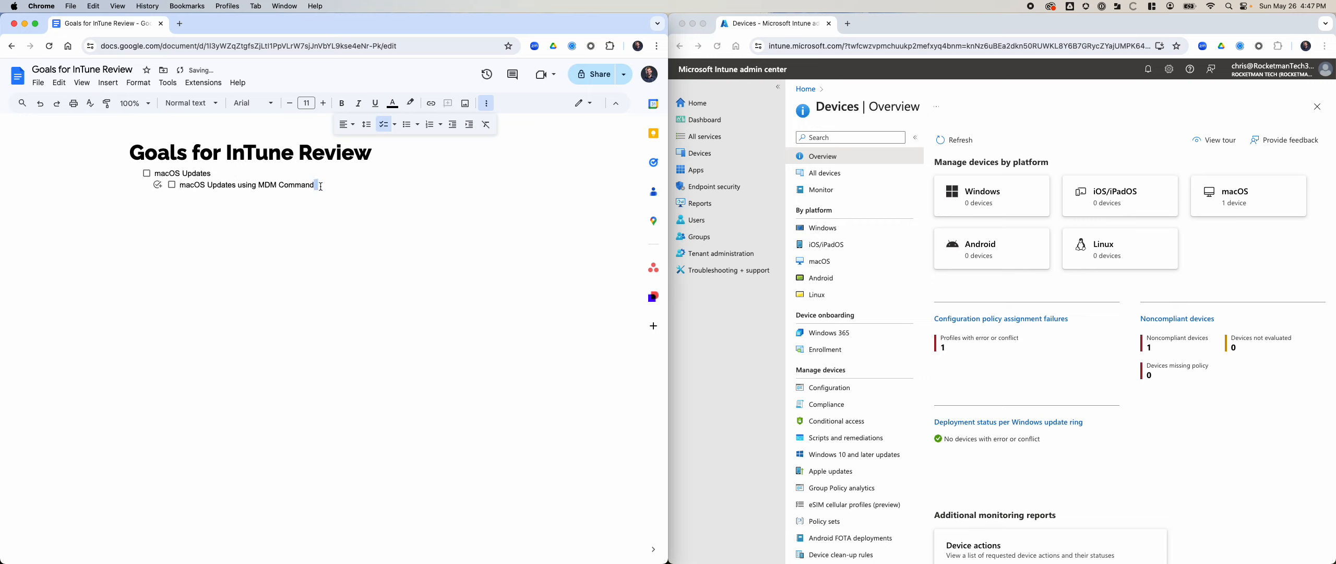
key("Return")
type("macOS Updates using SUPERMAN")
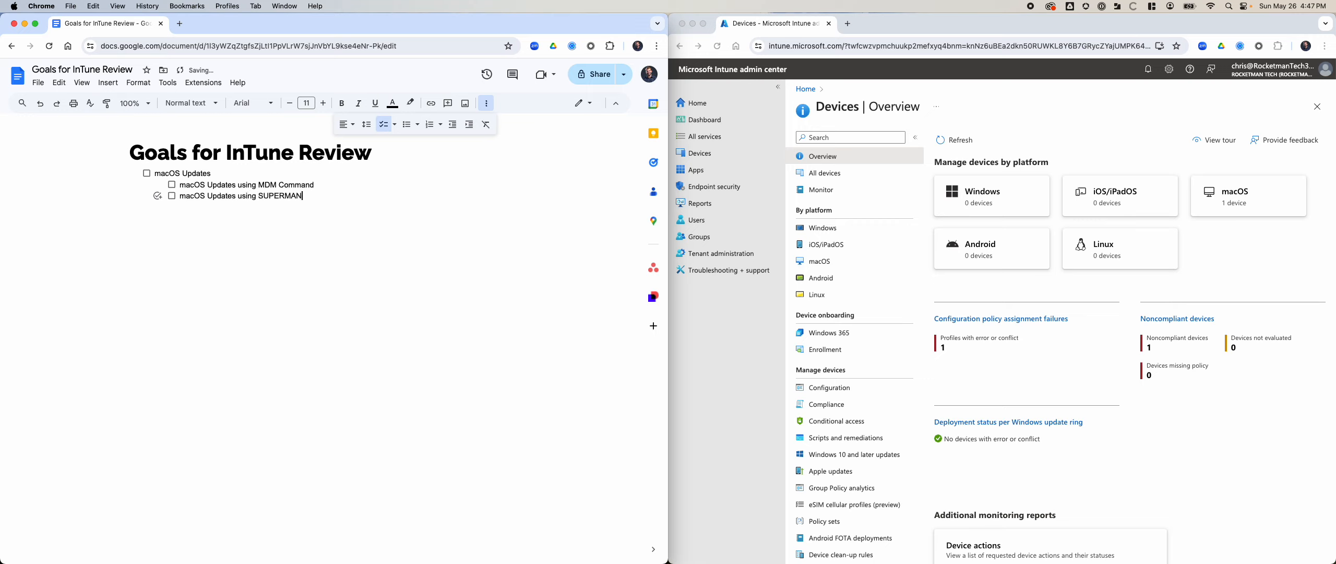
Step: Begin a new top-level checklist item 'Zero Touch Priv'
key("Return")
key("shift+Tab")
type("Zero Touch Provision")
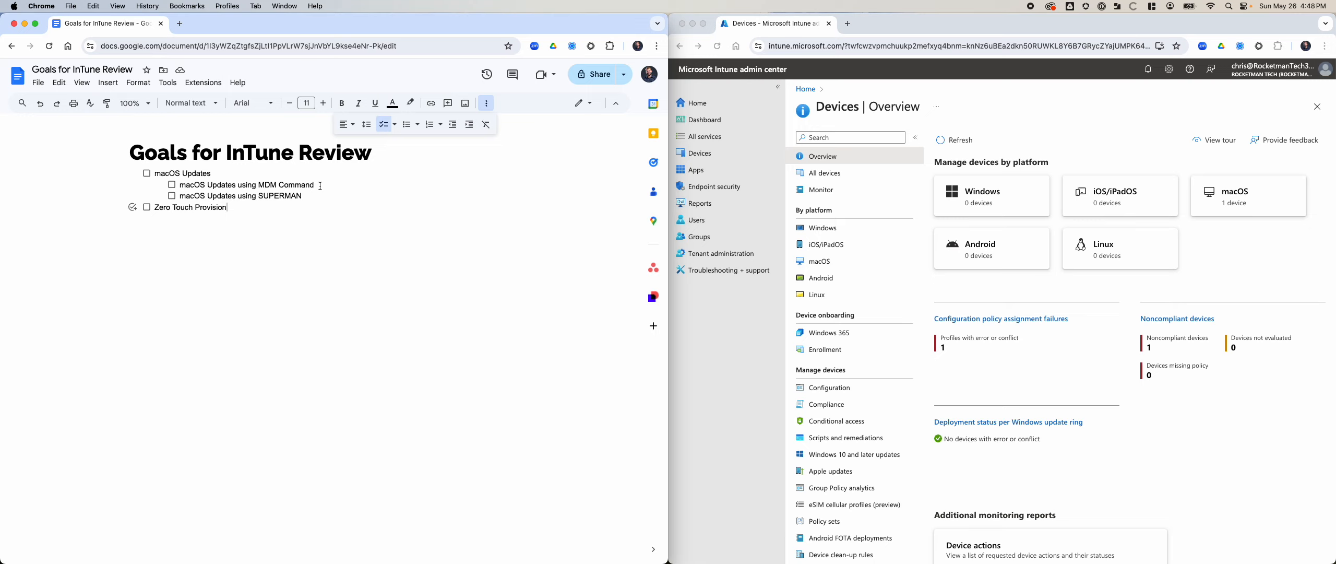
Step: Finish the item as 'Zero Touch Provision using DEPNotify' and nest 'Initiating Policy' beneath it
type("using DEPNotify")
key("Return")
key("Tab")
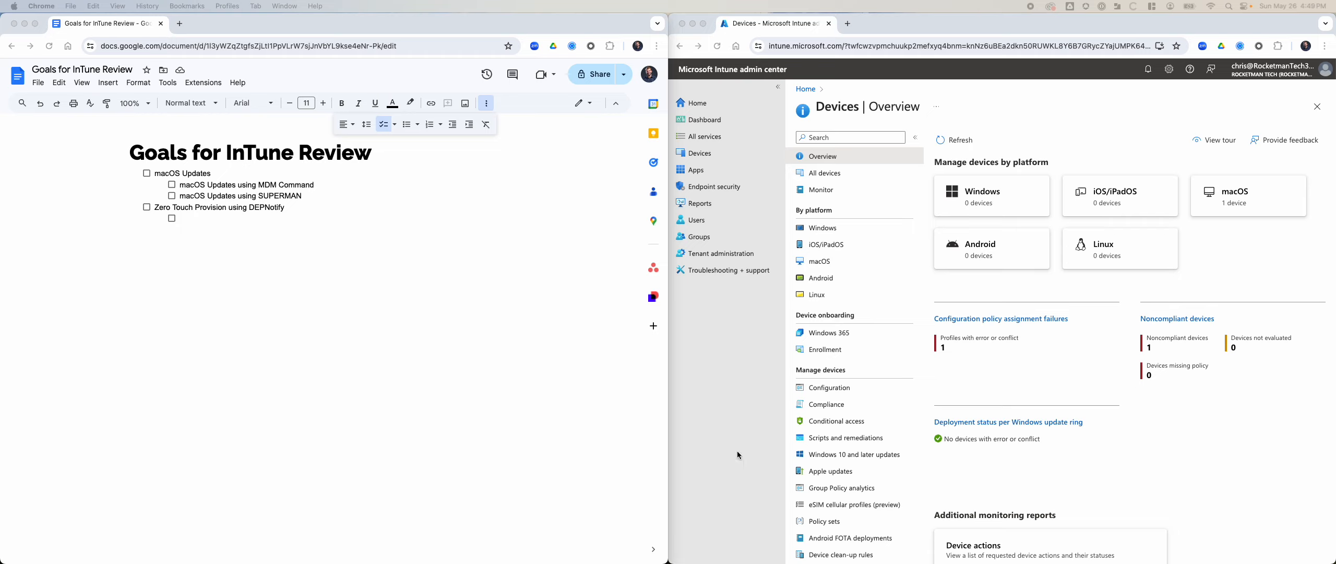
left_click(384, 260)
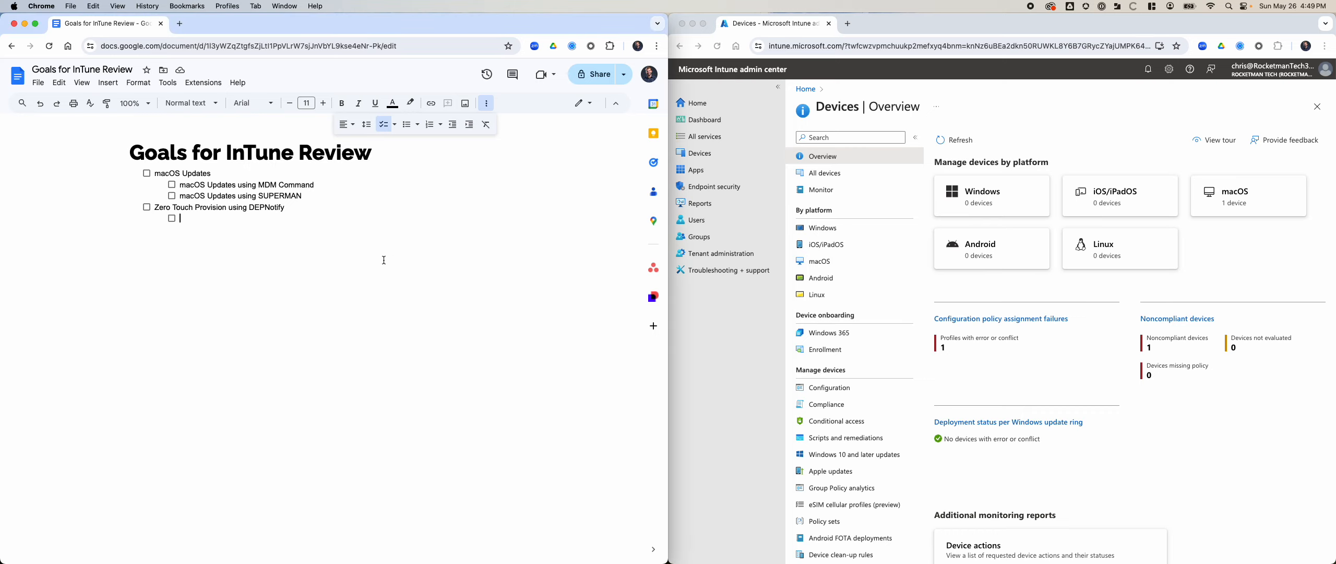
type("Initiating Policy")
Step: Nest DEPNotify, Branding, Rosetta 2 Script and Setting Wallpaper under Initiating Policy
key("Return")
key("Tab")
type("DEP")
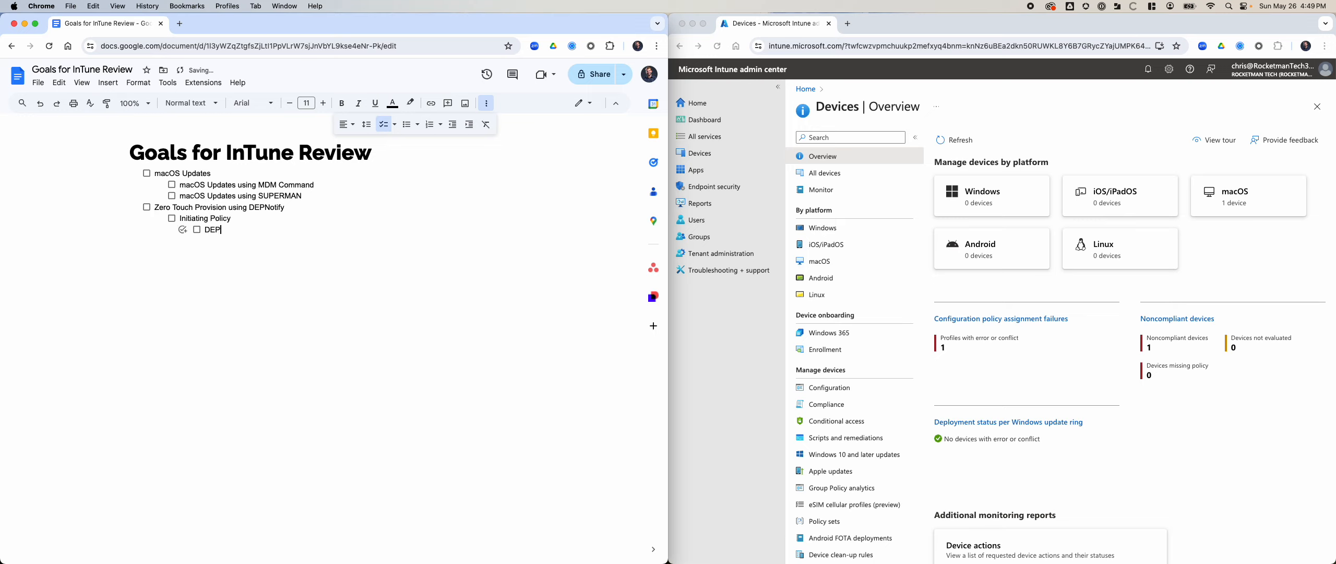
type("Notify")
key("Return")
type("Branding")
key("Return")
type("Rosetta 2")
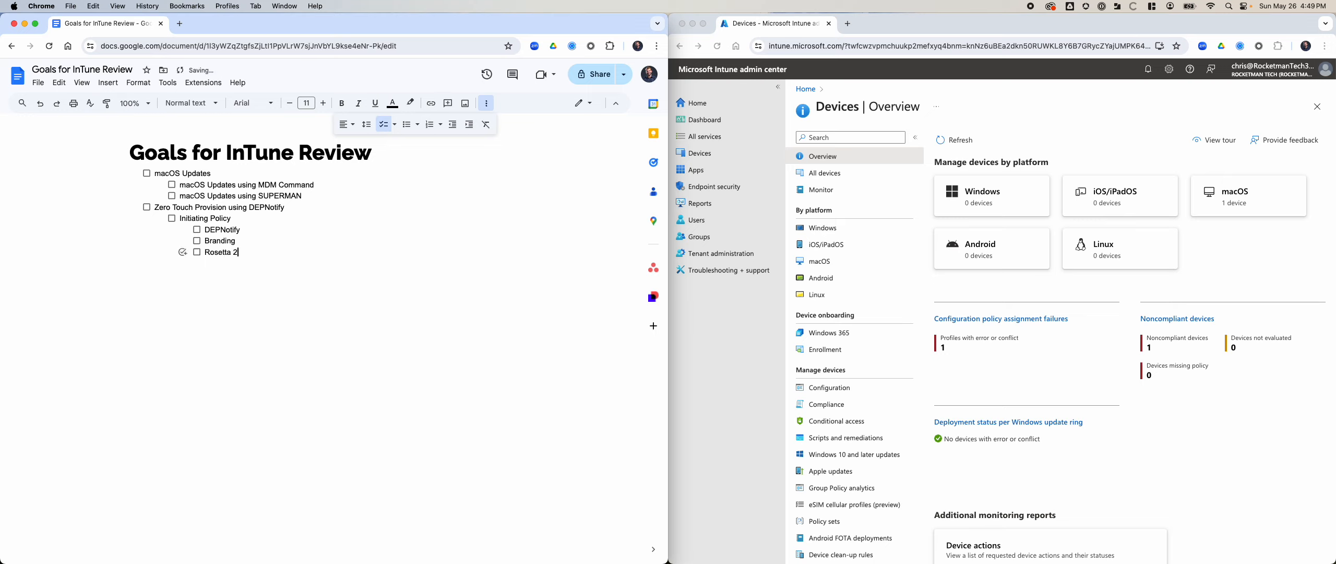
type(" Script")
key("Return")
type("Setting Wallpaper")
Step: Add 'Set Computer Name Script' one level up, alongside Initiating Policy
key("Return")
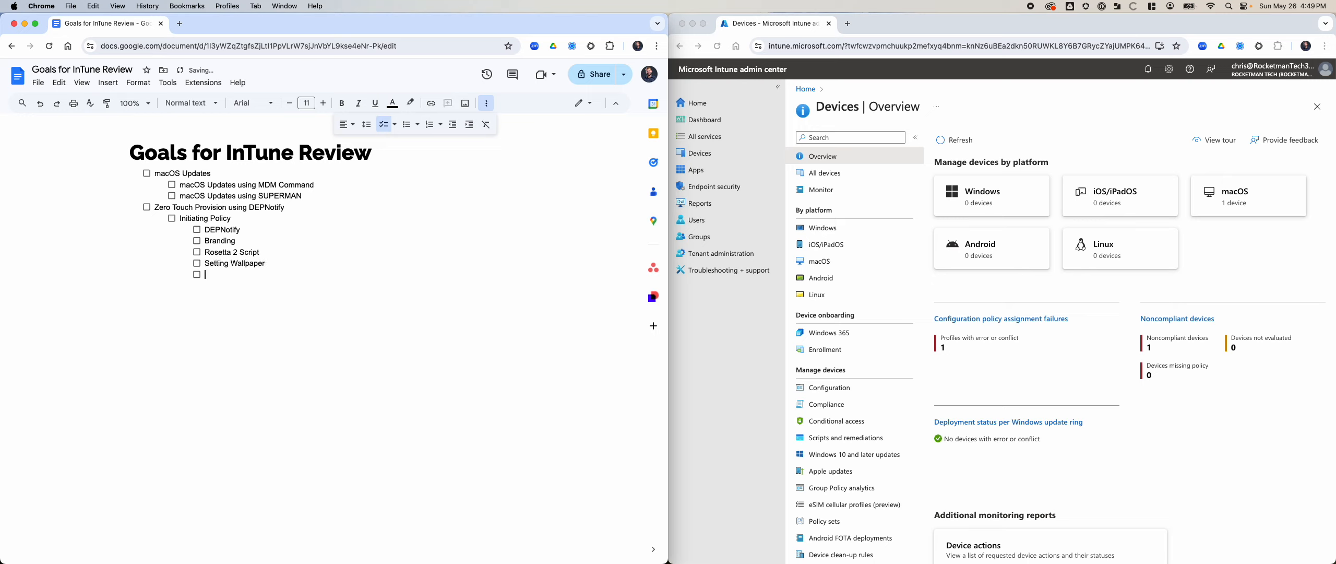
key("shift+Tab")
double_click(258, 290)
type("Set Computer Name Script")
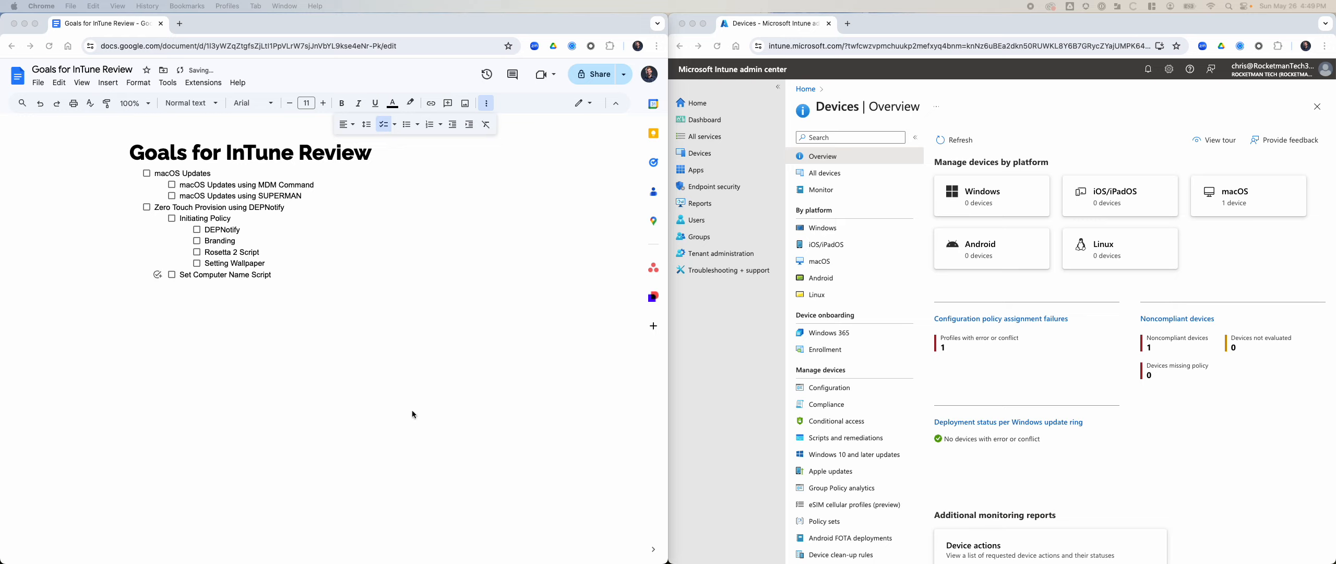
Step: Add sub-items Microsoft Defender, ClickUp, 1Password, Google Chrome and Google Drive after Set Computer Name Script
left_click(293, 295)
key("Return")
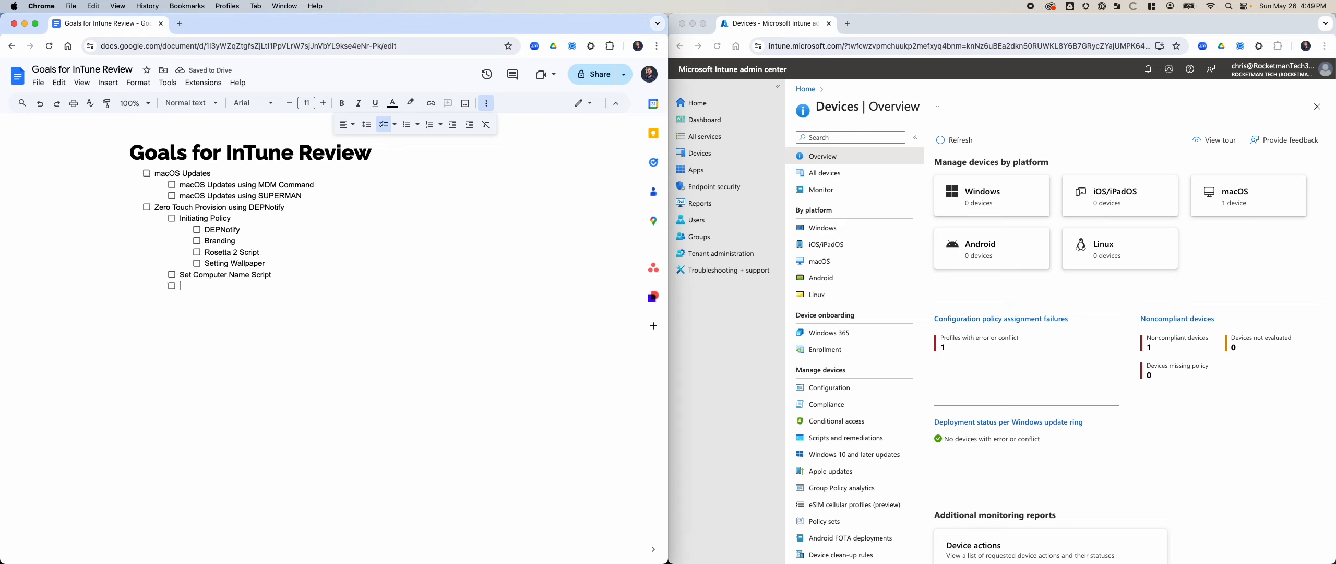
type("Microsoft Defender")
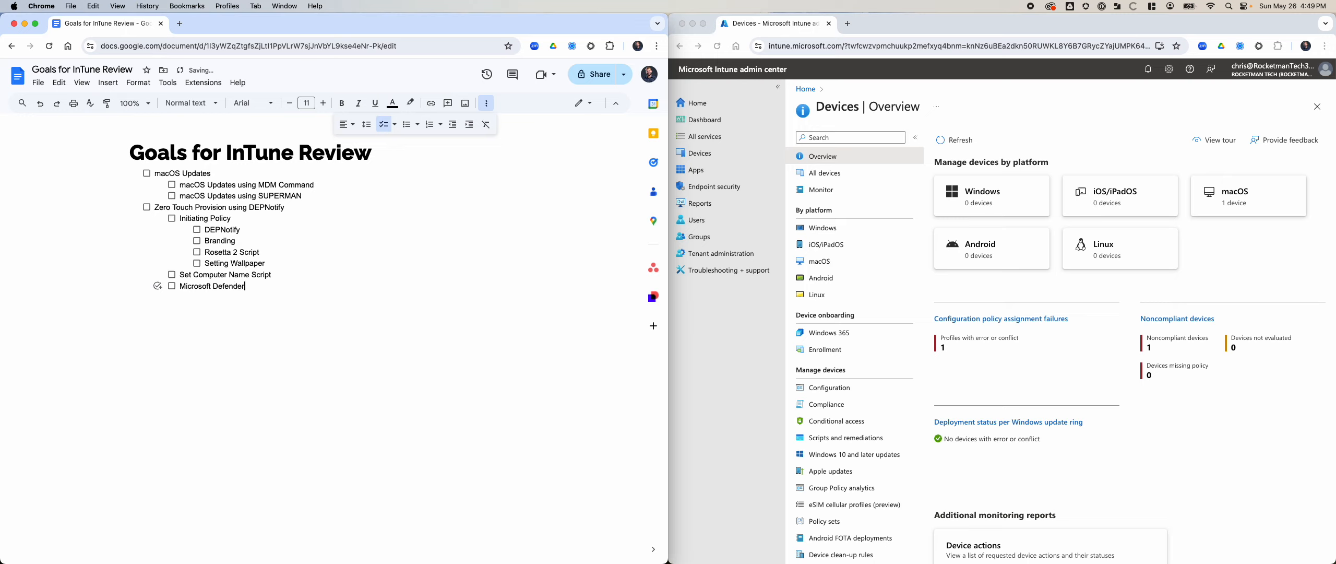
key("Return")
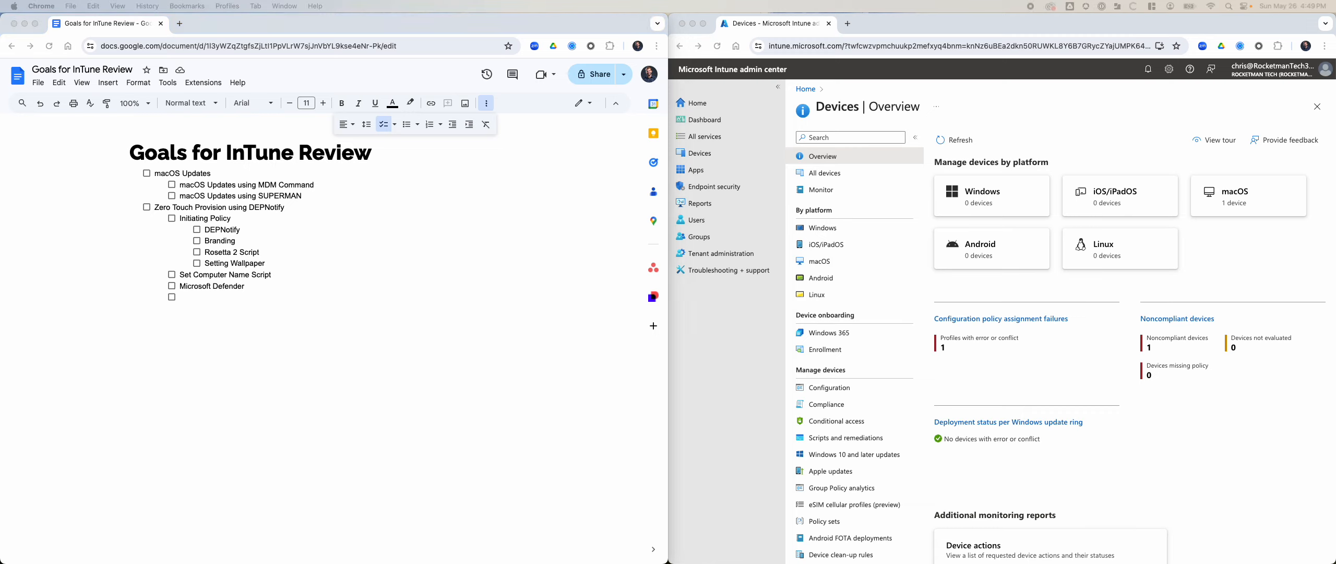
left_click(334, 310)
type("ClickUp")
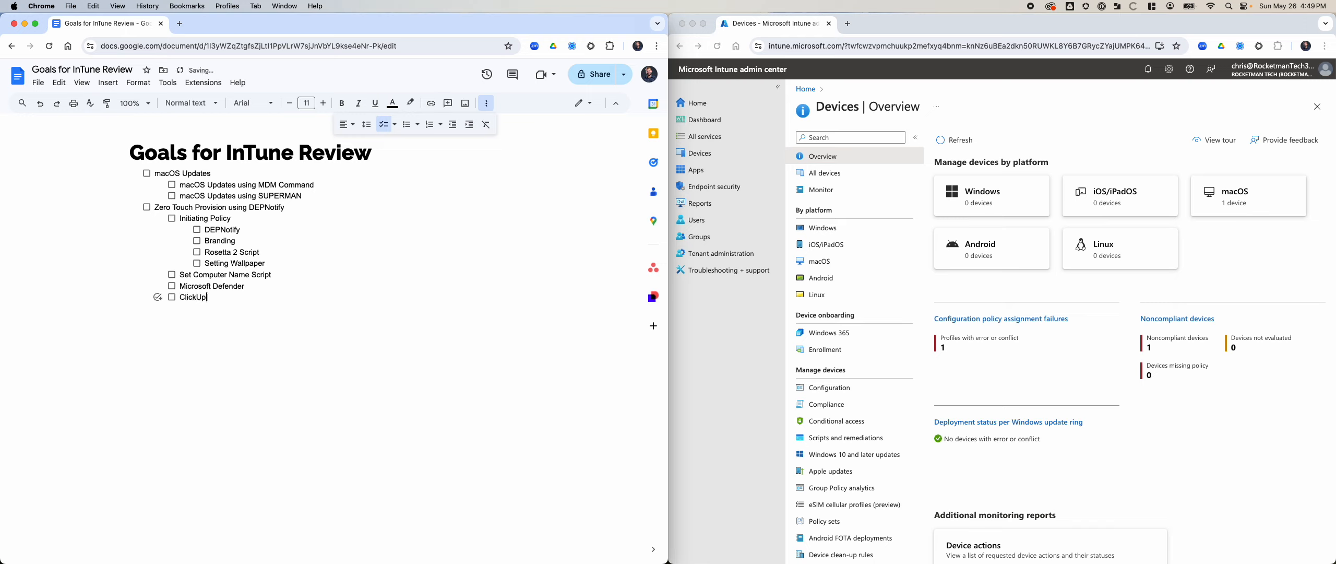
key("Return")
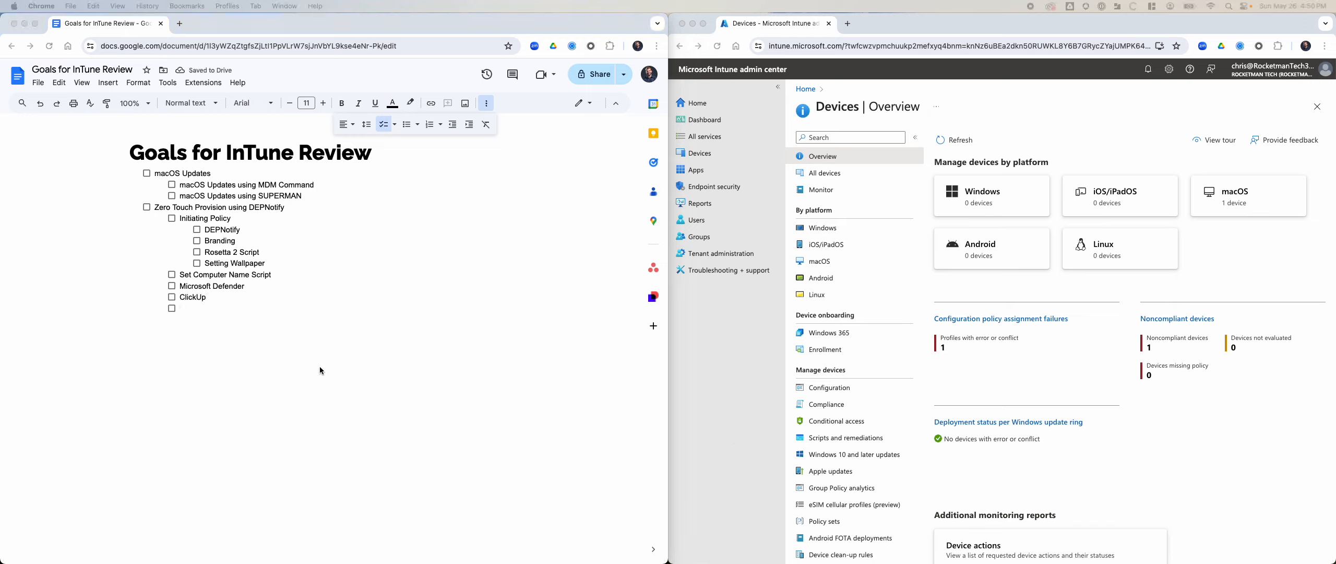
type("1Password")
key("Return")
type("Google Chrome")
key("Return")
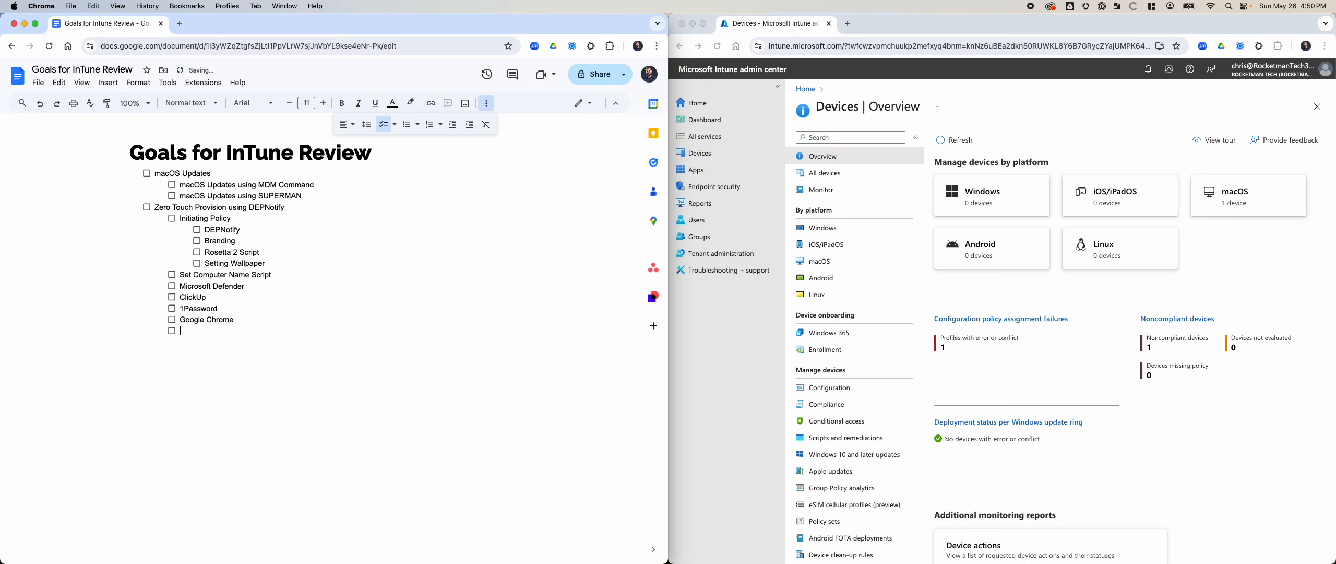
type("Google Drive")
Step: Continue the list with Zoom, GitHub Desktop, Dock Setup and App Setup Helper
key("Return")
type("Zoom")
key("Return")
type("GitHub")
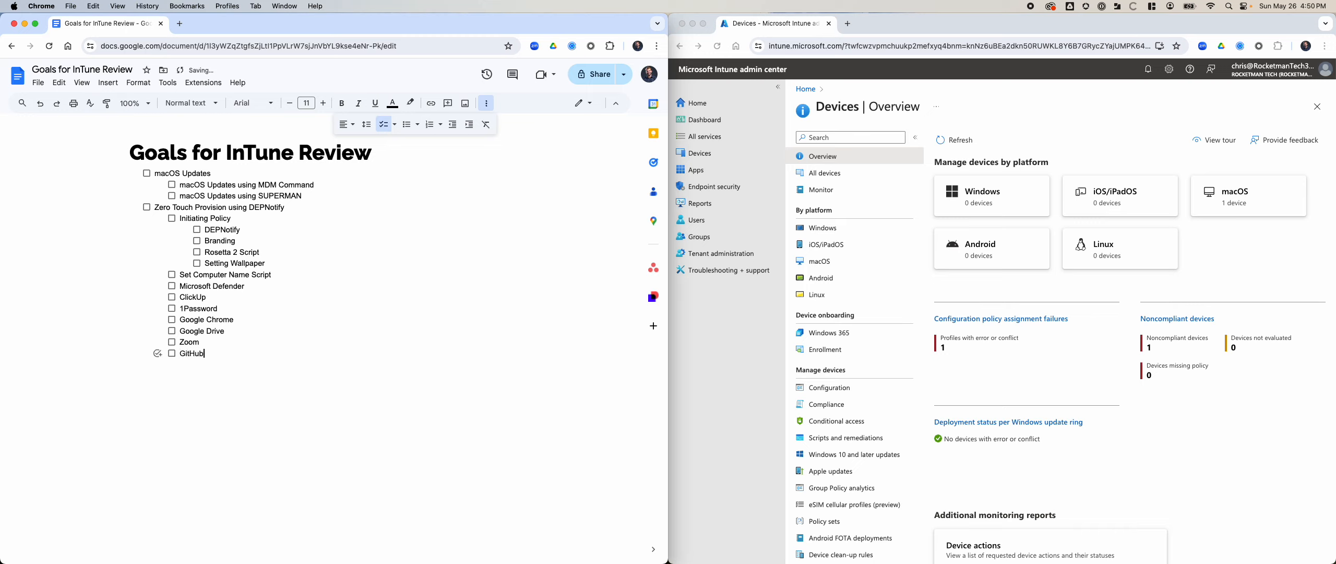
type(" Desktop")
key("Return")
type("Dock Setup")
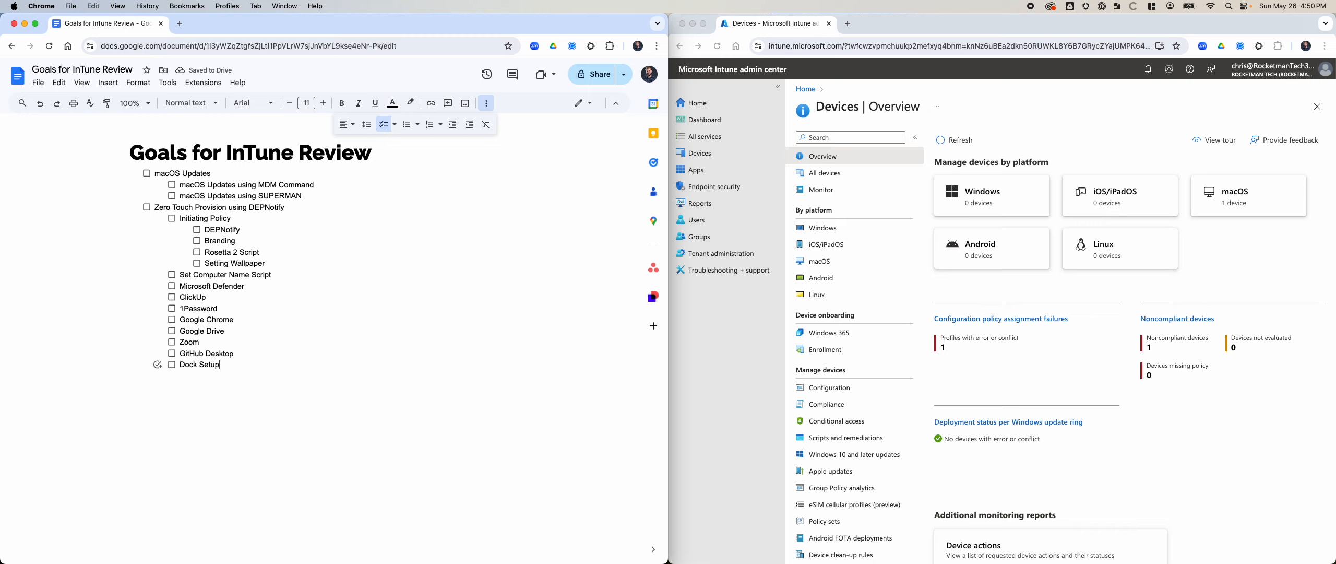
key("Return")
type("Ap")
type("p Setup Helper")
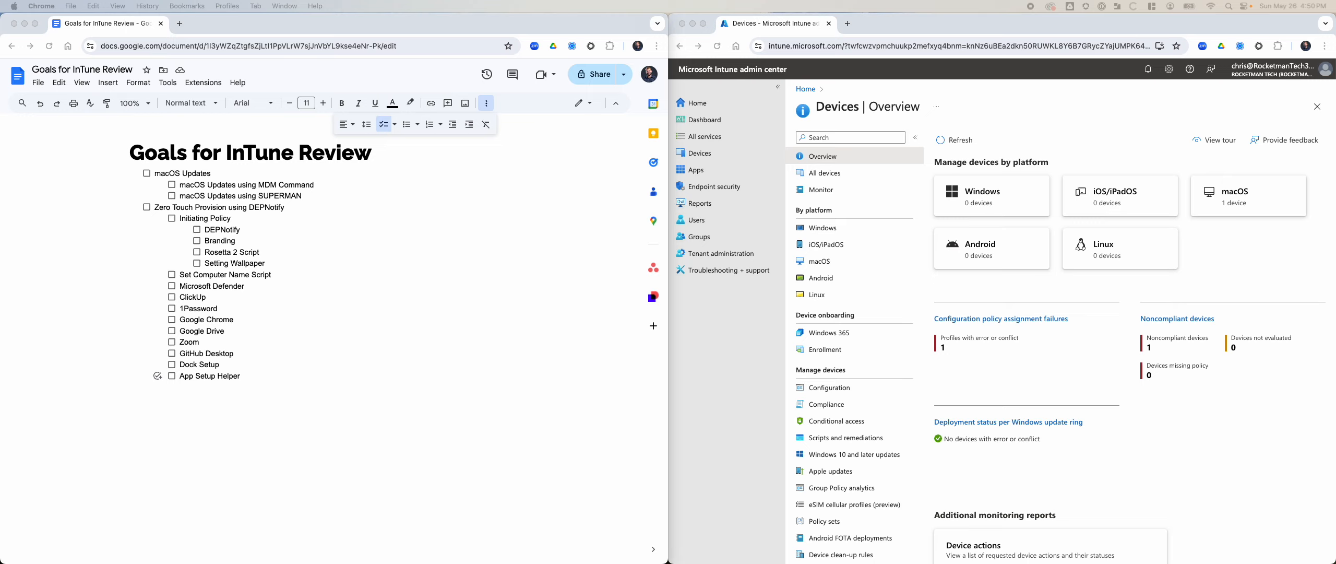
Step: Add a top-level checklist item 'Mac App Deployment' below App Setup Helper
left_click(312, 389)
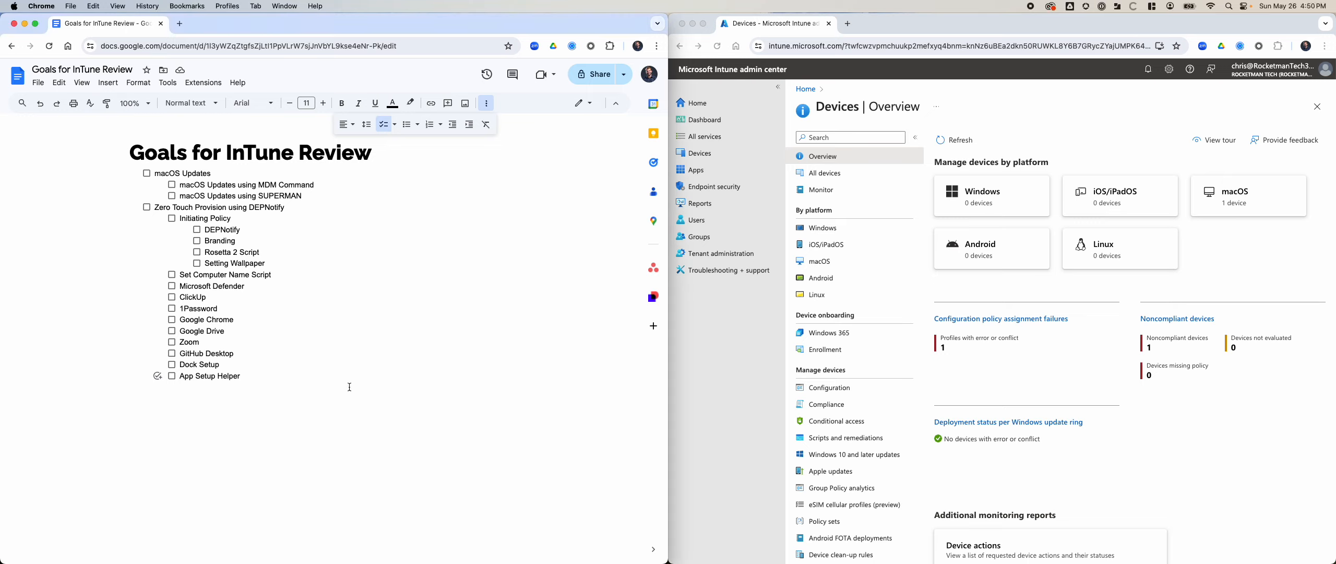
key("Return")
key("shift+Tab")
type("Mac App Deployment")
Step: Nest 1Password, GitHub Desktop, Google Chrome and Google Drive under Mac App Deployment
key("Return")
key("Tab")
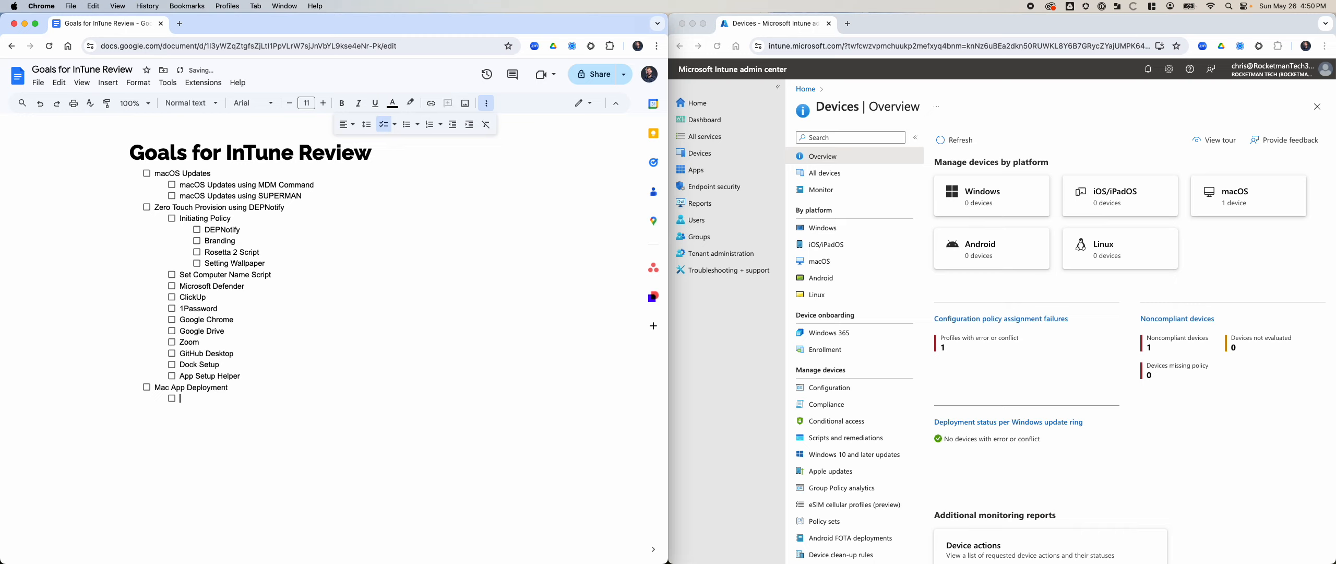
type("1Password")
key("Return")
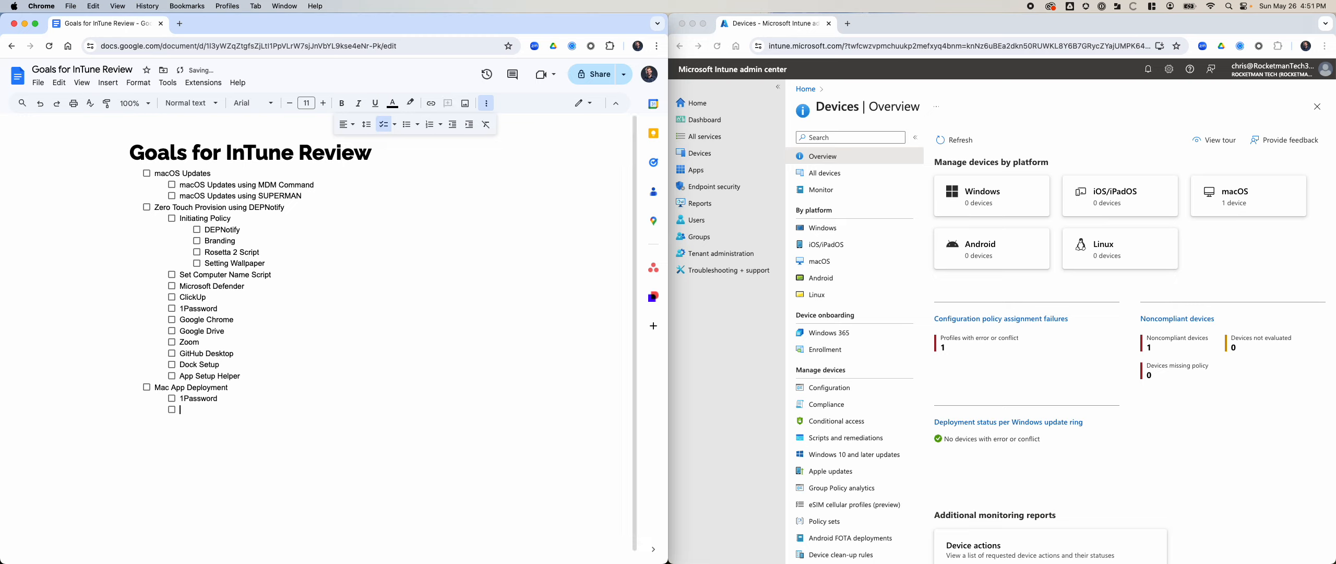
type("GitHub Desktop")
key("Return")
type("Google Chrome")
key("Return")
type("Google Drive")
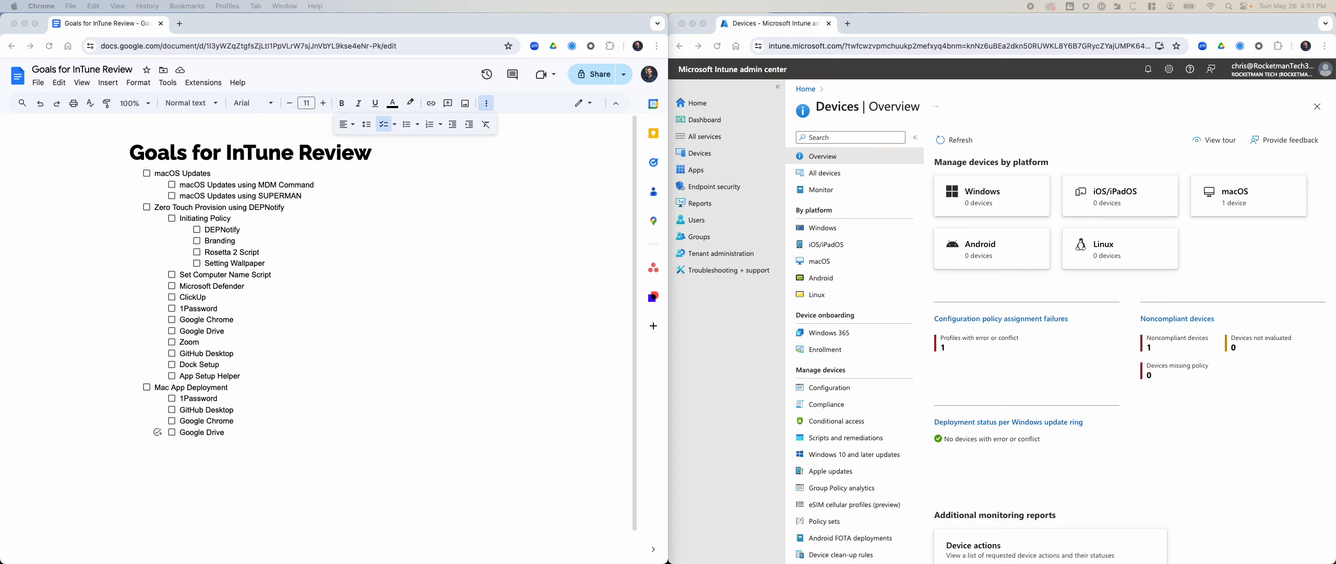
left_click(335, 325)
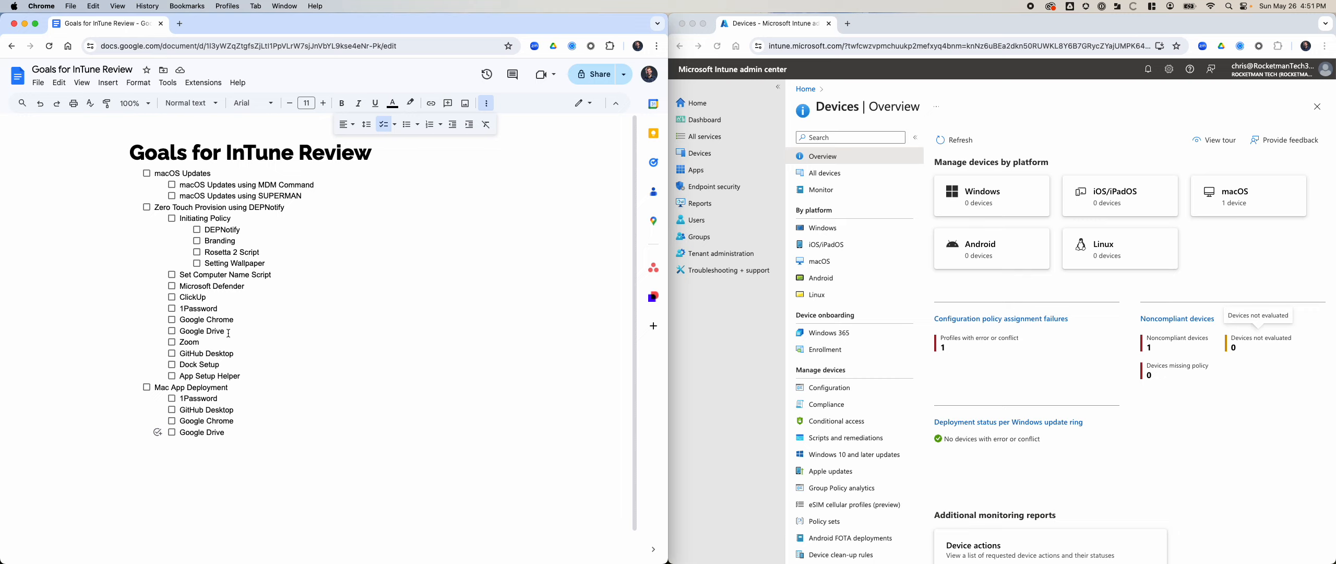
left_click(246, 433)
key("Return")
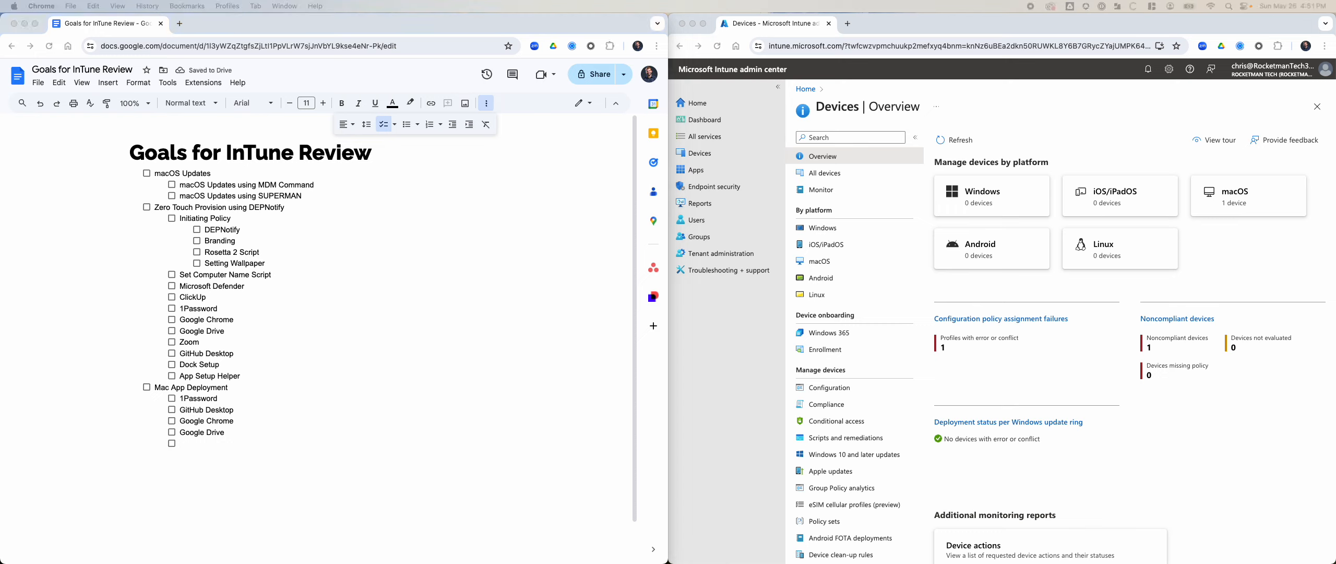
Step: Replace those apps with CodeRunner, Harvest, iMazing Profile Editor and Slack for Desktop
left_click_drag(232, 433, 329, 387)
key("BackSpace")
type("CodeRunner")
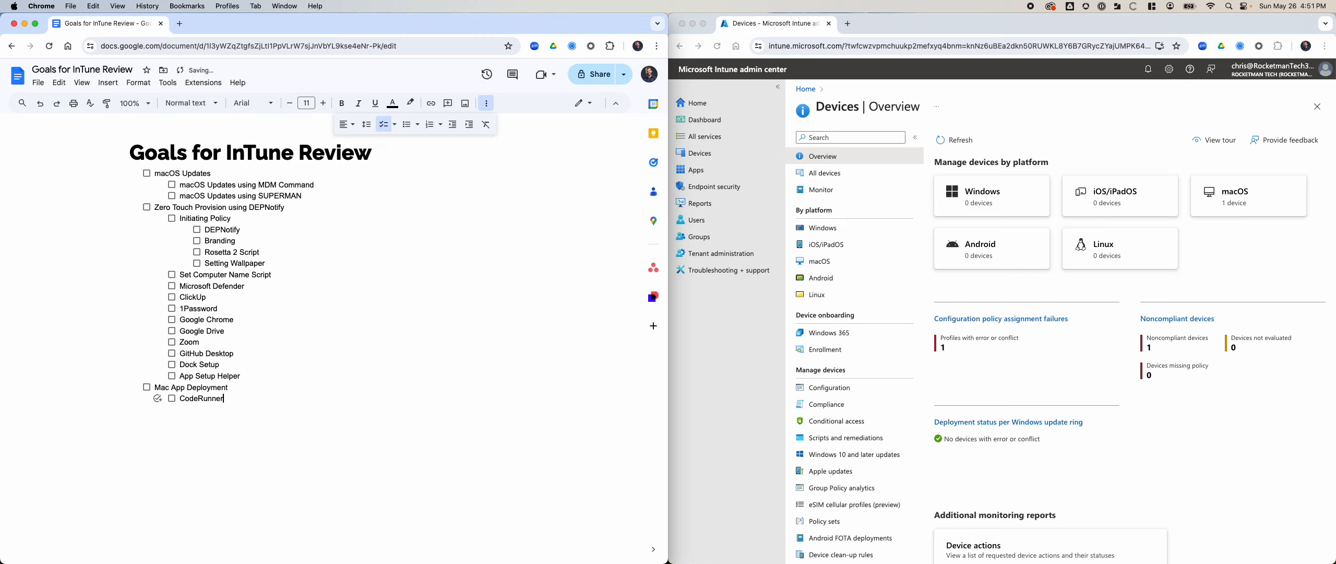
key("Return")
type("Harvest")
key("Return")
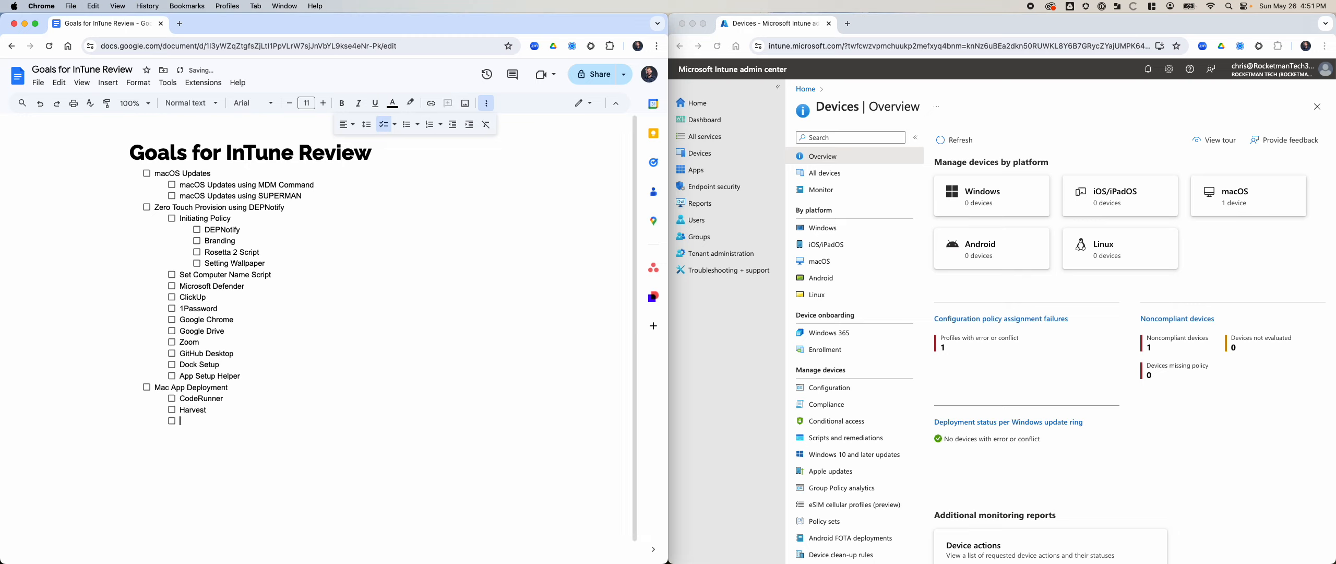
type("iMazing Profile Editor")
key("Return")
type("Slack for Desktop")
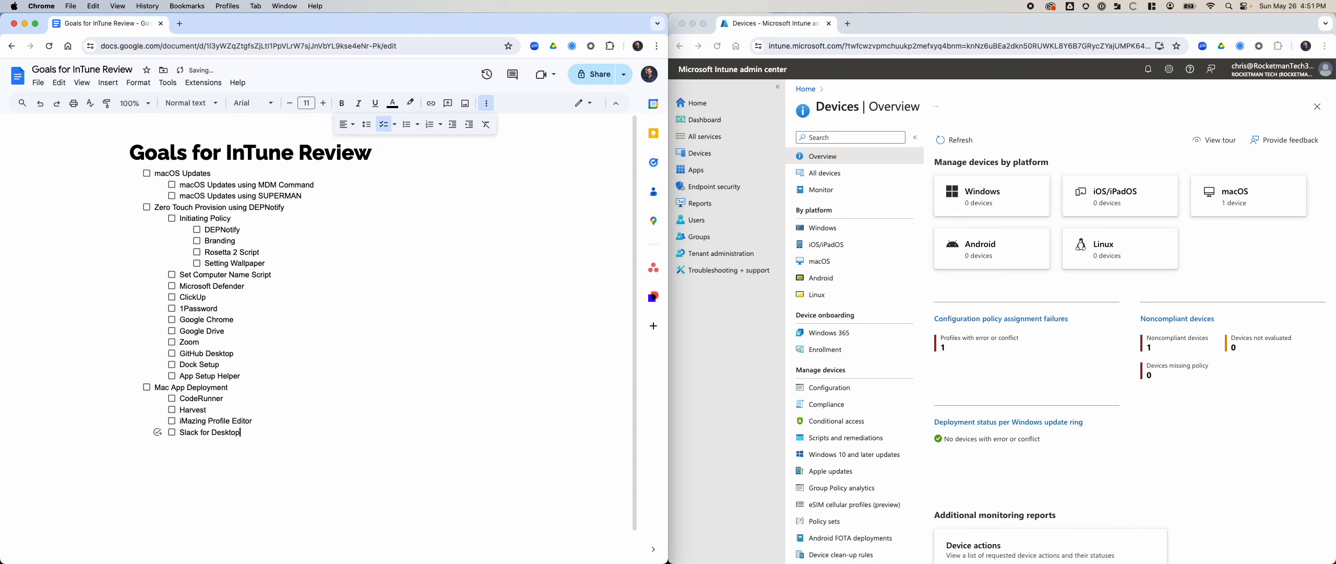
Step: Add a top-level item 'Configuration Profiles'
key("Return")
key("shift+Tab")
type("Configuration Profiles")
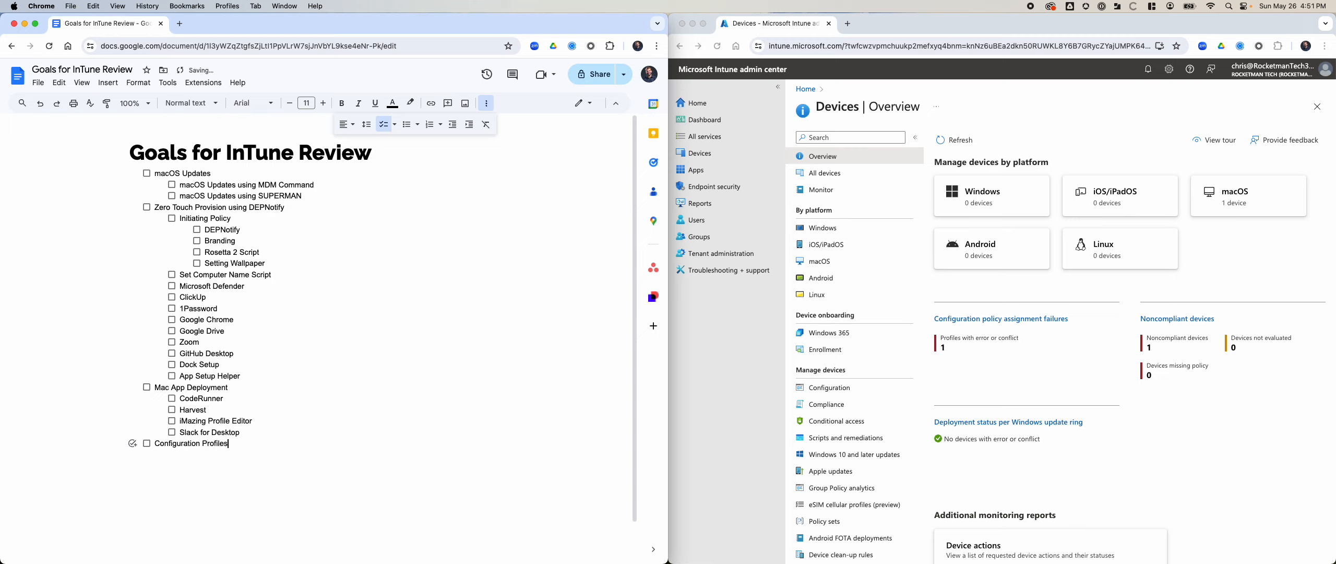
Step: Nest a 'FileVault' sub-item under Configuration Profiles
key("Return")
key("Tab")
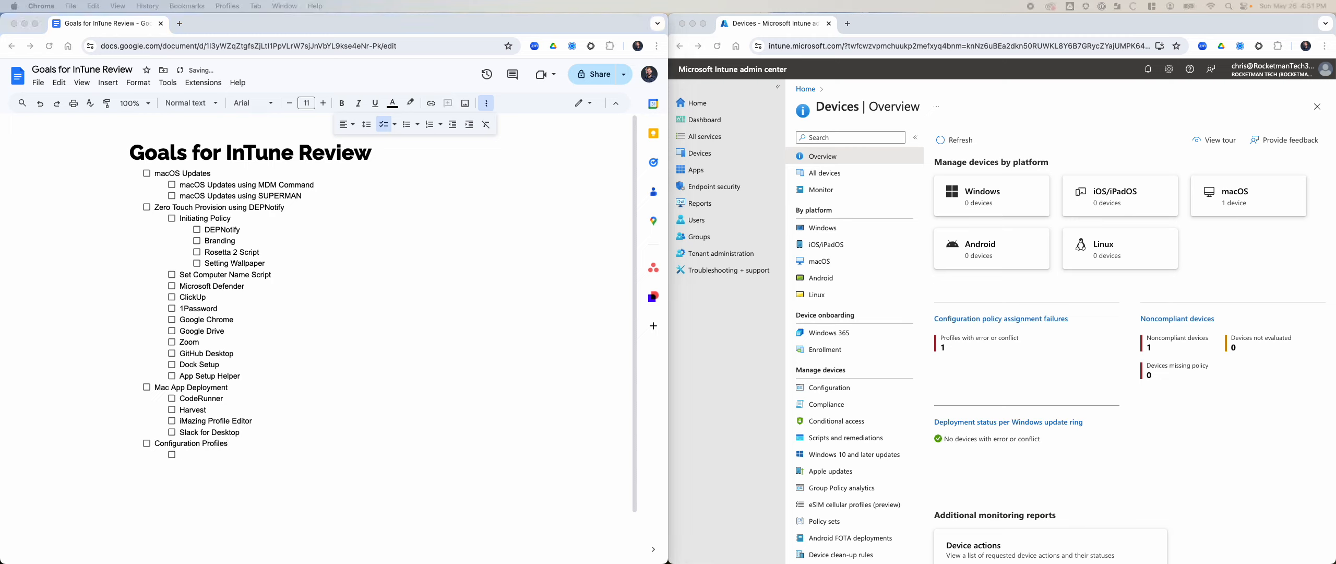
left_click(88, 464)
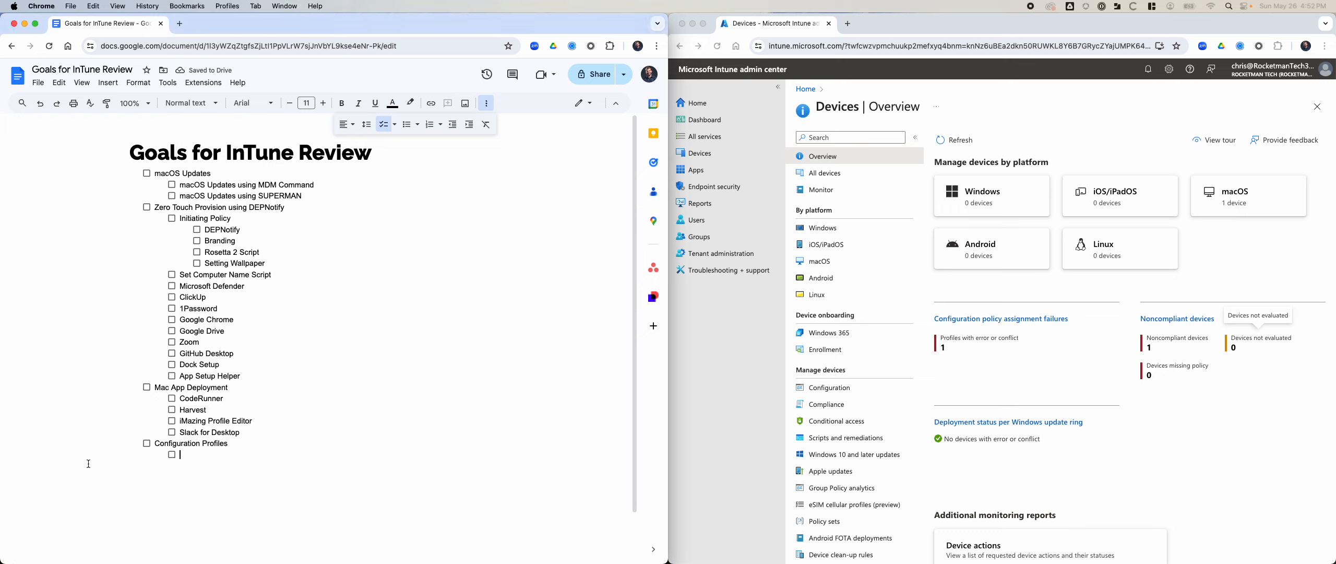
type("FIle")
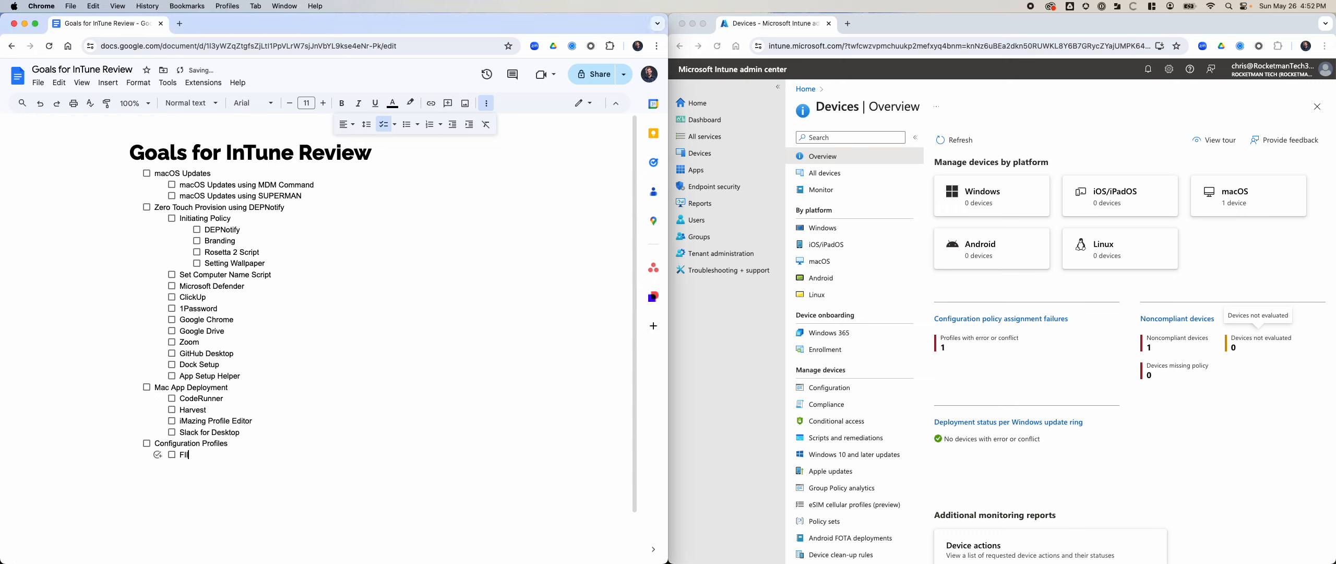
key("BackSpace")
key("BackSpace")
type("ileVault")
key("Return")
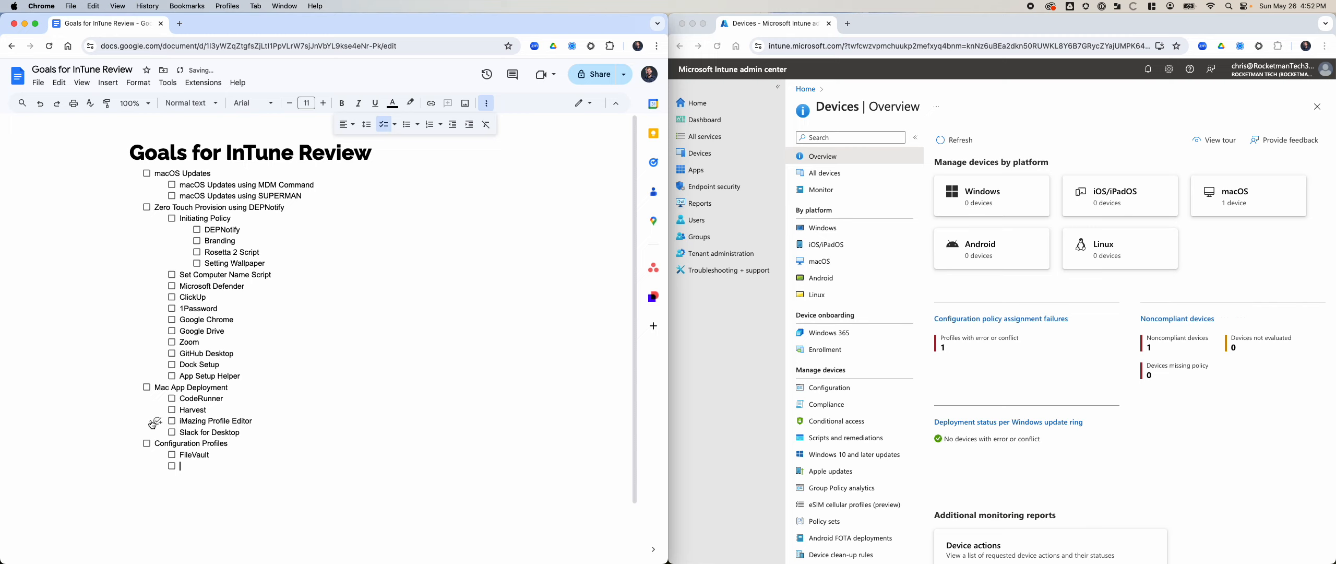
key("super+Tab")
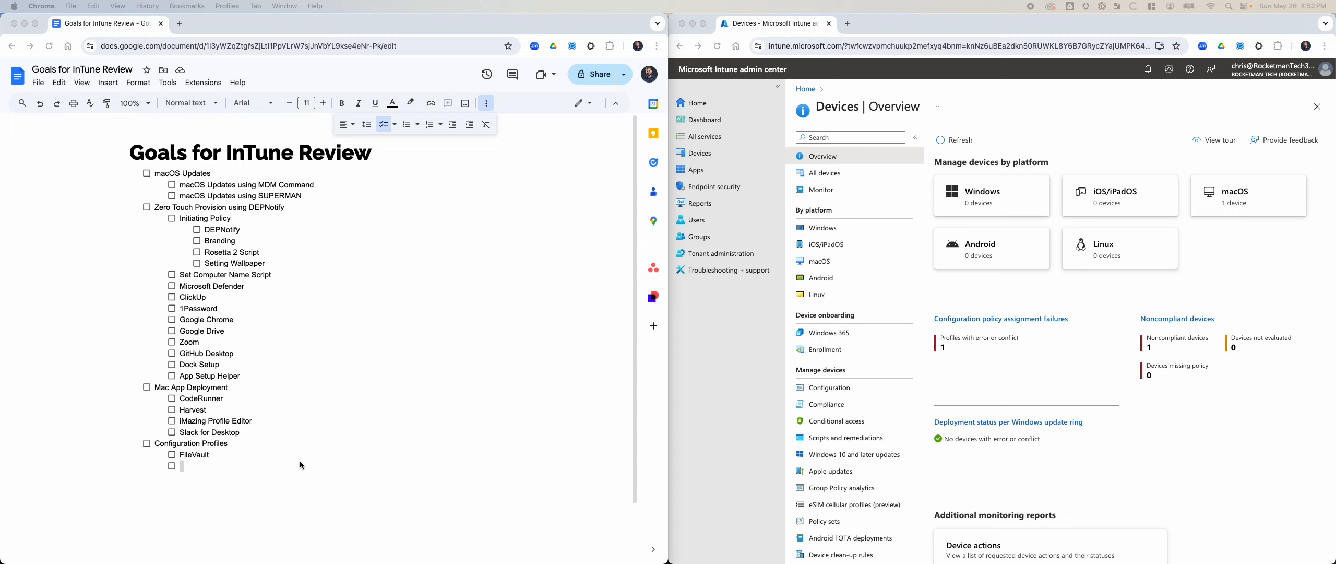
Step: Add 'Break Glass Admin' after Set Computer Name Script and 'Break Glass Admin Preferences (managed preferences)' below FileVault
left_click(204, 277)
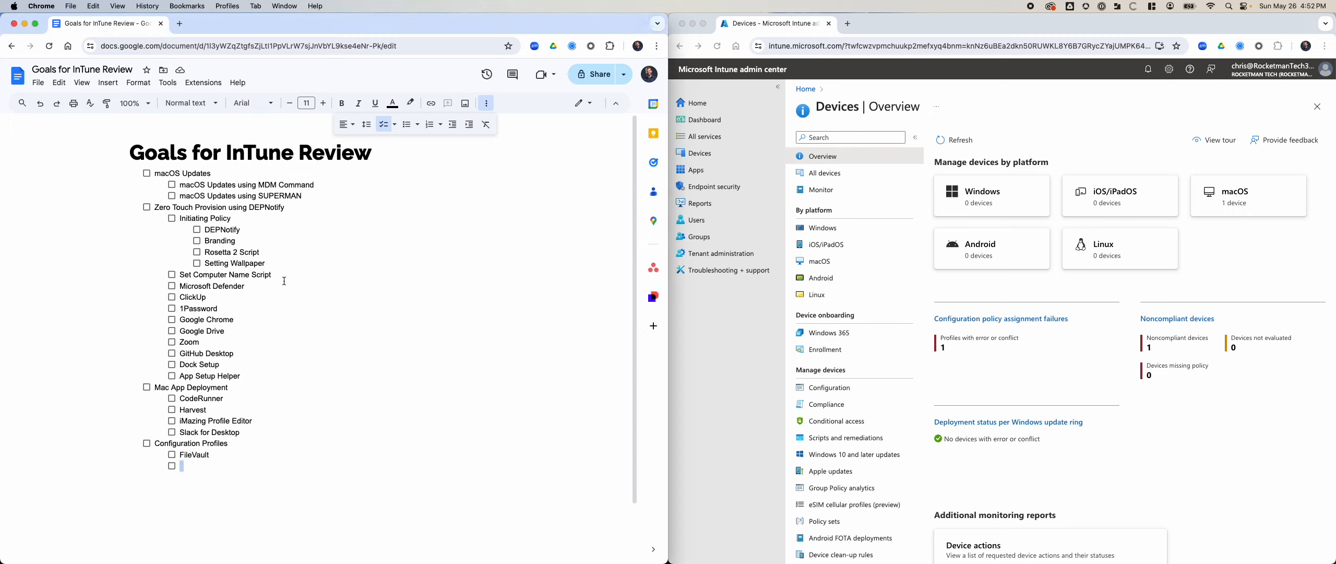
left_click(303, 277)
key("Return")
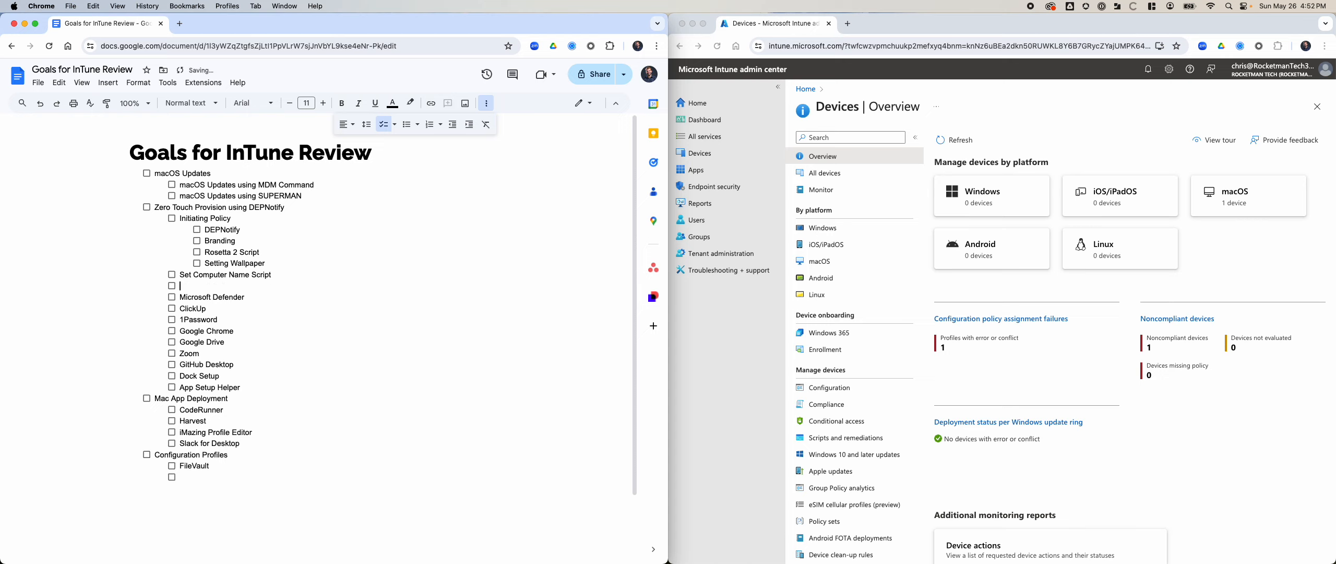
type("Break Glass Admin")
left_click(235, 477)
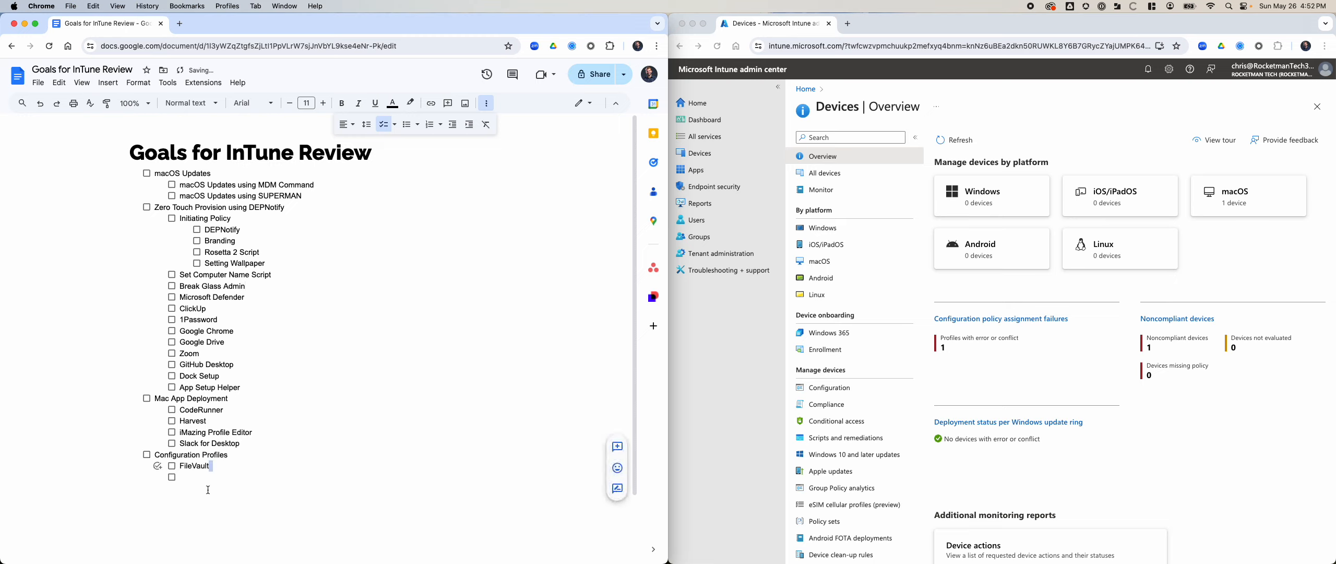
type("Break Gla")
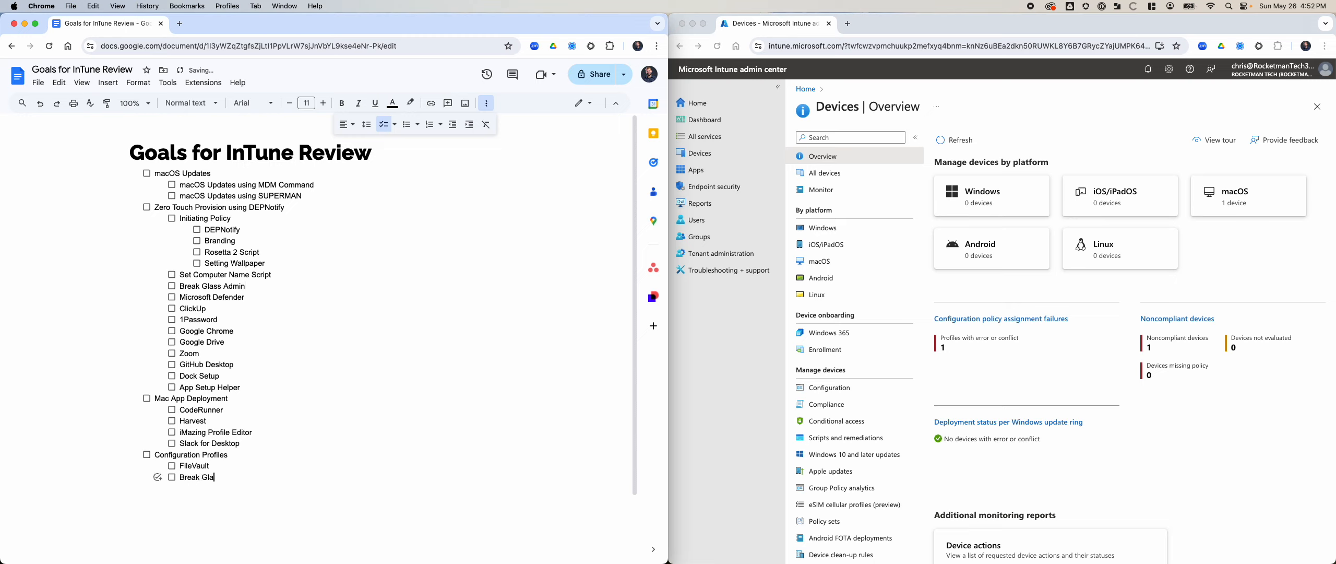
type("ss Admin Preferences (managed pref")
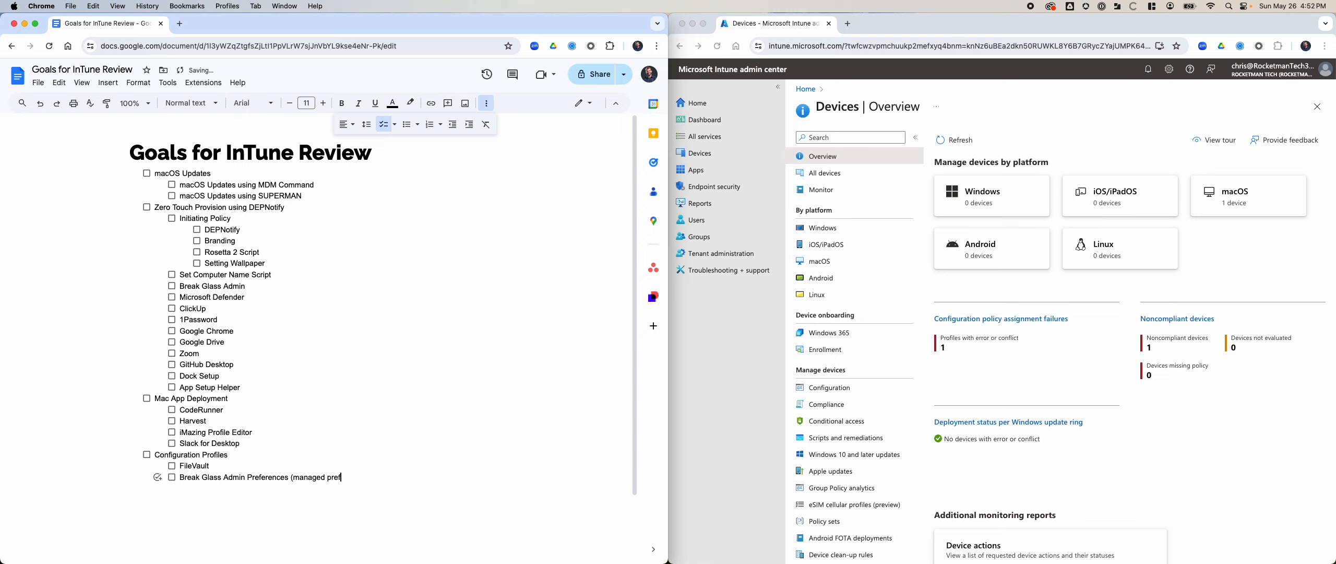
type("erences")
Step: Add a top-level goal 'Temporary Admin Workflow' at the end of the checklist
left_click(276, 382)
scroll(293, 398, "down", 1)
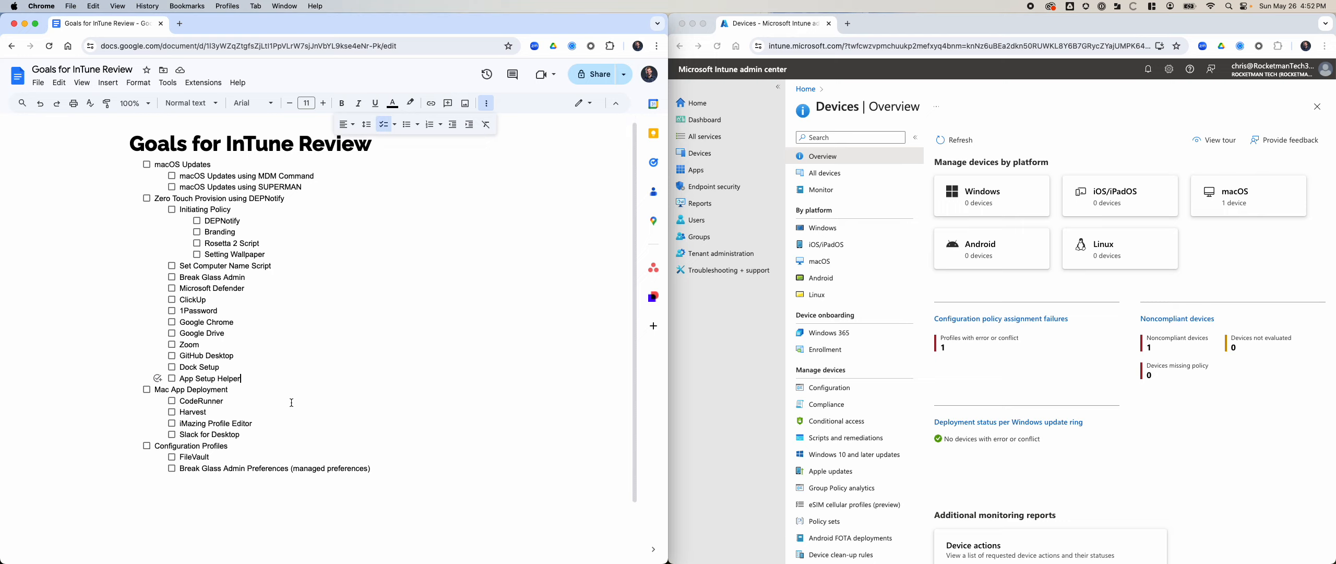
left_click(379, 467)
key("Return")
key("shift+Tab")
type("Temporary Admin Workflow")
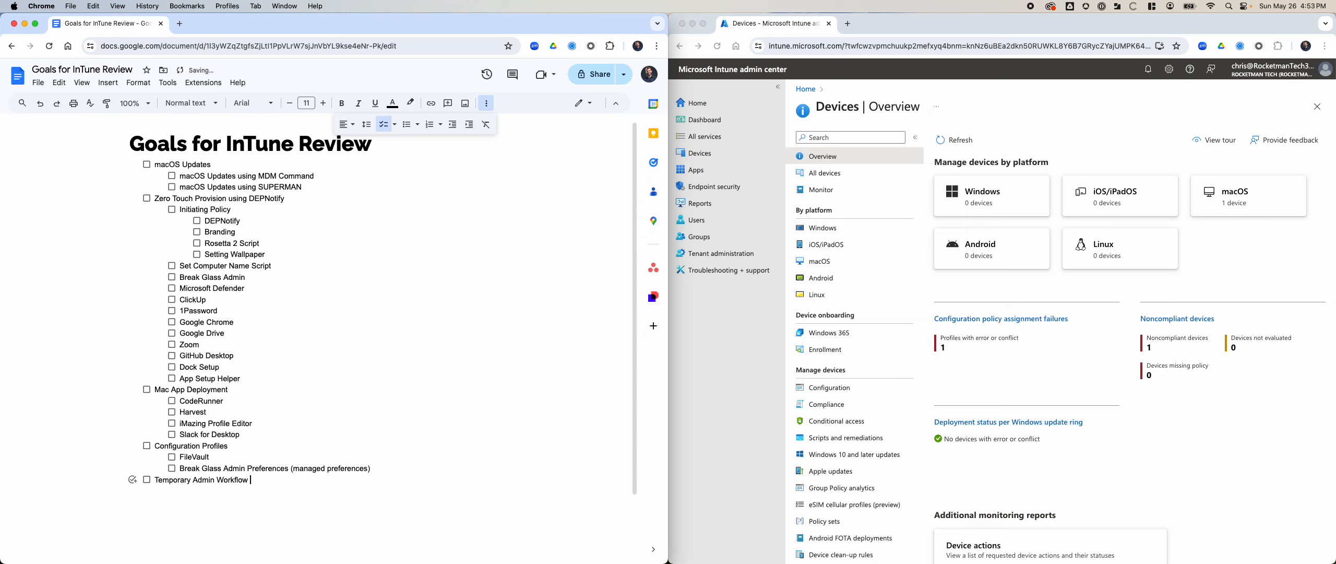
Step: Append '(on-demand)' to the Temporary Admin Workflow goal
type("(on-demnad)")
key("BackSpace")
key("BackSpace")
key("BackSpace")
key("BackSpace")
type("and)")
Step: Retype the Break Glass preferences line as 'Temporary Admin managed preferences'
triple_click(346, 473)
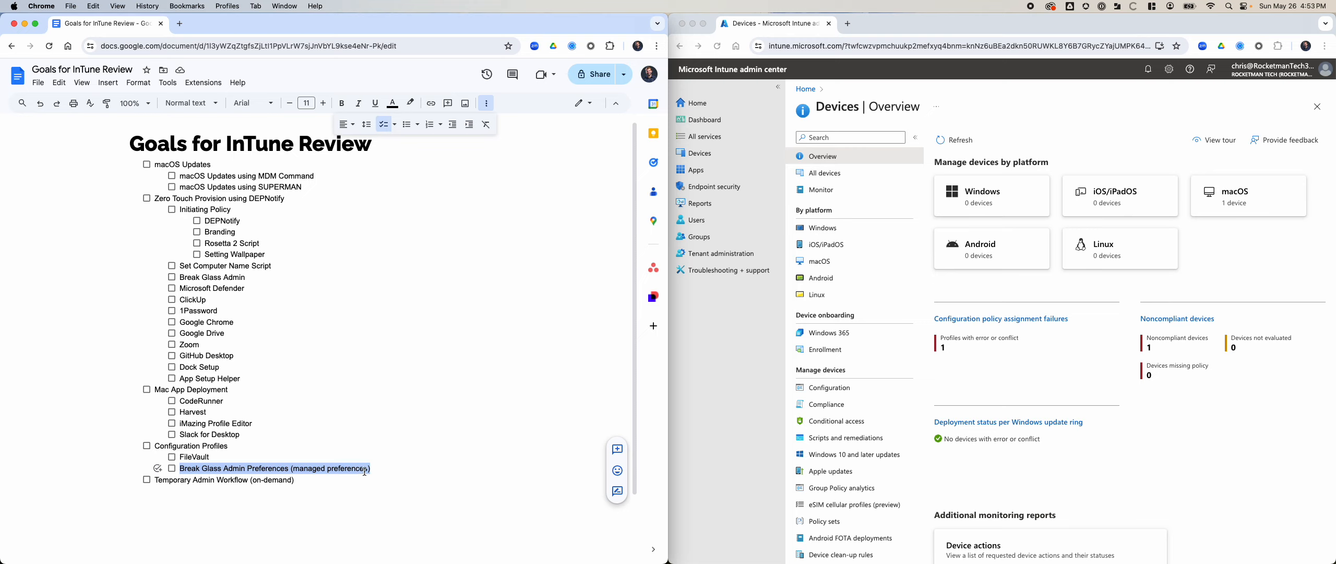
type("Temp")
key("BackSpace")
key("BackSpace")
key("BackSpace")
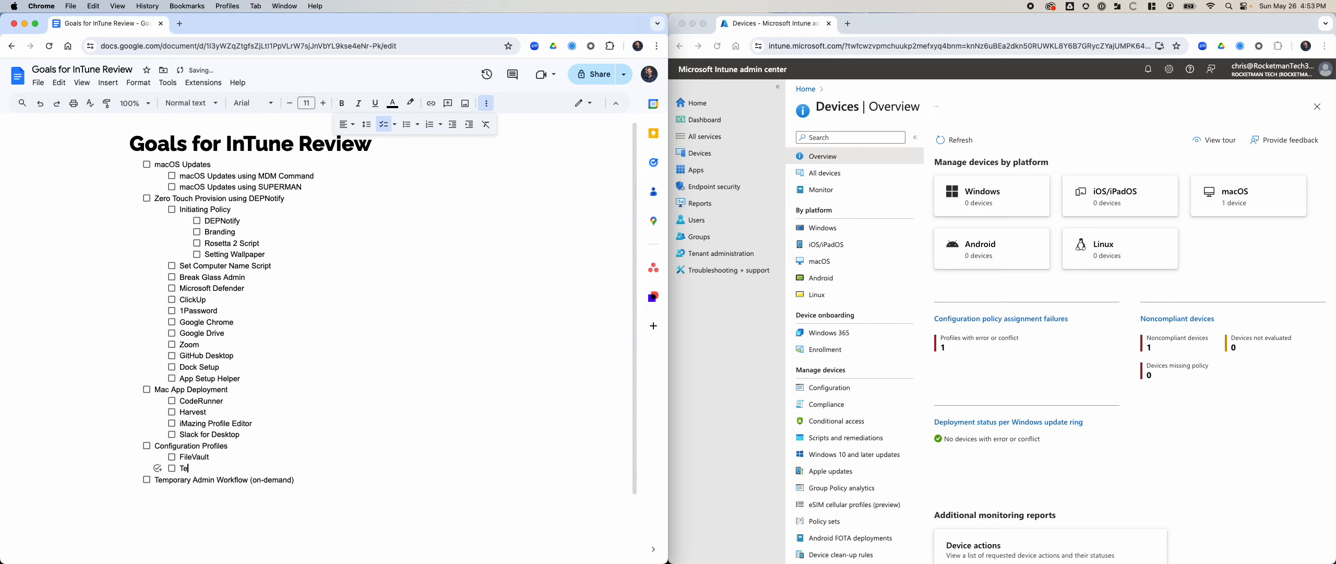
type("emporary Ad")
type("min managed preferences")
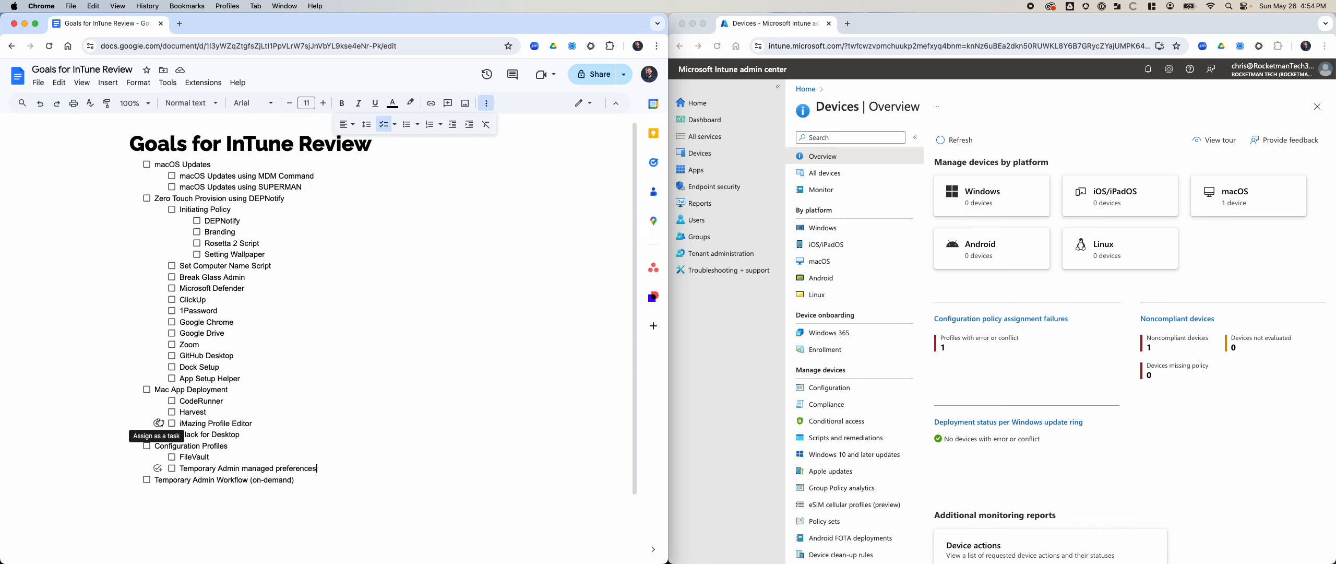
left_click(327, 483)
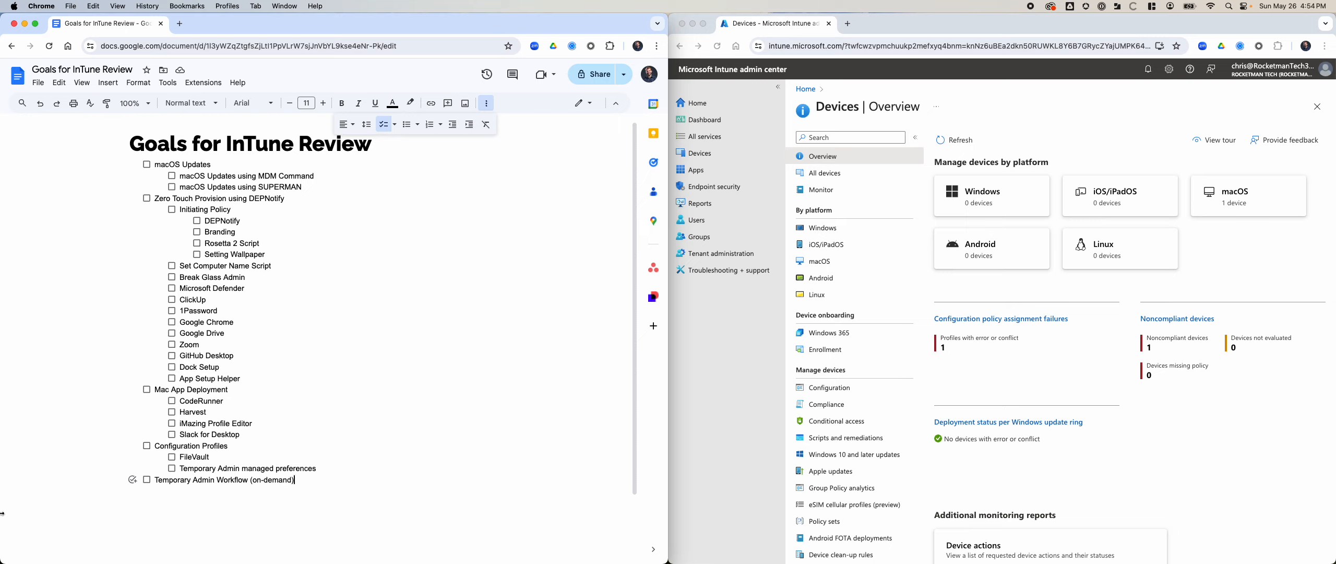
Step: Add 'Necessary PPPC Profiles' below Temporary Admin managed preferences, correcting the spelling of Necessary
left_click(334, 469)
key("Return")
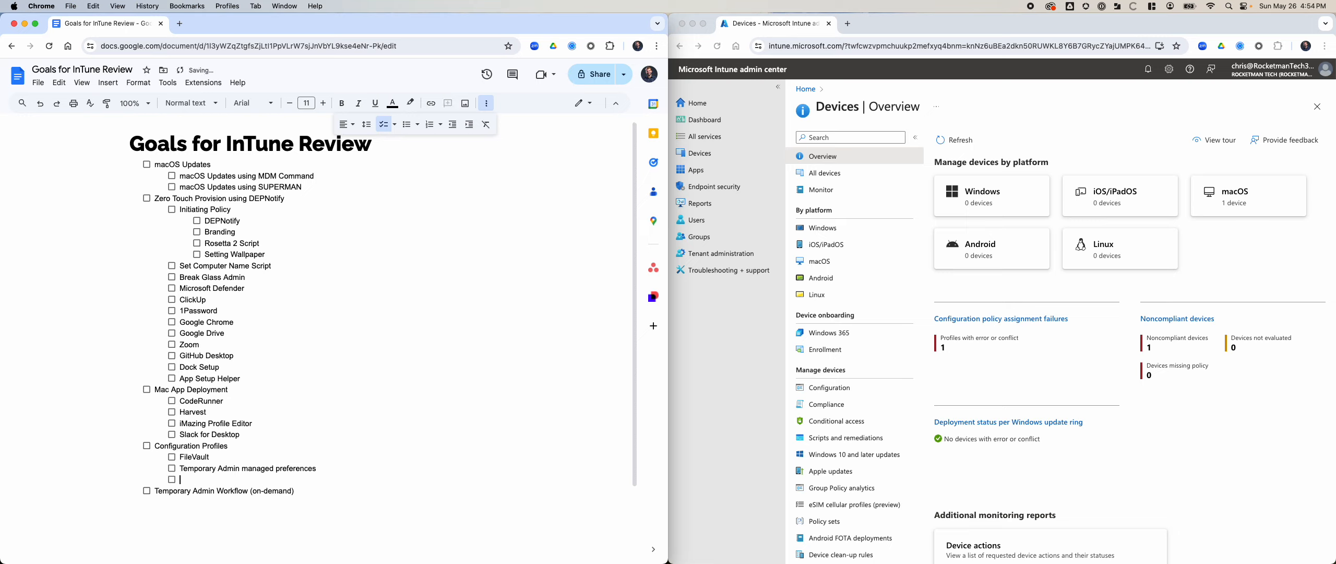
type("Necesssary PPPC Profiles")
right_click(194, 479)
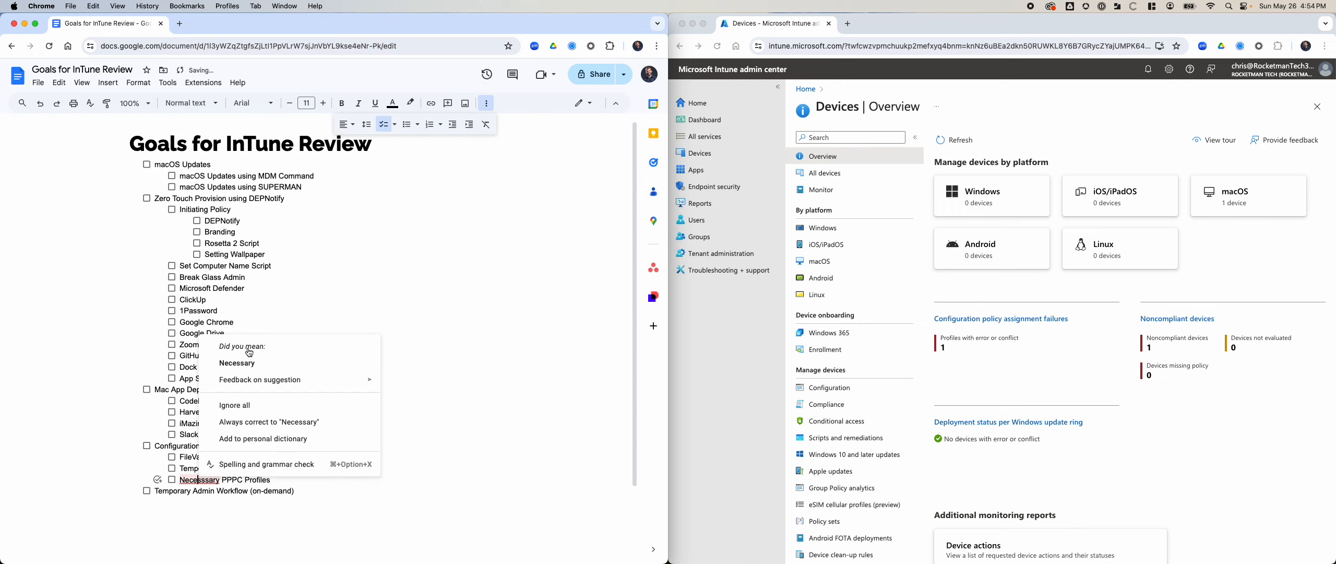
left_click(225, 359)
Step: Add 'Necessary Notifications' with corrected spelling, then start a new goal after Temporary Admin Workflow (on-demand)
left_click(282, 476)
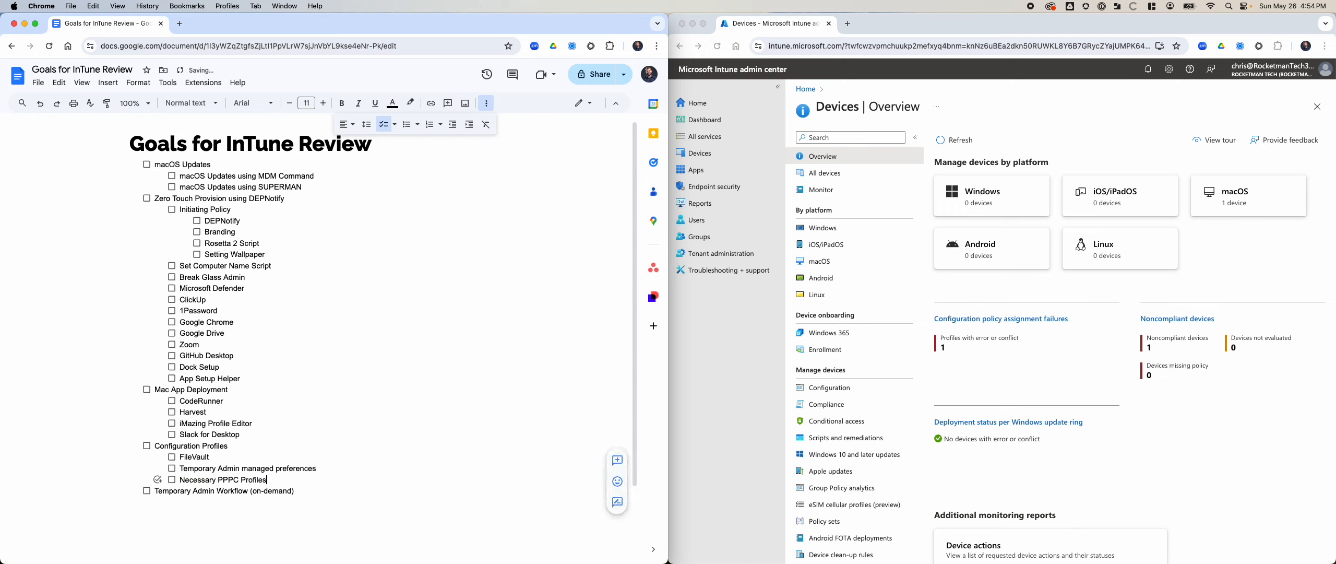
key("Return")
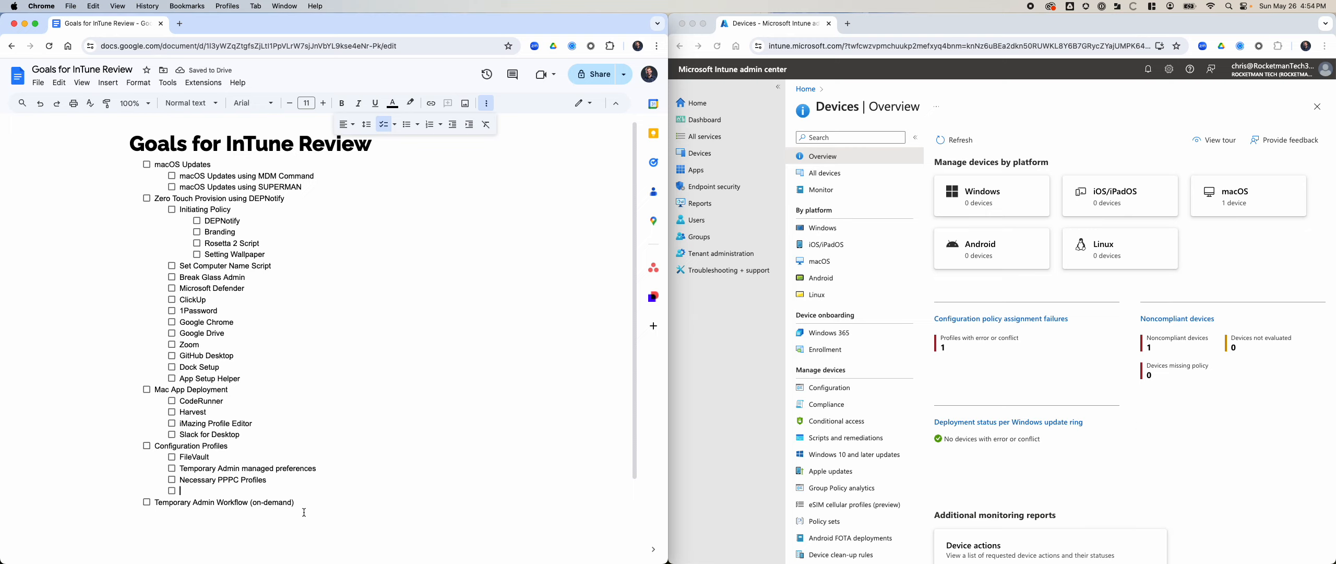
type("Necessary Notifcations")
double_click(243, 491)
left_click(247, 476)
double_click(280, 491)
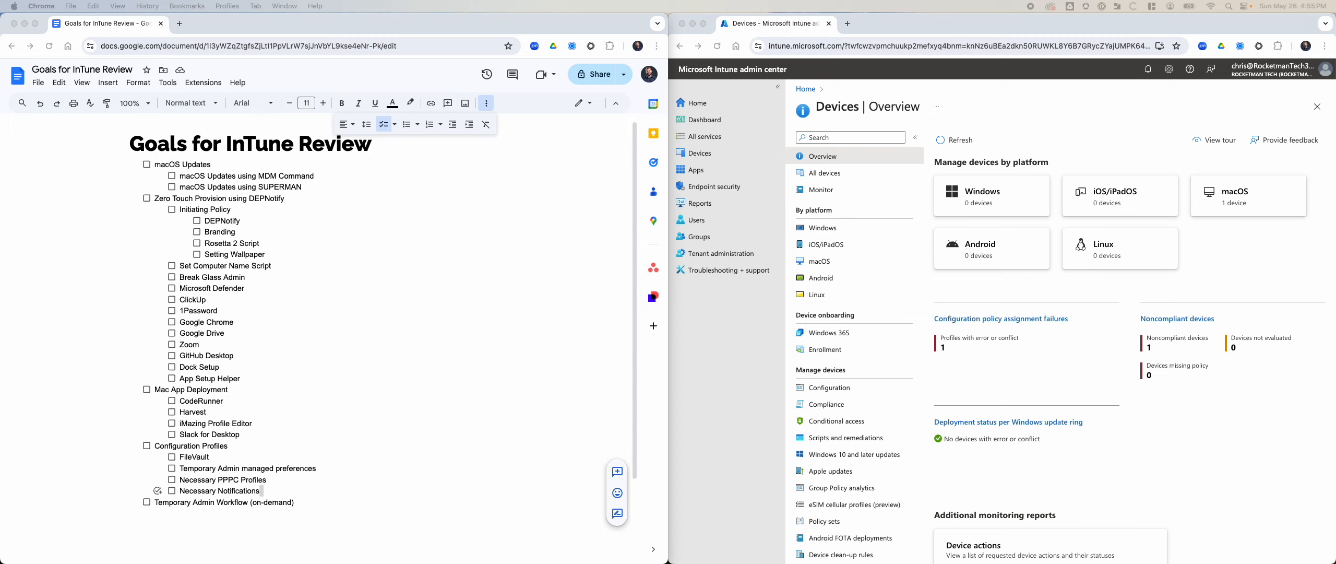
left_click(332, 504)
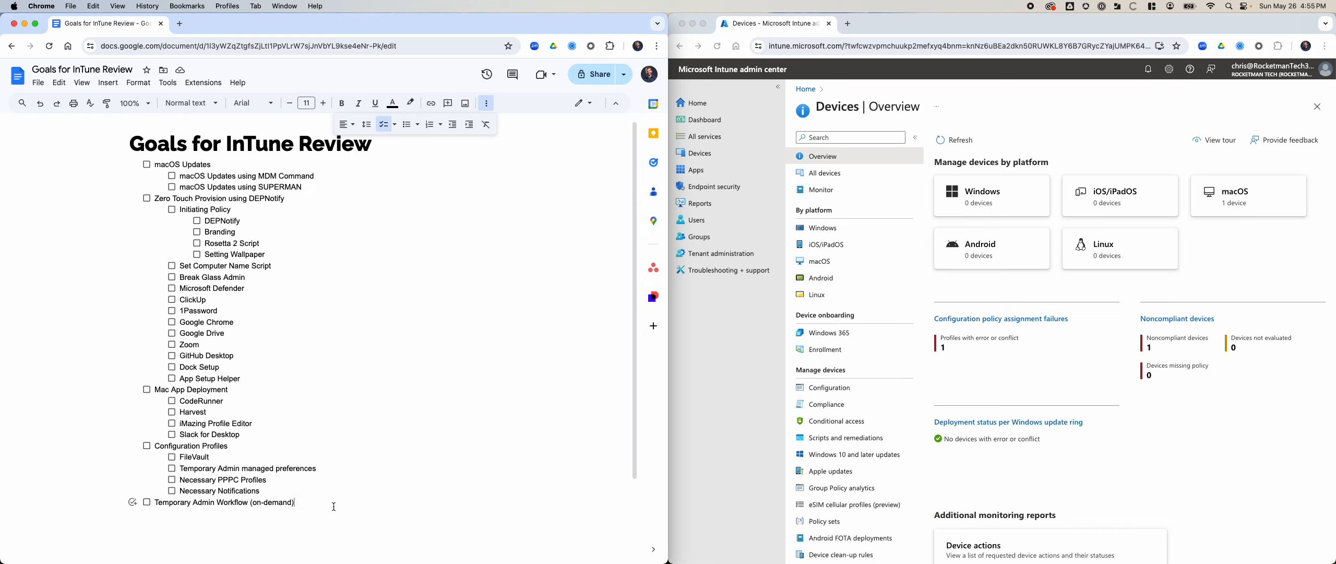
key("Return")
Step: Add goals 'Play around with the API' and the Jamf-vs-InTune comparison, nesting 'Policies and Scoping' under the latter
type("Play around with the API")
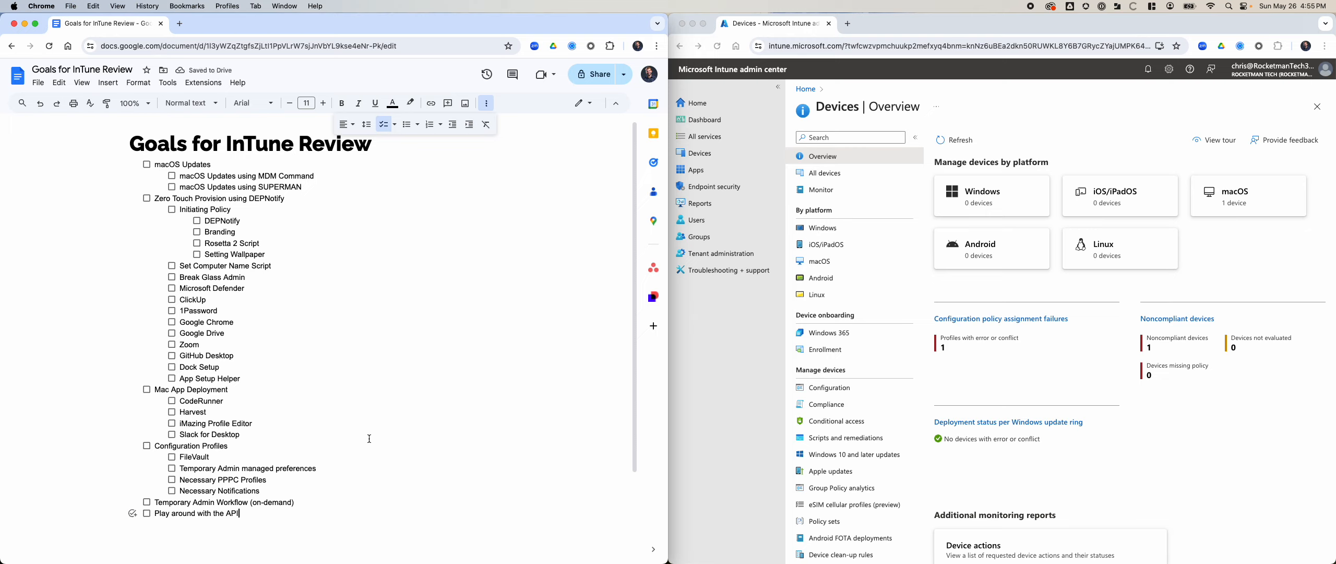
key("Return")
type("Compare some of Jamf's")
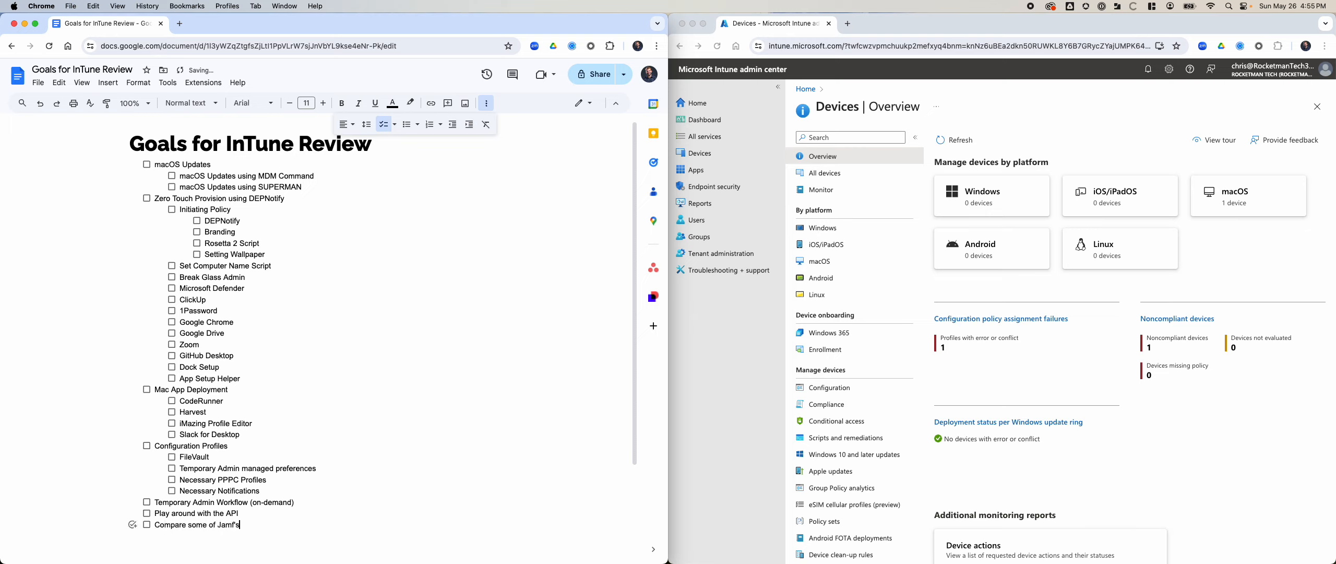
type(" most powerful features with InTune")
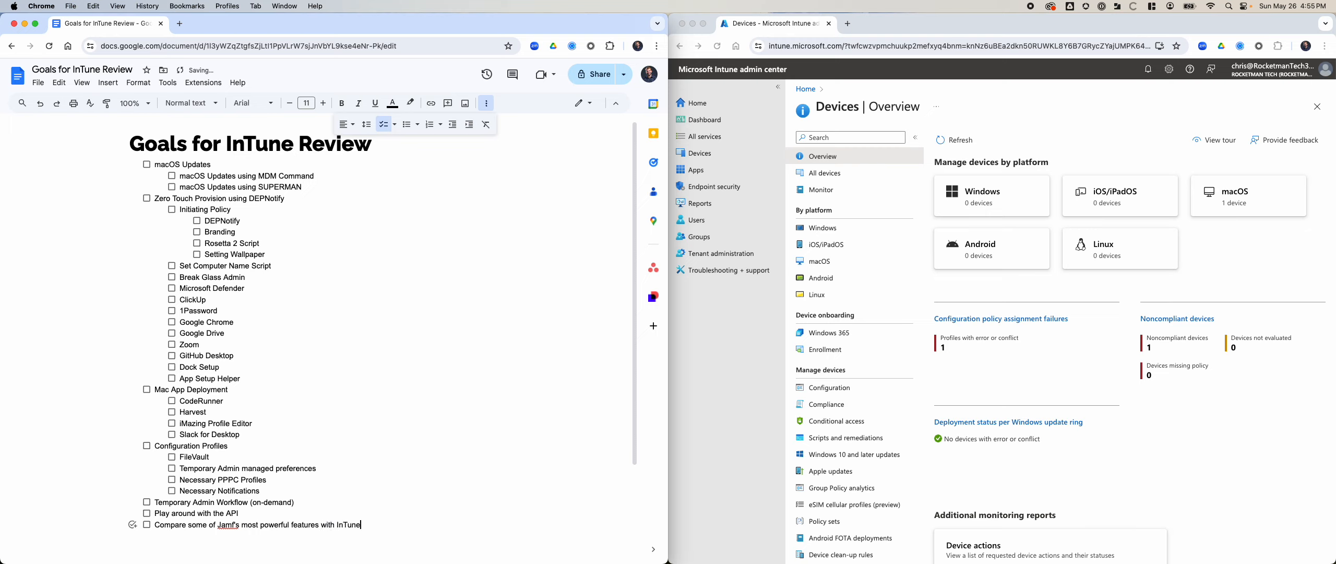
key("Return")
key("Tab")
type("Policies and Scoping")
Step: Add 'Smart Groups' and 'Extension Attributes' sub-items below Policies and Scoping
key("Return")
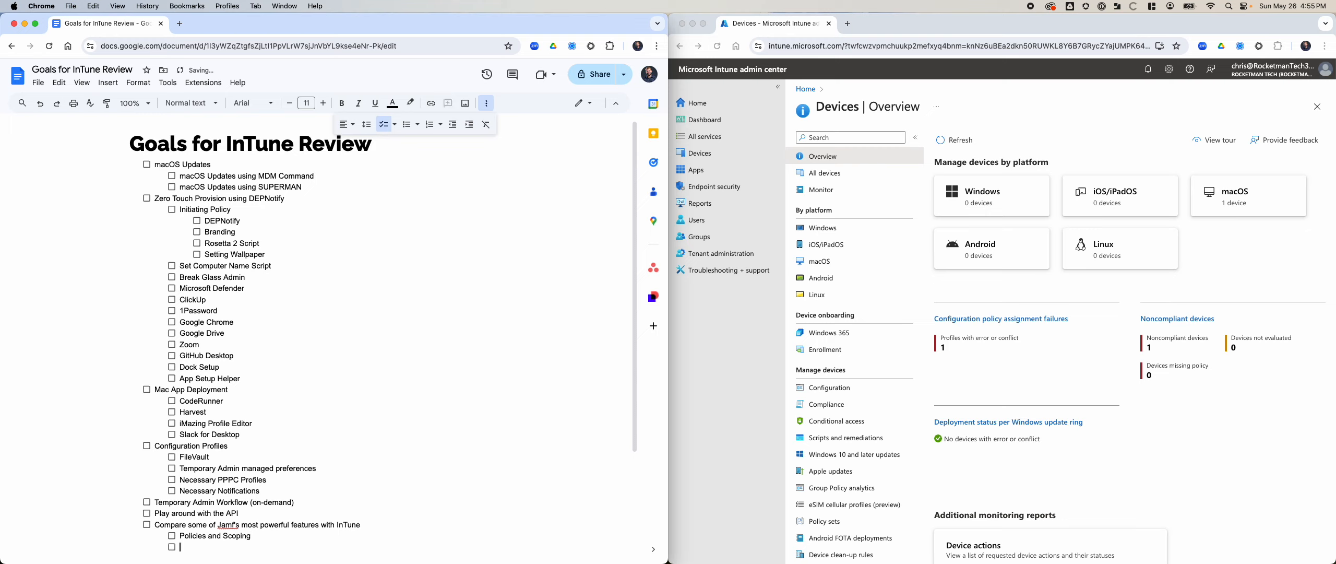
type("Smart Groups")
key("Return")
type("Ex")
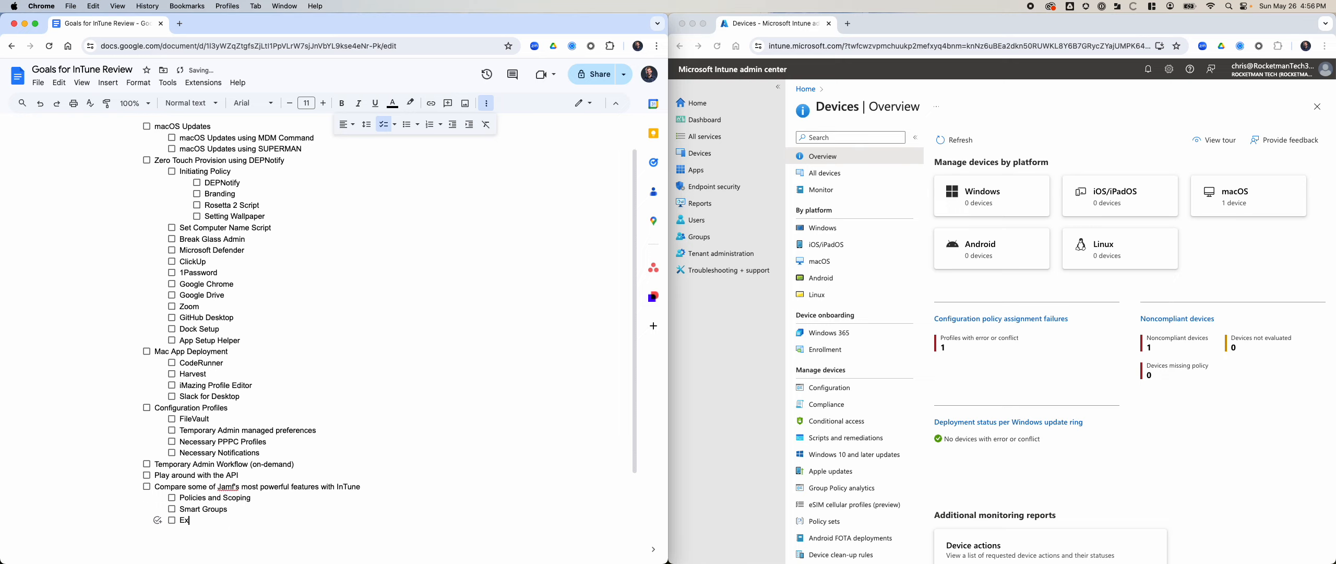
type("tension Attributes")
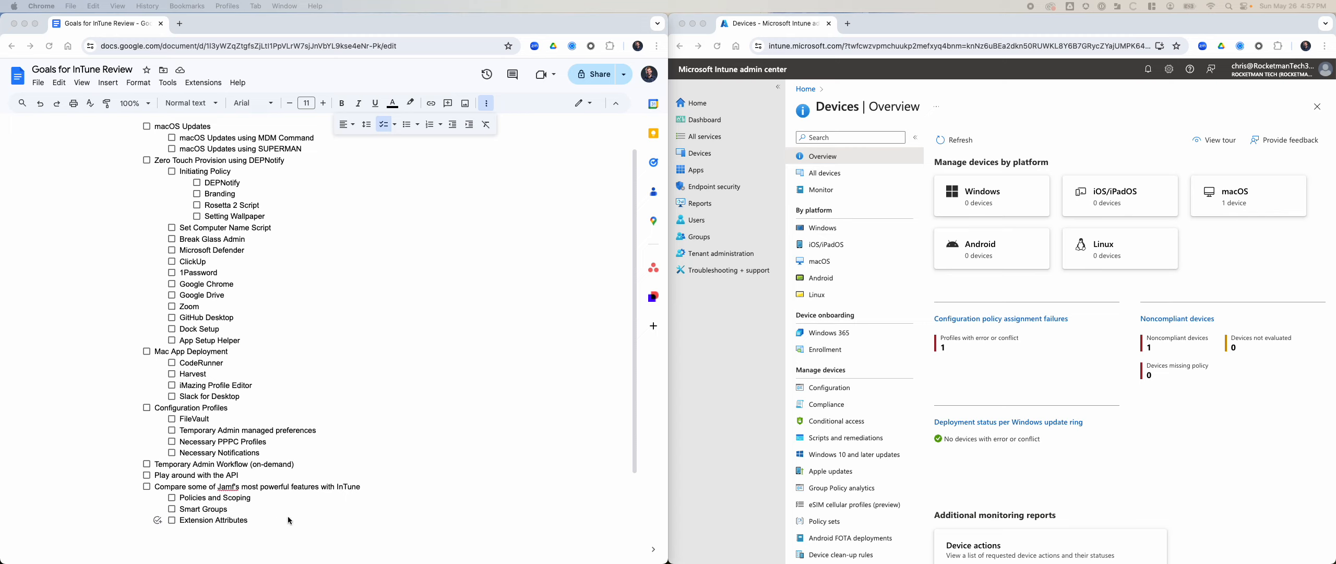
Step: Insert a 'Criteria' sub-item right after Smart Groups
left_click(320, 526)
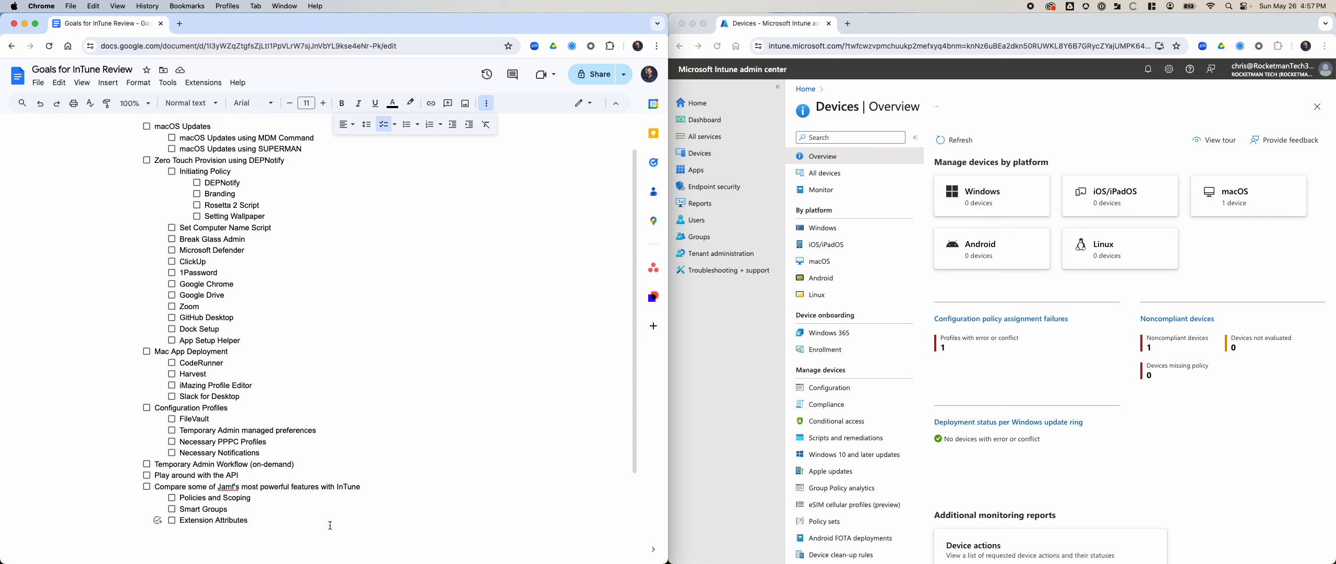
key("Up")
key("Return")
type("Cre")
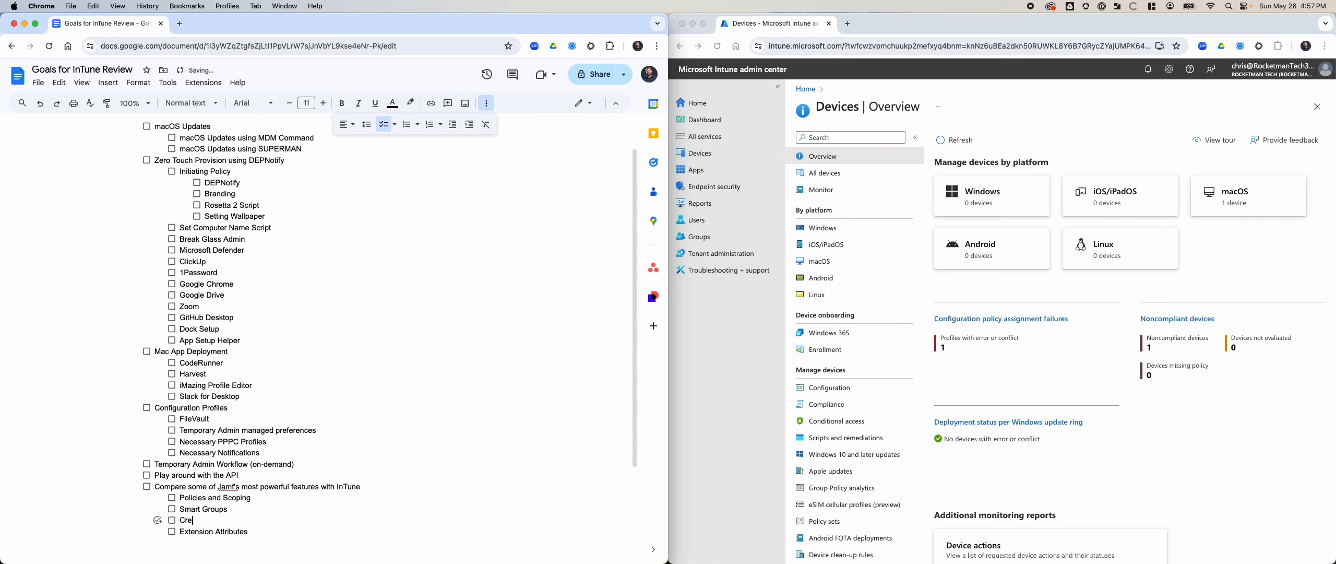
key("BackSpace")
type("iteria")
Step: Add a 'Reporting' sub-item after Extension Attributes
scroll(265, 528, "down", 1)
double_click(262, 485)
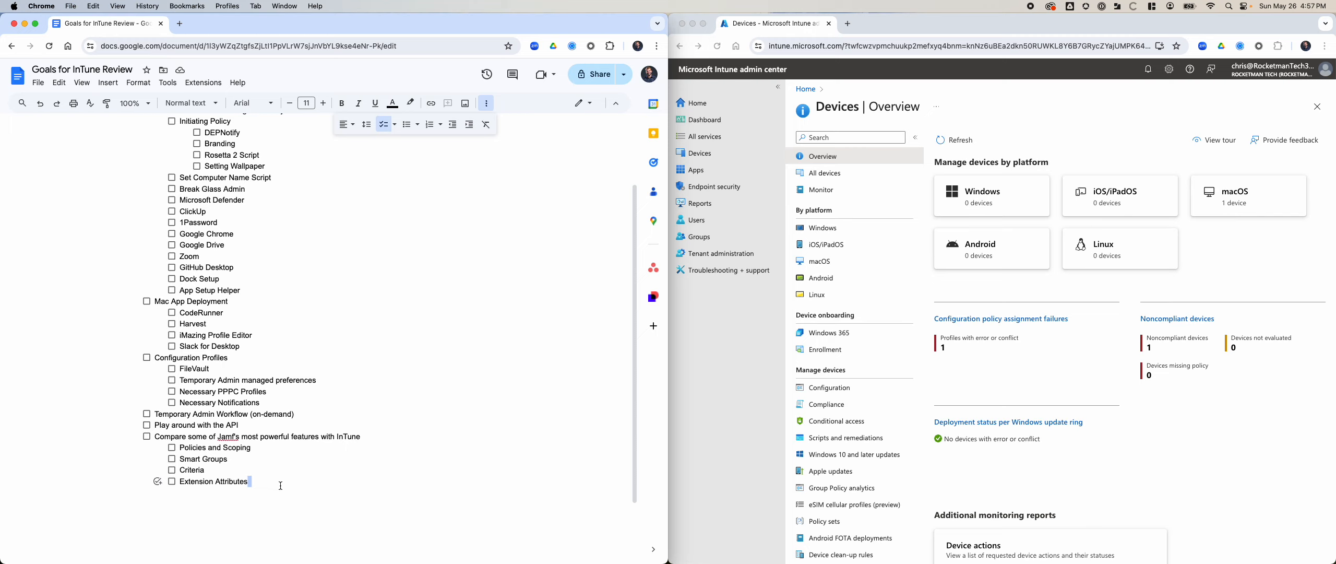
key("Return")
type("Reporting")
scroll(241, 478, "down", 2)
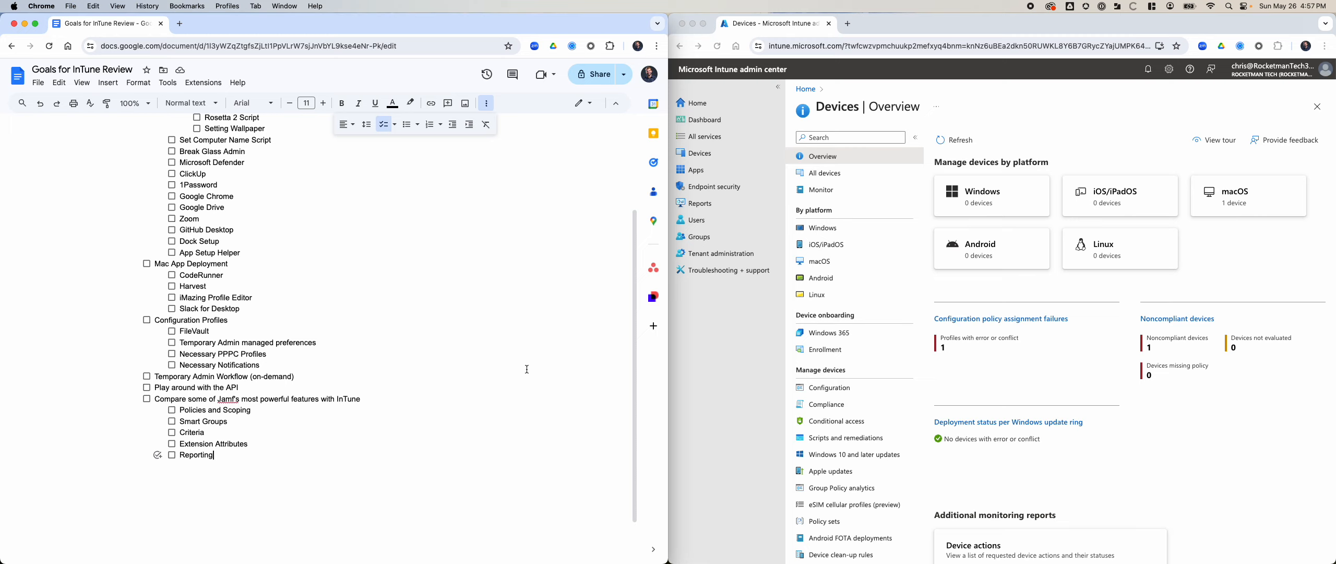
Step: Select the macOS Updates line and its two sub-items at the top of the goals list
scroll(249, 359, "up", 5)
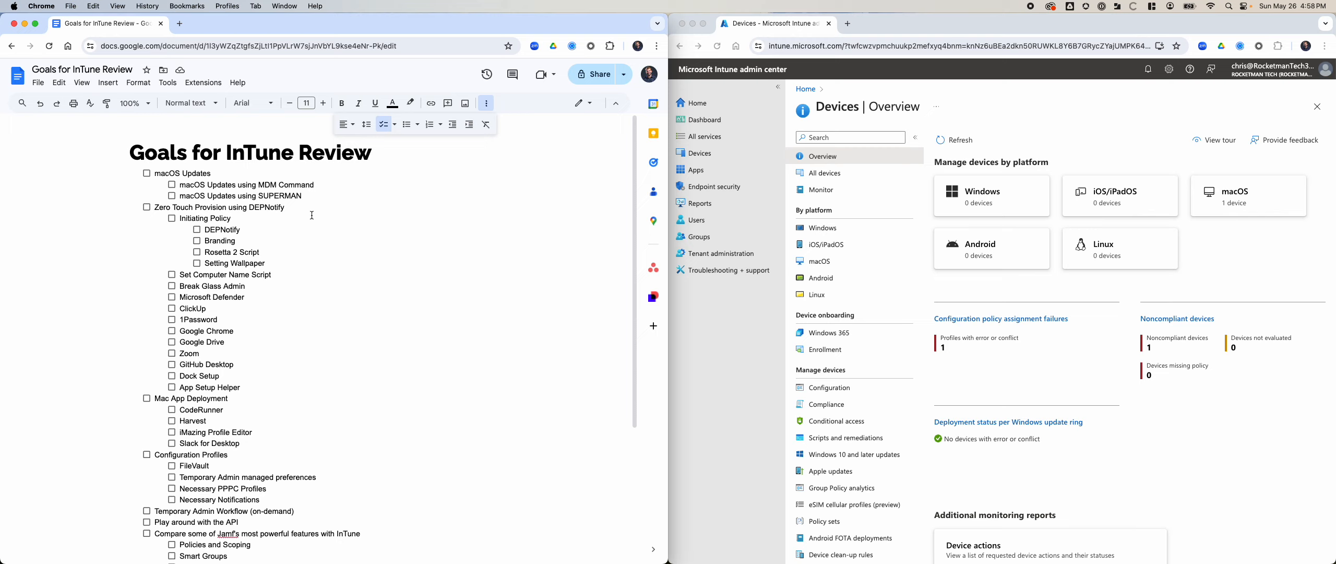
left_click_drag(312, 205, 91, 168)
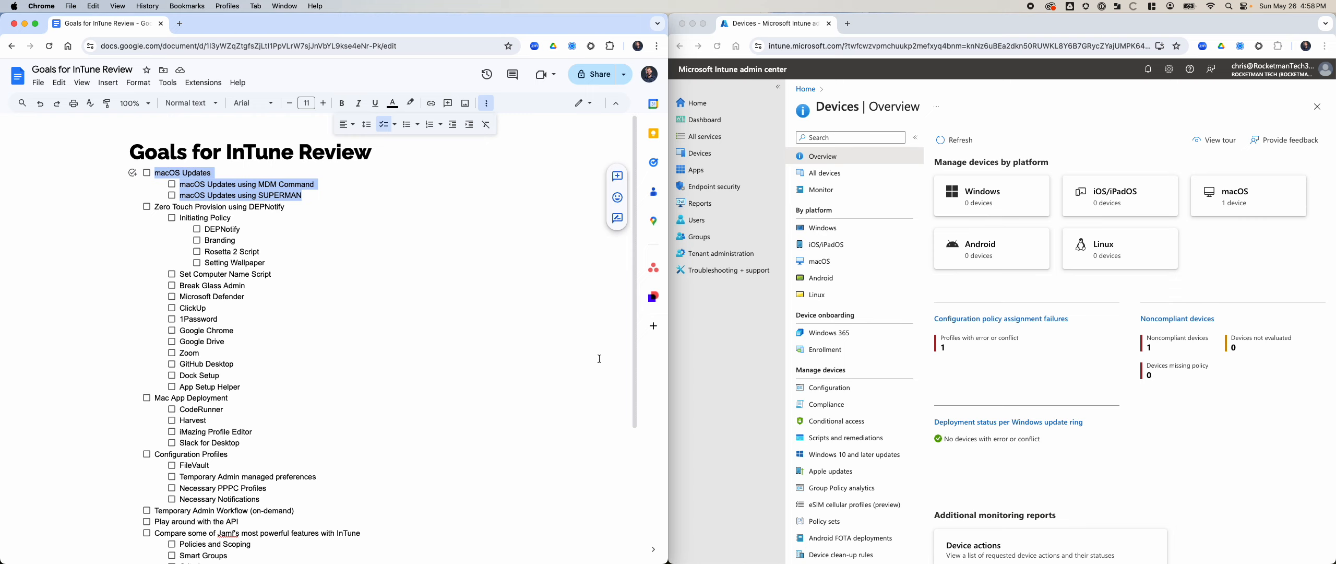
Step: Search Google for 'macos updates intune mdm command' and show Intune's All devices list
left_click(180, 23)
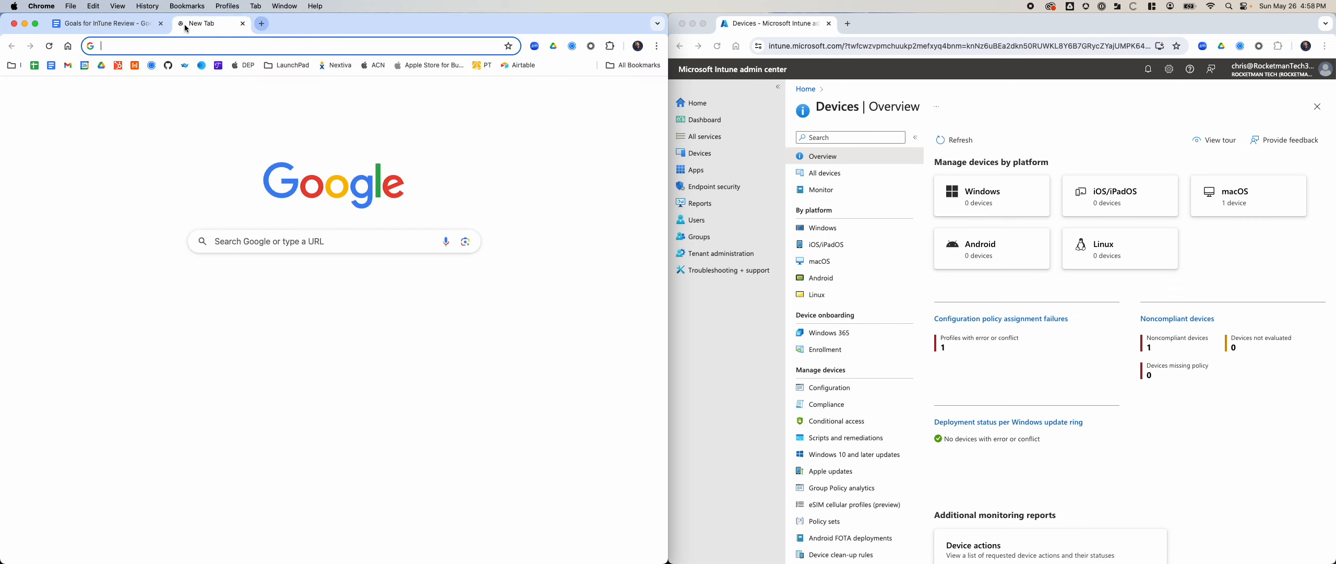
type("macos ")
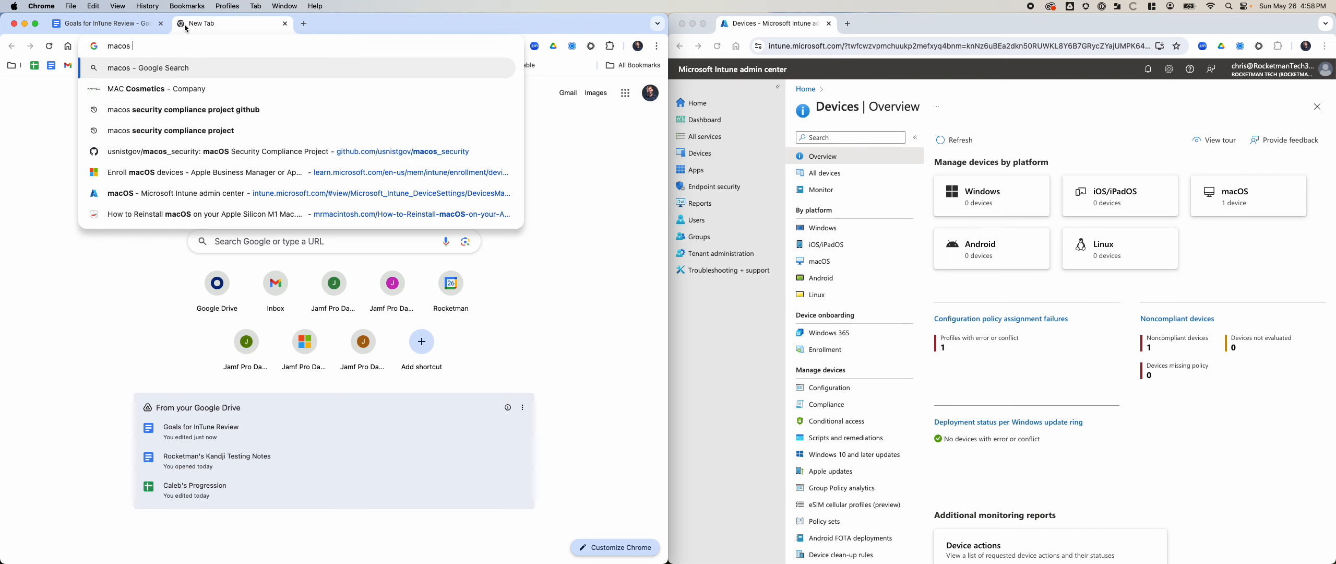
type("updates intune ")
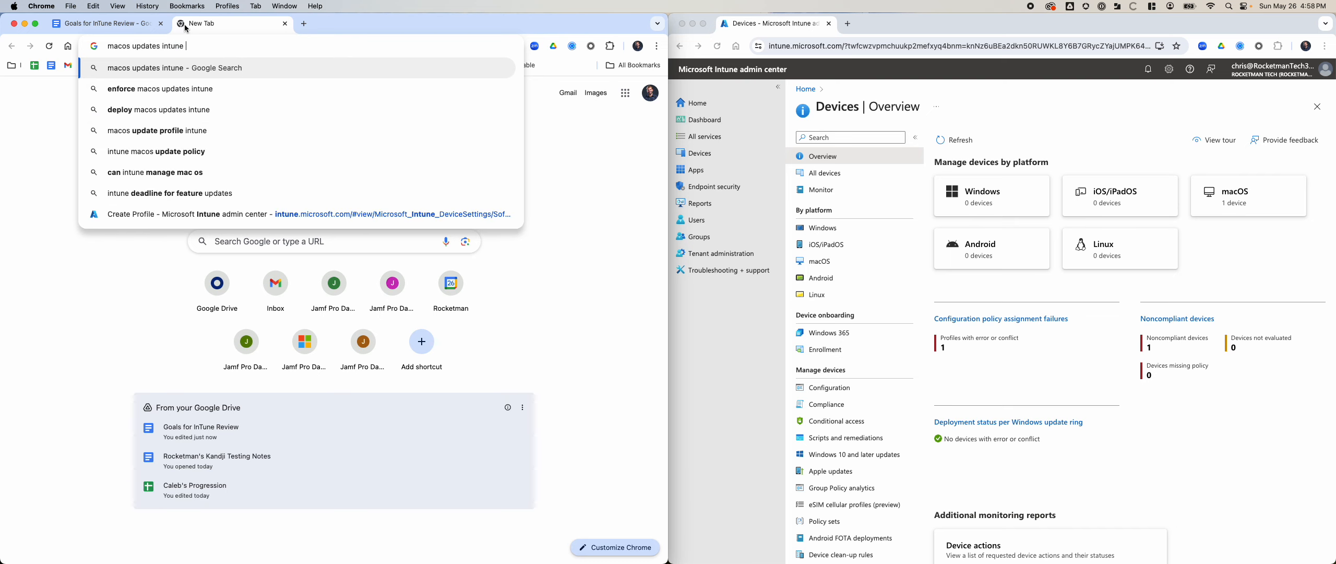
type("mdm command")
key("Return")
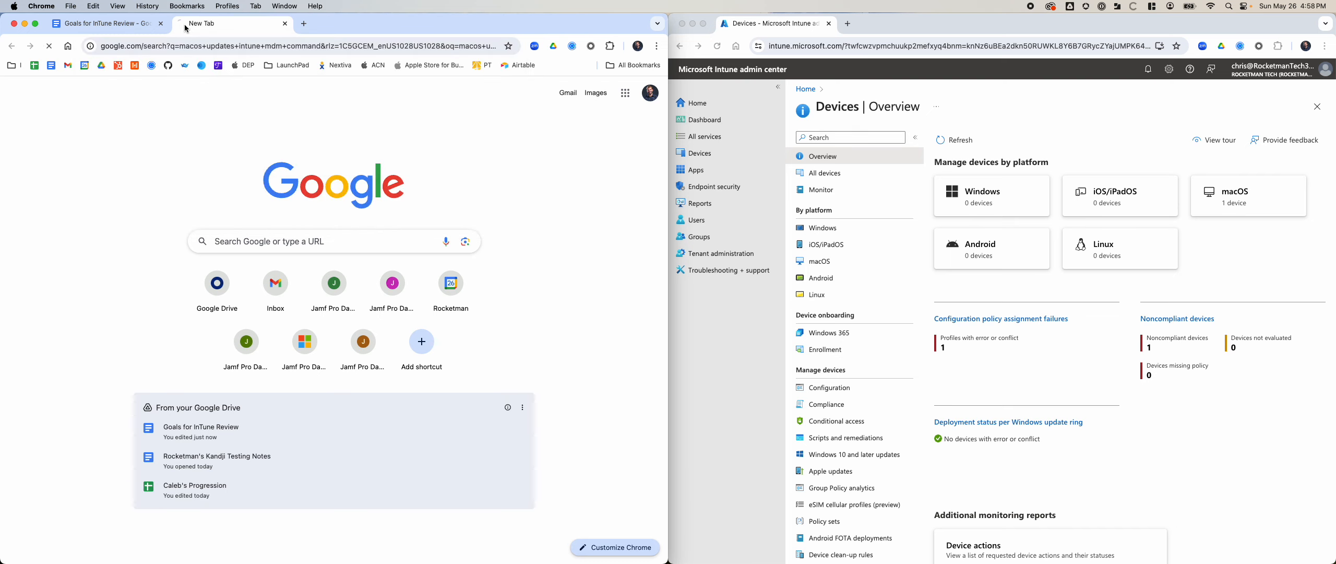
left_click(832, 176)
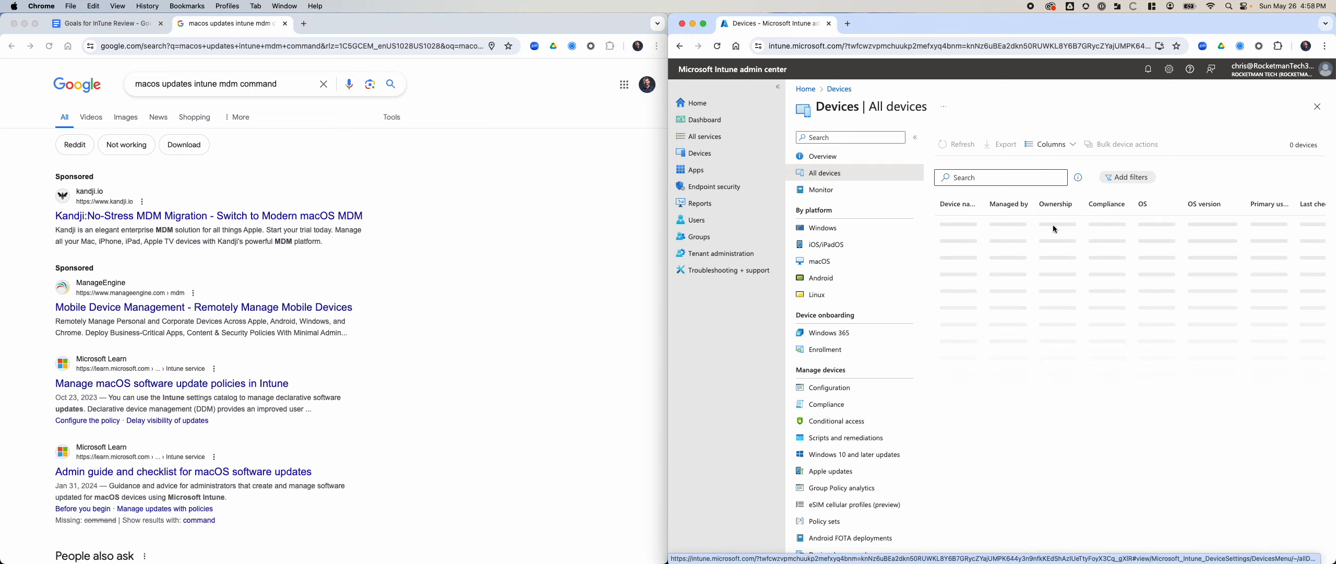
left_click(963, 227)
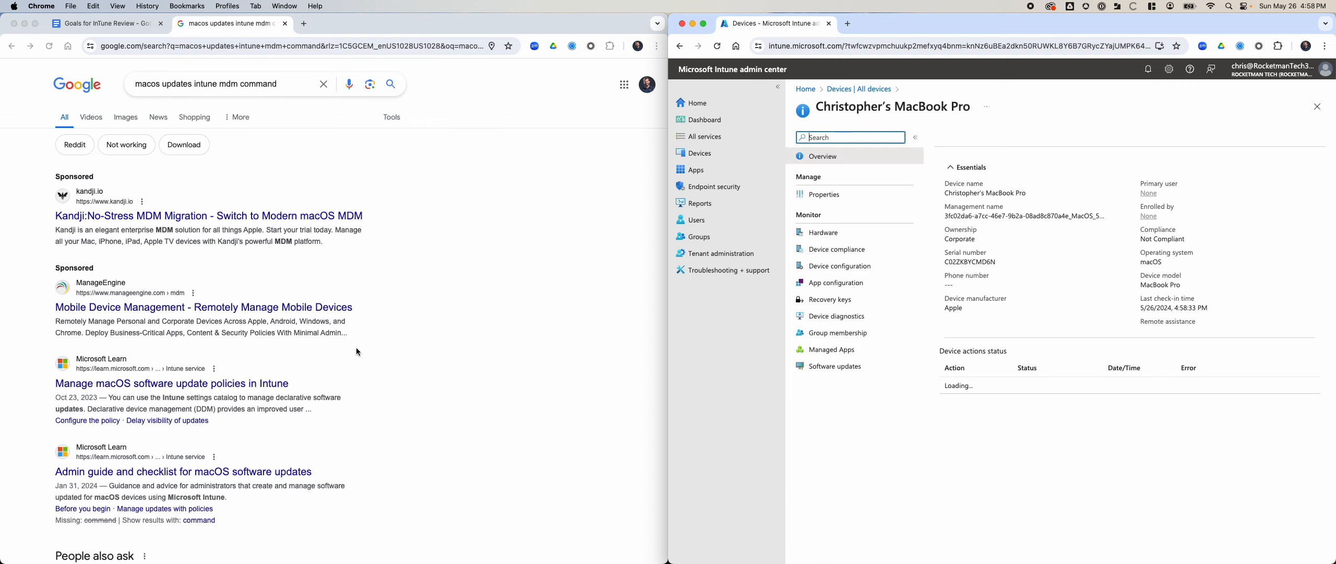
scroll(358, 351, "down", 3)
left_click(217, 313)
left_click(217, 313)
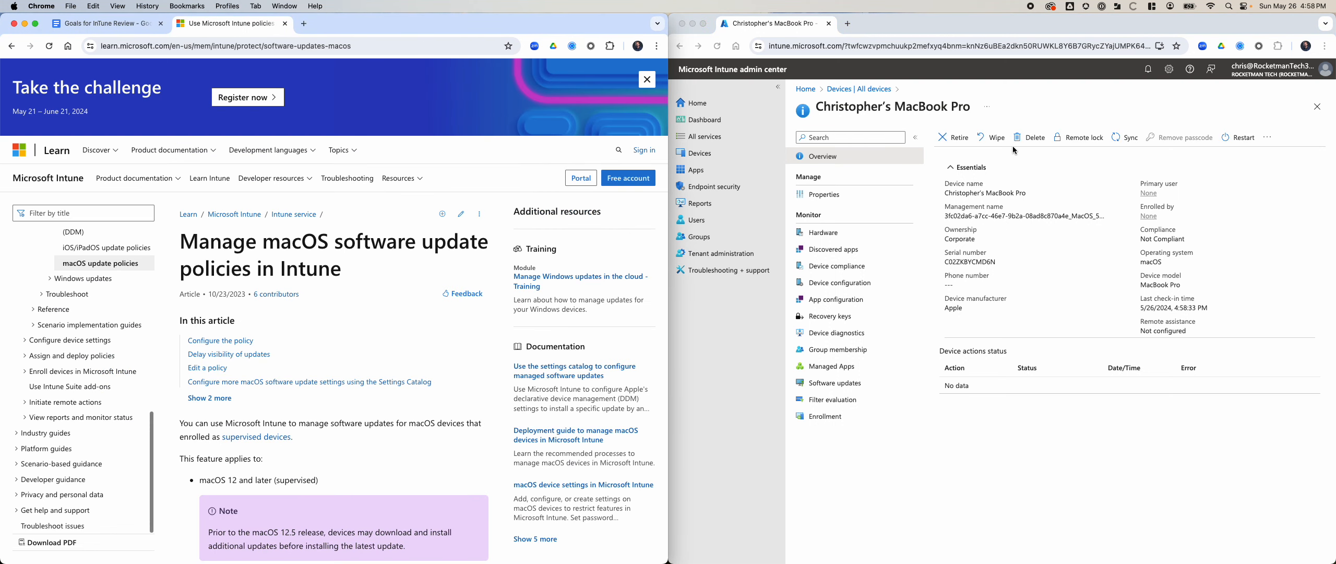
left_click(1268, 136)
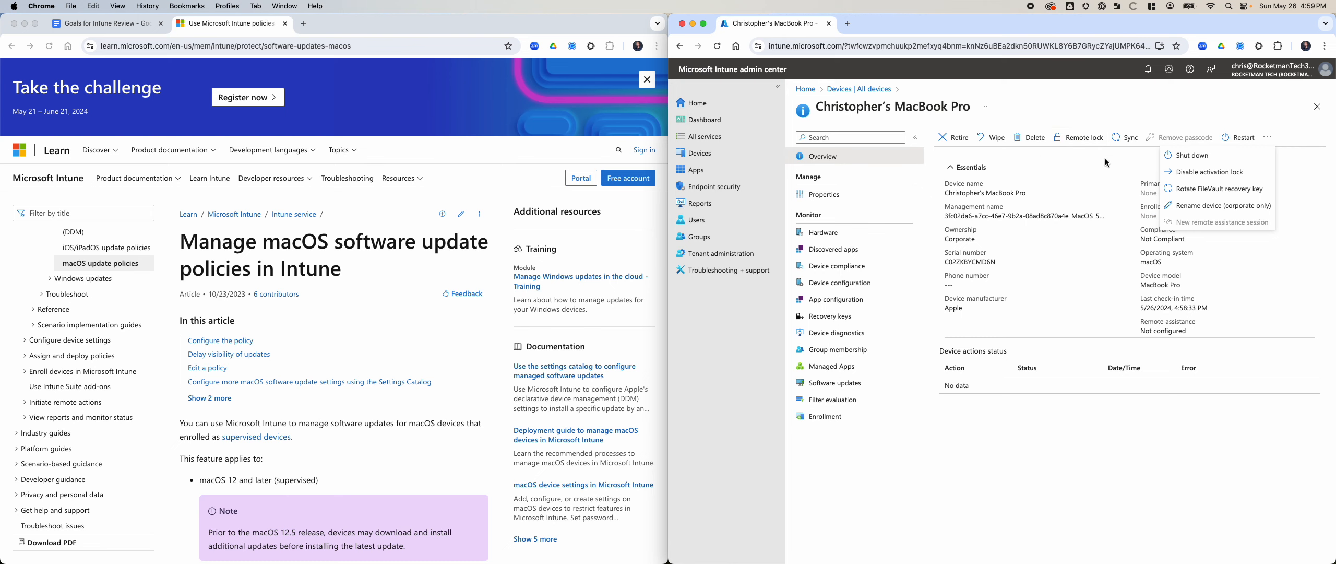
left_click(89, 24)
Step: Add top-level 'InTune Specific Features' after Reporting with an empty indented sub-item, and return Intune to Home
scroll(238, 424, "down", 1)
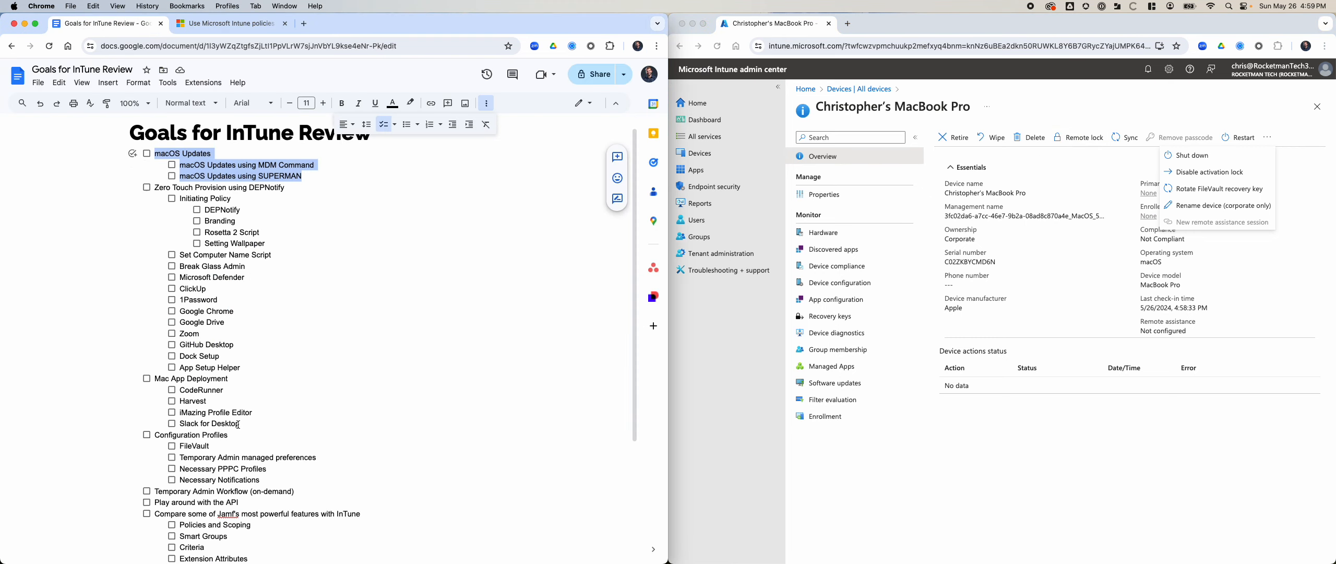
scroll(238, 425, "down", 3)
left_click(241, 407)
key("Return")
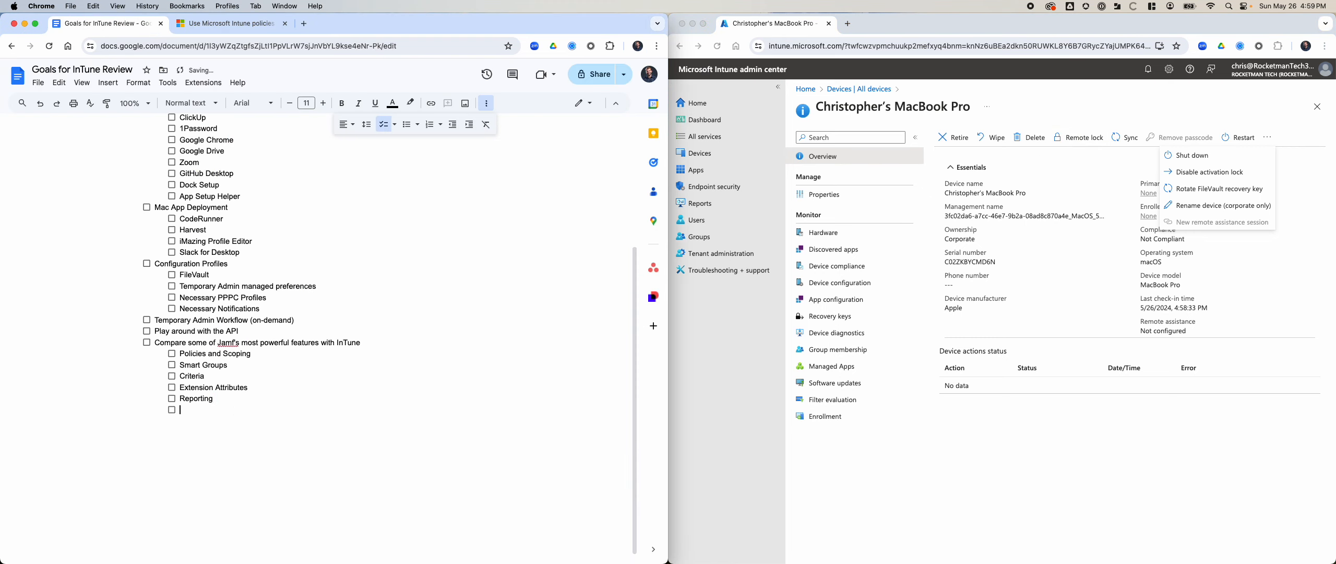
key("shift+Tab")
type("InTune Specific Features")
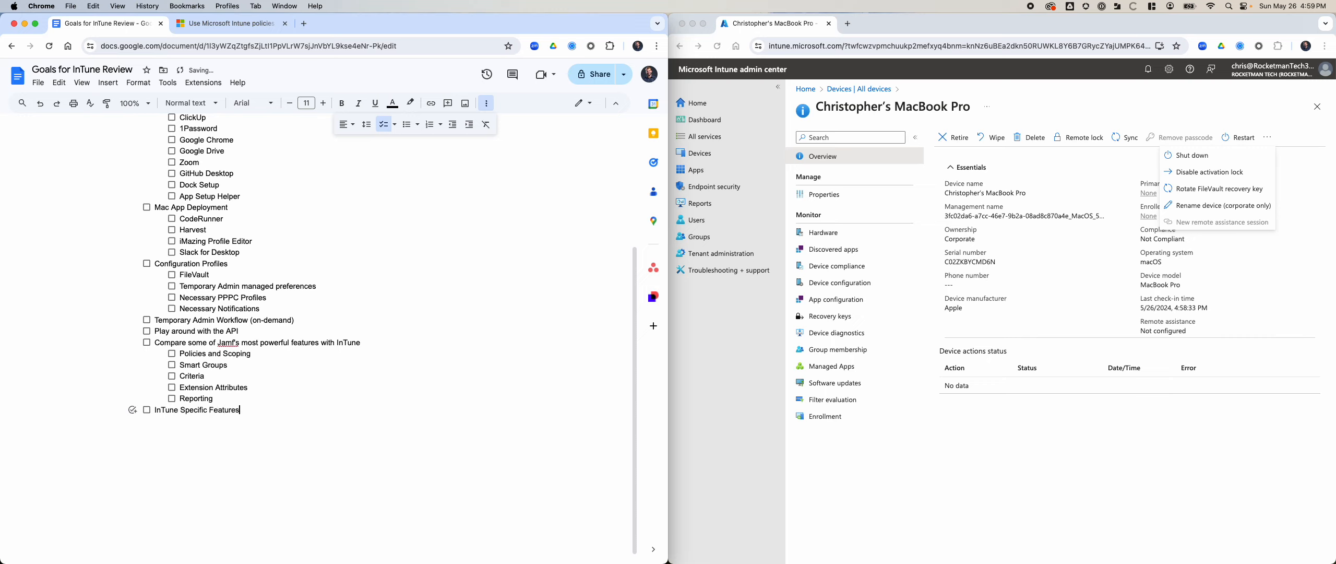
key("Return")
key("Tab")
left_click(958, 306)
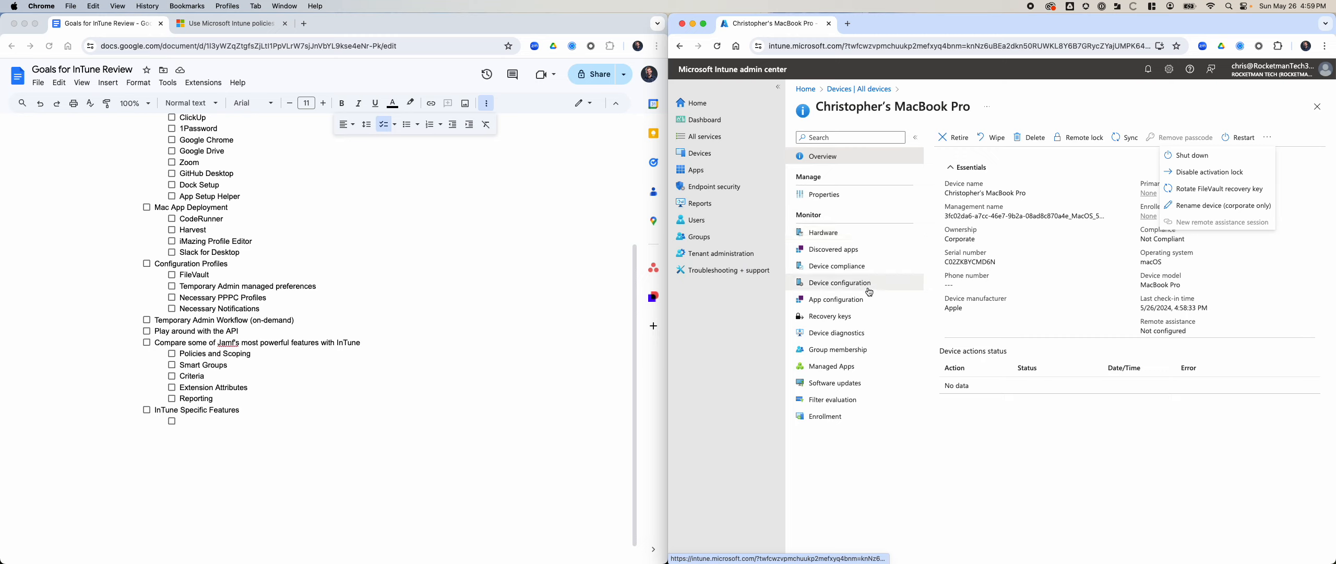
left_click(805, 88)
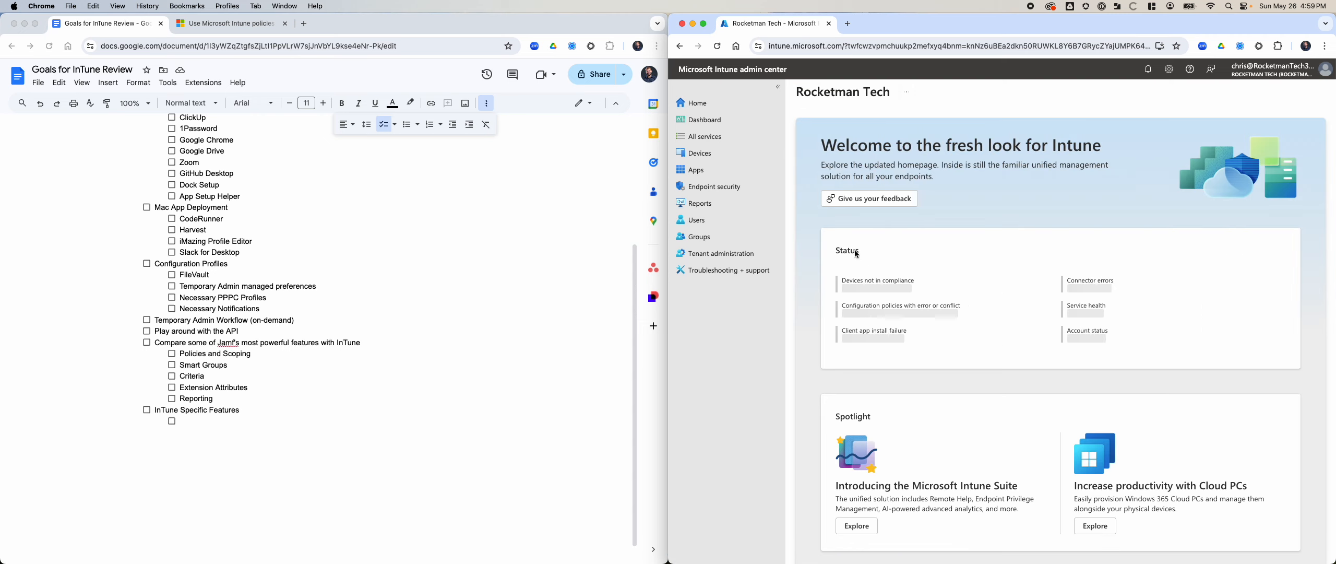
Step: Browse Devices > Enrollment > Apple and view the enrollment type profiles
left_click(705, 170)
left_click(713, 160)
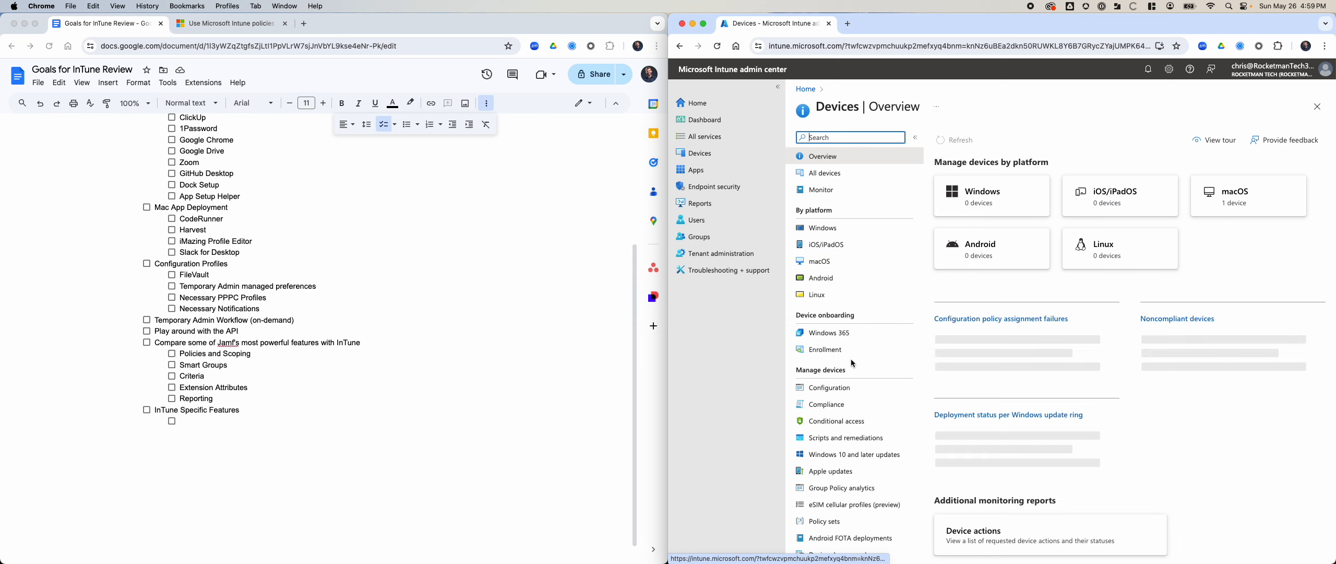
left_click(846, 350)
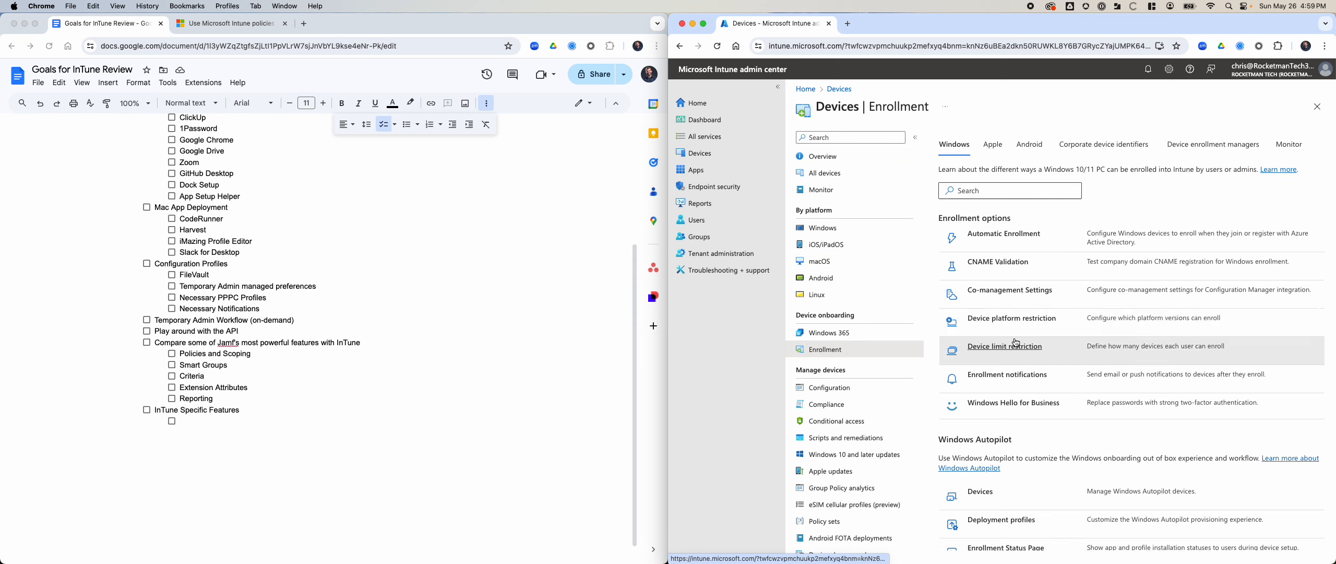
left_click(1001, 151)
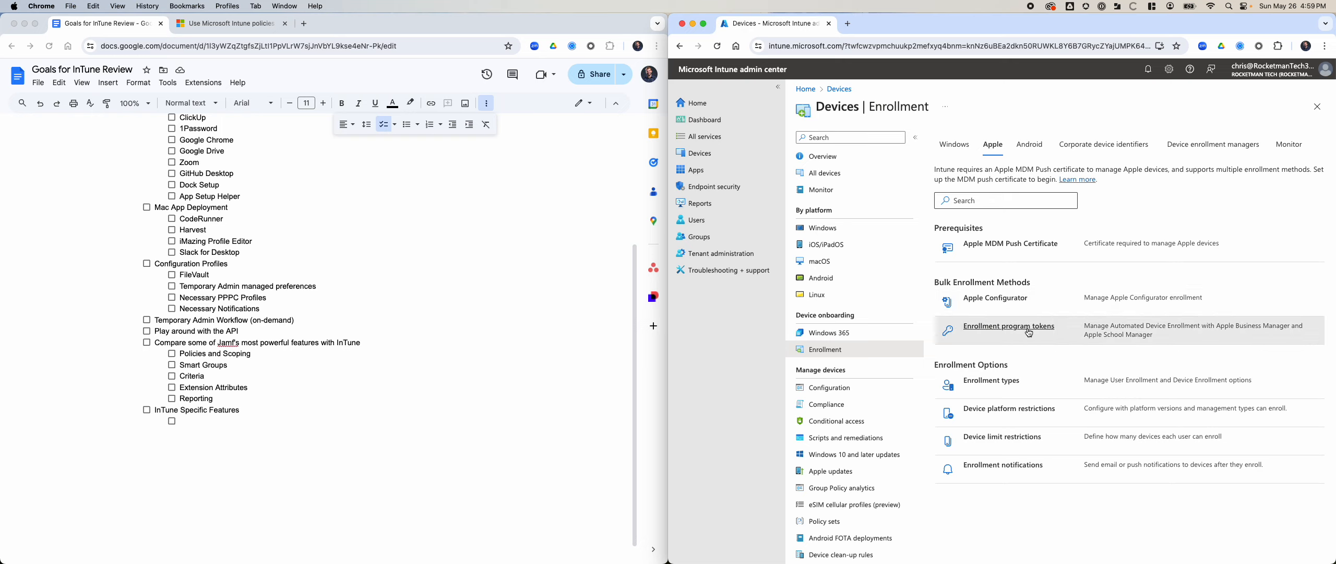
left_click(1003, 382)
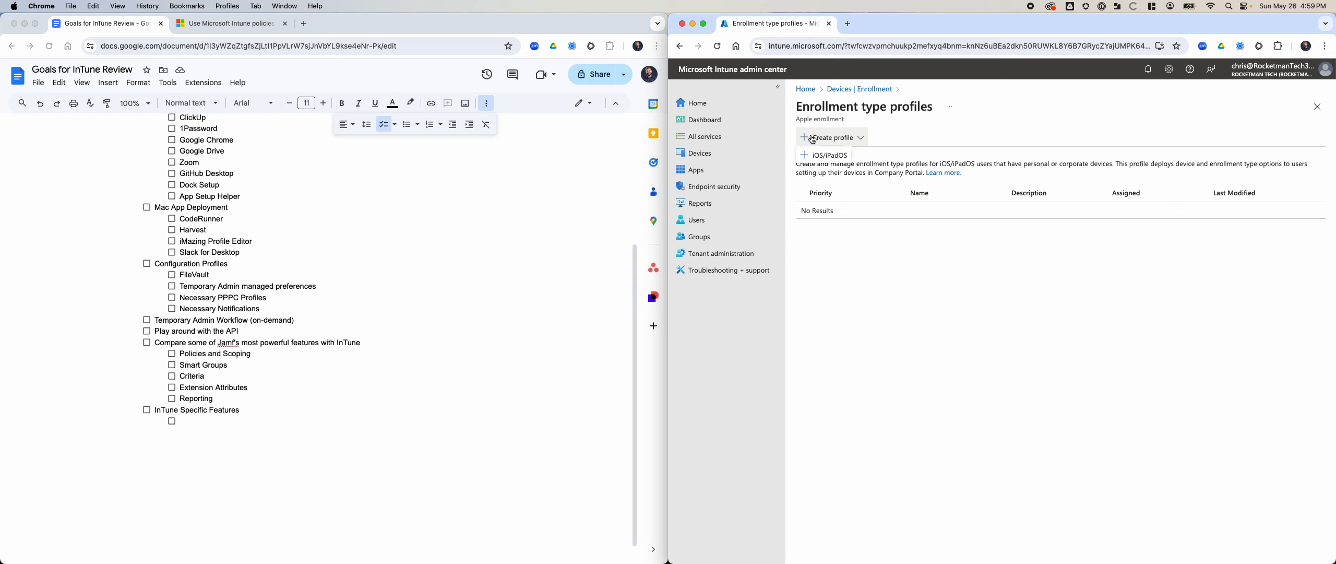
left_click(876, 90)
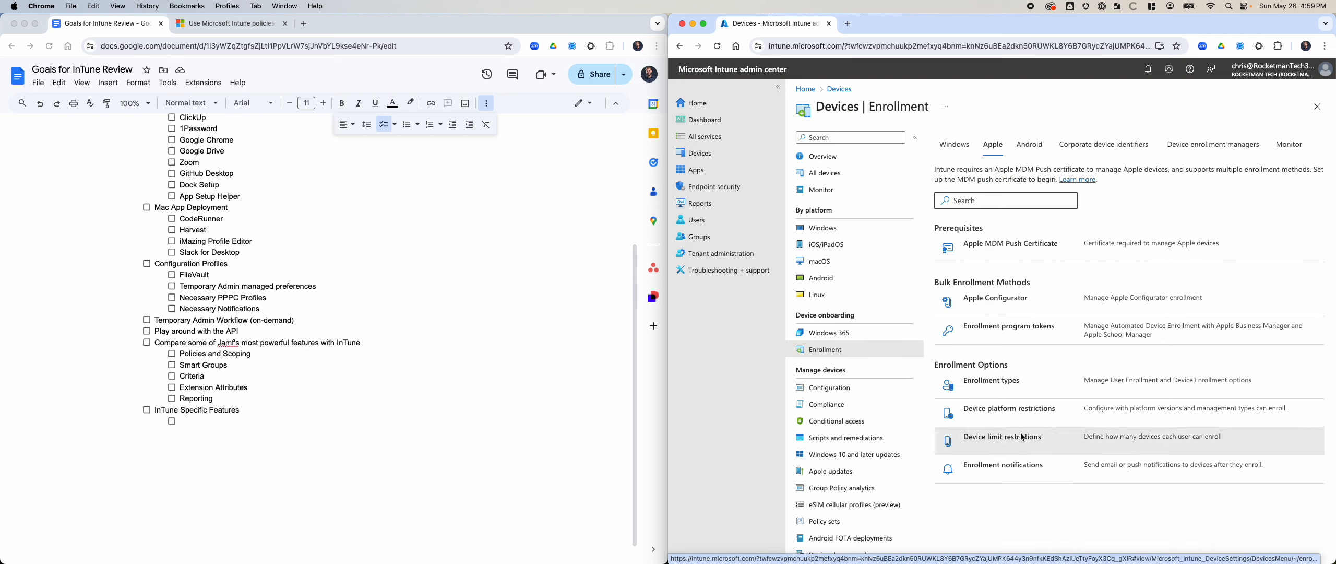
Step: Open the Default profile of the InTune Free Trial enrollment program token
left_click(999, 328)
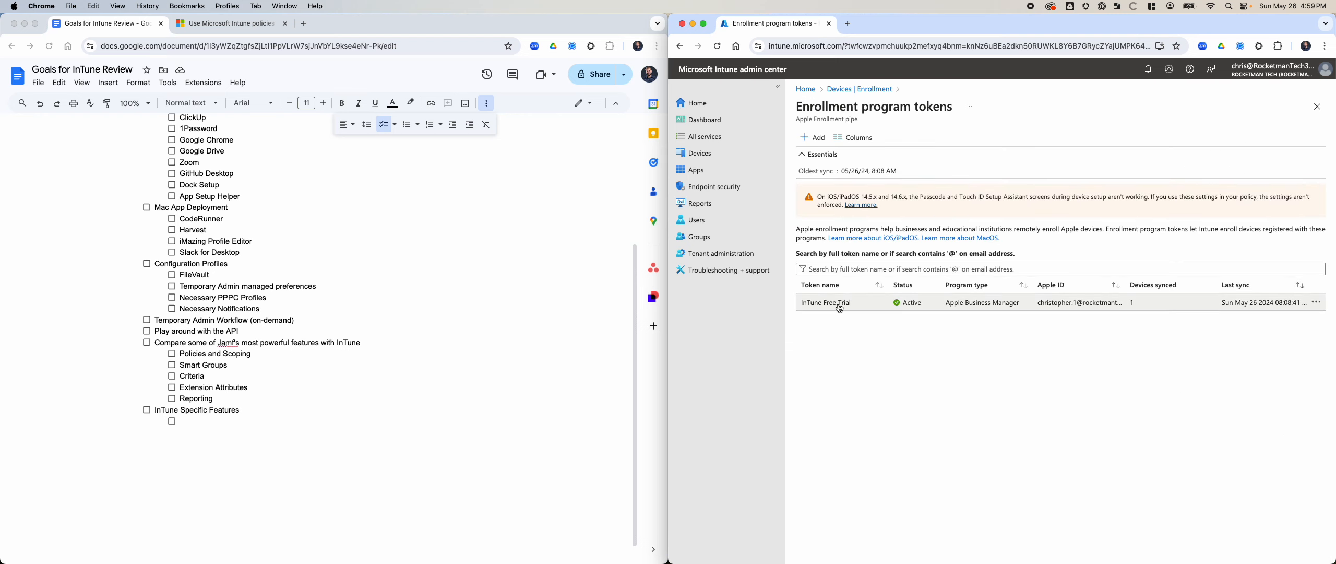
left_click(835, 304)
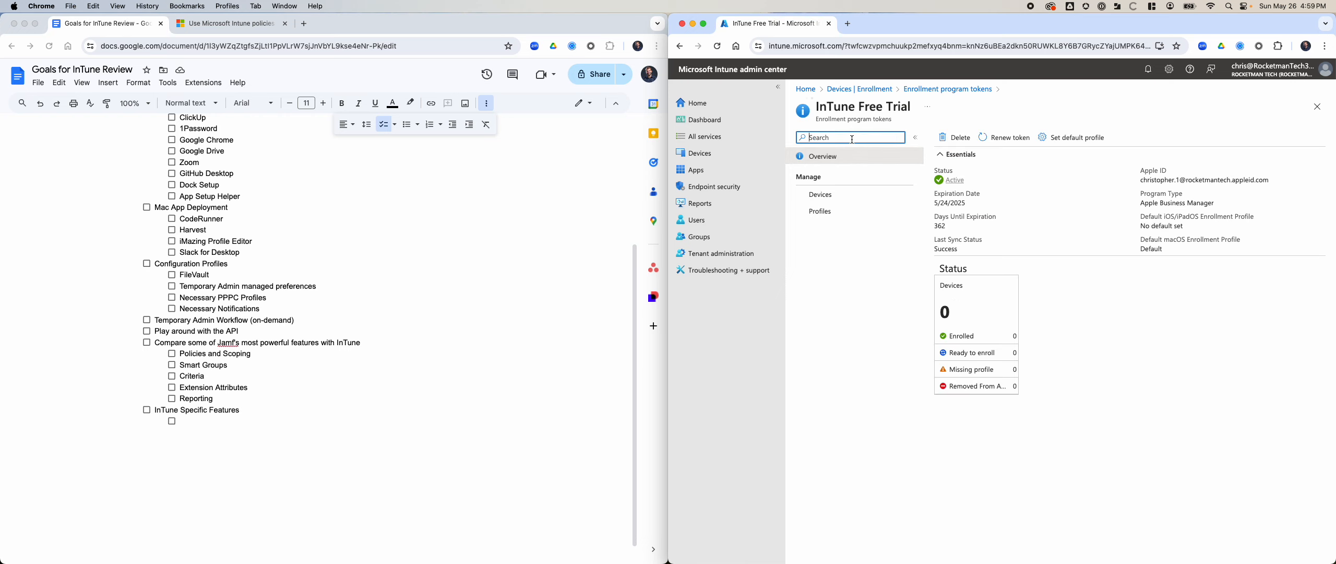
left_click(830, 214)
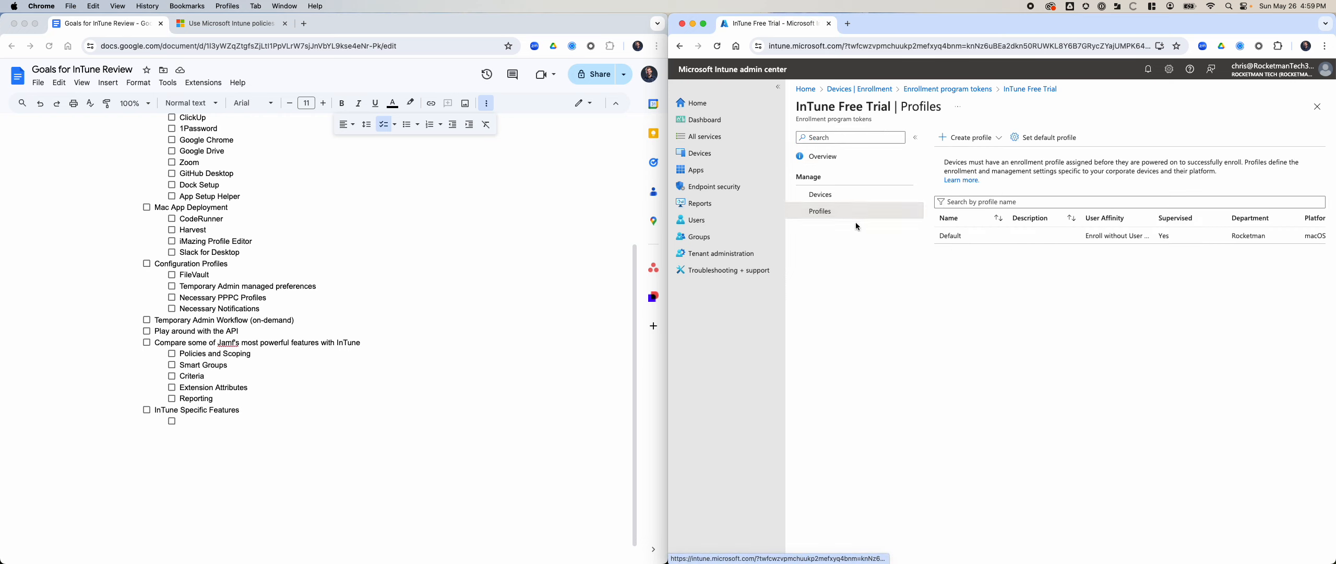
left_click(1114, 236)
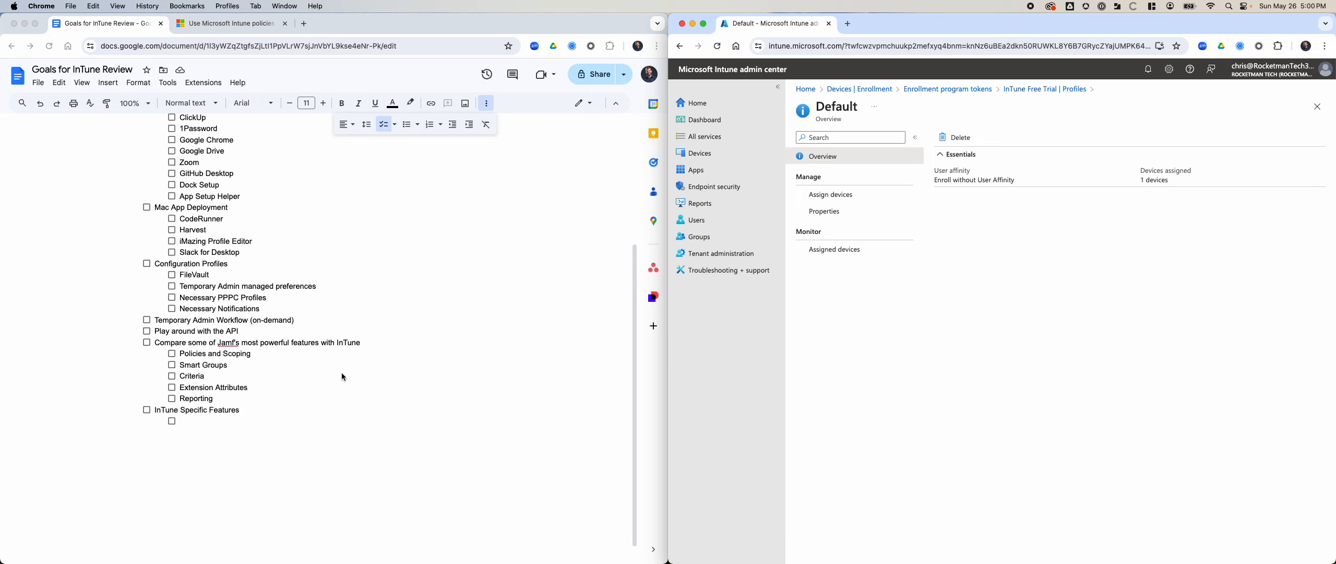
left_click(300, 438)
Step: Add 'User Affinity' as the first sub-item under InTune Specific Features
type("User ")
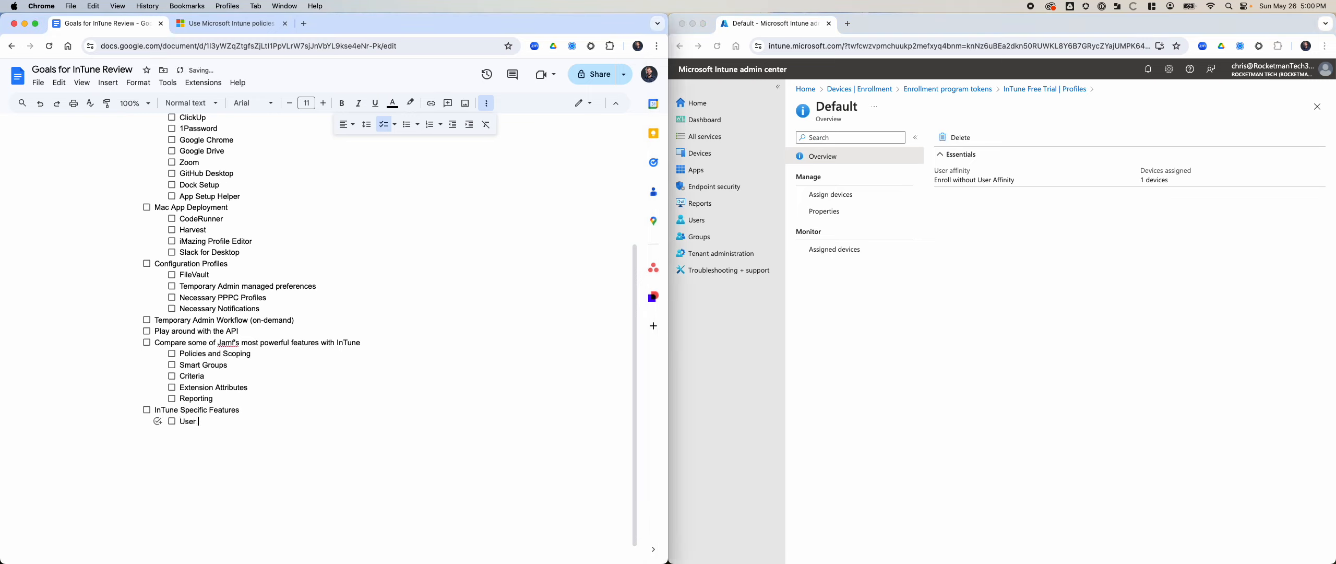
type("Affinity")
key("Return")
left_click(894, 241)
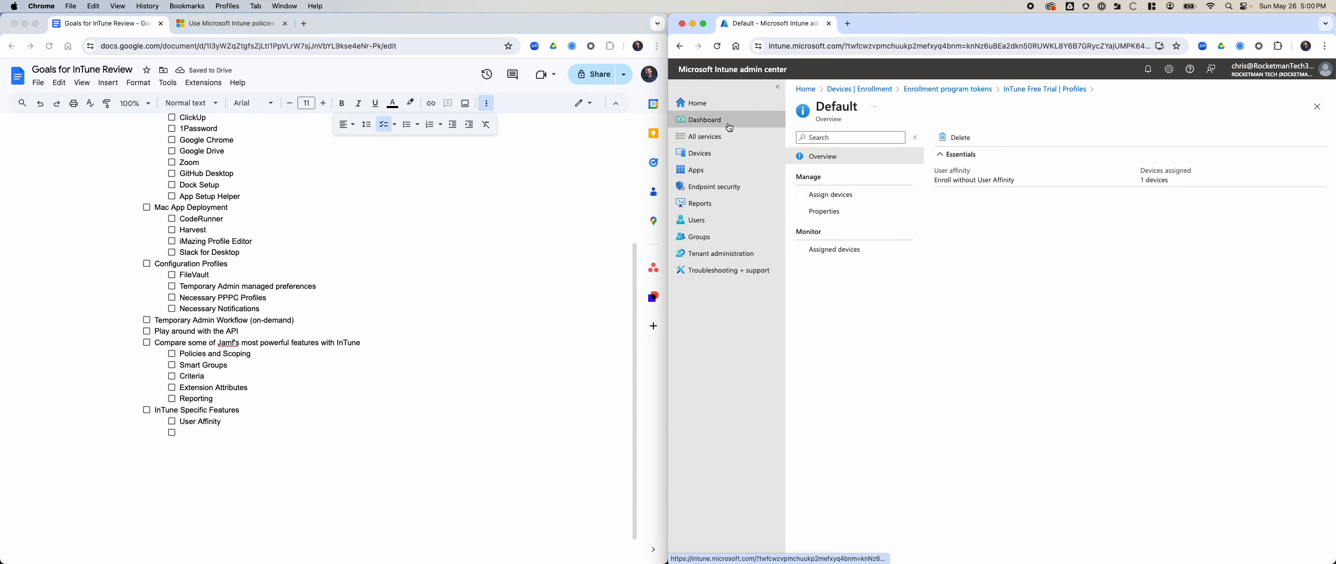
left_click(236, 428)
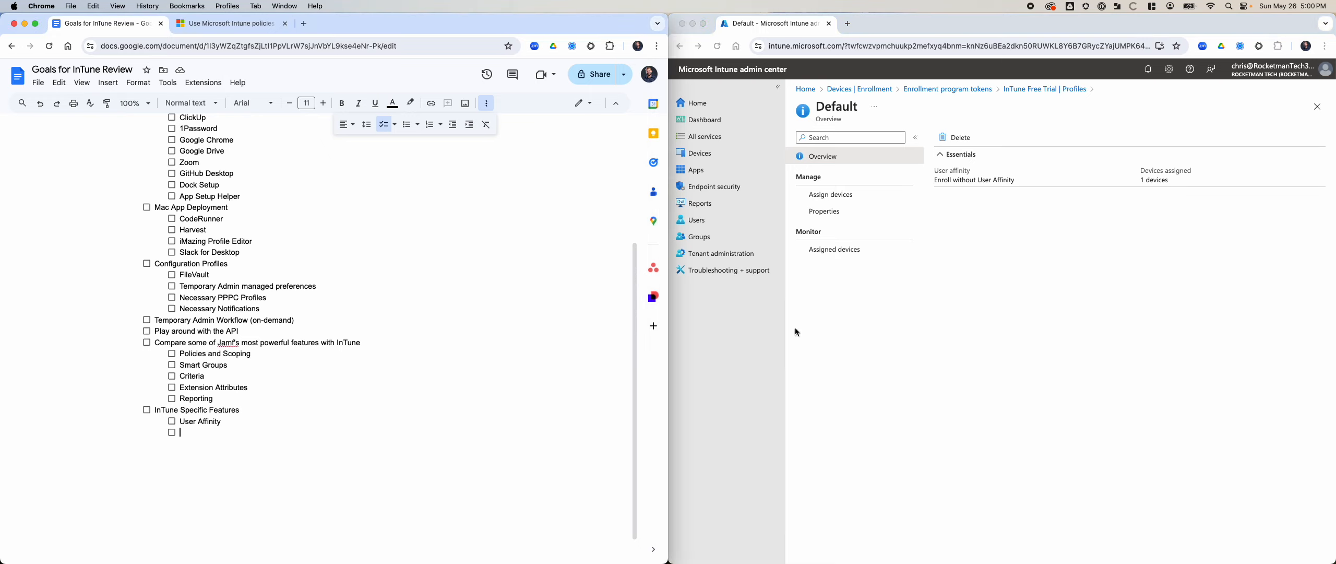
left_click(726, 208)
left_click(349, 438)
Step: Add 'Conditional Access' with 'Locking the Mac Automatically' nested beneath it
type("Conditinoal A")
key("BackSpace")
key("BackSpace")
key("BackSpace")
key("BackSpace")
key("BackSpace")
key("BackSpace")
type("onal Access")
key("Return")
key("Tab")
type("Locking the M")
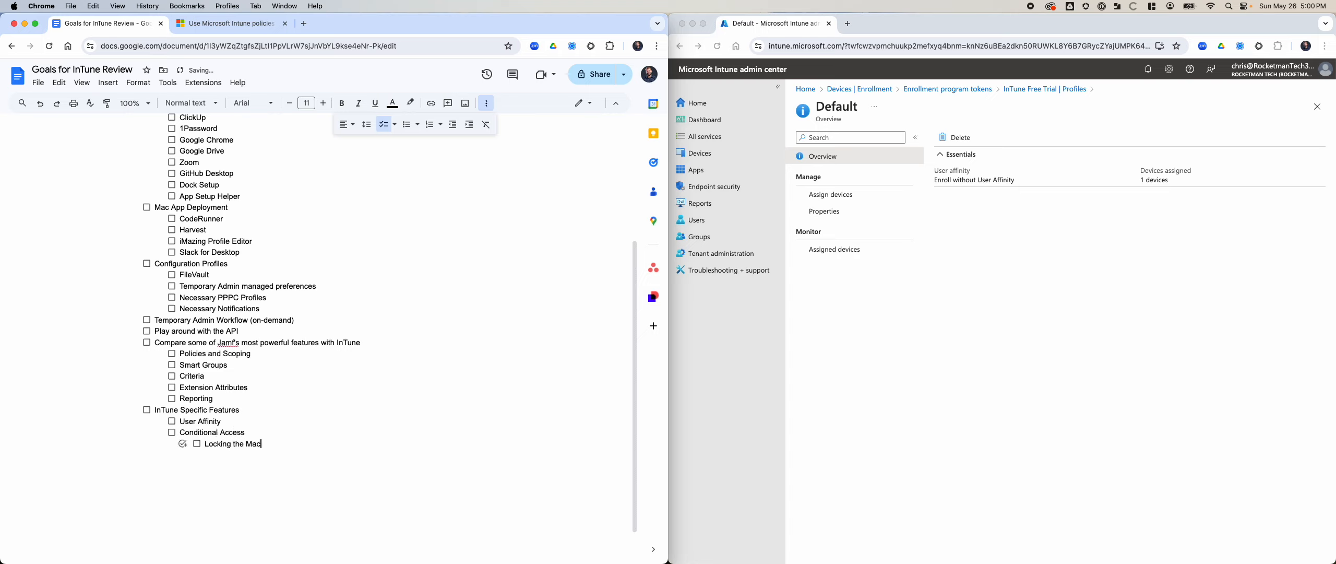
type("Automitically")
left_click(708, 174)
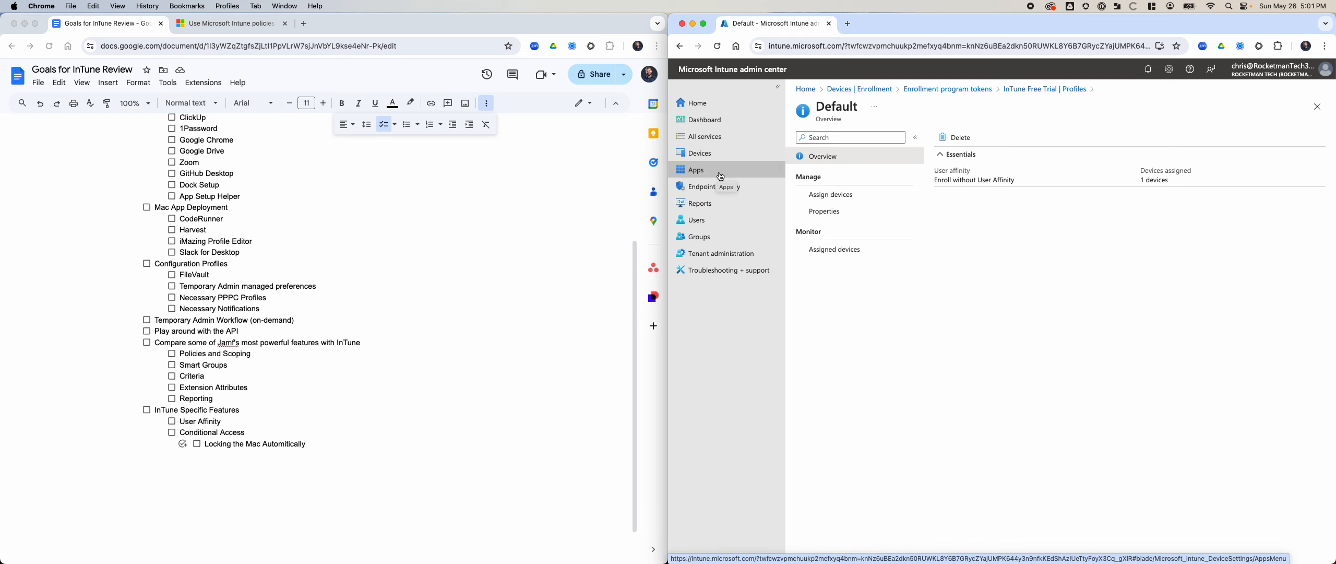
Step: Scroll the macOS software update policies article down to its 'Configure the policy' section
left_click(719, 175)
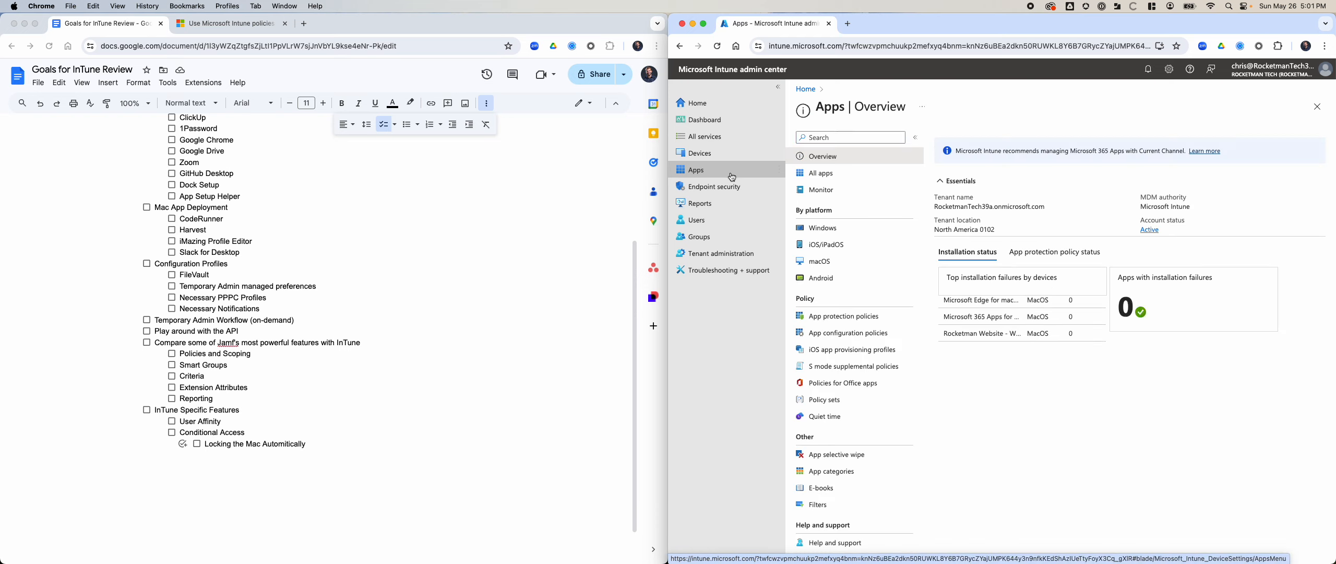
left_click(228, 26)
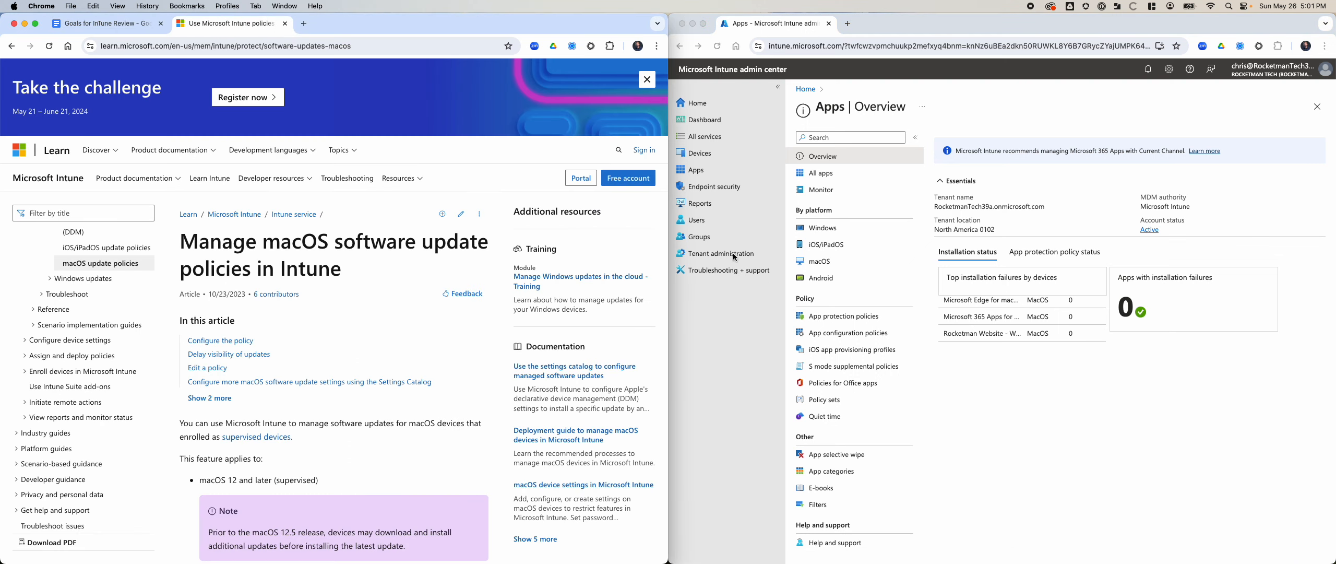
scroll(420, 339, "down", 1)
scroll(421, 339, "down", 3)
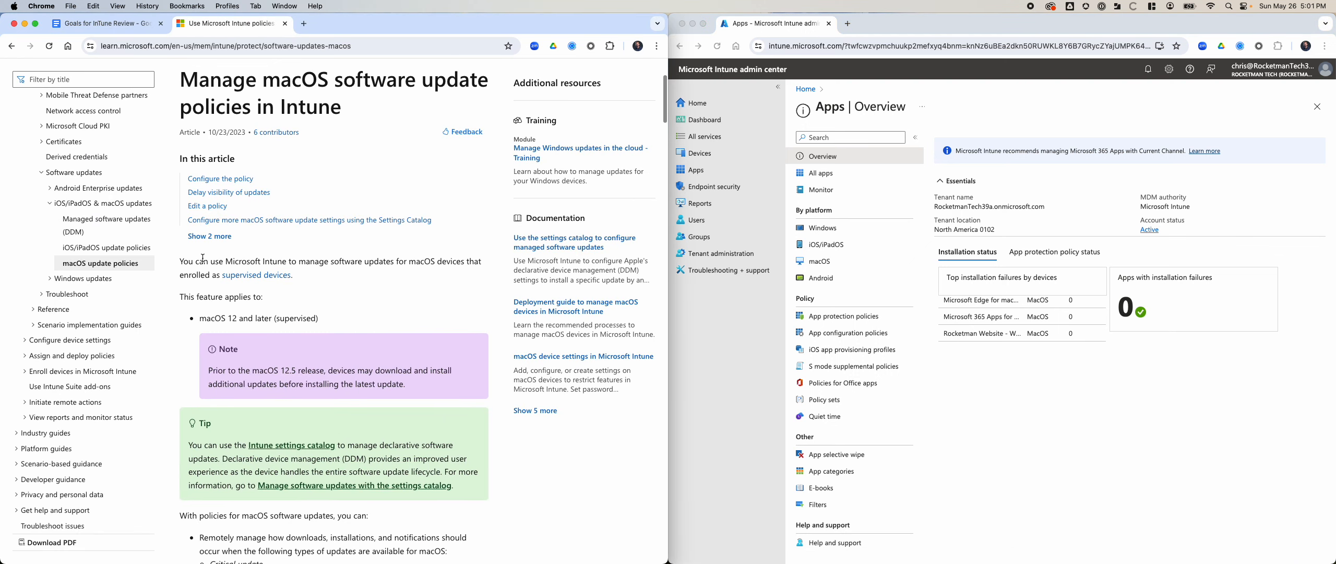
scroll(315, 290, "down", 1)
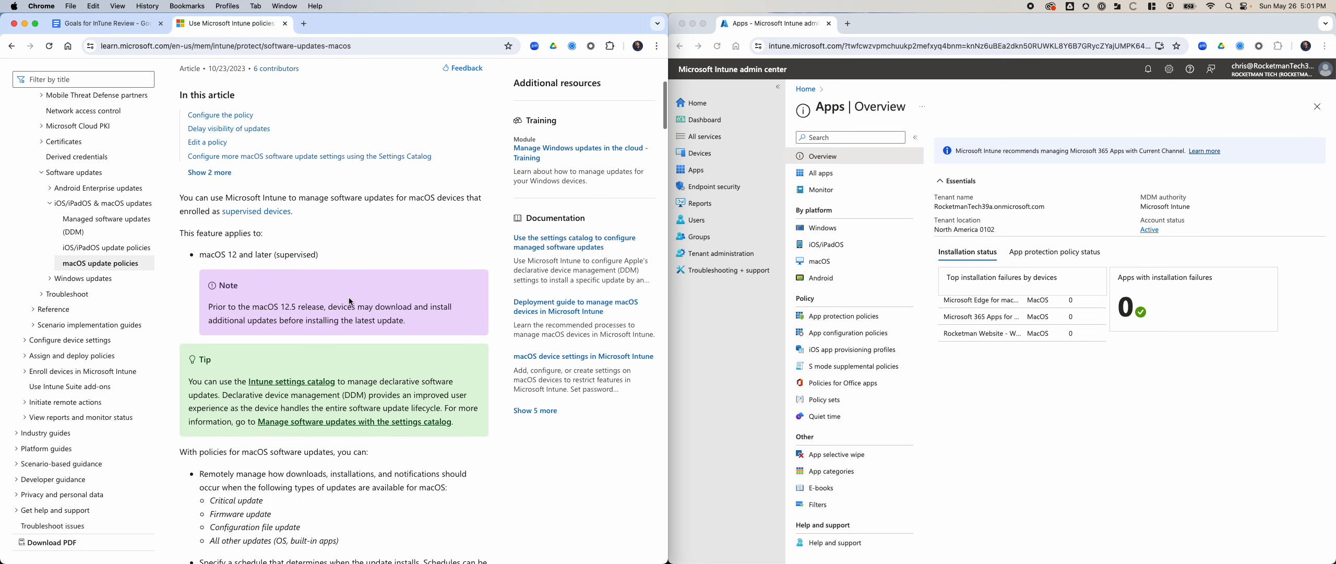
scroll(412, 314, "down", 3)
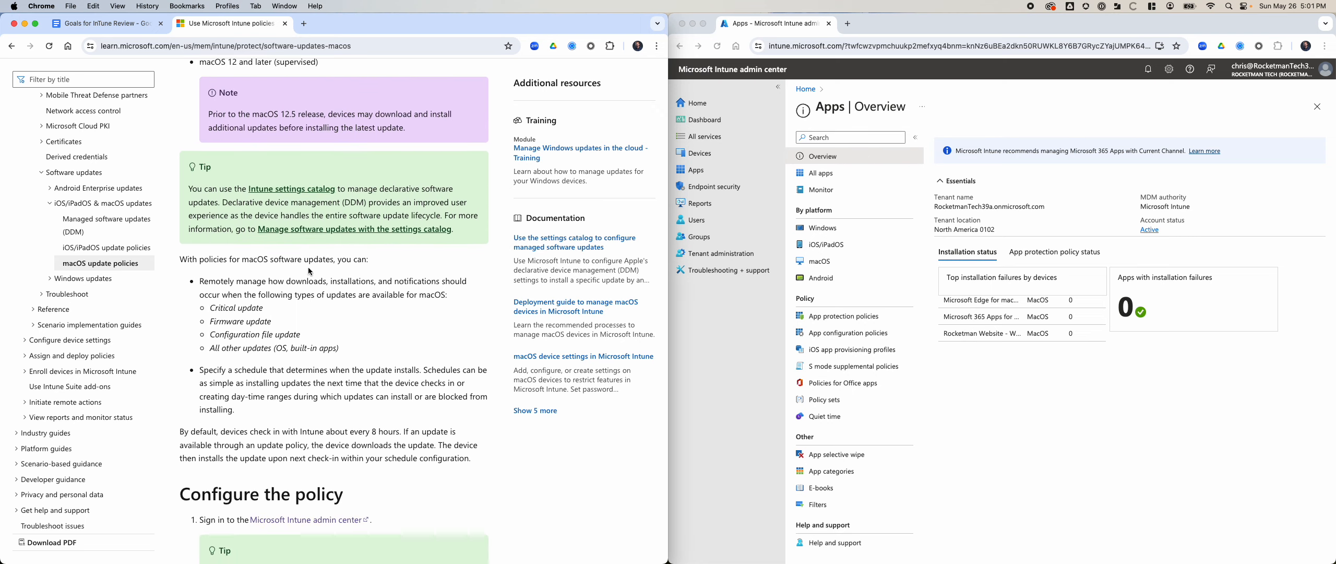
scroll(390, 295, "down", 2)
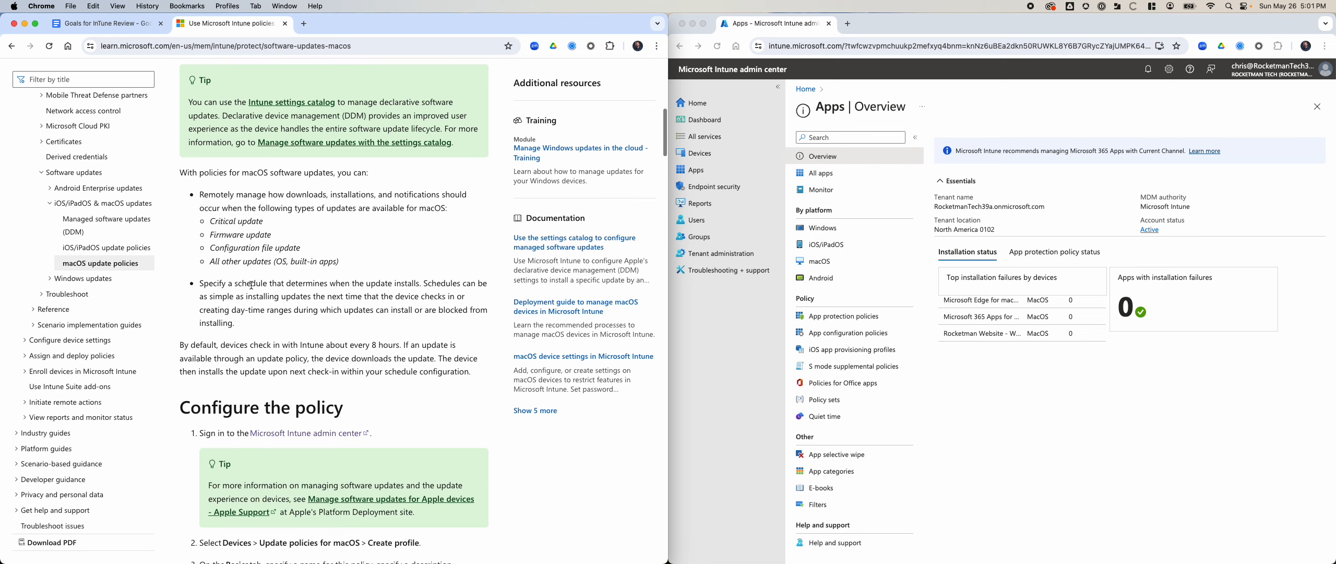
scroll(367, 287, "down", 1)
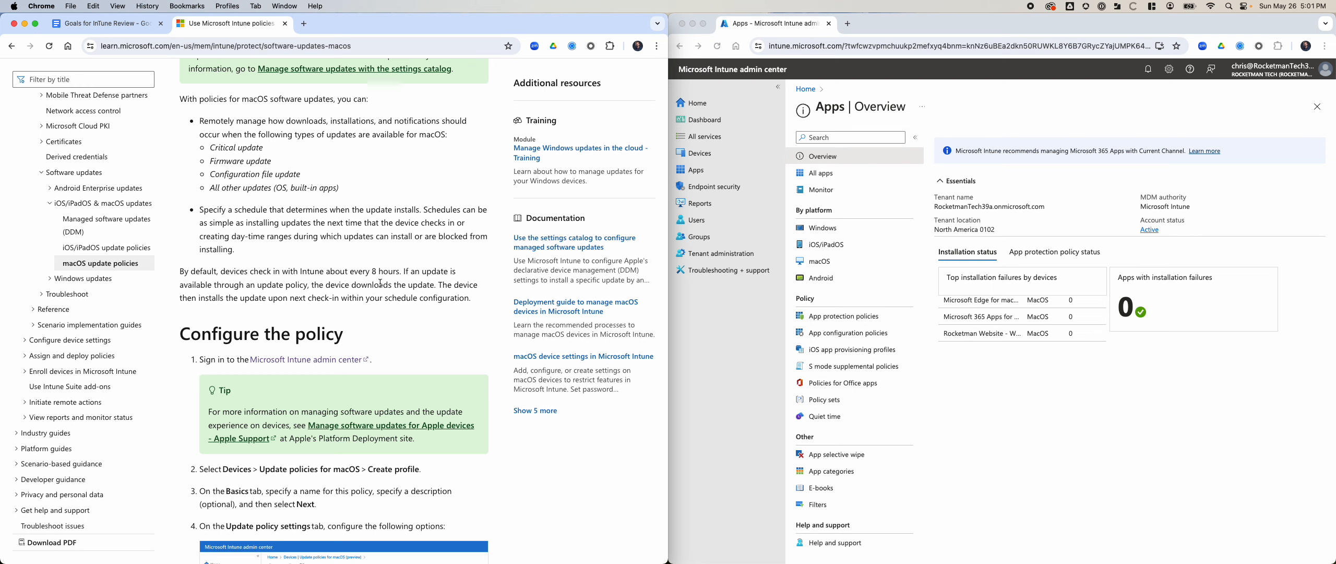
scroll(365, 299, "down", 2)
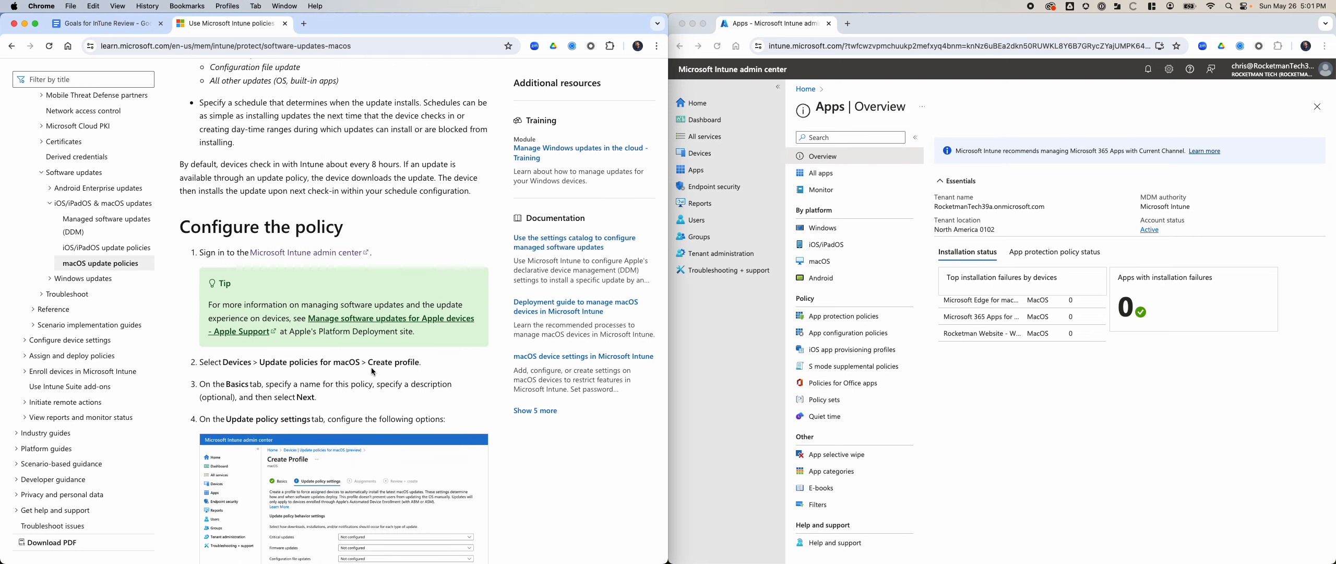
scroll(372, 368, "down", 1)
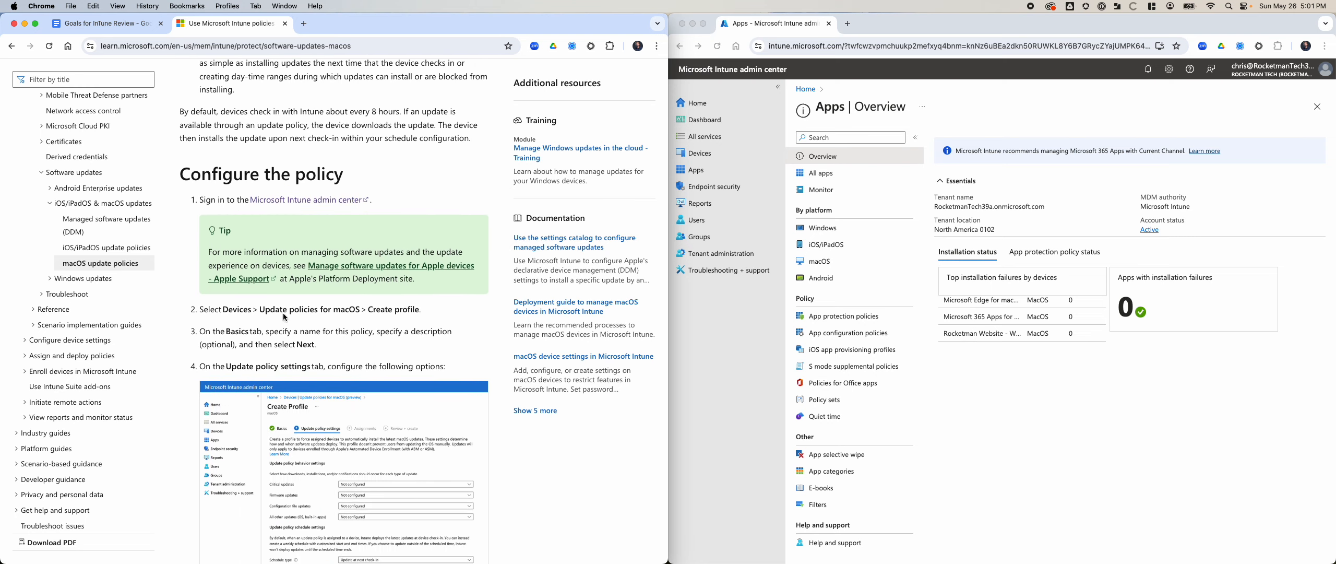
left_click(910, 261)
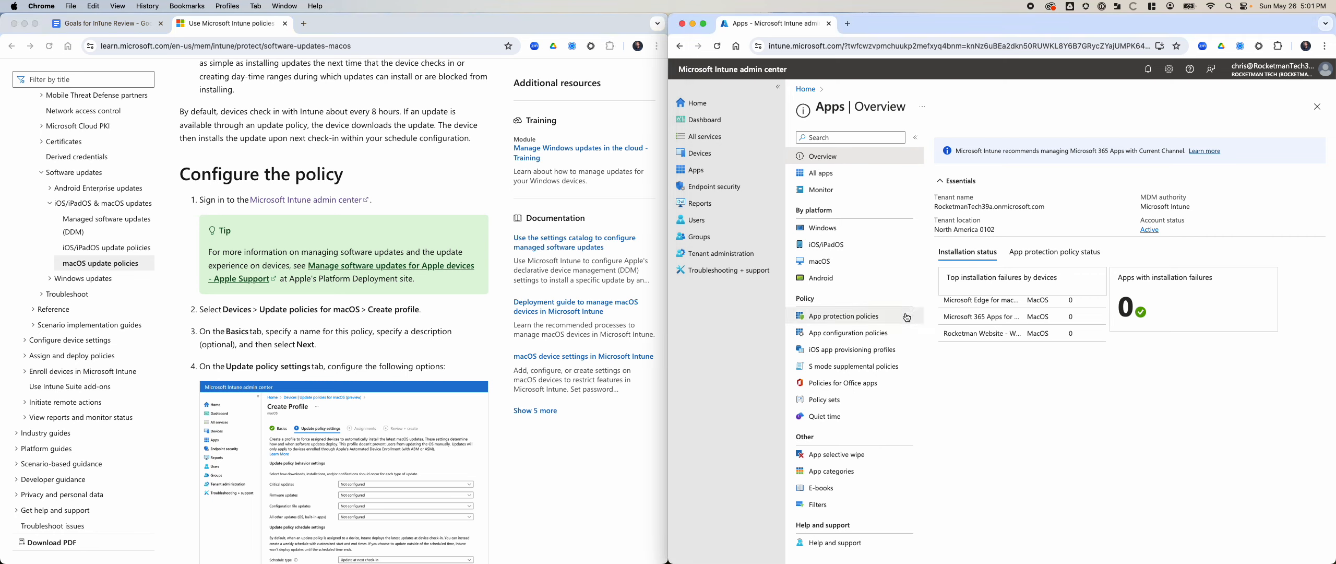
Step: Open Intune's Devices overview and select 'Update policies for macOS' in the article's step 2
left_click(700, 153)
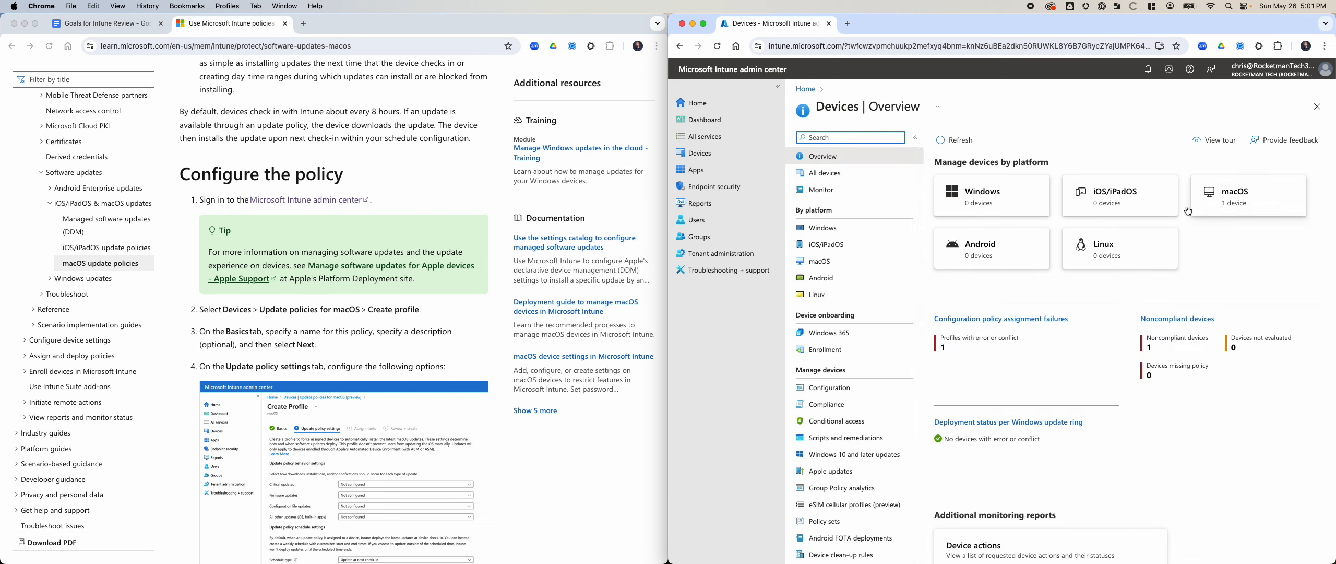
triple_click(262, 312)
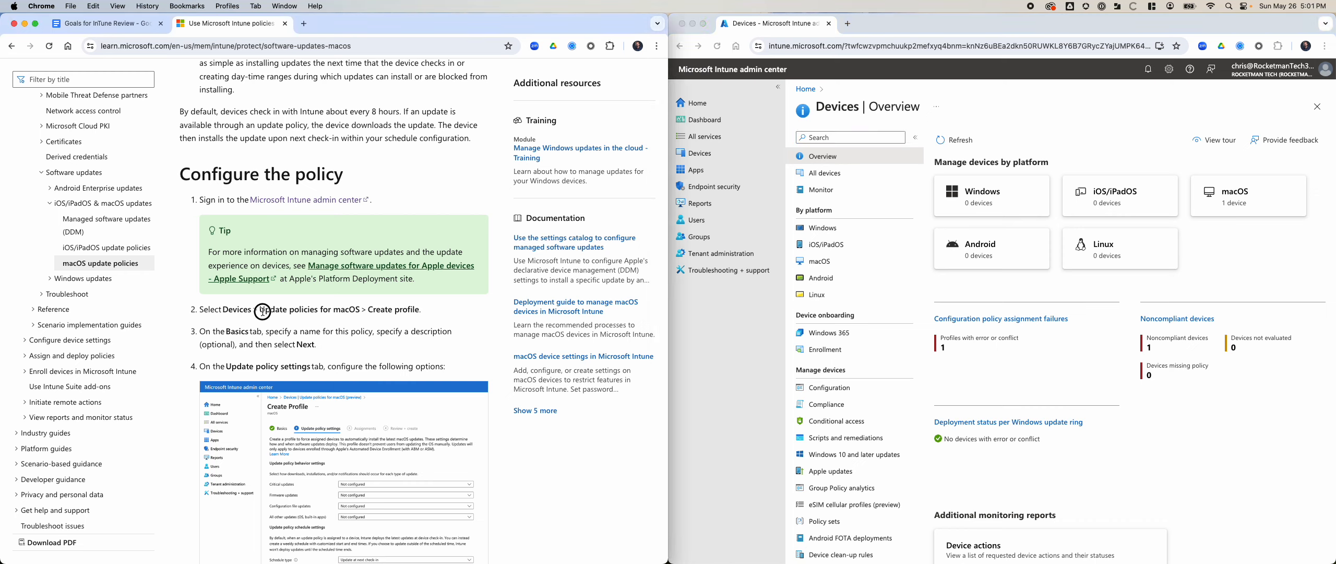
left_click_drag(280, 310, 422, 311)
left_click(358, 304)
triple_click(360, 309)
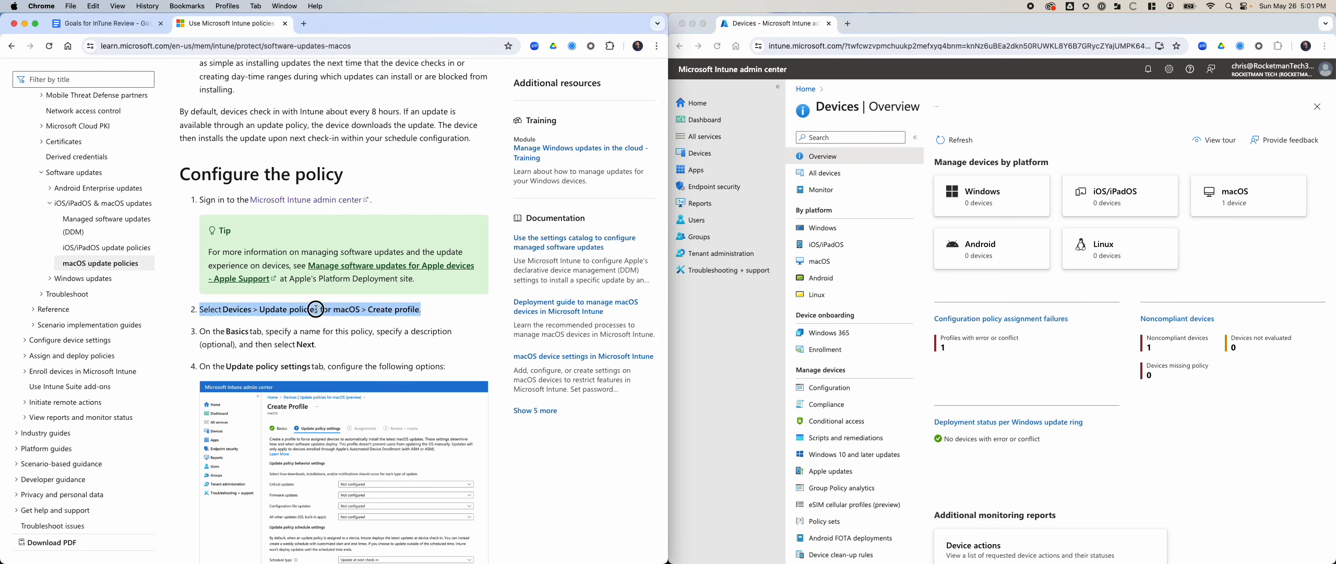
left_click(274, 310)
left_click_drag(261, 310, 360, 309)
key("super+c")
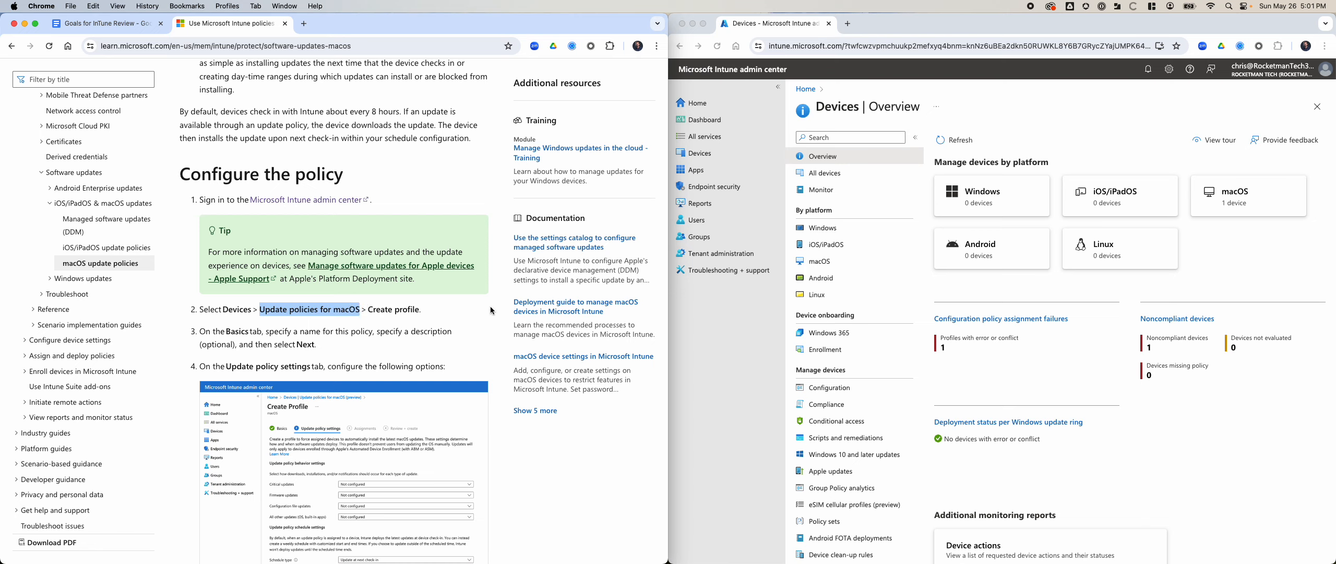
Step: Filter the Devices menu by 'Update policies for macOS' and open the macOS platform page
left_click(1002, 294)
key("super+f")
key("super+v")
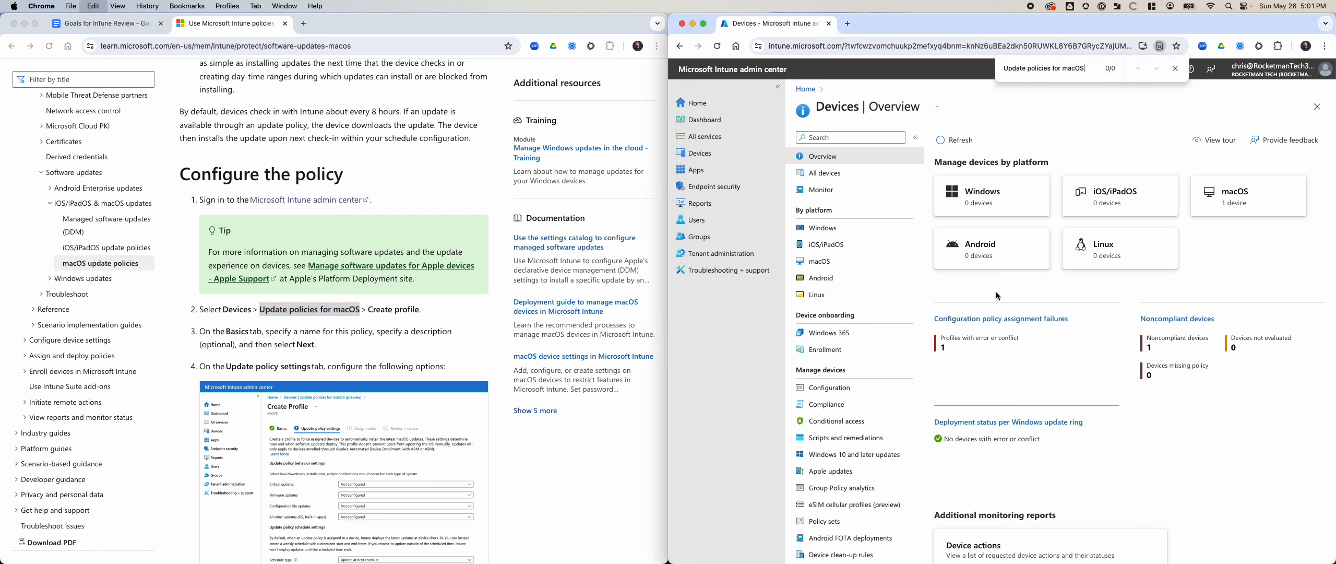
left_click(835, 133)
key("super+v")
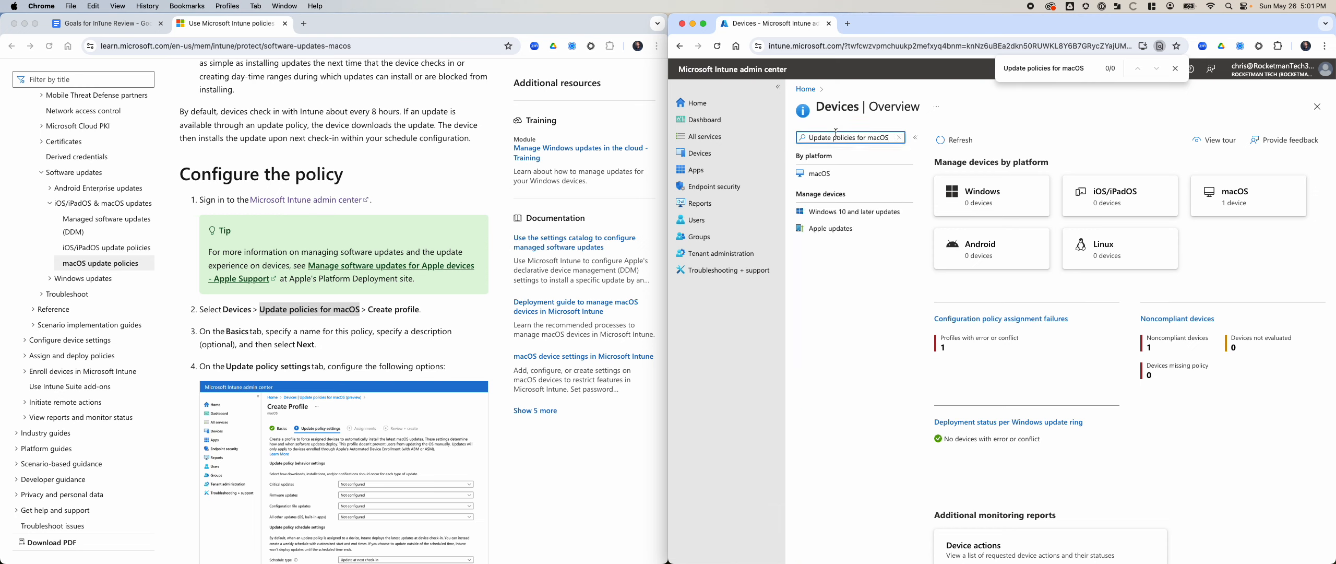
left_click(835, 177)
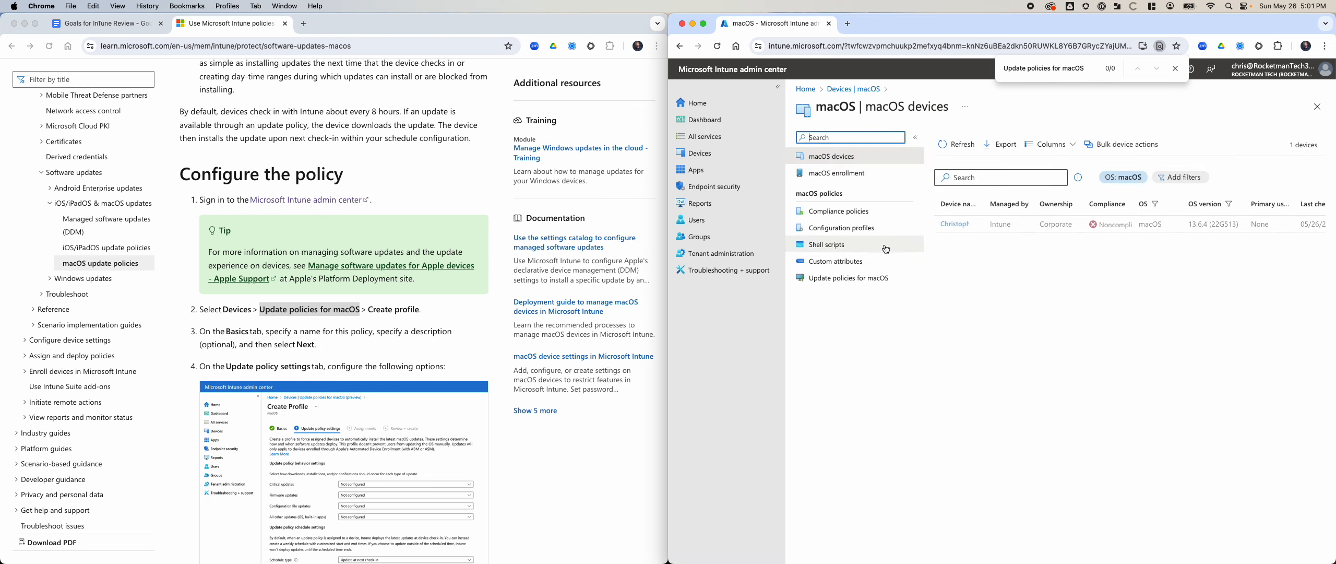
Step: Open the macOS Update Policy and review its properties, including the Critical updates setting
left_click(856, 278)
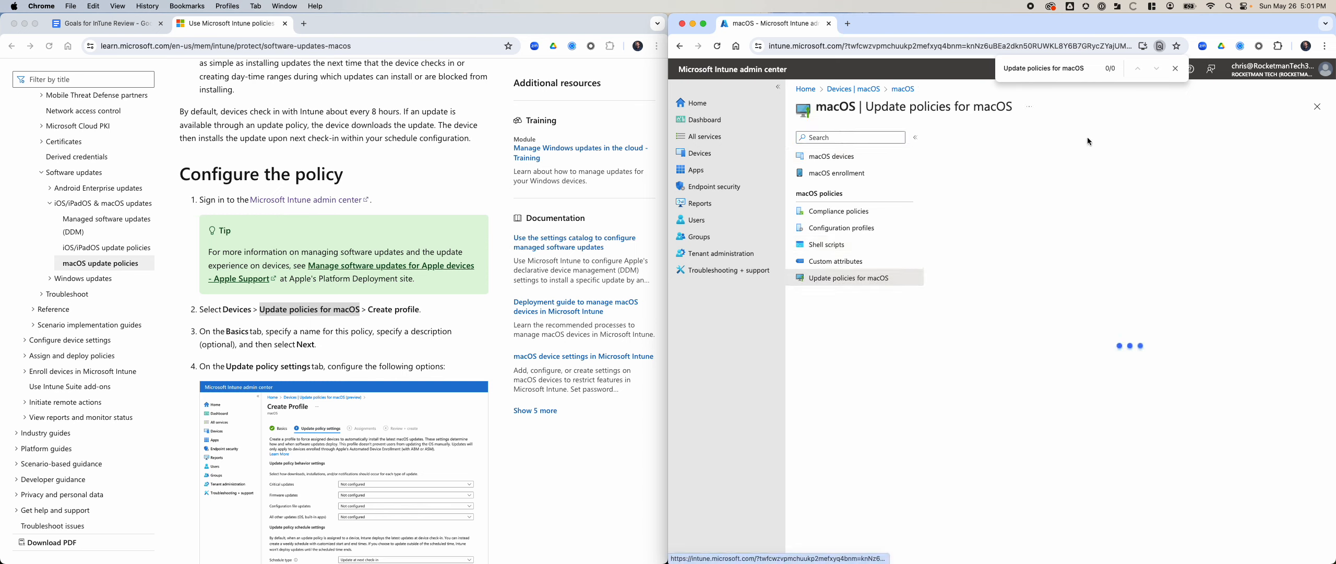
left_click(1175, 69)
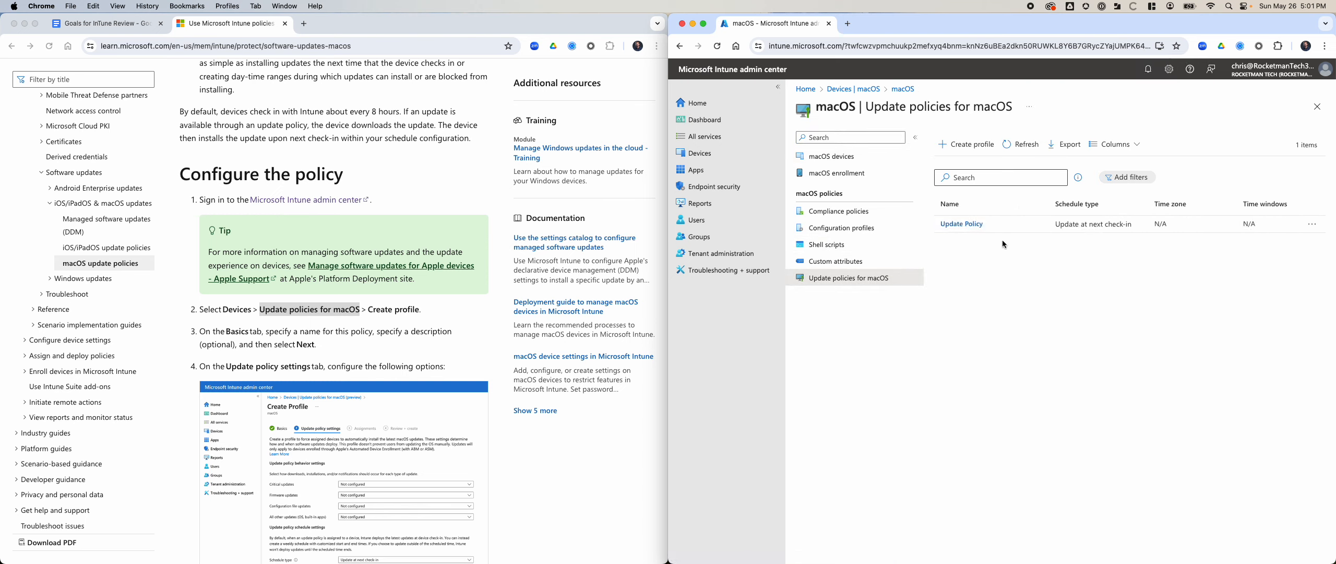
left_click(969, 224)
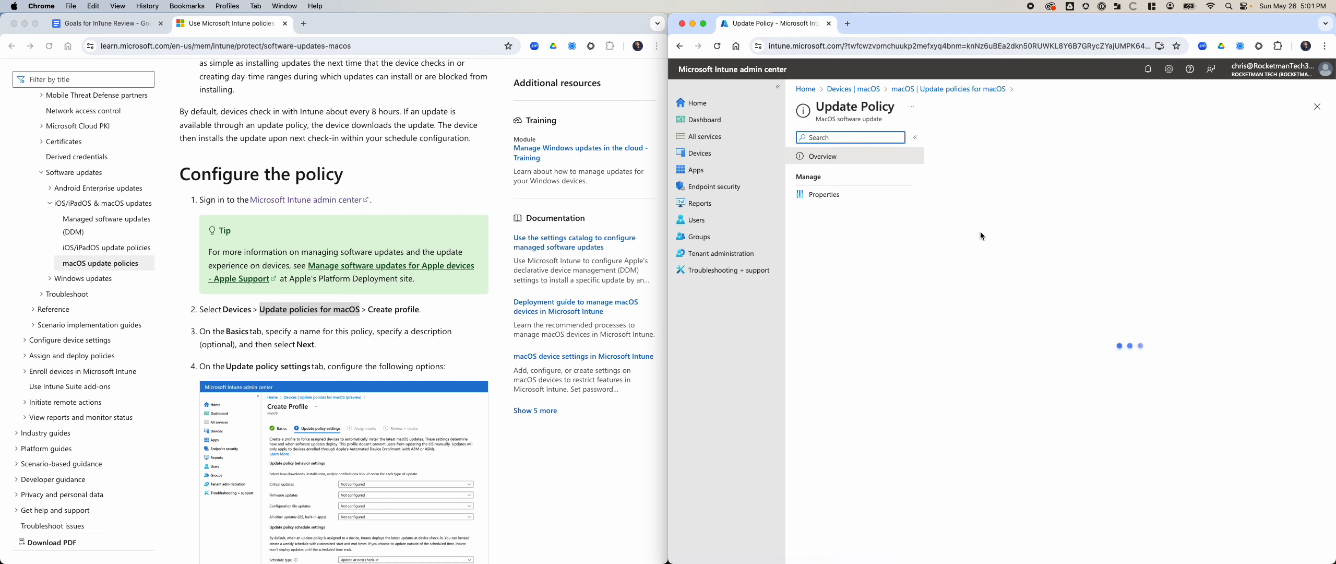
left_click(836, 194)
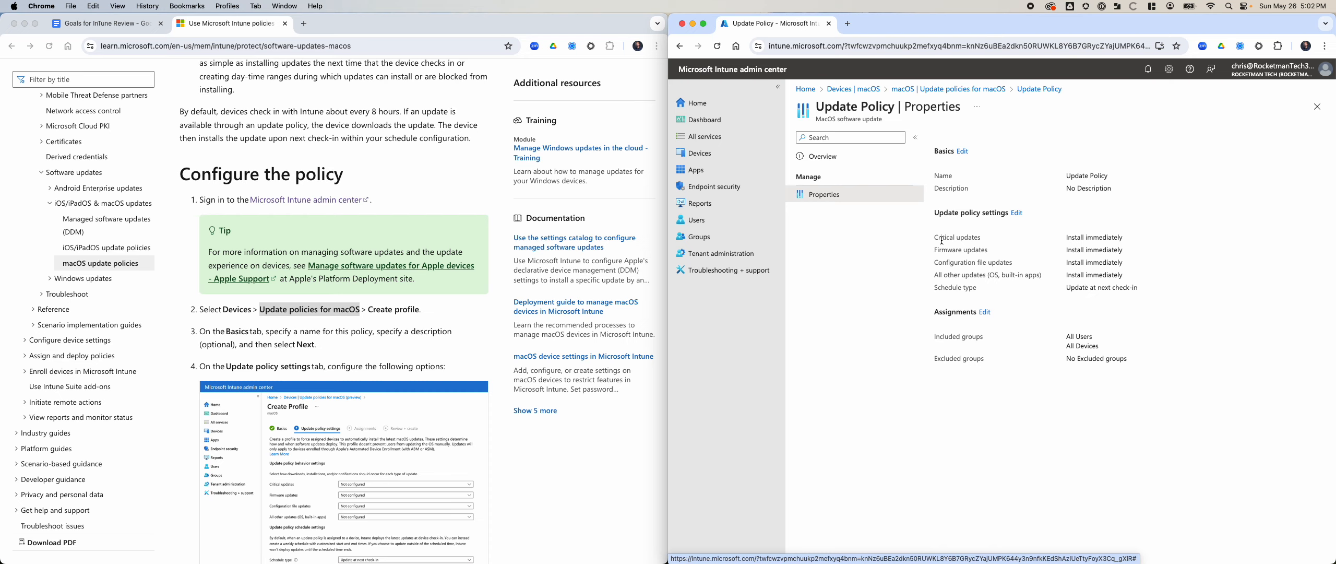
left_click_drag(1086, 238, 1124, 238)
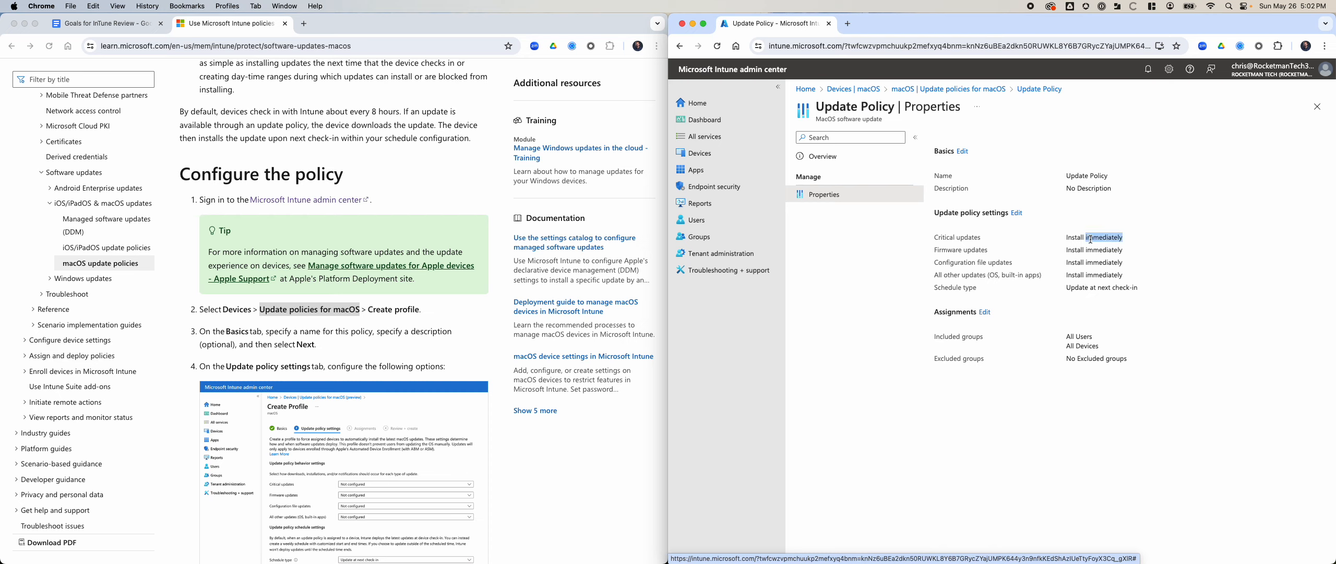
Step: Edit the policy to schedule updates during a time window in the UTC-6 time zone
left_click(1016, 213)
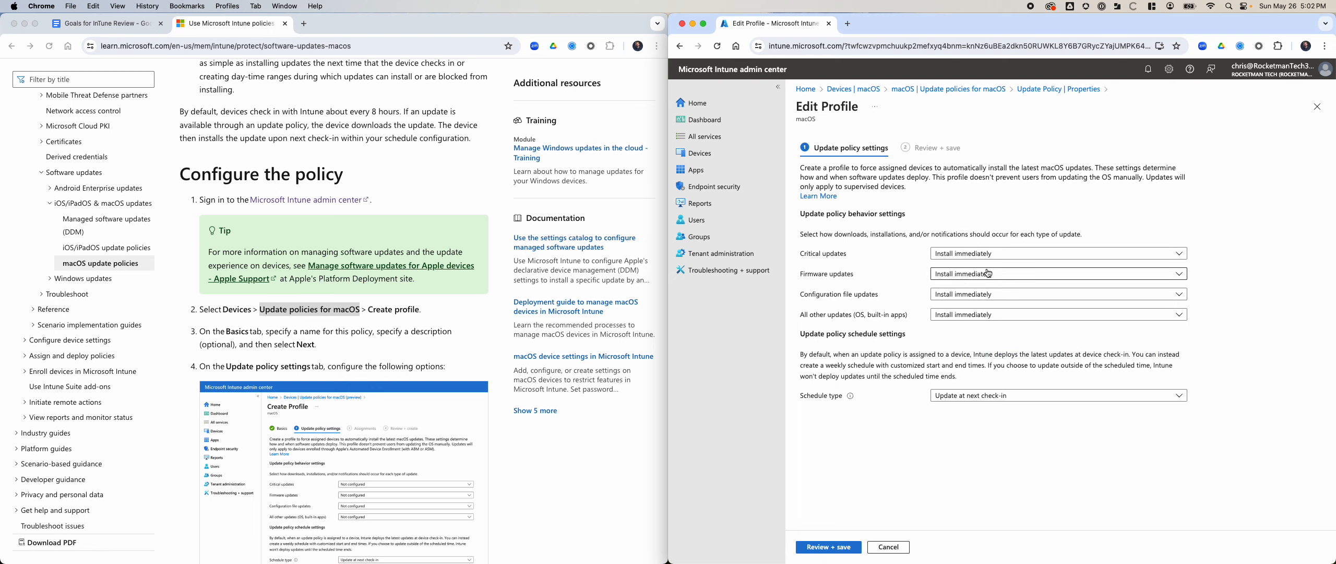
left_click(986, 253)
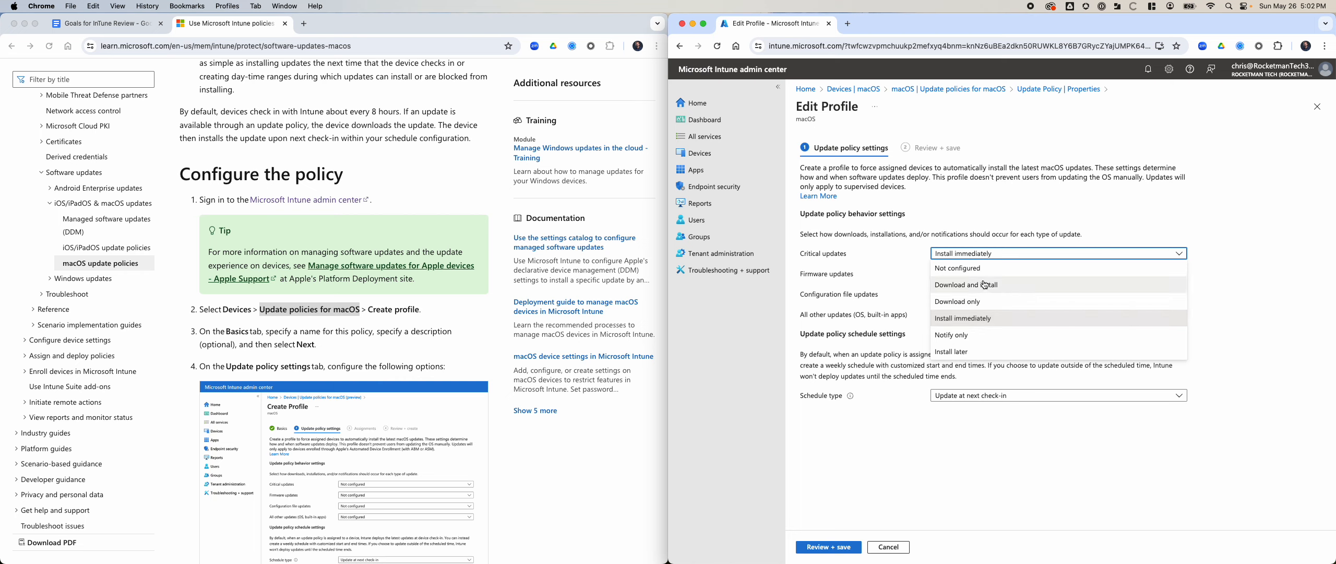
left_click(959, 445)
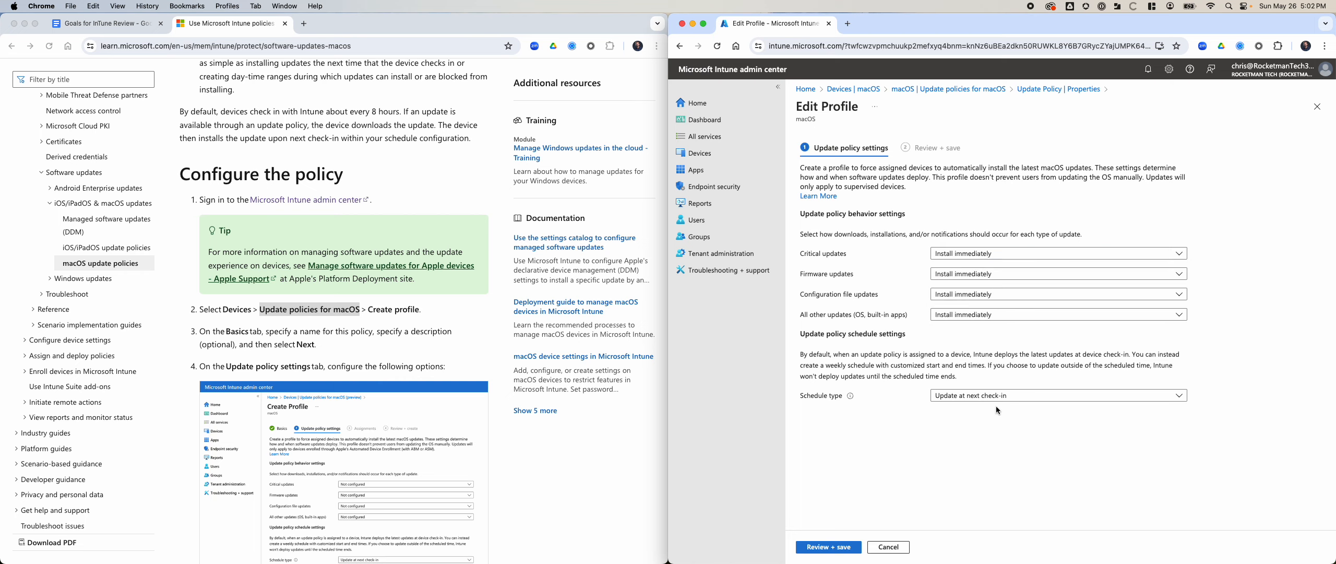
left_click(1007, 399)
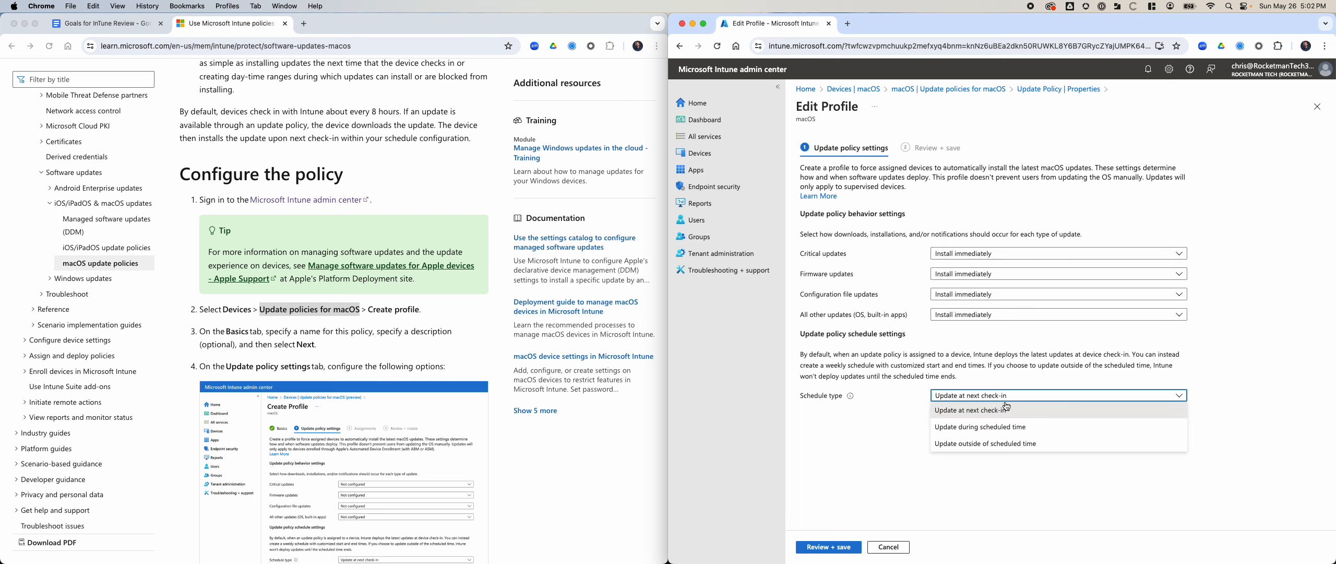
left_click(1023, 426)
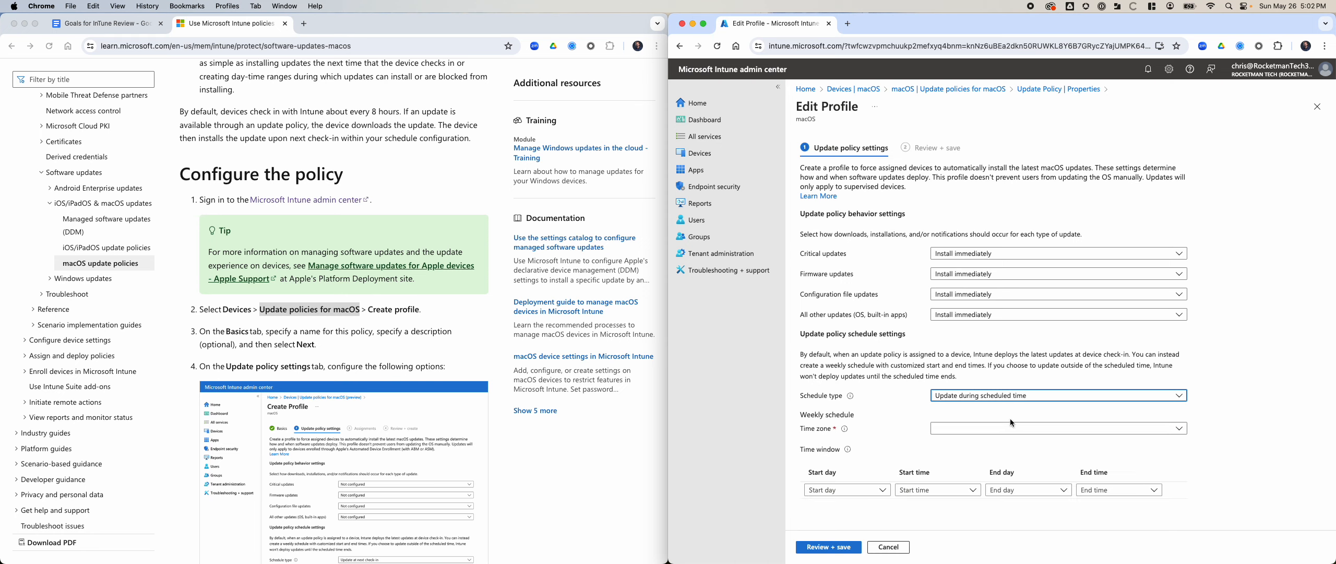
left_click(1023, 427)
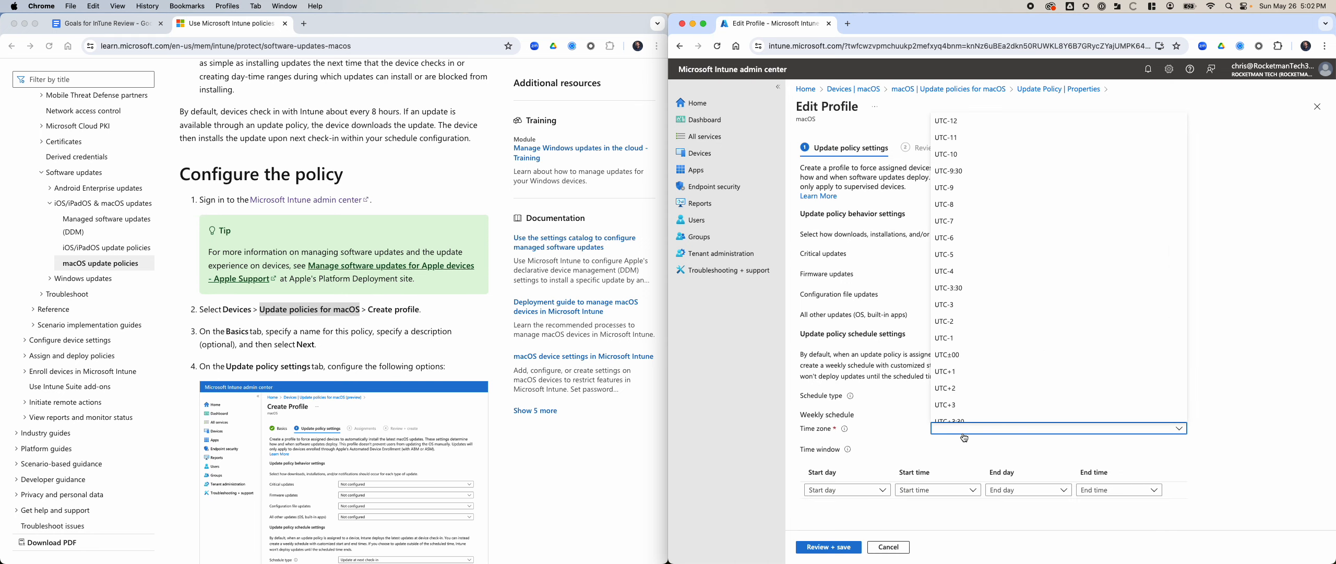
left_click(966, 237)
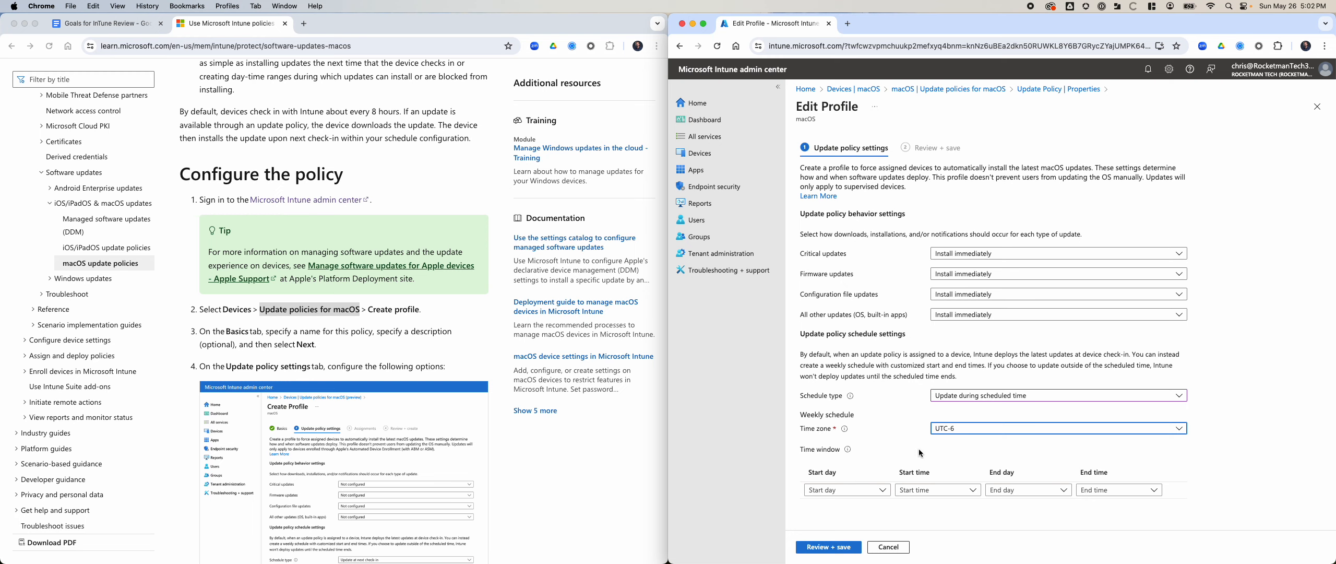
left_click(979, 437)
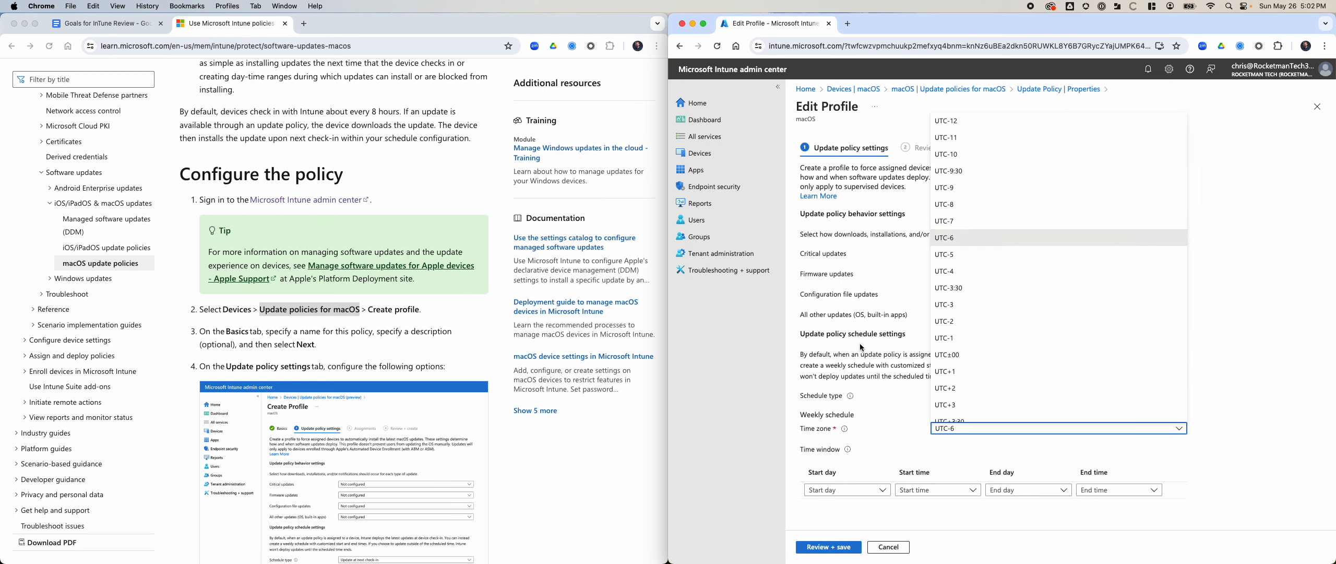
left_click(881, 465)
left_click(1000, 406)
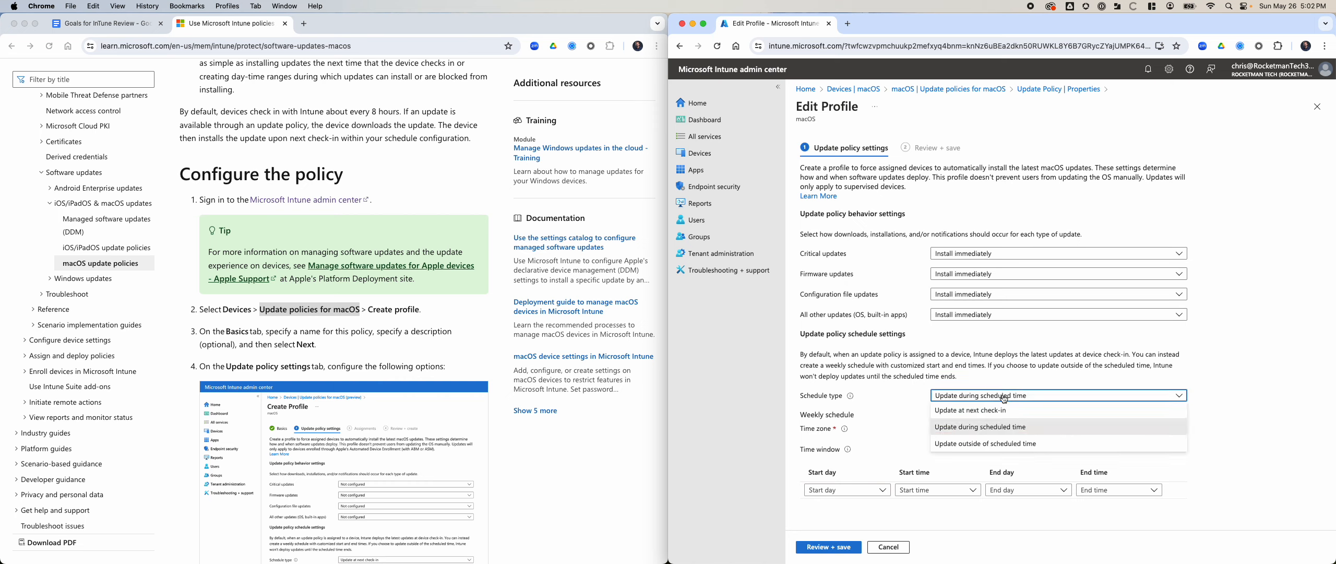
left_click(1001, 401)
Step: Set the time window from Monday 9 AM to Wednesday 7 PM
mouse_move(845, 431)
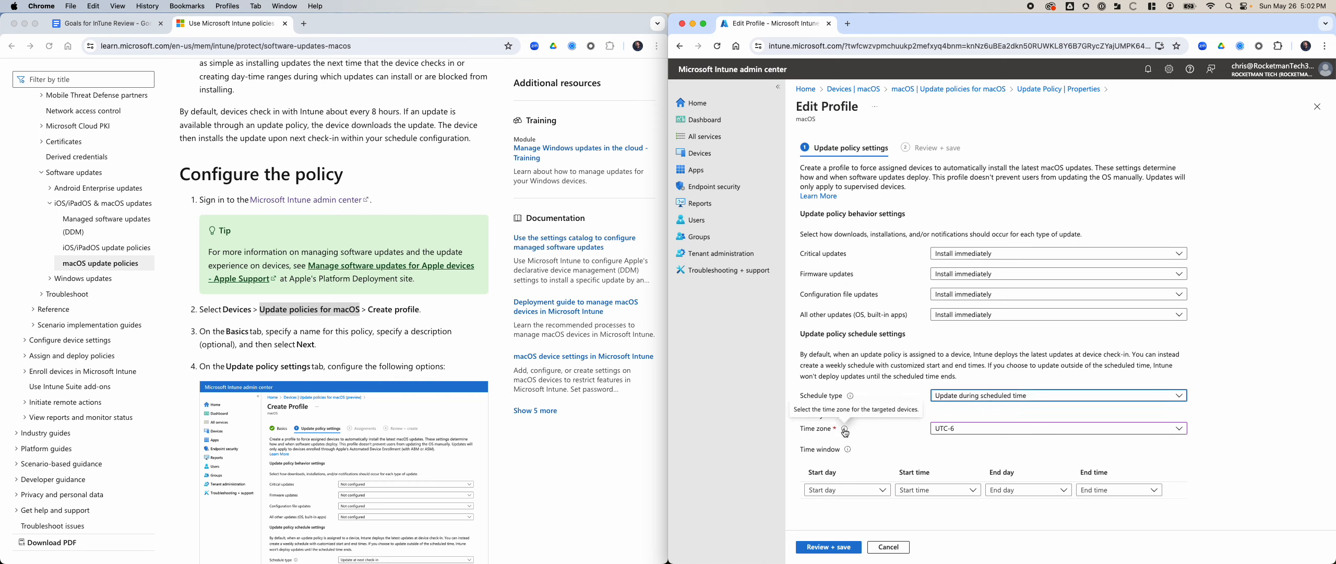
left_click(846, 491)
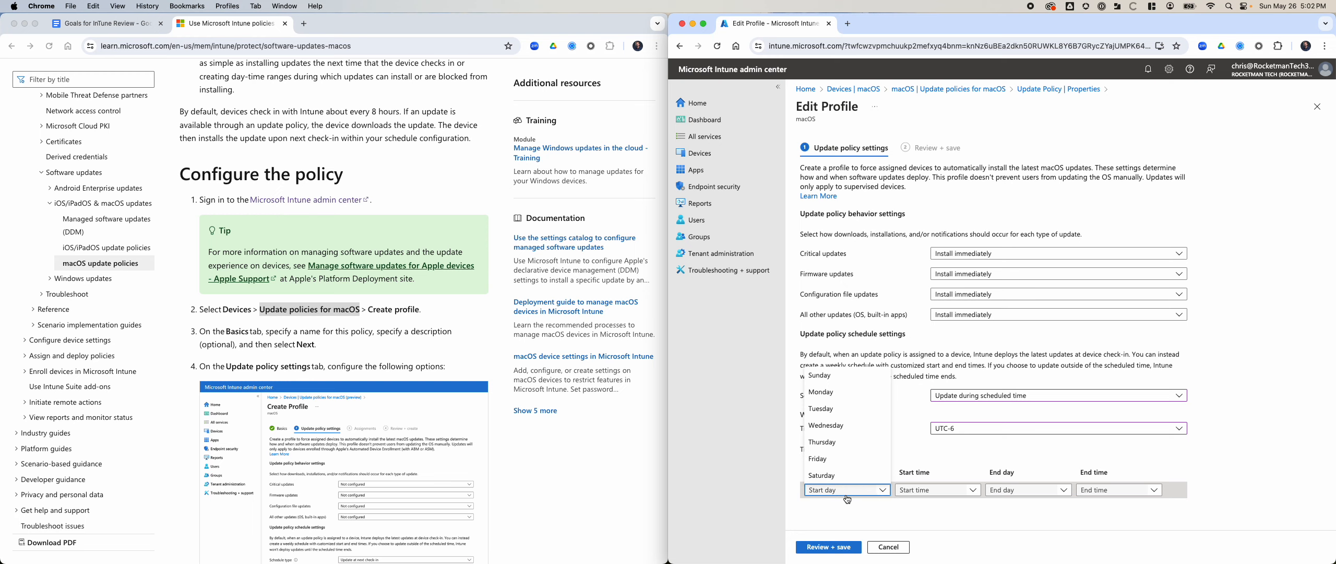
left_click(832, 399)
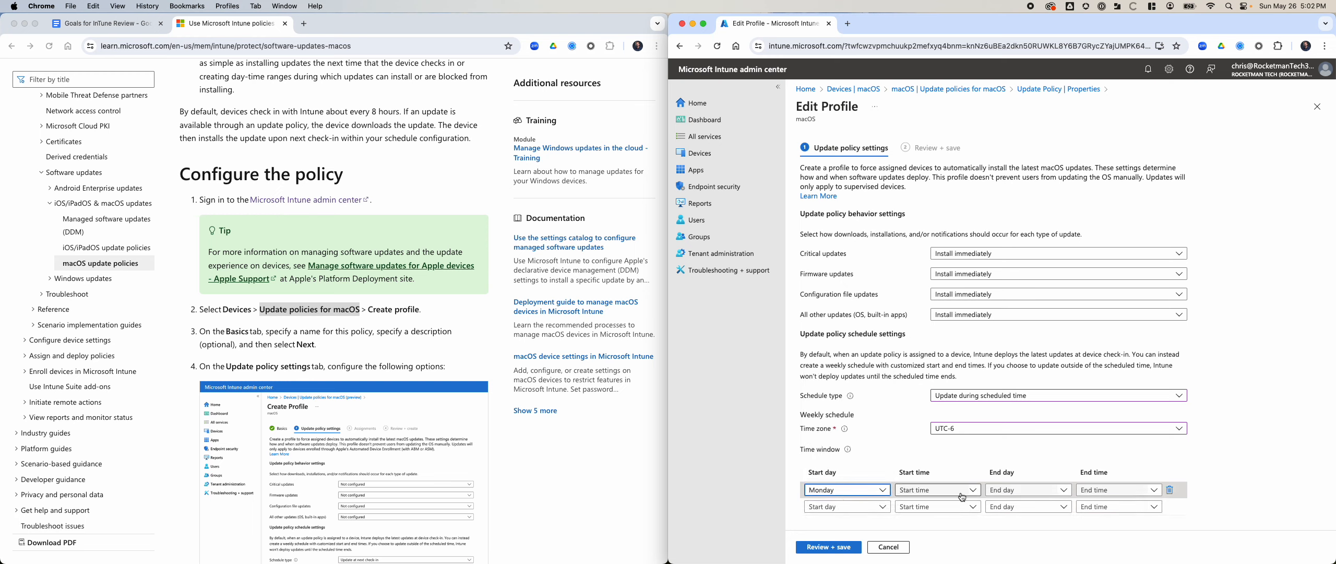
left_click(953, 495)
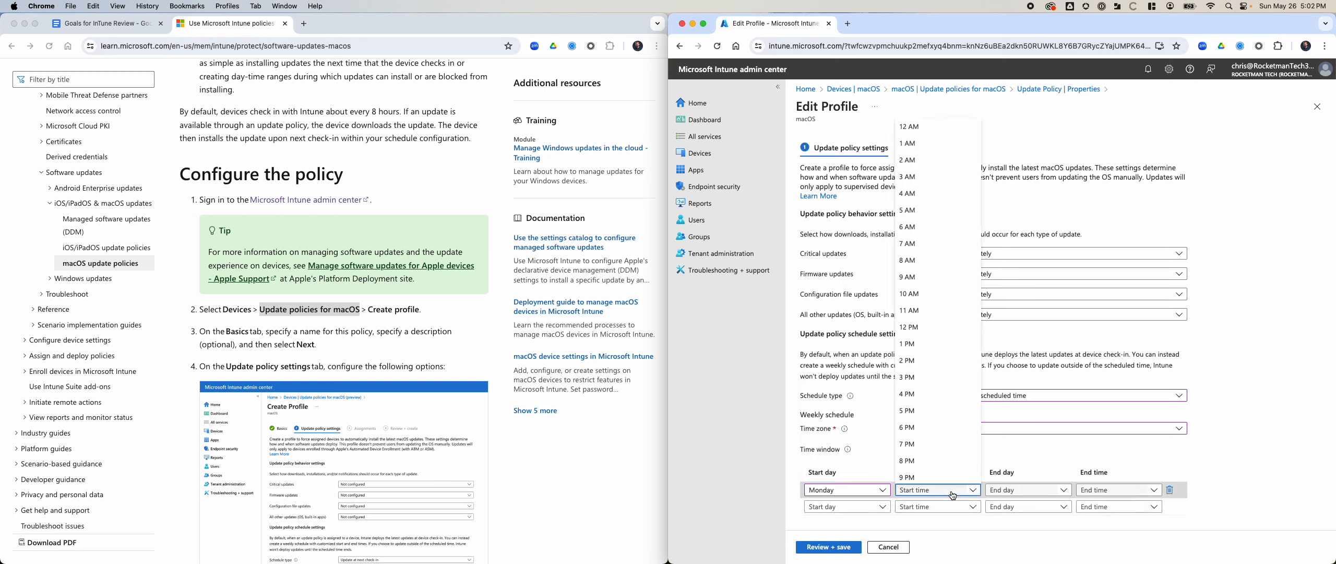
left_click(935, 276)
left_click(1029, 493)
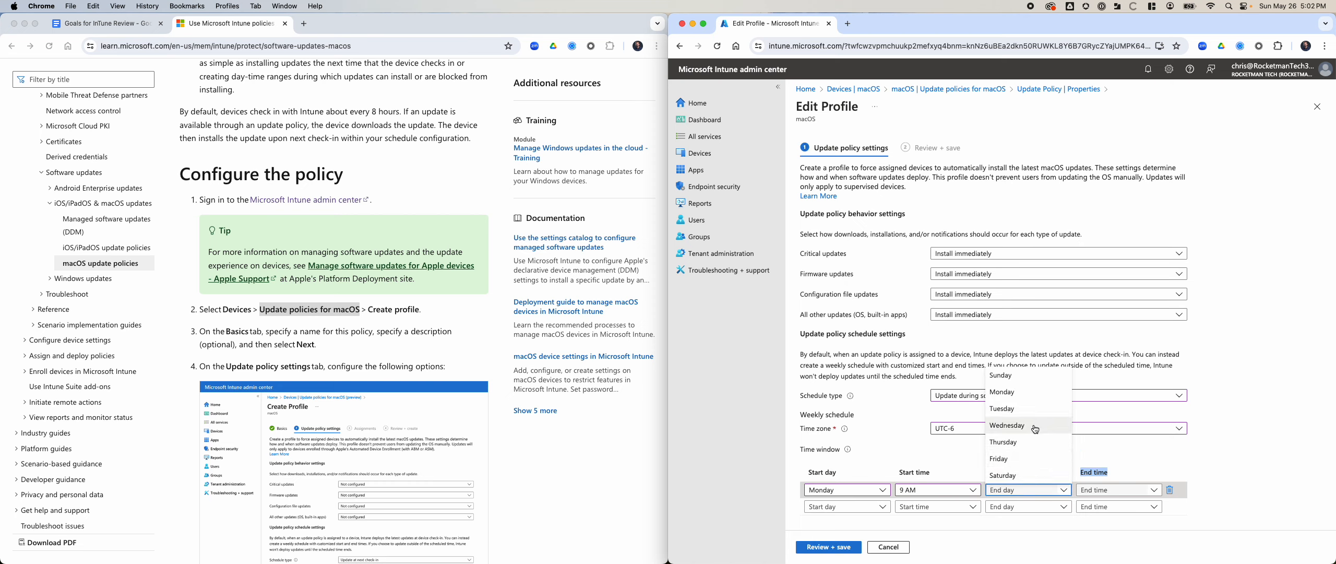
left_click(1035, 430)
left_click(1117, 490)
left_click(1100, 447)
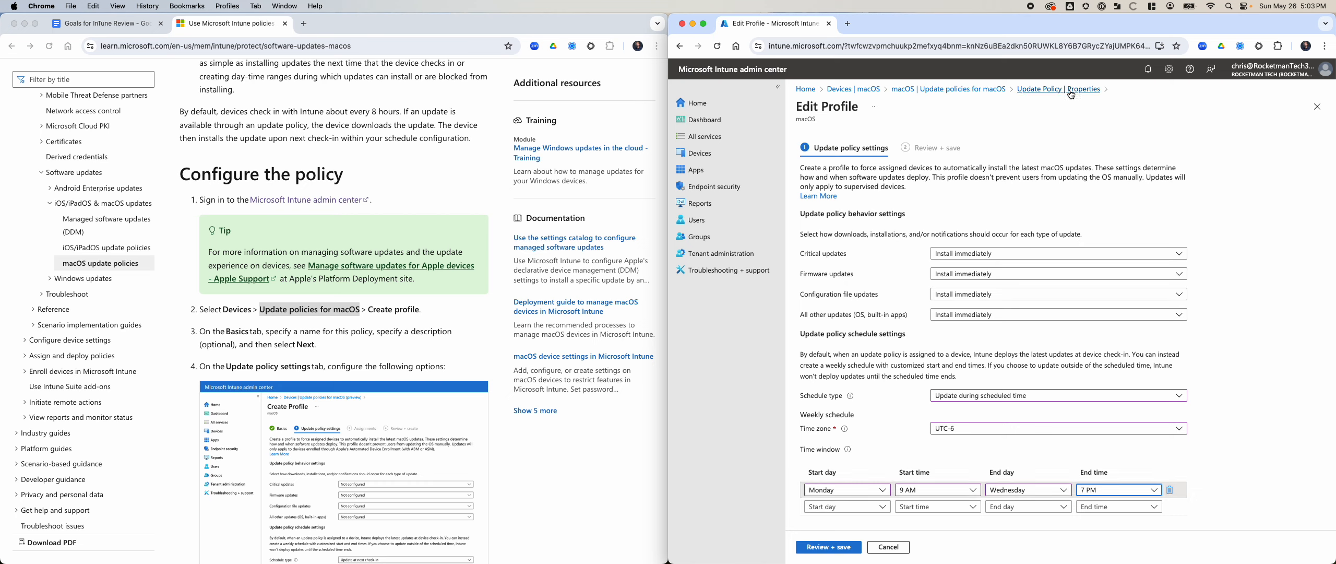
Step: Discard the unsaved edits and reopen the Update Policy's properties
left_click(984, 89)
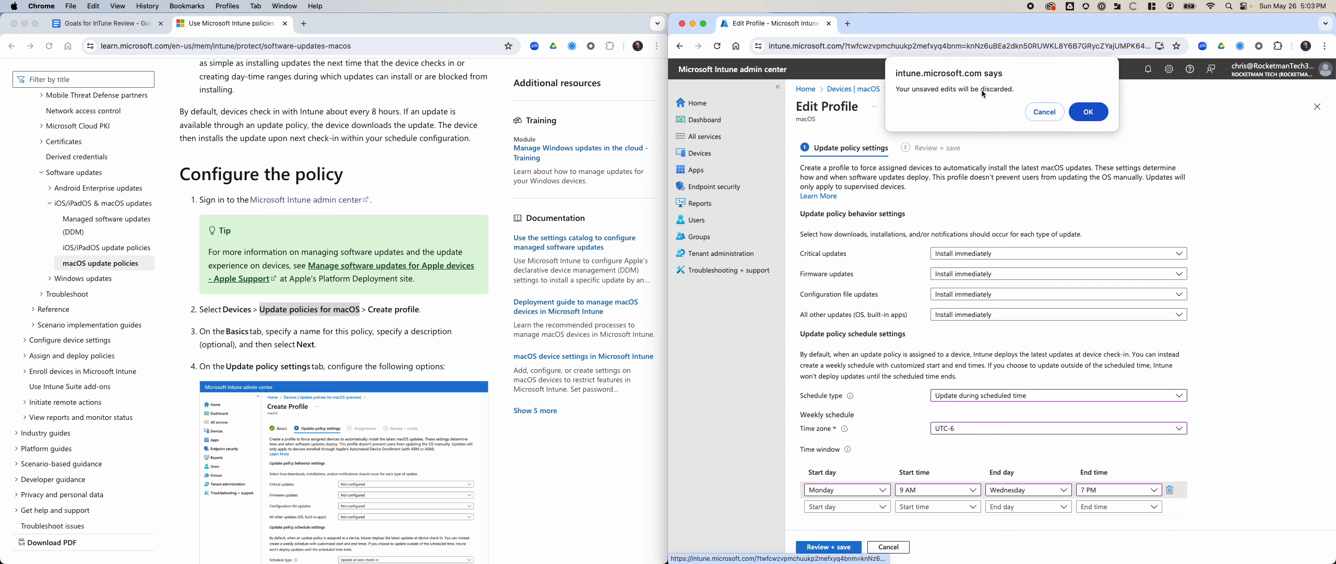
left_click(1089, 111)
left_click(1007, 222)
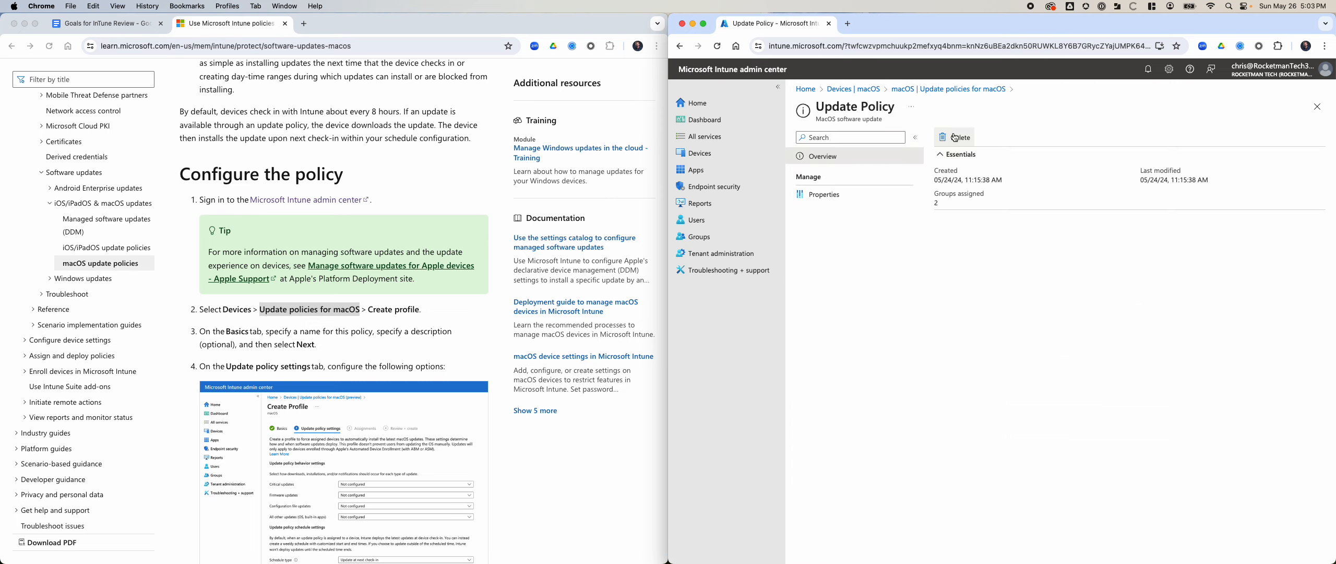
left_click(866, 196)
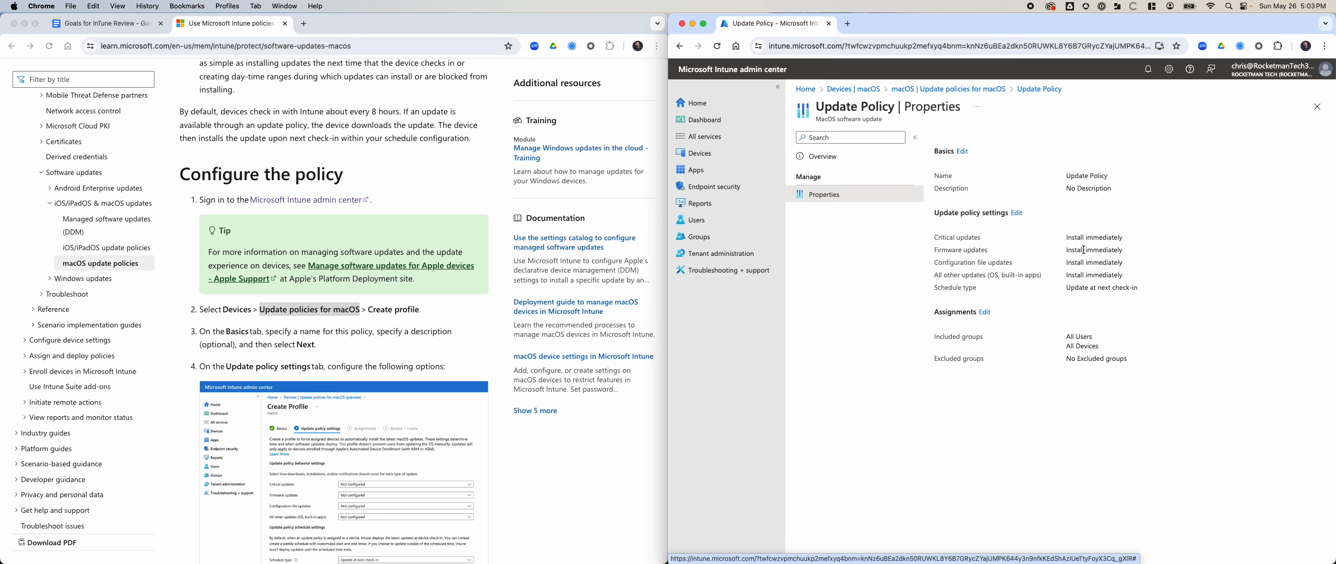
Step: Review the policy's update settings, then return to the 'macOS | Update policies for macOS' list
left_click_drag(1162, 291, 1066, 236)
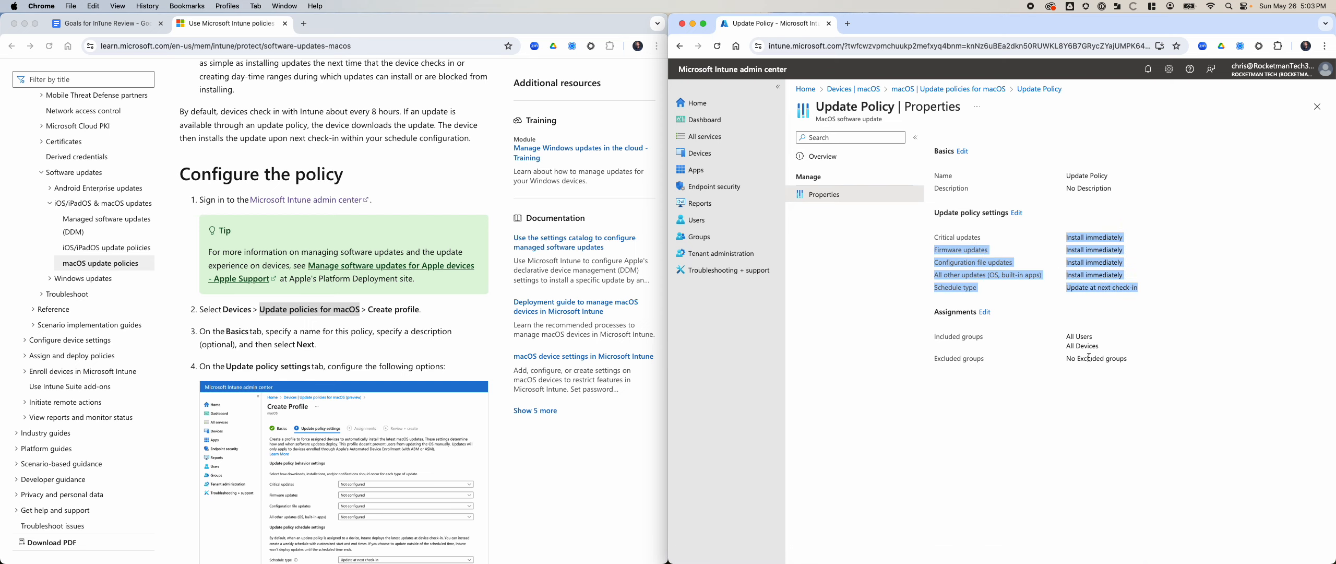
left_click(1153, 365)
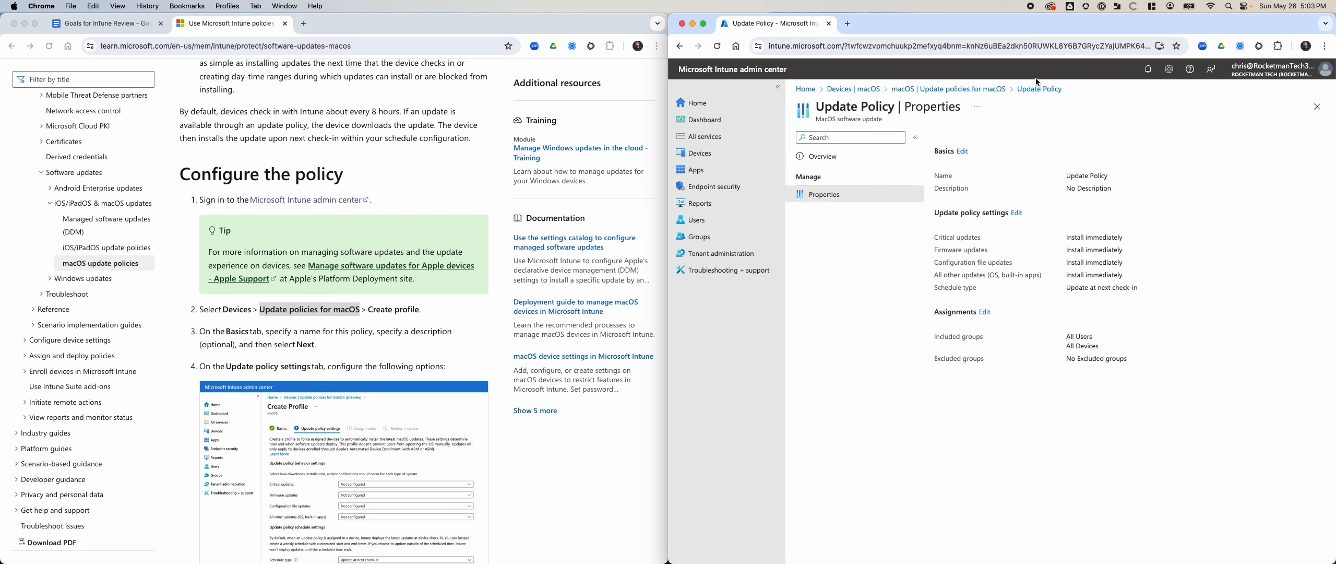
scroll(415, 361, "down", 6)
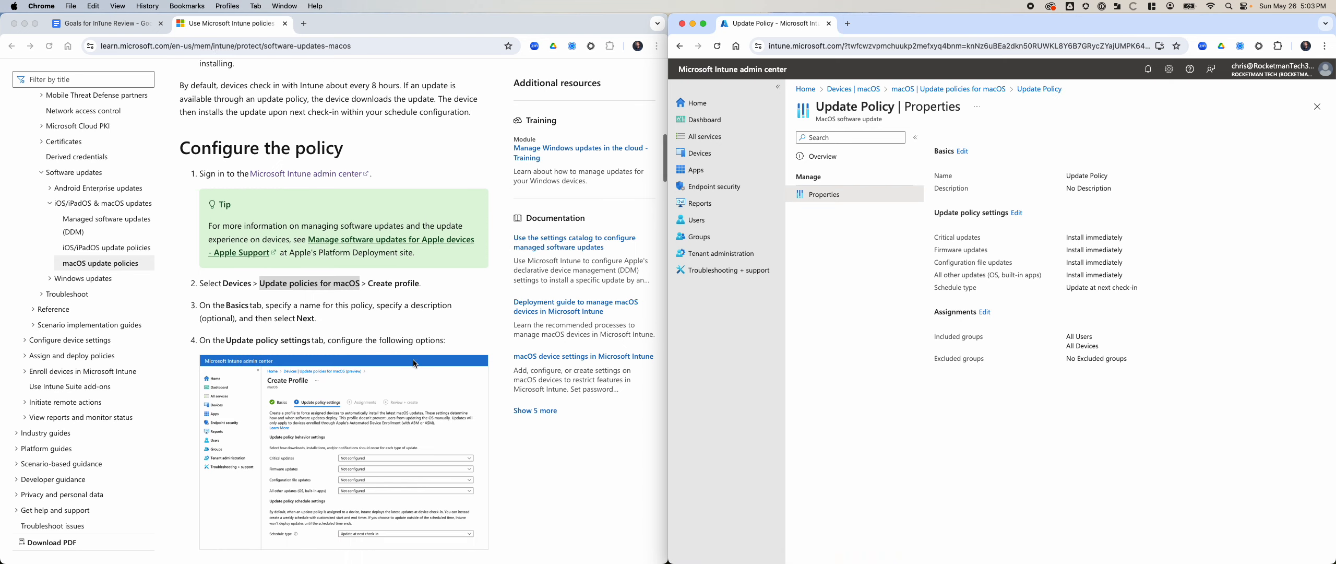
scroll(417, 361, "down", 4)
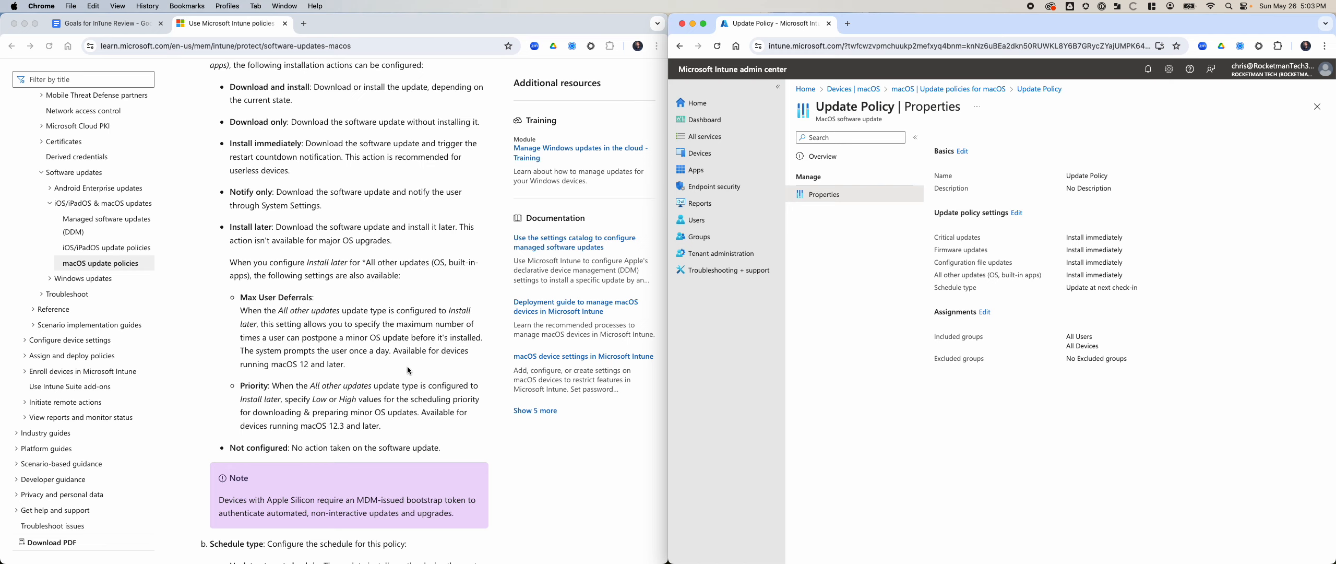
scroll(407, 368, "up", 2)
scroll(409, 370, "up", 2)
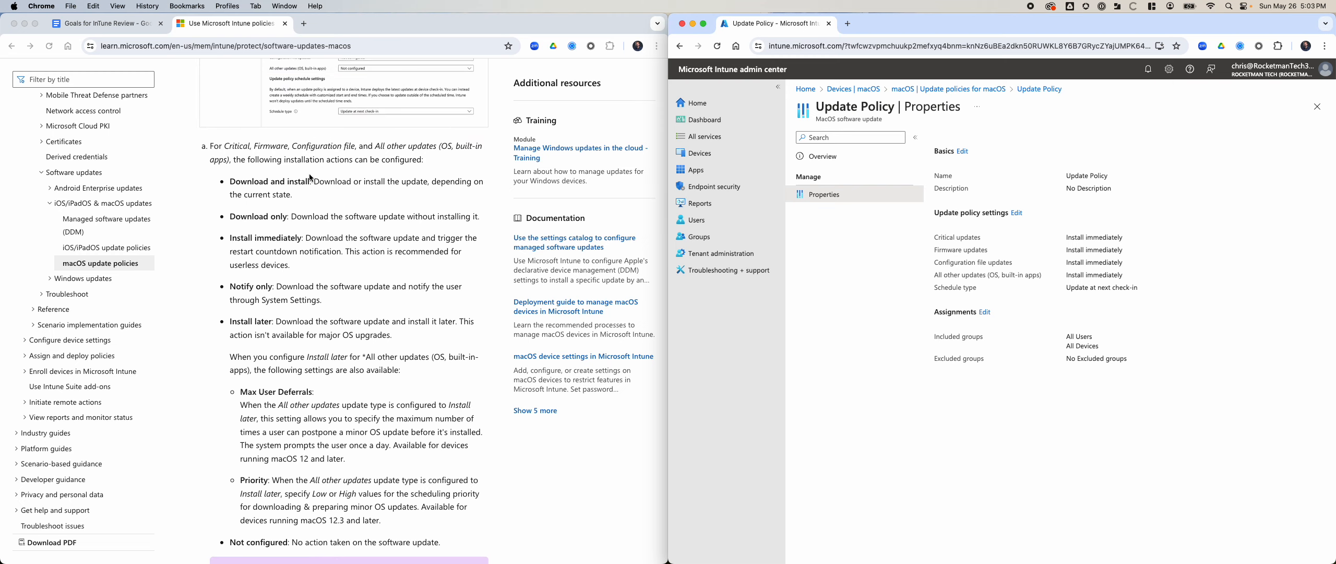
left_click(476, 229)
left_click(1130, 339)
left_click(977, 90)
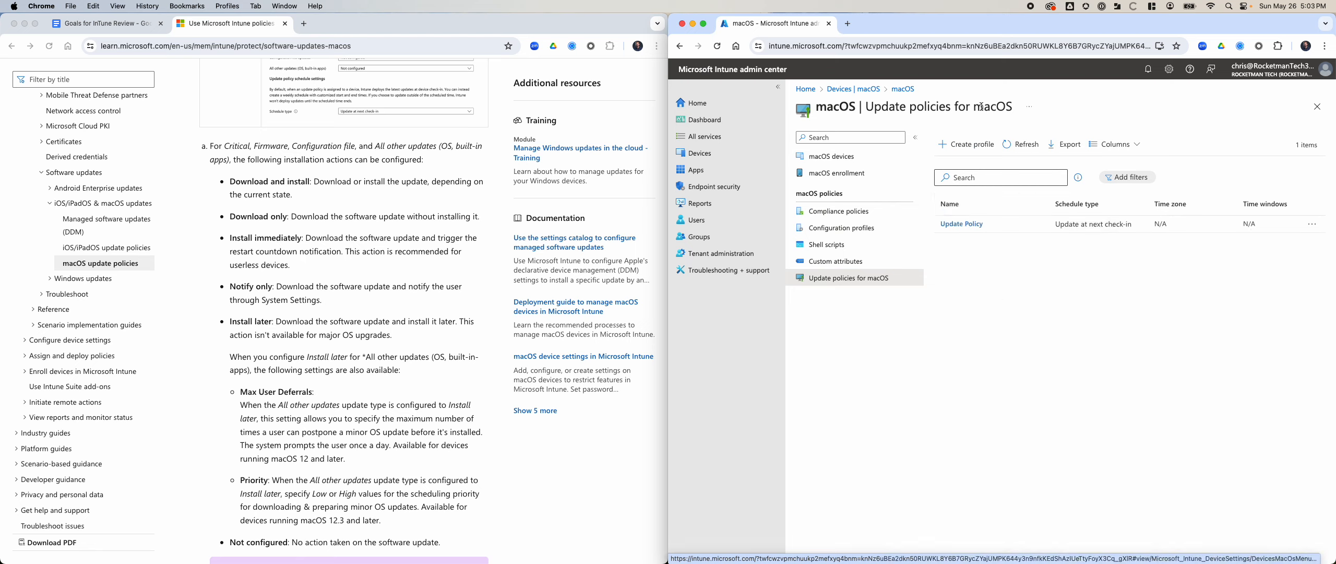
Step: Create a new macOS update profile named Test and advance to its settings
left_click(968, 143)
left_click(969, 170)
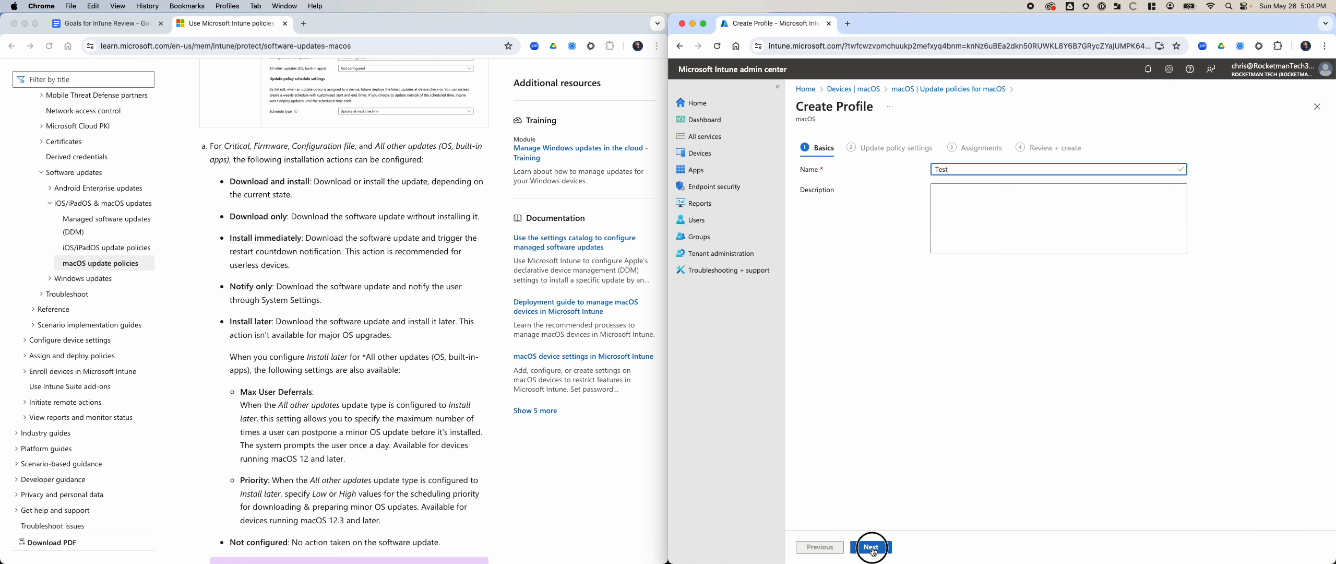
left_click(871, 547)
Step: Try each Critical updates option, finally setting it to Install later
left_click(988, 254)
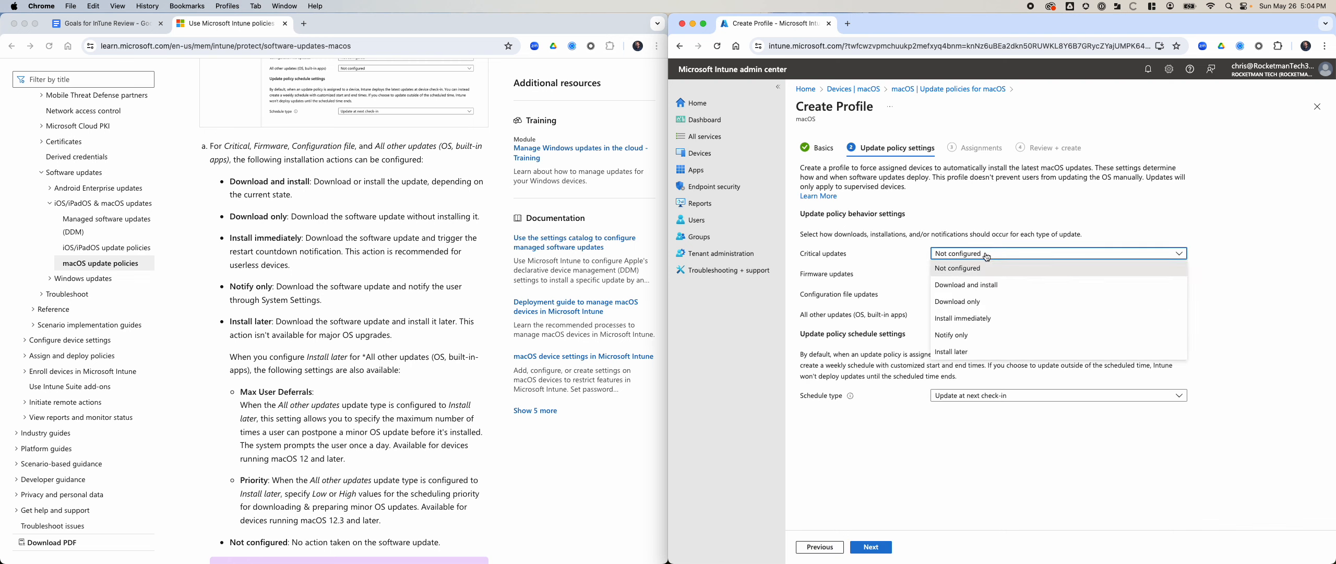
left_click(991, 284)
left_click(999, 255)
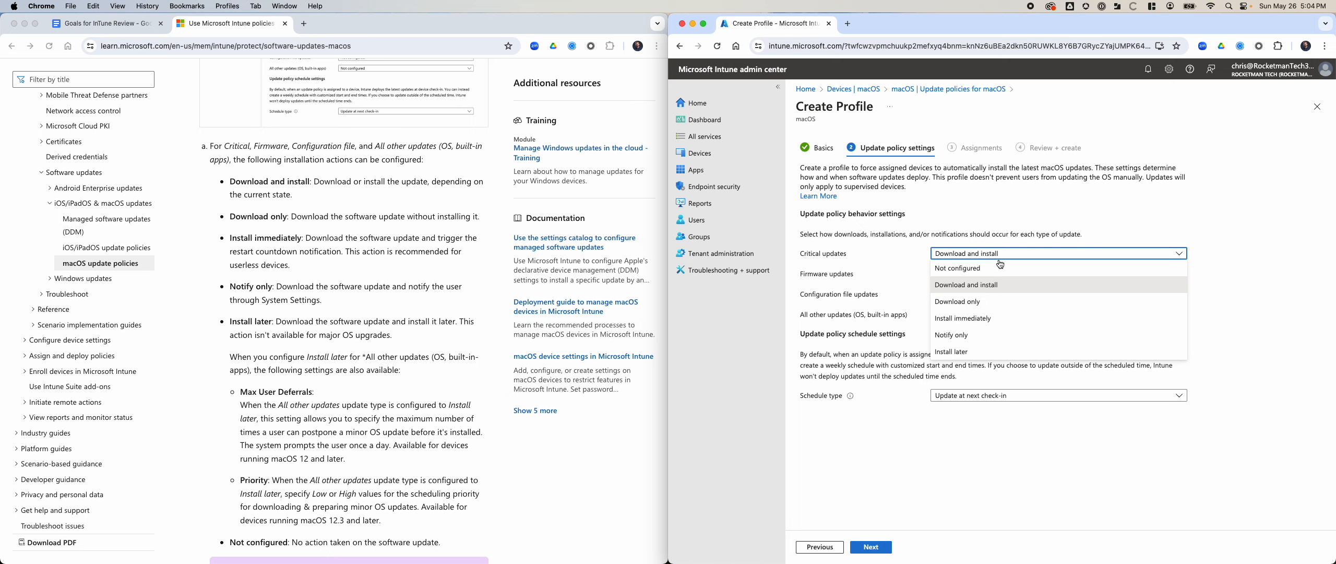
key("Down")
key("Return")
left_click(993, 255)
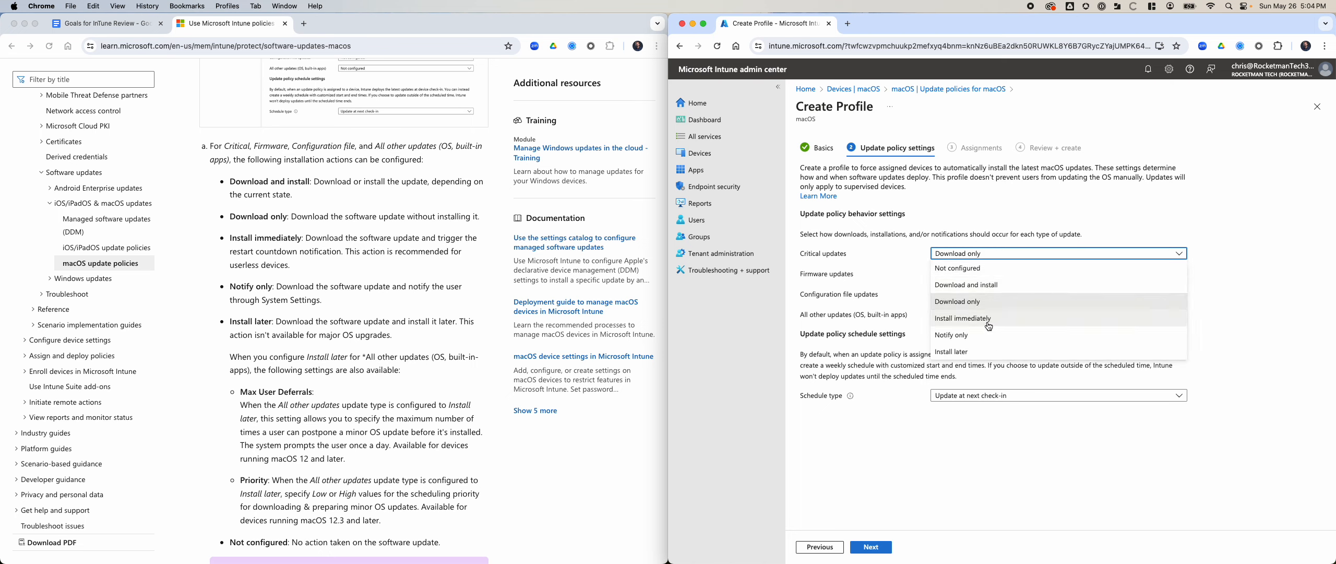
left_click(991, 319)
left_click(998, 256)
left_click(988, 334)
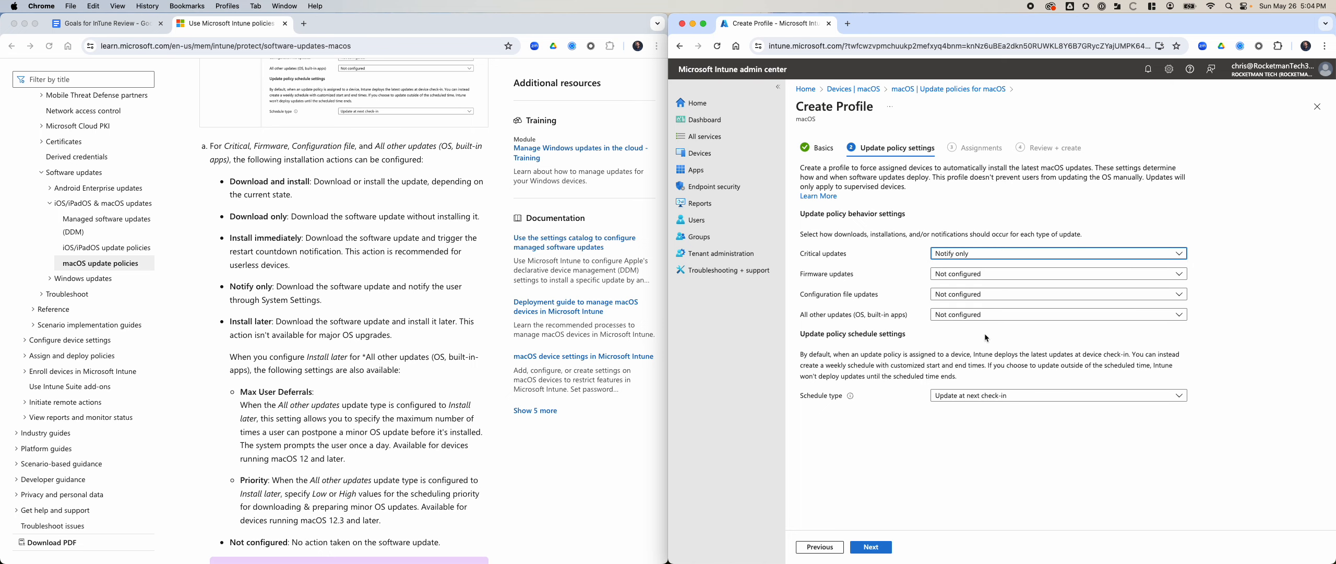
left_click(991, 250)
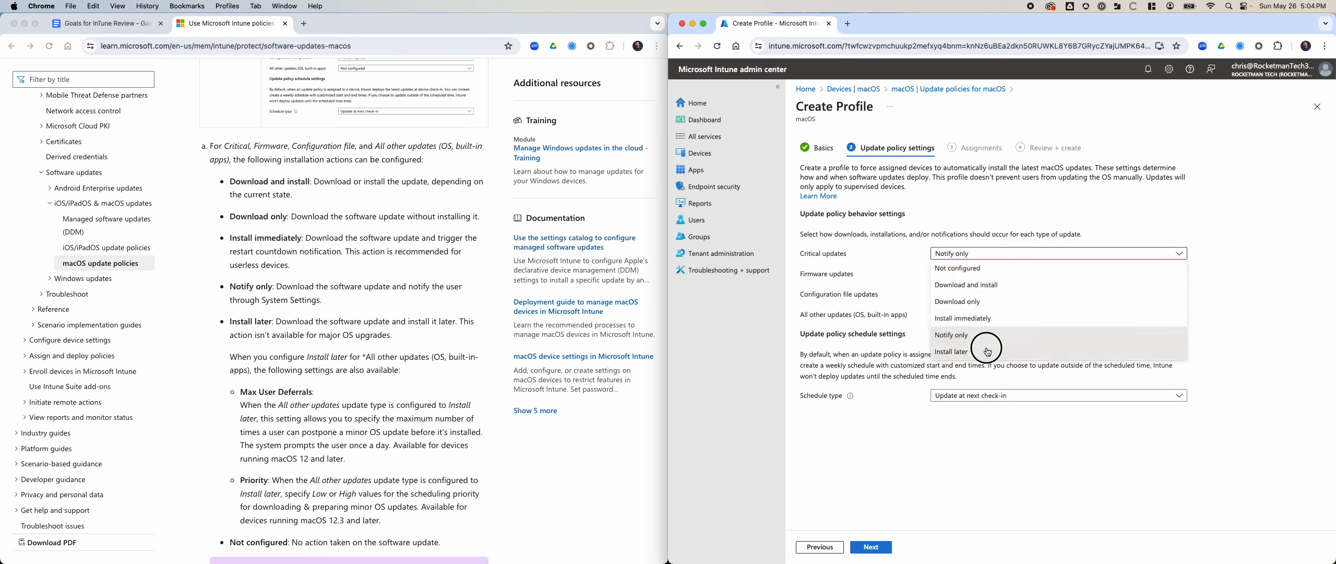
left_click(990, 351)
Step: Set Firmware, Configuration file and All other updates to Install later
left_click(988, 275)
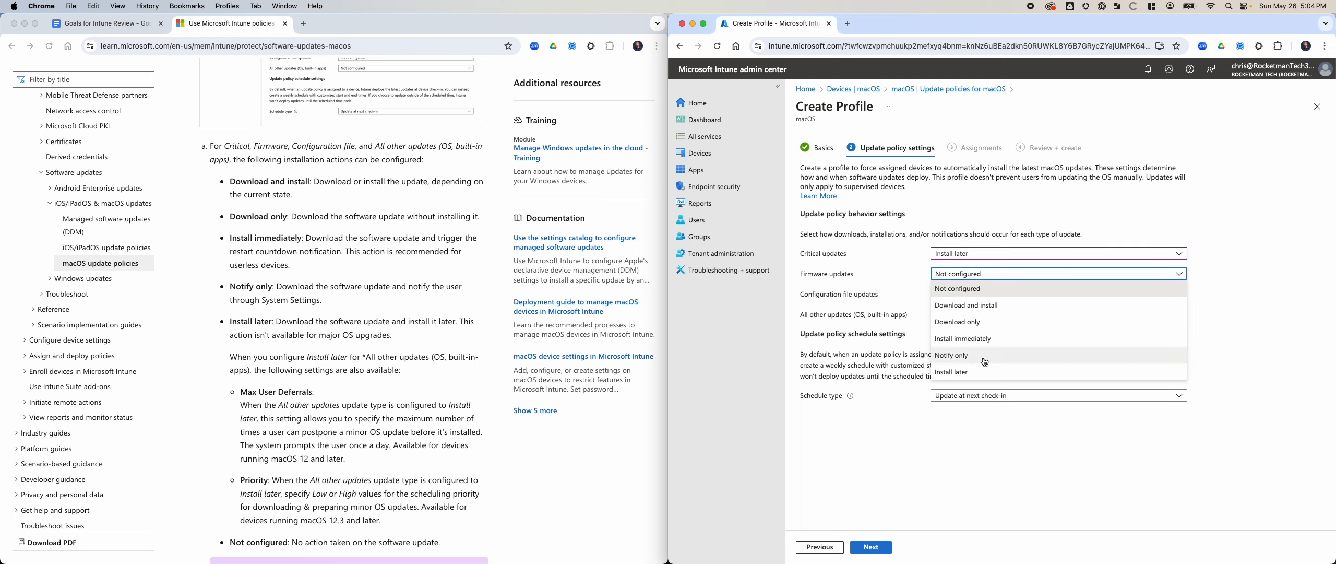
left_click(980, 371)
left_click(985, 294)
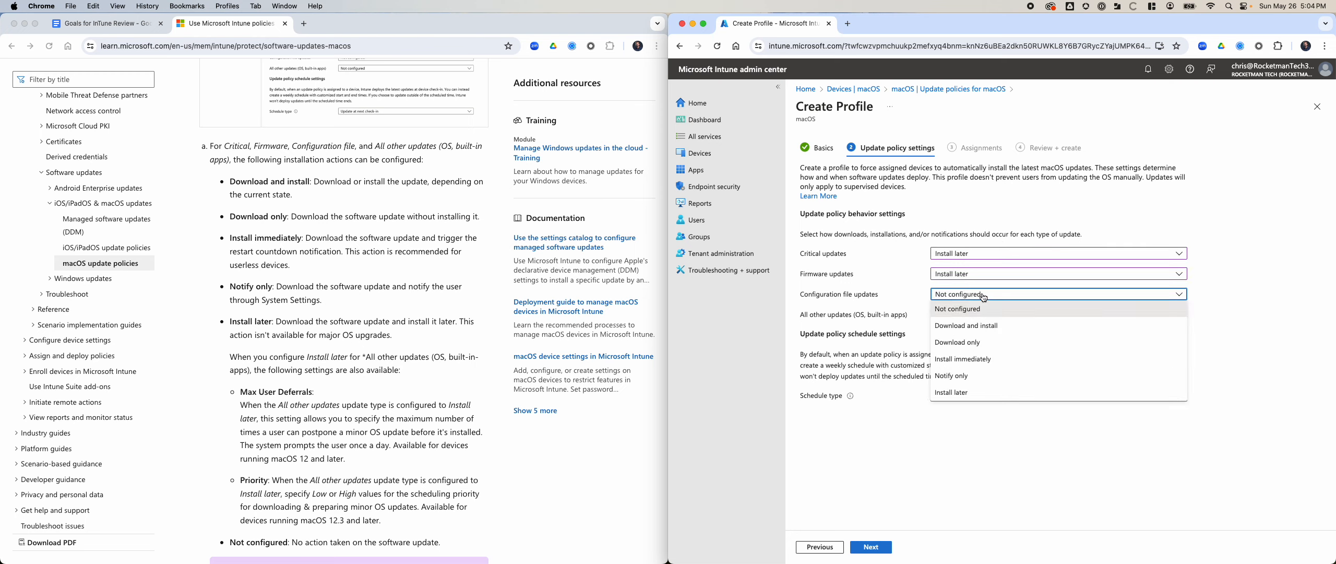
left_click(984, 391)
left_click(986, 316)
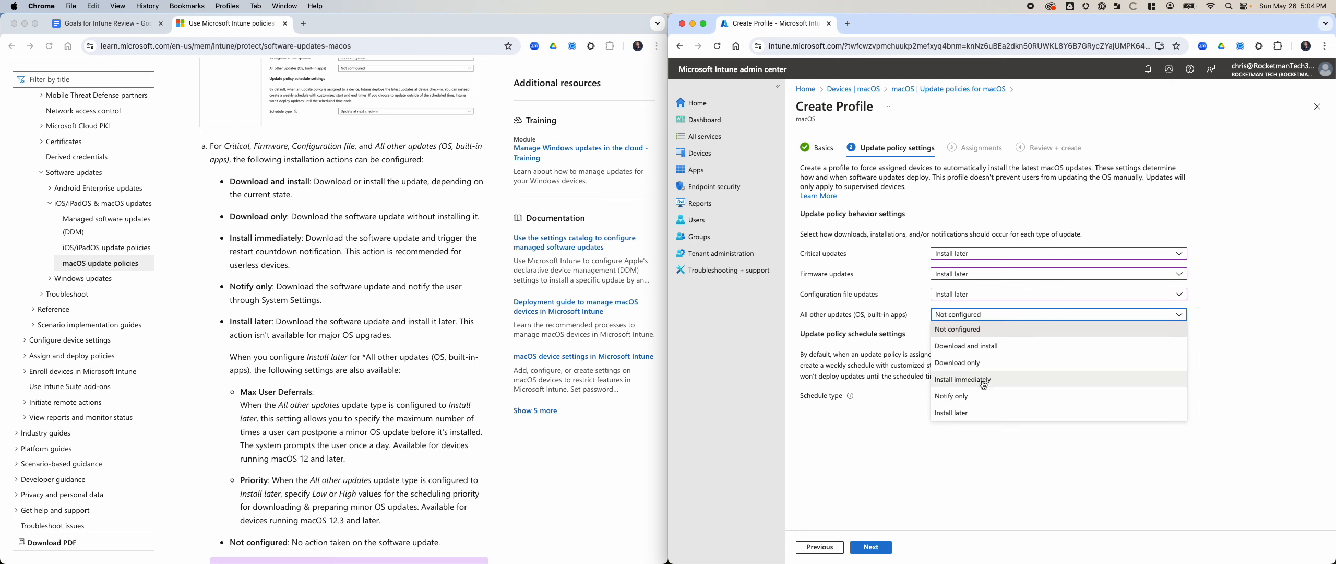
left_click(994, 405)
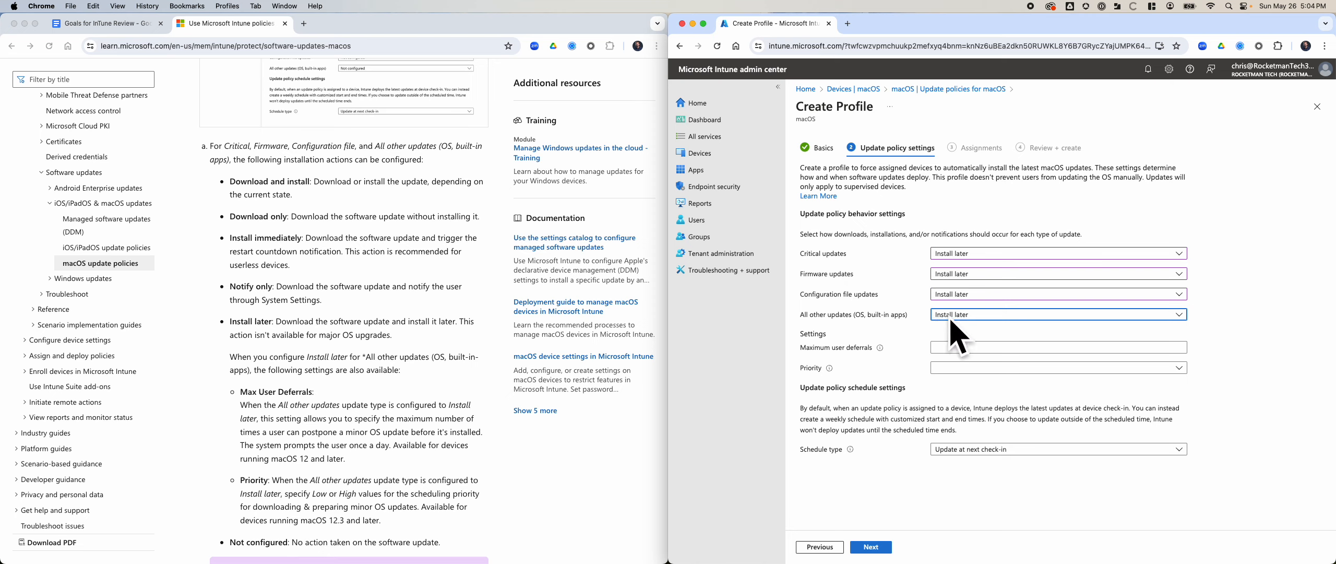
left_click(985, 316)
left_click(982, 329)
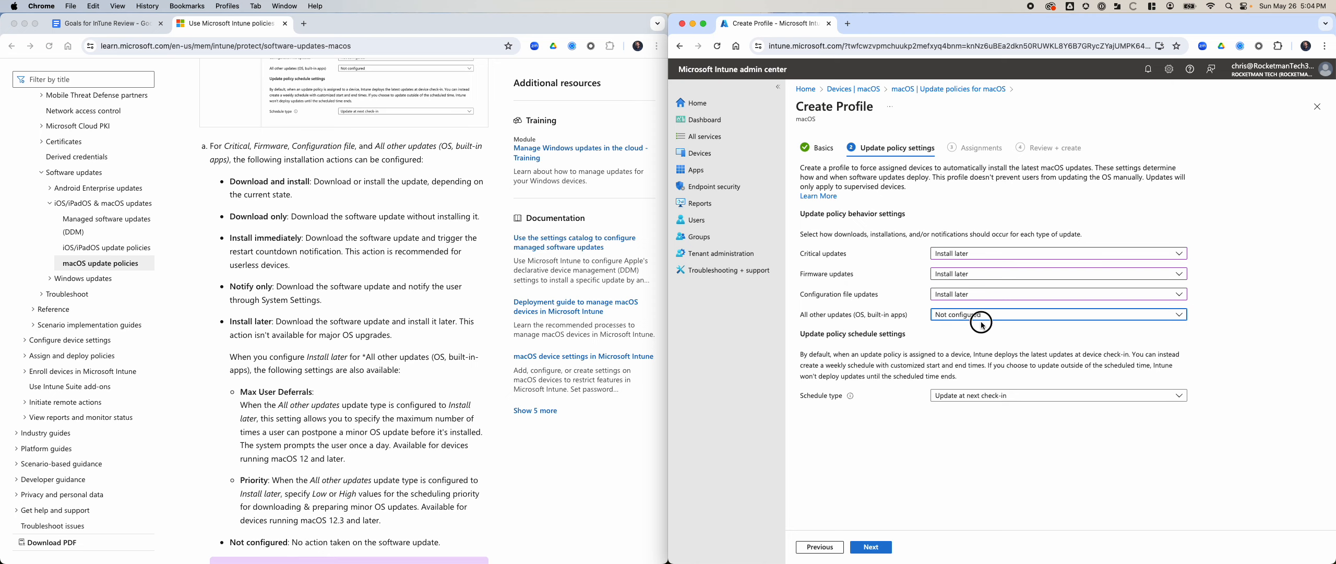
left_click(981, 319)
left_click(980, 344)
left_click(977, 323)
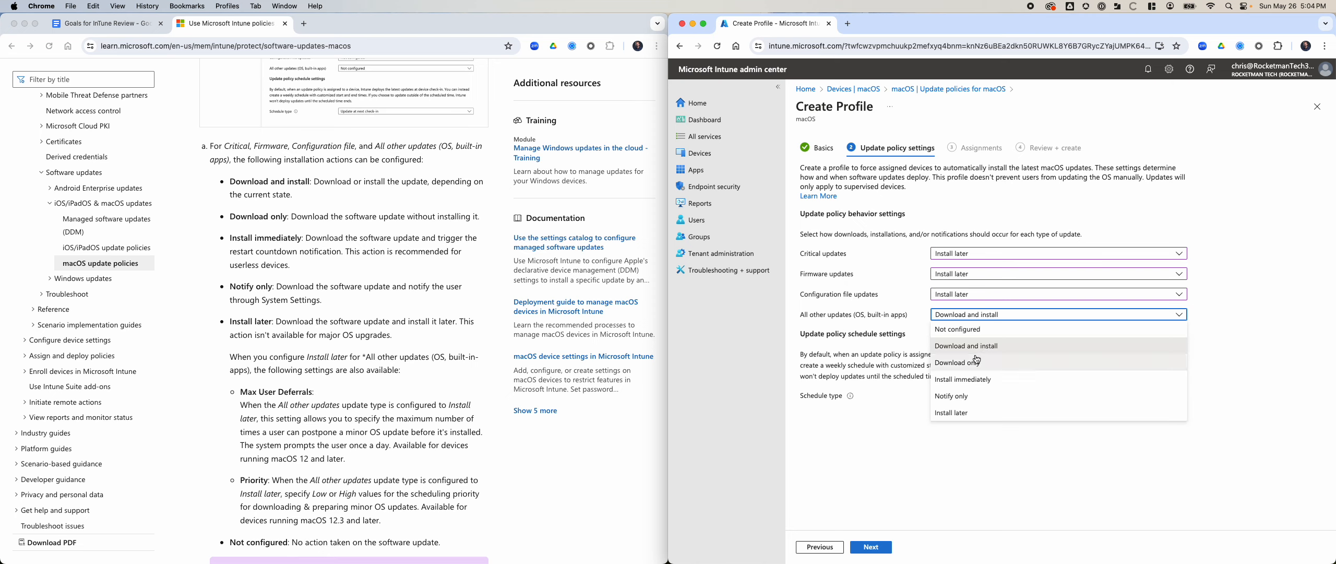
left_click(966, 362)
left_click(987, 319)
left_click(979, 380)
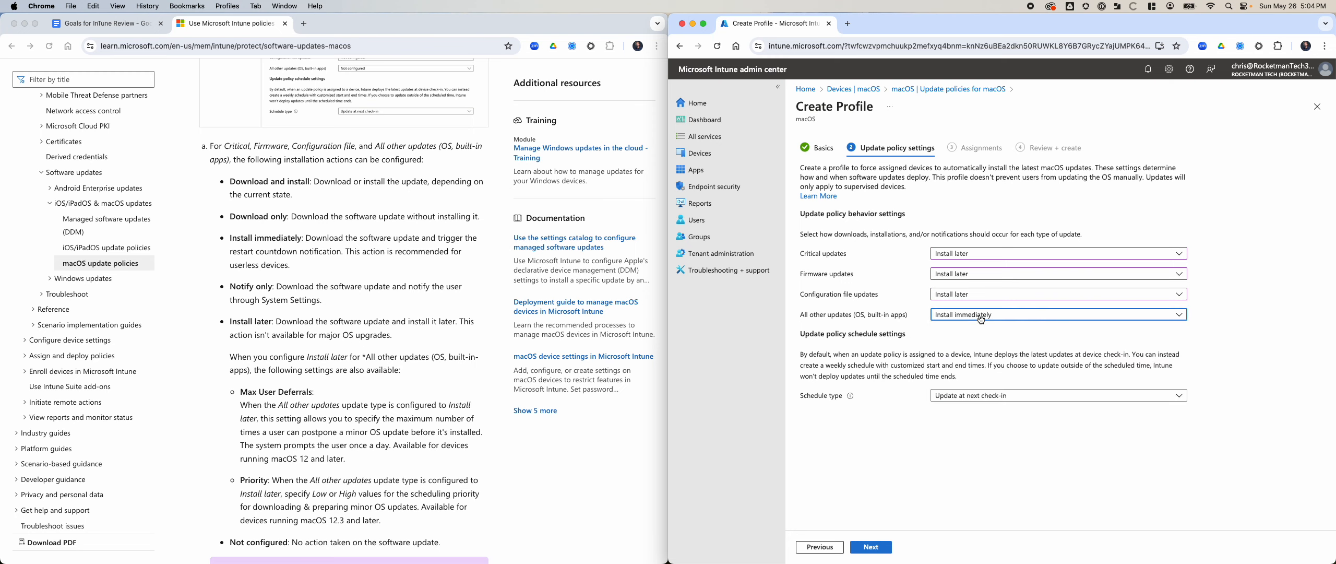
left_click(980, 320)
left_click(966, 396)
left_click(995, 322)
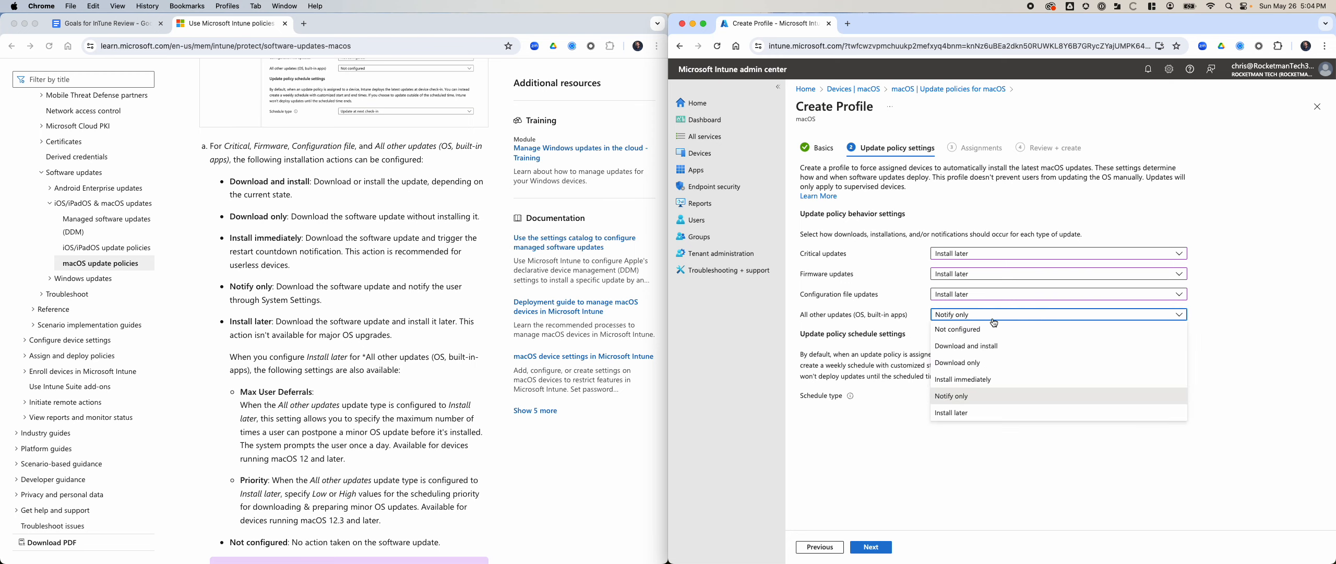
left_click(966, 412)
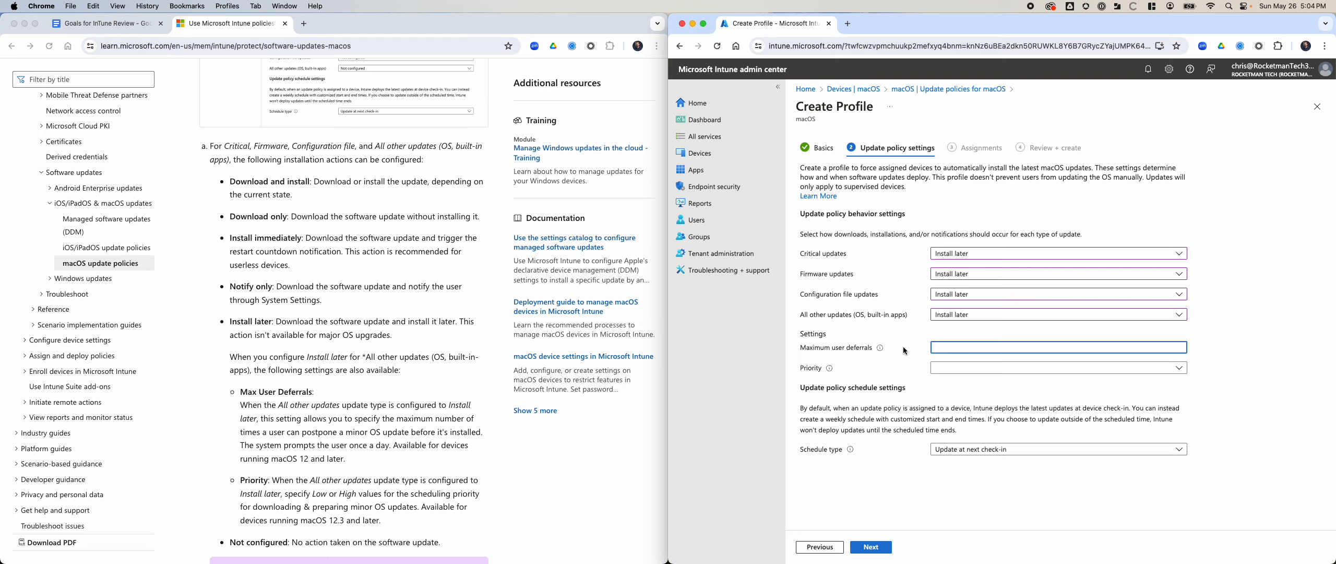
left_click(944, 381)
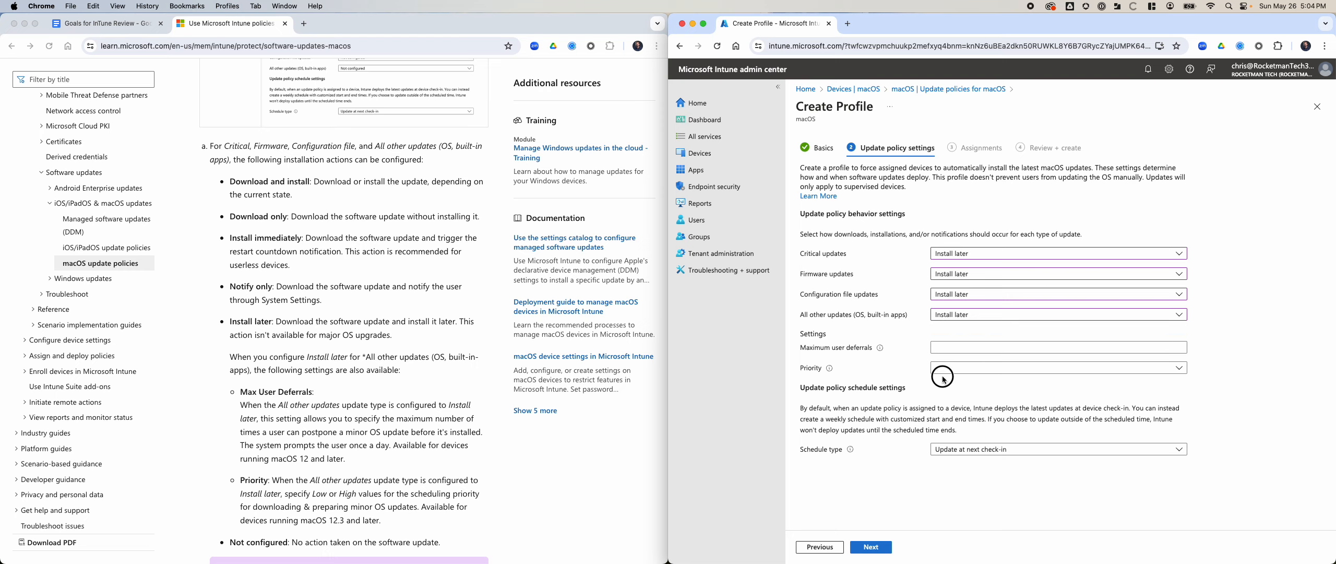
scroll(304, 464, "down", 2)
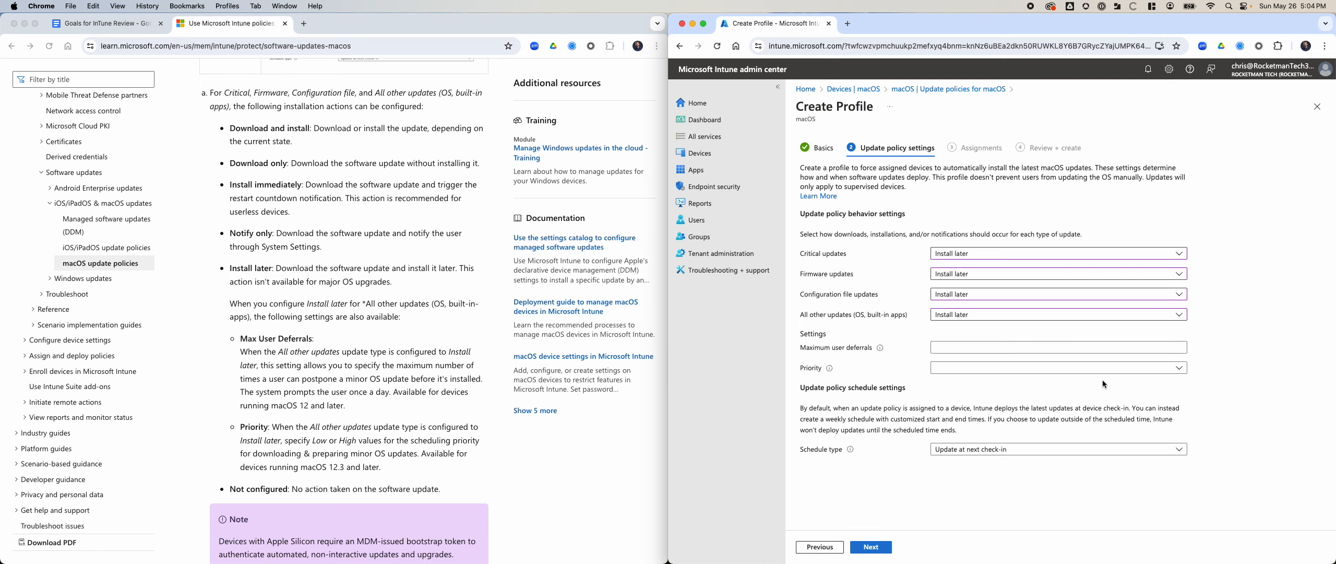
left_click(1171, 368)
left_click(1163, 369)
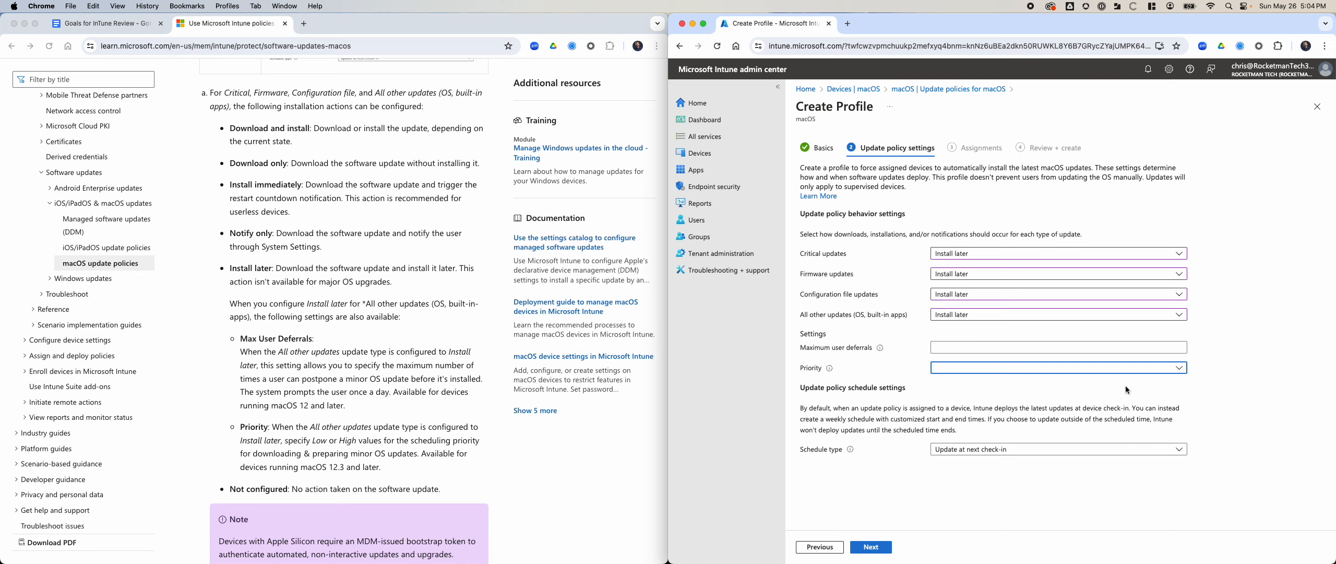
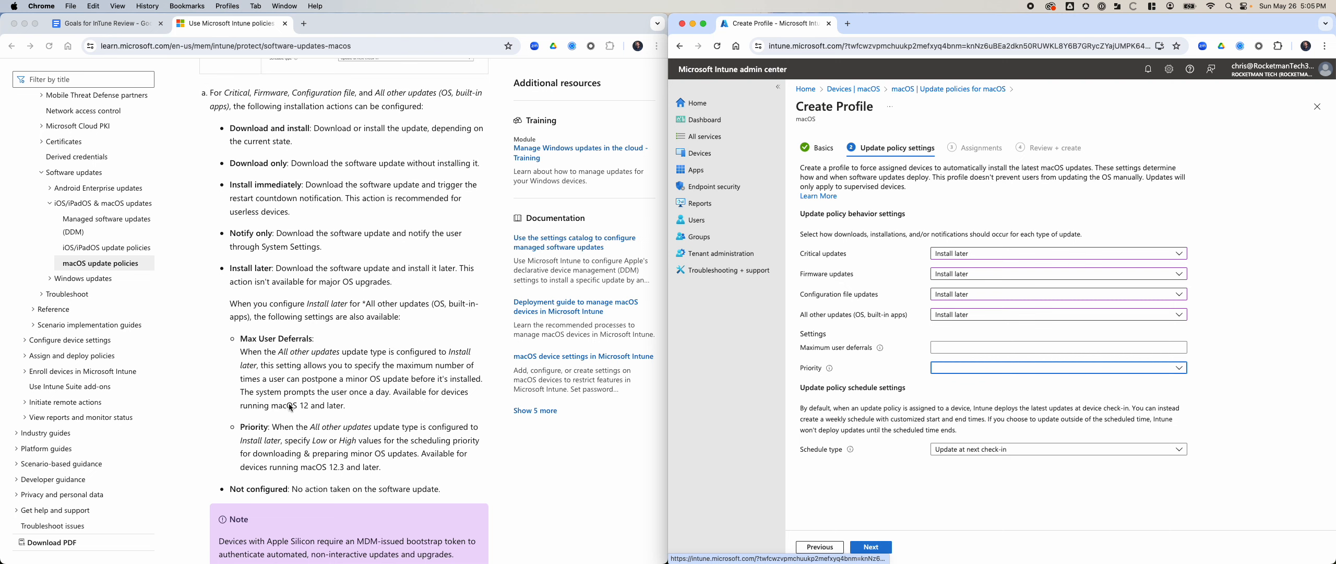
Step: Set the update profile's Schedule type to 'Update during scheduled time'
scroll(290, 407, "down", 6)
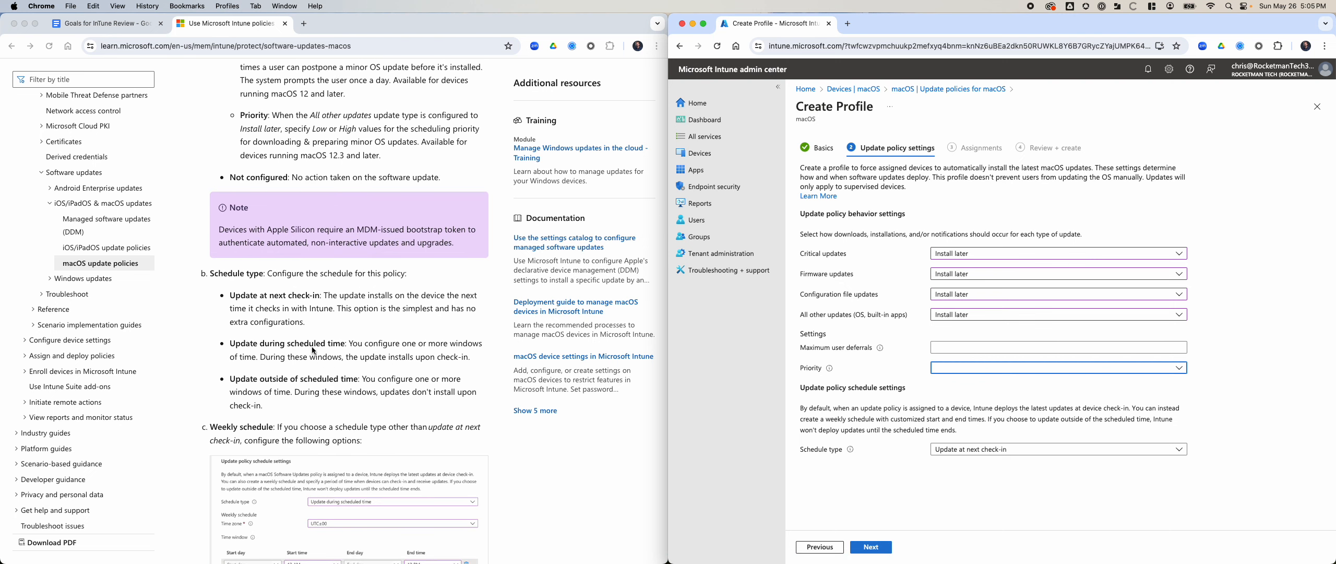
scroll(337, 373, "down", 7)
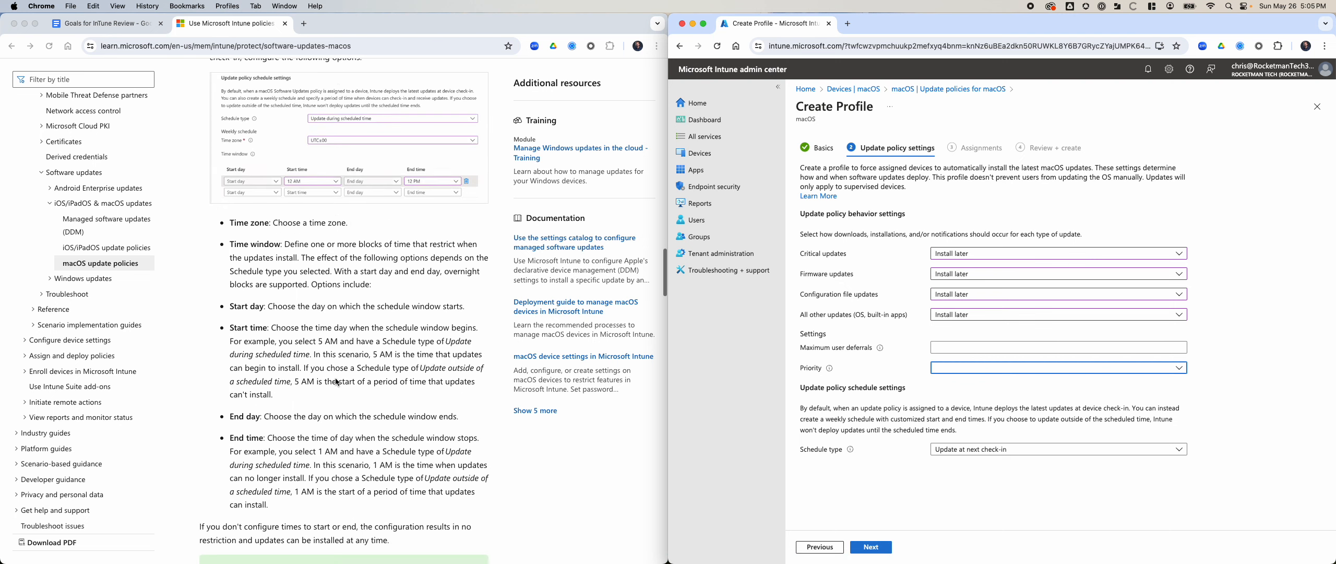
scroll(375, 310, "down", 1)
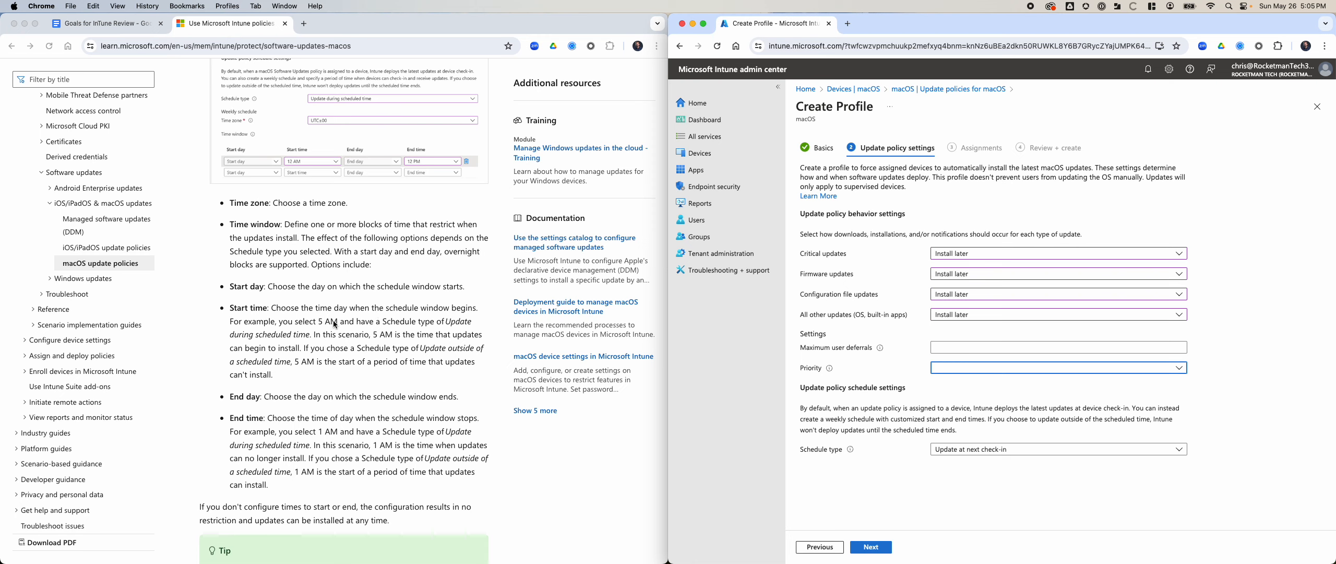
scroll(336, 325, "down", 2)
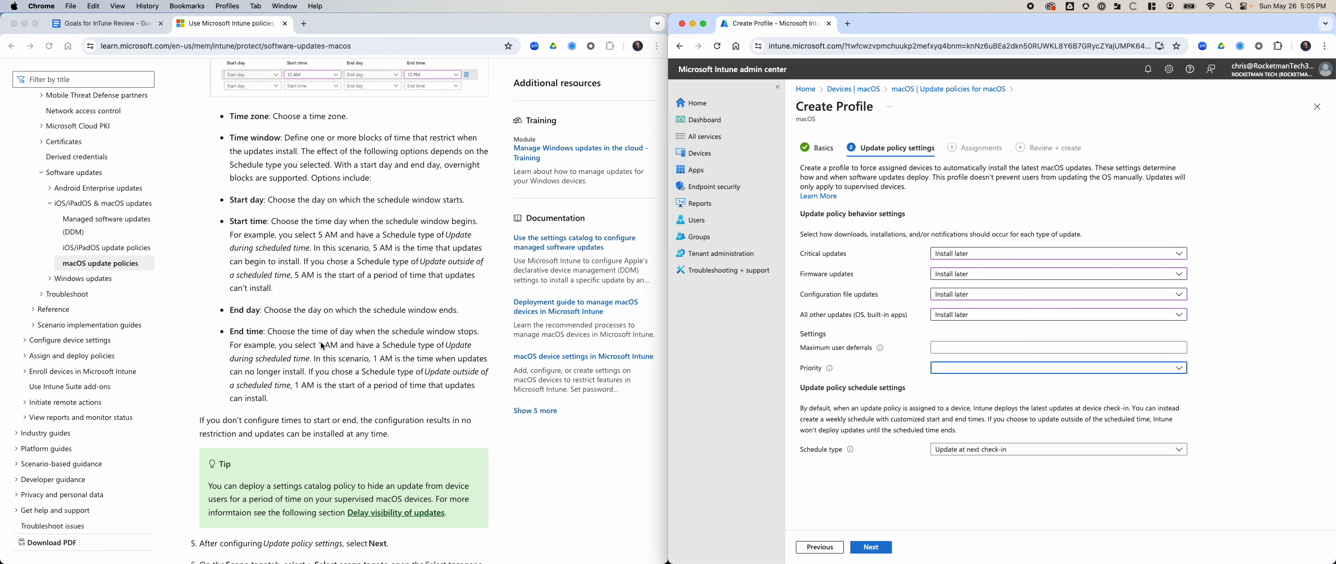
scroll(424, 374, "down", 4)
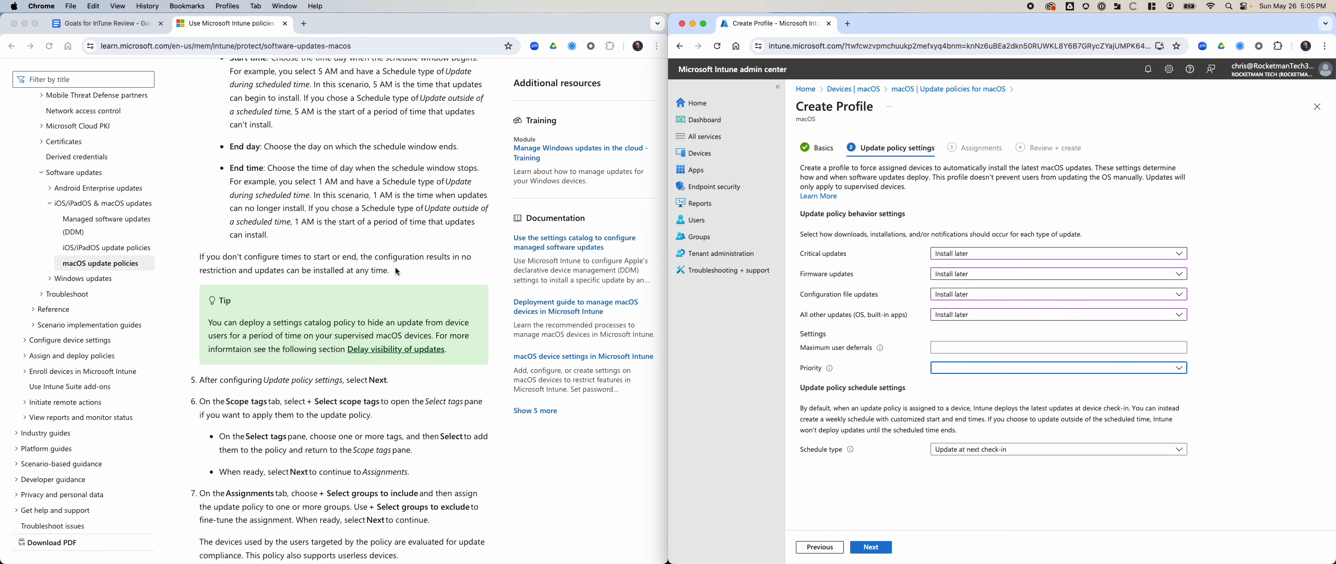
scroll(422, 329, "down", 3)
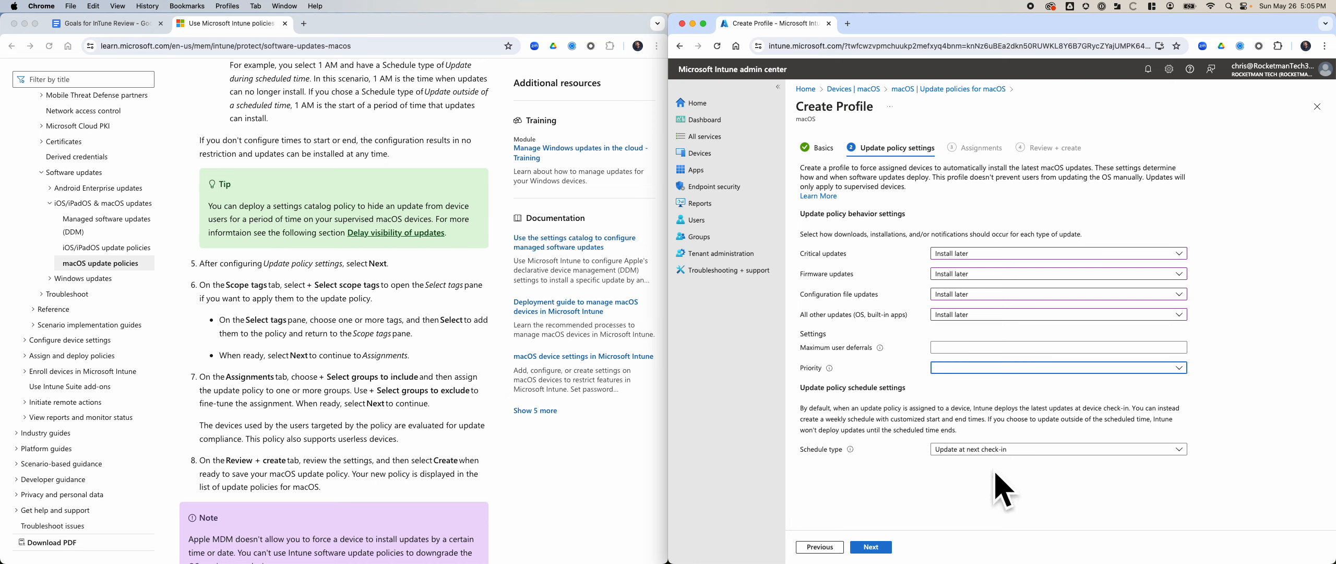
left_click(992, 449)
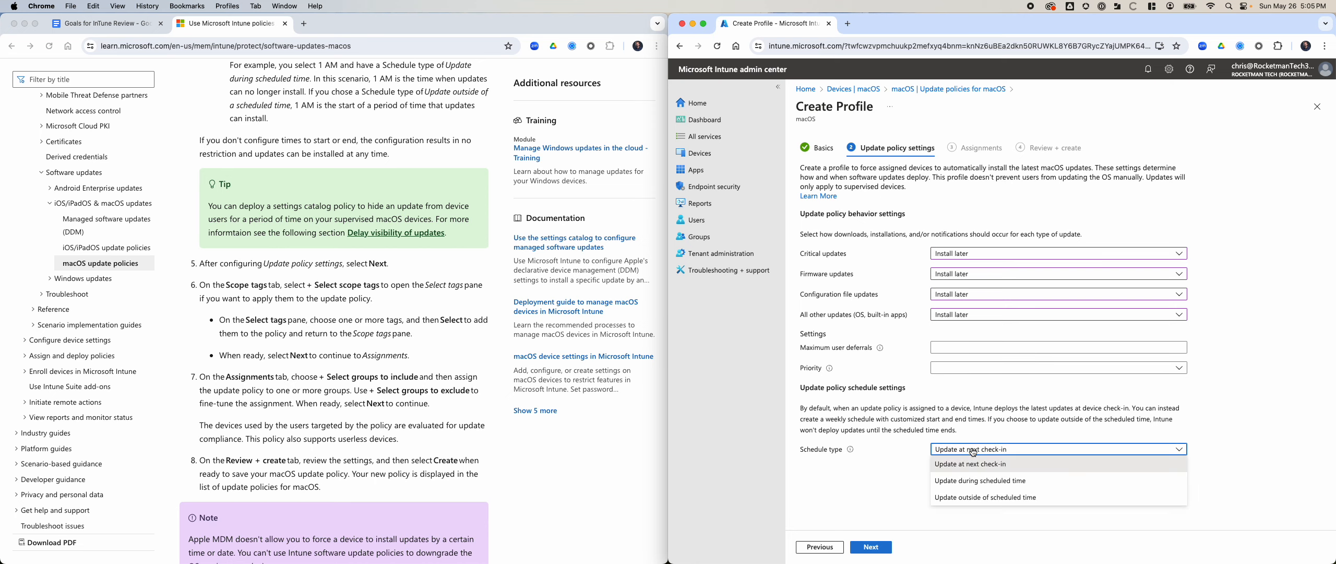
left_click(971, 480)
Step: Look over the Time zone list and weekly window fields, leaving them blank
scroll(913, 490, "down", 2)
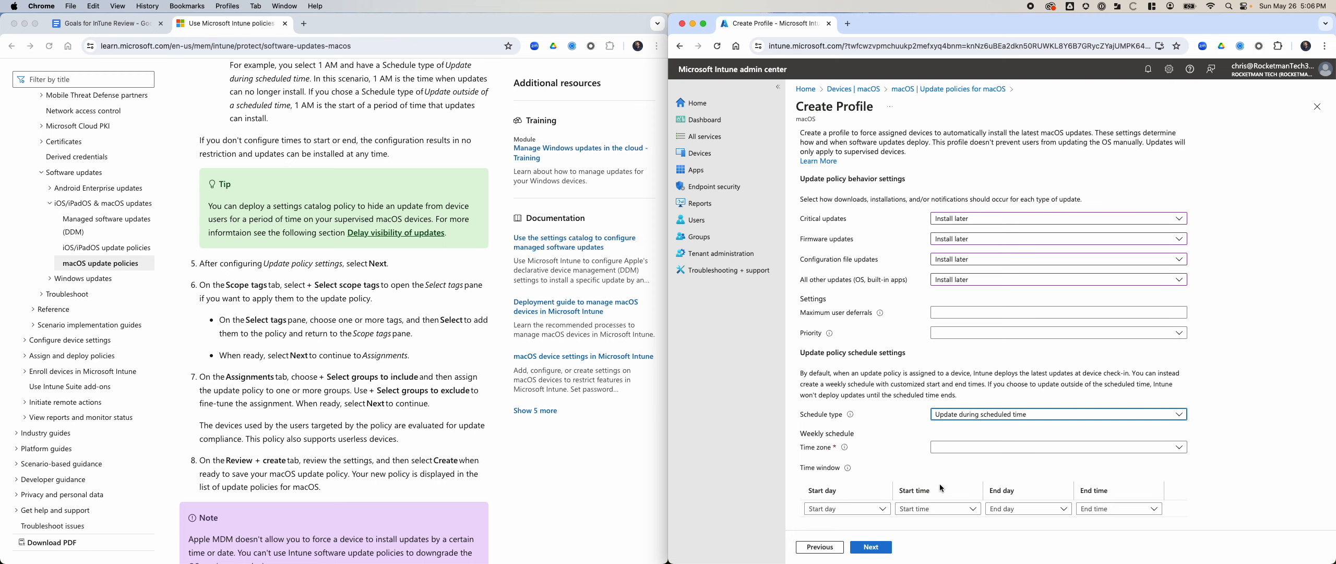
left_click(1032, 447)
left_click(1030, 450)
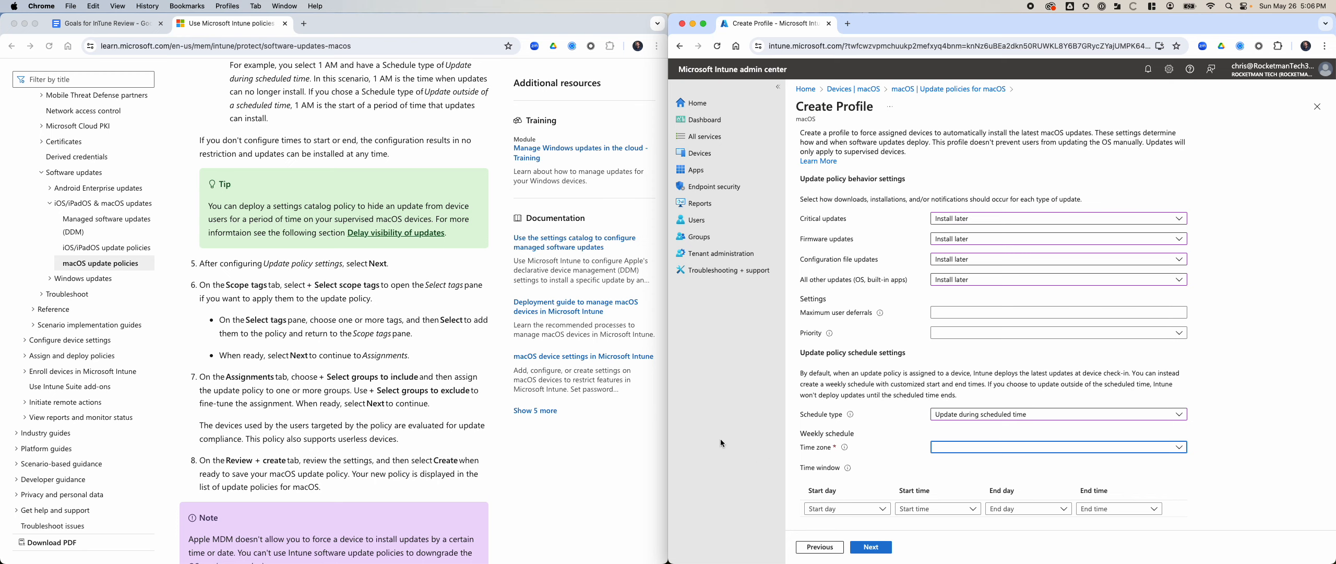
scroll(349, 438, "down", 1)
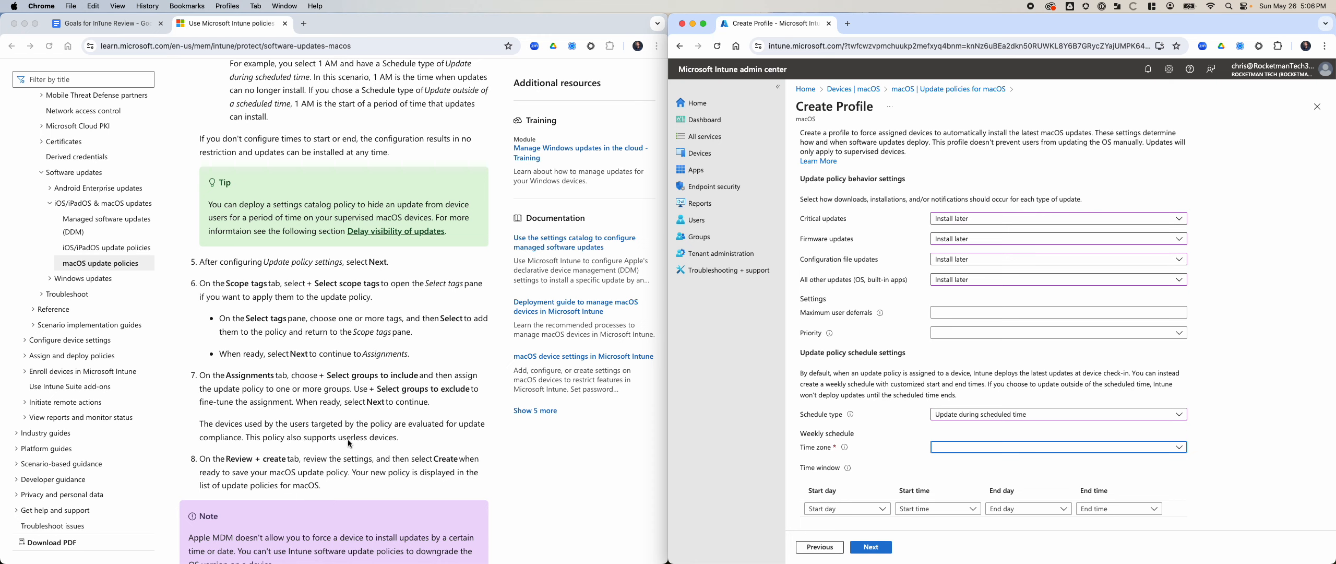
scroll(386, 423, "up", 1)
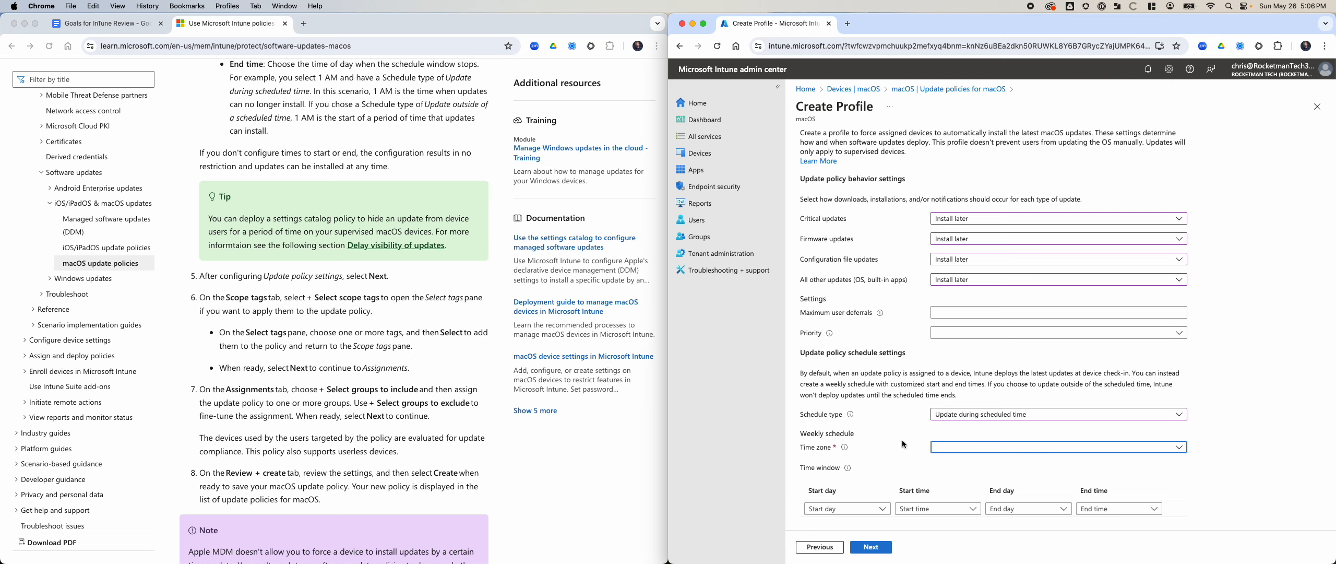
Step: Open Devices in a new browser tab and open the MacBook Pro from All devices
right_click(713, 153)
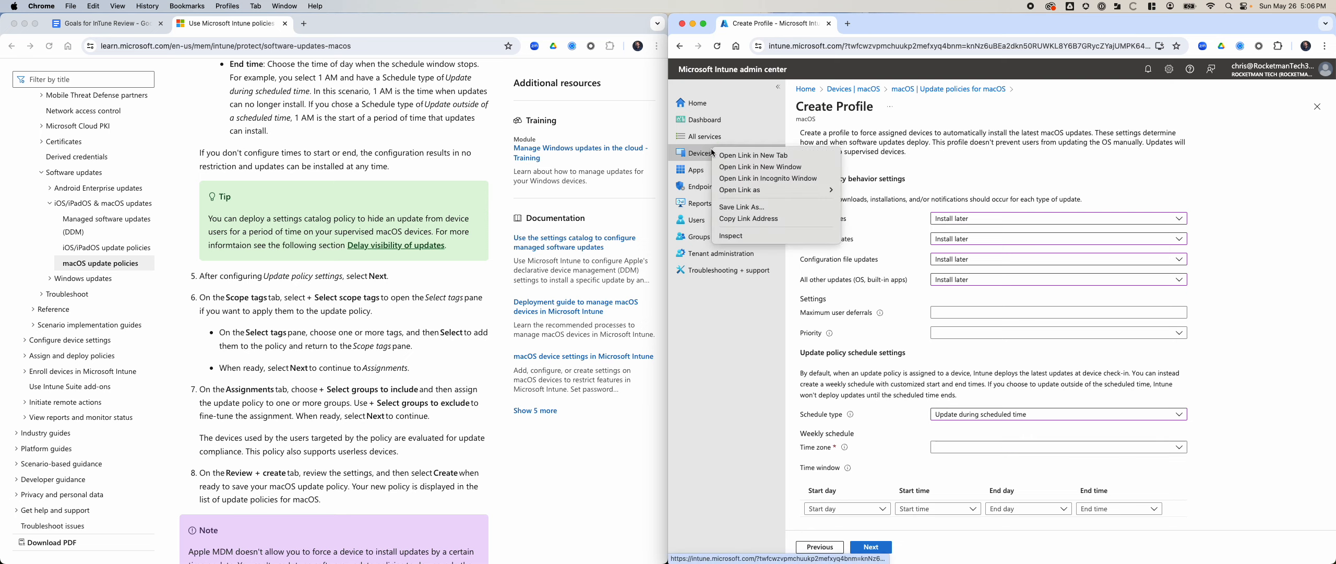
left_click(741, 155)
left_click(867, 25)
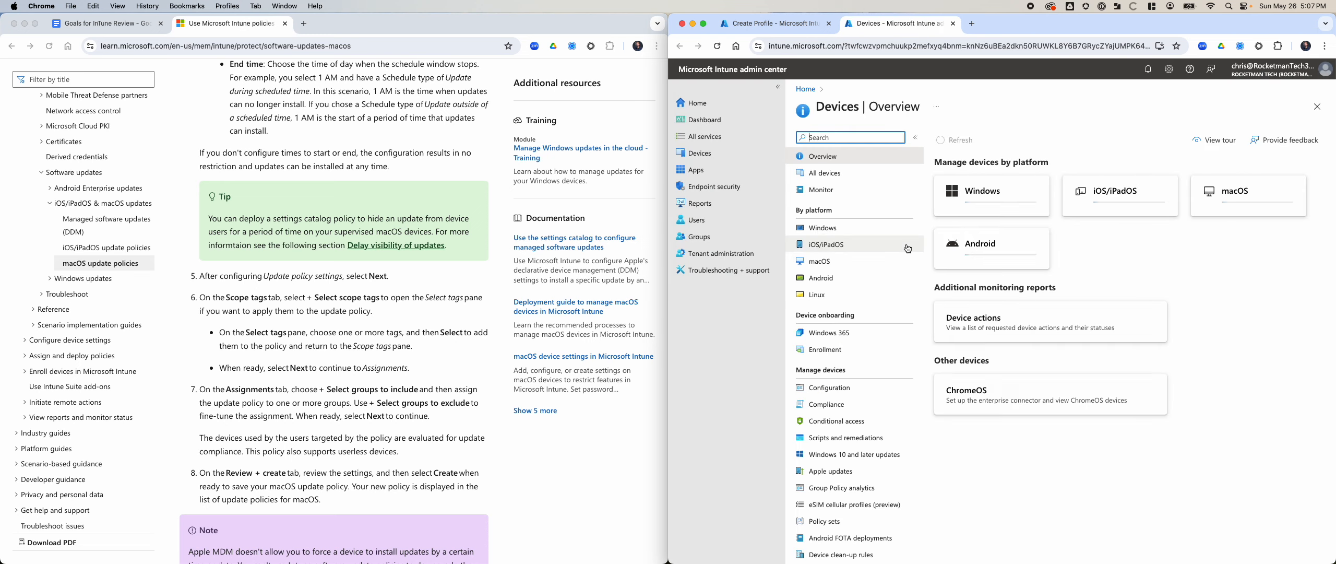
left_click(847, 177)
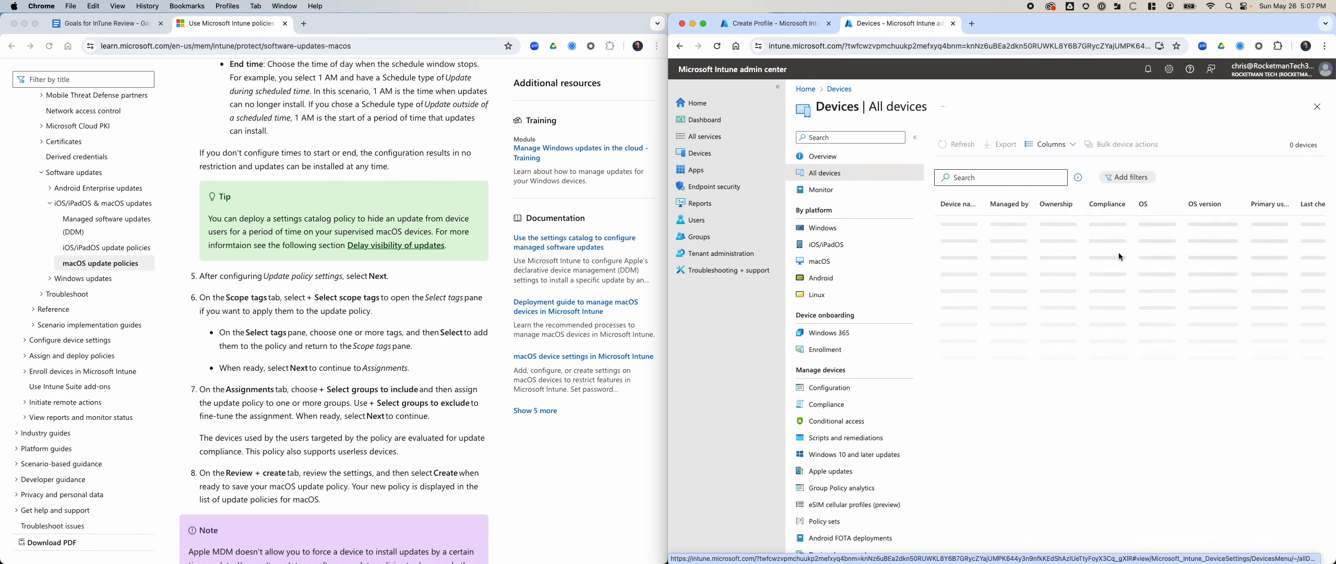
left_click(967, 225)
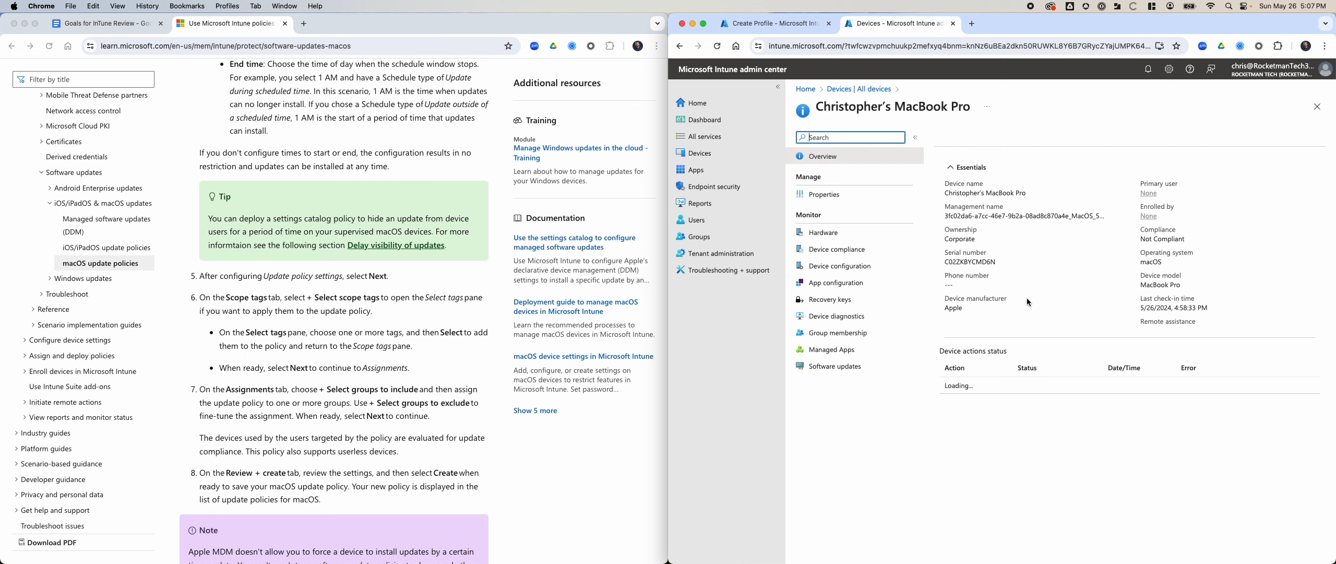
Step: Reveal the MacBook Pro's FileVault recovery key, check its properties and hardware, then return to Devices
left_click(830, 316)
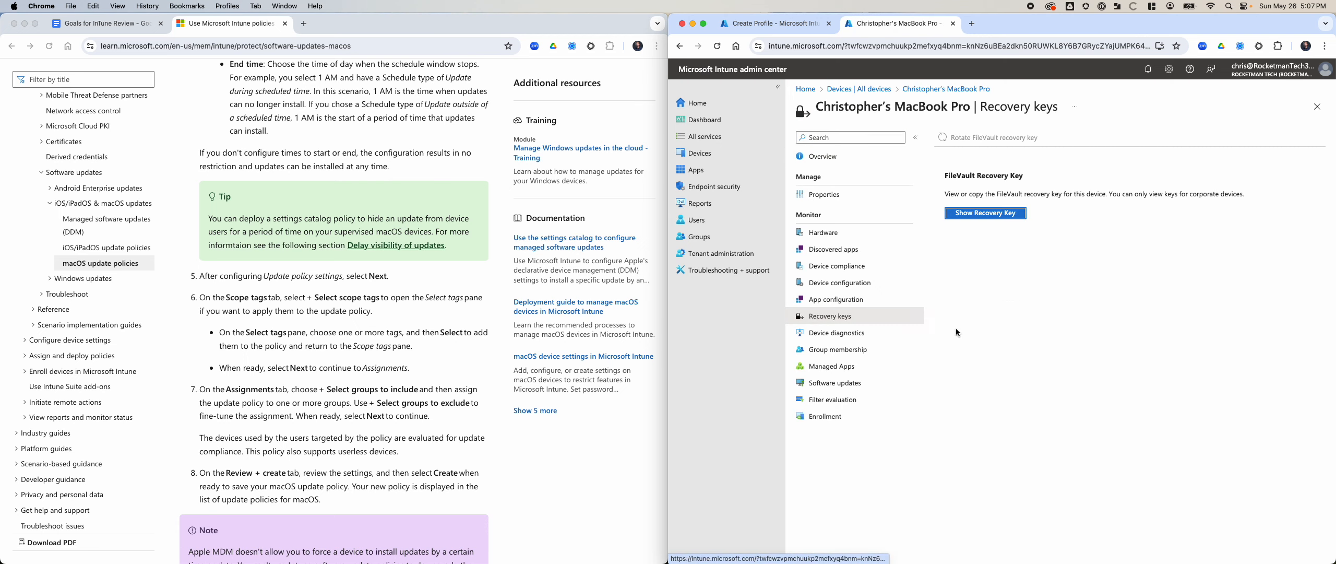
left_click(1000, 212)
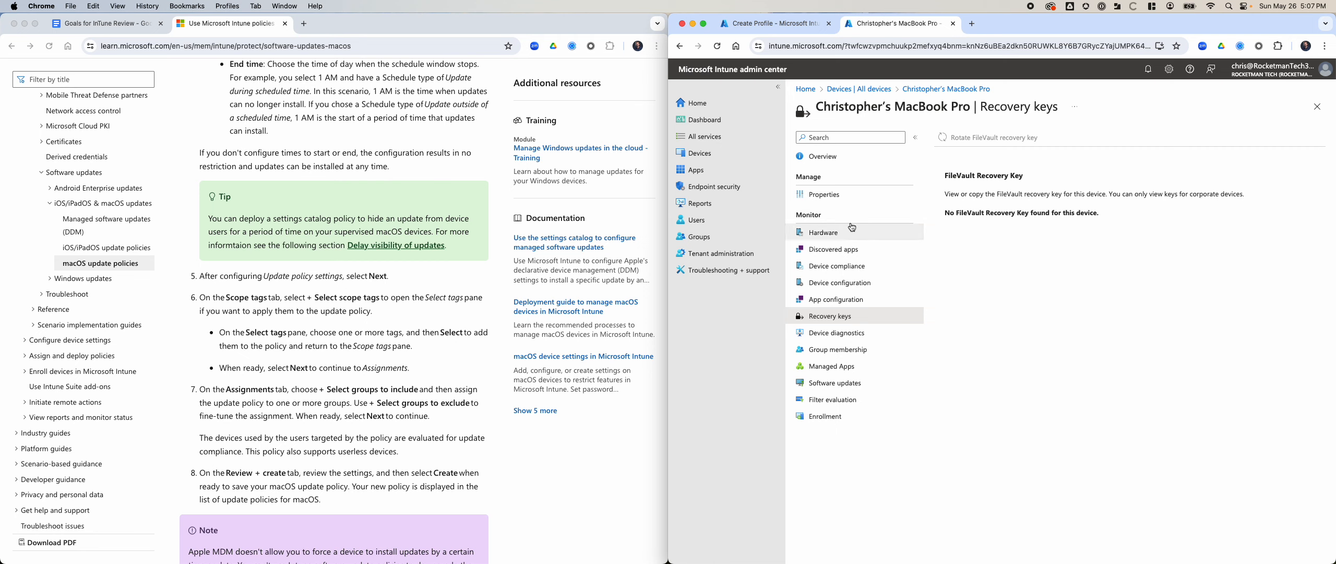
left_click(840, 196)
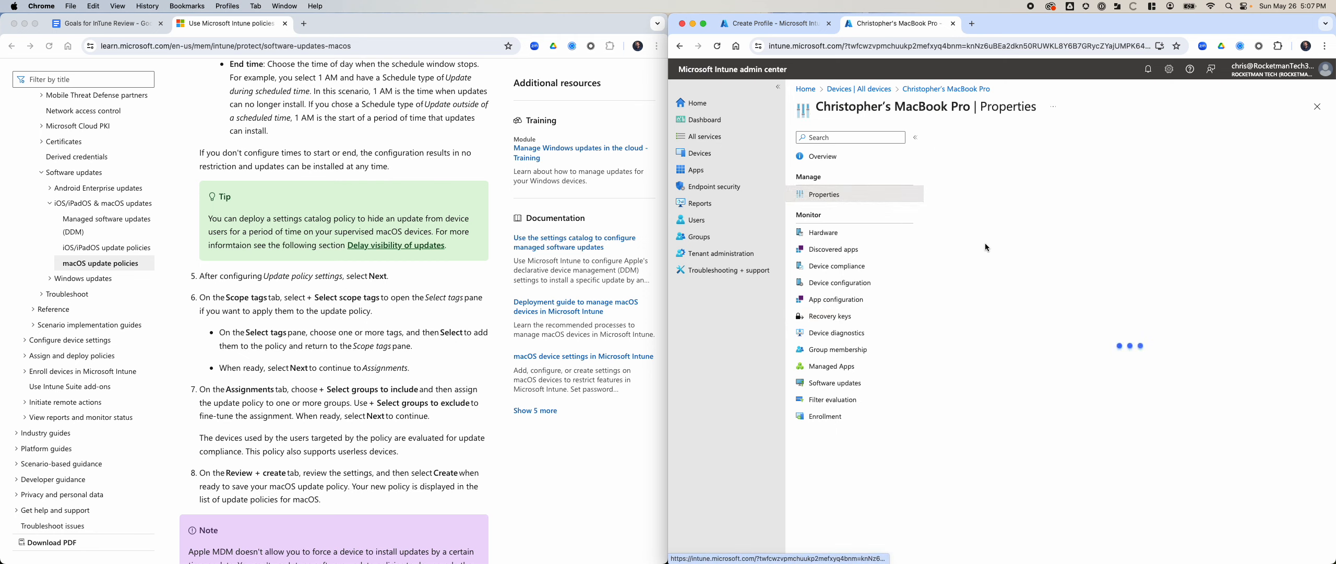
left_click(830, 233)
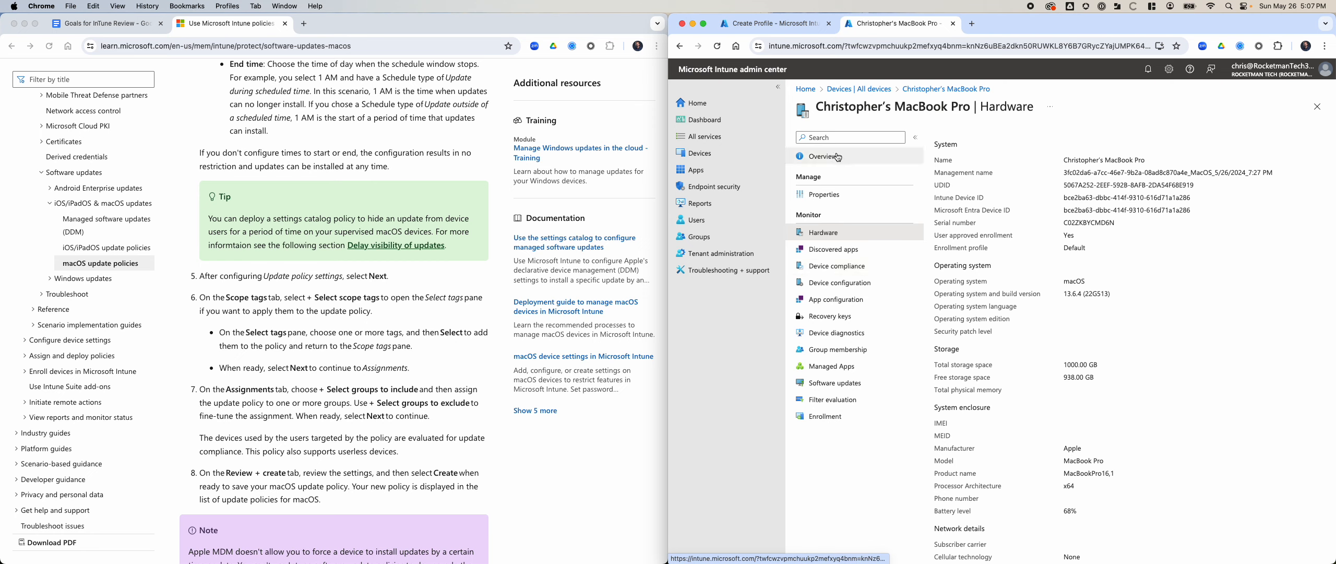
left_click(716, 161)
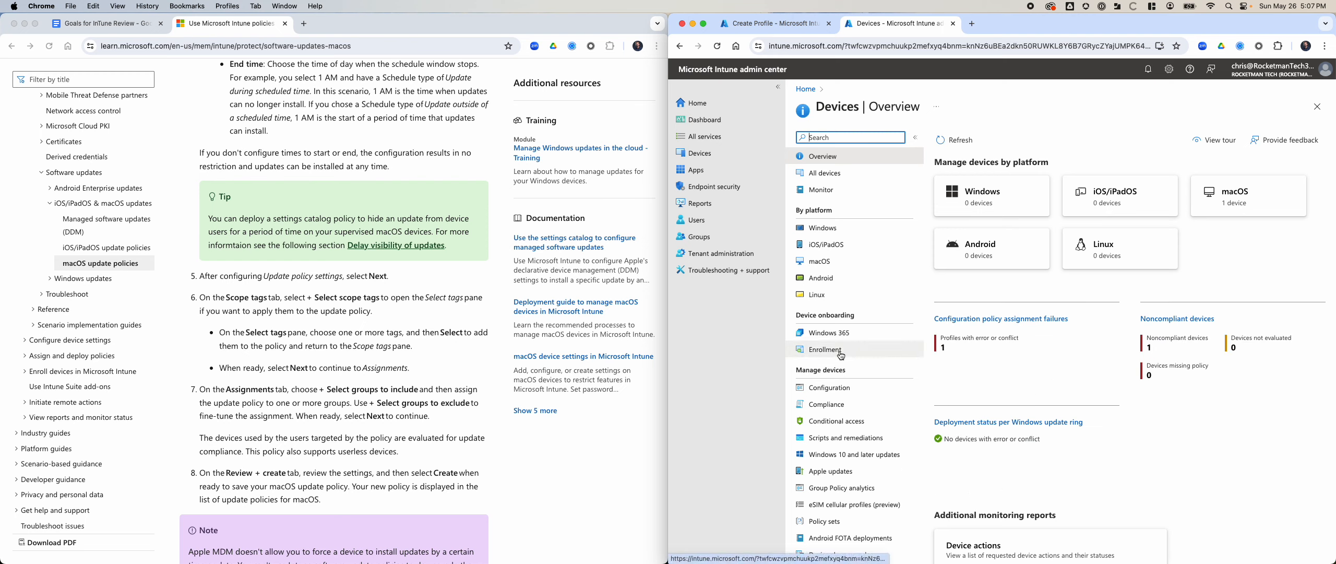
Step: Check the Apple enrollment program tokens under Devices > Enrollment
scroll(848, 392, "down", 2)
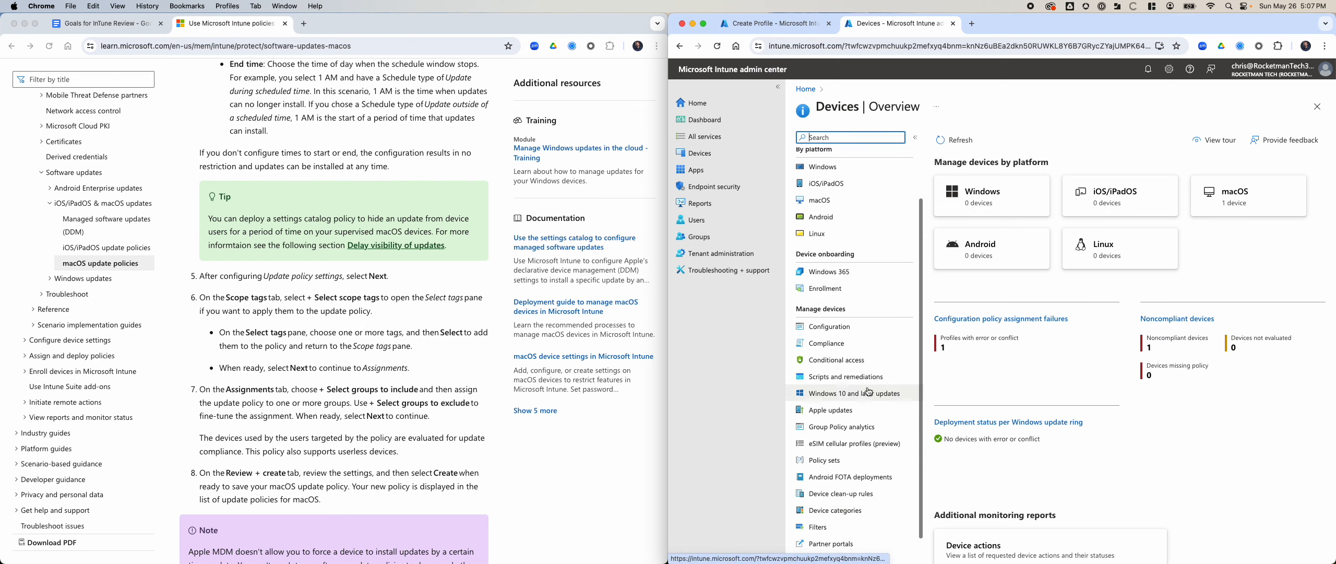
left_click(835, 288)
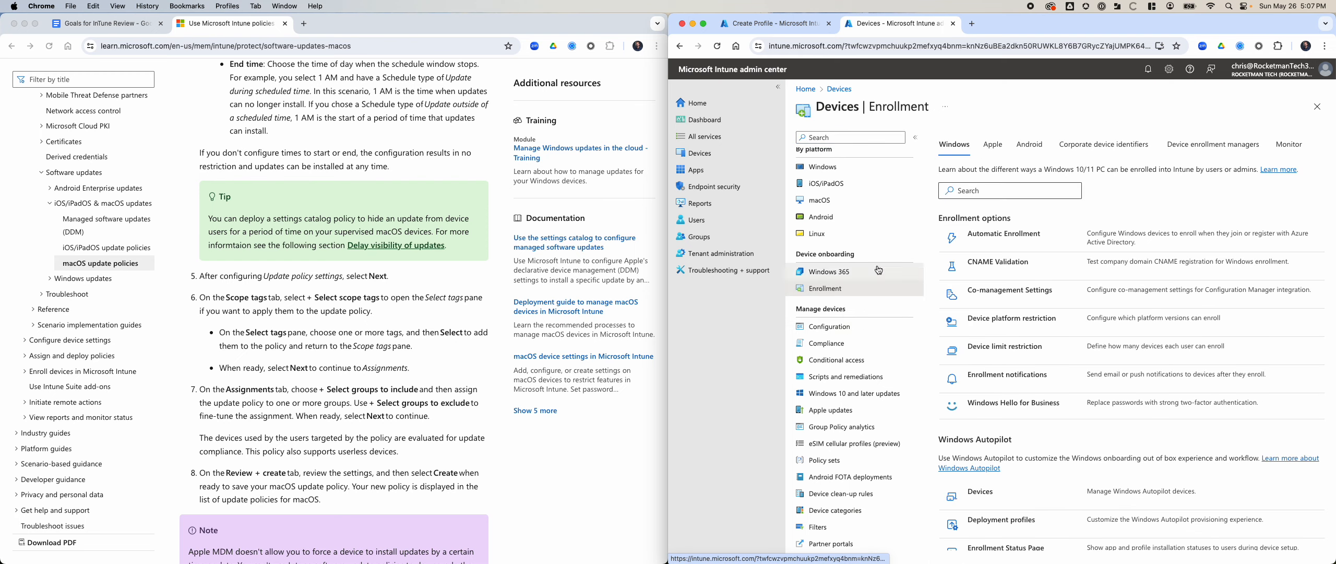
left_click(993, 145)
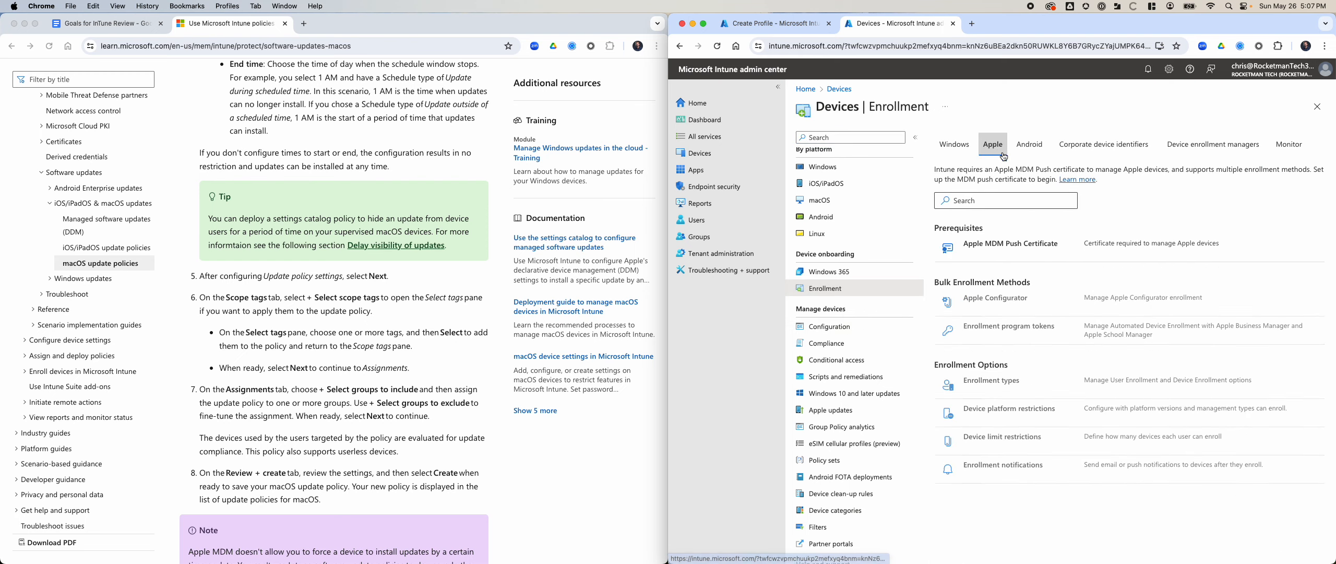
left_click(986, 327)
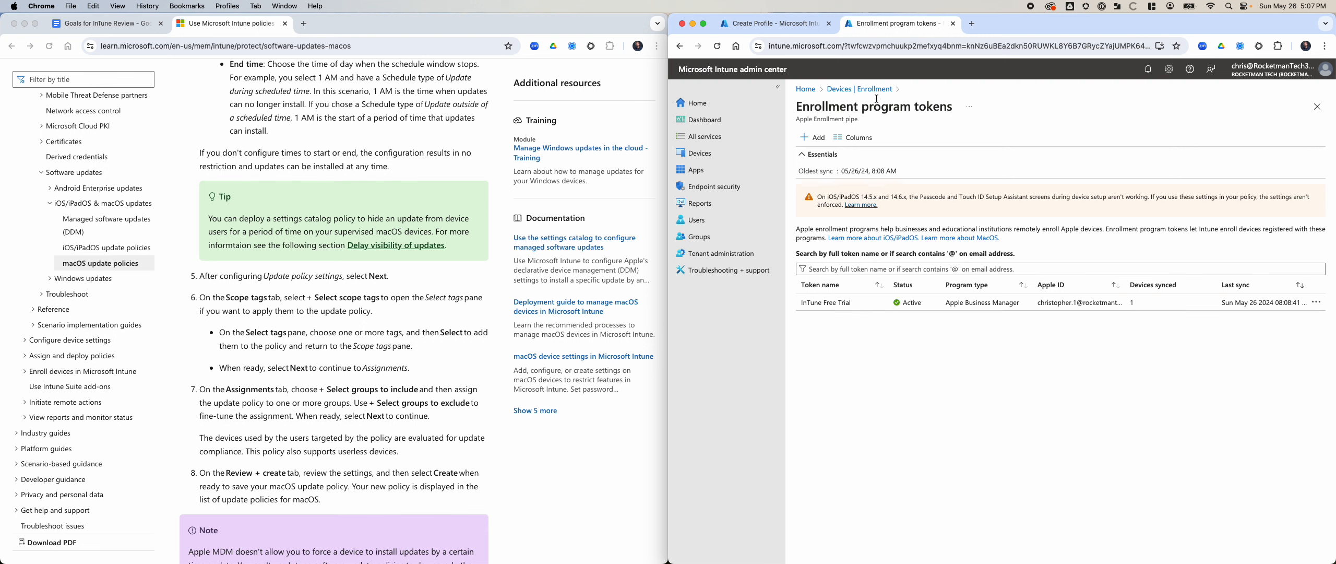
left_click(851, 89)
Step: Filter All devices to macOS and list its configuration profiles
scroll(841, 281, "up", 2)
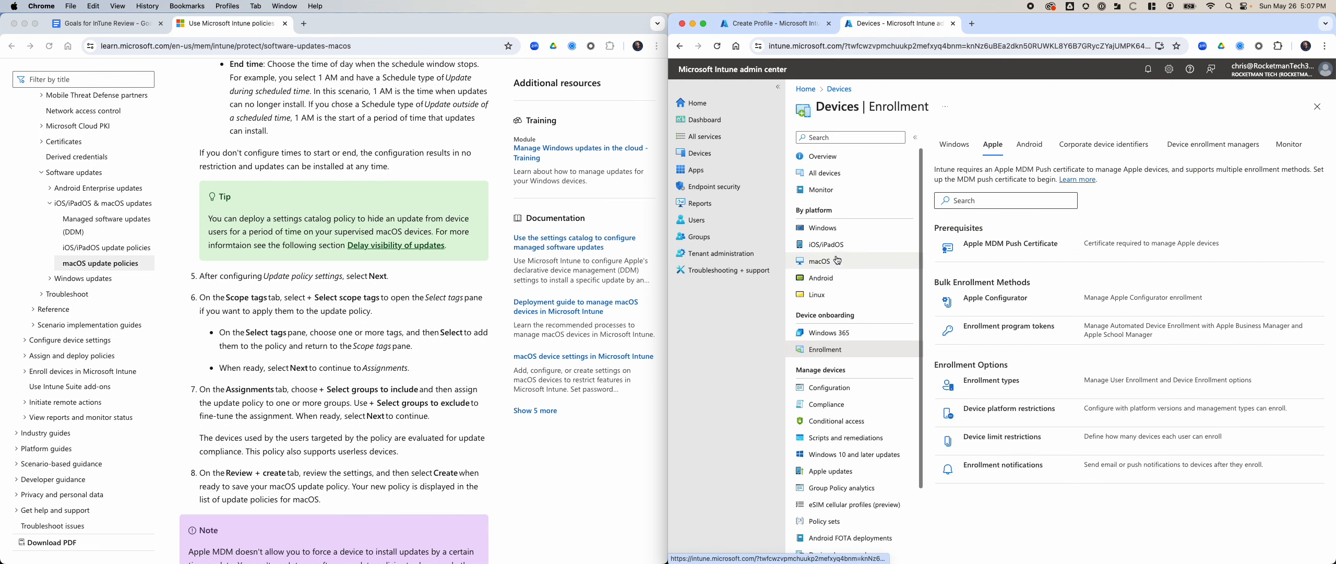
left_click(830, 173)
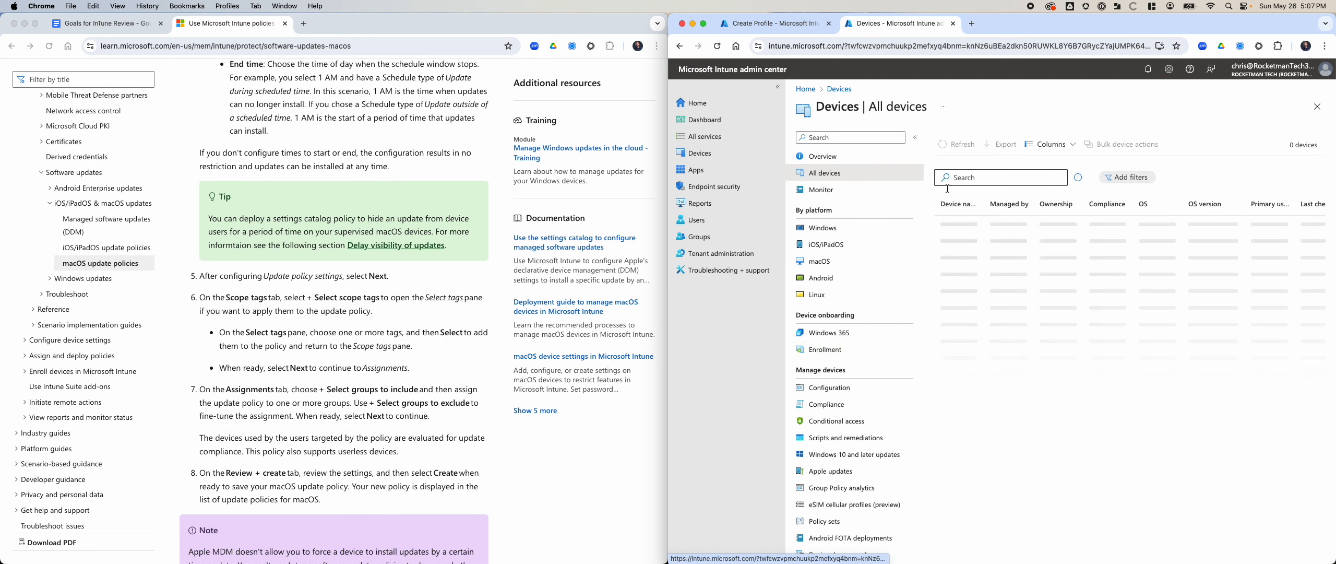
left_click(838, 261)
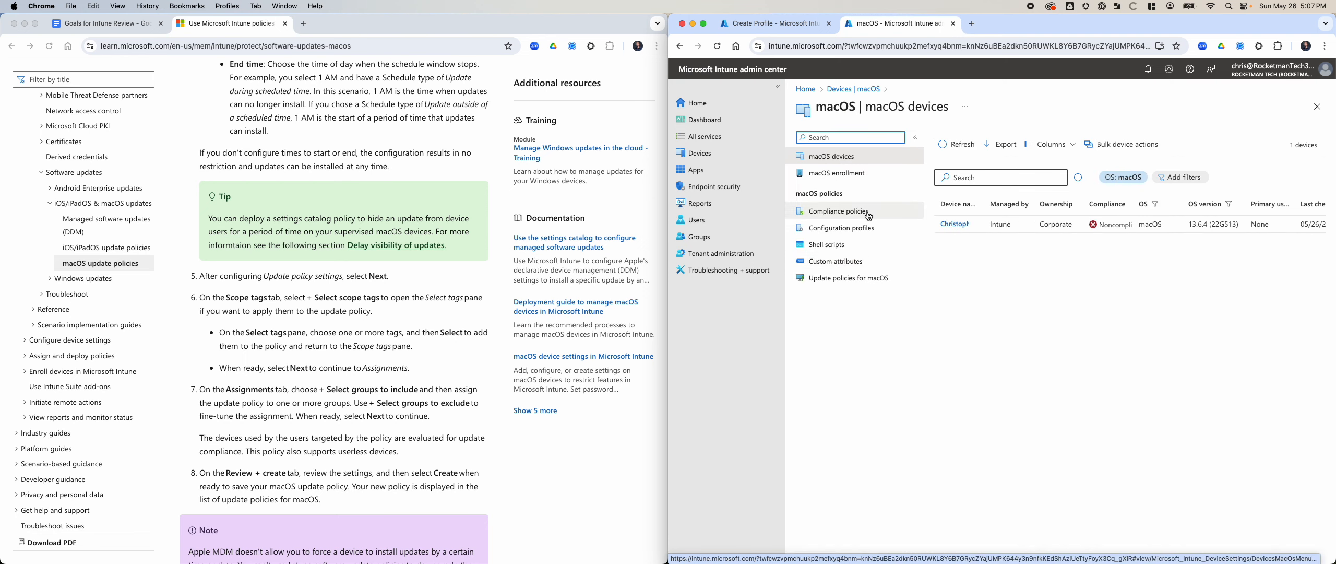
left_click(860, 233)
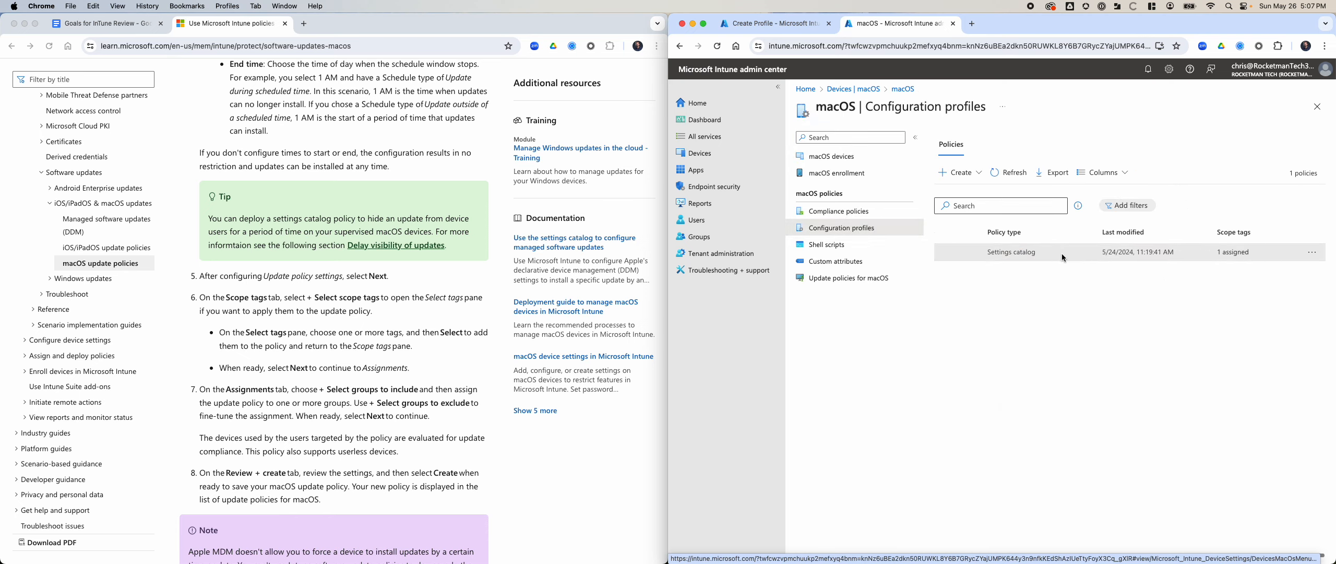
Step: Open the Test Configuration profile's device check-in report, showing the MacBook Pro in Error
left_click(1061, 252)
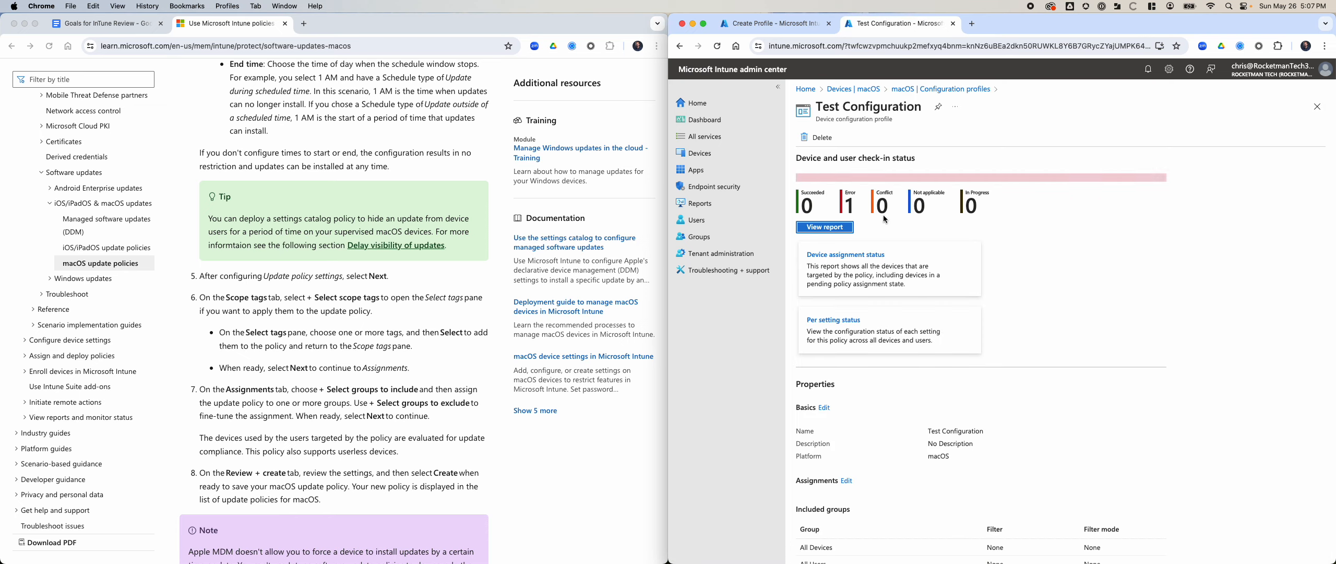
left_click(849, 203)
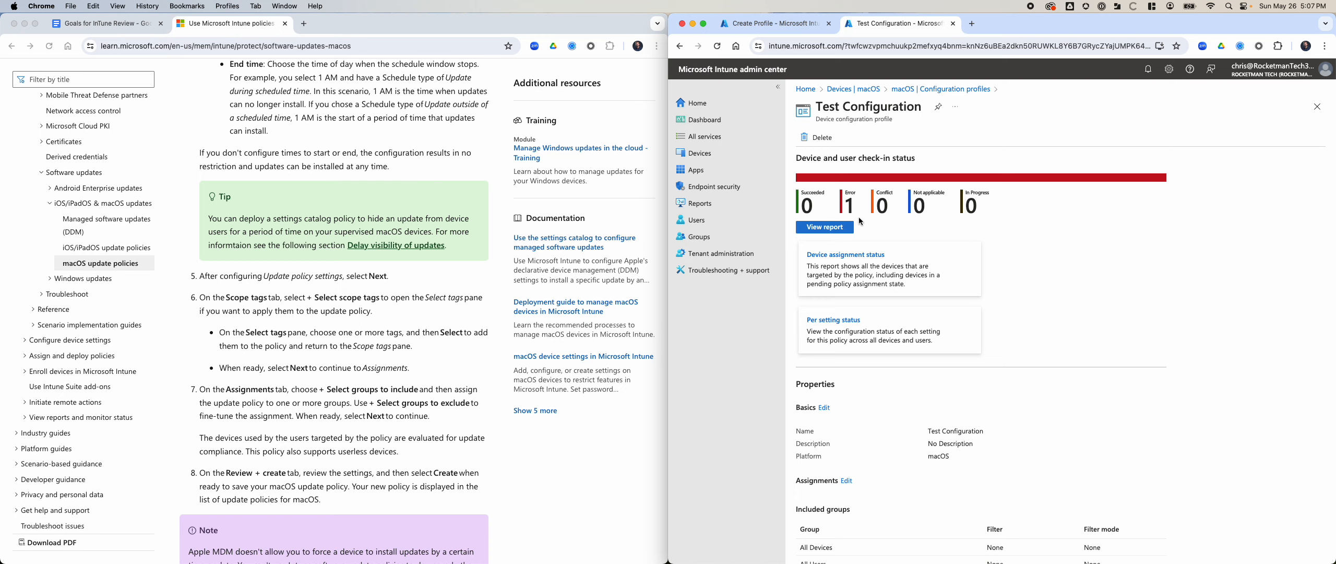
left_click(839, 229)
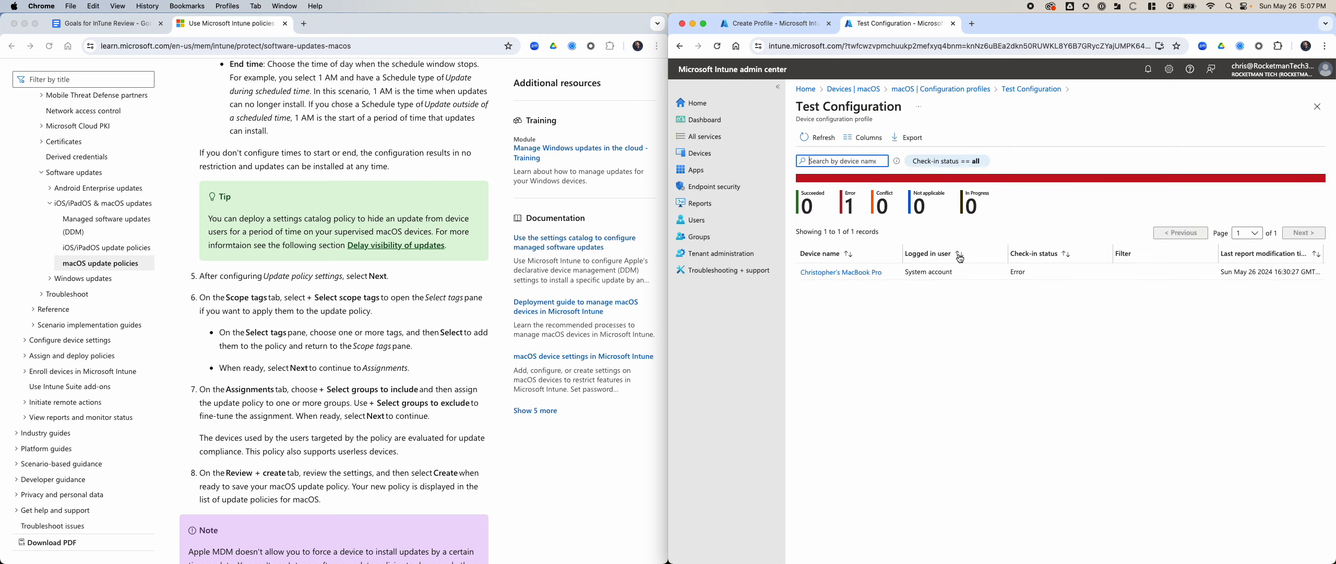
left_click(1024, 269)
Step: Scroll the Learn article to 'Configure more macOS software update settings using the Settings Catalog'
scroll(379, 384, "down", 7)
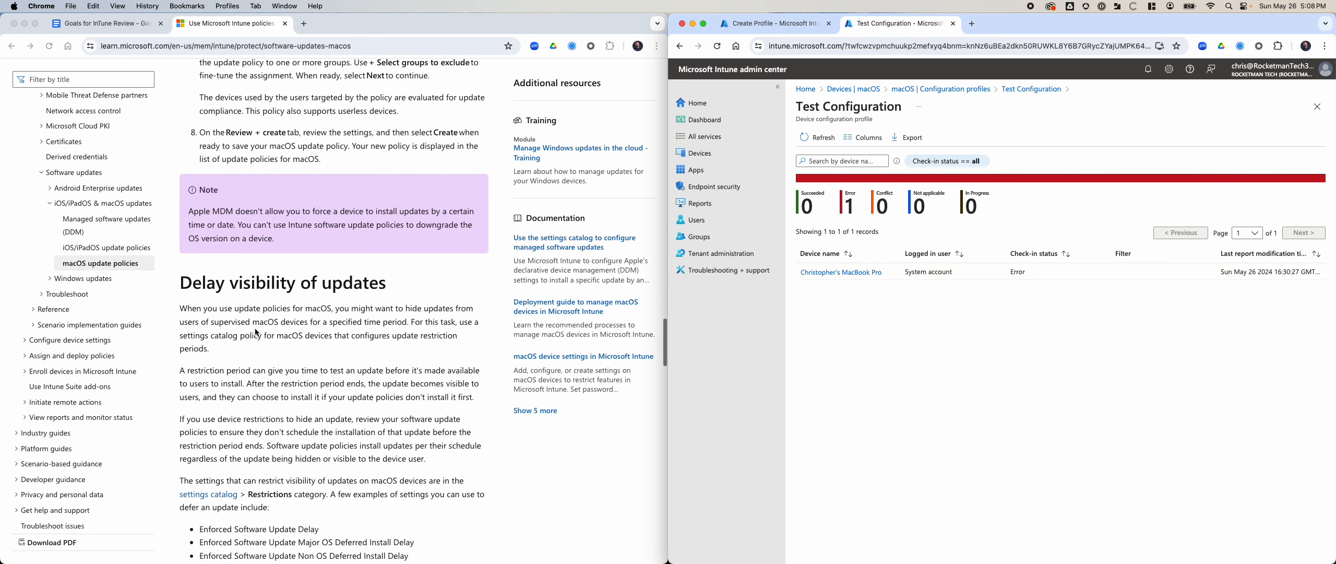
scroll(355, 306, "down", 2)
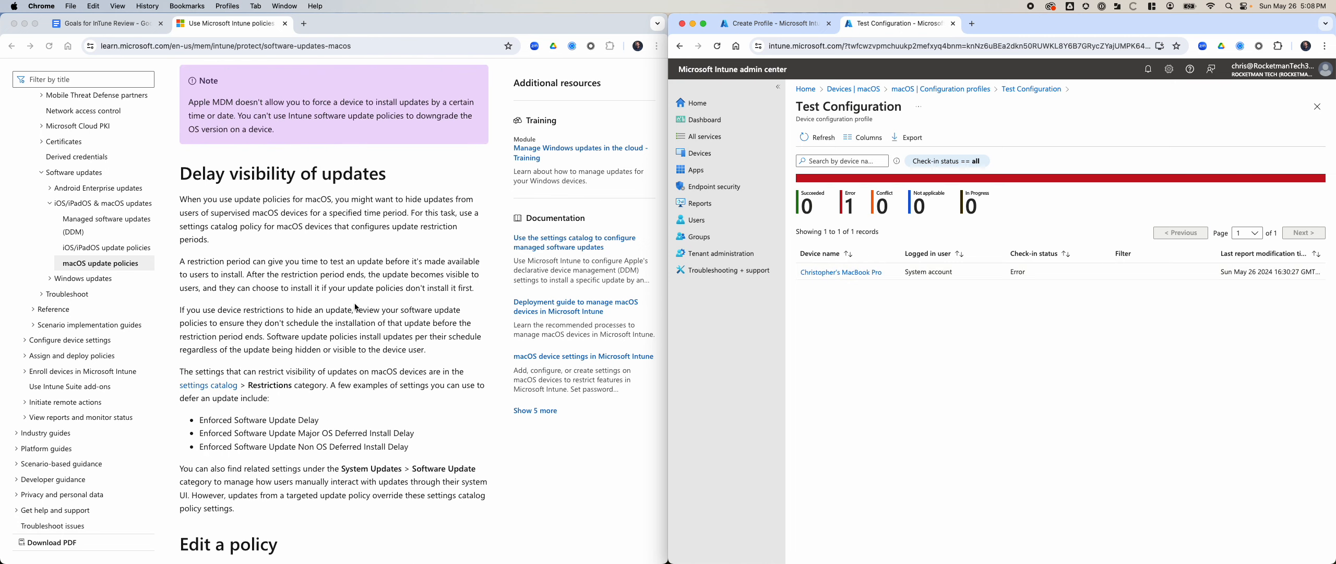
scroll(356, 308, "down", 5)
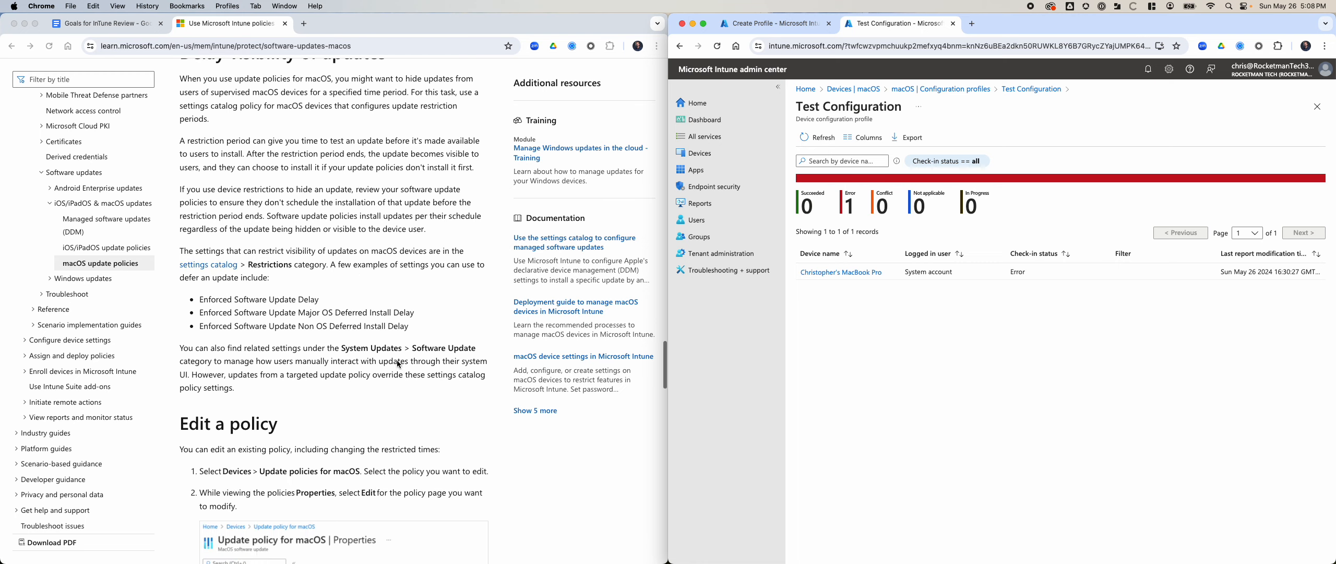
scroll(397, 362, "down", 2)
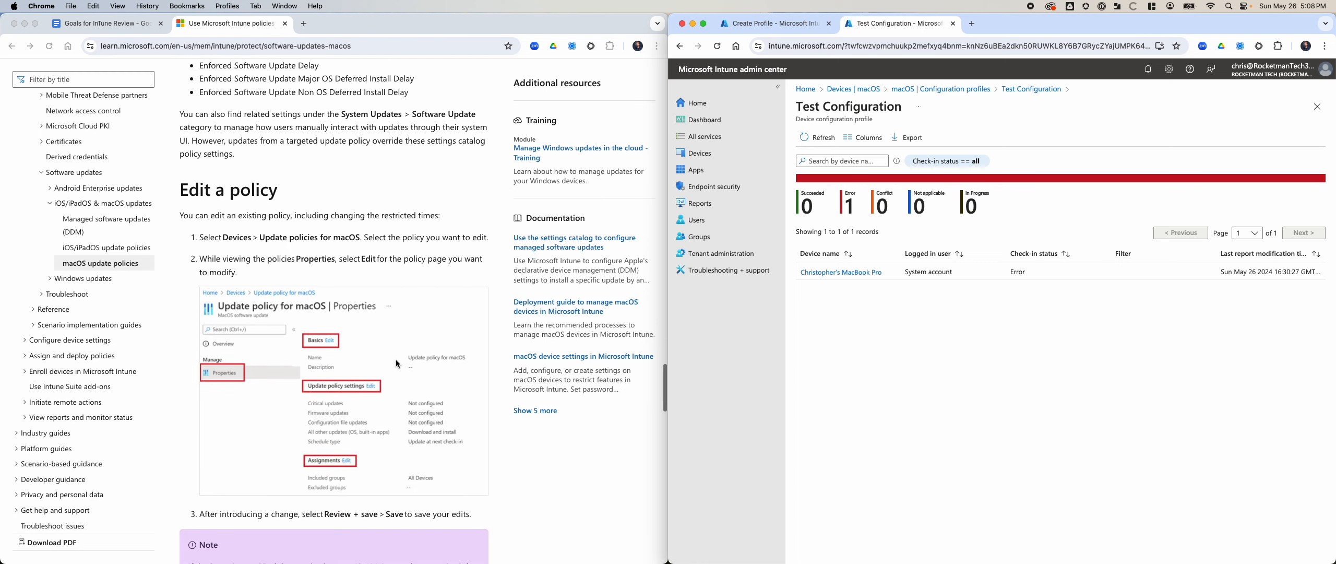
scroll(396, 360, "down", 2)
scroll(402, 362, "down", 3)
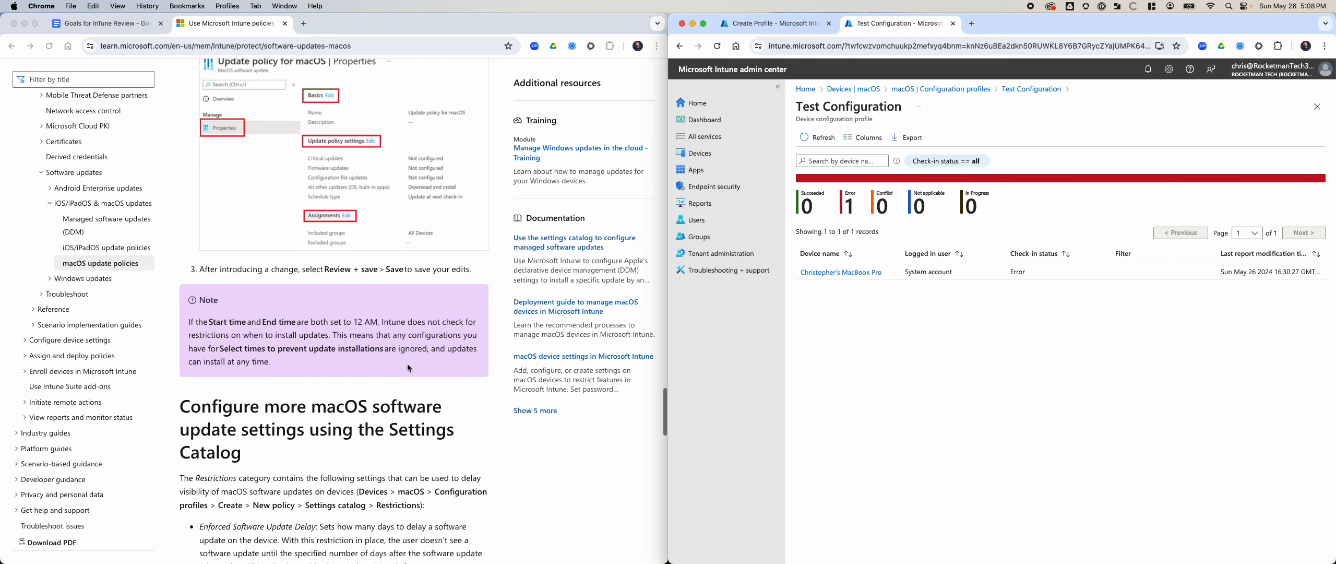
scroll(408, 367, "down", 4)
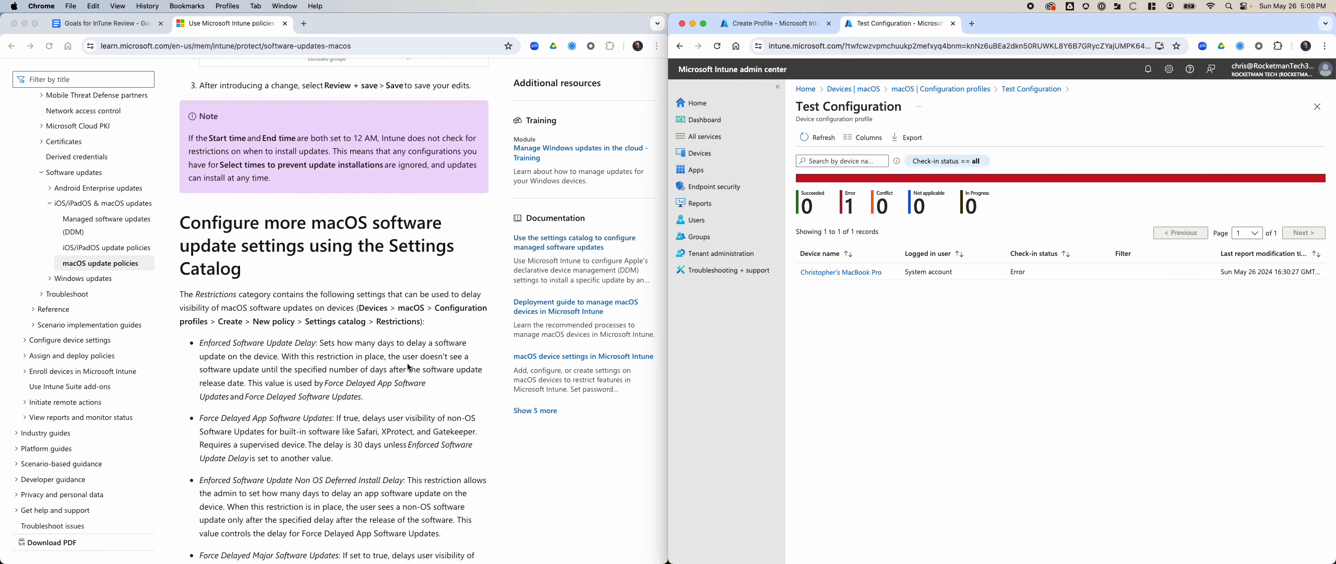
scroll(409, 367, "down", 5)
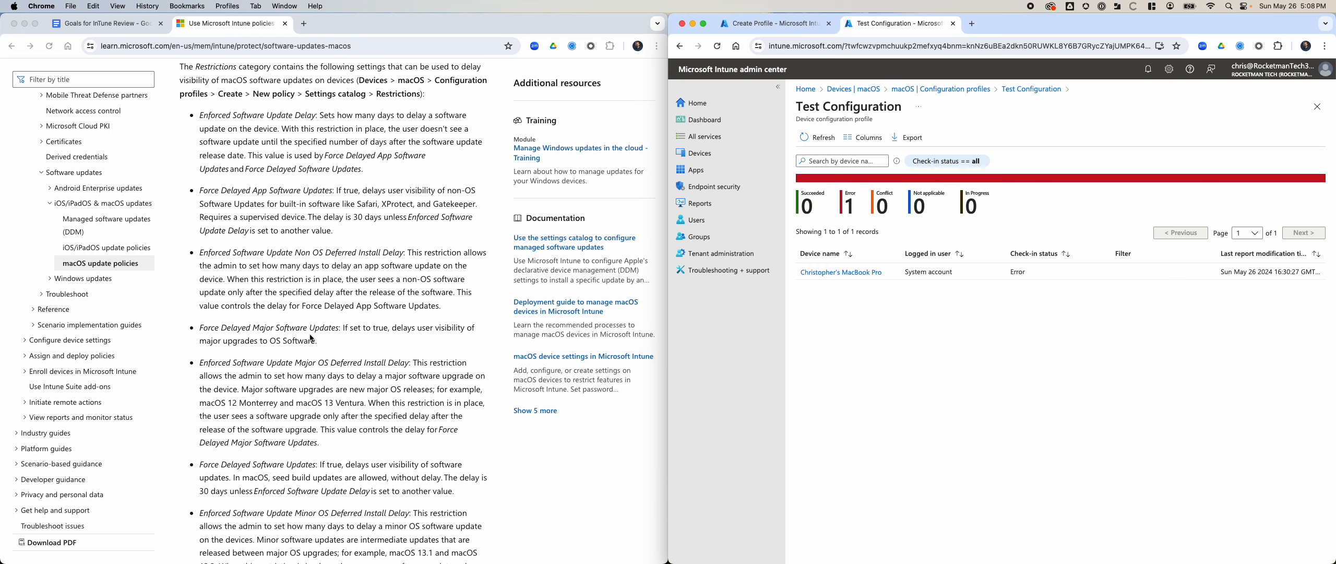
scroll(350, 340, "up", 4)
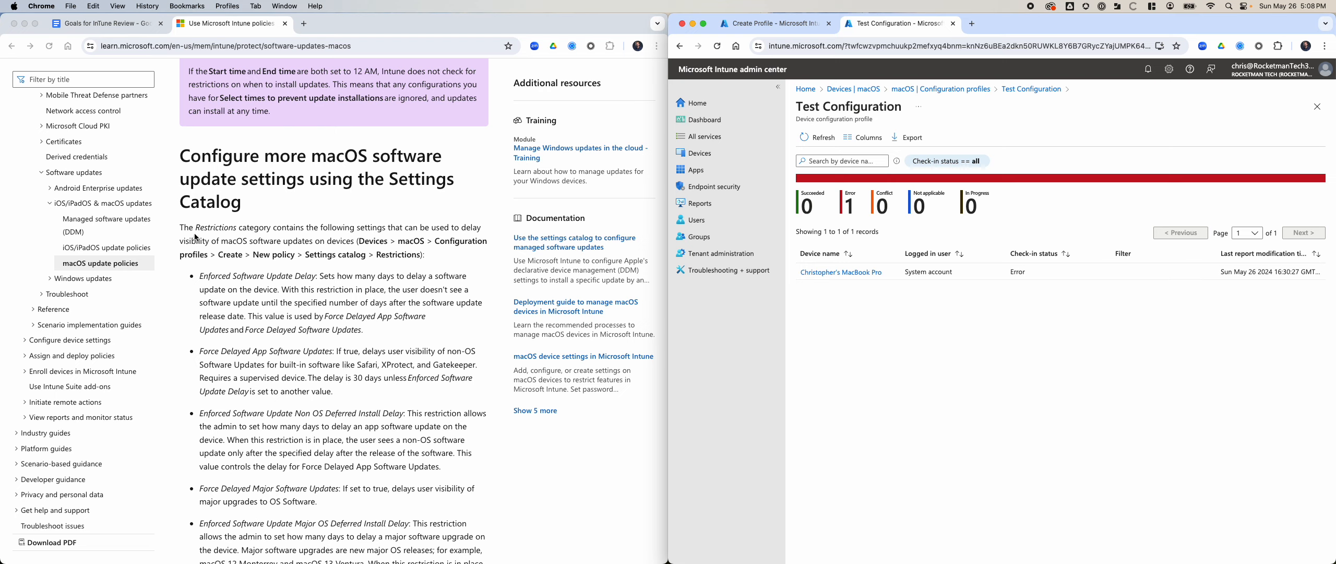
scroll(326, 256, "down", 2)
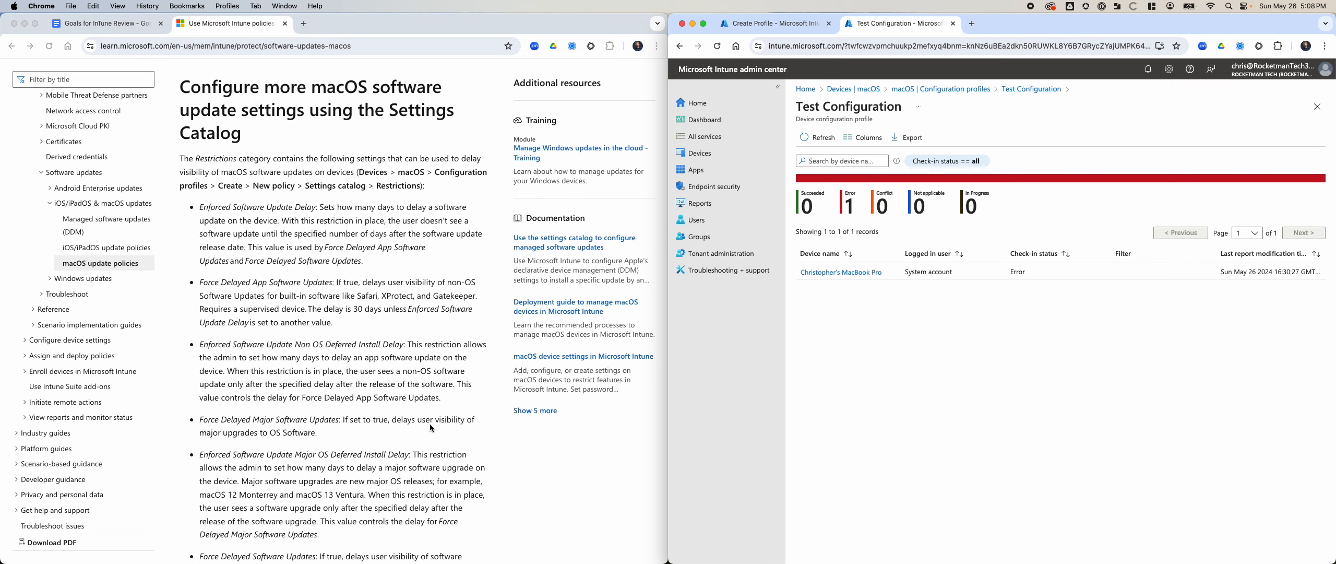
scroll(431, 424, "down", 3)
scroll(428, 386, "down", 3)
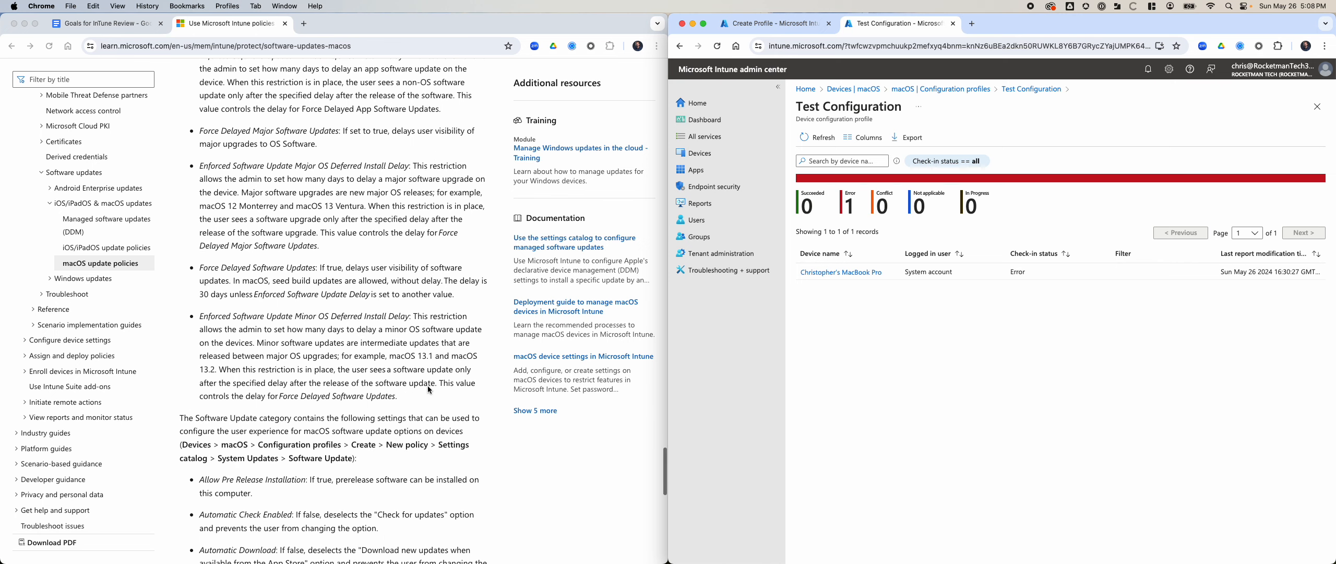
scroll(427, 390, "down", 3)
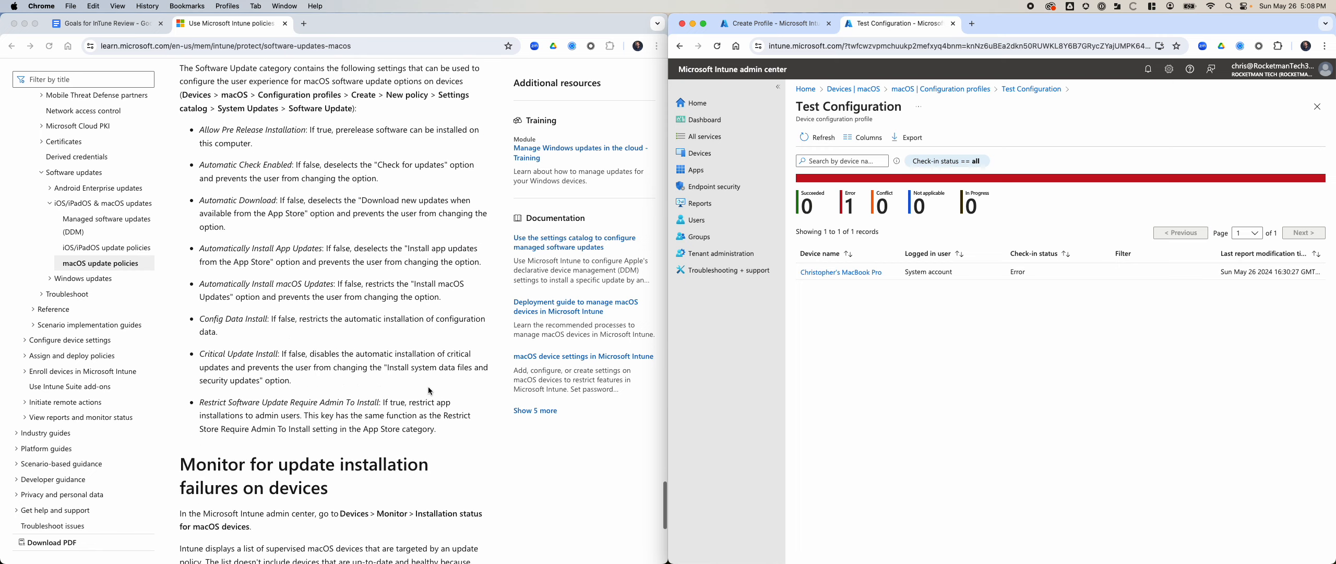
scroll(427, 386, "up", 8)
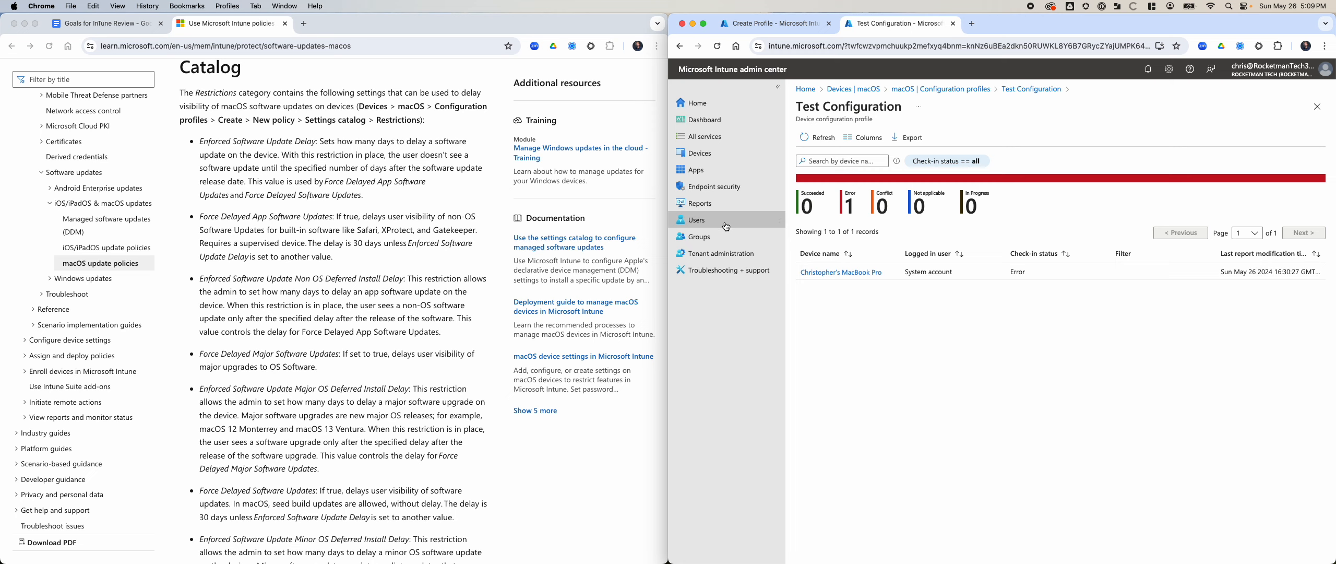
Step: Discard the unsaved macOS update profile edits and go to the macOS devices page
left_click(766, 17)
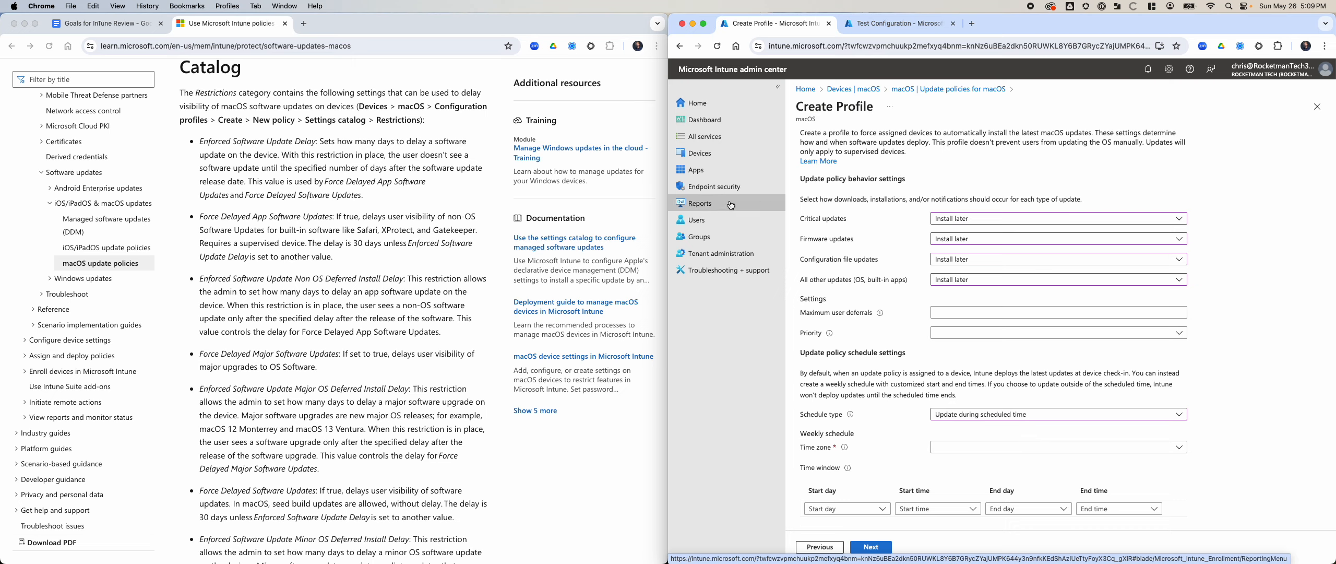
left_click(710, 157)
left_click(1042, 113)
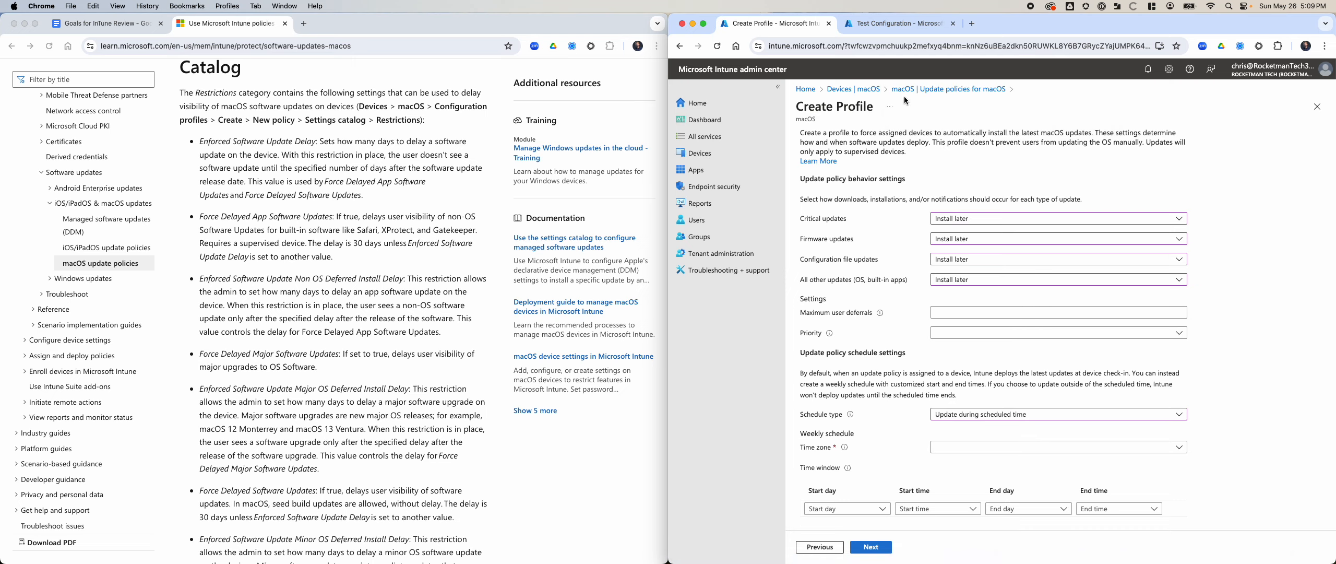
left_click(861, 93)
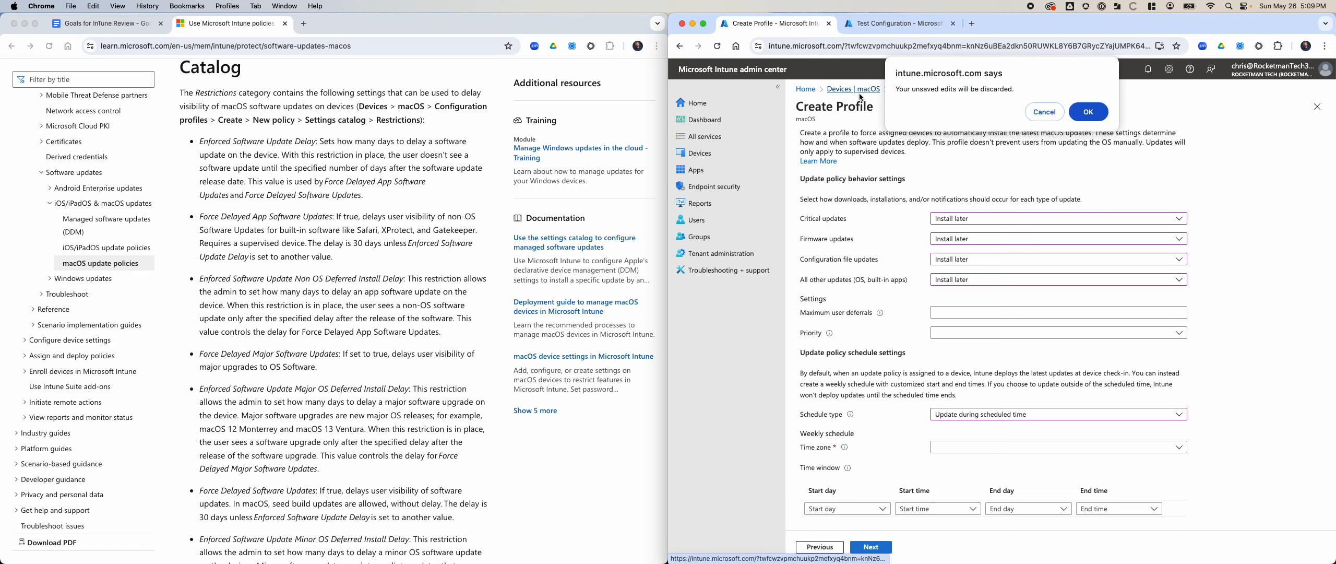
left_click(1078, 112)
left_click(816, 176)
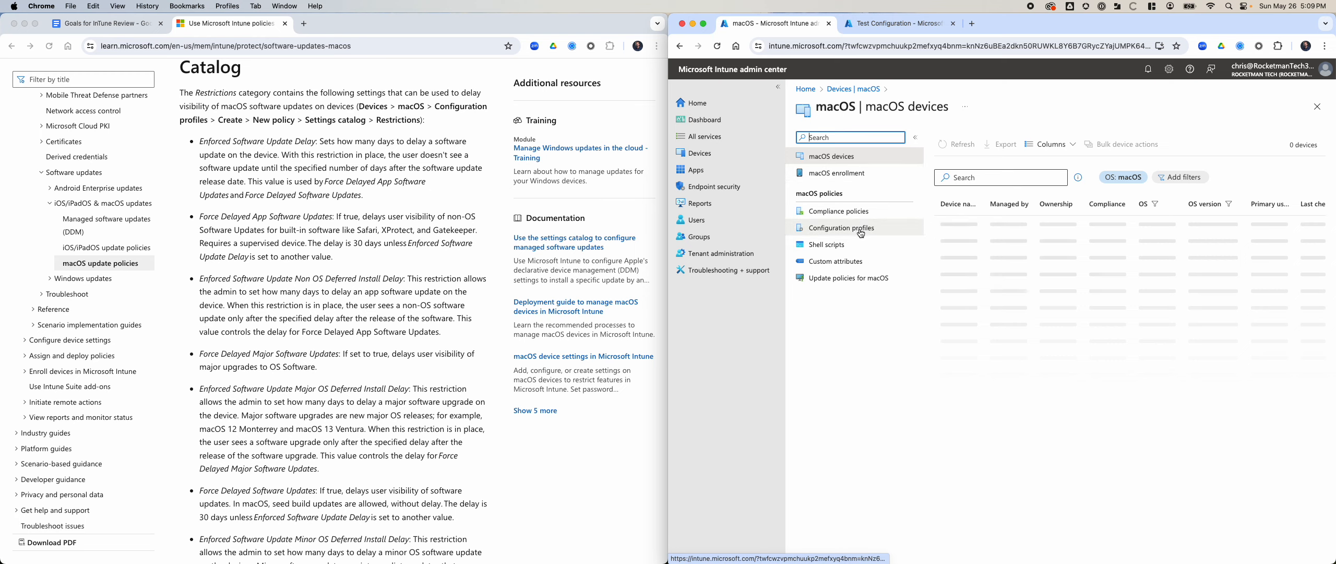
Step: Create a new macOS Settings catalog policy named 'macOS Update' and move past Basics
left_click(856, 228)
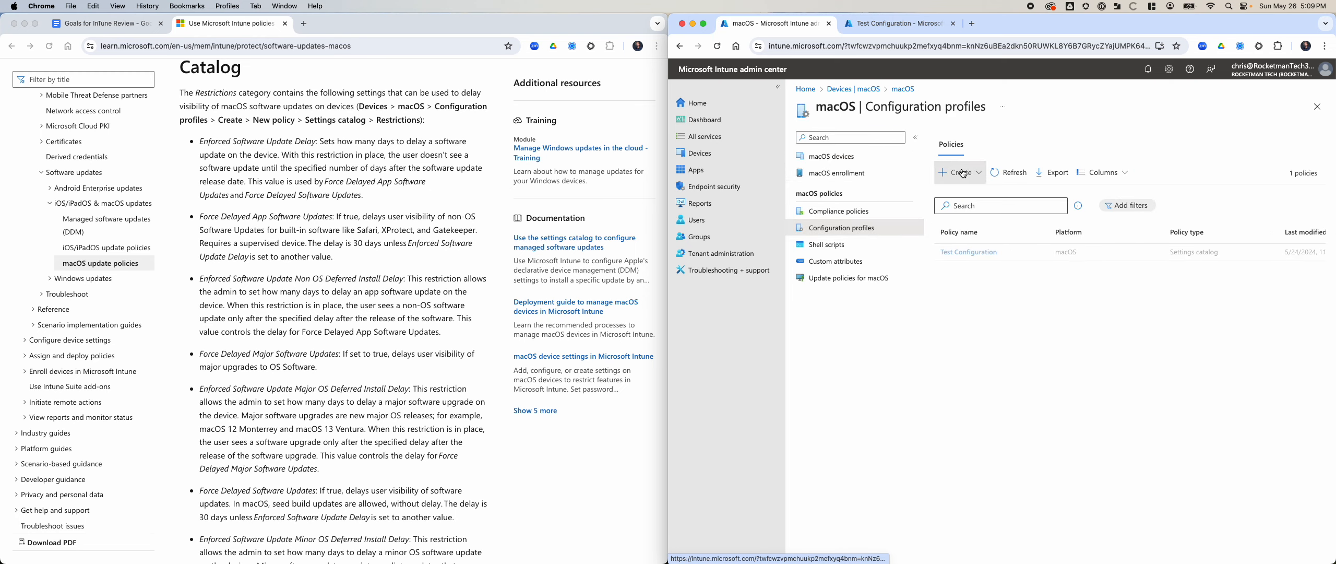
left_click(959, 172)
left_click(974, 199)
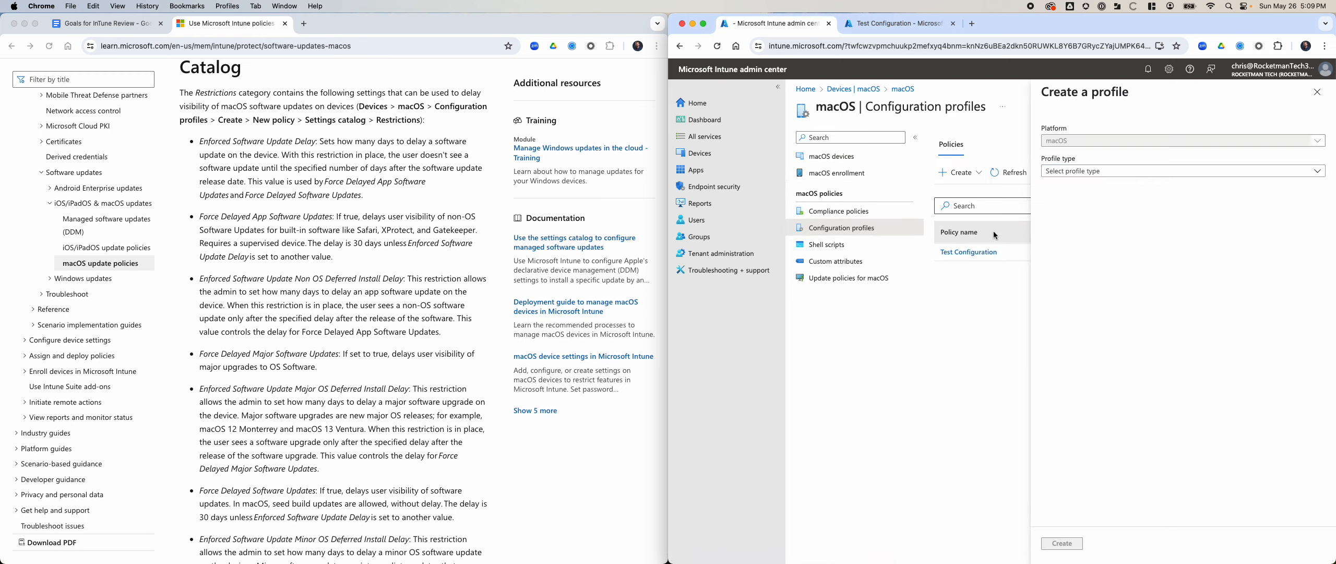
left_click(1088, 170)
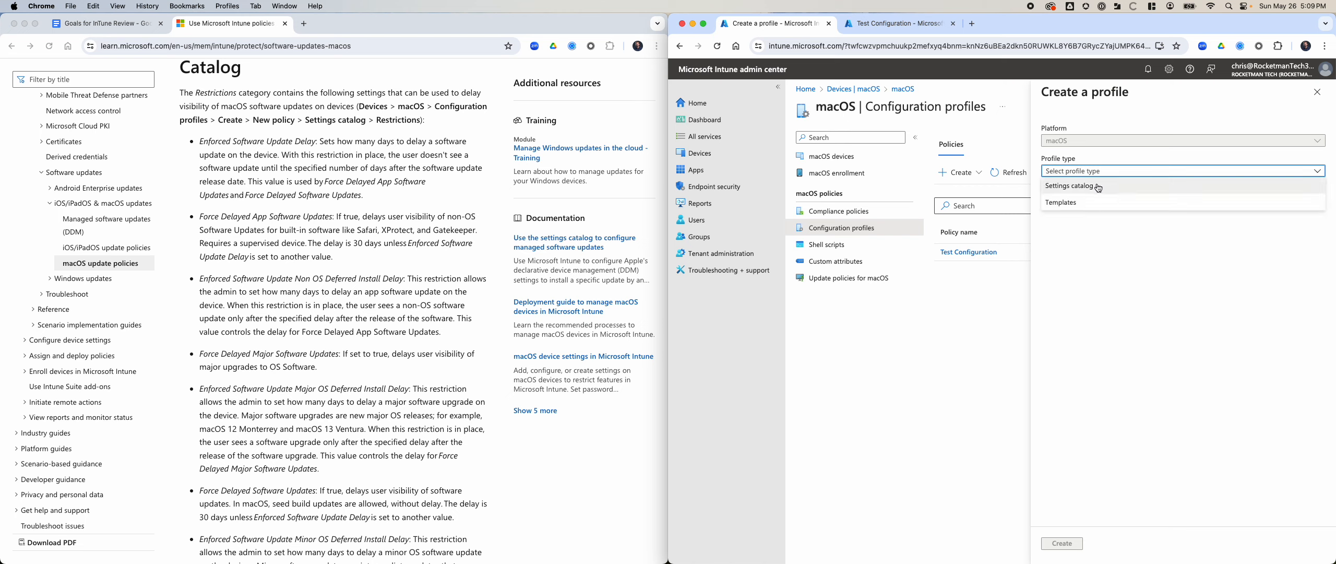
left_click(1099, 189)
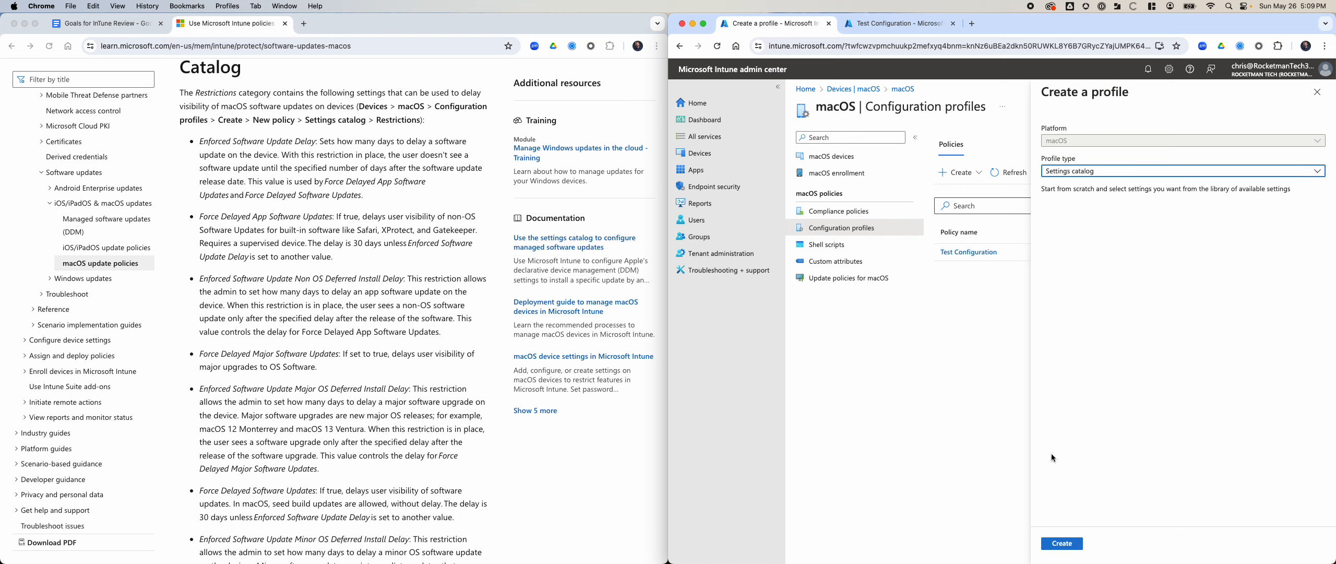
left_click(1063, 544)
left_click(968, 169)
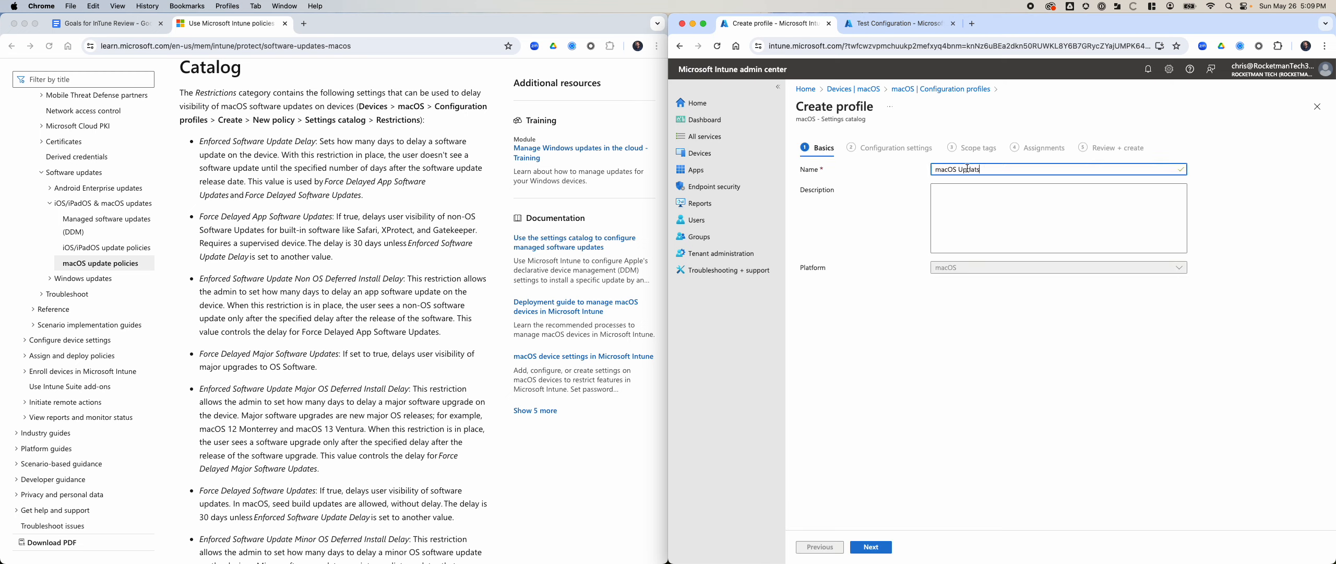
left_click(871, 546)
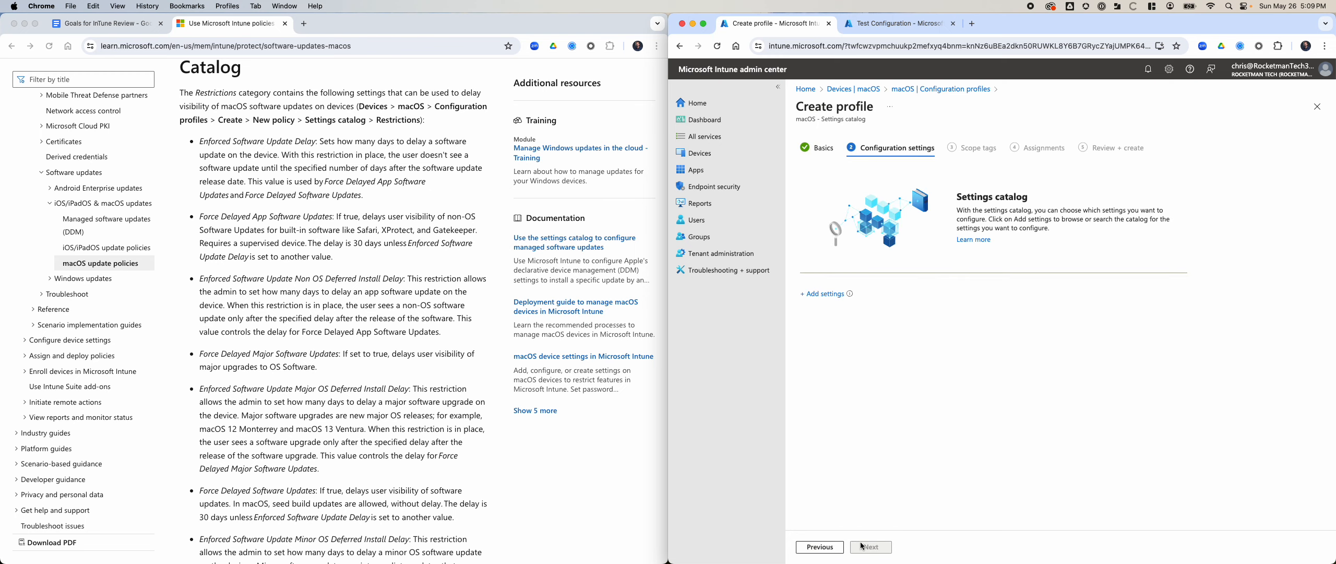
Step: Search the settings picker for 'restrictions' and open the Restrictions category's 74 settings
left_click(822, 293)
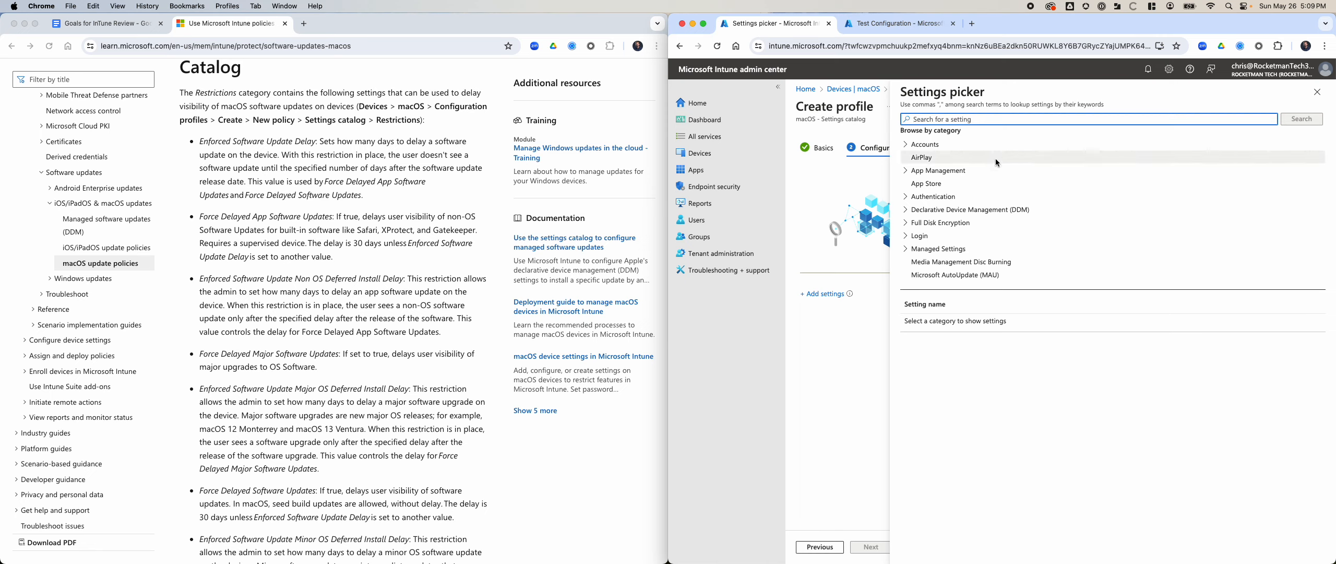
type("restrictions")
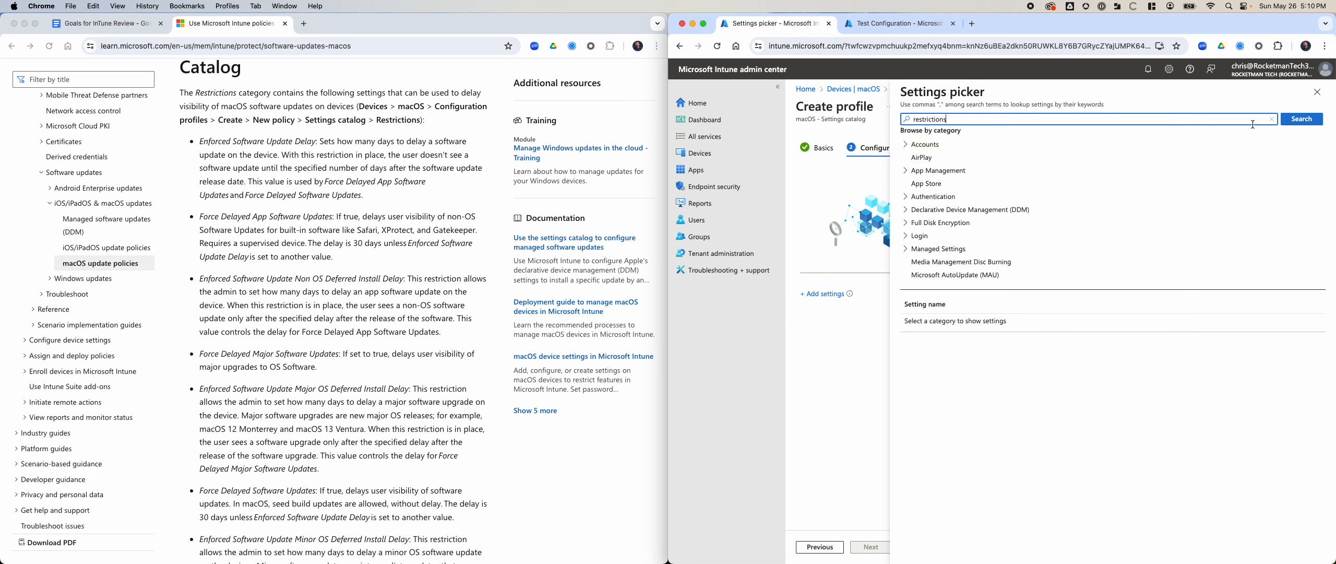
key("Tab")
key("Return")
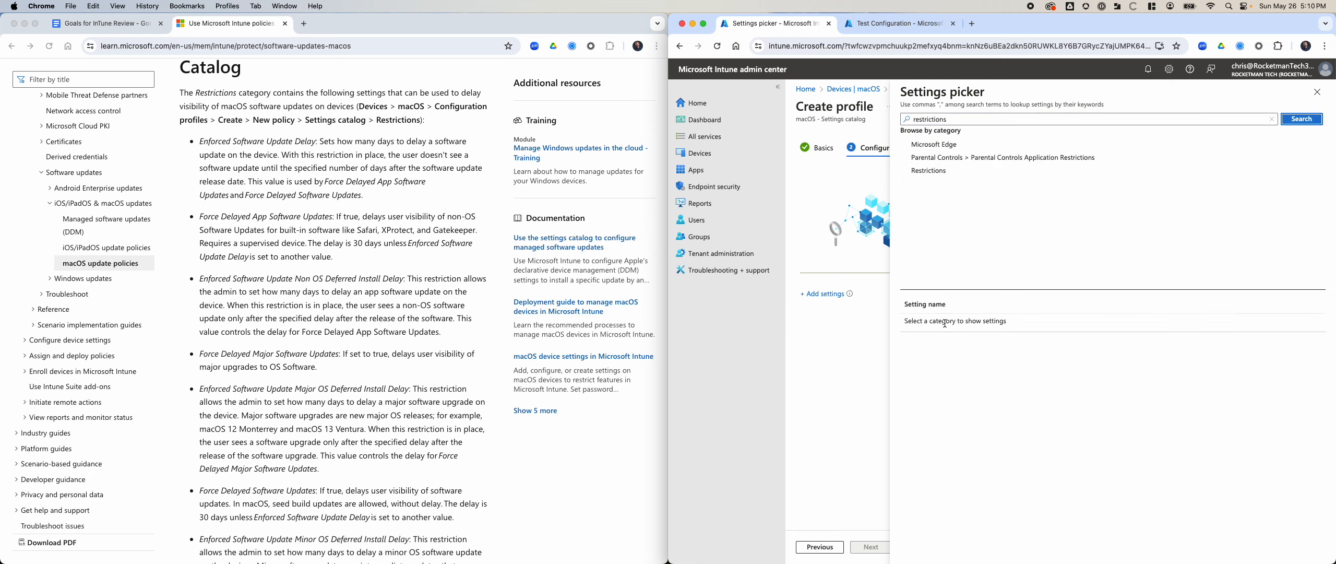
left_click(952, 169)
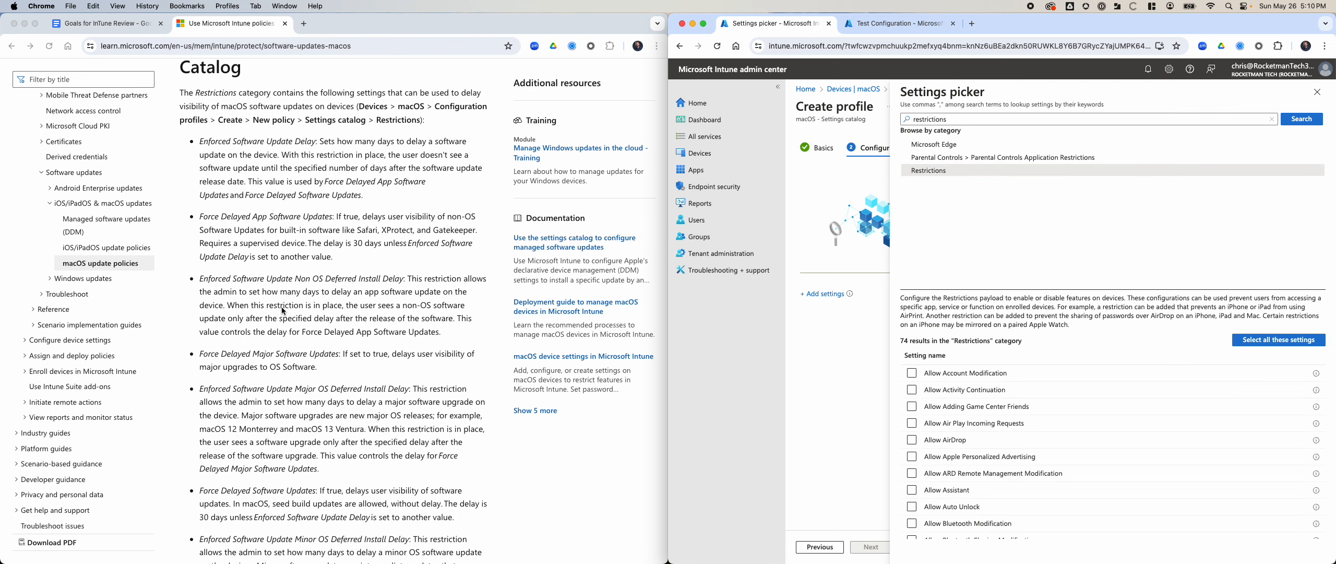
Step: Copy 'Enforced Software Update Delay' from the docs and tick it in the Restrictions list
left_click(315, 141)
left_click_drag(316, 141, 200, 141)
key("cmd+c")
left_click(1060, 298)
key("cmd+f")
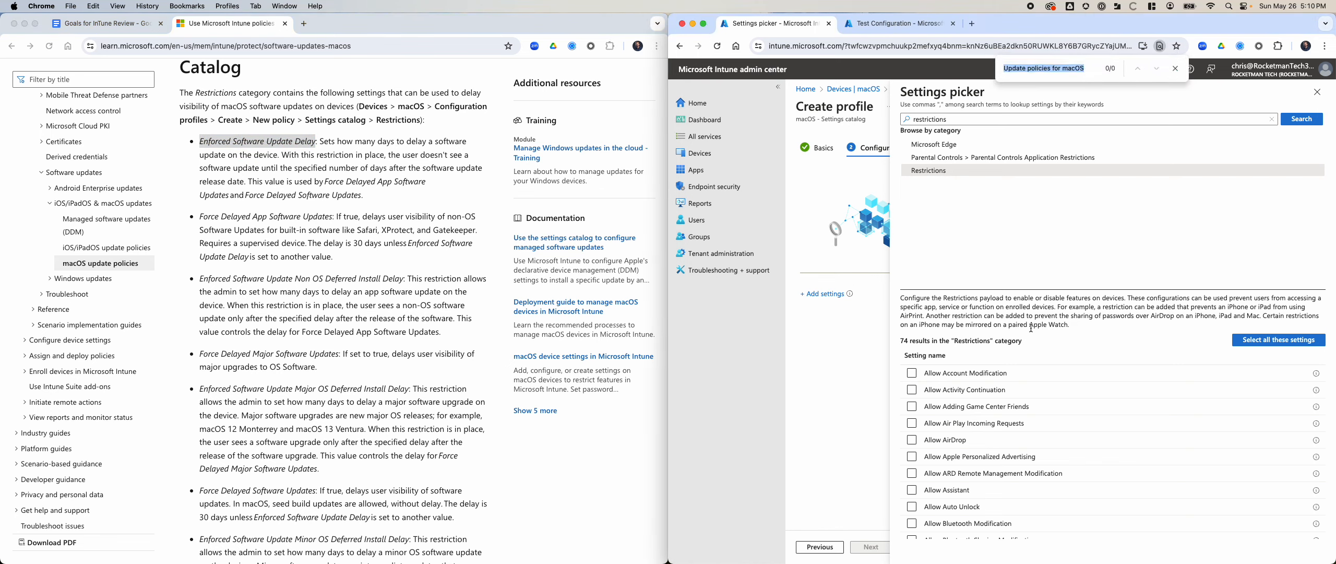
key("cmd+v")
left_click(912, 453)
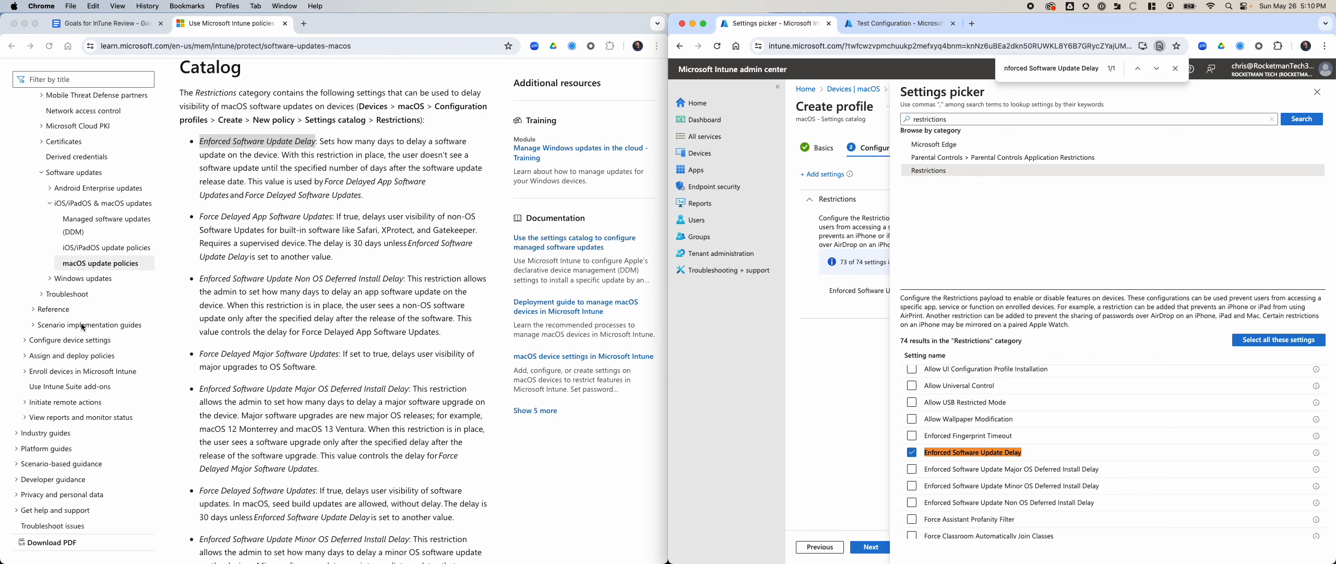
Step: Find 'Force Delayed App Software Updates' from the docs and tick it in the picker
left_click(252, 240)
left_click_drag(332, 217, 95, 217)
triple_click(235, 215)
left_click(333, 214)
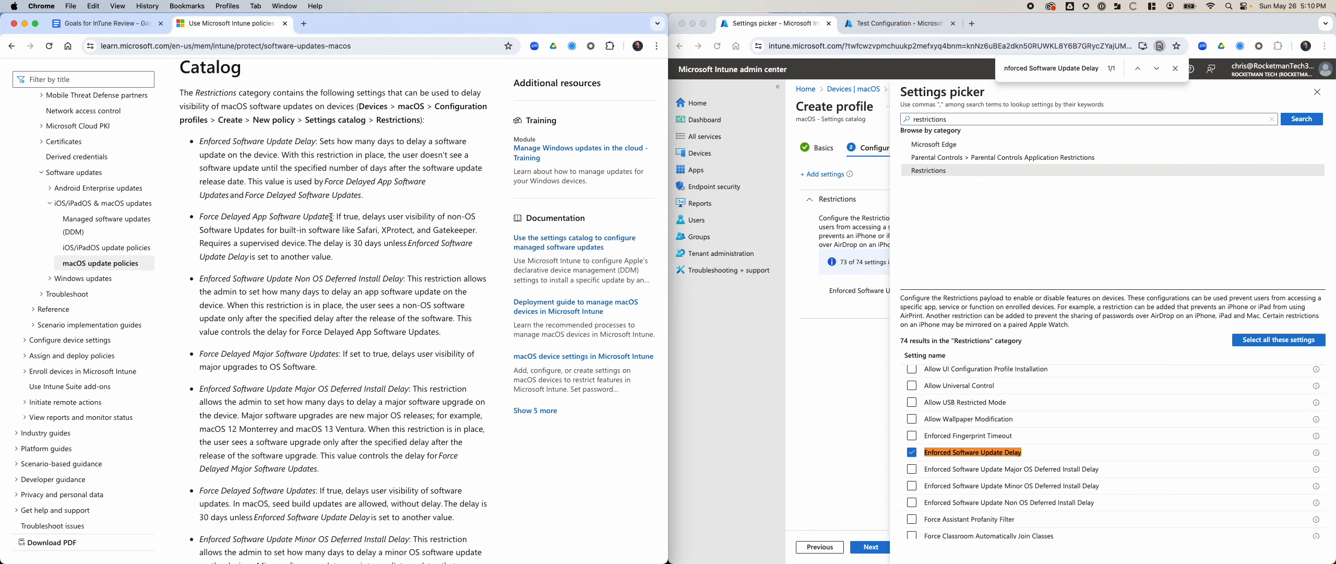
left_click_drag(332, 216, 189, 223)
key("super+c")
left_click(1094, 348)
key("super+f")
key("super+v")
left_click(913, 453)
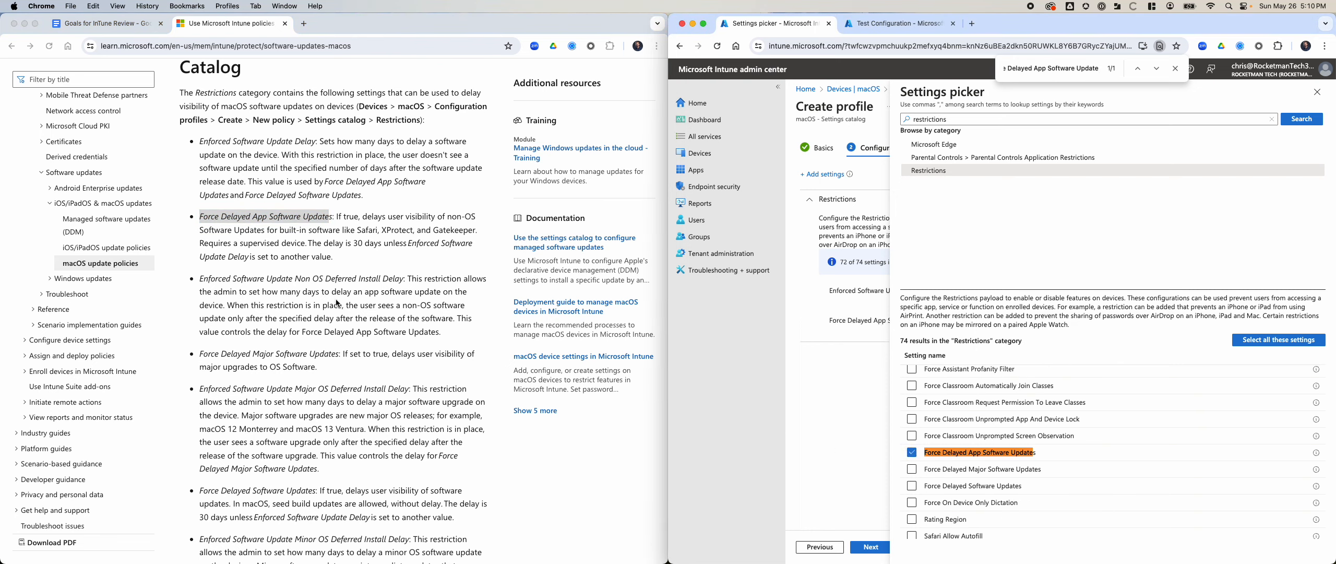
Step: Tick the Non OS, Minor OS and Major OS Deferred Install Delay settings
left_click(351, 279)
left_click_drag(404, 278, 189, 281)
left_click(1063, 357)
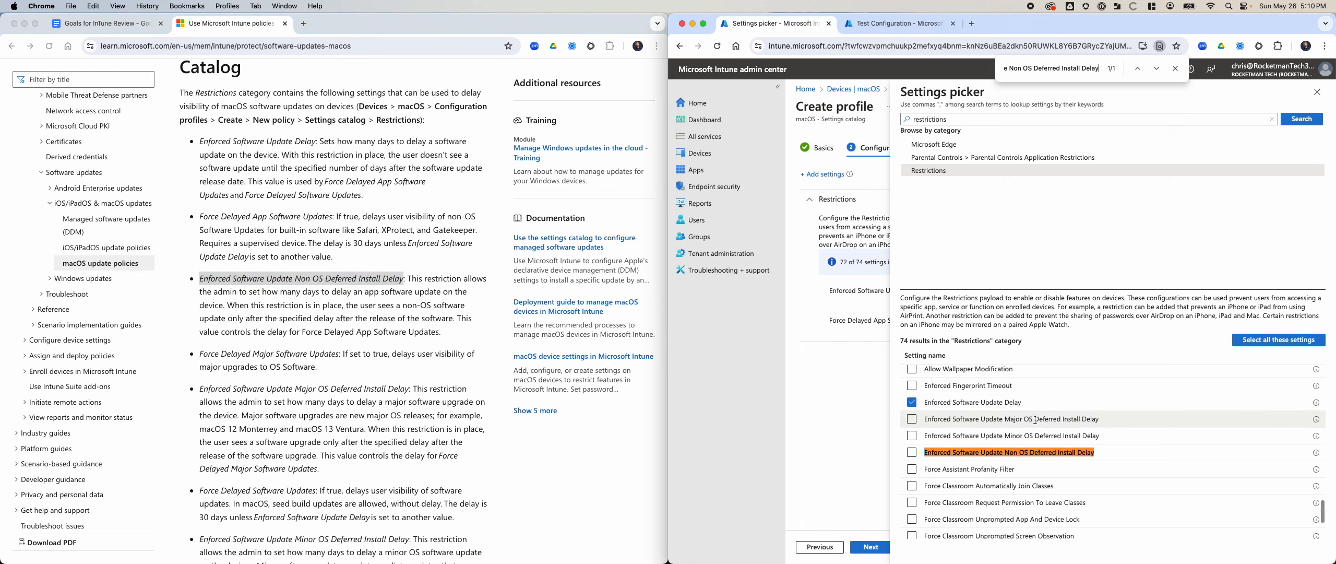
left_click(911, 452)
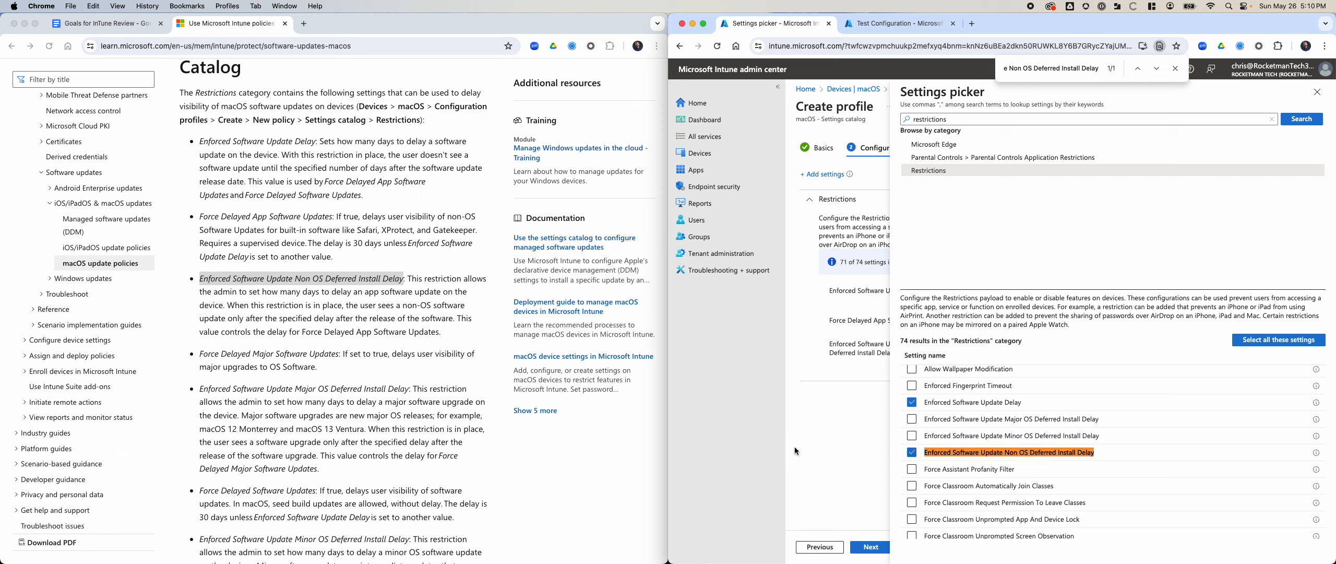
left_click(912, 436)
left_click(912, 419)
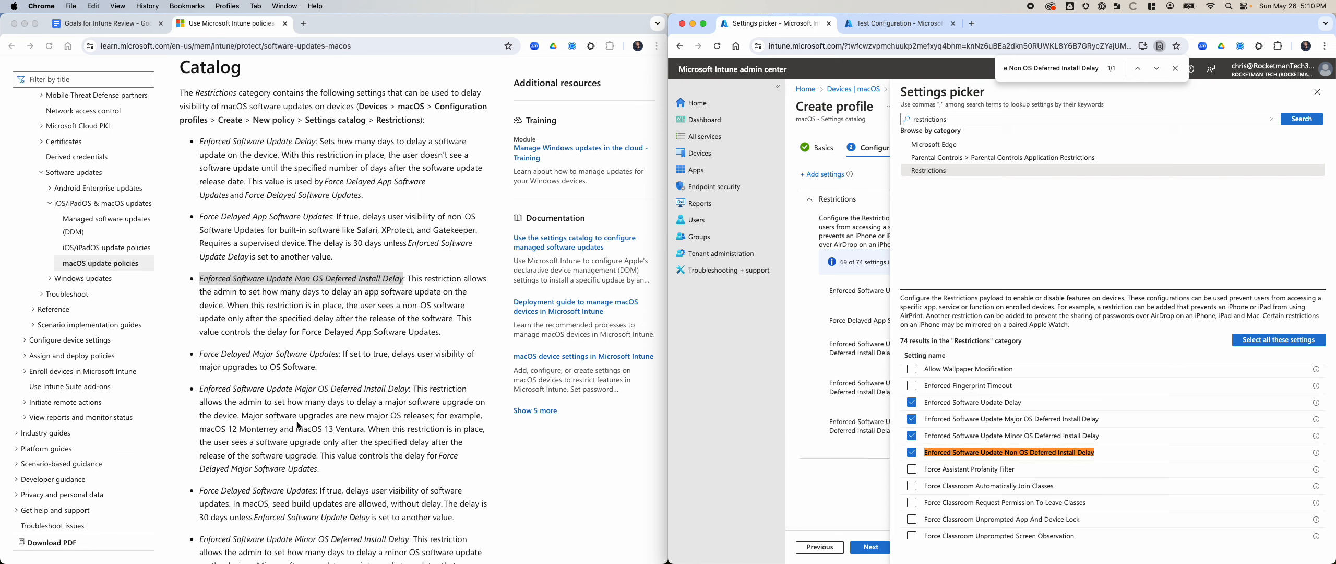
scroll(308, 420, "down", 3)
Step: Find 'Force Delayed Major Software Updates' from the docs and tick it in the picker
left_click(347, 304)
left_click_drag(339, 282, 199, 282)
key("super+c")
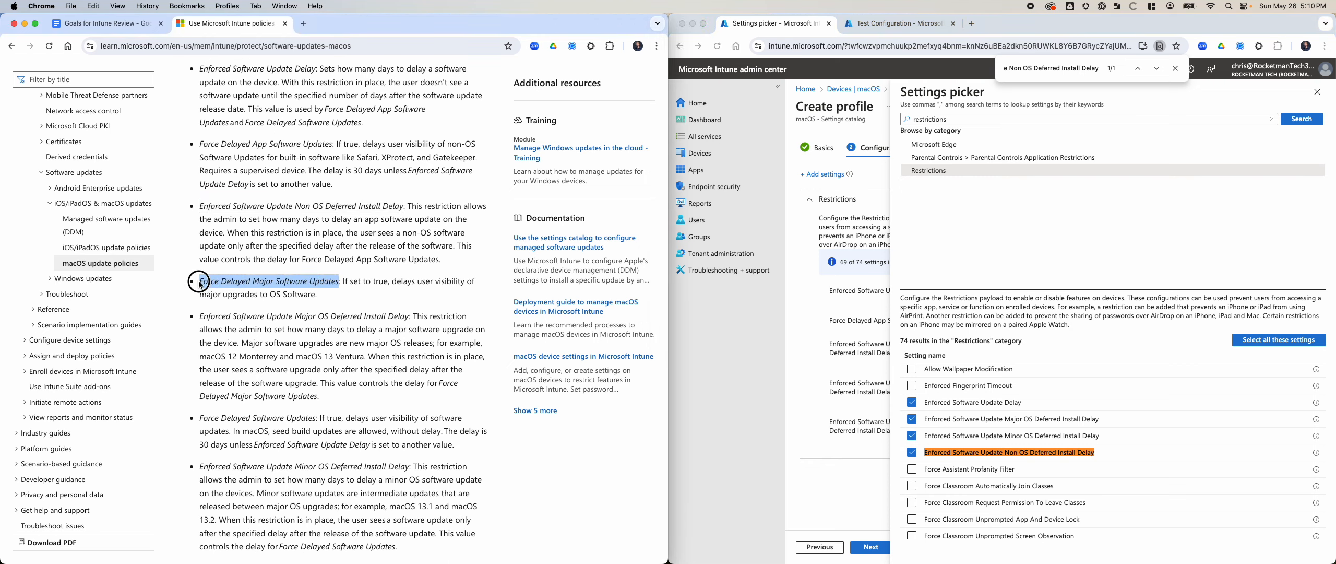
left_click(1042, 374)
key("super+f")
key("super+v")
left_click(912, 463)
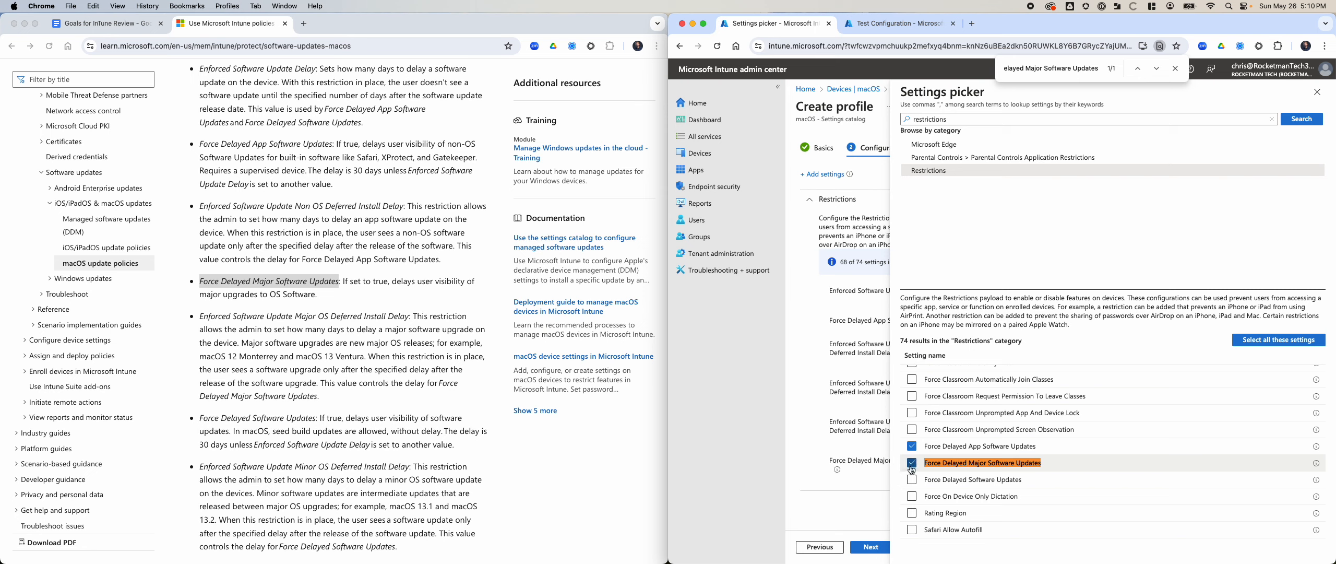
Step: Copy 'Major OS Deferred Install Delay' from the docs and locate it in the picker list
left_click(341, 328)
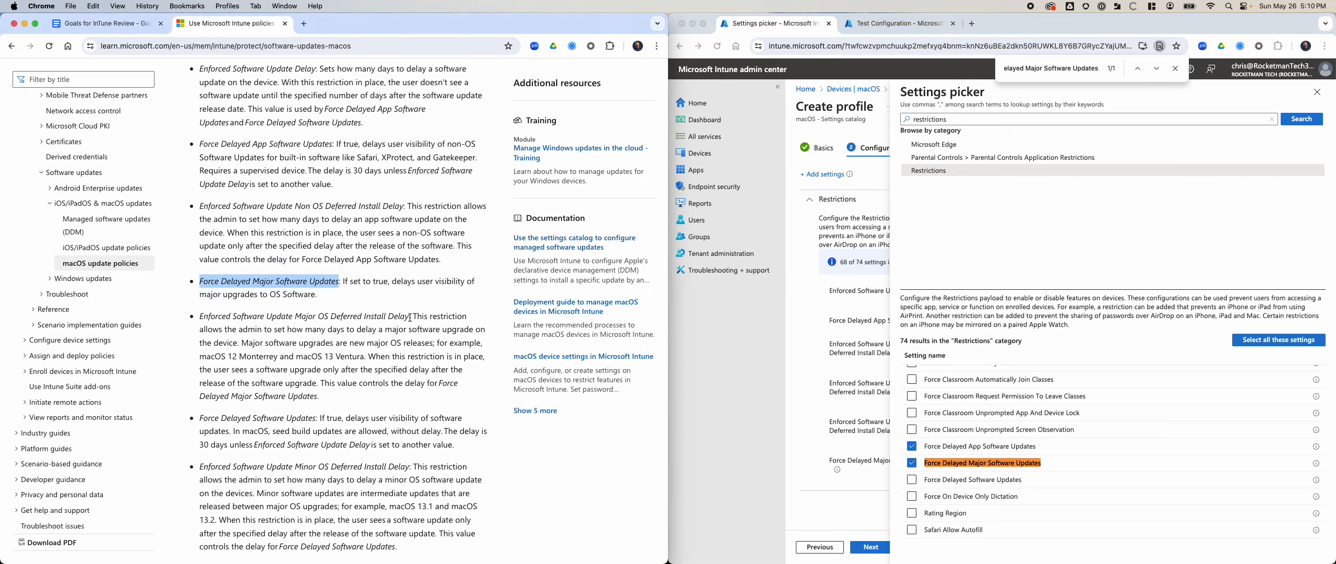
left_click_drag(410, 317, 180, 316)
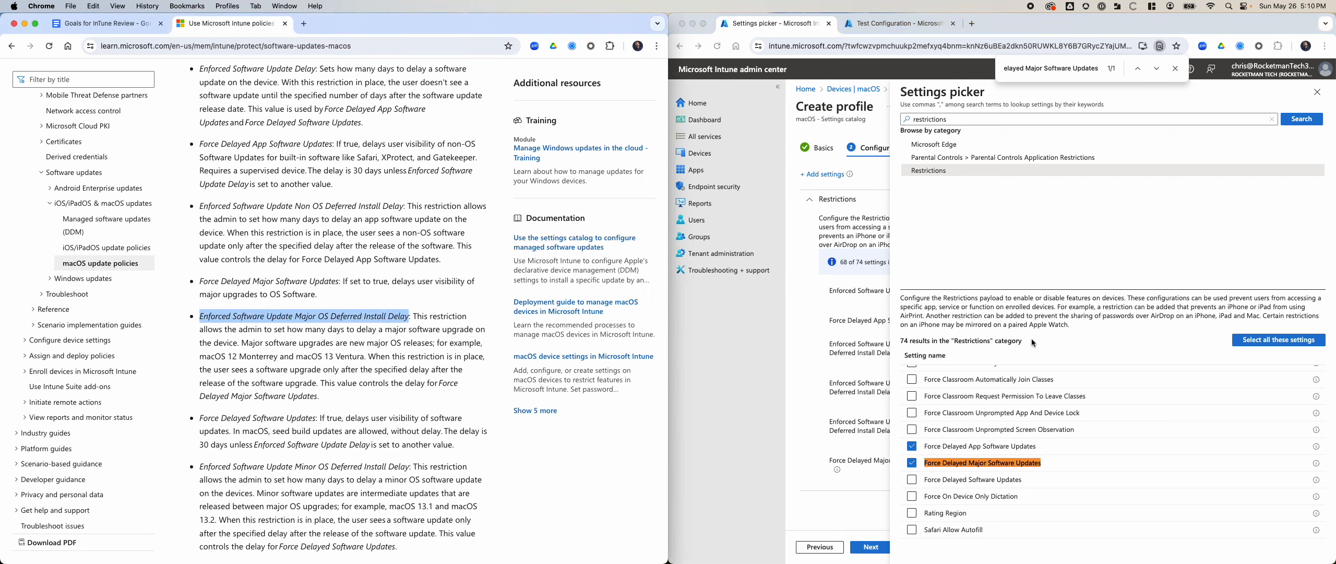
key("super+c")
left_click(1073, 337)
key("super+f")
key("super+v")
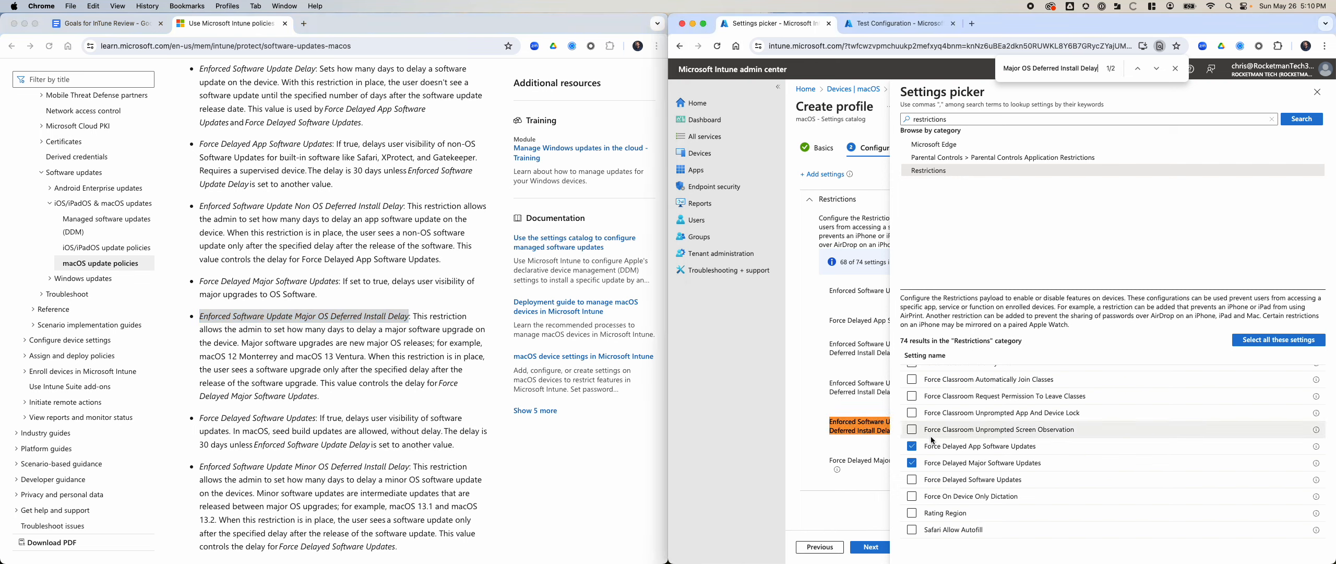
scroll(939, 441, "up", 5)
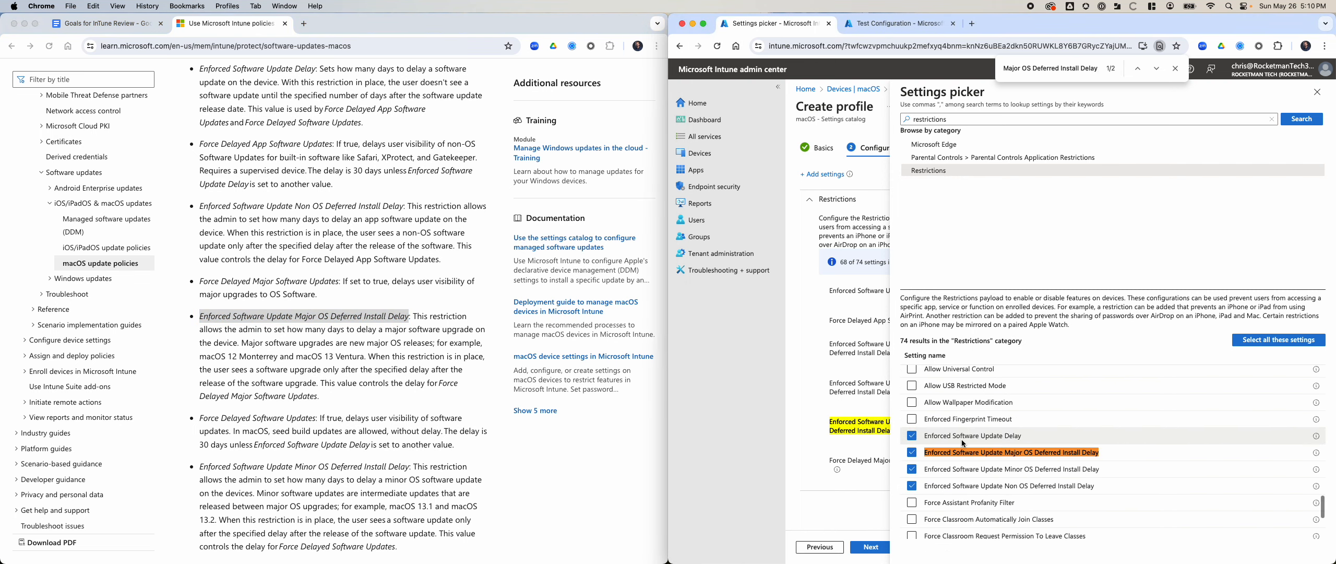
scroll(344, 391, "down", 5)
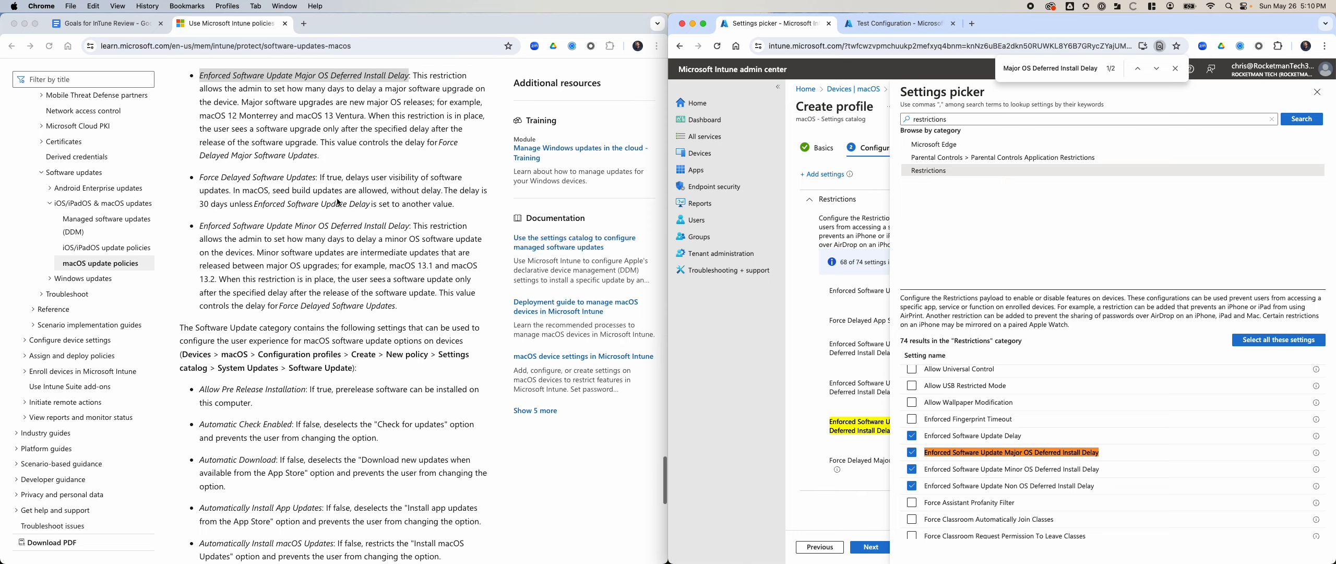
Step: Copy 'Force Delayed Software Updates' from the docs and tick it in the picker
left_click(316, 177)
left_click_drag(317, 177, 199, 178)
key("super+c")
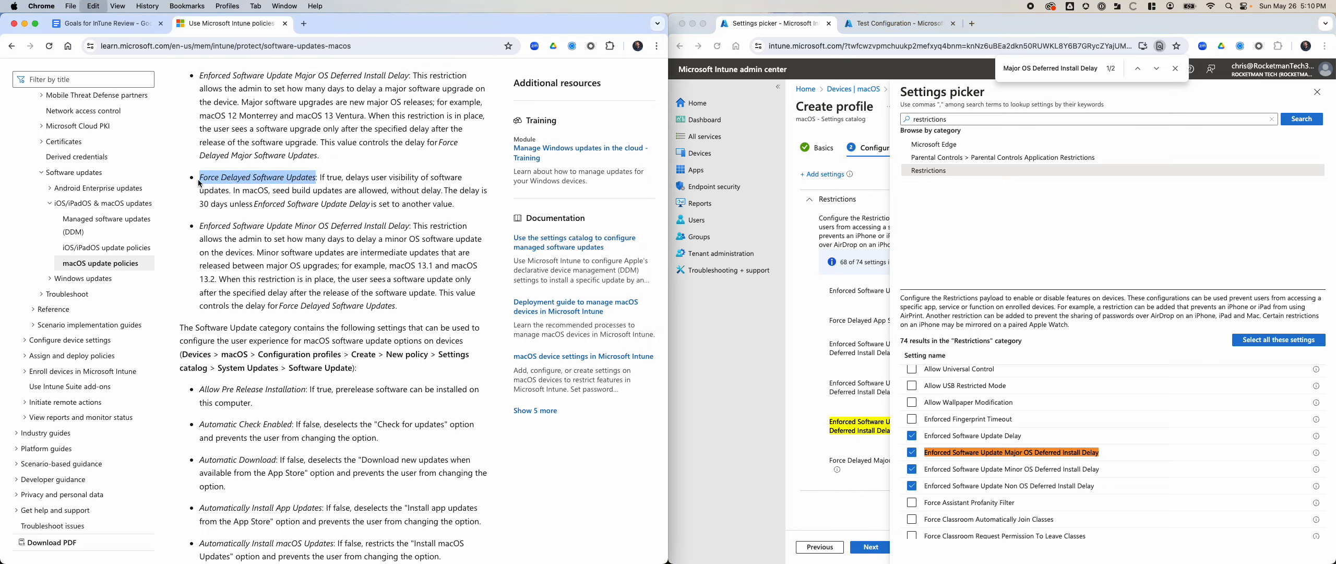
left_click(1081, 252)
left_click(908, 480)
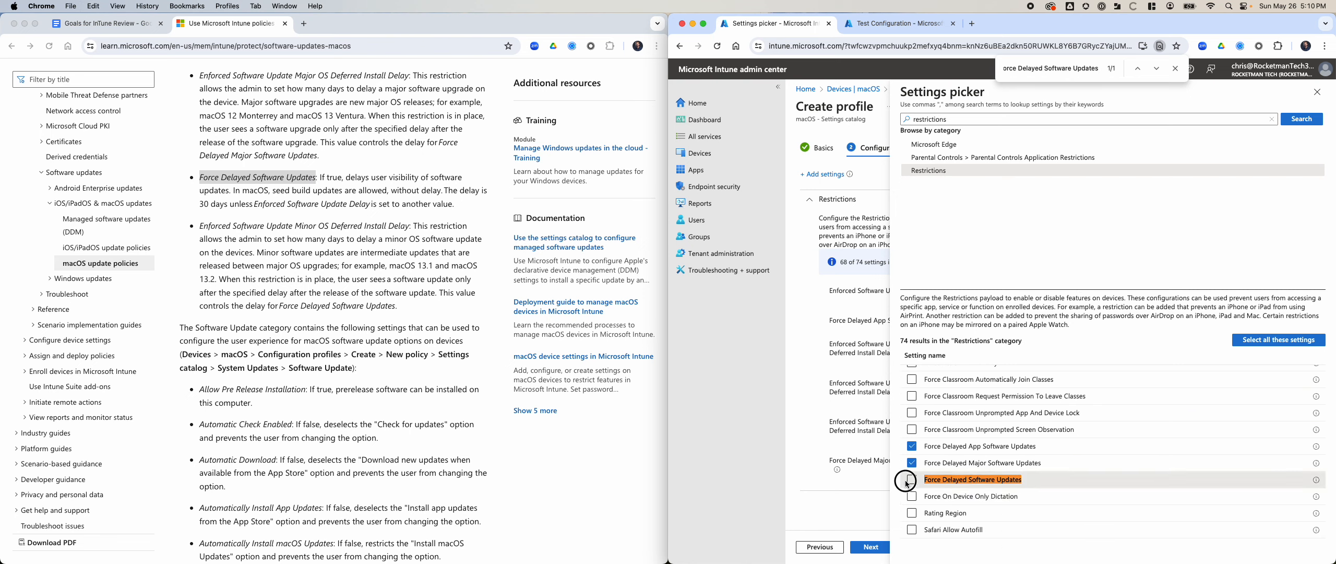
Step: Copy 'Minor OS Deferred Install Delay' and search the picker for it, stepping through matches
left_click(329, 335)
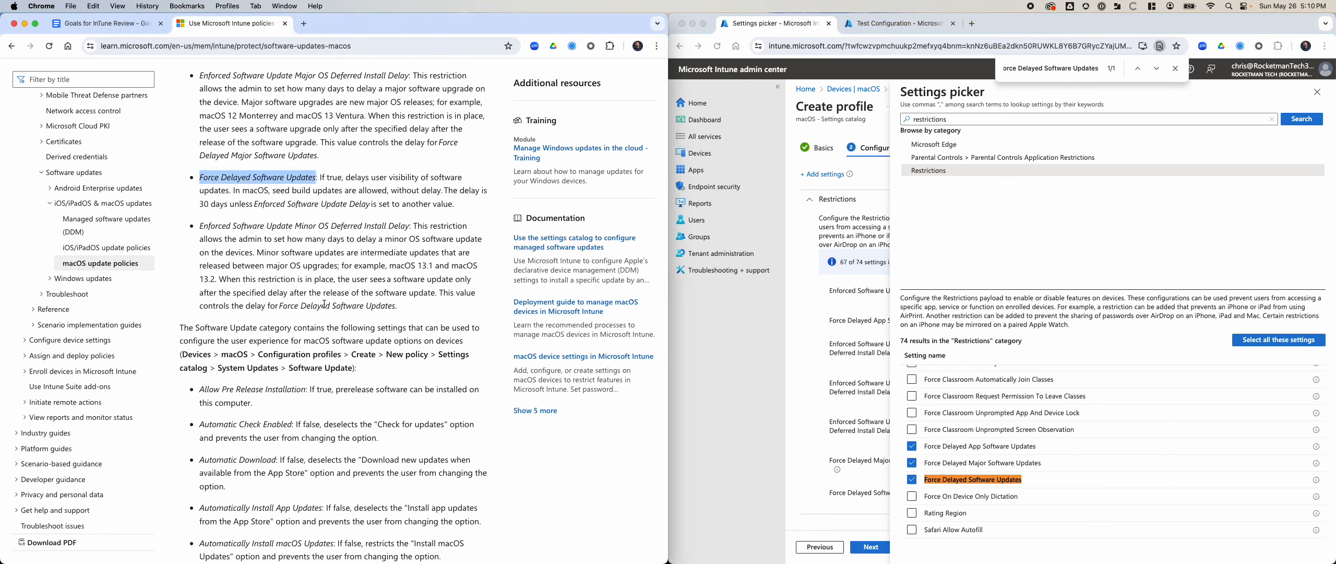
left_click_drag(410, 226, 180, 223)
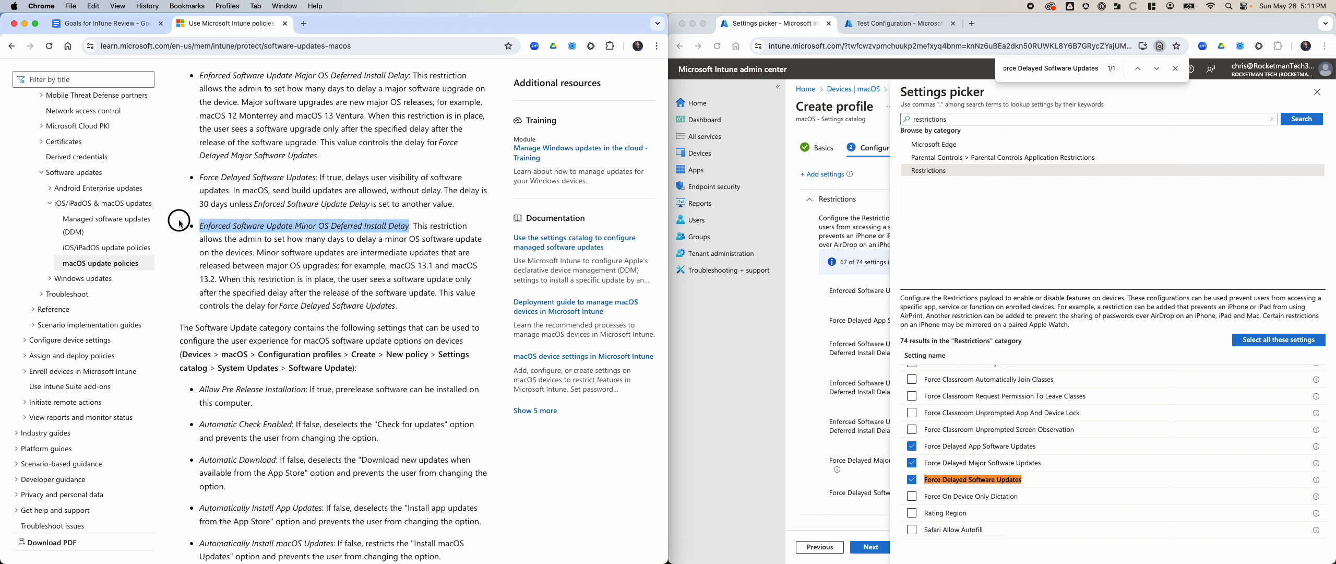
key("super+c")
left_click(1083, 323)
key("super+f")
key("super+v")
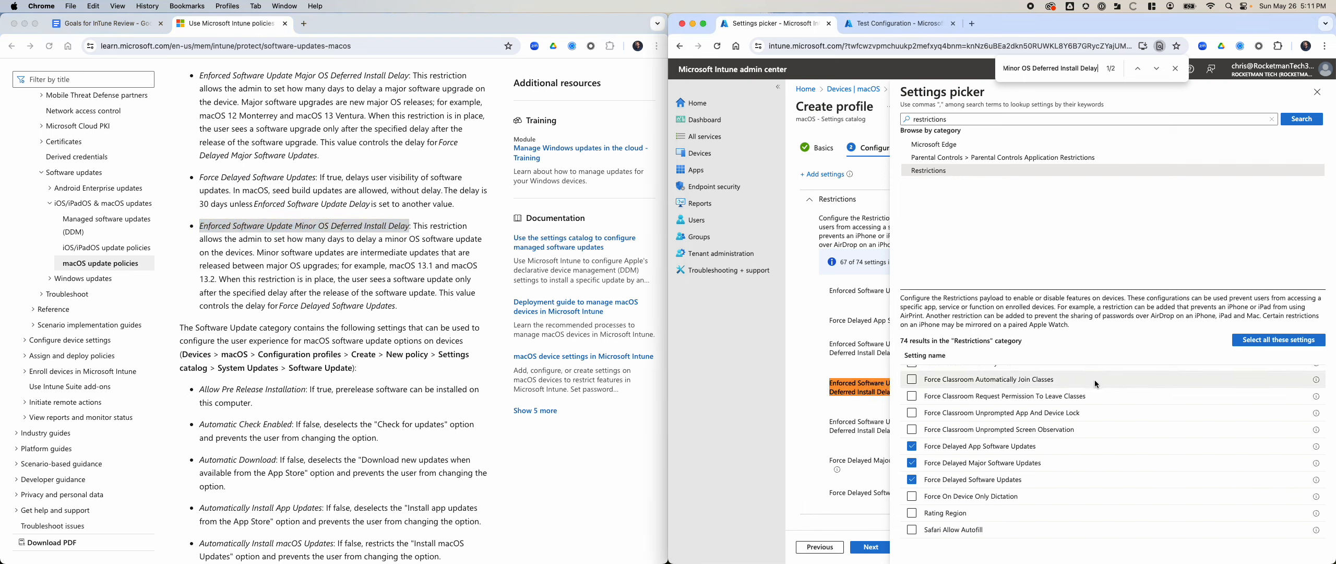
key("Return")
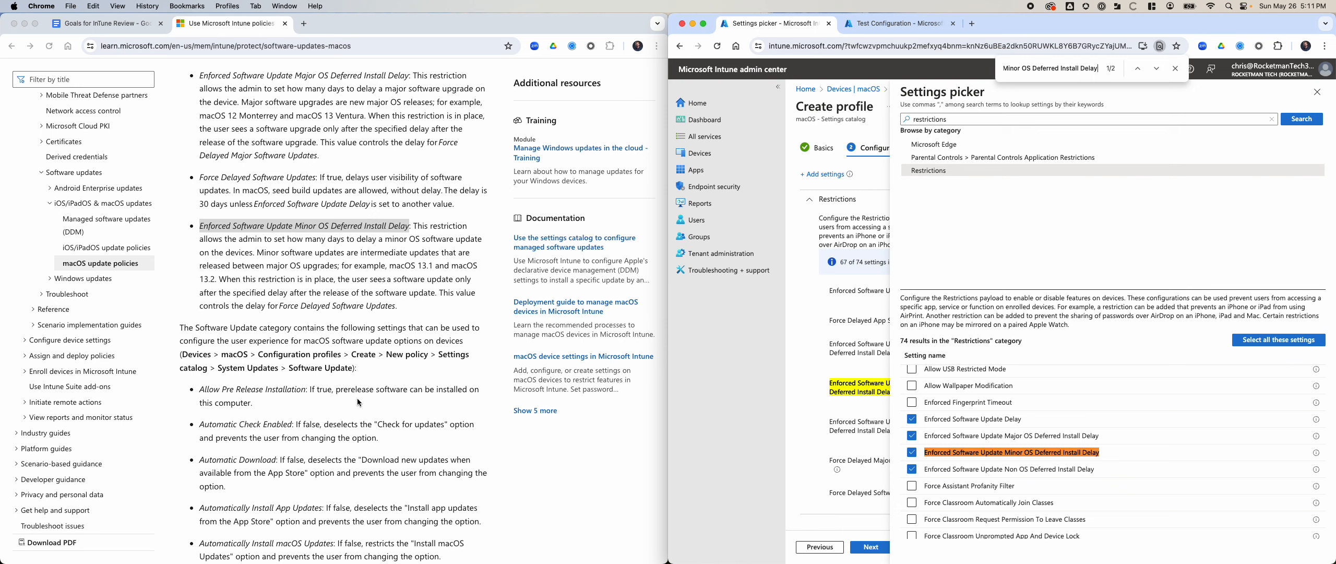
scroll(357, 397, "down", 3)
scroll(276, 324, "down", 2)
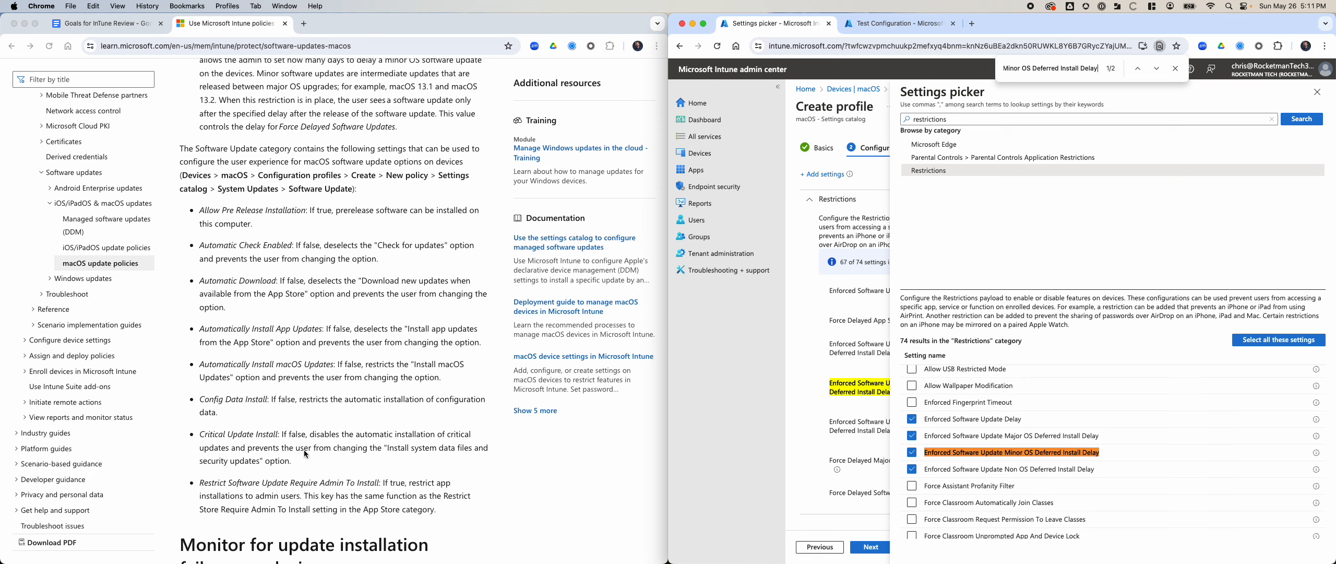
Step: Select all Restrictions settings, then remove the Restrictions category and reopen the settings picker
left_click(1280, 340)
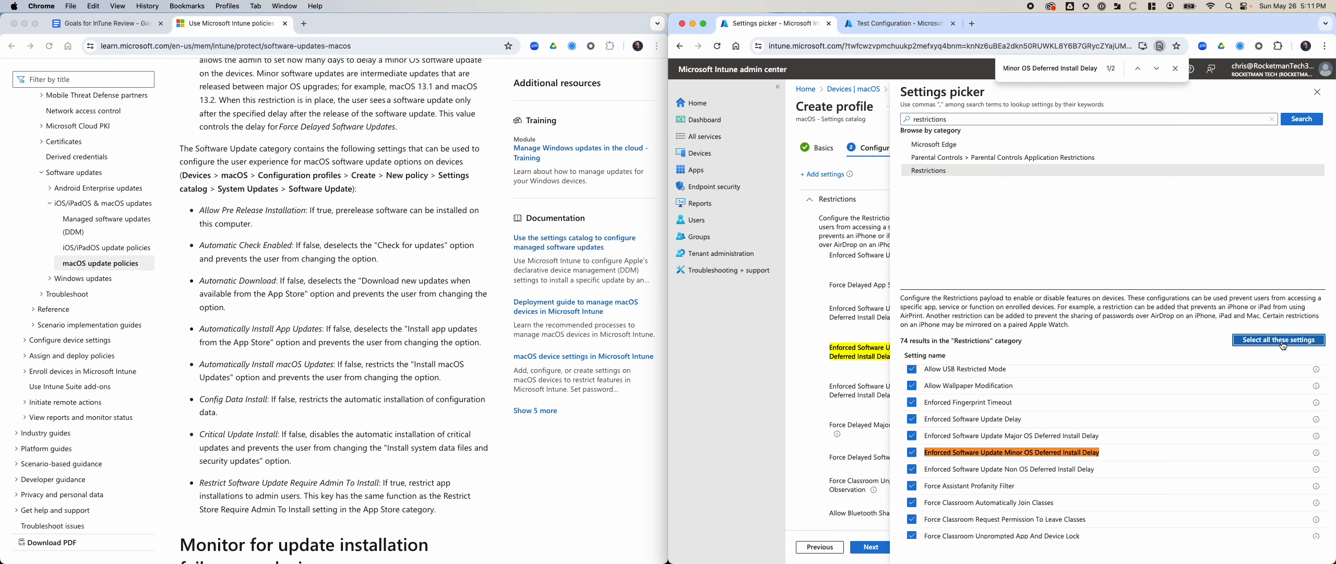
scroll(992, 418, "up", 5)
scroll(1011, 492, "down", 5)
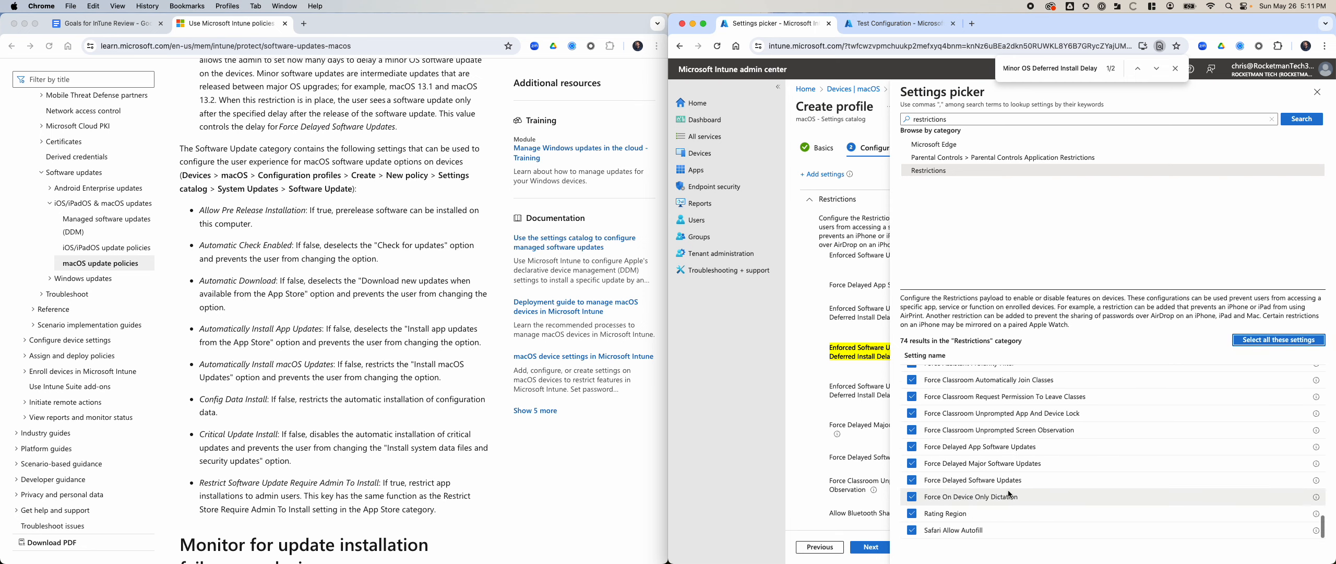
left_click(1317, 91)
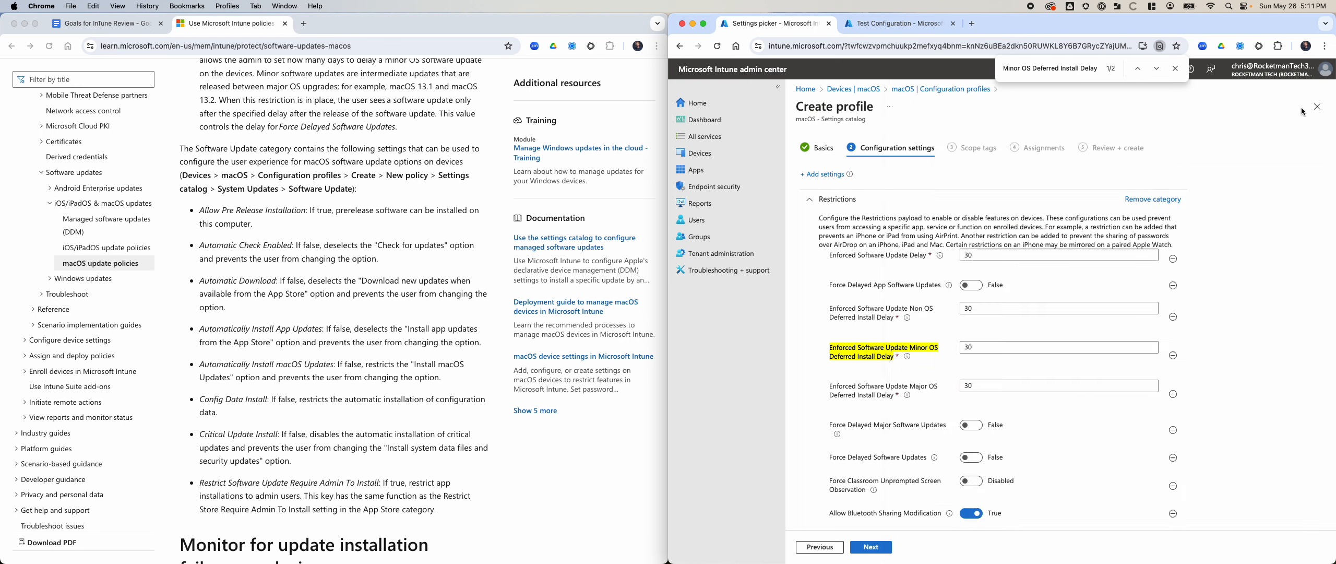
left_click(1153, 199)
left_click(828, 320)
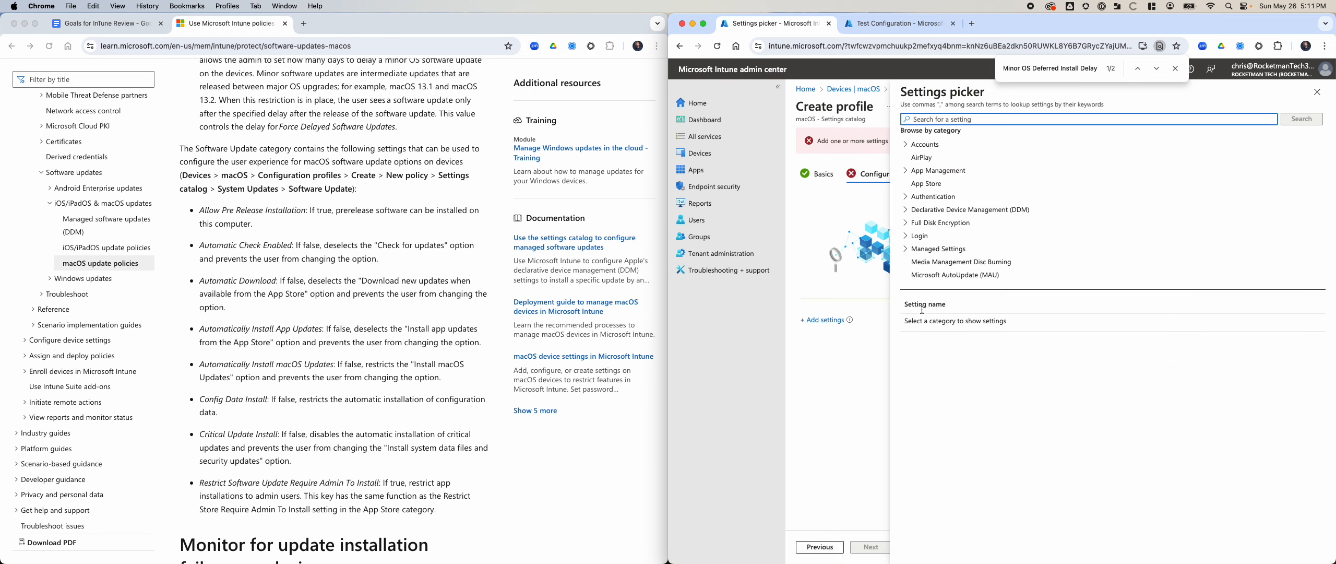
Step: Search the picker for 'restrictions' and compare its settings against the article, e.g. Allow Pre Release Installation
type("rest")
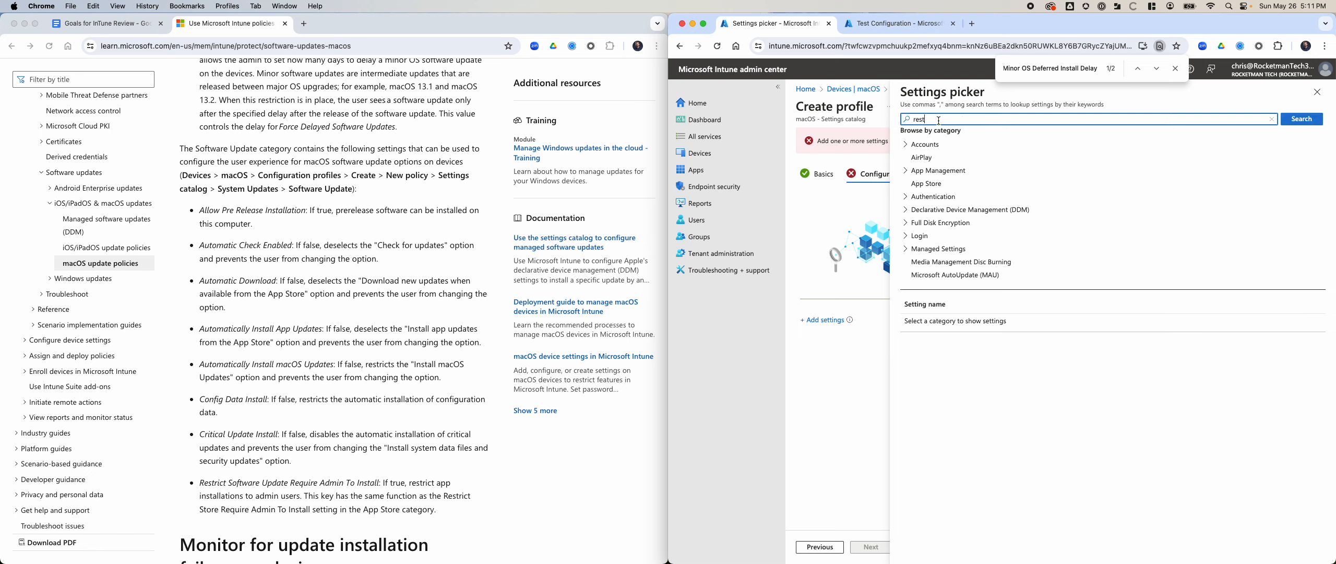
type("rictions")
key("Return")
left_click(929, 170)
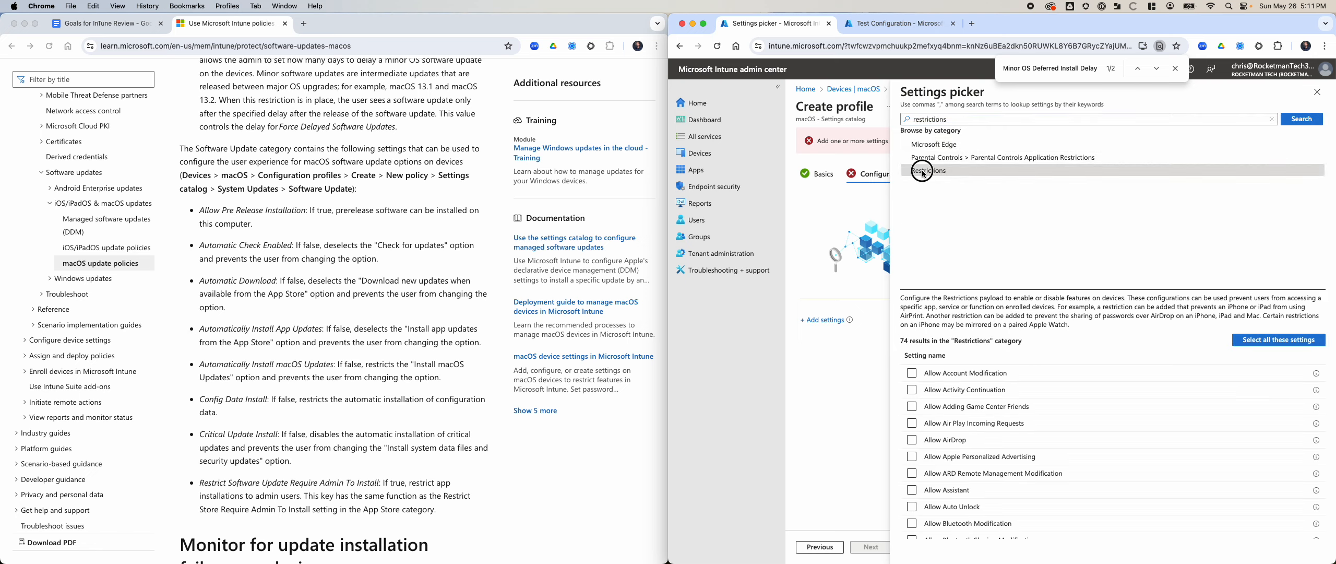
left_click(325, 232)
left_click_drag(306, 212, 198, 211)
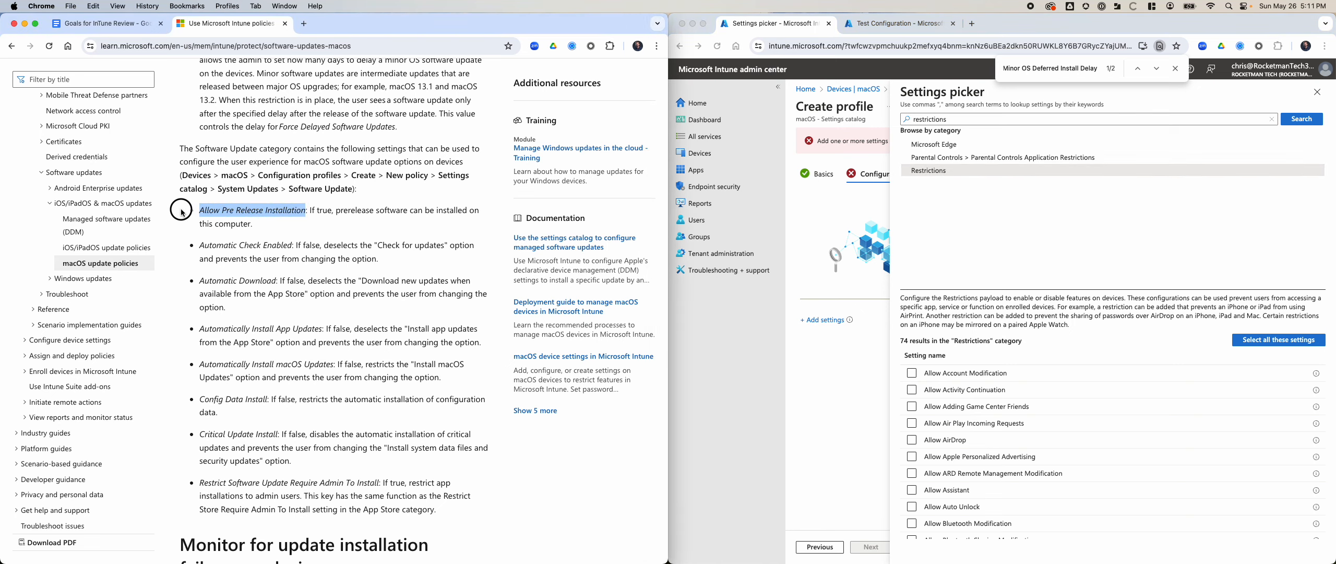
left_click(1058, 329)
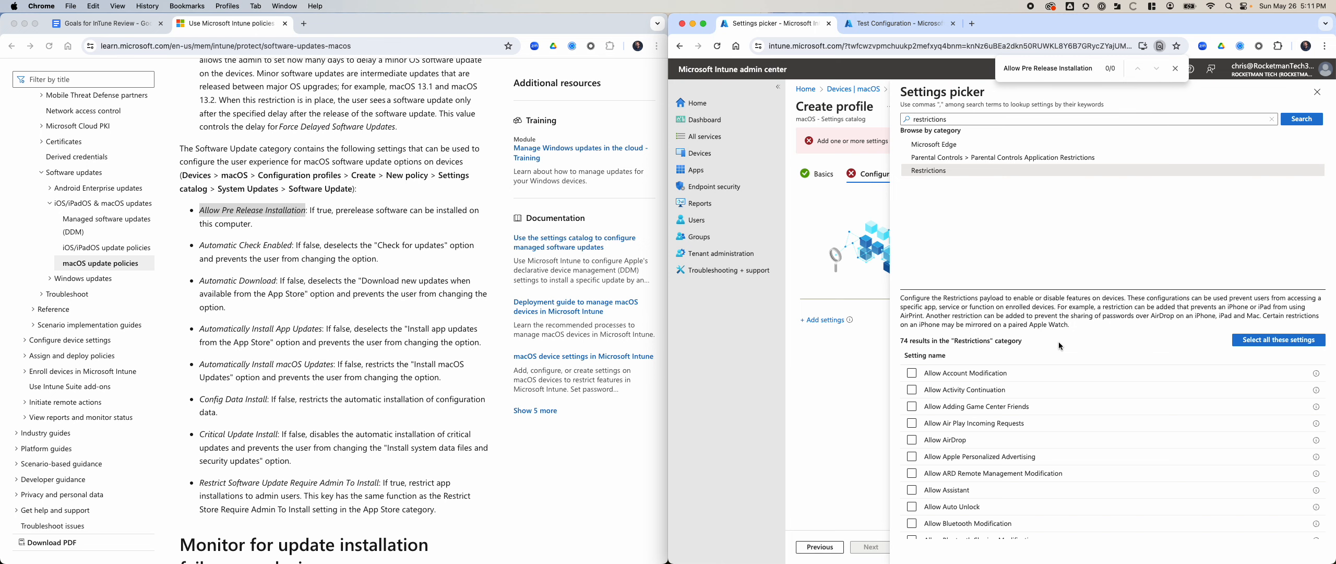
scroll(1067, 382, "down", 20)
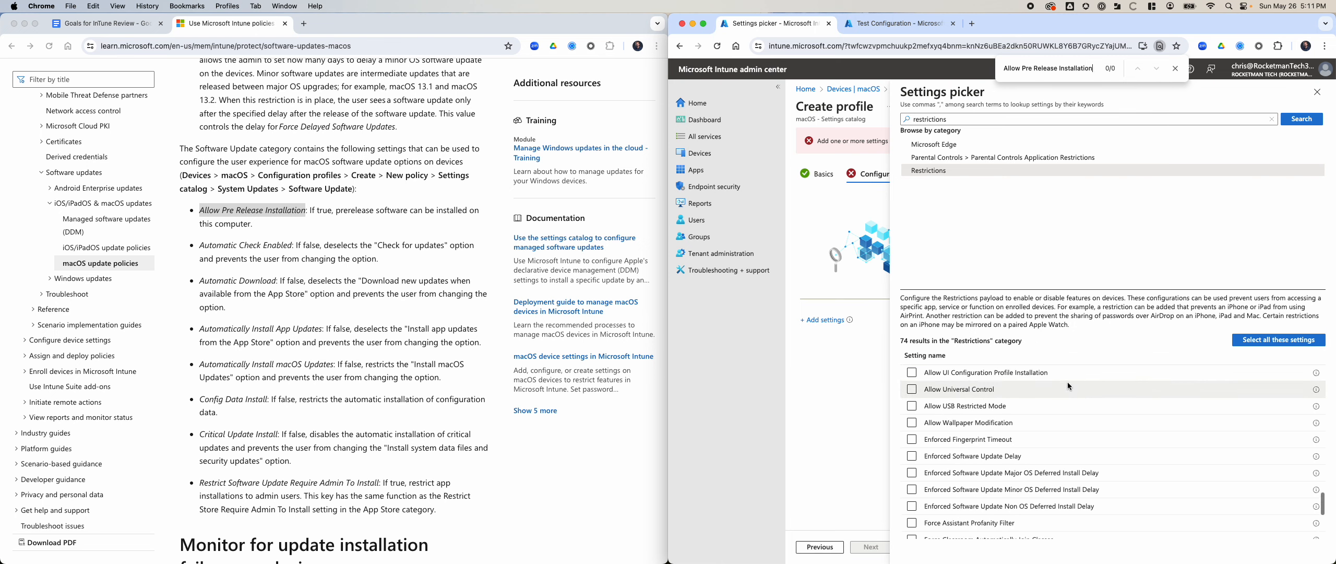
left_click(284, 214)
scroll(284, 219, "up", 2)
scroll(281, 223, "up", 10)
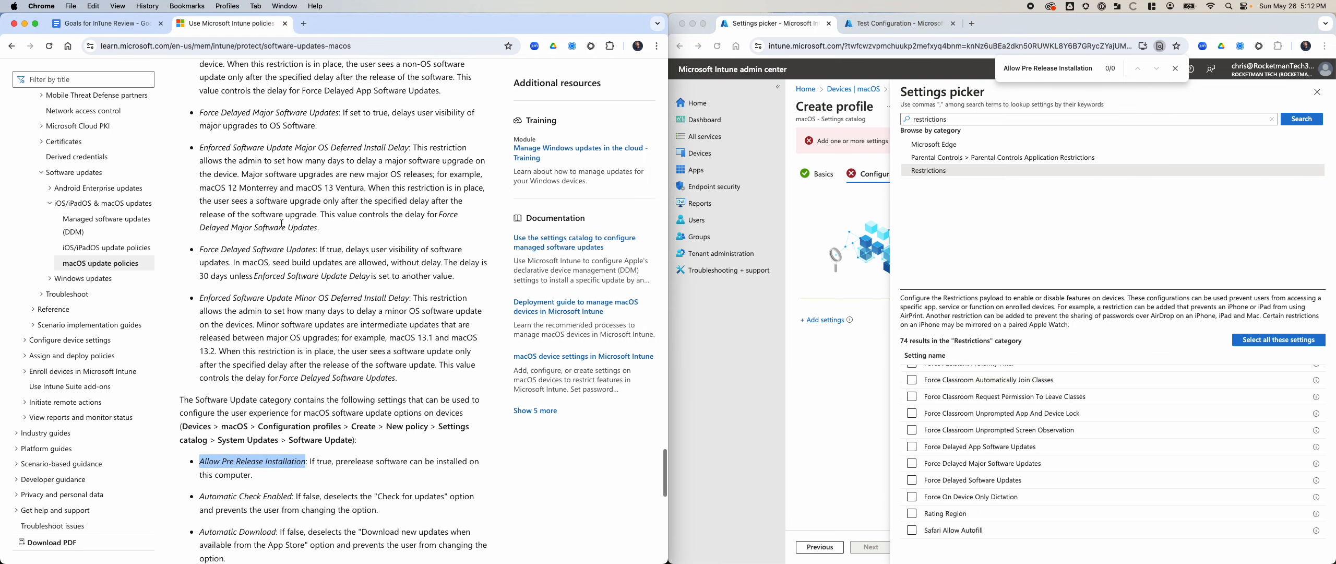
Step: Add Enforced Software Update Delay plus the Major OS, Minor OS and Non OS deferred install delays
left_click_drag(316, 207, 197, 208)
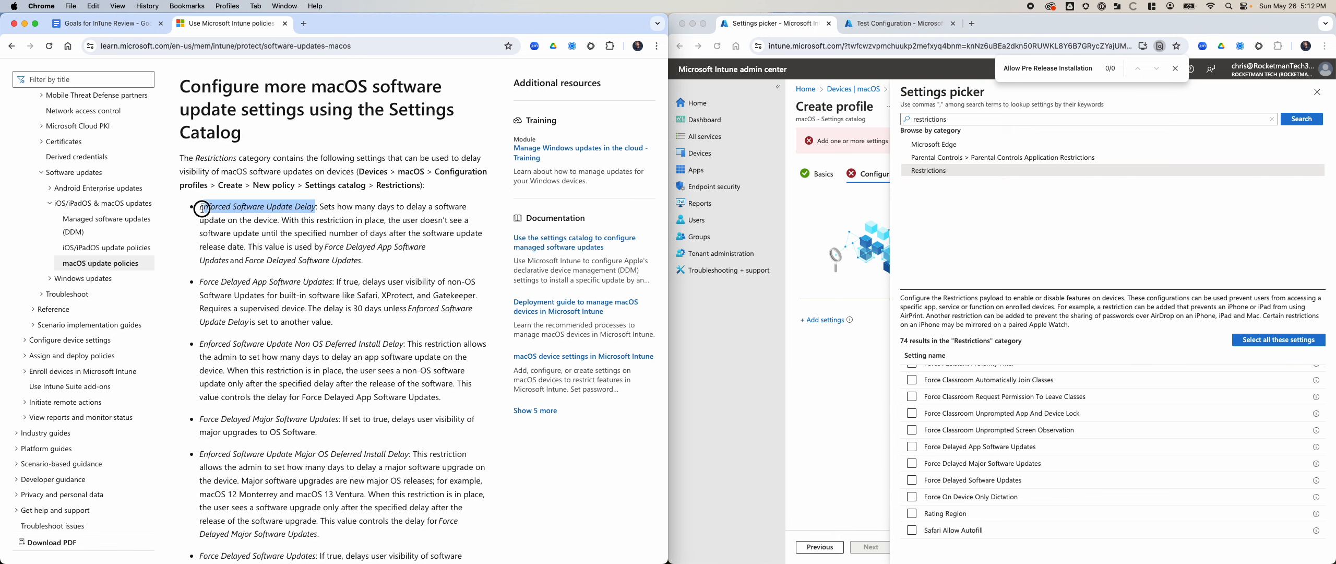
key("super+c")
left_click(1082, 251)
key("super+f")
key("super+v")
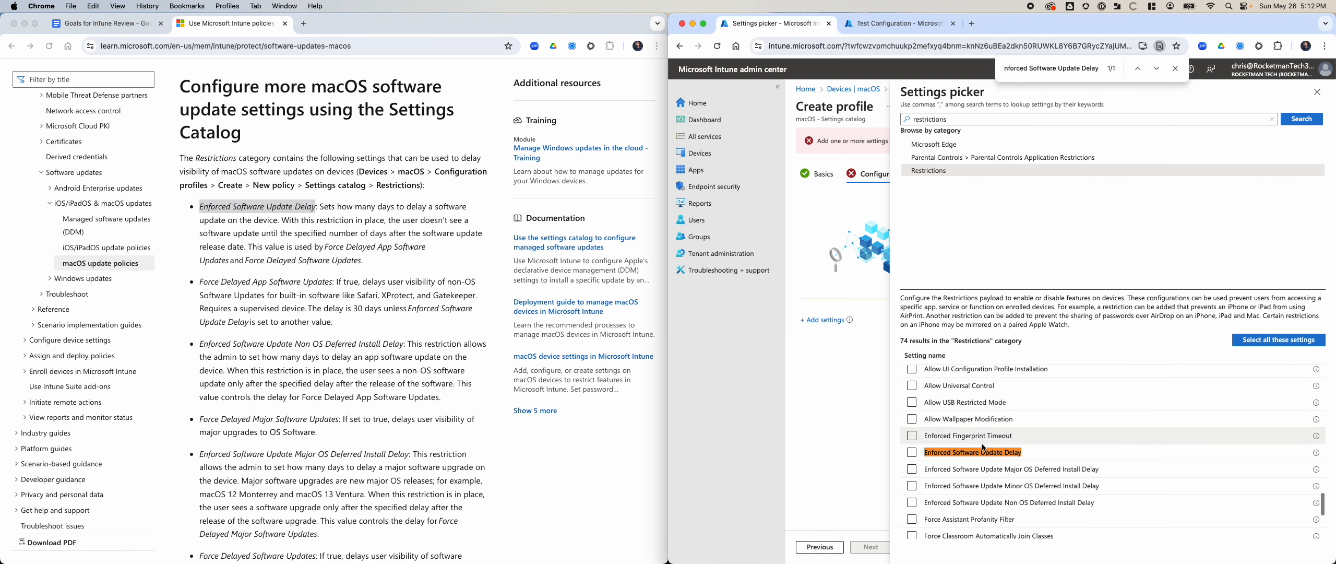
left_click(912, 452)
left_click(912, 468)
left_click(912, 486)
left_click(912, 502)
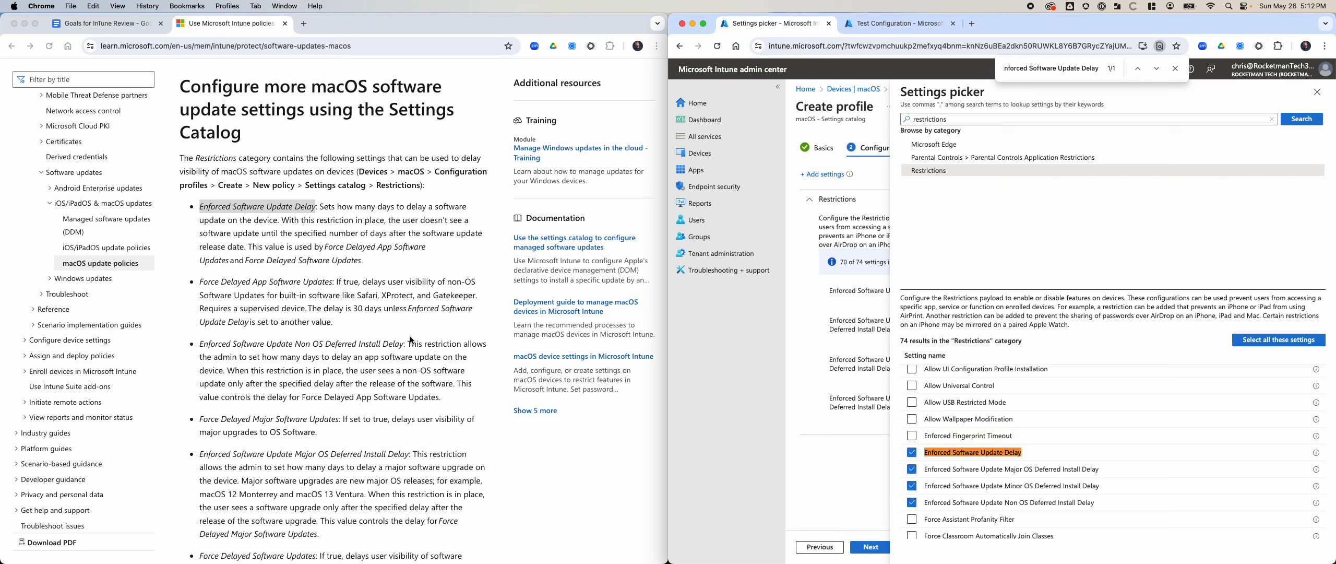
Step: Add Force Delayed App Software Updates, Force Delayed Major Software Updates and Force Delayed Software Updates
left_click(332, 282)
left_click_drag(333, 282, 200, 283)
key("super+c")
left_click(1005, 360)
key("super+f")
key("super+v")
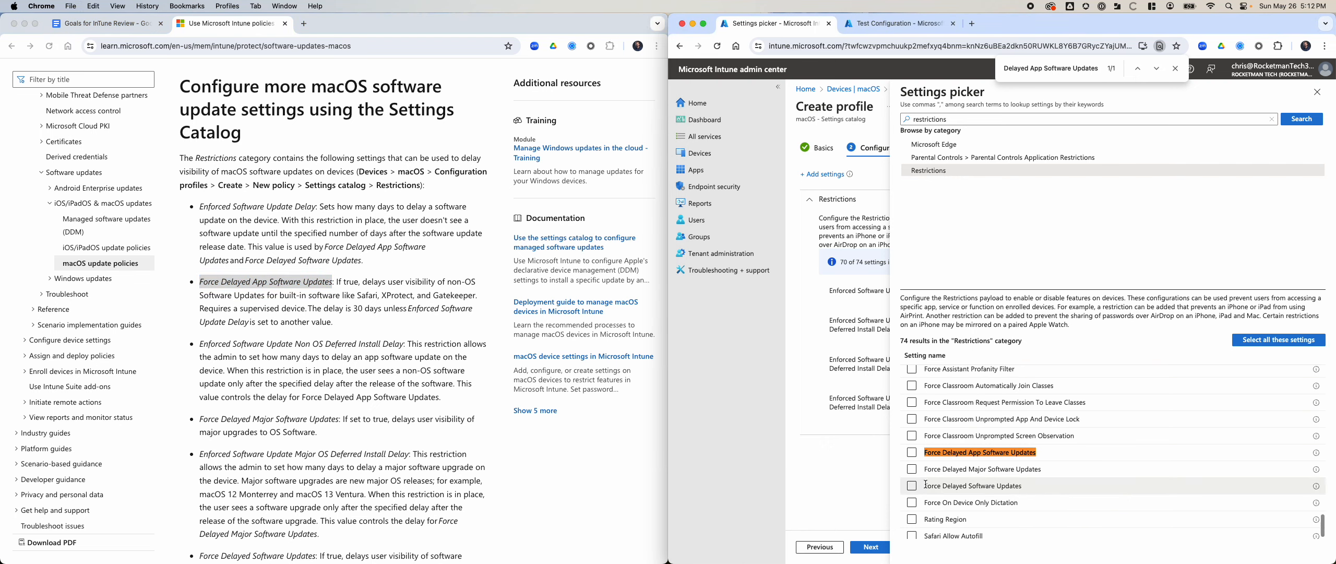
left_click(912, 452)
left_click(912, 469)
left_click(912, 486)
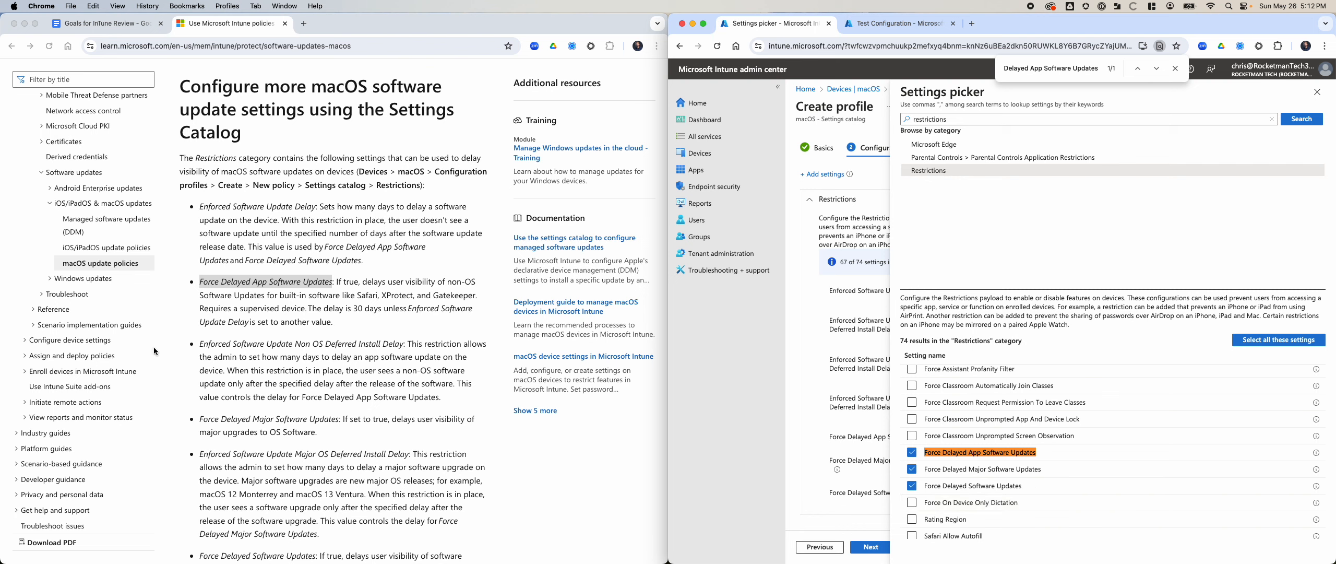
Step: Read further in the article, then close the find bar and the settings picker
left_click(335, 324)
scroll(336, 360, "down", 3)
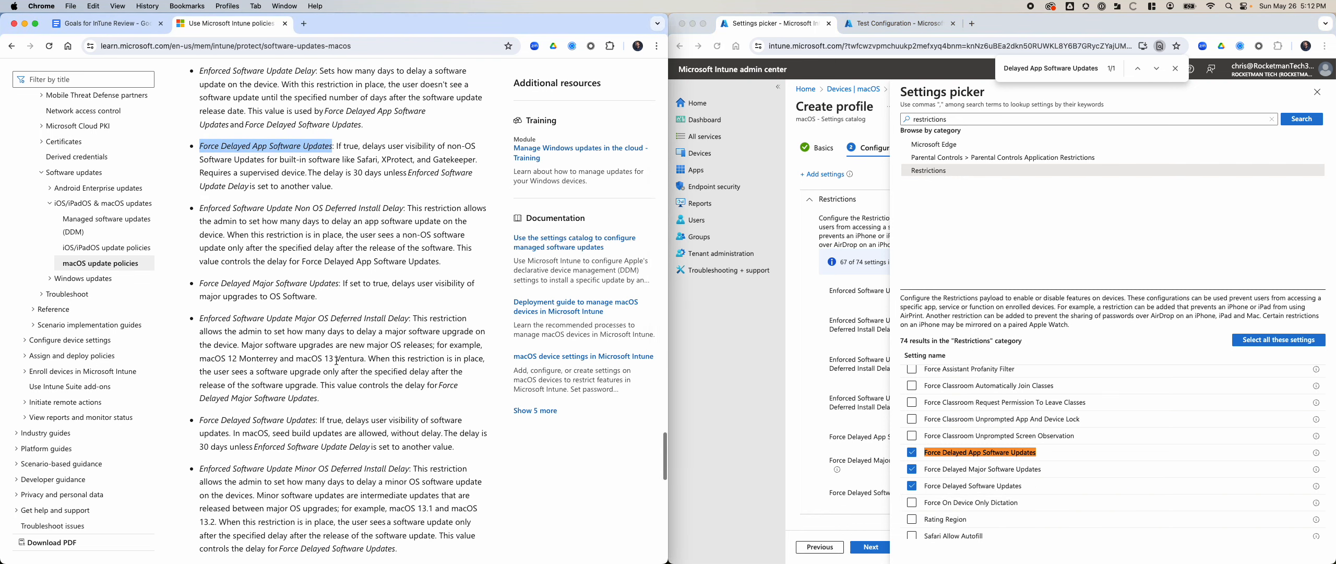
scroll(336, 361, "down", 3)
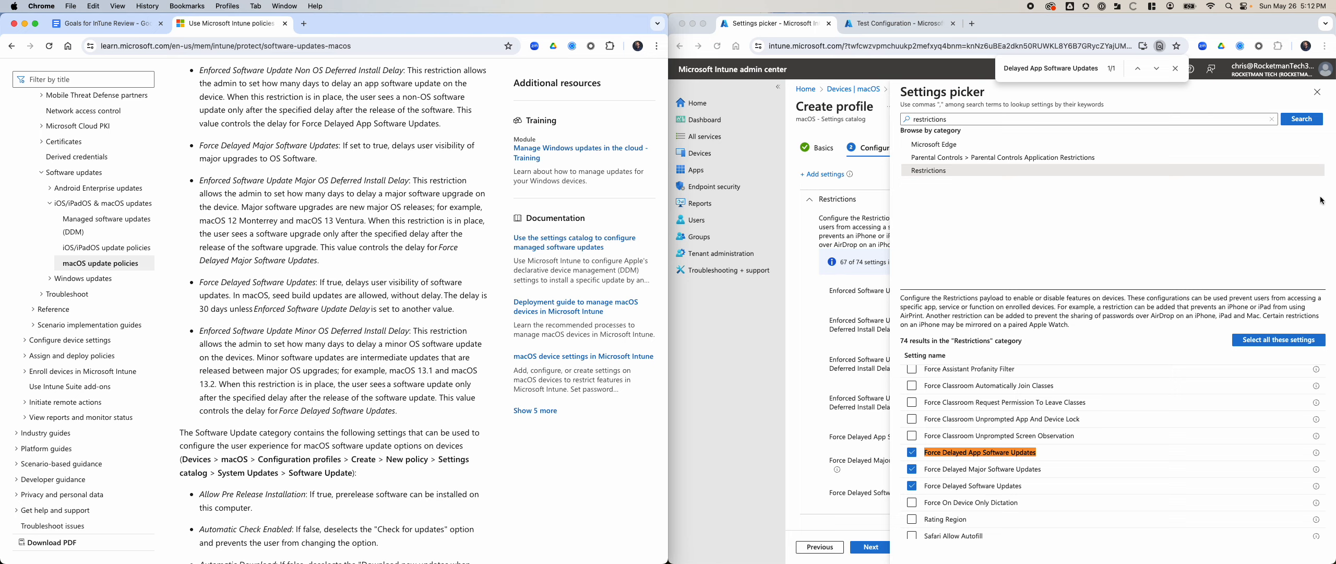
left_click(1268, 92)
key("Escape")
scroll(1163, 479, "up", 10)
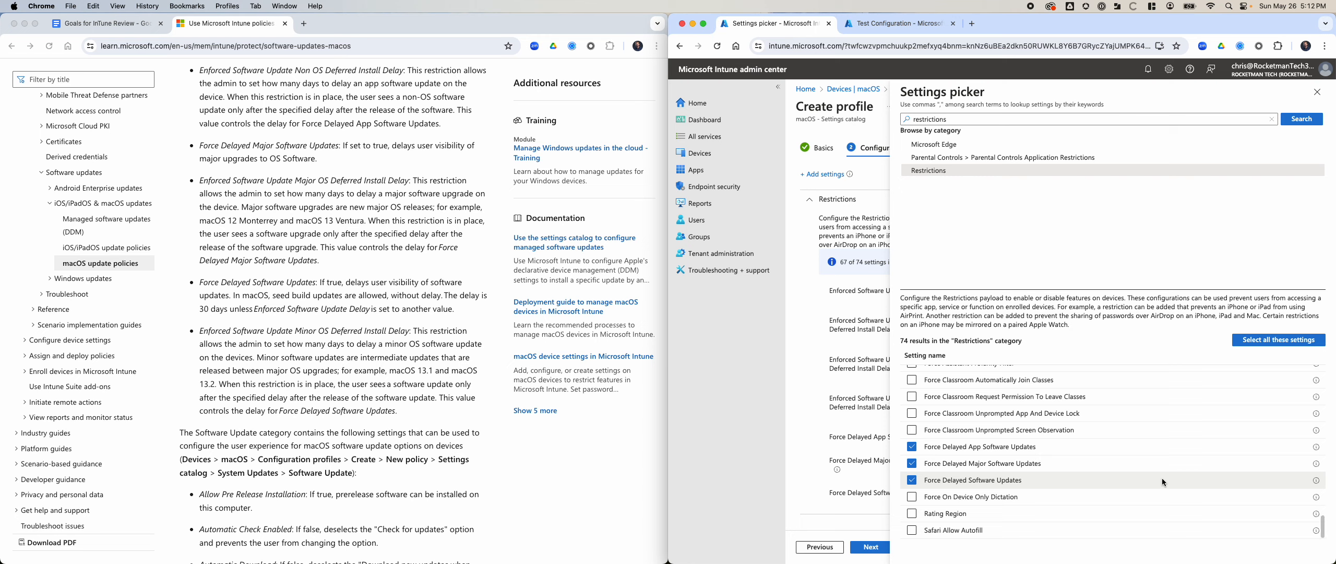
left_click(1318, 93)
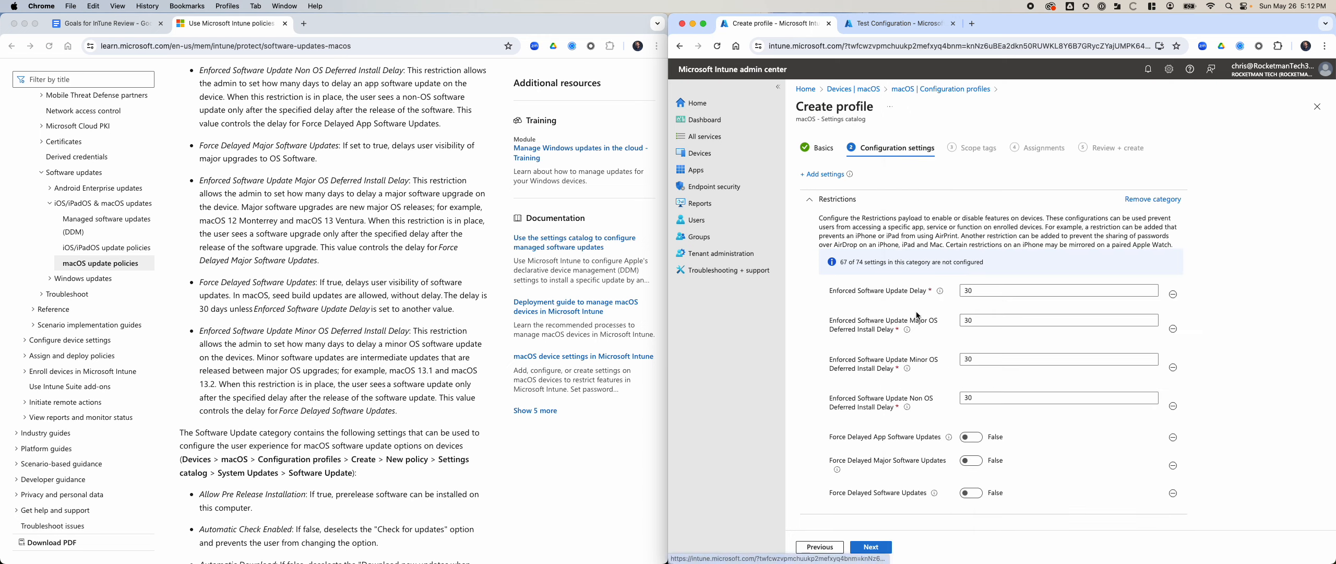
triple_click(877, 291)
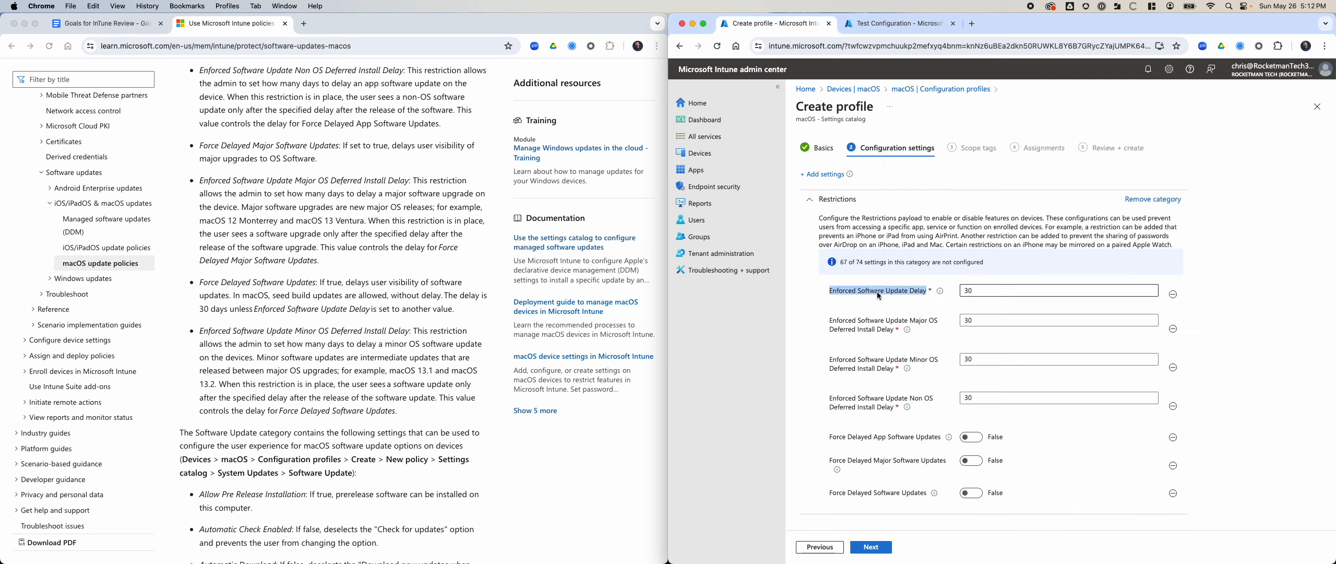
mouse_move(941, 294)
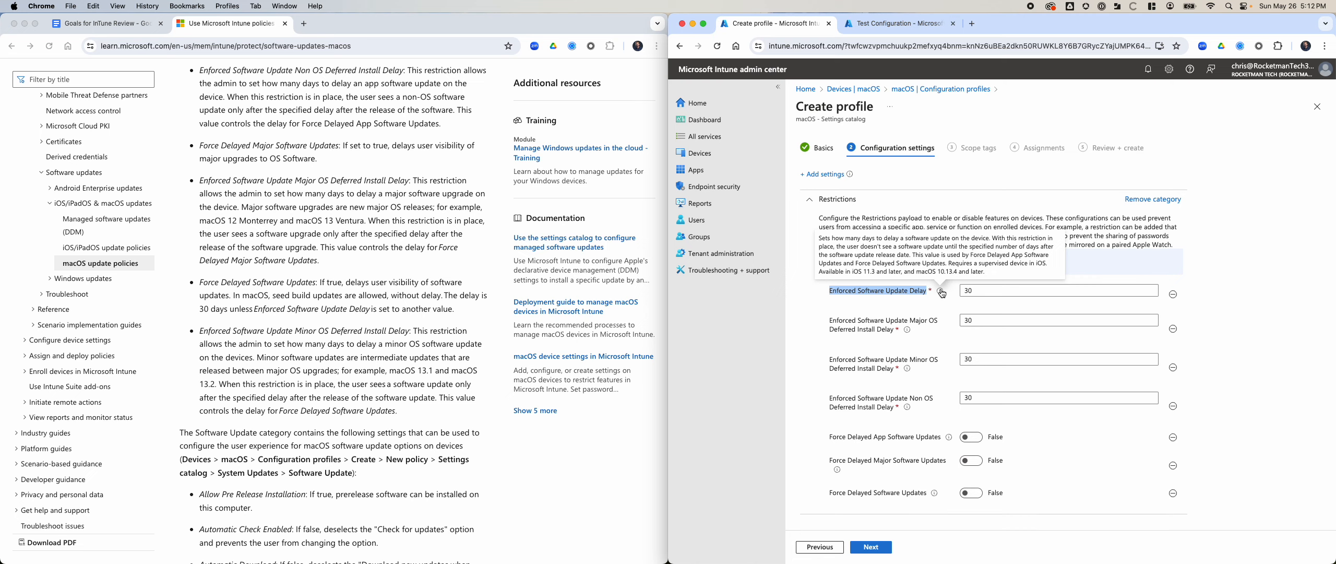
mouse_move(909, 333)
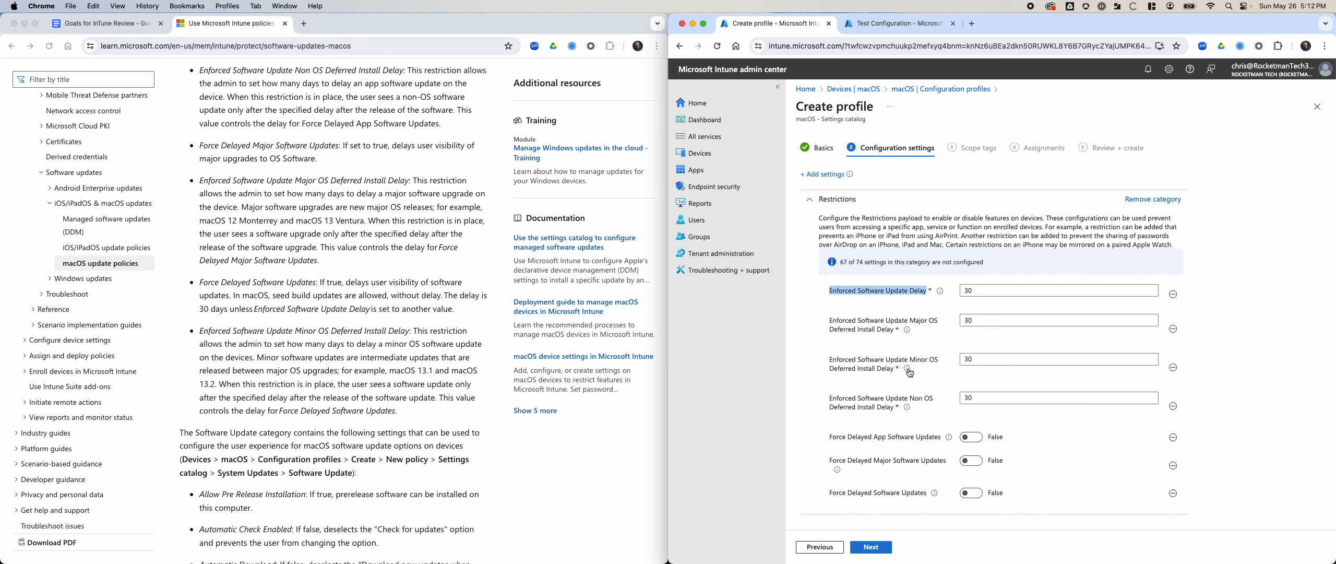
mouse_move(907, 371)
mouse_move(908, 411)
left_click(968, 464)
left_click(969, 464)
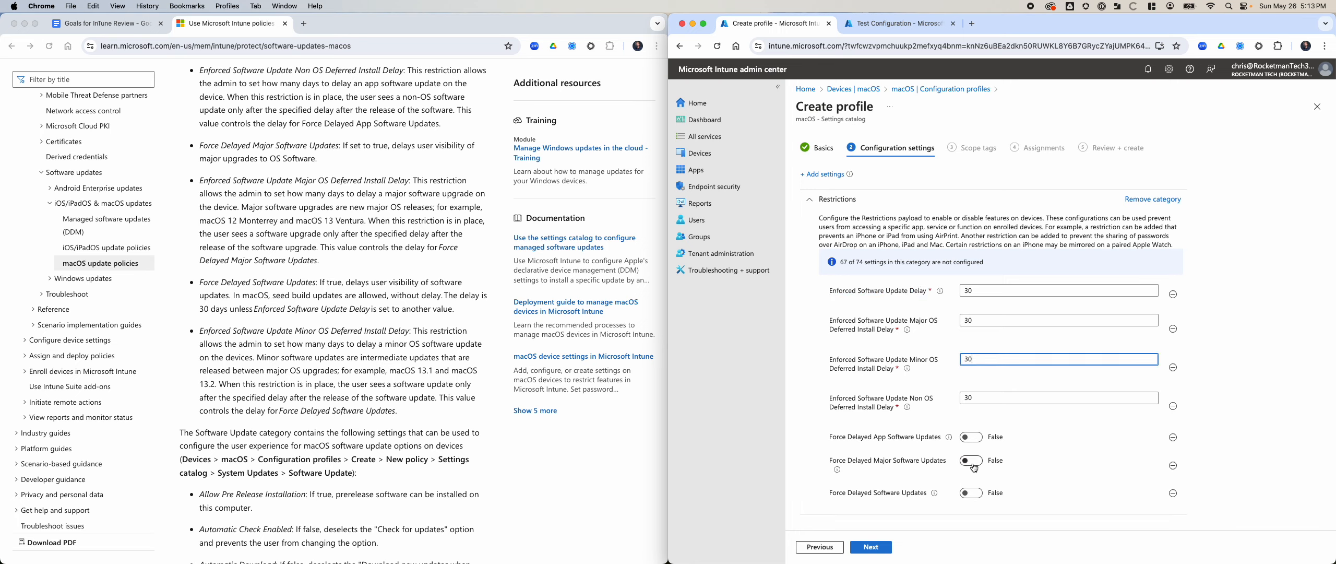
left_click(972, 320)
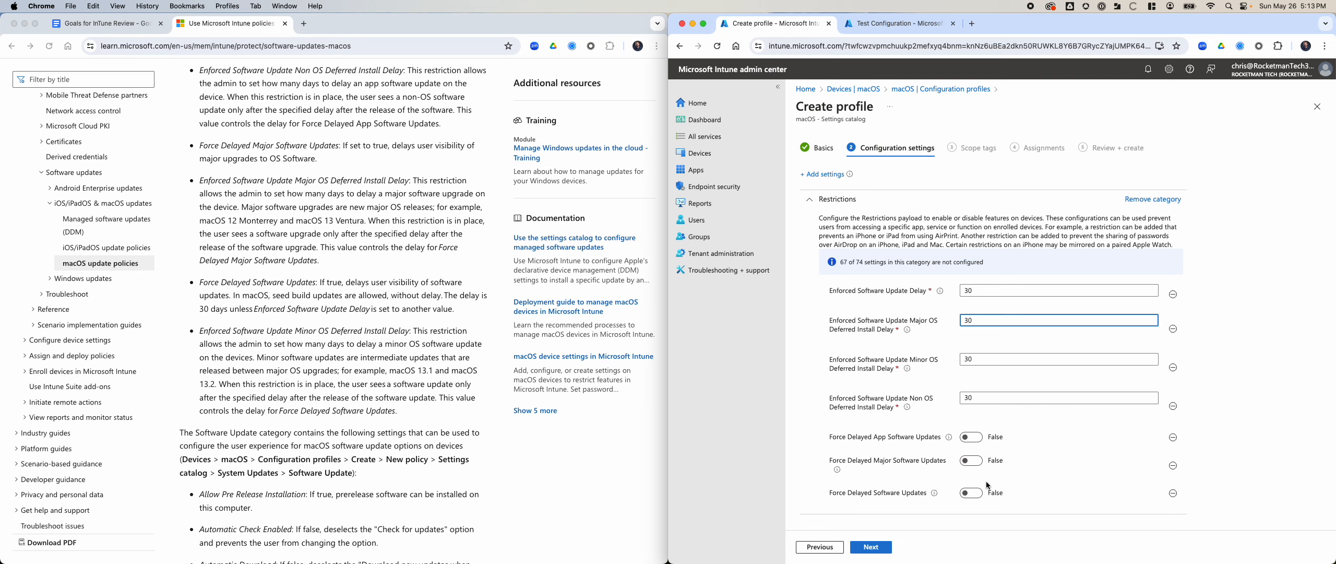
Step: Scroll through the rest of the macOS update settings article on Microsoft Learn
scroll(438, 443, "down", 10)
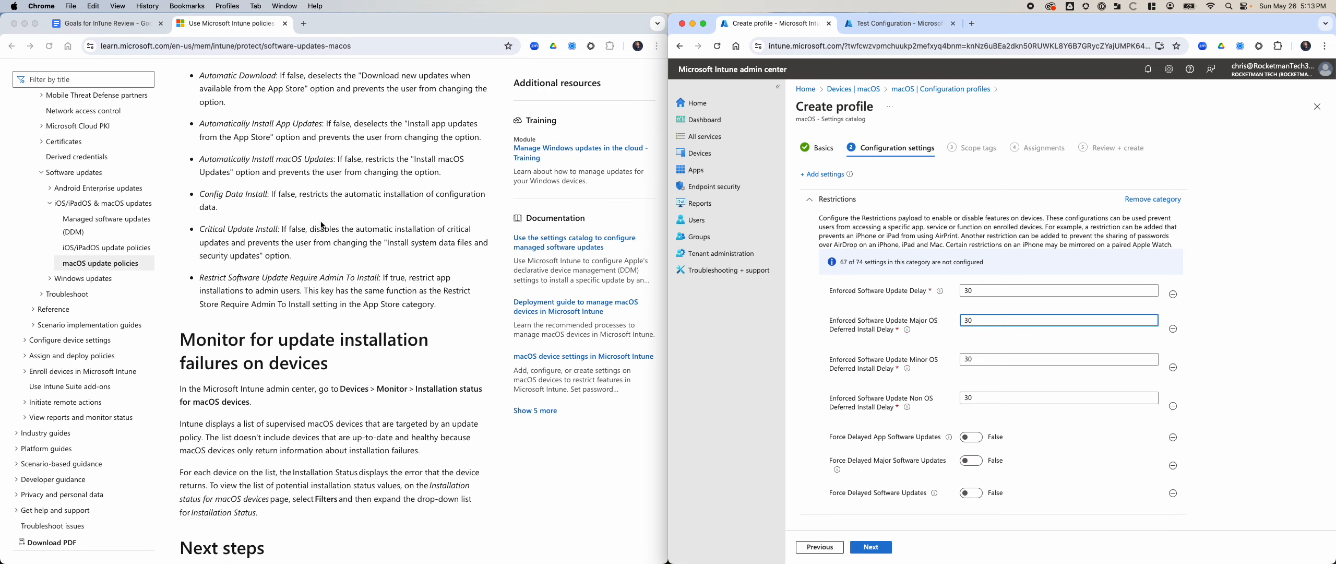
scroll(404, 372, "down", 3)
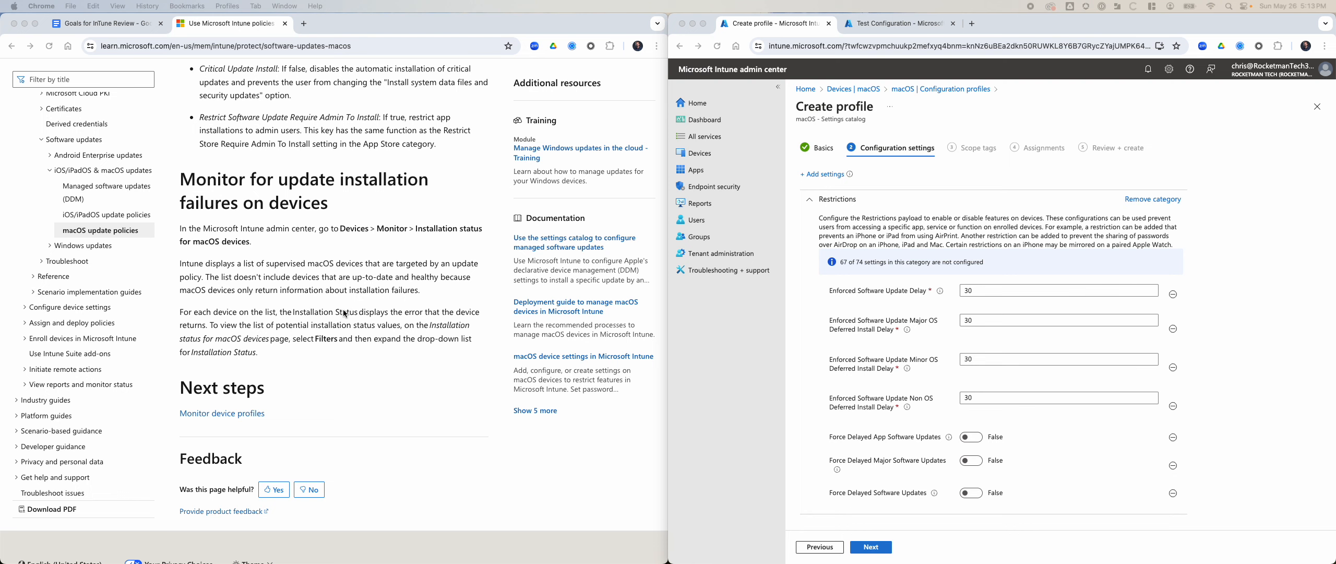
scroll(344, 309, "down", 1)
scroll(343, 312, "up", 3)
scroll(343, 312, "up", 5)
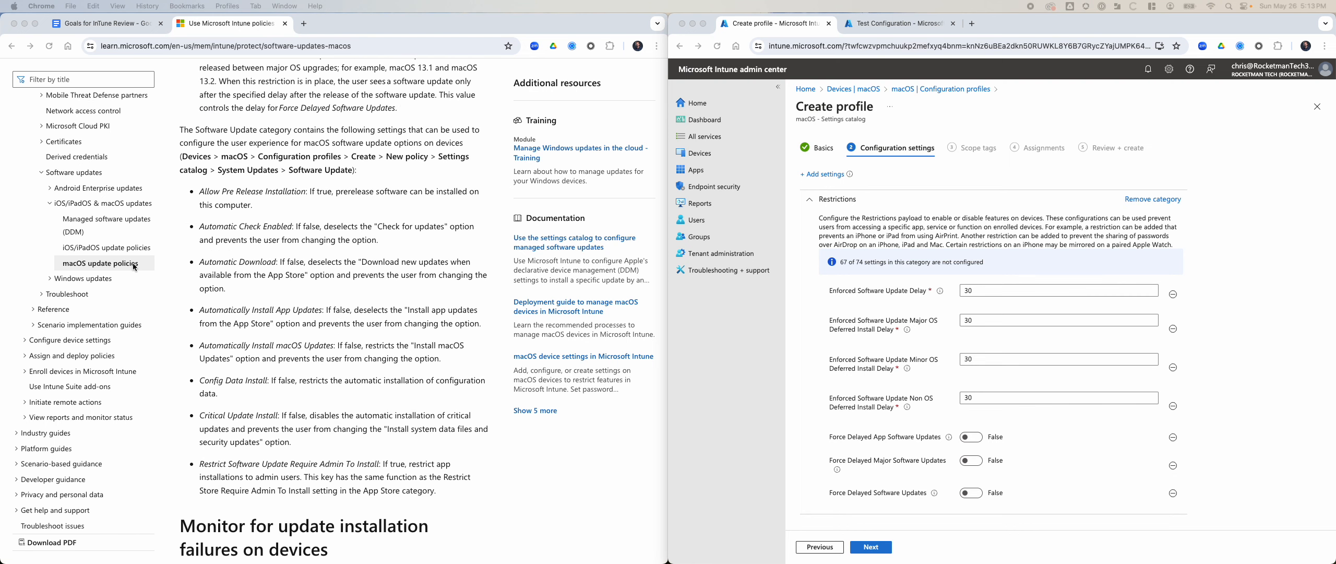
scroll(134, 267, "up", 5)
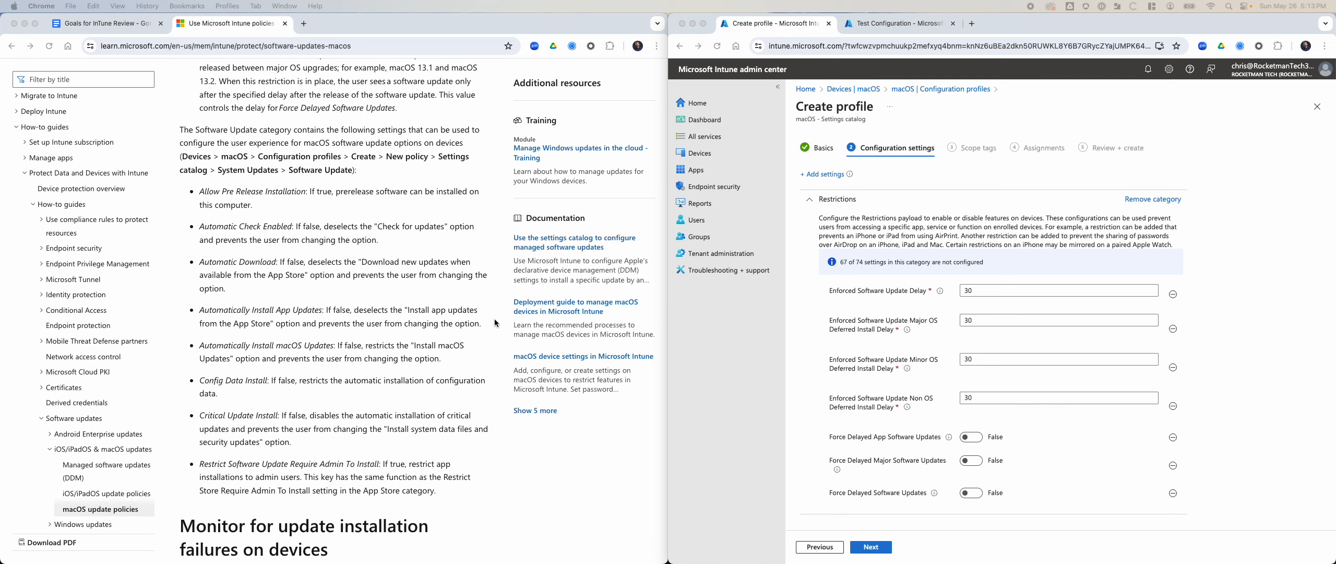
Step: Tick the macOS Updates using MDM Command checkbox in the Goals for InTune Review doc
left_click(116, 30)
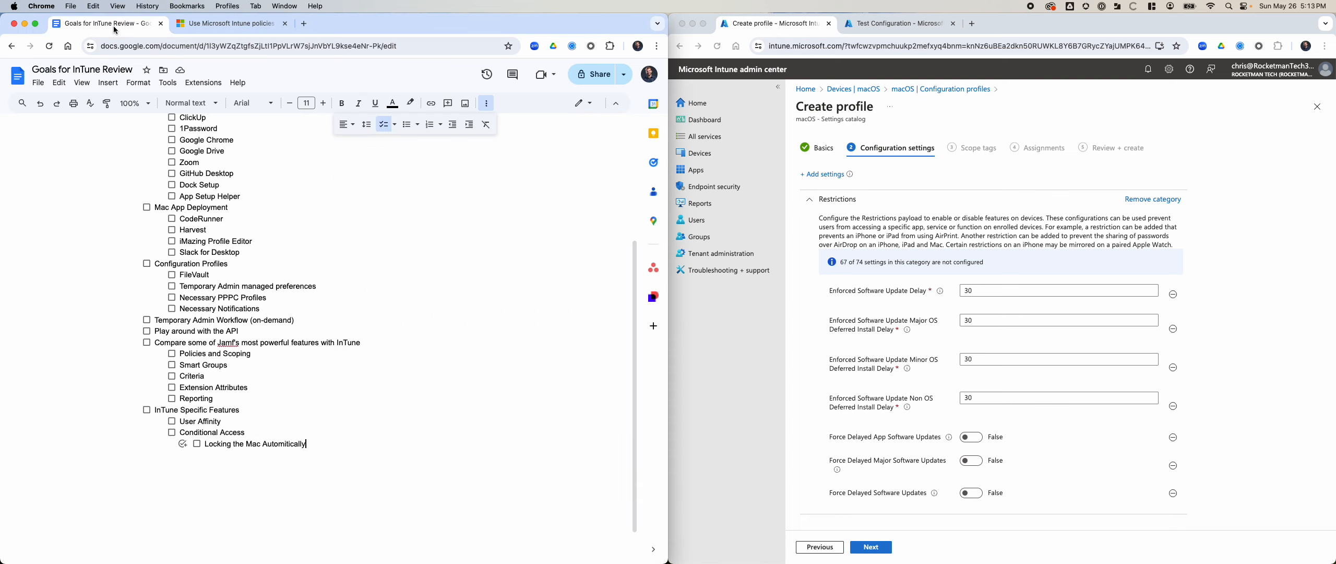
scroll(271, 308, "up", 5)
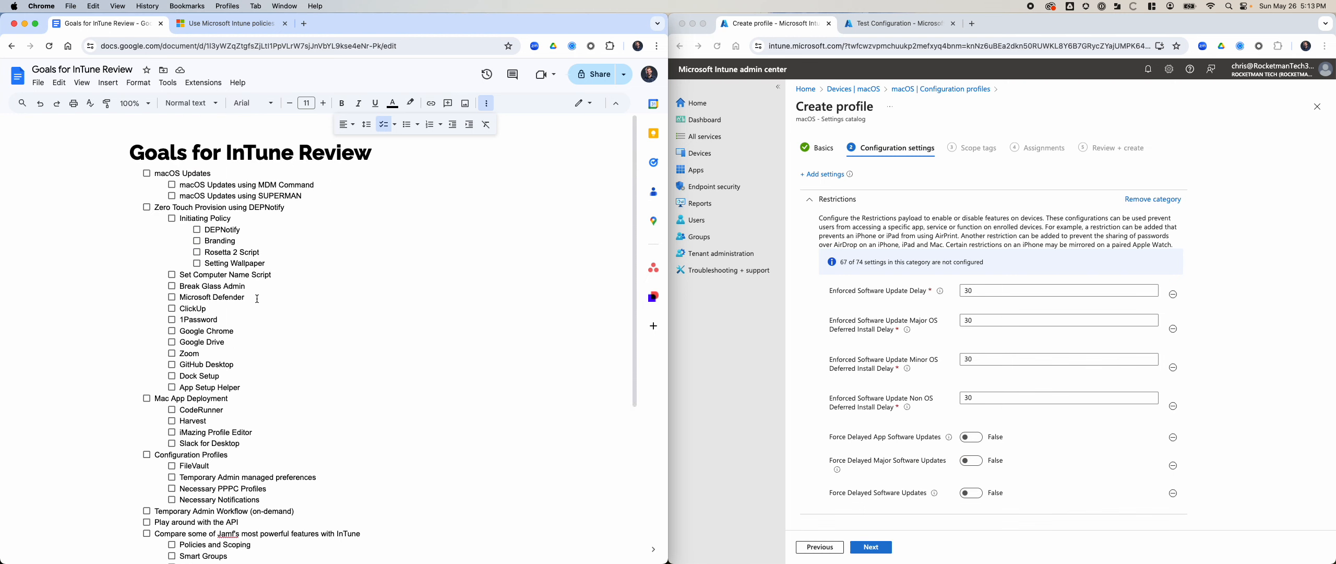
left_click(171, 184)
Step: Search 'superman kevin white', open the super file in Macjutsu/super, and copy its raw contents
left_click(972, 24)
type("superman")
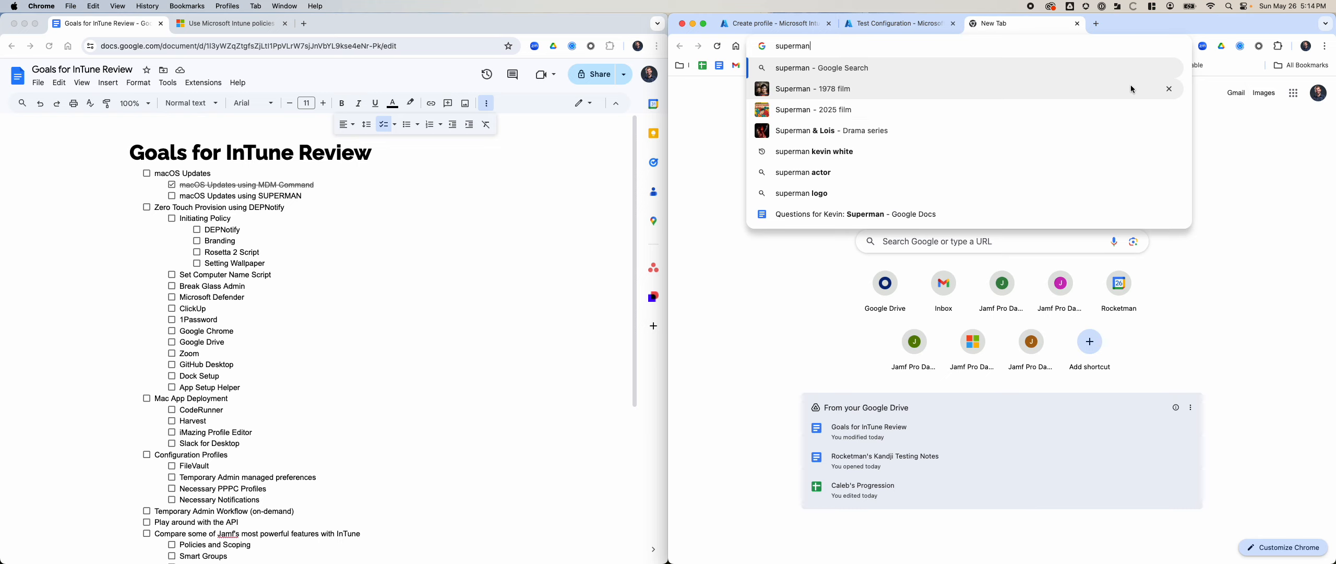
type(" kevin")
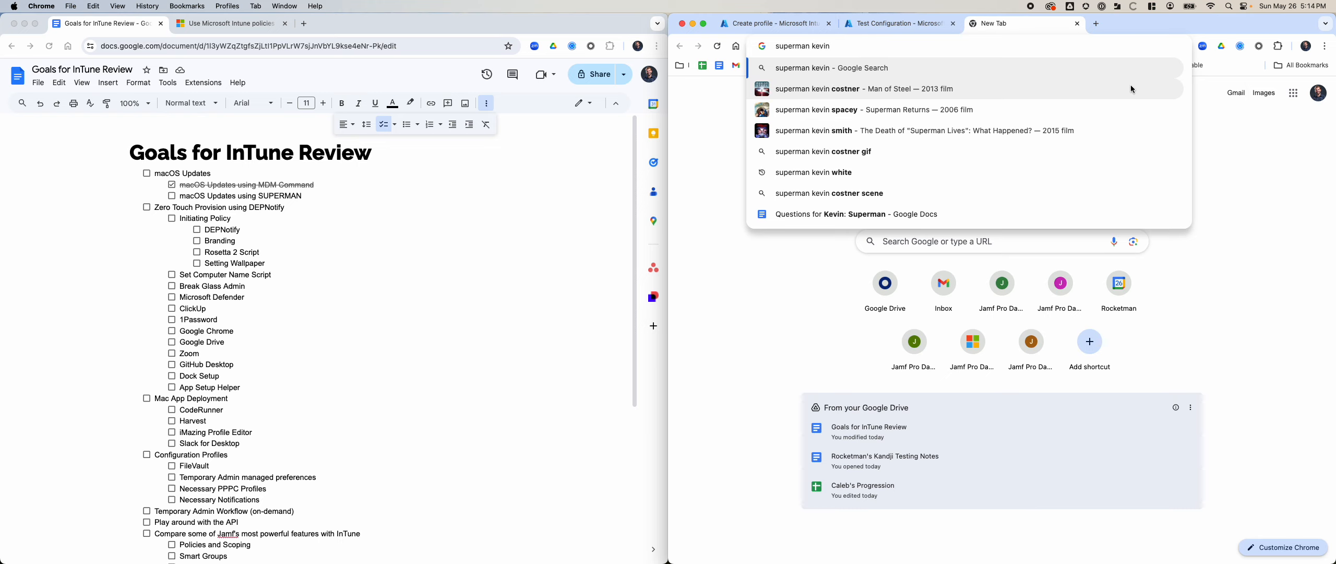
type(" white")
key("Return")
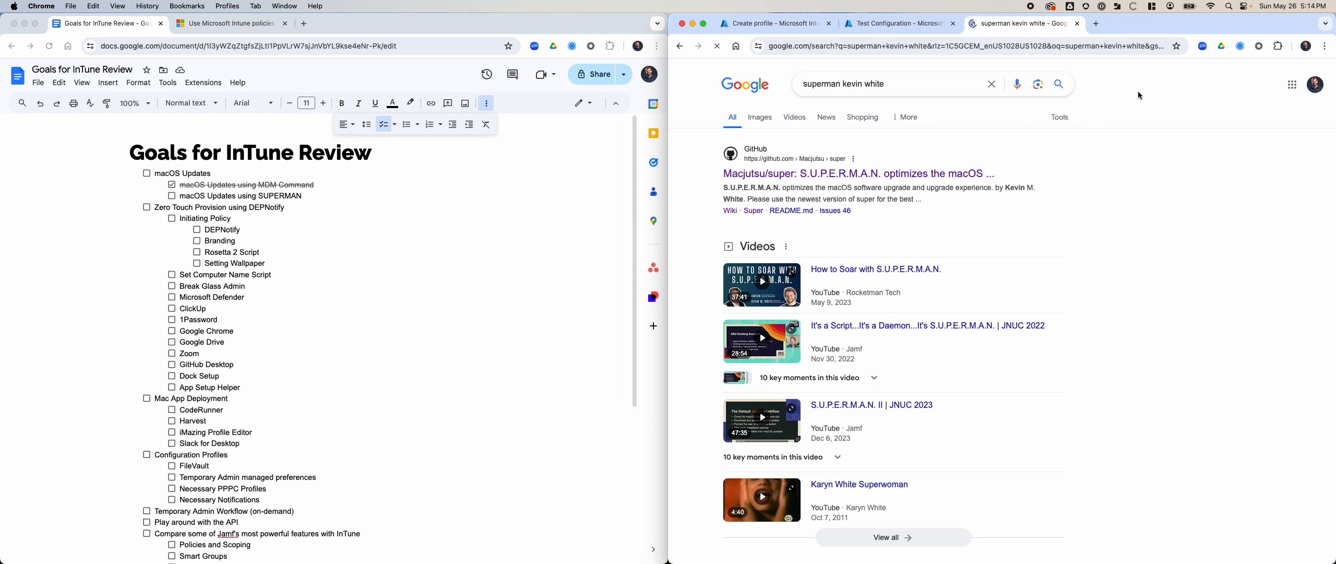
left_click(914, 174)
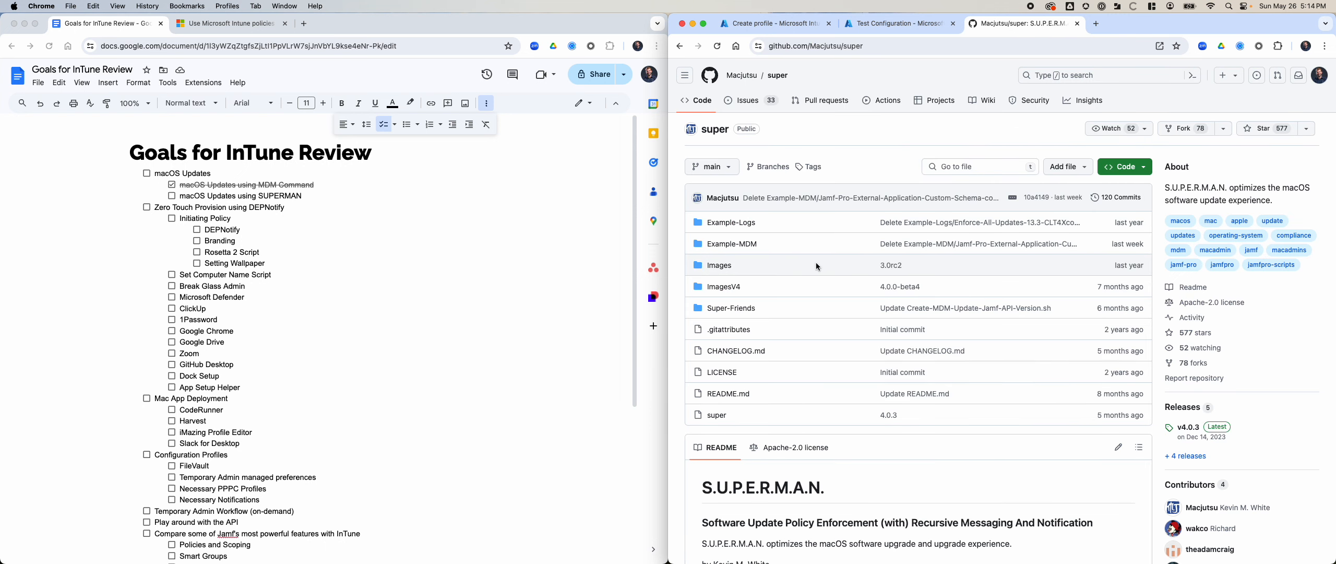
left_click(722, 420)
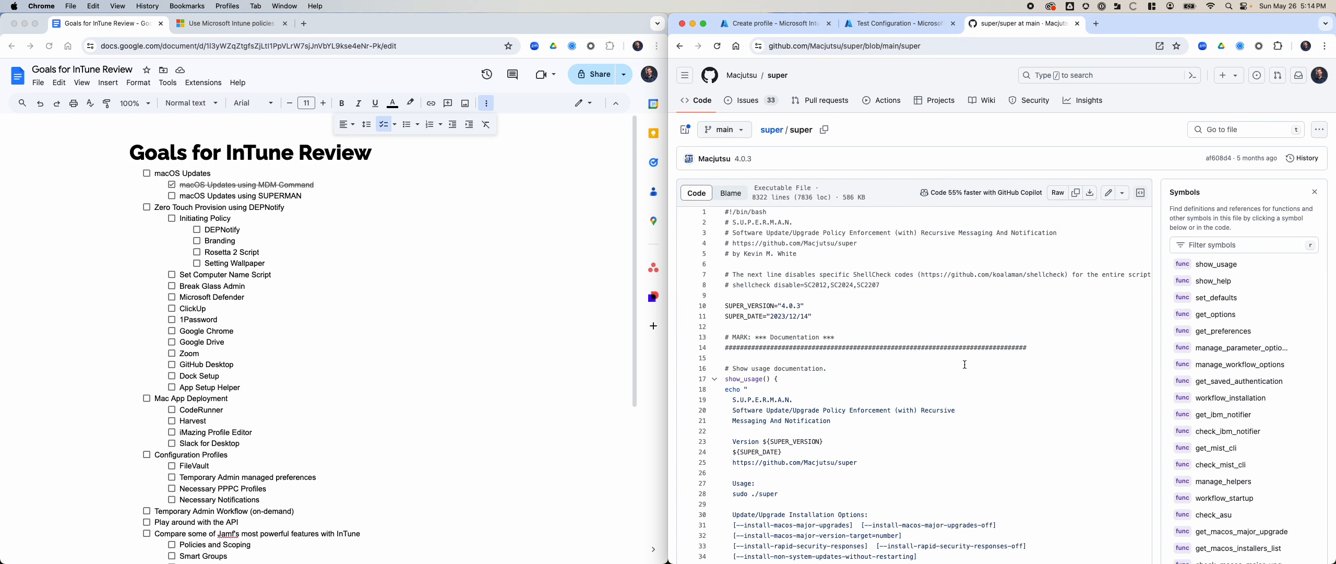
left_click(1075, 193)
Step: Leave the create-profile page, discarding the unsaved macOS Update profile
left_click(794, 26)
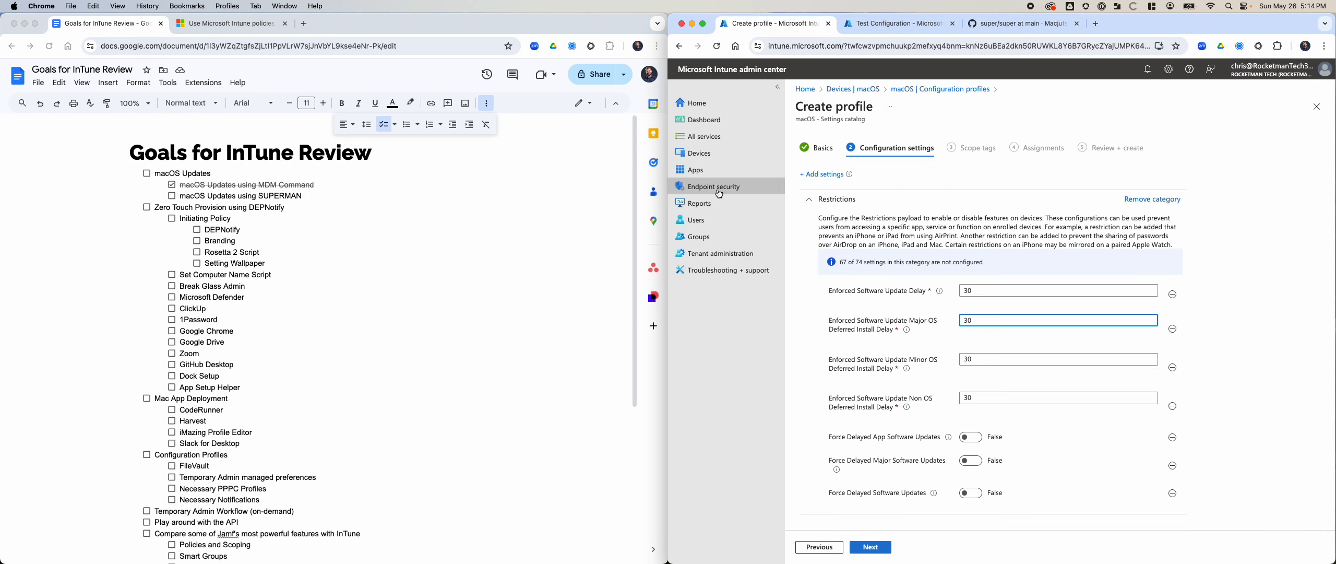
left_click(718, 134)
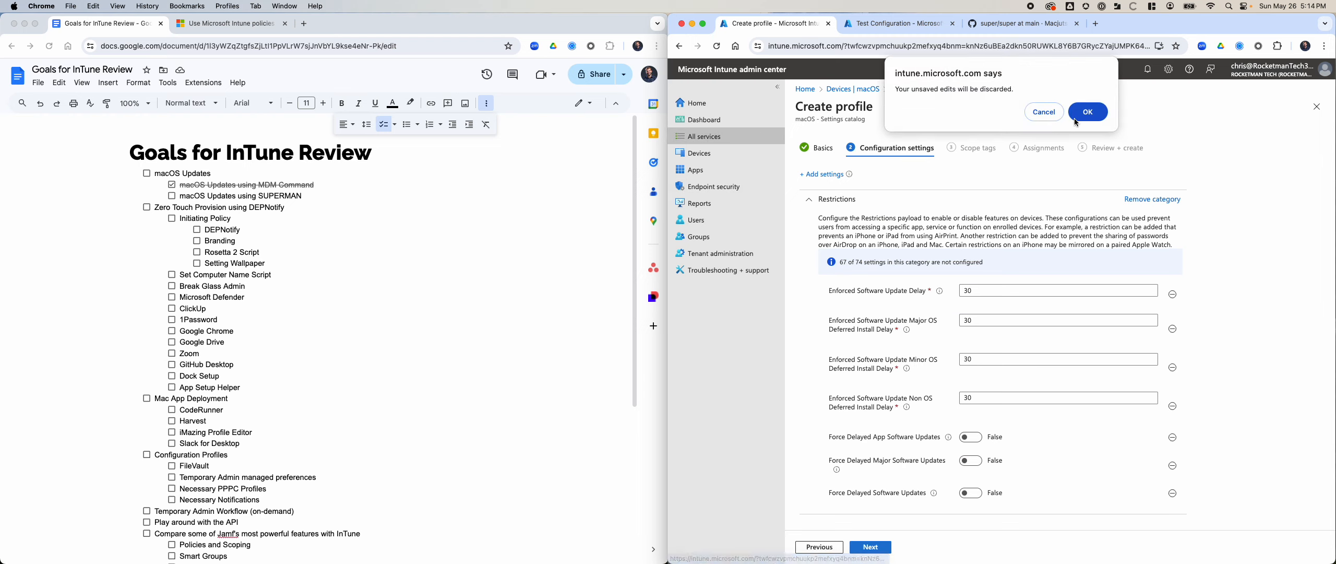
left_click(1090, 111)
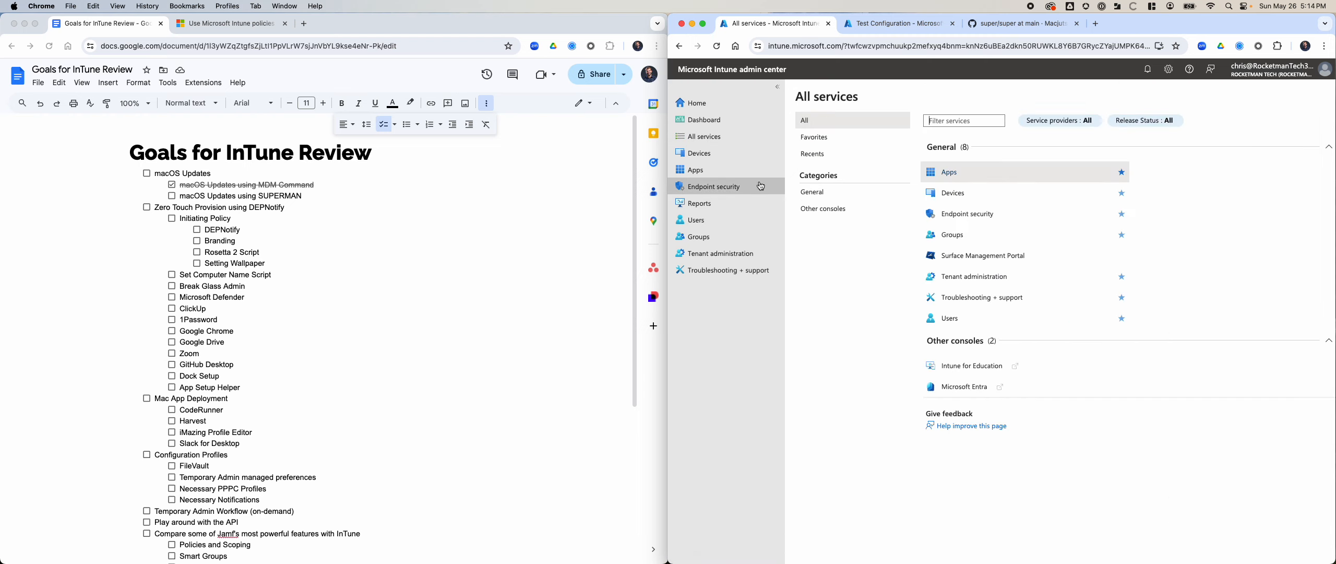
Step: Delete Test Script from the macOS shell scripts list and start adding a new script
left_click(716, 154)
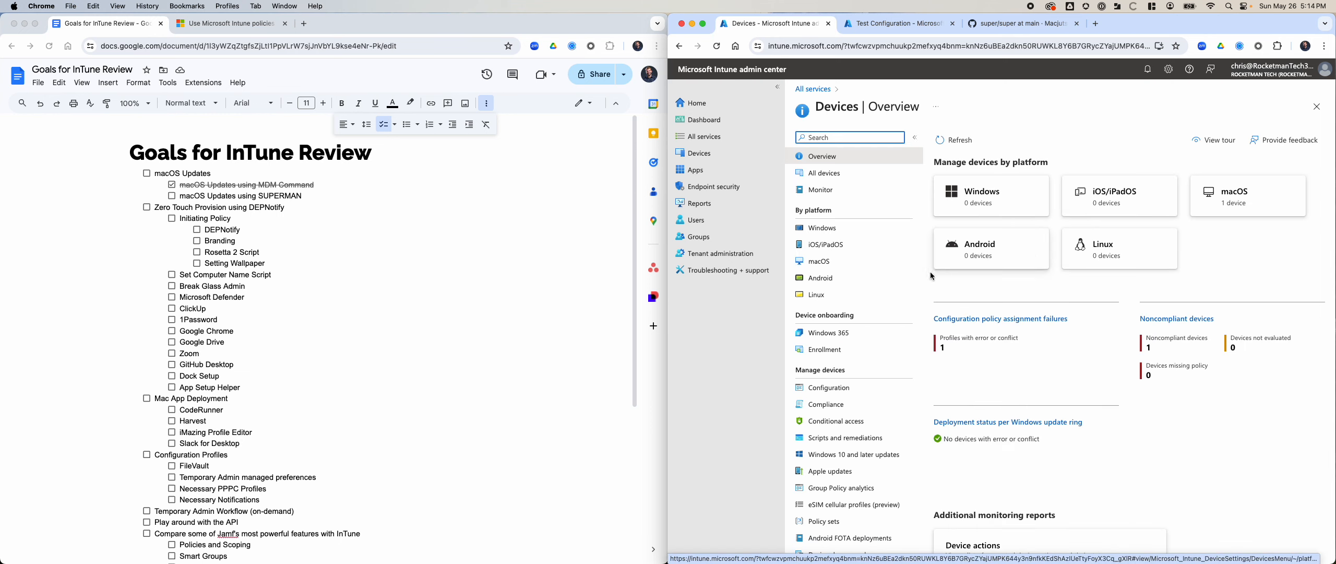
left_click(833, 264)
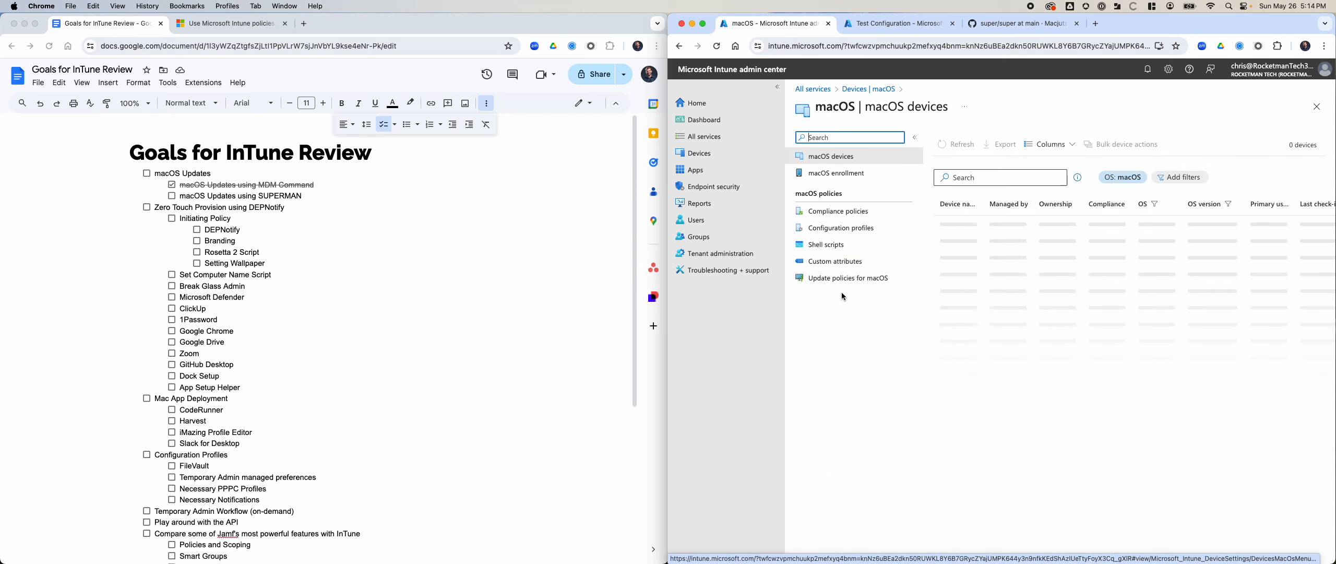
left_click(830, 245)
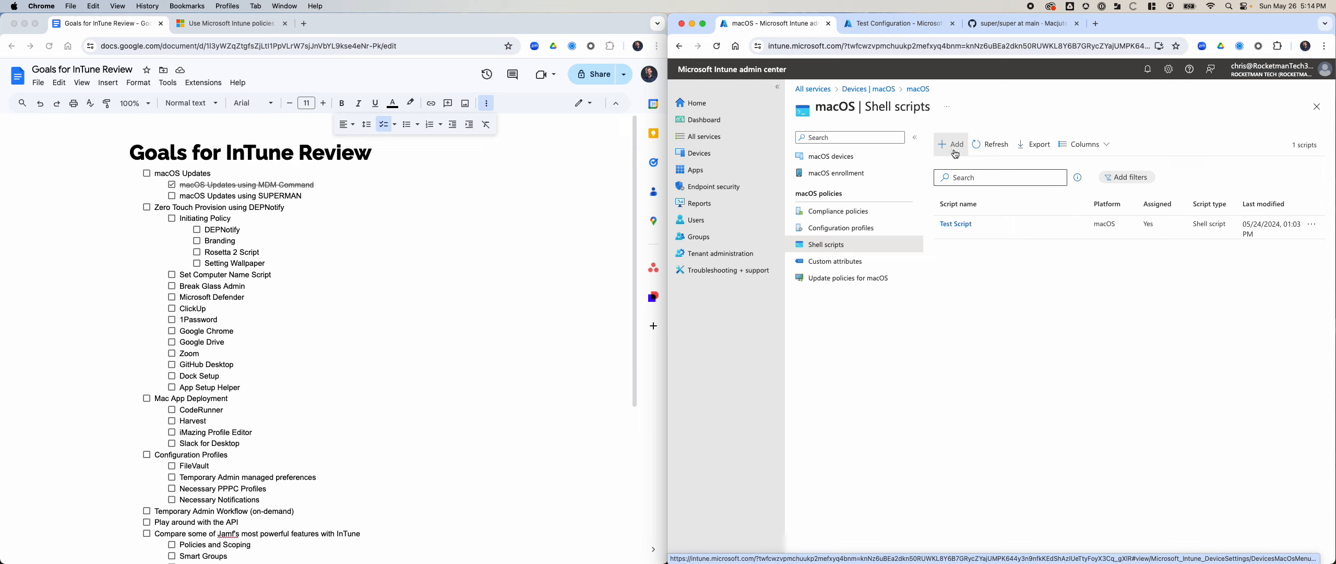
left_click(956, 224)
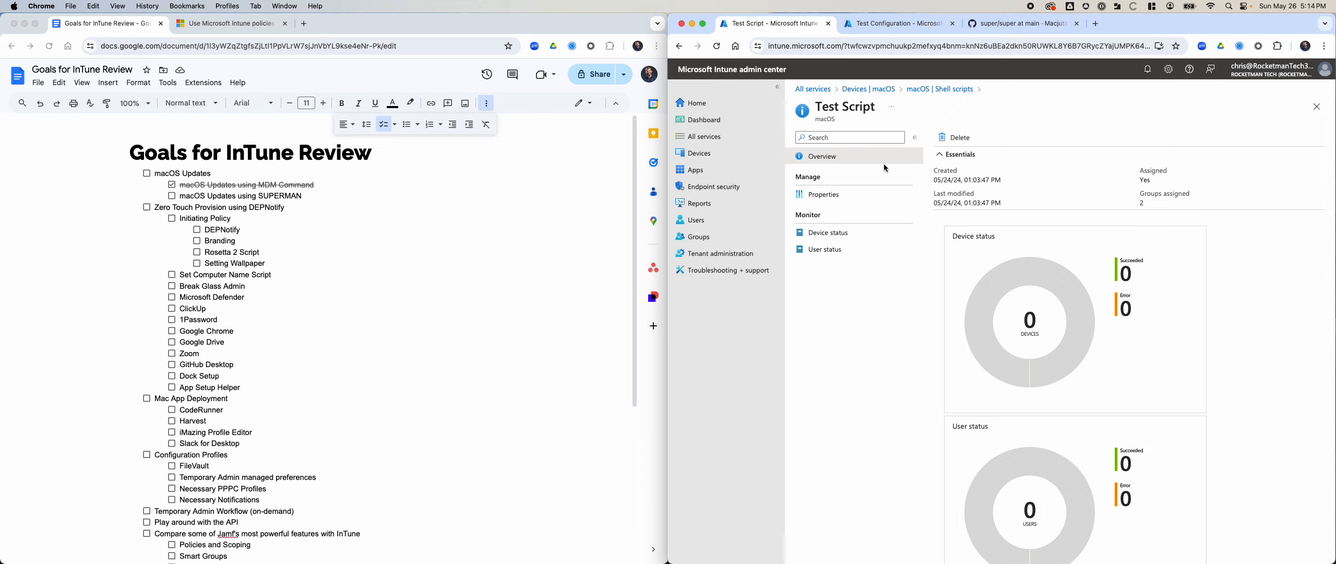
left_click(954, 137)
left_click(961, 199)
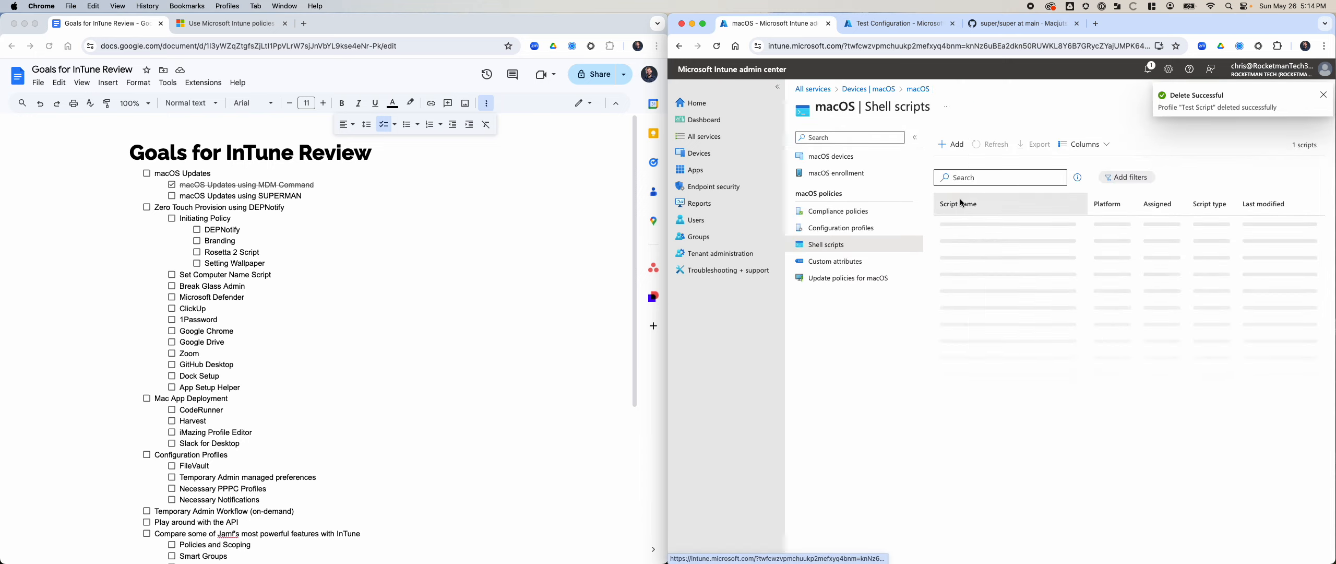
left_click(959, 145)
Step: Name the new macOS shell script SUPERMAN and advance to Script settings
left_click(975, 170)
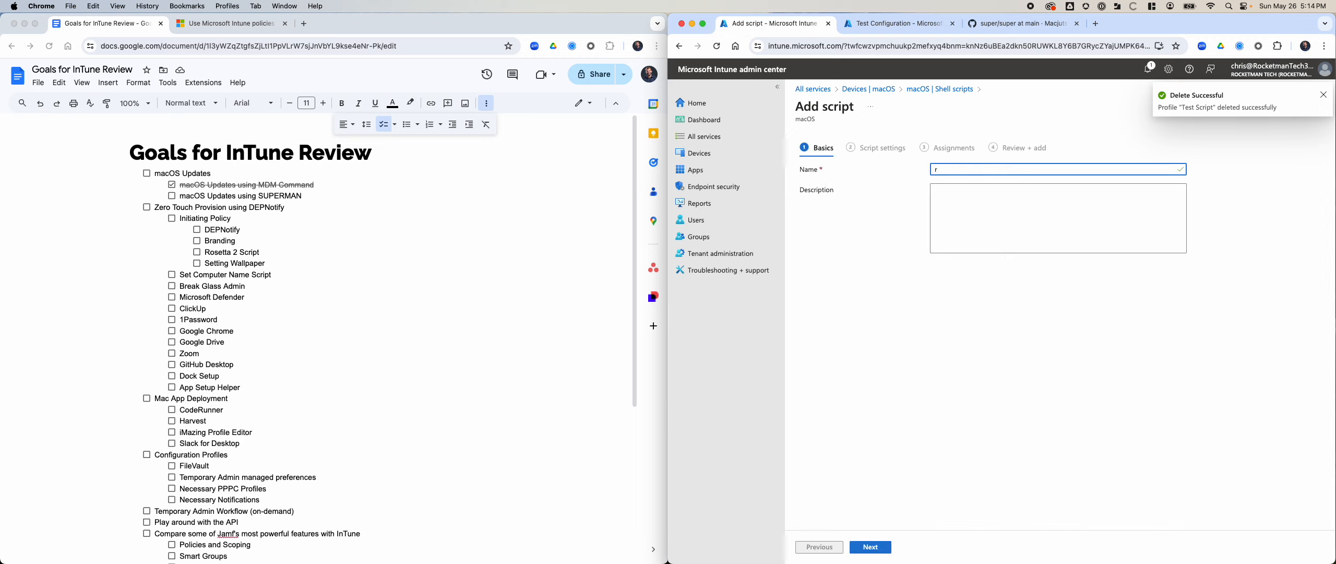
type("SUPERMAN")
left_click(961, 207)
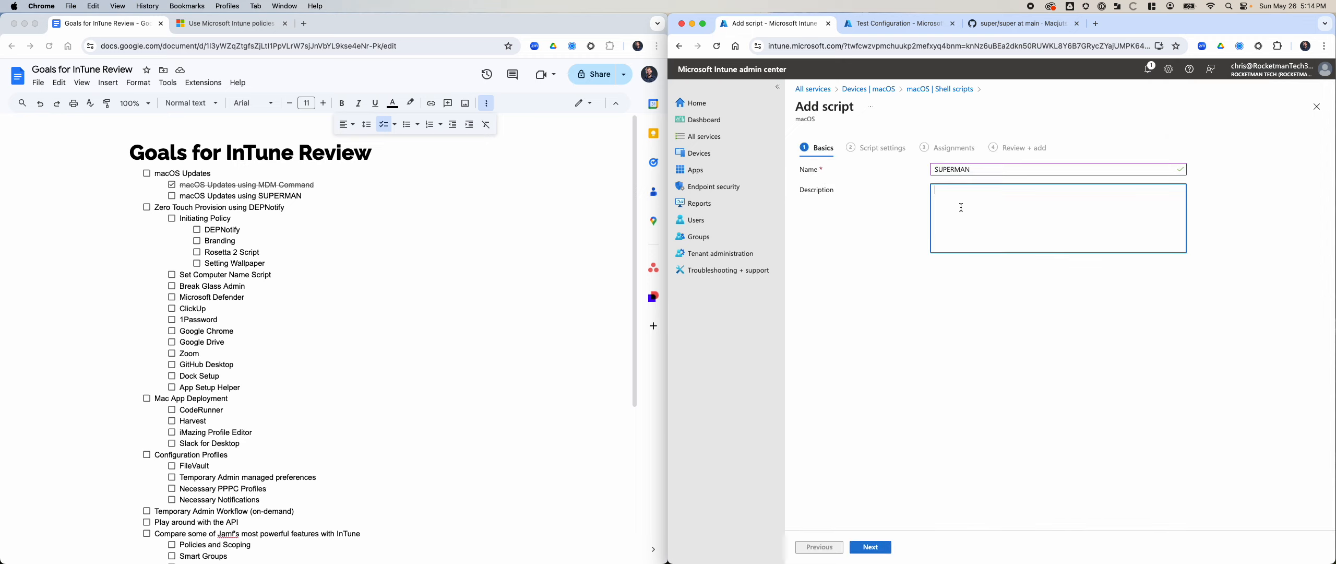
left_click(871, 547)
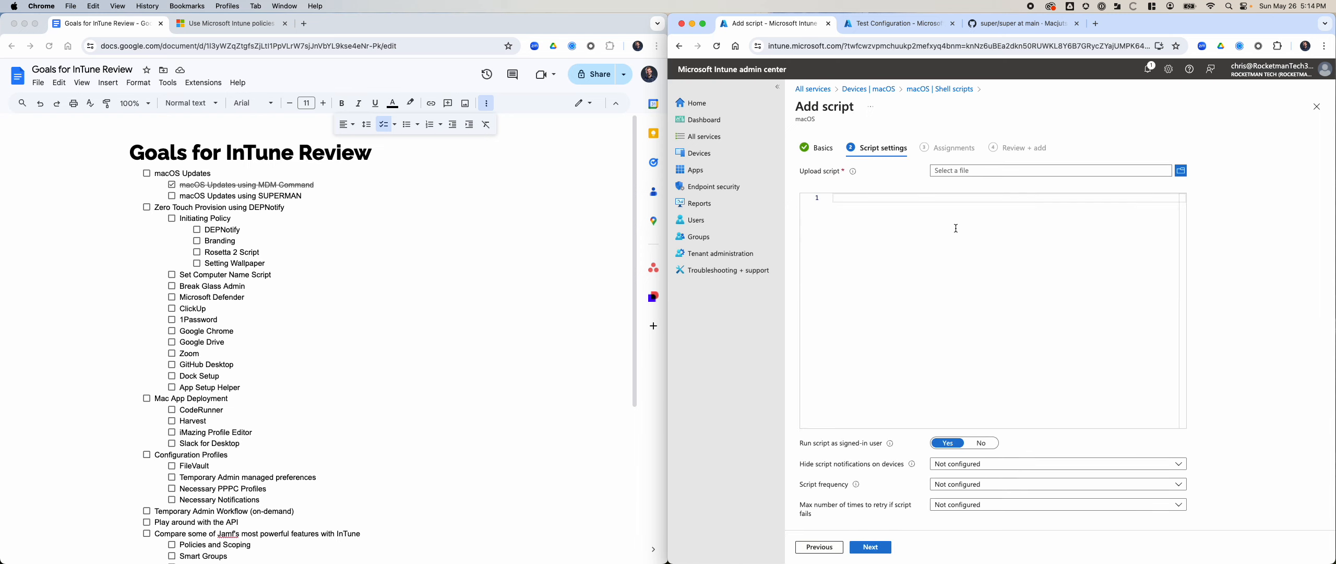
Step: Try supplying the script via the file picker and by pasting, without uploading anything
left_click(968, 172)
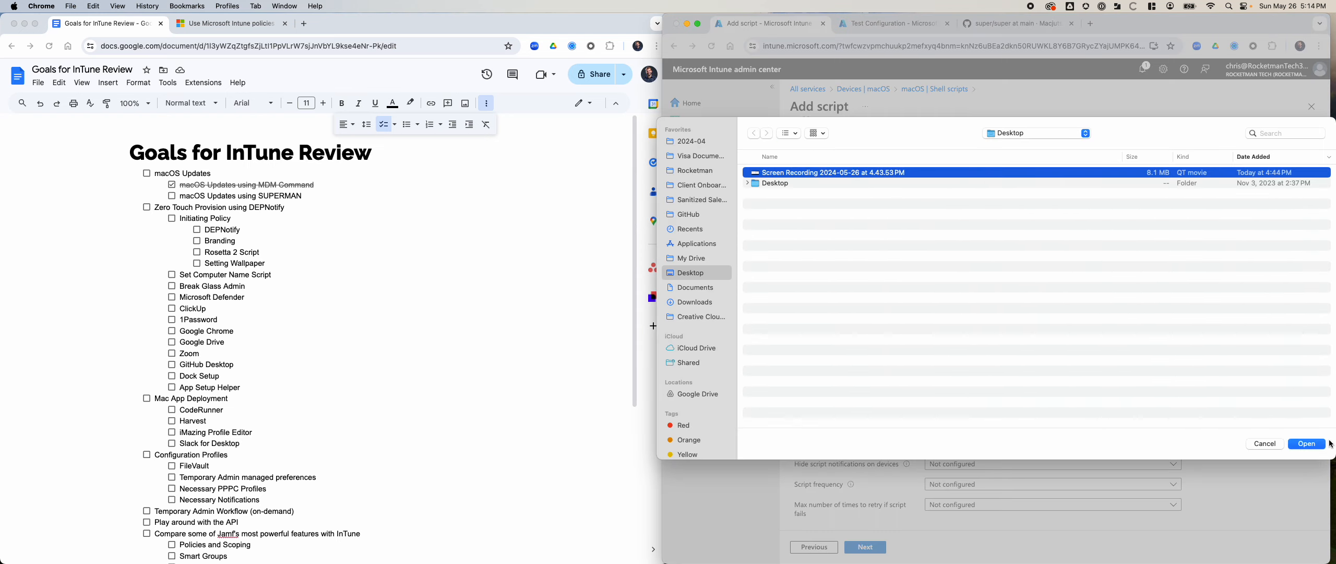
left_click(1264, 444)
key("super+v")
key("super+v")
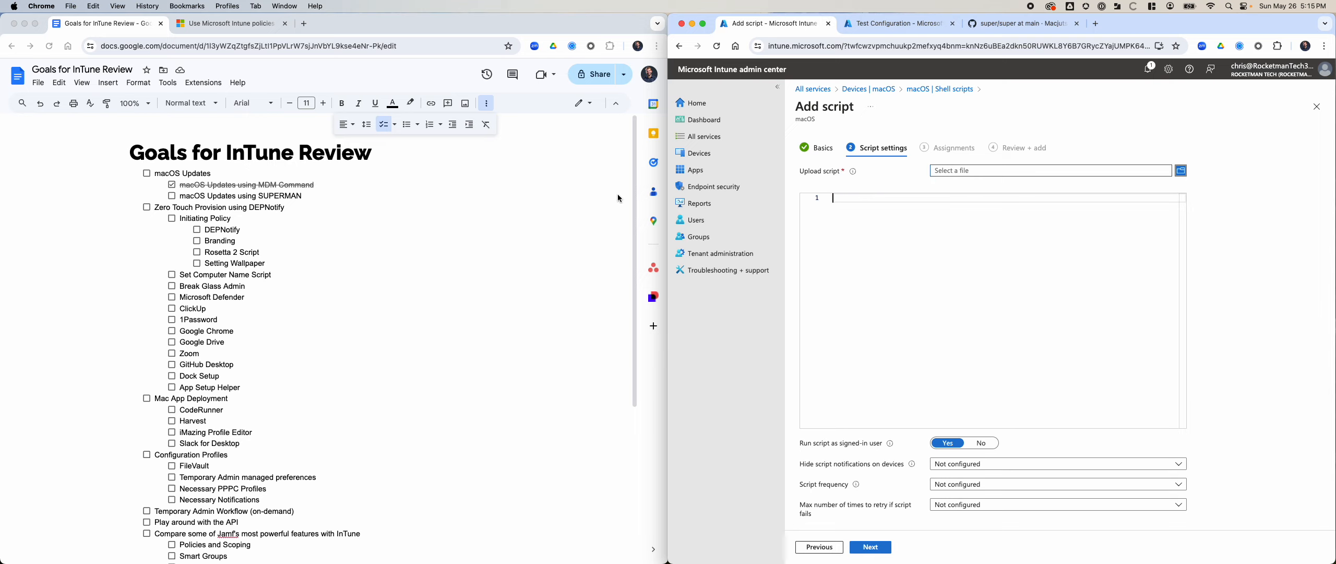
key("super+space")
Step: Launch CodeRunner and replace its contents with the copied super script
type("cd")
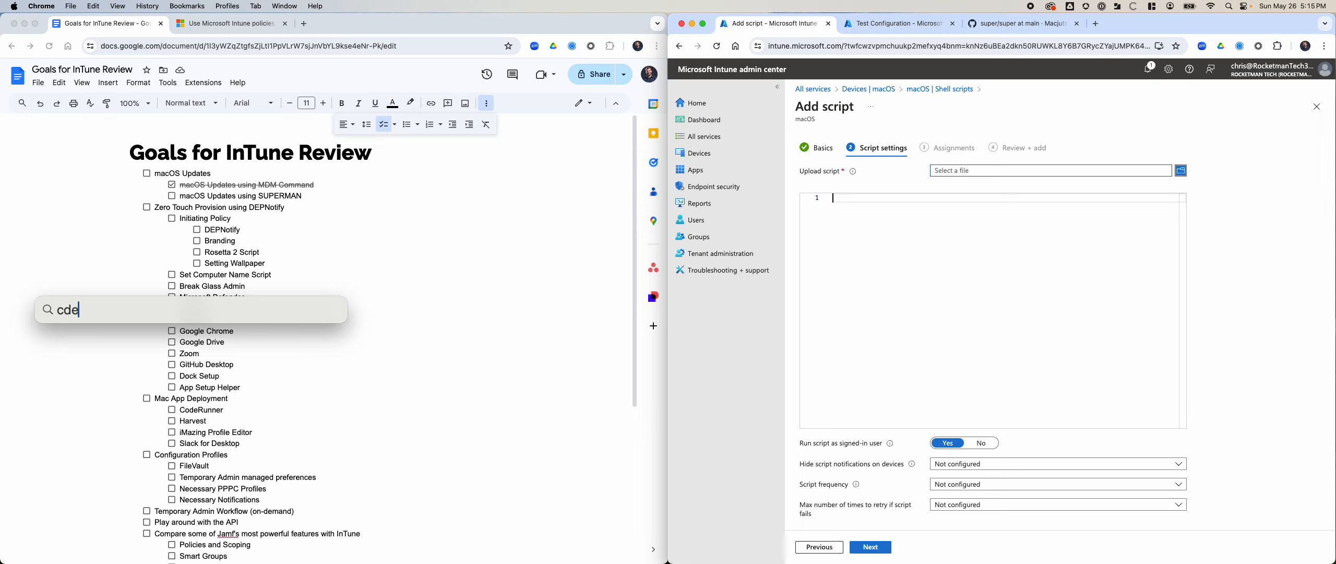
key("BackSpace")
type("ode")
key("Return")
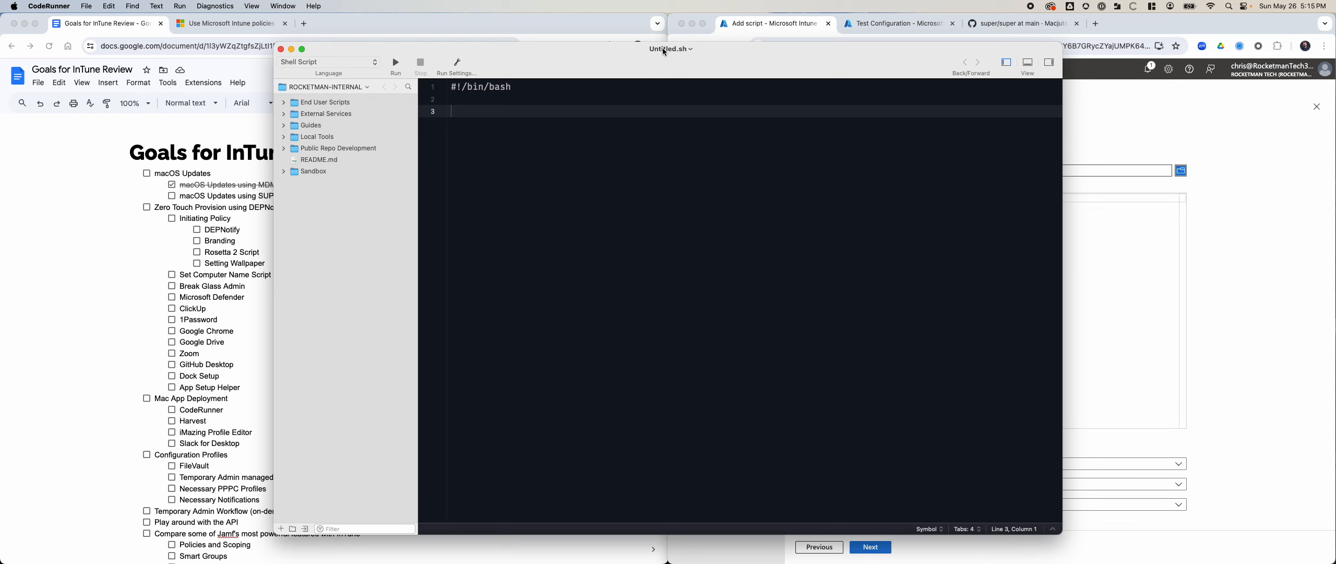
left_click(664, 52)
left_click(527, 121)
key("super+a")
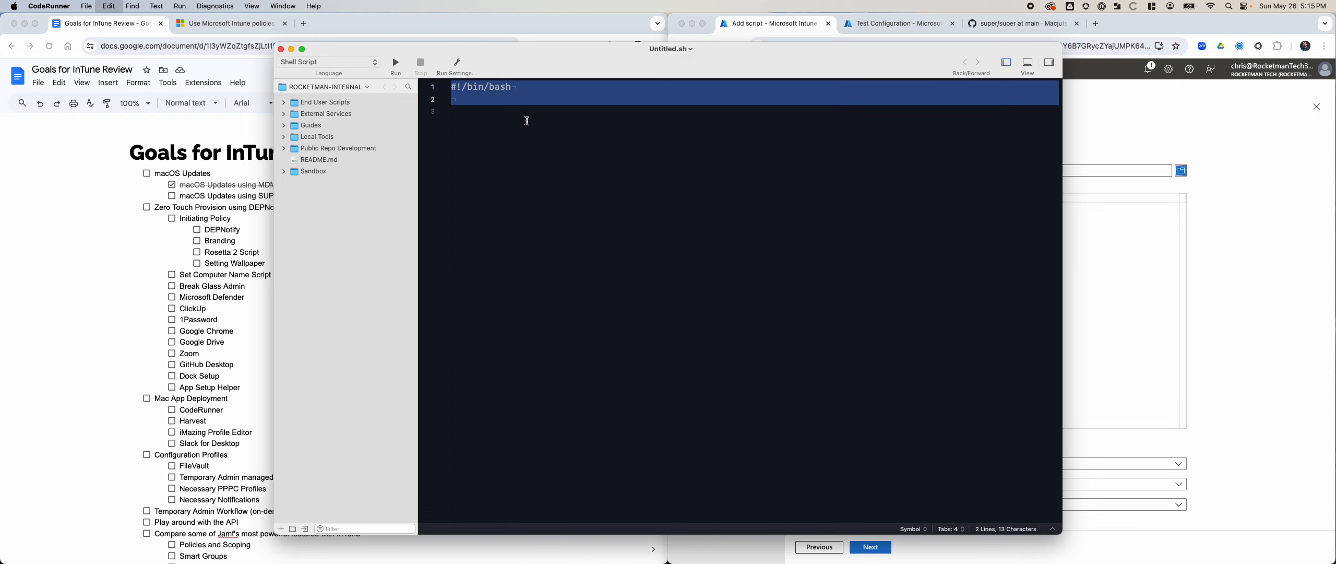
key("super+v")
Step: Save the script to the Desktop as SUPERMAN.sh and close its window
key("super+s")
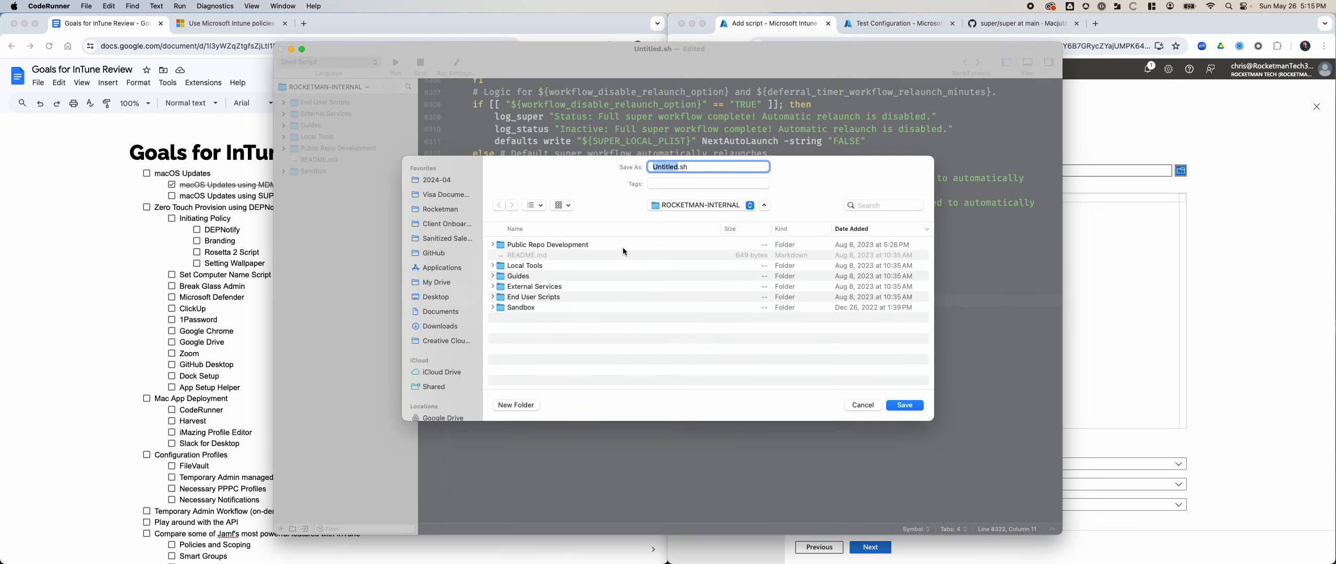
key("super+shift+d")
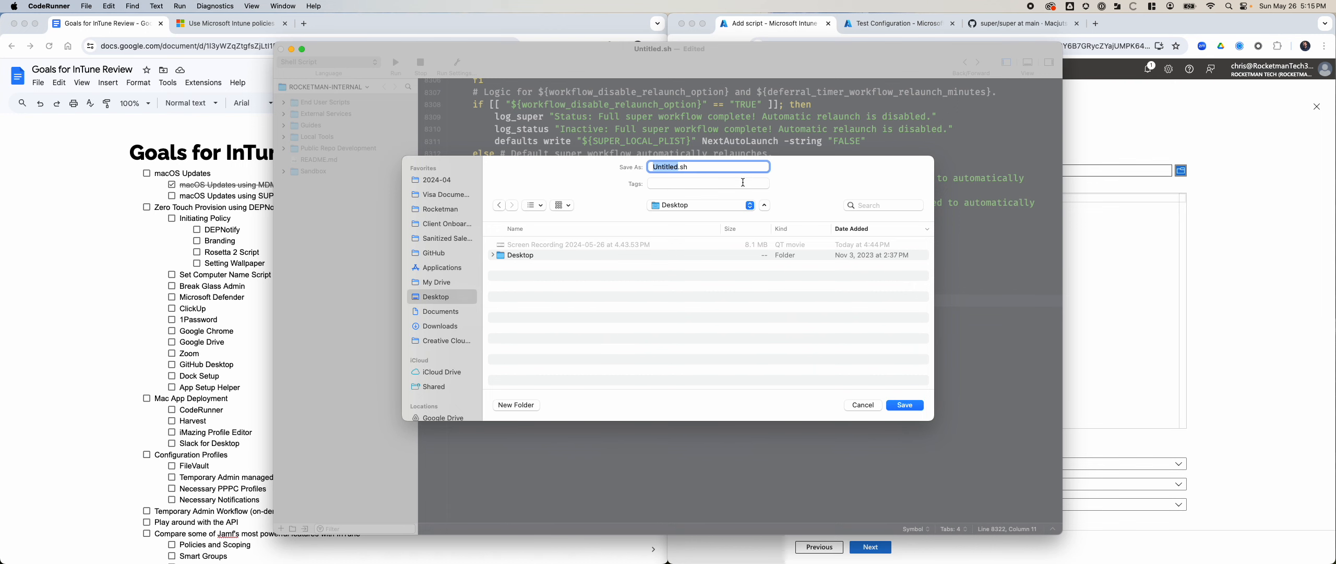
type("SUPERMAN")
key("Return")
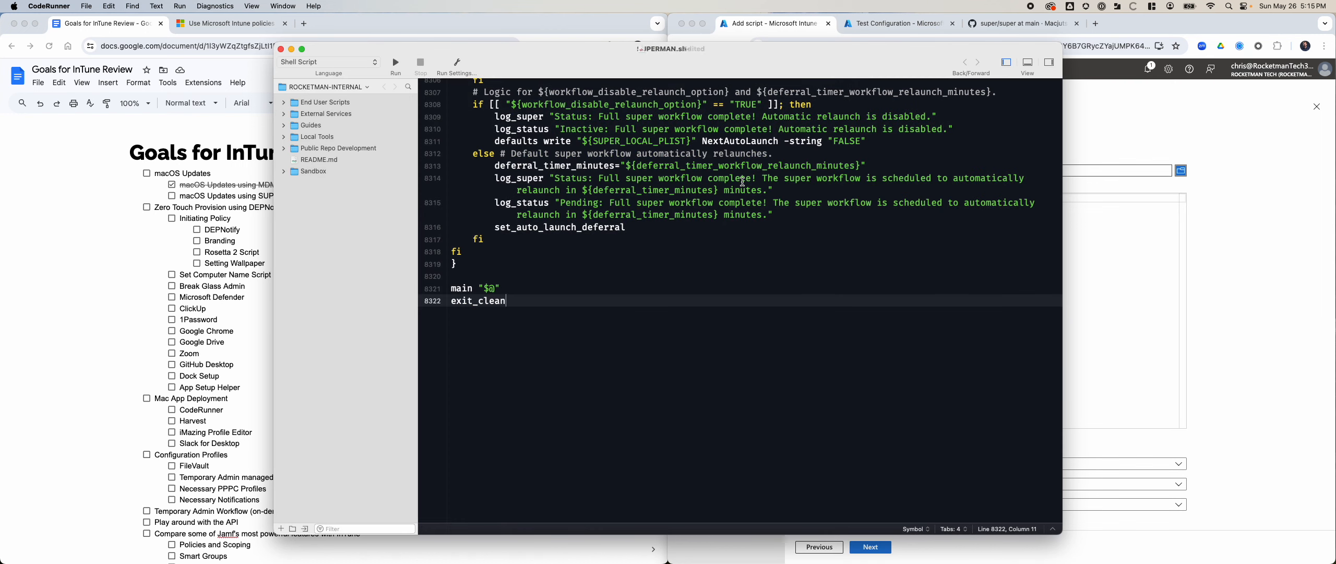
left_click(283, 49)
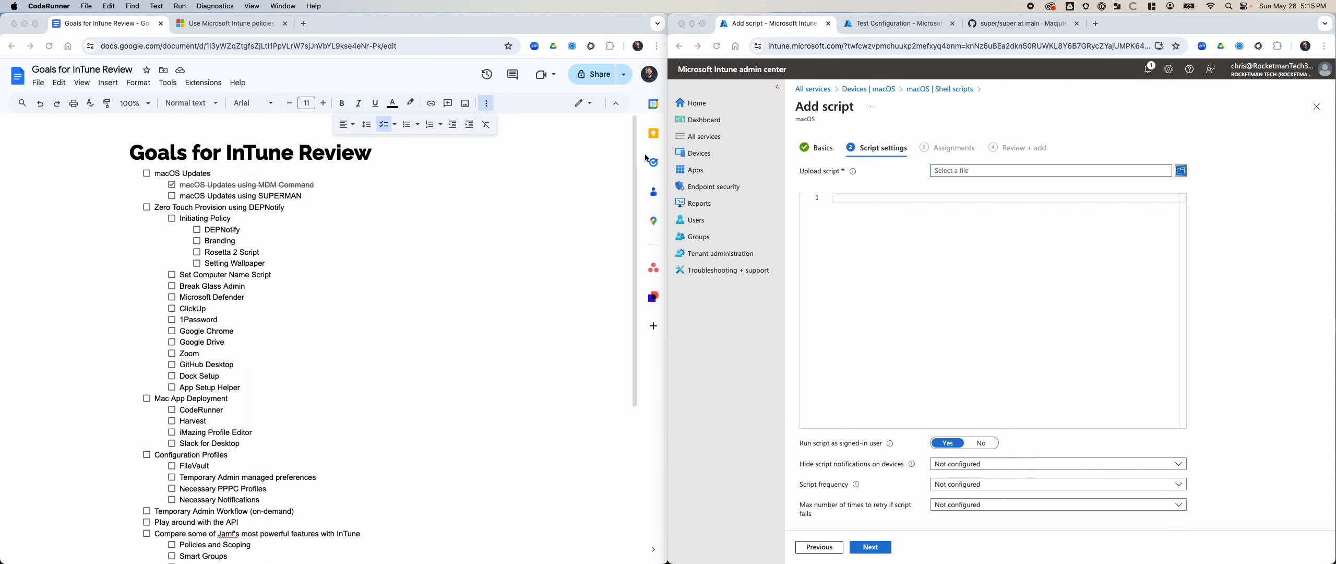
Step: Upload SUPERMAN.sh from the Desktop as the Intune script file
left_click(908, 225)
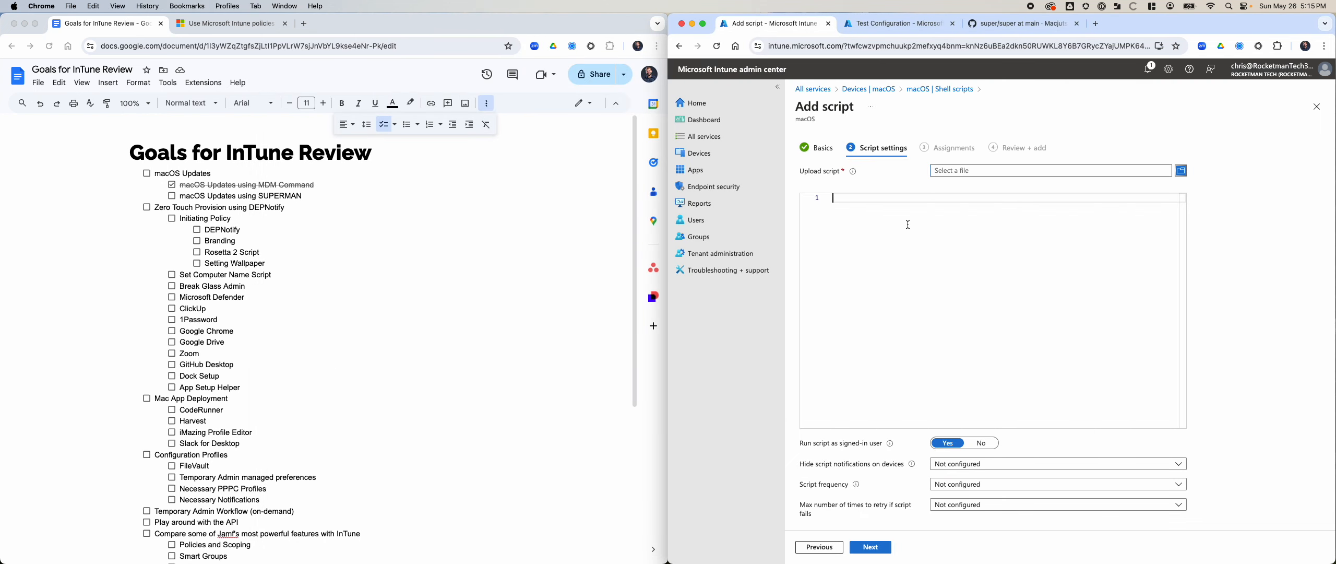
left_click(1002, 171)
left_click(877, 172)
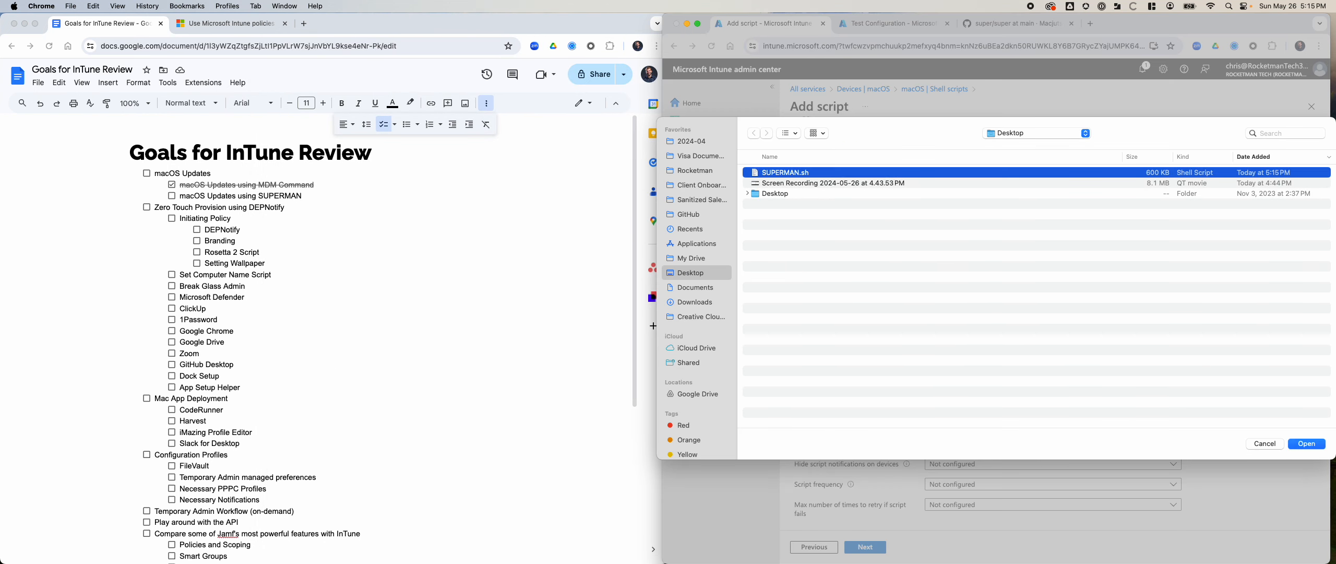
left_click(1306, 443)
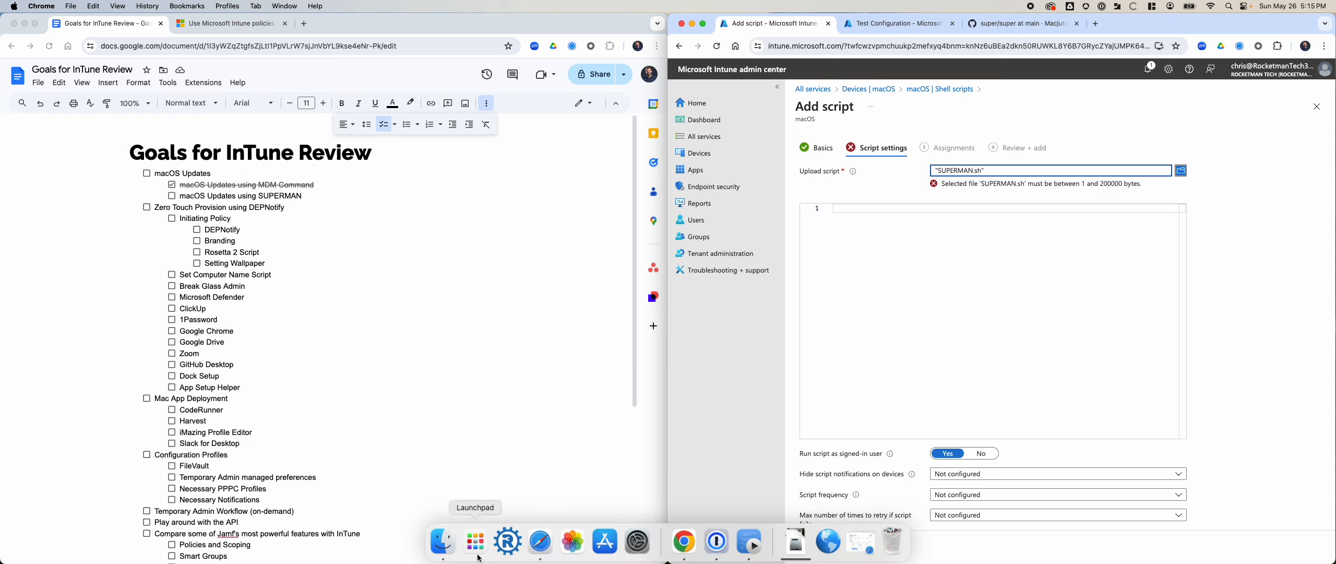
Step: Check SUPERMAN.sh's 600 KB size in Finder against the 200000-byte limit in the error
left_click(445, 545)
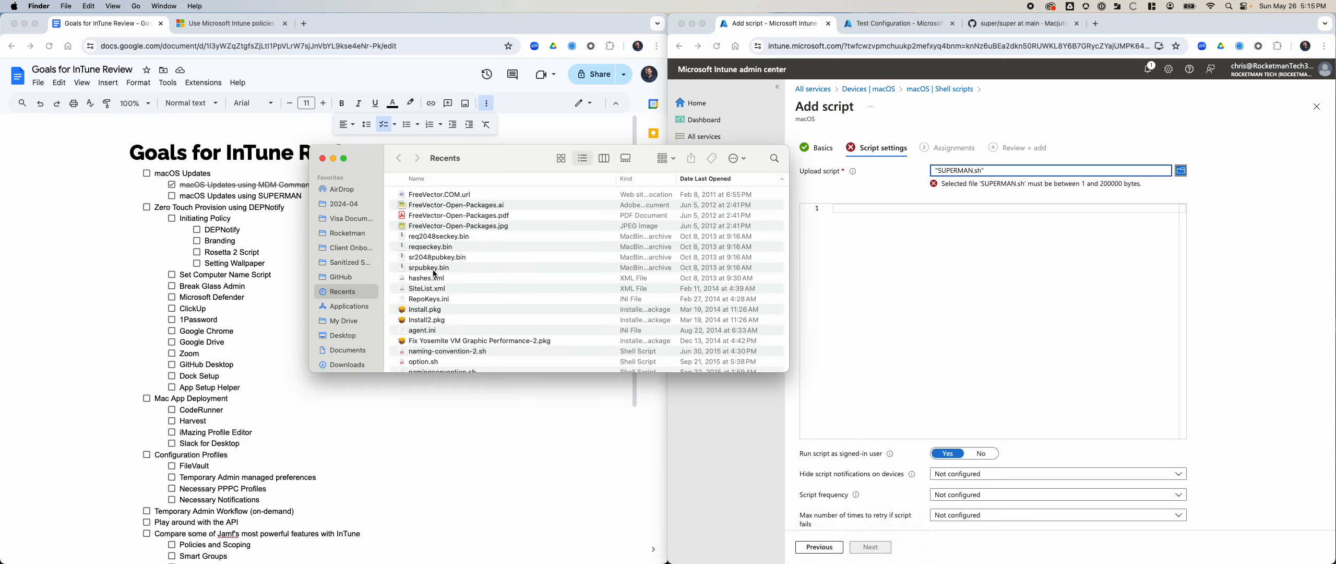
key("super+shift+d")
left_click(462, 195)
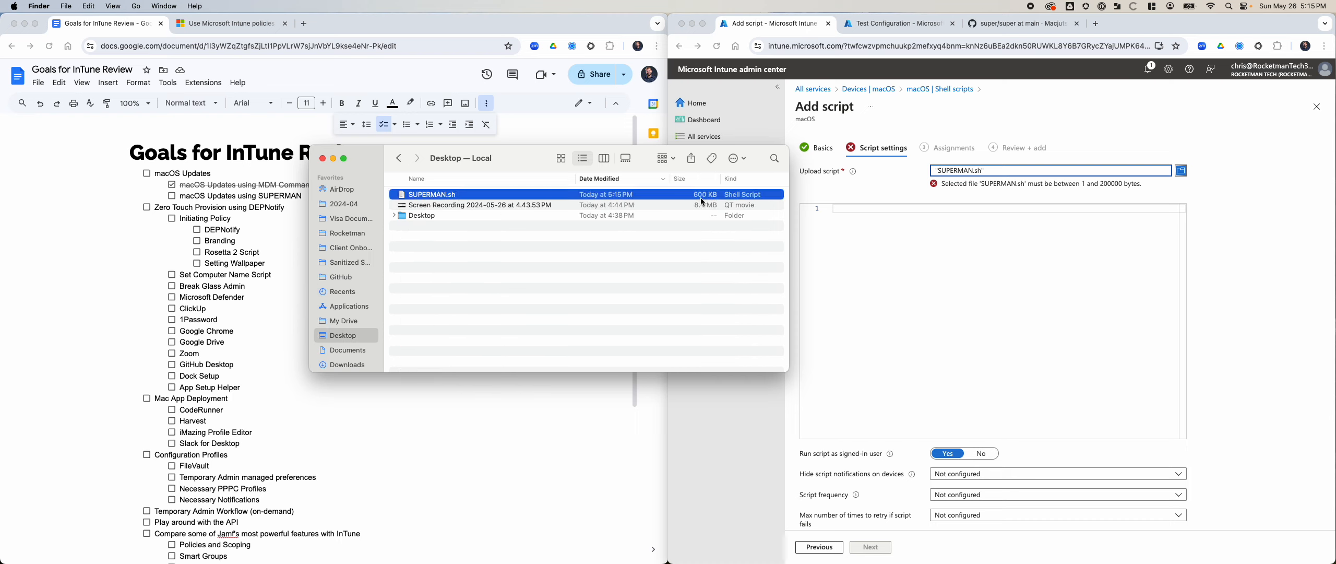
double_click(1112, 184)
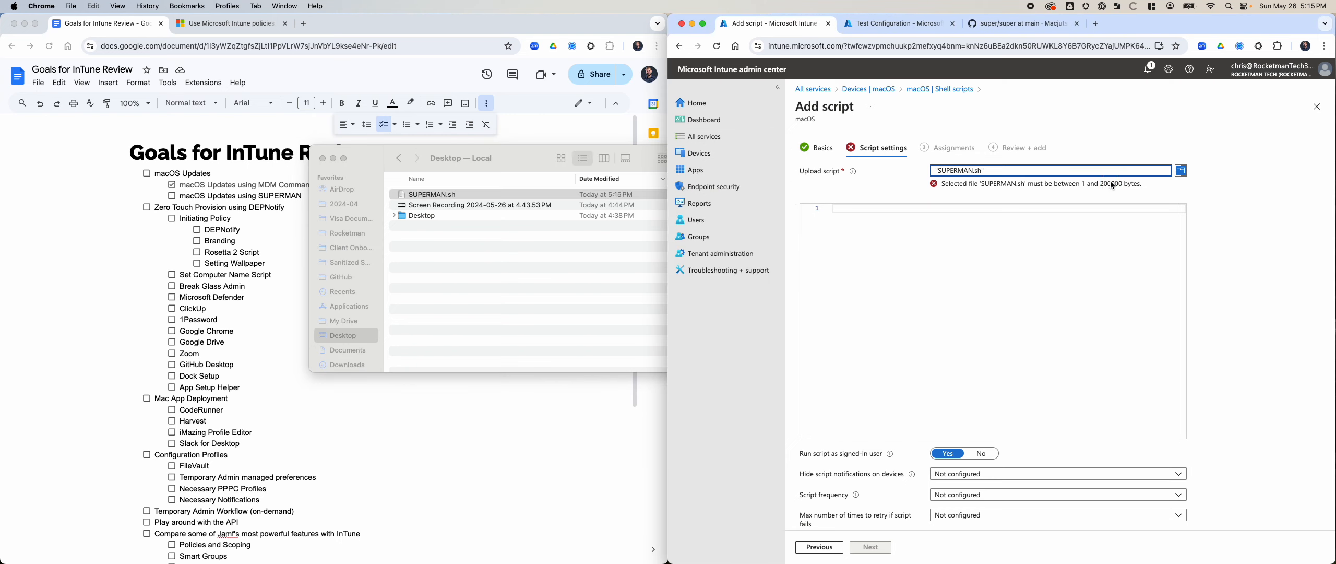
Step: Search 'how many kb in 200000 bites', confirm 200 KB on Bit Calculator, then close it
key("super+t")
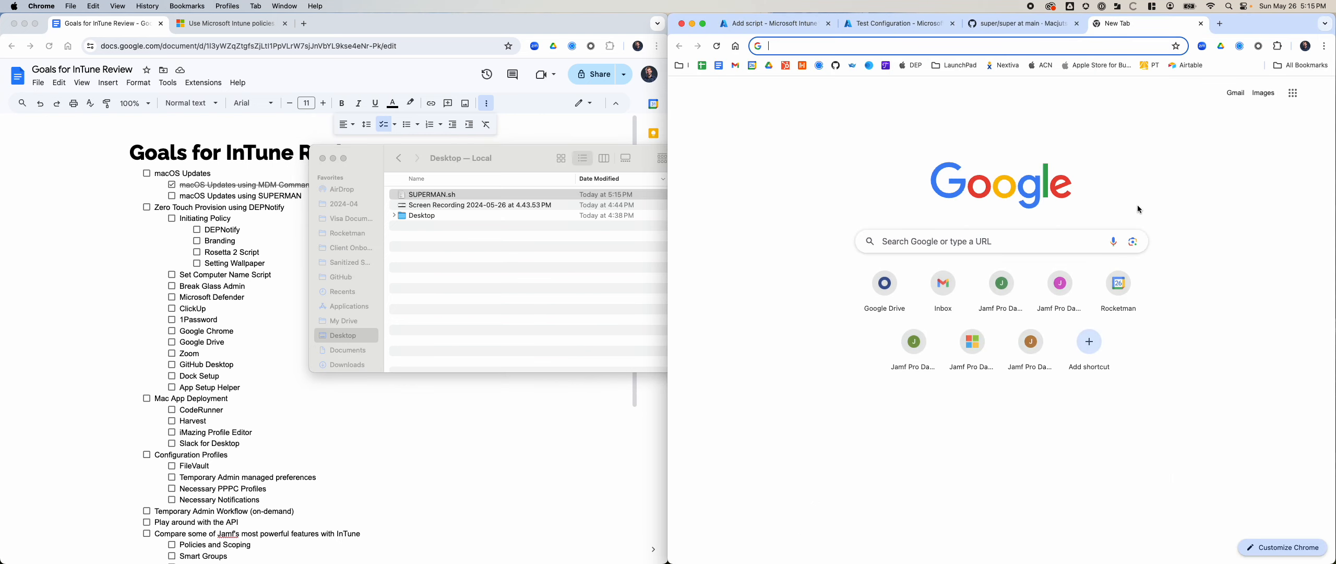
type("how many kb ")
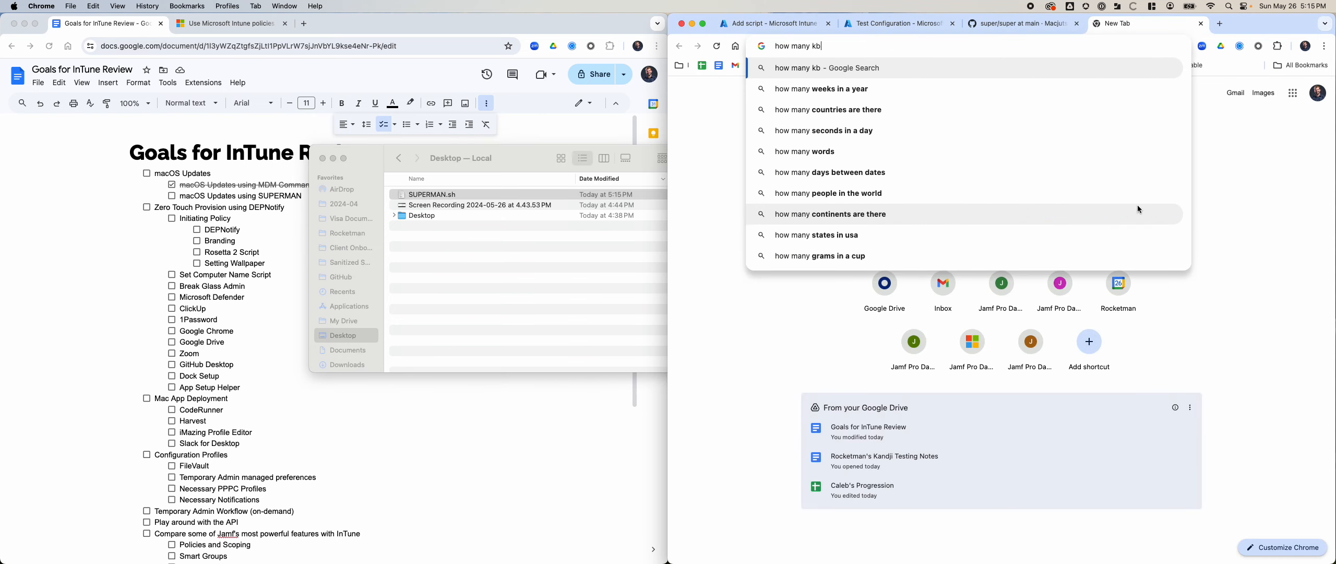
type("in 200000 ")
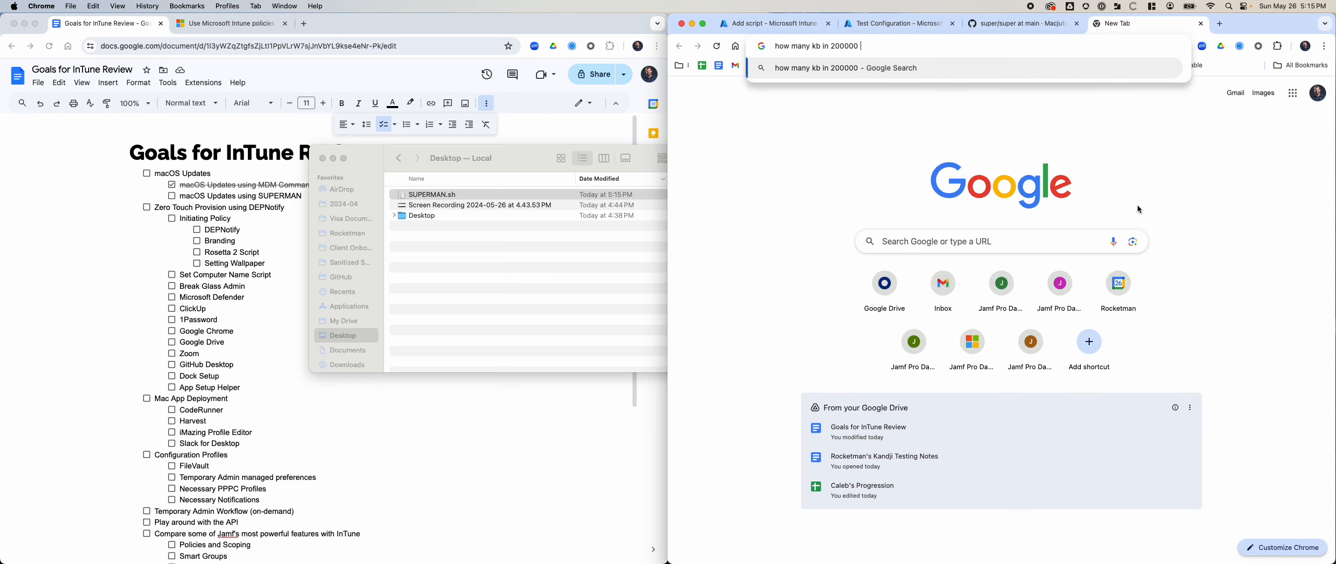
type("bites")
key("Return")
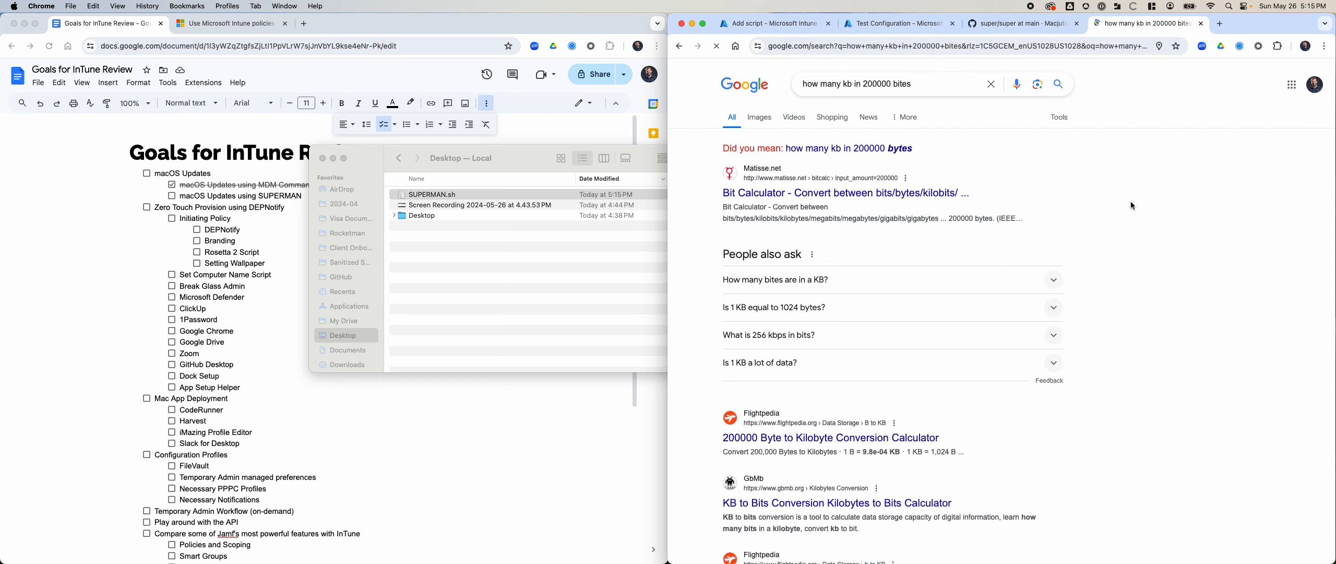
left_click(818, 197)
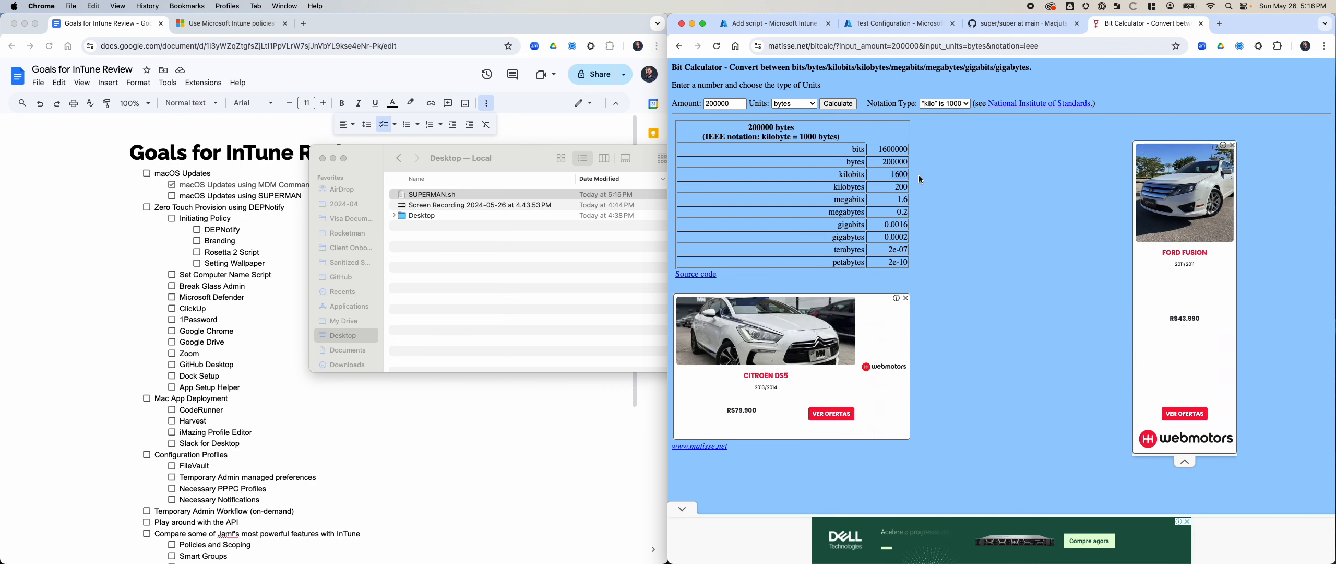
left_click(608, 239)
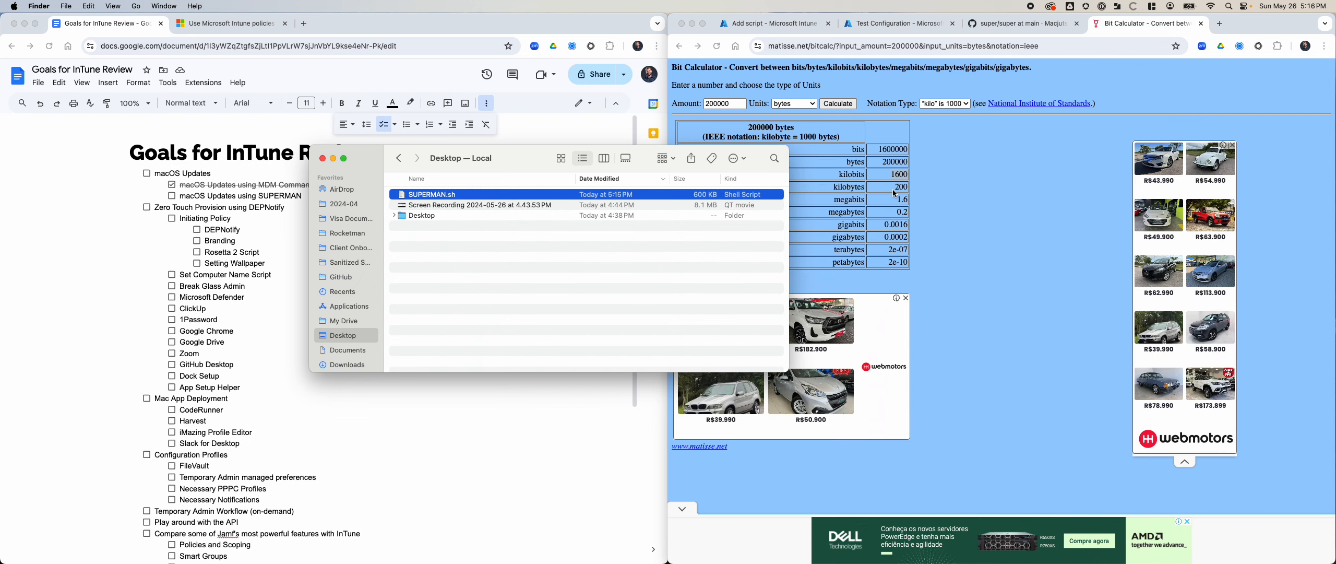
left_click(974, 195)
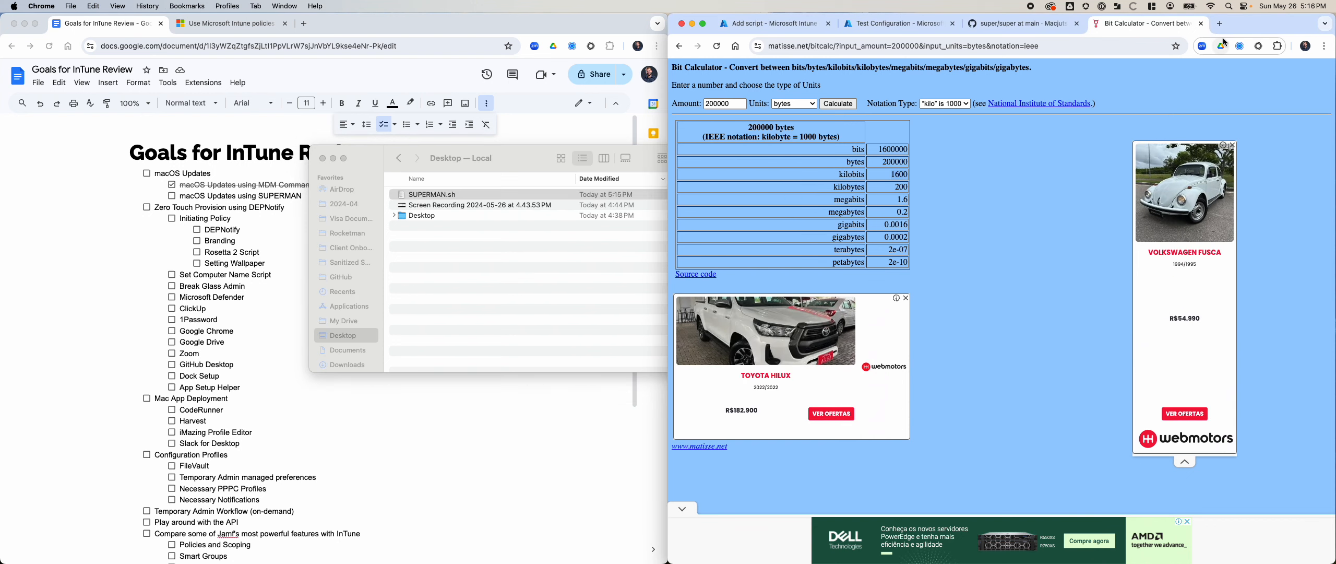
left_click(1200, 24)
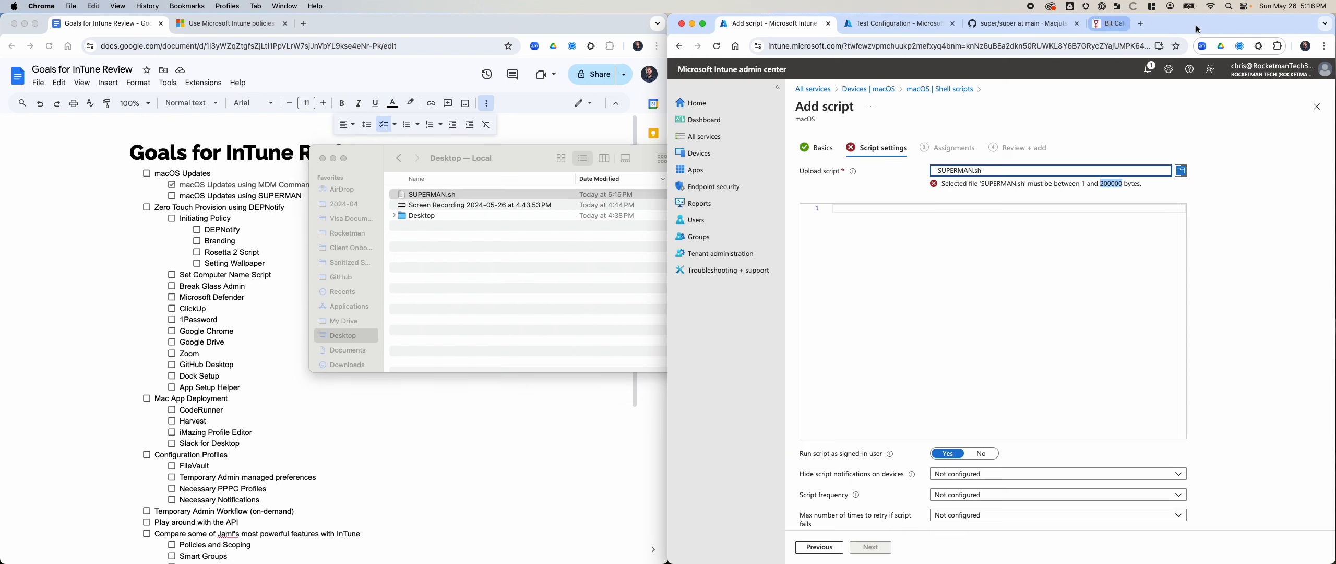
Step: Go to the Macjutsu/super repository page, skim the README, and open the super script file
left_click(1036, 23)
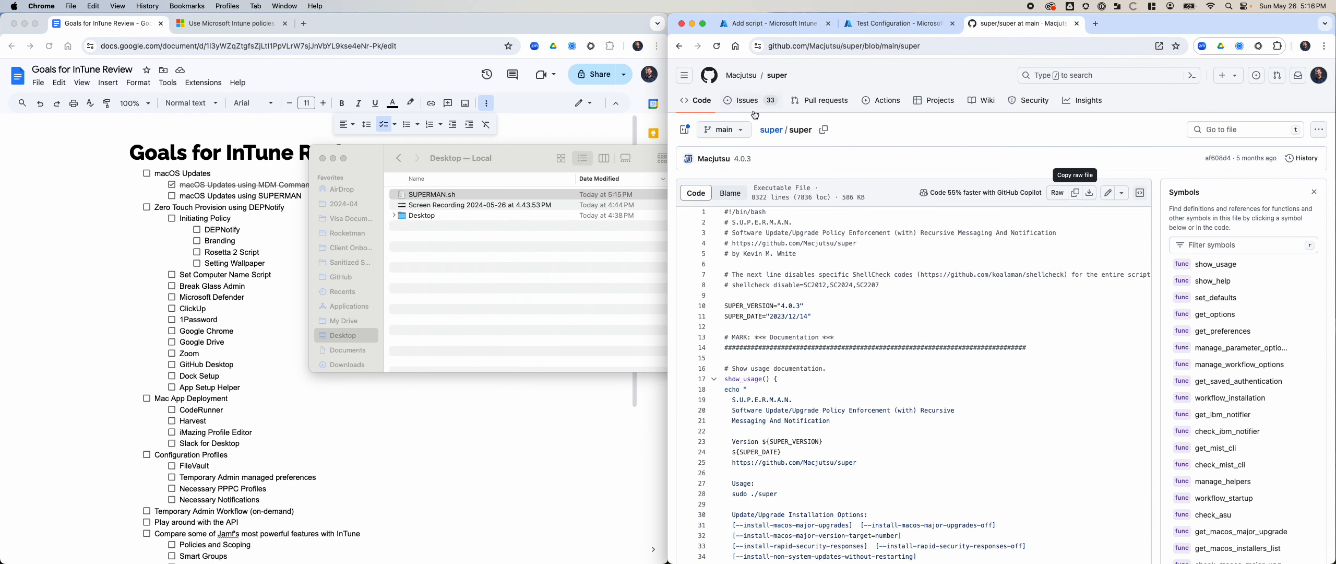
left_click(679, 46)
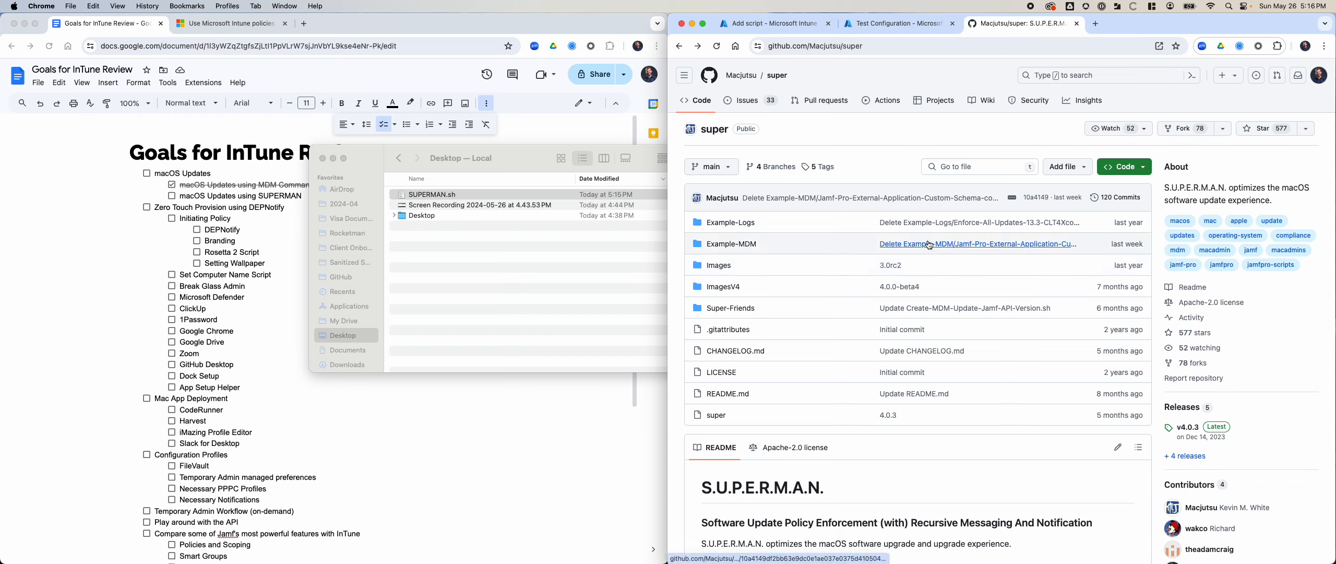
scroll(950, 430, "down", 2)
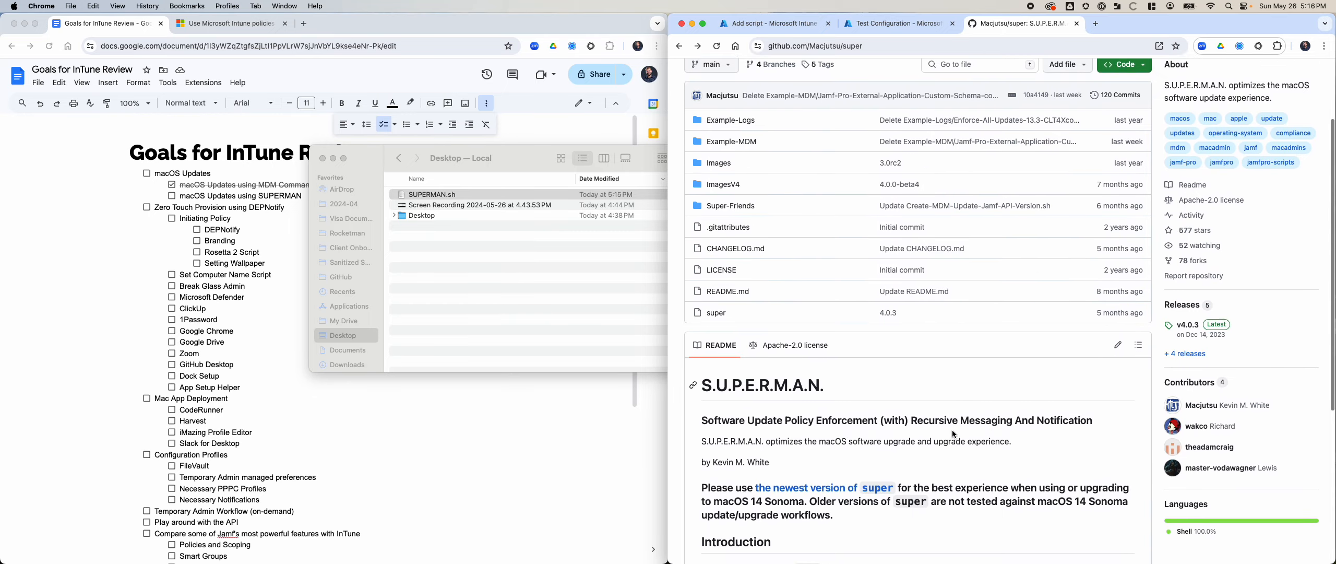
scroll(952, 434, "down", 3)
scroll(951, 430, "down", 1)
scroll(951, 430, "up", 6)
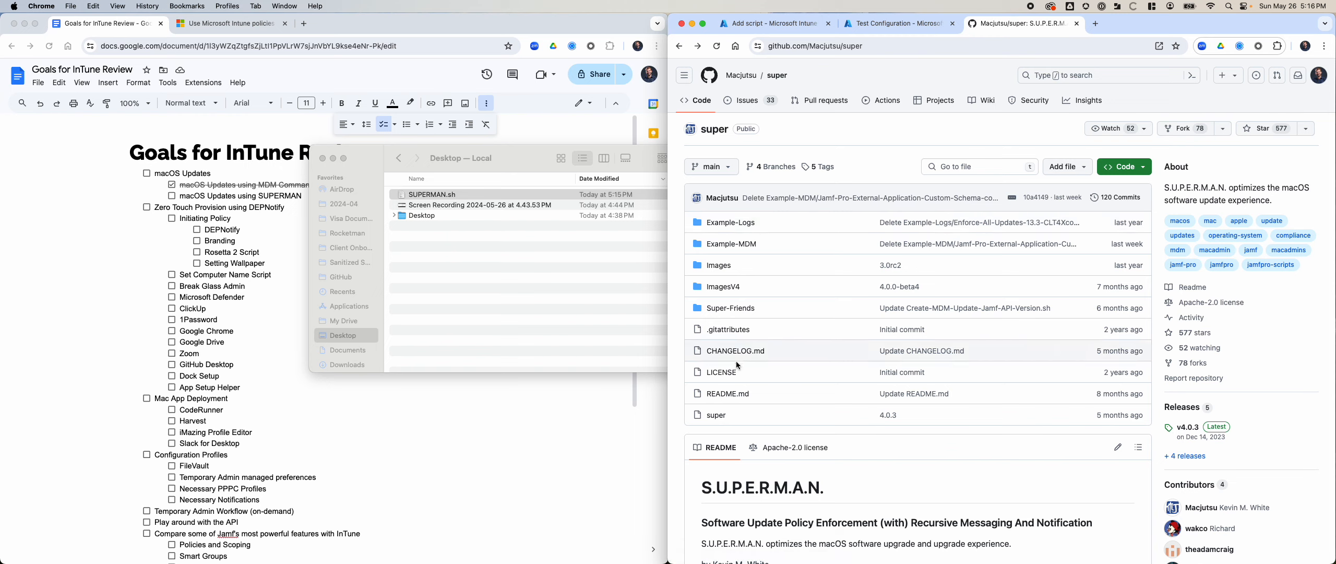
scroll(720, 420, "down", 1)
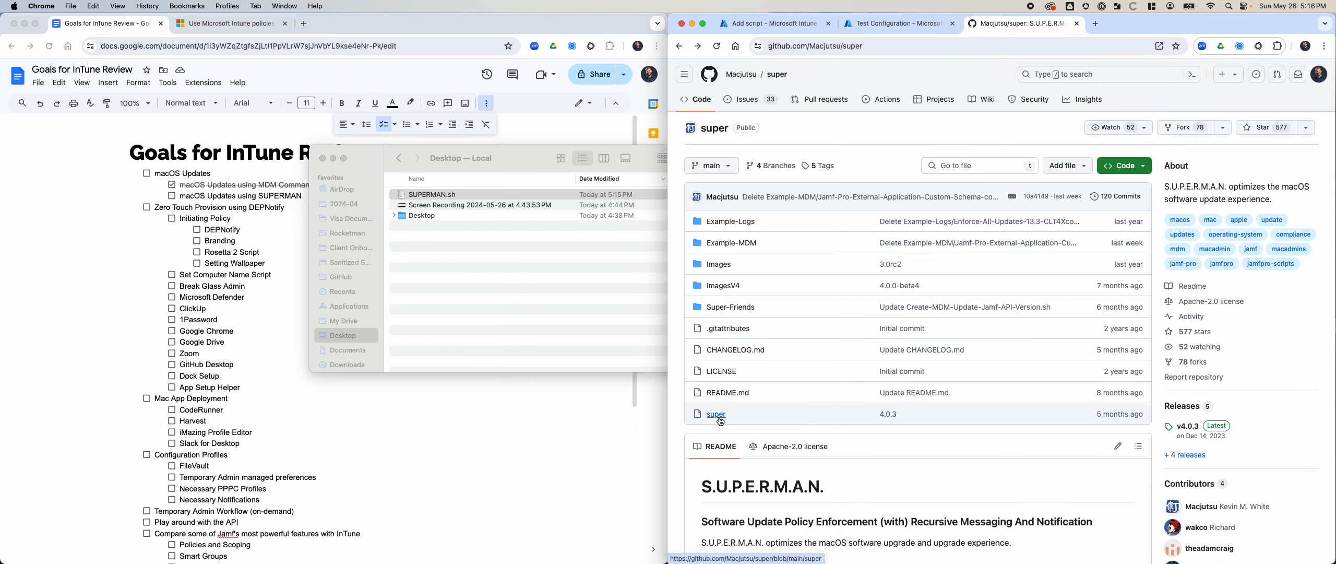
left_click(719, 420)
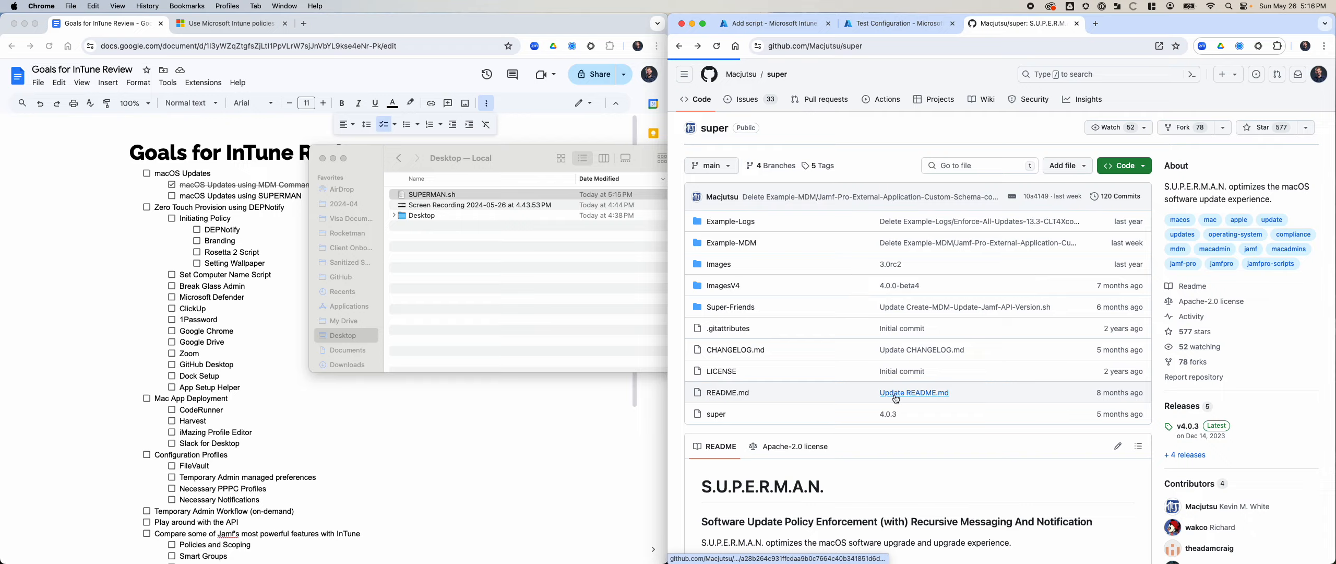
Step: Scroll through the 8322-line, 586 KB super script code on GitHub
scroll(1208, 266, "down", 20)
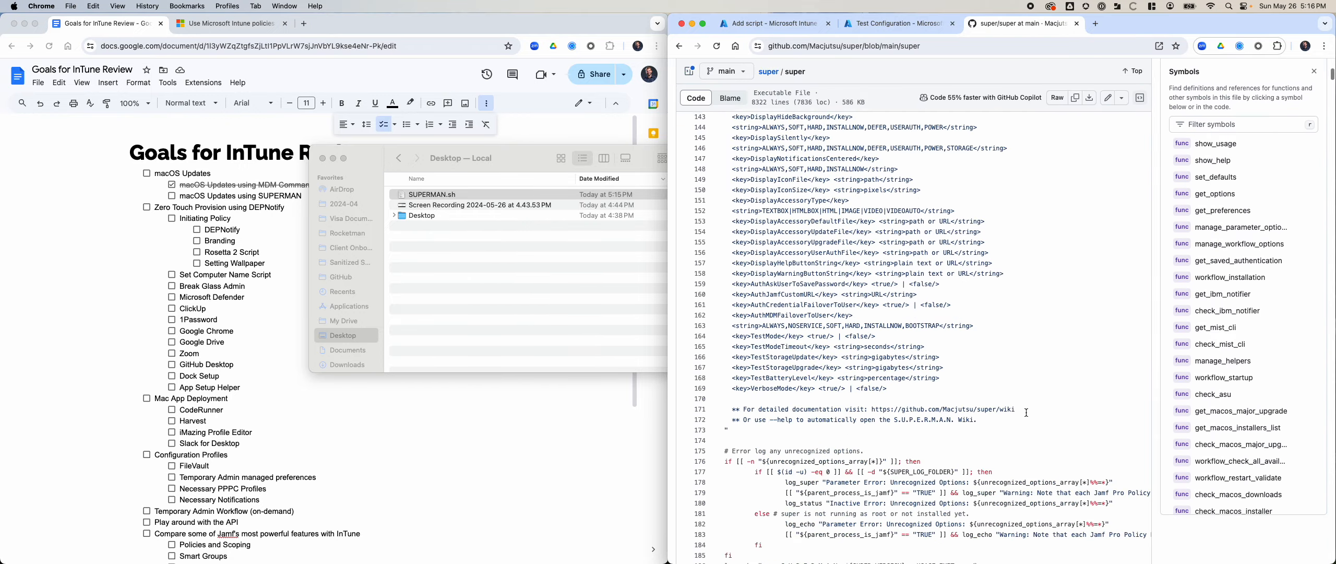
scroll(1208, 267, "down", 10)
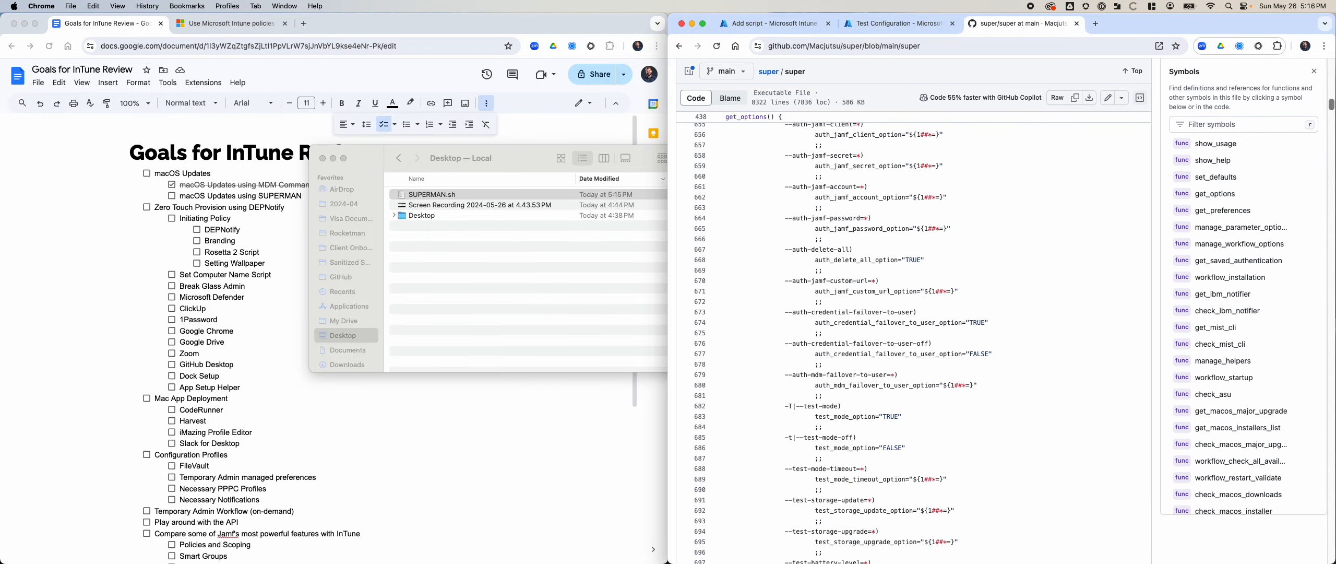
left_click_drag(1333, 108, 1333, 557)
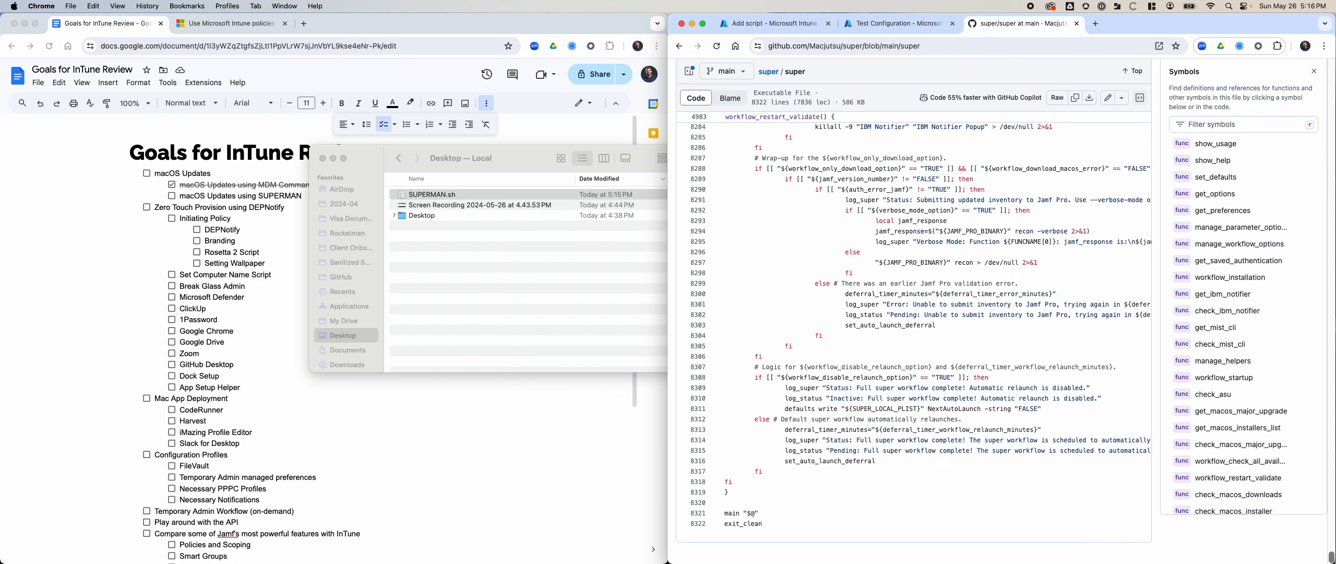
left_click_drag(1333, 556, 1333, 386)
left_click(1061, 274)
Step: Check SUPERMAN.sh's 600 KB file size in the Desktop folder in Finder
left_click(501, 245)
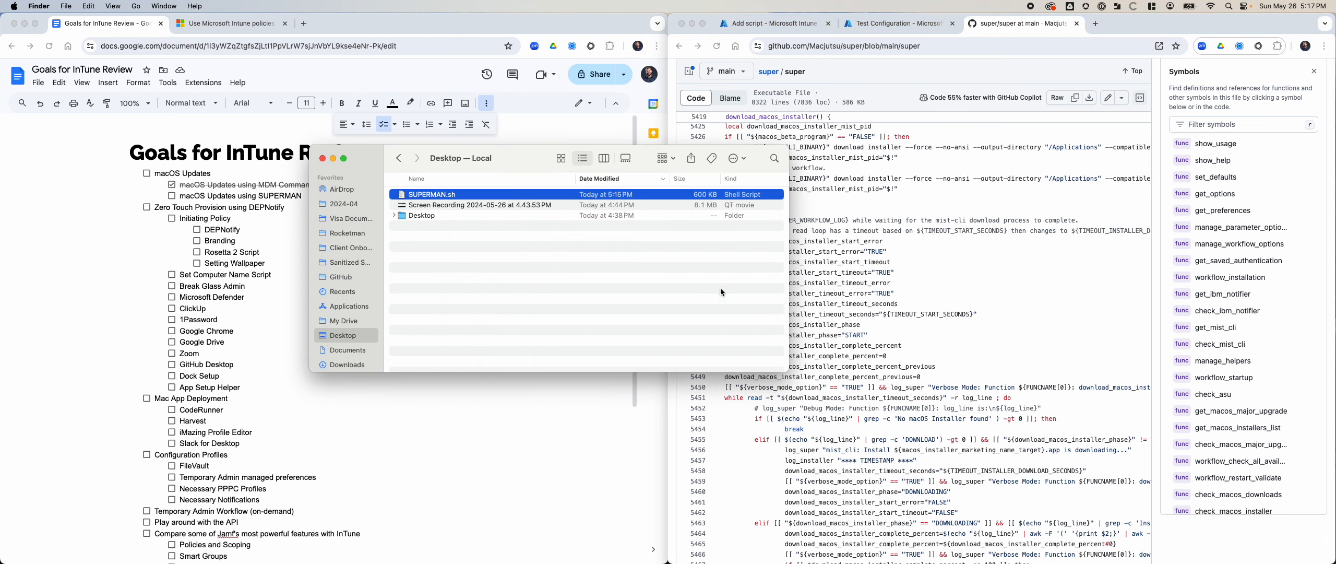
left_click(942, 291)
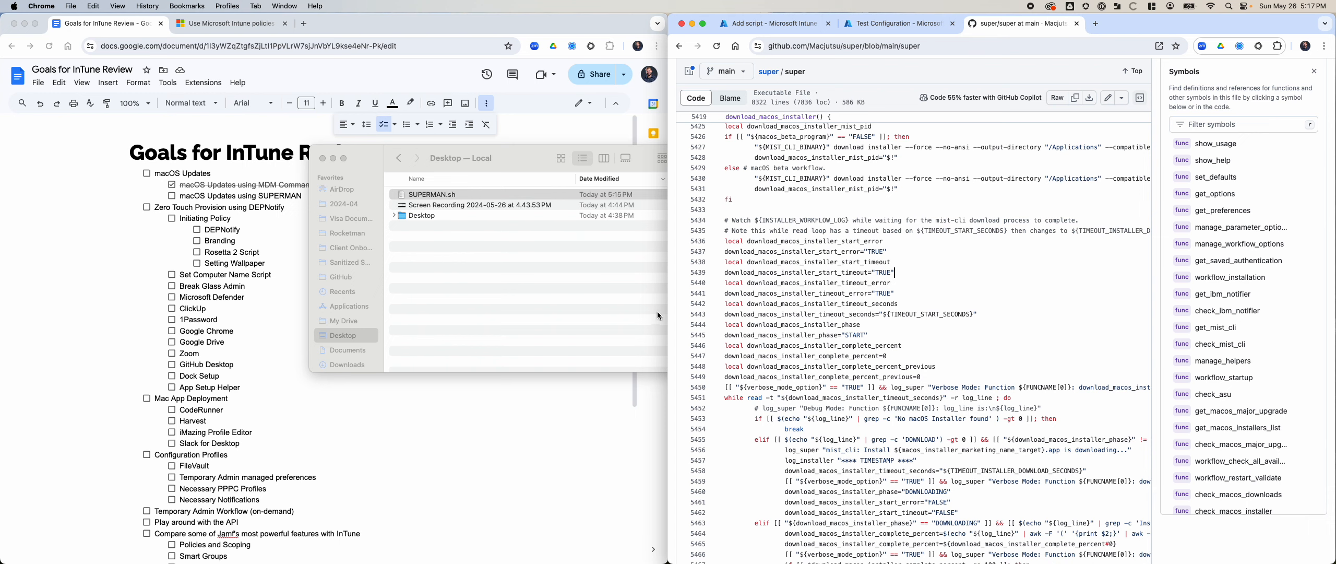
left_click(616, 296)
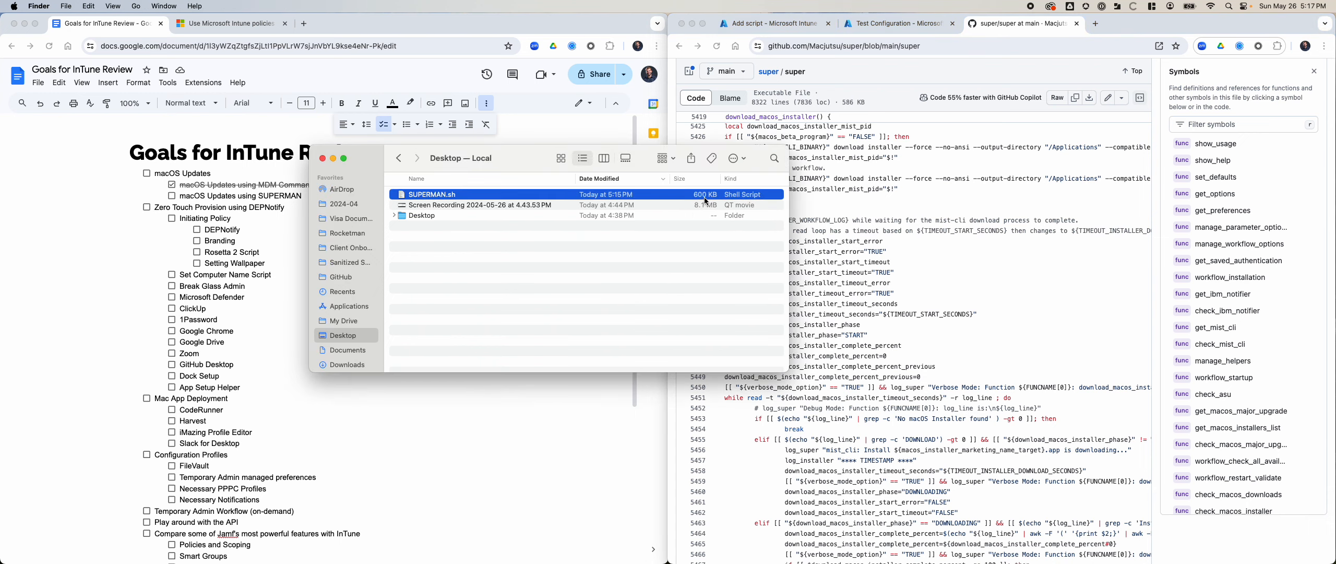
Step: Go back from the super code to the Macjutsu/super repository page
left_click(987, 310)
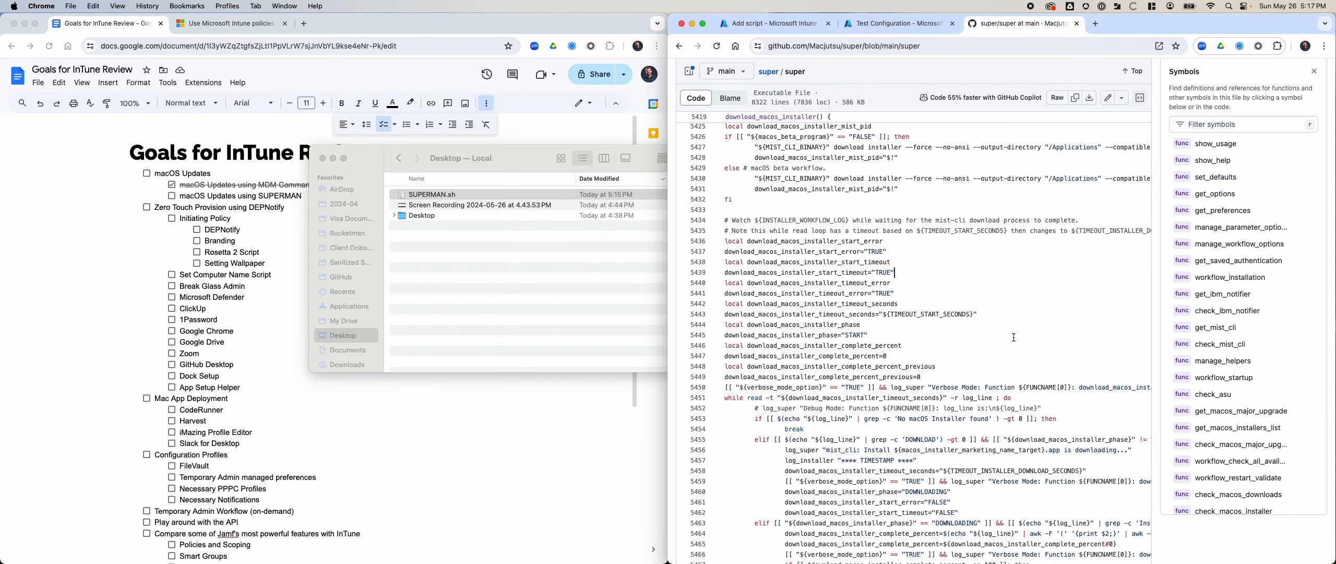
scroll(803, 310, "up", 20)
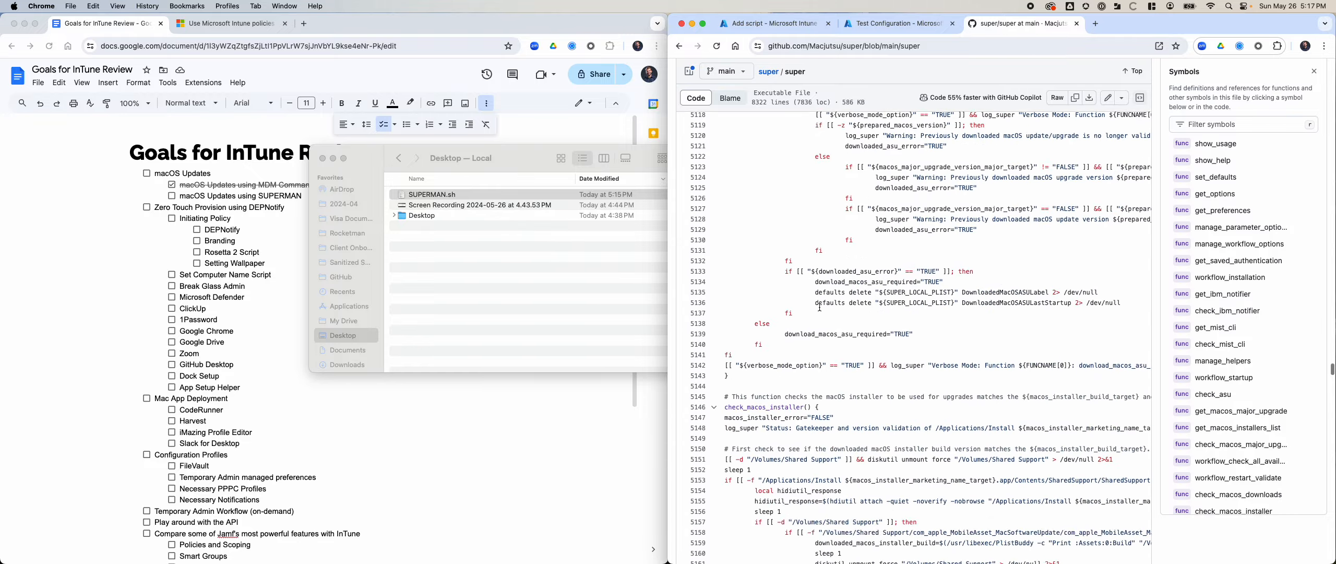
left_click(677, 46)
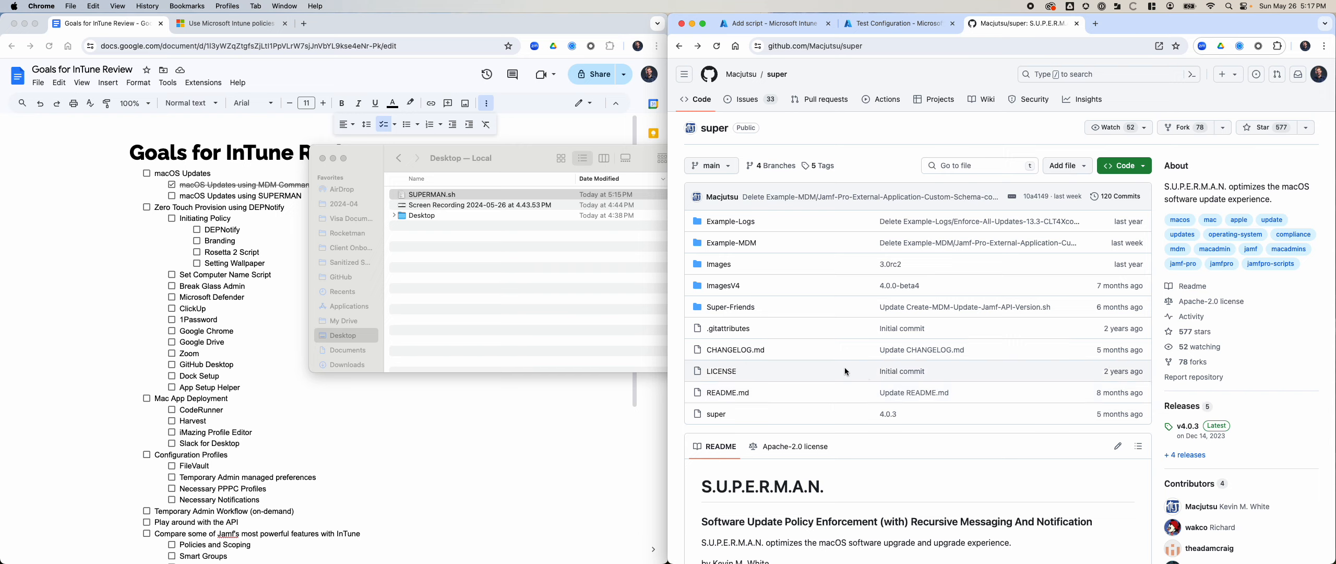
scroll(761, 387, "down", 4)
scroll(767, 414, "down", 3)
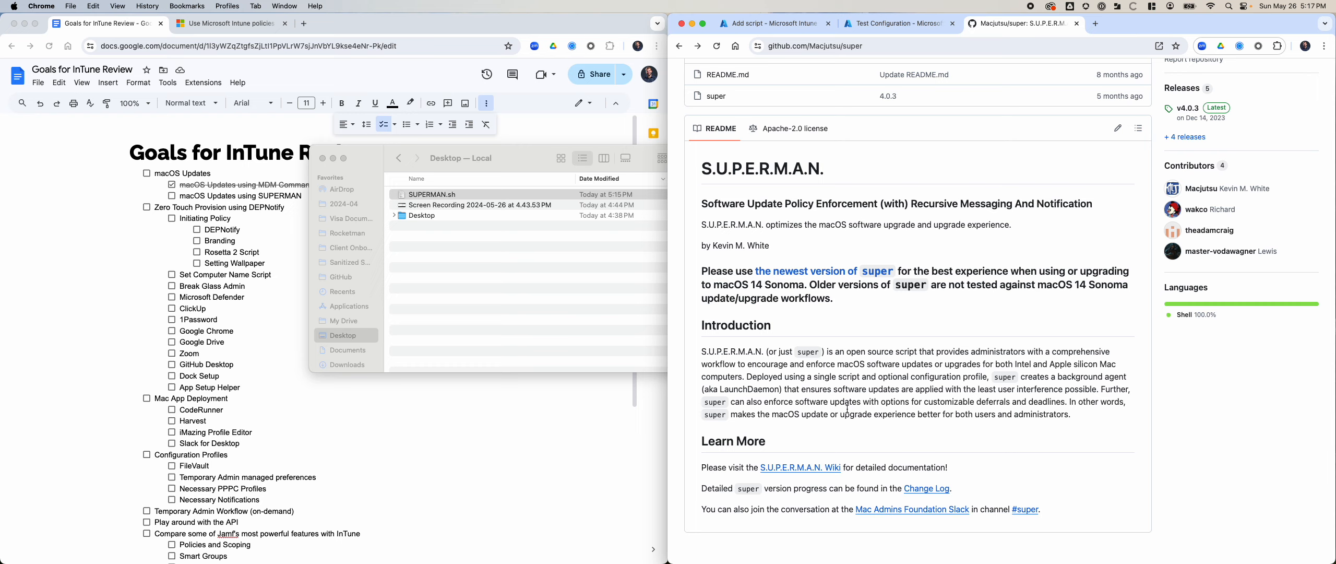
key("super+space")
Step: Launch Composer from Spotlight by searching 'compo'
type("compo")
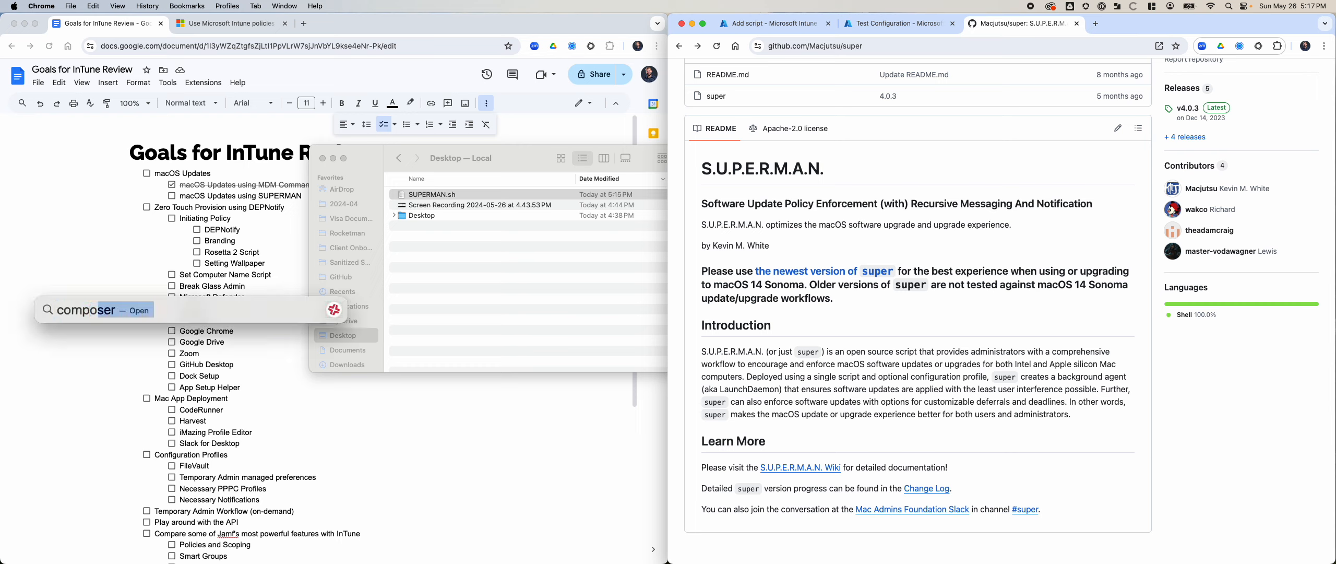
key("Return")
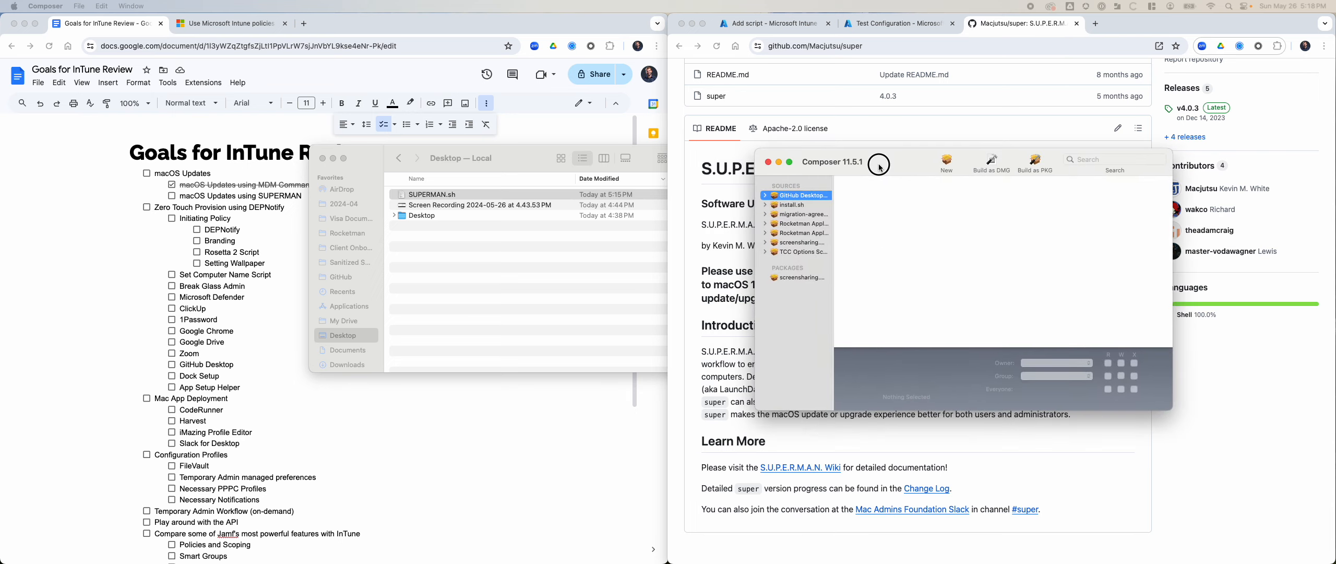
Step: Move SUPERMAN.sh into the Rocketman folder and close the Desktop window
left_click(448, 195)
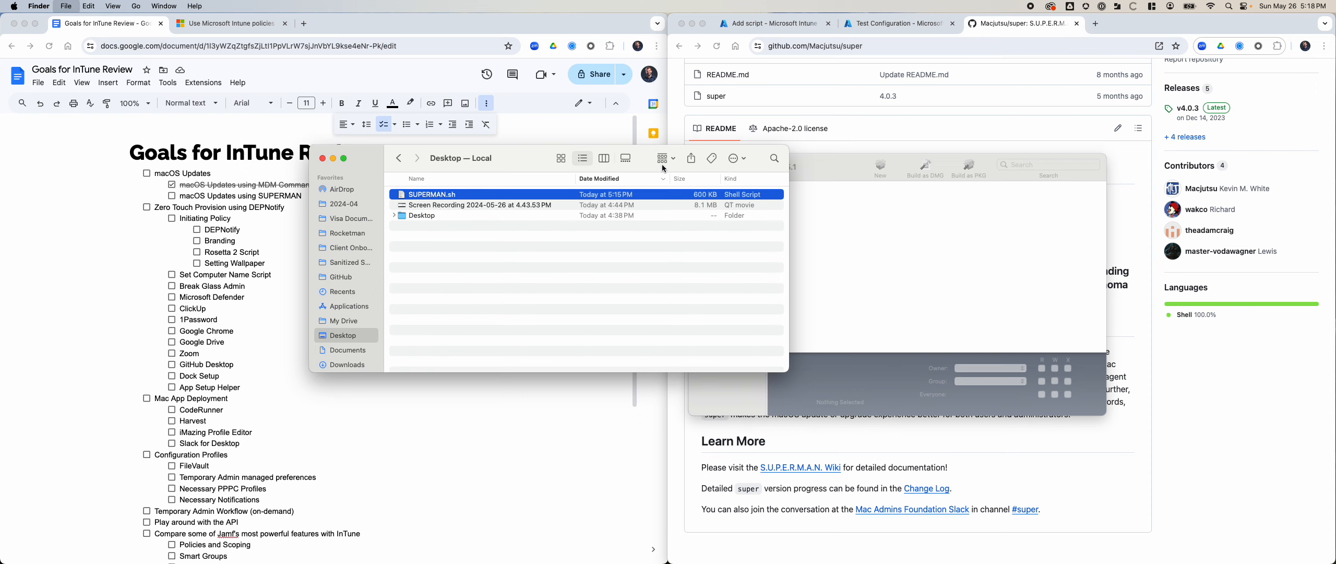
key("super+n")
left_click_drag(516, 184, 531, 187)
key("super+w")
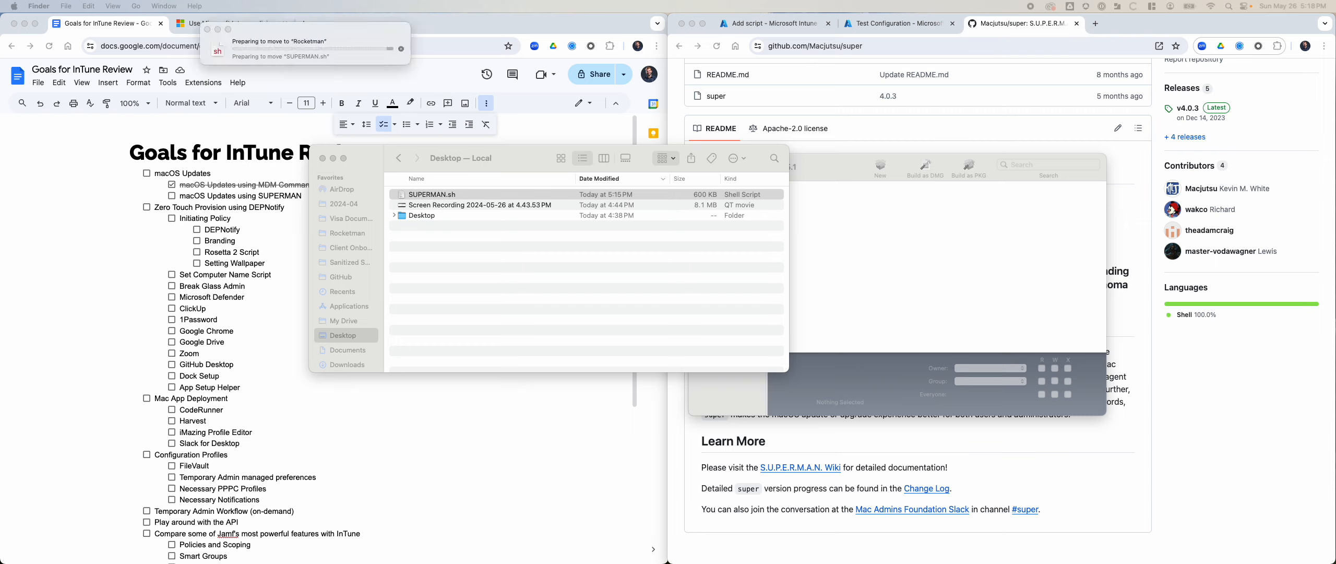
left_click_drag(683, 186, 432, 190)
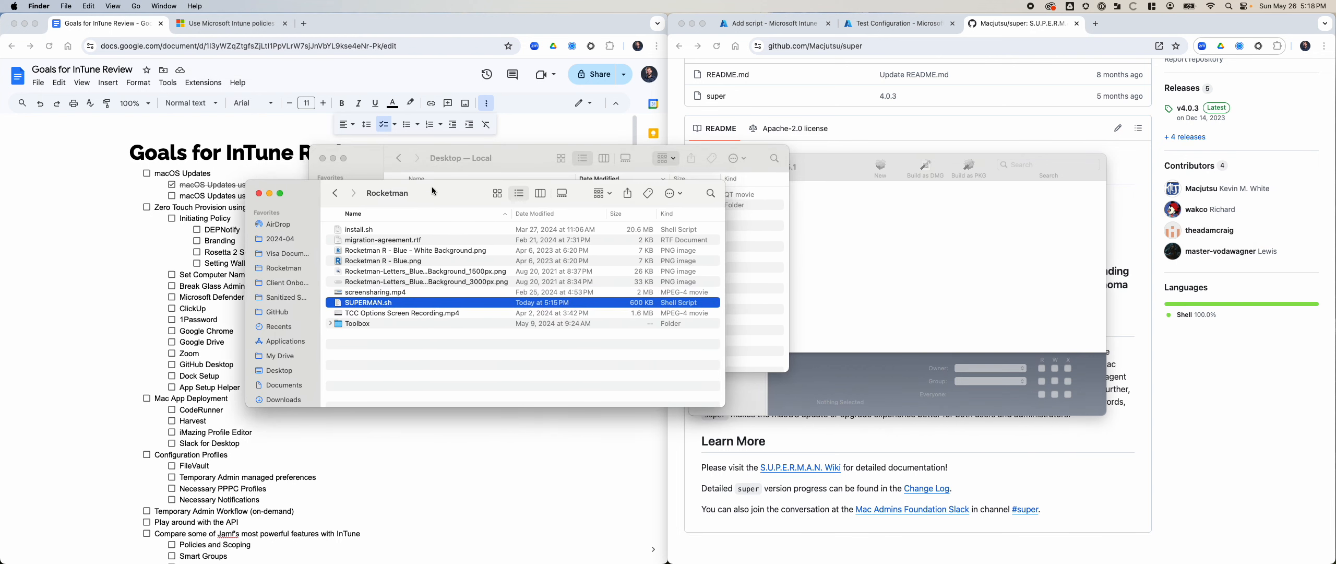
left_click(323, 158)
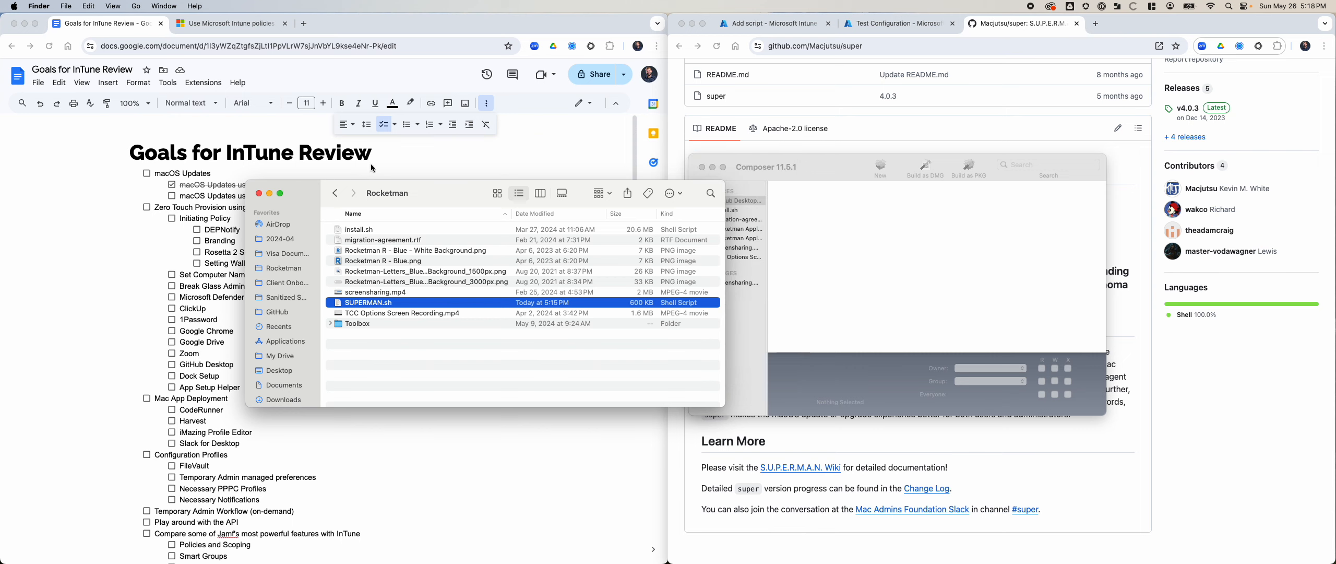
Step: Drag SUPERMAN.sh from Rocketman into Composer's Sources list
left_click(881, 255)
left_click_drag(386, 313, 777, 321)
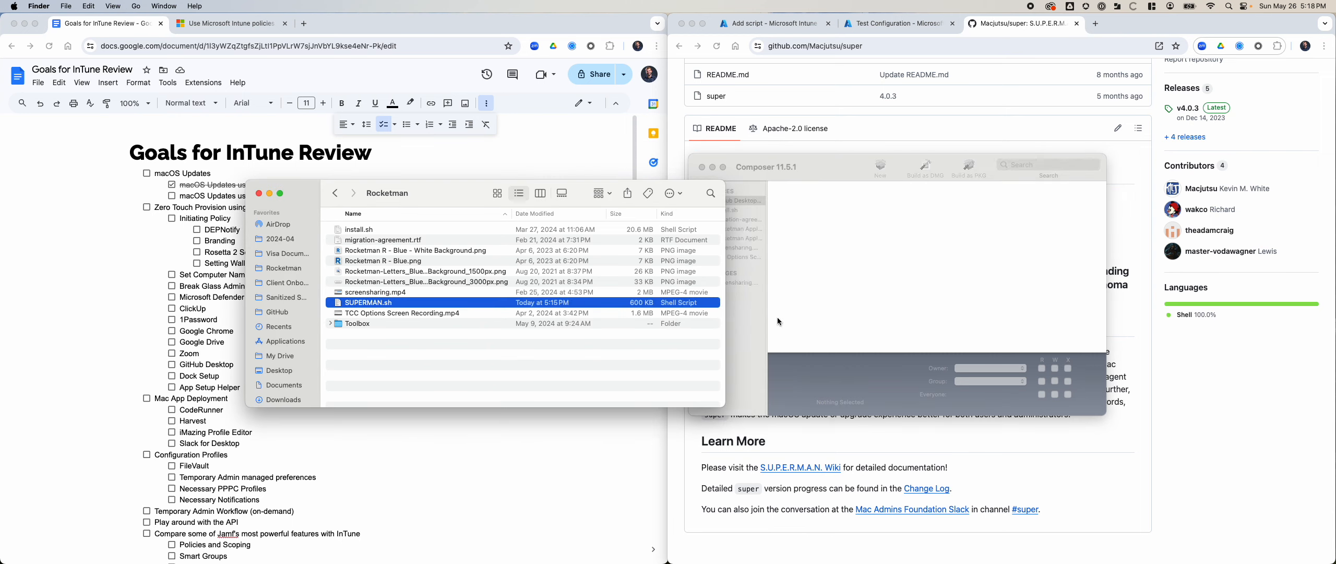
left_click(912, 328)
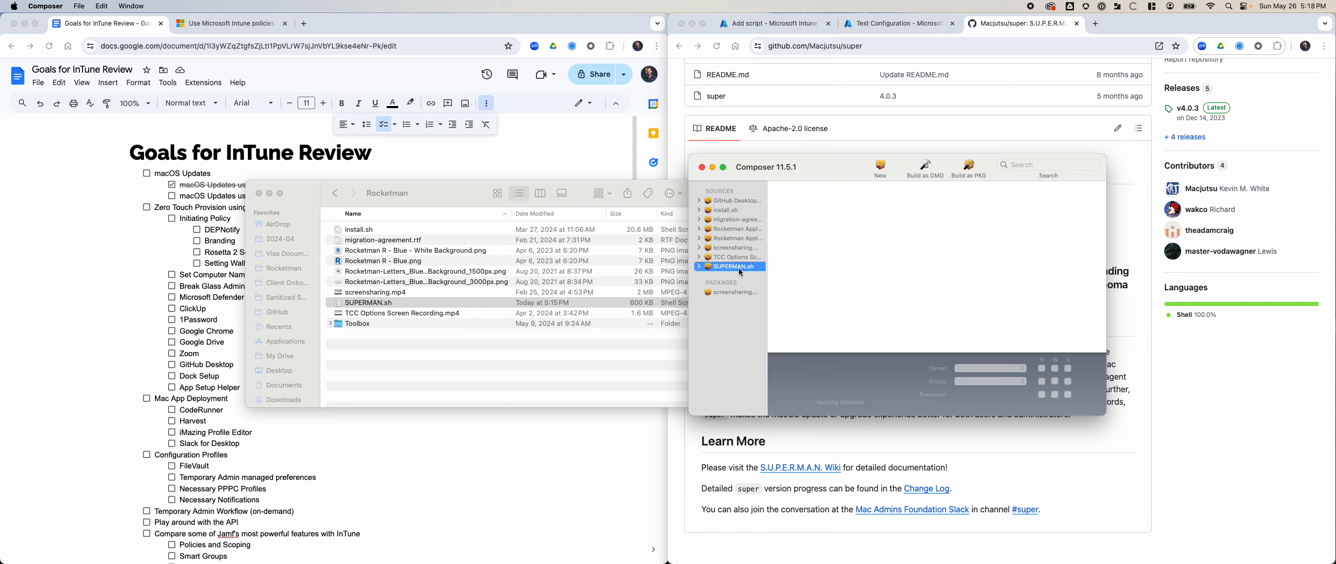
Step: Expand the SUPERMAN.sh source and view its Scripts information
left_click(925, 230)
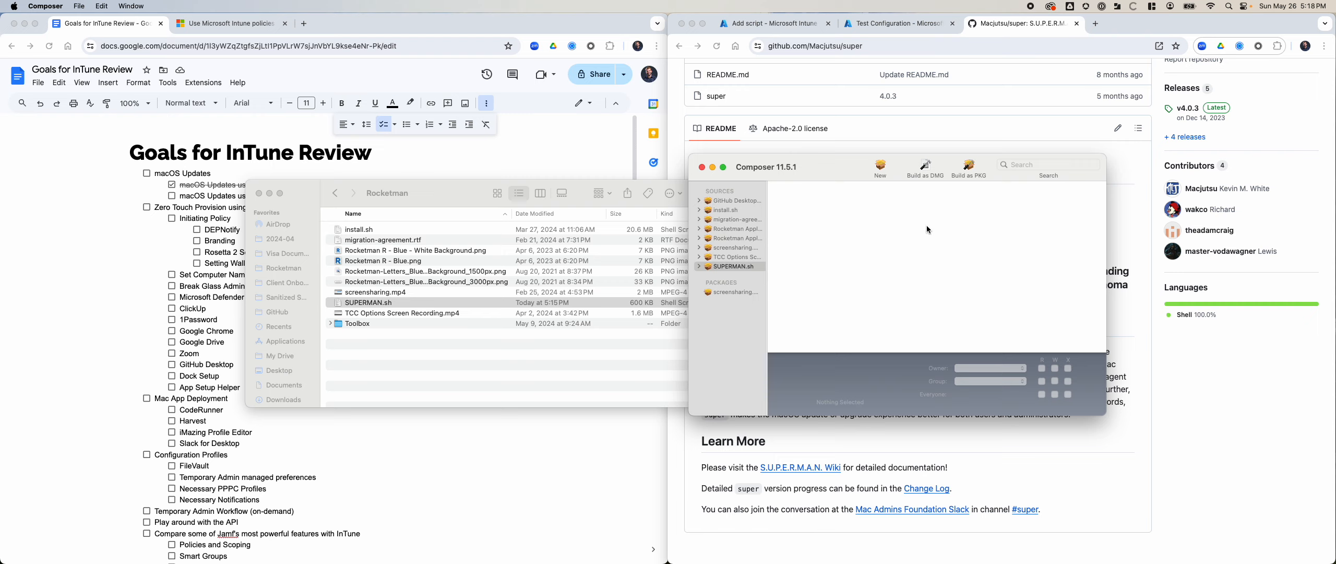
left_click(701, 266)
left_click(707, 277)
left_click(728, 277)
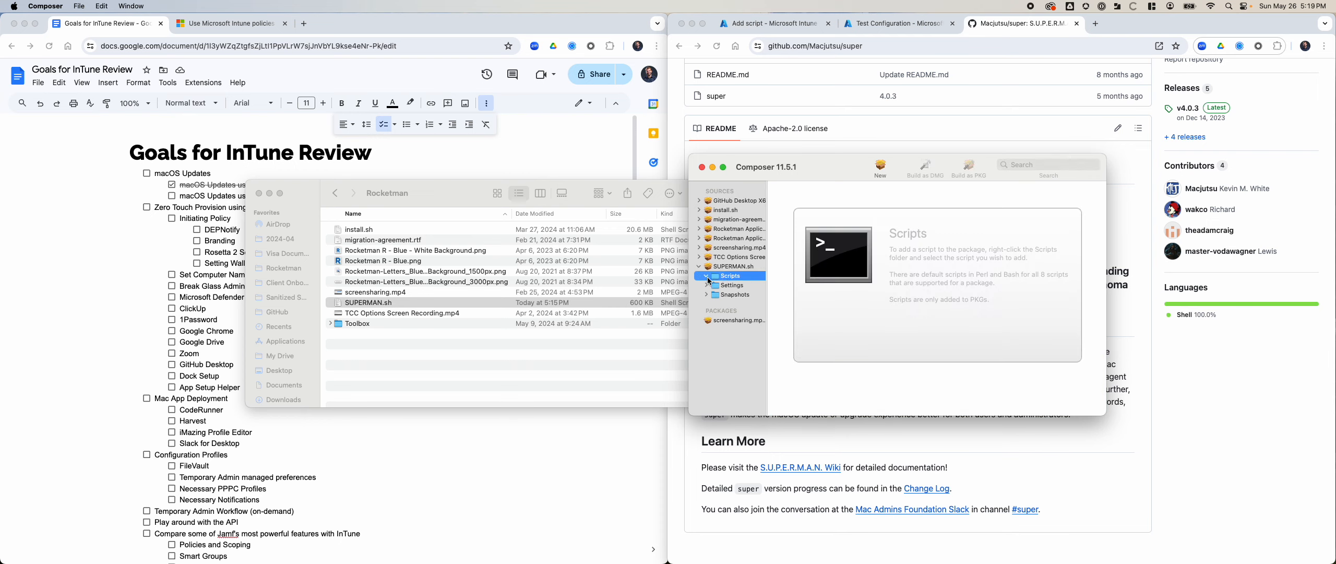
left_click(707, 277)
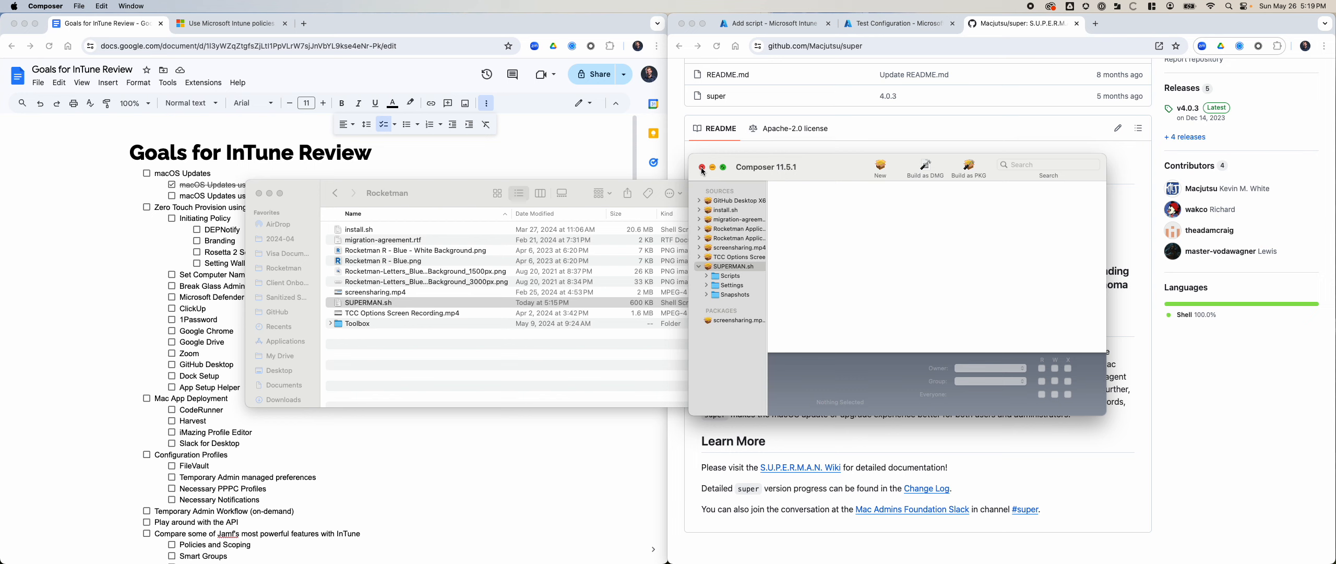
Step: Quit and relaunch Composer, entering the admin password to install its helper
left_click(46, 5)
left_click(62, 113)
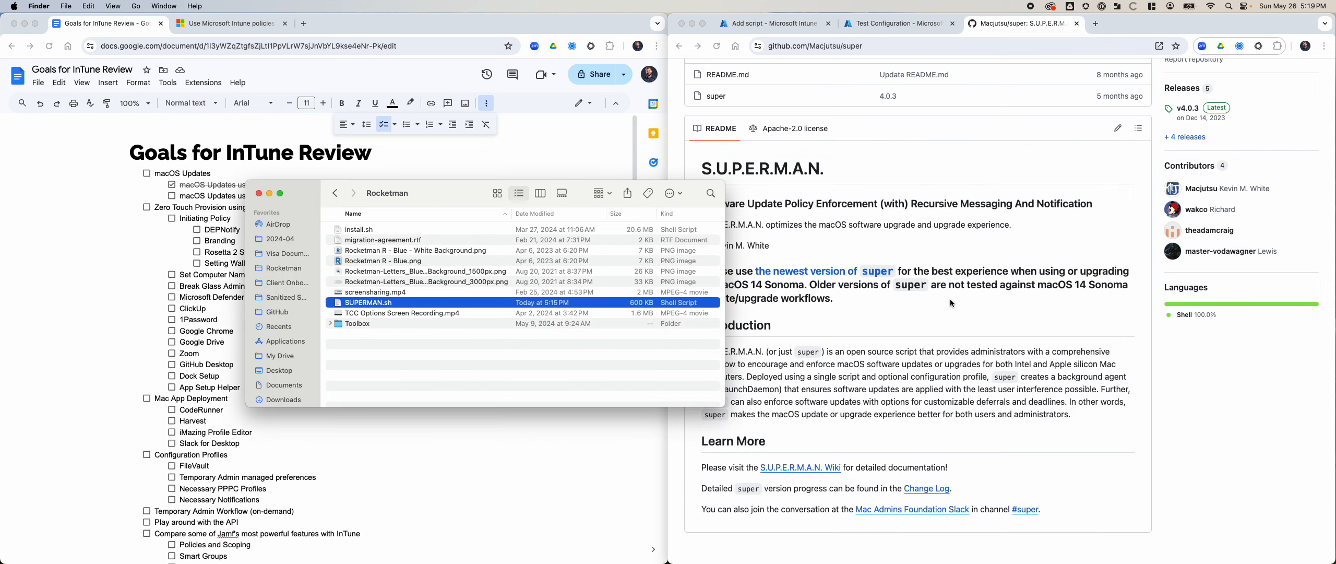
key("super+space")
type("composer")
key("Return")
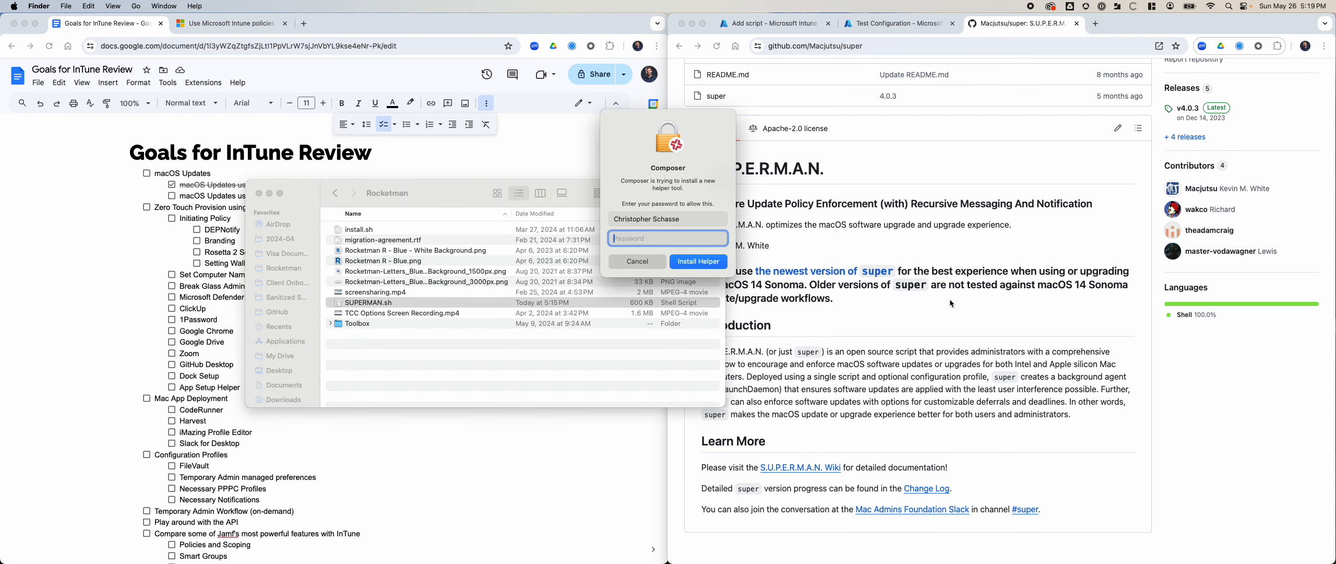
type("•••••••••••••")
key("Return")
type("•••••••••••••")
key("Return")
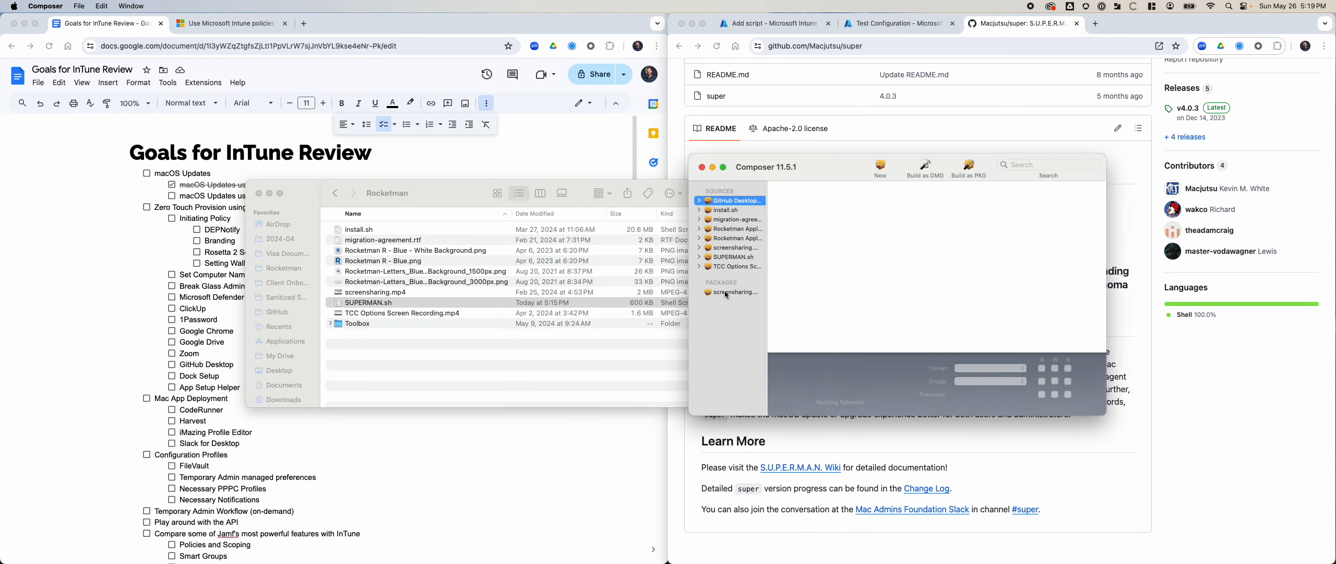
Step: Expand and collapse the TCC Options source to inspect it
left_click(736, 268)
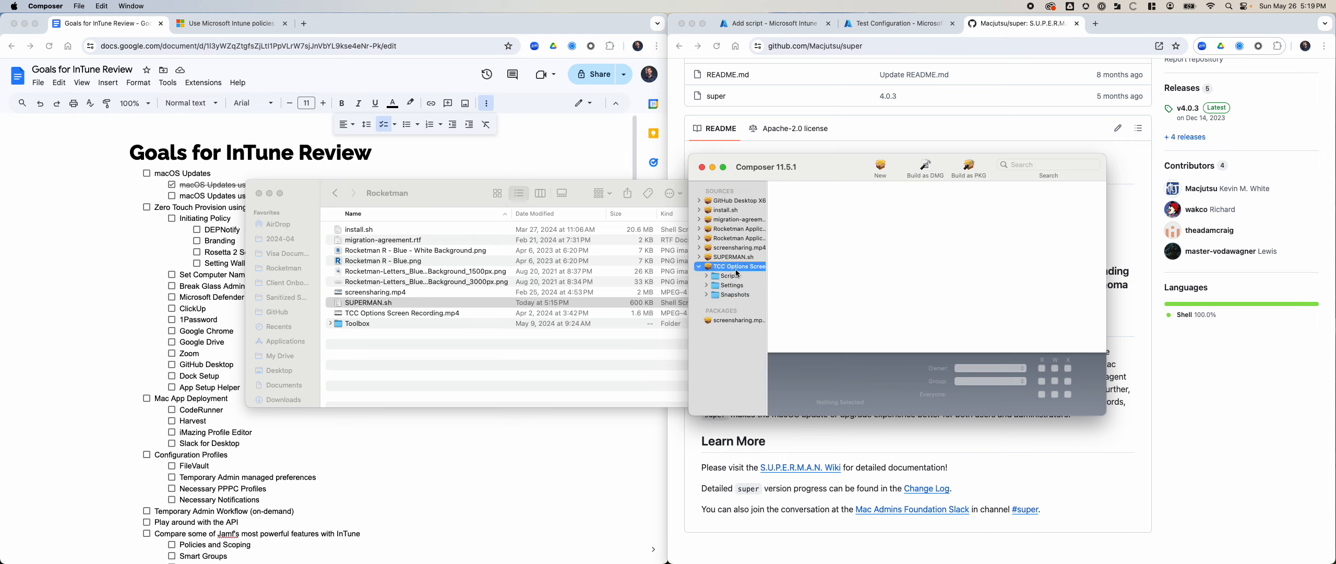
left_click(888, 364)
left_click(954, 309)
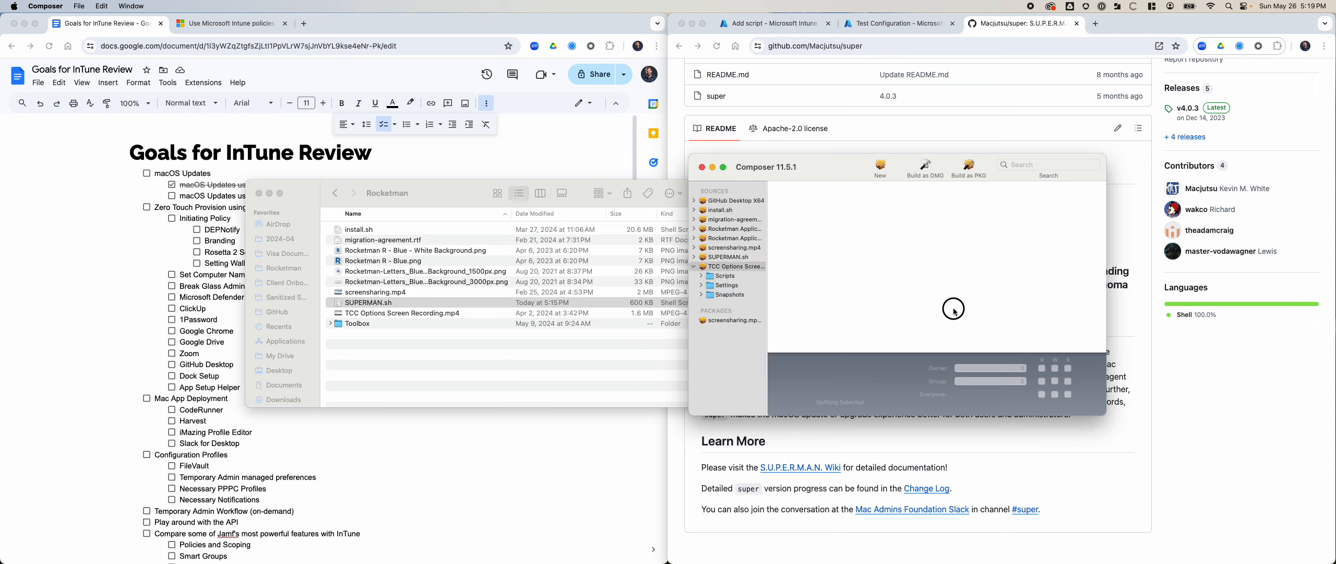
left_click(721, 266)
left_click(694, 266)
left_click(936, 221)
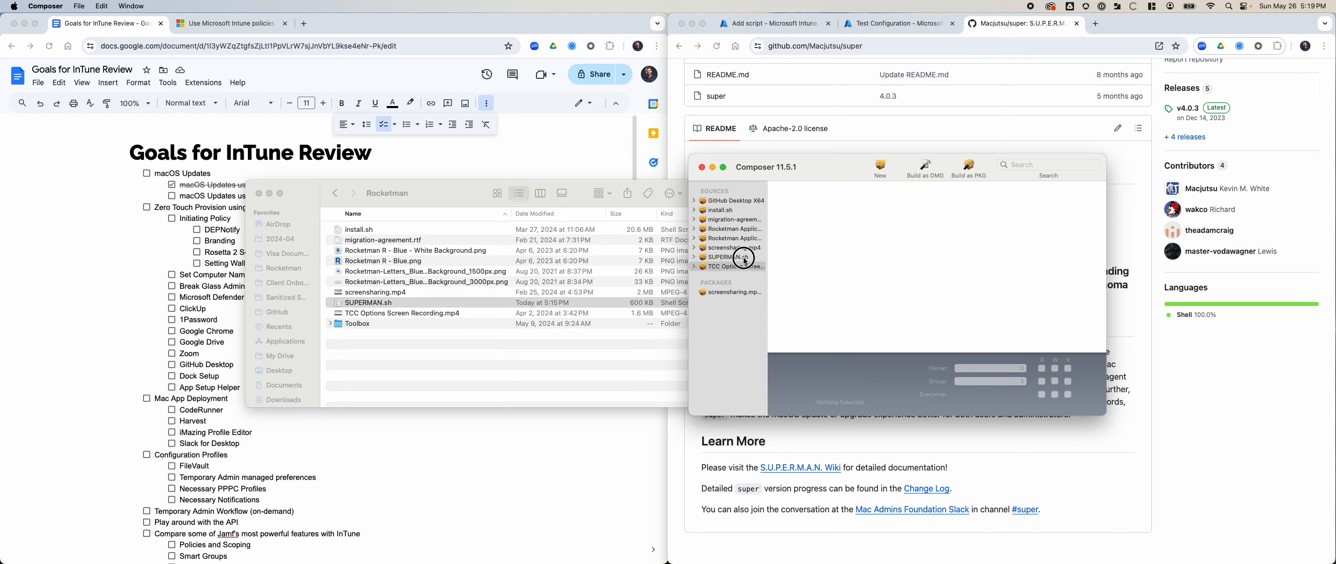
Step: Select SUPERMAN.sh, expand it, and open its Scripts section
left_click(688, 258)
left_click(694, 257)
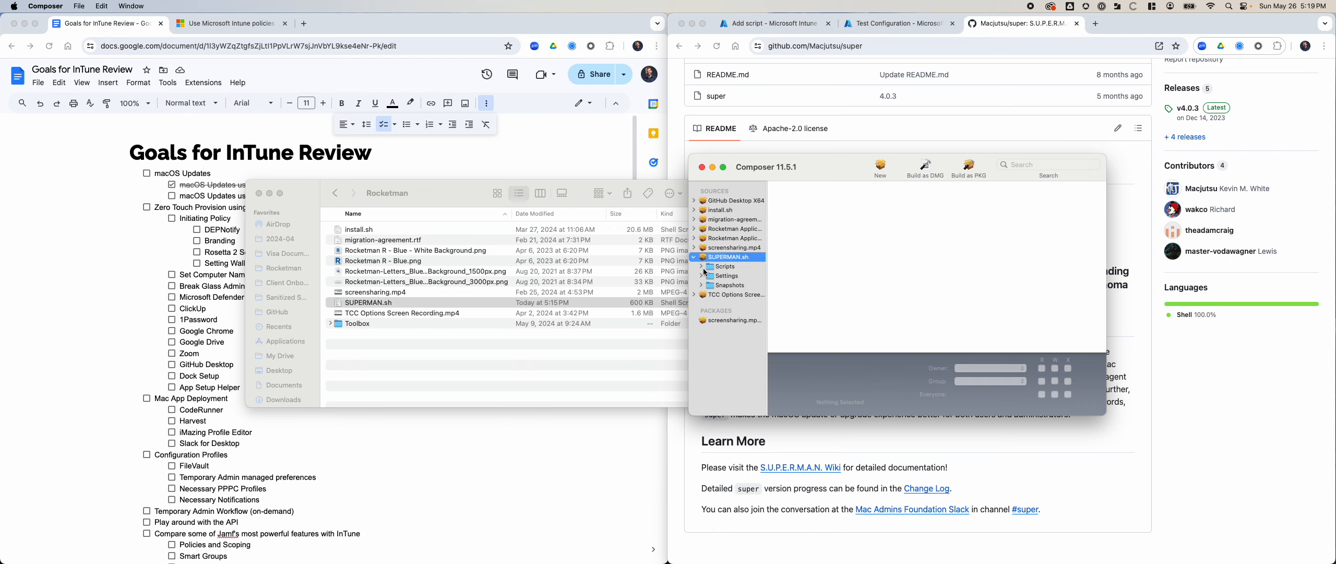
left_click(702, 268)
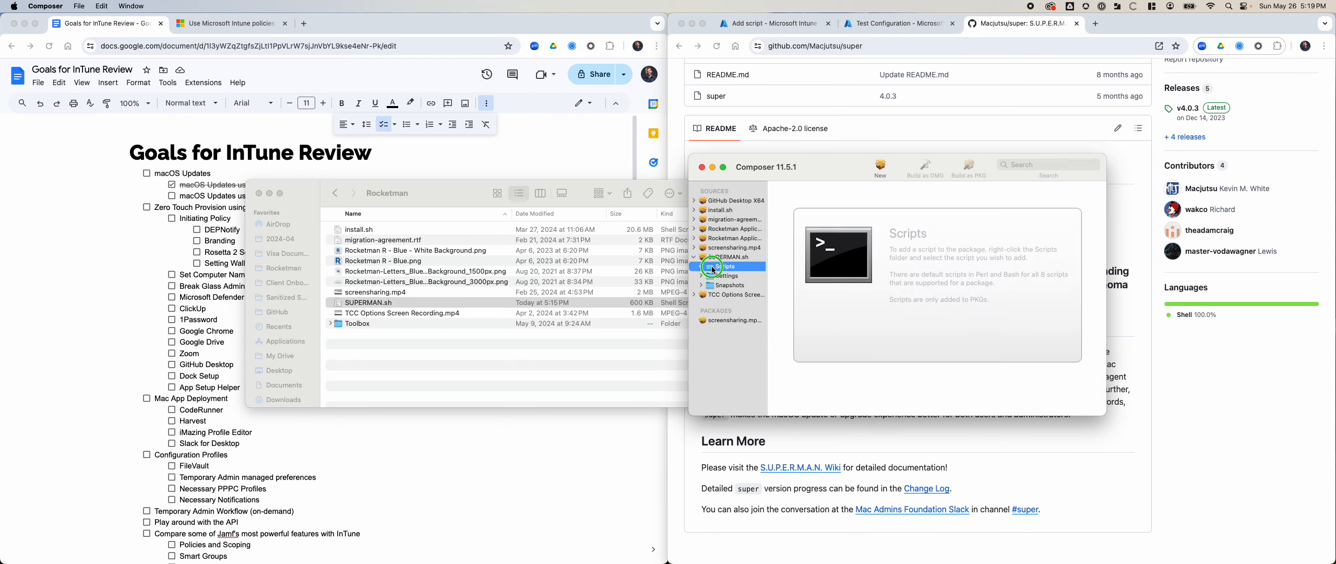
Step: Add a postinstall shell script to SUPERMAN.sh and select all its text
right_click(714, 267)
mouse_move(760, 288)
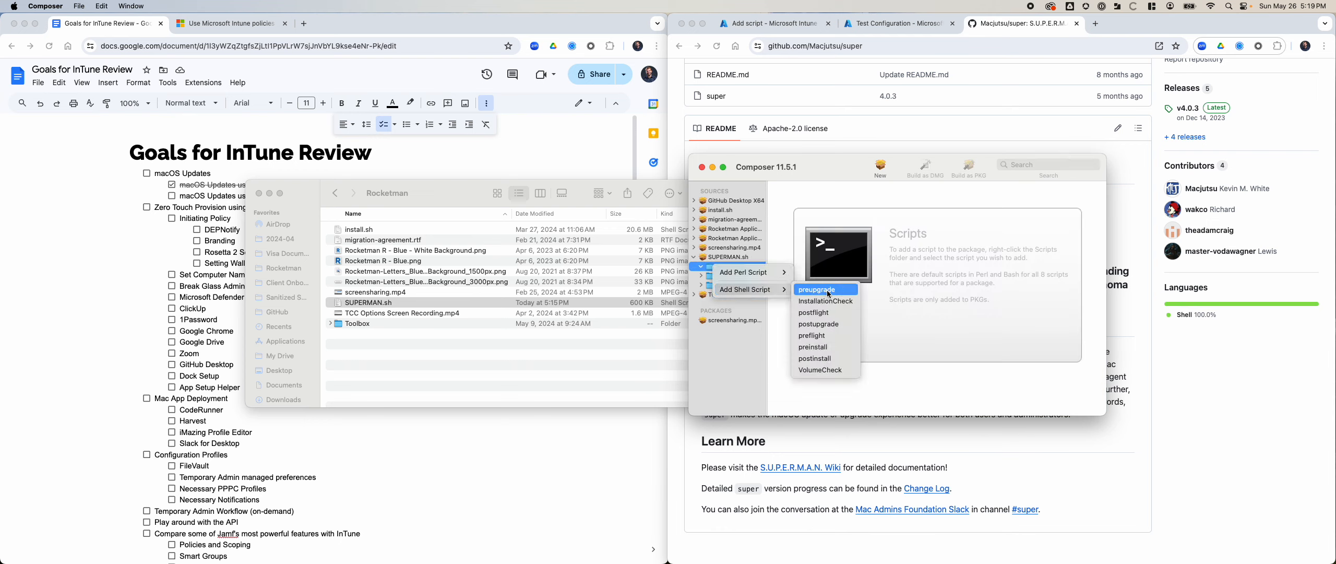
left_click(829, 360)
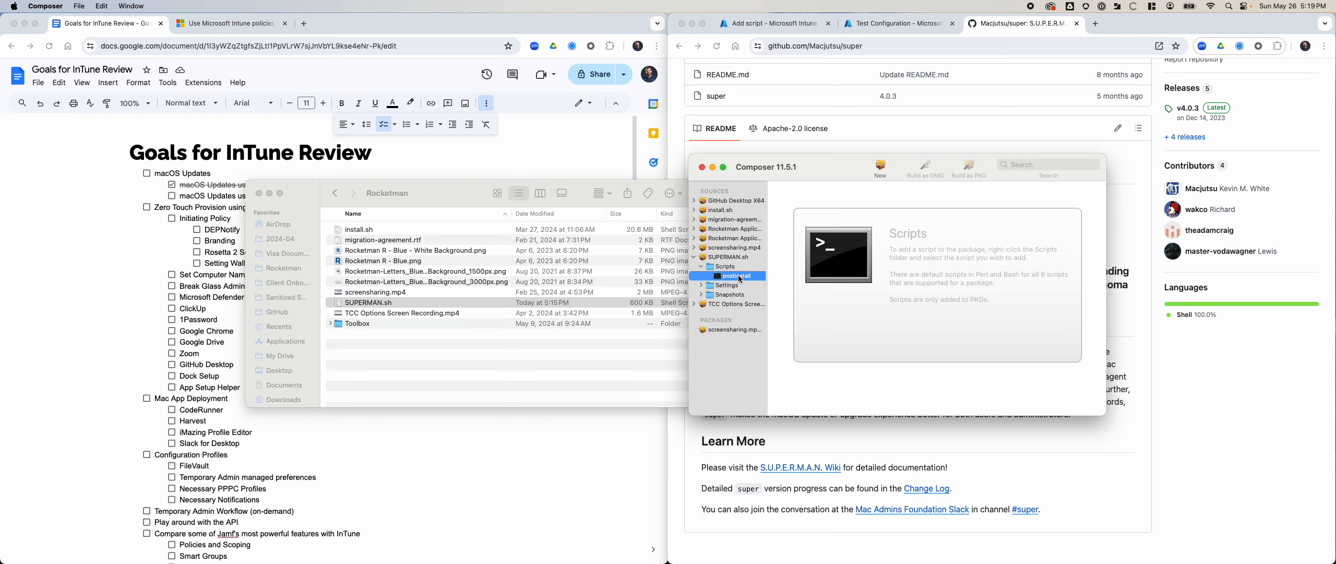
left_click(739, 275)
key("super+a")
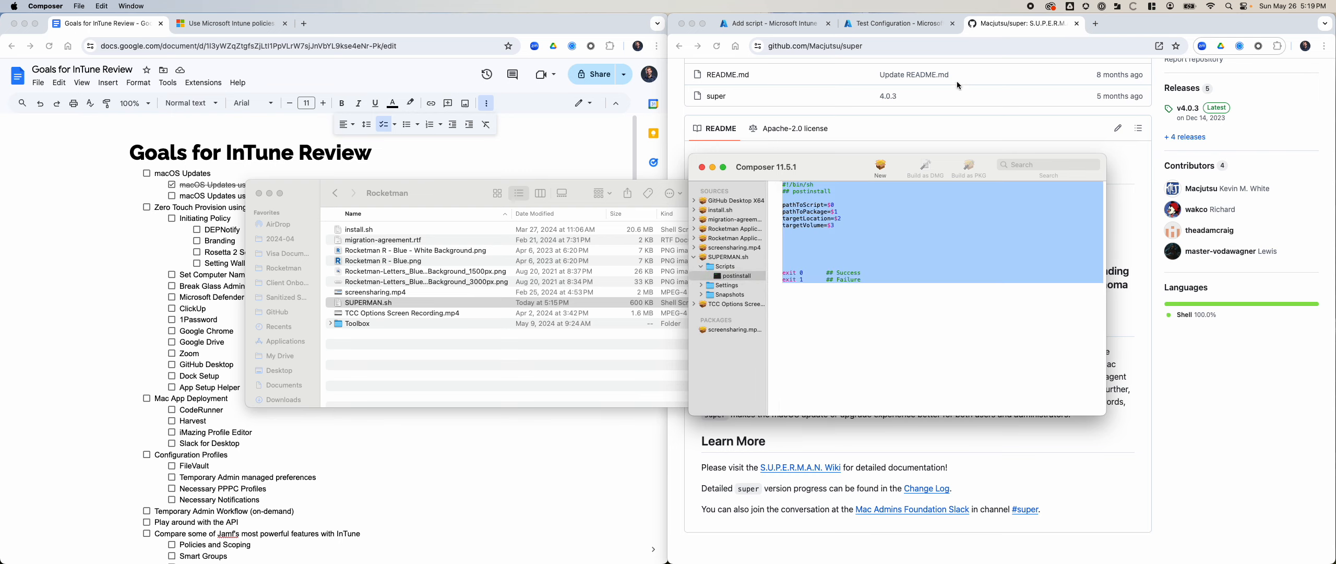
Step: Switch back to Chrome and open the super script file in the repository
left_click(991, 111)
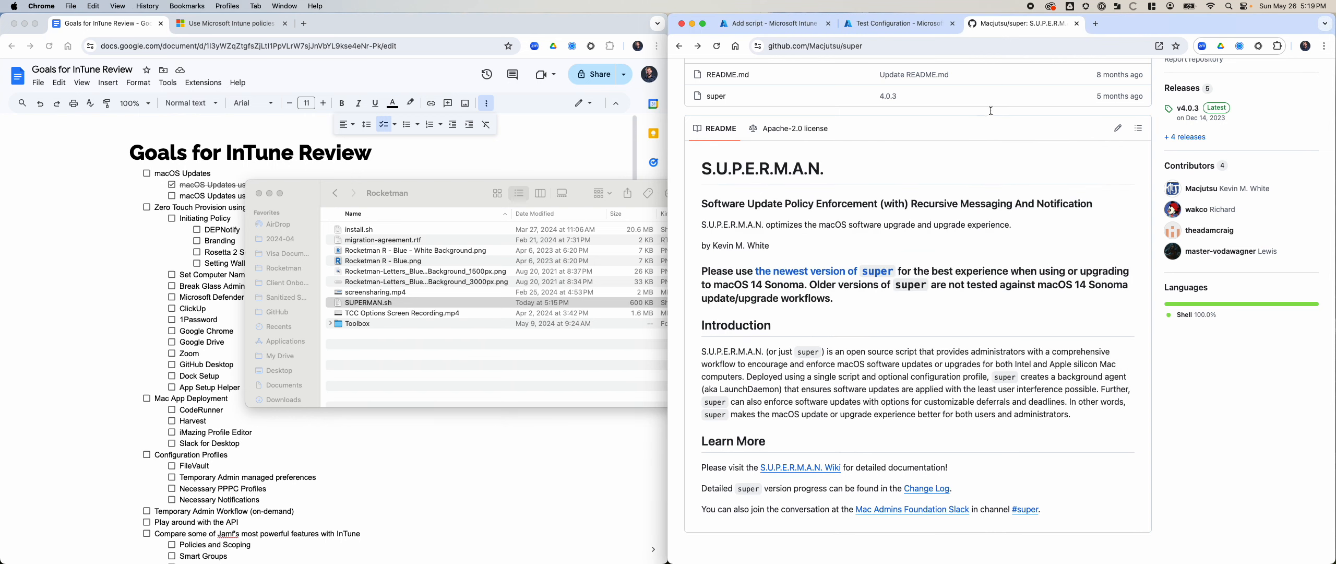
scroll(849, 268, "down", 2)
scroll(882, 333, "up", 10)
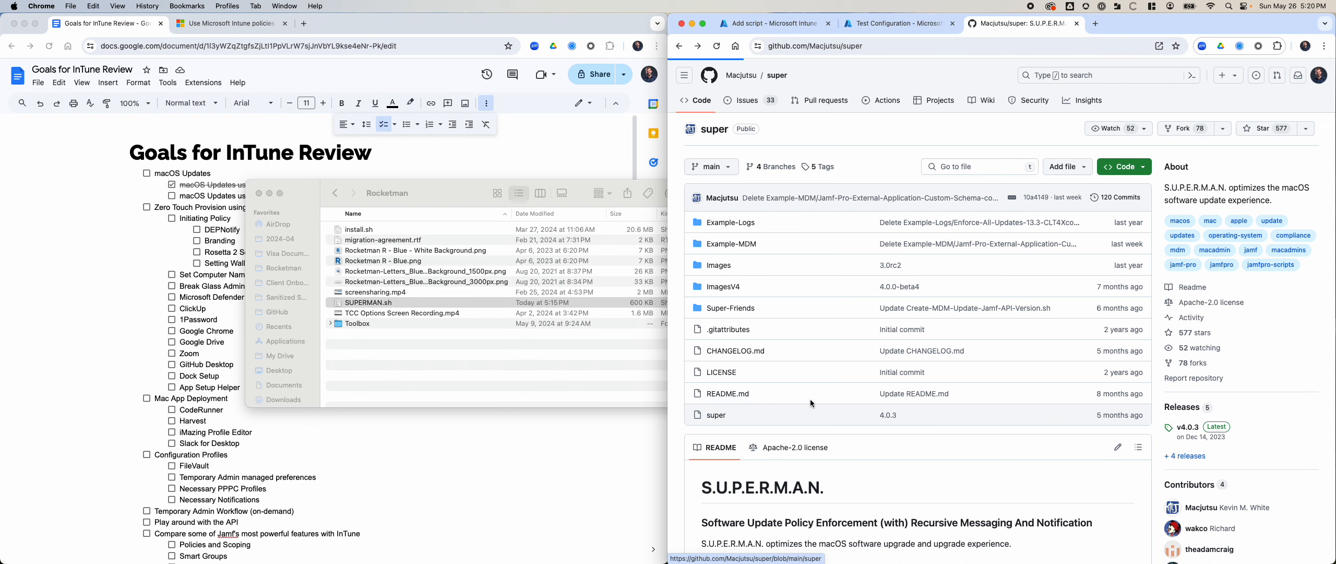
left_click(811, 402)
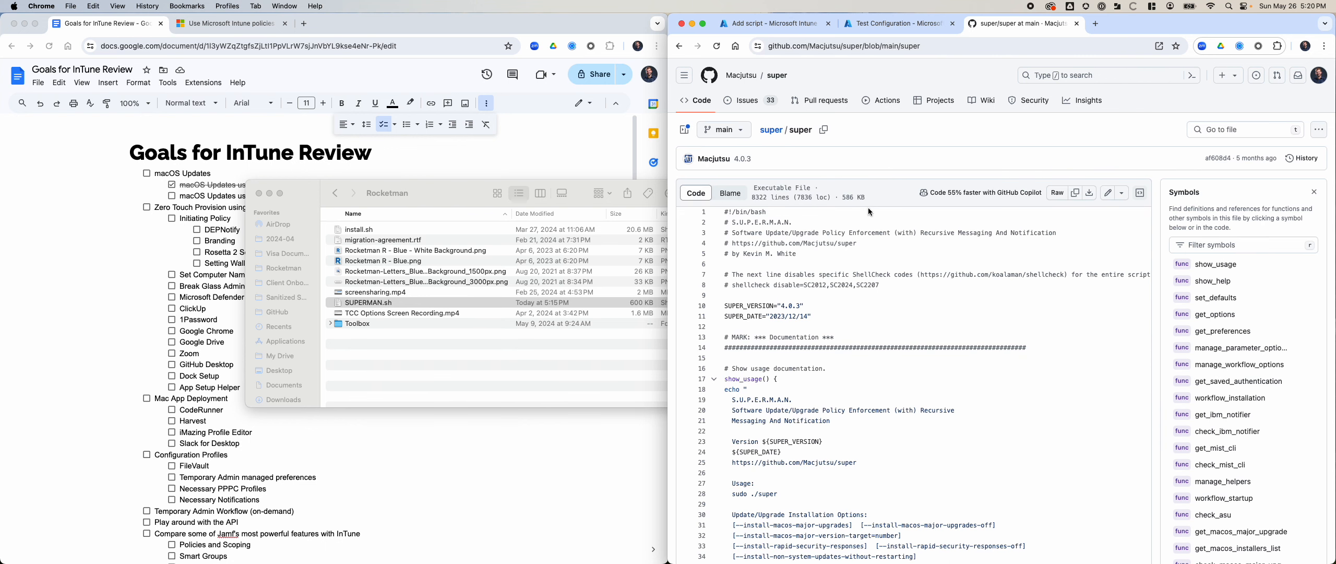
Step: Download the v4.0.3 release Source code (zip) and confirm super-4.0.3.zip finished
left_click(1075, 196)
scroll(812, 230, "down", 1)
left_click(679, 48)
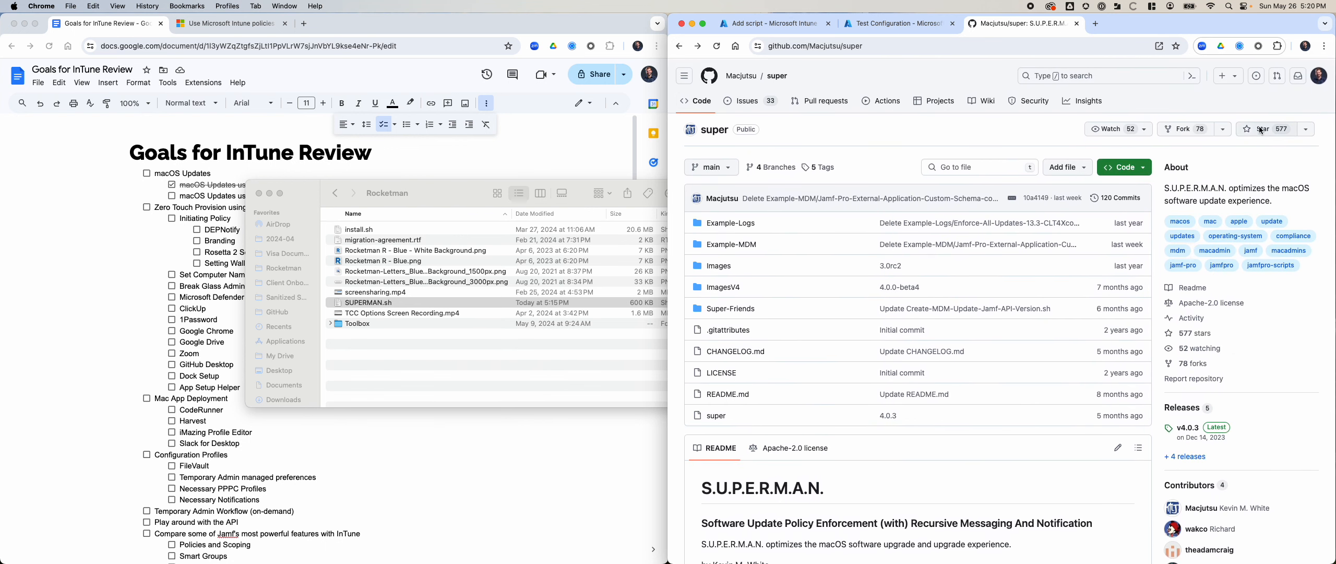
left_click(1188, 427)
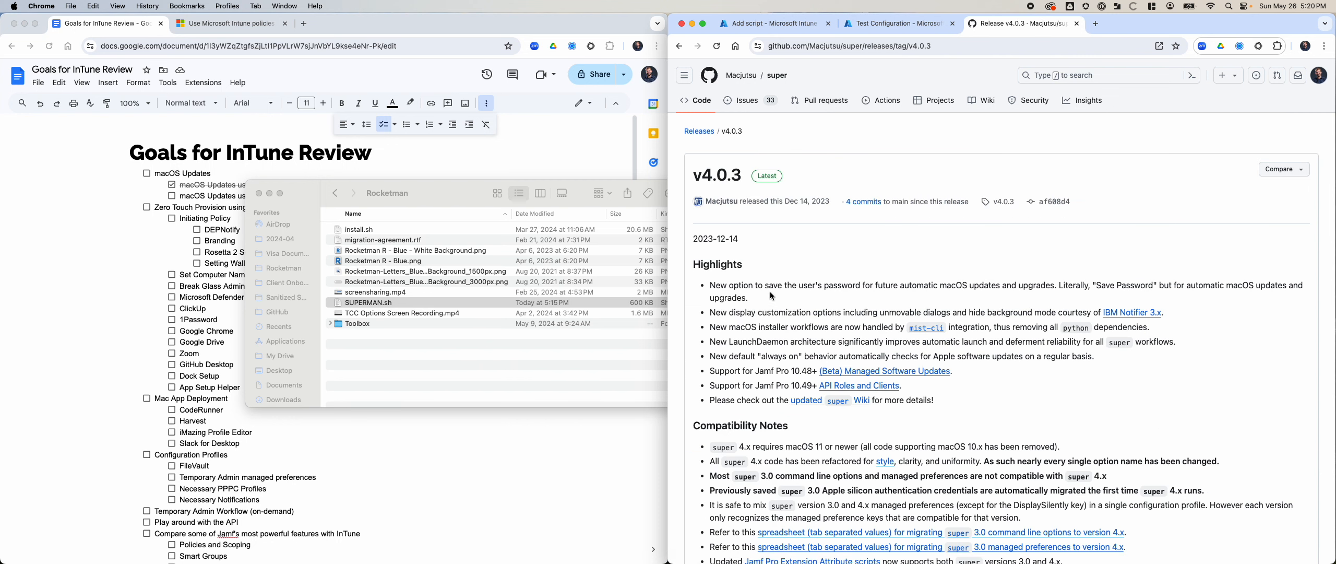
scroll(859, 321, "down", 6)
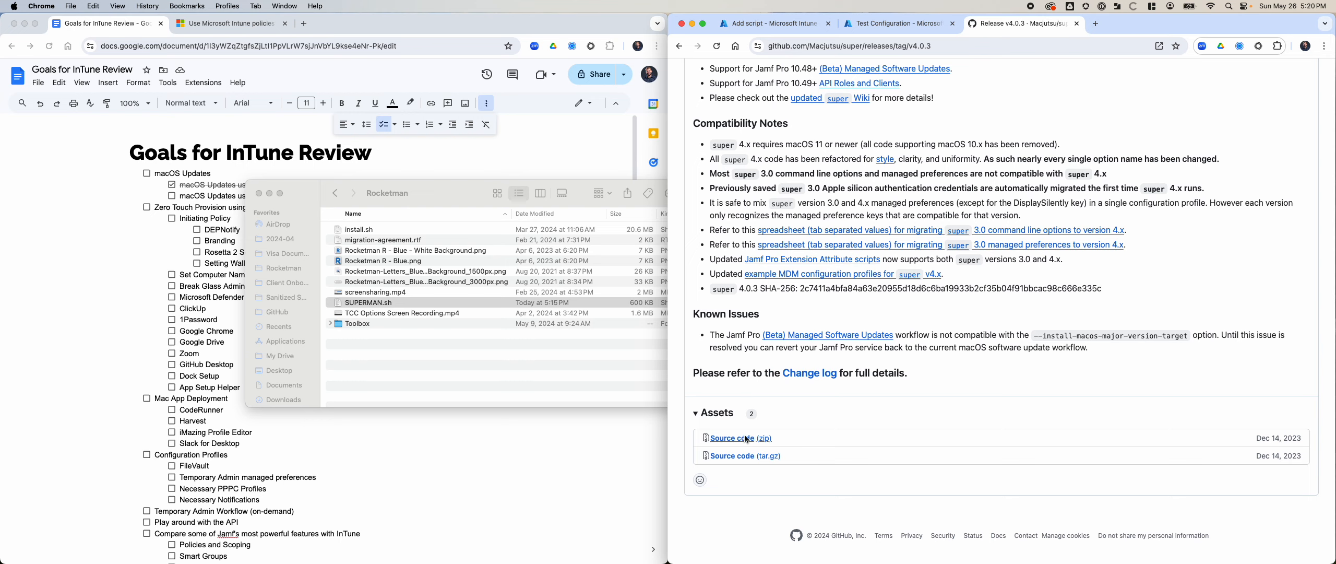
left_click(762, 439)
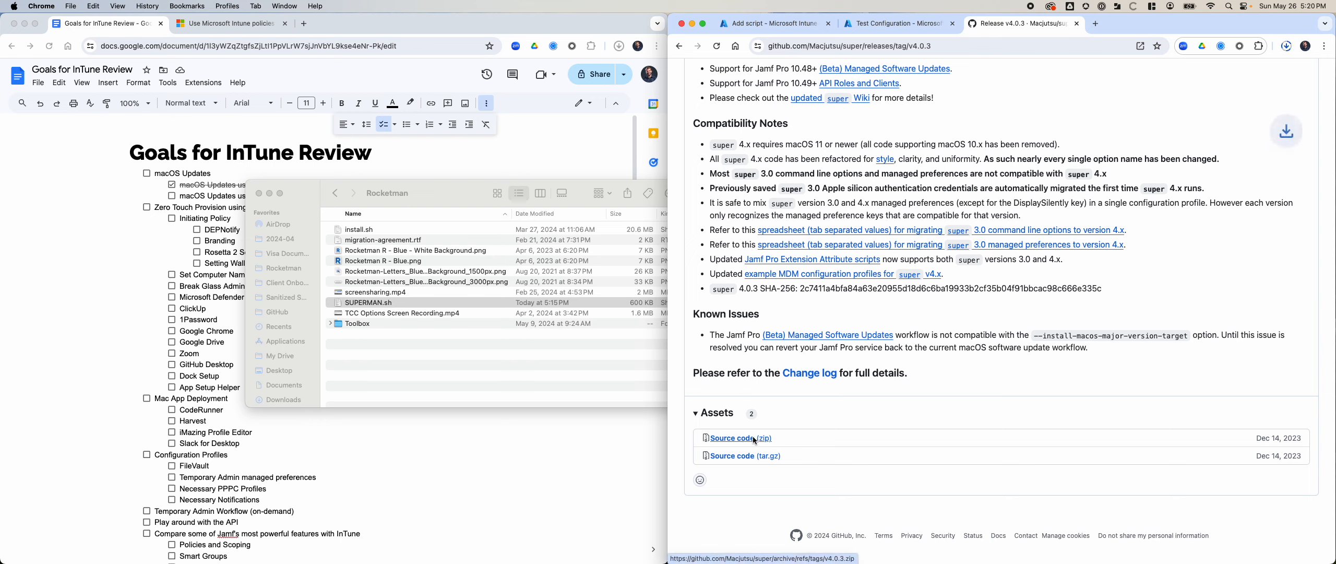
left_click(1284, 52)
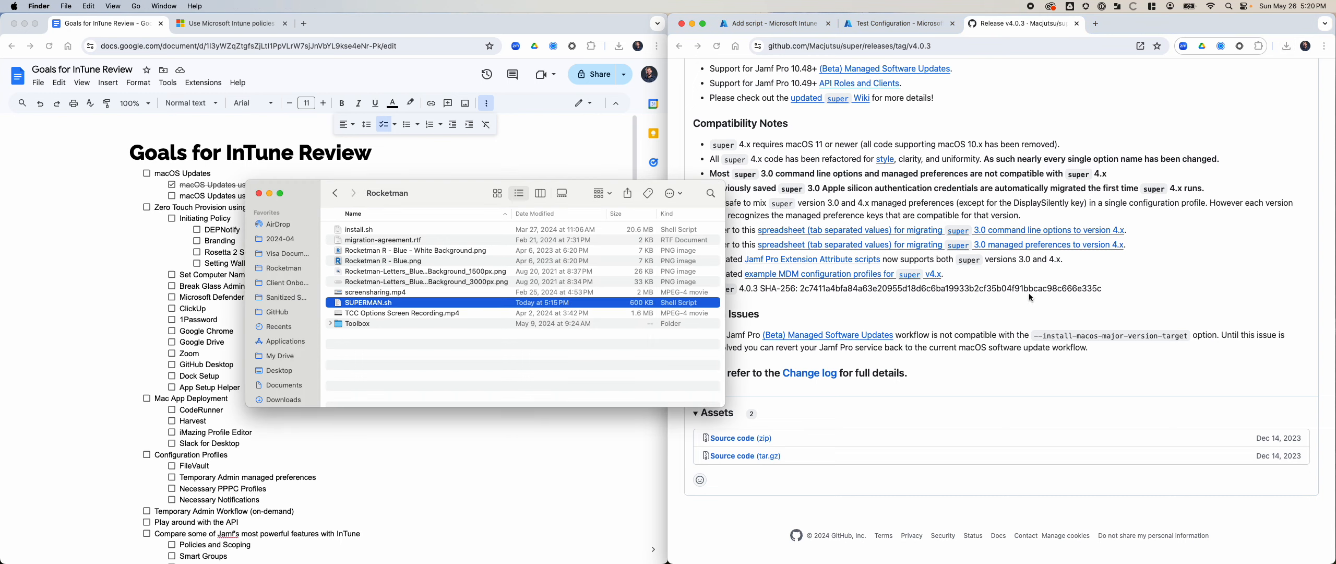
Step: Open SUPERMAN.sh in CodeRunner, then close it
right_click(404, 302)
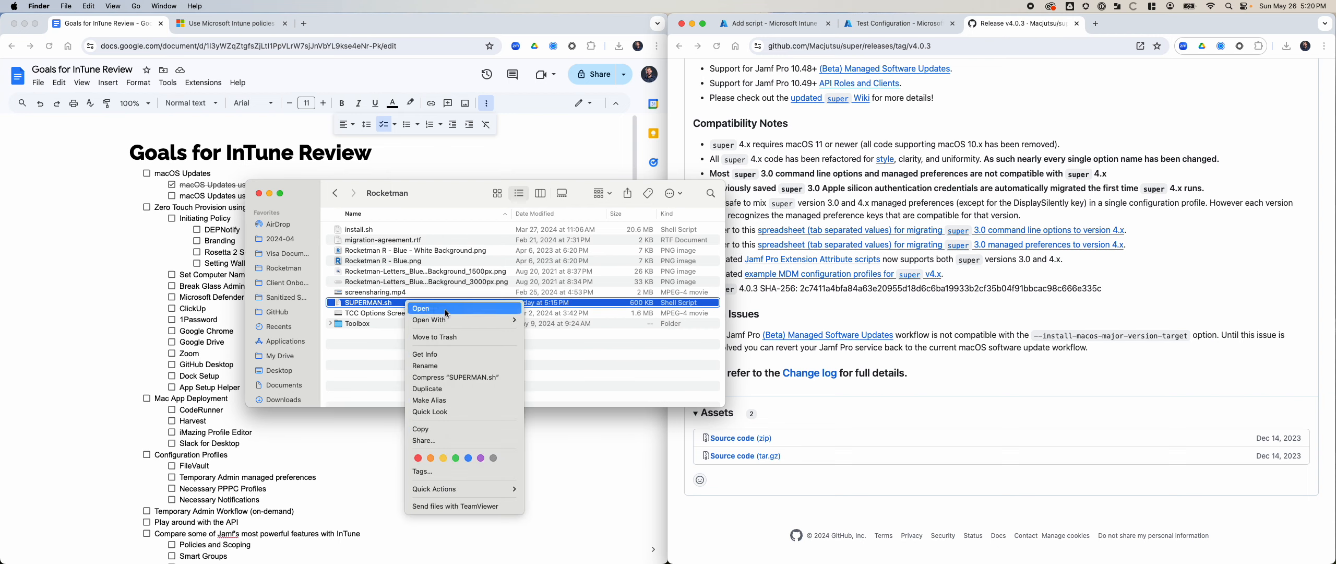
mouse_move(449, 319)
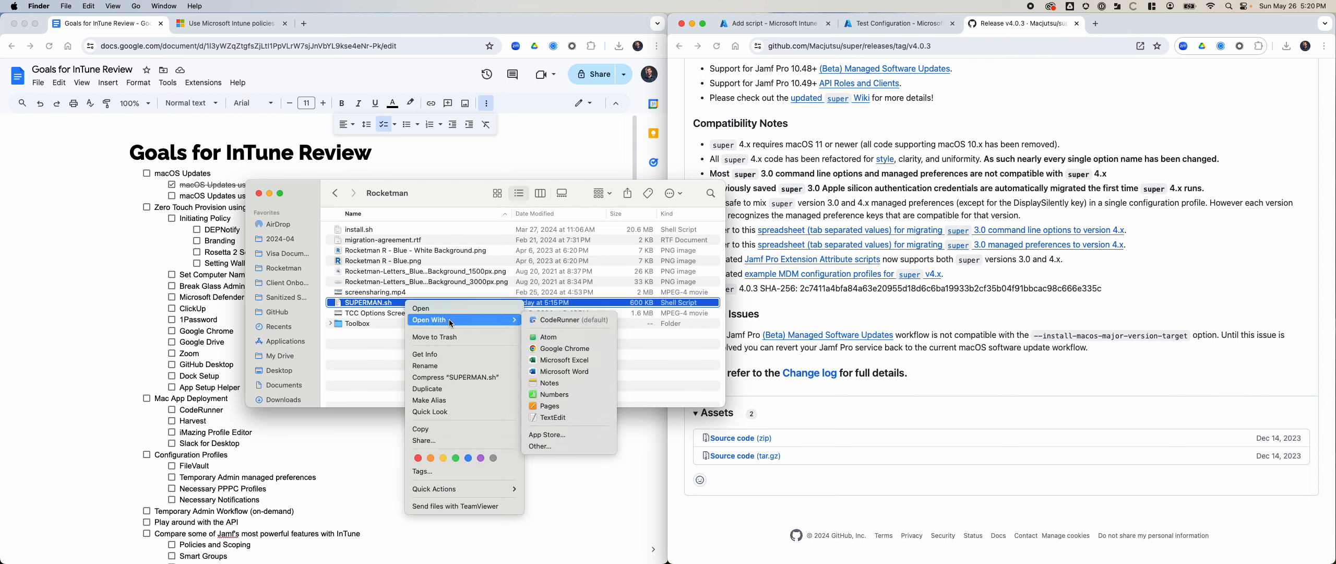
left_click(551, 319)
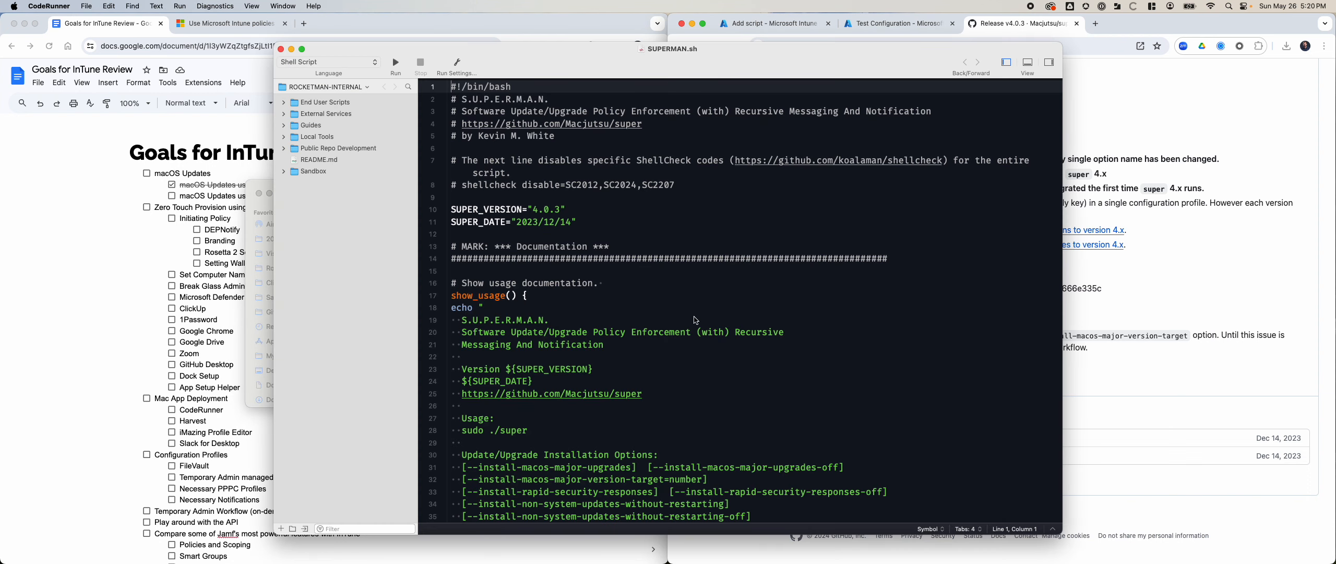
left_click(281, 49)
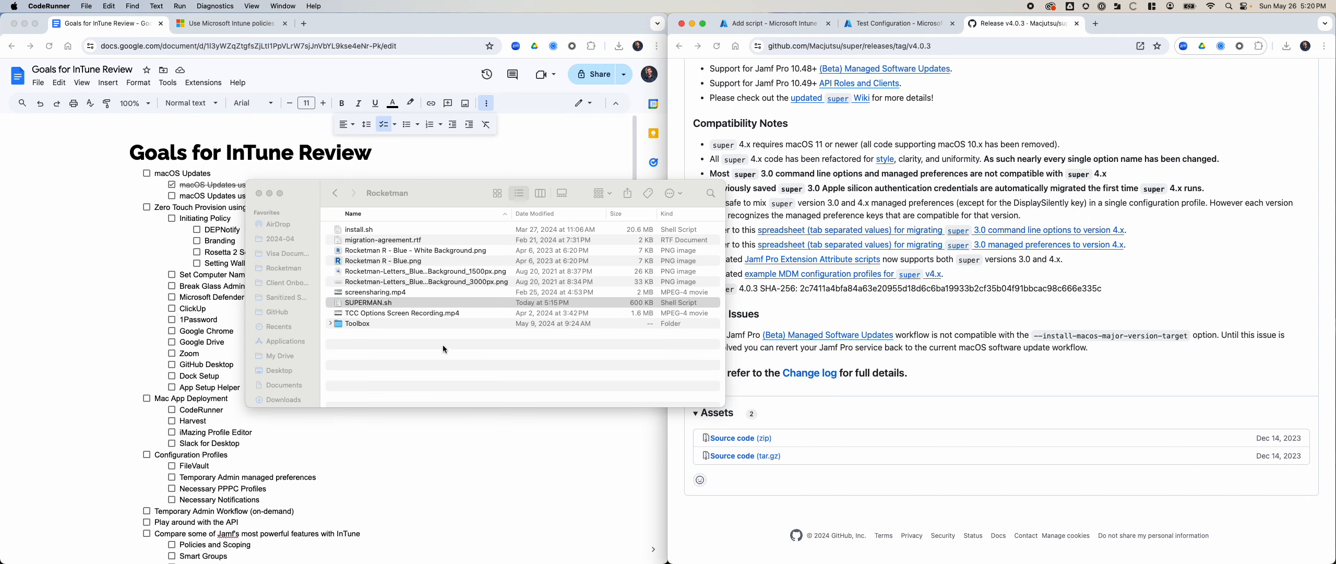
left_click(417, 344)
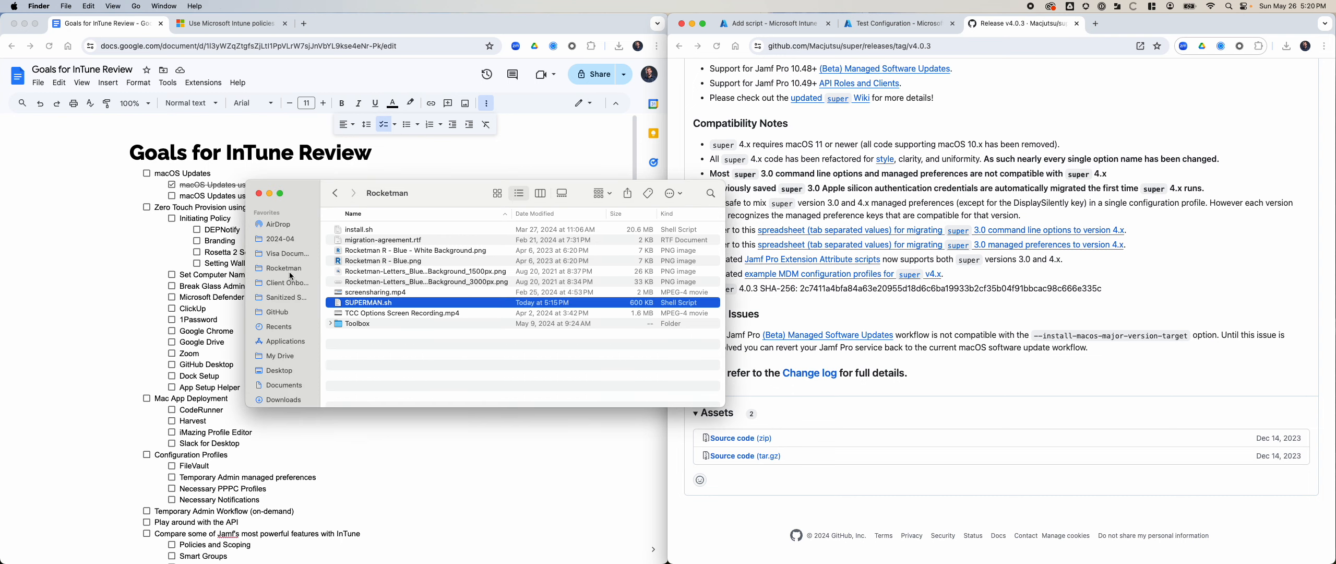
Step: Extract super-4.0.3.zip in Downloads and open the extracted folder
left_click(286, 400)
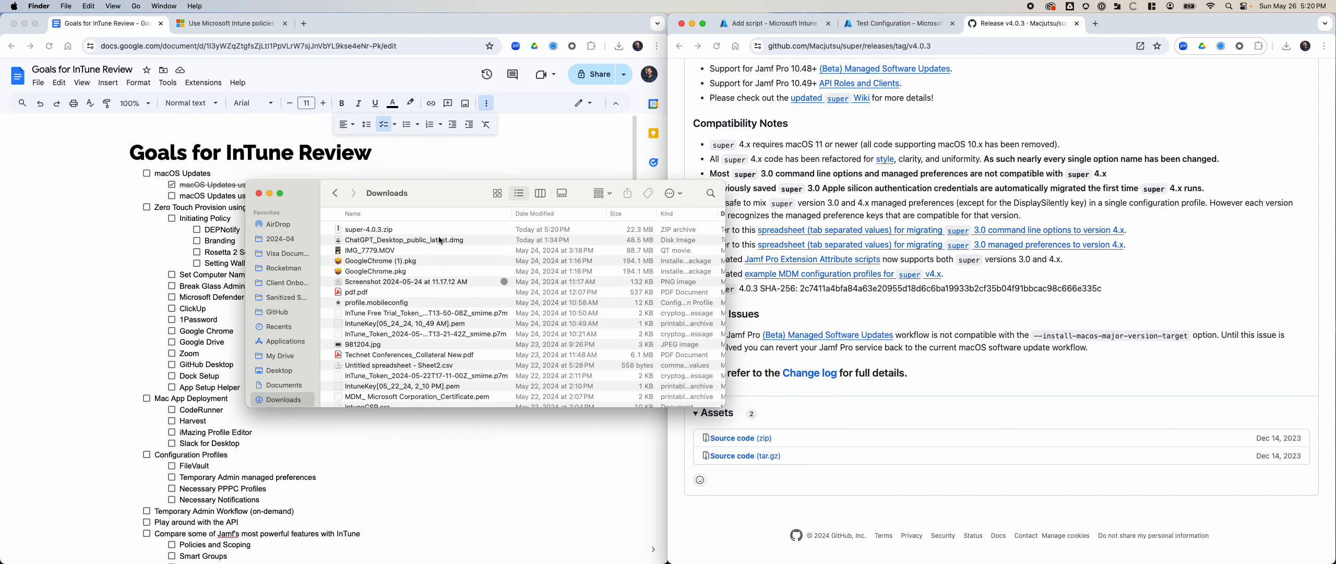
left_click(389, 230)
double_click(389, 229)
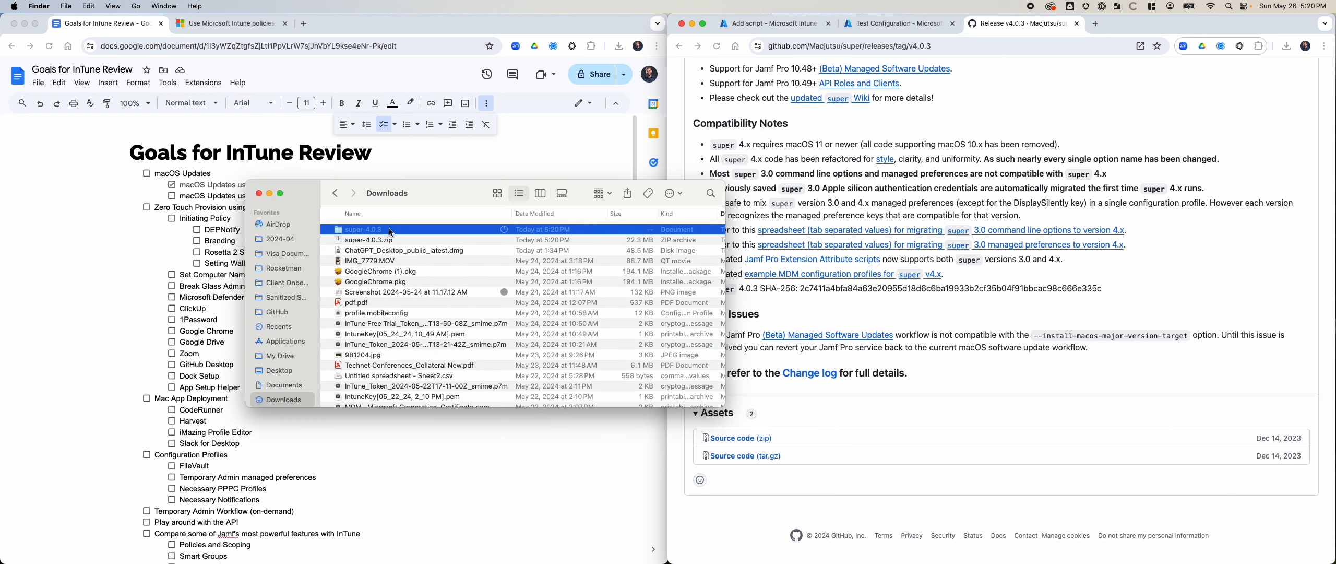
double_click(374, 230)
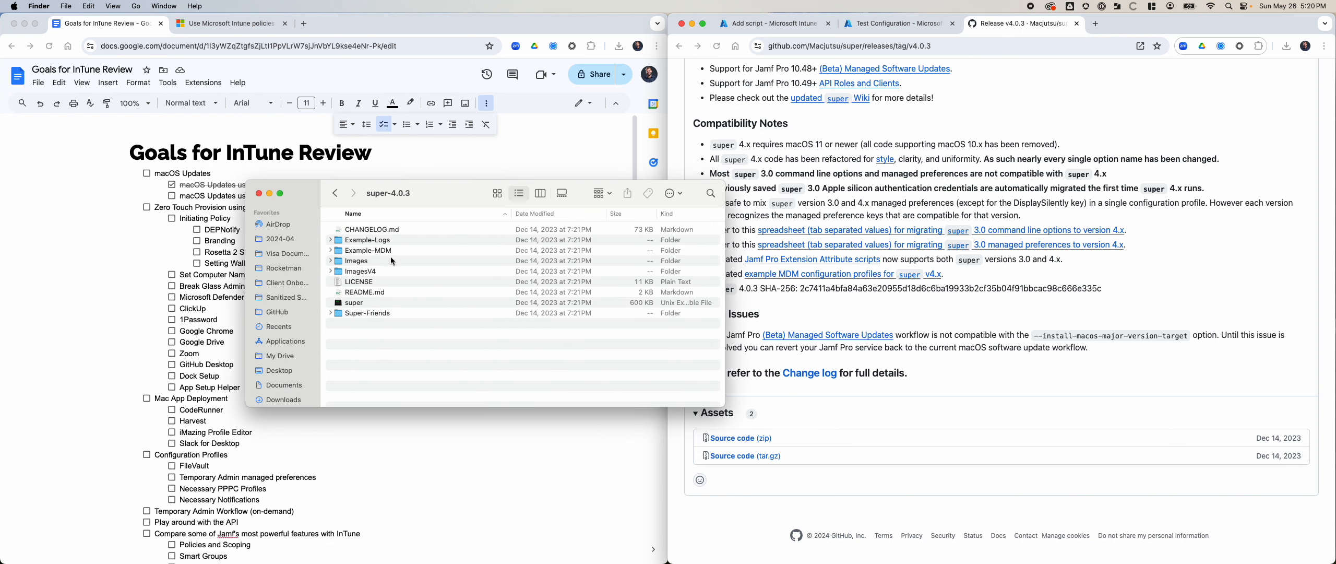
Step: Quick Look the LICENSE and README.md files in the super-4.0.3 folder
left_click(401, 302)
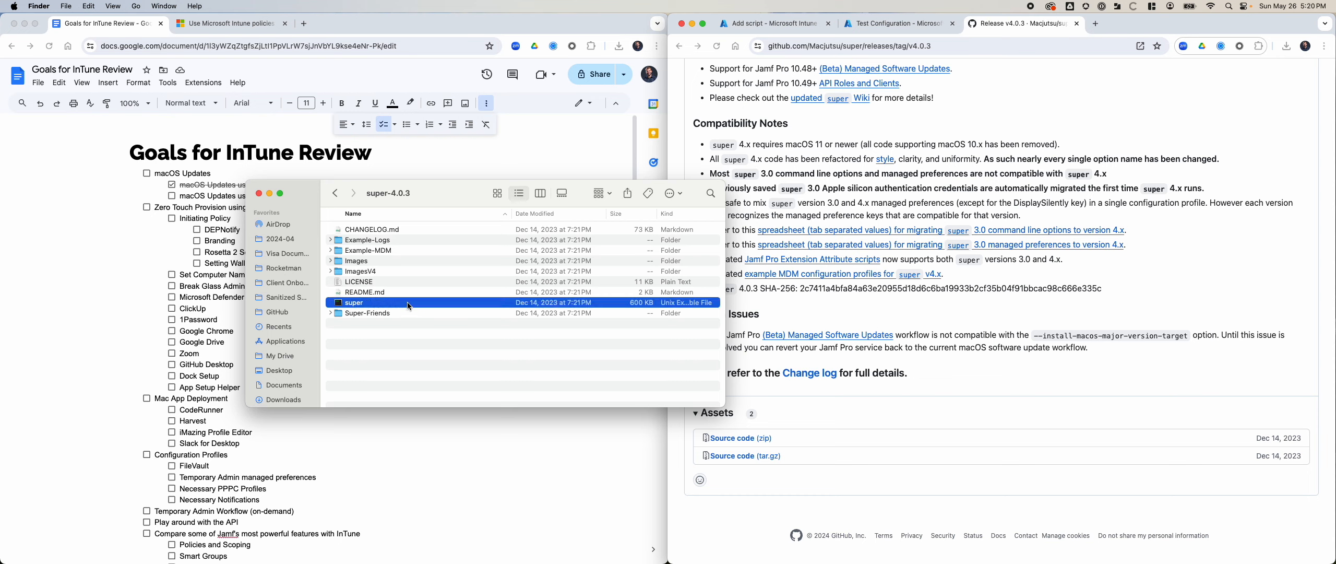
left_click(396, 284)
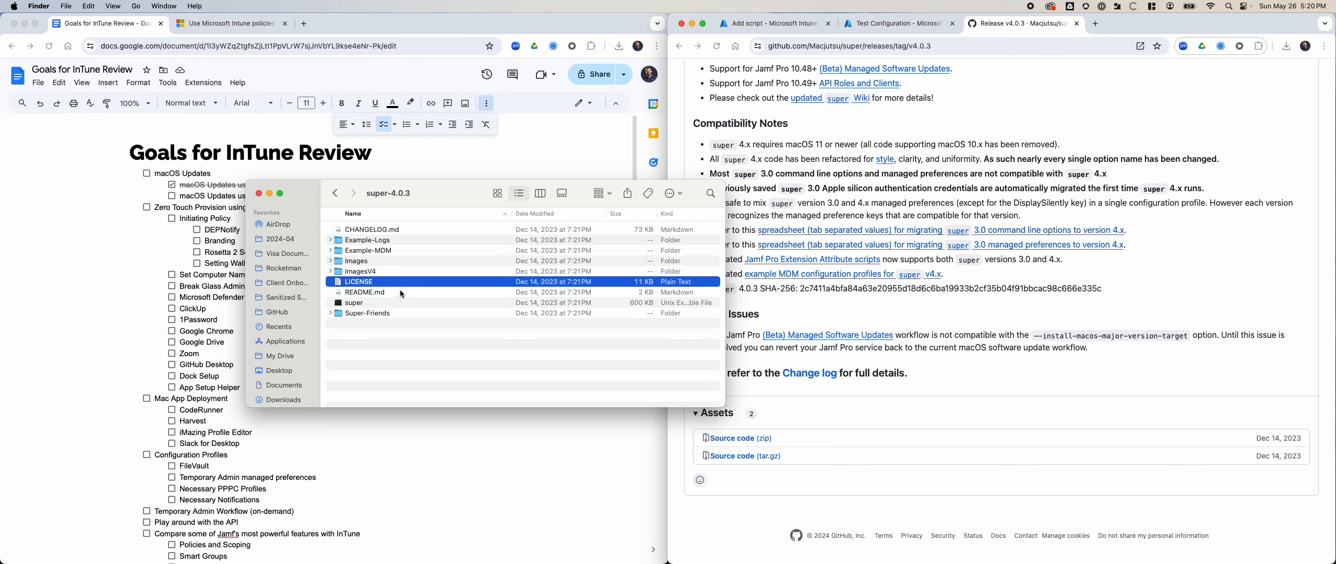
key("space")
key("space")
left_click(400, 296)
key("space")
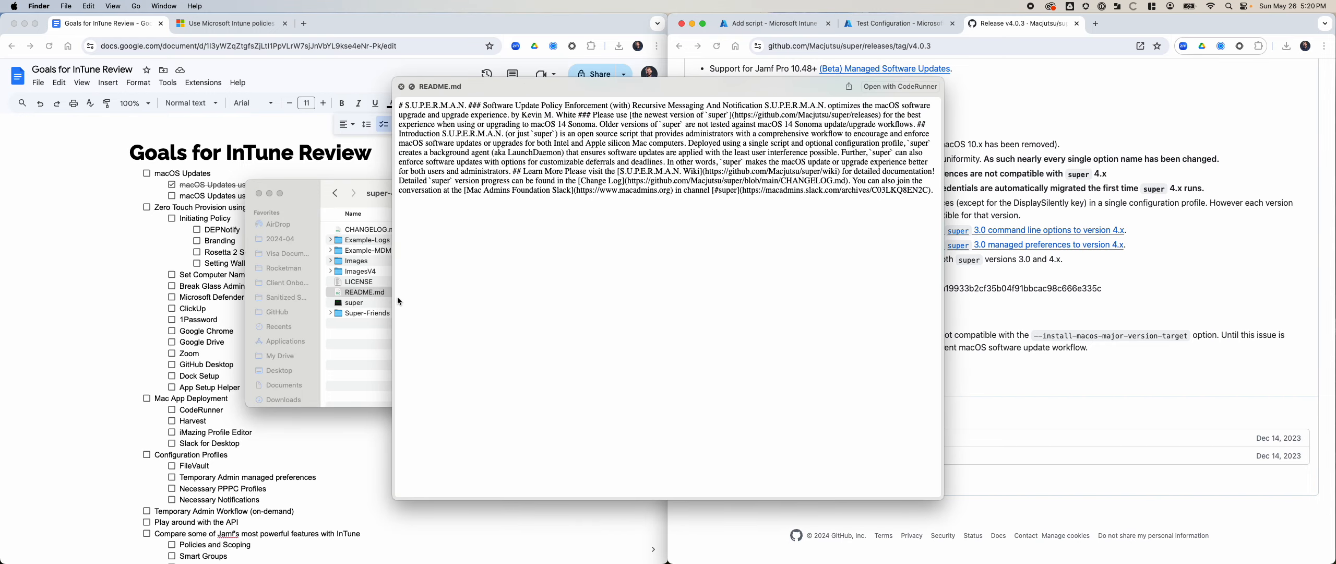
key("space")
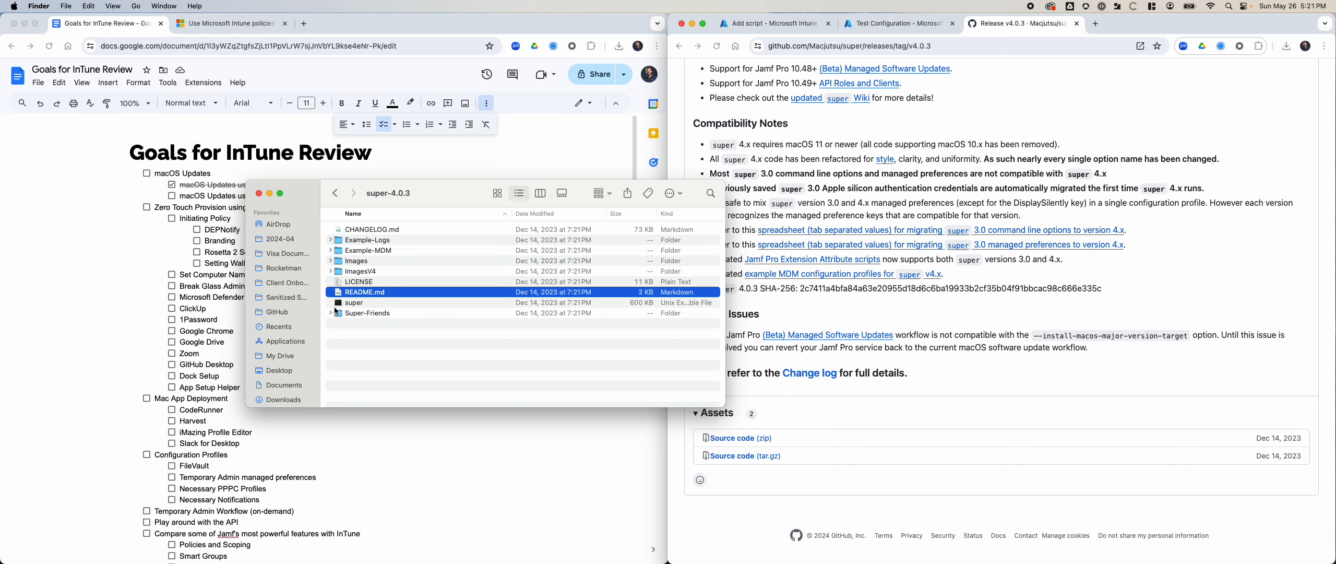
left_click(350, 304)
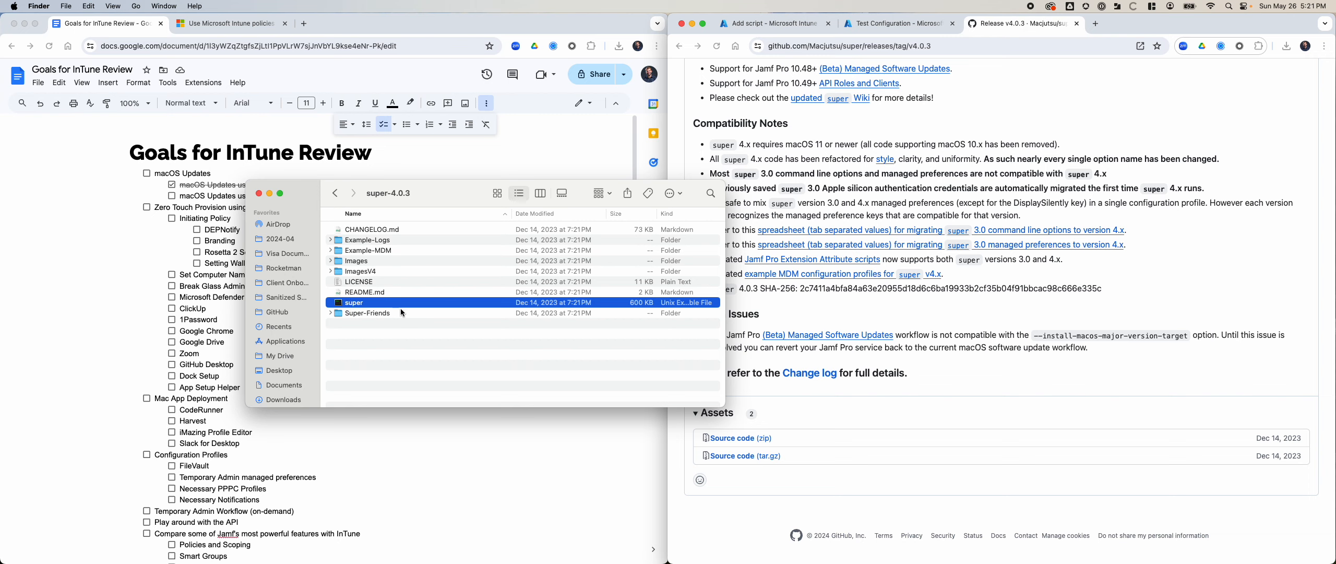
Step: Peek into the Super-Friends folder, then close Finder
left_click(331, 314)
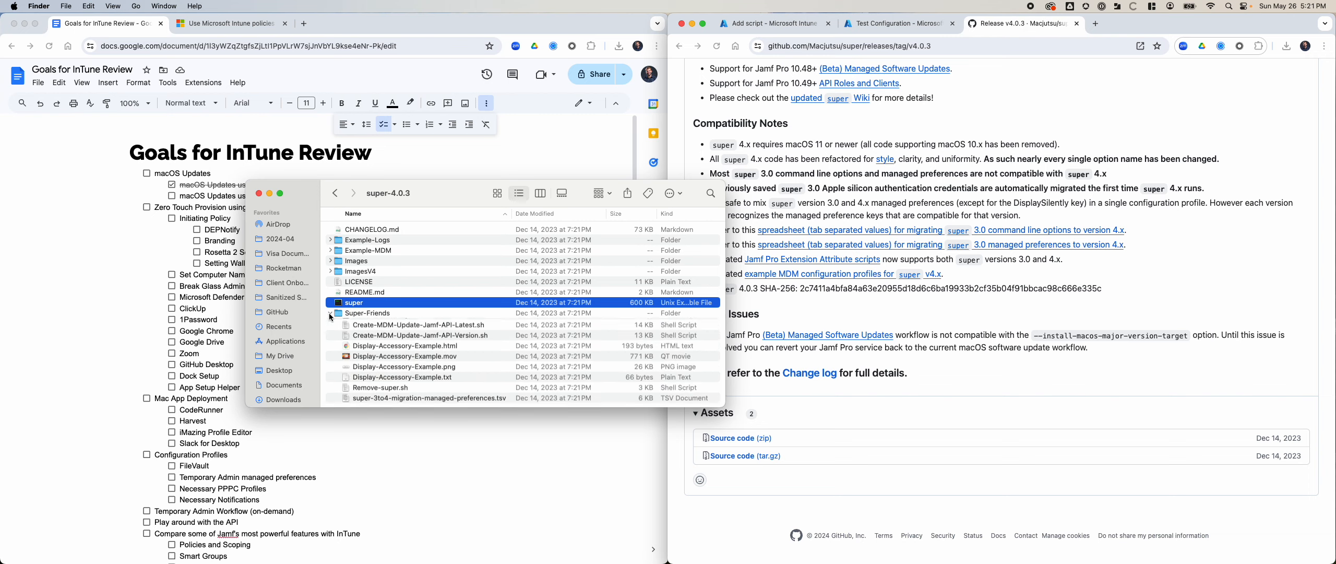
left_click(331, 315)
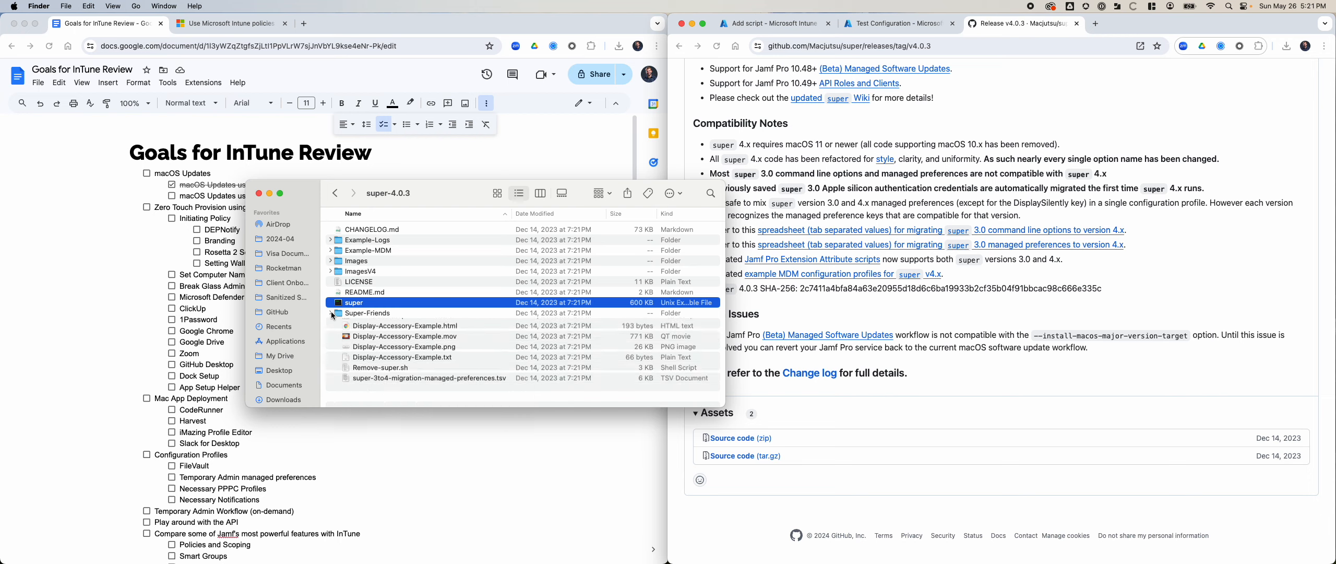
left_click(258, 193)
left_click(1037, 291)
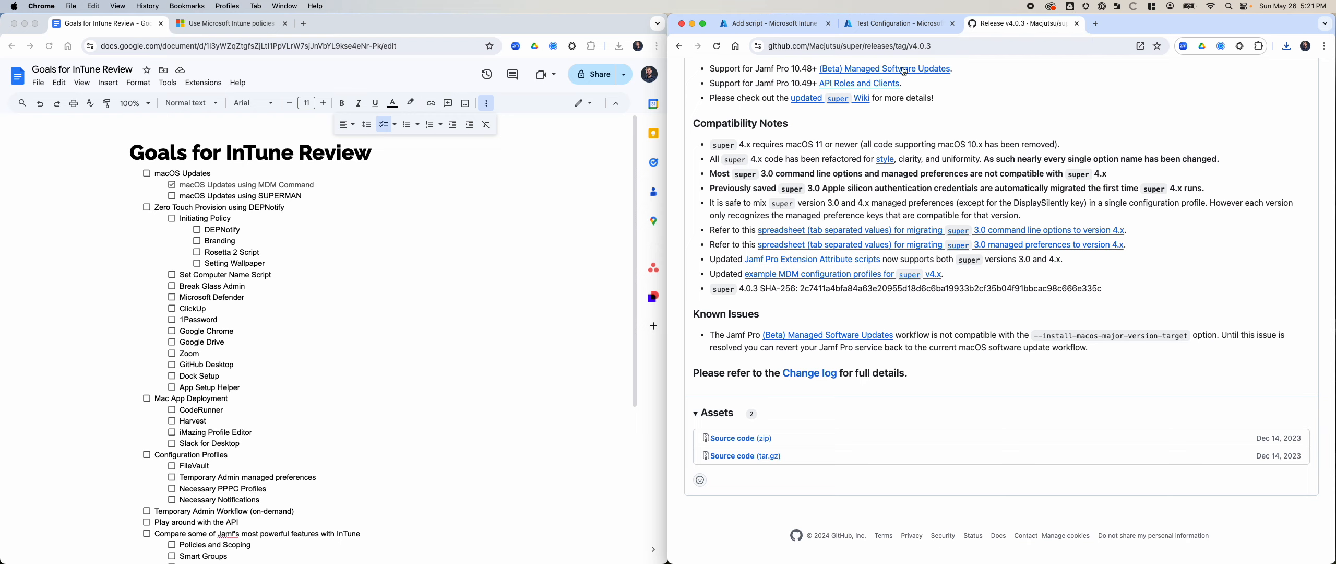
Step: Copy '200000 bytes' from the Intune Add script error message
left_click(798, 23)
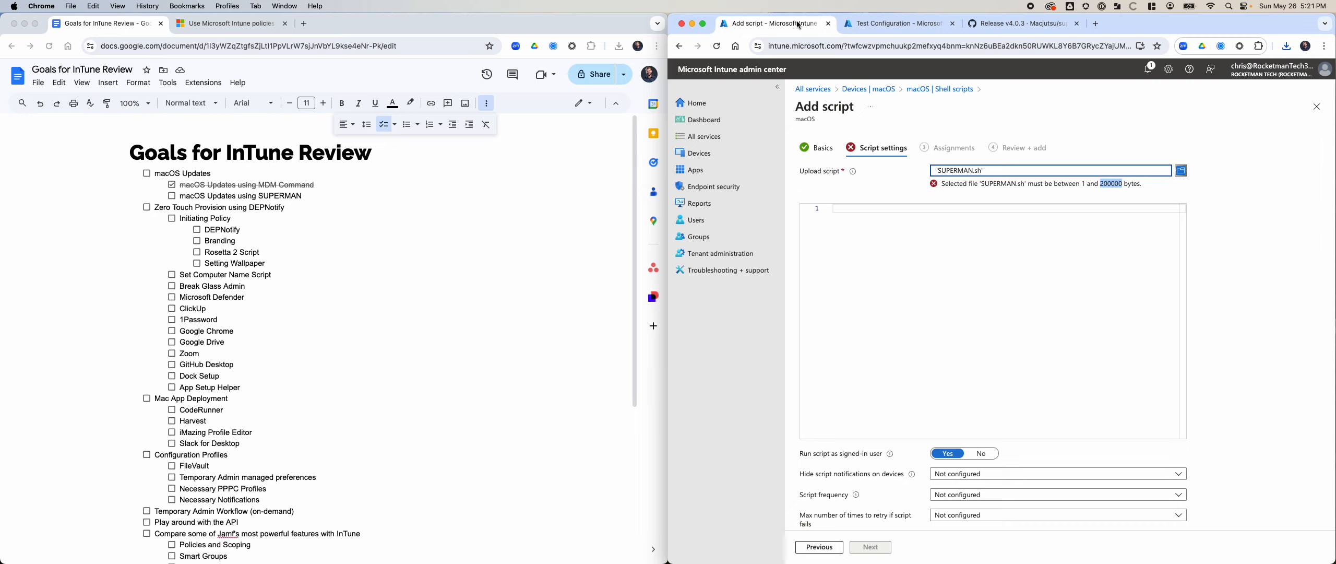
left_click(1136, 183)
left_click_drag(1141, 184, 1100, 183)
key("super+c")
Step: Correct 'Automitically' to 'Automatically' in the document's last checklist item
left_click(365, 266)
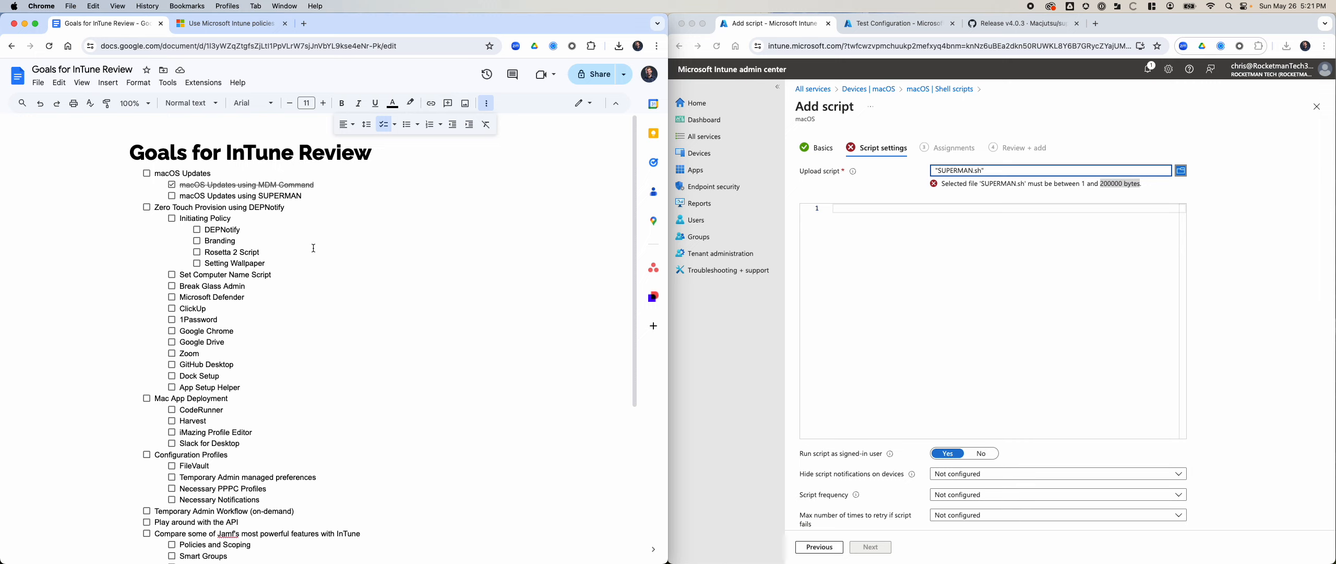
scroll(307, 266, "down", 5)
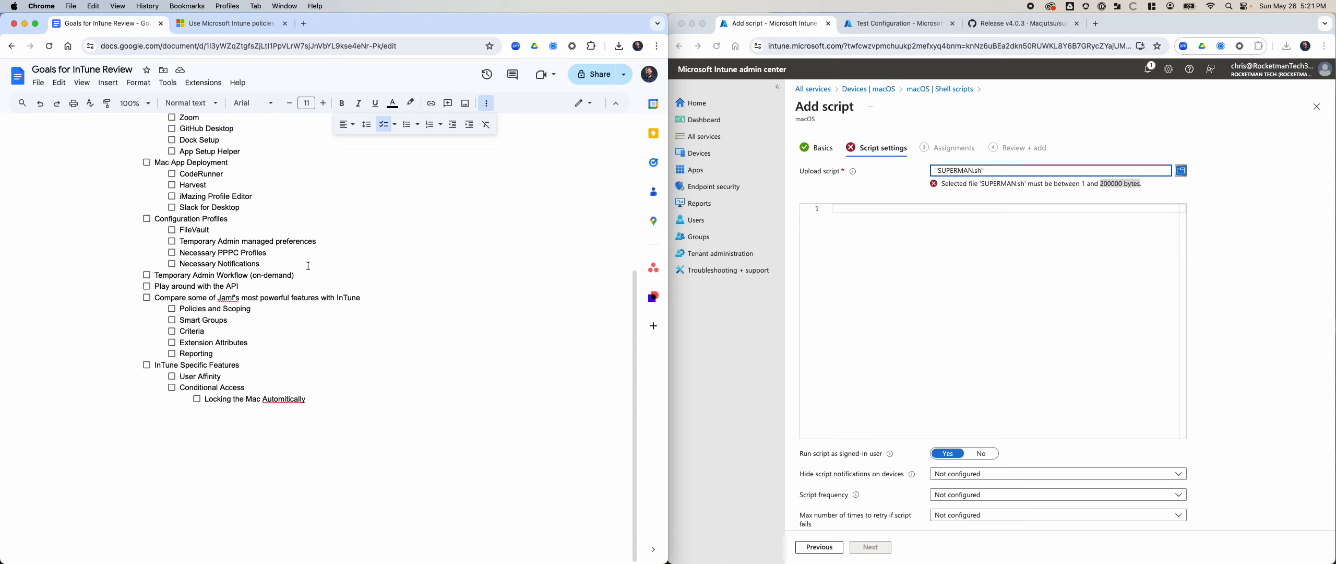
left_click(342, 387)
left_click(369, 395)
right_click(295, 400)
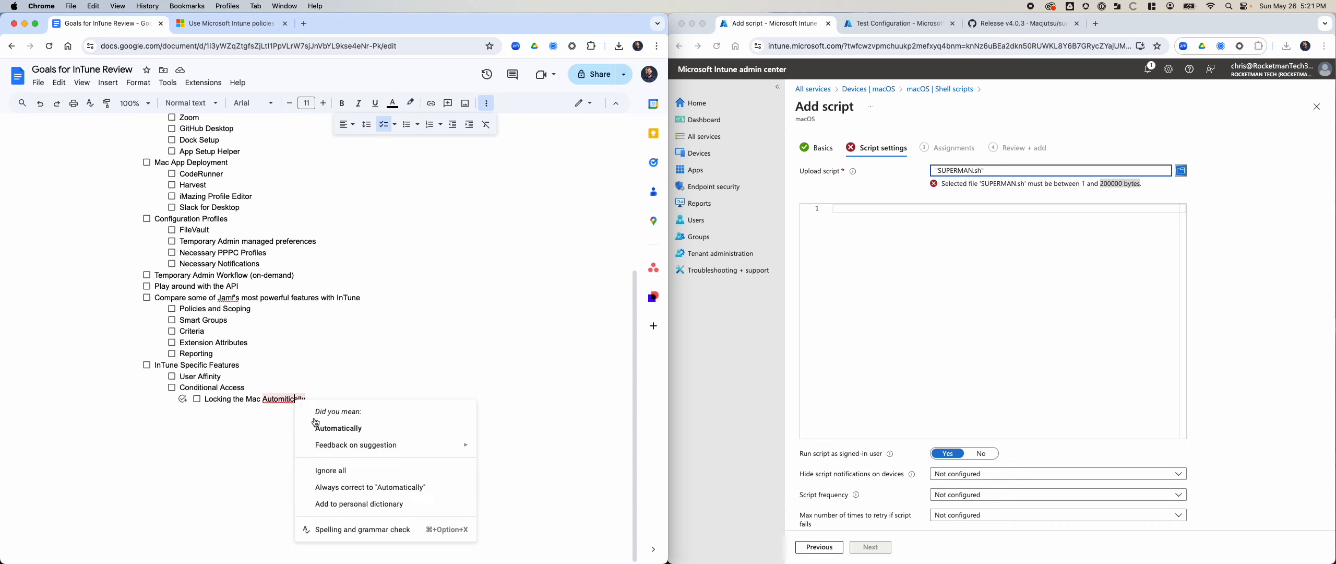
left_click(316, 422)
double_click(374, 404)
key("Right")
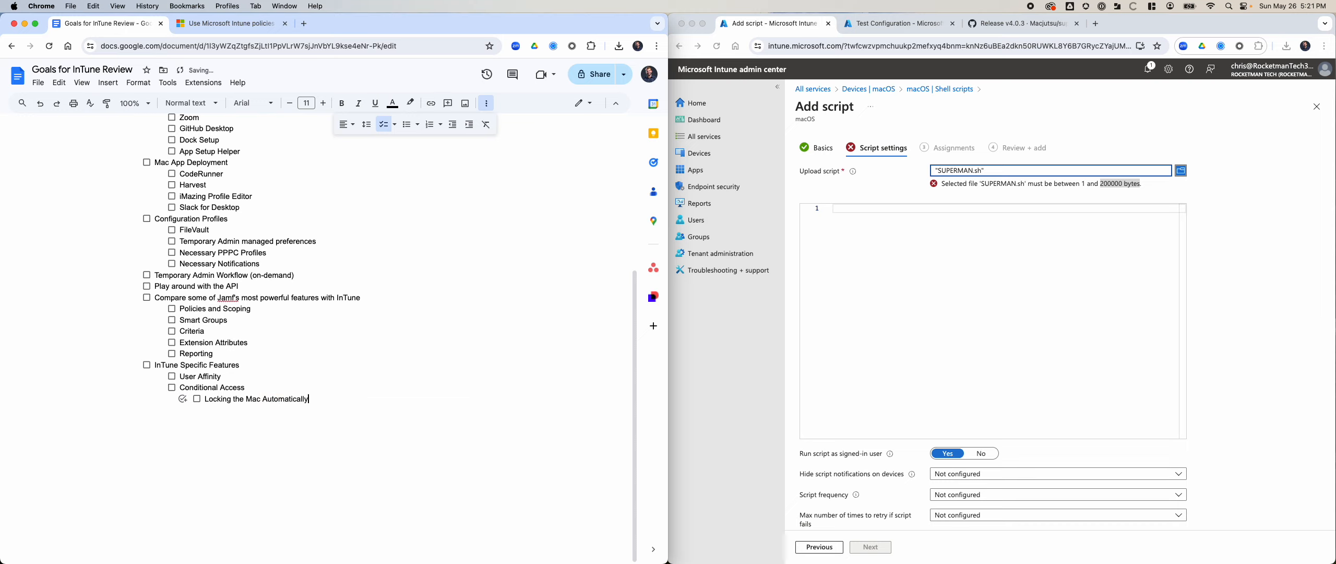
Step: Add a 'Notes:' line reading 'Scripts are limited to 200000 bytes' in matching formatting
key("Return")
key("Return")
type("Notes:")
key("Return")
type("Scripts are limited to")
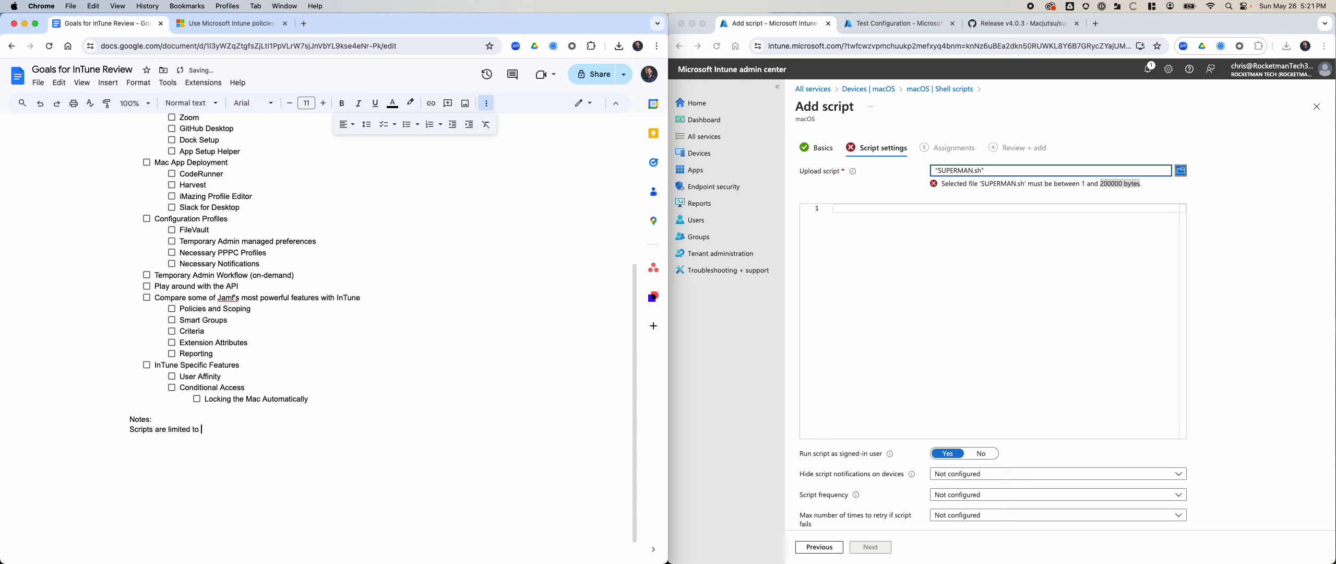
key("super+v")
key("super+z")
key("super+shift+v")
Step: Search Google for 'how many lines of code is a bash script with 200000 bytes'
left_click(1096, 26)
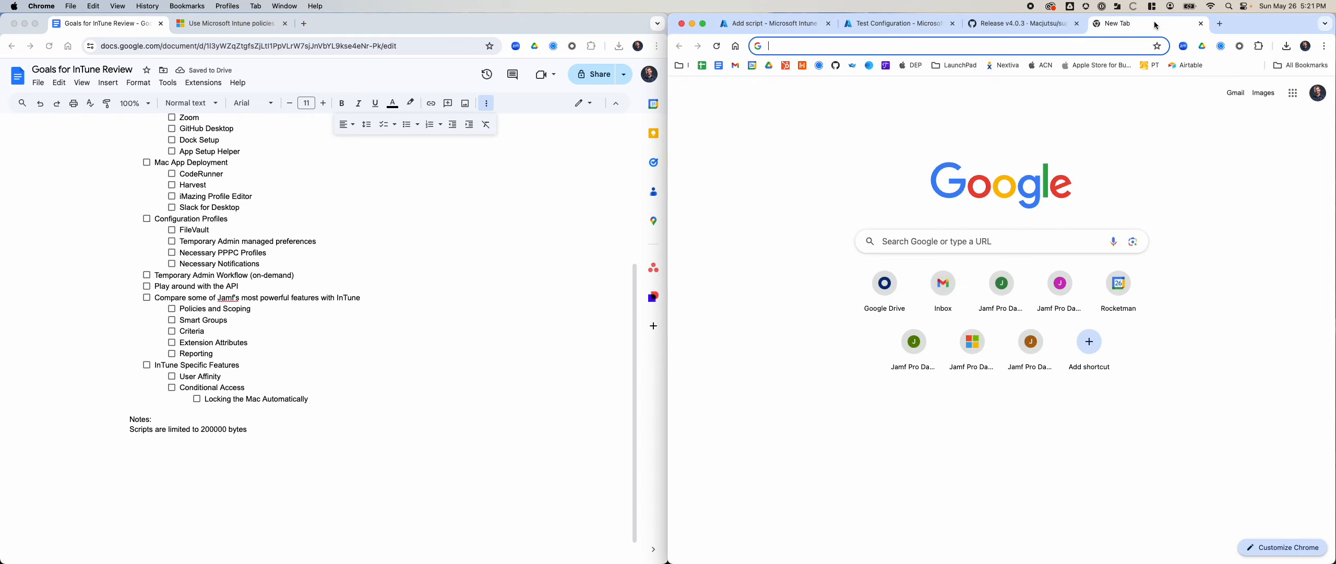
type("how many ")
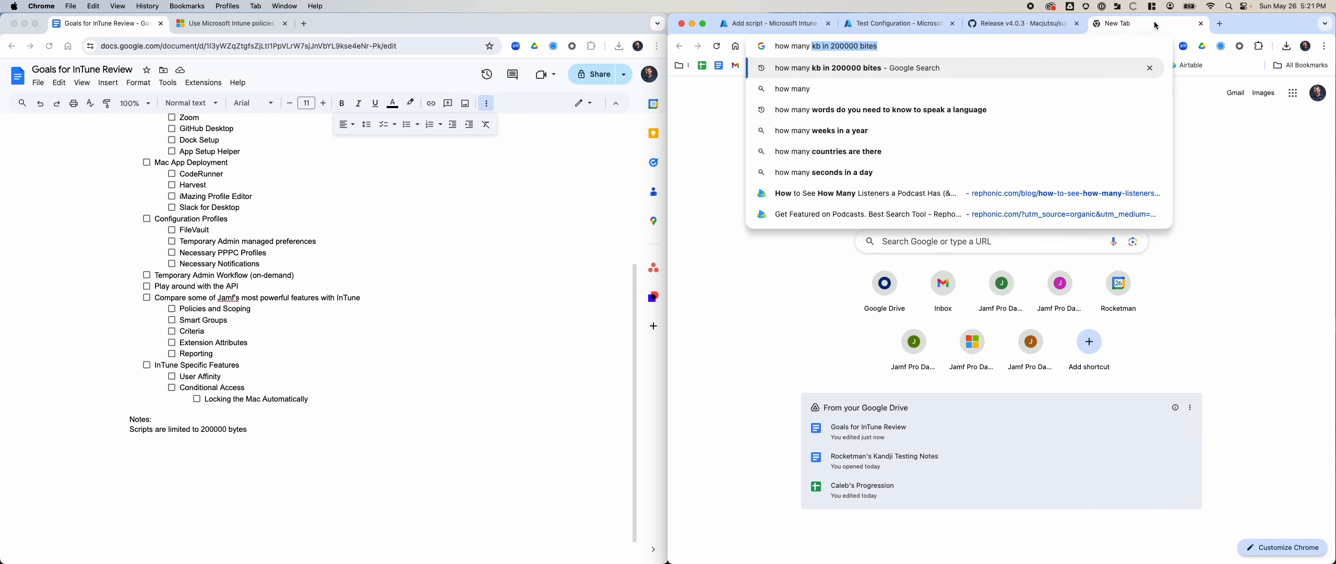
type("lines of code is ")
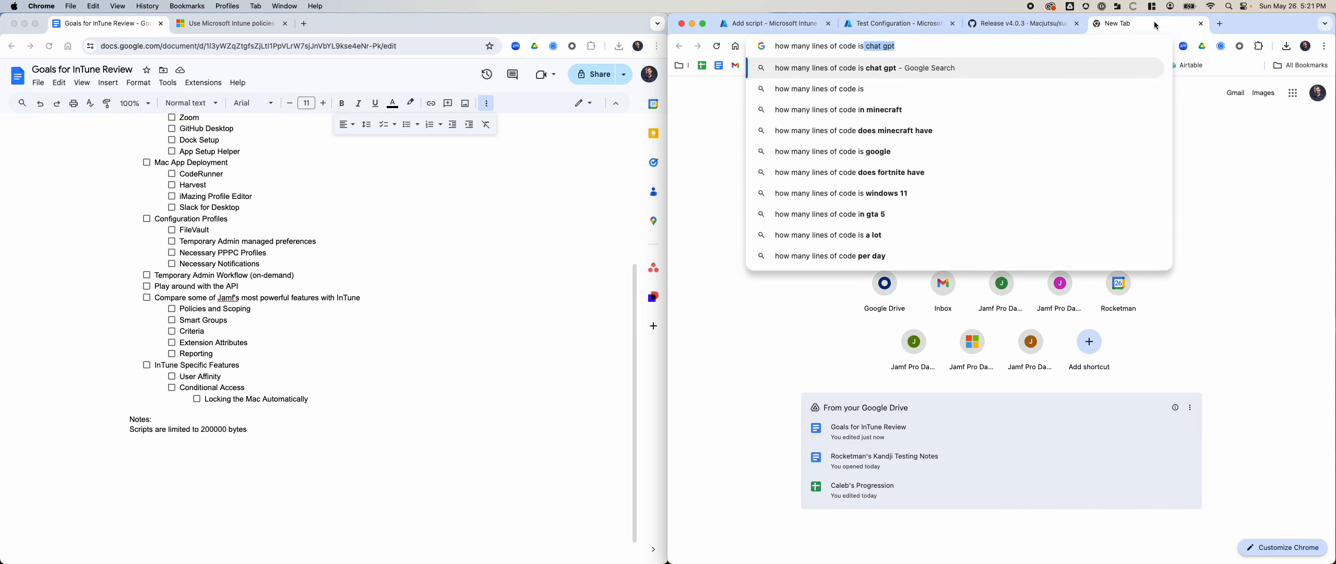
type("a bash script with ")
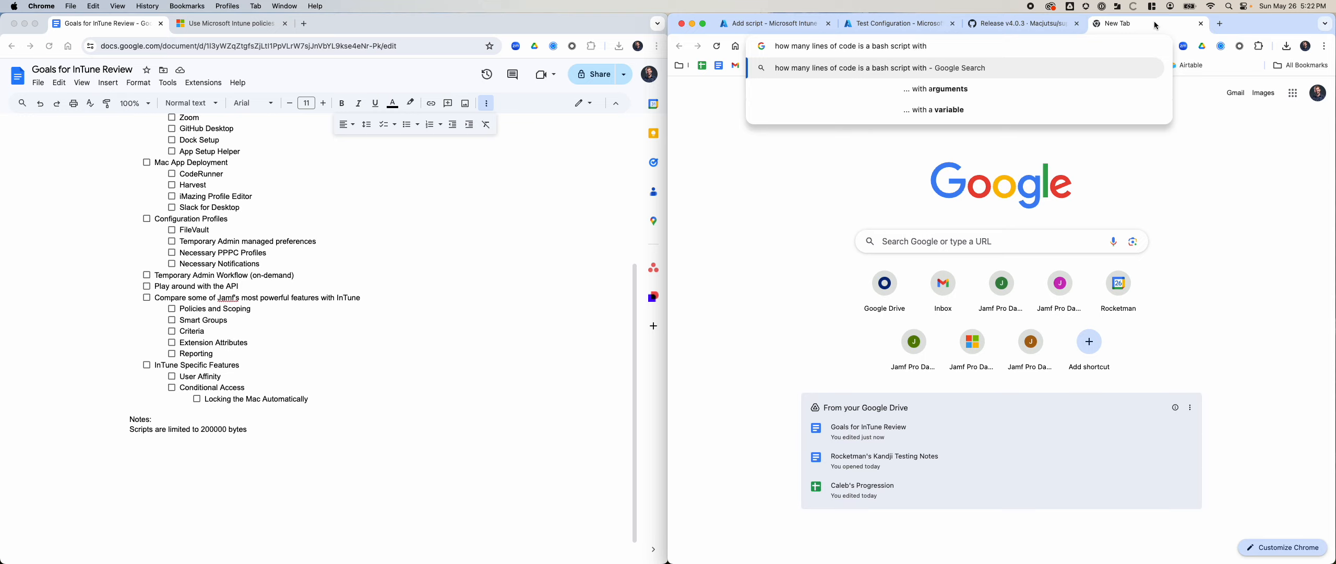
type("200000 bytes")
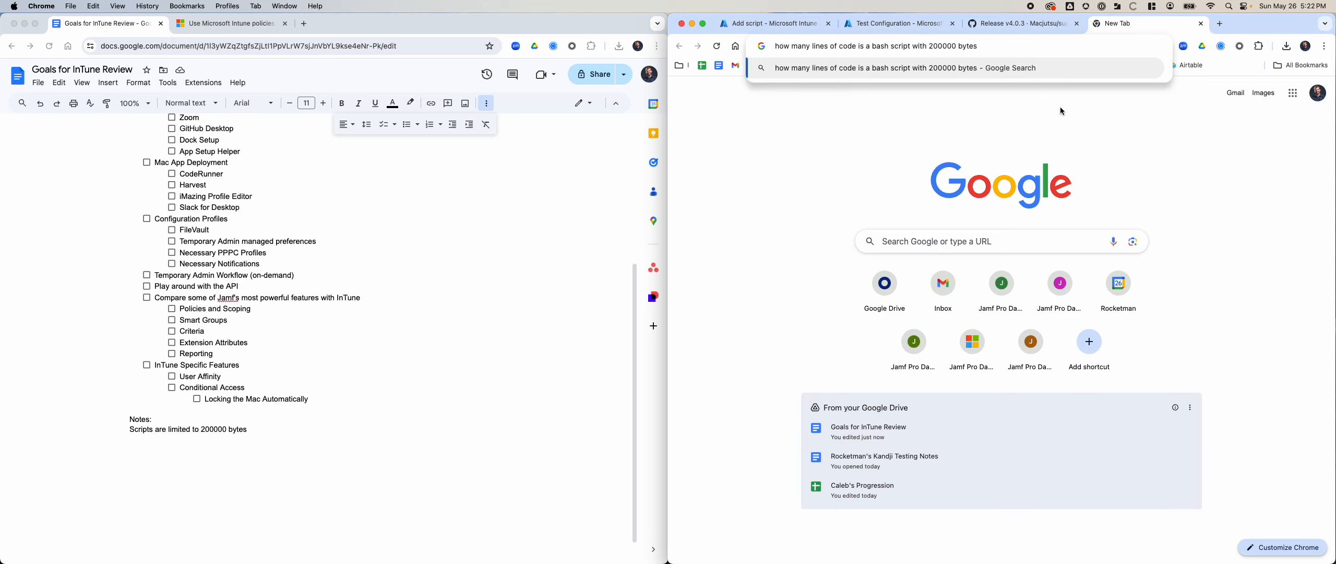
type("/")
key("BackSpace")
key("Return")
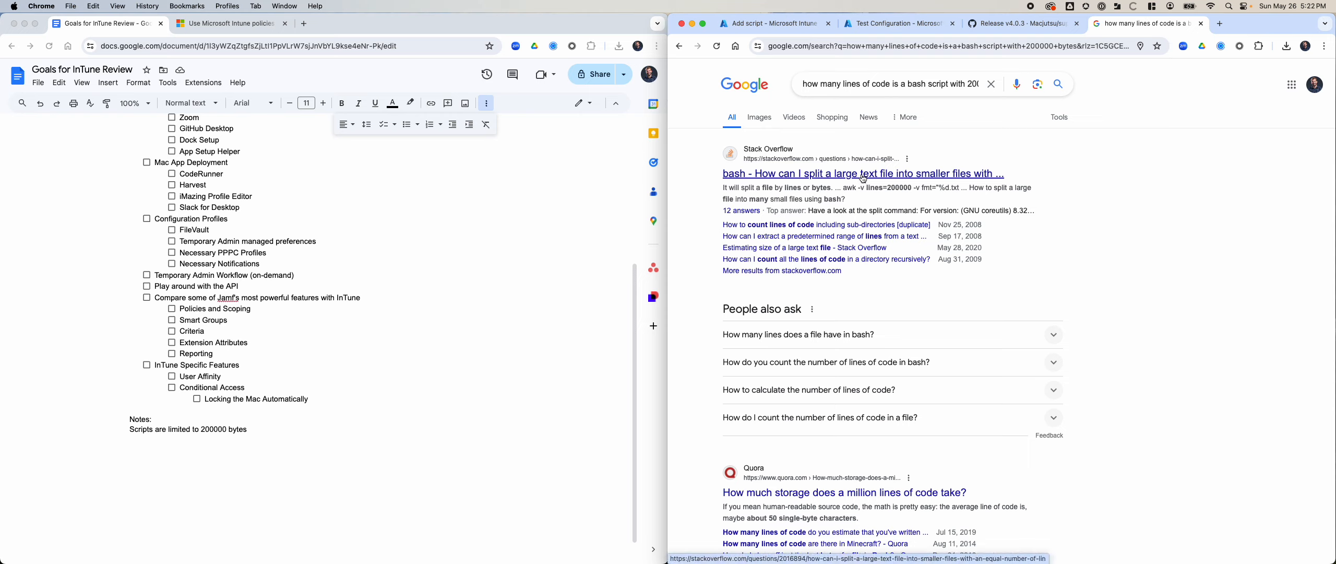
Step: Read the Stack Overflow and 'How much lines of code is 1kB?' results
left_click(918, 174)
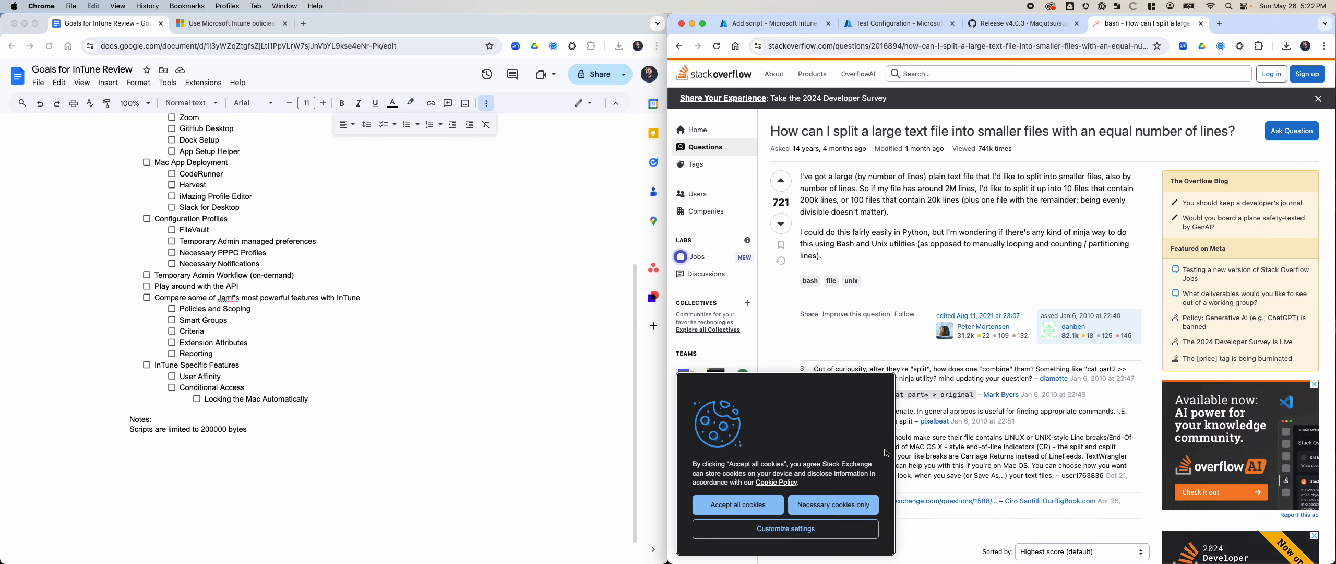
left_click(759, 506)
scroll(968, 322, "down", 3)
scroll(969, 323, "down", 5)
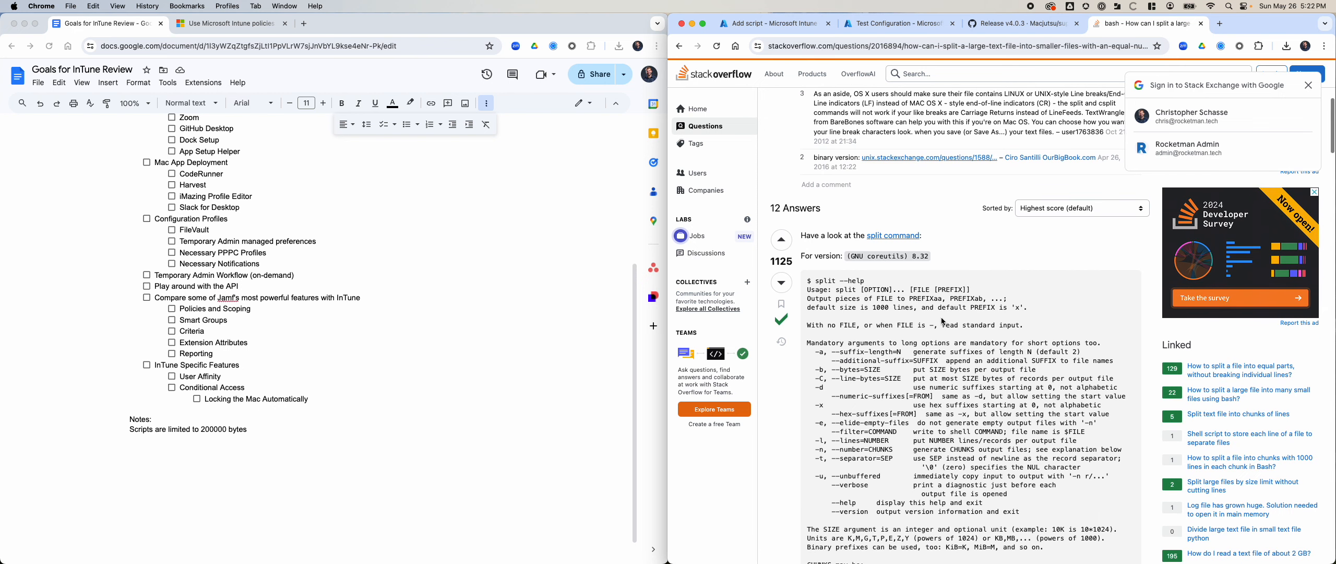
scroll(943, 321, "up", 8)
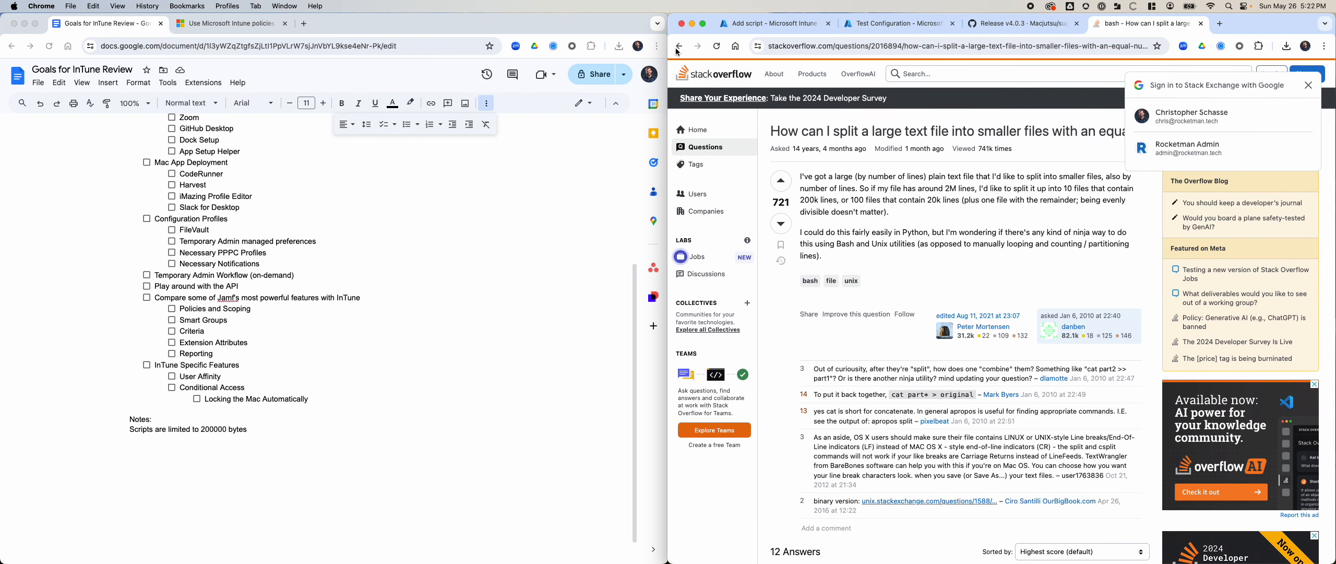
left_click(678, 50)
scroll(1071, 215, "down", 5)
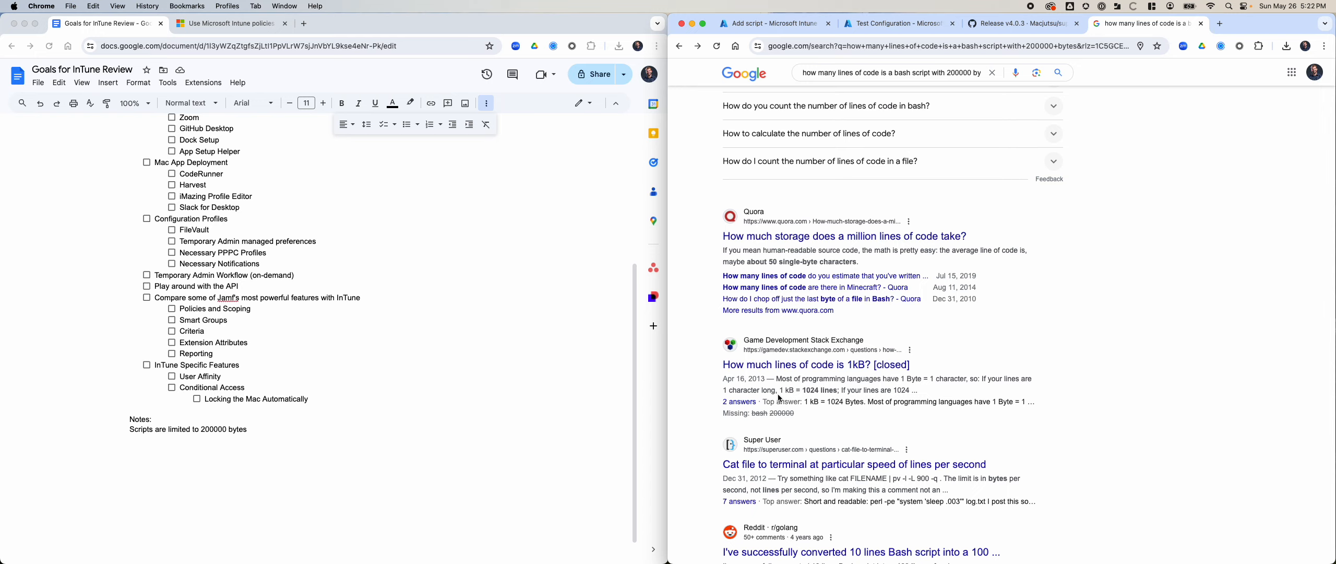
left_click(808, 364)
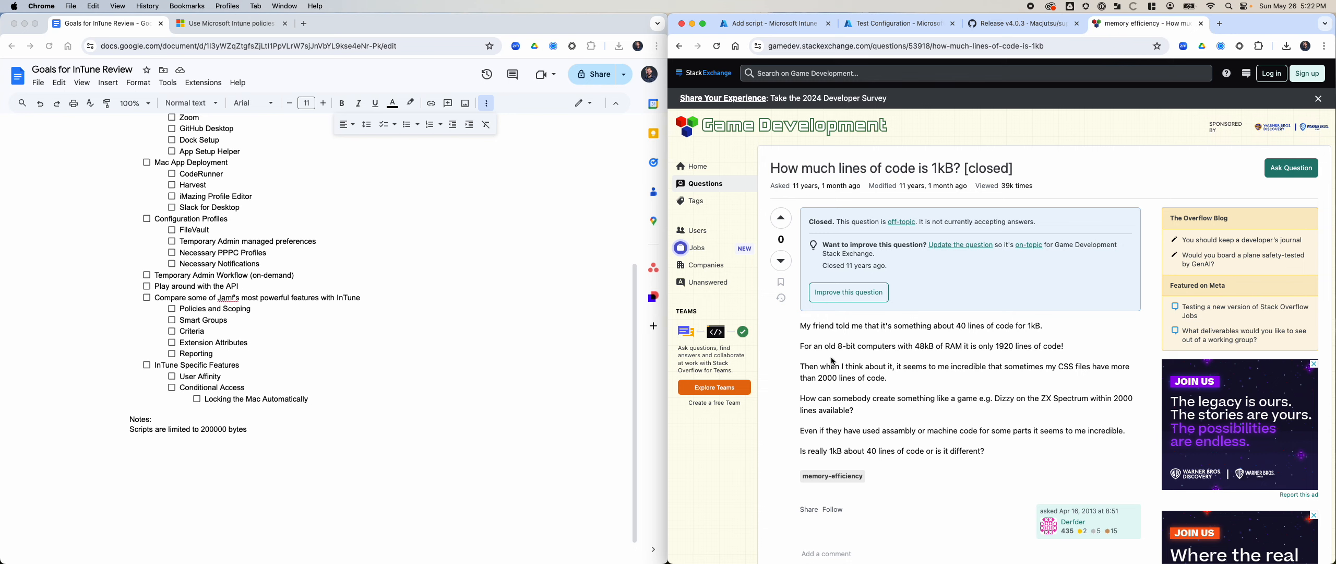
left_click(679, 47)
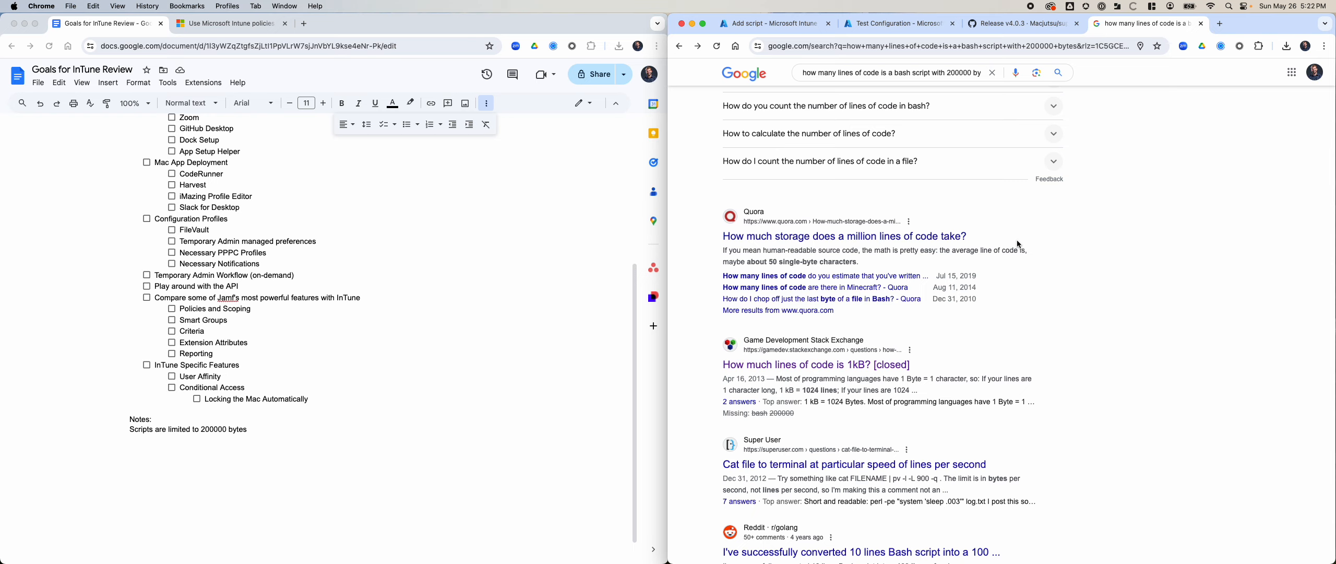
Step: Calculate 40 × 200 in Calculator, then close it
key("super+space")
type("calc")
key("Return")
type("*200")
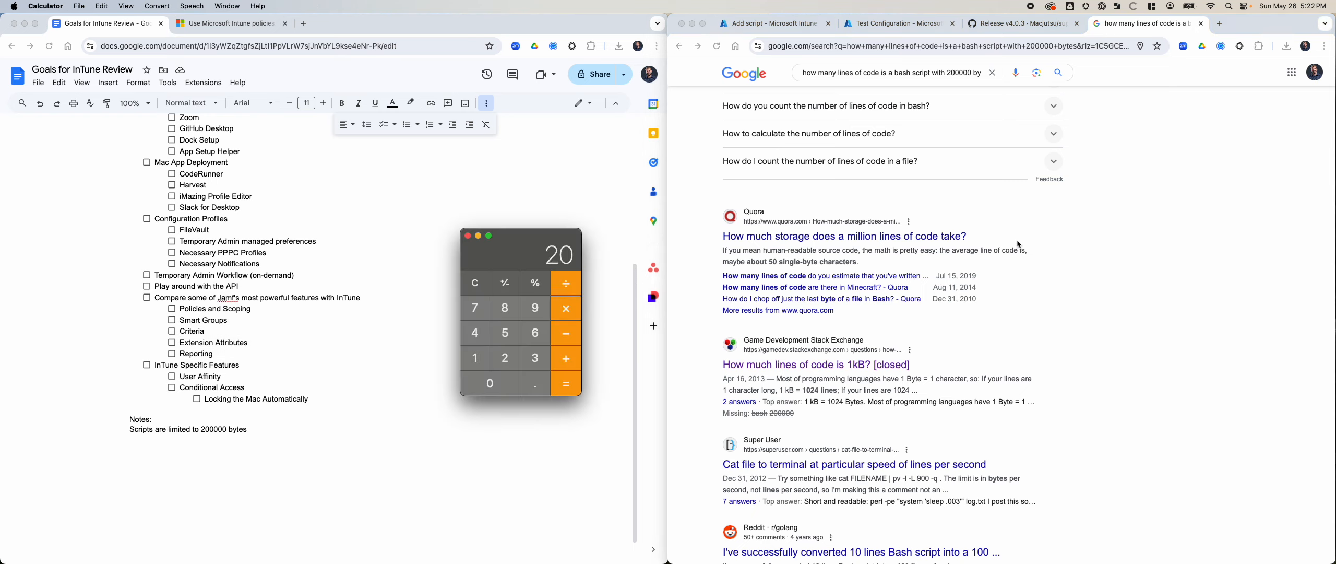
key("Return")
left_click(468, 235)
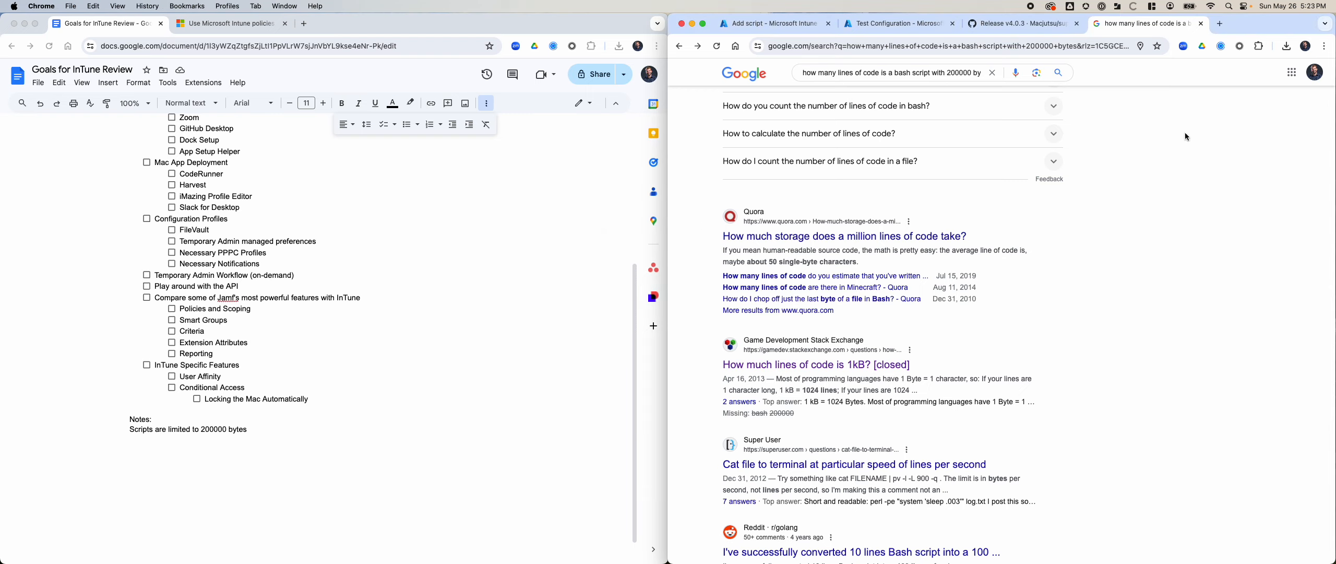
Step: Load chat.openai.com in a new tab and move it into its own window
left_click(1221, 23)
type("chat.openai.com")
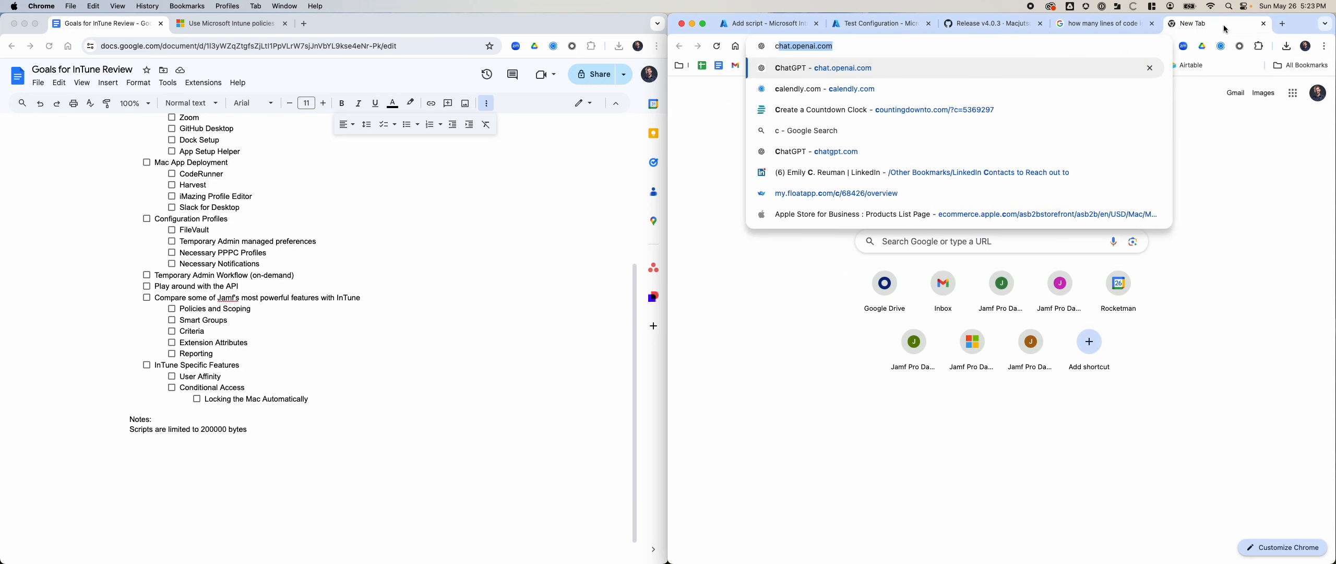
key("Return")
left_click_drag(1225, 29, 1221, 563)
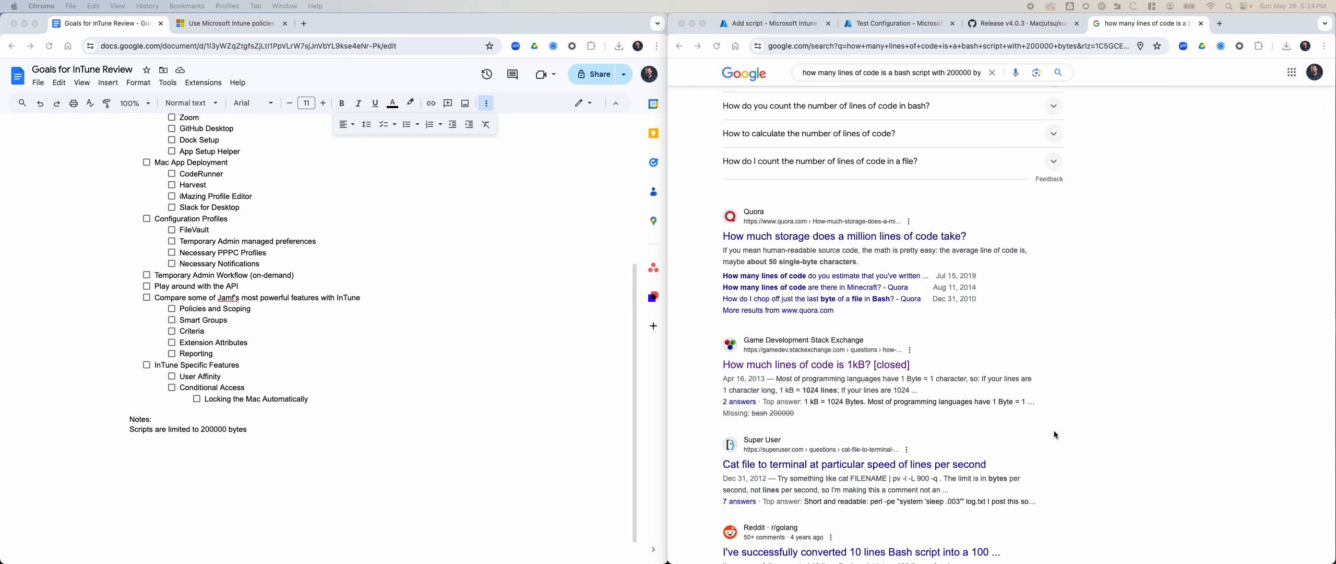
Step: Close the Google results and return to Intune's SUPERMAN.sh 200000-byte file-size error
left_click(1060, 325)
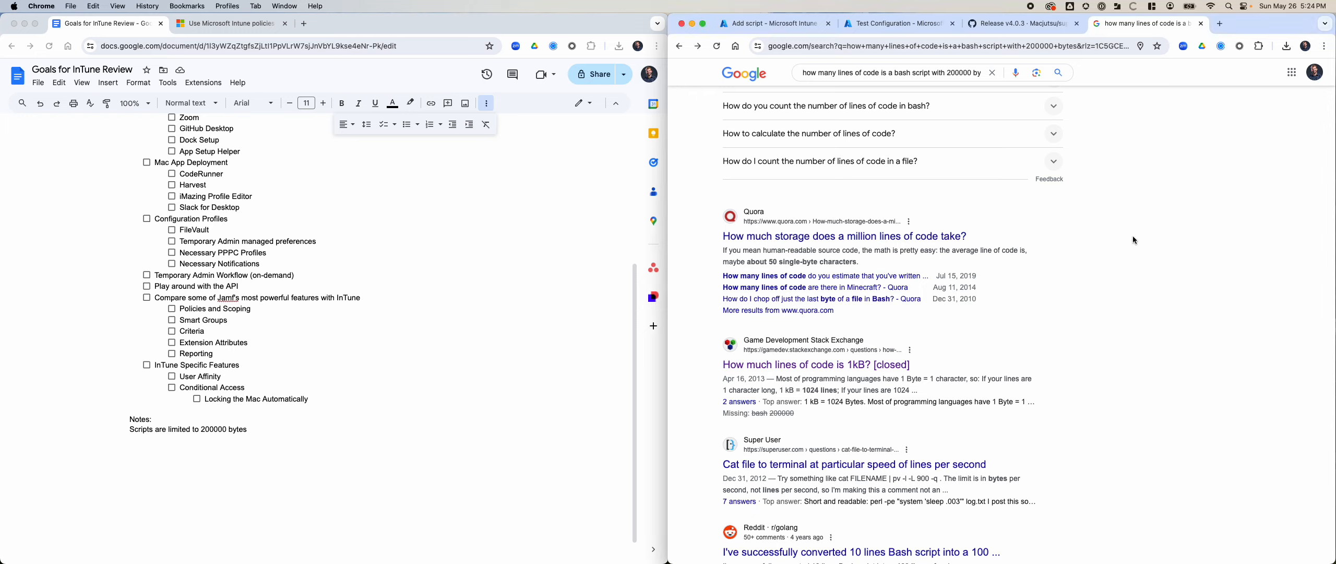
left_click(1201, 23)
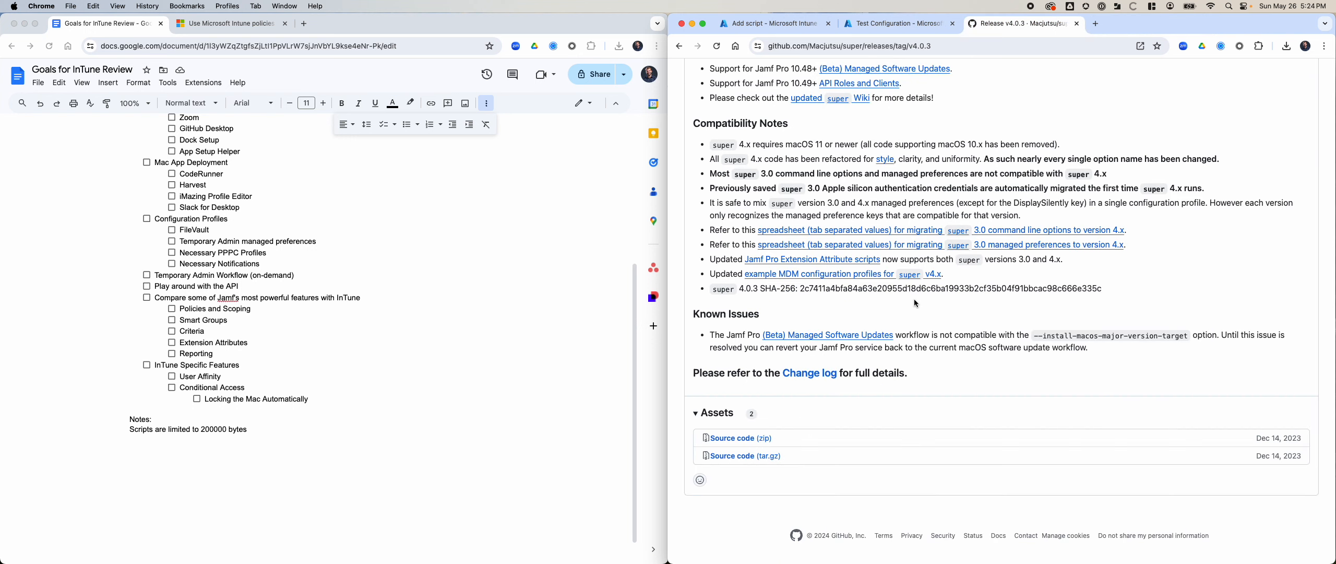
left_click(895, 28)
left_click(751, 24)
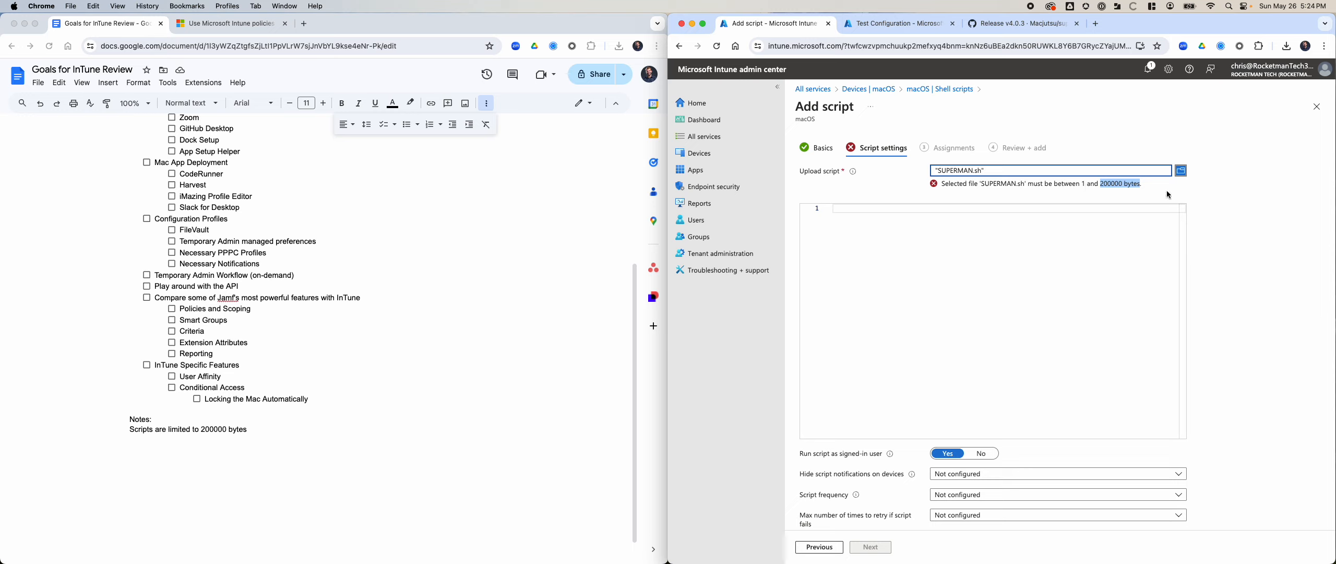
triple_click(1123, 182)
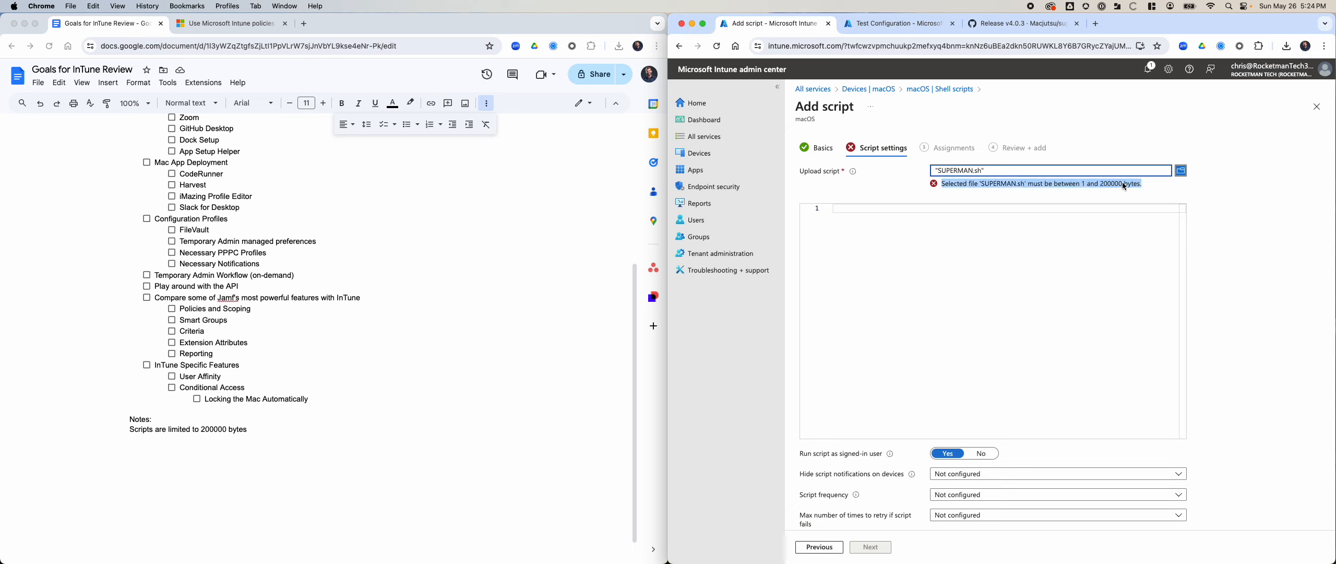
left_click(1125, 185)
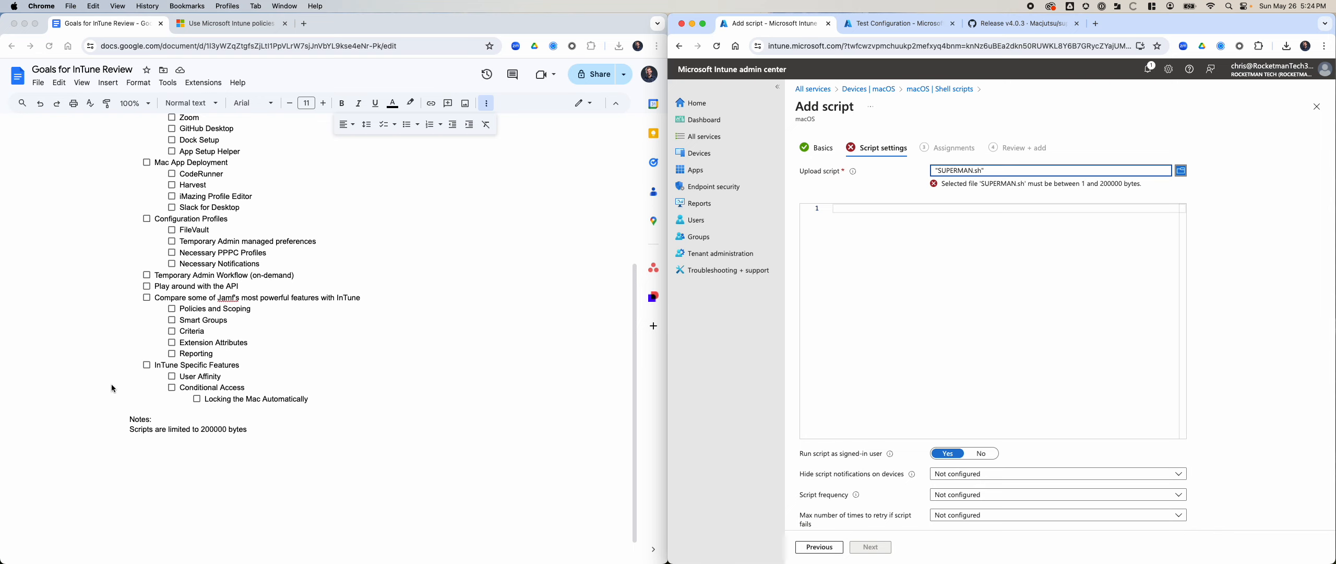
left_click(335, 263)
Step: Under 'macOS Updates using SUPERMAN', add a nested item: 'Figure out the alternative way of deploying it if you don't deploy it through a script'
scroll(336, 263, "up", 3)
scroll(335, 263, "up", 5)
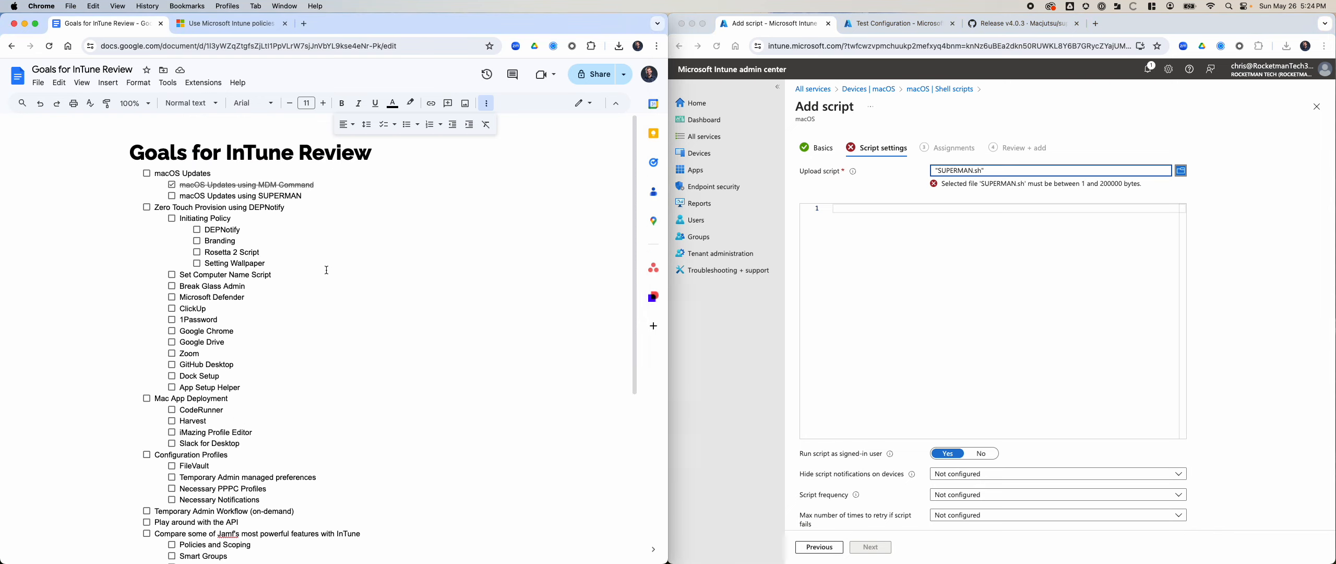
scroll(384, 324, "down", 10)
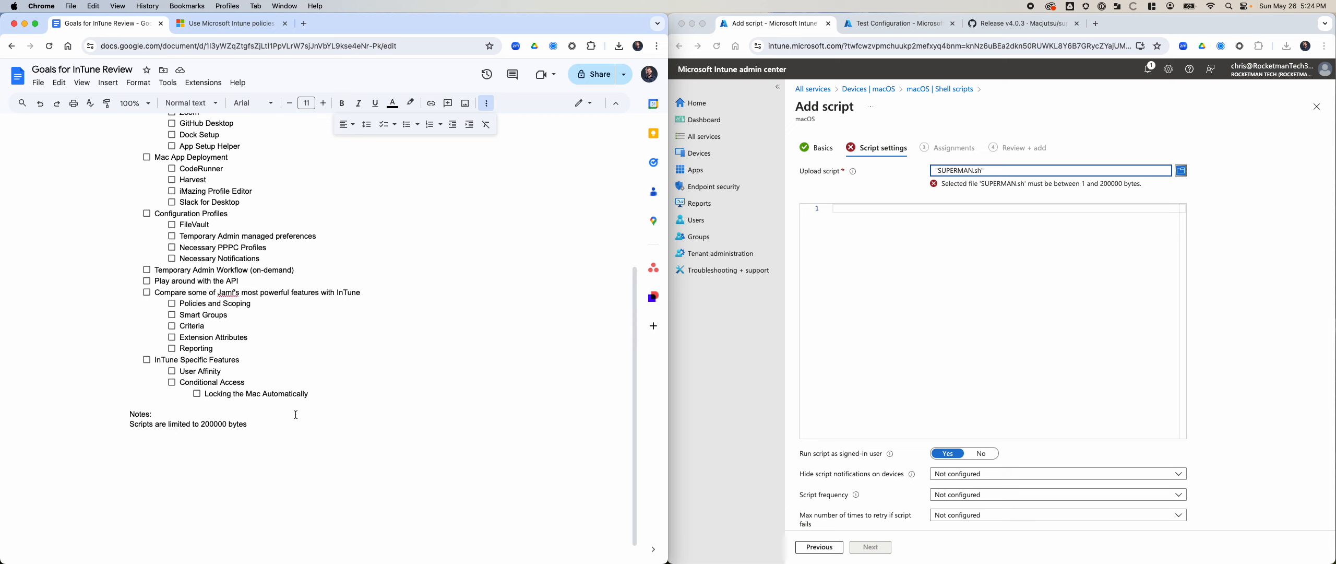
scroll(296, 414, "up", 7)
left_click(424, 199)
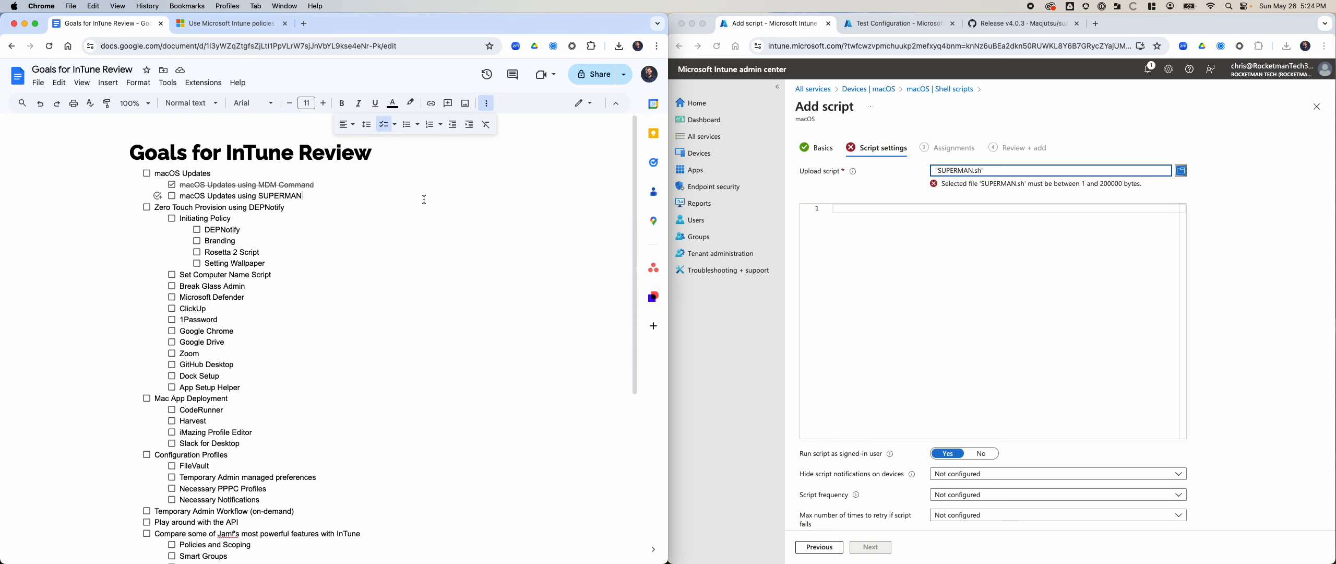
key("Return")
key("Tab")
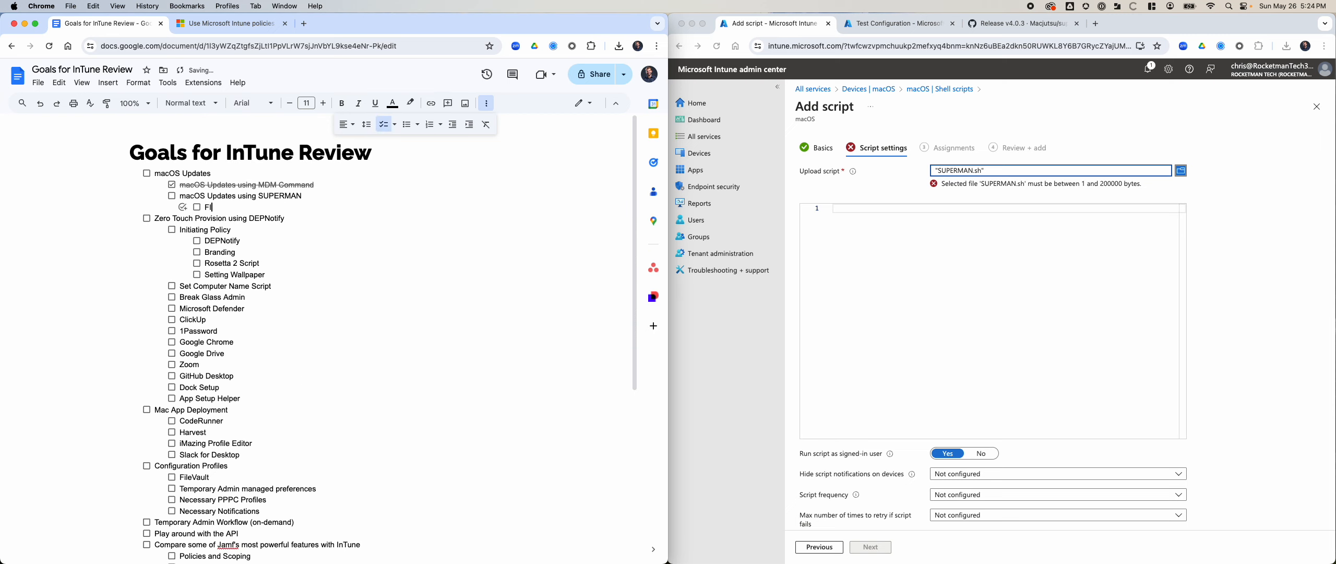
type("Figure out the alternative way of deployi")
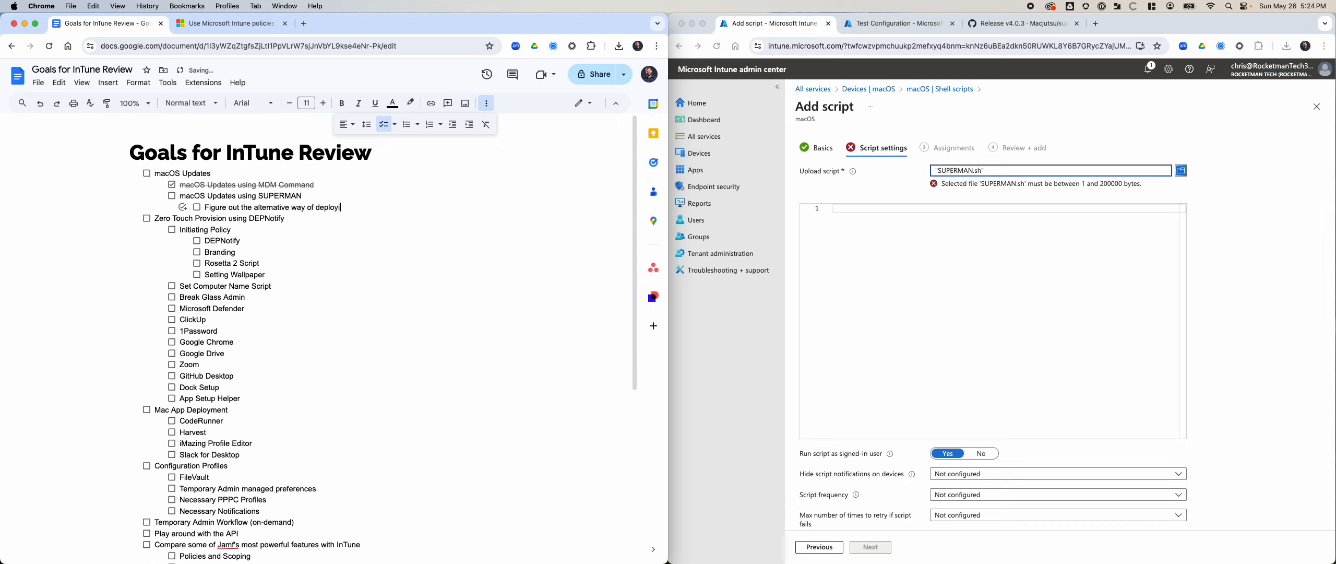
type("ng it fi yo")
key("BackSpace")
key("BackSpace")
key("BackSpace")
key("BackSpace")
key("BackSpace")
type("if you don't deploy it through a ")
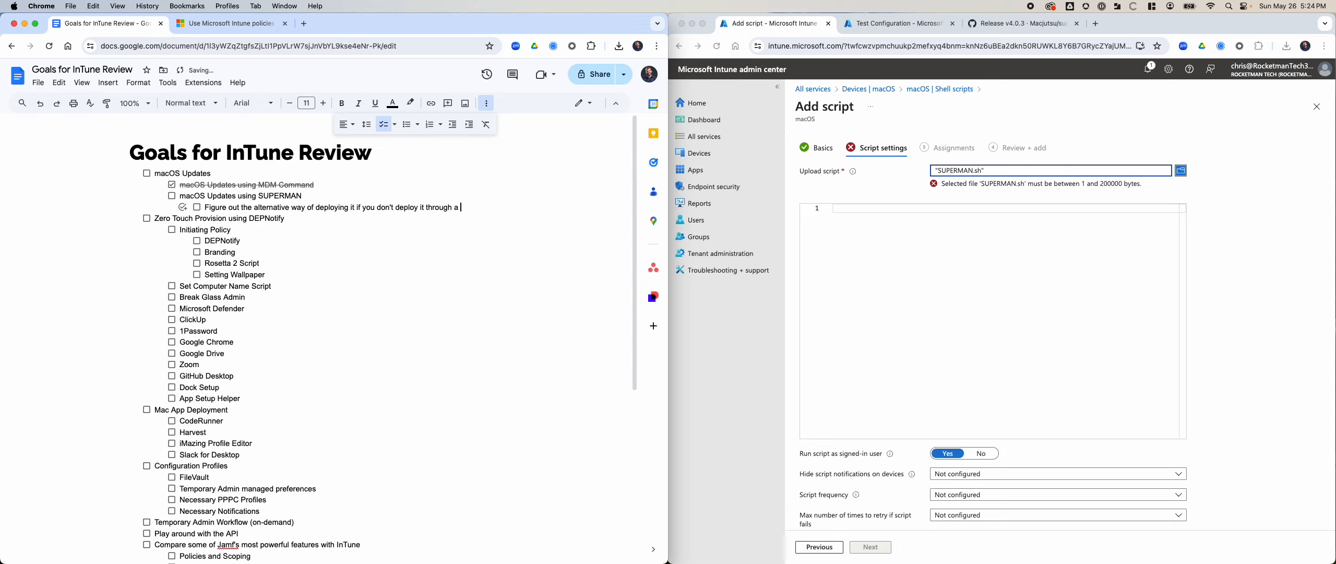
type("script")
Step: Select the Mac App Deployment checklist items
left_click(338, 223)
scroll(340, 345, "down", 3)
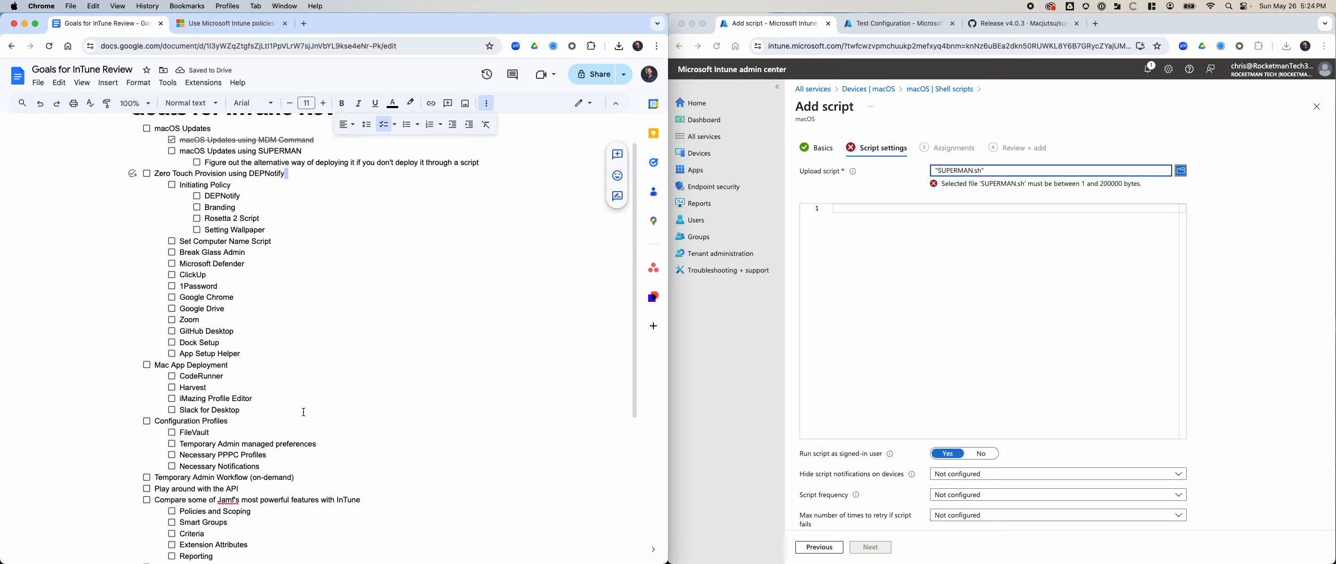
left_click(245, 367)
left_click_drag(269, 368, 155, 320)
Step: Discard the unsaved script edits and open the macOS list under Apps by platform
left_click(858, 198)
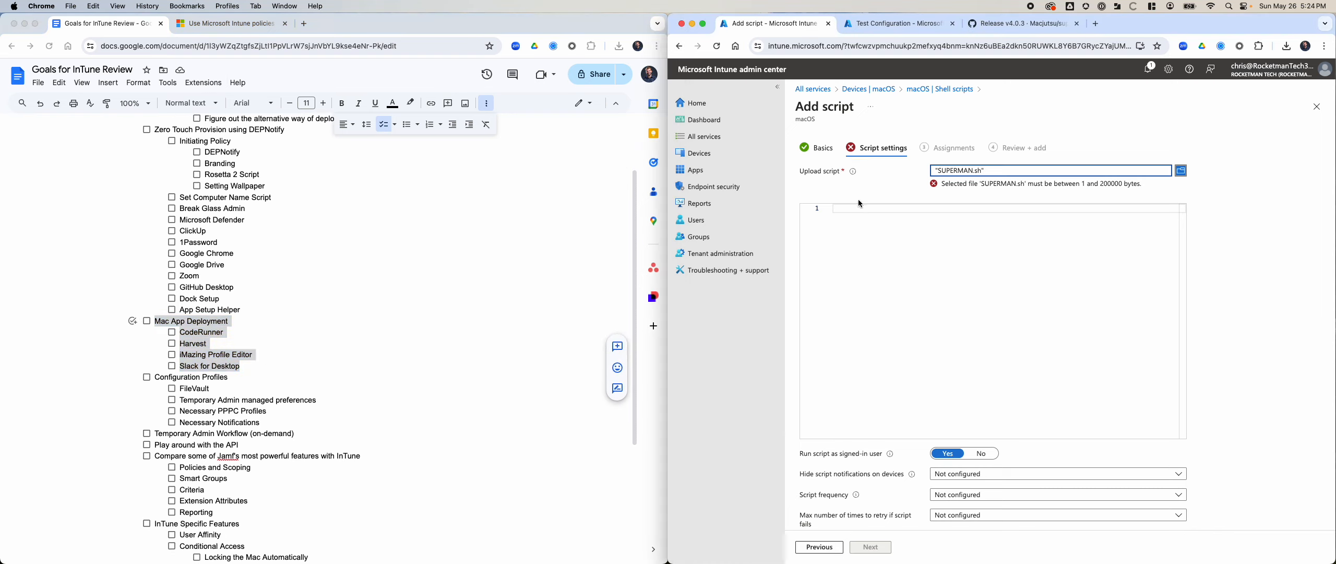
left_click(730, 168)
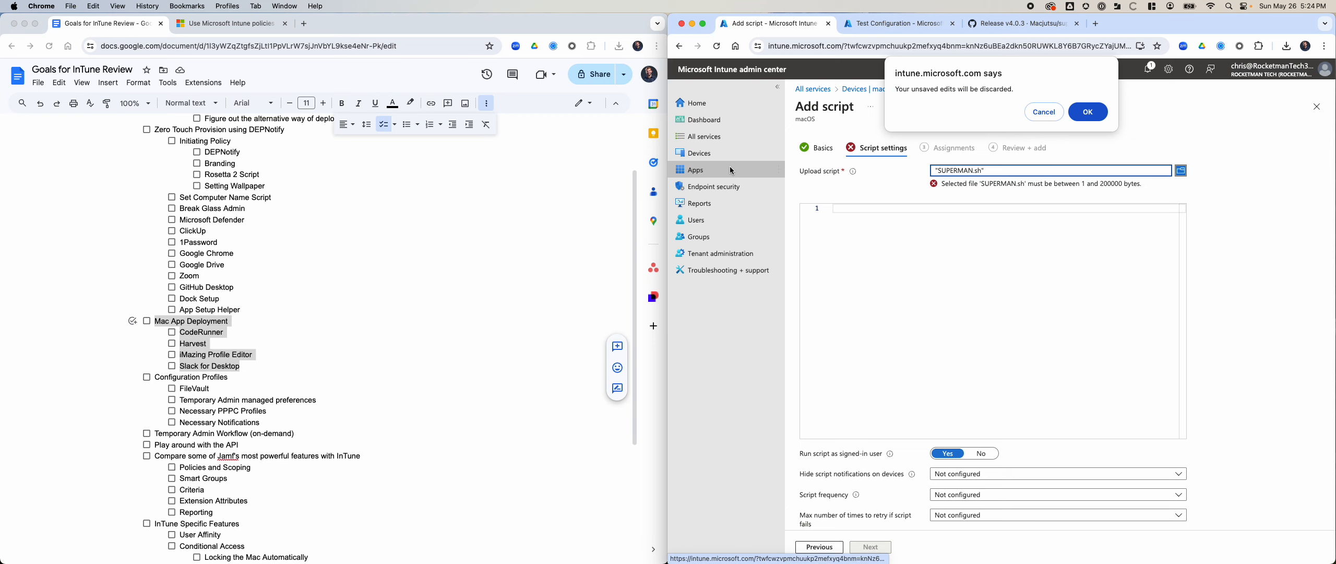
left_click(1088, 111)
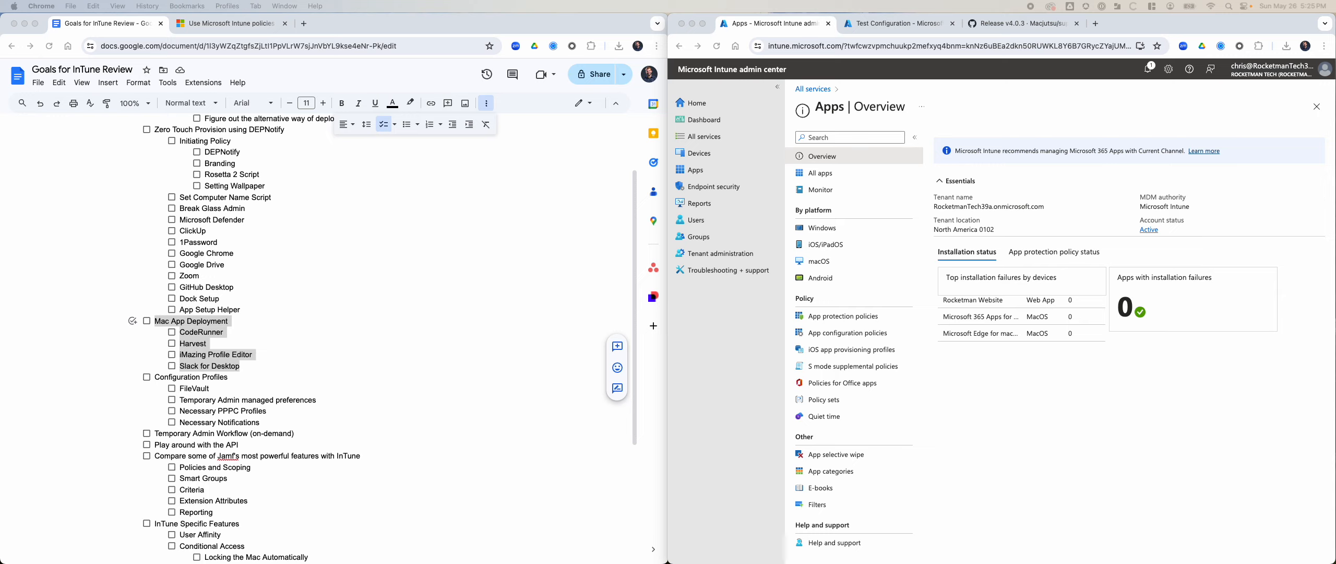
left_click_drag(1226, 1, 1139, 28)
left_click(811, 23)
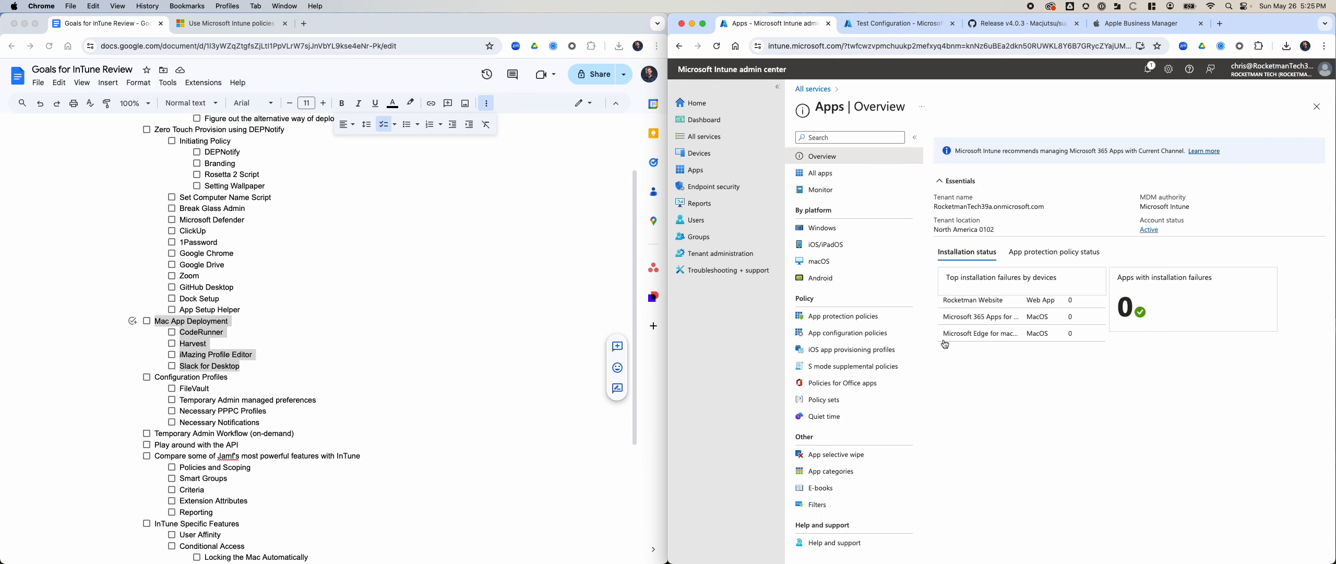
left_click(721, 172)
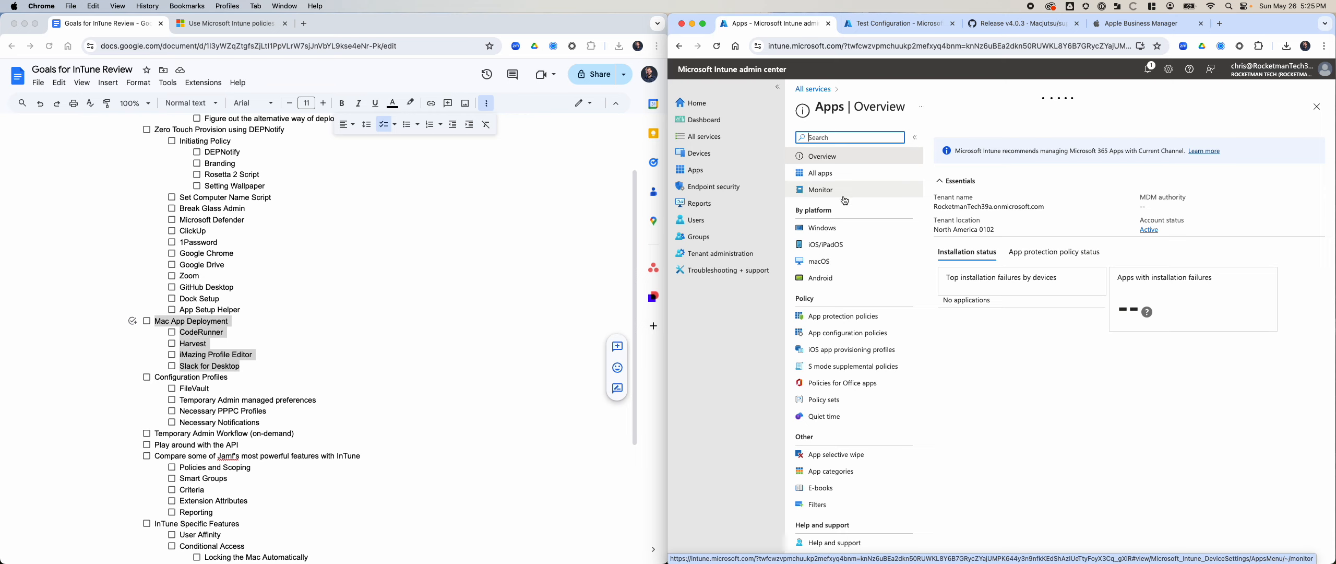
left_click(817, 261)
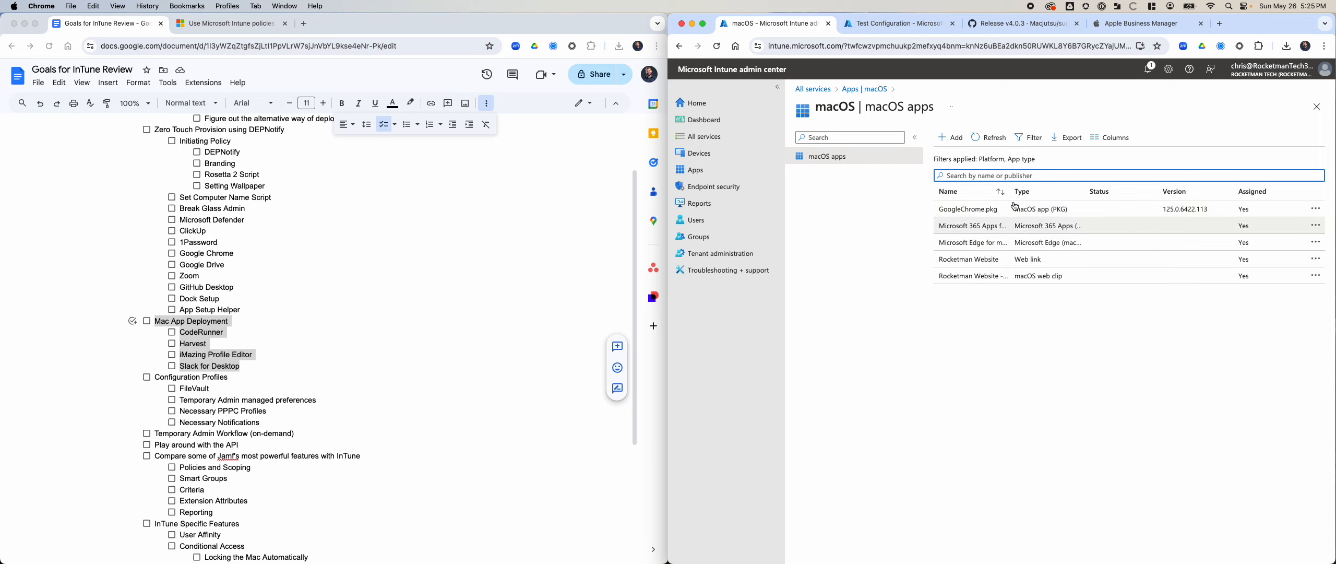
Step: Add a new macOS app and expand the App type dropdown
left_click(950, 138)
left_click(1167, 142)
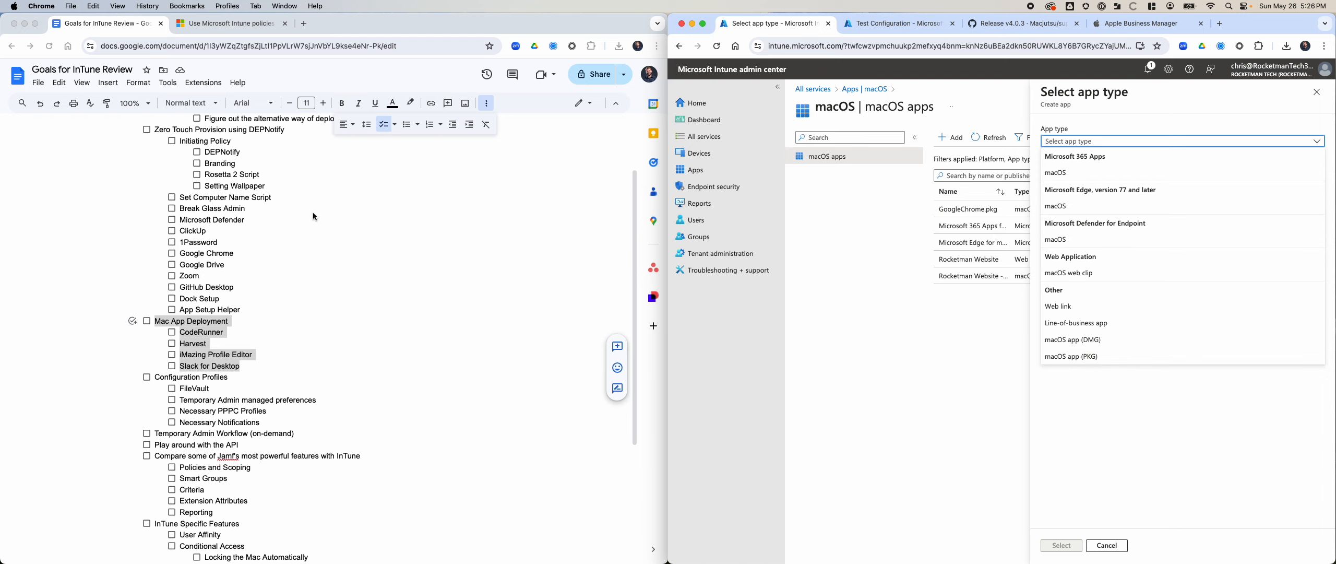
Step: Search Intune documentation for 'mac app store app' and open 'Add apps to Microsoft Intune'
left_click(270, 30)
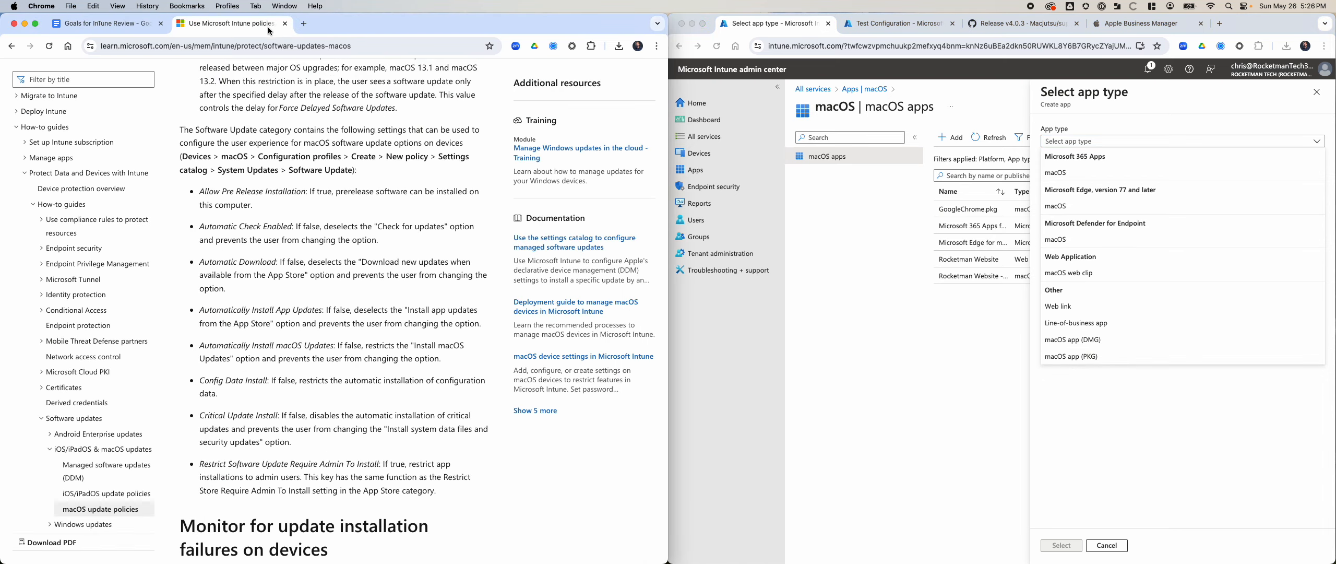
left_click(268, 43)
type("deploying")
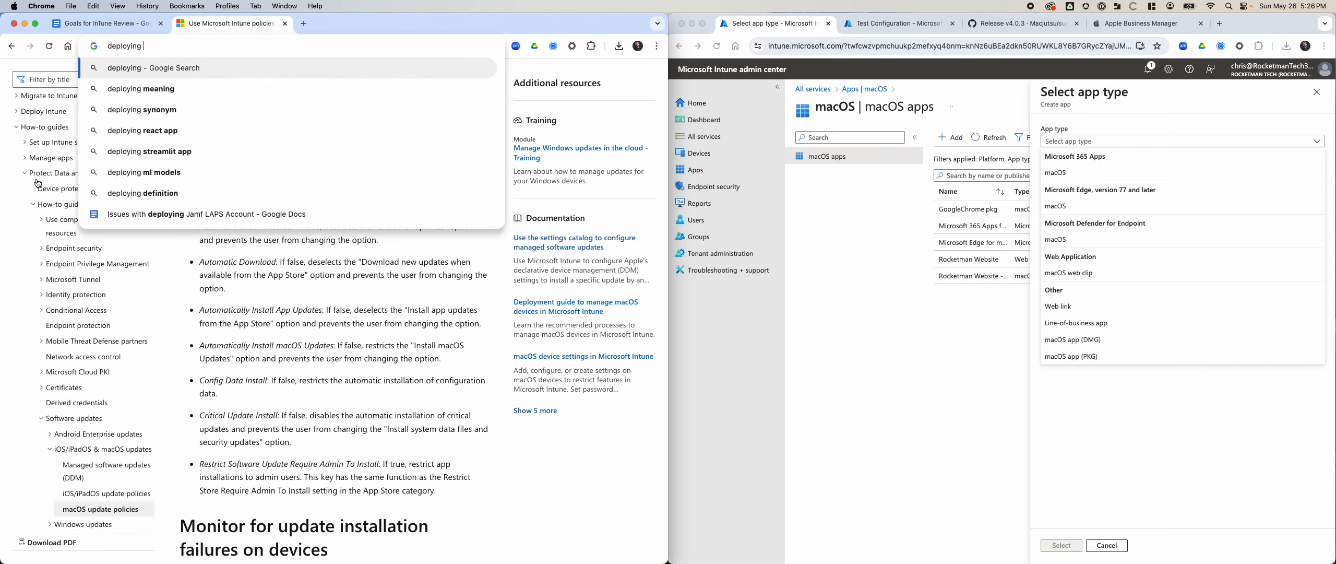
left_click(32, 79)
type("mac ap")
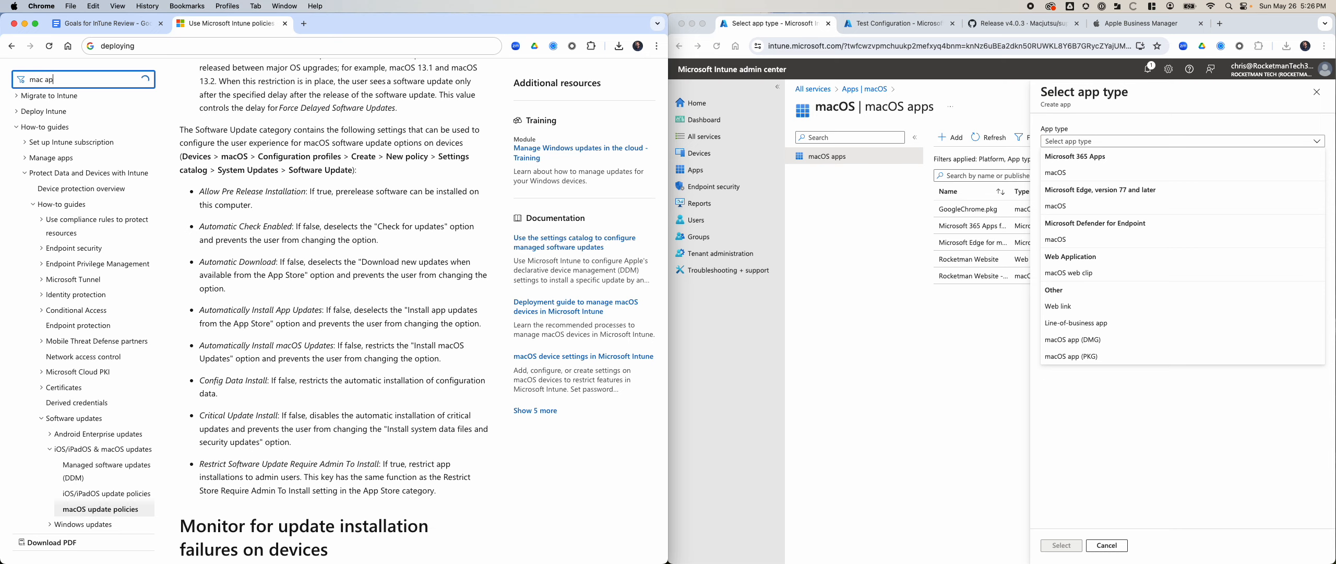
type("p store app")
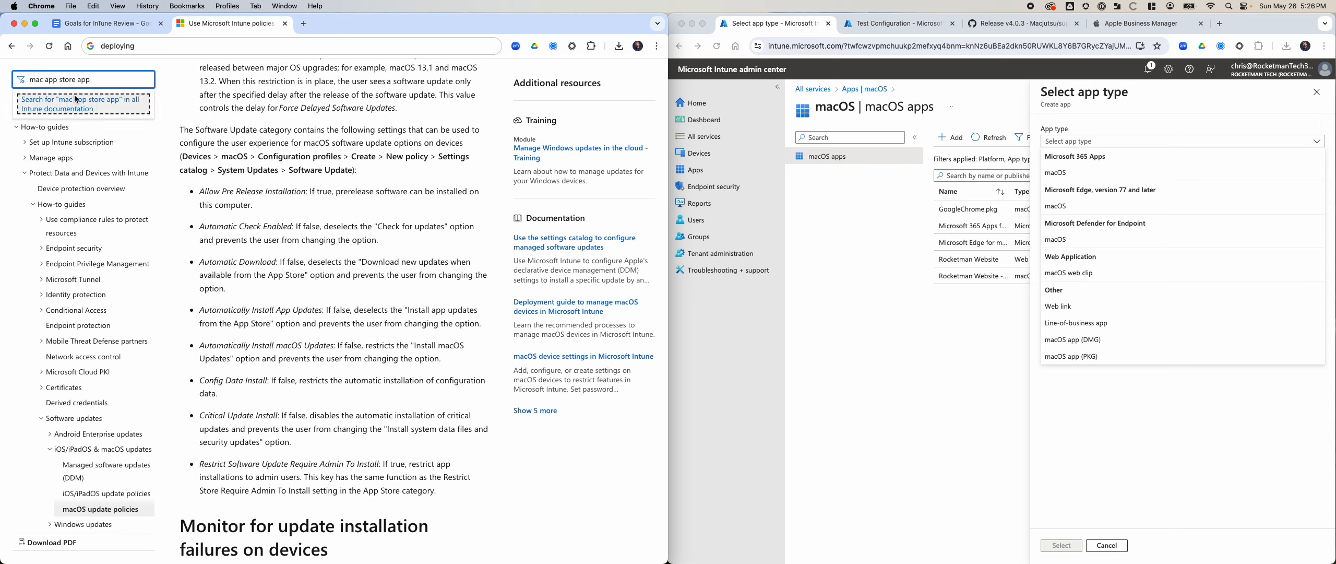
left_click(104, 108)
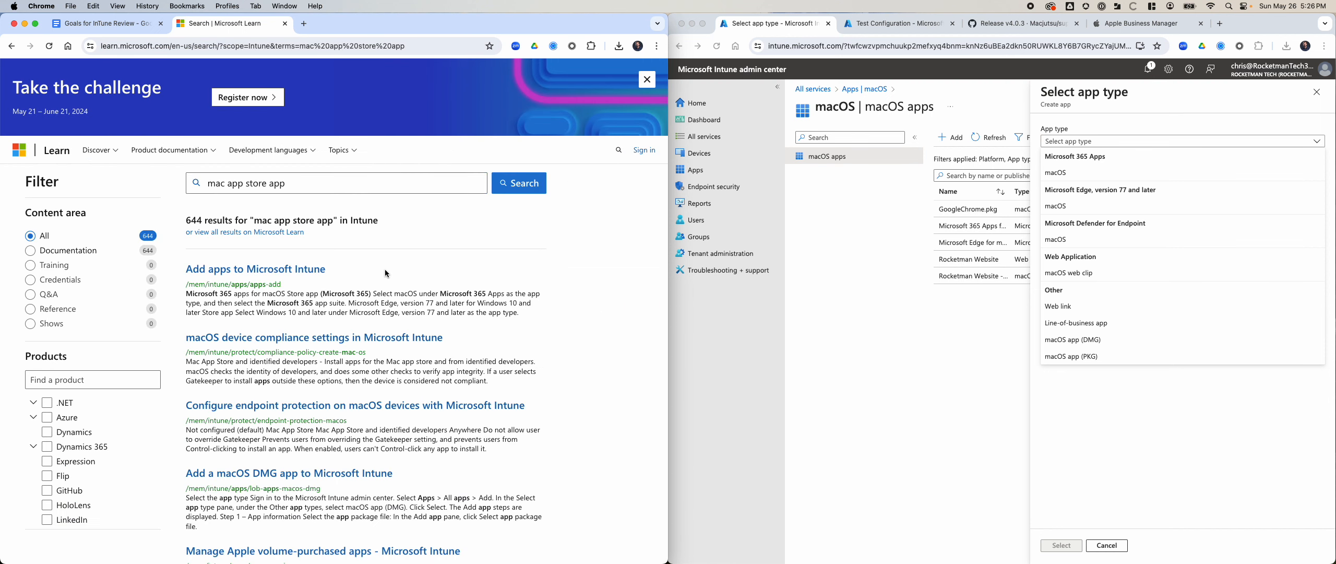
left_click(314, 269)
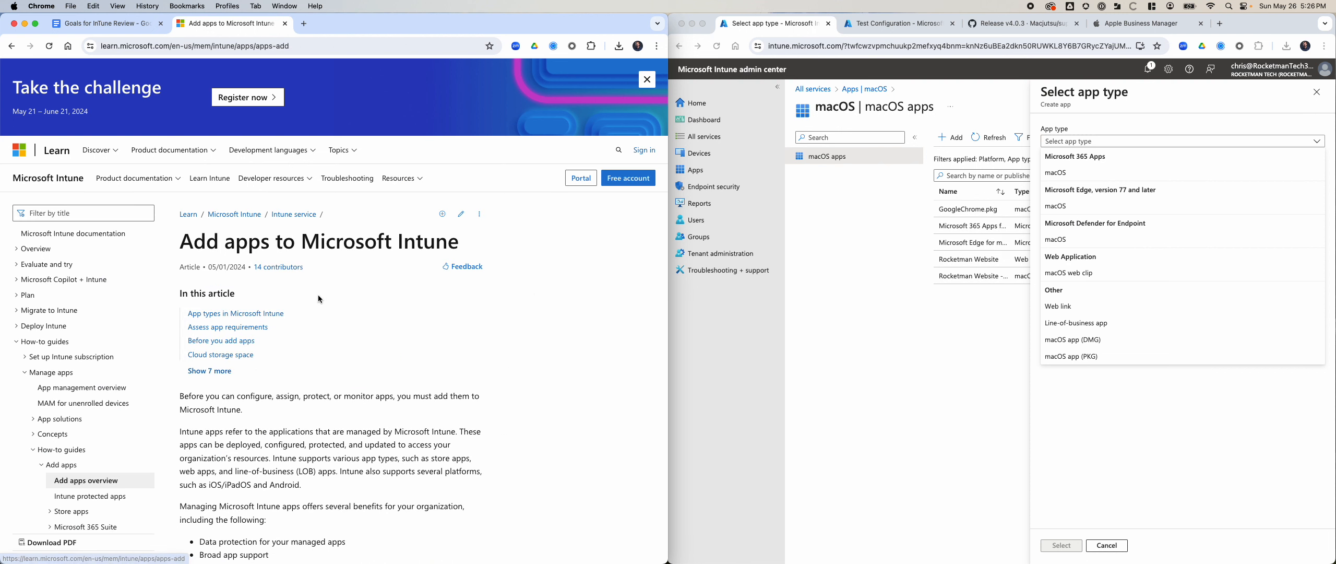
Step: Search the article for 'mac app store', then scroll to the App types table
scroll(368, 334, "down", 3)
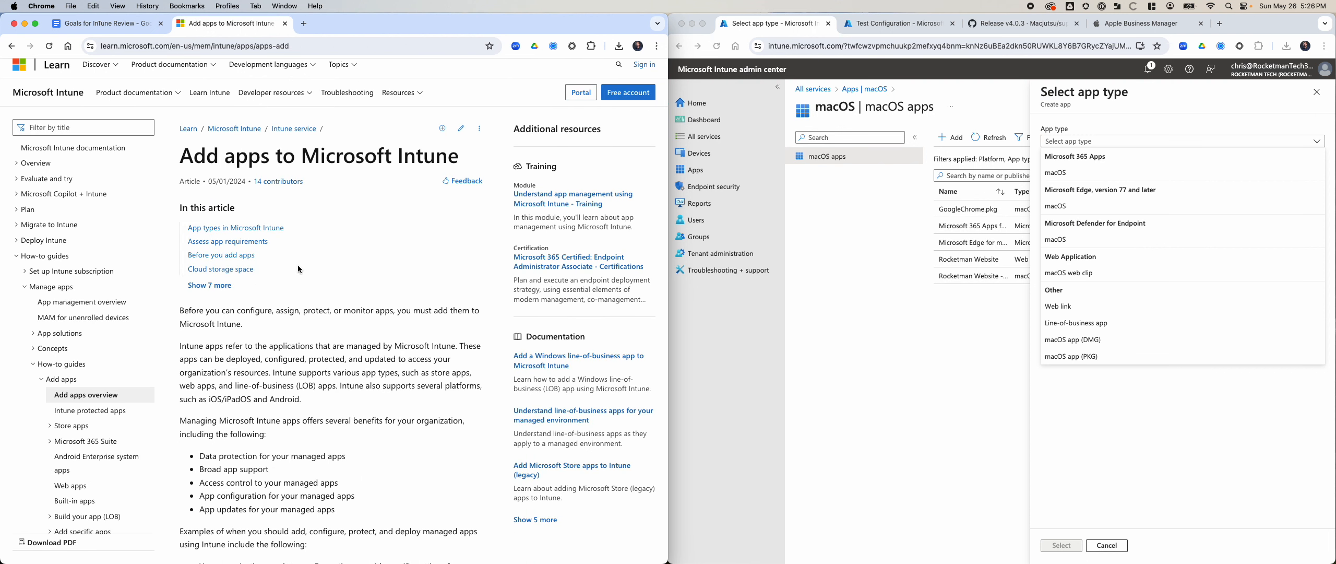
scroll(338, 309, "down", 2)
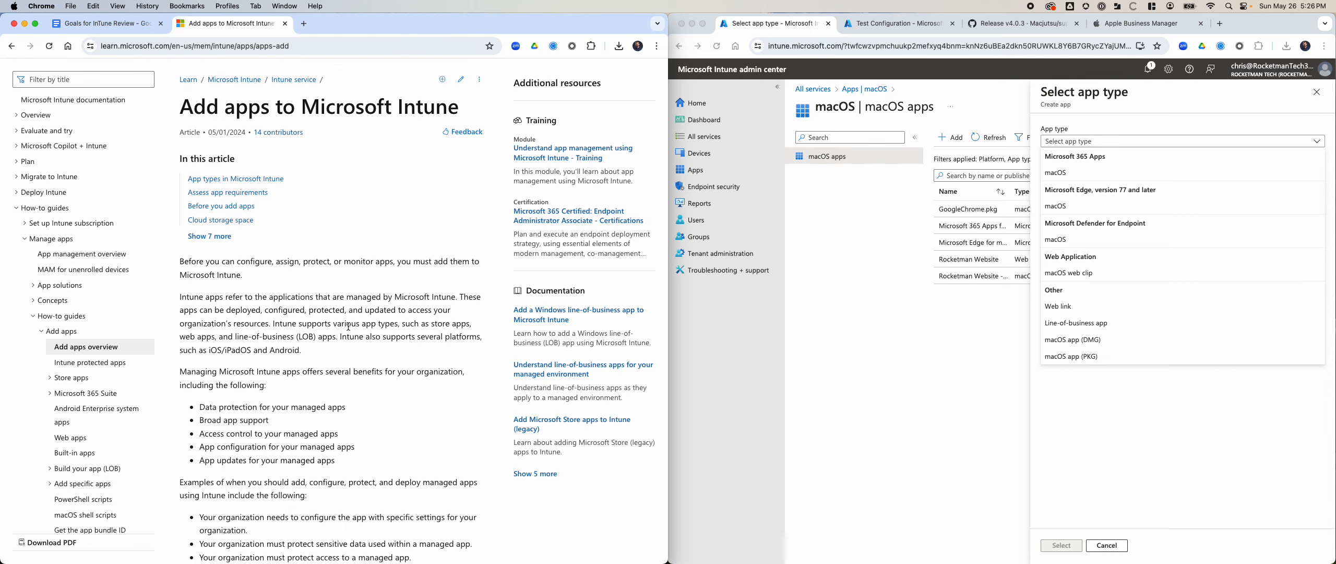
key("super+f")
type("mac app")
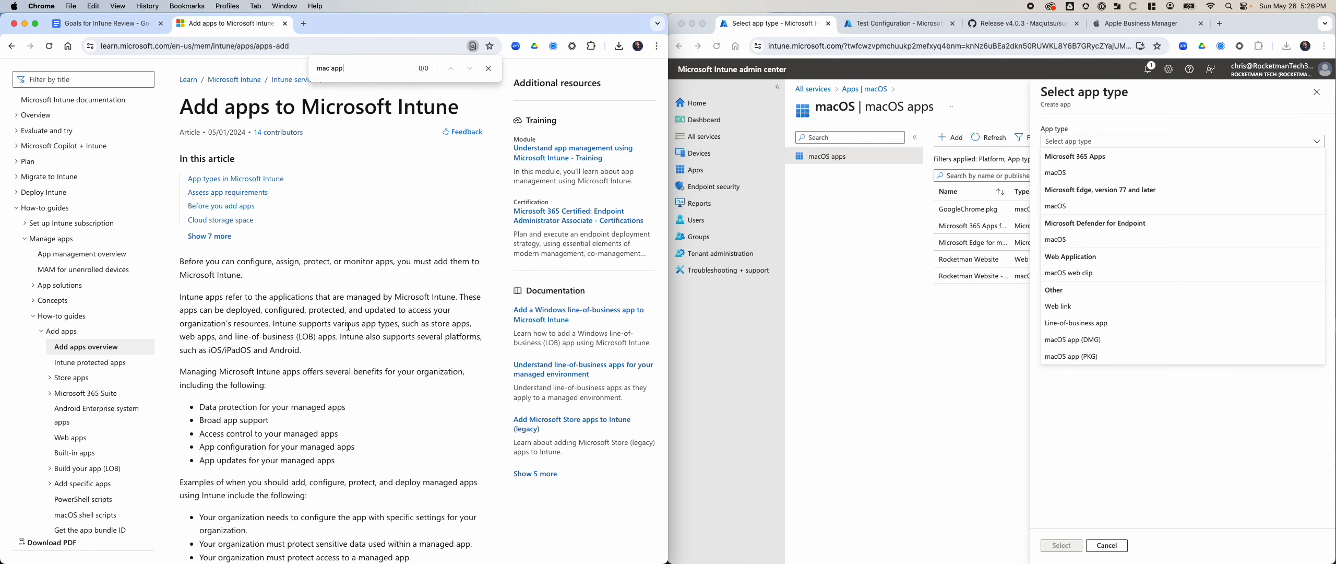
type(" store")
key("super+a")
key("BackSpace")
scroll(294, 438, "down", 10)
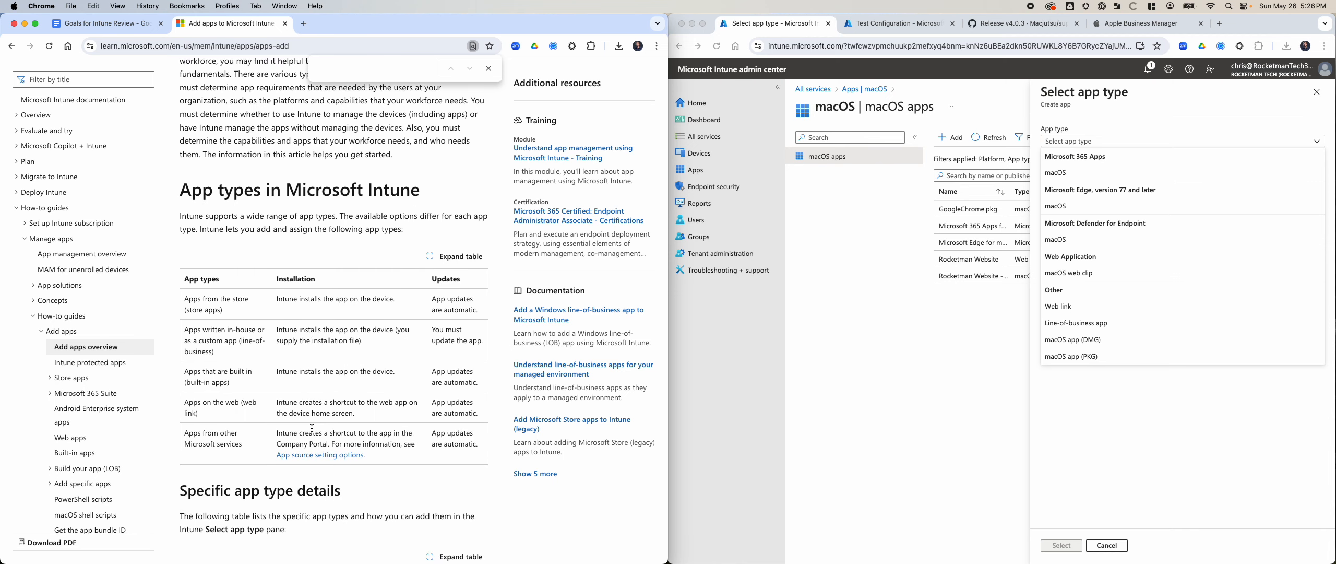
Step: Read through the app types table and highlight the 'Apps from the store' description
scroll(313, 428, "down", 7)
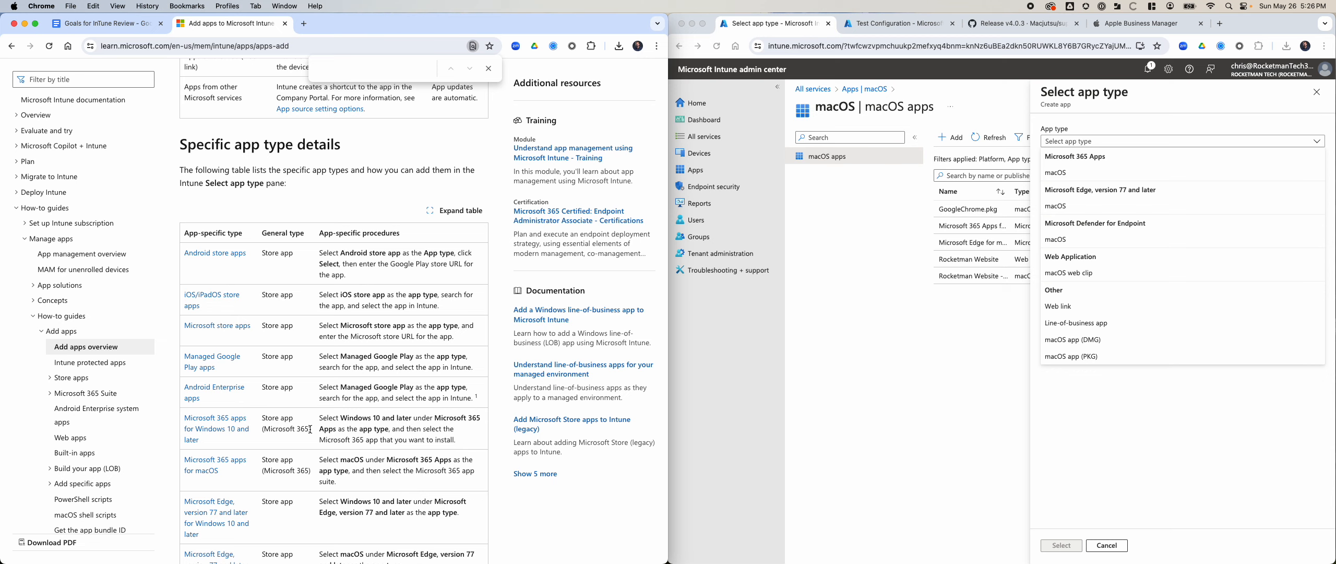
scroll(304, 379, "down", 2)
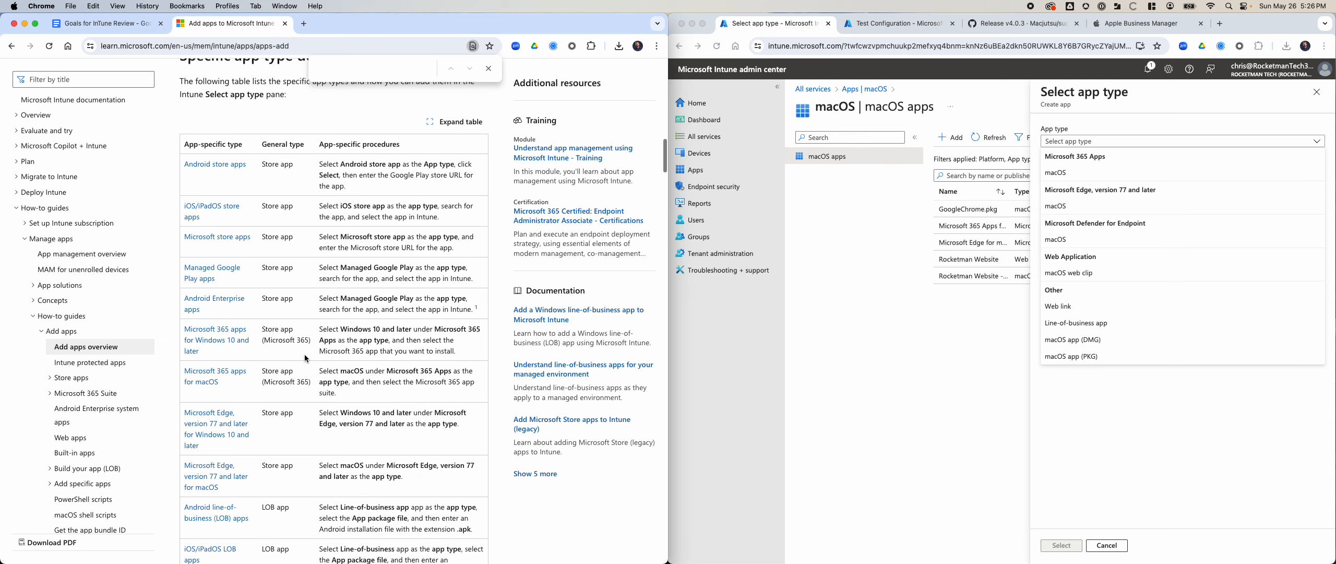
scroll(281, 328, "down", 2)
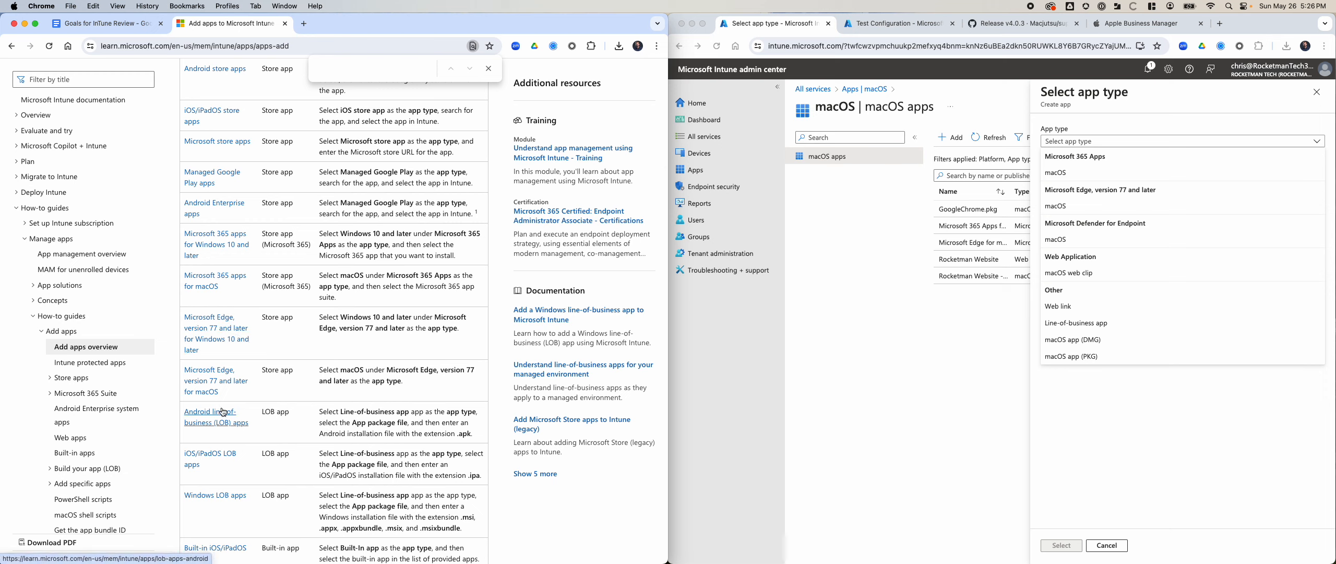
scroll(235, 456, "down", 2)
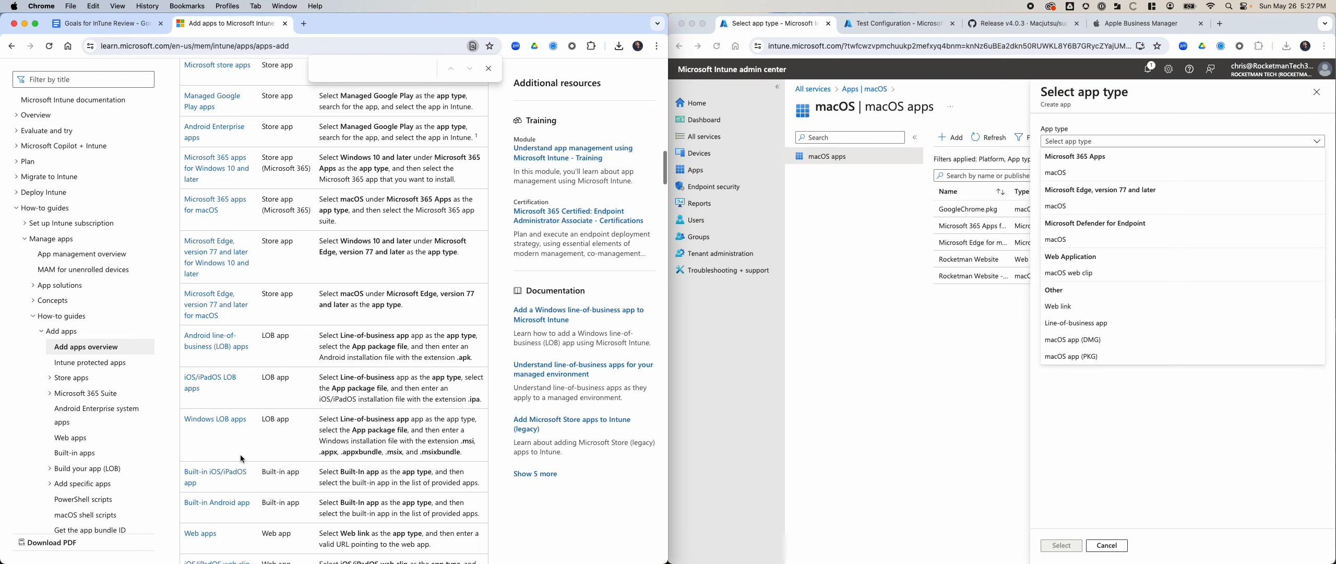
scroll(286, 459, "down", 2)
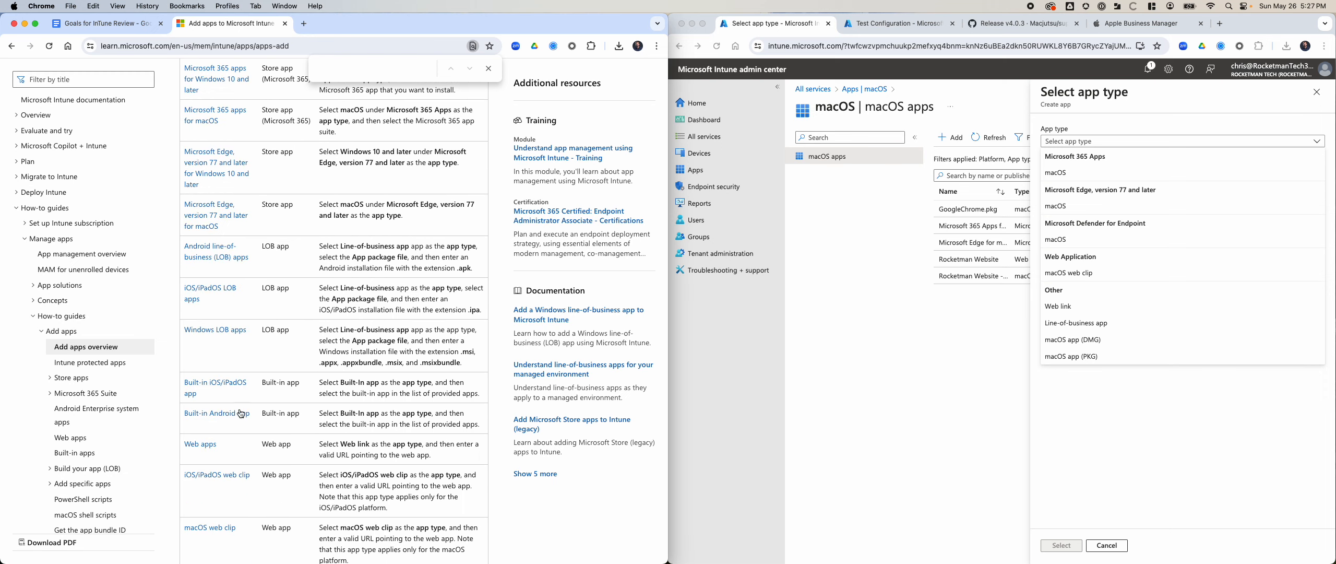
scroll(233, 436, "down", 2)
scroll(245, 436, "down", 2)
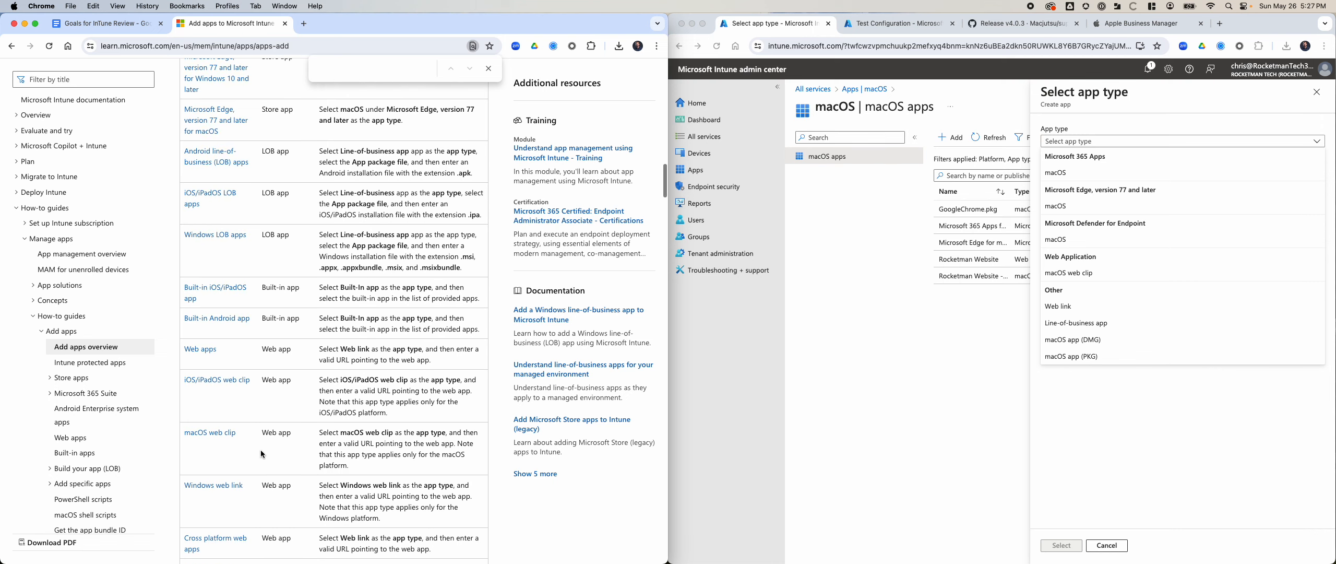
scroll(253, 437, "down", 2)
scroll(240, 414, "down", 5)
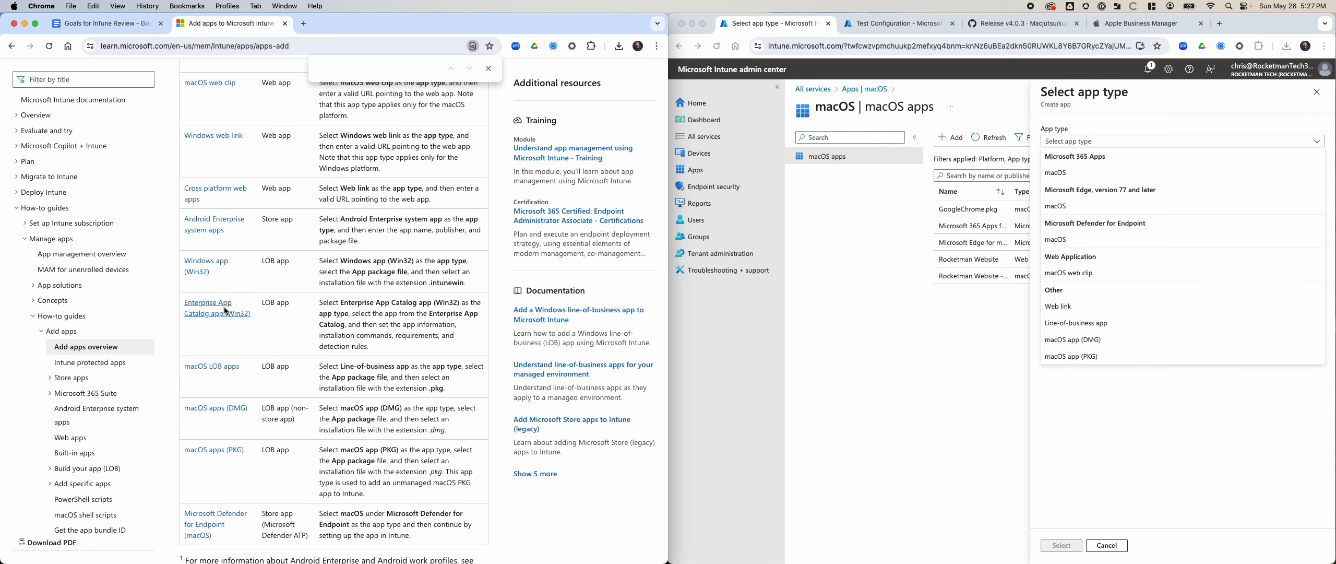
scroll(269, 412, "down", 5)
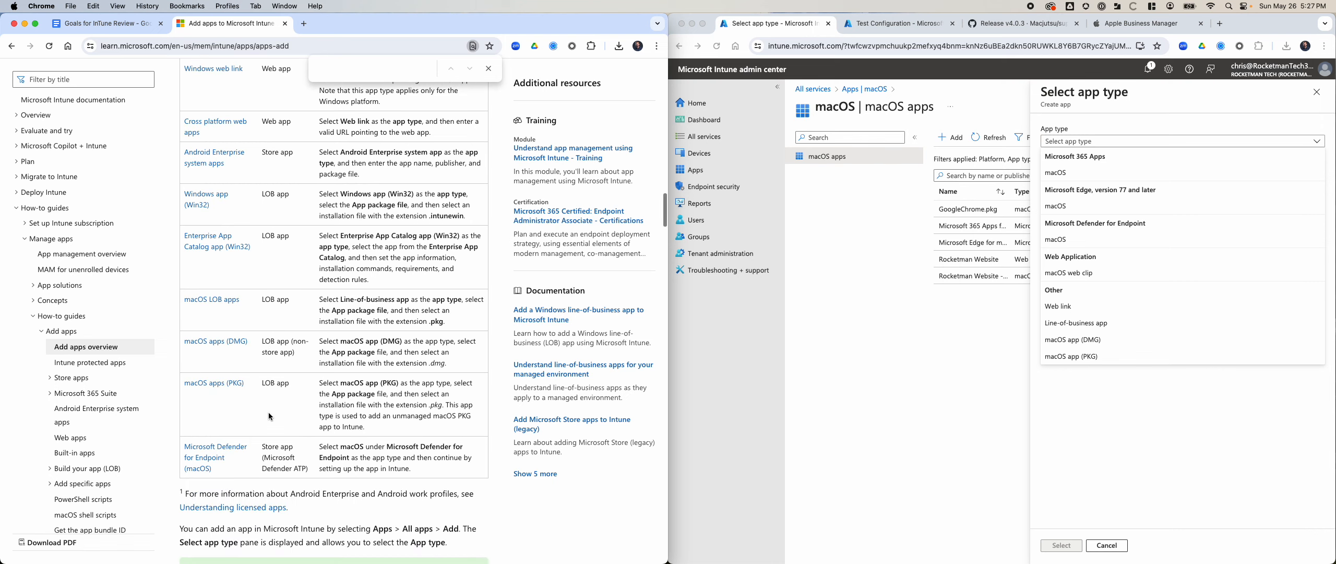
scroll(268, 416, "down", 9)
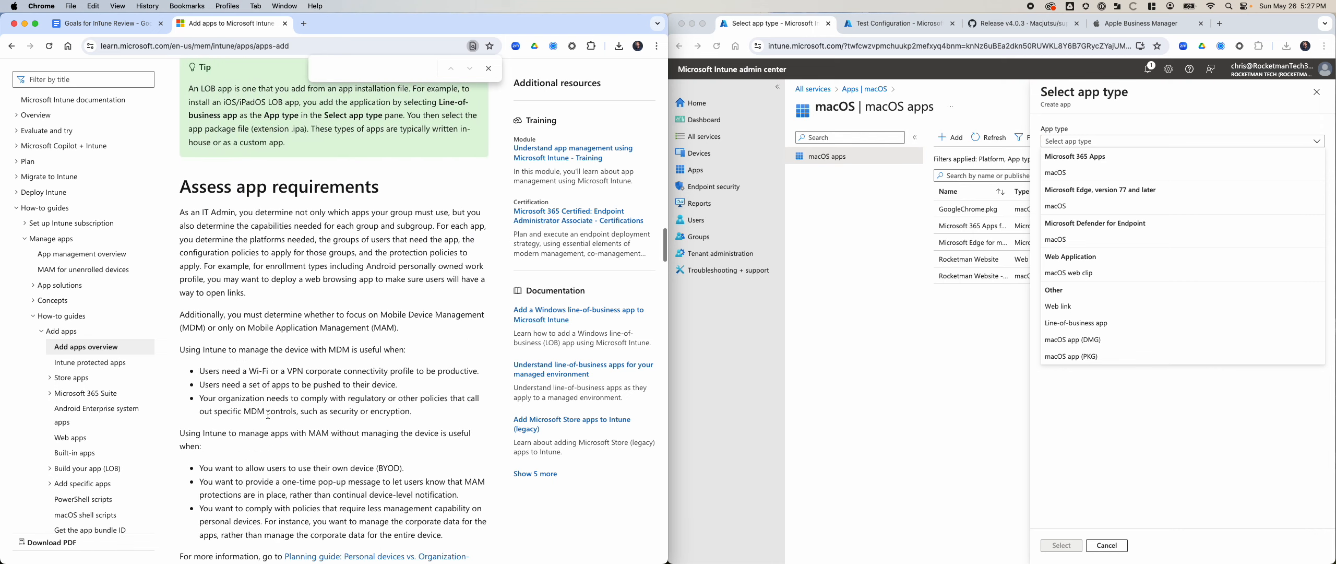
scroll(269, 415, "down", 10)
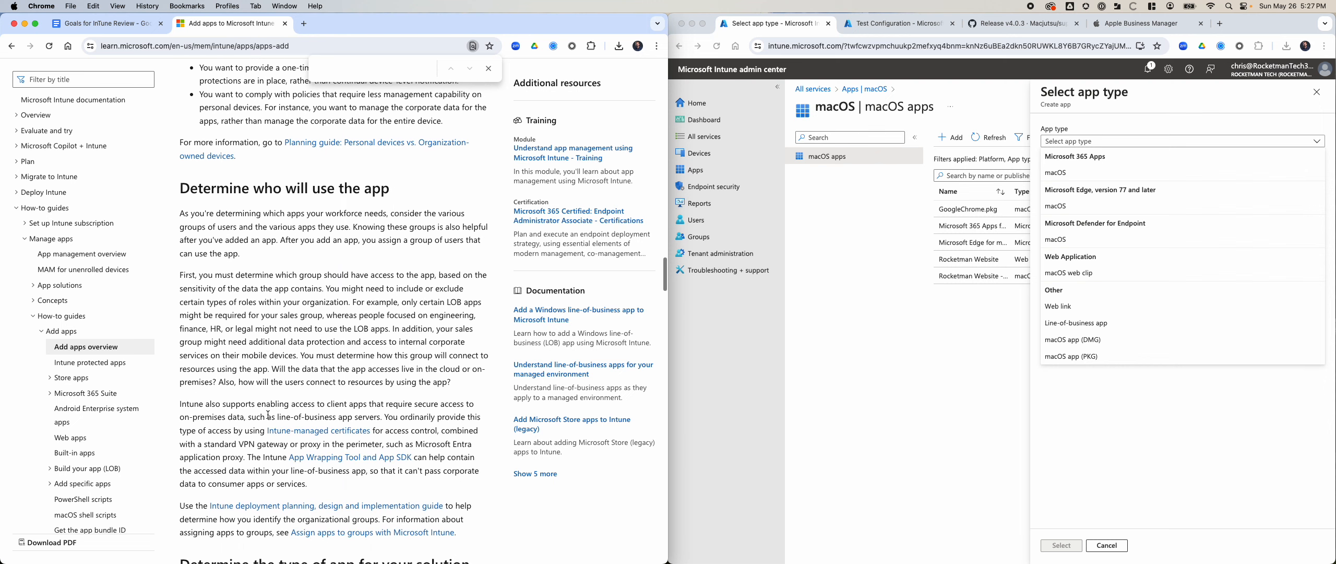
scroll(269, 415, "down", 9)
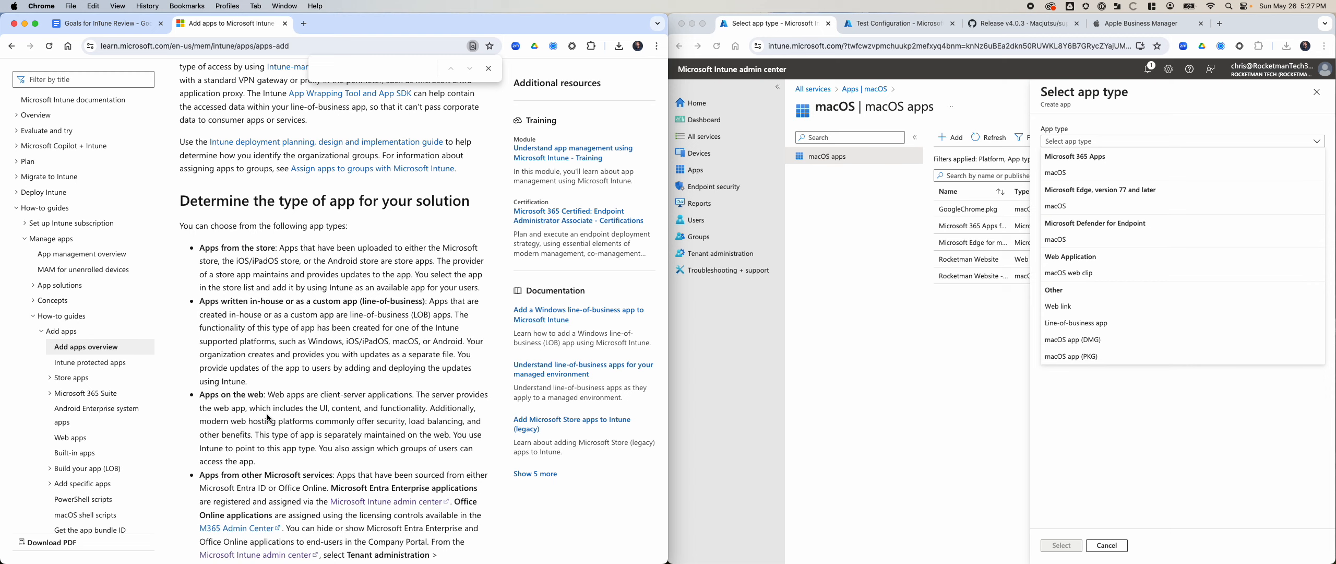
left_click_drag(288, 250, 486, 267)
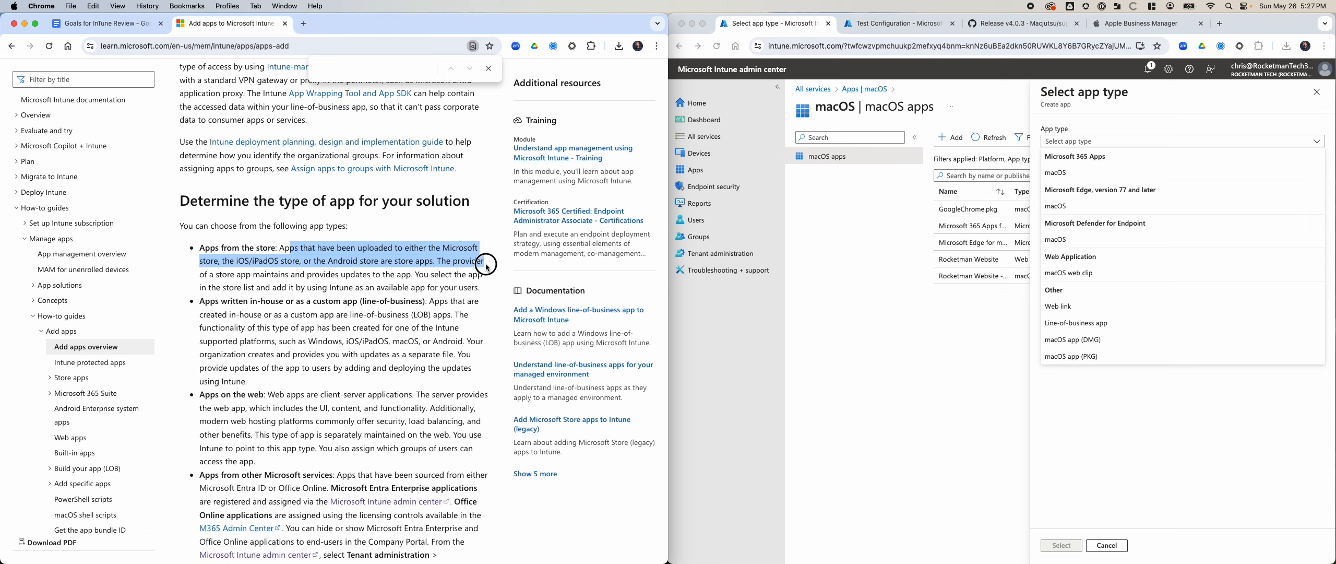
left_click(486, 268)
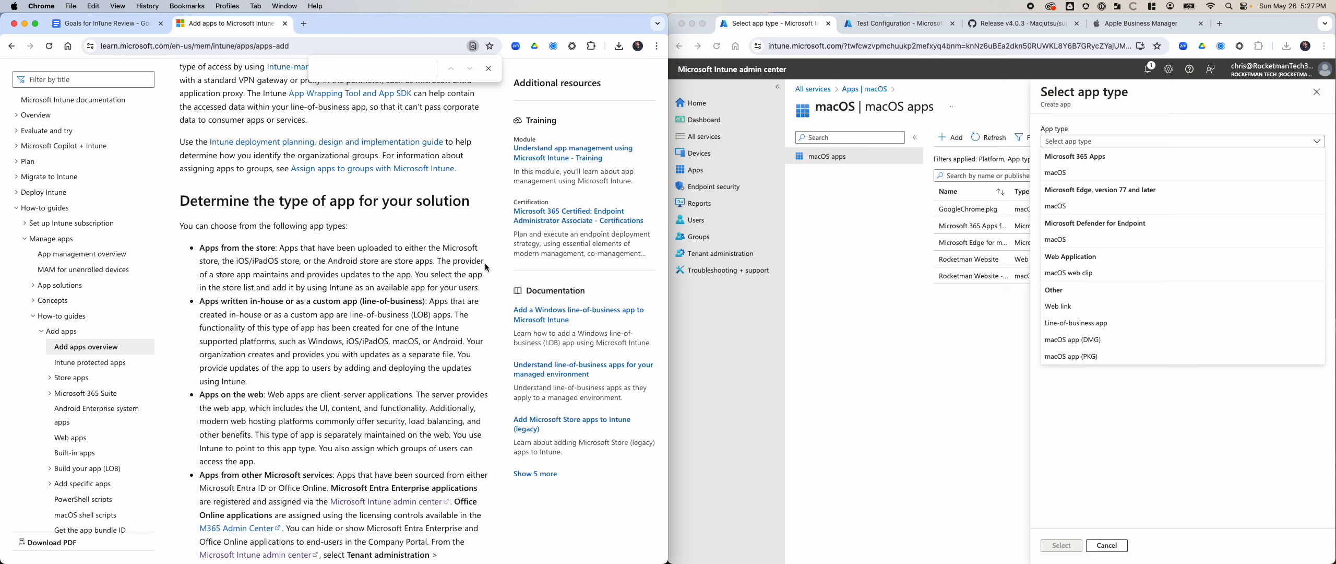
Step: Continue reading to Understanding licensed apps, then open a new tab
scroll(484, 267, "down", 5)
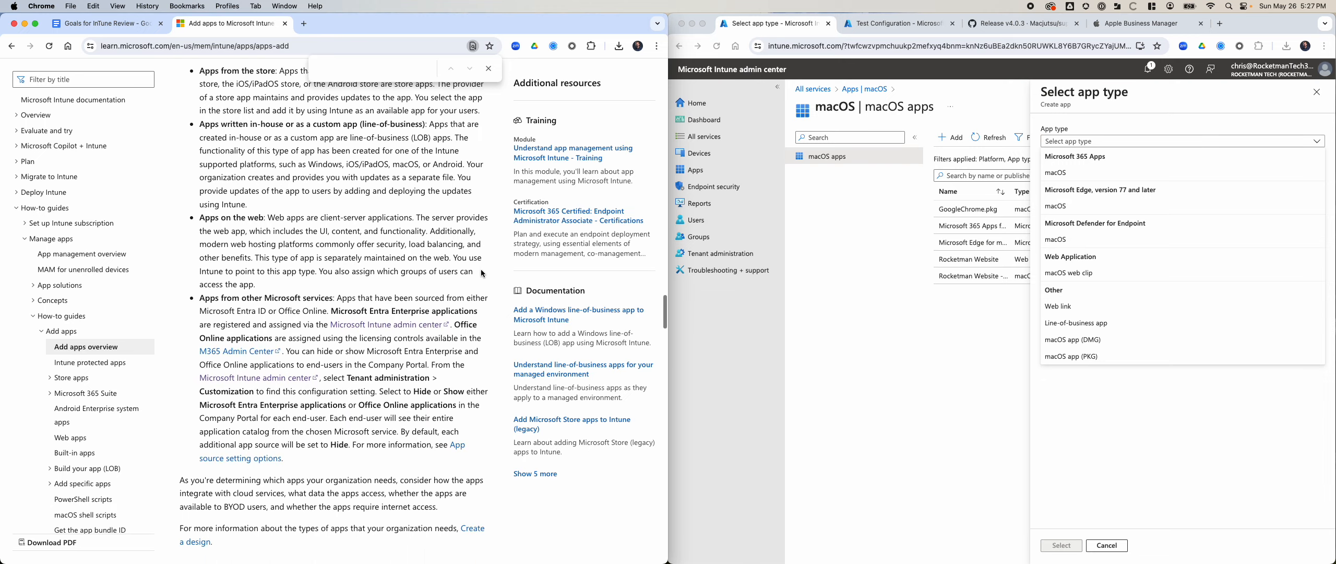
scroll(482, 273, "down", 6)
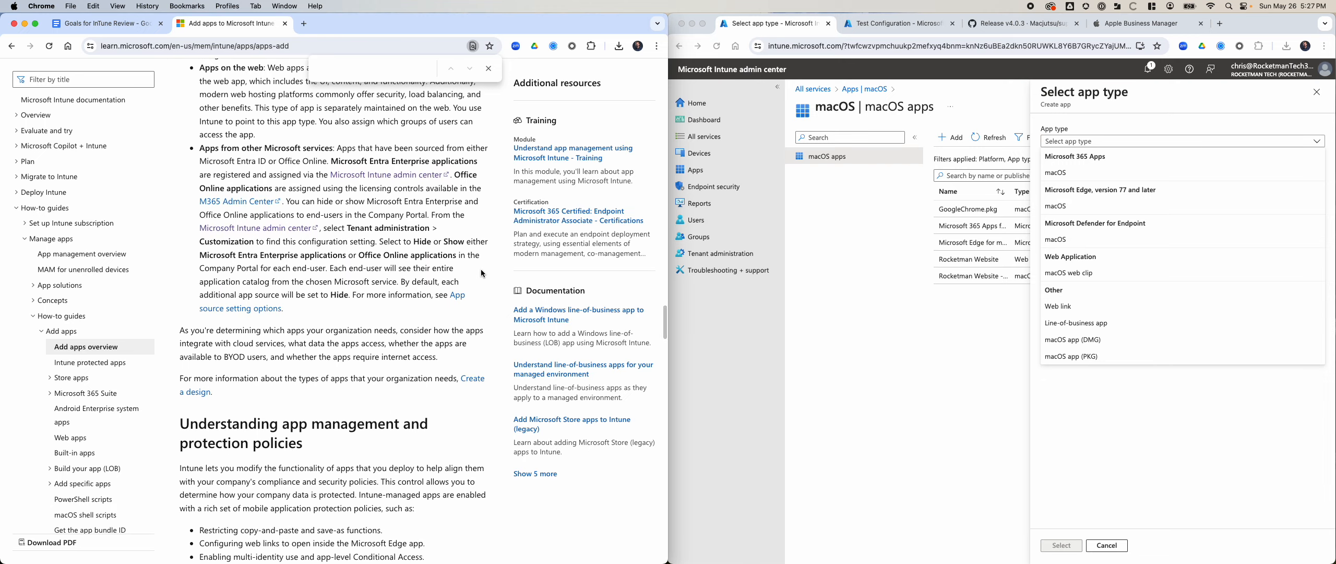
scroll(482, 273, "down", 9)
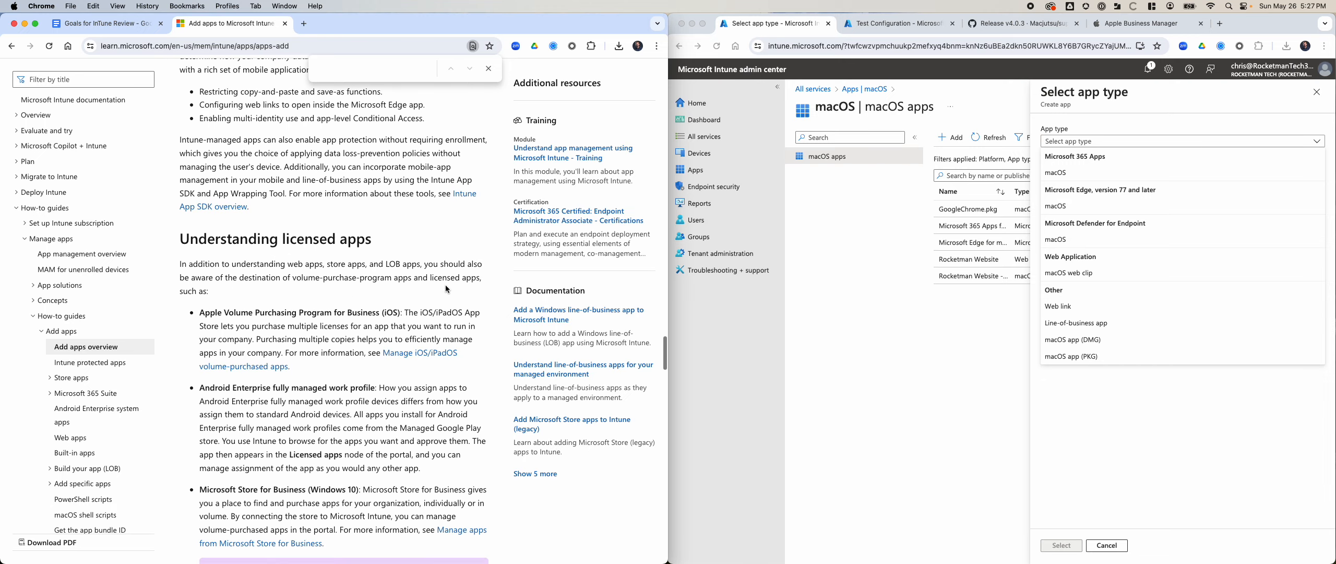
key("super+t")
Step: Search Google for 'can you deploy mac app store apps through Microsoft InTune'
type("c")
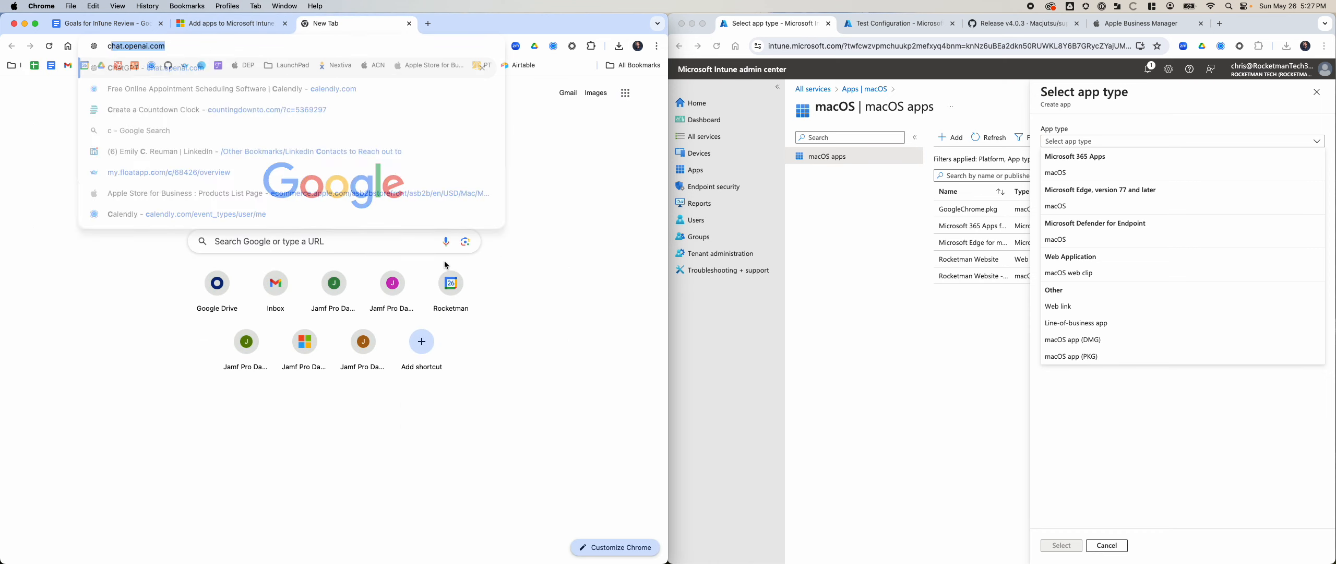
type("an you deploy mac app o")
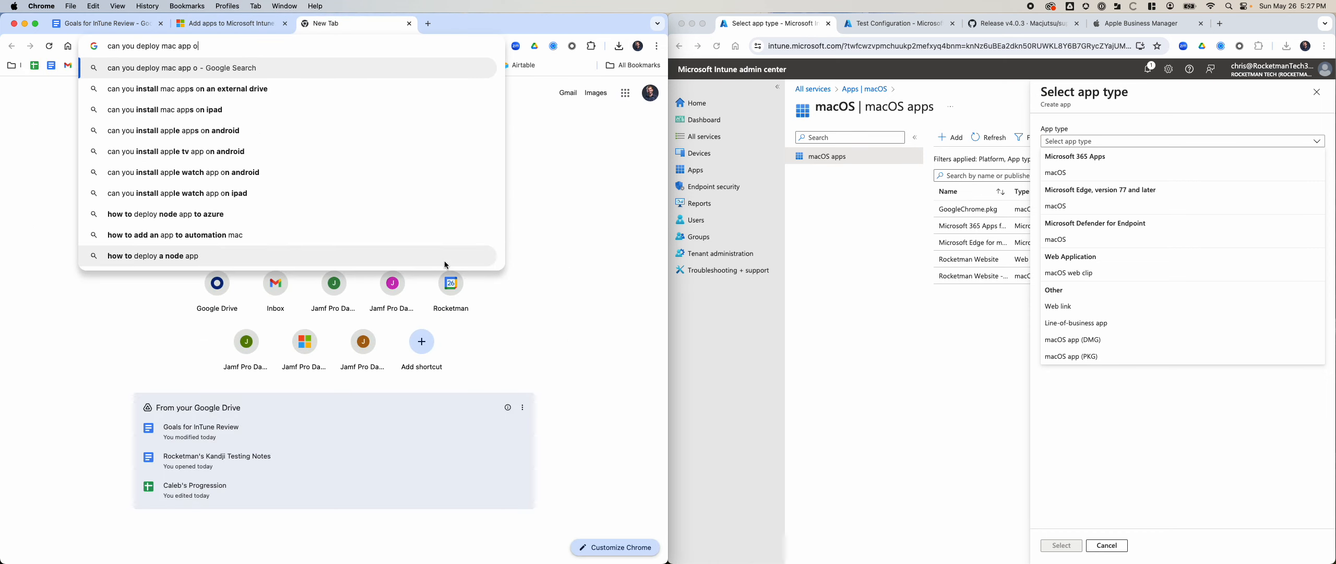
key("BackSpace")
type("stor")
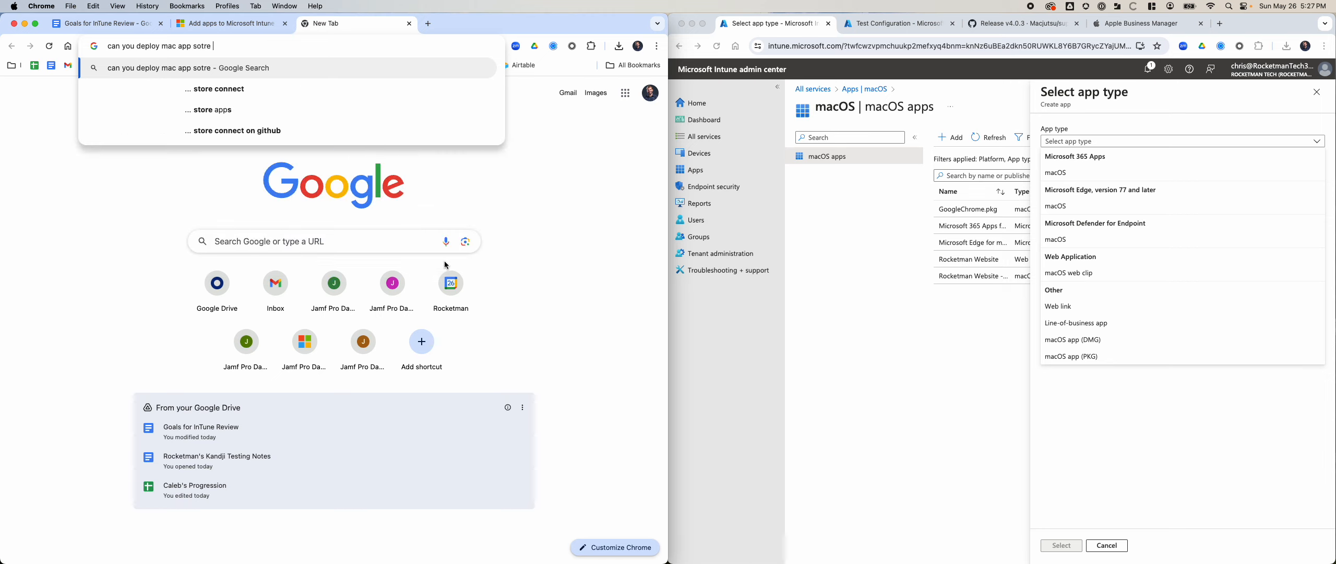
type("e apps ")
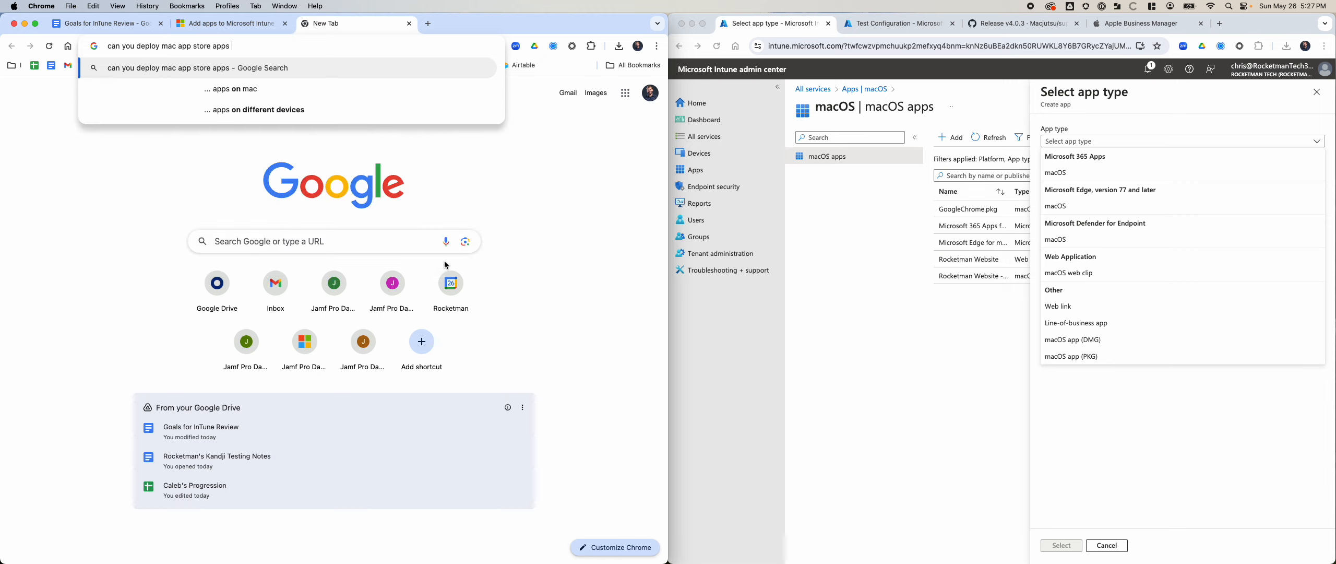
type("through Microsof")
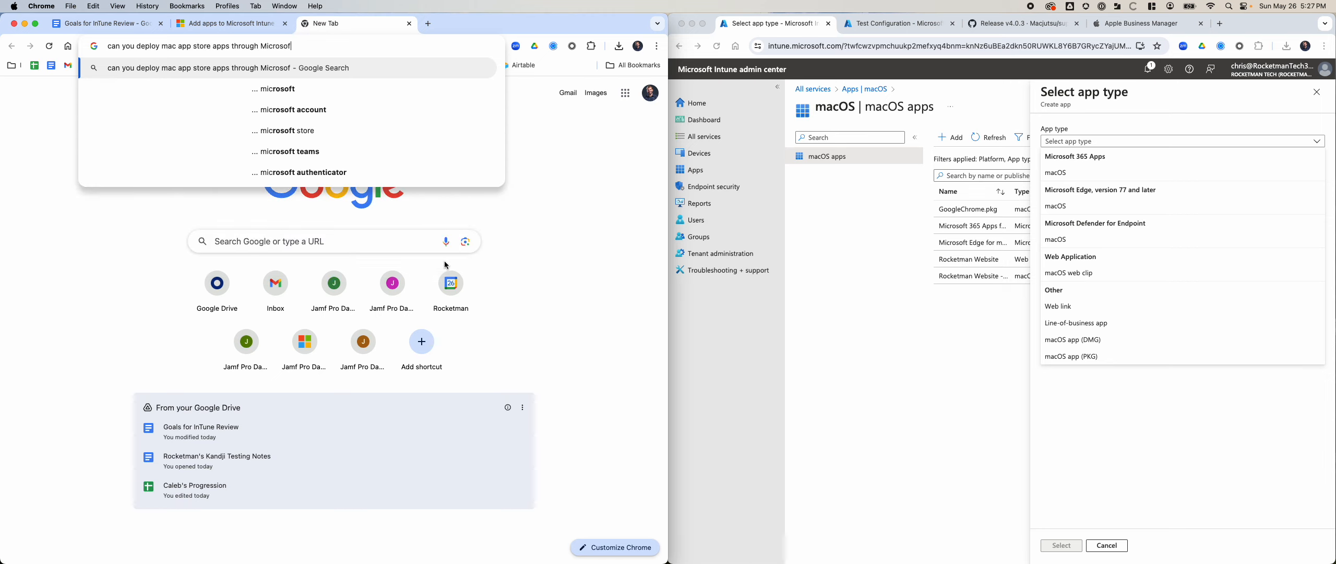
type("t InTune")
key("Return")
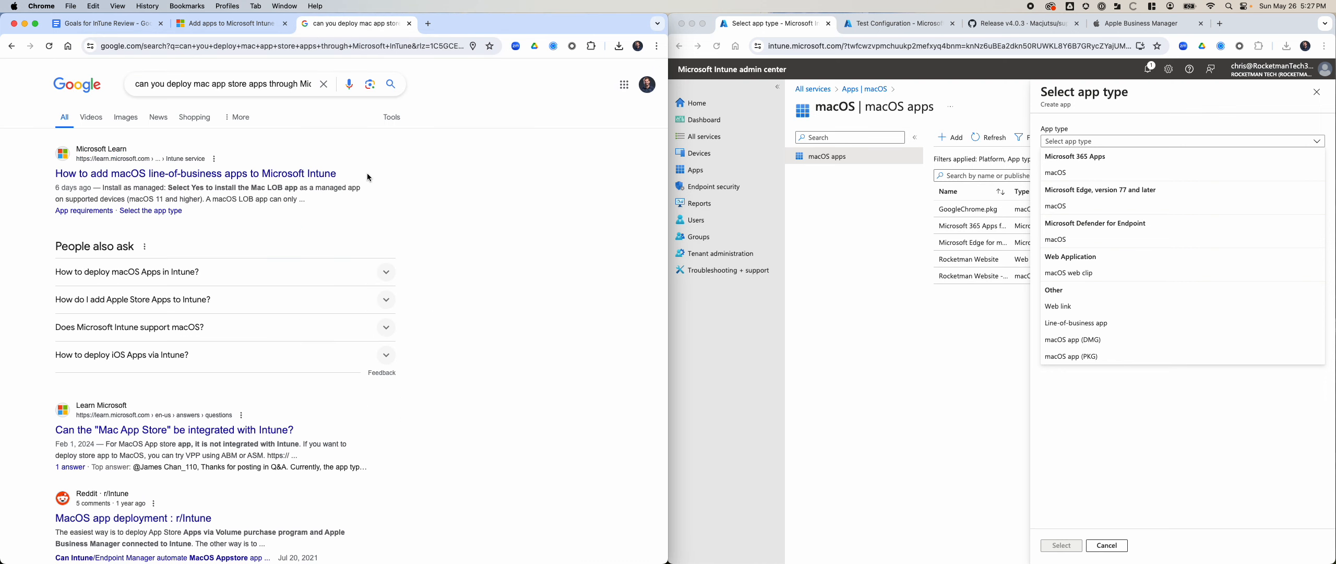
Step: Open and read the Microsoft Learn article on adding macOS line-of-business apps
left_click(284, 176)
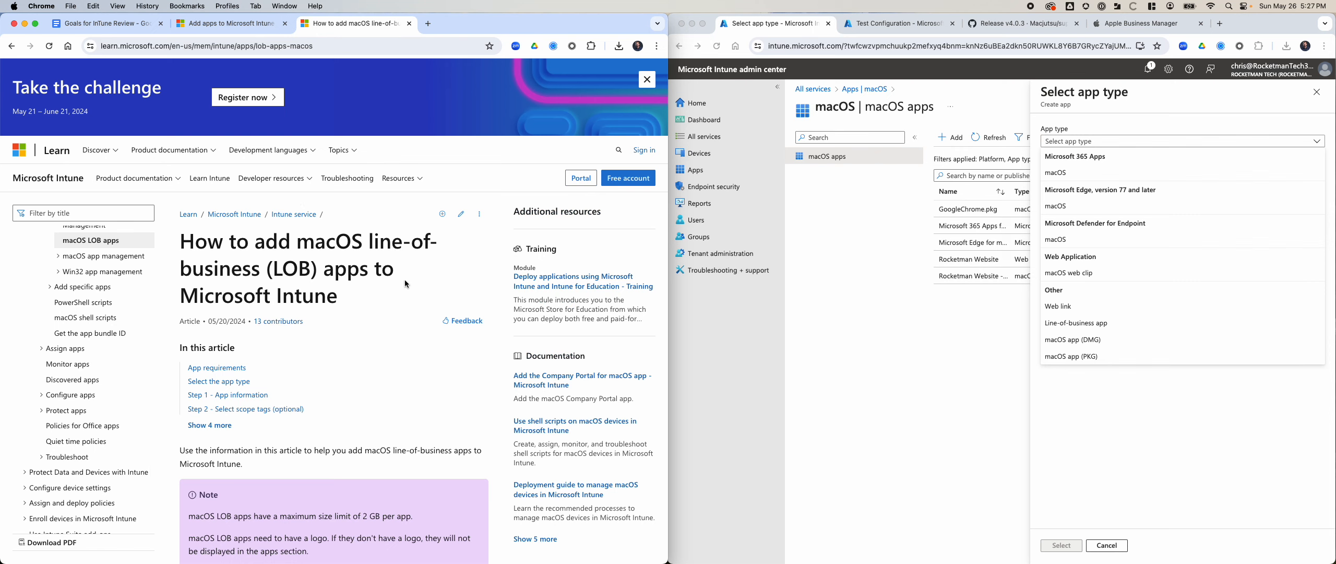
scroll(392, 317, "down", 5)
scroll(392, 317, "down", 5)
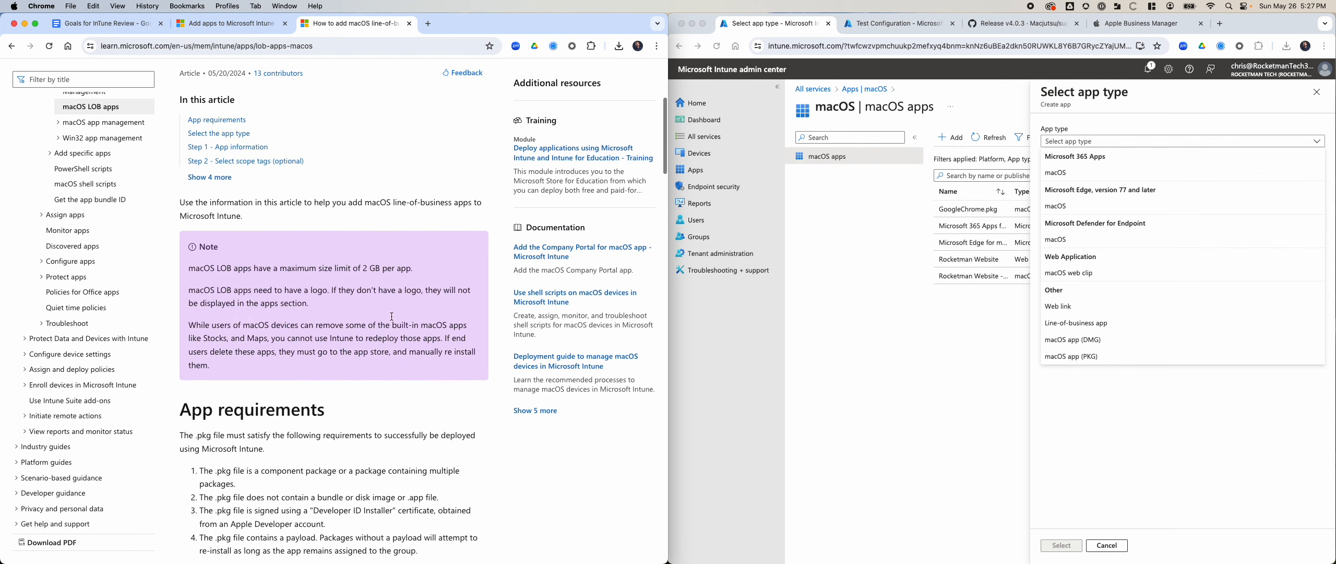
scroll(393, 320, "down", 8)
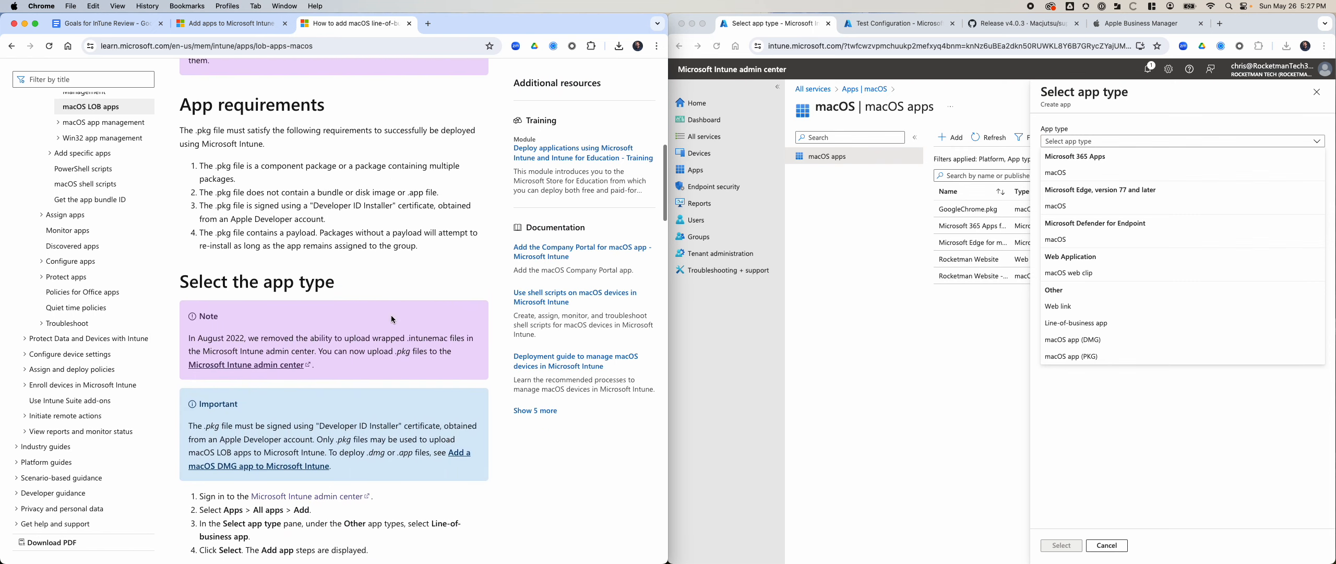
scroll(393, 320, "down", 15)
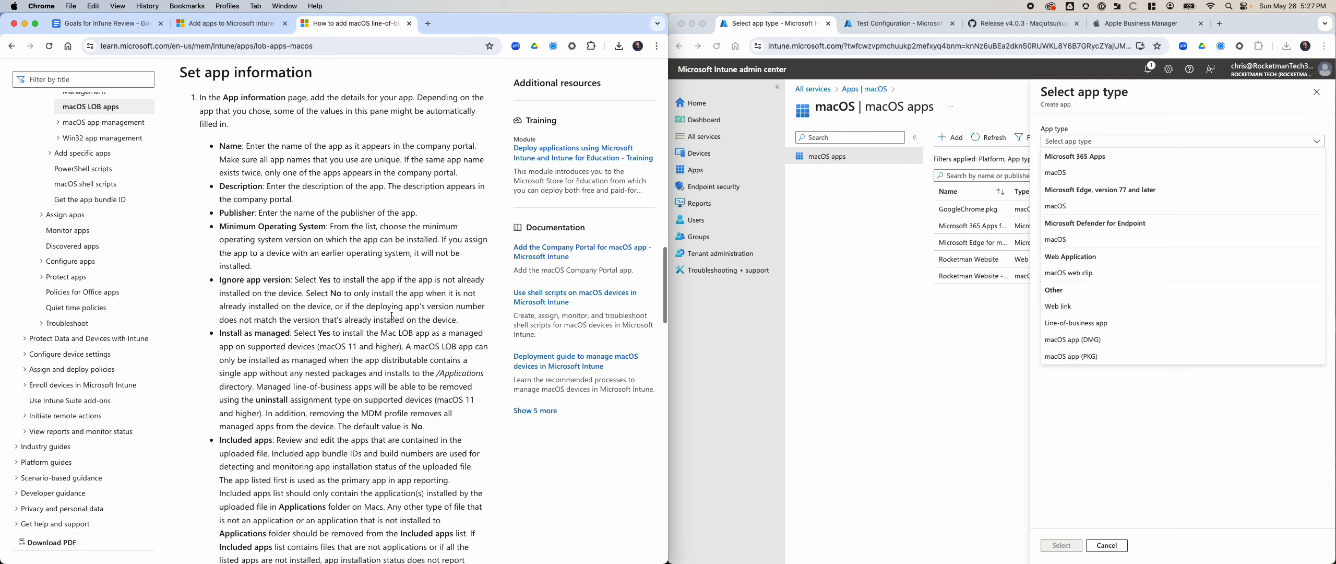
scroll(393, 319, "down", 11)
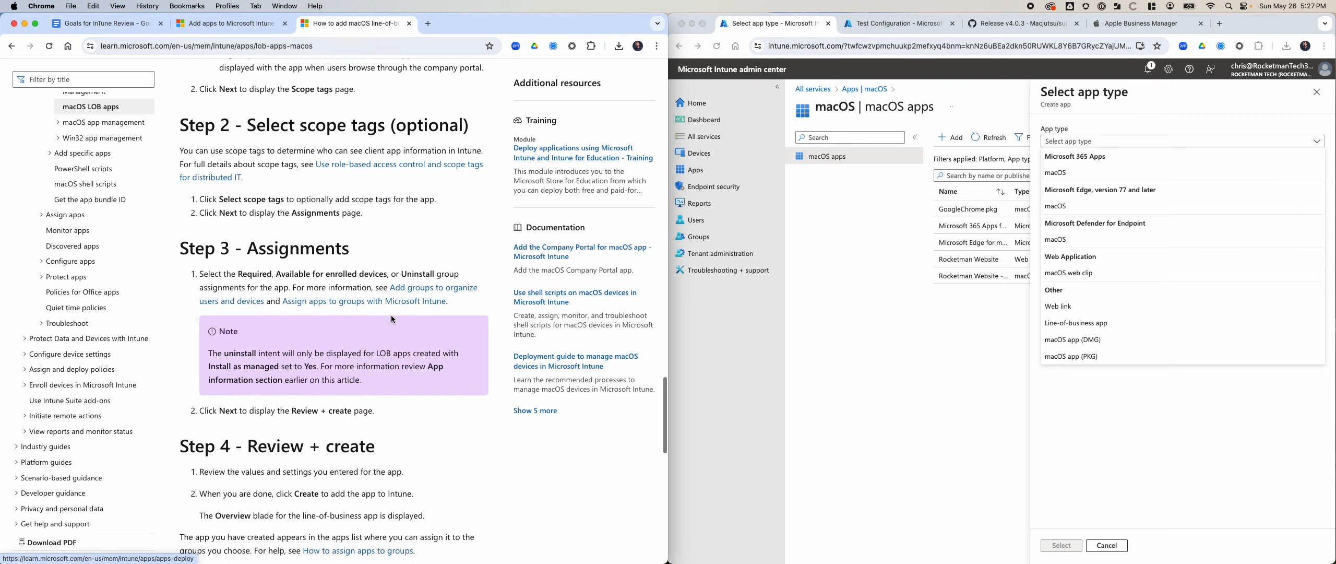
scroll(392, 315, "down", 4)
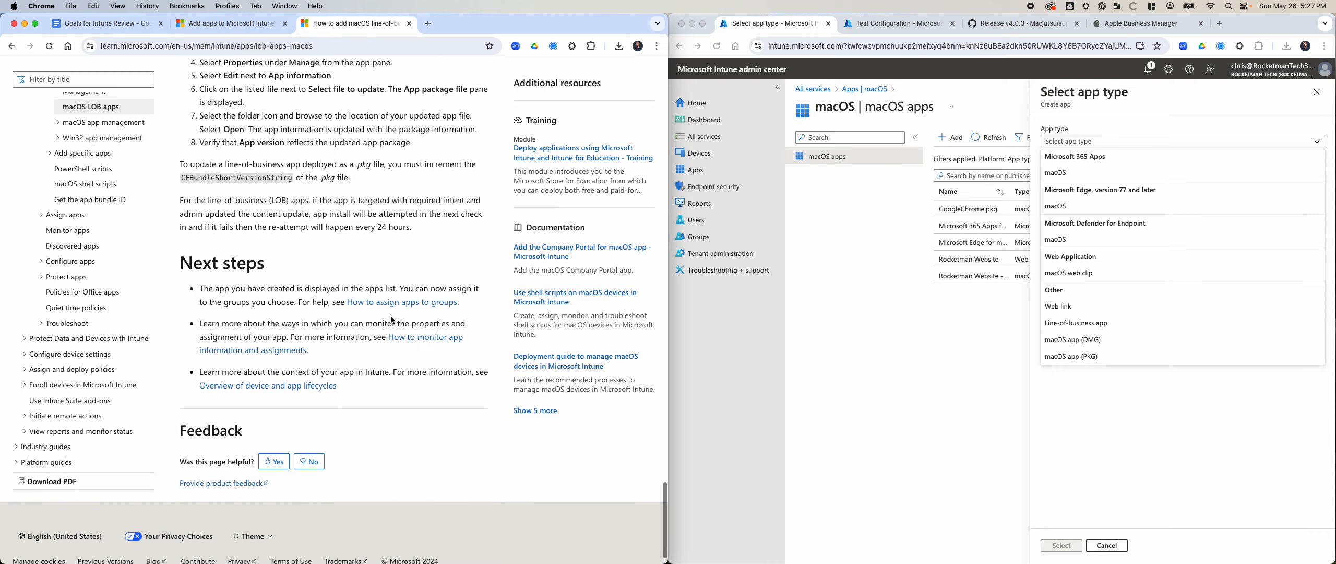
Step: Go back to the Add apps article after checking the Apple Business Manager and Intune tabs
left_click(260, 25)
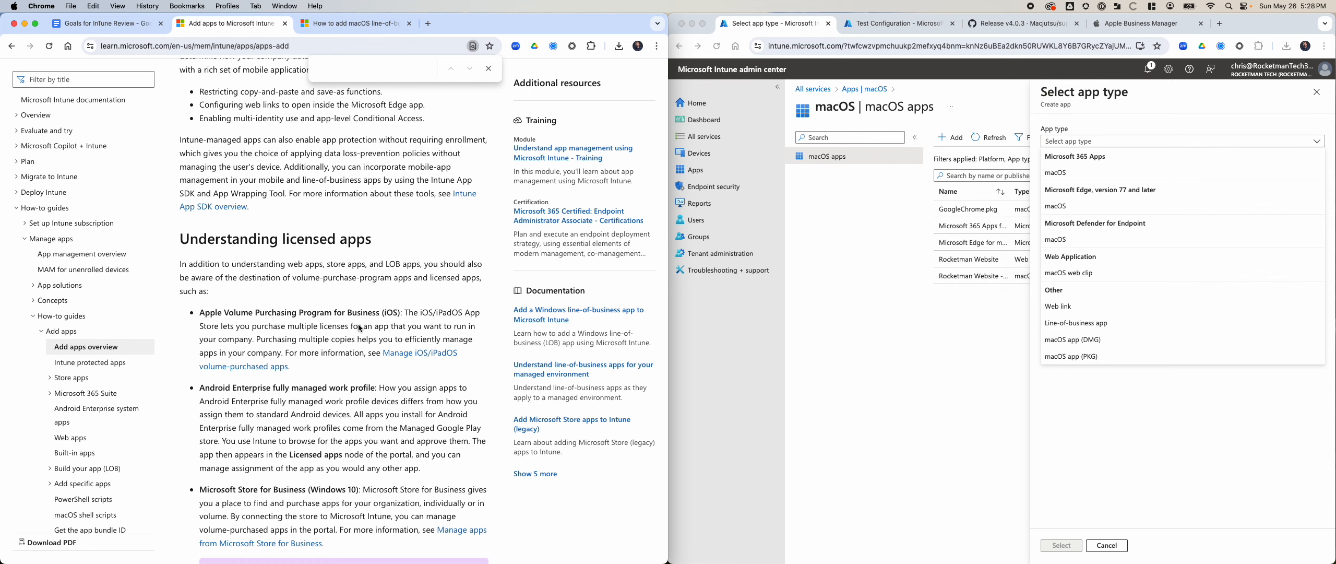
left_click(1146, 23)
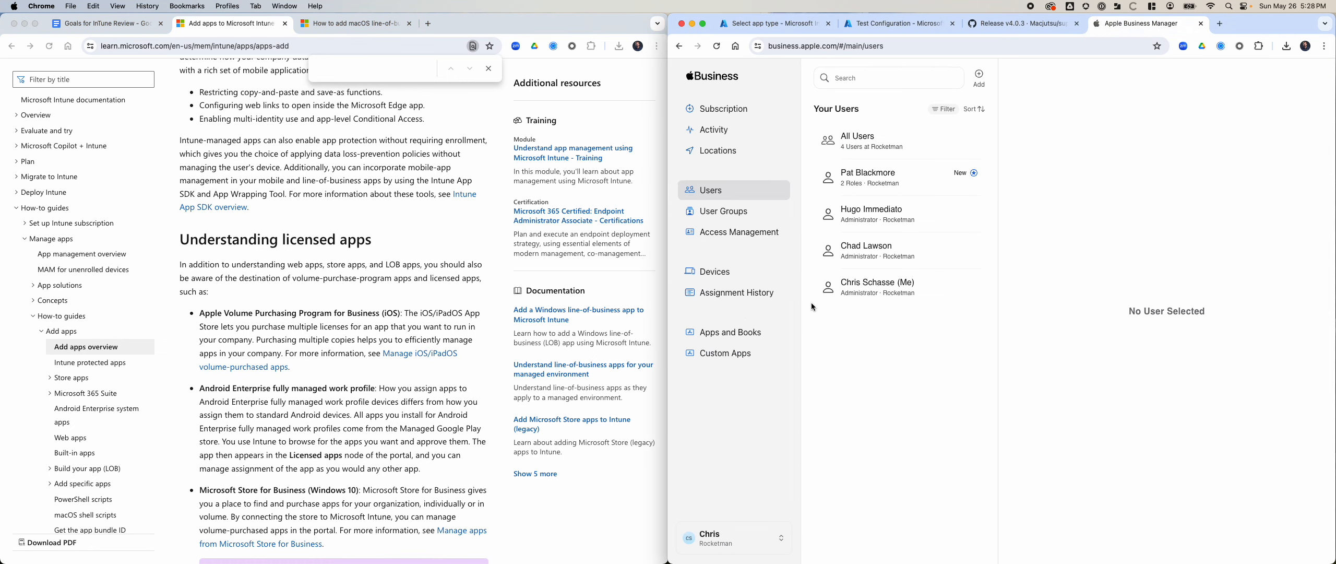
left_click(898, 23)
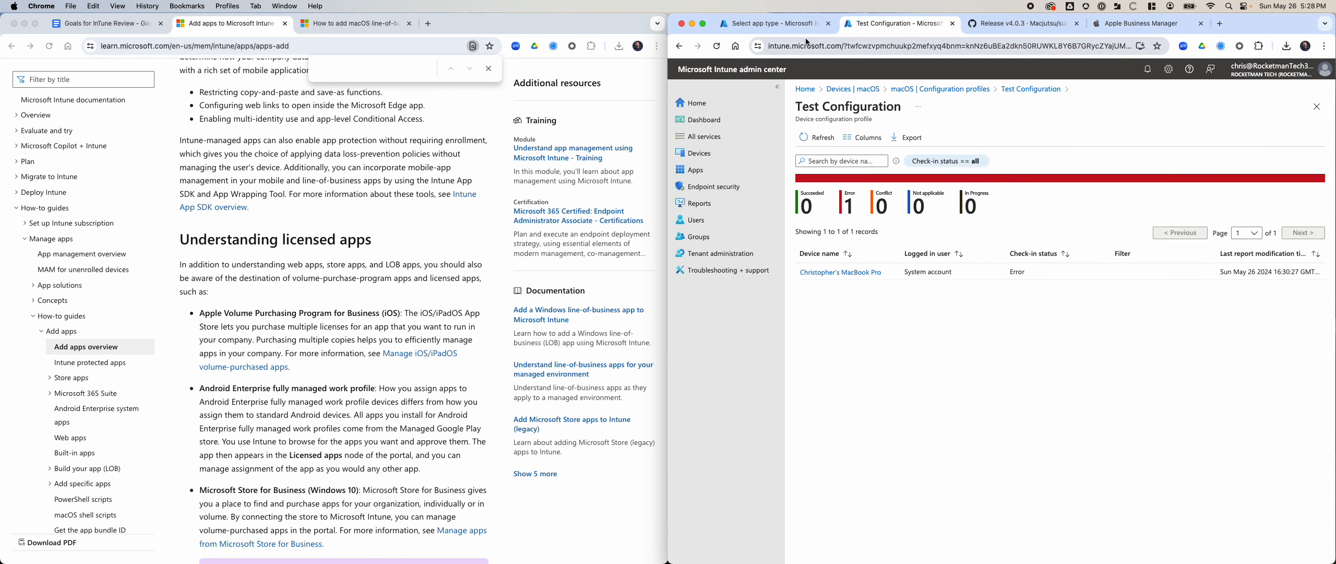
left_click(790, 25)
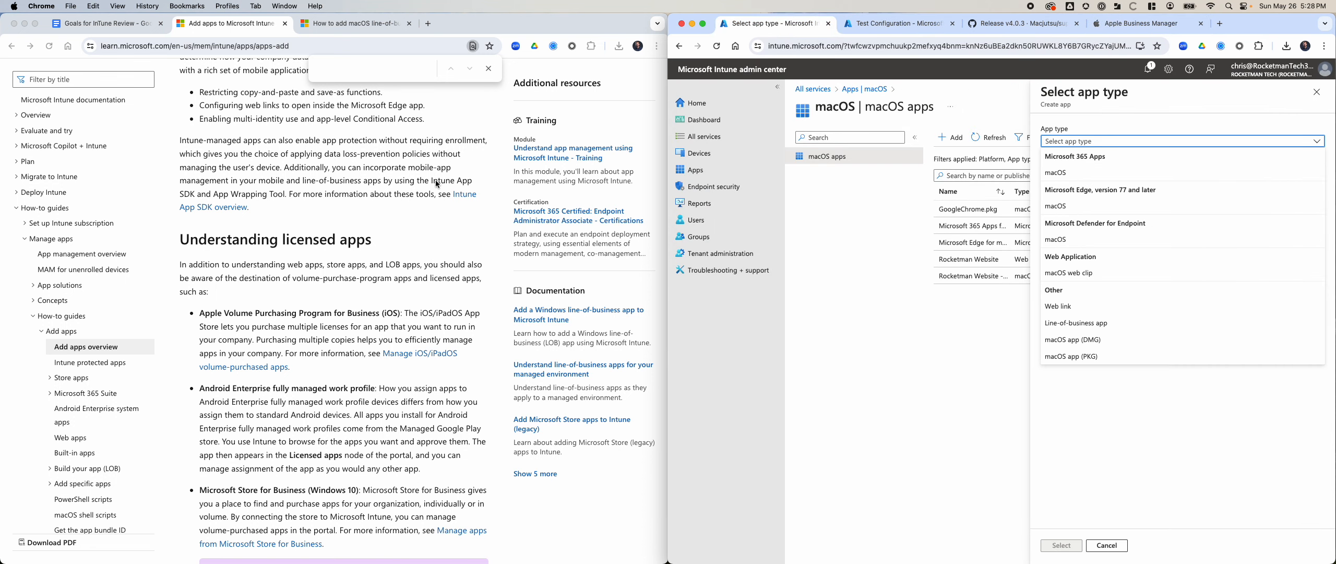
left_click(340, 176)
Step: Search Google in a new tab for 'setup VPP Integration InTune'
left_click(428, 23)
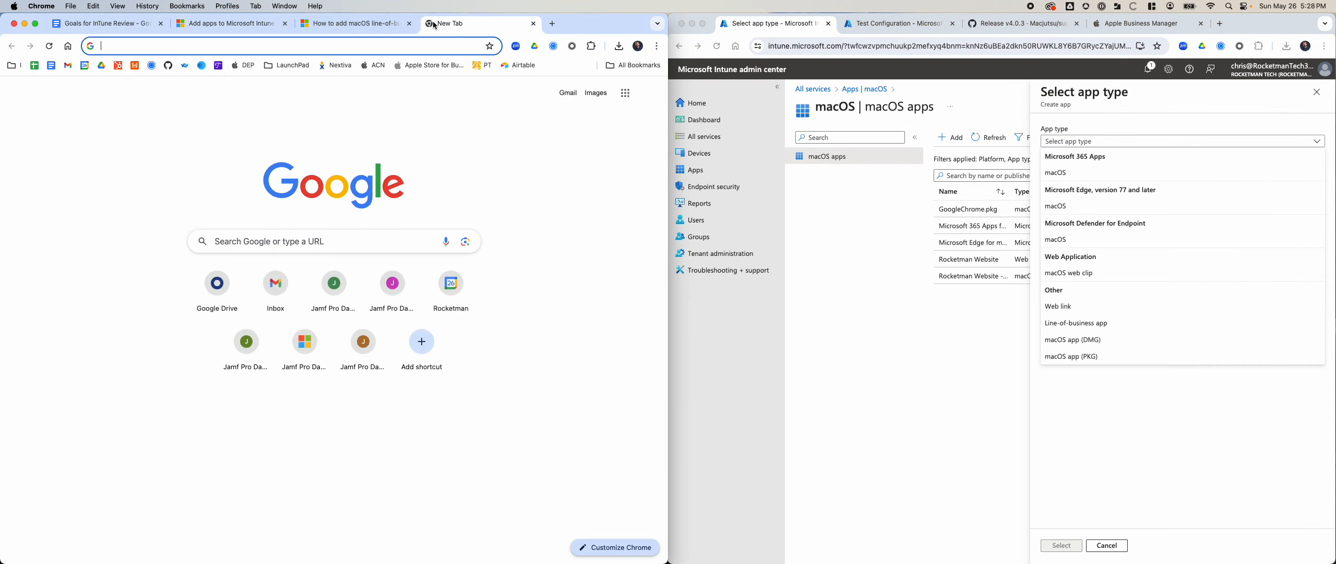
type("setup VPP Inte")
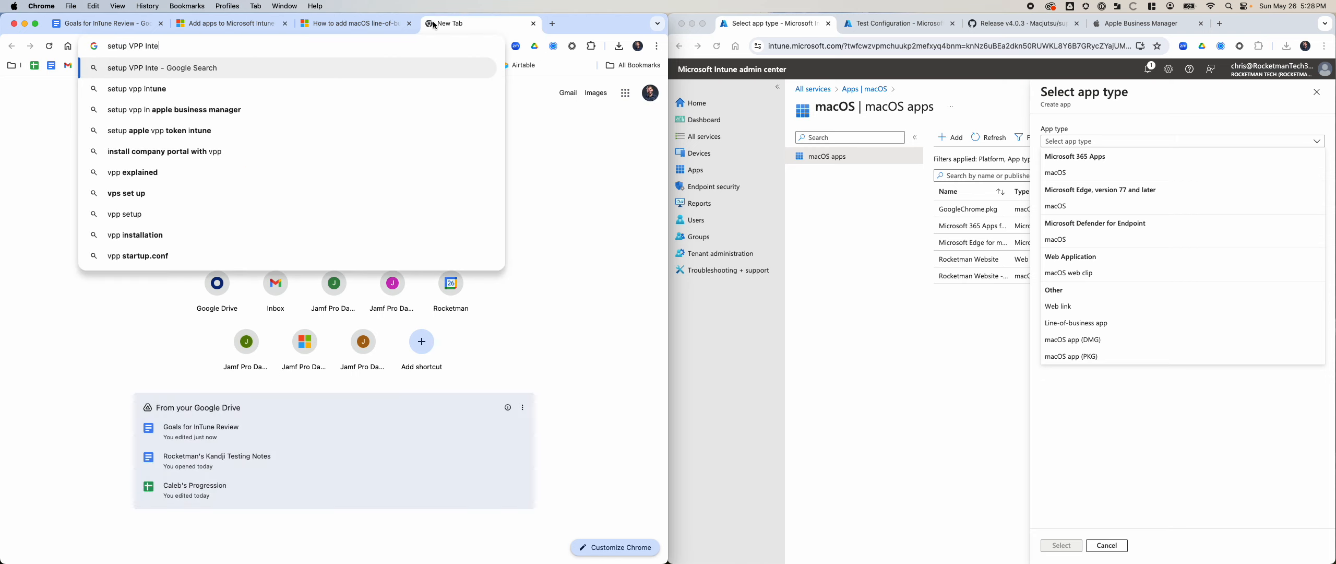
key("BackSpace")
type("r")
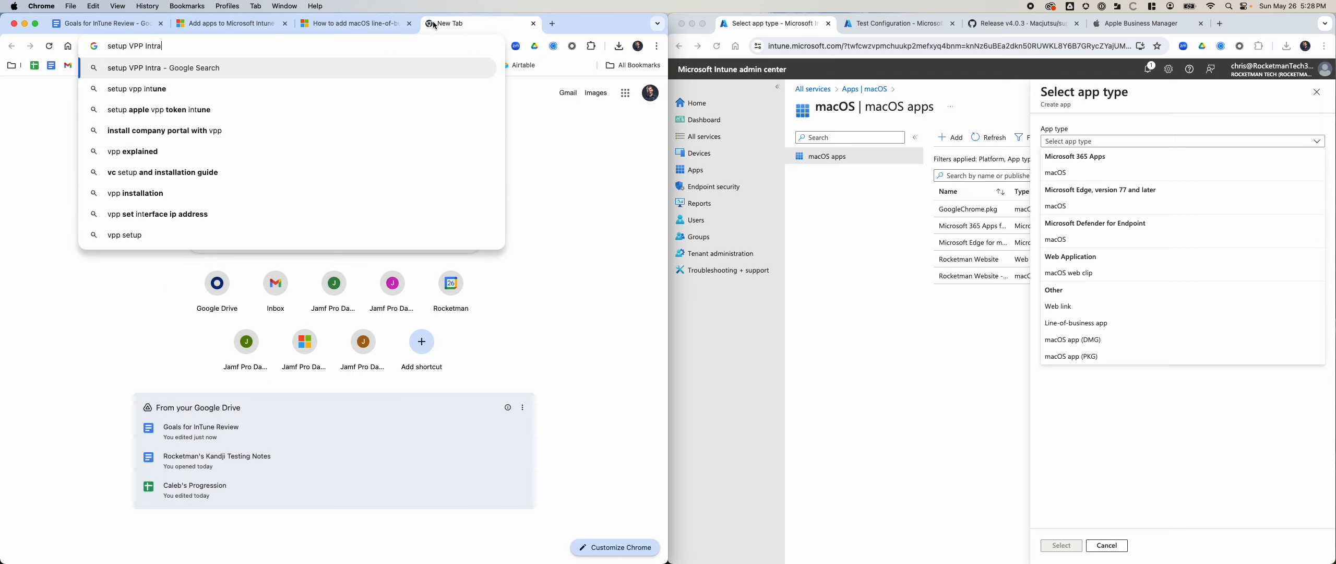
key("BackSpace")
type("egration ")
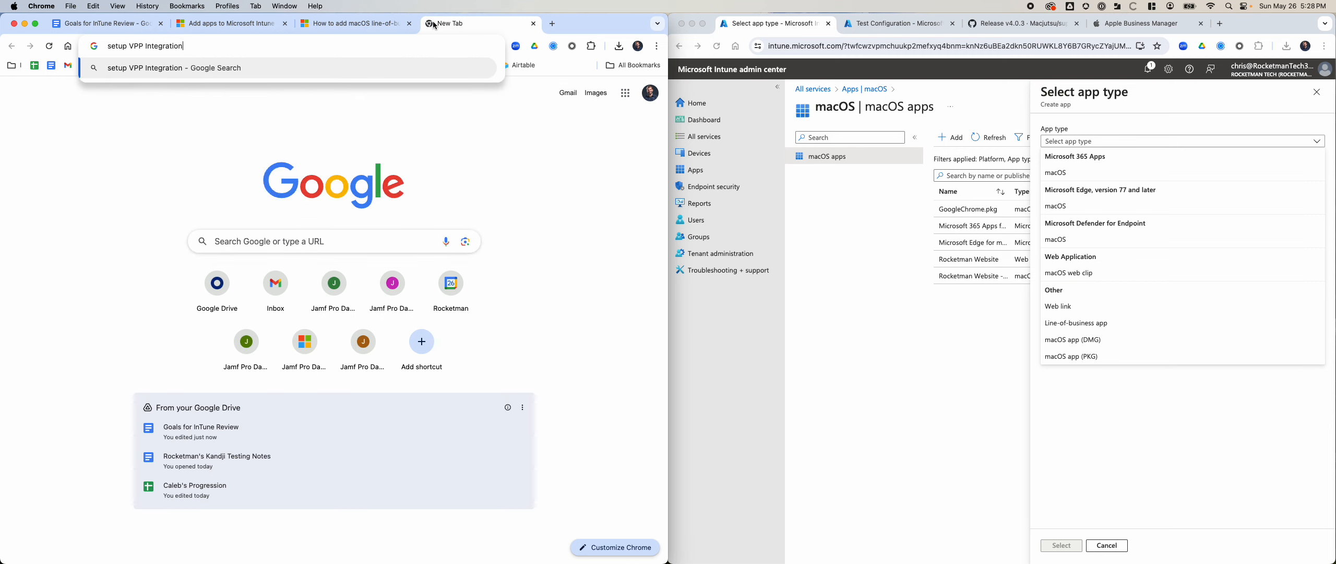
type("InTune")
key("Return")
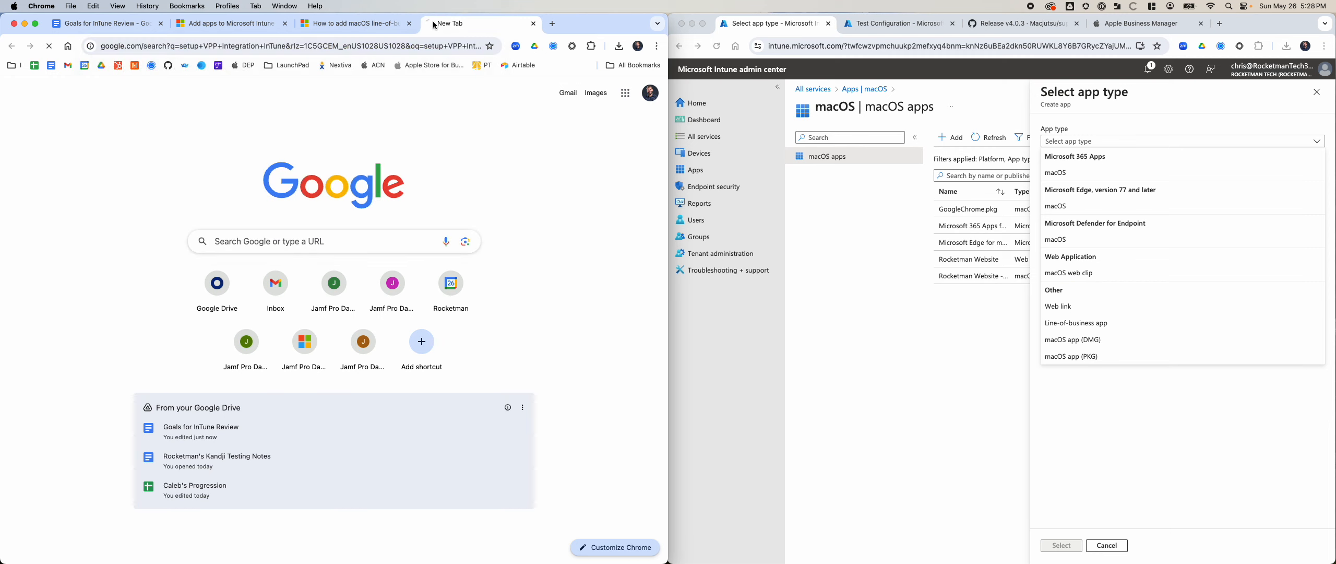
scroll(395, 287, "down", 3)
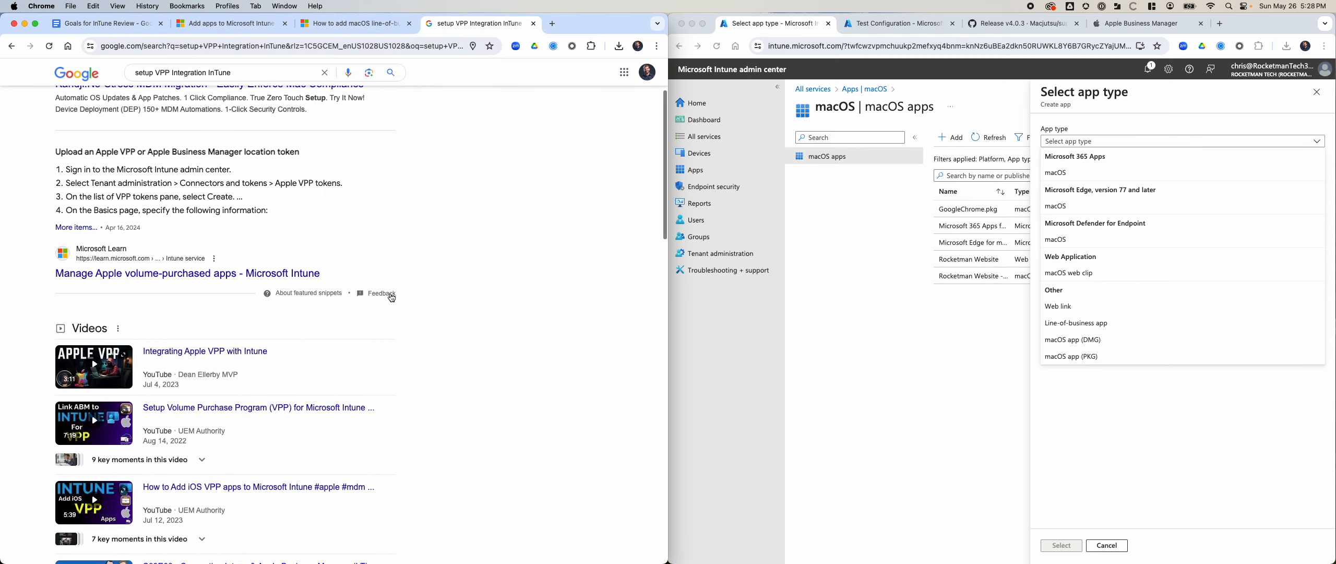
Step: Open and skim 'Manage Apple volume-purchased apps - Microsoft Intune' on location tokens
left_click(187, 277)
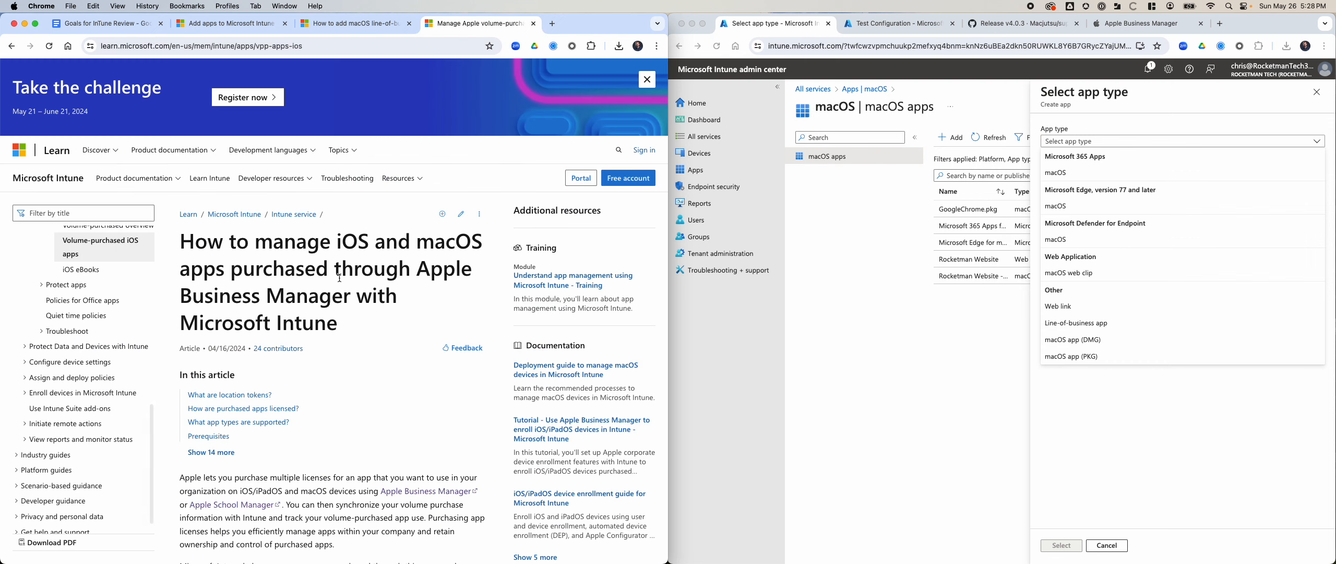
scroll(387, 284, "down", 10)
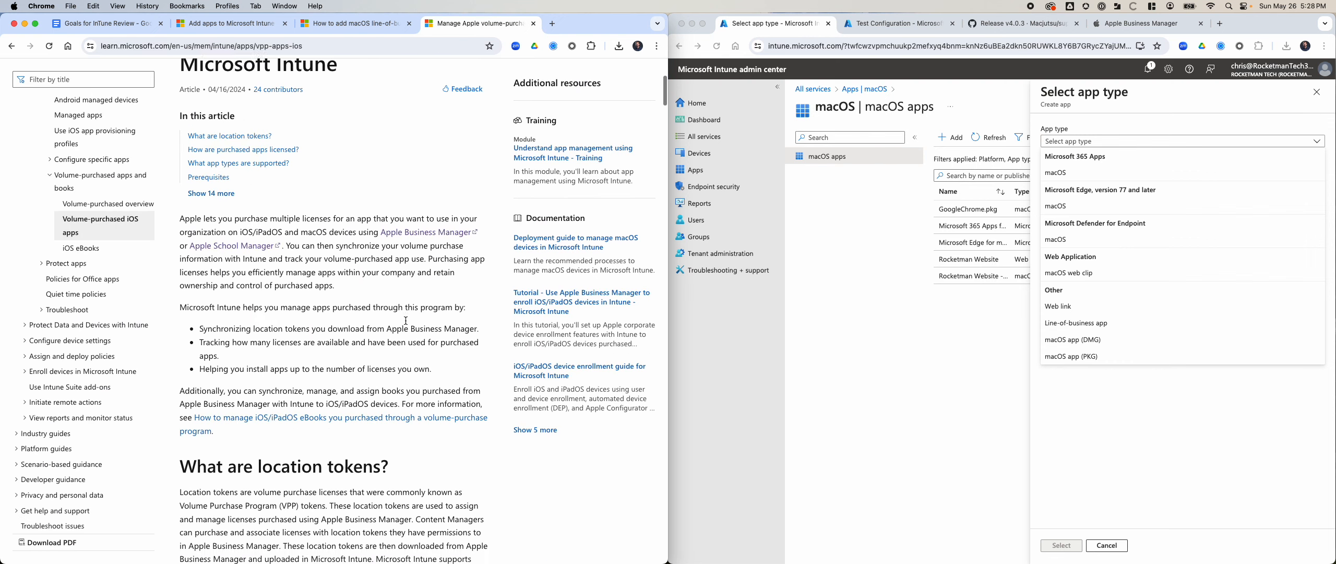
scroll(402, 321, "up", 5)
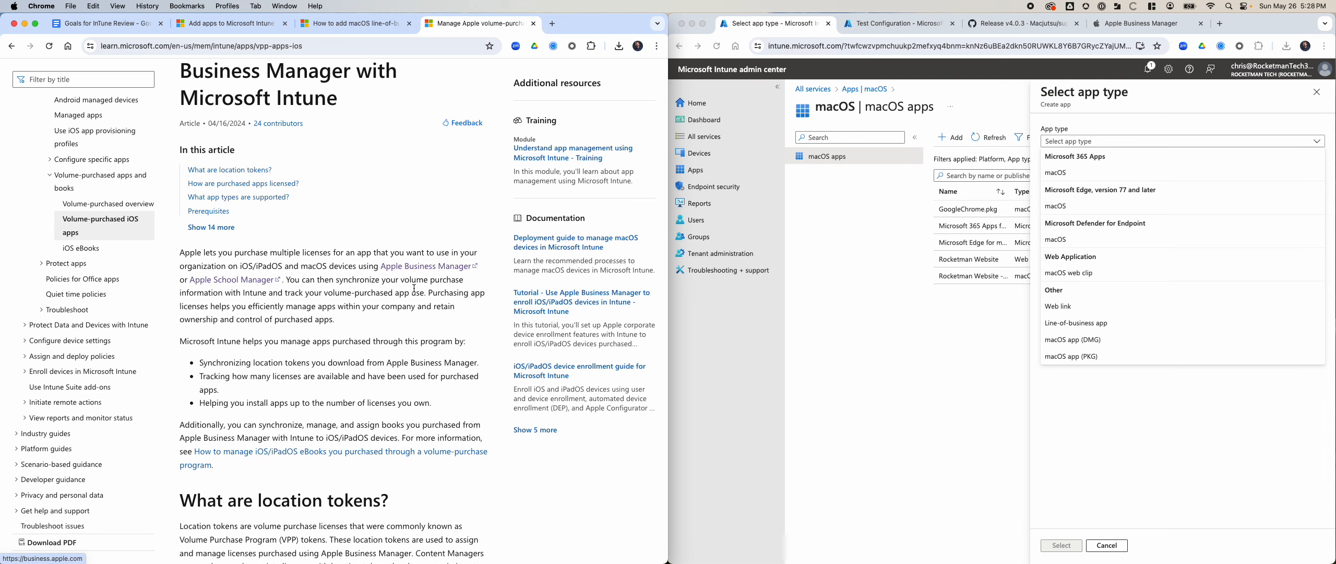
scroll(407, 277, "down", 10)
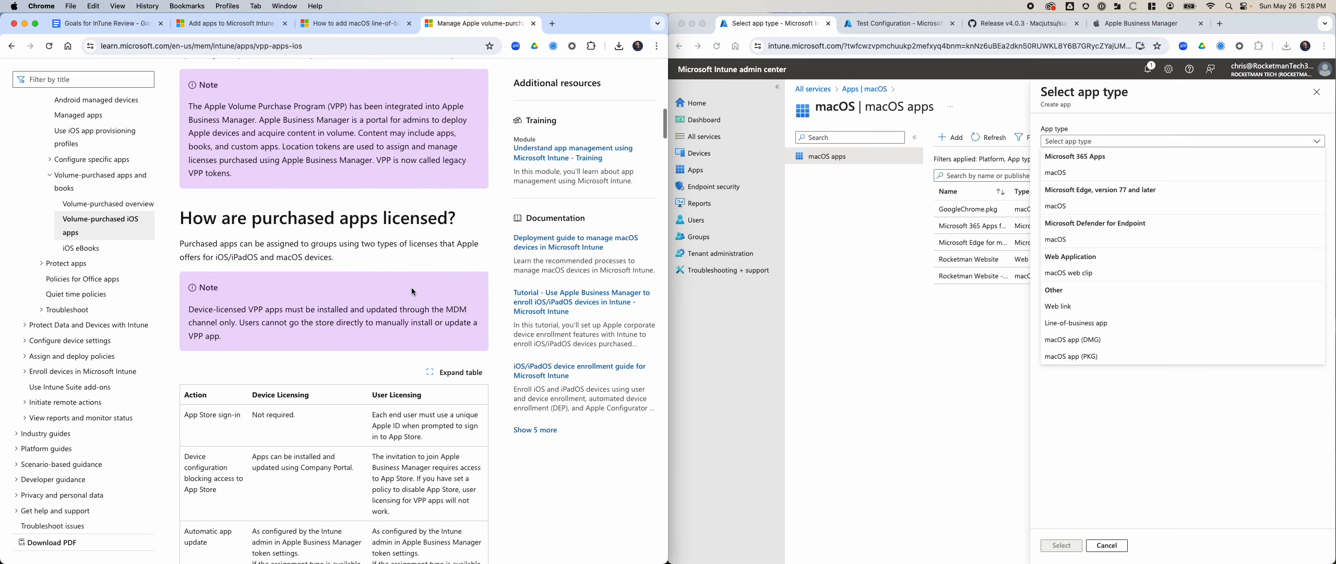
scroll(412, 288, "up", 10)
scroll(411, 287, "up", 1)
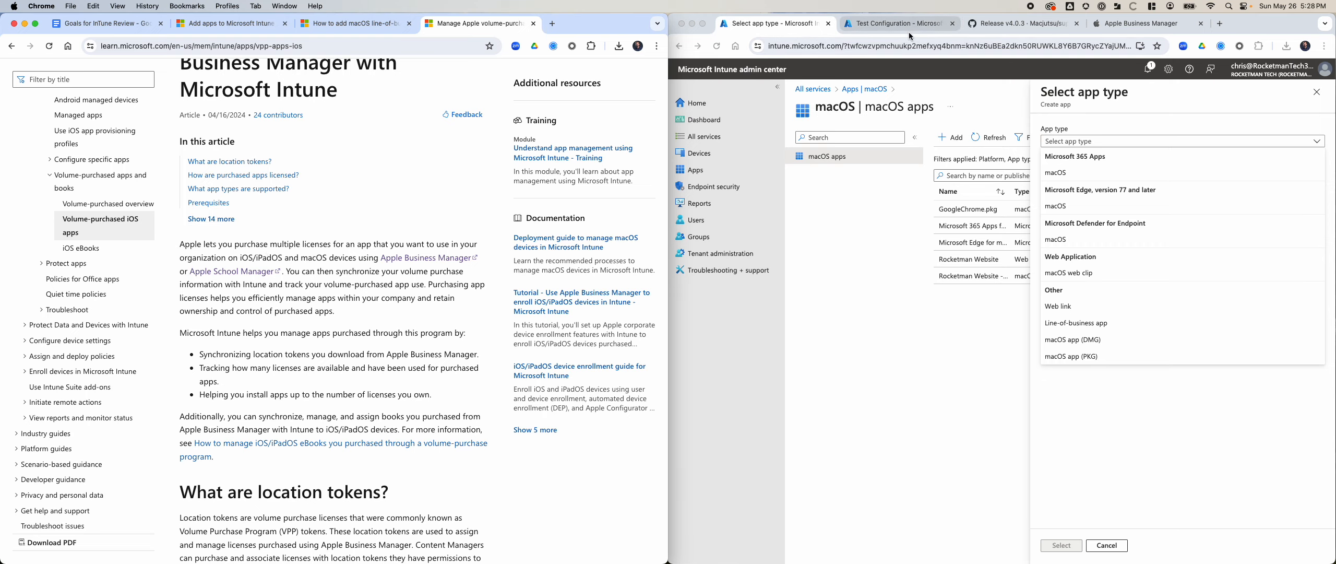
Step: In Apple Business Manager, open Preferences > Payments and Billing for Apps and Books
left_click(1144, 26)
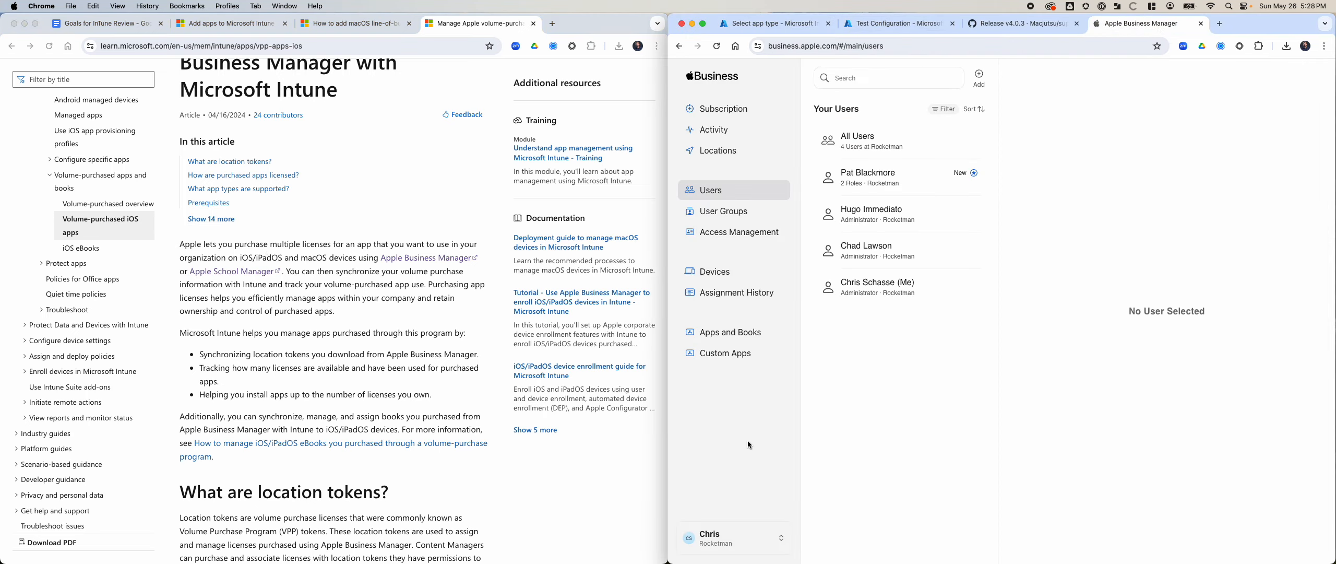
left_click(737, 536)
left_click(738, 454)
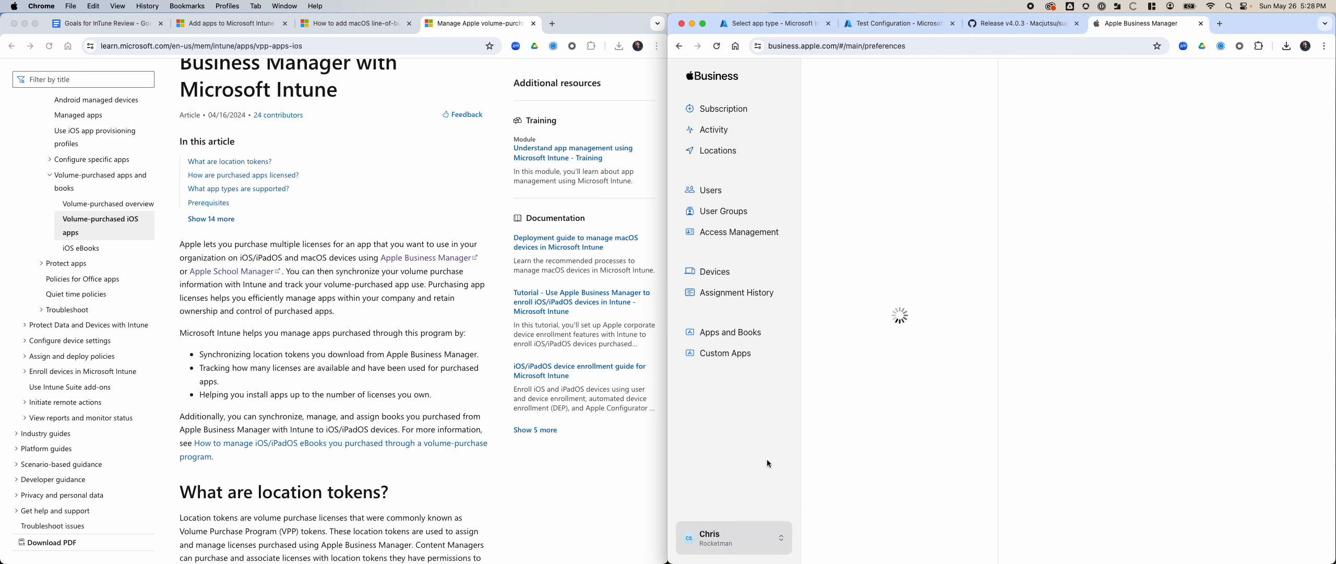
left_click(917, 137)
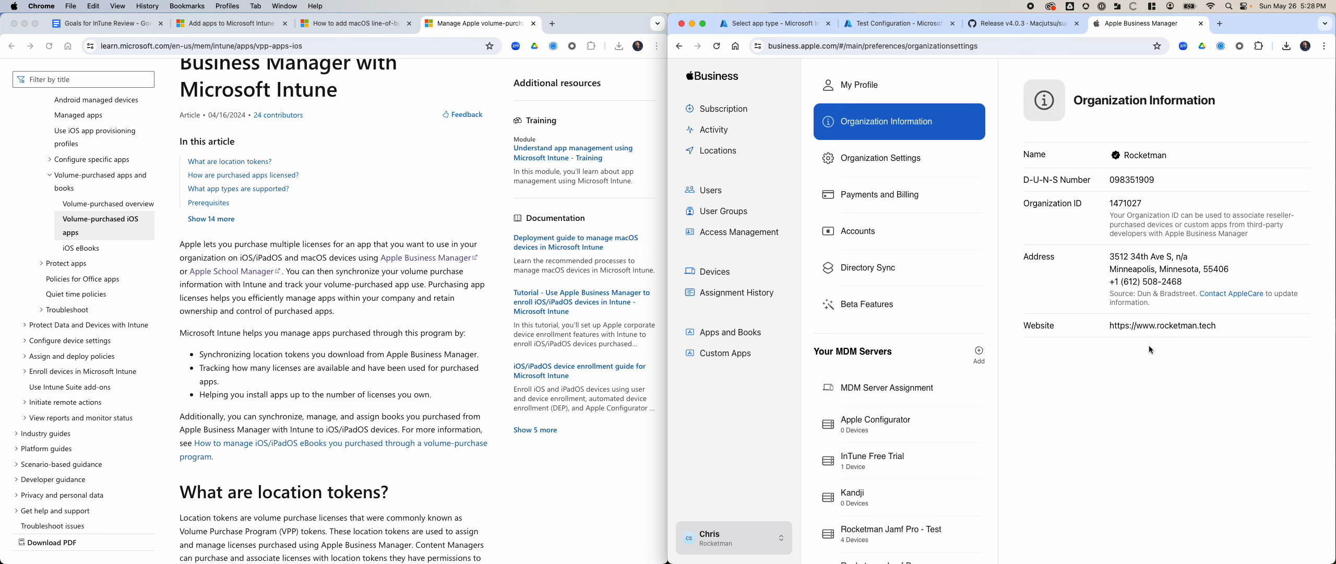
left_click(939, 171)
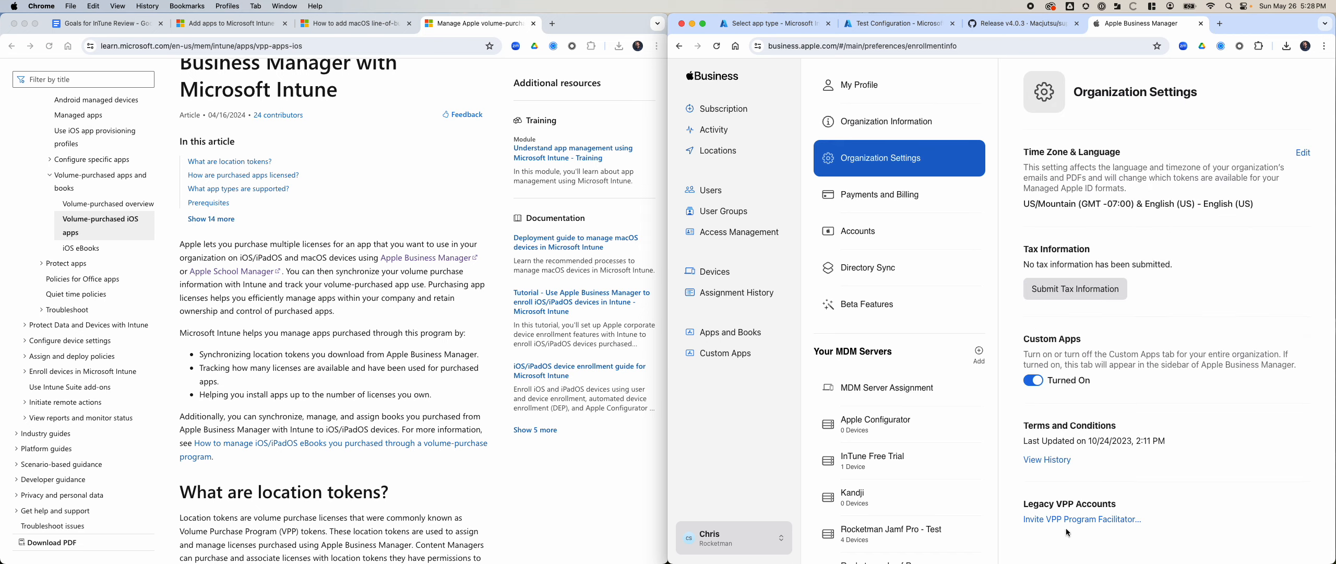
left_click(895, 207)
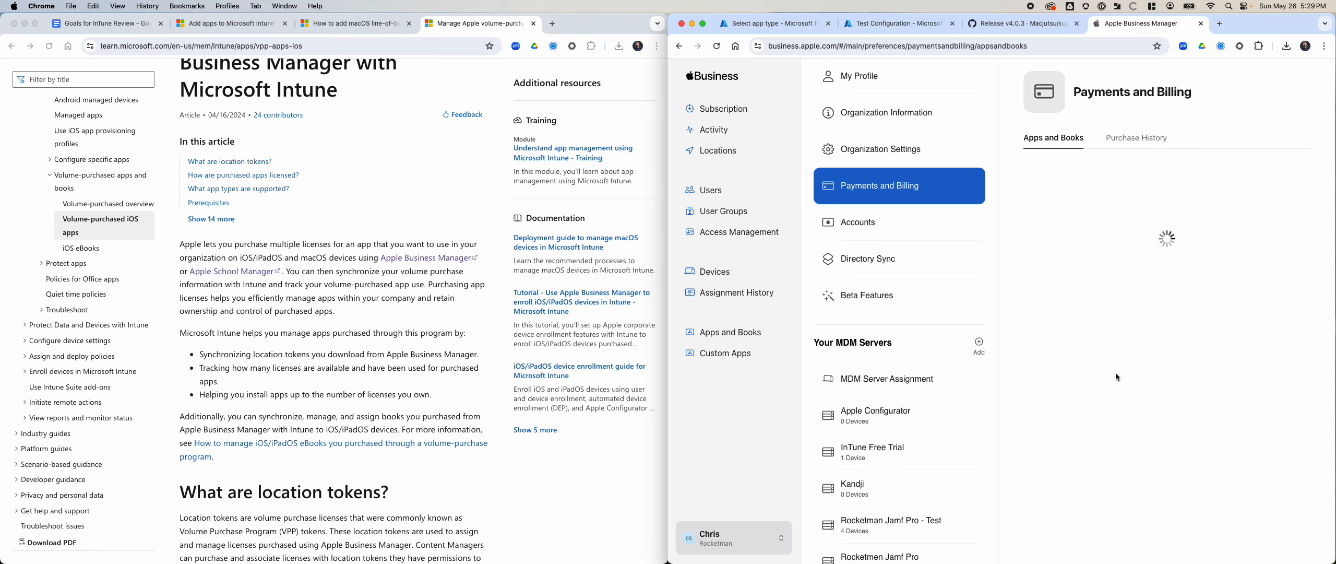
Step: Review the Apps and Books purchase history and the four available content tokens
left_click(1137, 138)
left_click(1070, 145)
scroll(293, 334, "down", 5)
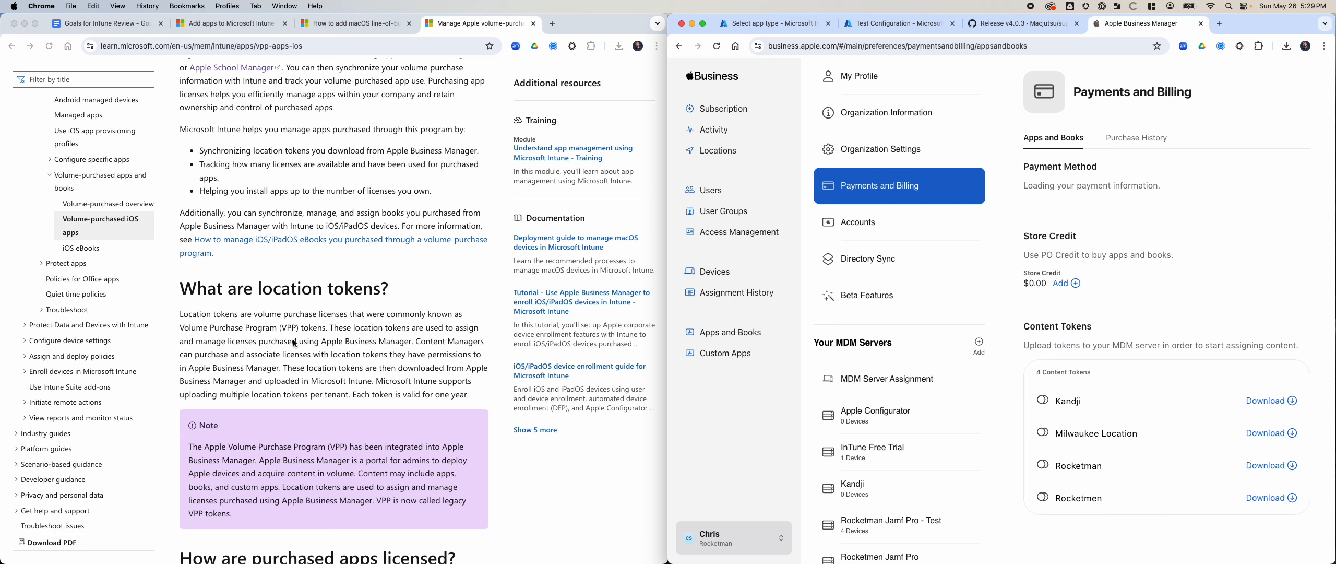
scroll(1148, 388, "down", 1)
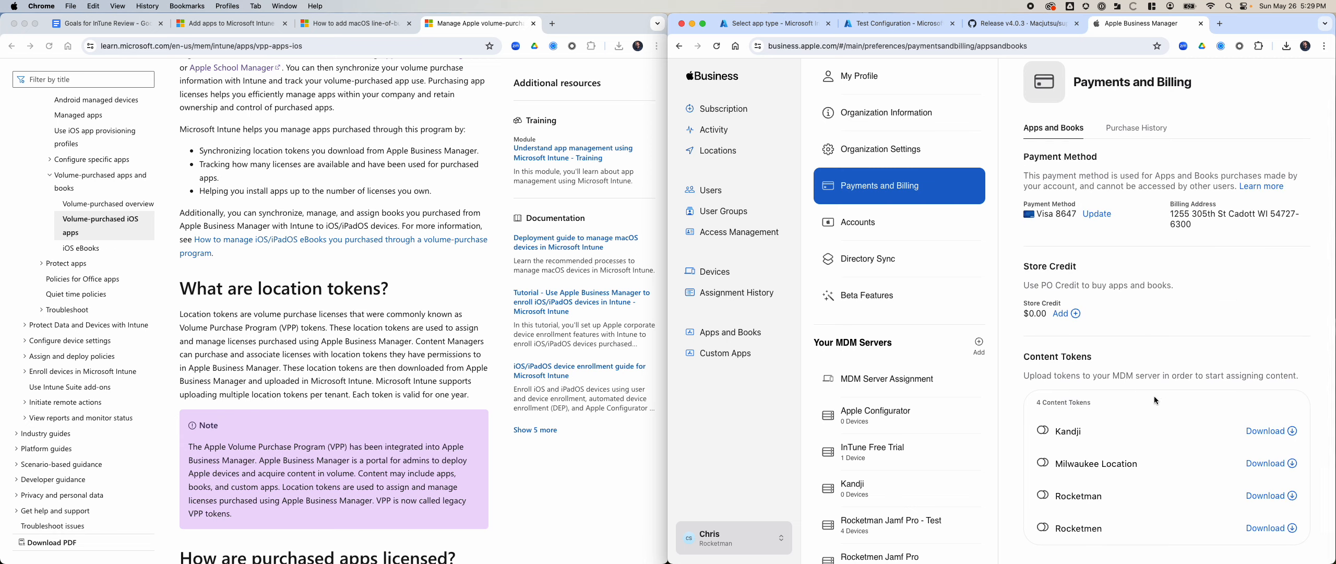
scroll(1155, 395, "up", 1)
scroll(1066, 374, "down", 1)
left_click(1158, 128)
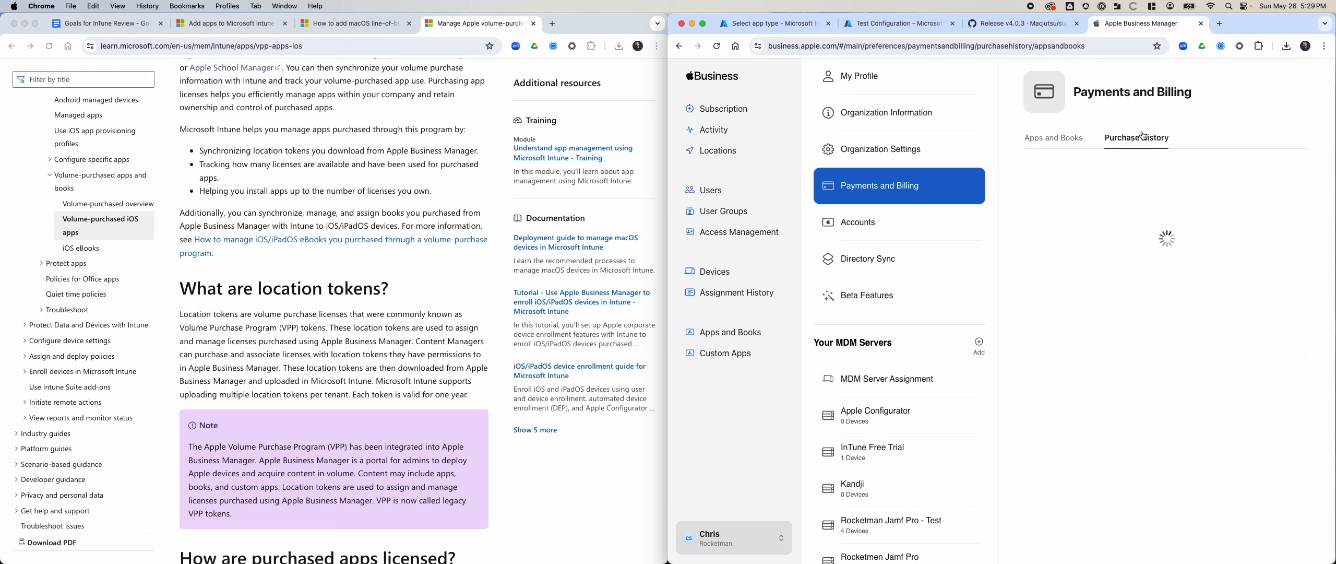
scroll(262, 432, "down", 5)
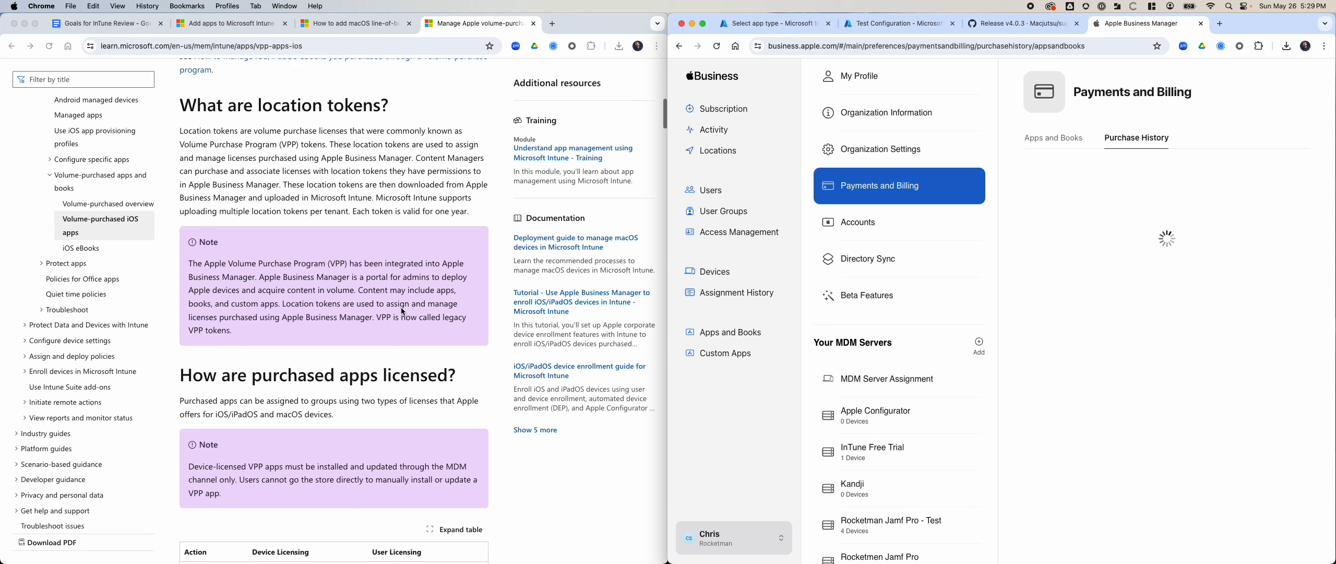
left_click(1053, 137)
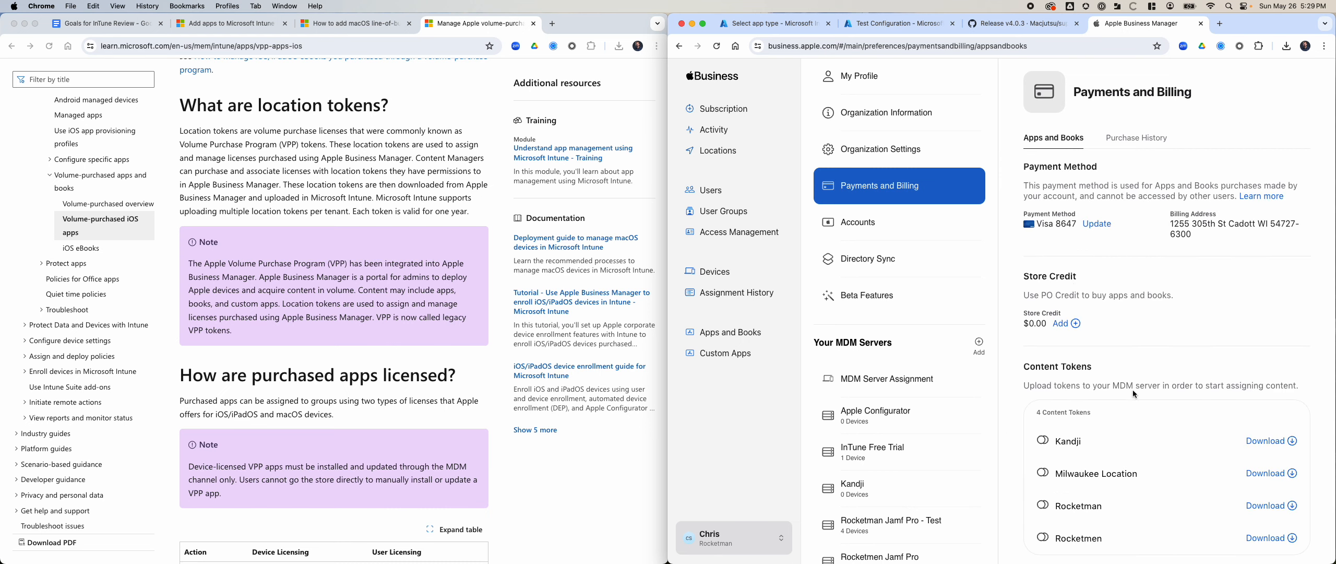
scroll(1132, 378, "down", 1)
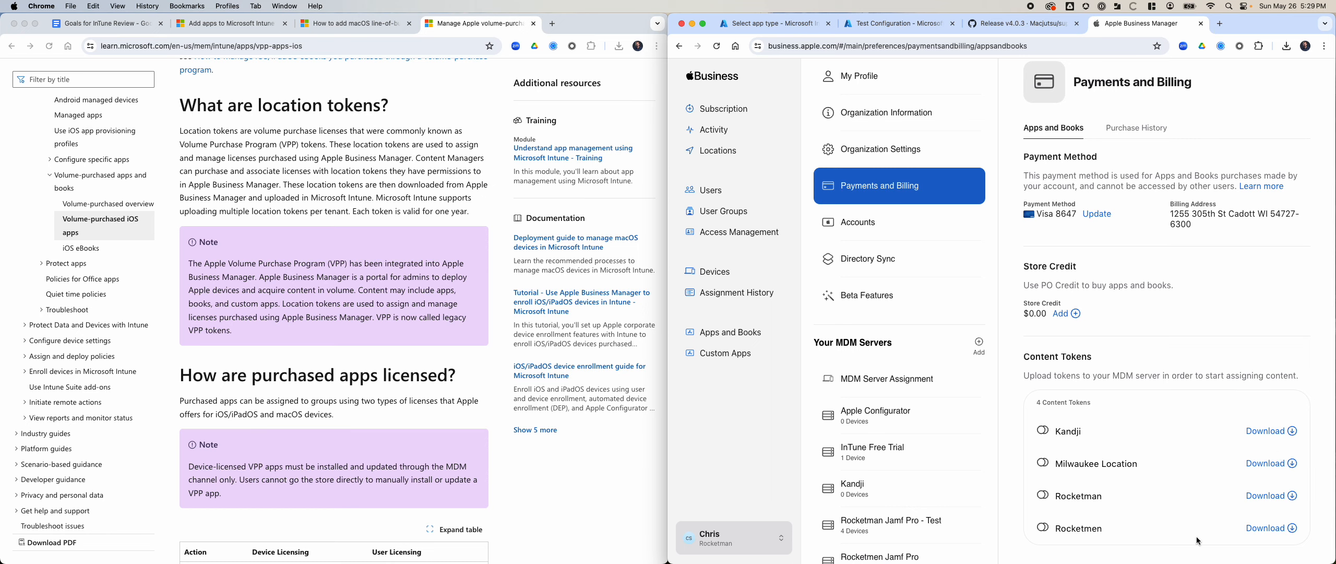
Step: Start a new location named InTune under Locations and paste in its street address
left_click(736, 156)
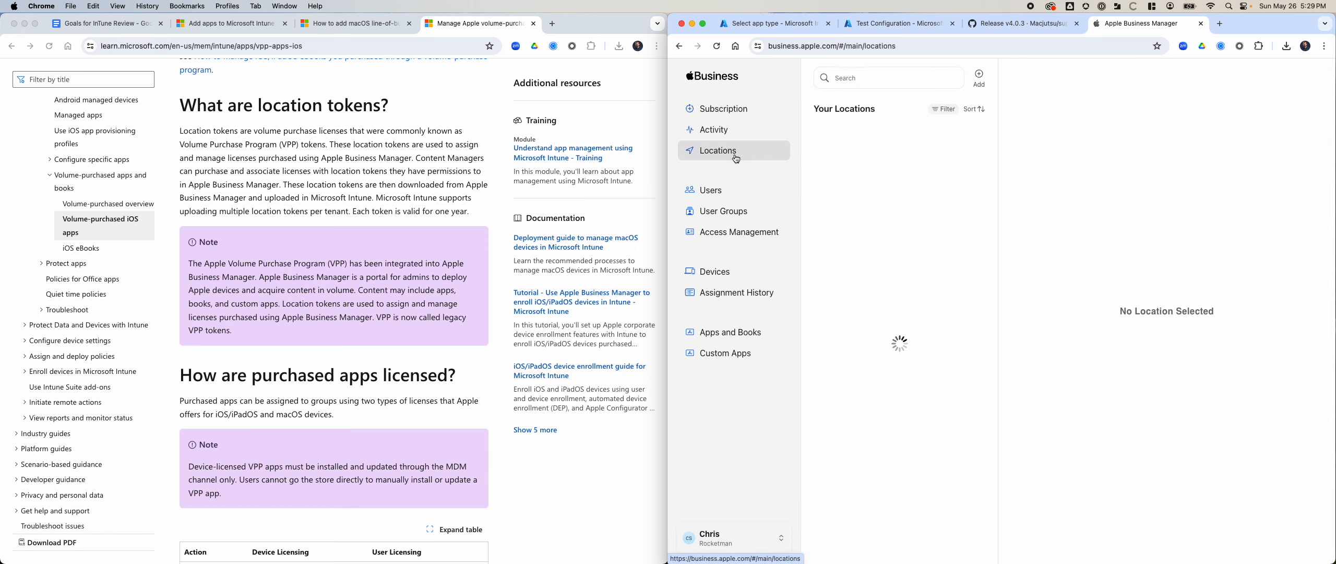
left_click(980, 78)
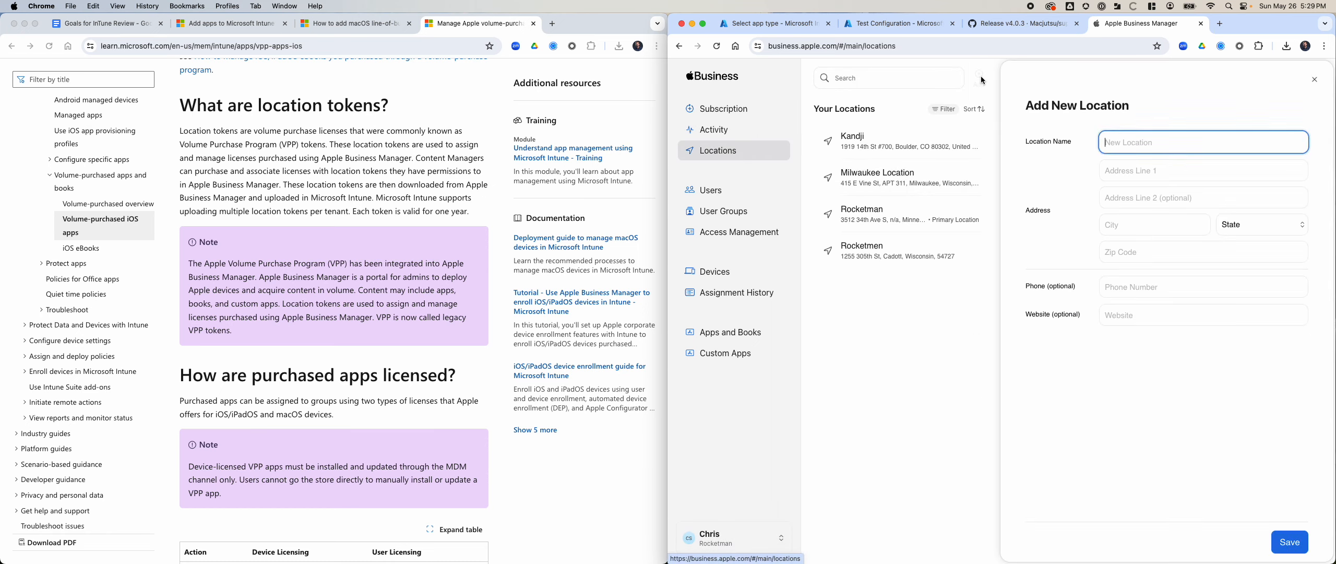
left_click(1148, 137)
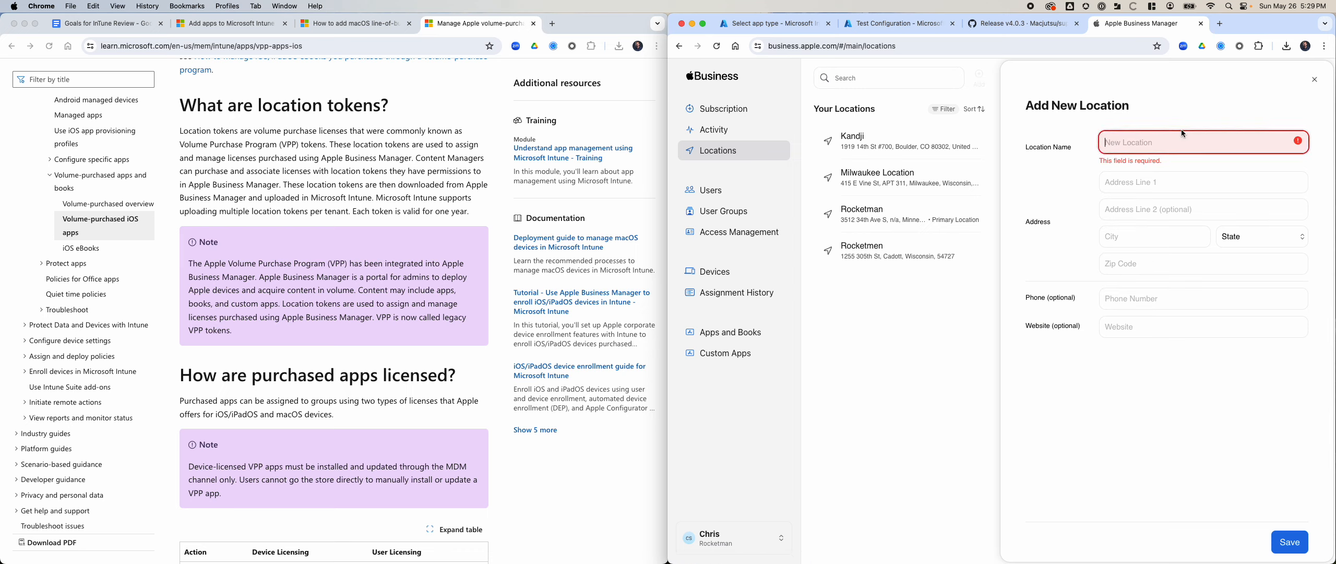
type("InTune")
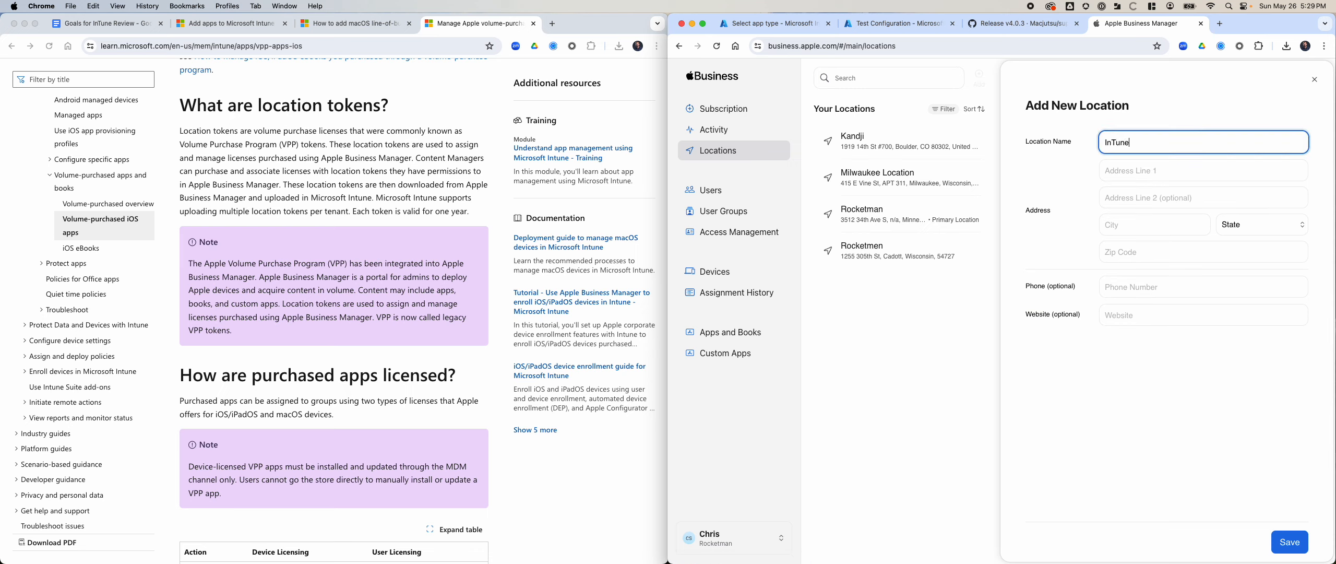
left_click(1302, 551)
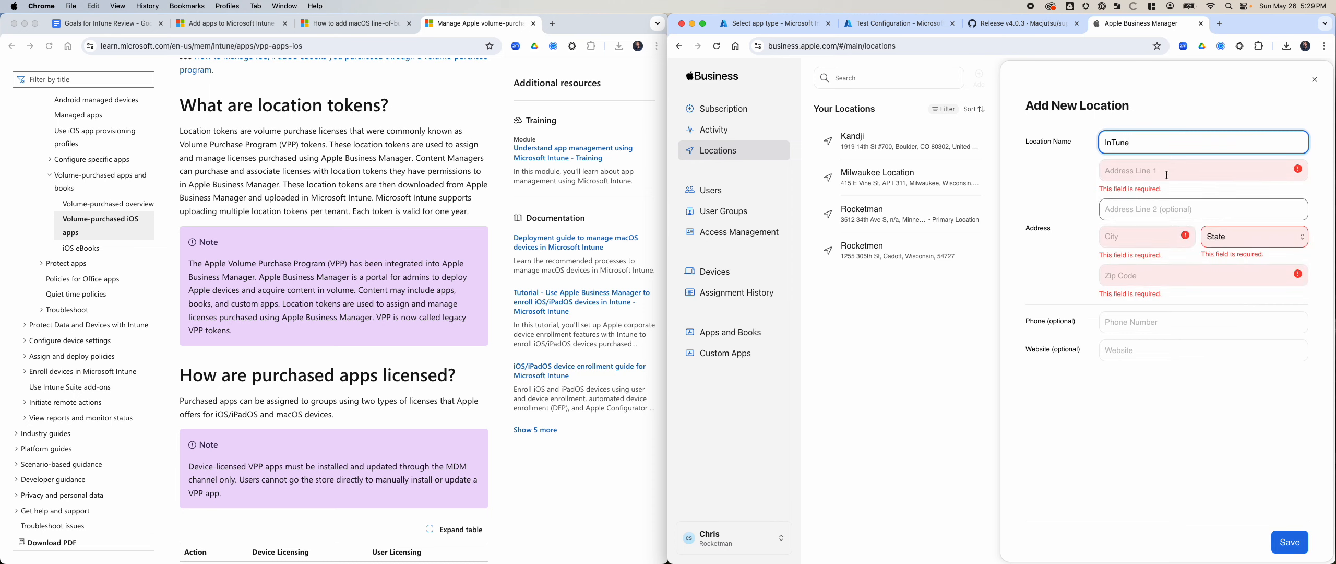
left_click(1185, 168)
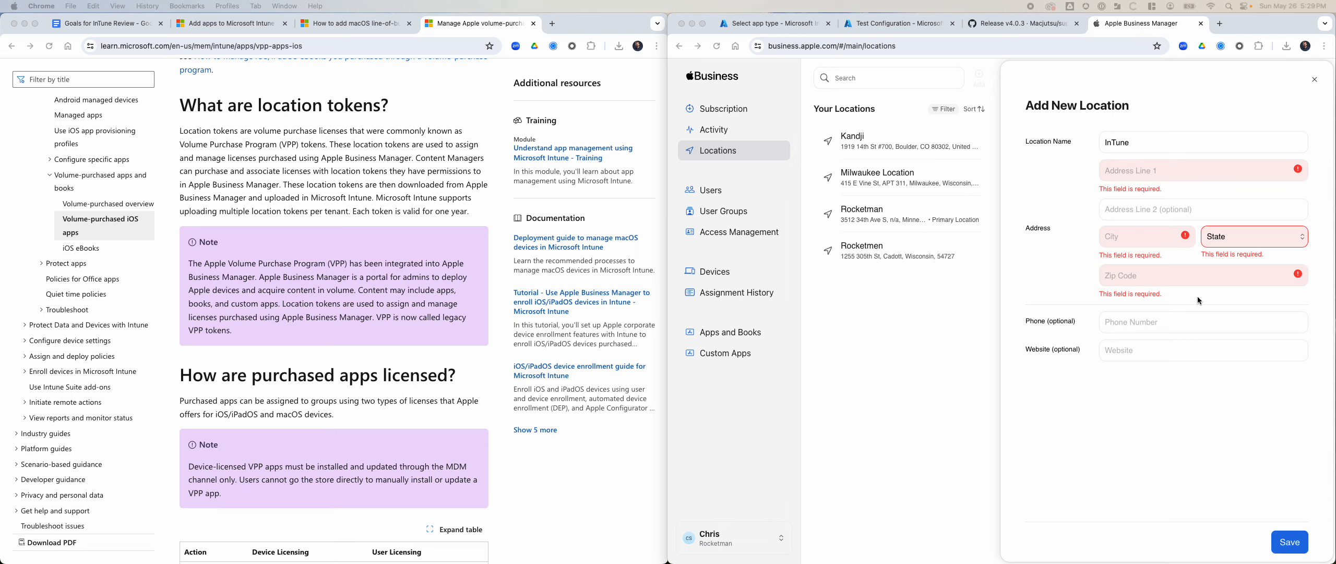
left_click(1170, 171)
type("1919 14th St #700")
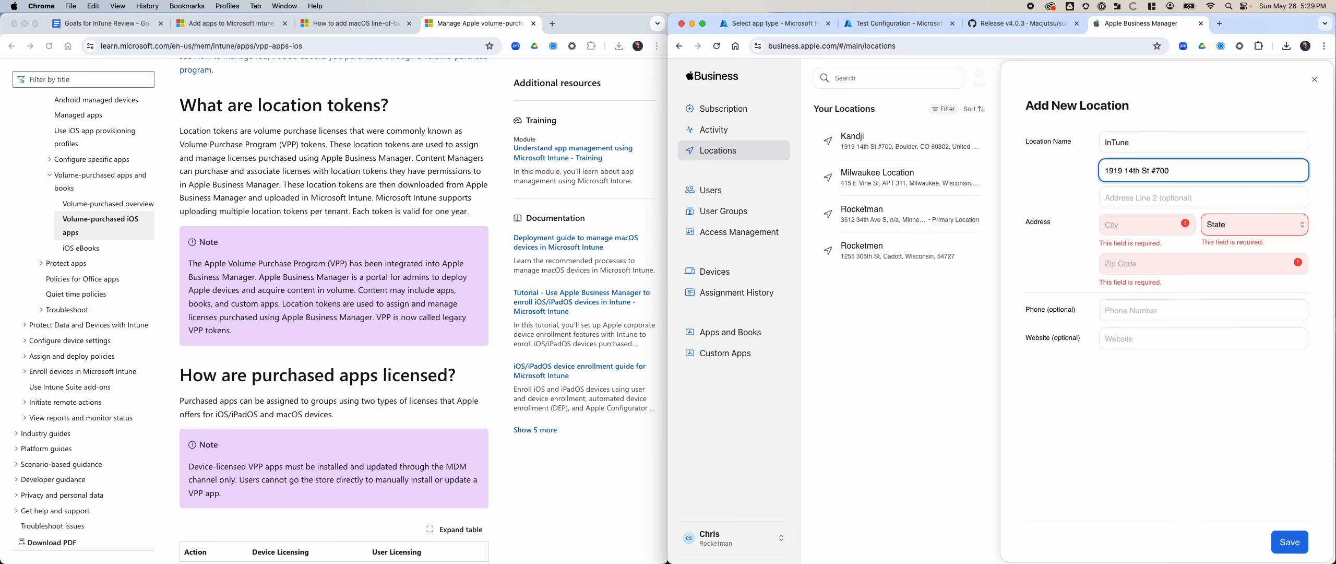
Step: Enter the city, set the state to CO - Colorado, add the zip code, and save
left_click(1130, 226)
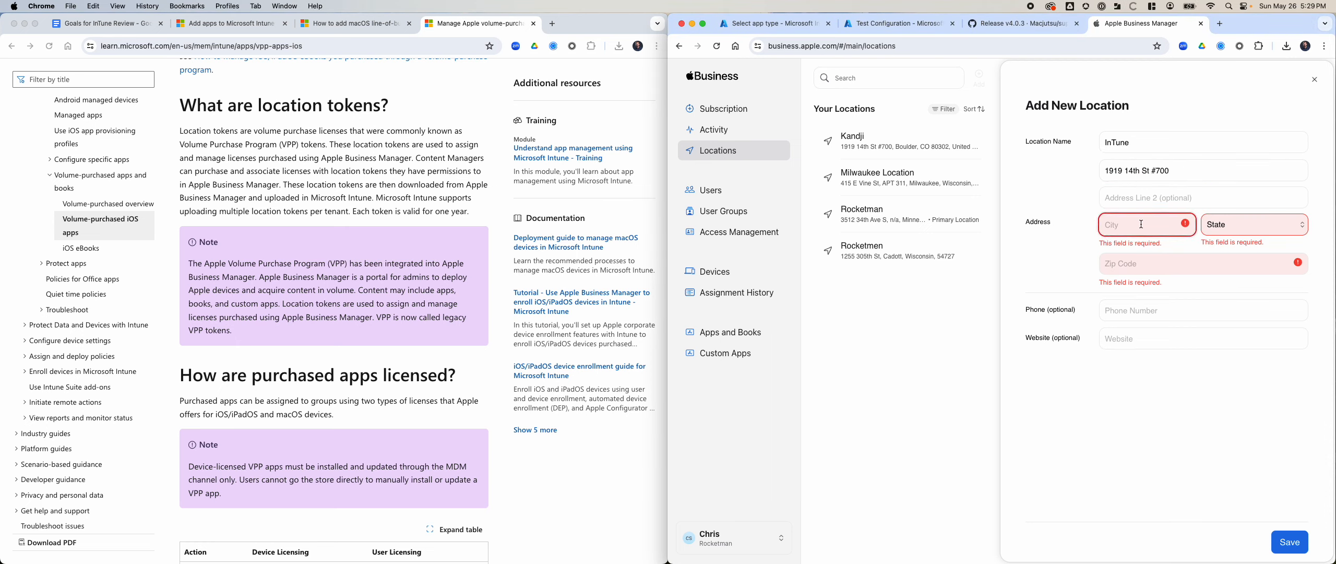
type("Boulder")
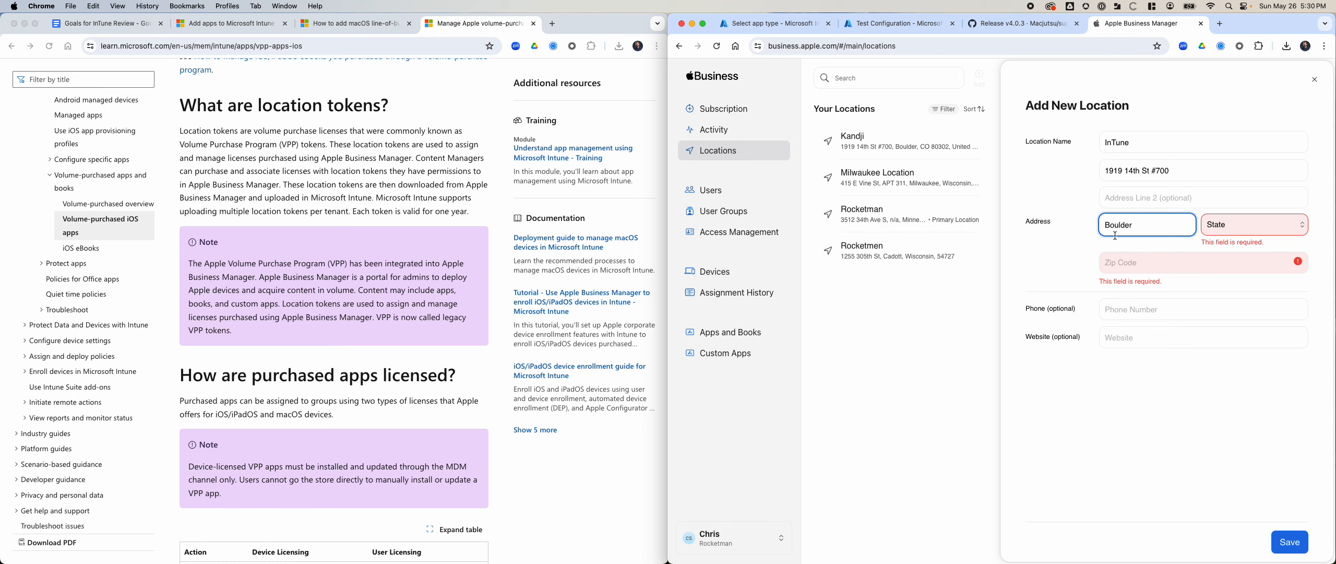
left_click(1273, 225)
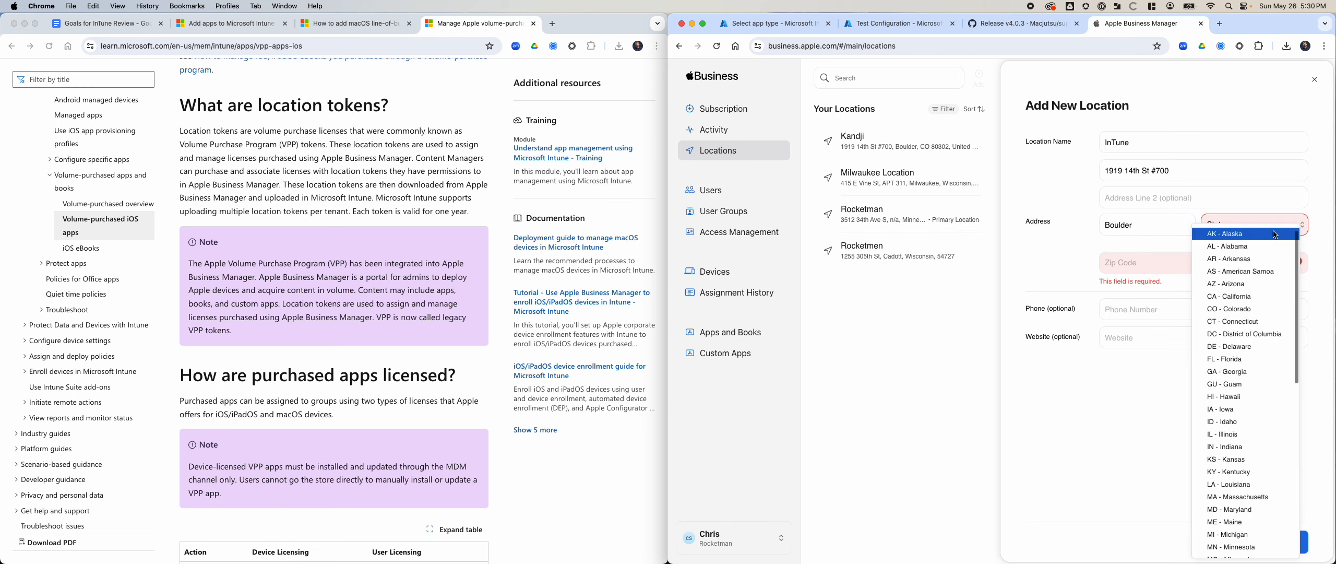
left_click(1242, 309)
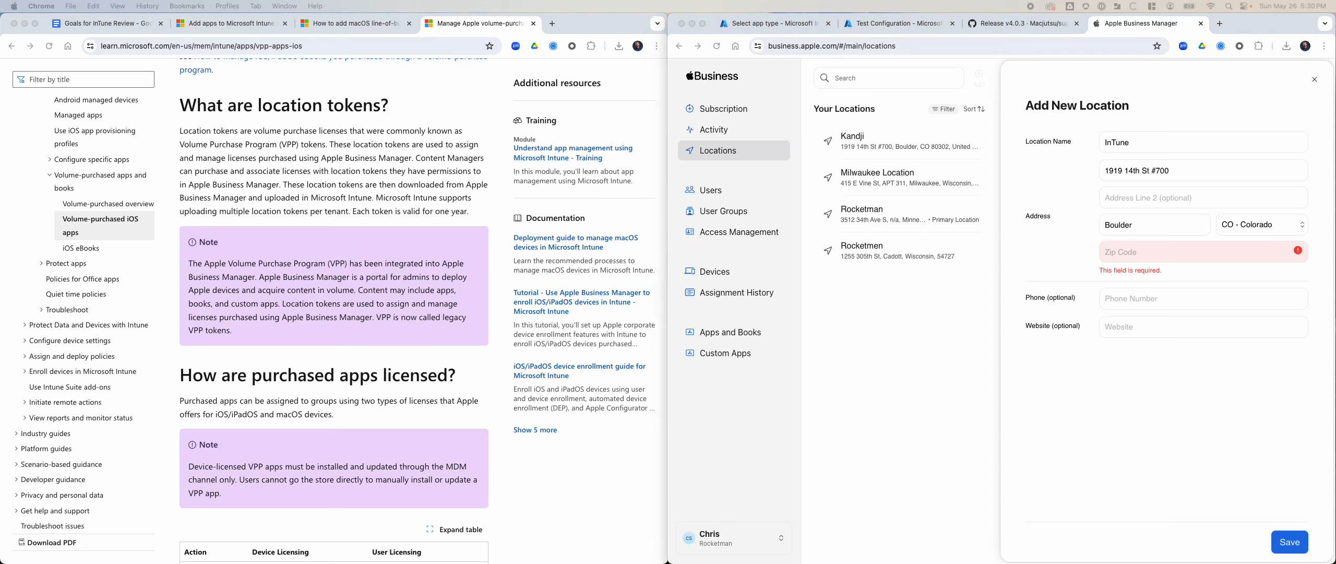
left_click(1147, 260)
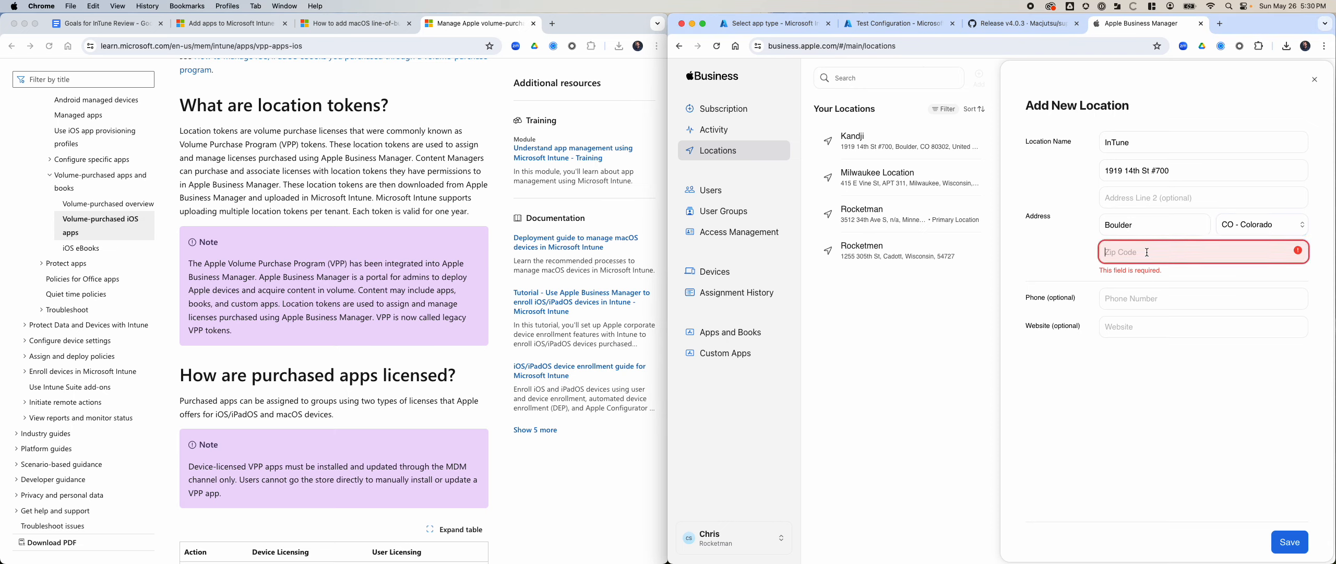
type("80302")
left_click(1289, 542)
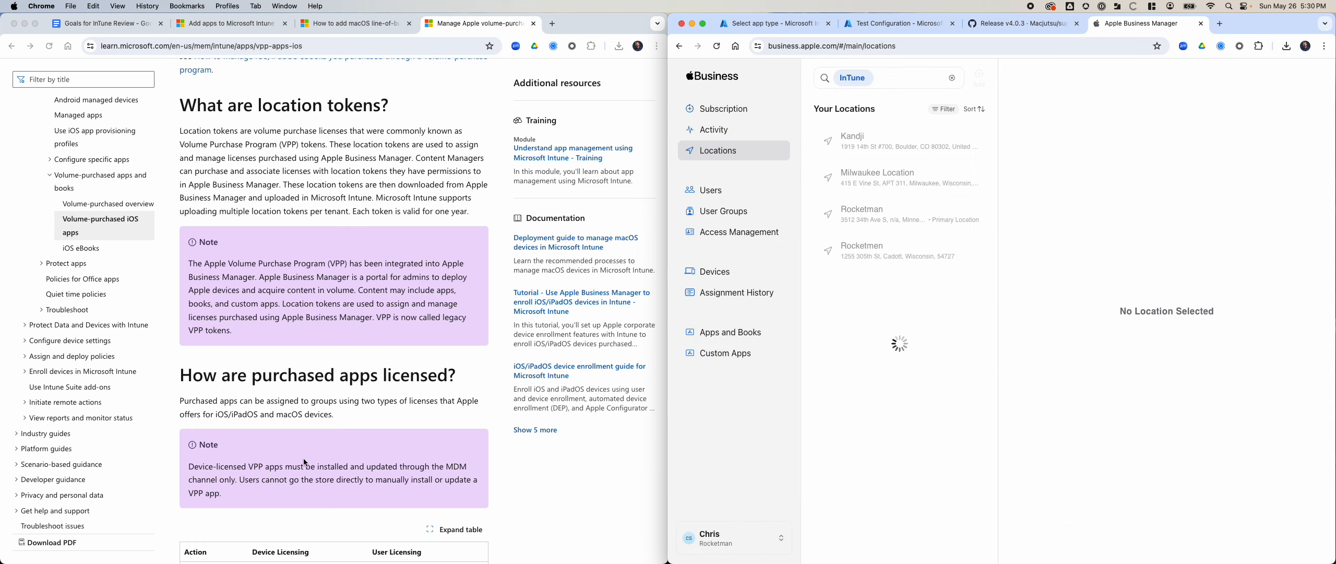
Step: Open Preferences > Payments and Billing and look over the content tokens, now including InTune
left_click(741, 538)
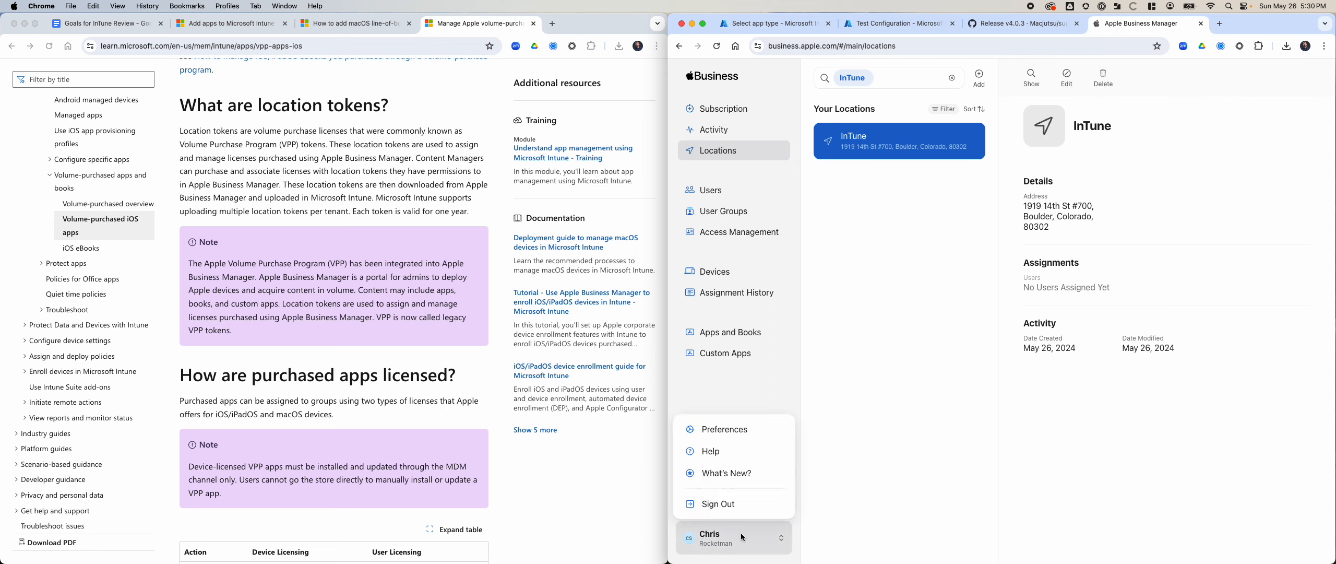
left_click(741, 427)
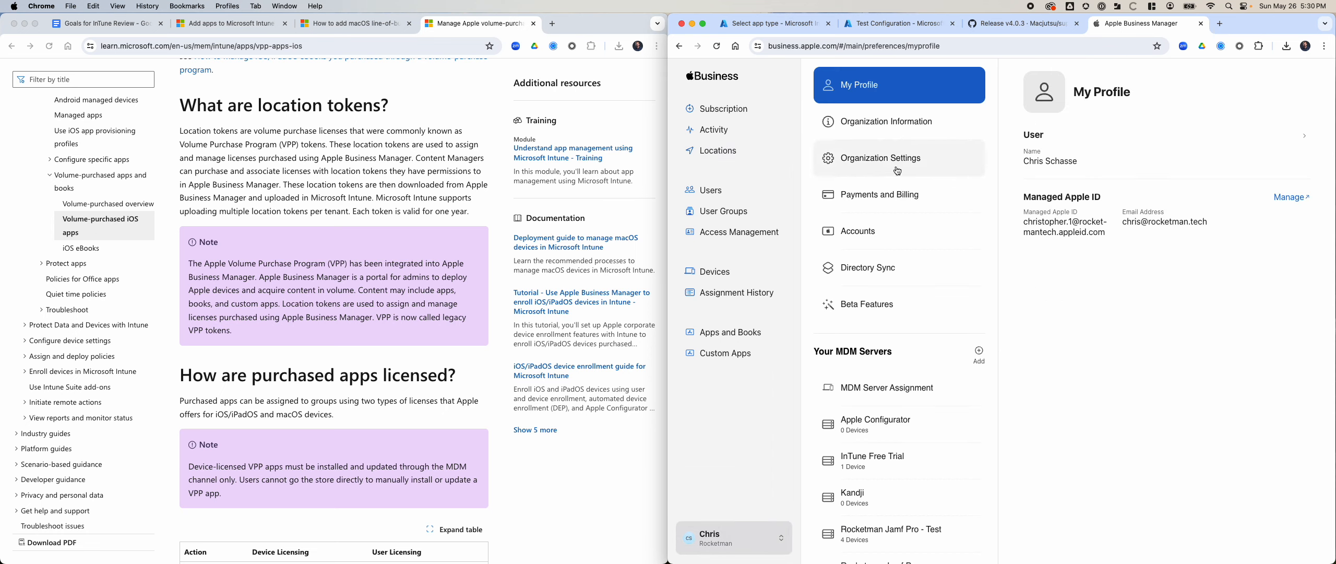
left_click(897, 195)
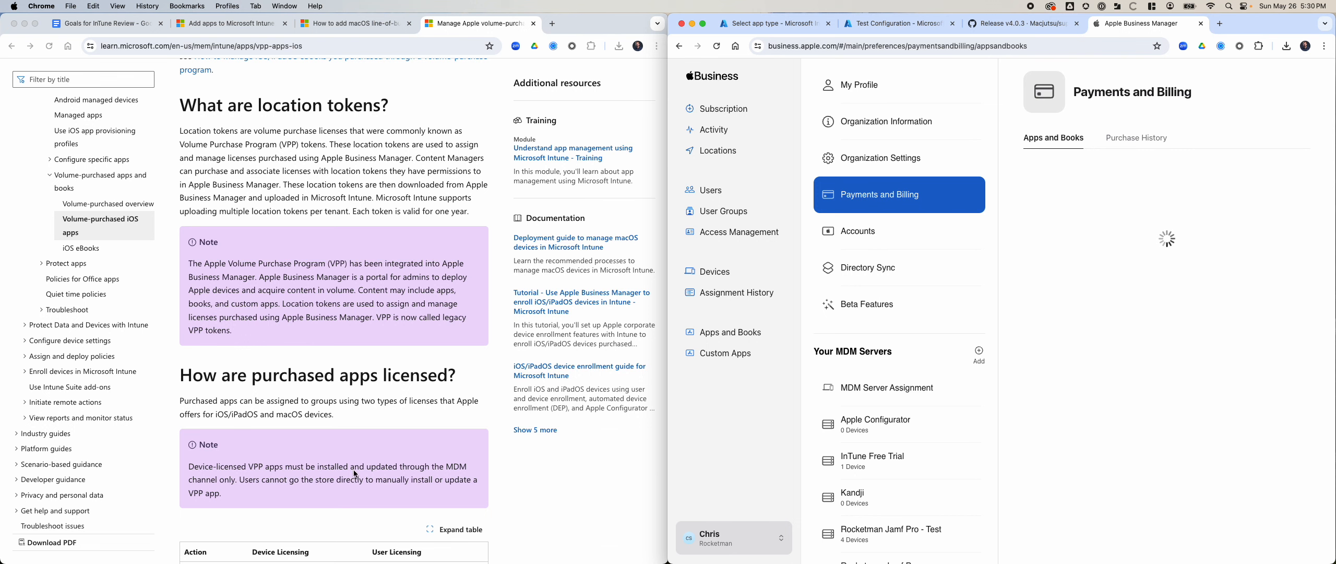
scroll(355, 473, "down", 5)
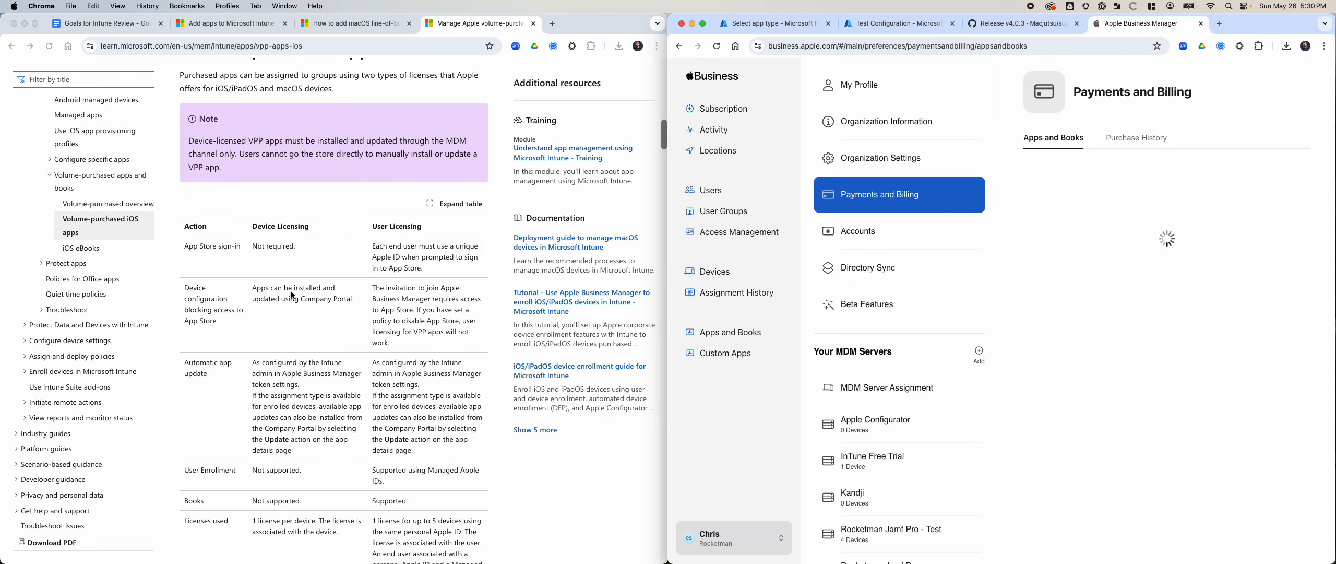
scroll(284, 283, "up", 5)
scroll(284, 284, "up", 5)
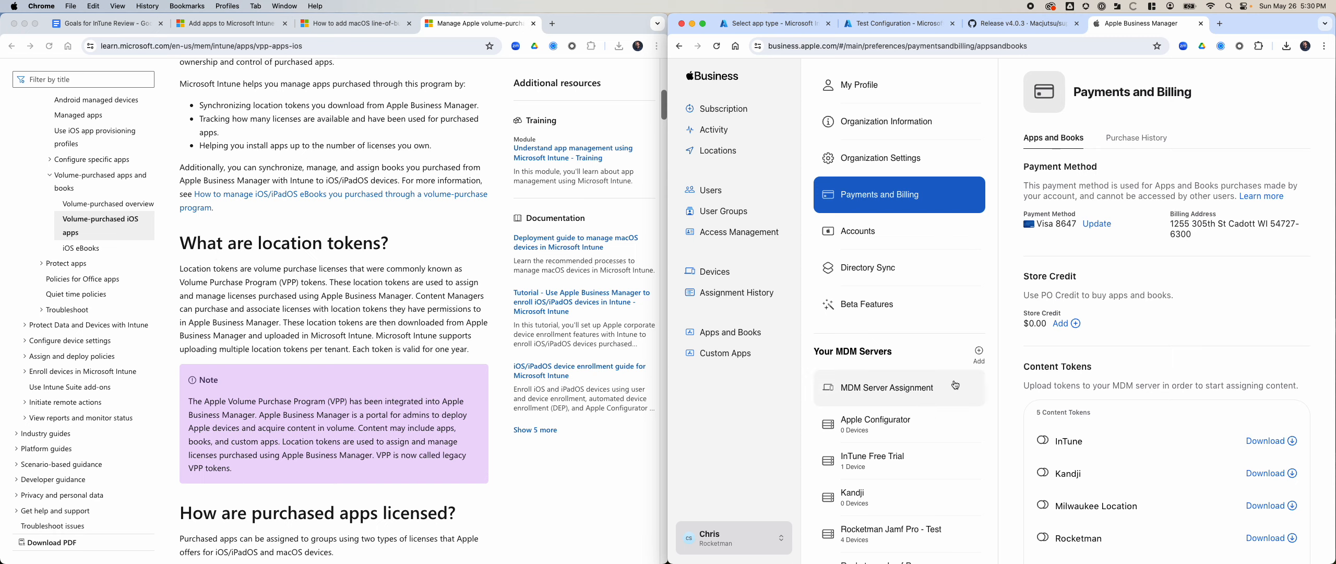
scroll(1228, 464, "down", 2)
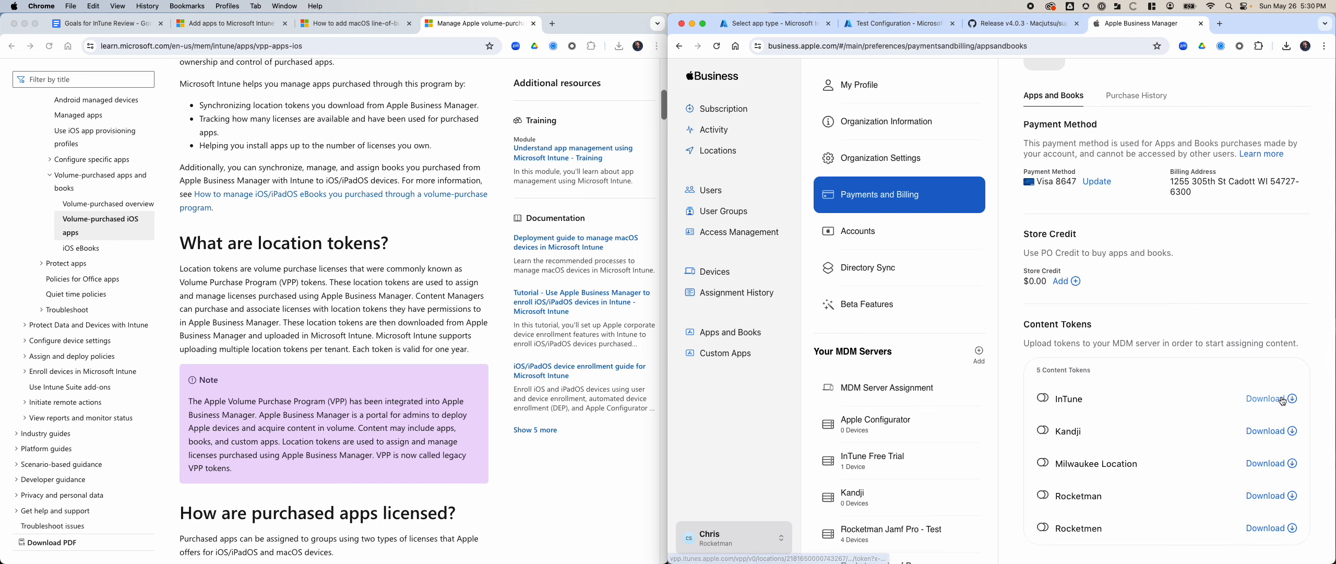
scroll(305, 265, "up", 5)
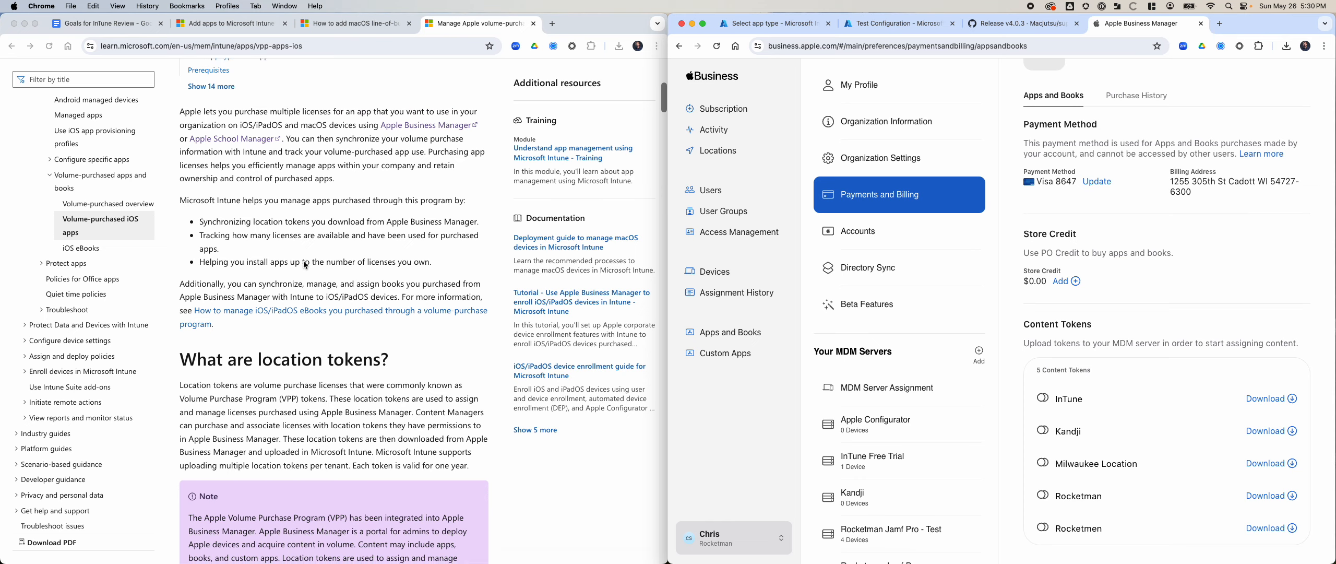
scroll(366, 319, "down", 1)
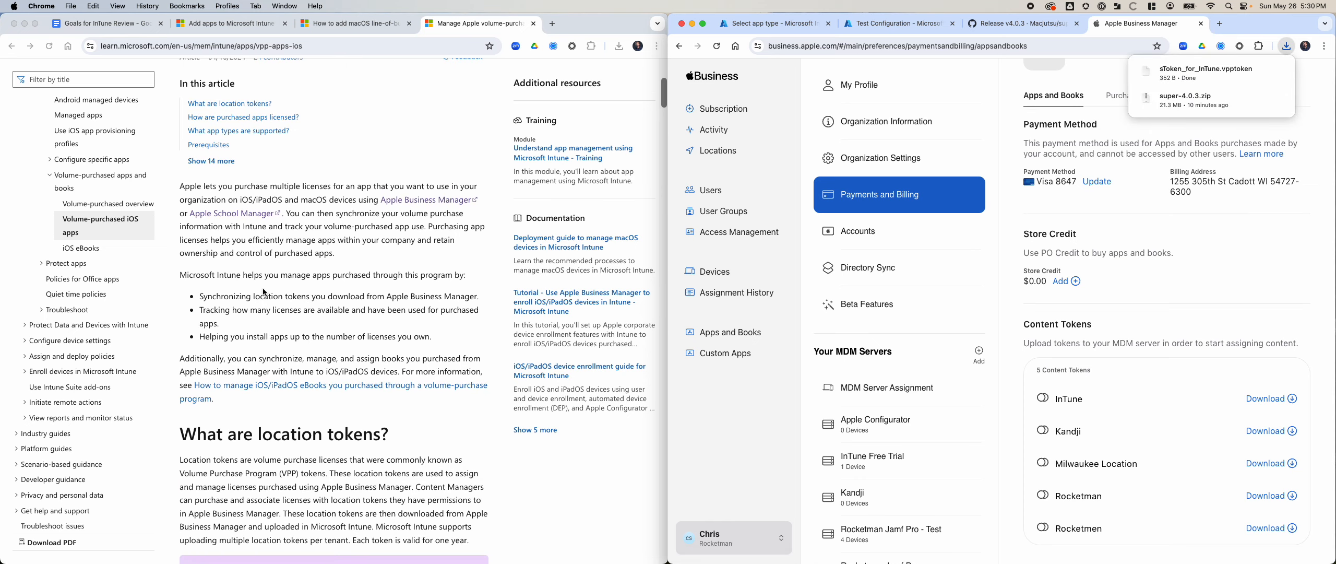
Step: Read the supported app types section in the documentation window
left_click(314, 123)
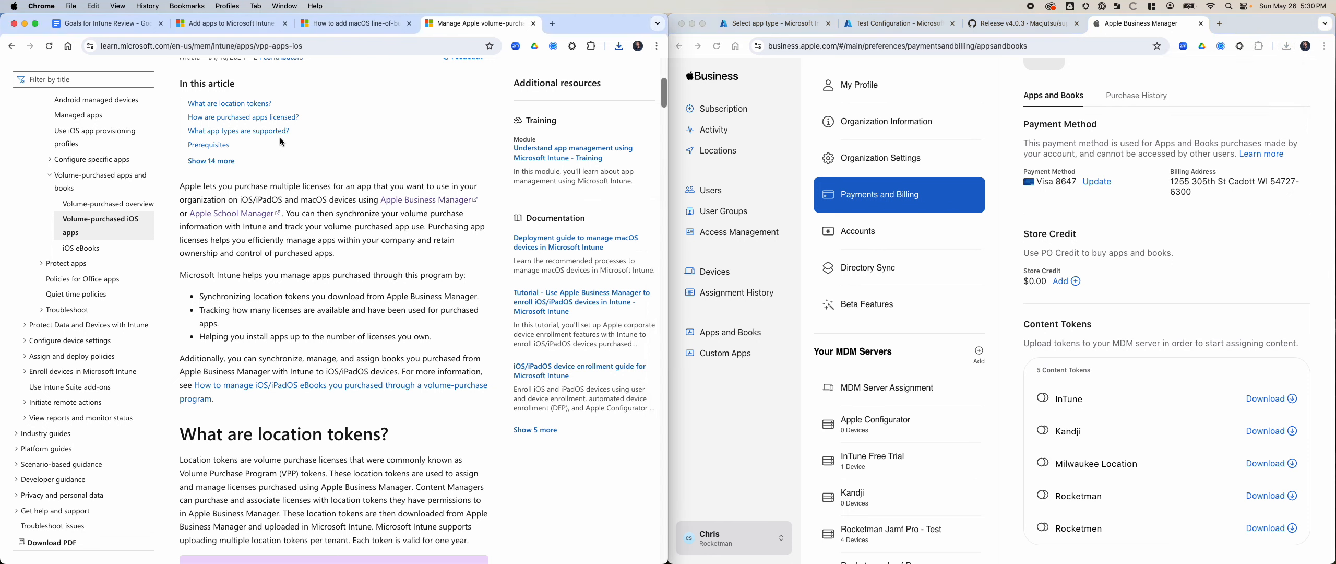
left_click(285, 132)
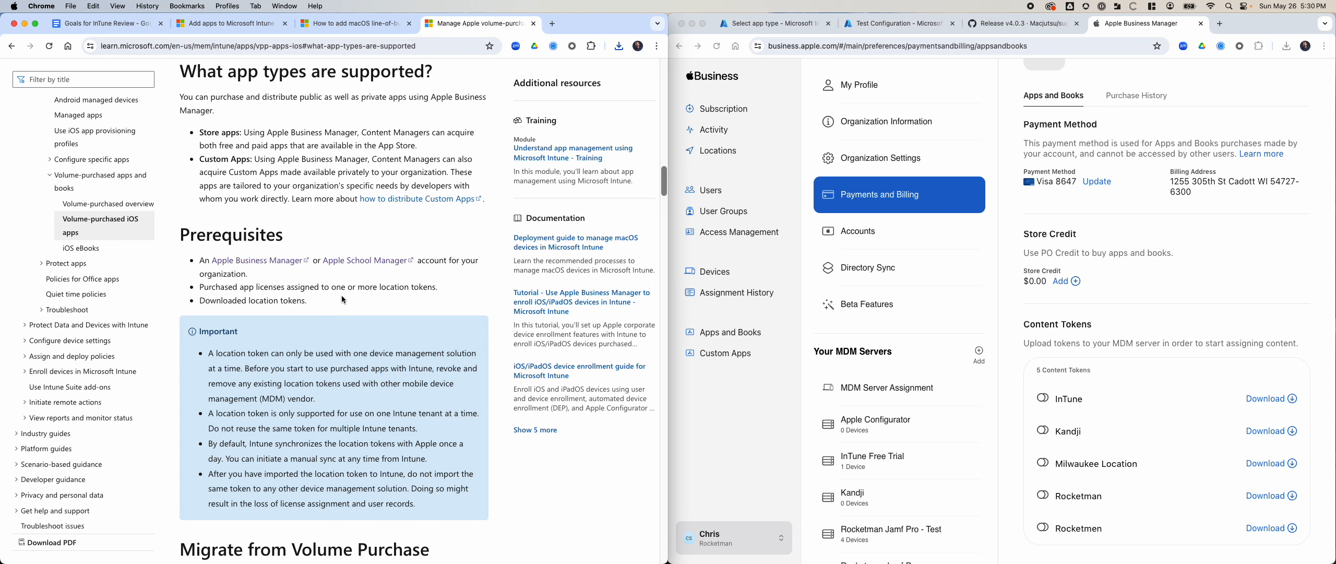
scroll(345, 304, "down", 6)
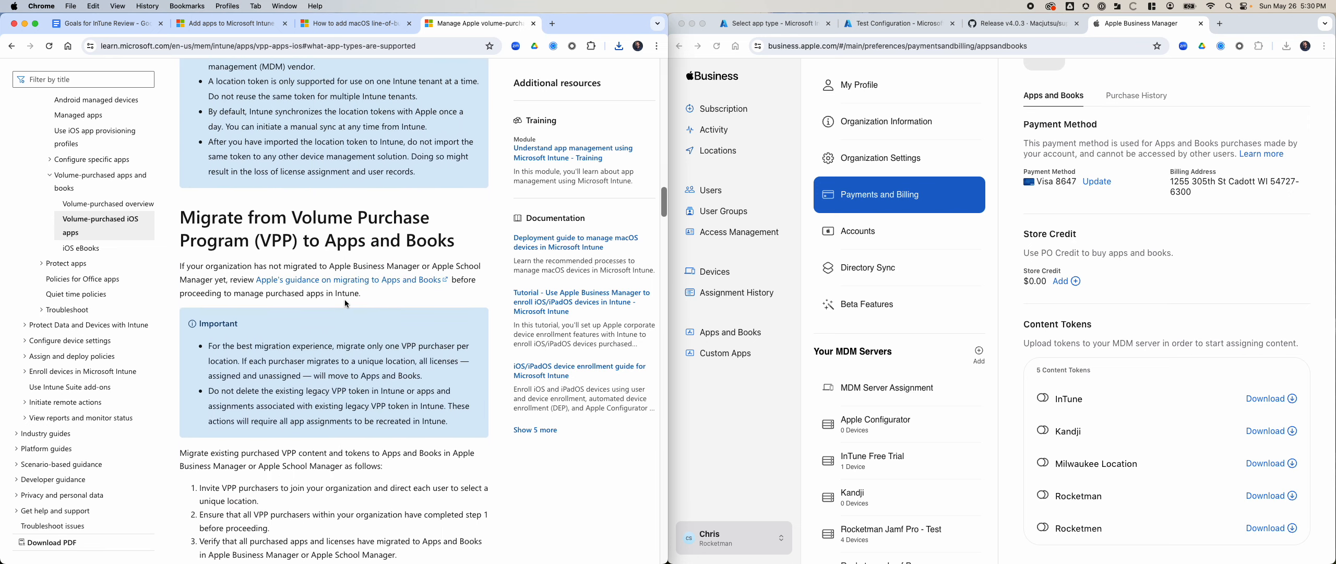
scroll(346, 301, "down", 9)
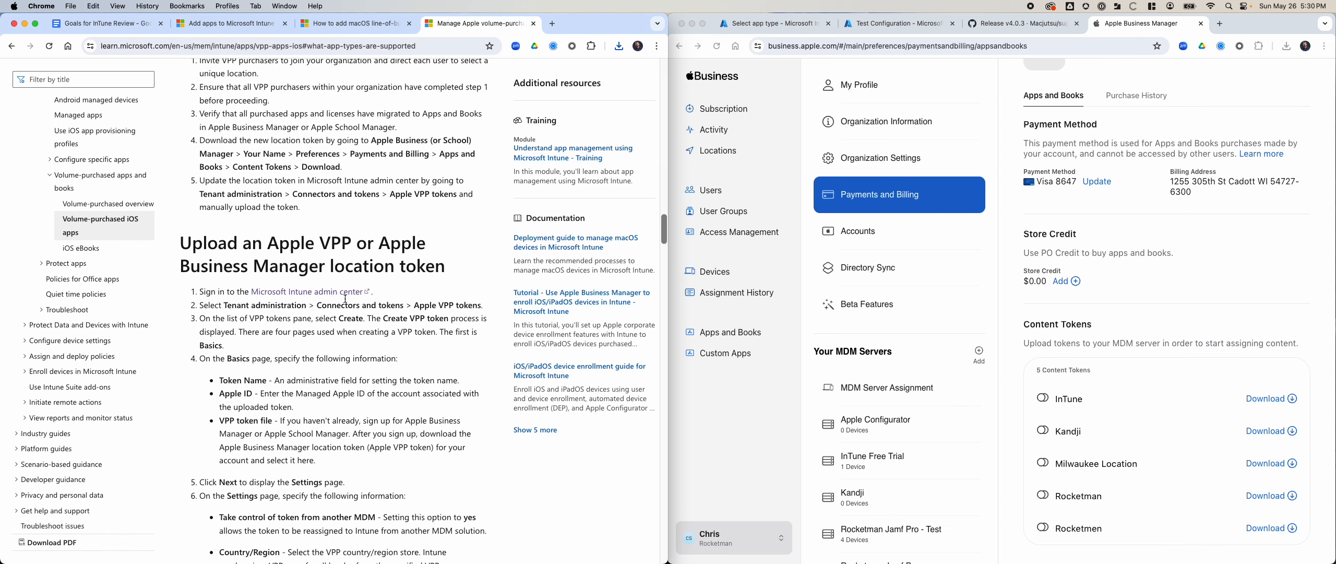
scroll(361, 298, "down", 1)
scroll(339, 235, "down", 1)
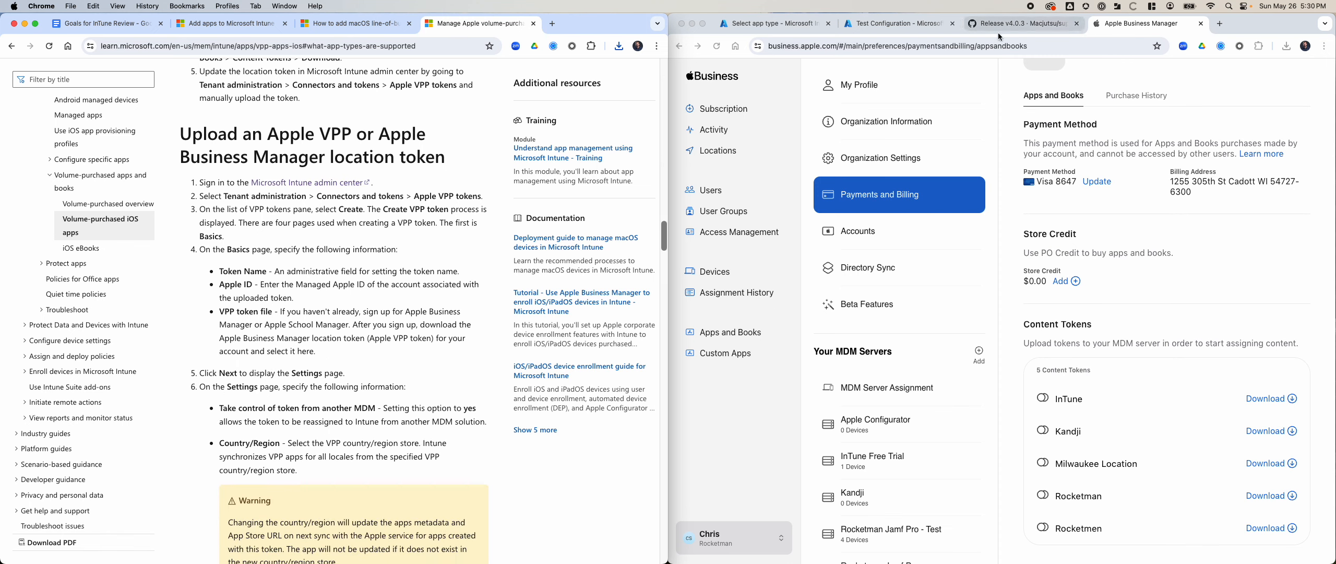
Step: Cancel Select app type, check Intune's tenant connector status, then open Apple Business Manager's Apps and Books
left_click(782, 24)
left_click(1312, 78)
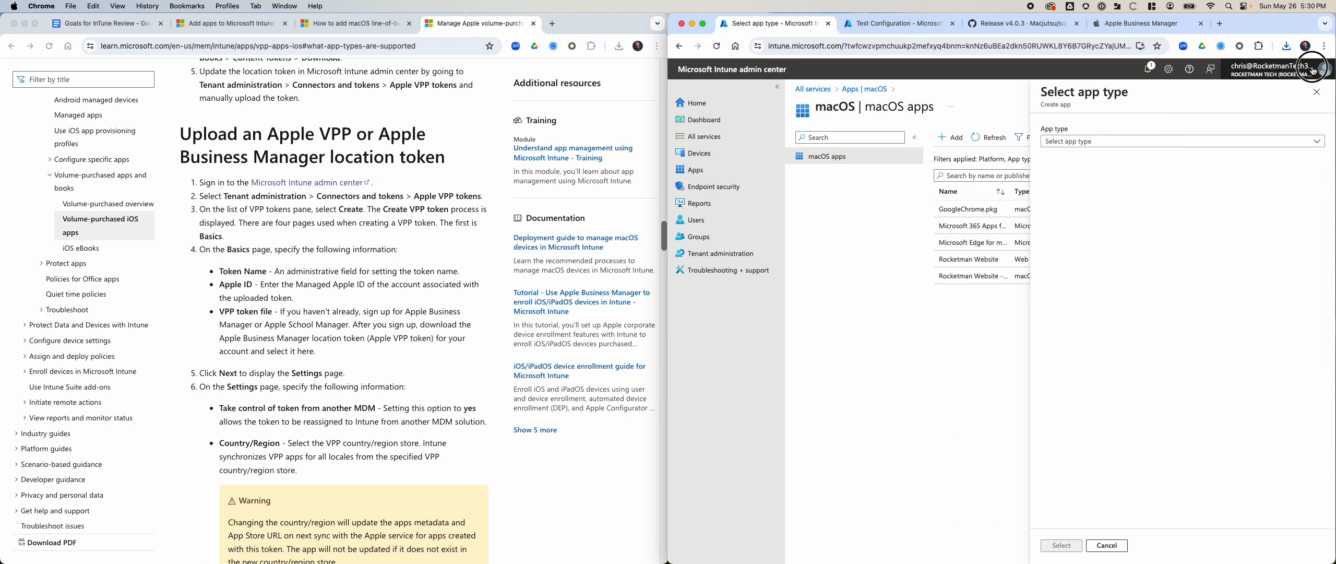
left_click(1293, 73)
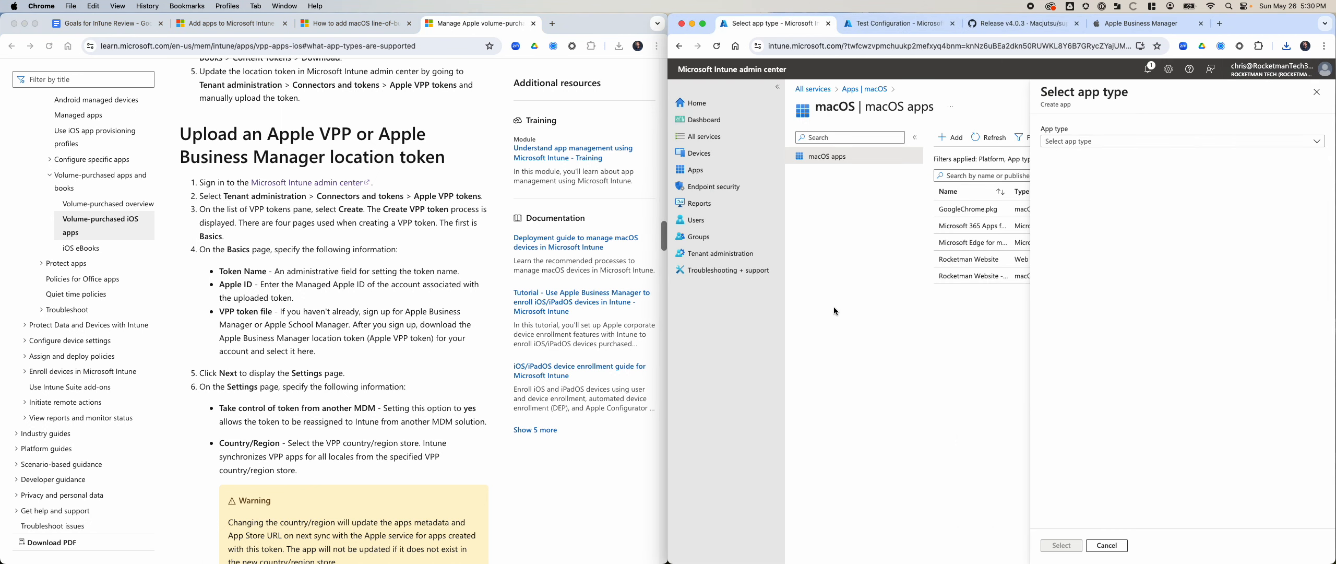
left_click(731, 256)
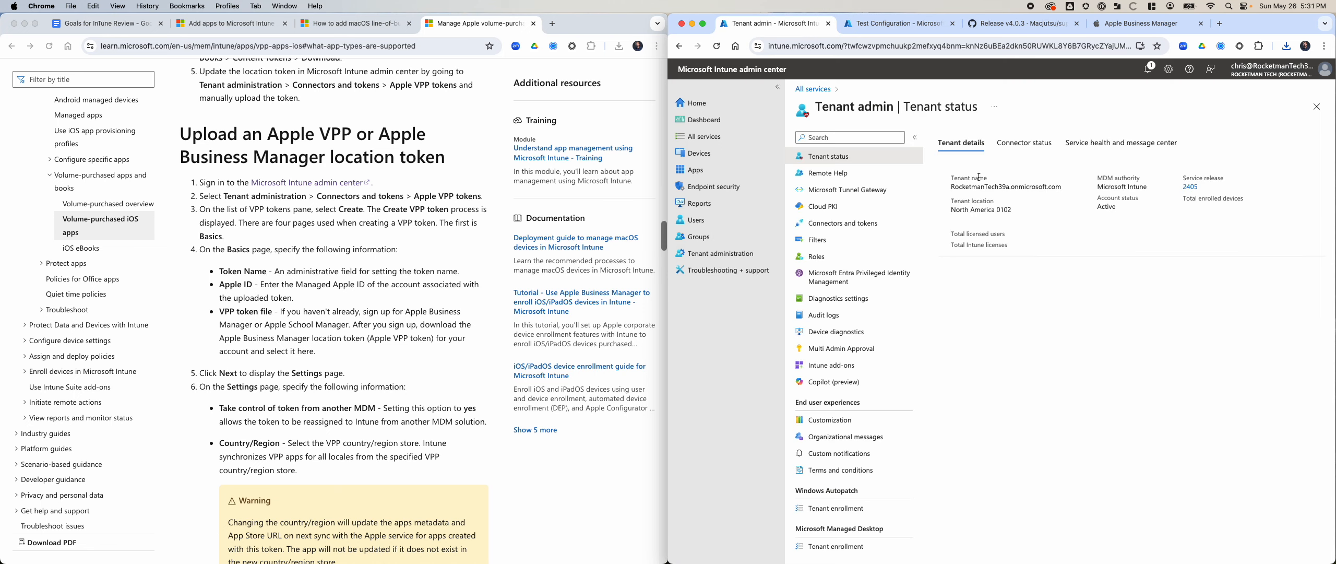
left_click(1034, 150)
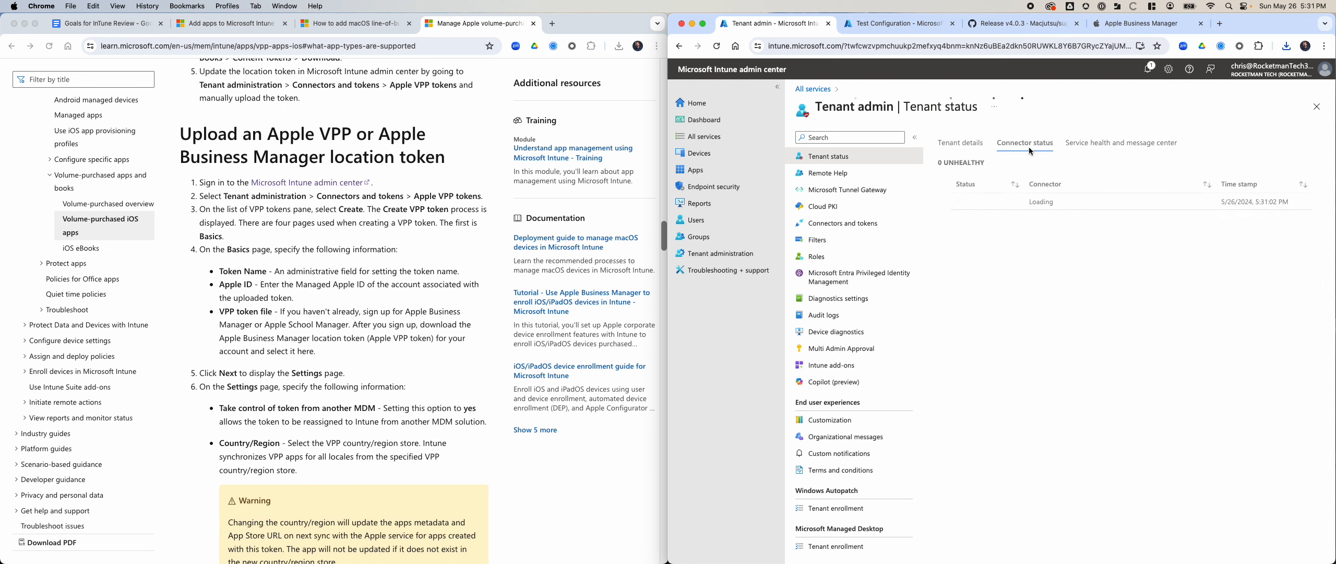
left_click(1117, 23)
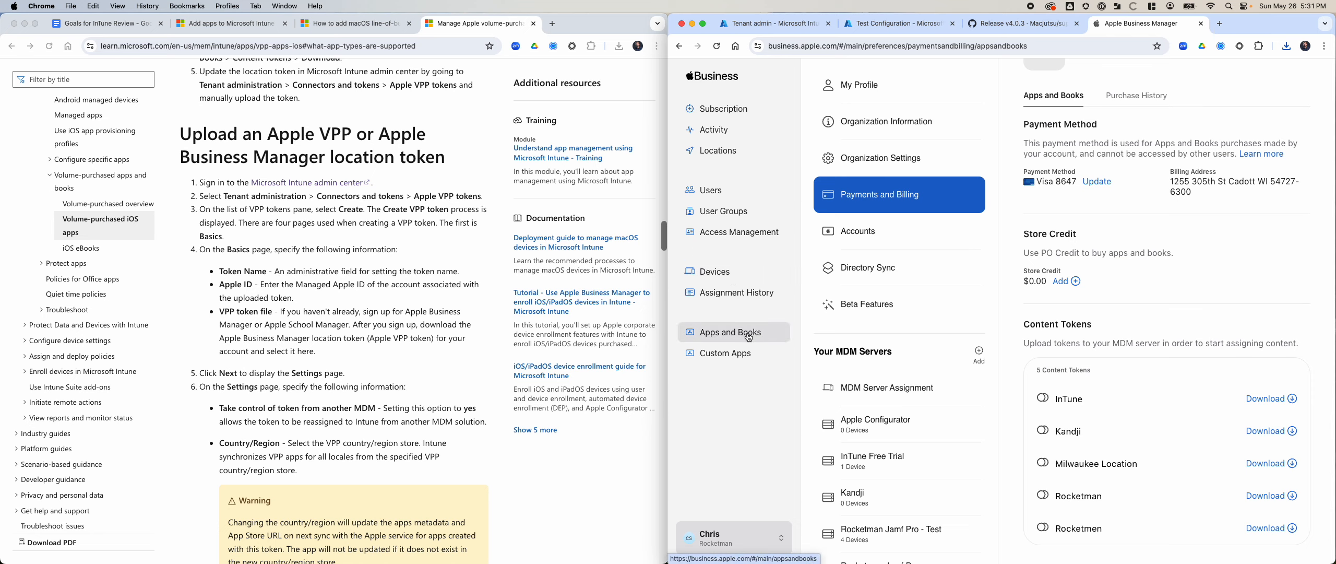
left_click(712, 331)
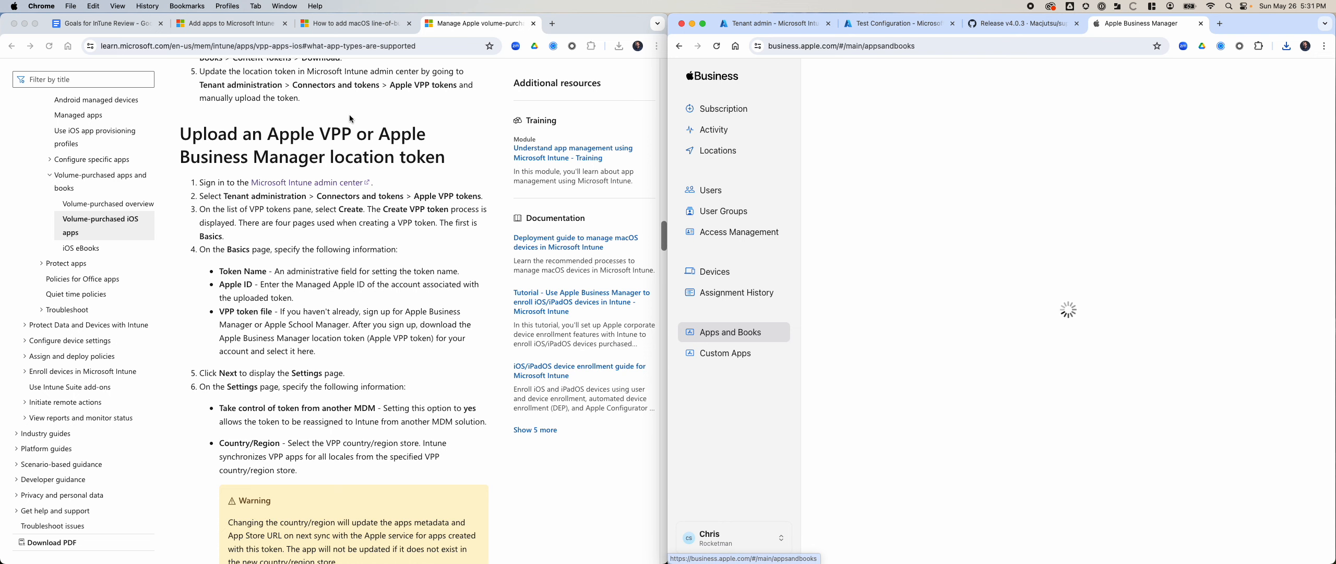
Step: Get 10 licenses of the Harvest Mac app assigned to the InTune location
left_click(132, 24)
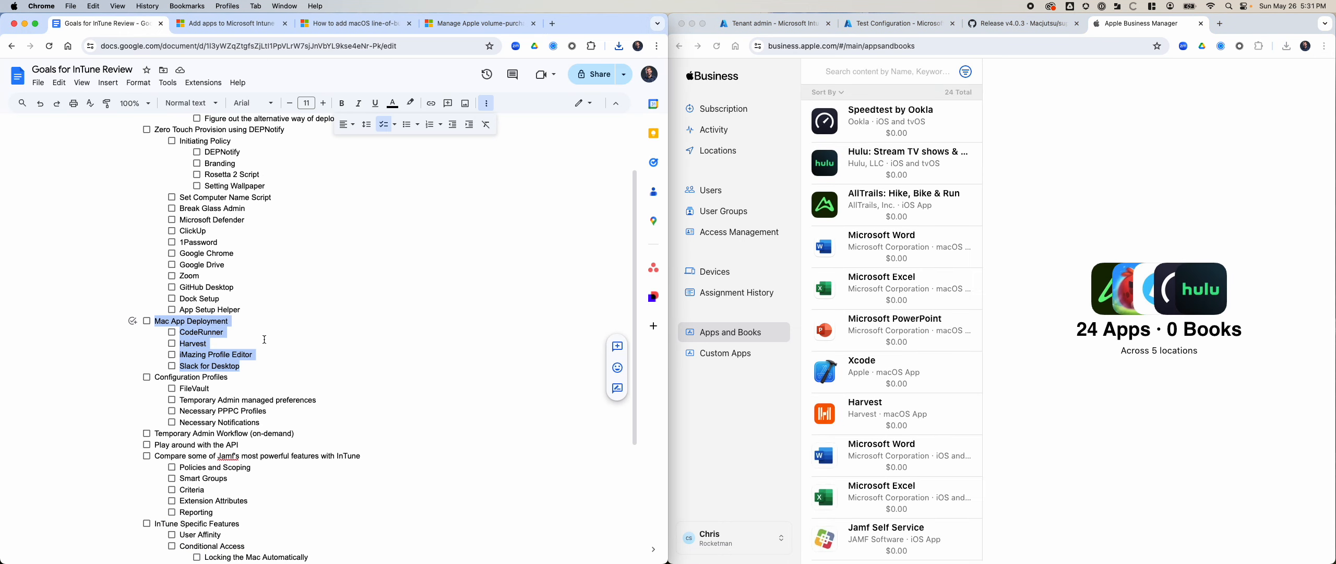
left_click(208, 344)
left_click(856, 72)
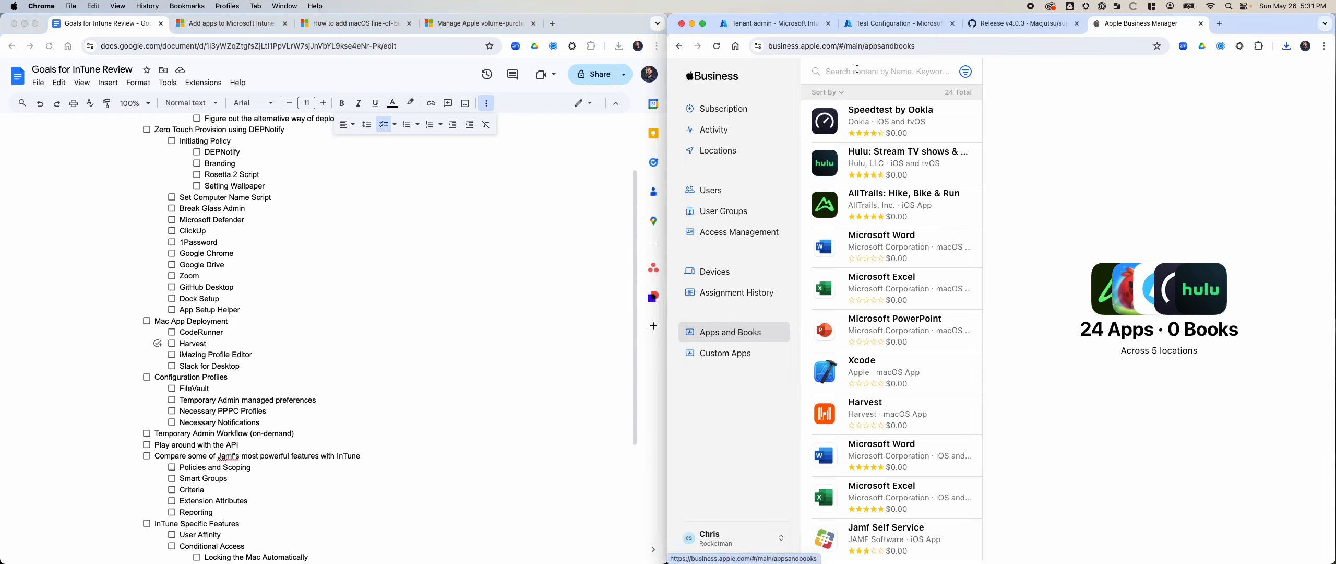
type("Harvest")
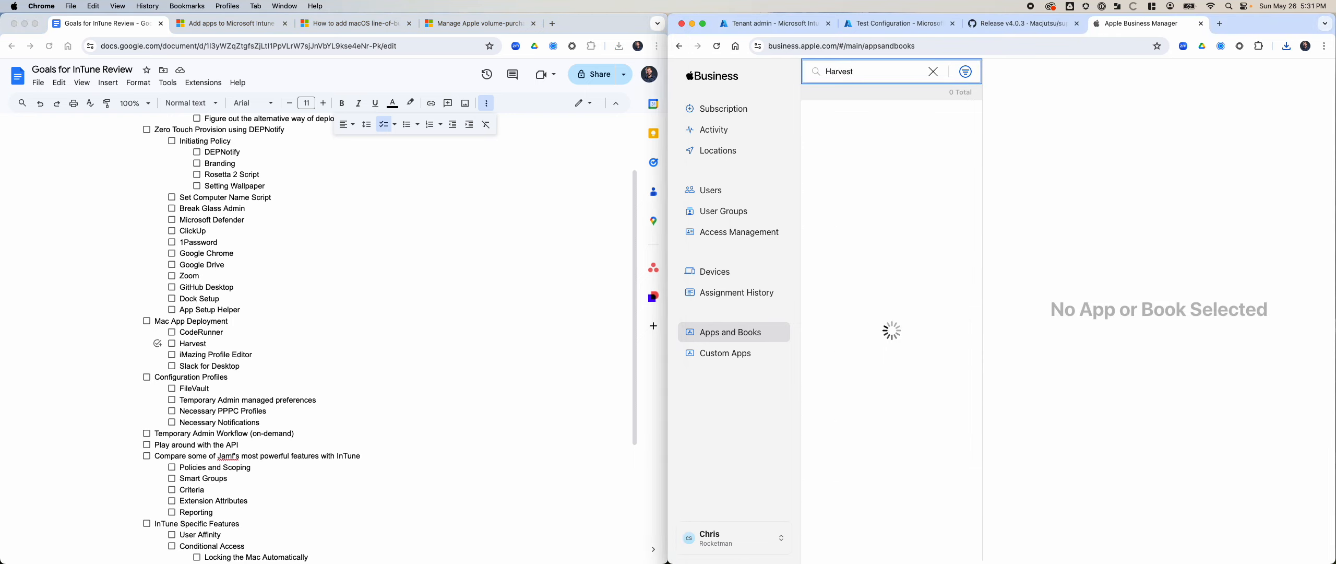
left_click(965, 72)
left_click(894, 98)
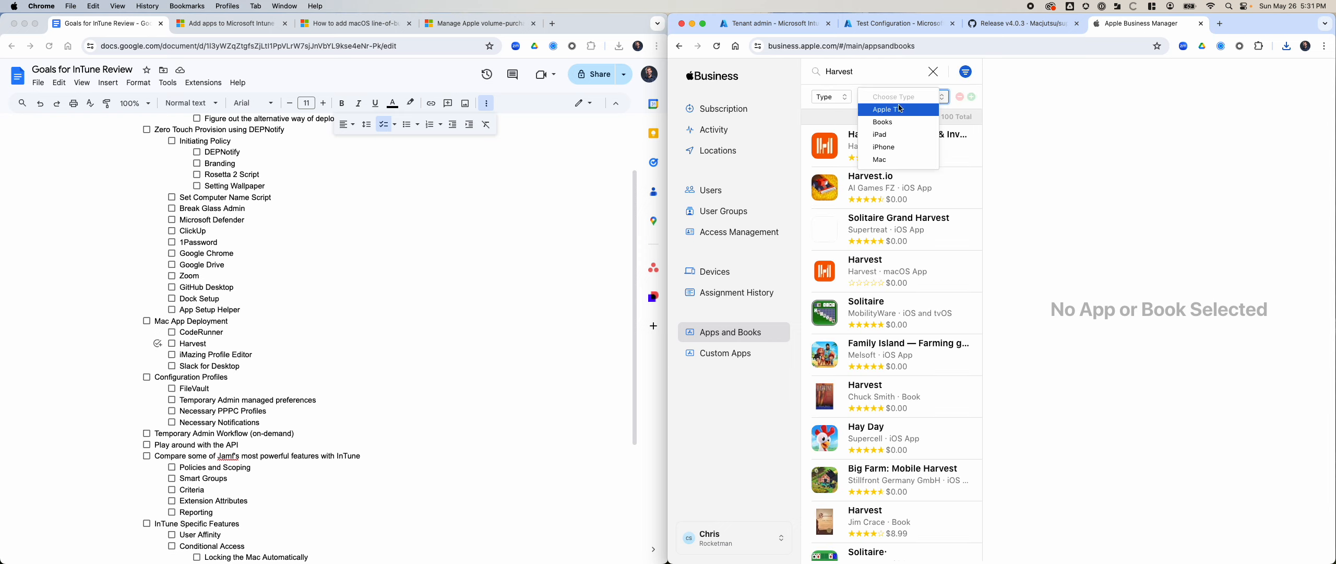
left_click(929, 163)
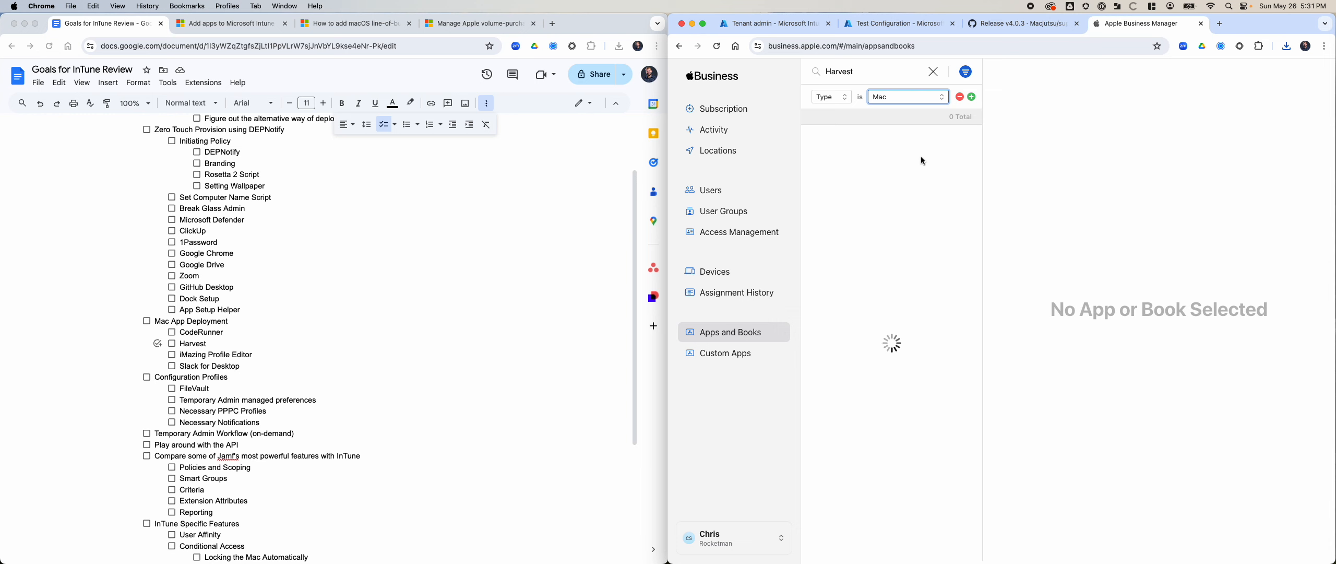
left_click(909, 162)
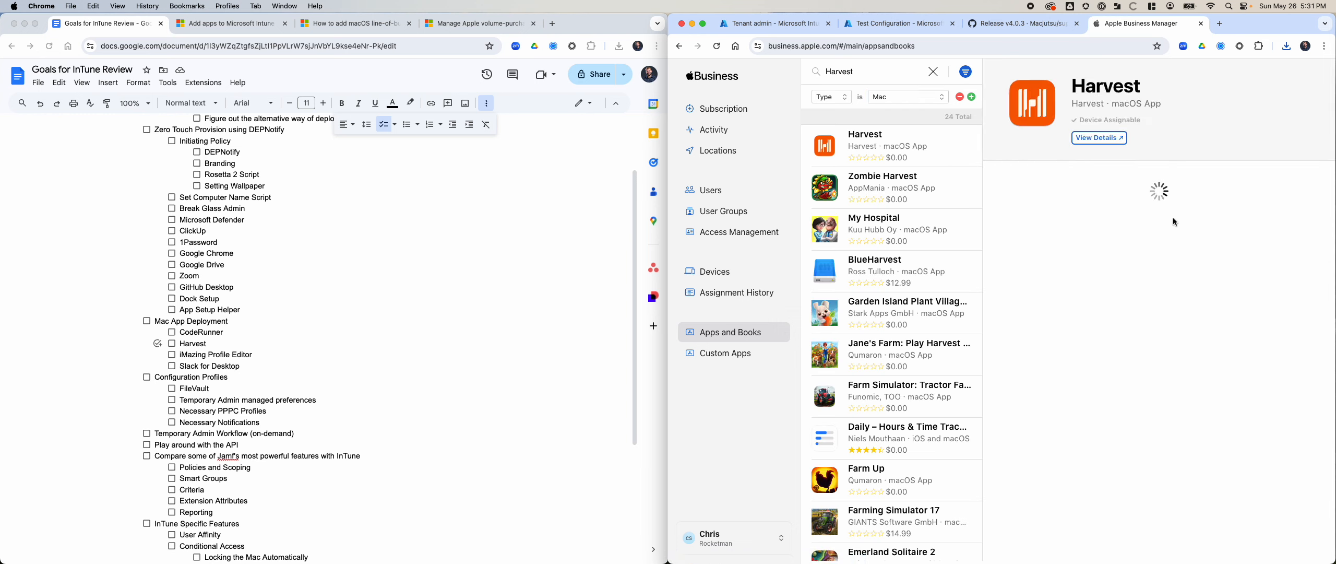
left_click(1117, 245)
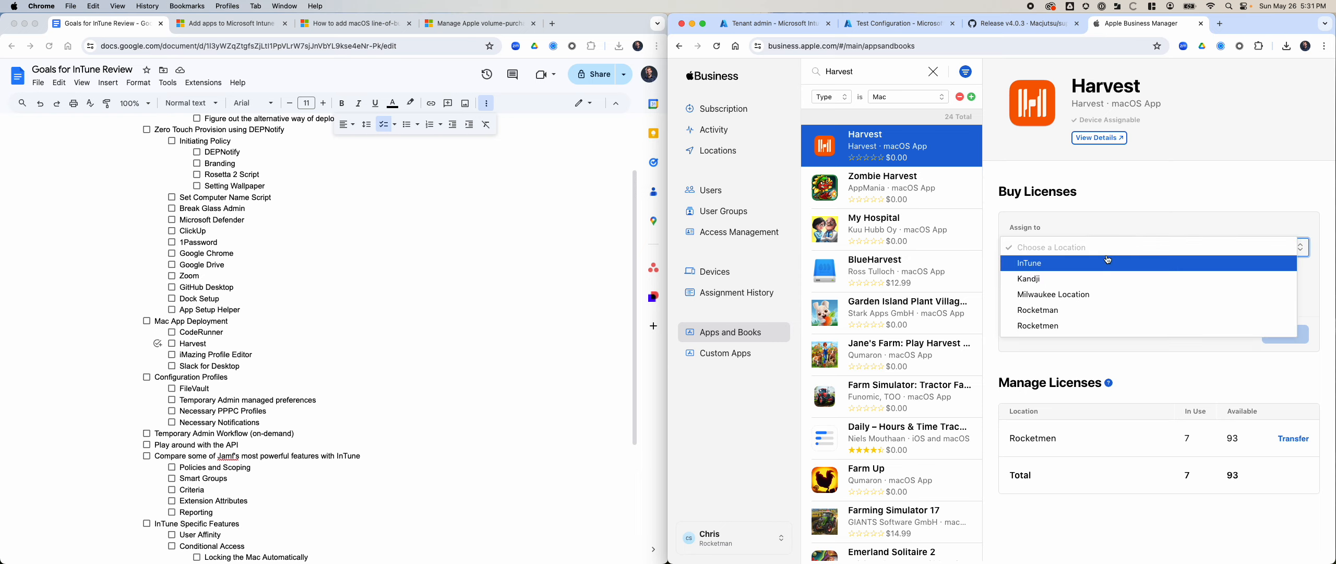
left_click(1107, 262)
left_click(1103, 298)
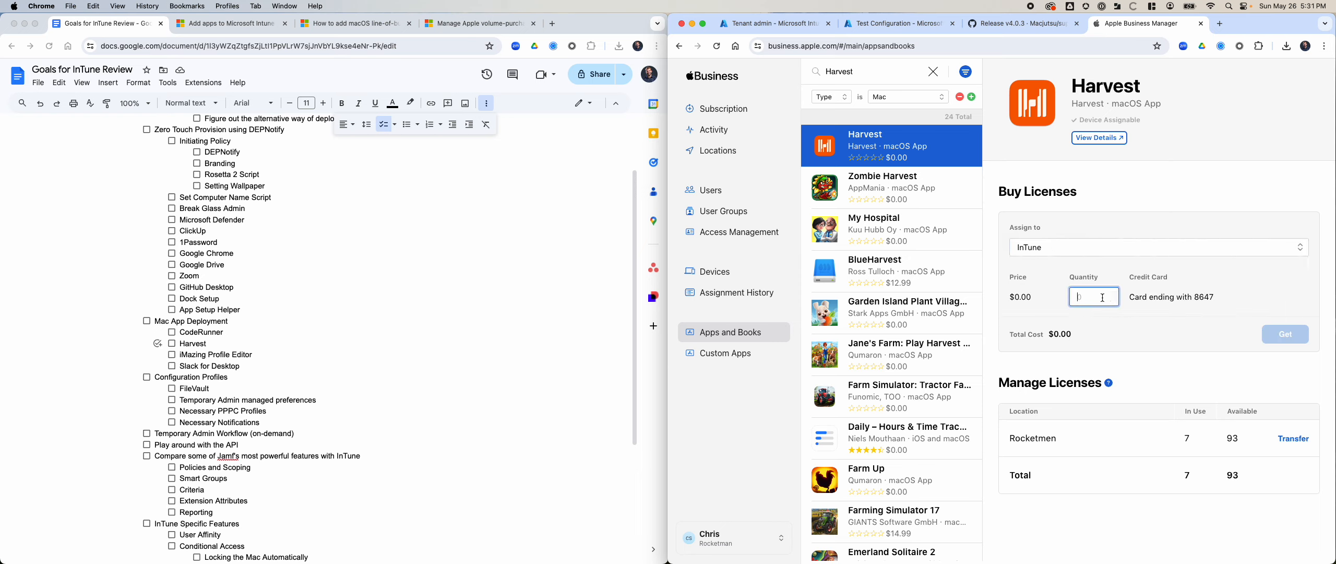
type("10")
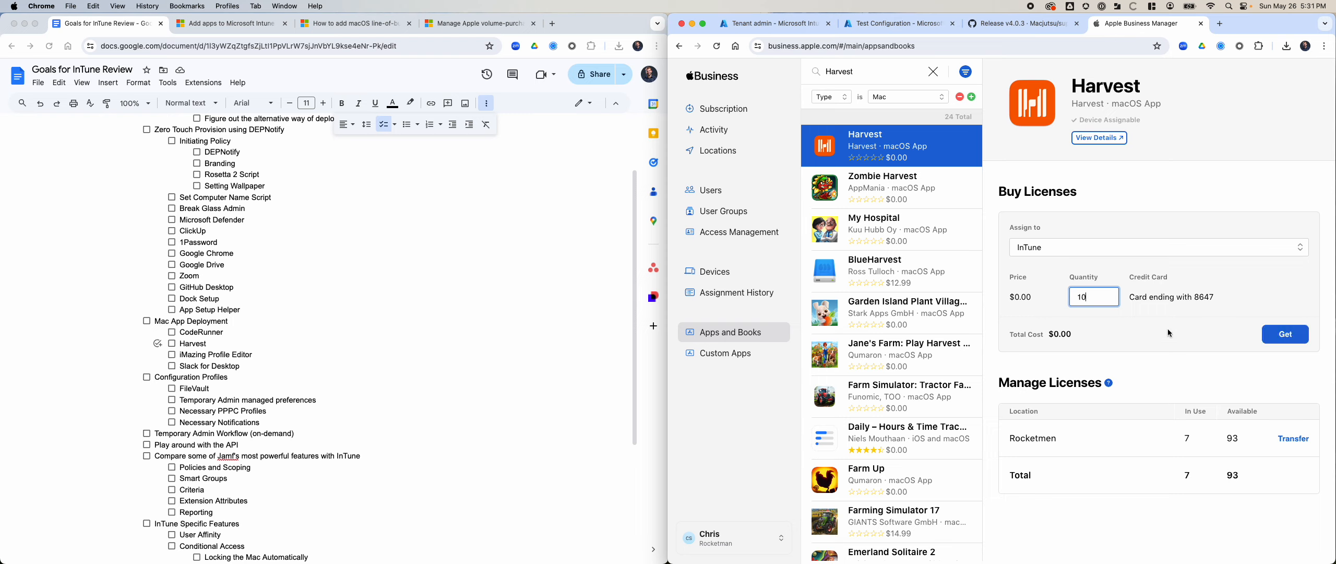
left_click(1289, 334)
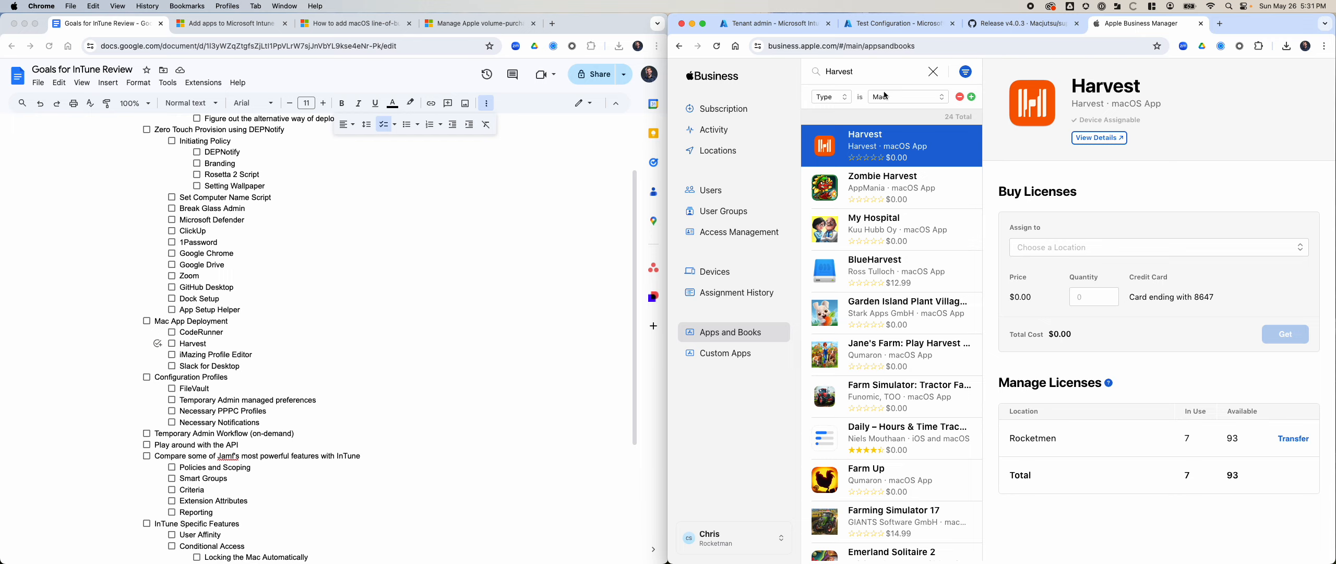
Step: Get 10 iMazing Profile Editor licenses assigned to InTune
left_click(878, 73)
key("super+a")
type("iMazing p")
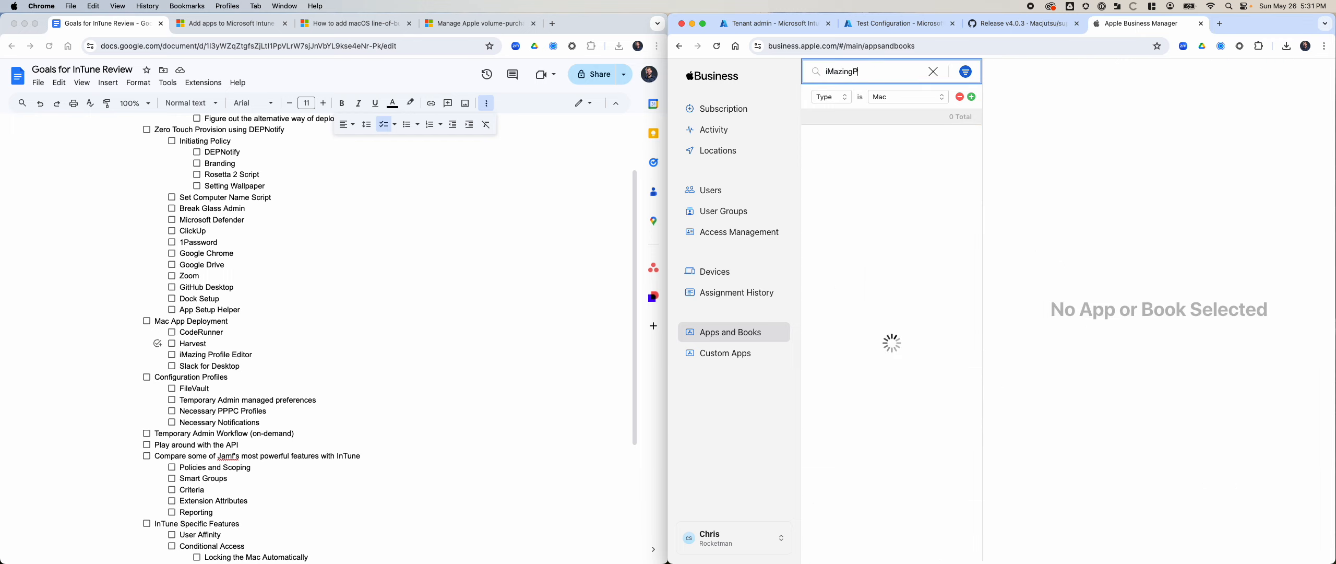
type("r")
key("BackSpace")
key("BackSpace")
type("Profile")
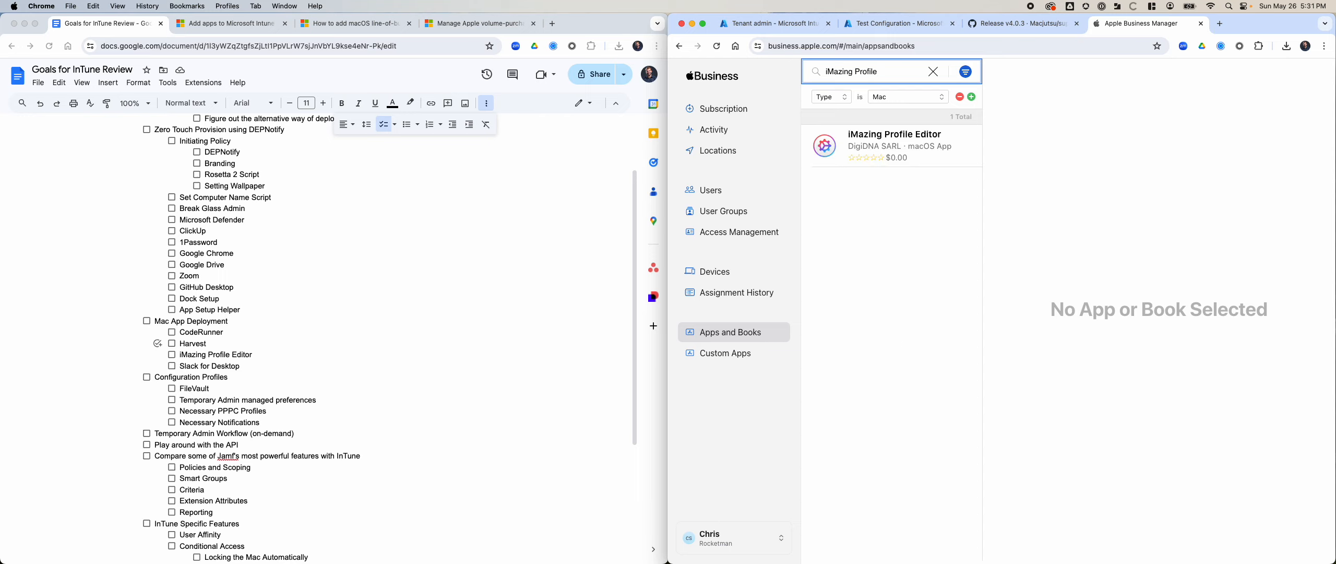
left_click(890, 146)
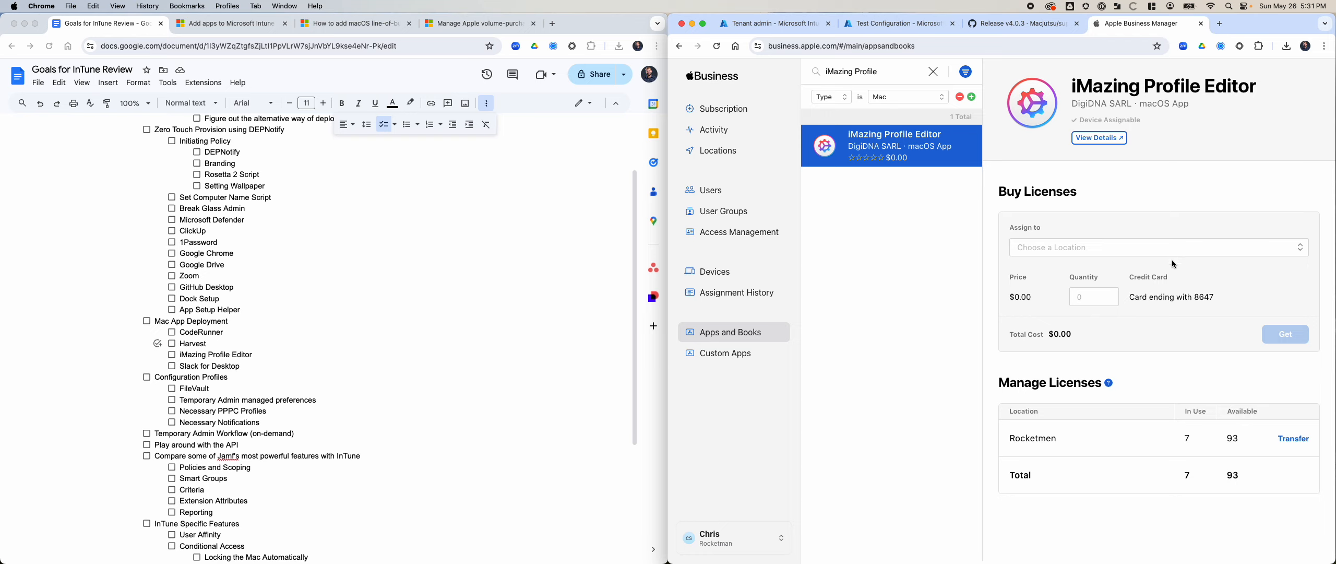
left_click(1120, 259)
left_click(1110, 264)
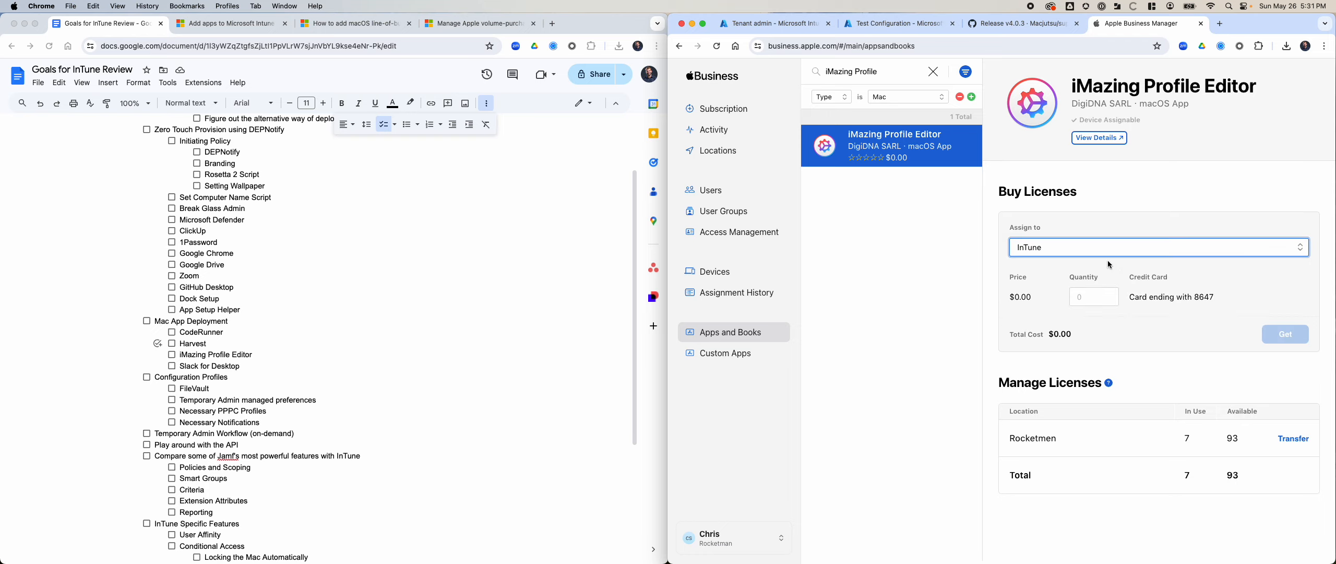
left_click(1093, 304)
type("10")
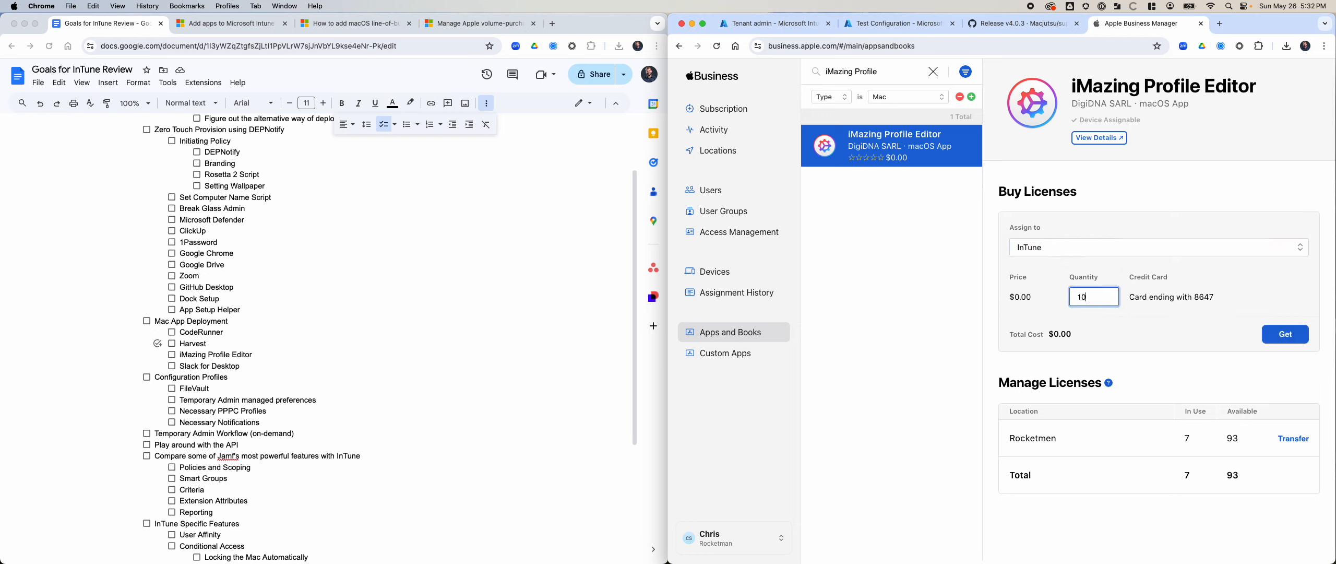
left_click(1280, 335)
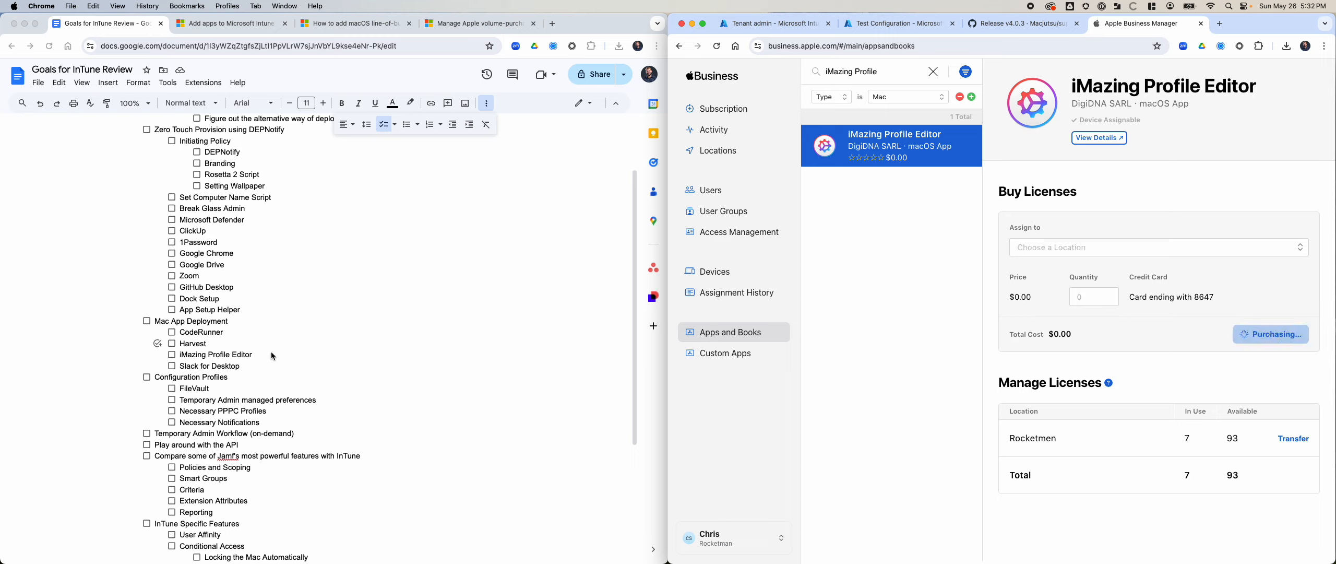
Step: Get 10 Slack for Desktop licenses assigned to InTune
triple_click(886, 71)
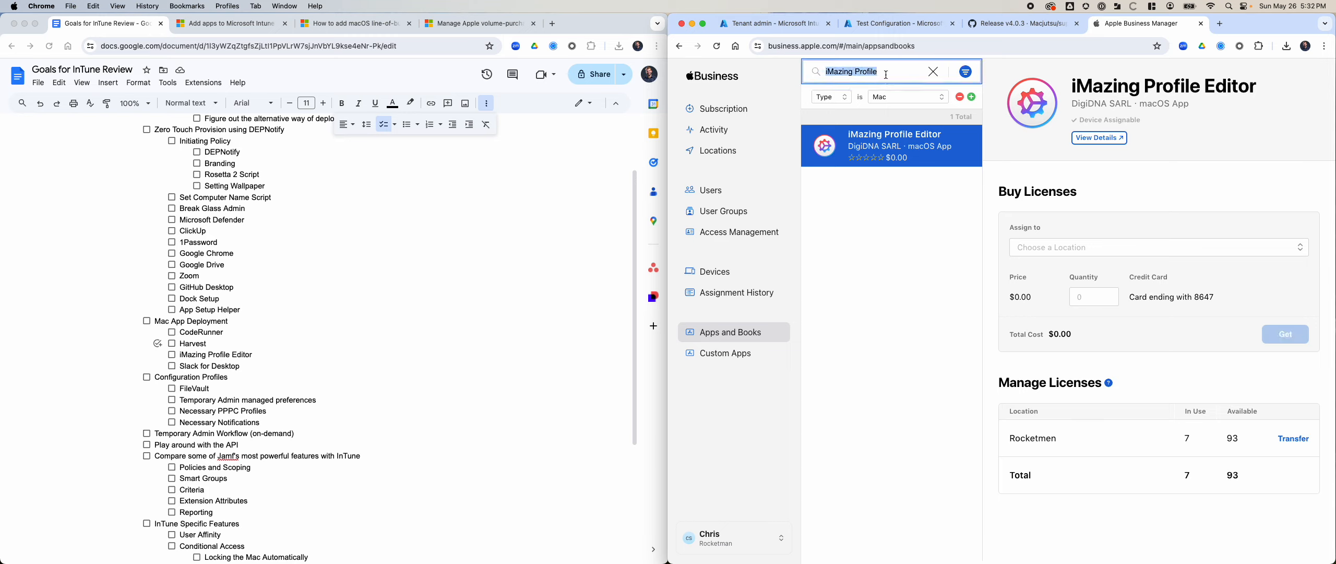
left_click(1221, 348)
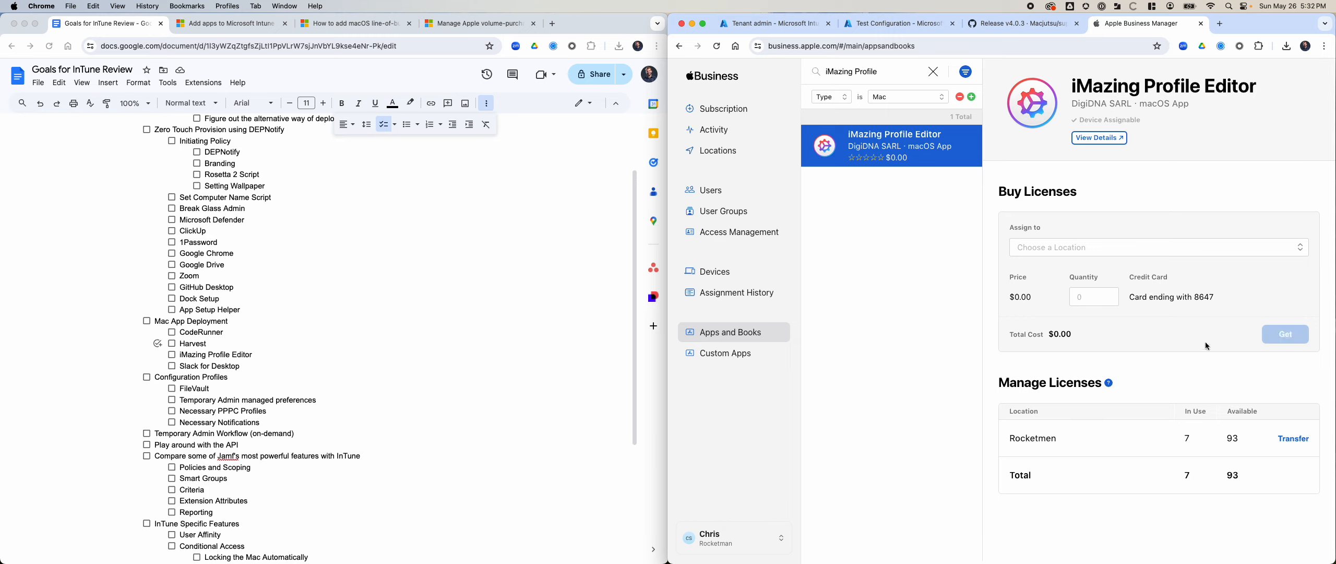
triple_click(867, 73)
type("Slack")
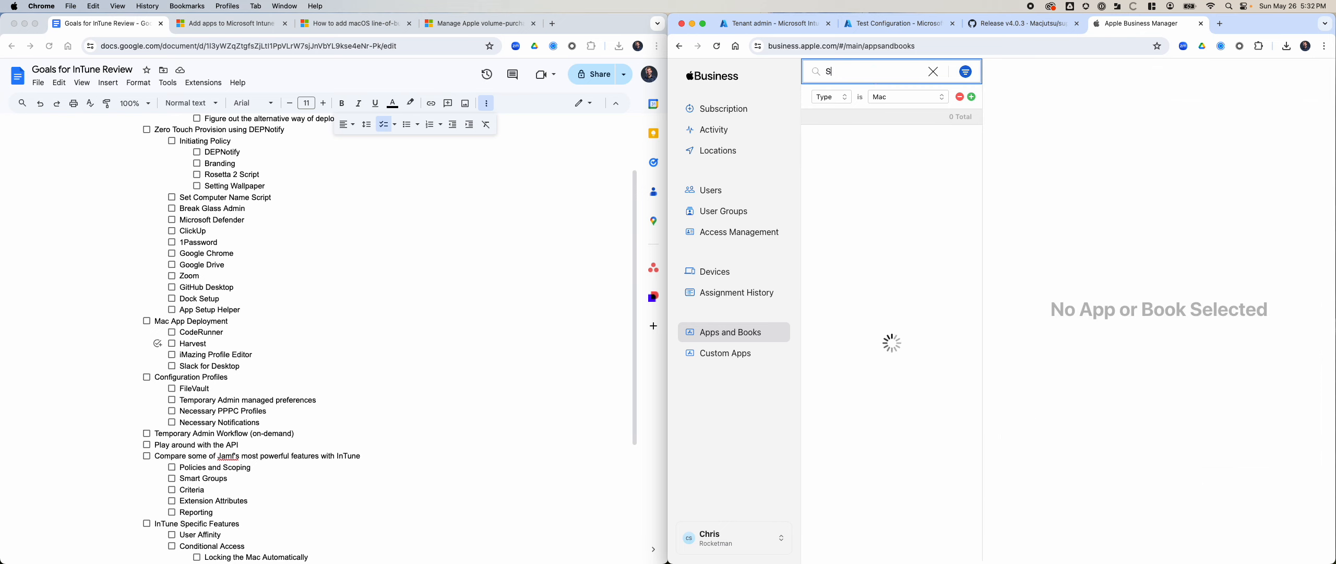
left_click(942, 150)
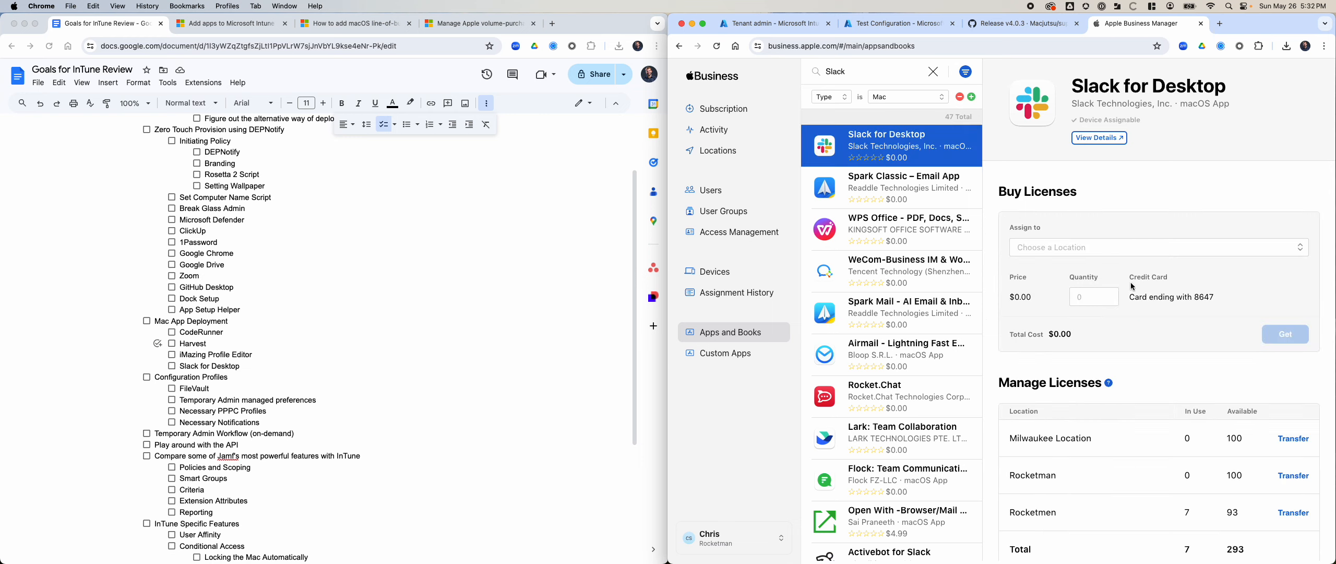
left_click(1109, 292)
left_click(1122, 247)
left_click(1111, 260)
left_click(1280, 333)
left_click(787, 27)
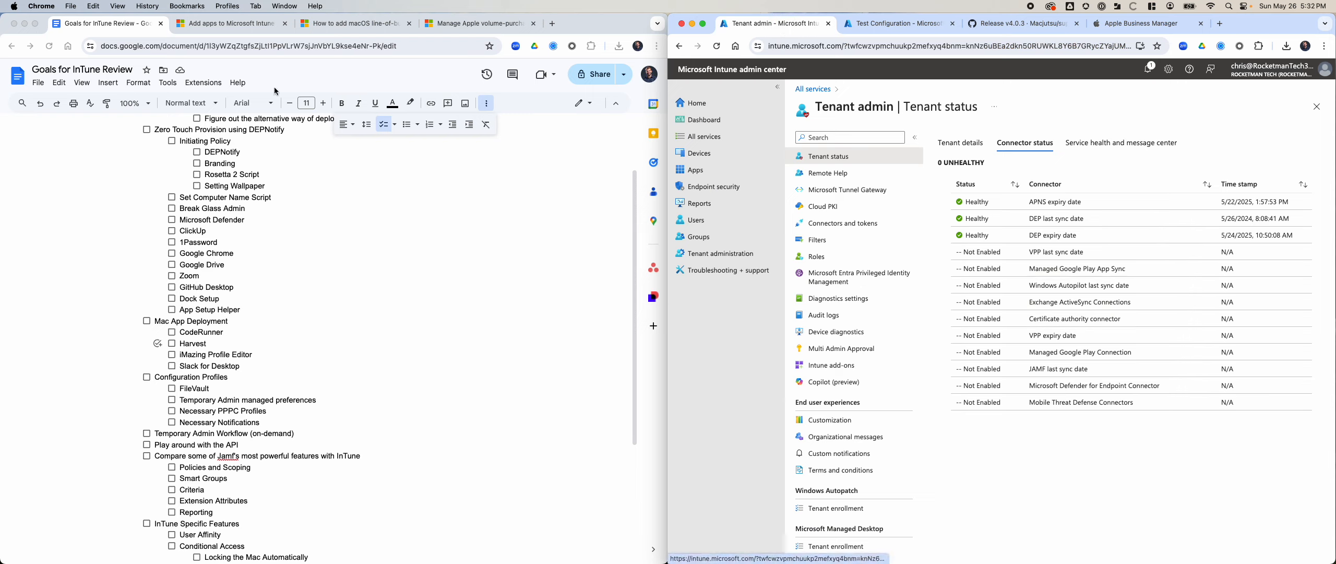
Step: With the Microsoft Learn VPP instructions open, go to Connectors and tokens > Apple VPP Tokens and click Create
left_click(473, 23)
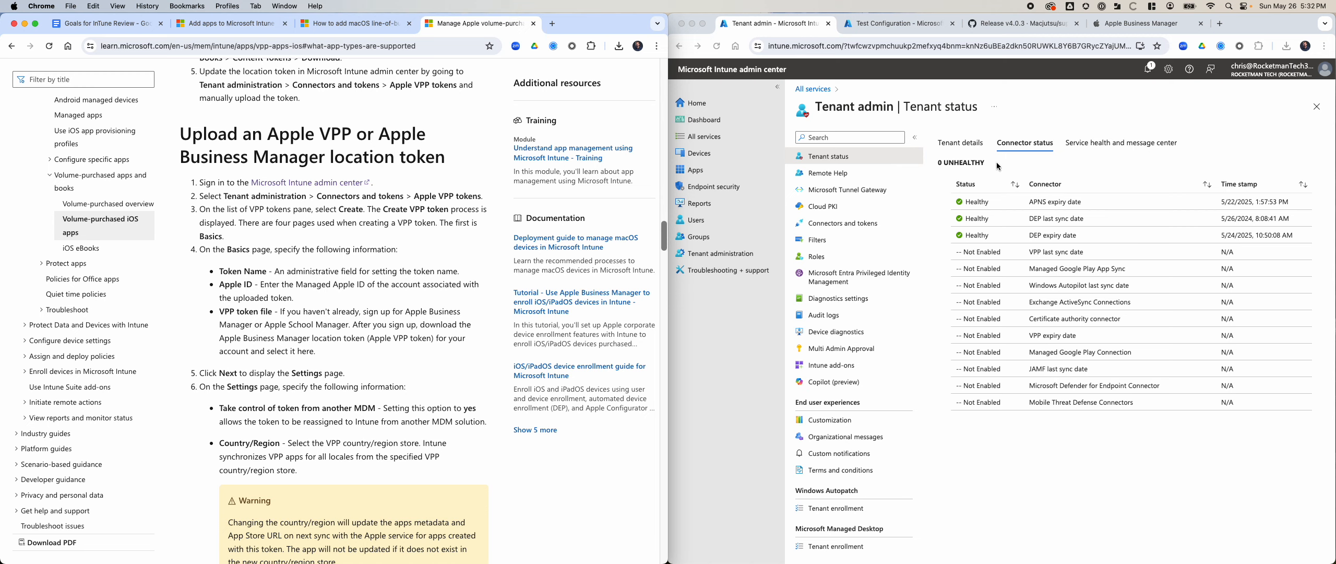
left_click(843, 135)
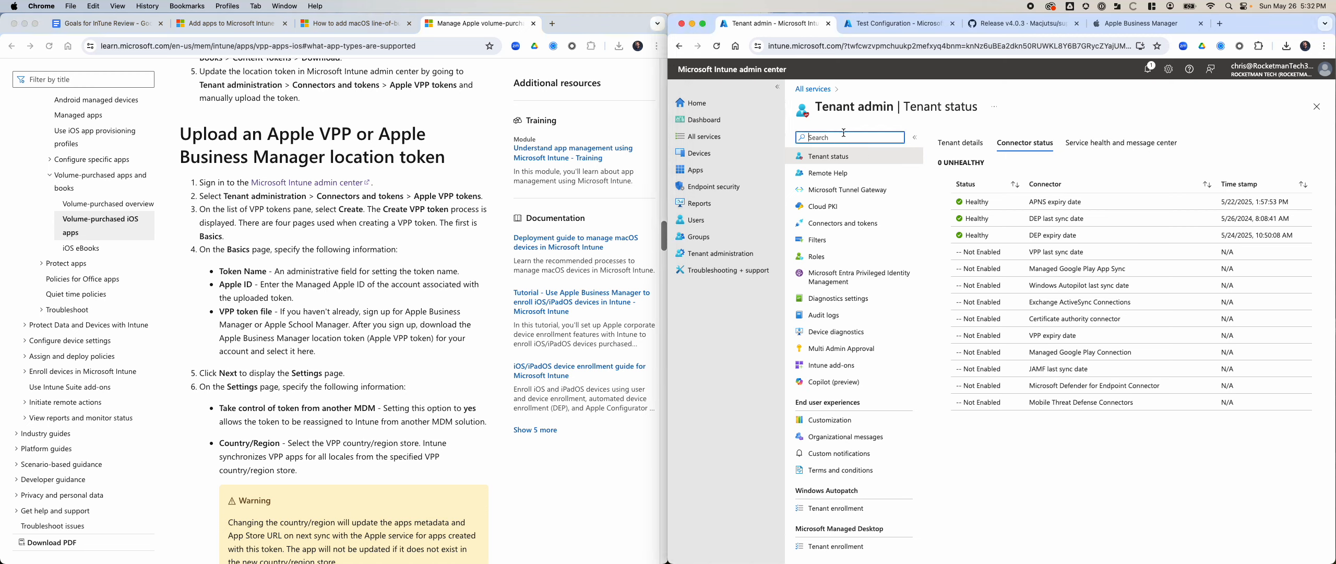
type("Connector")
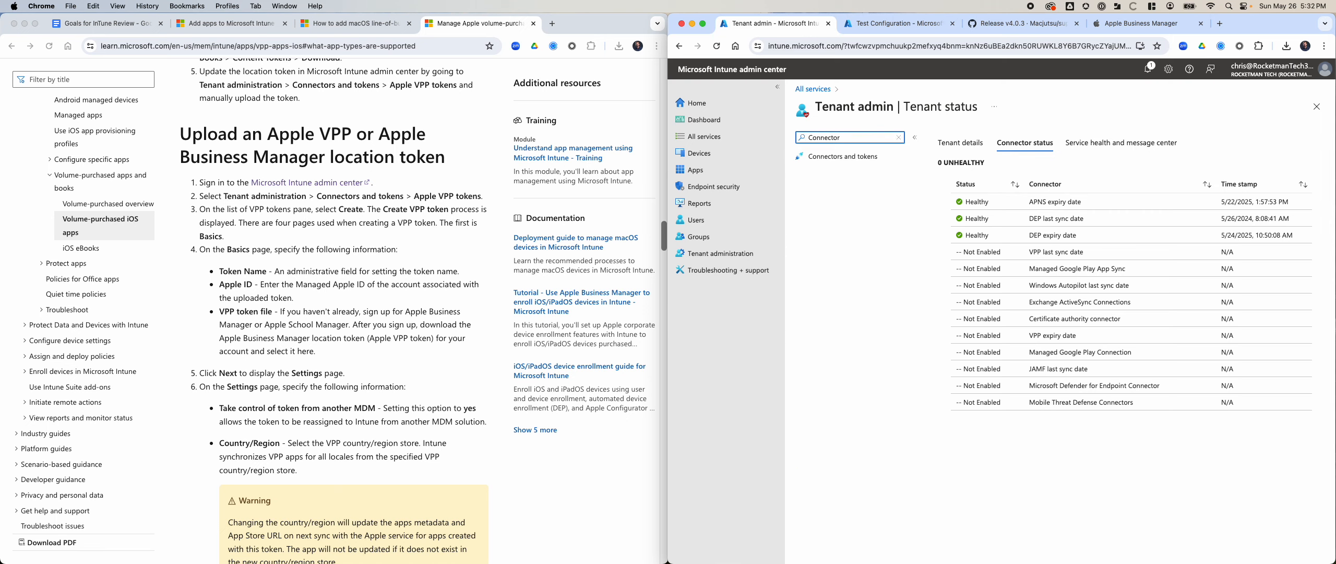
left_click(861, 157)
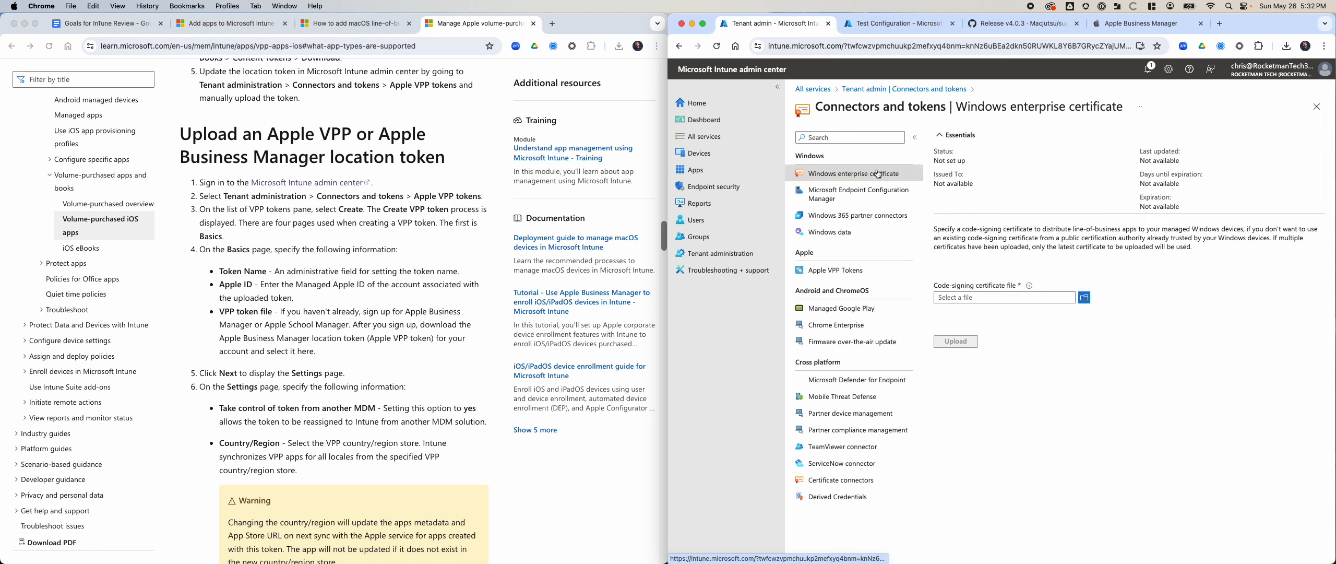
left_click(862, 272)
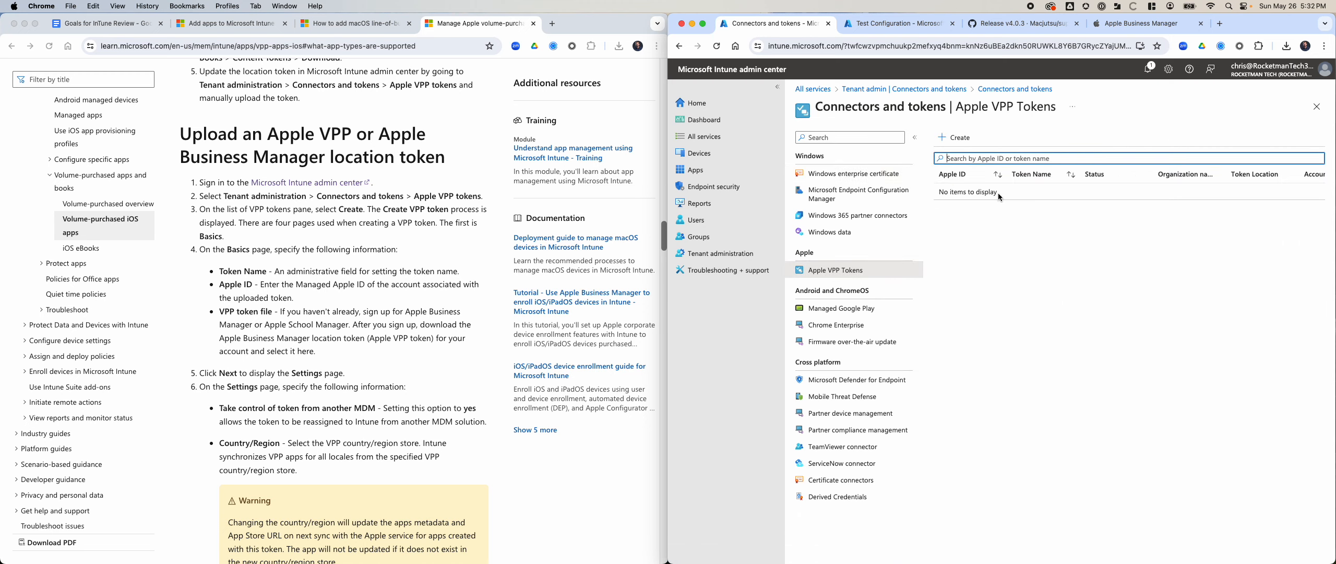
left_click(960, 138)
left_click(1012, 189)
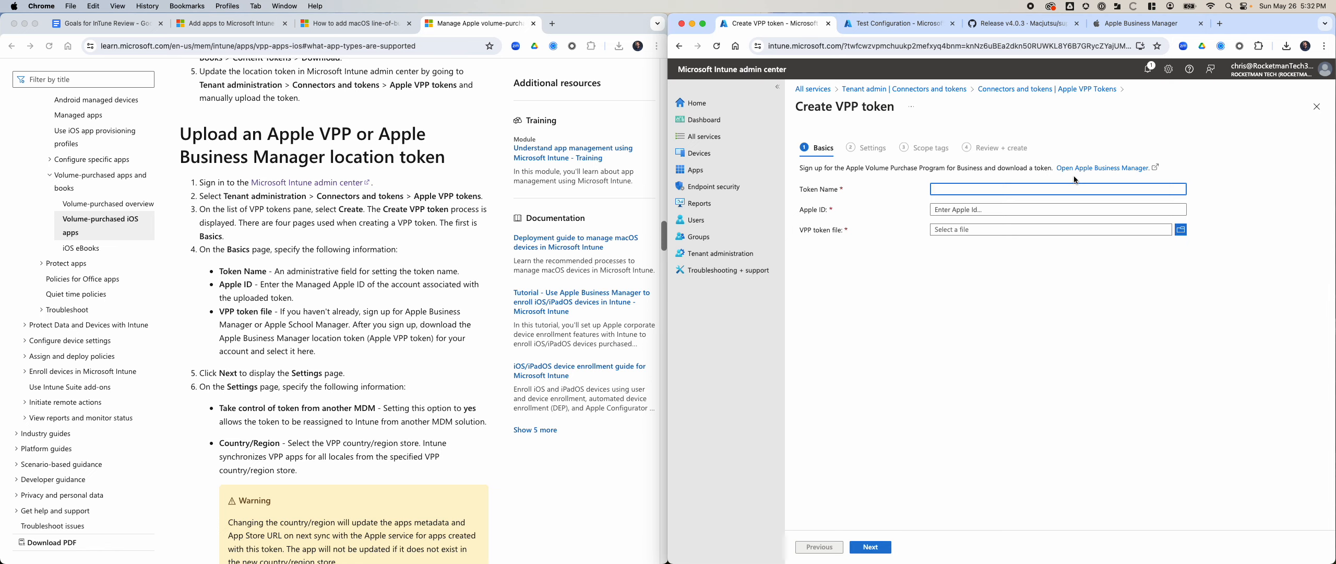
Step: Enter the managed Apple ID and upload sToken_for_InTune.vpptoken from Downloads
left_click(1034, 209)
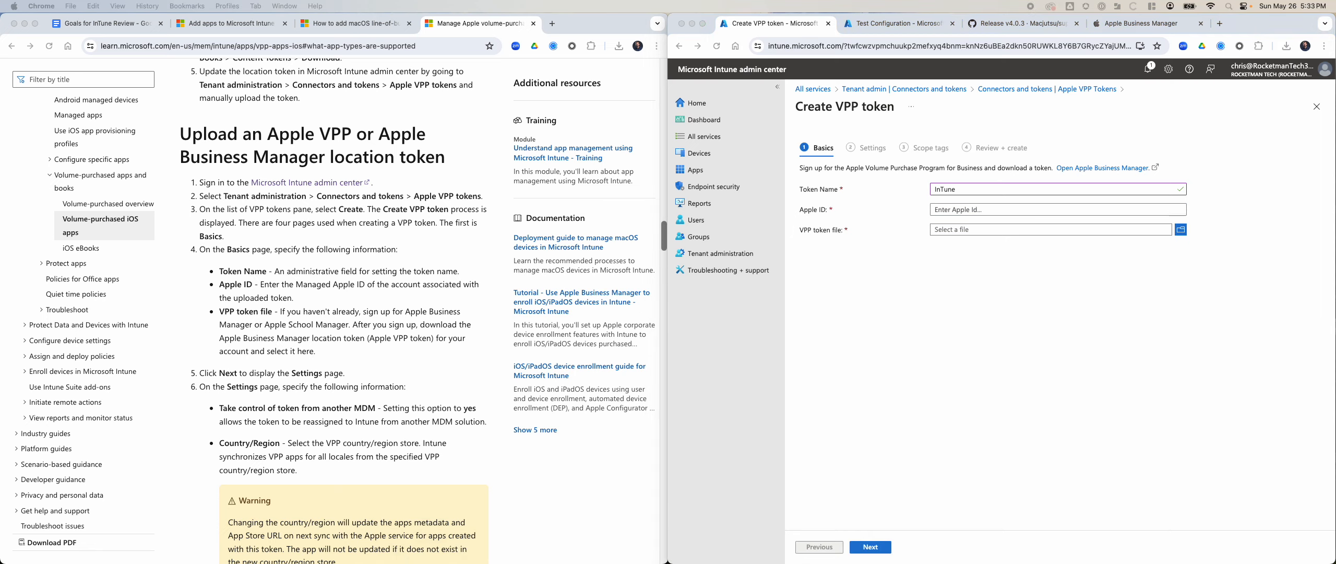
left_click(974, 210)
key("super+v")
left_click(972, 229)
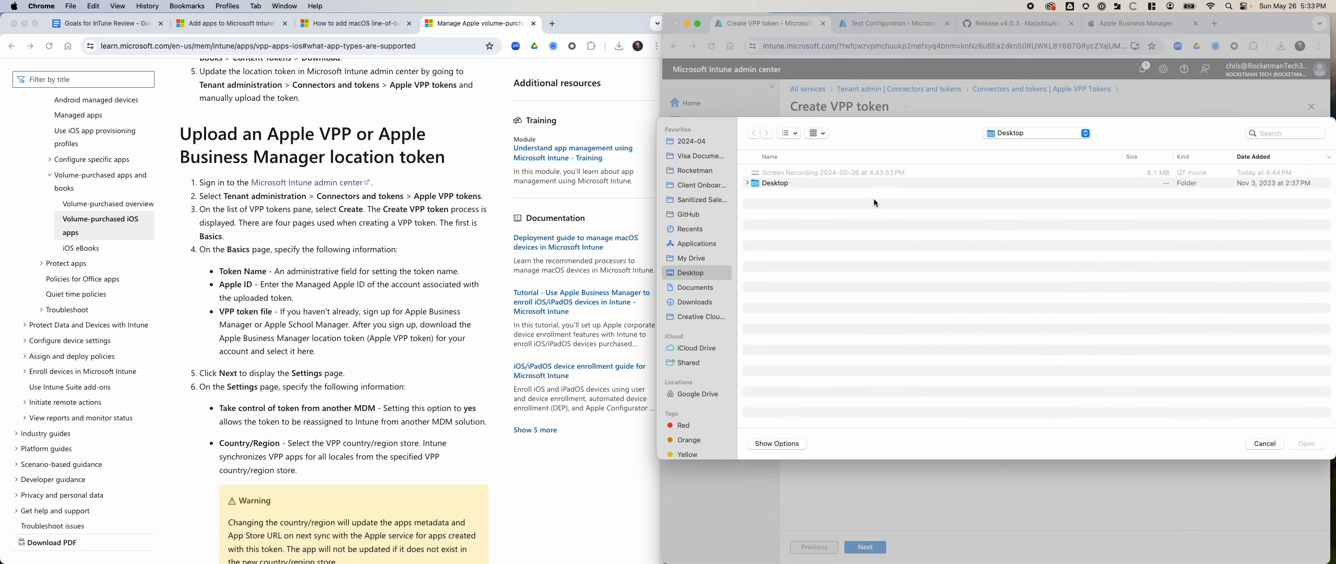
left_click(692, 301)
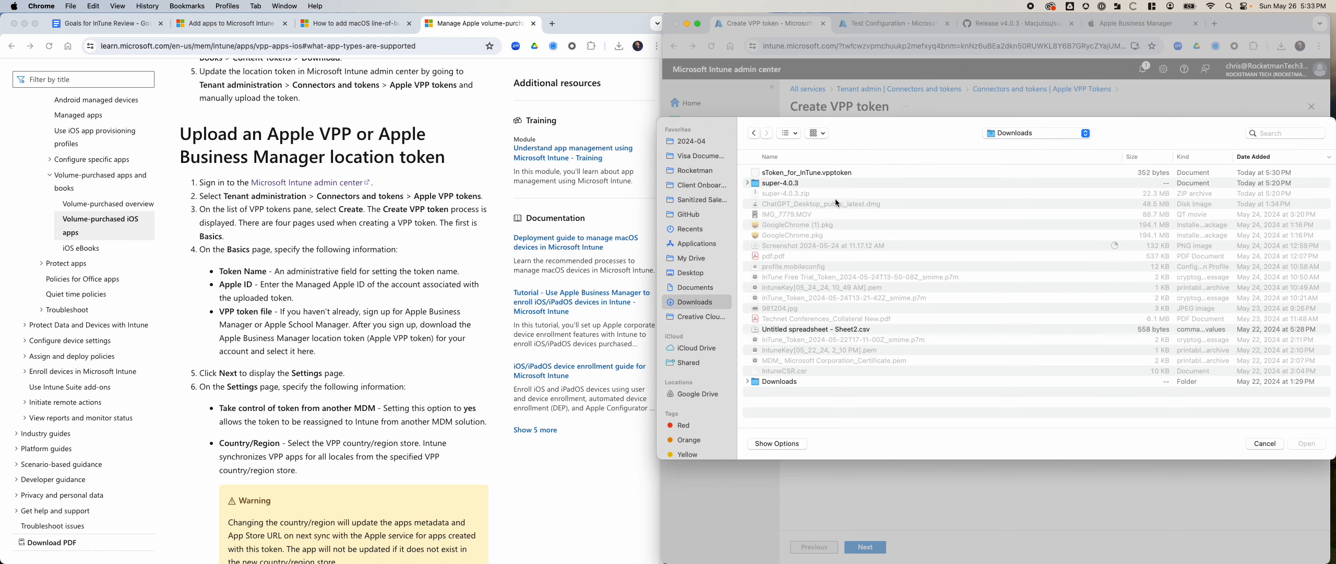
left_click(835, 176)
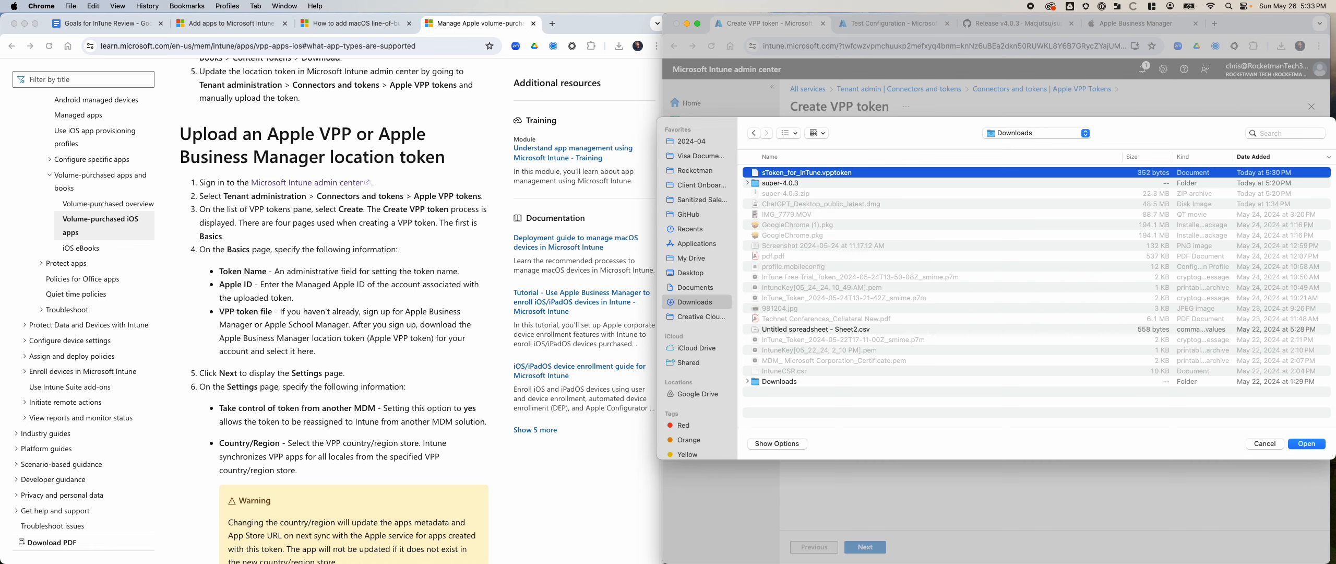
left_click(1315, 442)
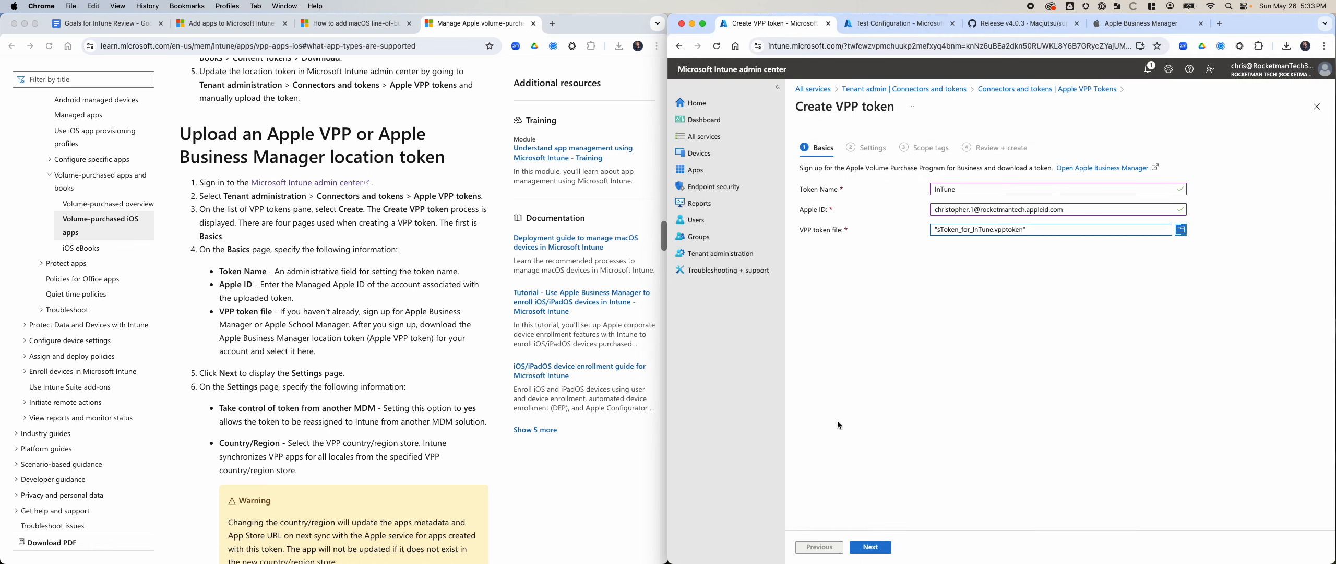
left_click(866, 546)
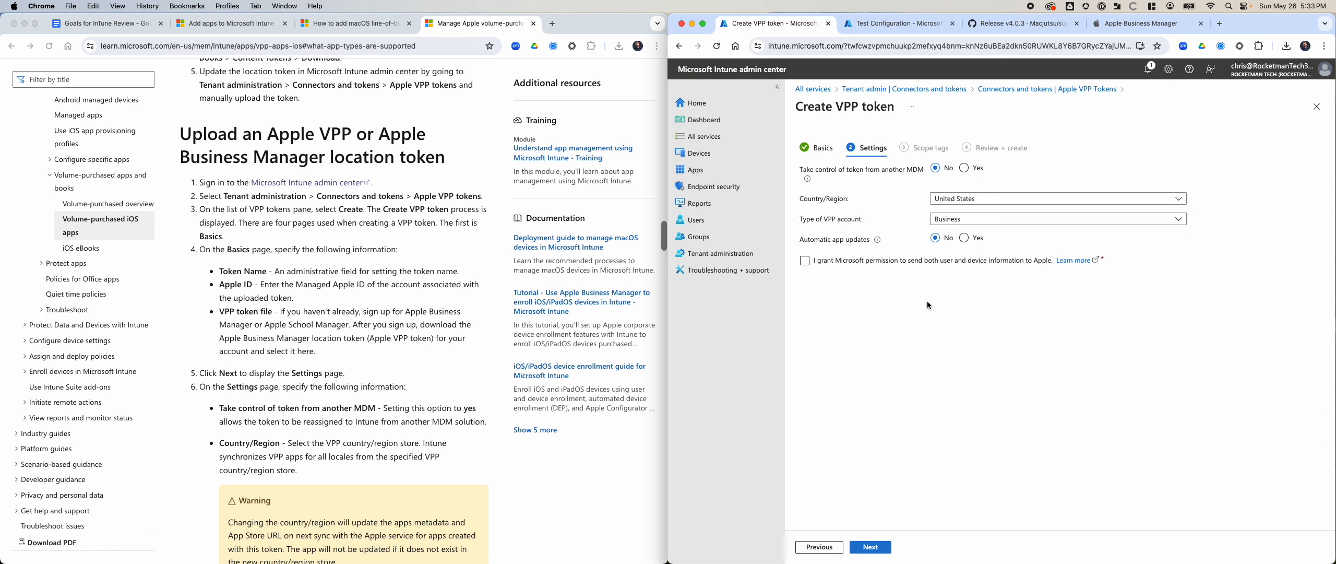
Step: Turn on automatic app updates, grant the Apple data-sharing permission, and create the token
left_click(965, 239)
left_click(1010, 262)
left_click(805, 260)
left_click(880, 548)
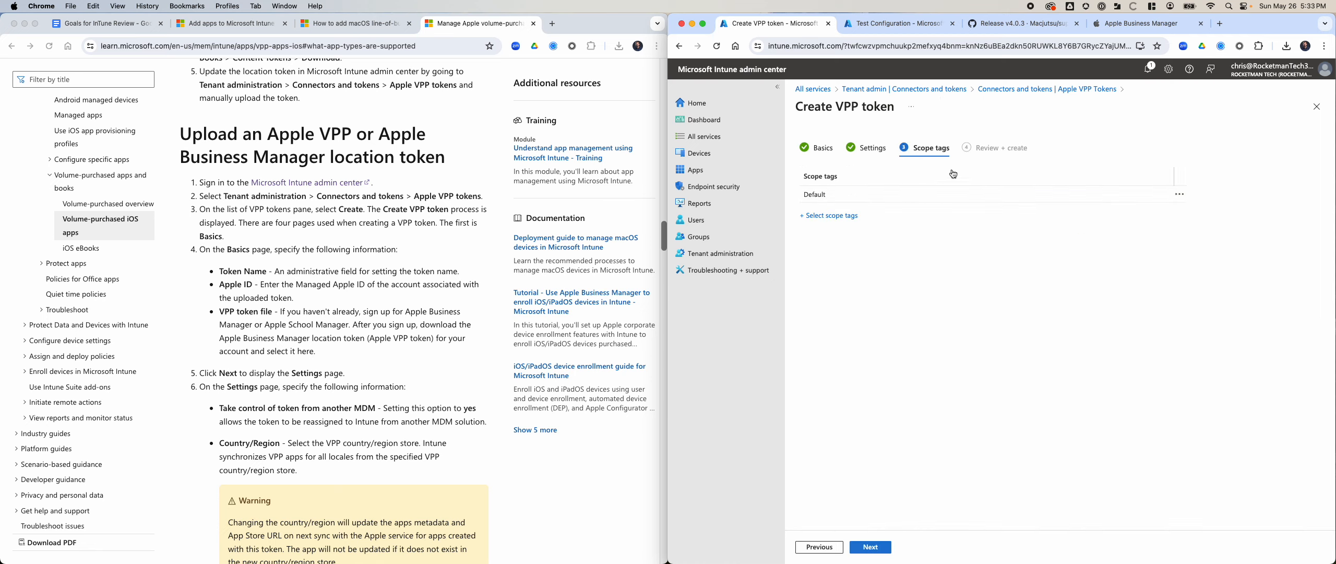
left_click(876, 549)
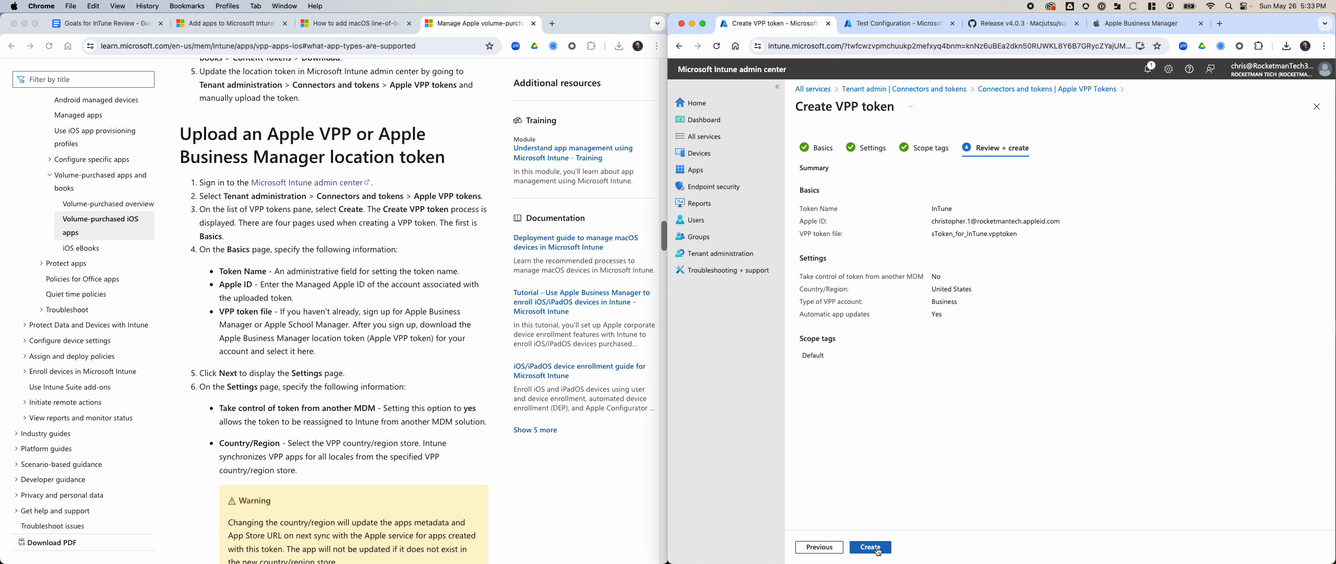
left_click(878, 550)
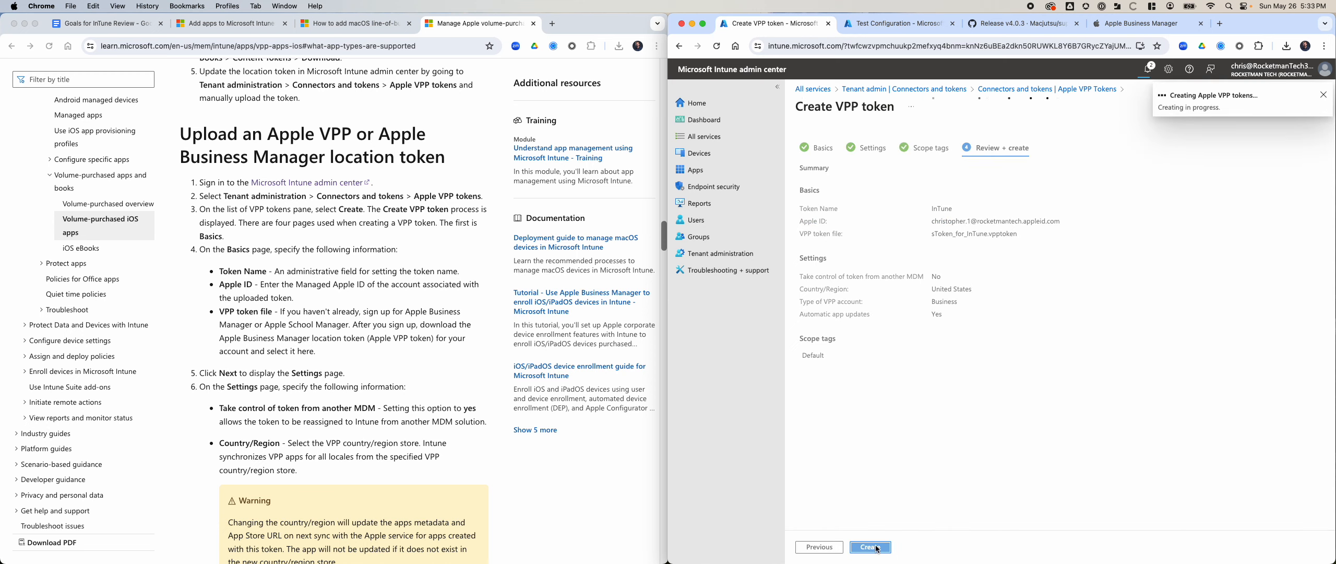
left_click(104, 23)
Step: Add the note 'Figure out the purpose of "Scope Tags"', check the token in Intune, then view the VPP article
scroll(308, 408, "down", 3)
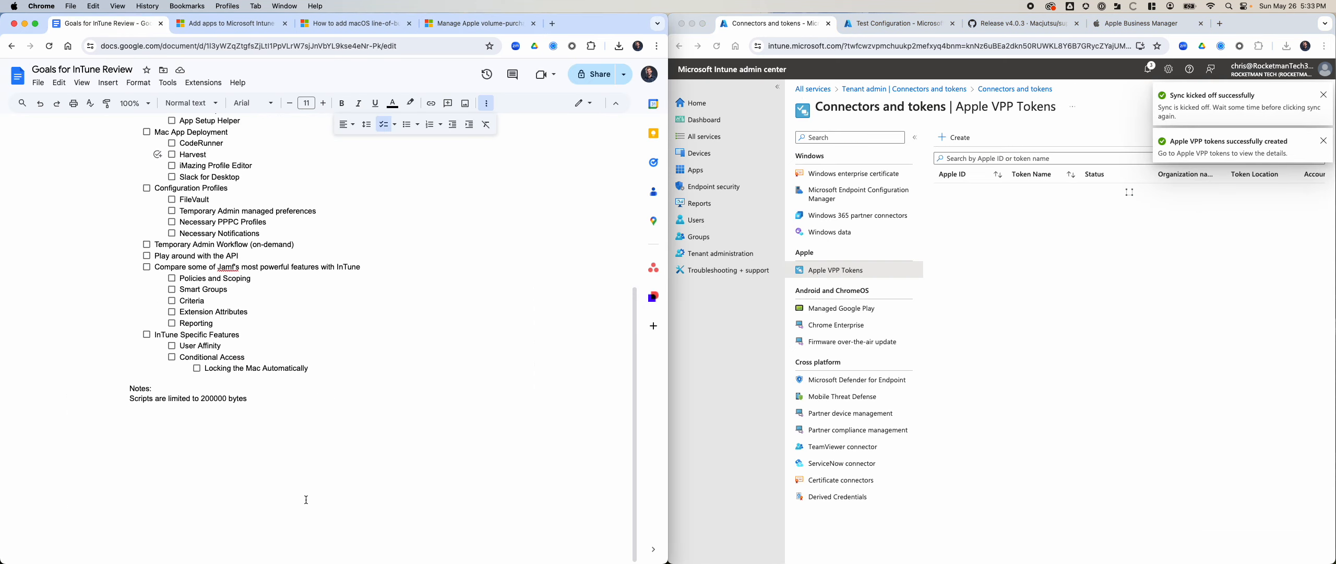
left_click(307, 407)
key("Return")
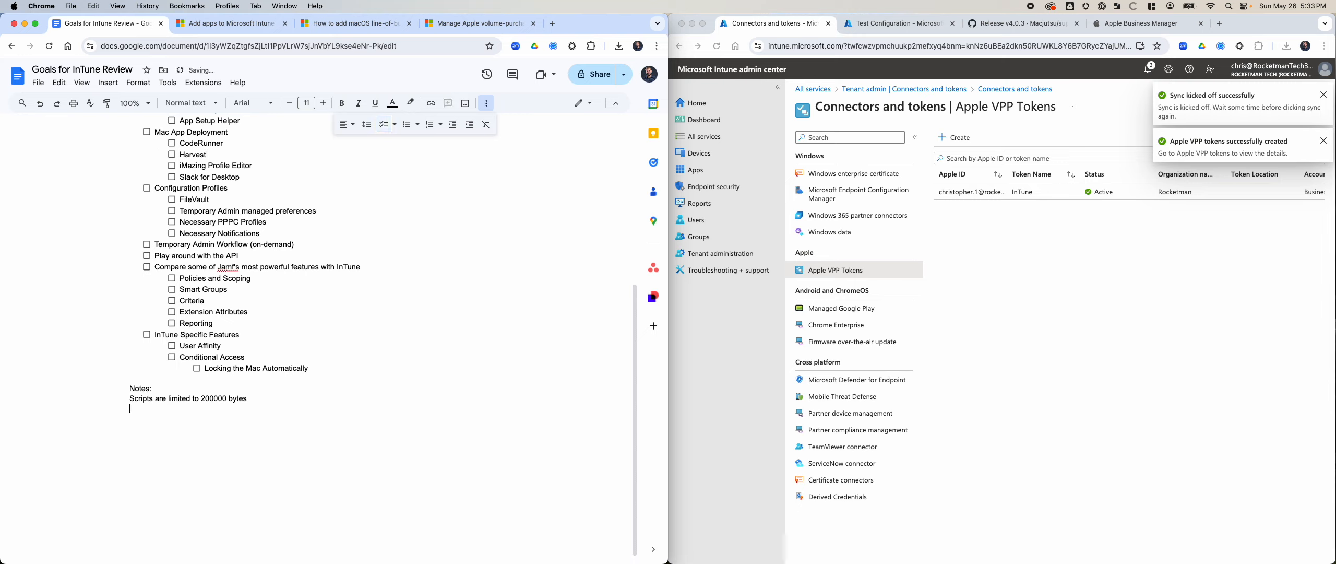
type("Figure out the pr")
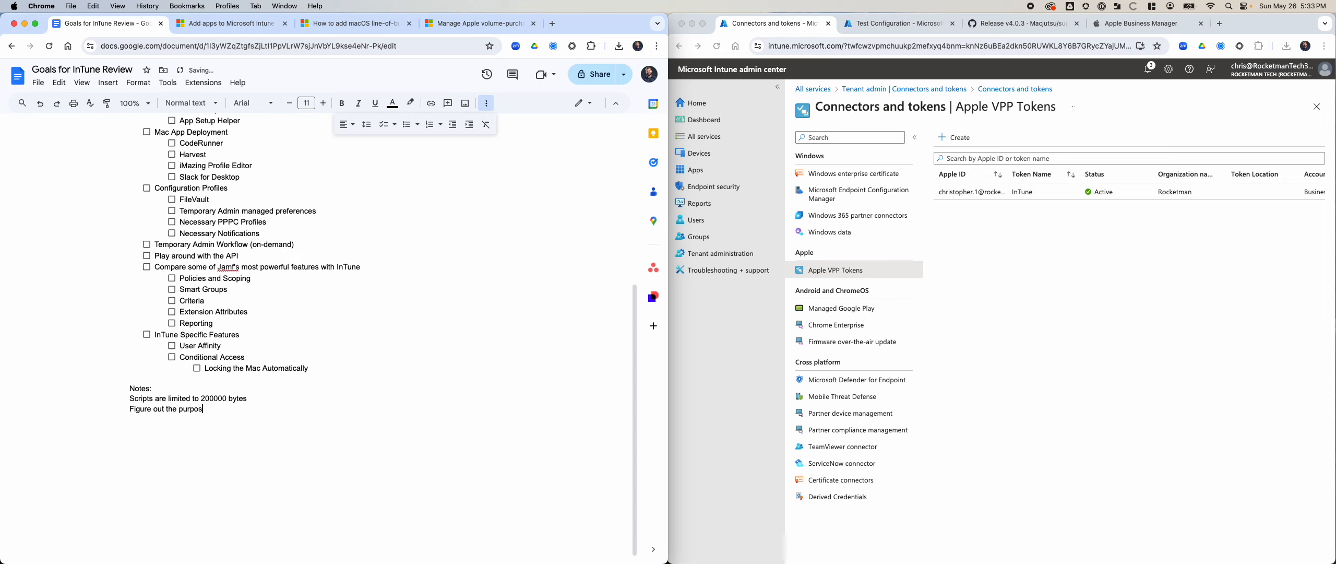
type("urpose of \"Scope Tags")
left_click(1111, 379)
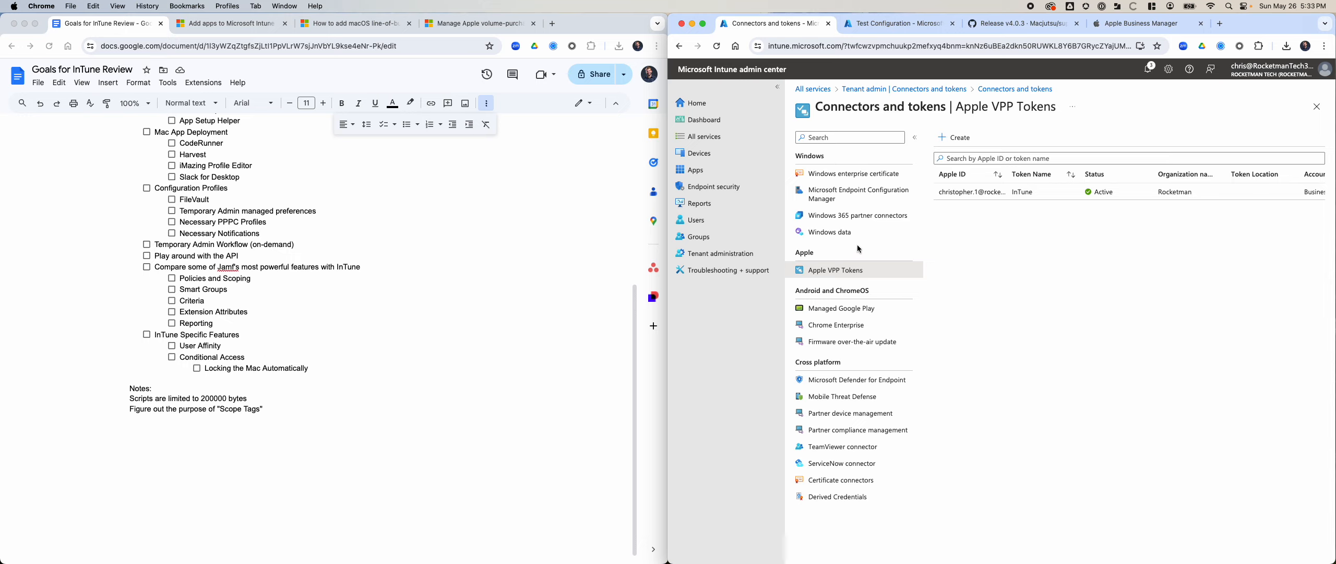
left_click(481, 24)
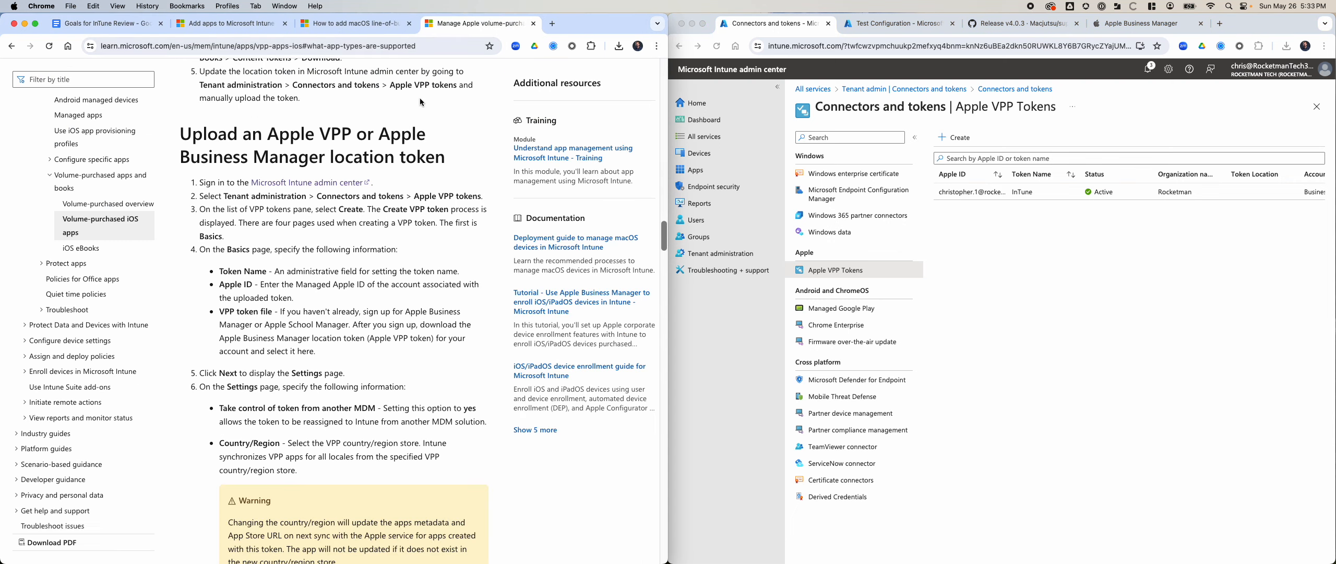
Step: Search the web for 'can you deploy mac app store apps through Microsoft InTune'
left_click(387, 27)
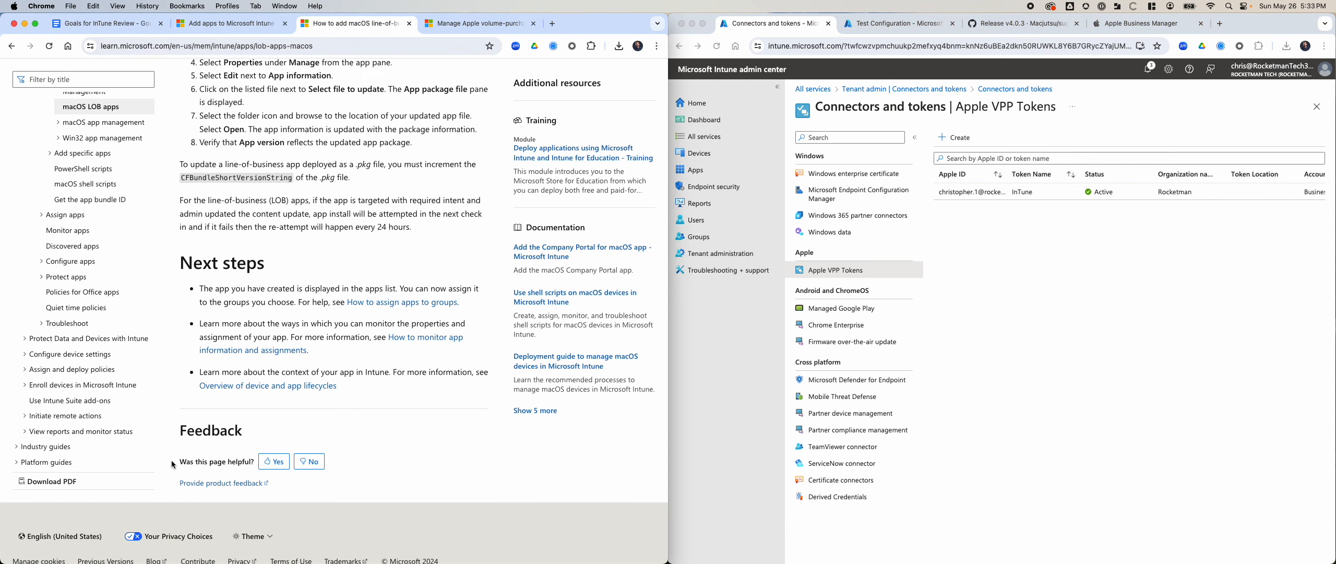
left_click(480, 23)
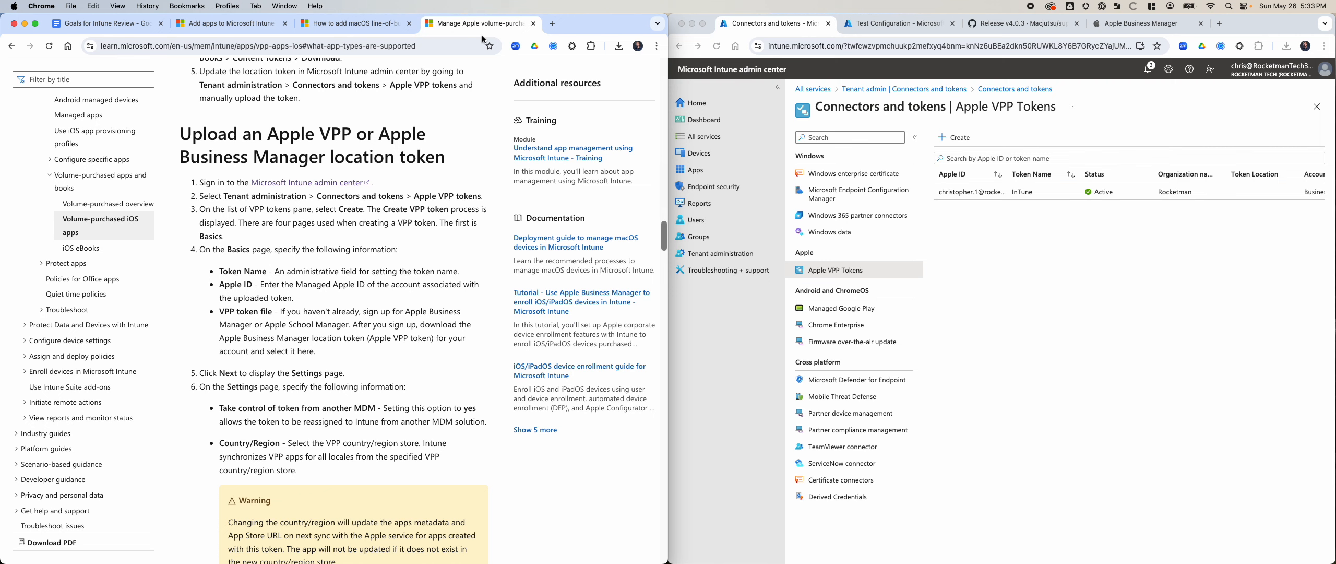
left_click(177, 51)
type("can you deploy mac app store apps through Microsoft InTune")
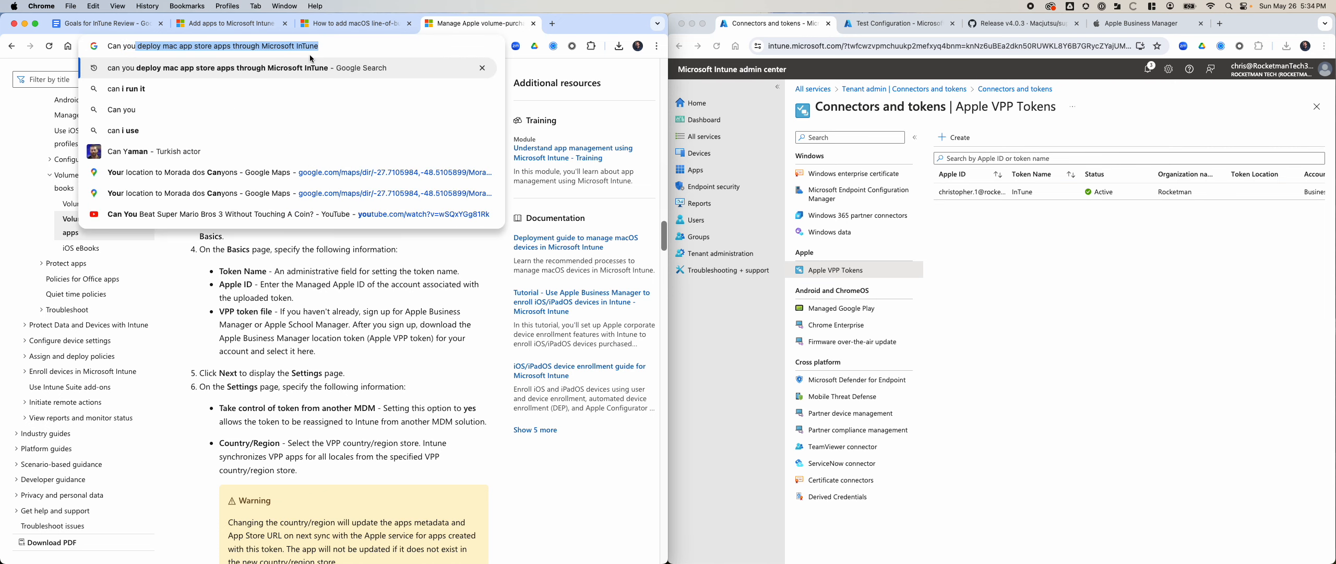
key("Return")
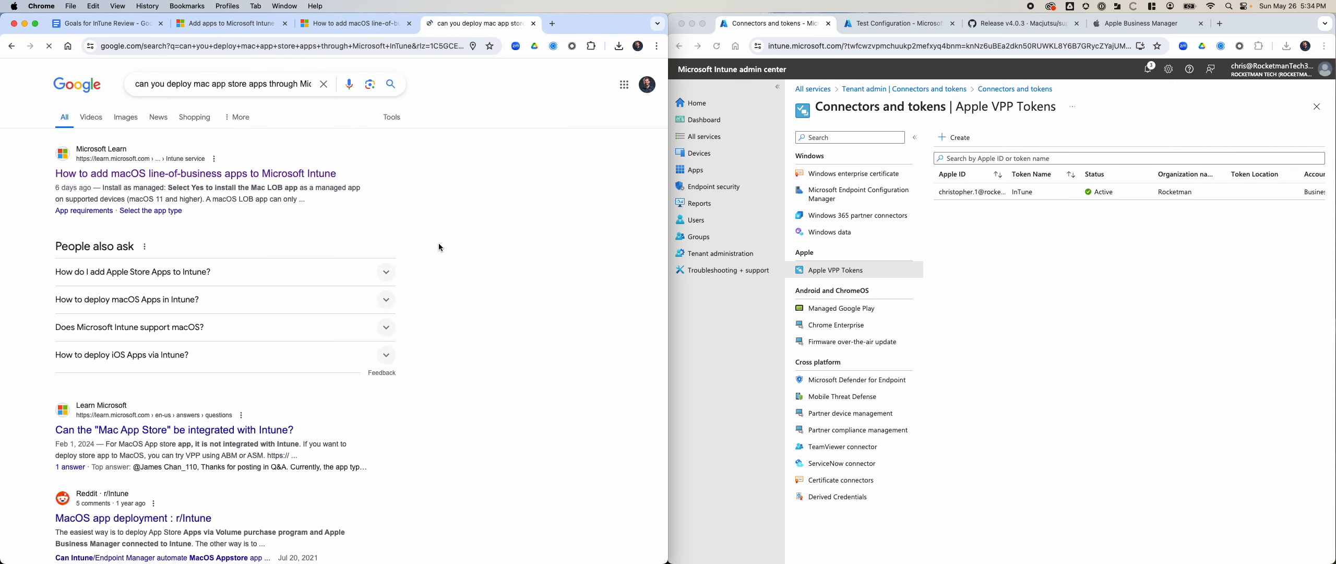
Step: Read the Q&A answer and linked Add apps article confirming Mac App Store apps aren't integrated with Intune
scroll(439, 243, "down", 2)
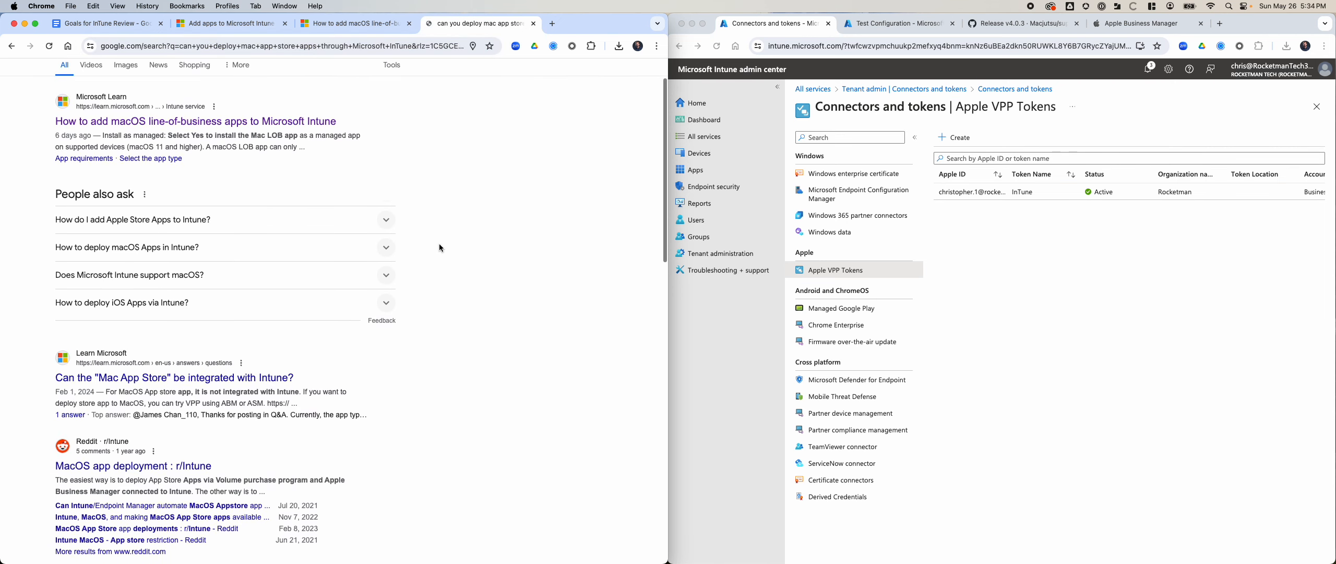
left_click(266, 380)
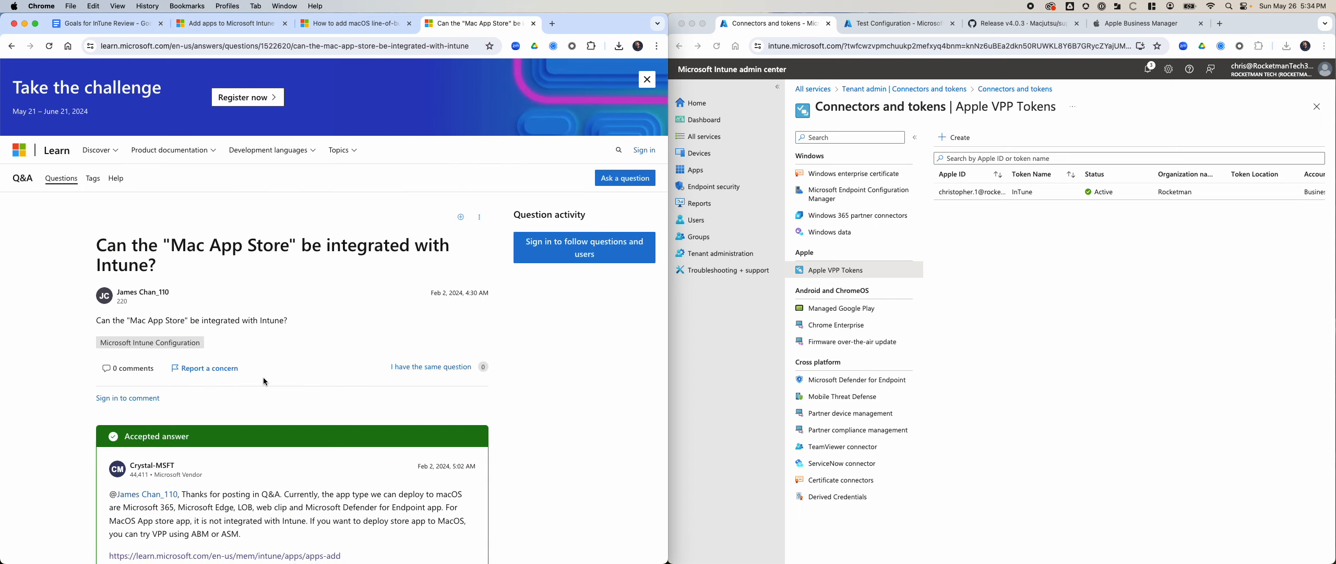
scroll(337, 379, "down", 5)
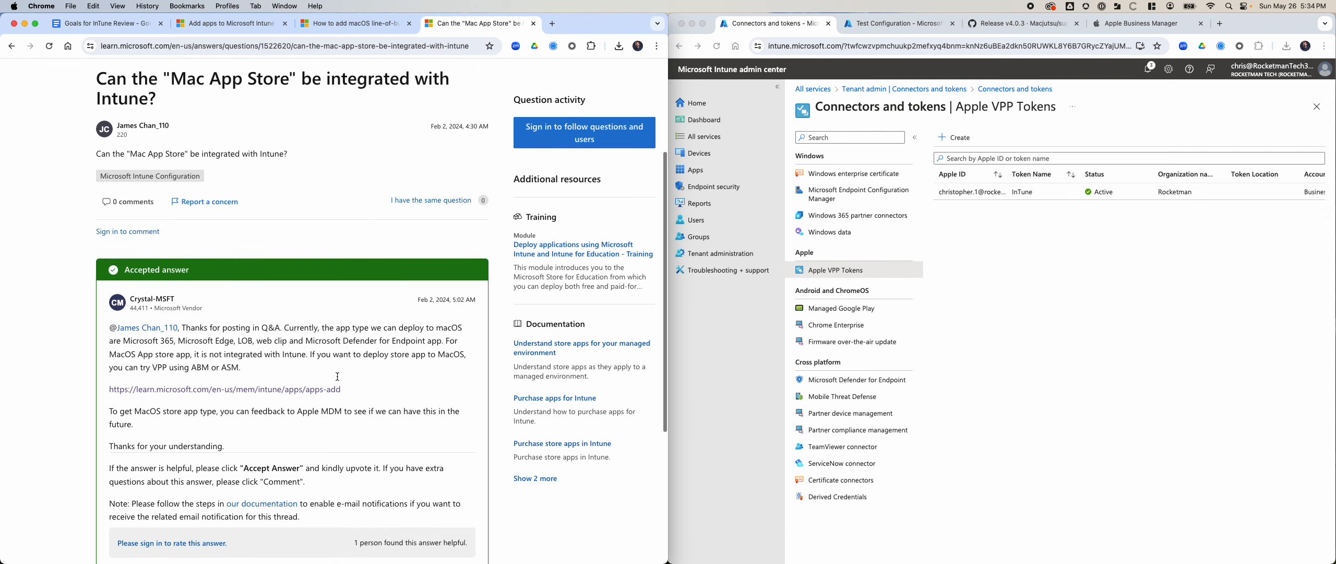
scroll(337, 379, "down", 1)
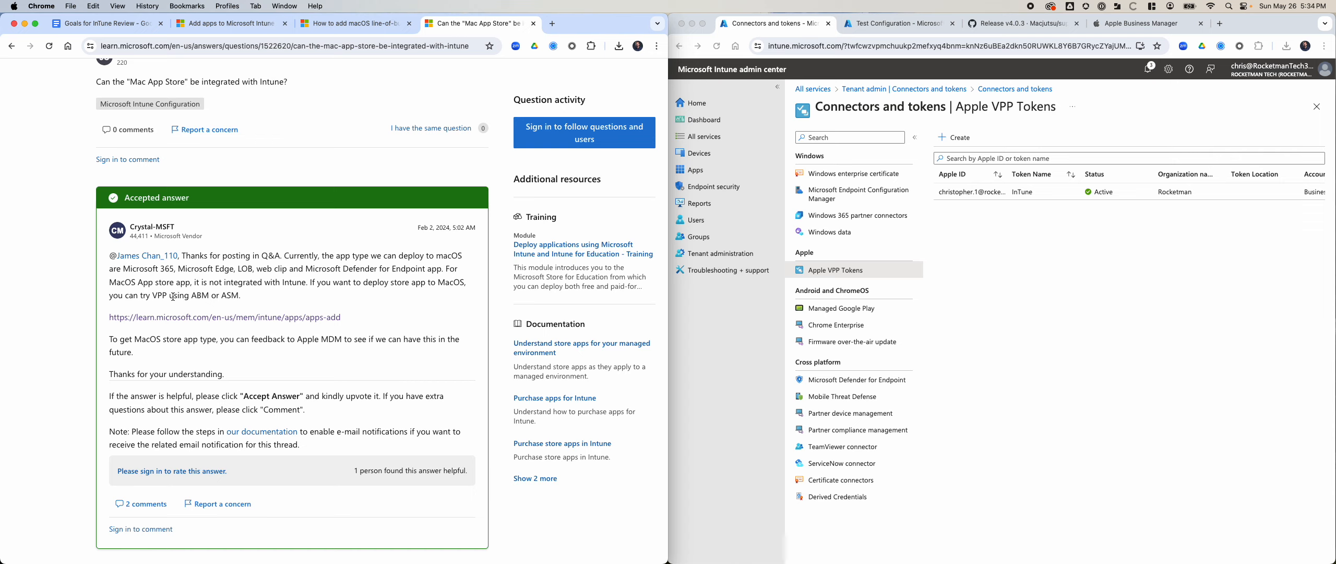
left_click(255, 314)
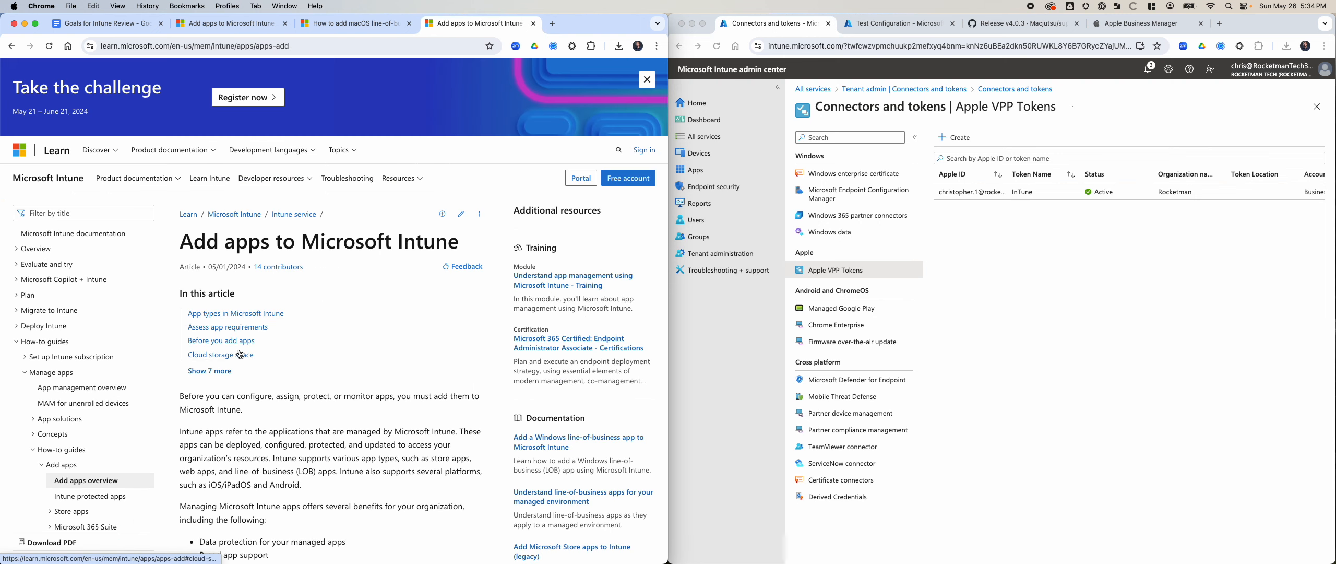
scroll(240, 349, "down", 5)
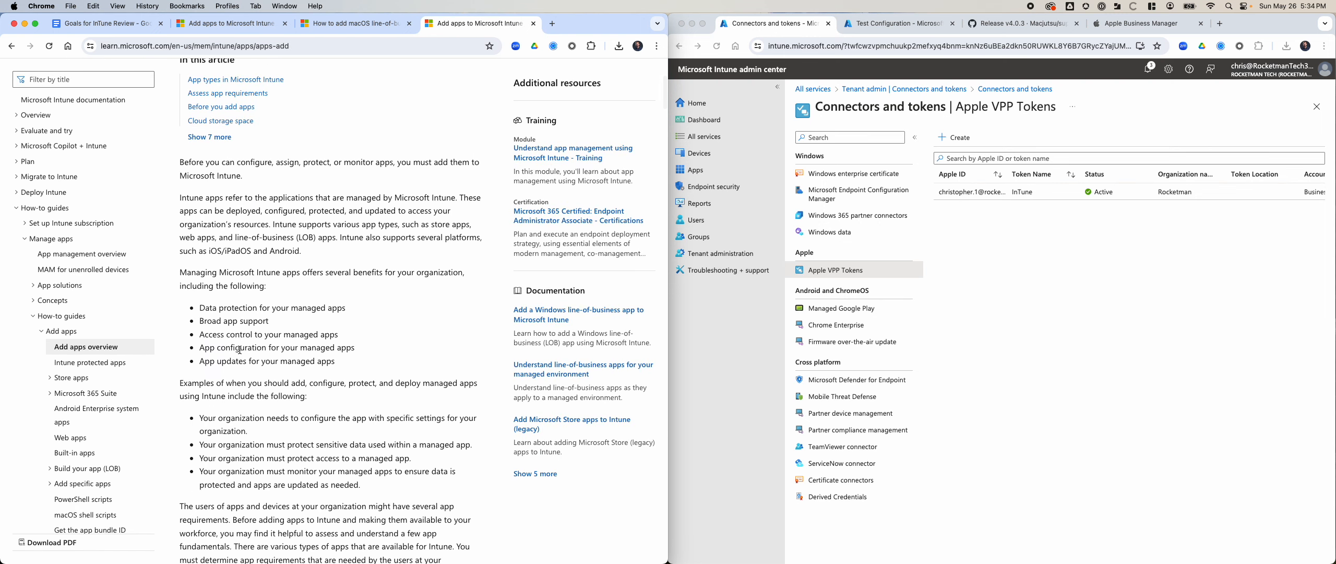
scroll(239, 349, "down", 9)
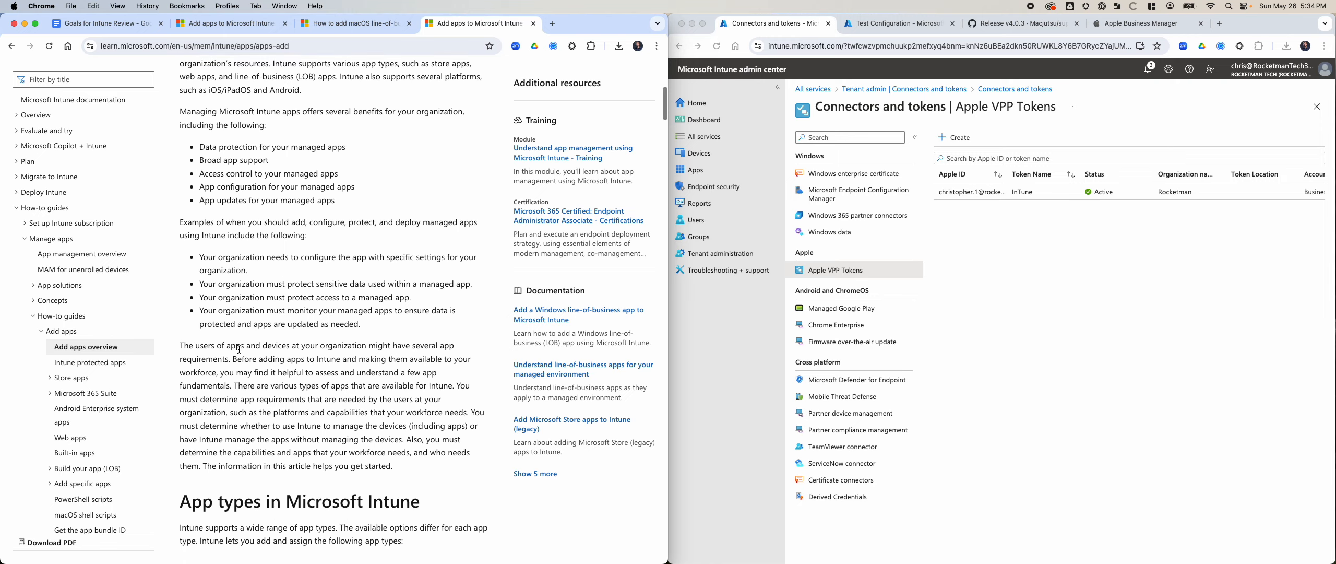
scroll(239, 349, "down", 8)
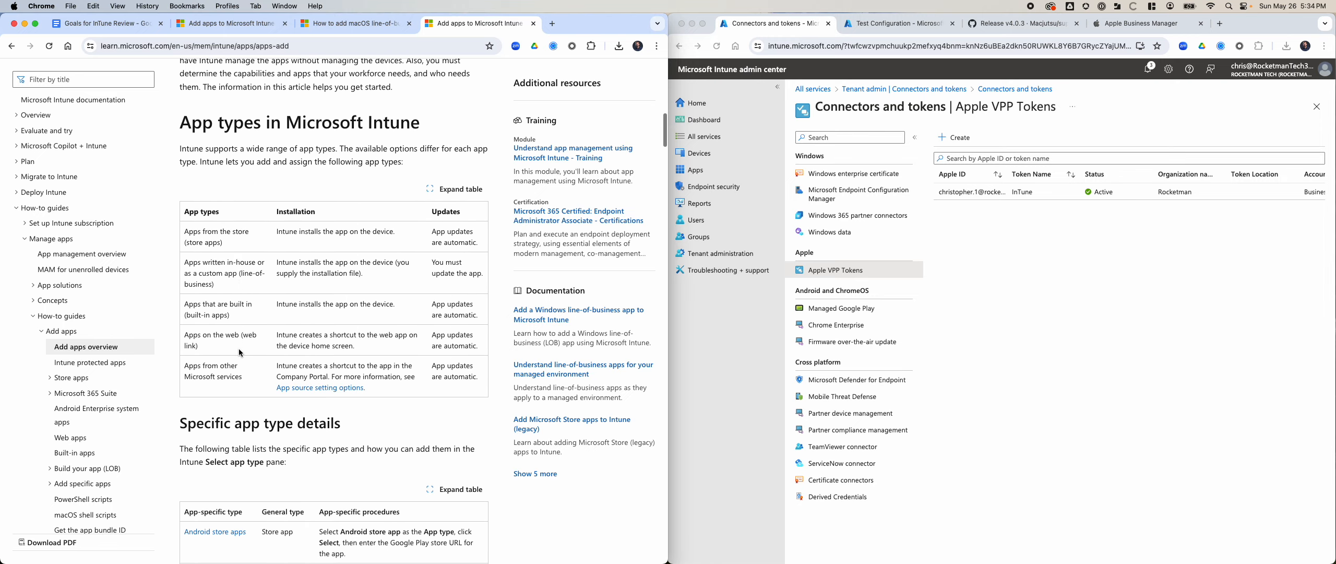
left_click(23, 46)
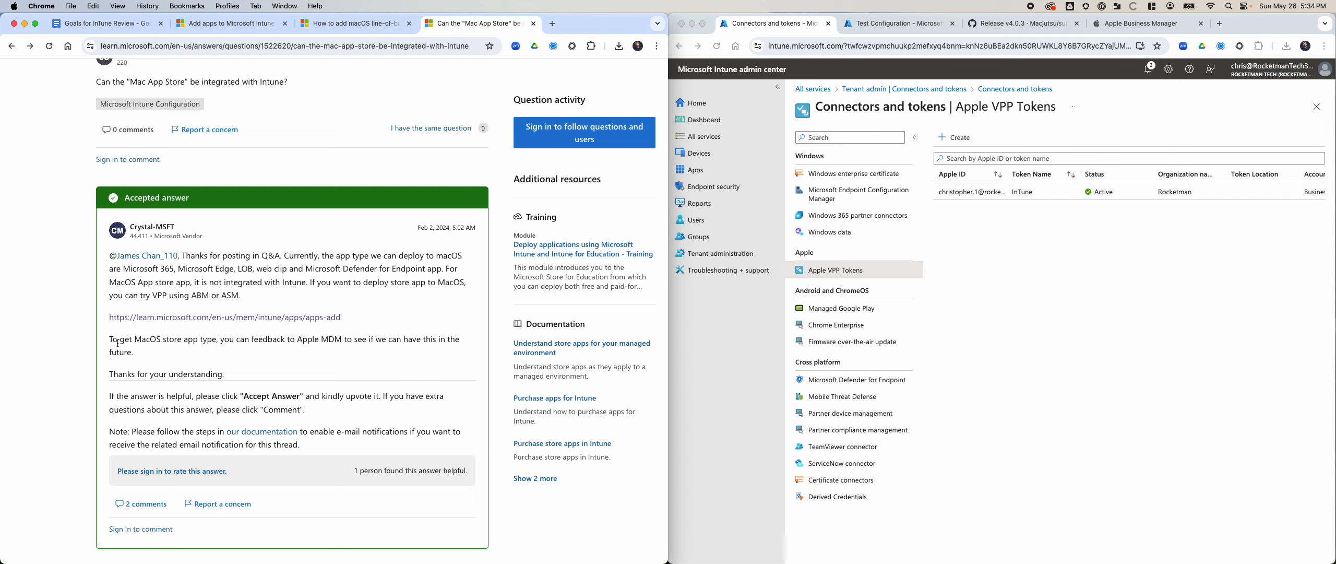
left_click(106, 25)
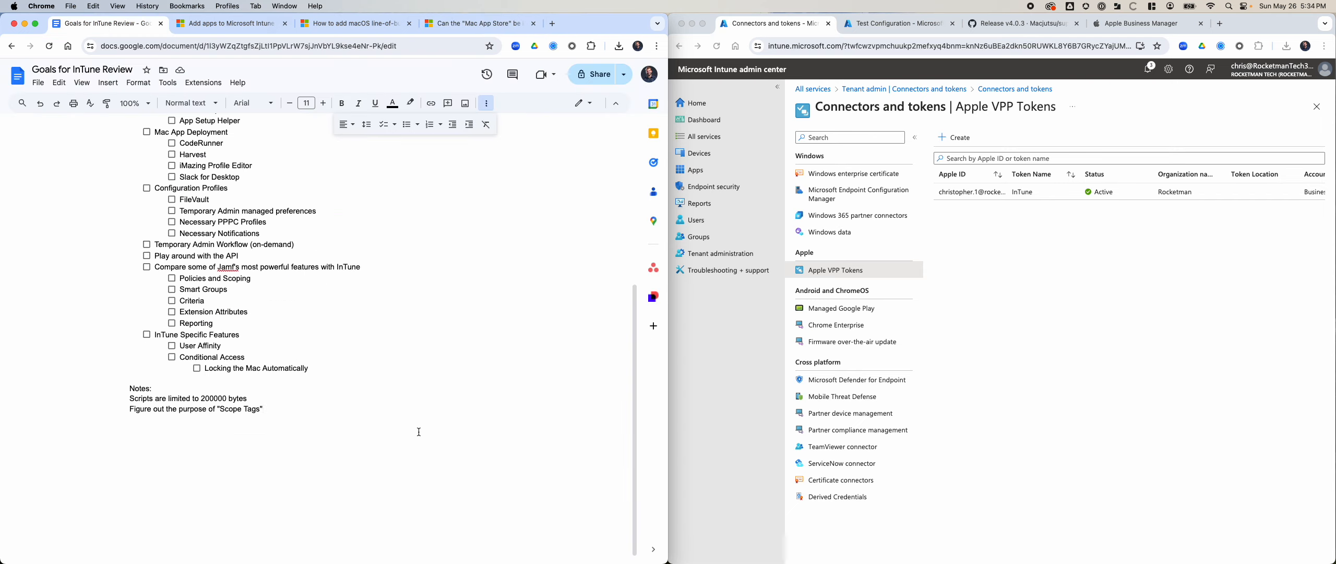
Step: Add the note 'No Mac App Store Apps' and tick Harvest, iMazing Profile Editor, Slack, CodeRunner and Mac App Deployment
key("Return")
type("No Mac App Store Apps")
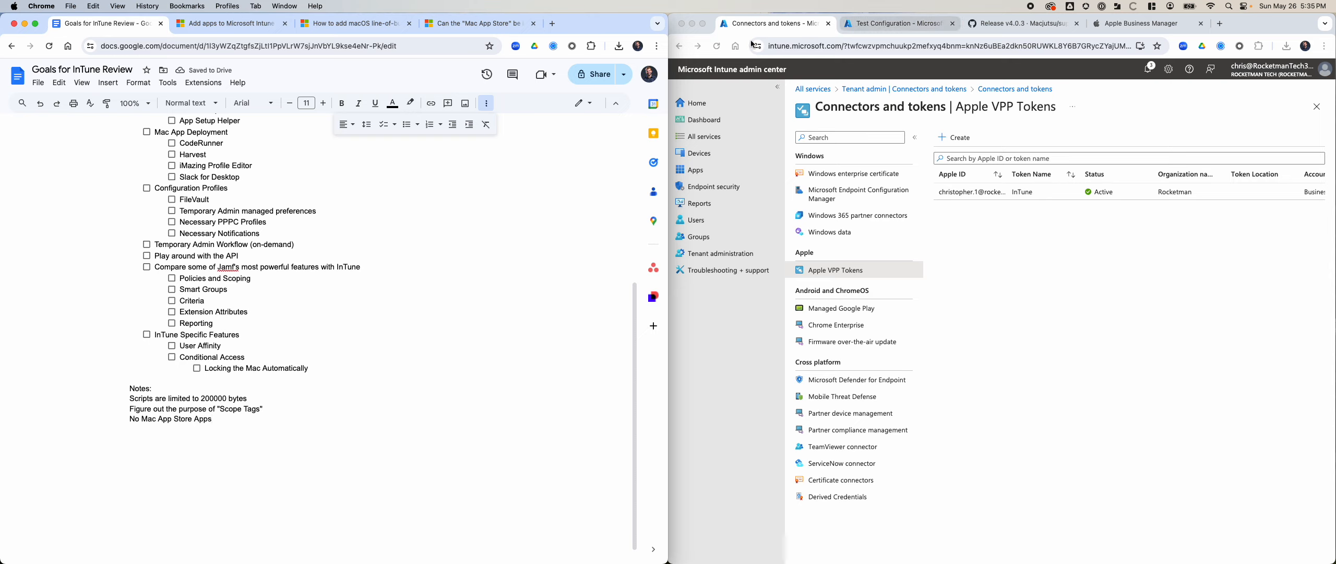
scroll(294, 320, "up", 5)
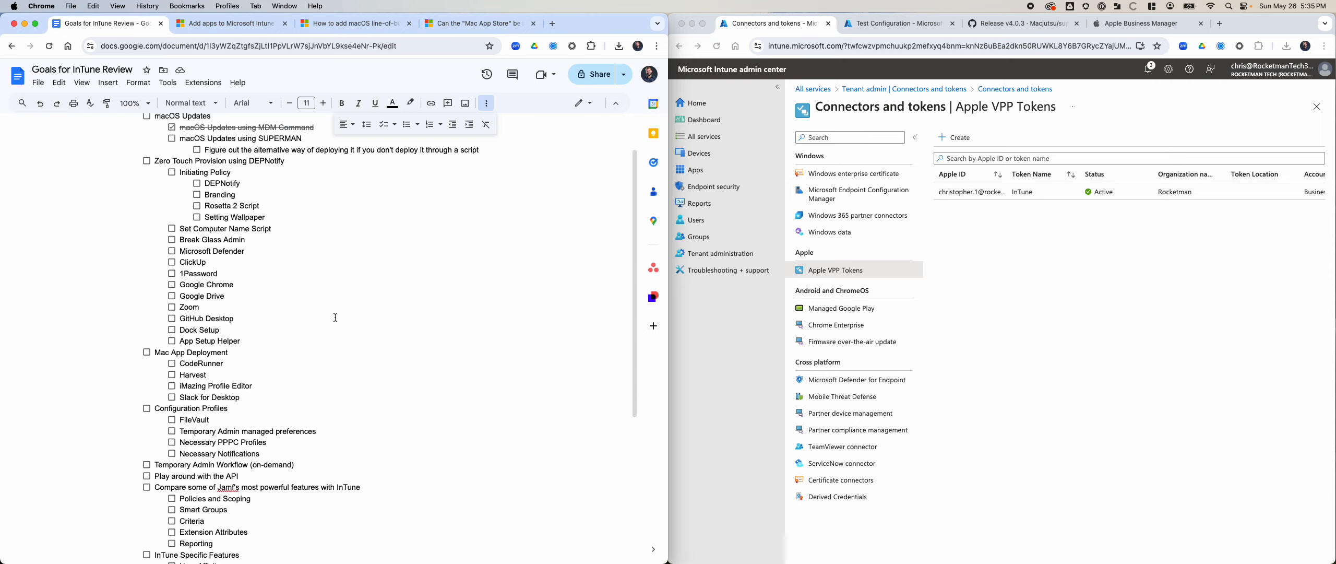
left_click(171, 330)
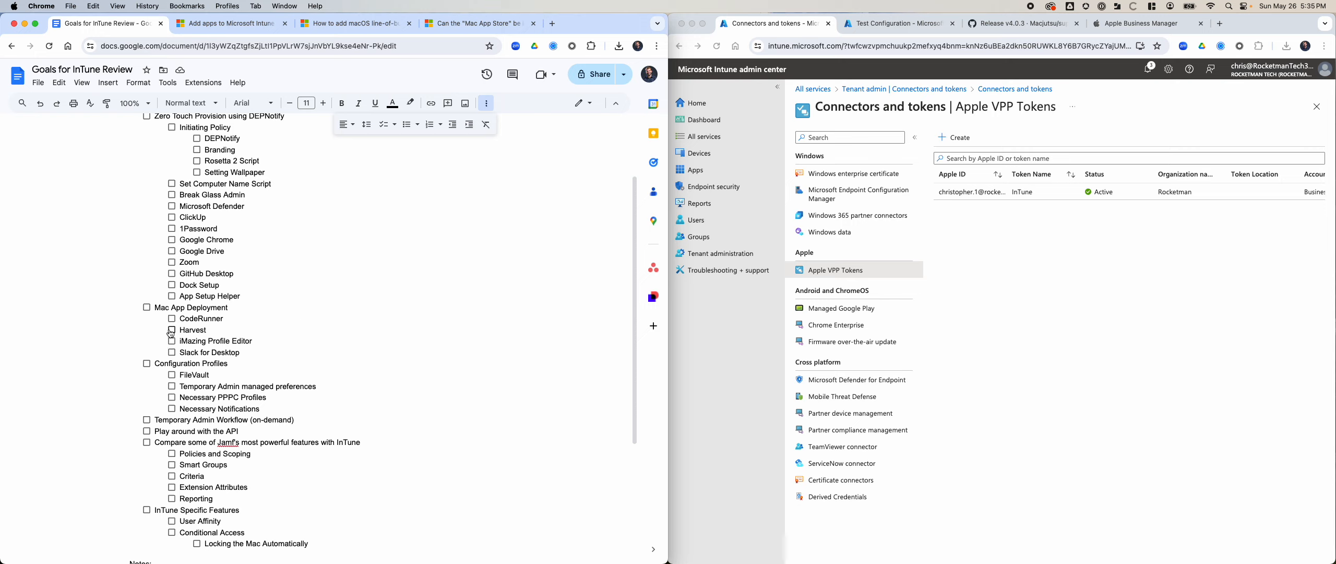
left_click(172, 341)
left_click(173, 352)
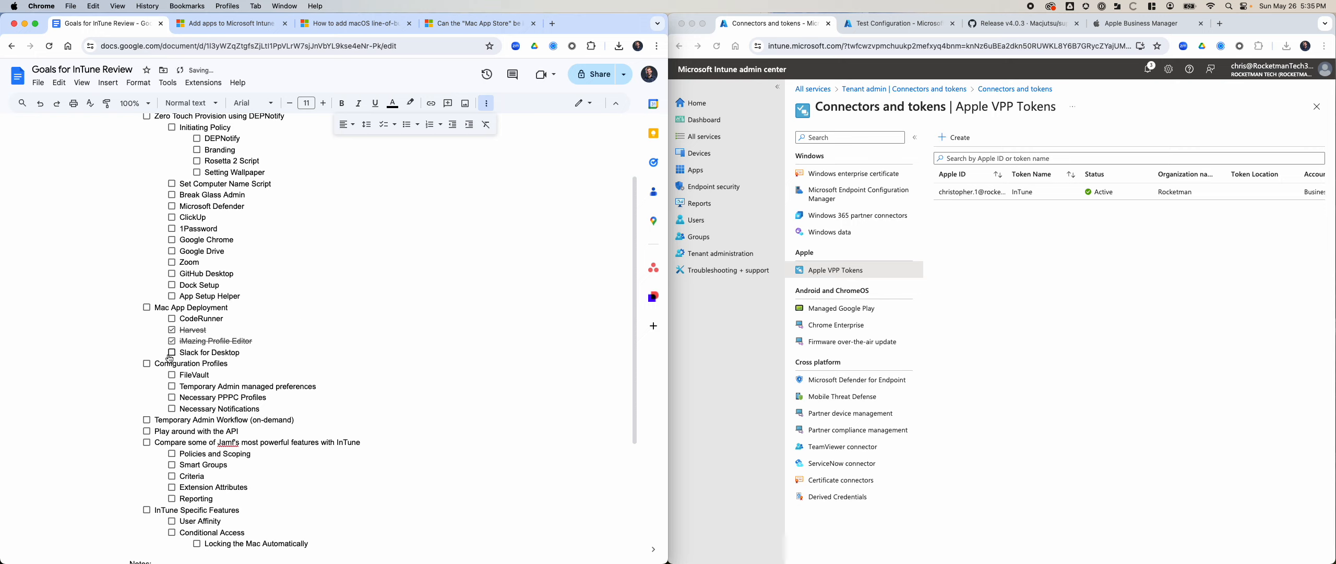
left_click(171, 318)
left_click(147, 307)
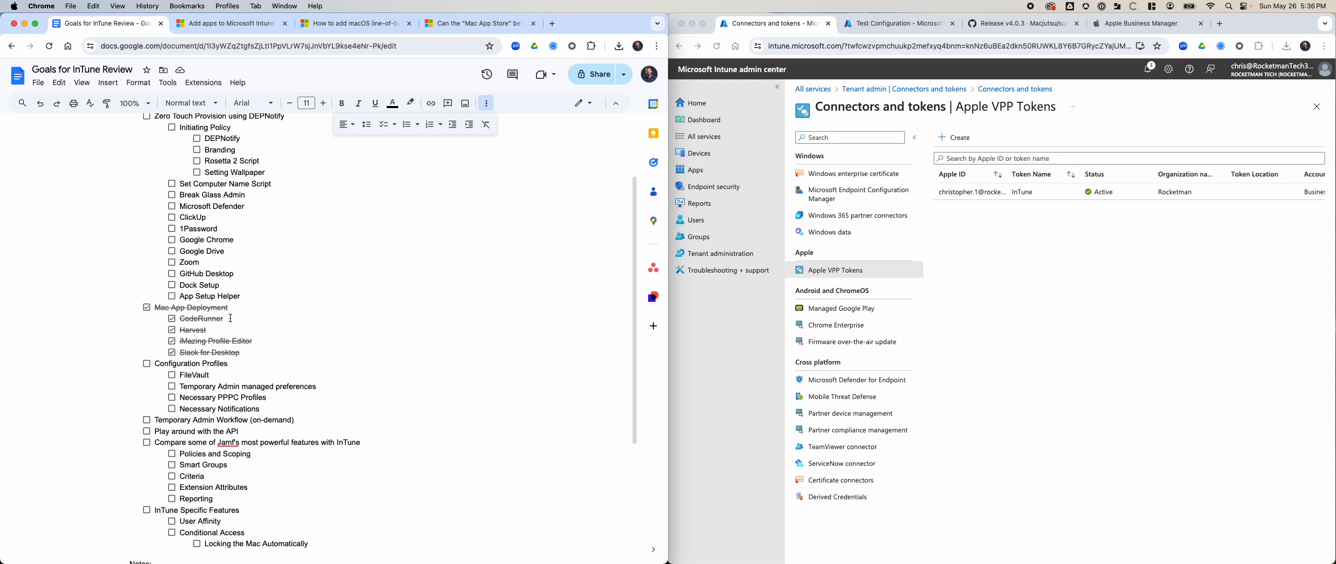
Step: Return to the Microsoft Q&A question about integrating the Mac App Store with Intune
left_click(495, 23)
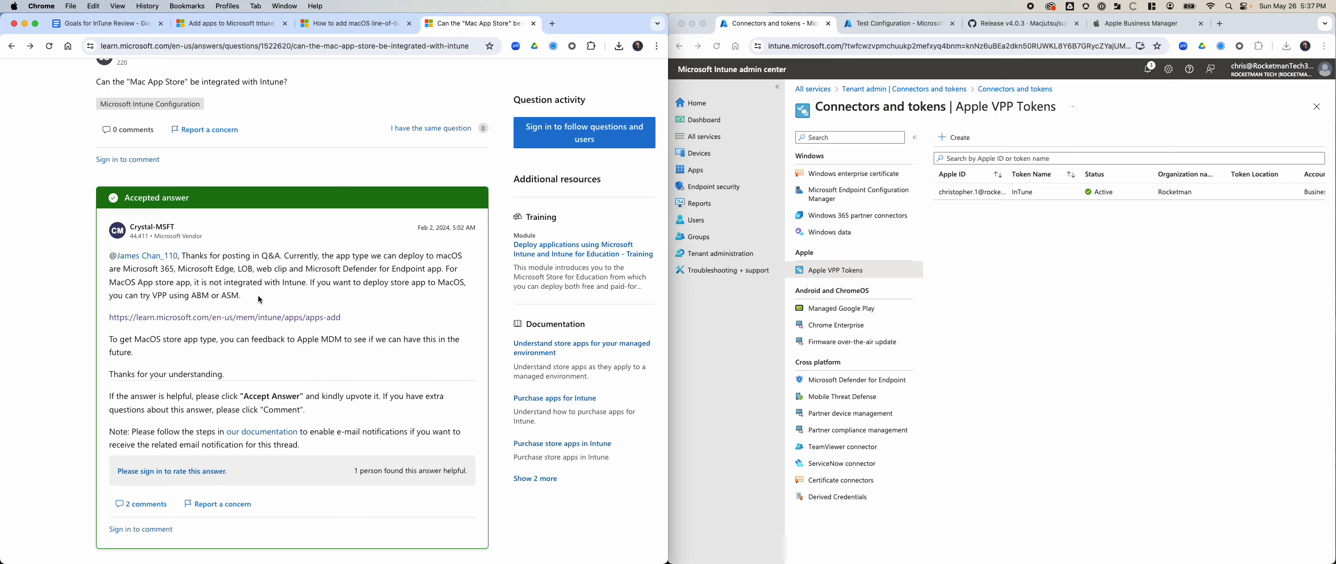
Step: Expand the accepted answer's 2 comments and follow the vpp-apps-ios link to the Learn article
left_click(141, 504)
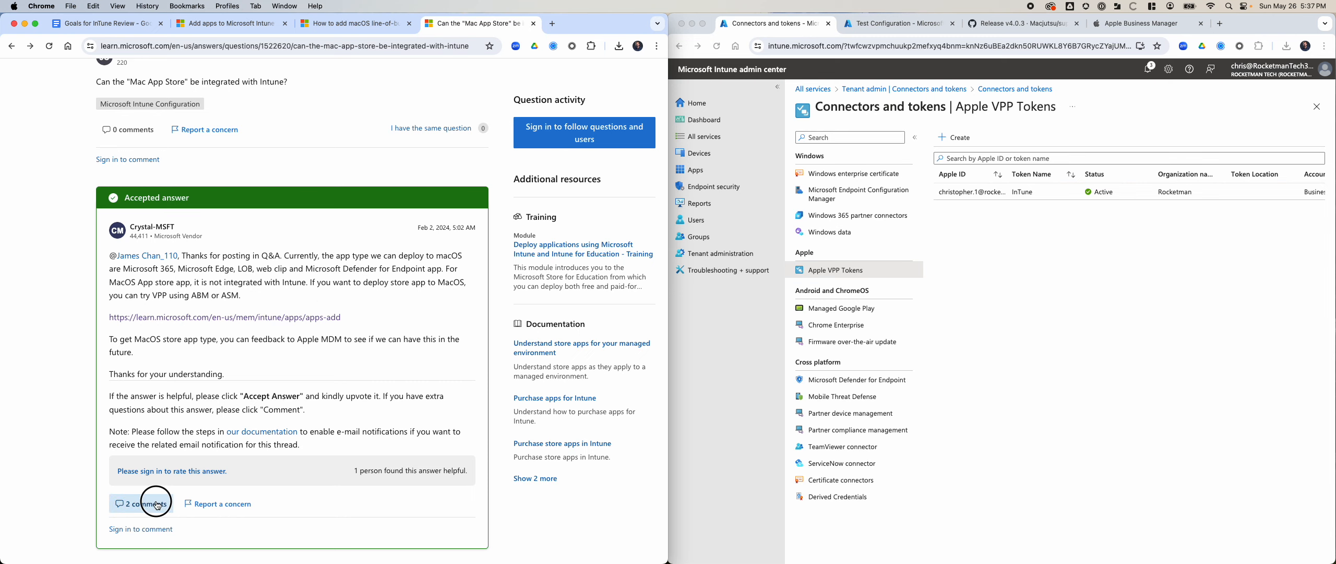
scroll(287, 467, "down", 6)
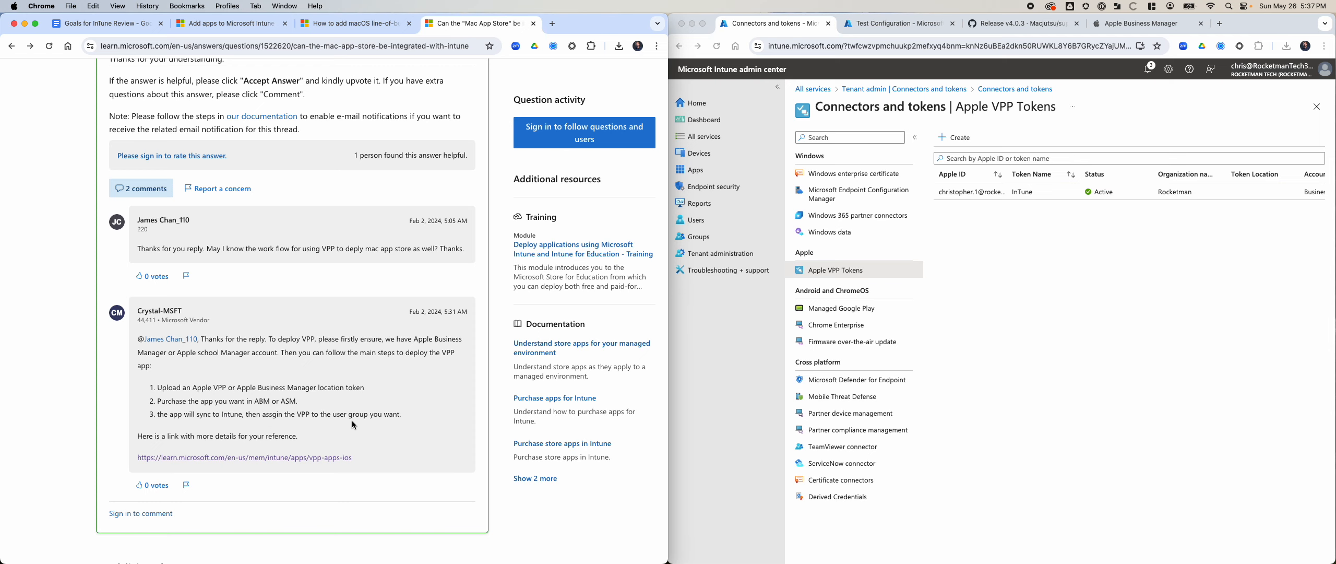
left_click(242, 456)
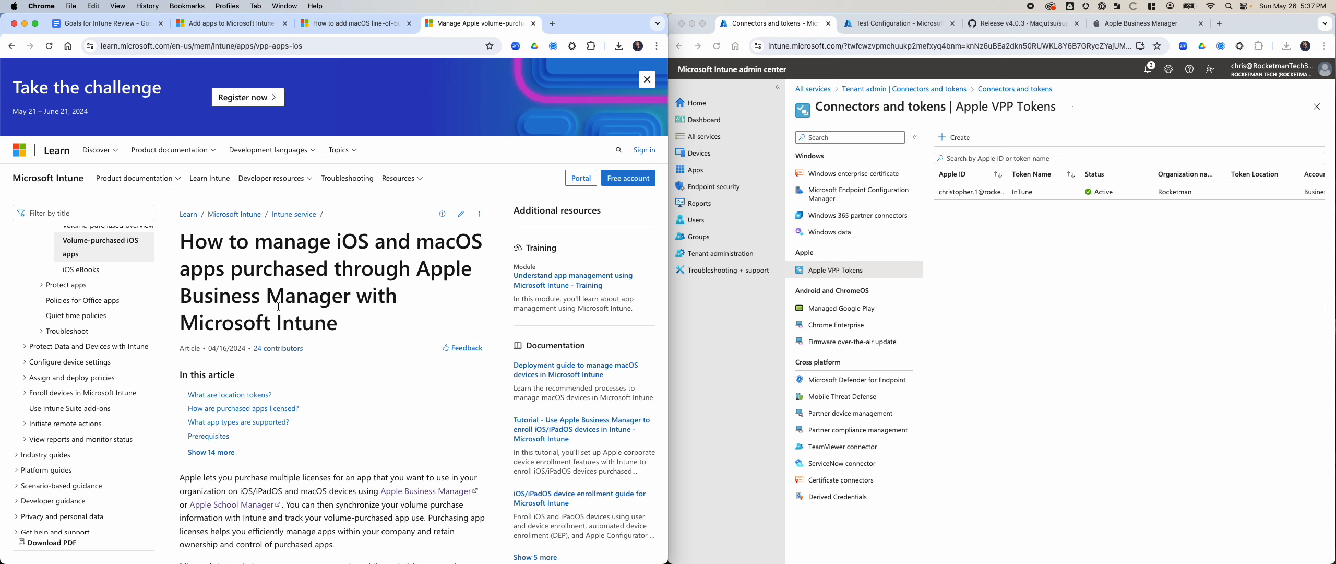
Step: Read the VPP article down to 'Synchronize a VPP token' and 'Assign a volume-purchased app', then focus Intune
scroll(324, 313, "down", 10)
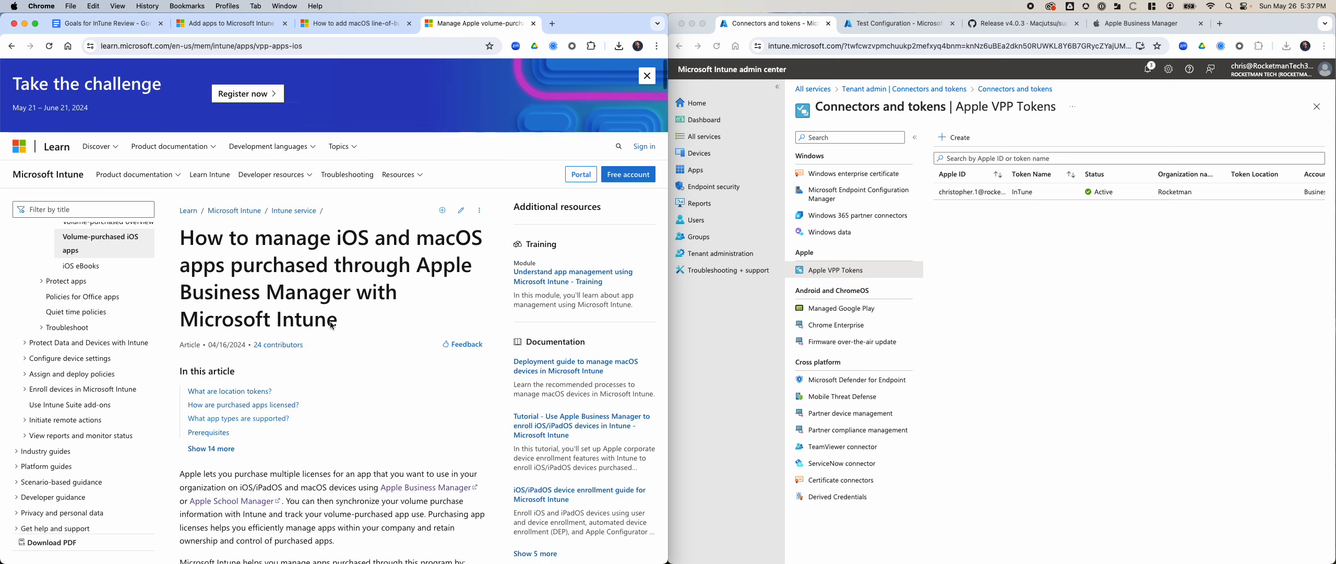
scroll(325, 326, "down", 8)
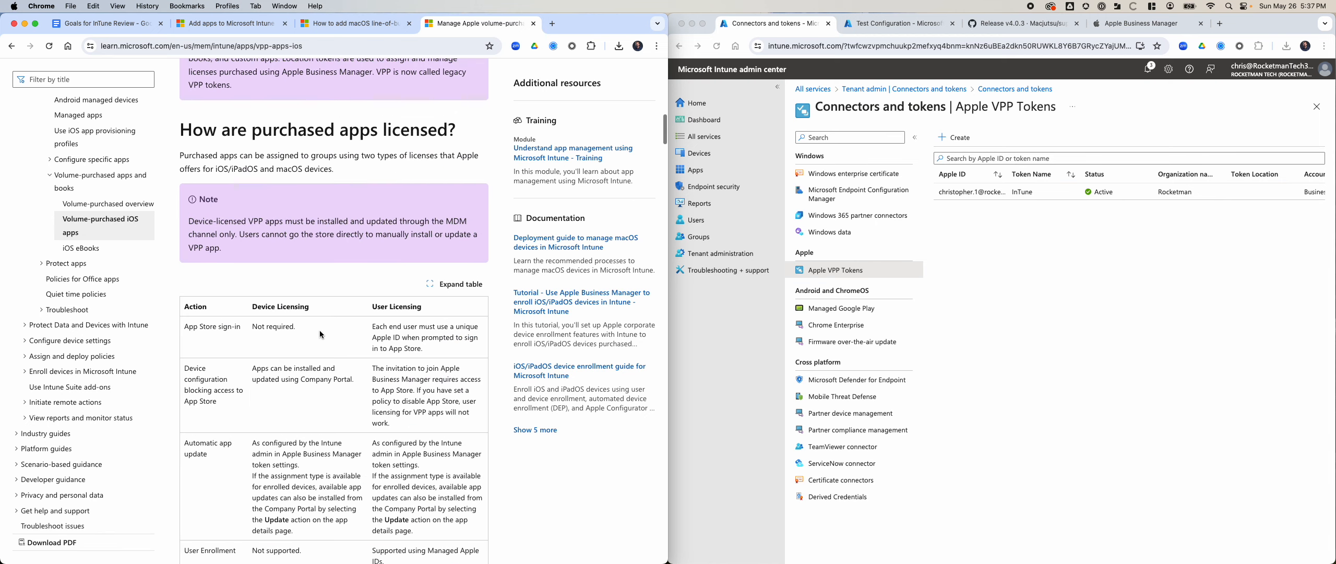
scroll(321, 334, "down", 3)
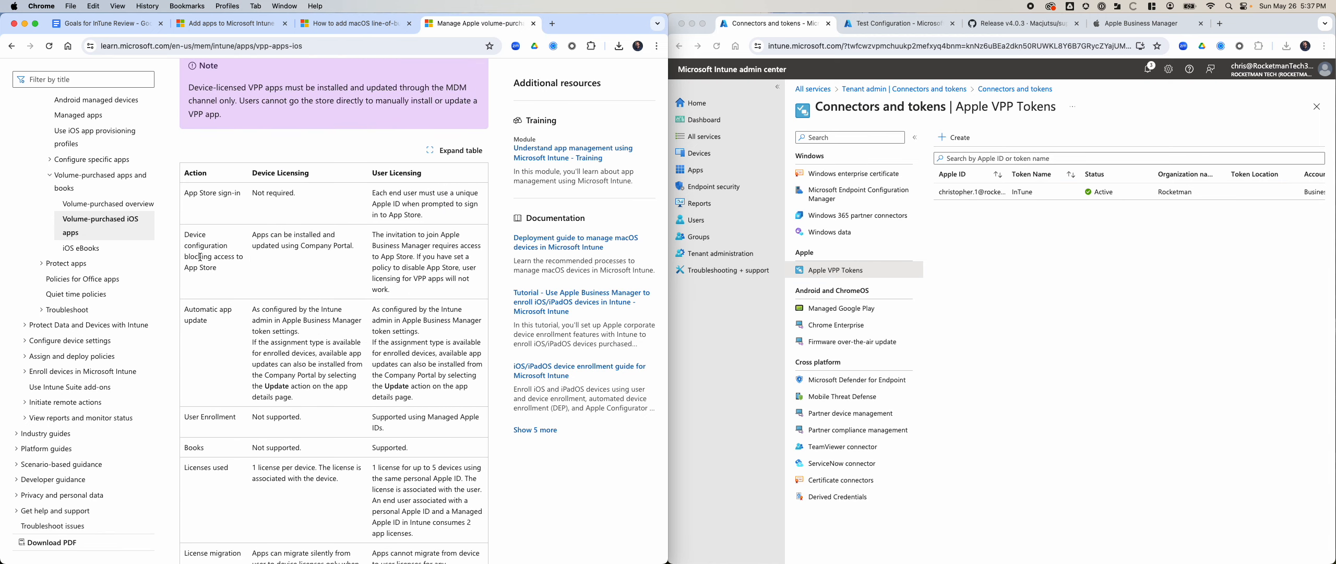
scroll(316, 343, "down", 6)
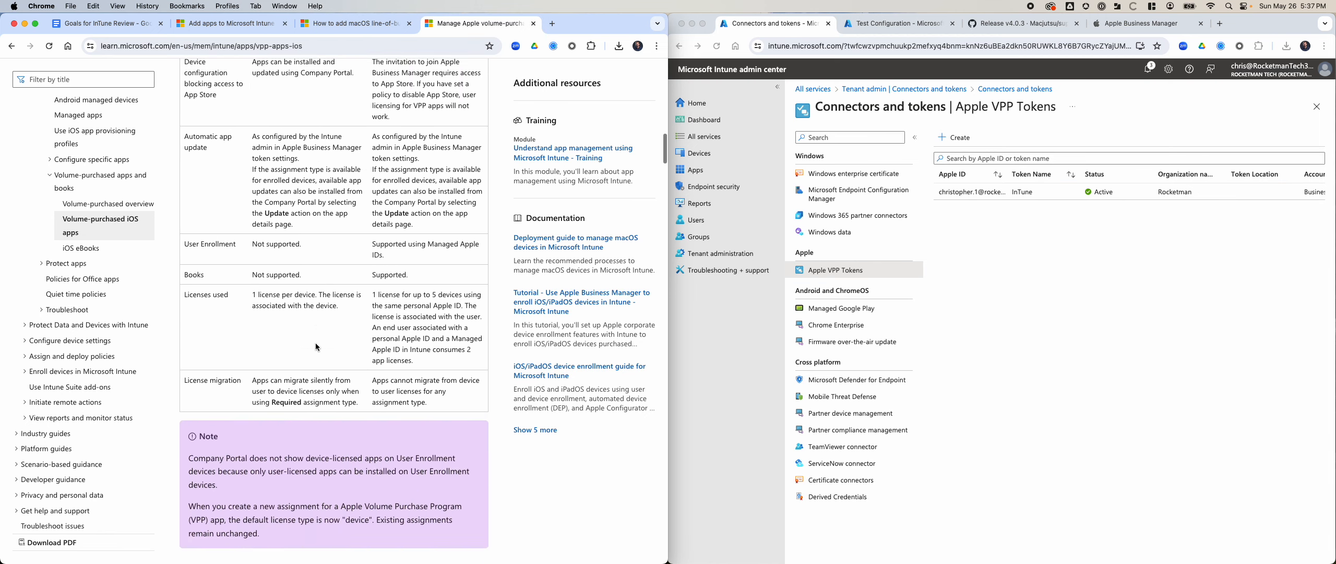
scroll(316, 343, "down", 7)
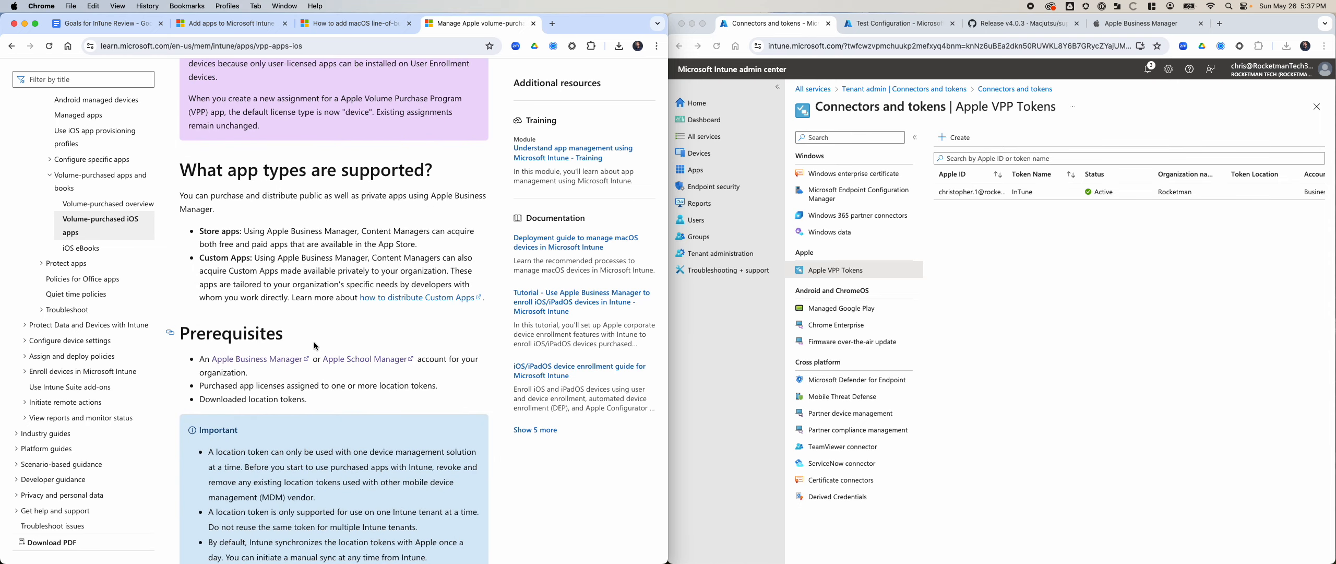
scroll(285, 269, "down", 3)
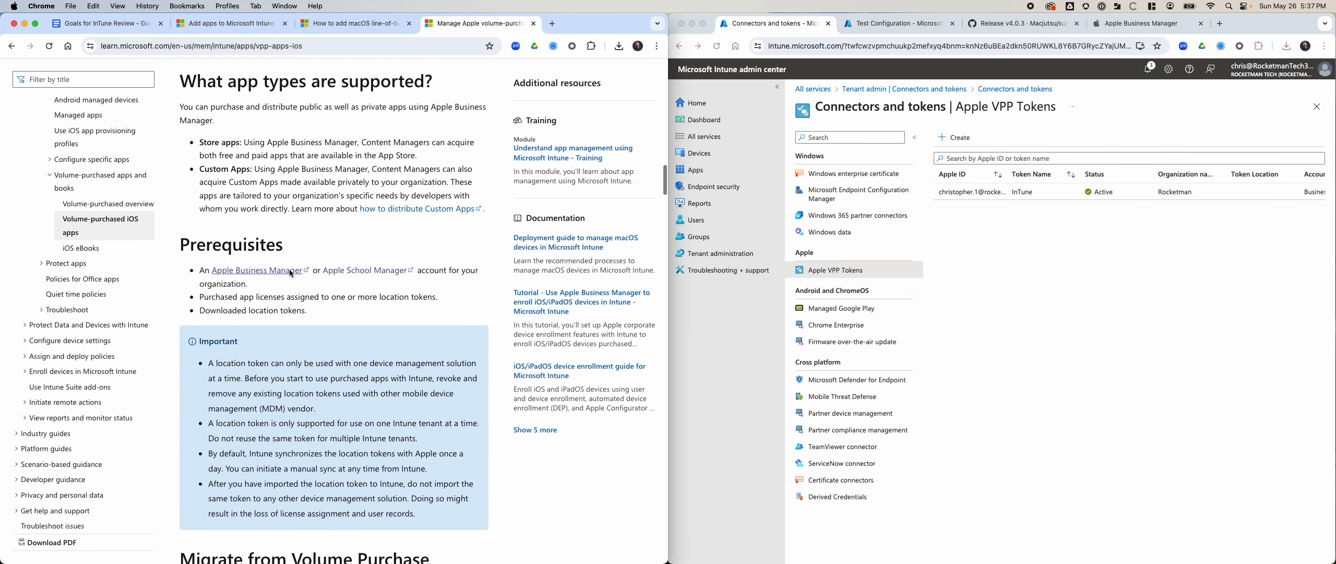
scroll(401, 270, "down", 3)
scroll(400, 269, "down", 12)
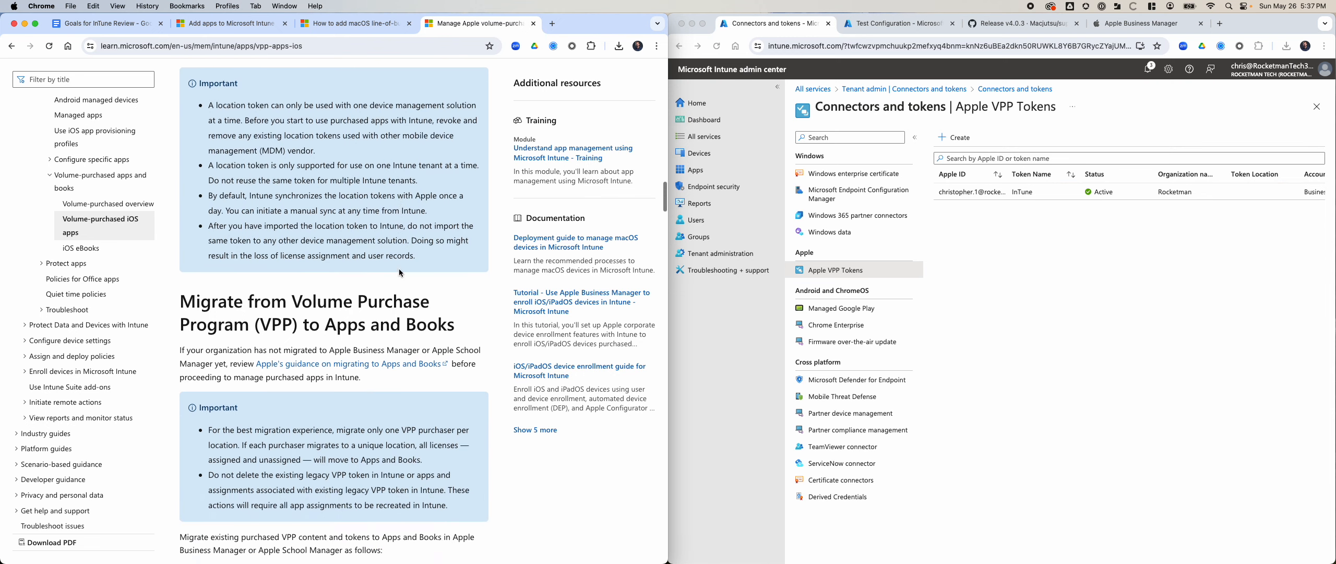
scroll(370, 267, "down", 8)
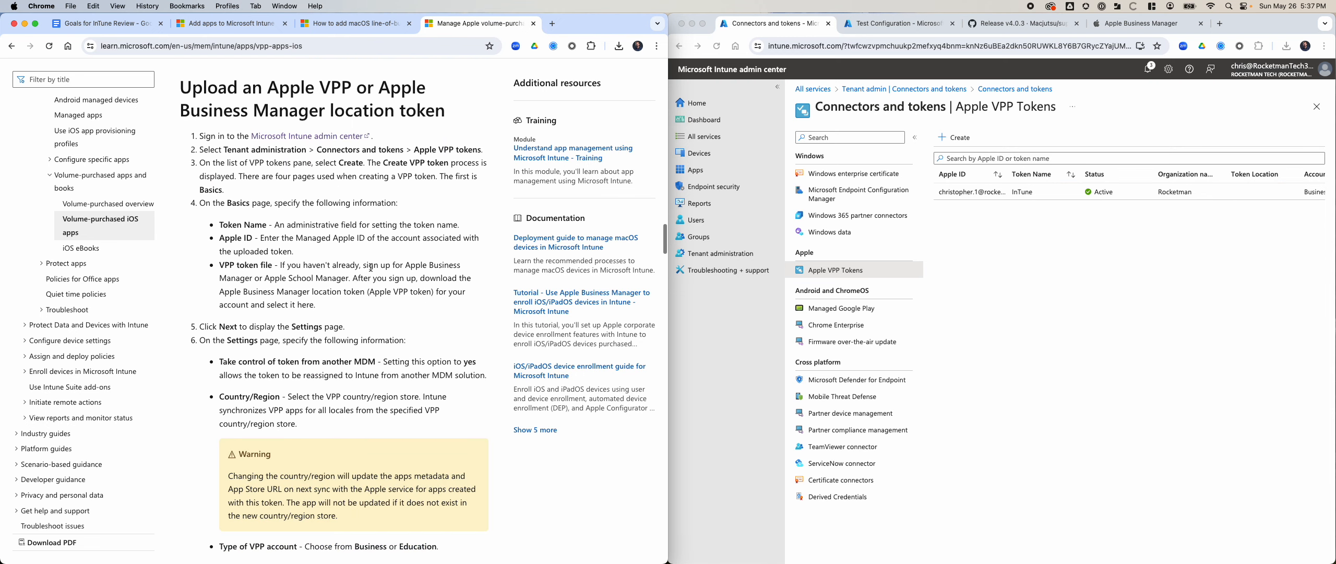
scroll(370, 267, "down", 9)
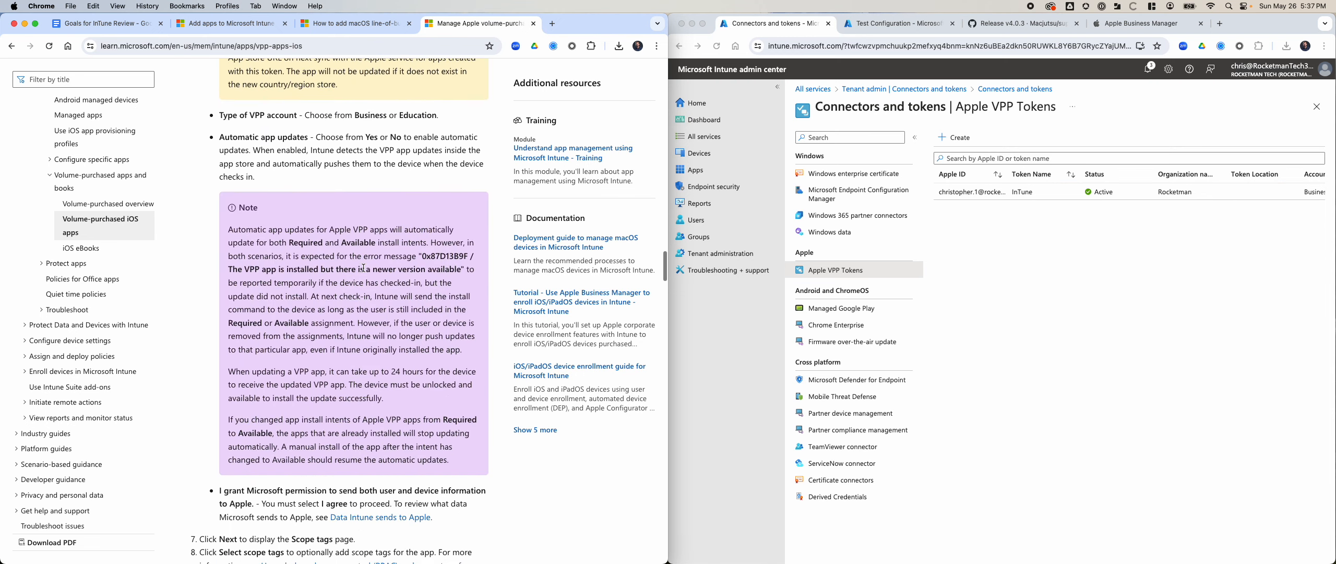
scroll(364, 271, "down", 2)
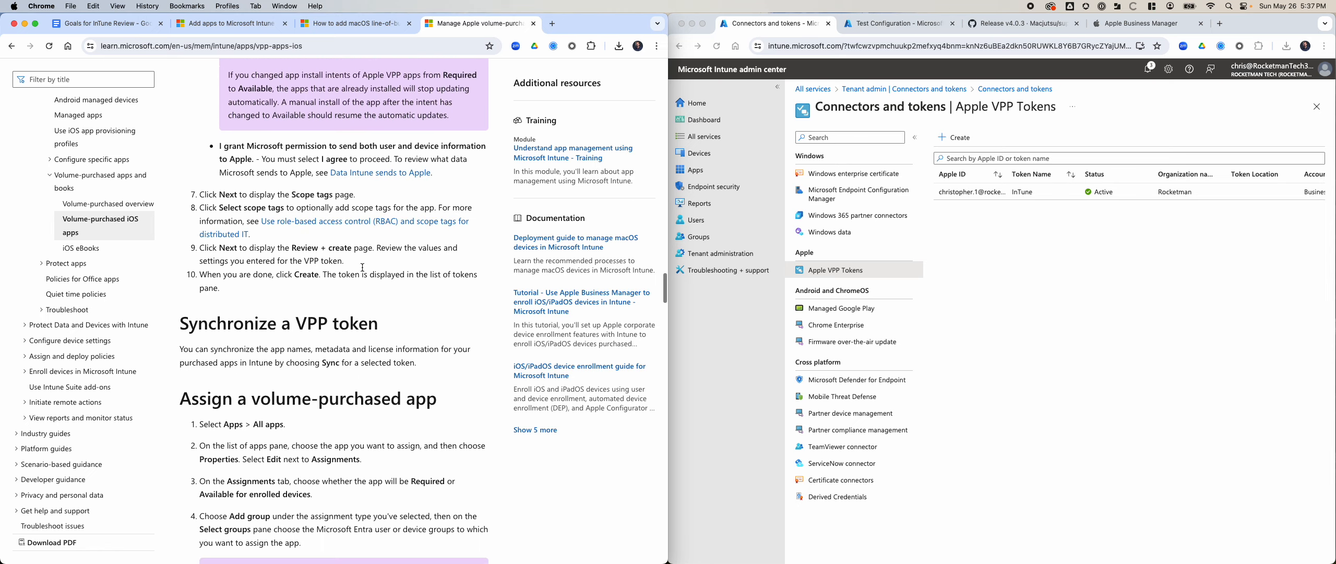
left_click(1144, 308)
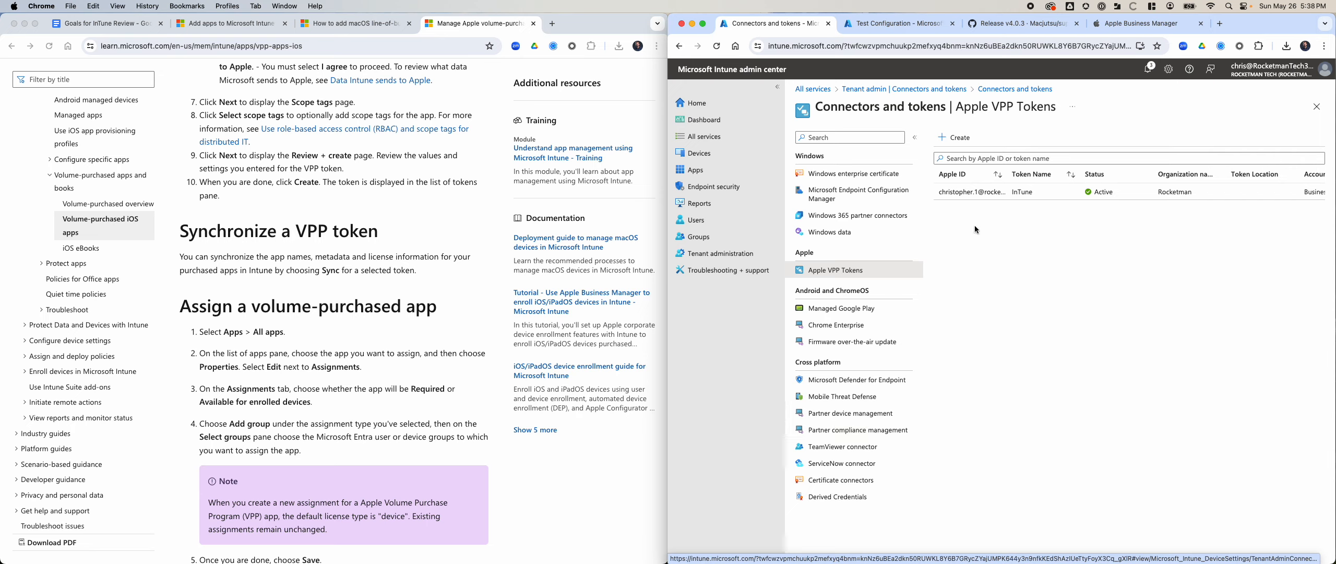
Step: Show Intune's macOS apps list with Harvest, iMazing Profile Editor and Slack, previewing app types without adding one
left_click(695, 169)
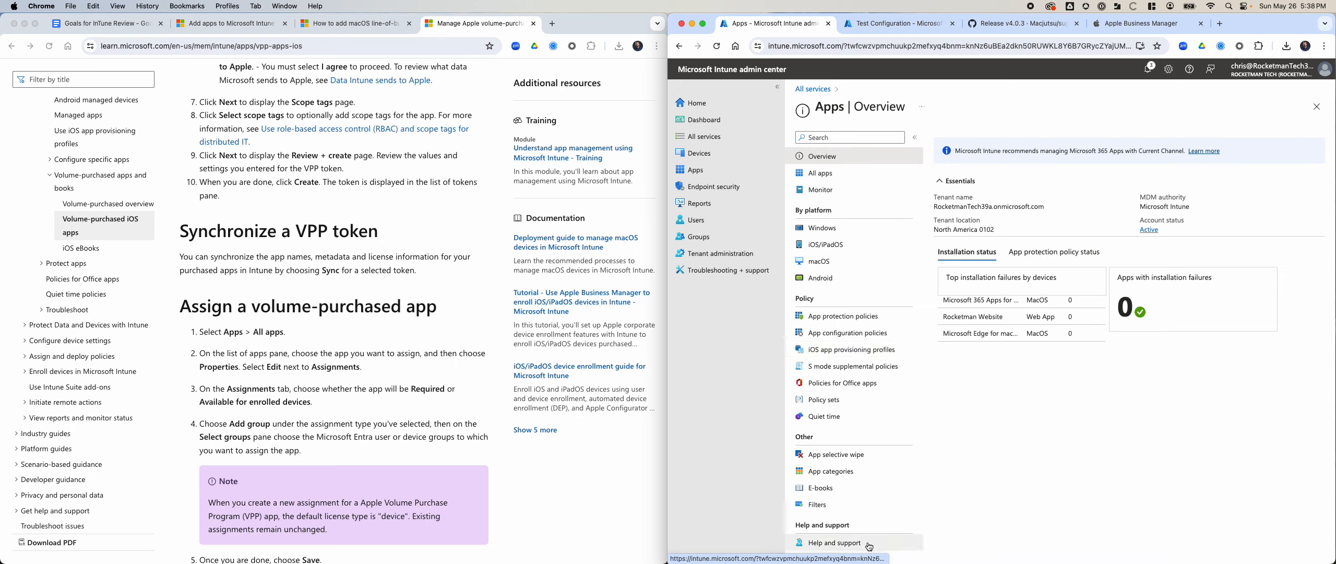
left_click(835, 261)
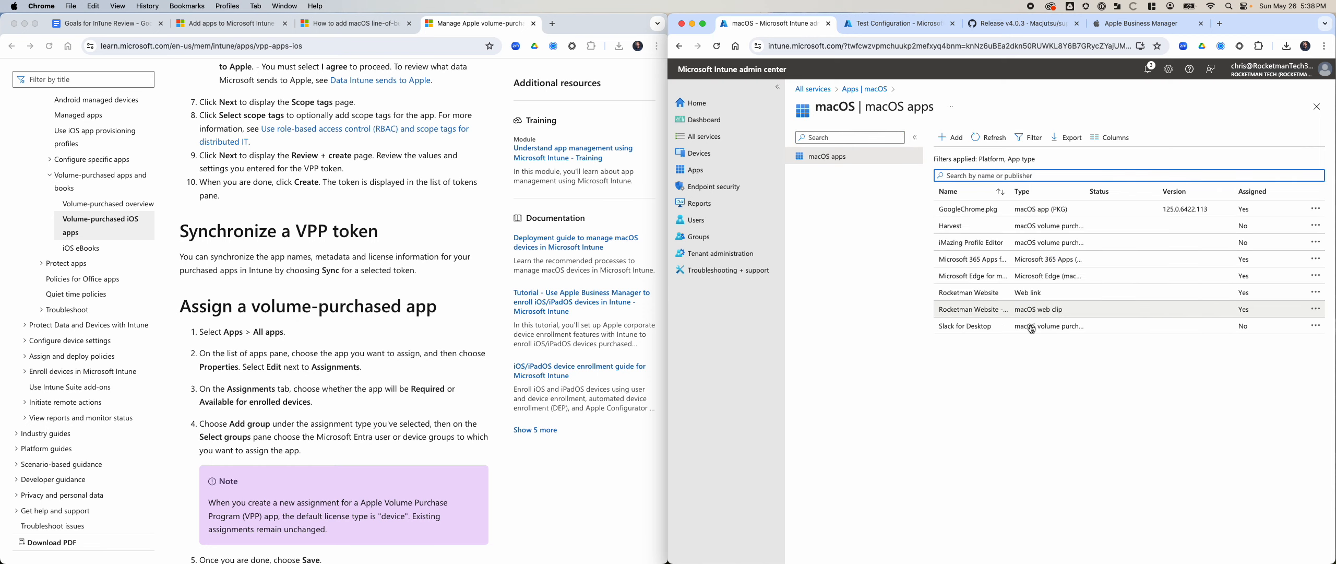
left_click(950, 137)
left_click(1118, 141)
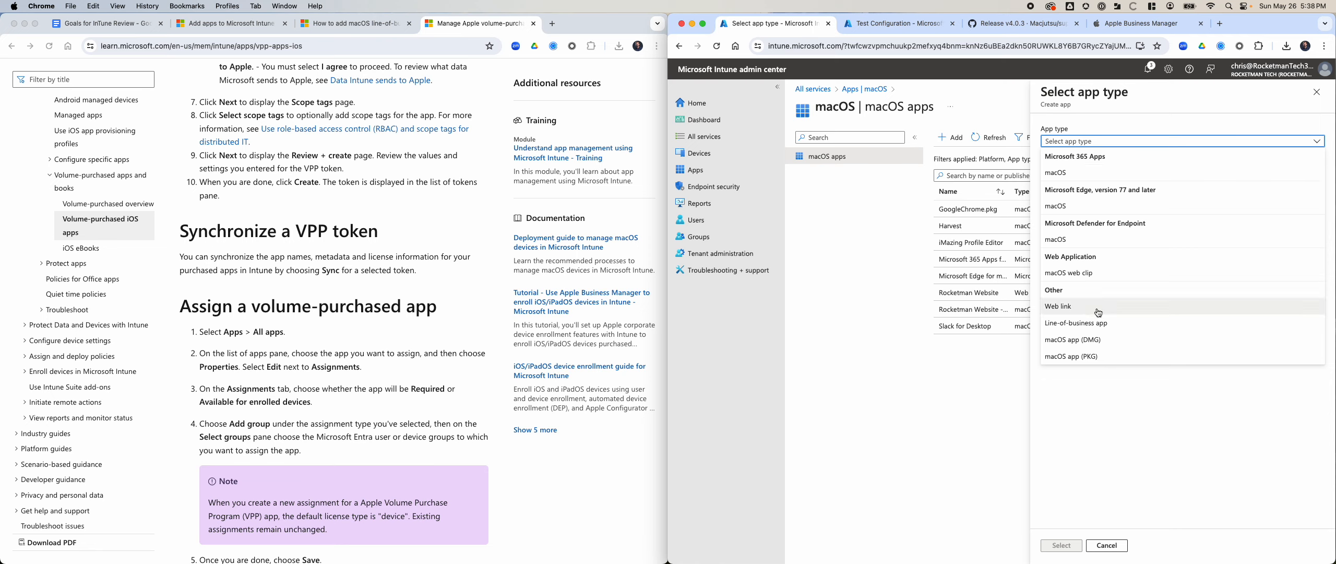
left_click(1164, 452)
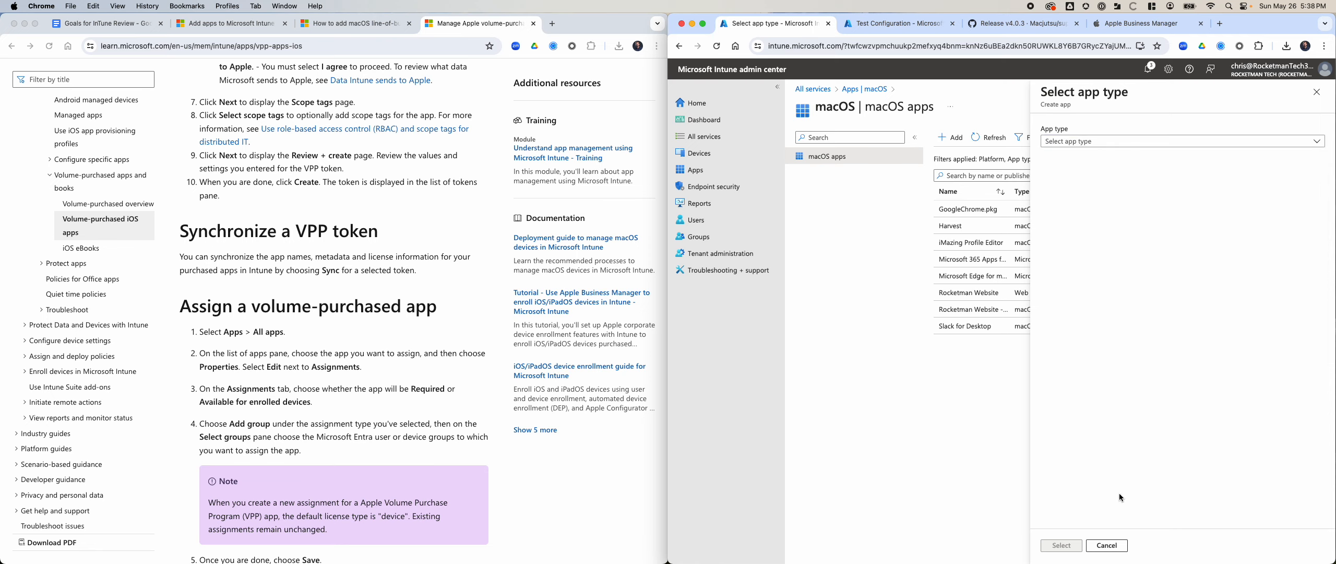
left_click(1107, 547)
scroll(327, 416, "down", 10)
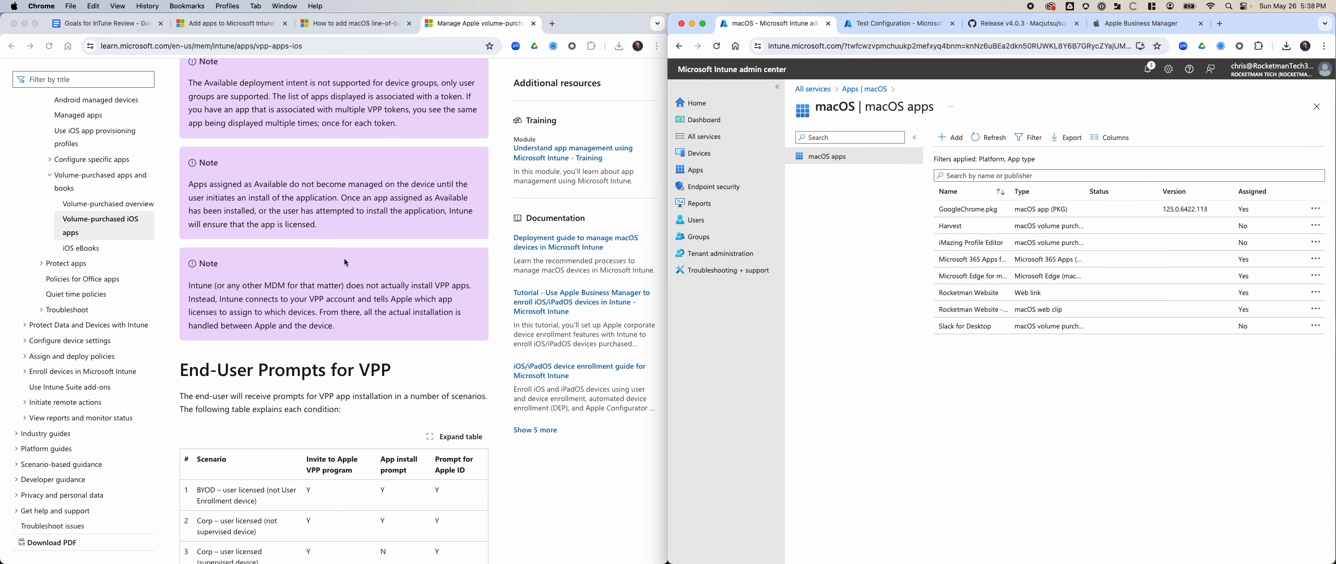
Step: Read the VPP article through End-User Prompts, Revoking, Renewing and Deleting sections down to the FAQ
scroll(347, 264, "up", 2)
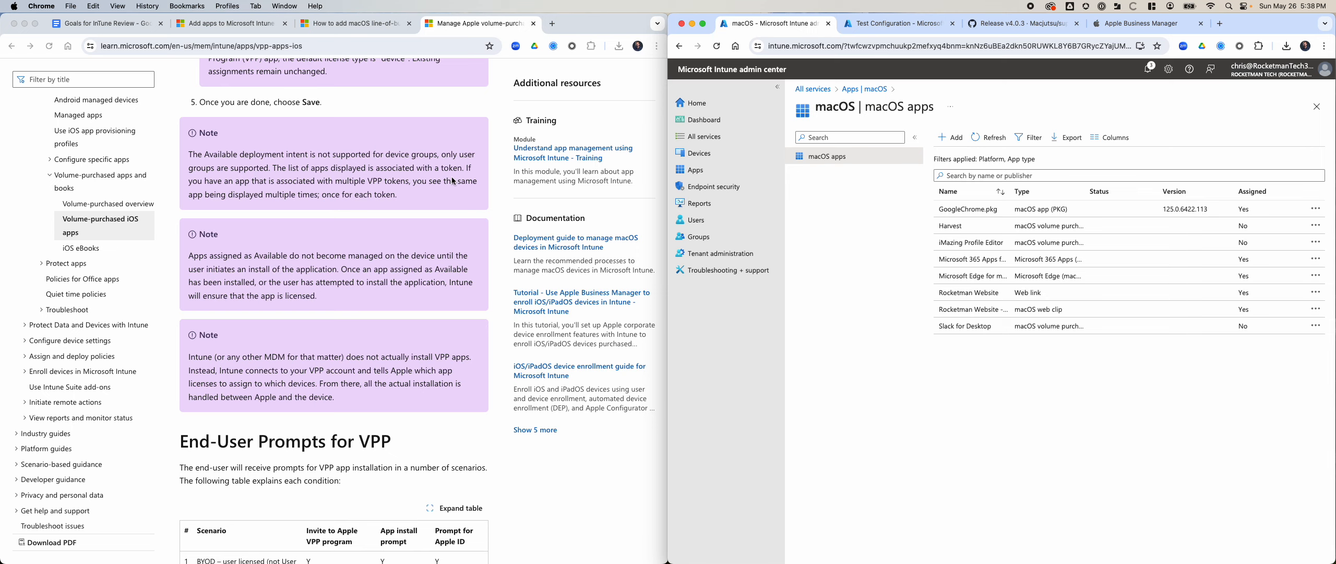
scroll(342, 317, "down", 7)
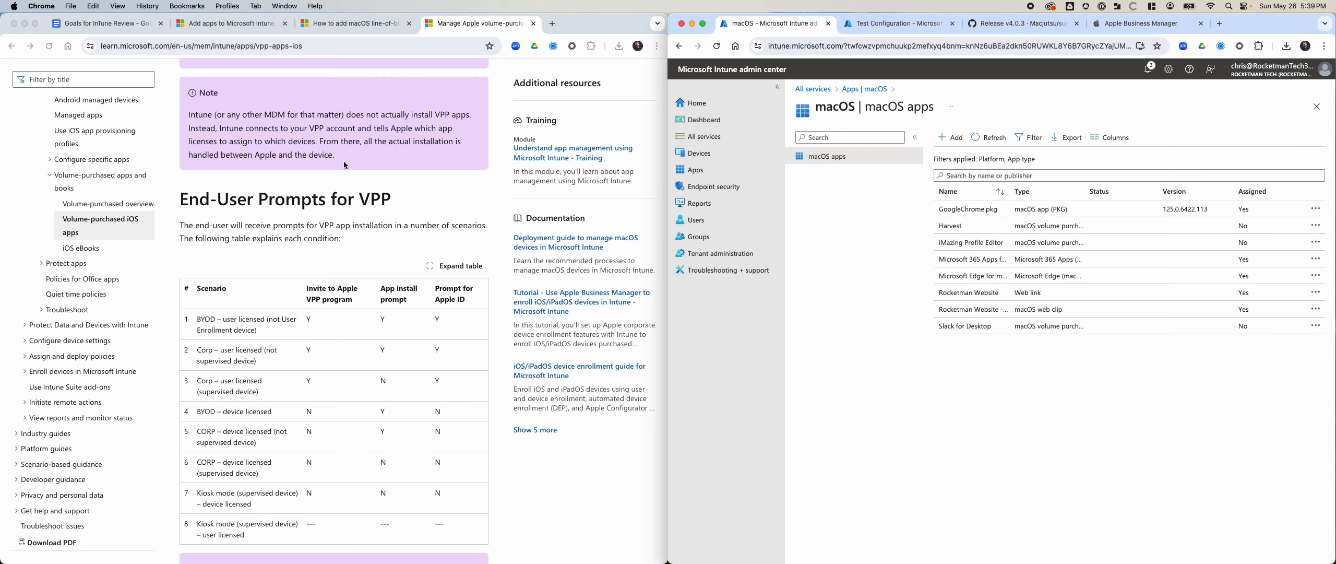
scroll(345, 164, "down", 5)
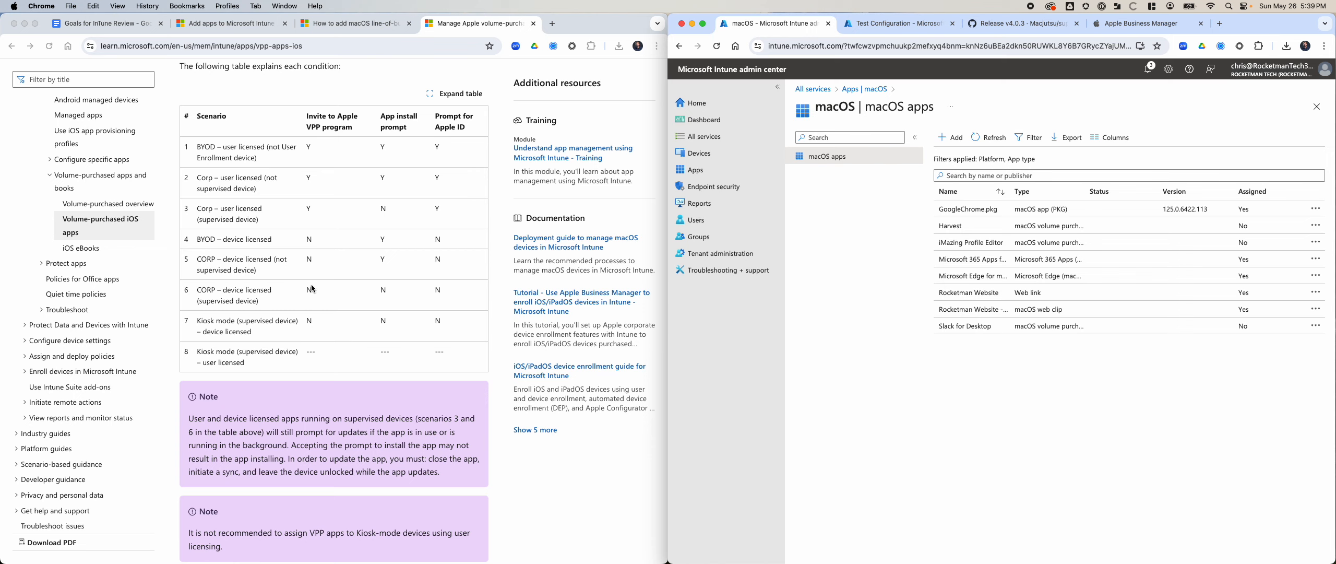
scroll(322, 339, "down", 8)
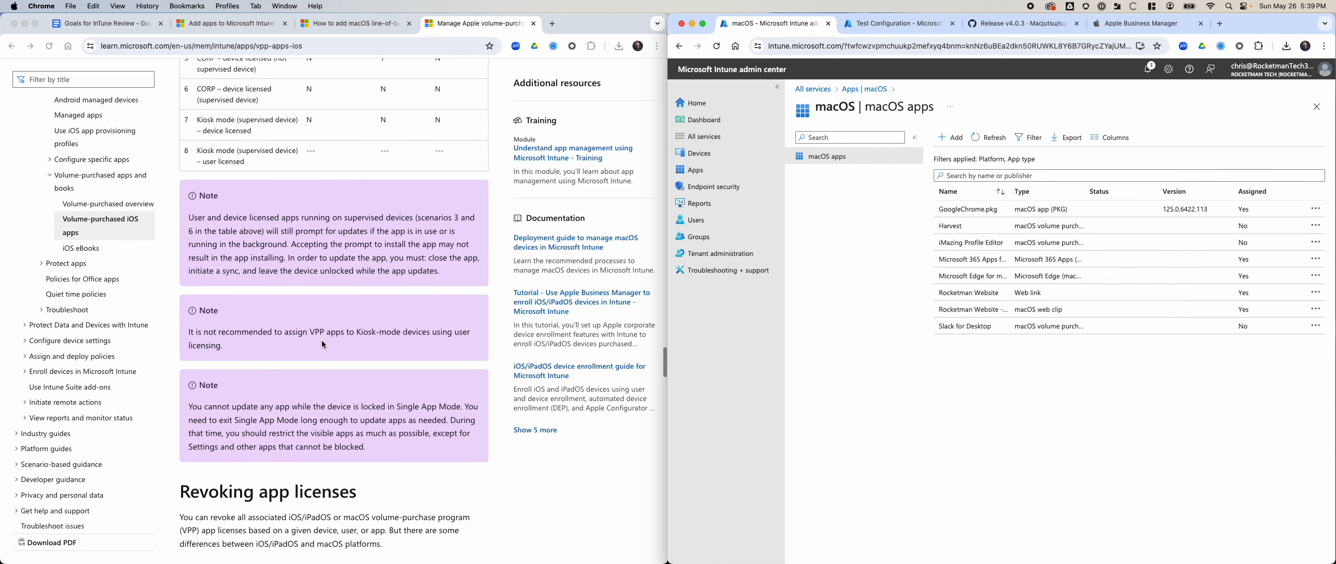
scroll(321, 340, "up", 2)
scroll(322, 344, "down", 10)
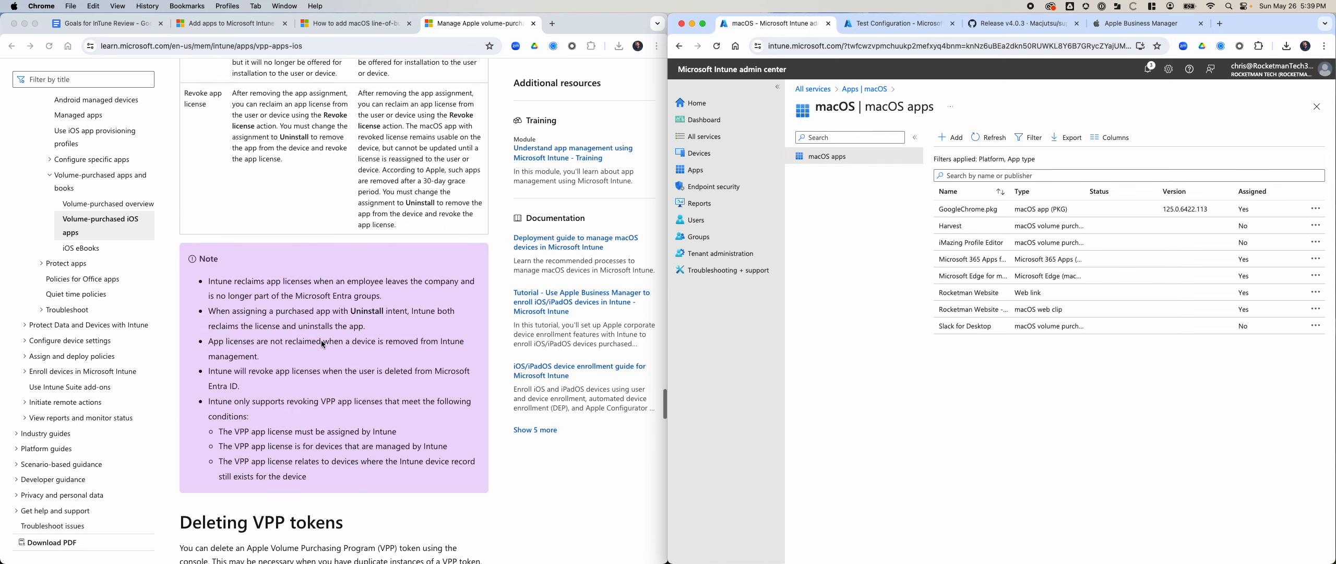
scroll(321, 344, "down", 10)
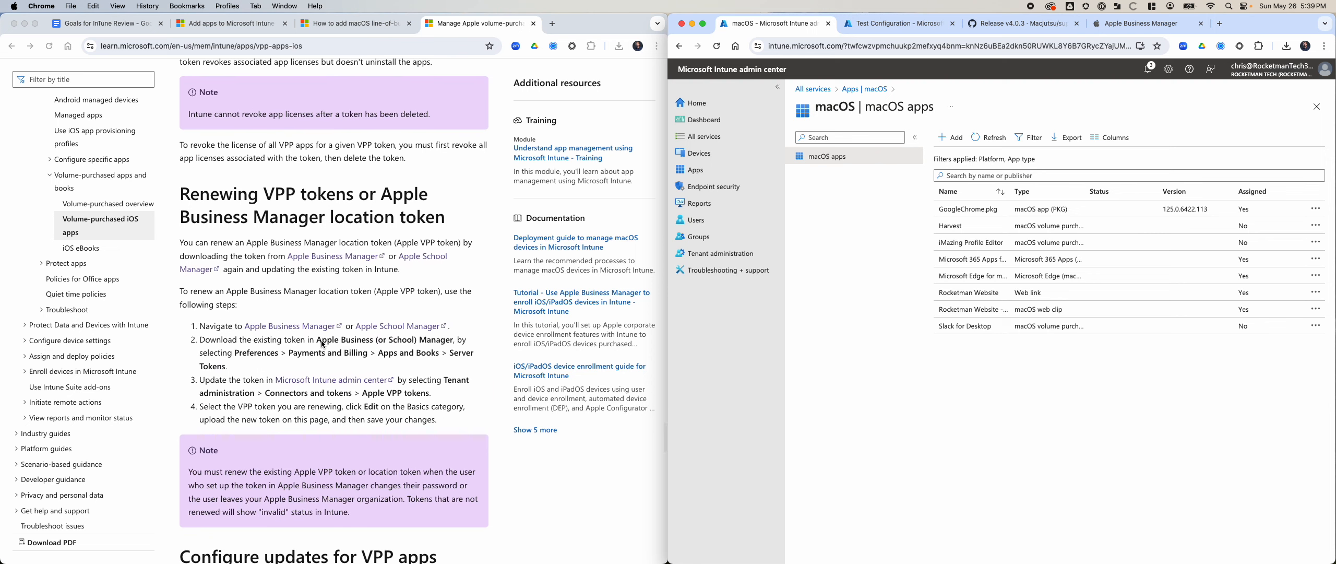
scroll(323, 344, "down", 10)
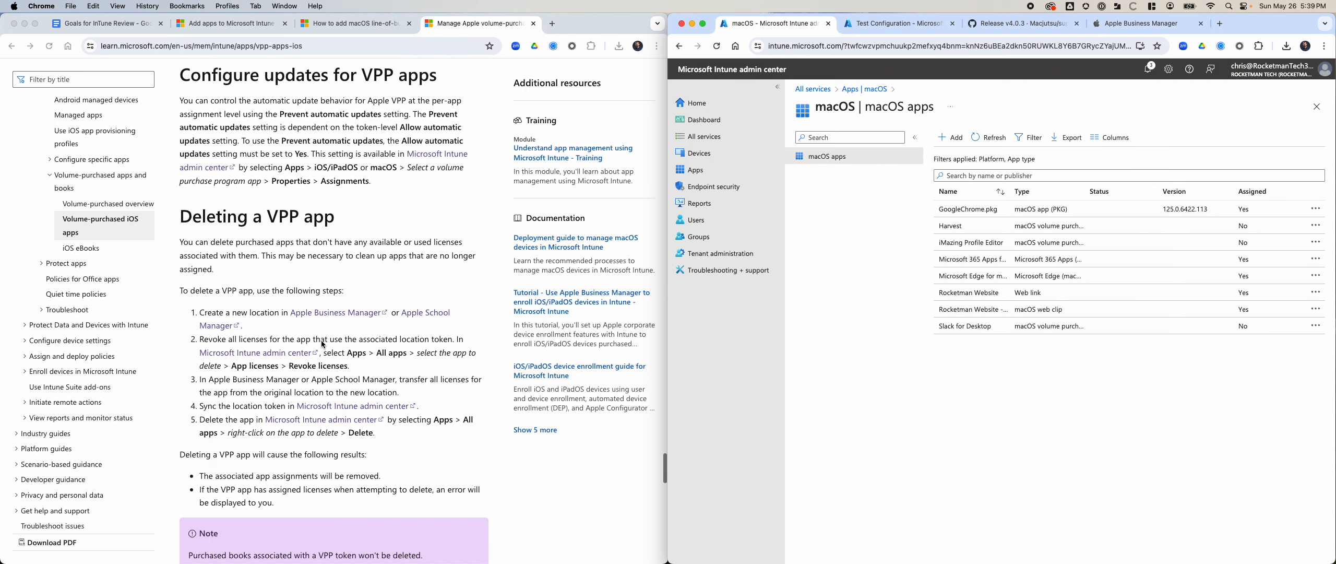
scroll(323, 344, "down", 10)
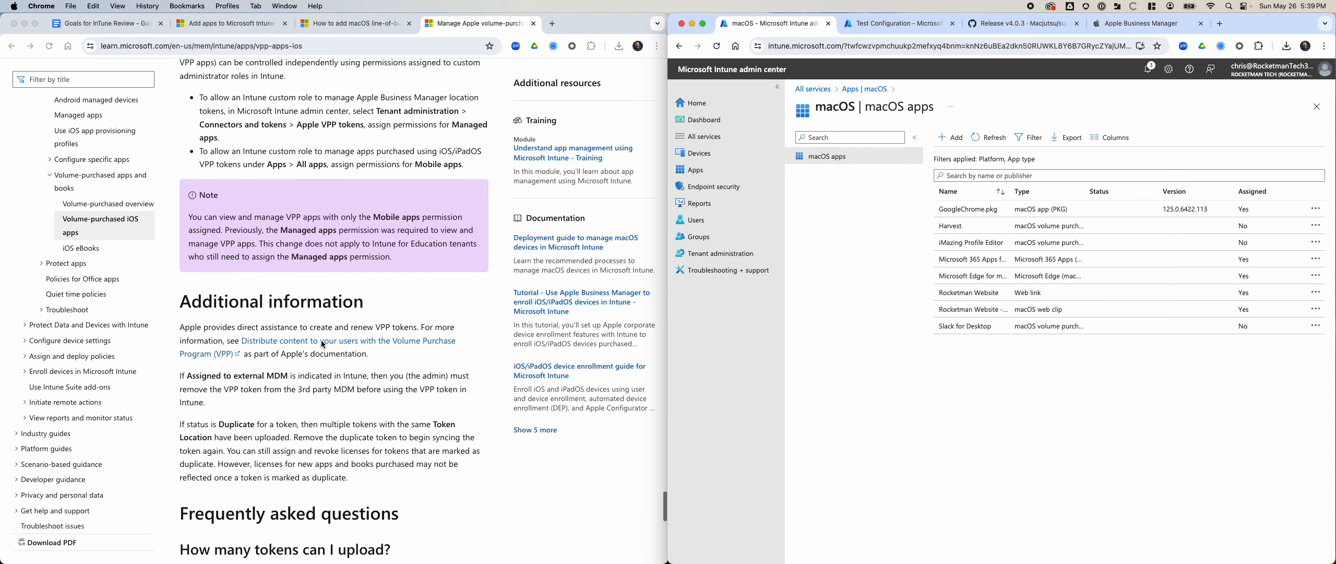
scroll(322, 344, "down", 5)
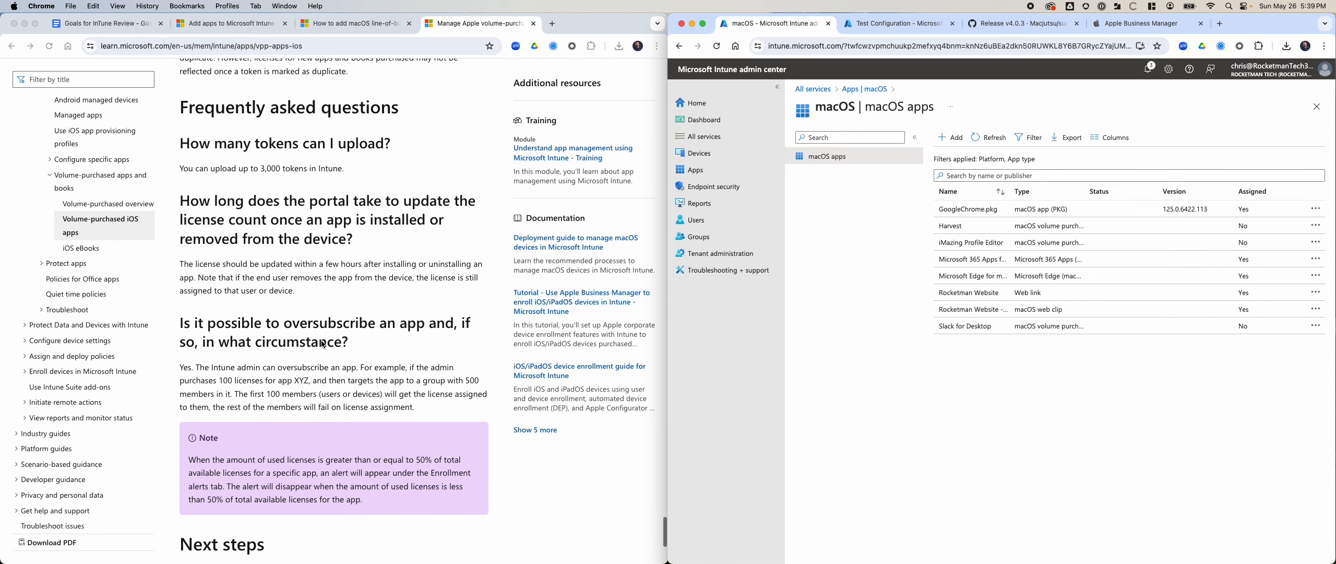
Step: Search the Learn article for Mac apps and jump to the 'What app types are supported' section
key("super+f")
type("ma")
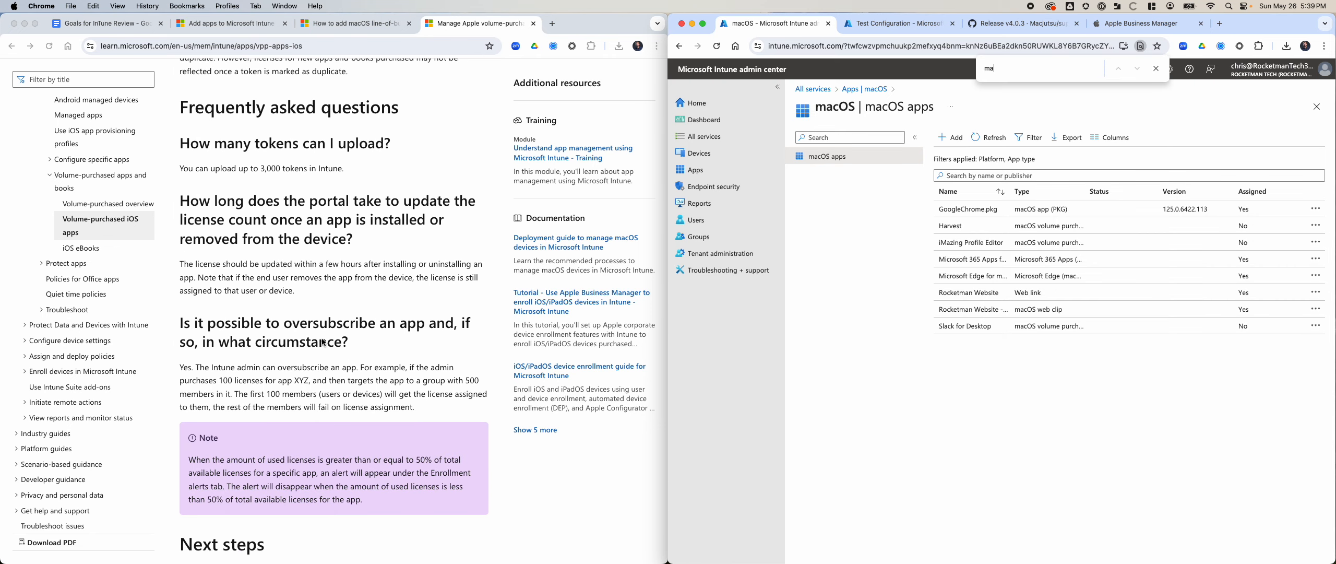
left_click(252, 179)
key("super+f")
type("ma")
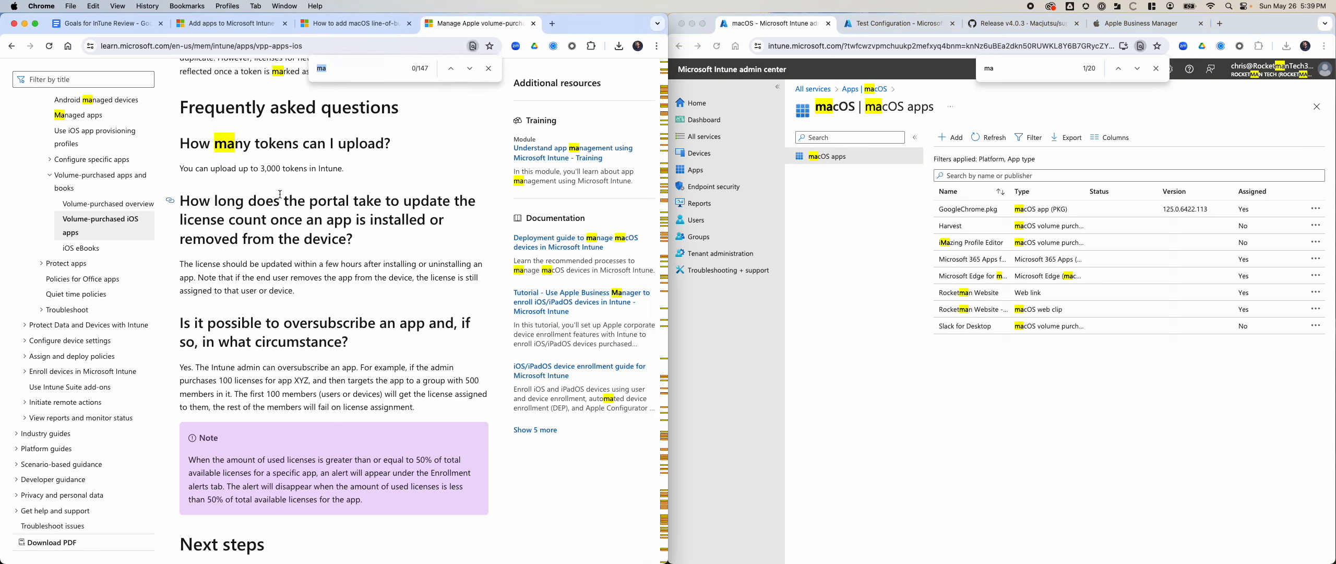
type("c app sotre")
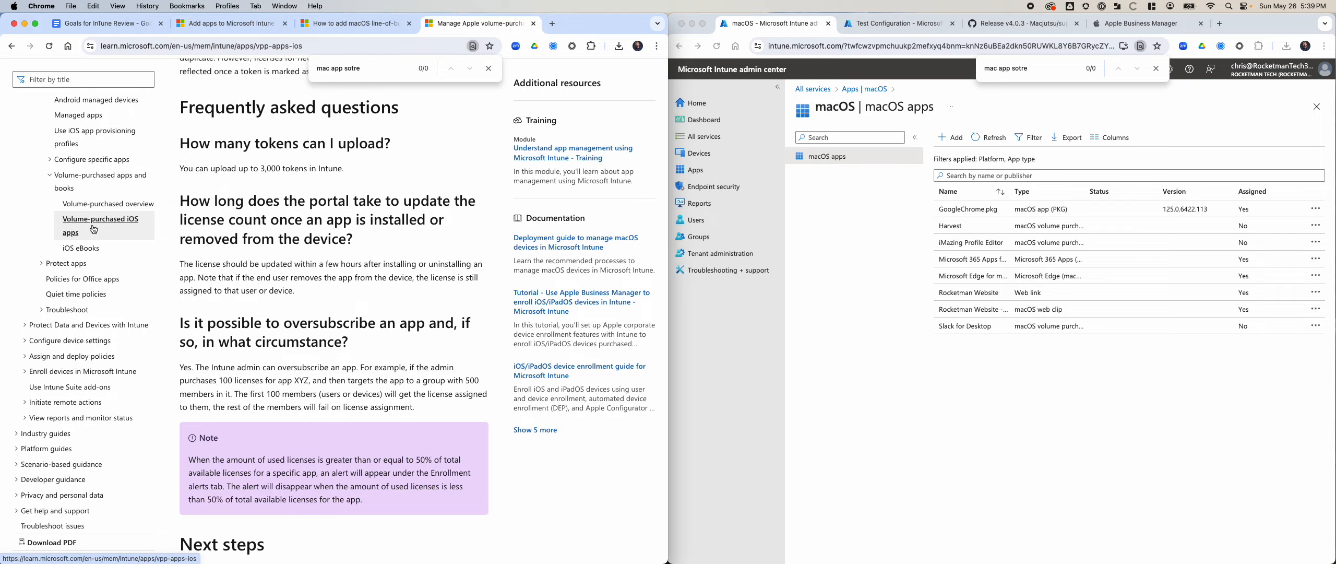
scroll(379, 256, "up", 10)
scroll(378, 253, "up", 15)
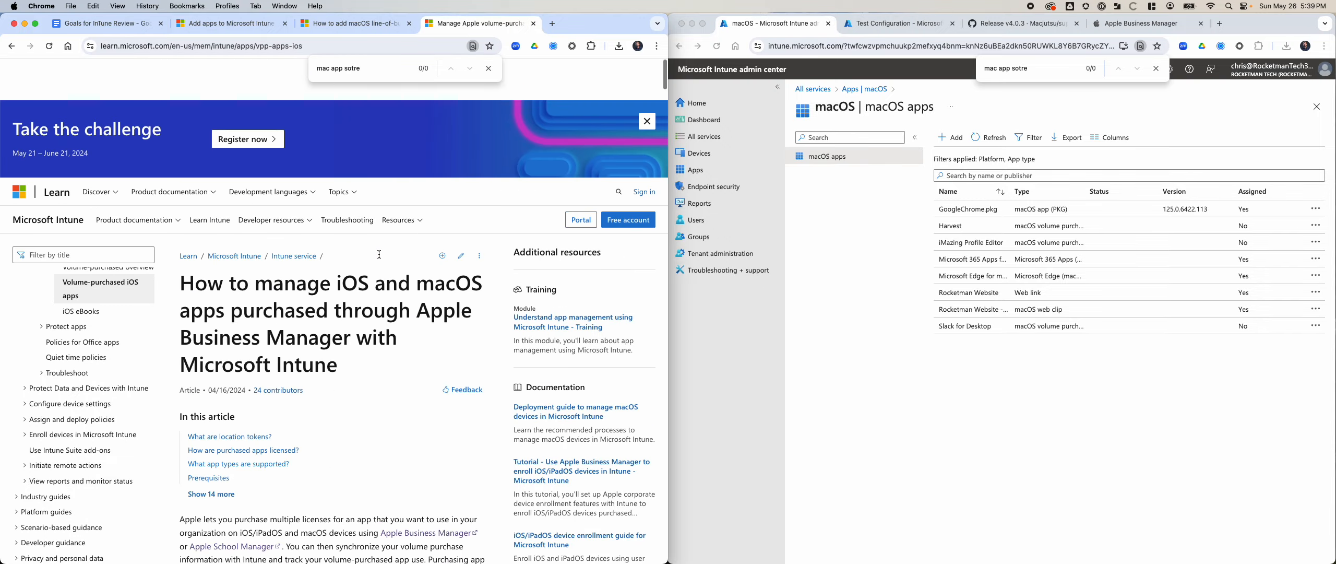
scroll(377, 254, "down", 1)
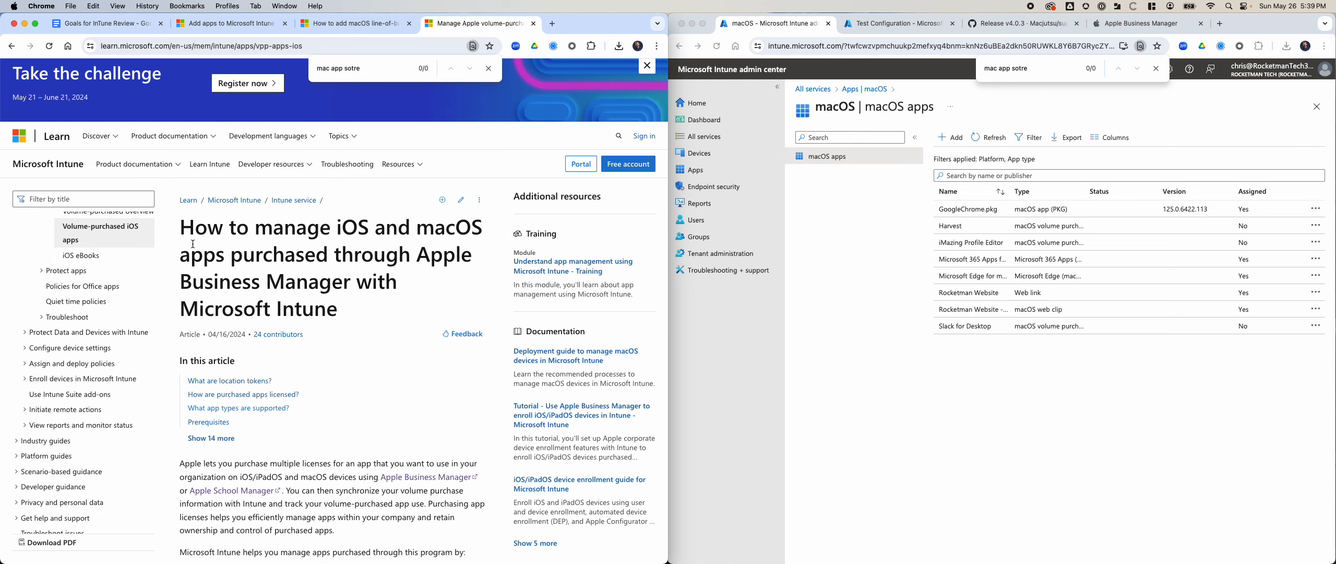
left_click(242, 407)
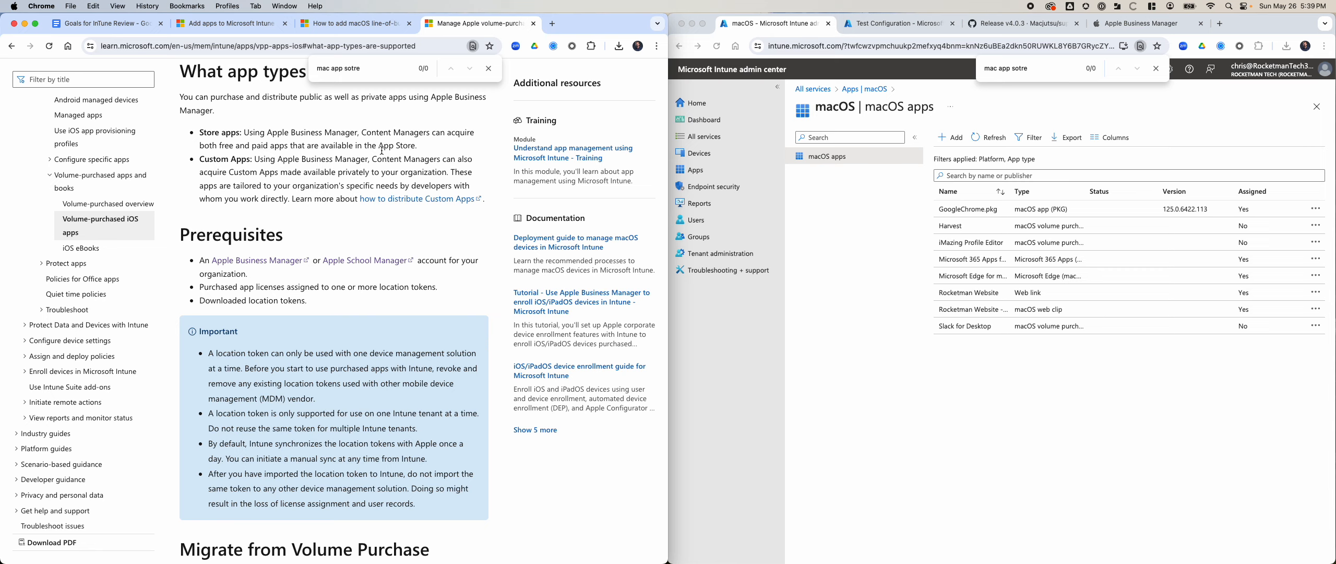
Step: Correct the search to 'Mac App', then return to the Goals for InTune Review document
left_click(370, 67)
type("Mac App")
key("super+a")
left_click(372, 126)
key("super+f")
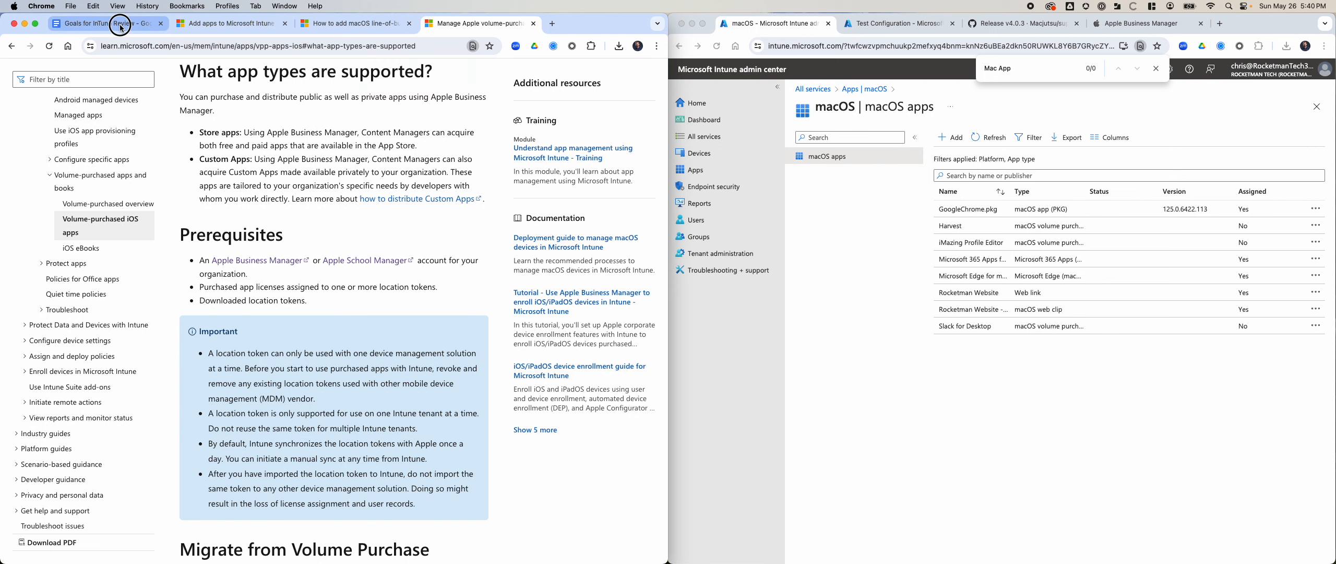
key("super+1")
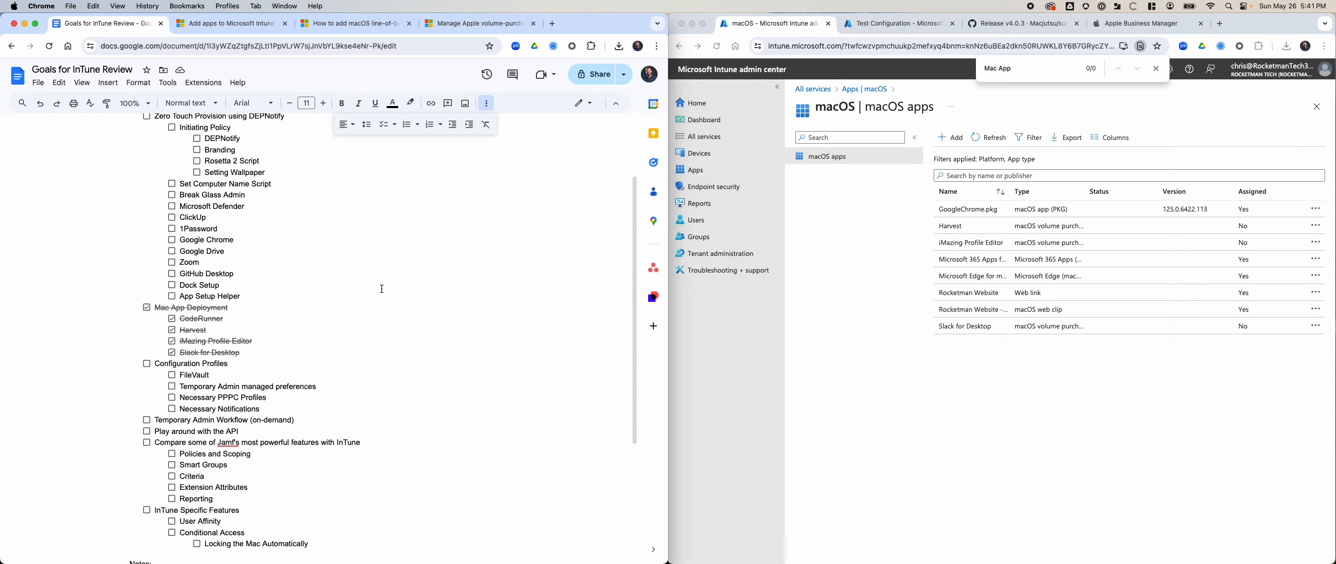
Step: Add a thousands comma so the Notes read 'Scripts are limited to 200,000 bytes'
scroll(382, 289, "down", 4)
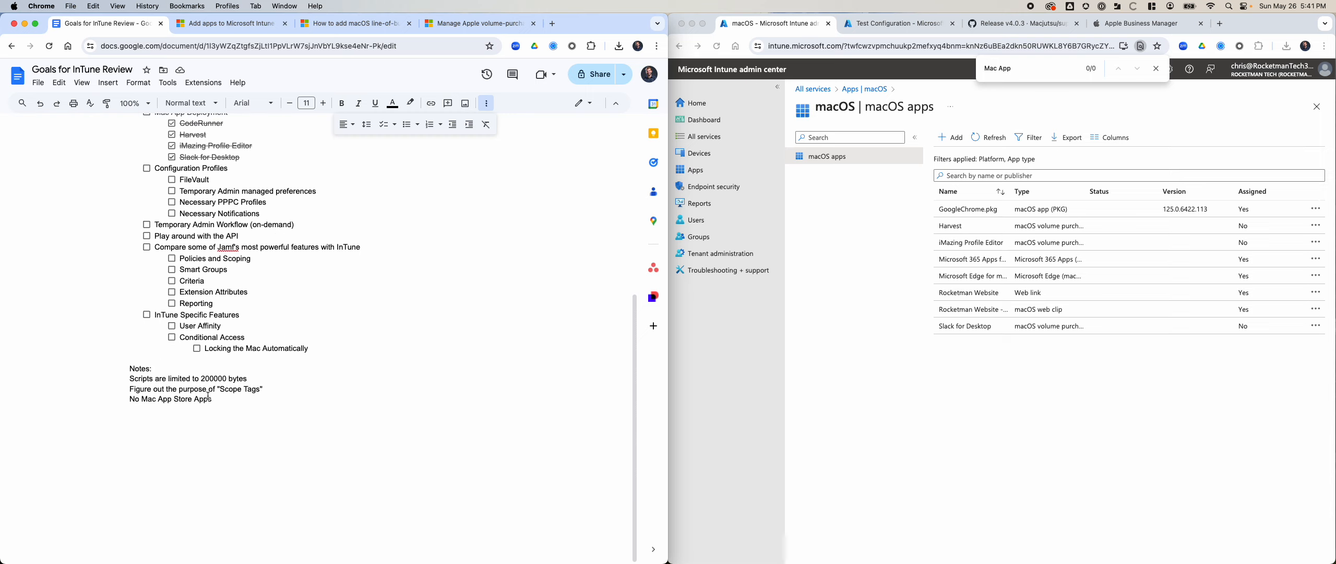
triple_click(130, 379)
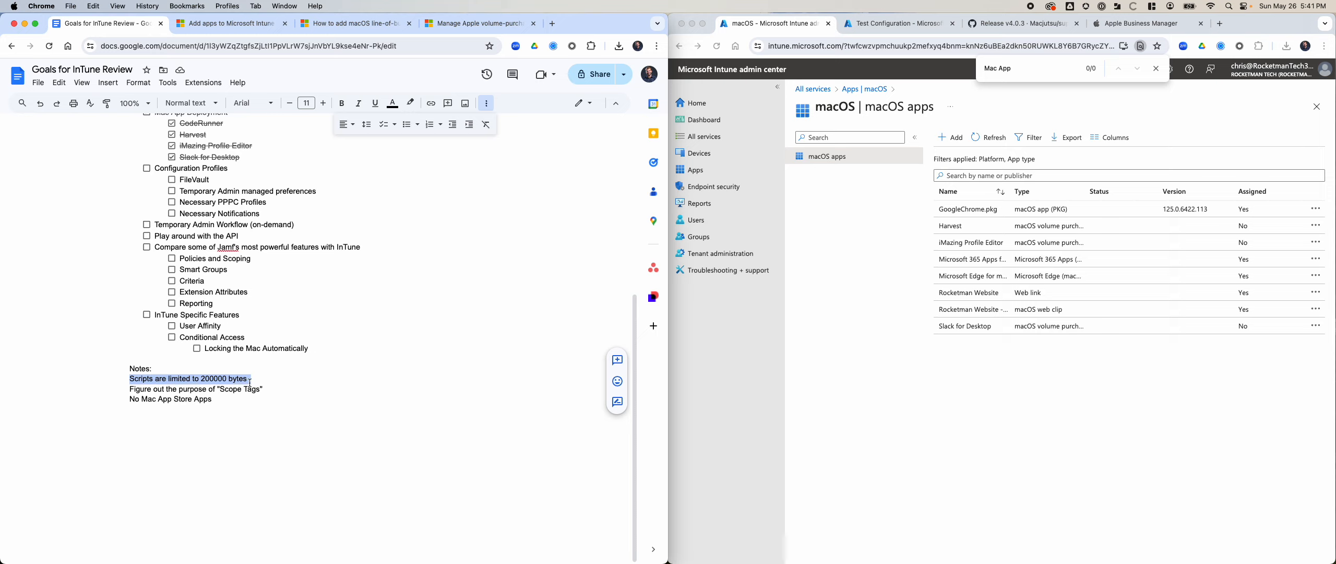
left_click(214, 379)
type(",")
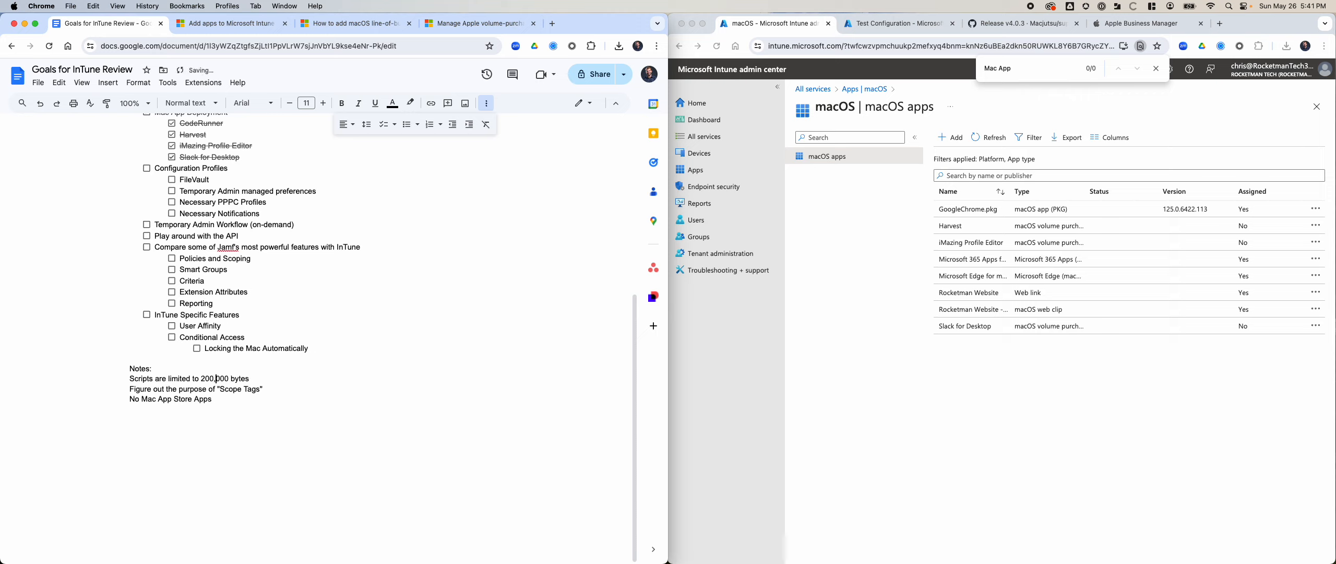
triple_click(230, 398)
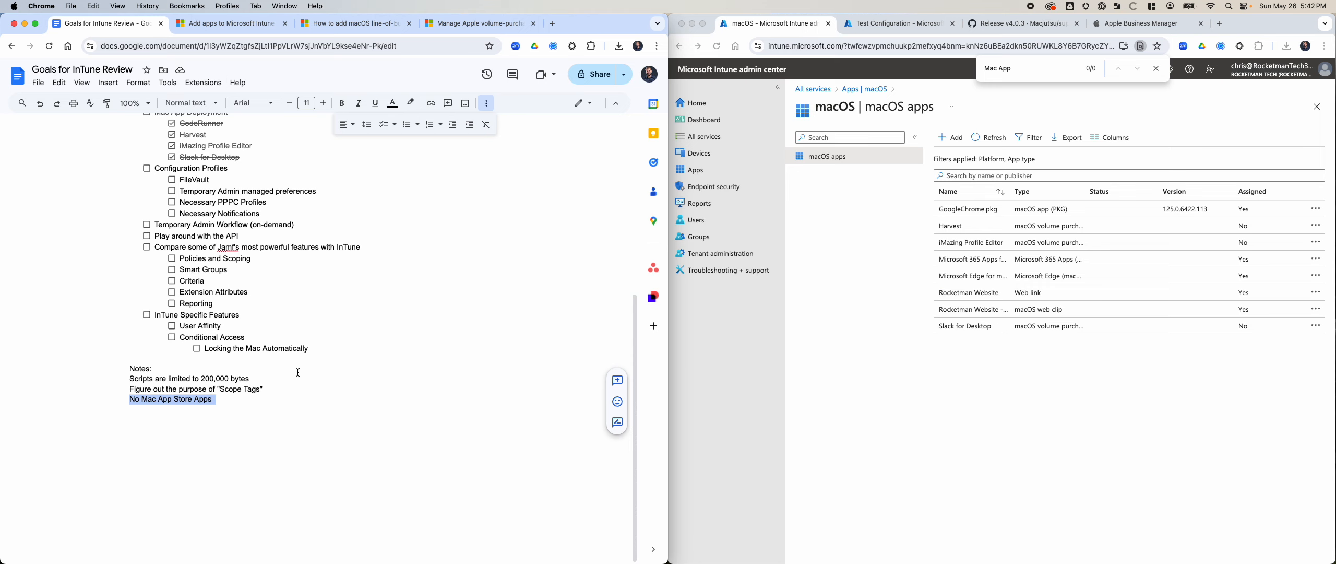
scroll(297, 373, "up", 10)
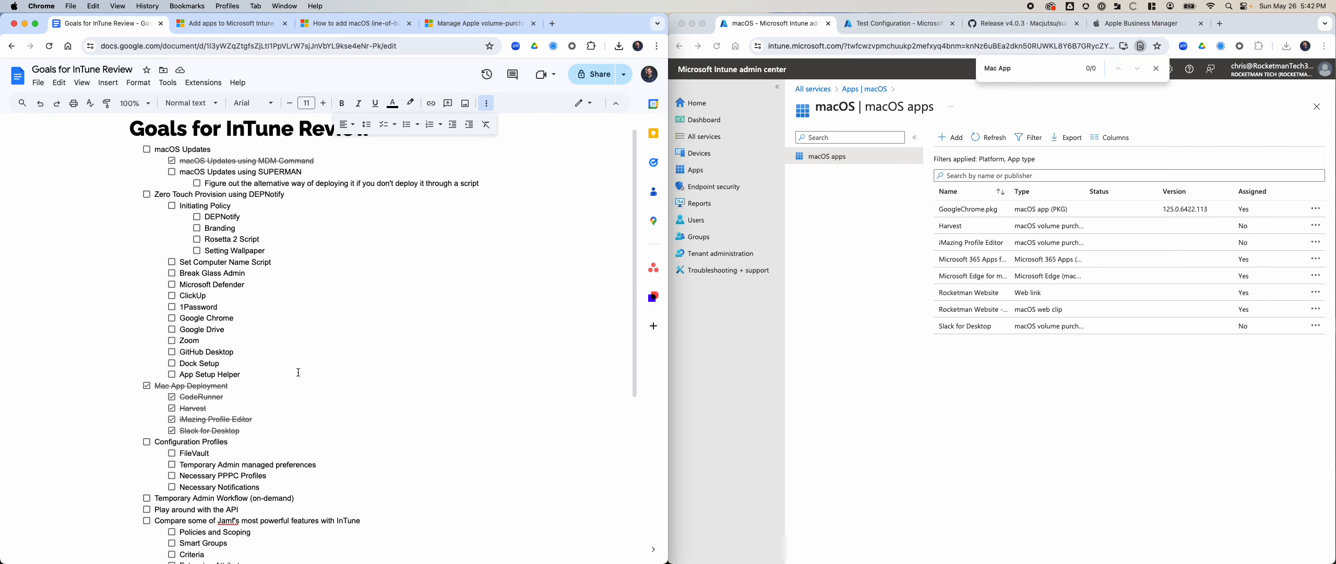
Step: Show the macOS devices list under Devices in the Intune admin center
left_click(834, 393)
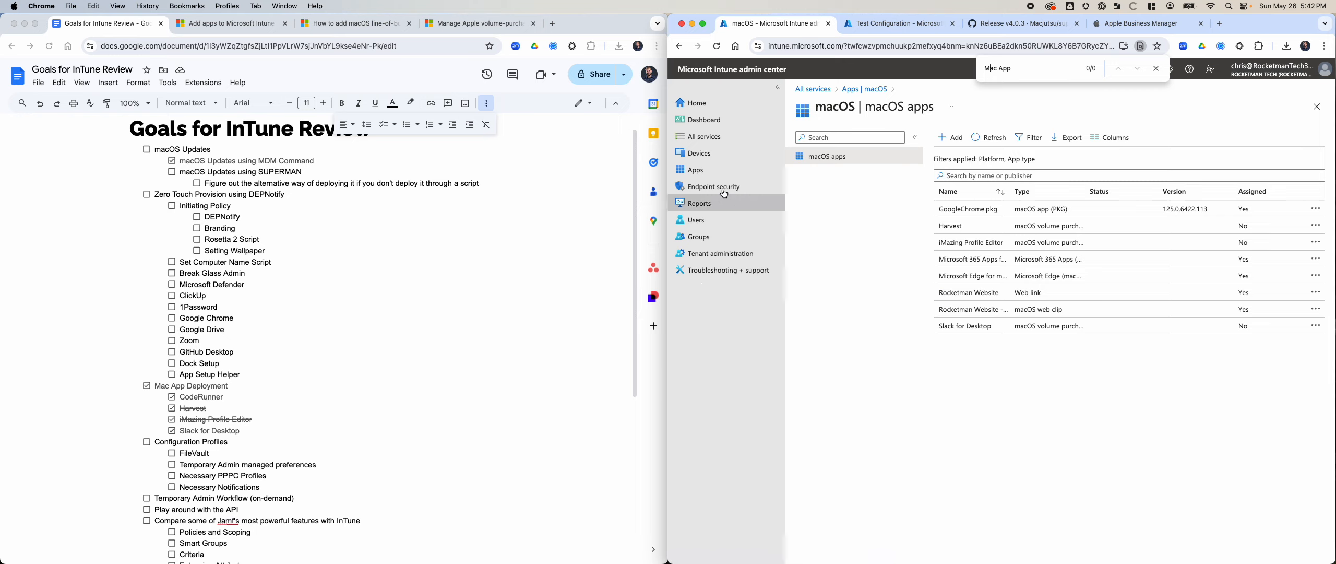
left_click(711, 156)
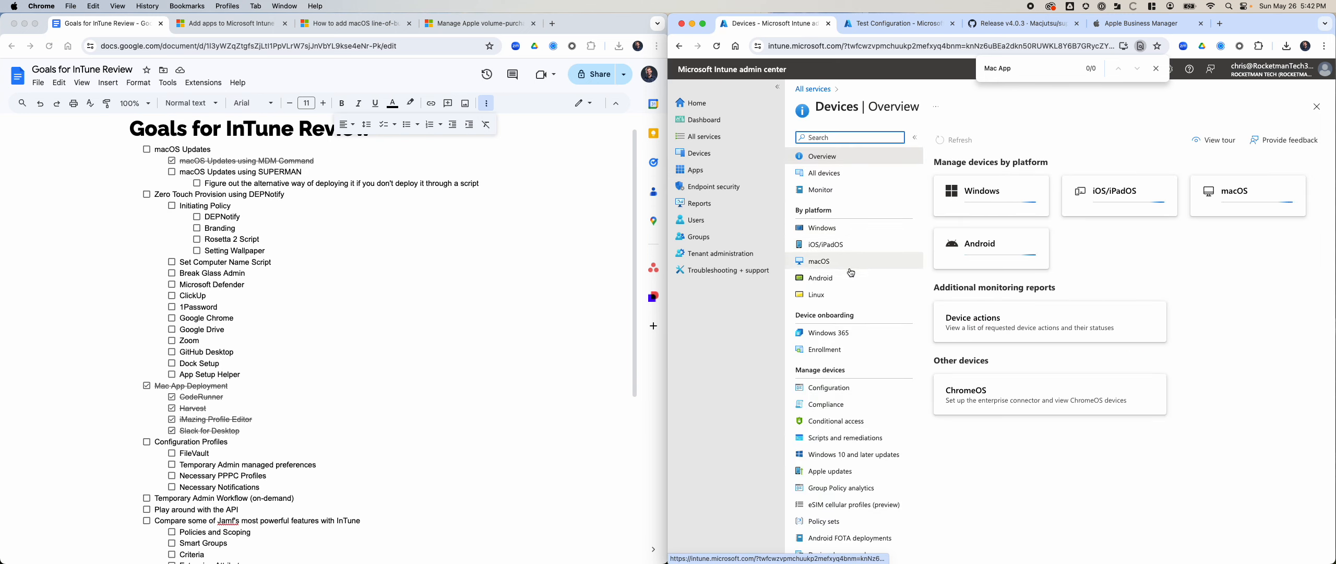
left_click(850, 268)
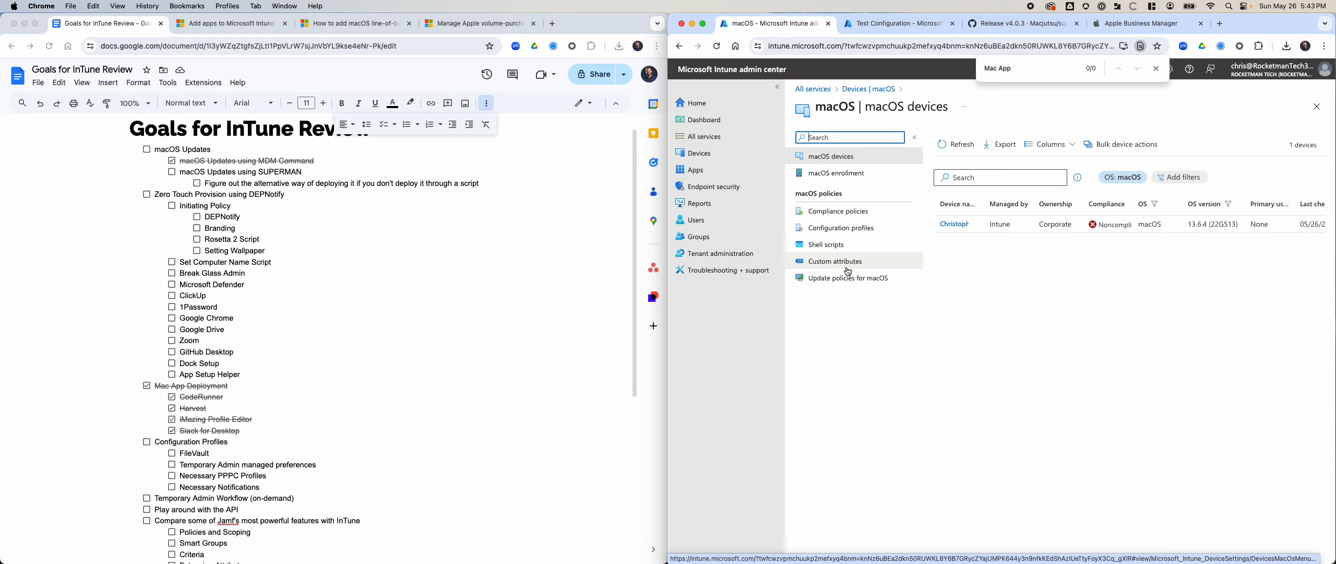
Step: Open the Test Configuration profile from the macOS configuration profiles list
double_click(194, 453)
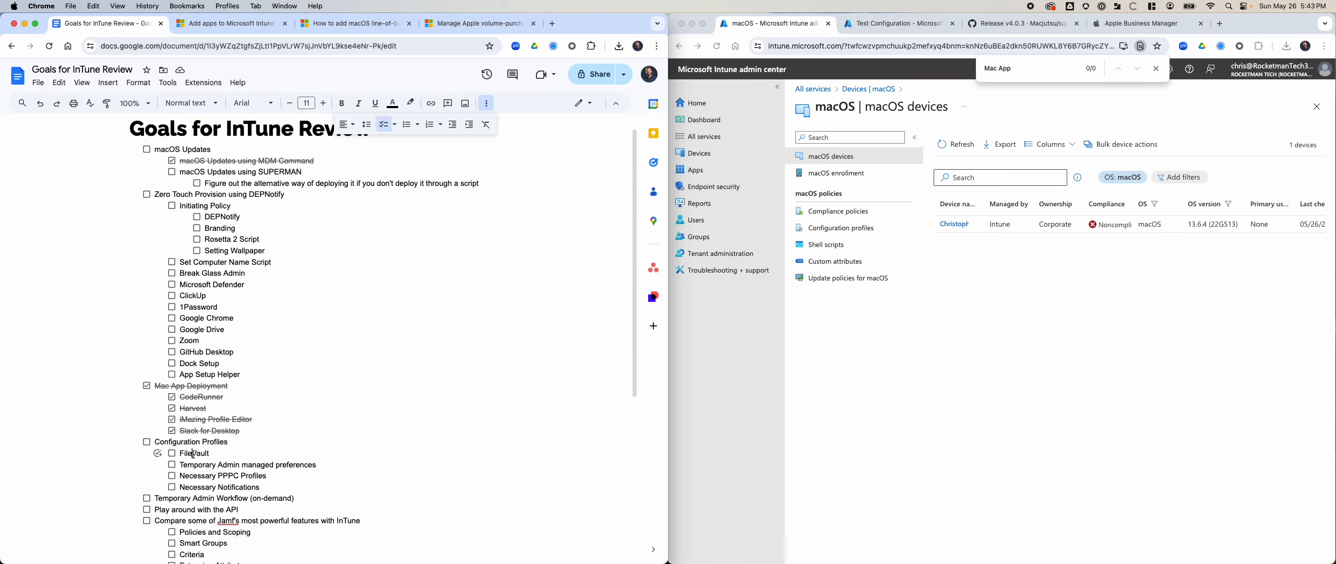
left_click(860, 365)
left_click(841, 227)
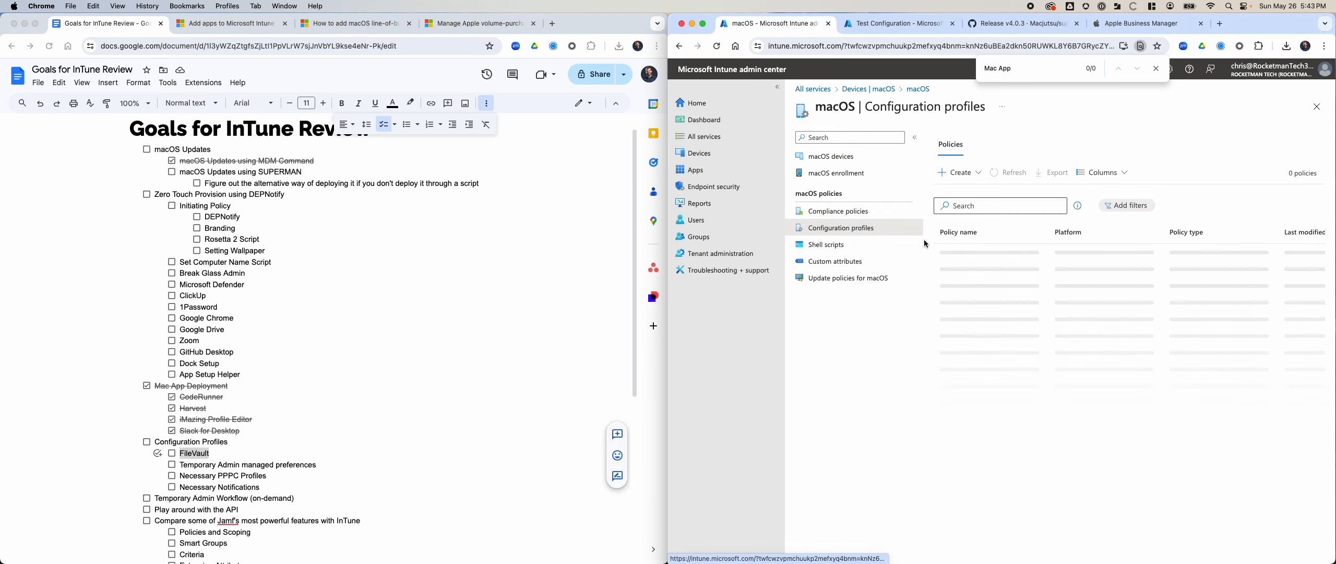
left_click(1003, 206)
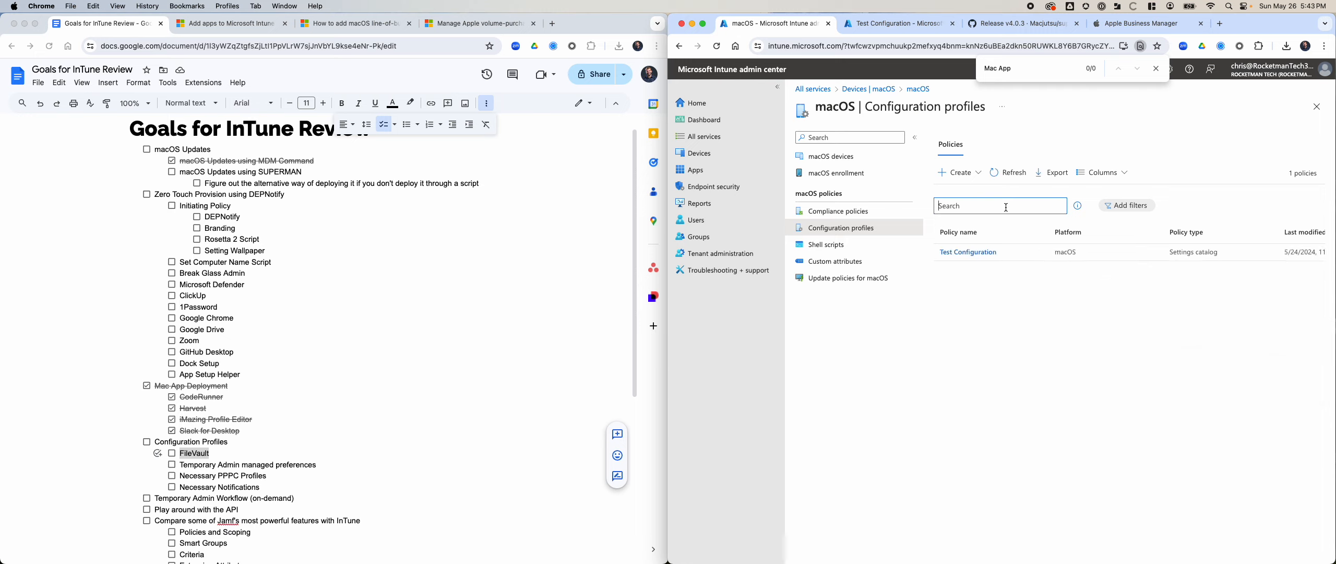
left_click(969, 253)
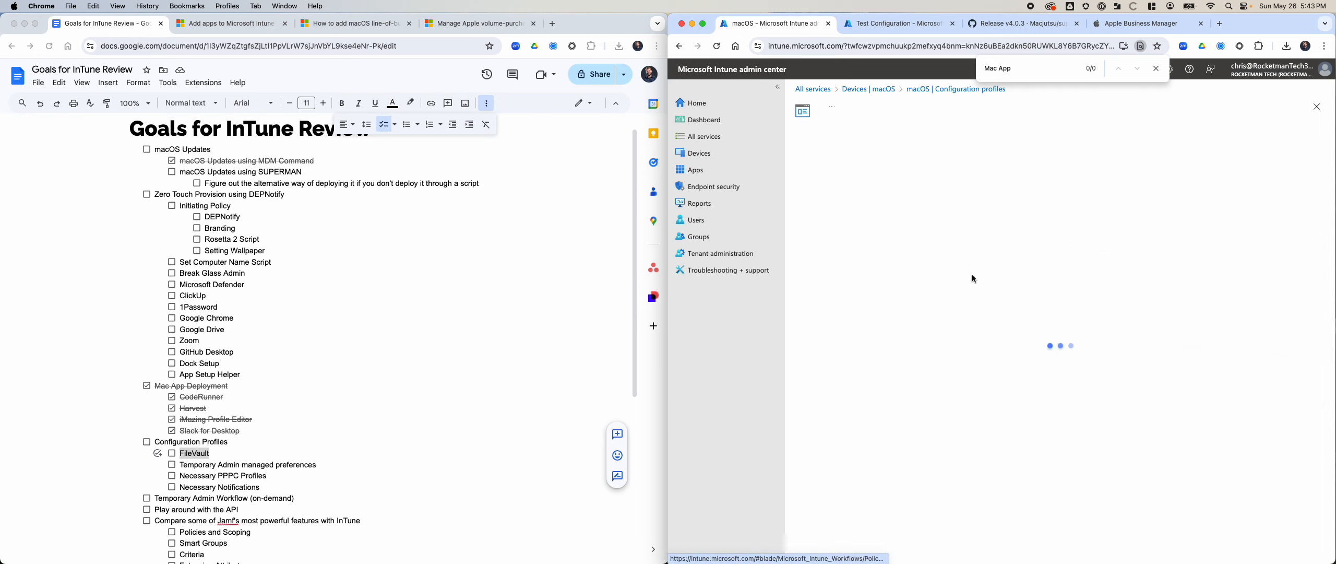
left_click(1156, 68)
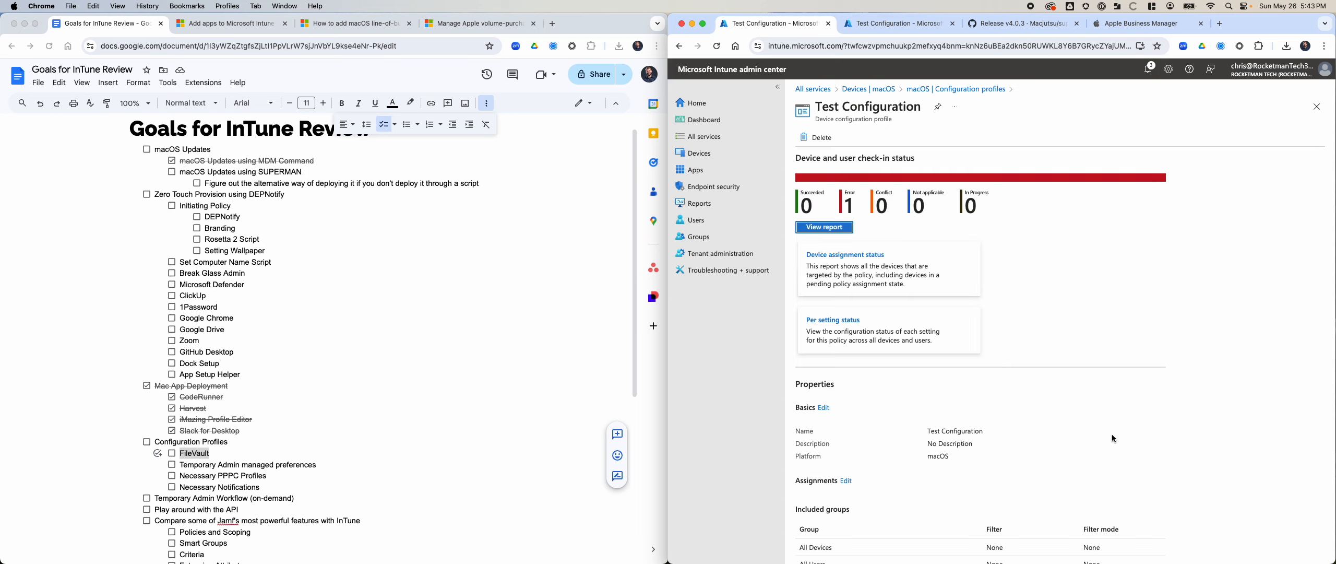
scroll(1109, 433, "down", 5)
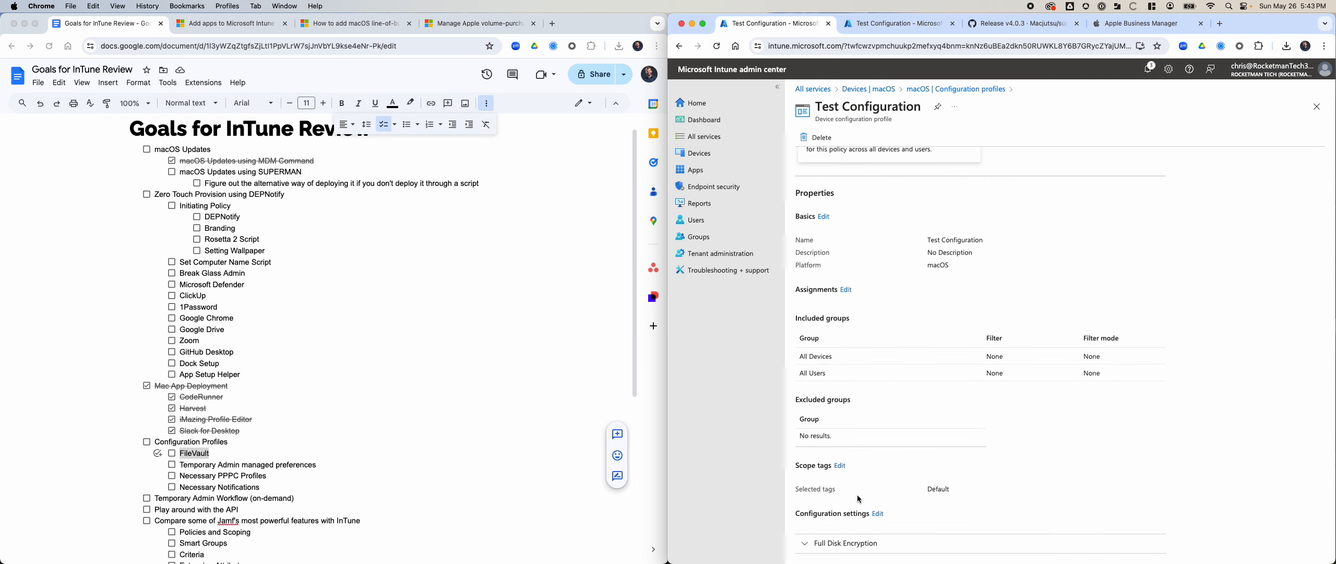
scroll(857, 494, "up", 5)
Step: Delete the Test Configuration profile and refresh the list so it shows 0 policies
left_click(958, 108)
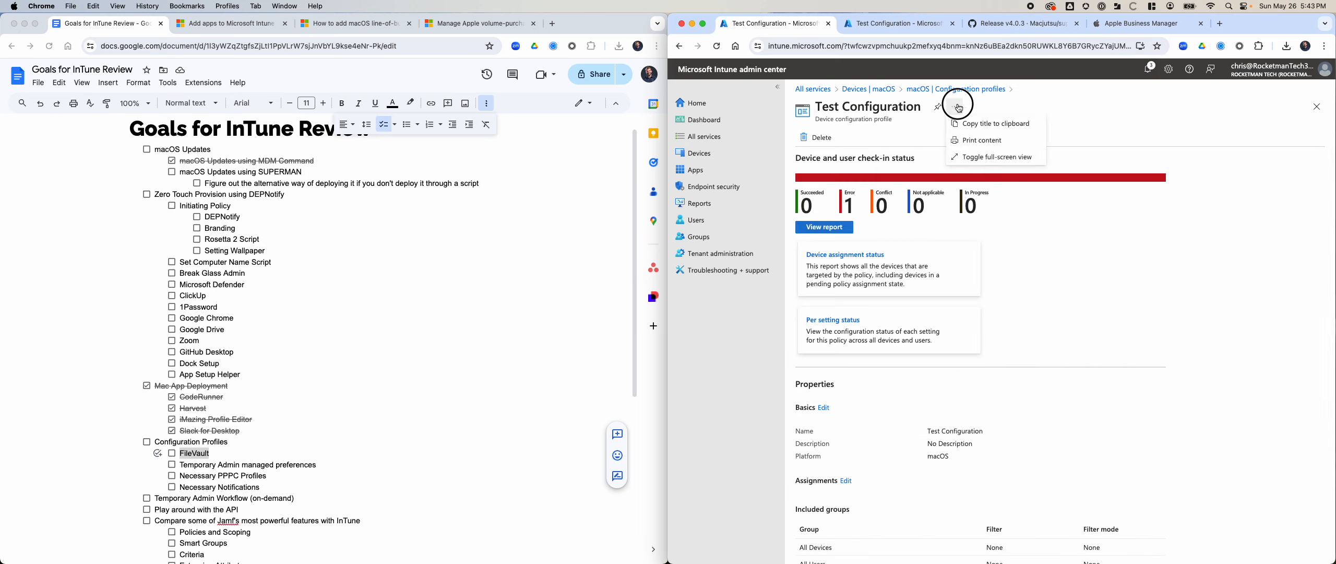
left_click(816, 137)
left_click(814, 195)
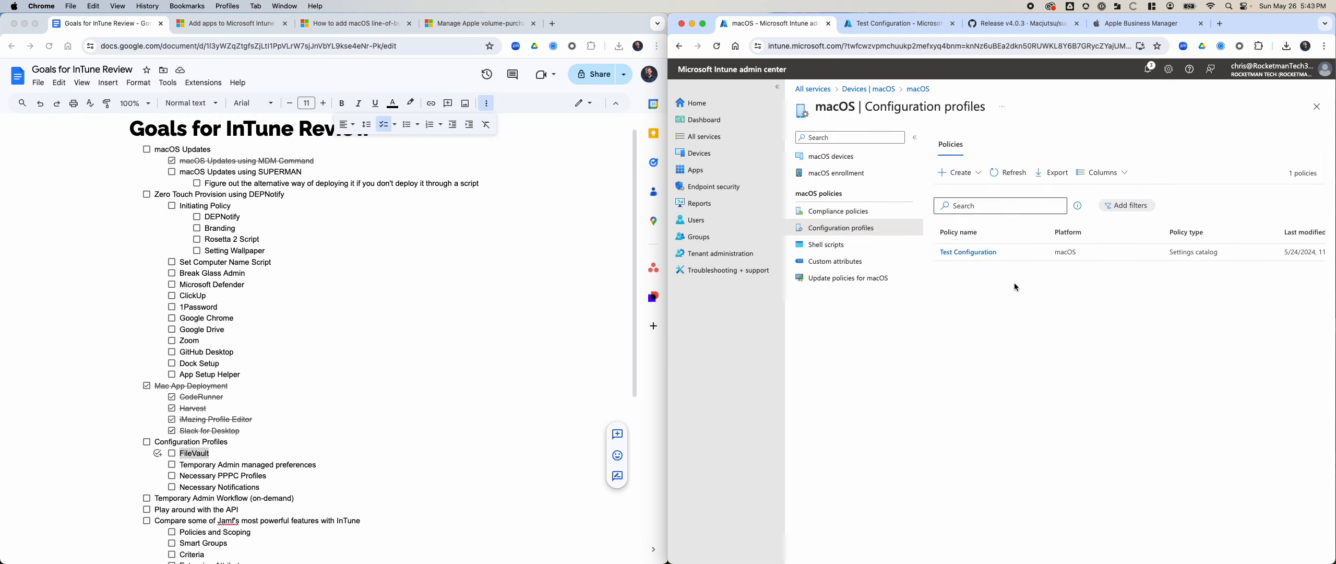
left_click(981, 252)
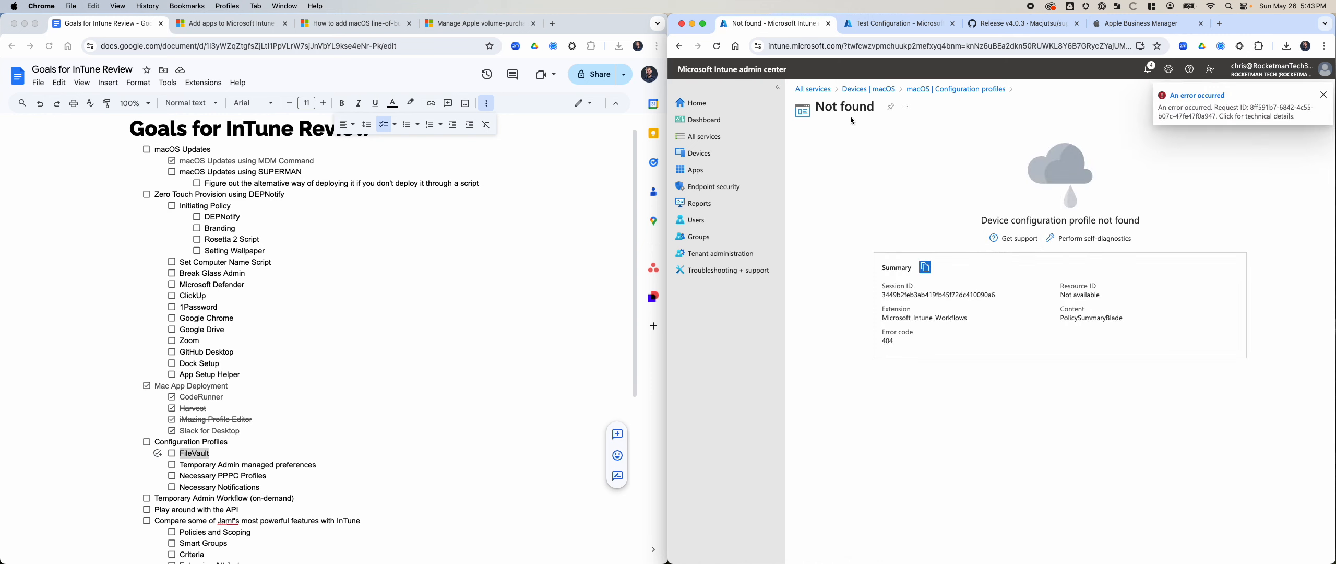
left_click(952, 89)
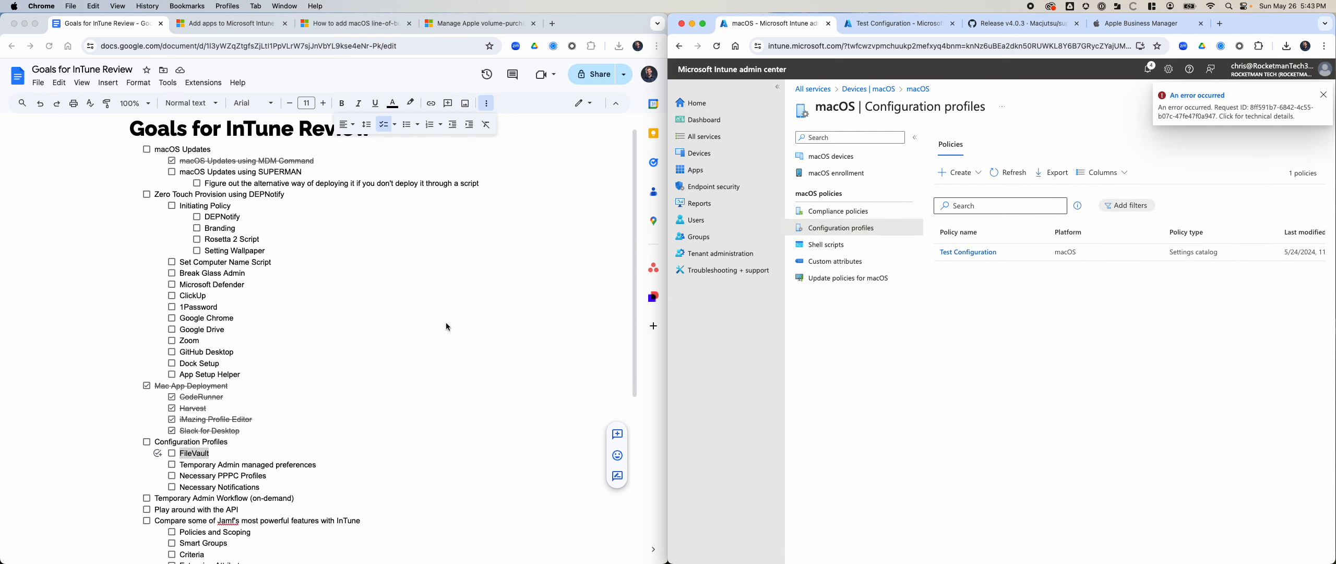
left_click(1324, 95)
left_click(1012, 172)
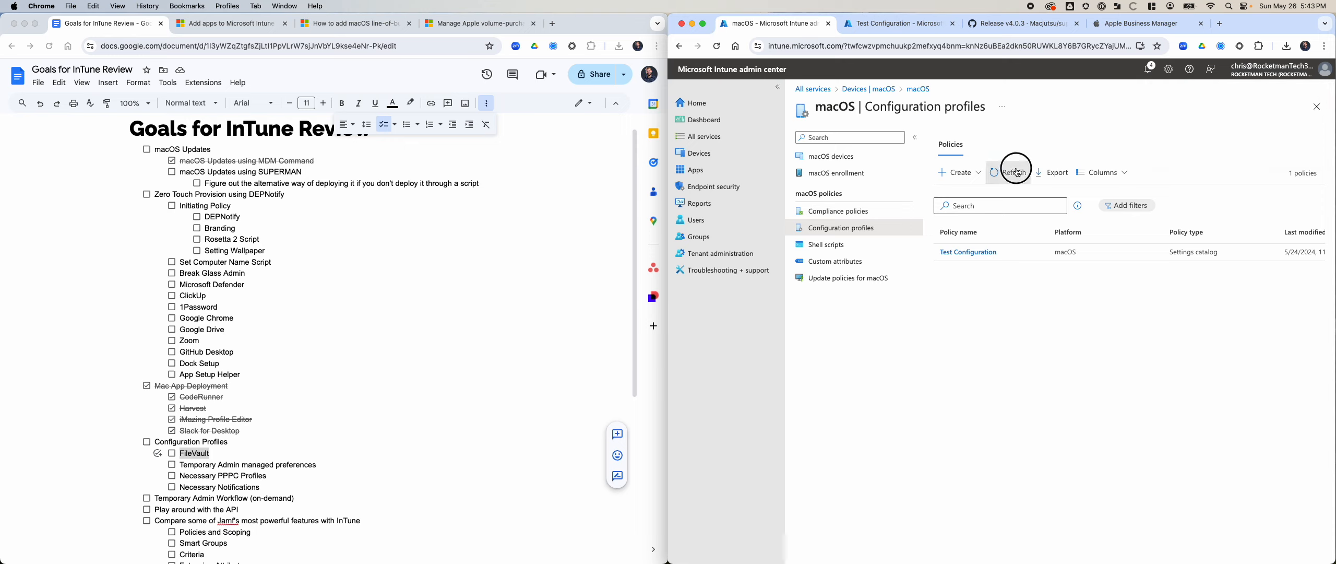
left_click(374, 305)
Step: Search Google in a new tab for deploying a FileVault encryption profile through Microsoft Intune
left_click(555, 24)
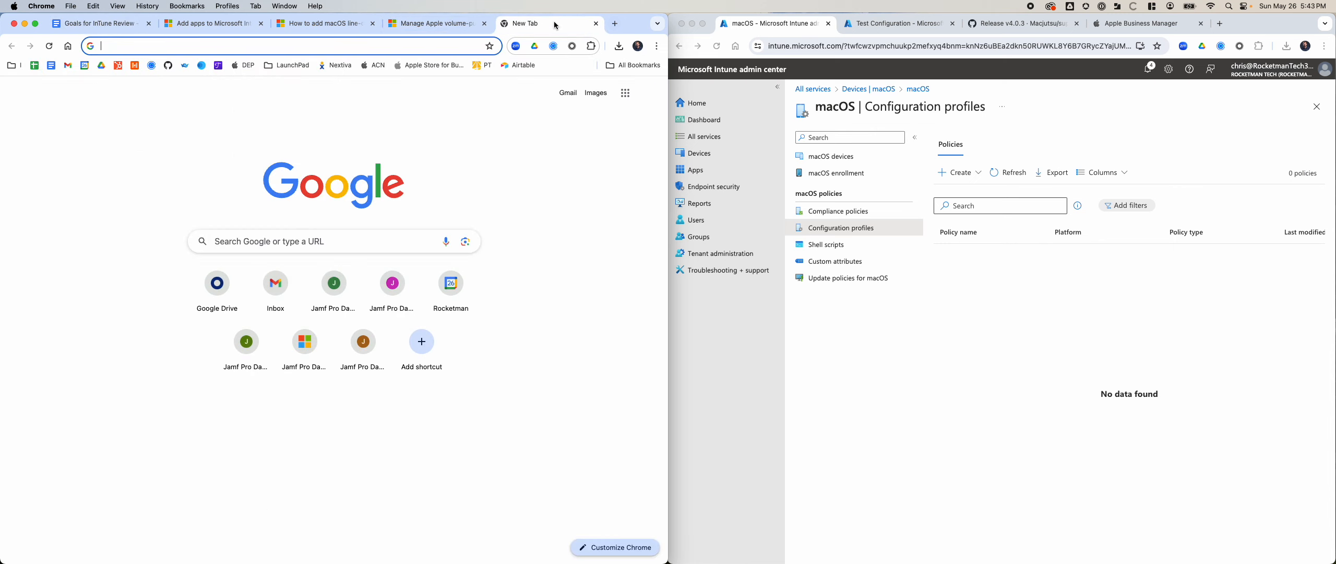
type("deploy fileva")
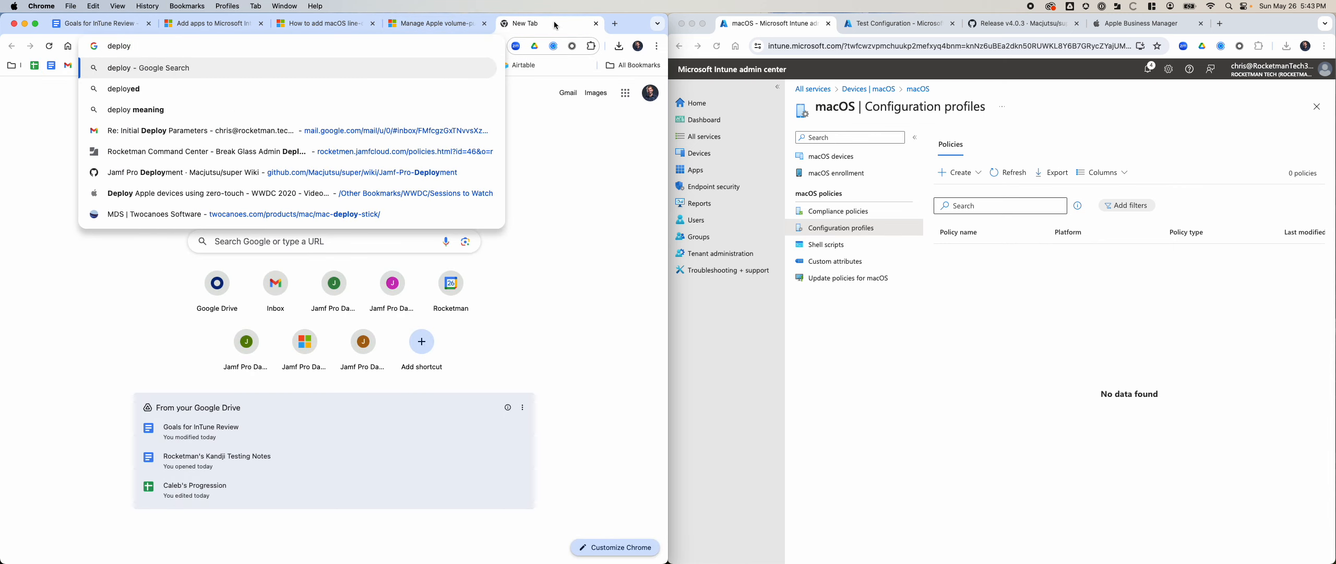
type("ult e")
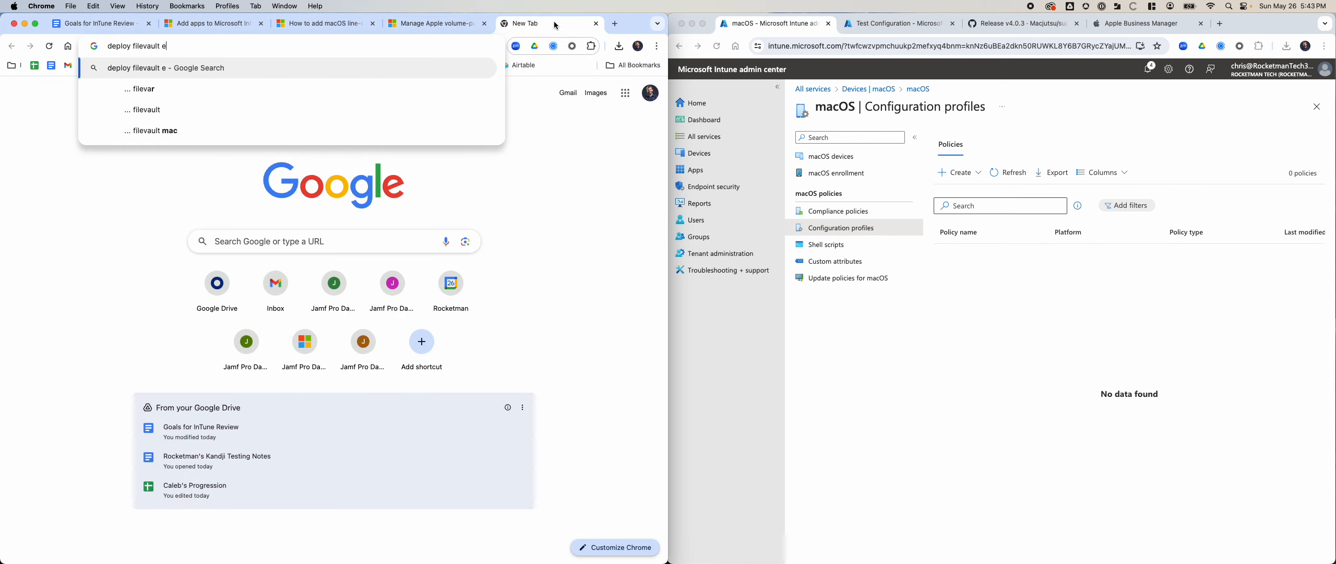
type("ncryption profile")
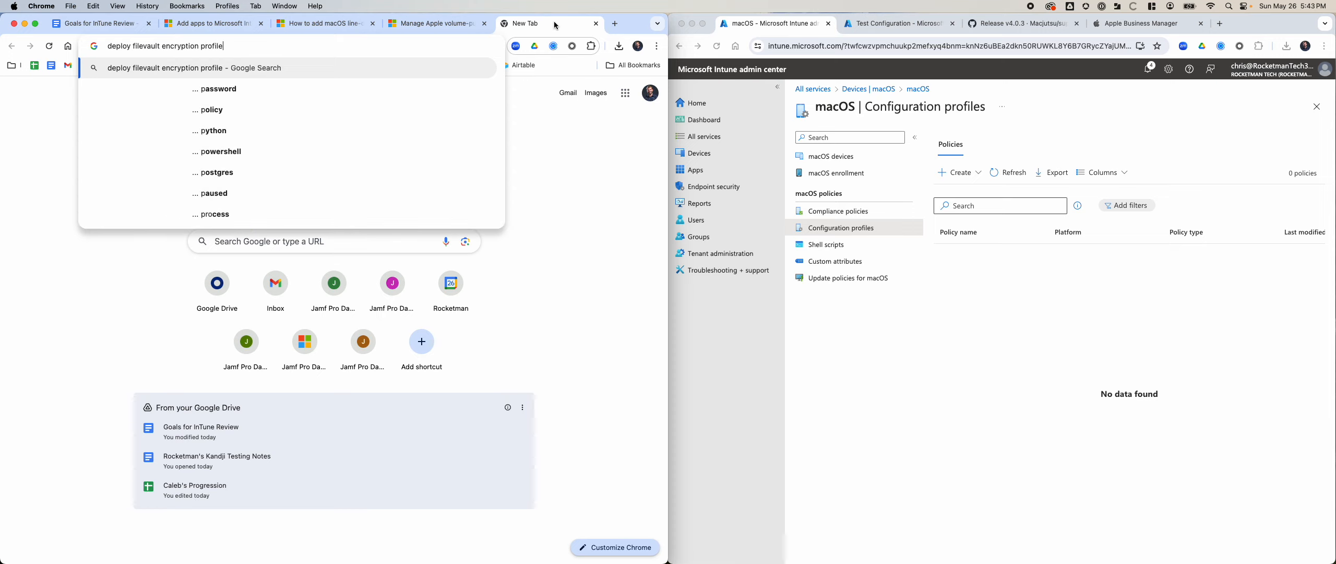
type(" through Microsof")
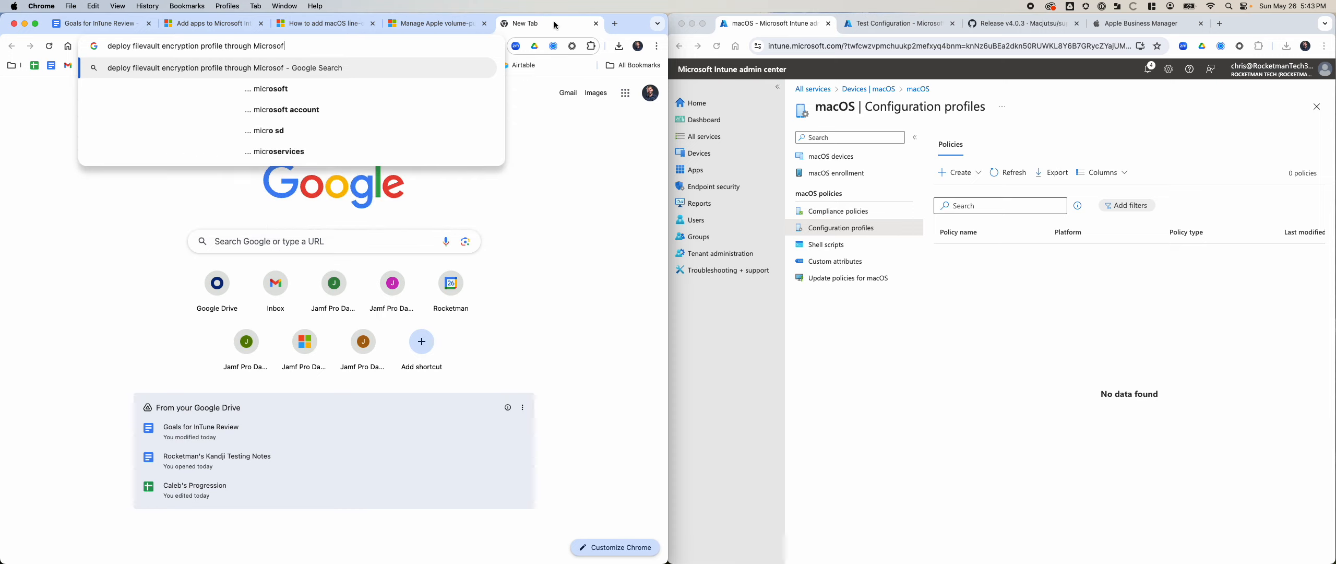
type("t InTube")
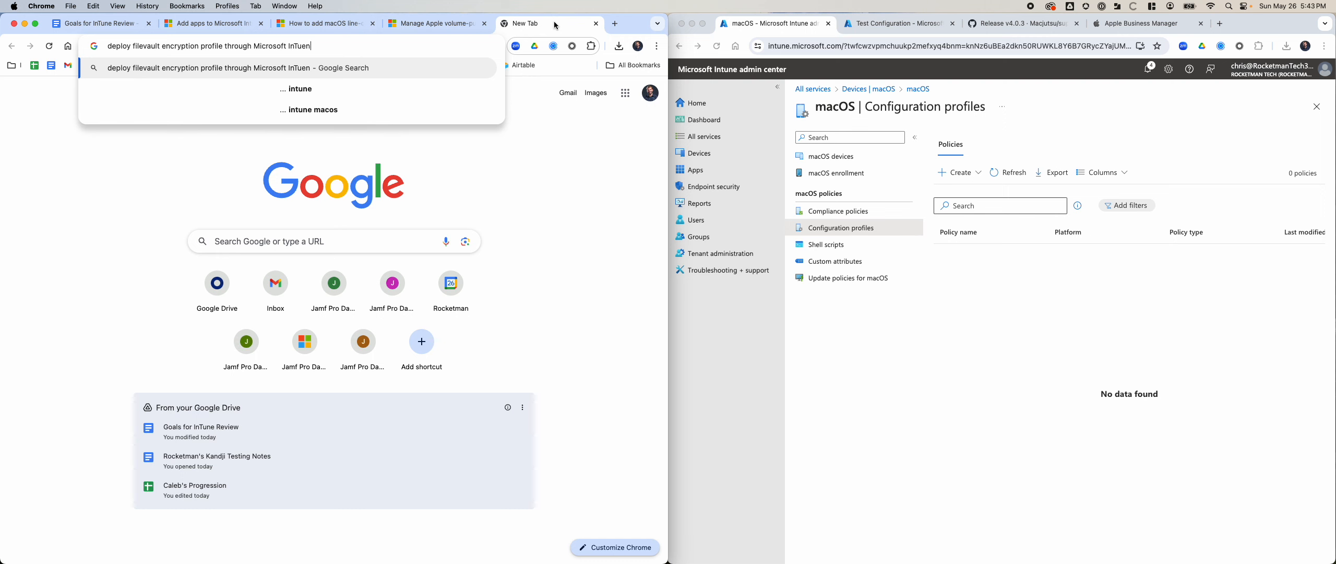
key("Return")
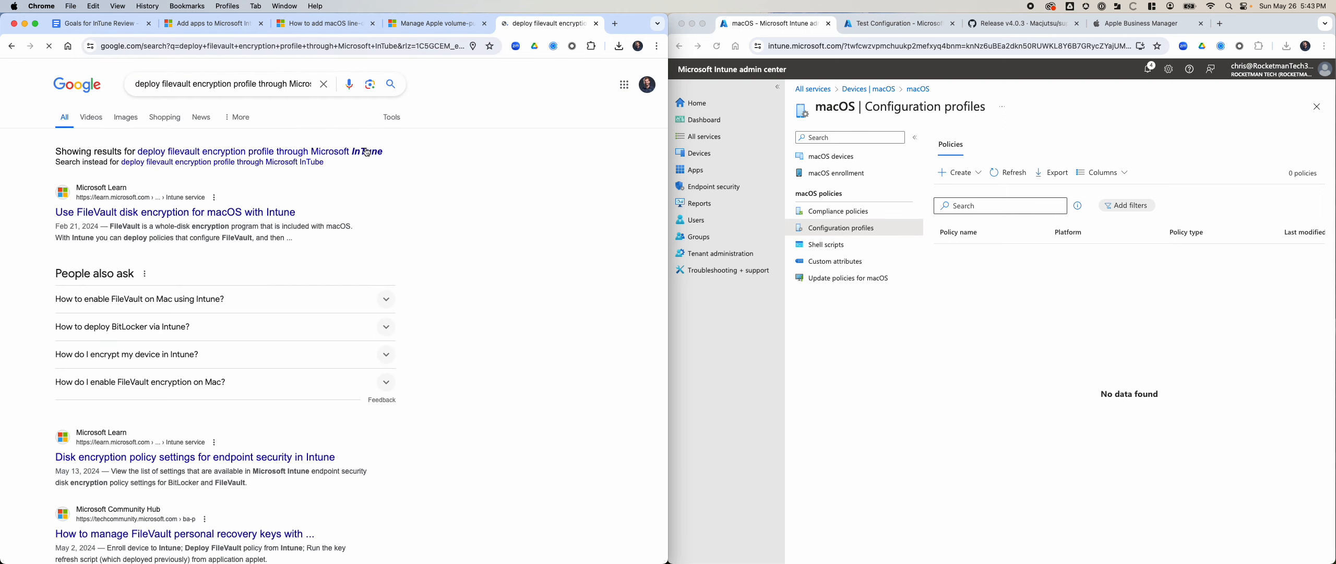
scroll(357, 155, "down", 2)
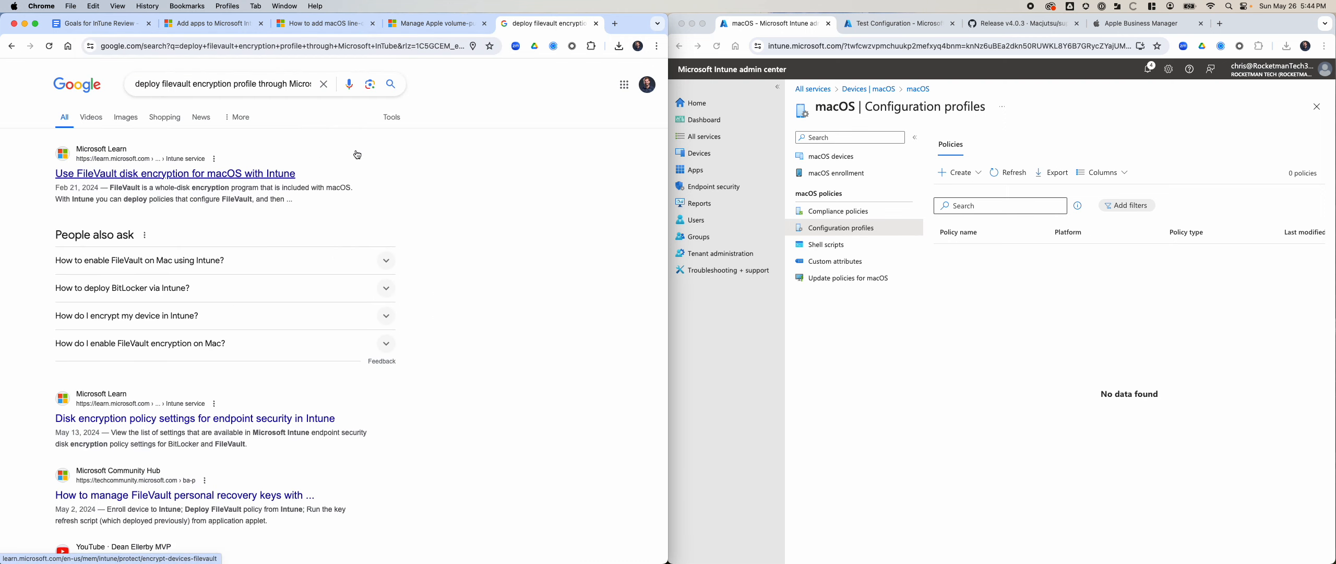
Step: Read the Learn FileVault article's 'Create endpoint security policy for FileVault' section
left_click(256, 173)
scroll(427, 359, "down", 10)
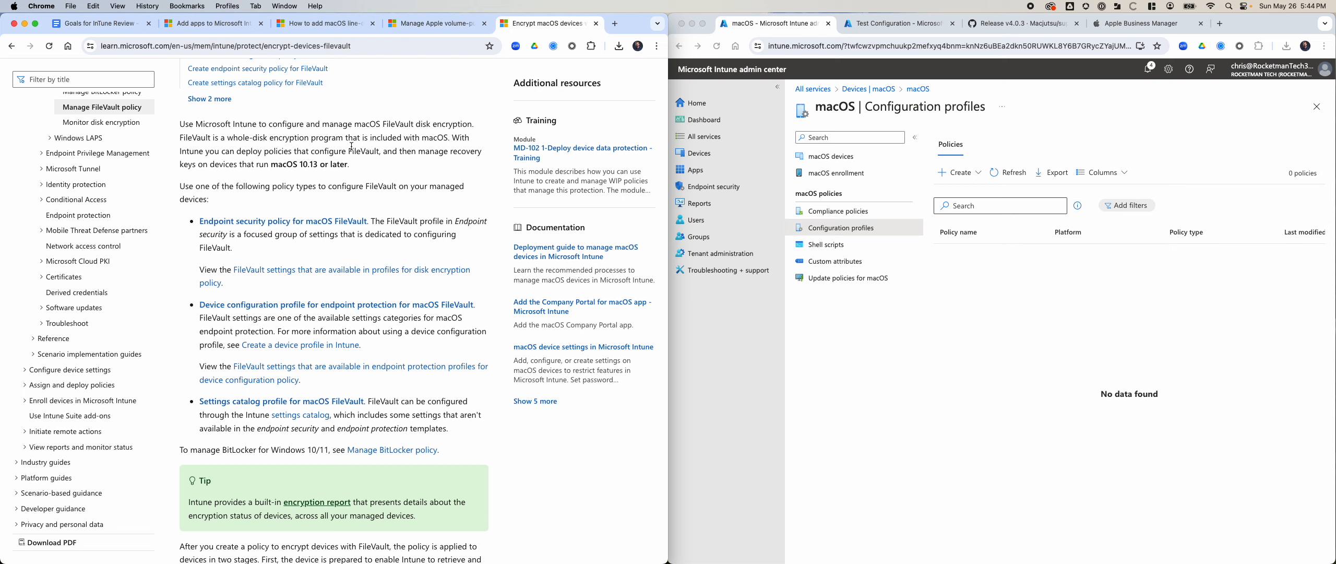
scroll(466, 164, "down", 2)
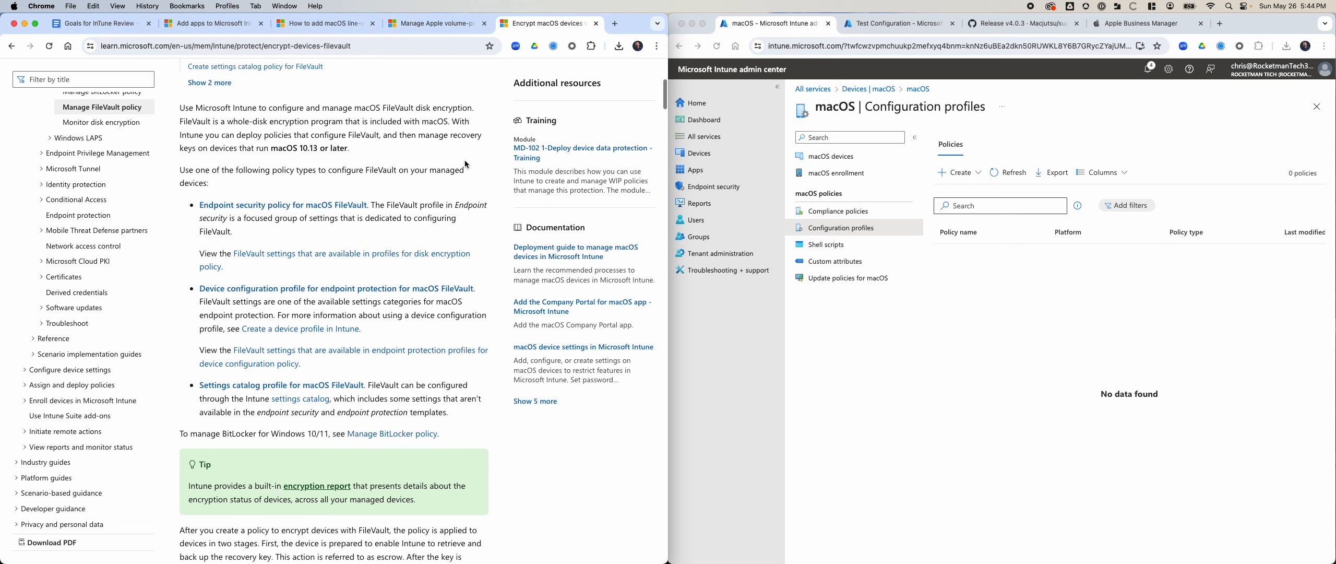
scroll(466, 165, "down", 5)
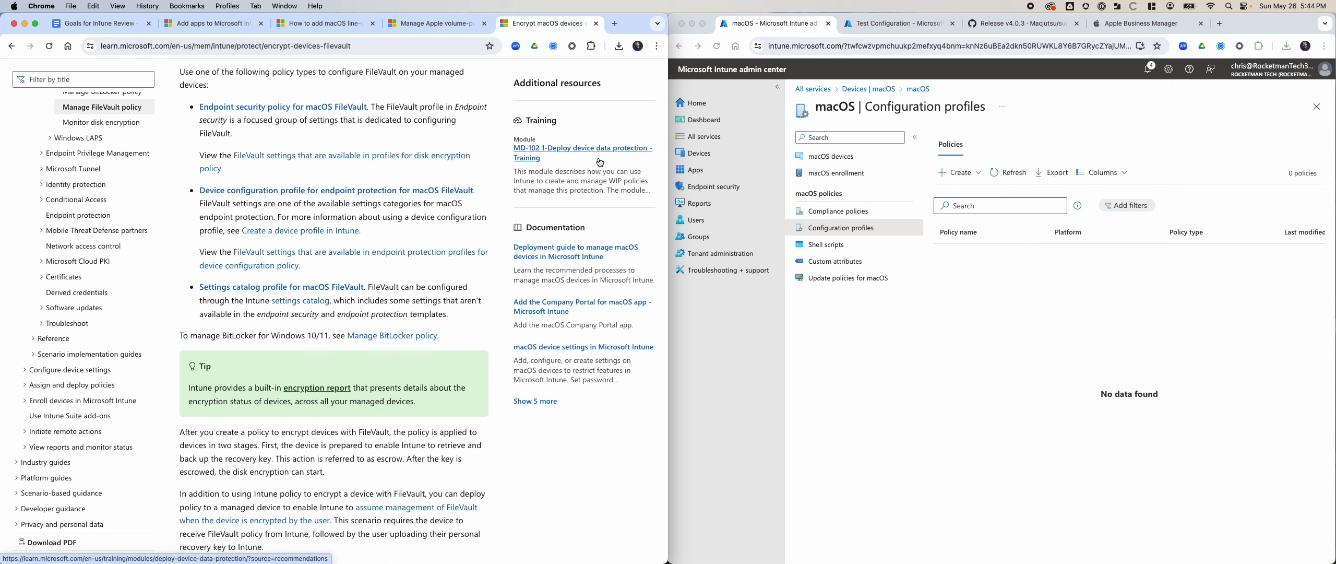
left_click(325, 108)
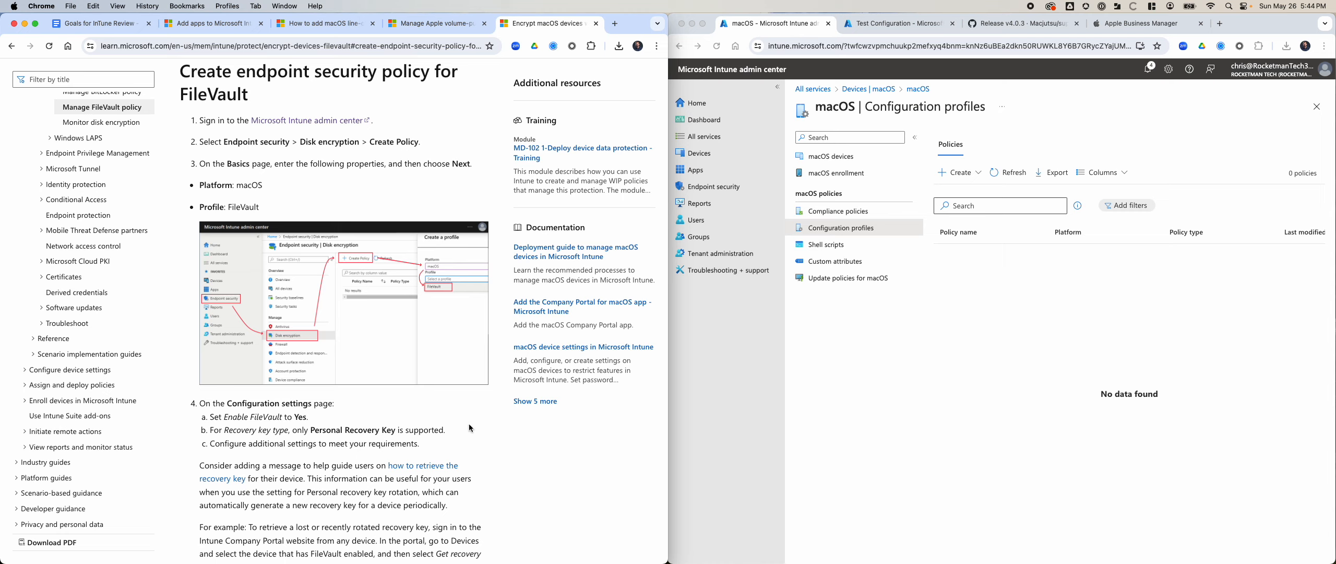
scroll(470, 426, "down", 1)
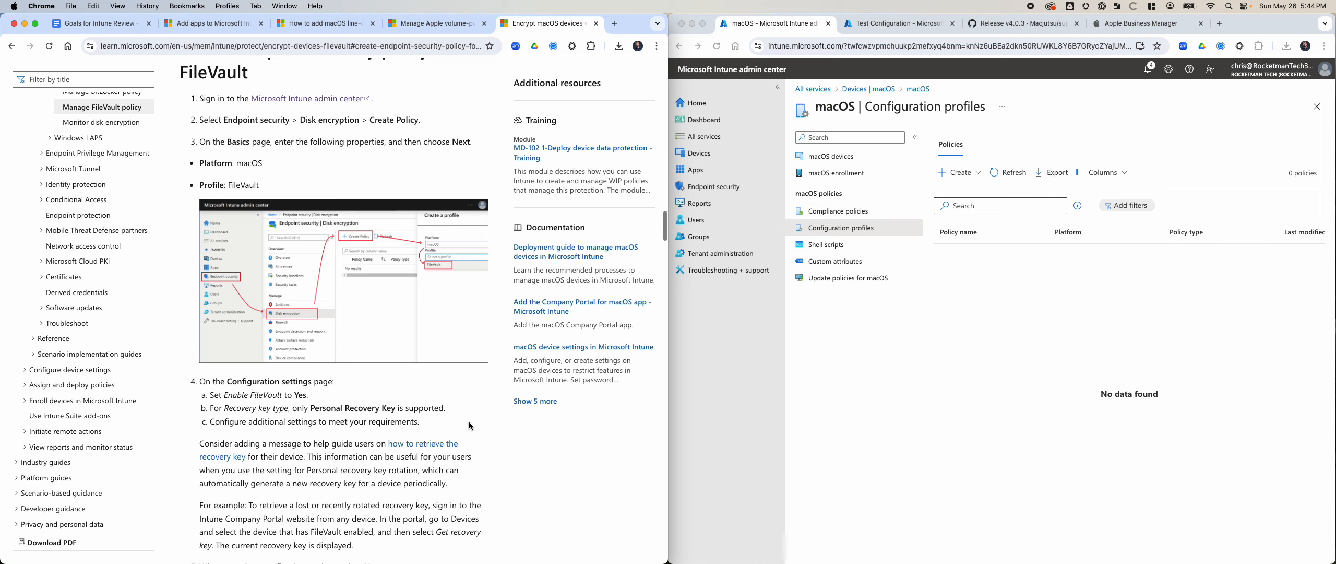
left_click(997, 352)
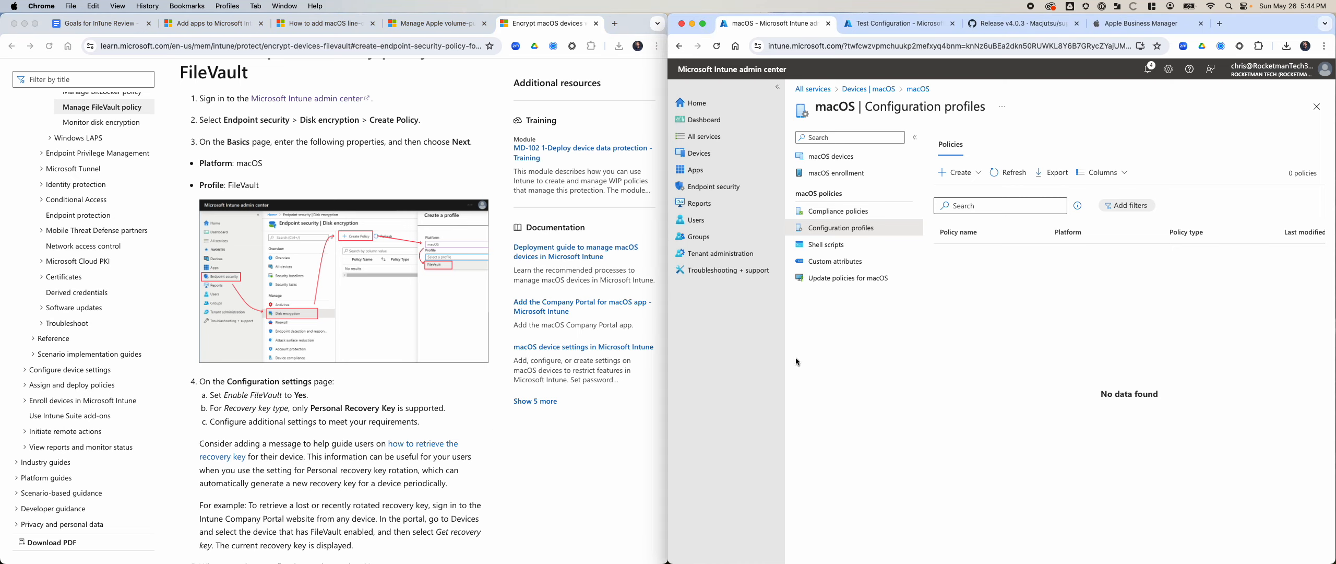
Step: Start a new macOS FileVault disk encryption policy named 'FielVVau'
left_click(746, 189)
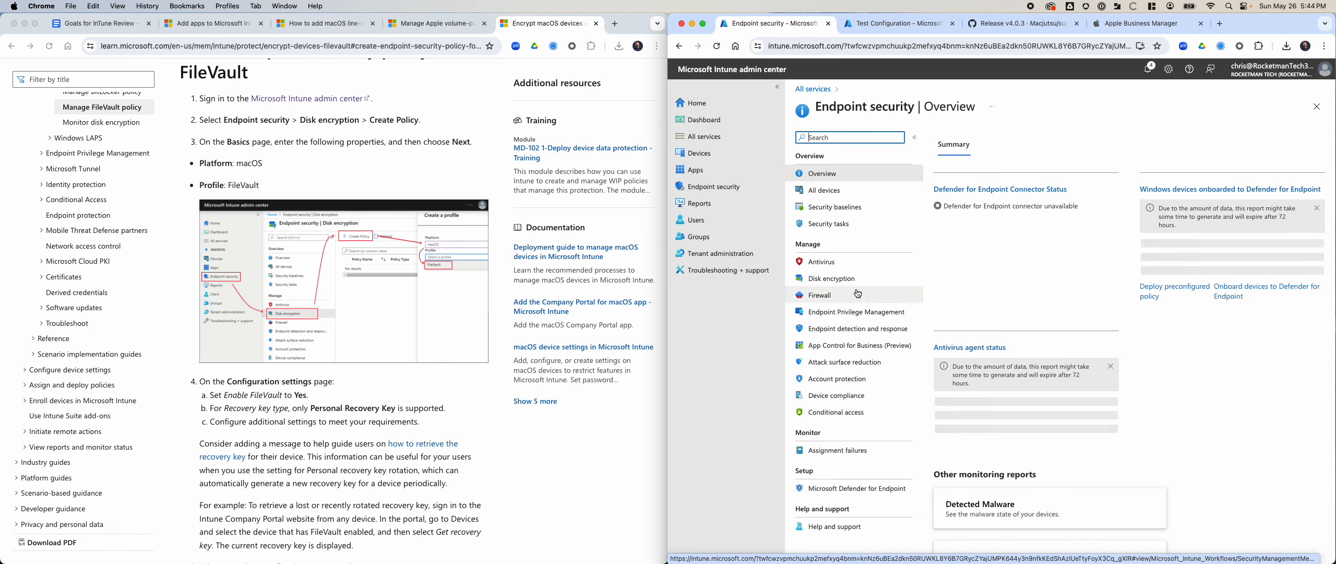
left_click(841, 279)
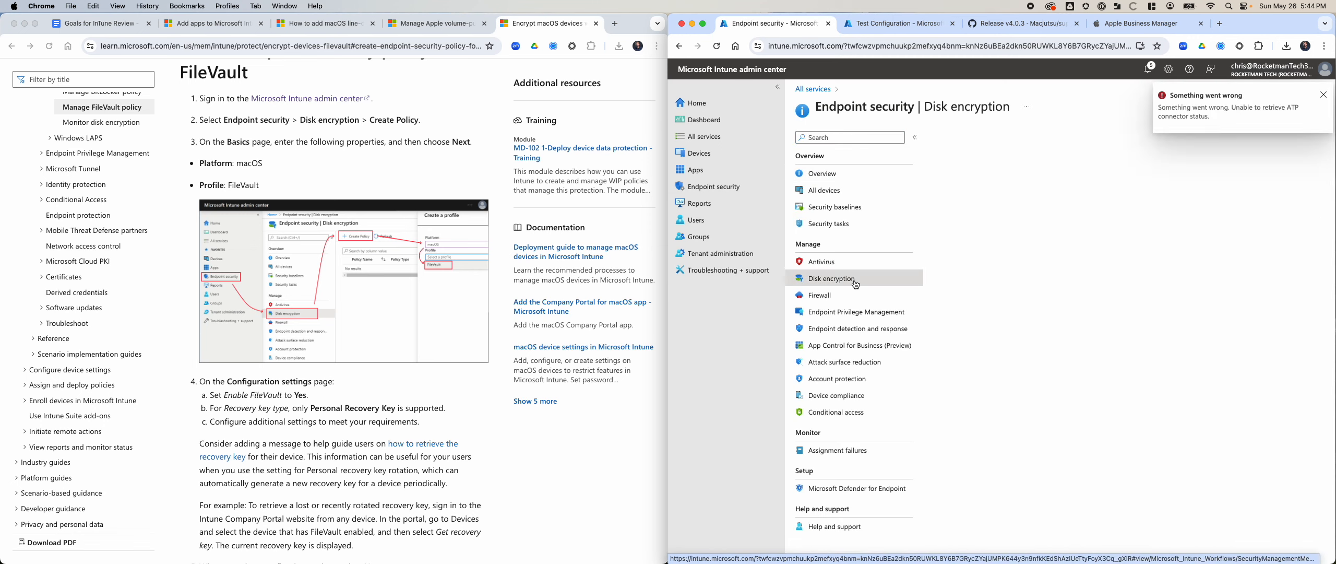
left_click(1324, 95)
left_click(970, 142)
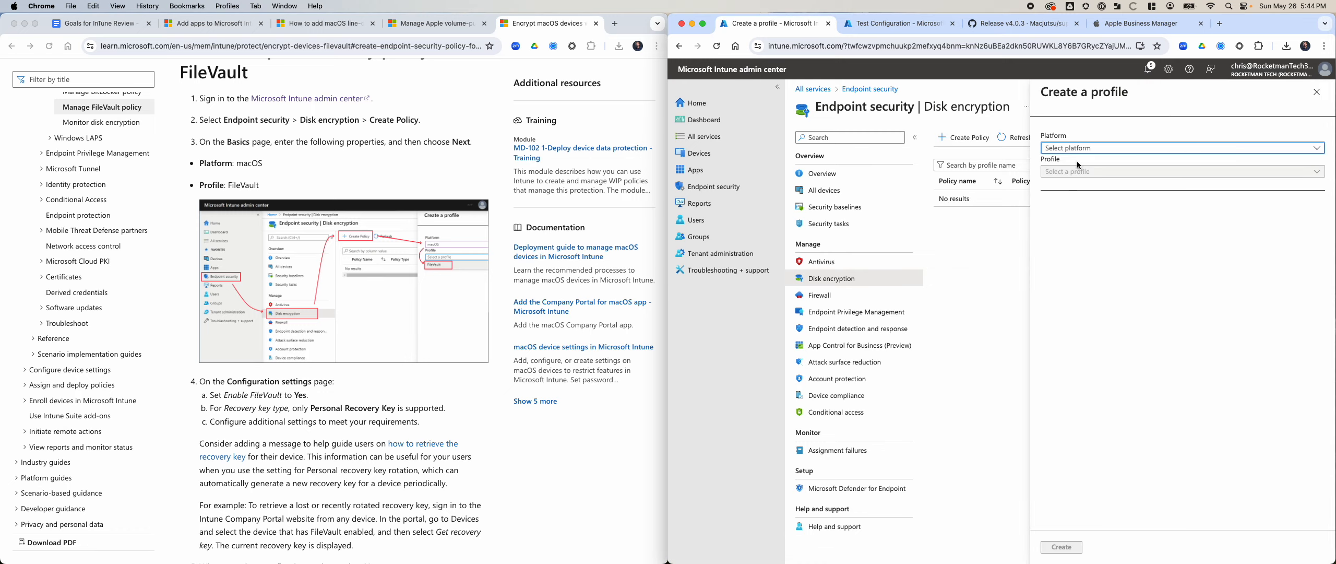
left_click(1082, 150)
left_click(1094, 178)
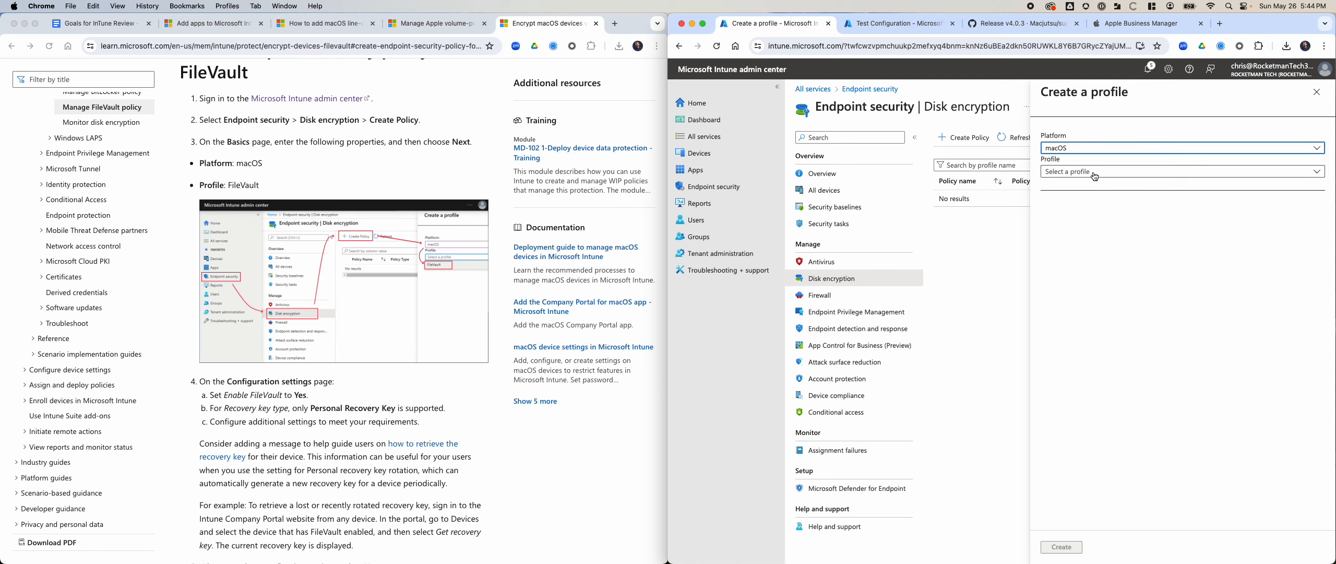
left_click(1095, 177)
left_click(1090, 185)
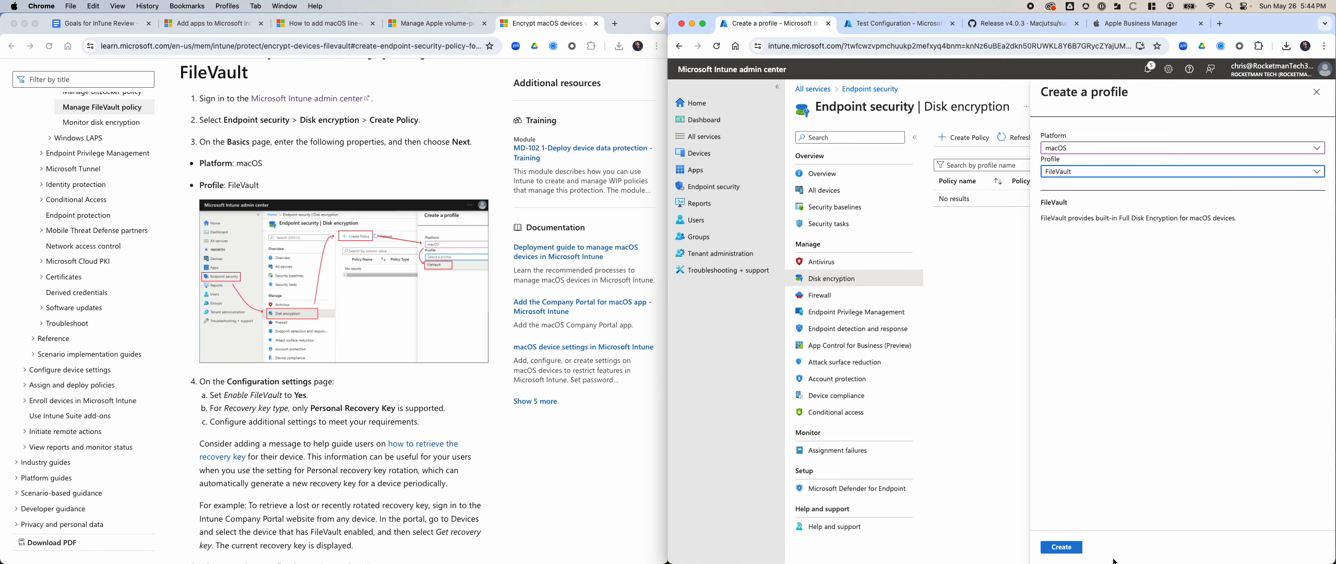
left_click(1059, 550)
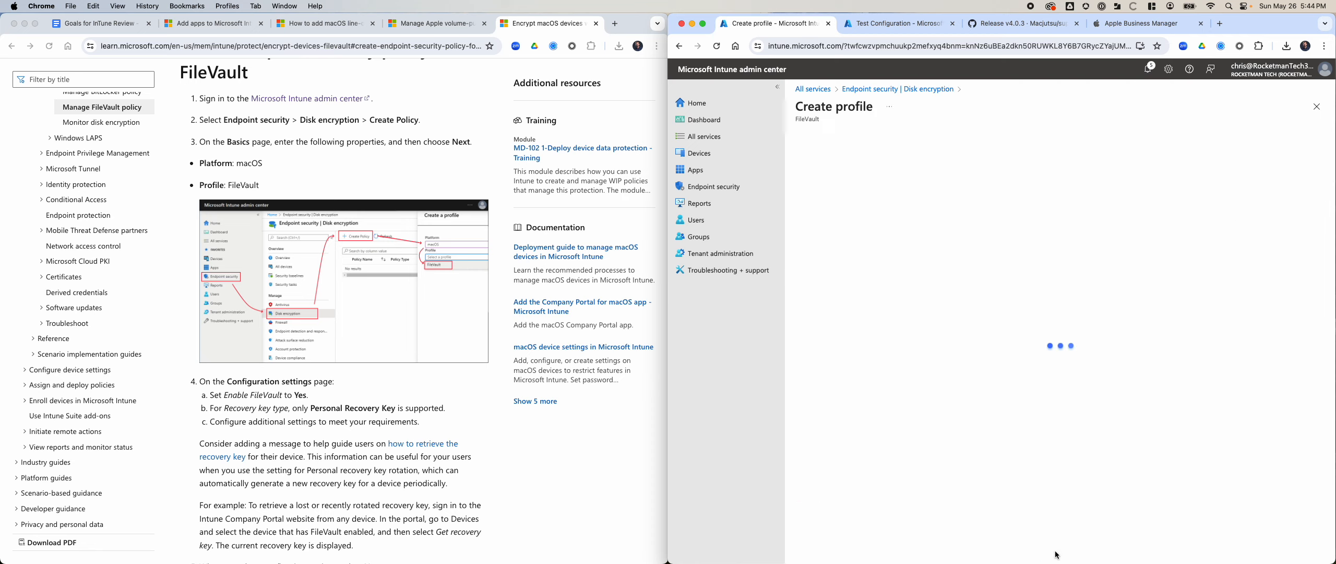
left_click(960, 170)
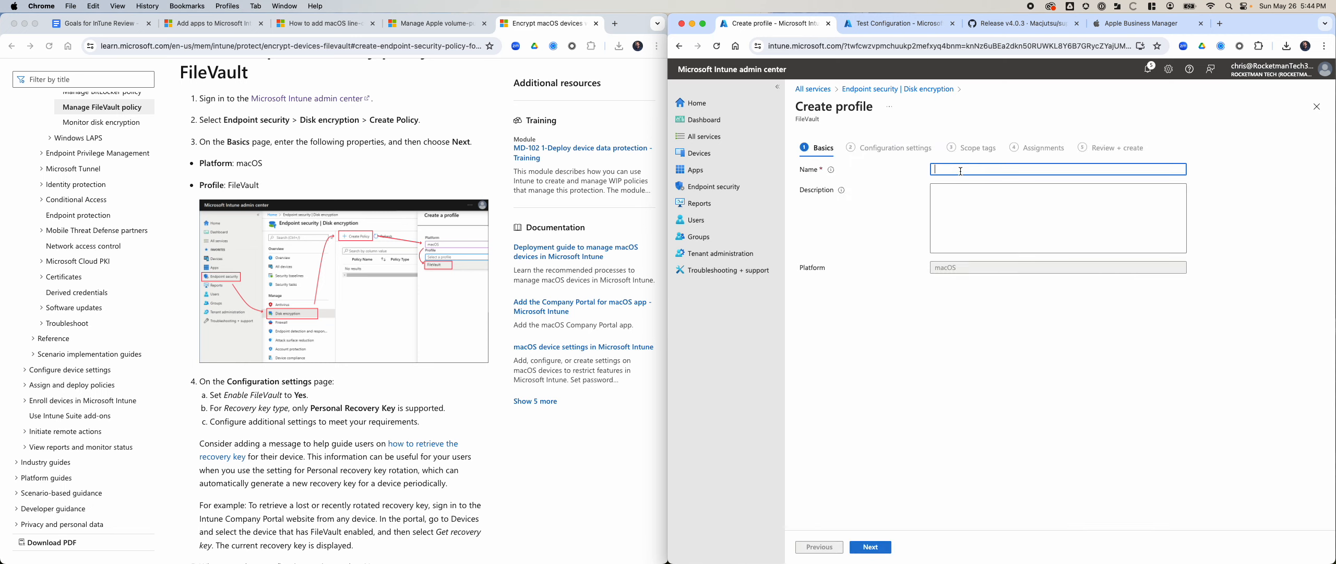
type("FielVVau")
left_click(870, 547)
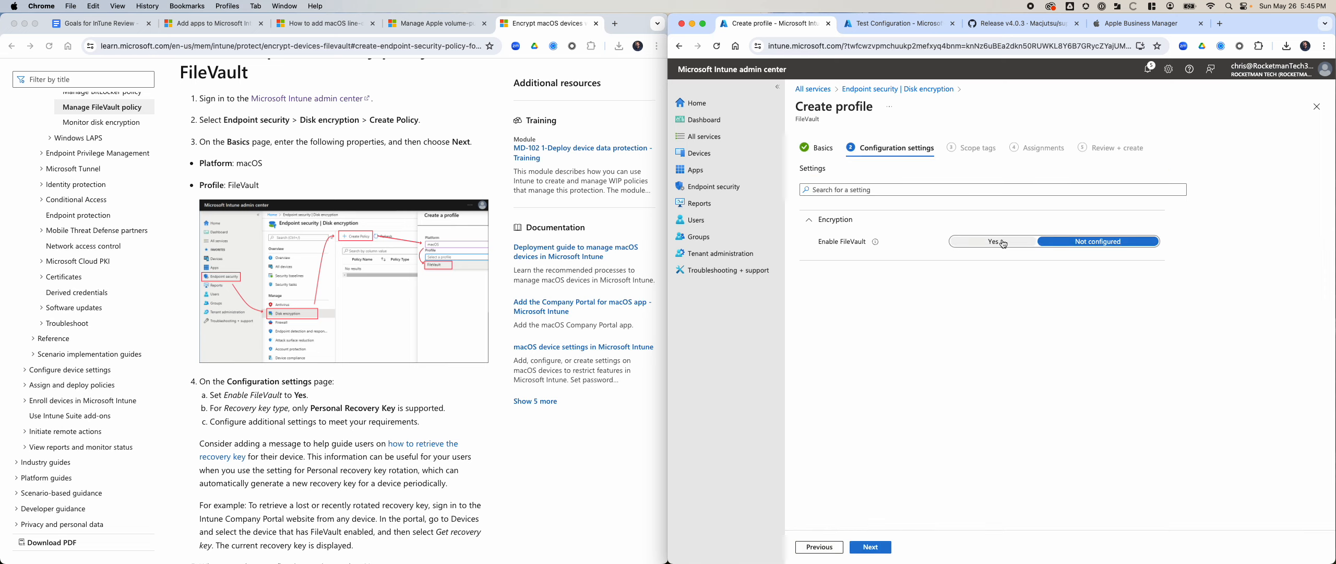
Step: Enable FileVault with personal recovery key, escrow note 'IT Has your RK', 1 bypass, key hidden
left_click(1003, 243)
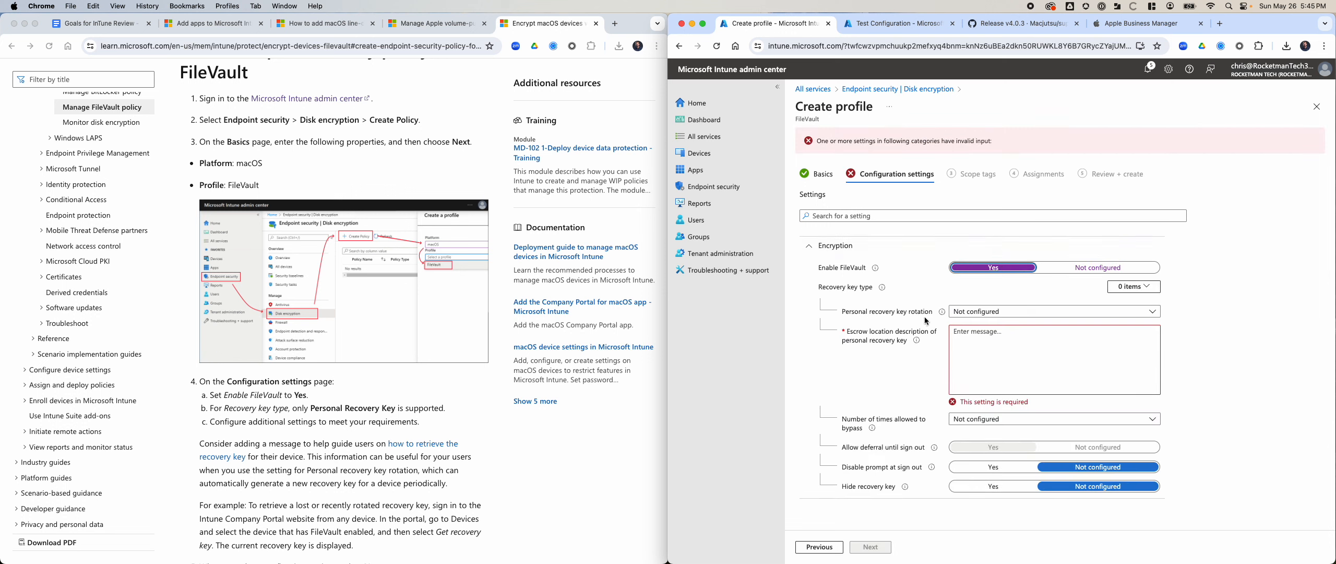
left_click(984, 312)
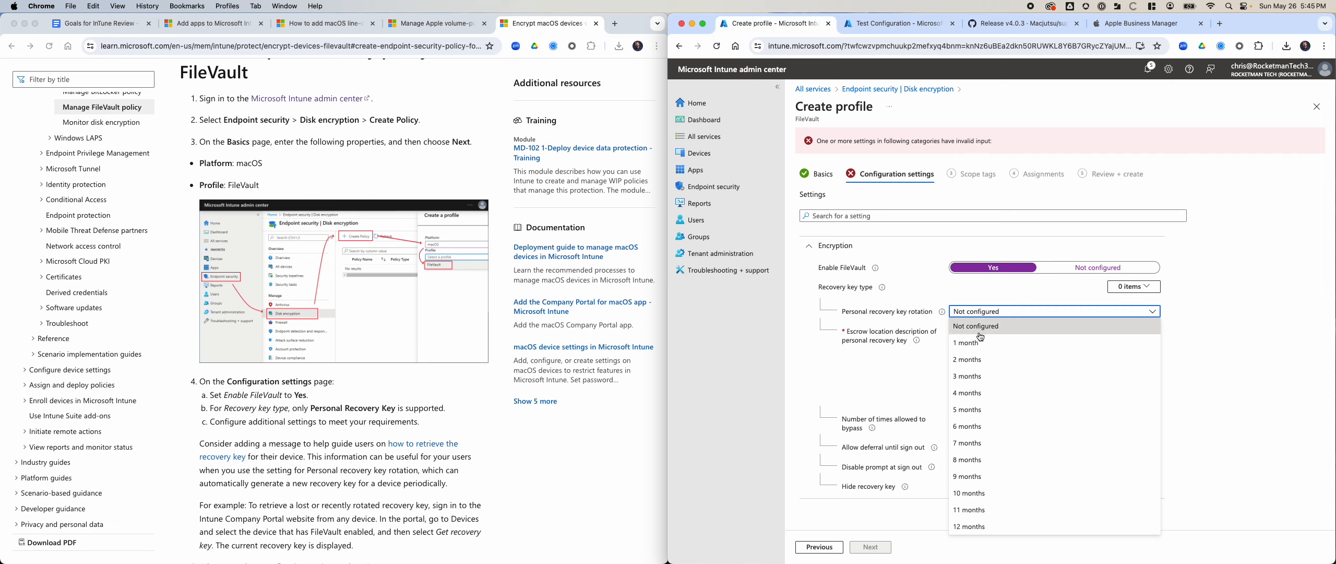
left_click(985, 326)
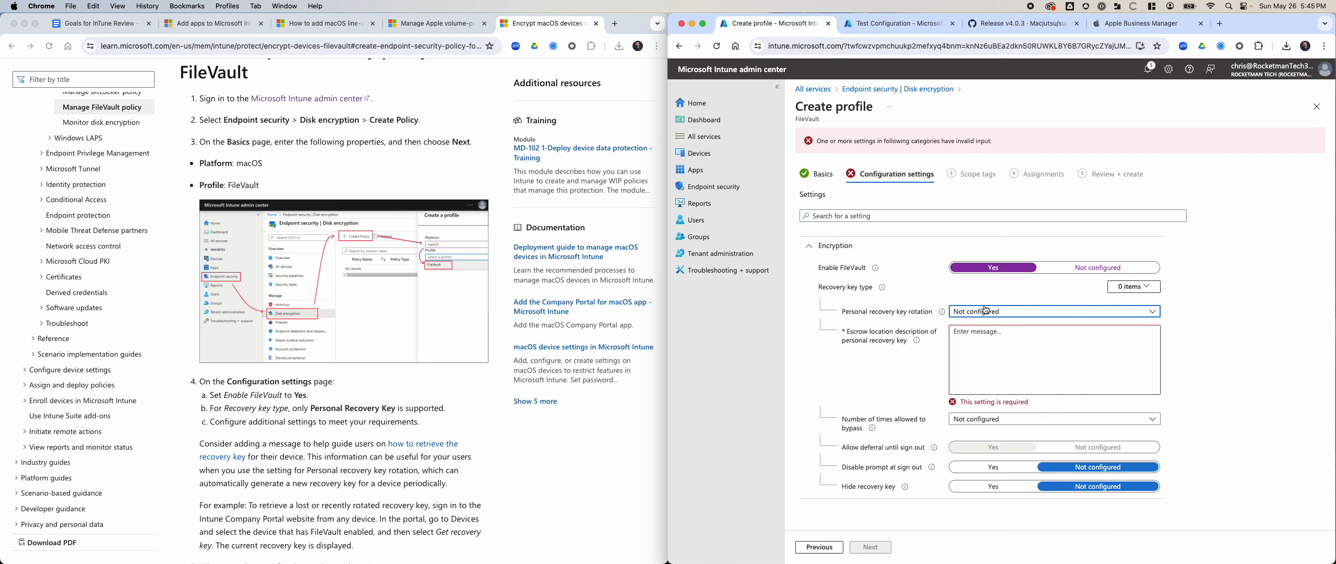
left_click(989, 332)
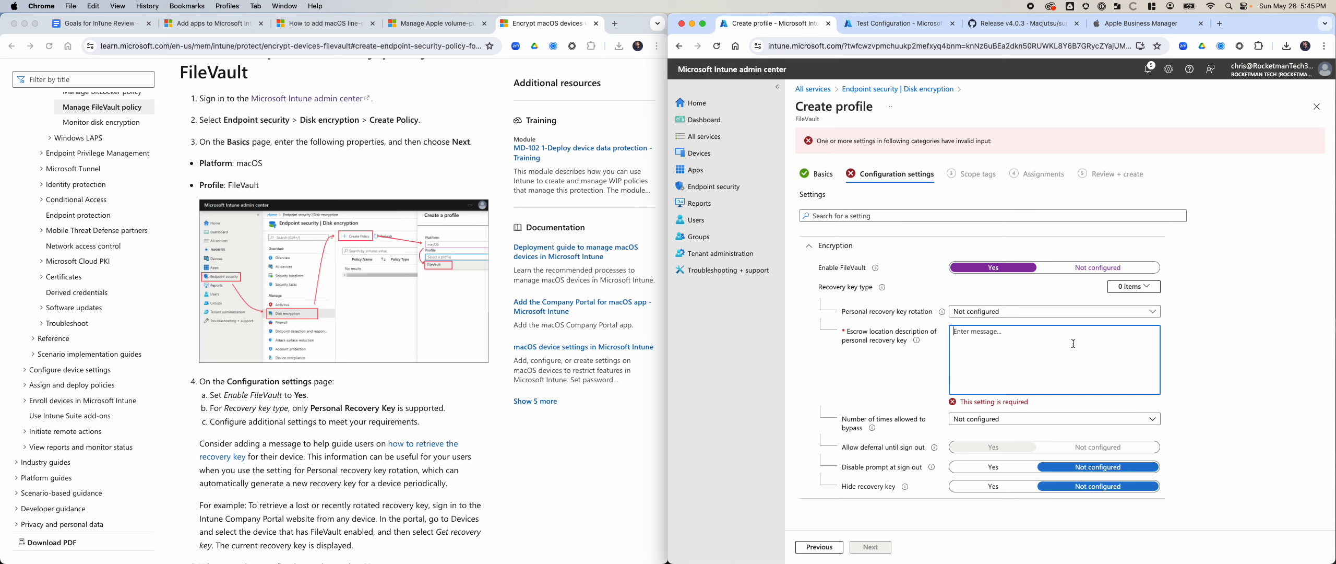
type("IT Has your RK")
left_click(991, 418)
left_click(983, 382)
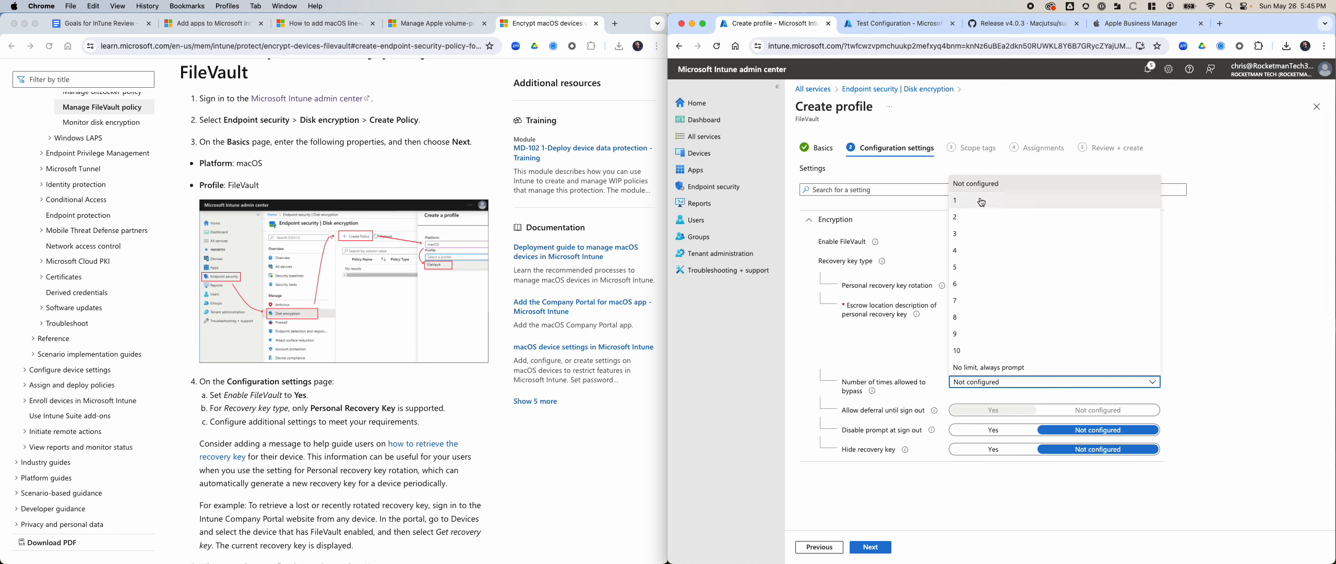
left_click(936, 366)
mouse_move(872, 392)
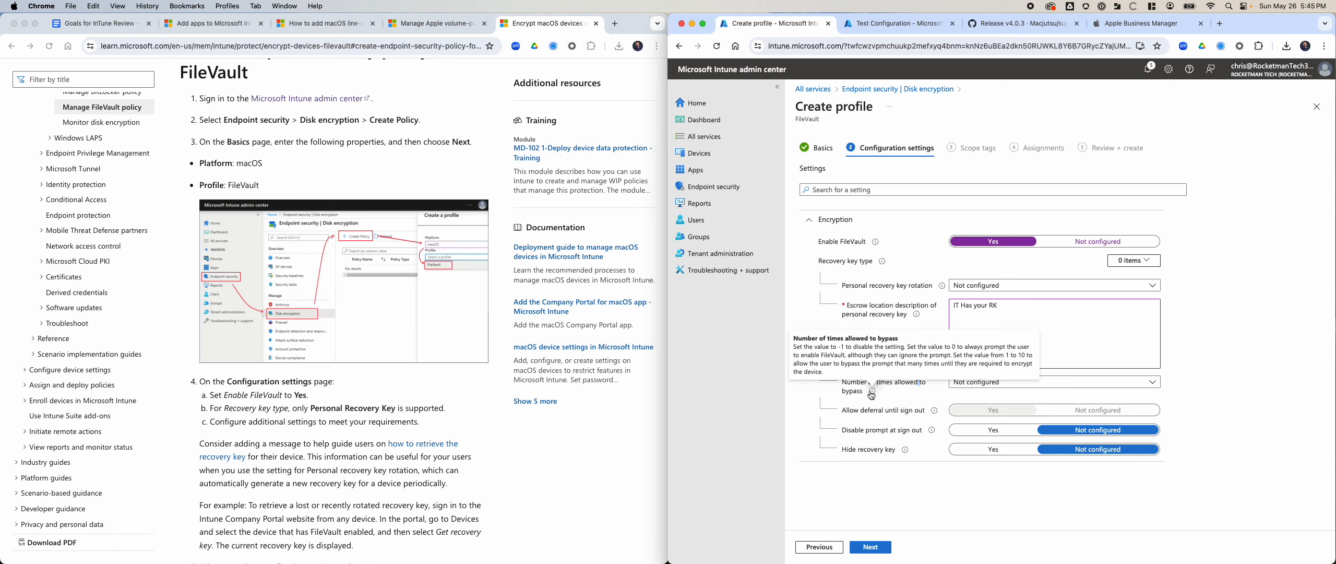
left_click(992, 382)
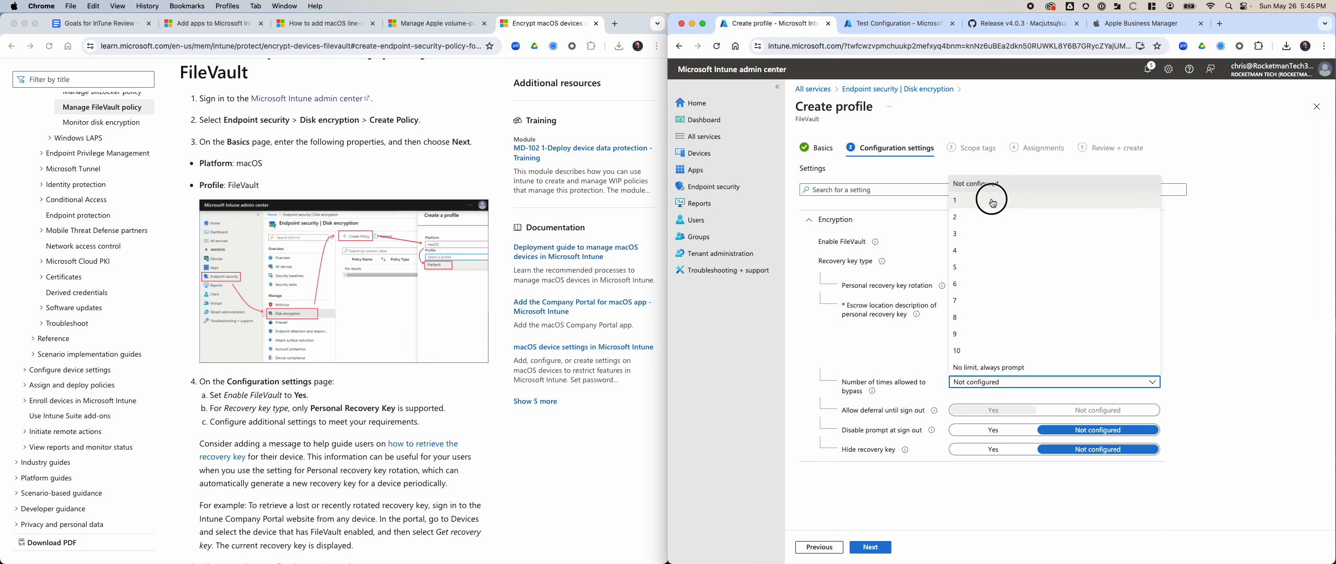
left_click(994, 202)
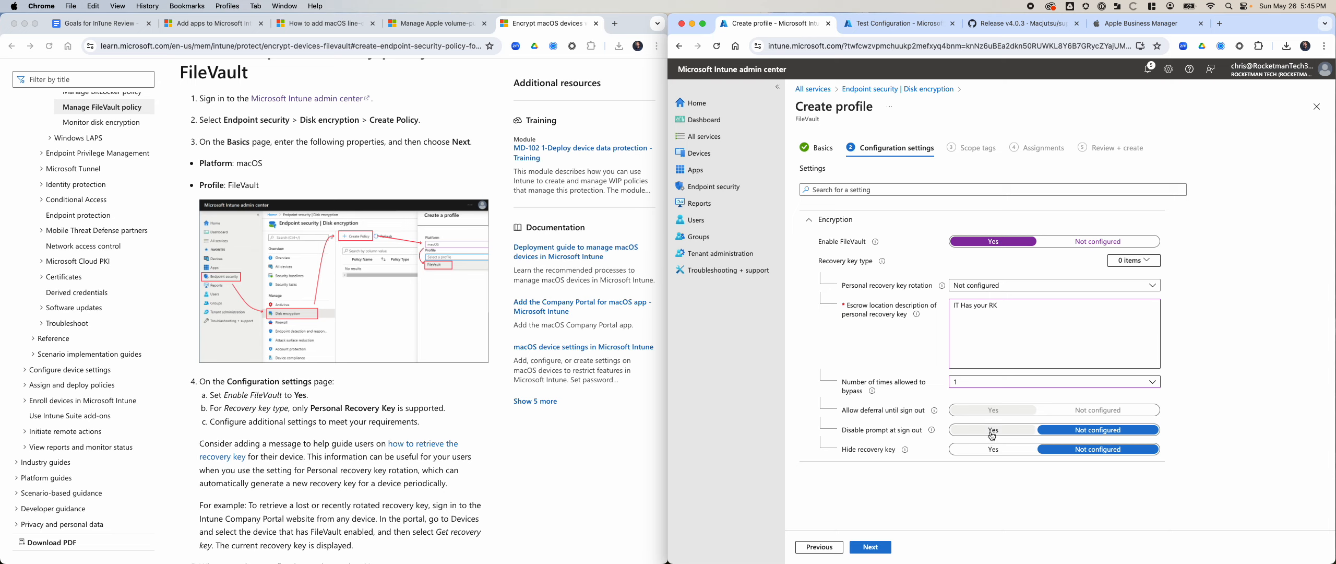
left_click(994, 451)
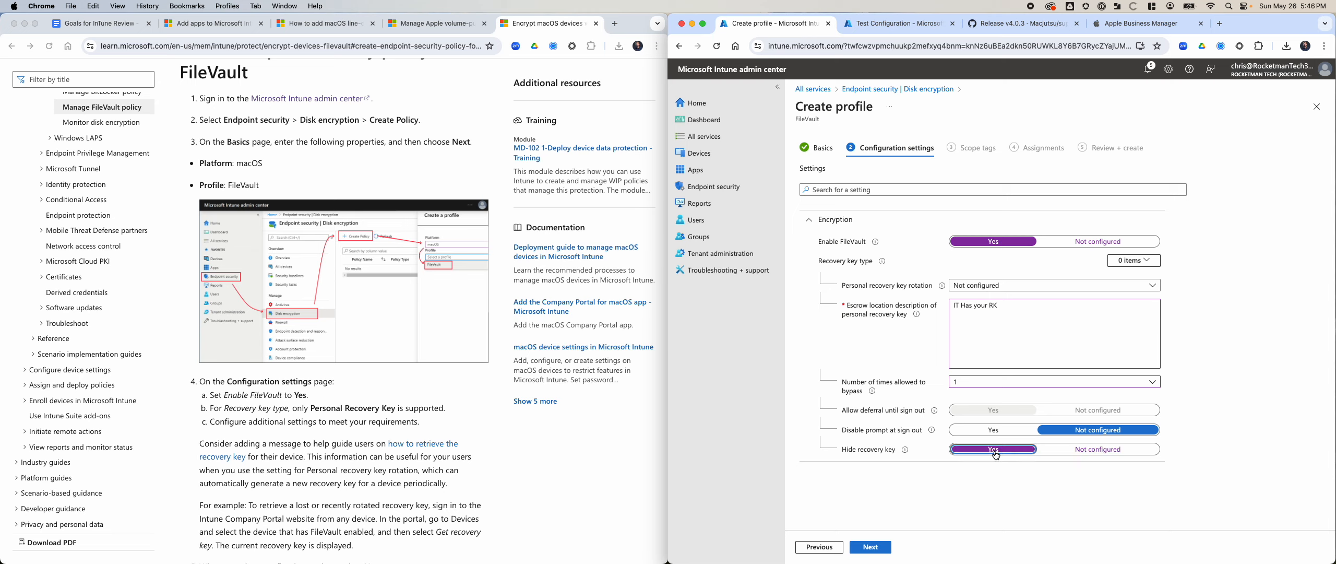
left_click(1136, 264)
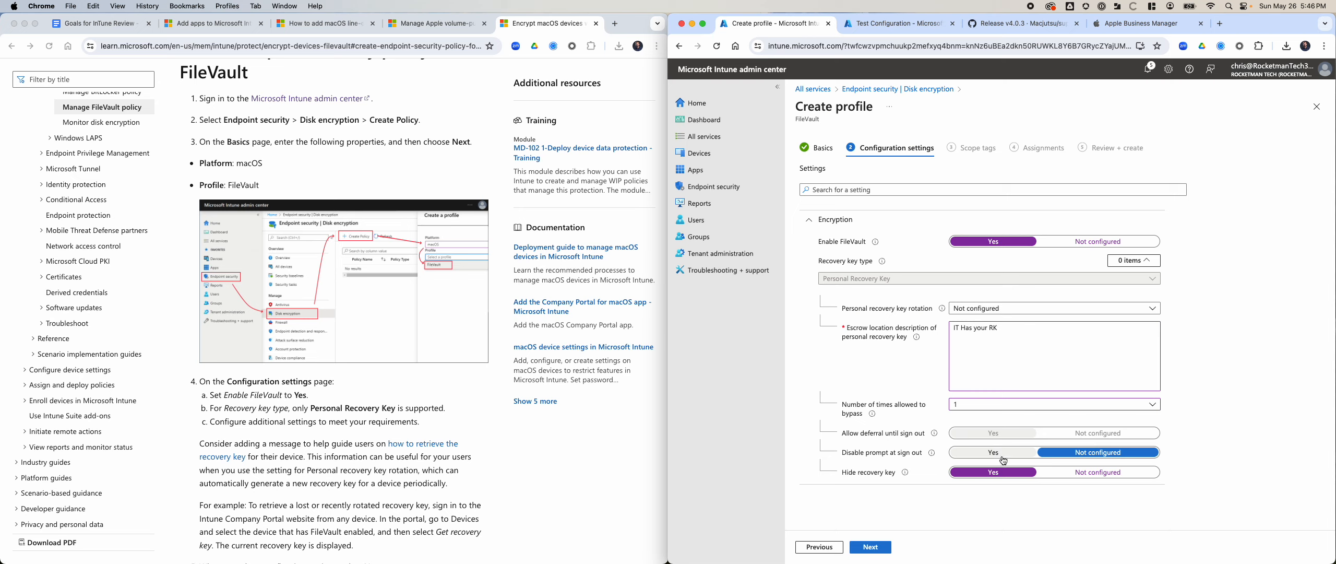
Step: Keep bypass count at 1, leave Disable prompt at sign out unconfigured, and continue
mouse_move(934, 454)
left_click(974, 403)
left_click(973, 403)
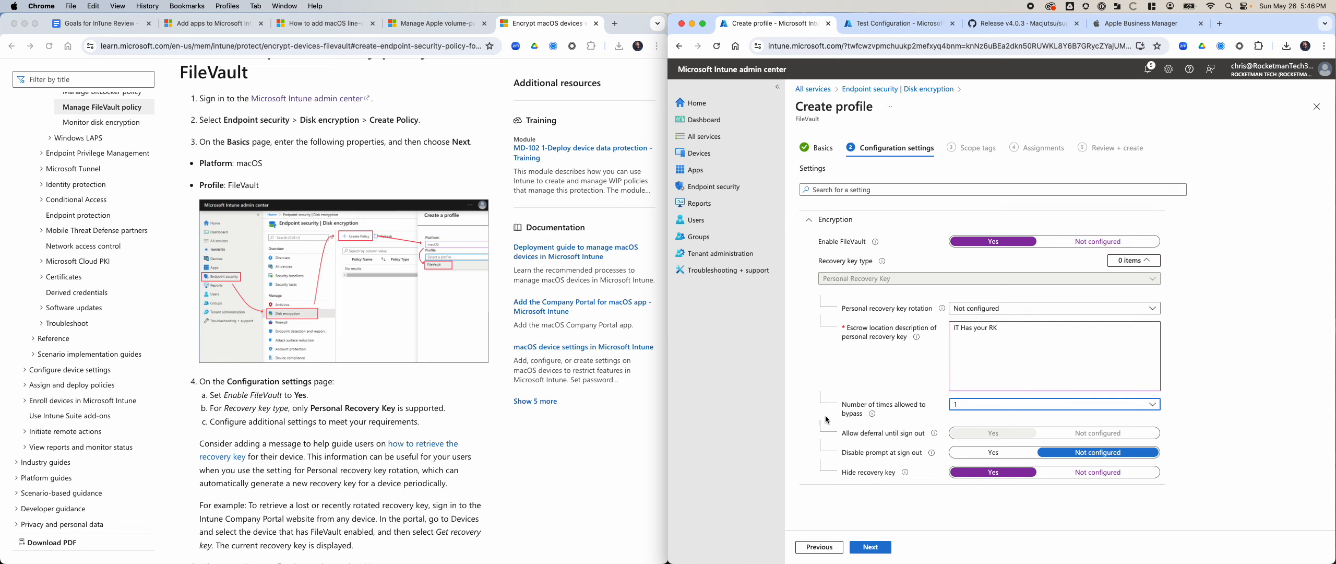
mouse_move(868, 415)
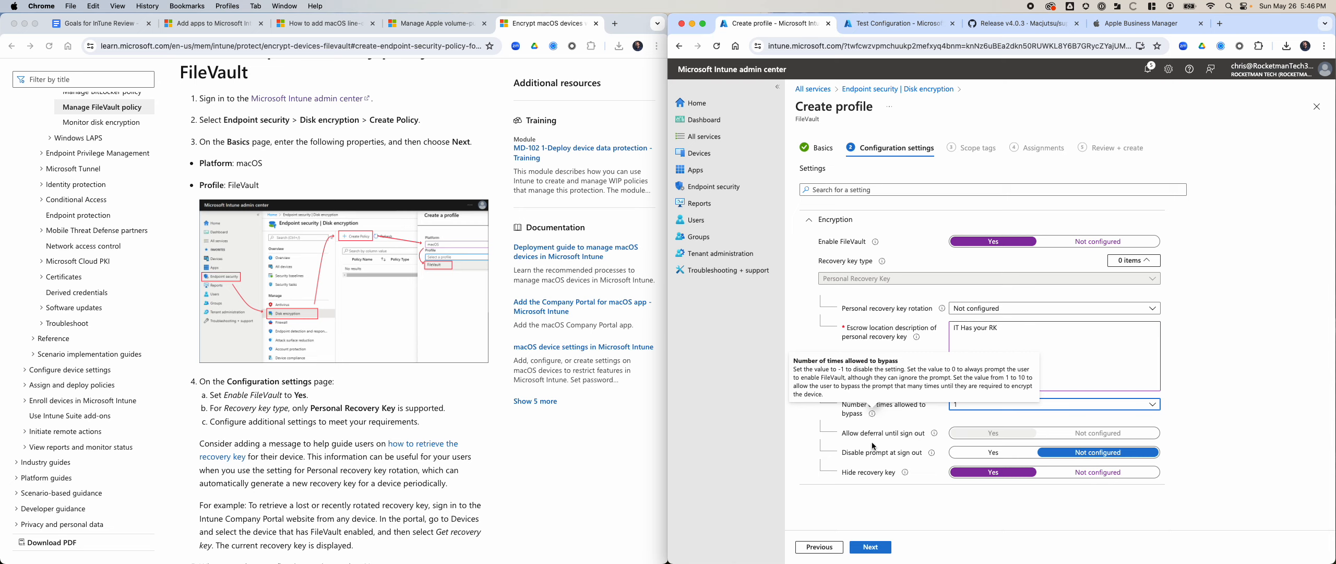
left_click(957, 513)
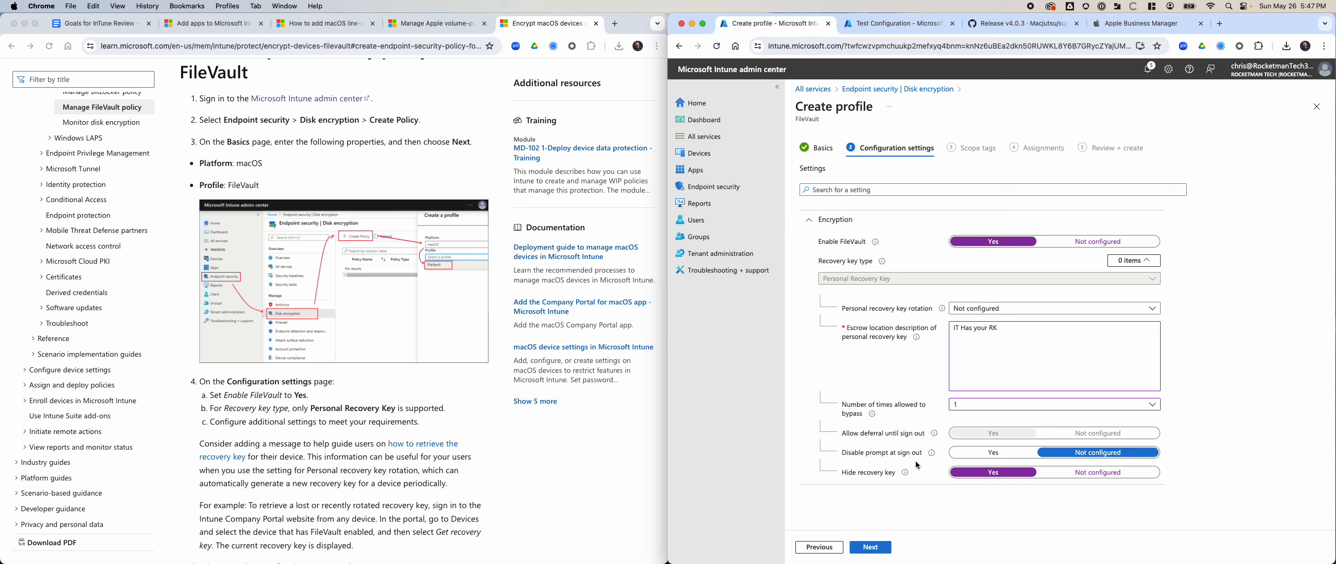
left_click(1105, 457)
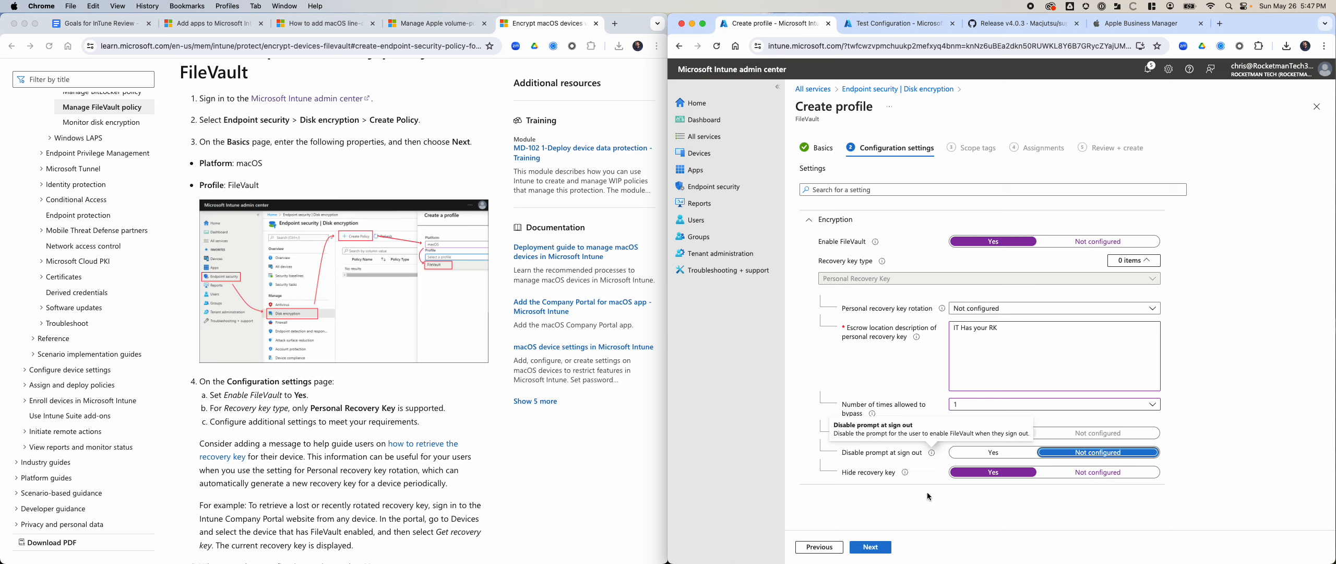
left_click(879, 549)
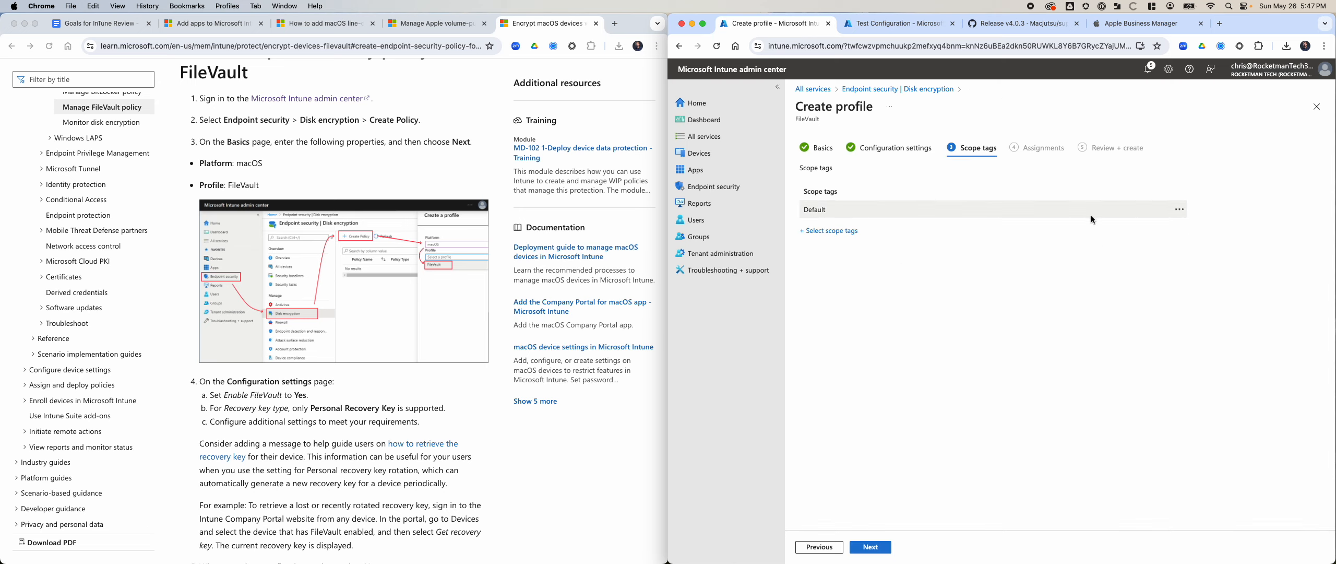
Step: Assign the FileVault policy to all users and all devices and create it
left_click(888, 546)
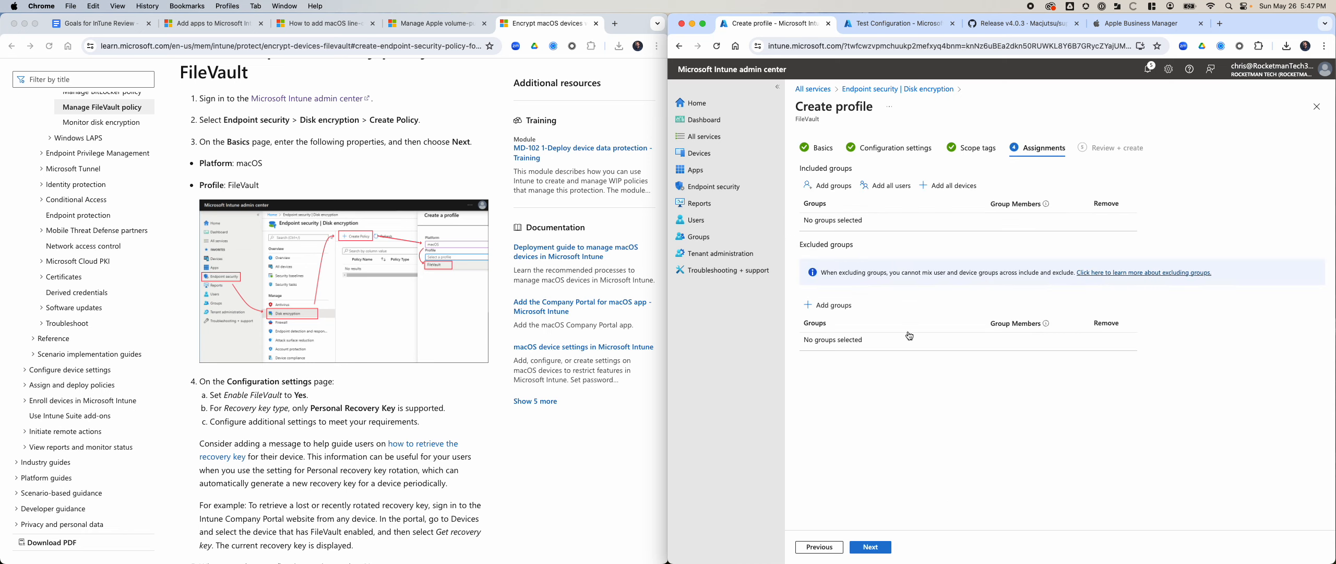
left_click(886, 185)
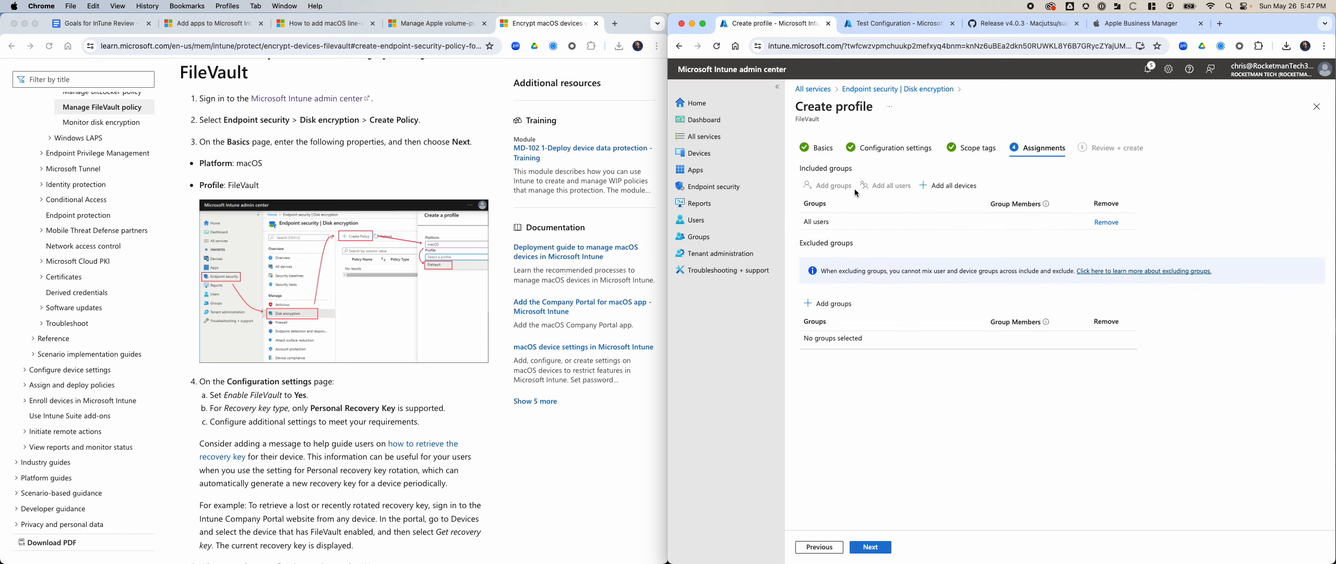
left_click(950, 185)
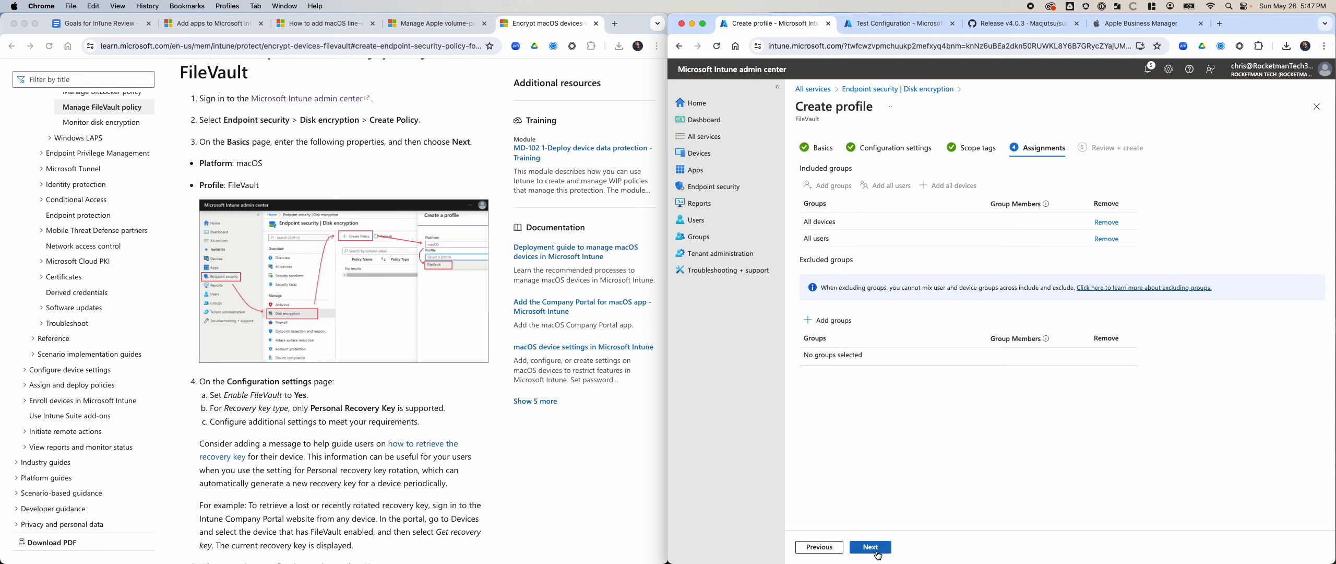
left_click(877, 546)
left_click(877, 551)
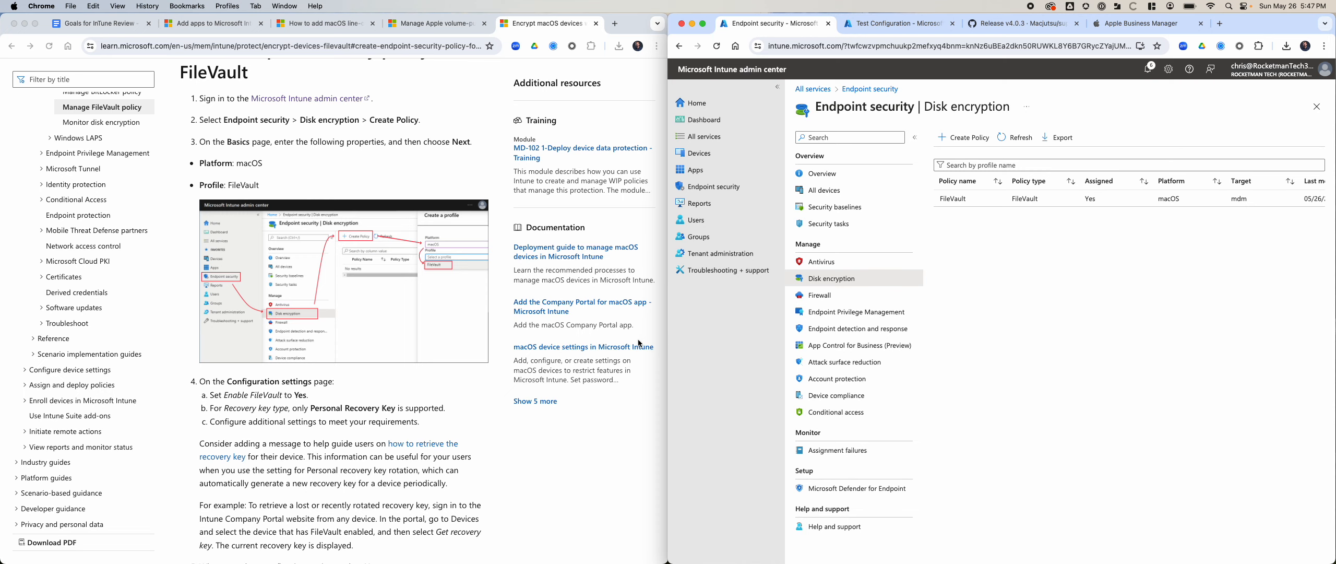
Step: Tick off the FileVault goal in the document and glance at the Antivirus page
left_click(99, 23)
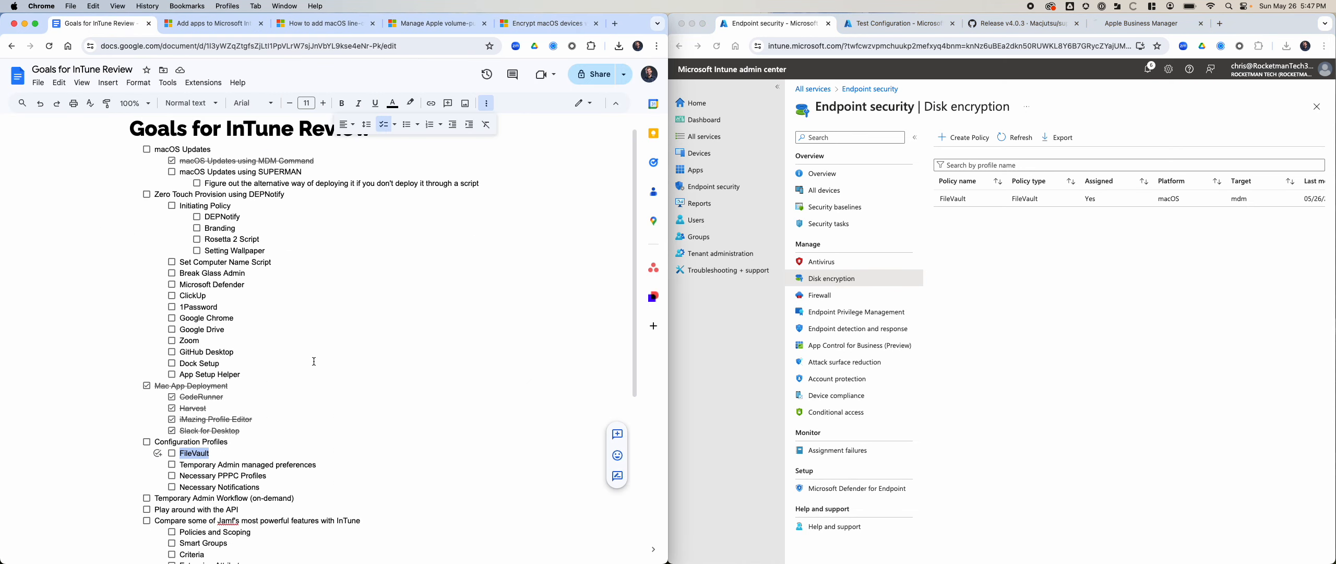
scroll(277, 409, "down", 2)
left_click(173, 398)
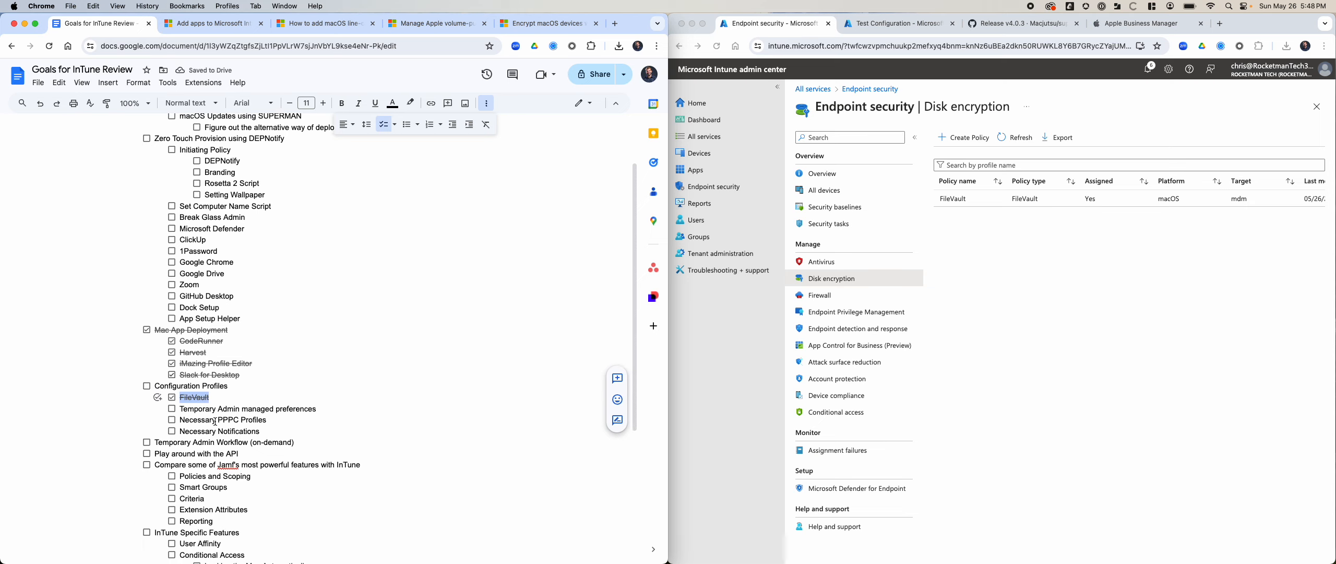
left_click_drag(260, 431, 180, 420)
left_click(438, 424)
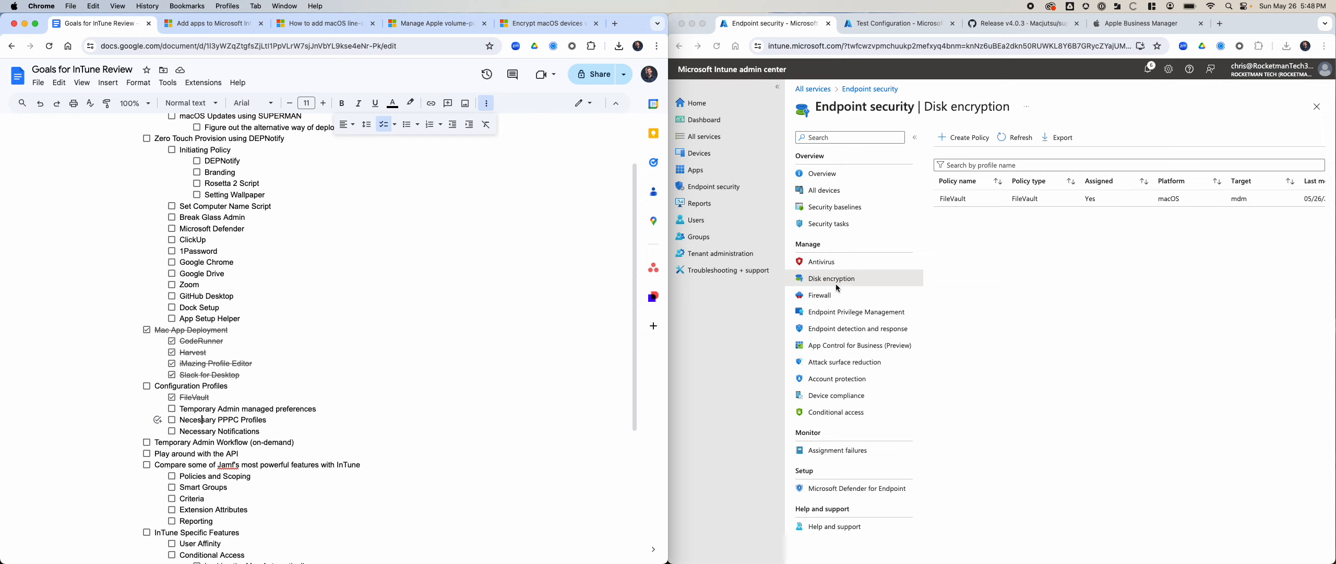
left_click(826, 265)
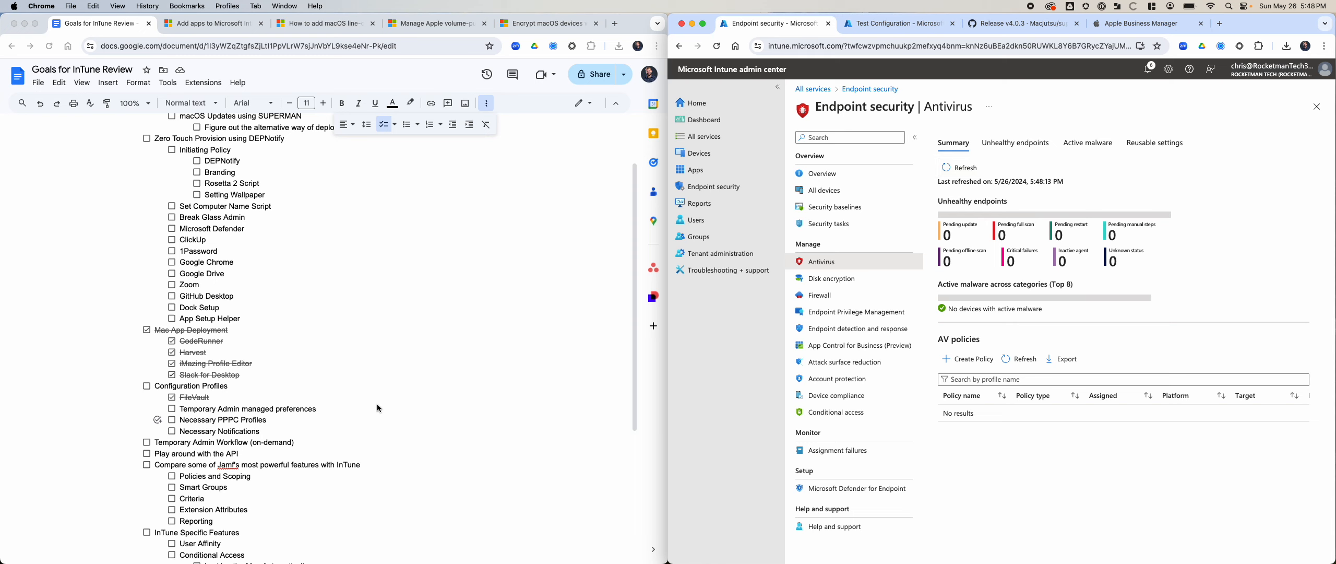
scroll(377, 403, "down", 5)
left_click(281, 382)
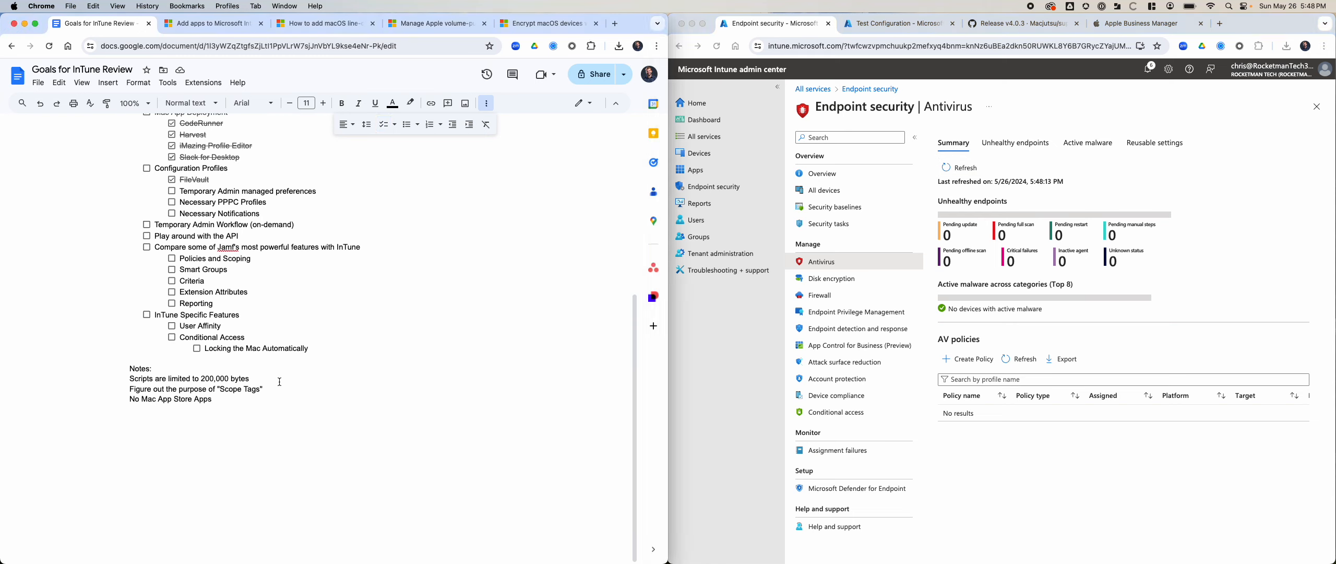
Step: Delete the Scope Tags note and rename the 'Notes:' heading to 'Limitations'
left_click_drag(263, 390, 129, 389)
key("BackSpace")
left_click(238, 397)
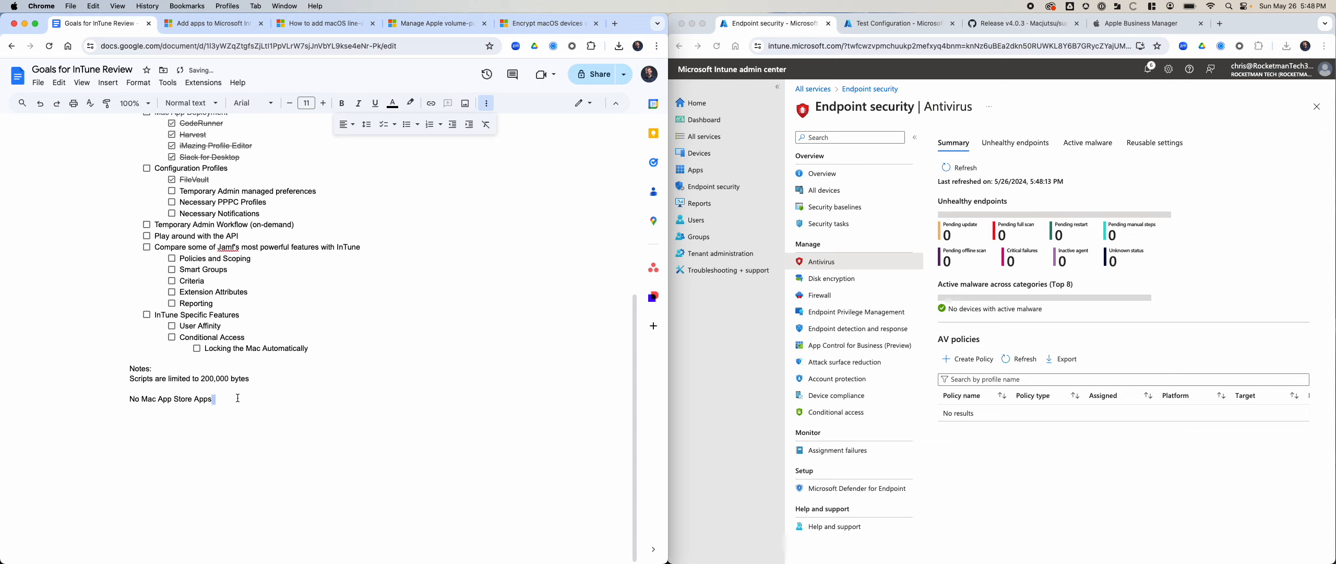
left_click(236, 387)
key("BackSpace")
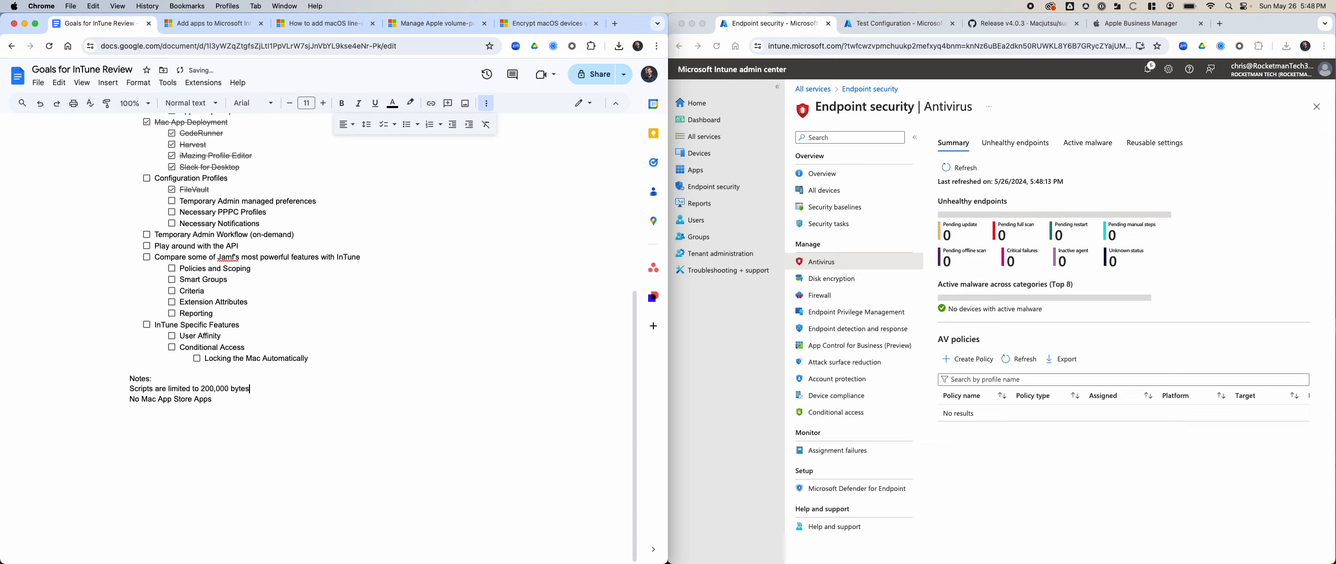
double_click(135, 377)
left_click(135, 378)
double_click(135, 378)
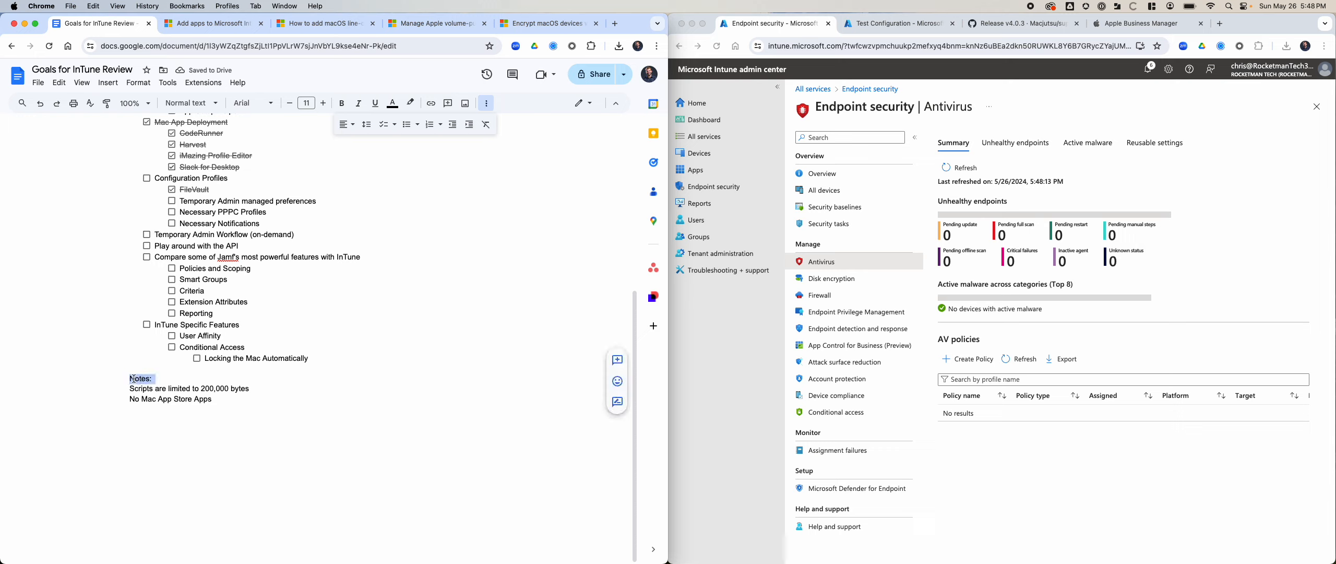
type("Li")
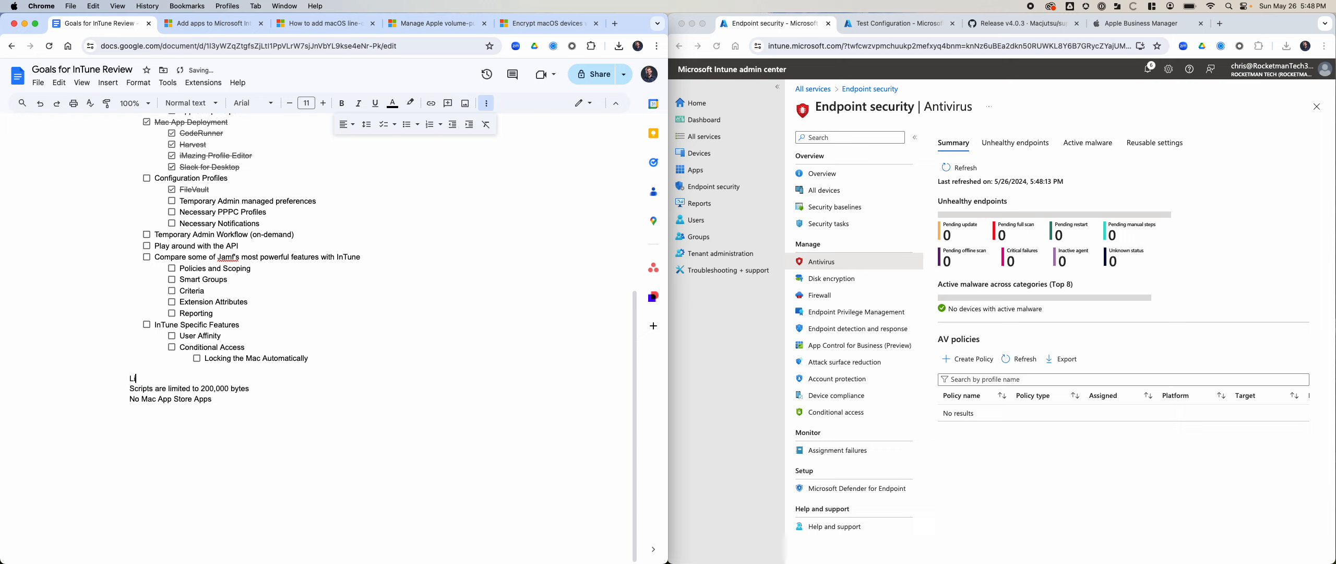
type("mitations")
key("Return")
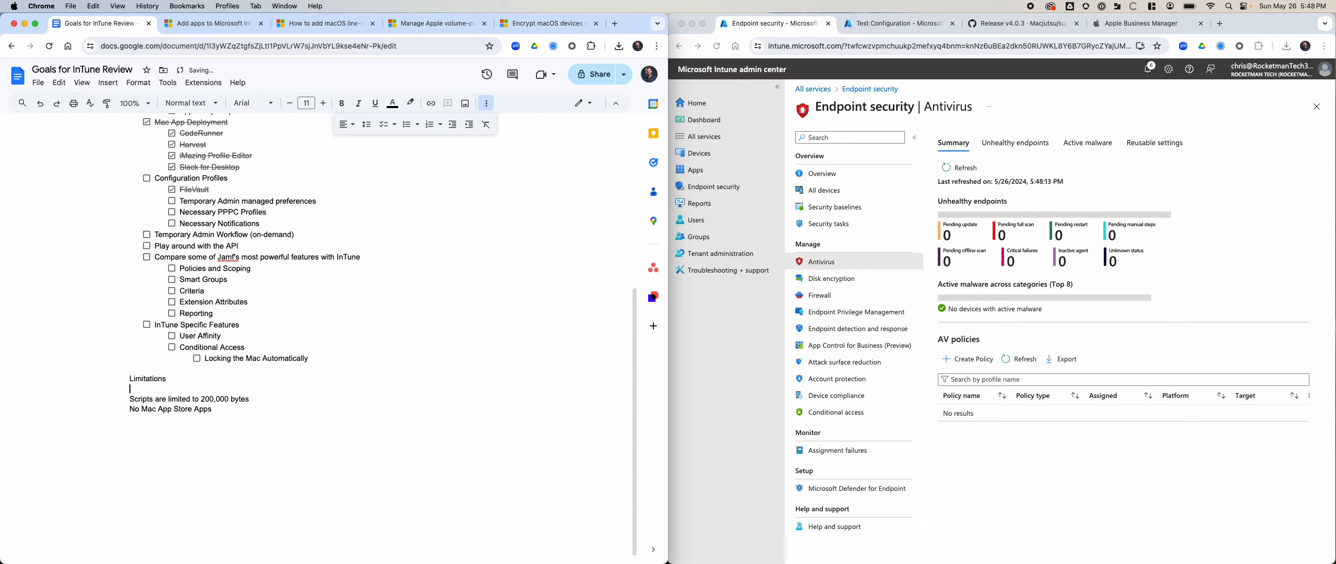
key("BackSpace")
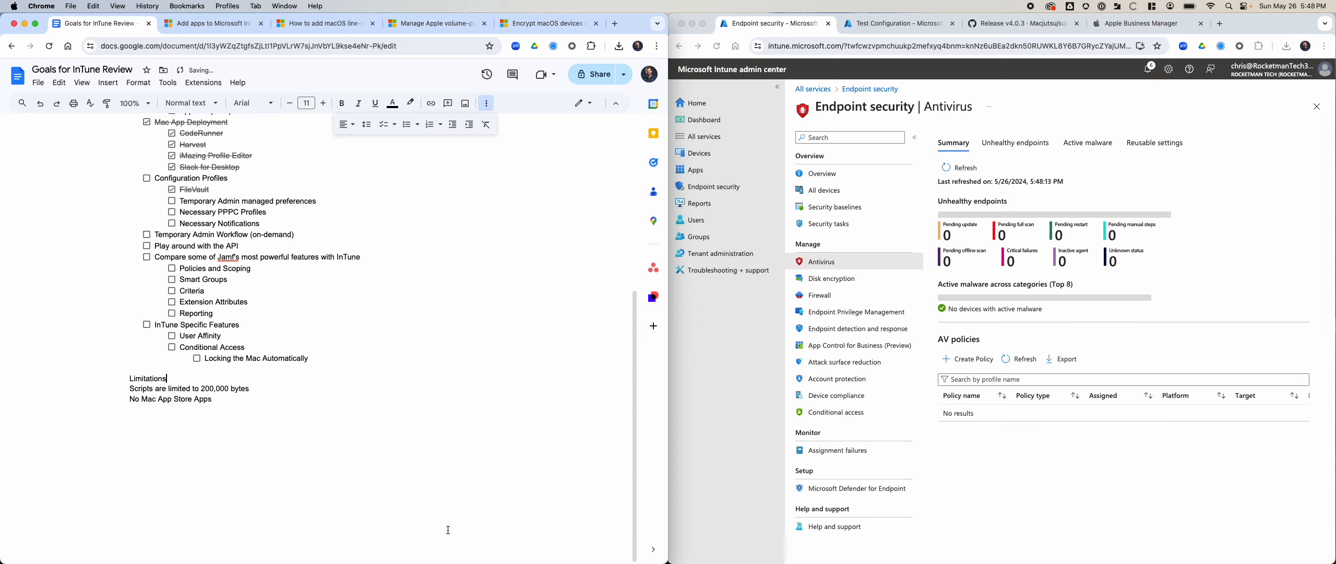
Step: Bullet the limitations and add an 'Additional Research' list on Scope Tags and EndPoint Security > Antivirus
left_click_drag(212, 399, 78, 388)
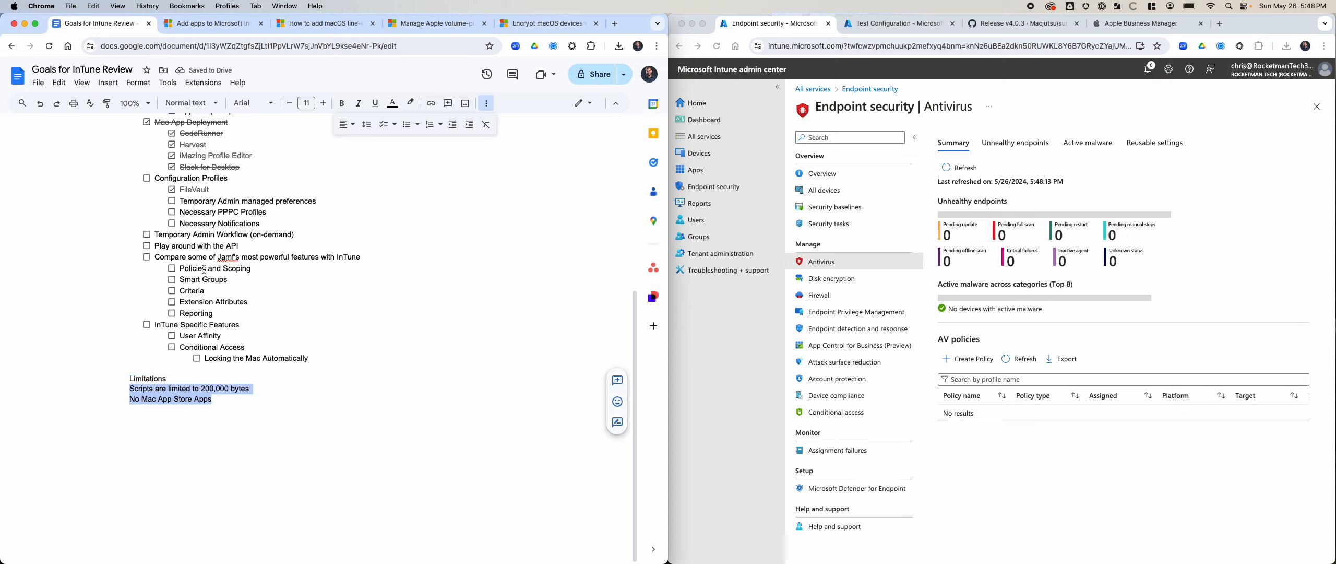
left_click(406, 125)
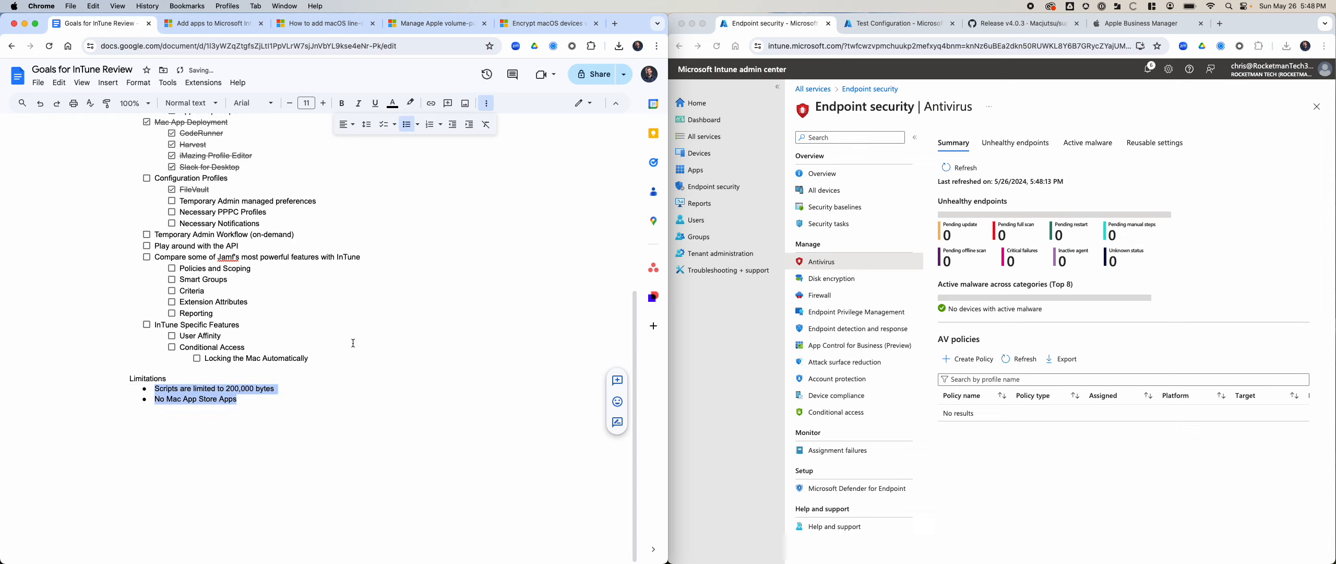
left_click(270, 399)
key("Return")
key("Return")
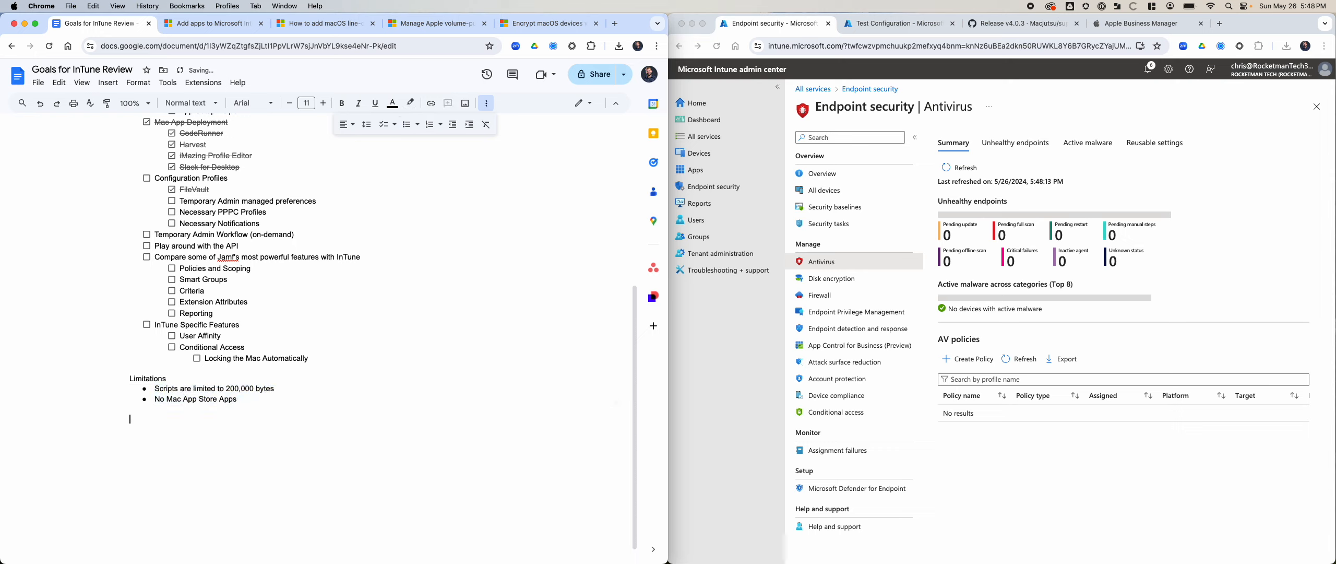
type("Additional Research")
key("Return")
type("Figure out the purpose of \"Scope Tags\"")
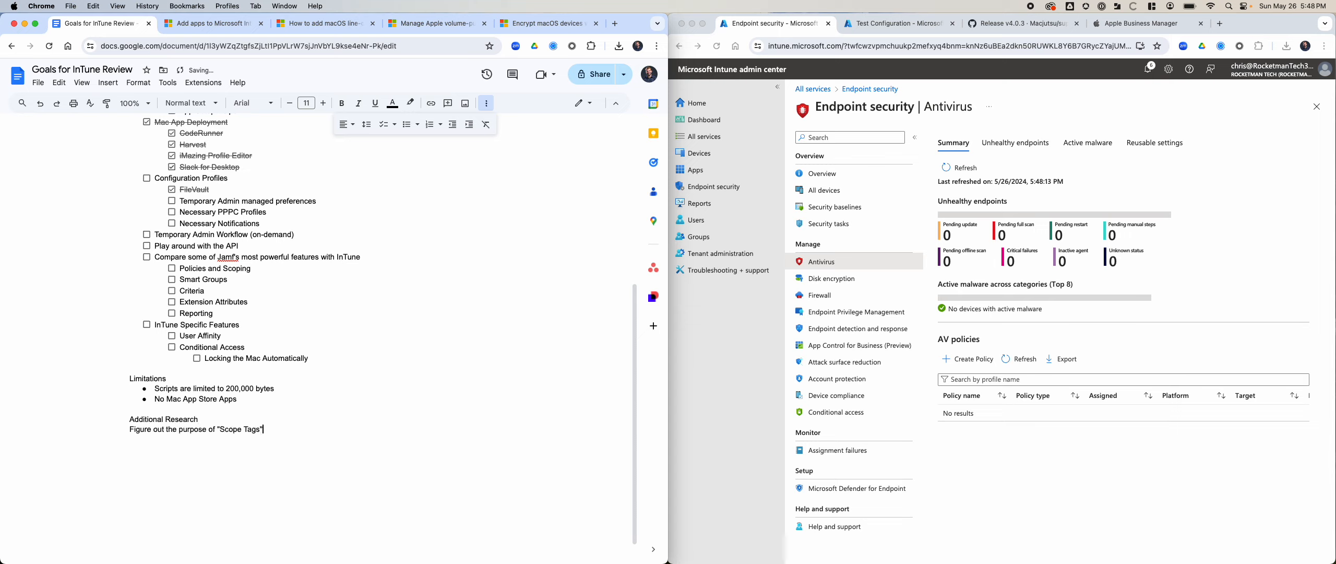
left_click(407, 124)
key("Return")
type("Research ")
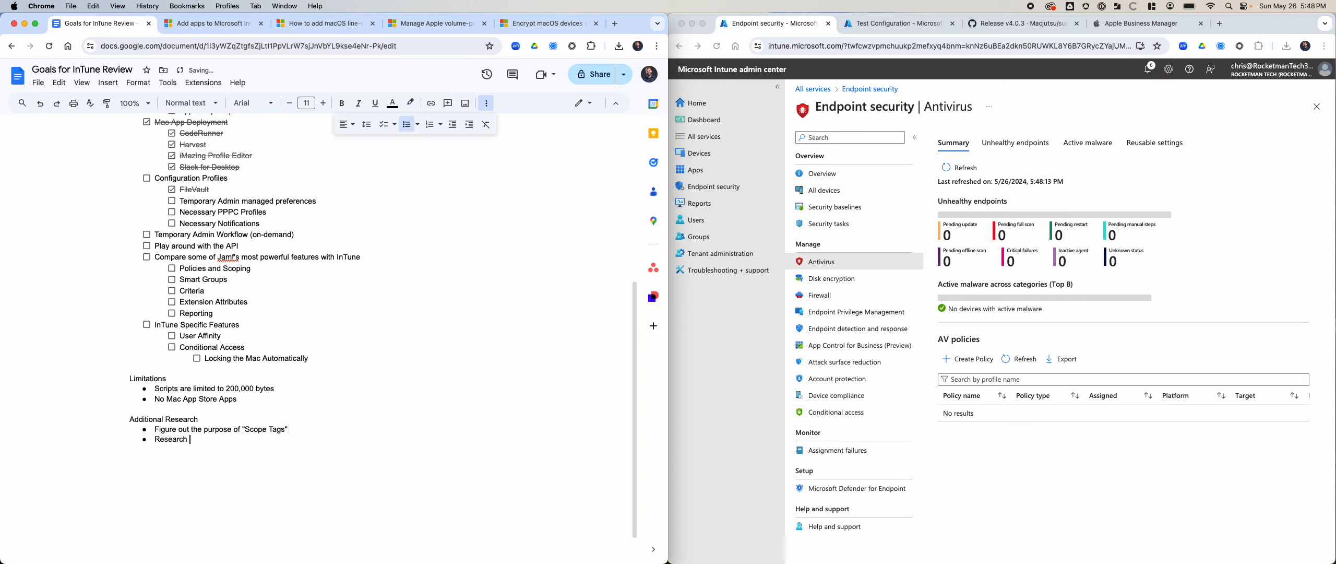
type("EndPoint Security > Antivirus")
Step: Start a new macOS firewall policy named 'Firewall'
left_click(833, 279)
left_click(830, 295)
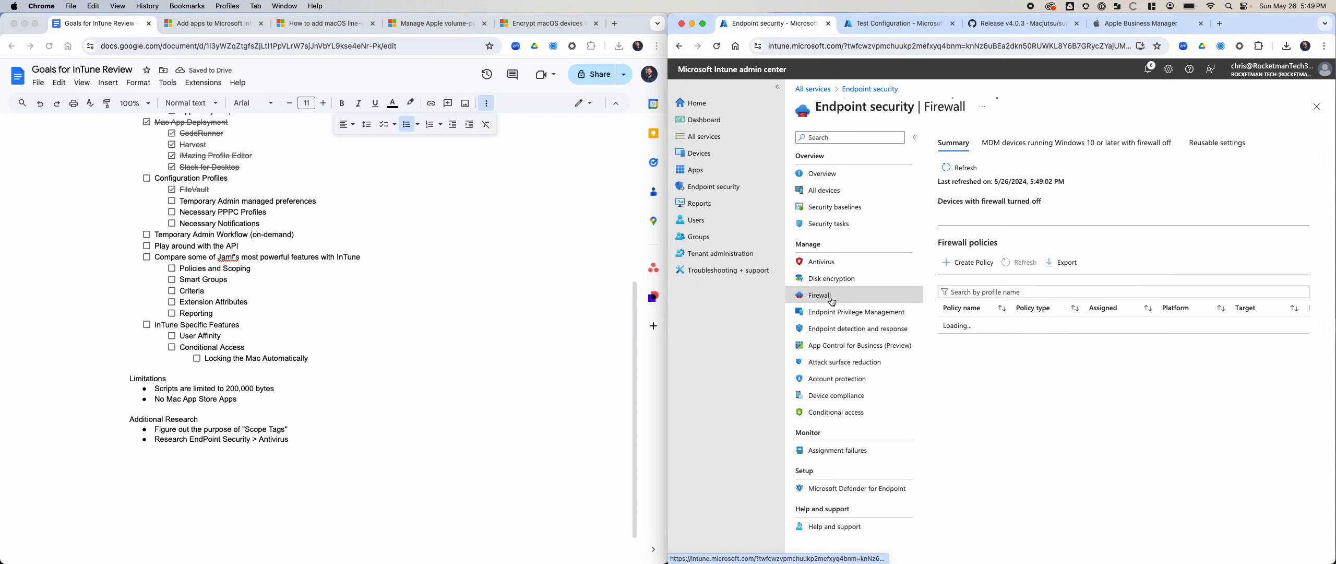
left_click(971, 290)
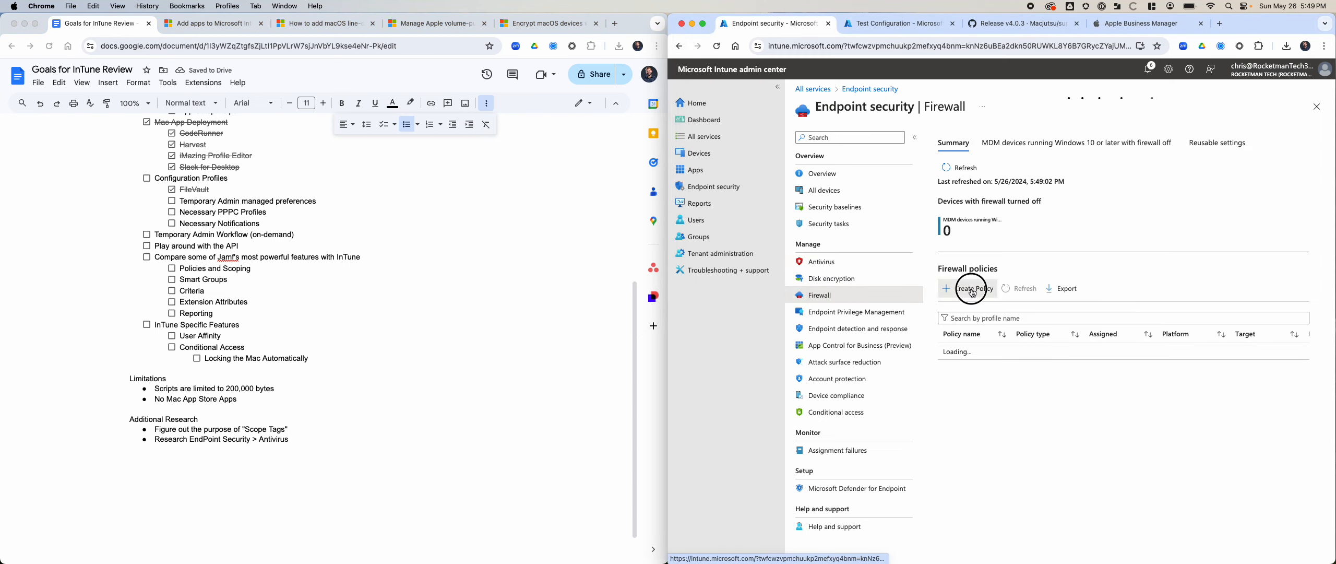
left_click(1117, 147)
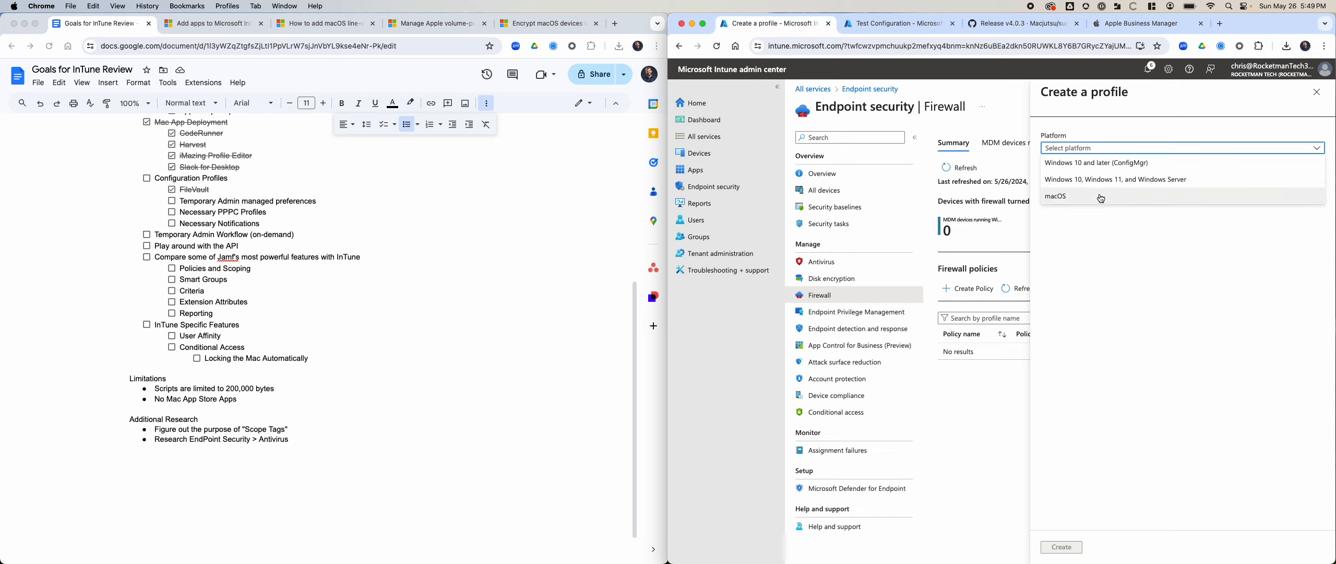
left_click(1096, 171)
left_click(1097, 172)
left_click(1097, 189)
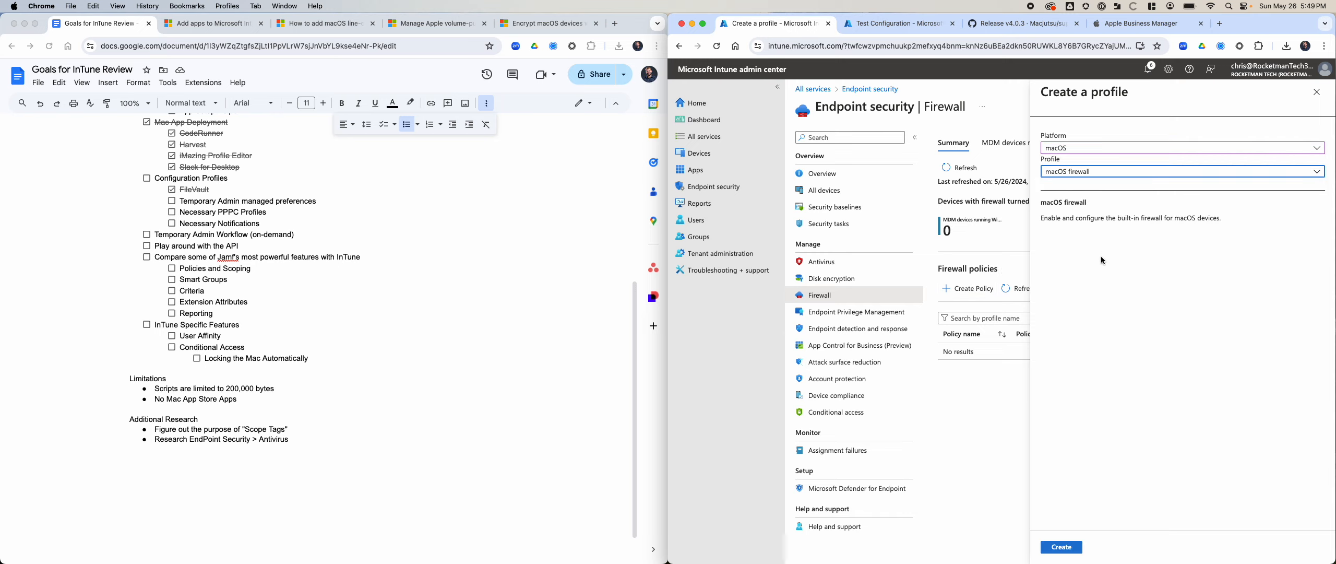
left_click(1061, 547)
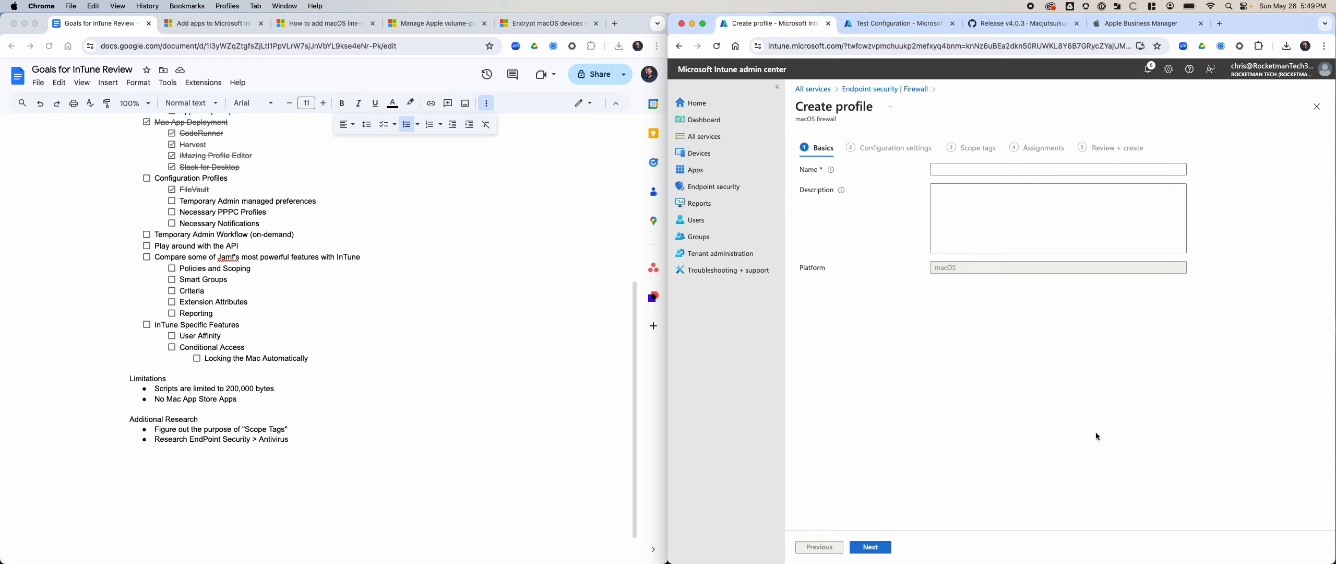
left_click(957, 169)
type("Firewall")
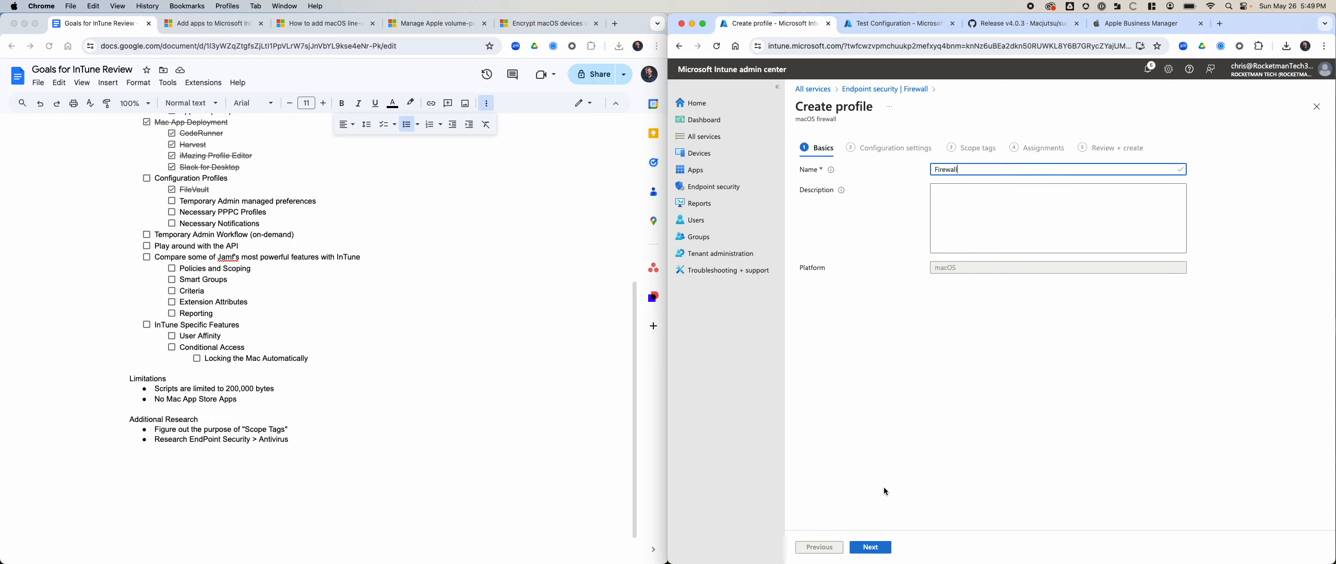
left_click(870, 546)
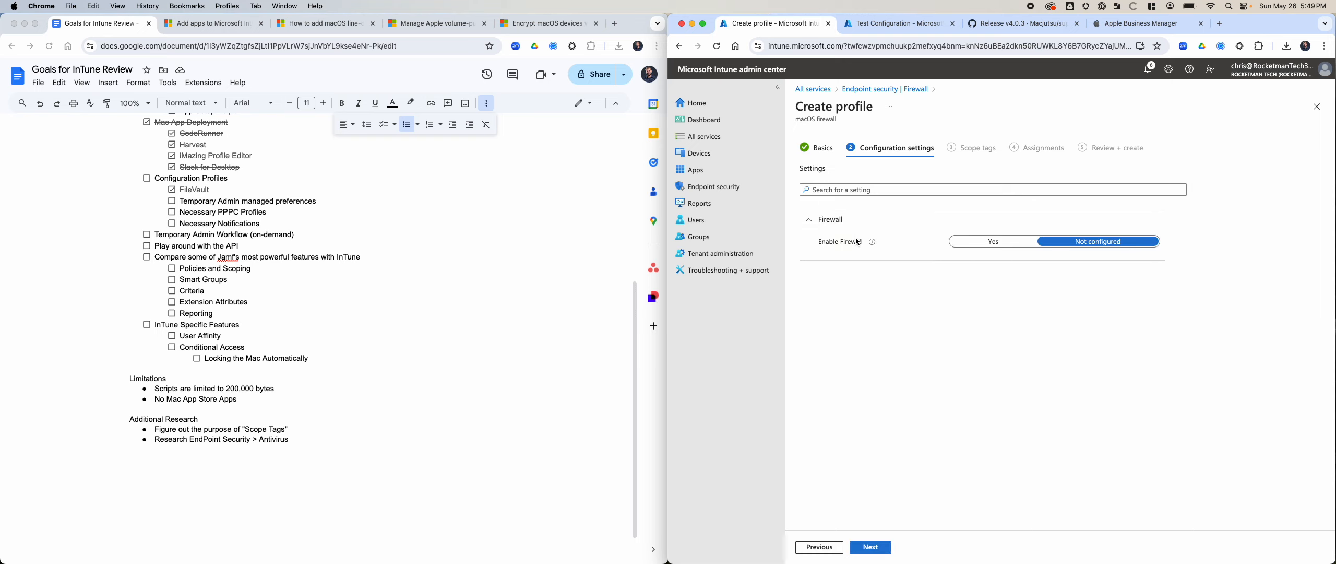
Step: Turn Enable Firewall on, assign to all users and all devices, and create the policy
left_click(994, 241)
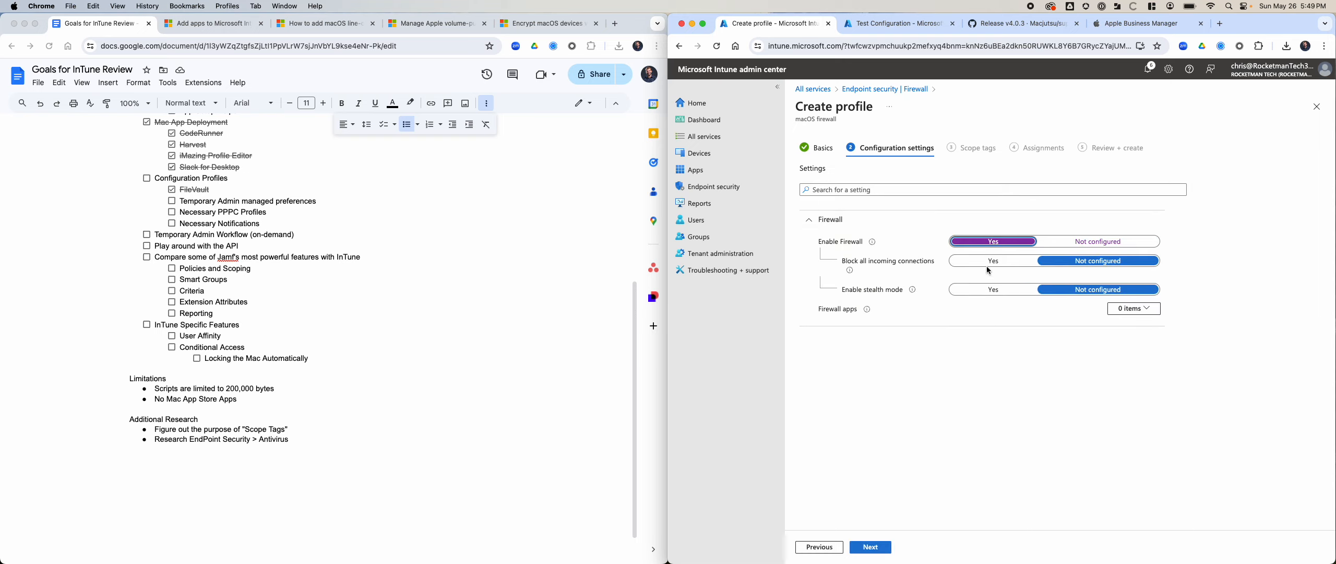
left_click(870, 547)
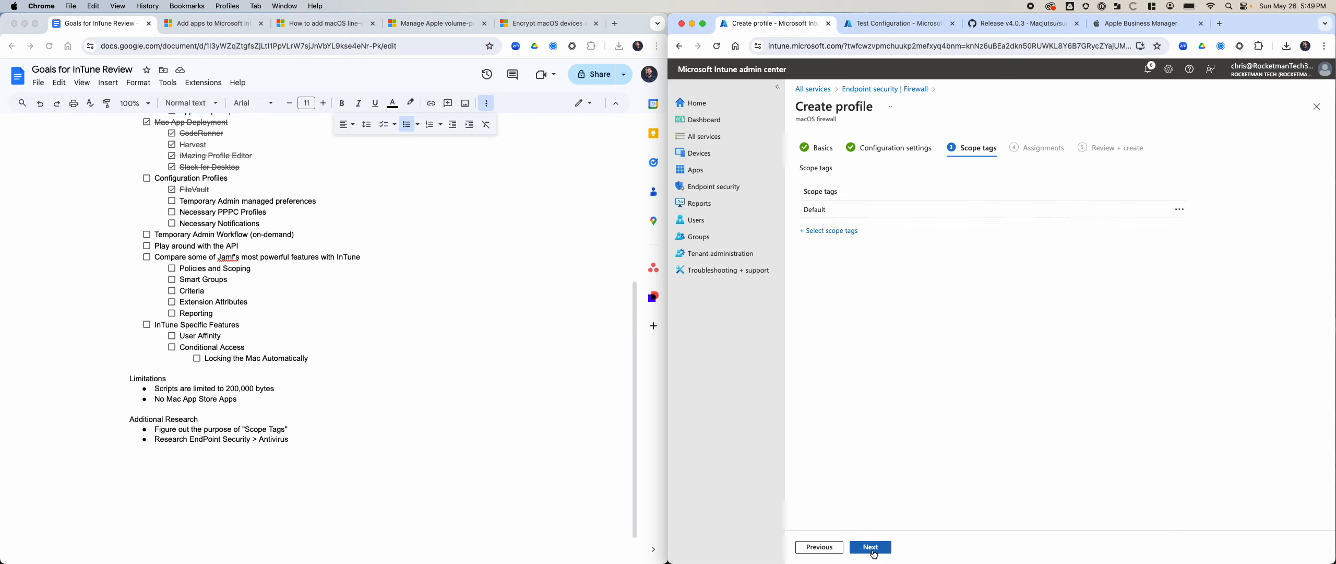
left_click(877, 547)
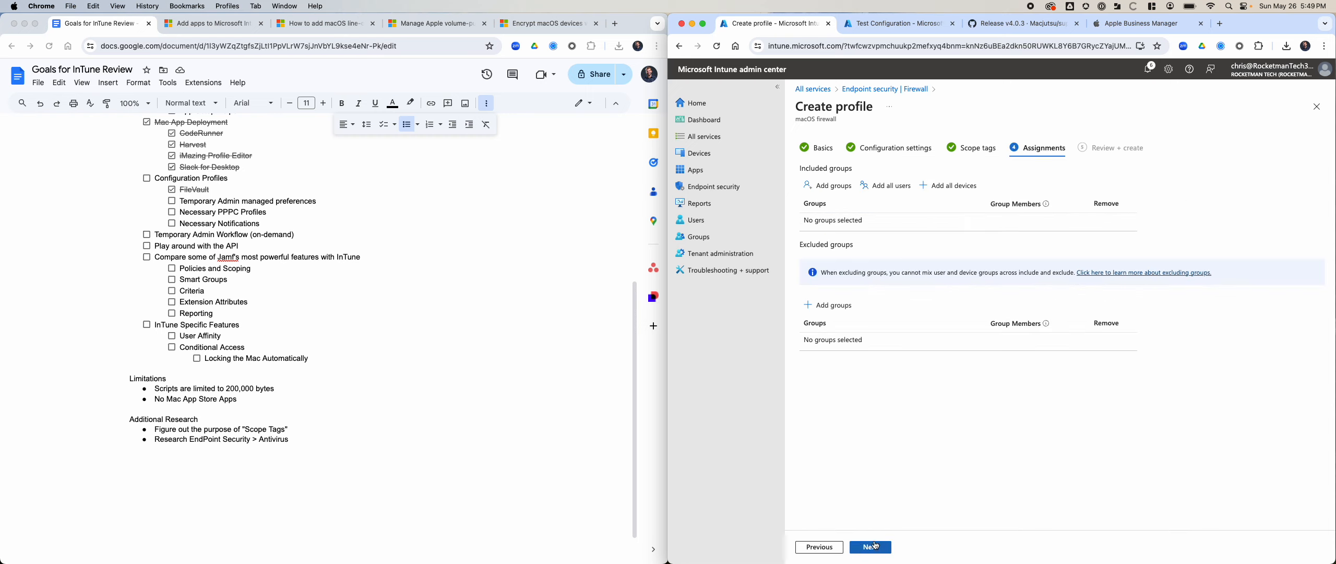
left_click(887, 185)
left_click(921, 186)
left_click(879, 549)
left_click(880, 549)
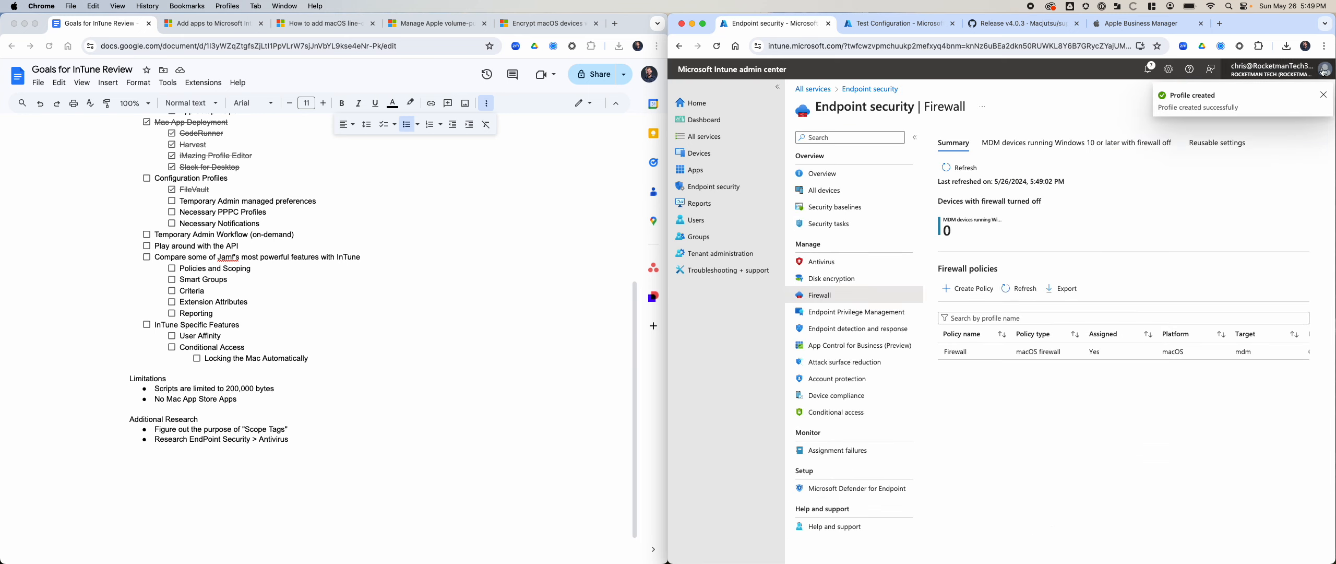
left_click(1323, 95)
left_click(869, 313)
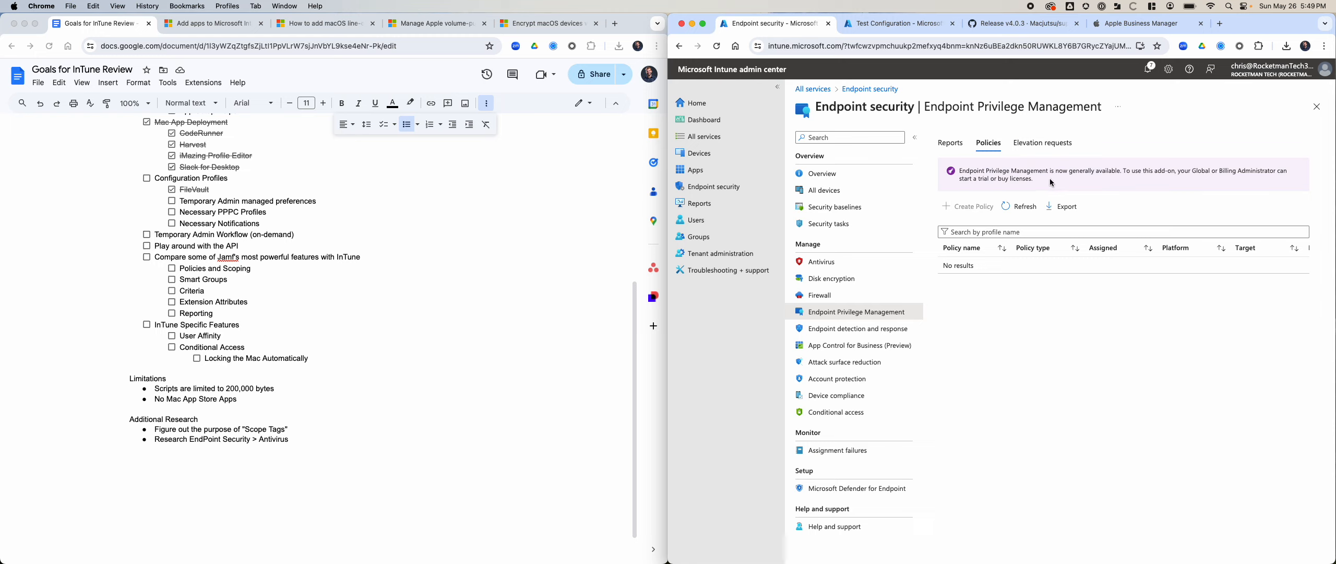
Step: Add the 'Endpoint Privilege Management' page title as a new Additional Research bullet
left_click_drag(1104, 111, 808, 113)
key("super+c")
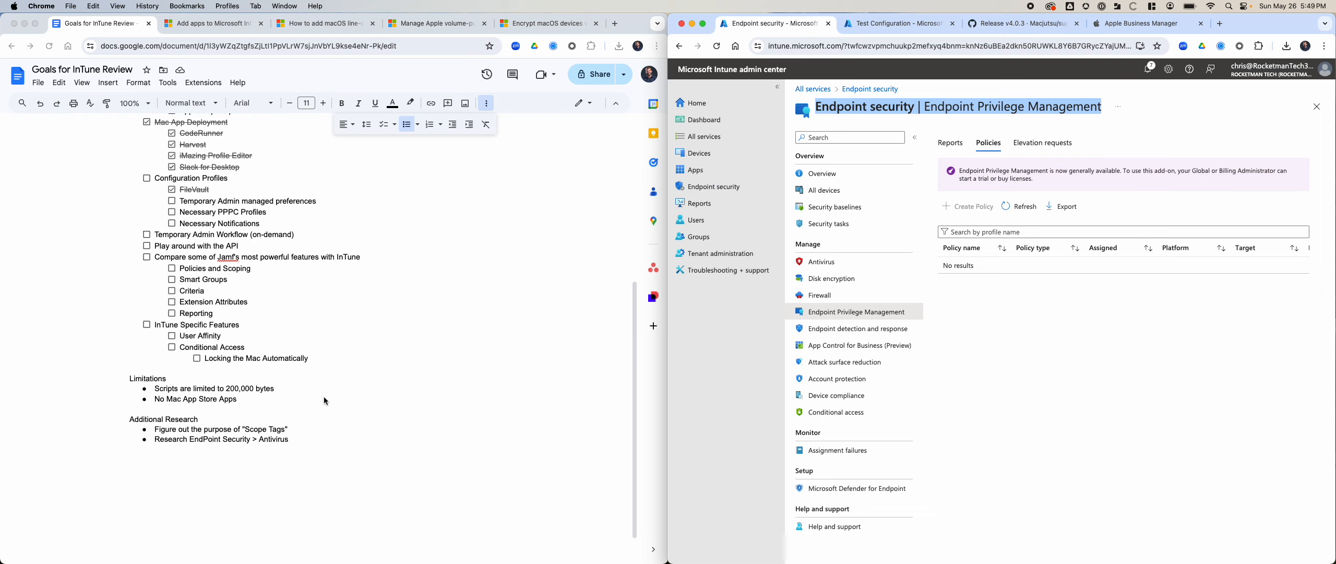
left_click(328, 443)
key("Return")
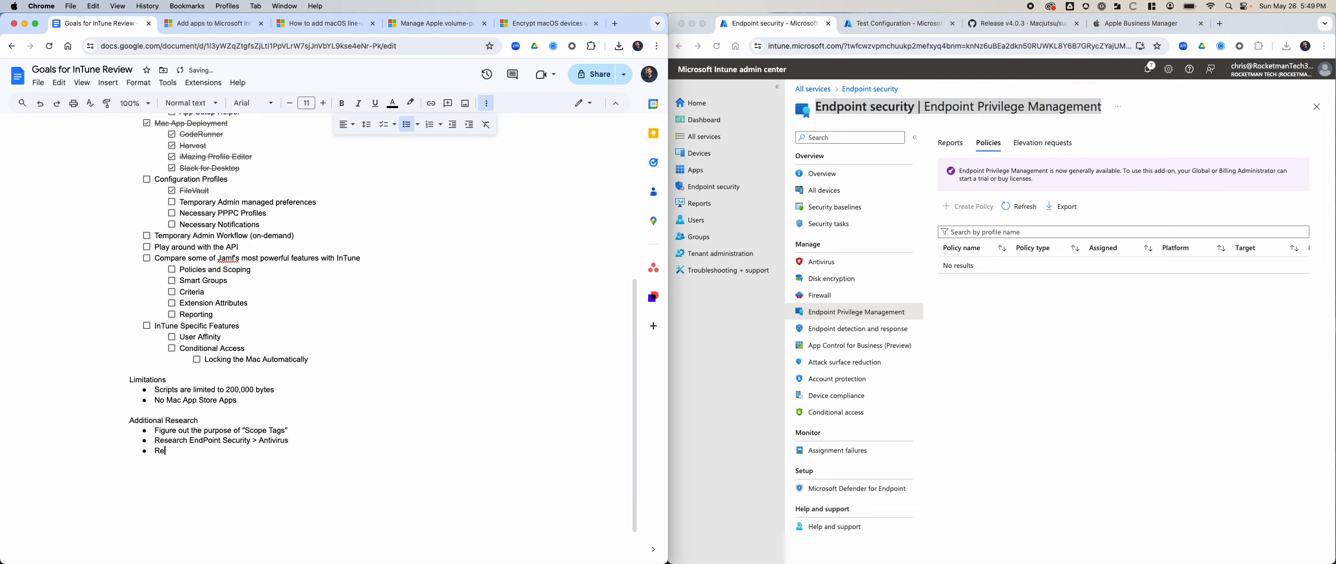
key("super+v")
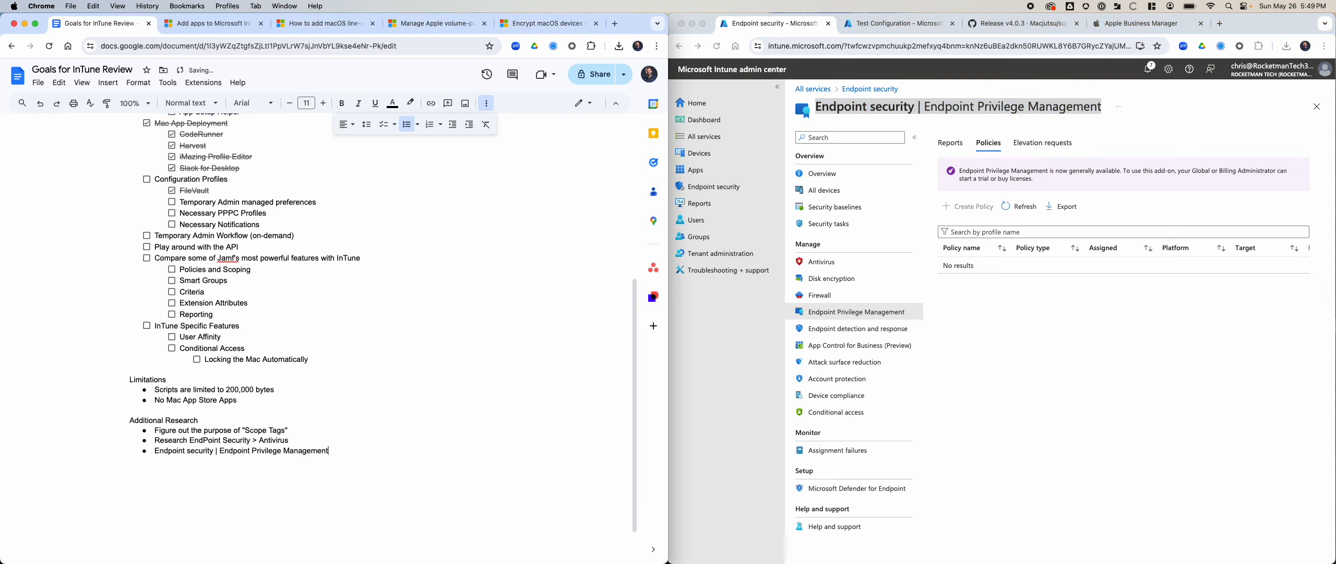
Step: Add the 'Endpoint detection and response' page title as the next research bullet
left_click(1169, 359)
left_click(856, 328)
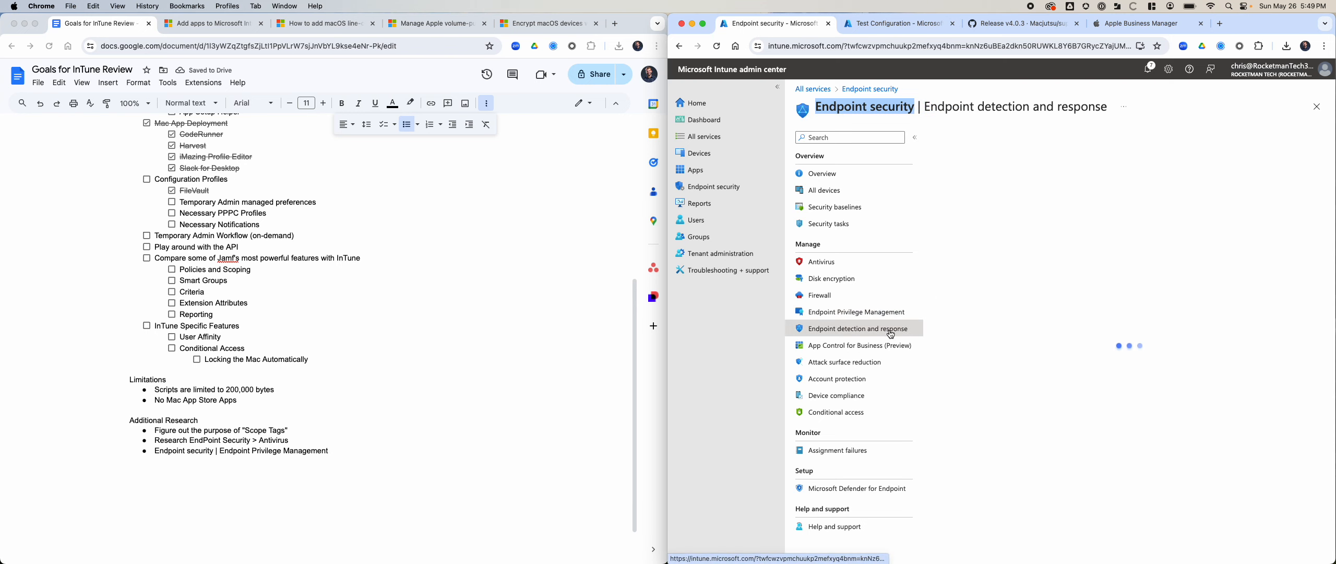
left_click_drag(1109, 108, 812, 108)
key("super+c")
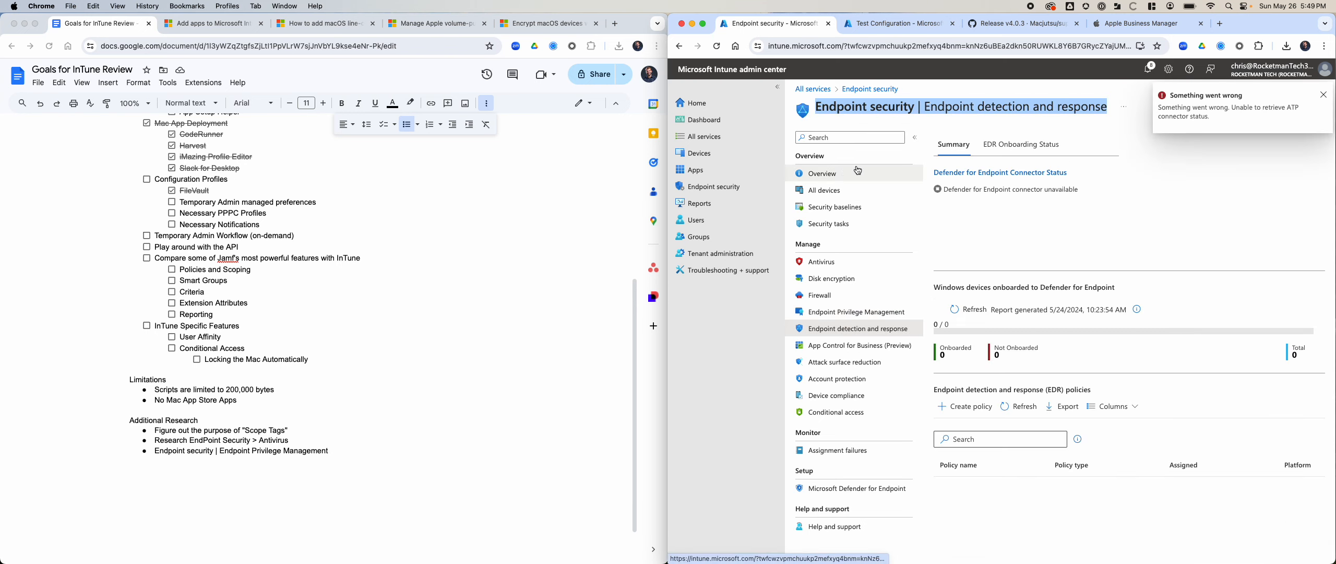
left_click(406, 467)
key("Return")
key("super+shift+v")
Step: Add the 'App Control for Business (Preview)' page title as another research bullet
left_click(860, 345)
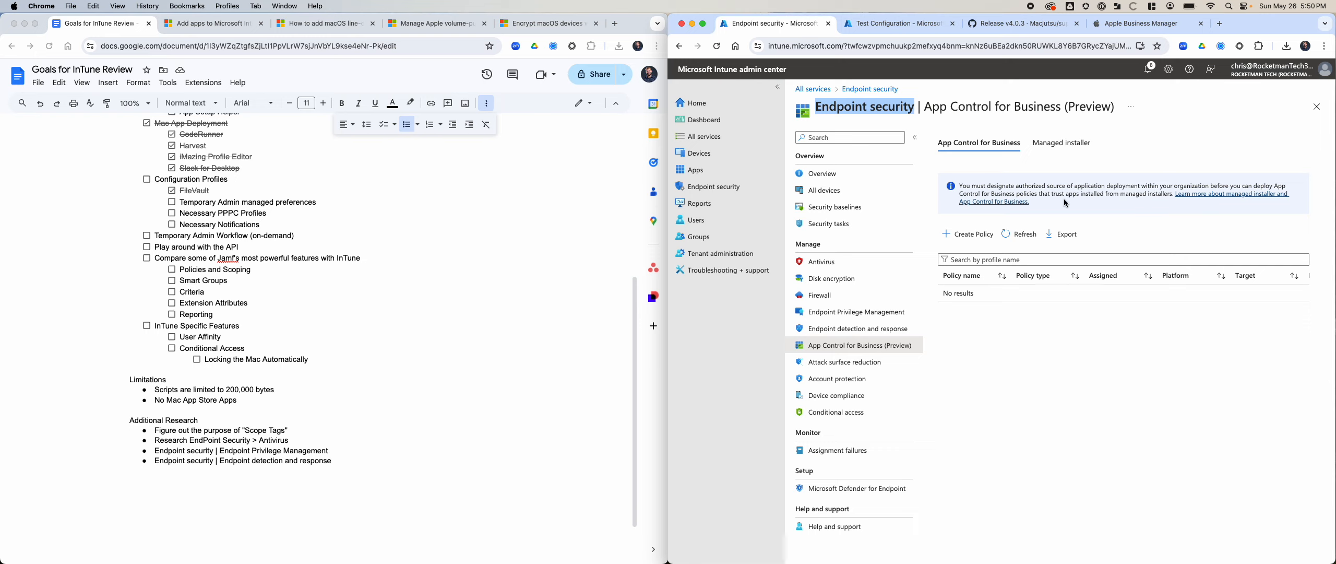
left_click(1118, 106)
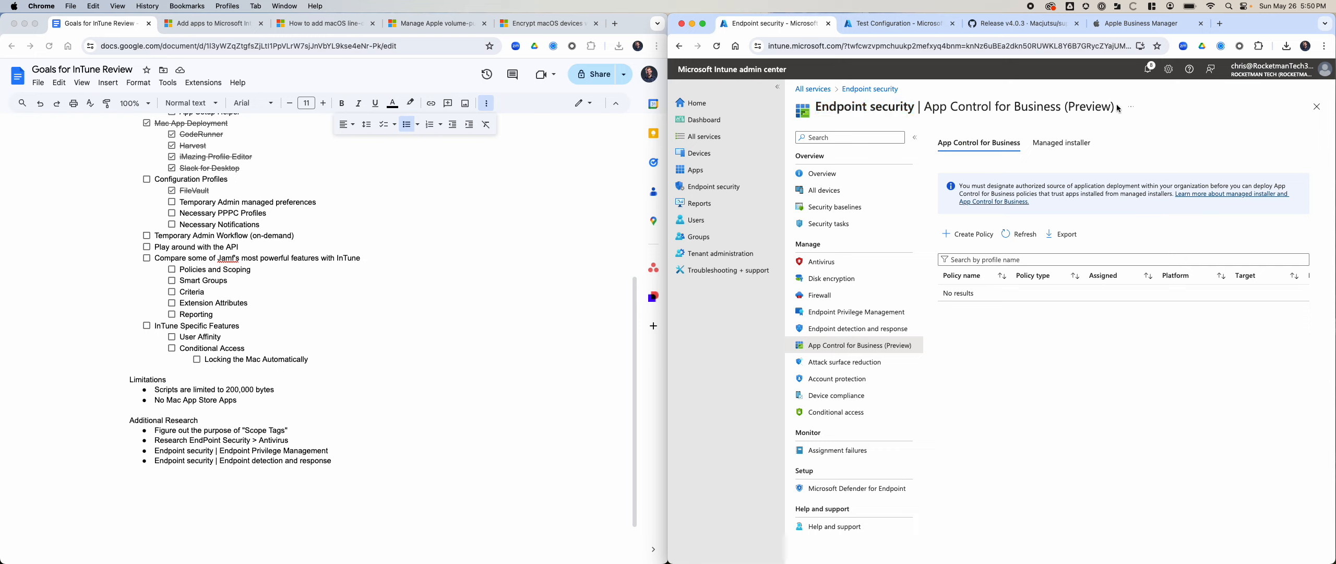
left_click_drag(1118, 106, 807, 108)
key("super+c")
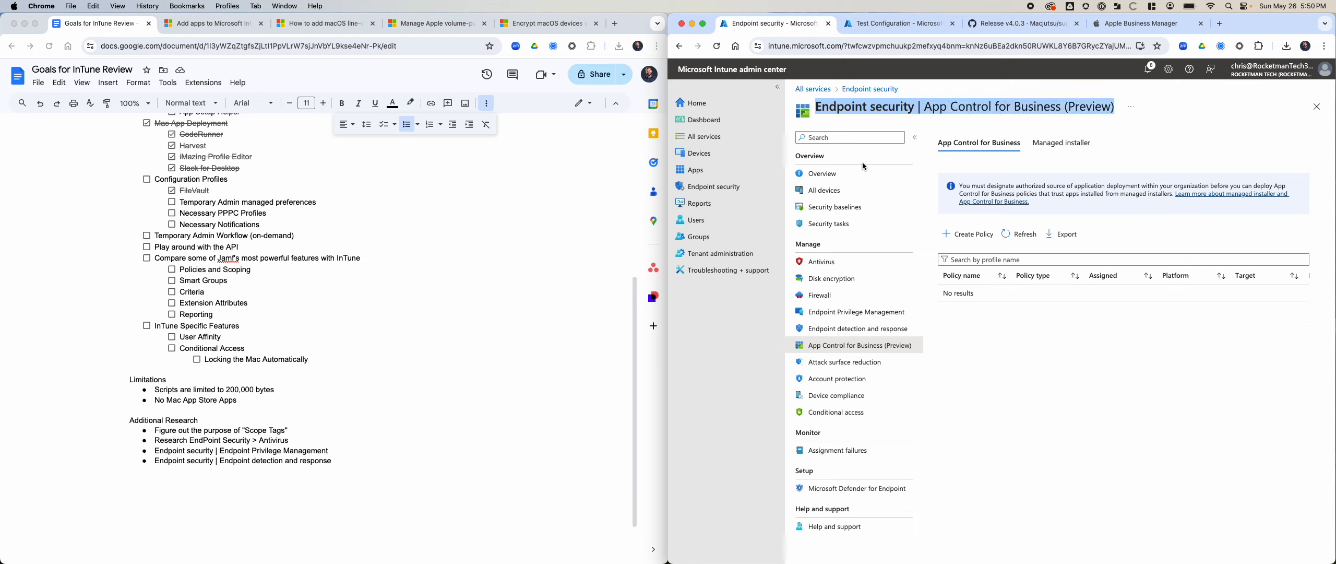
left_click(438, 440)
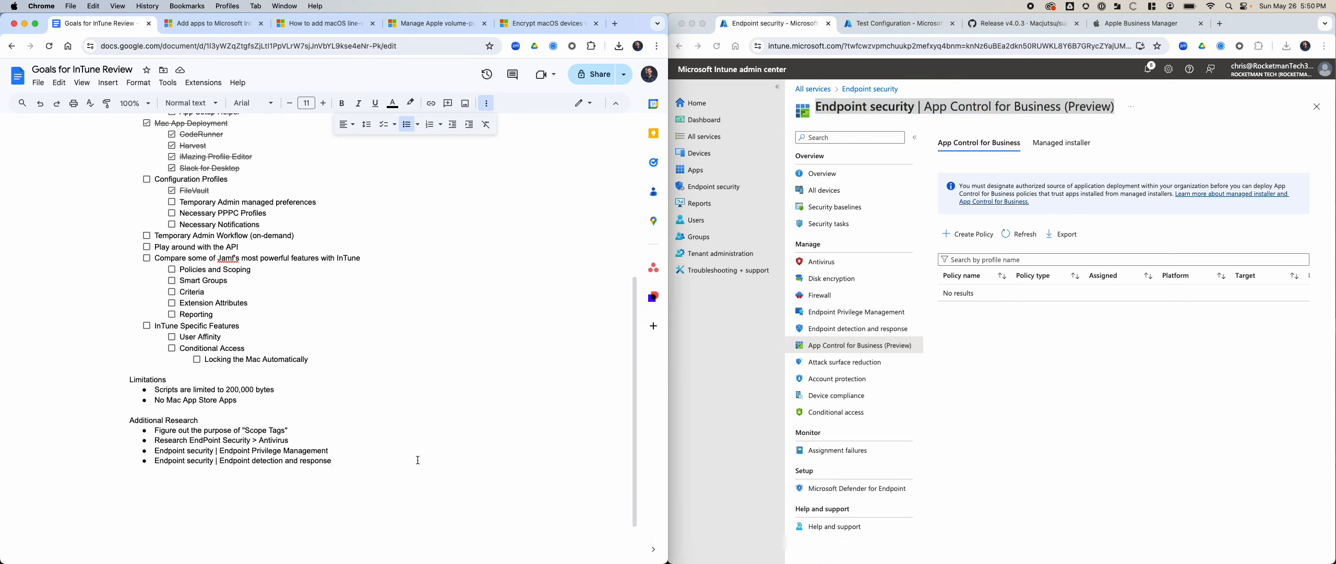
key("Return")
key("super+v")
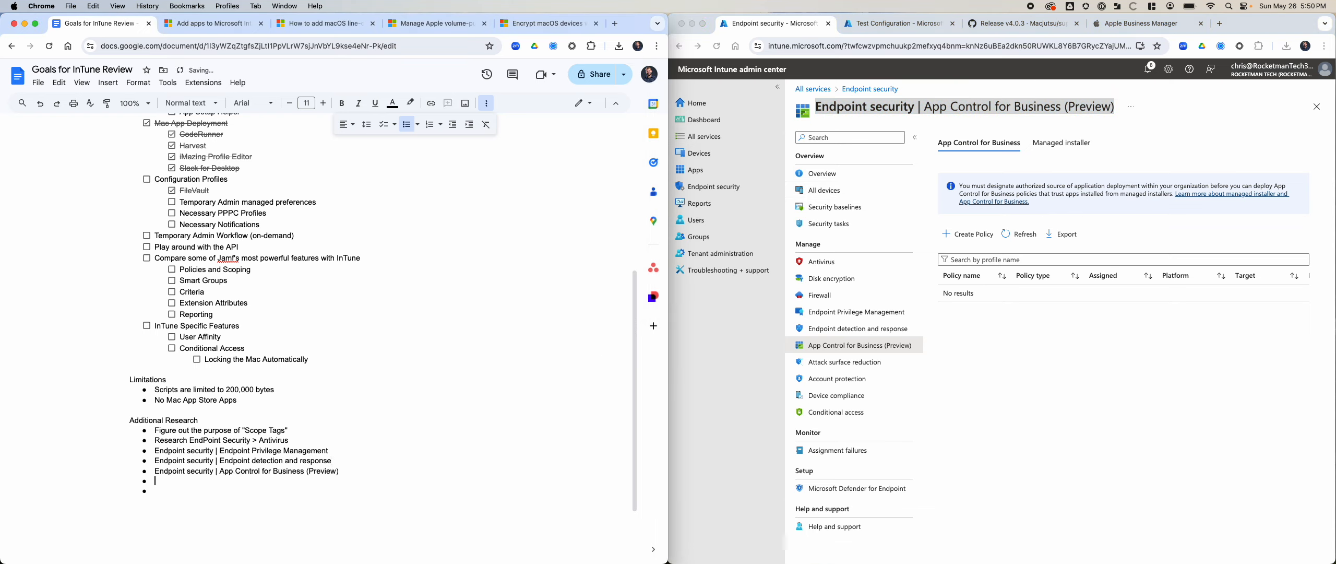
Step: Add 'Attack surface reduction' as the final bullet, then go to Account protection
left_click(847, 365)
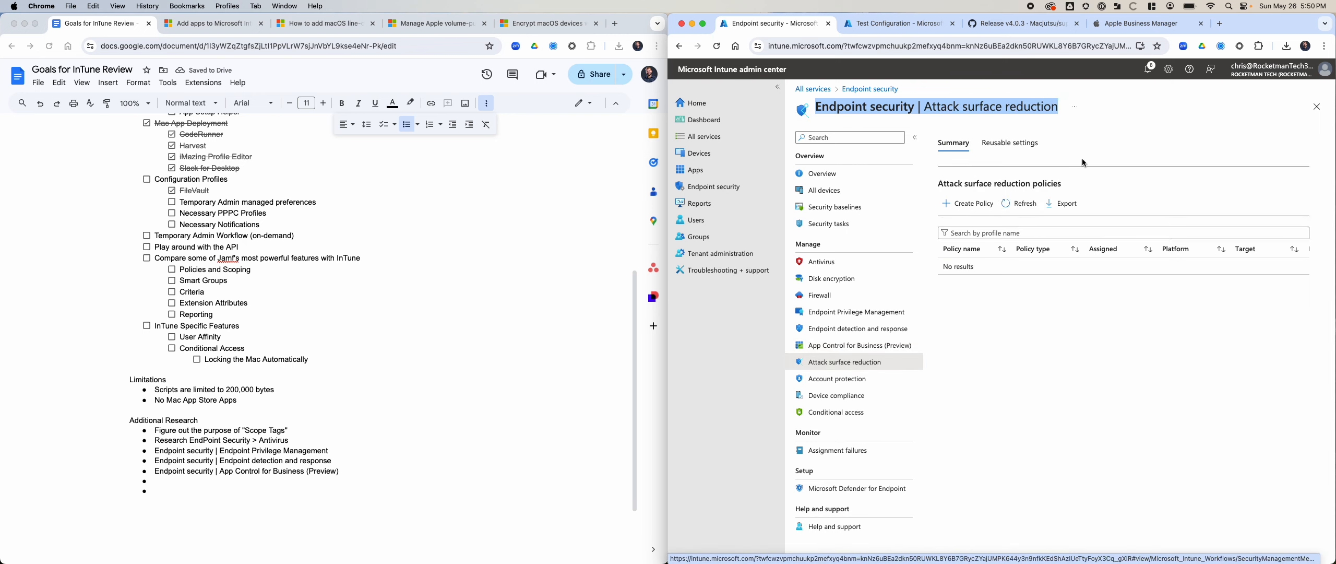
right_click(1034, 103)
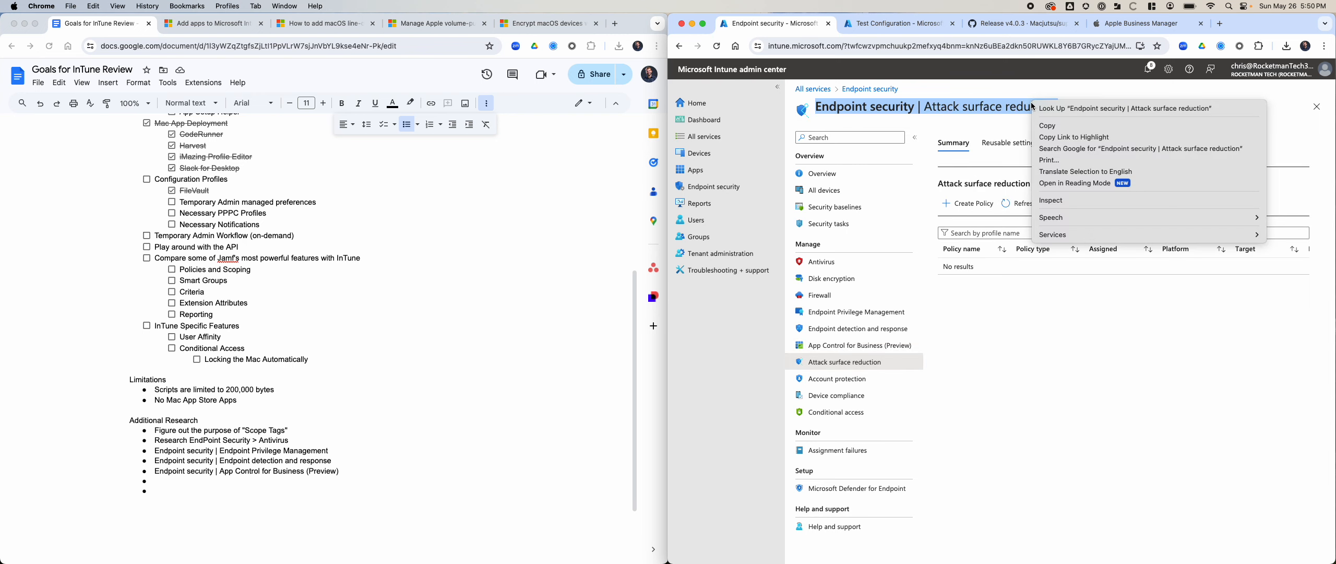
left_click(1049, 126)
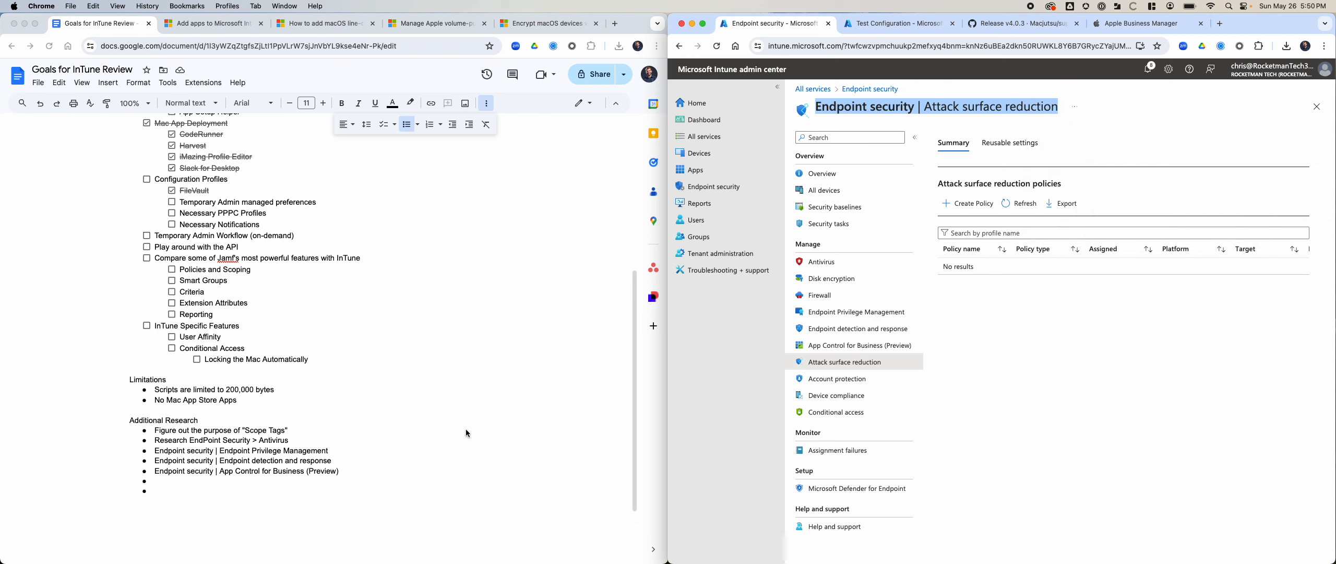
left_click(231, 495)
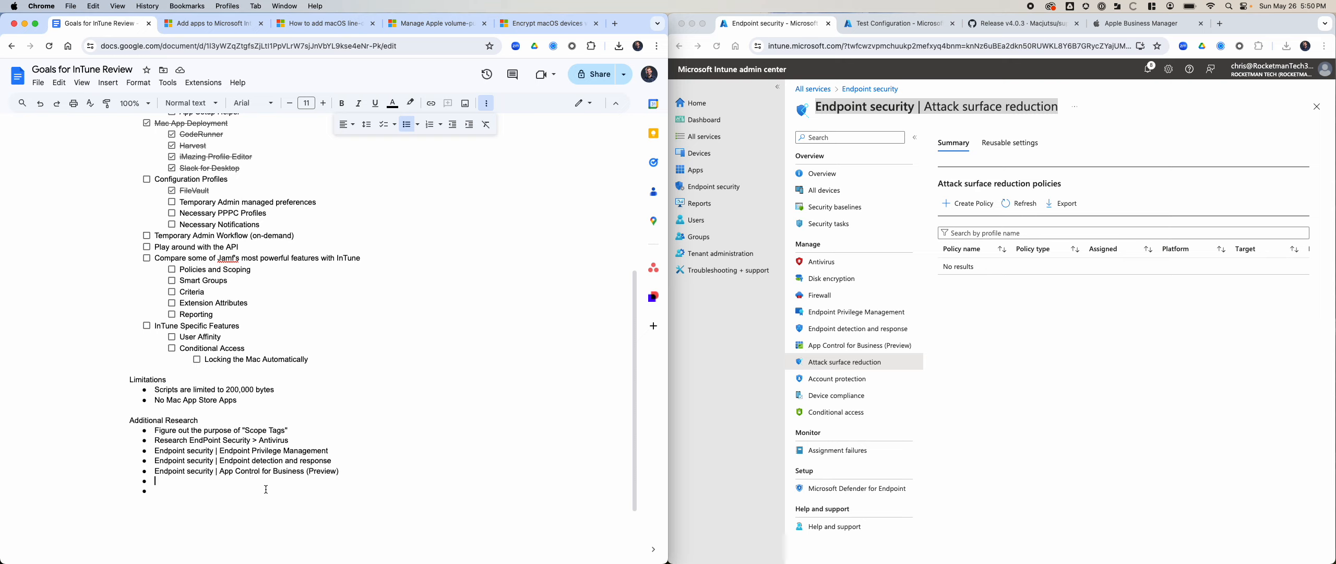
key("super+v")
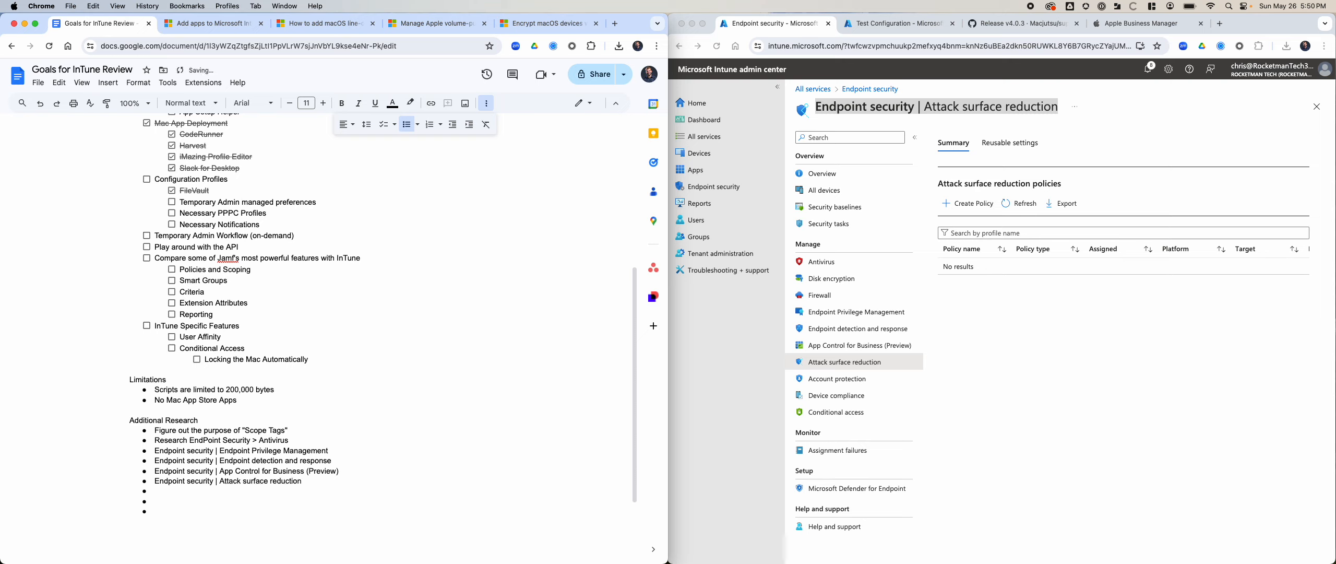
key("BackSpace")
key("BackSpace")
left_click(971, 416)
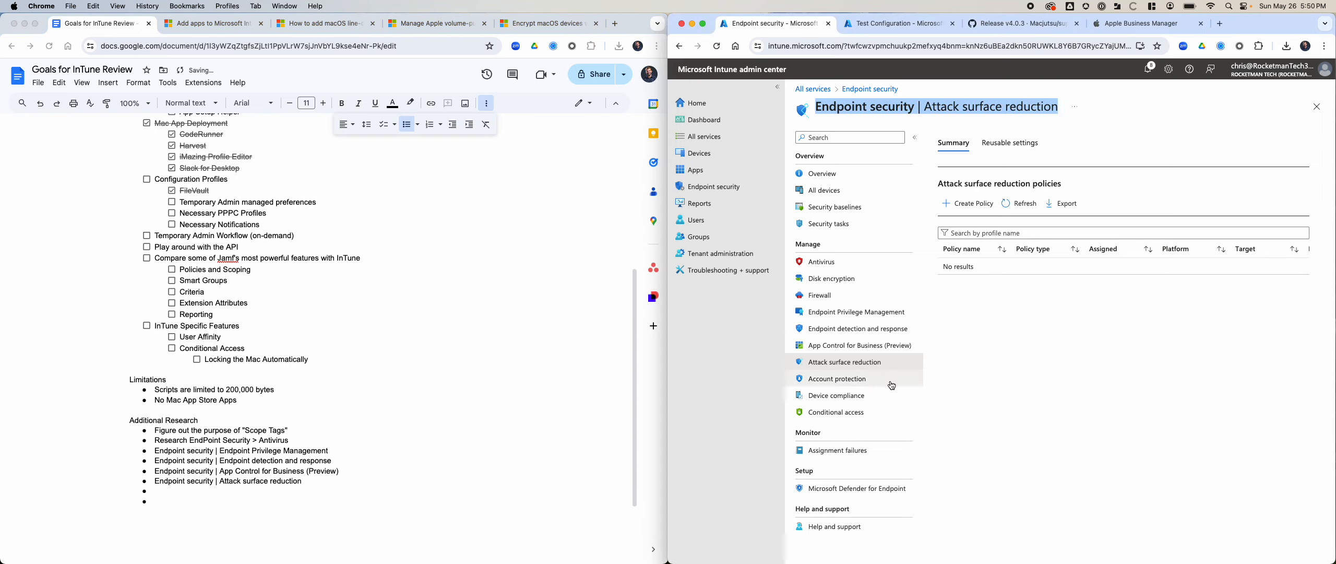
left_click(838, 379)
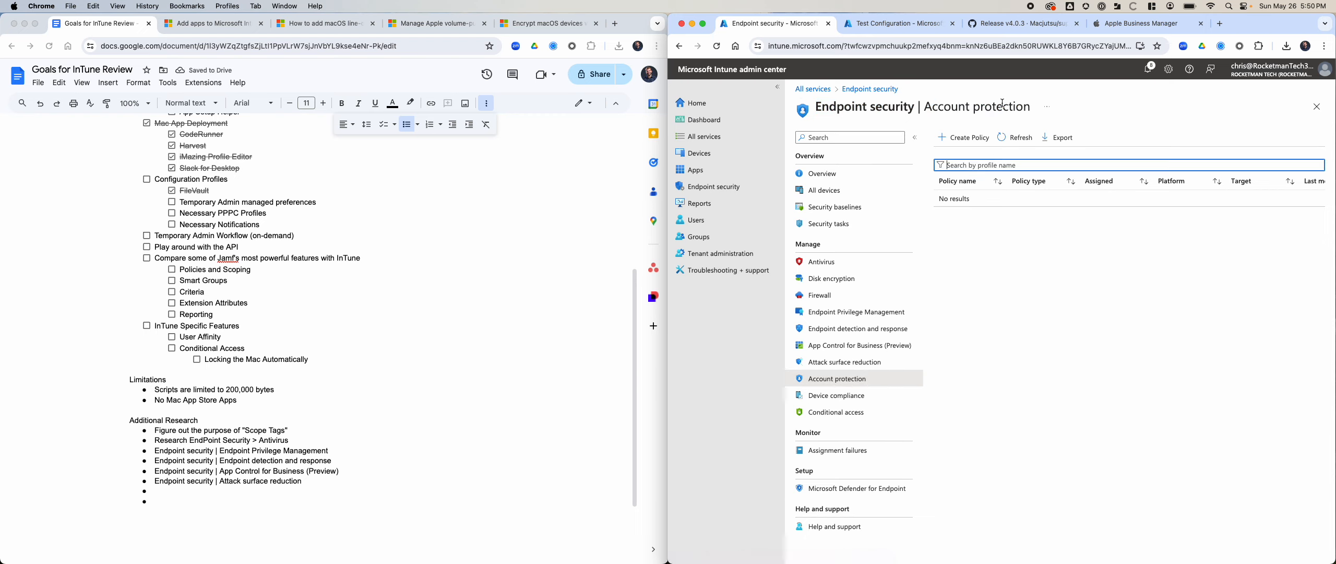
Step: Check the supported platforms for new Account protection and Attack surface reduction policies
left_click(964, 138)
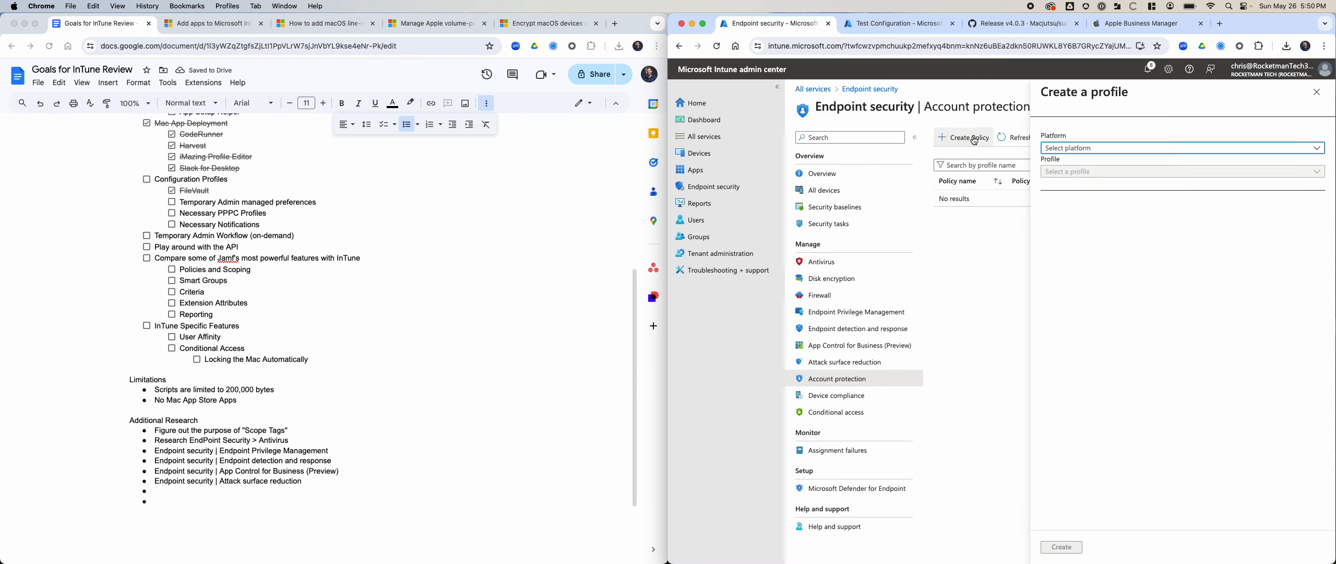
left_click(1079, 149)
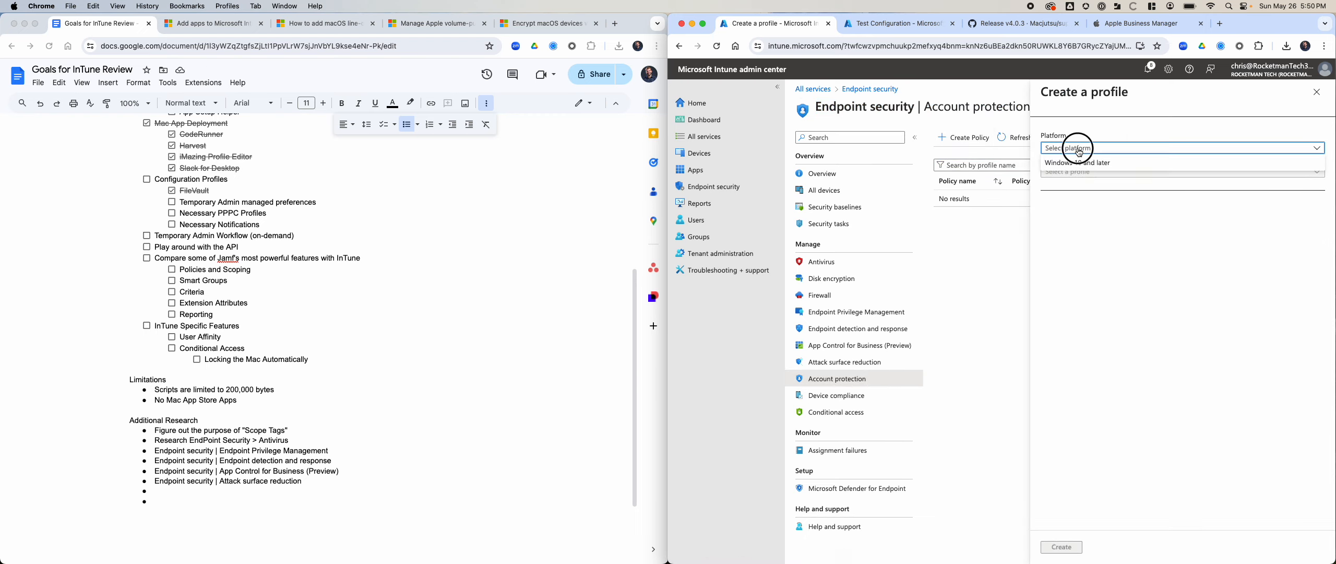
left_click(1317, 92)
left_click(862, 362)
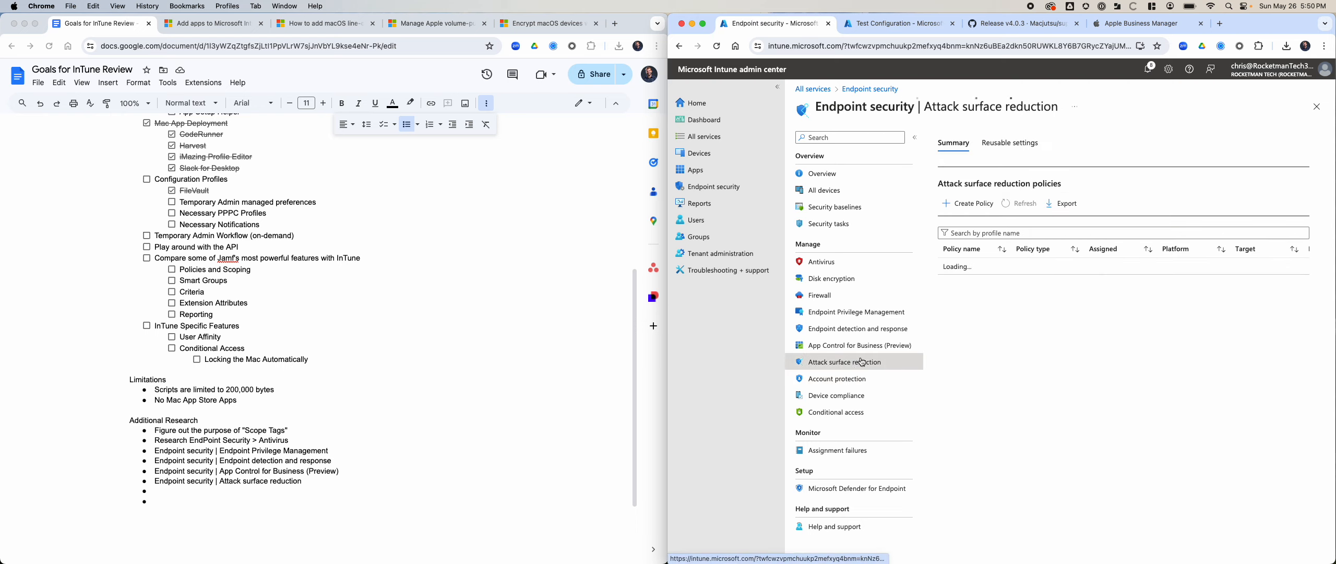
left_click(967, 203)
left_click(1104, 149)
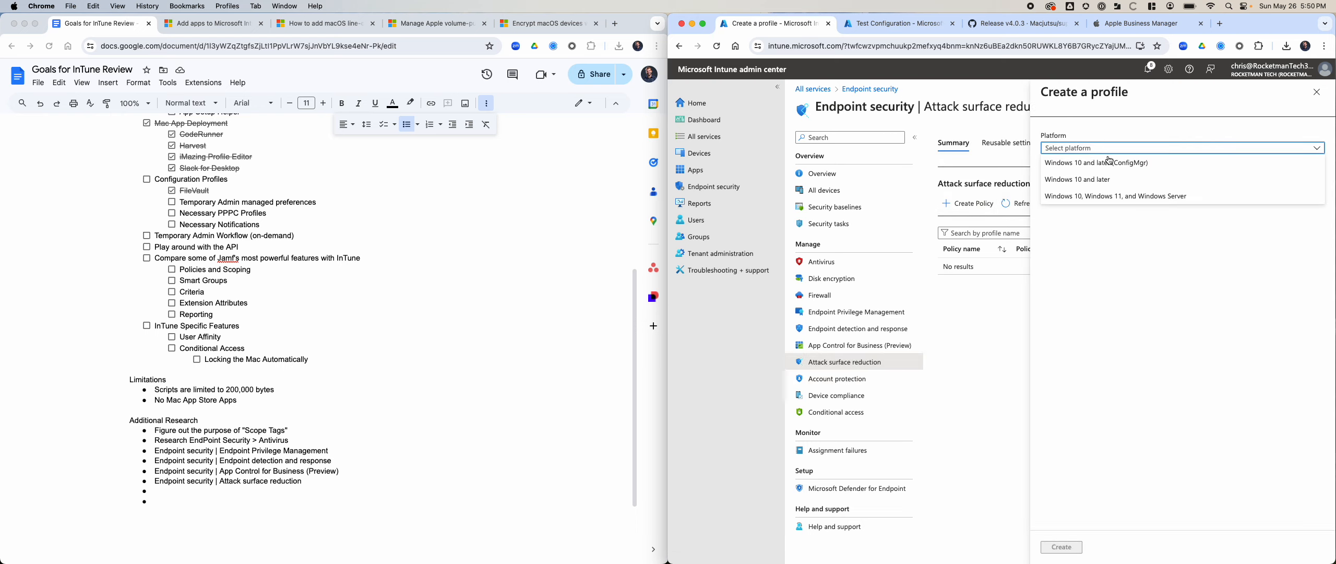
left_click(836, 412)
left_click(845, 362)
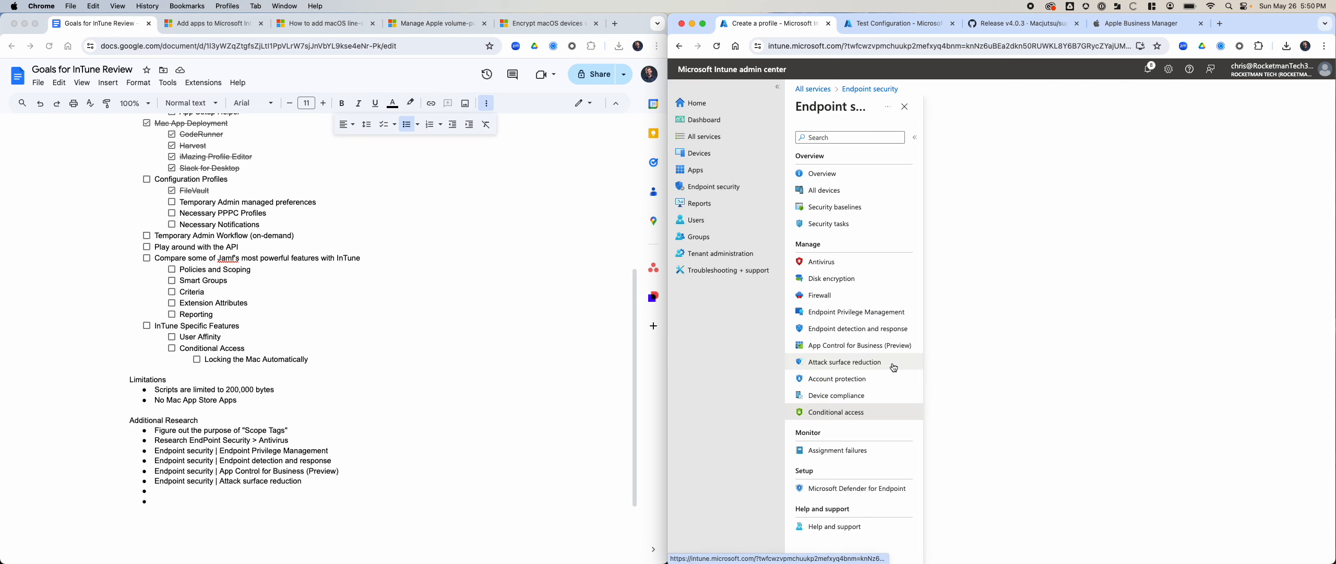
Step: Delete the Attack surface reduction bullet from the research notes
left_click(268, 491)
left_click(268, 481)
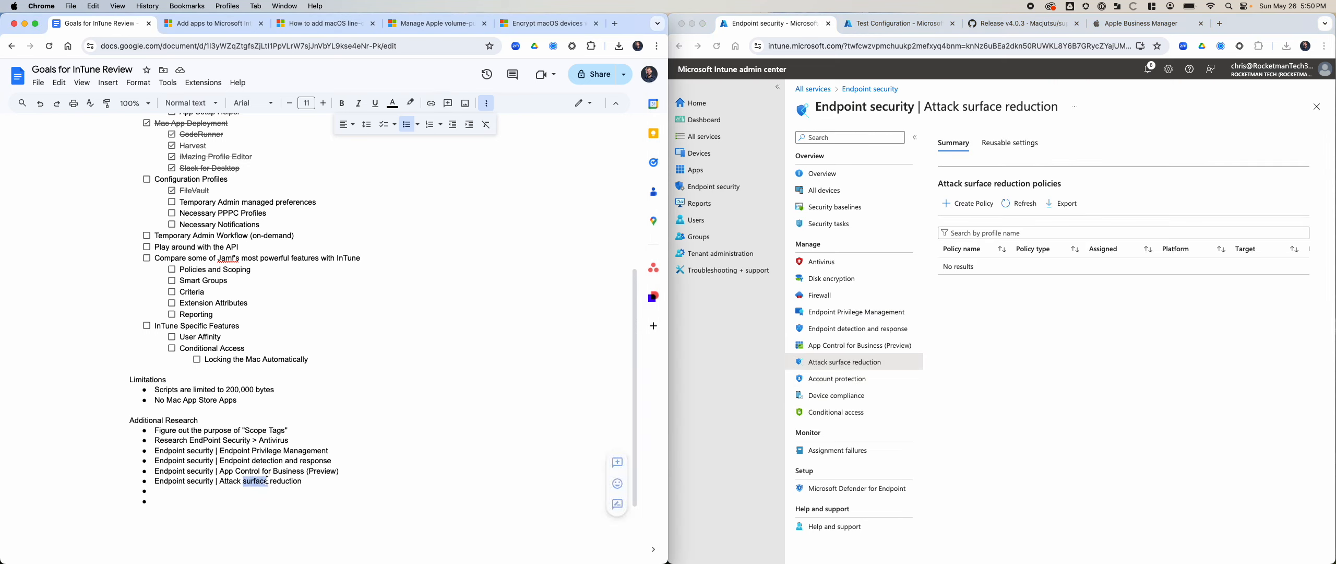
left_click_drag(314, 484, 49, 482)
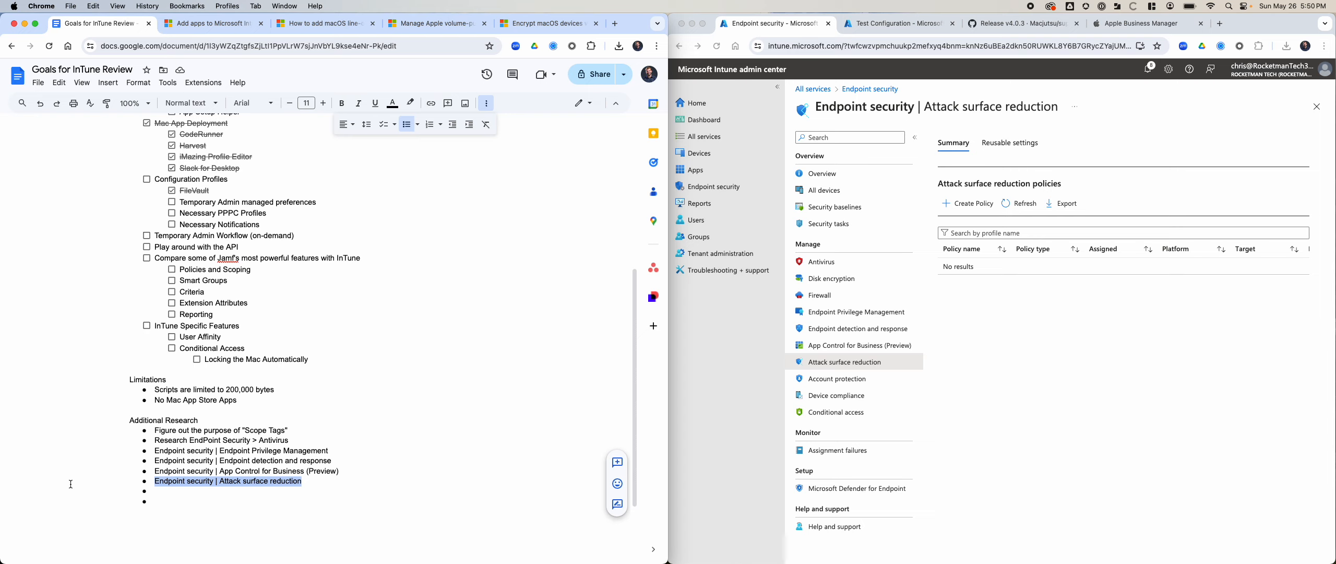
key("BackSpace")
key("BackSpace")
key("BackSpace")
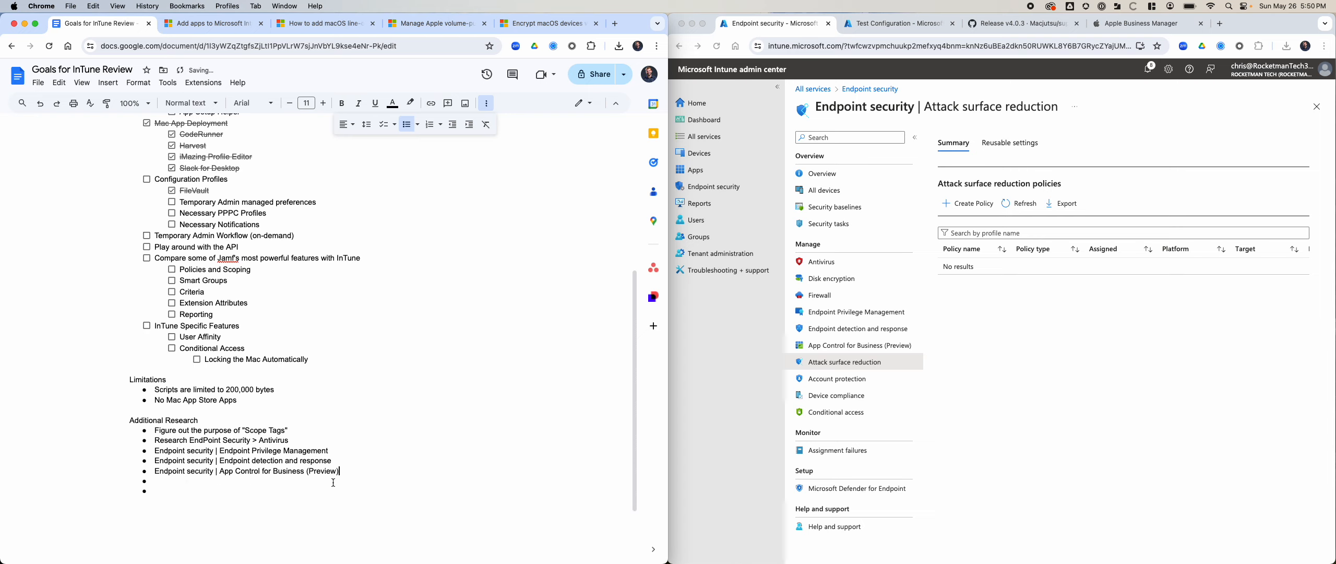
Step: Check the platform options for a new App Control for Business policy
left_click(844, 348)
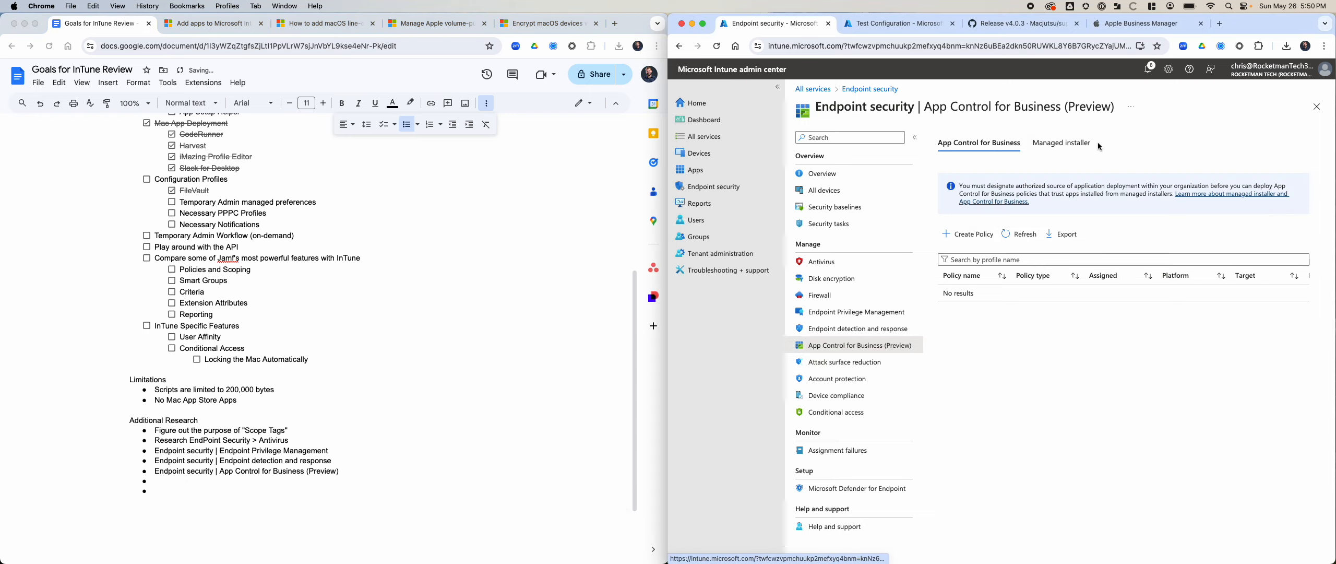
left_click(964, 233)
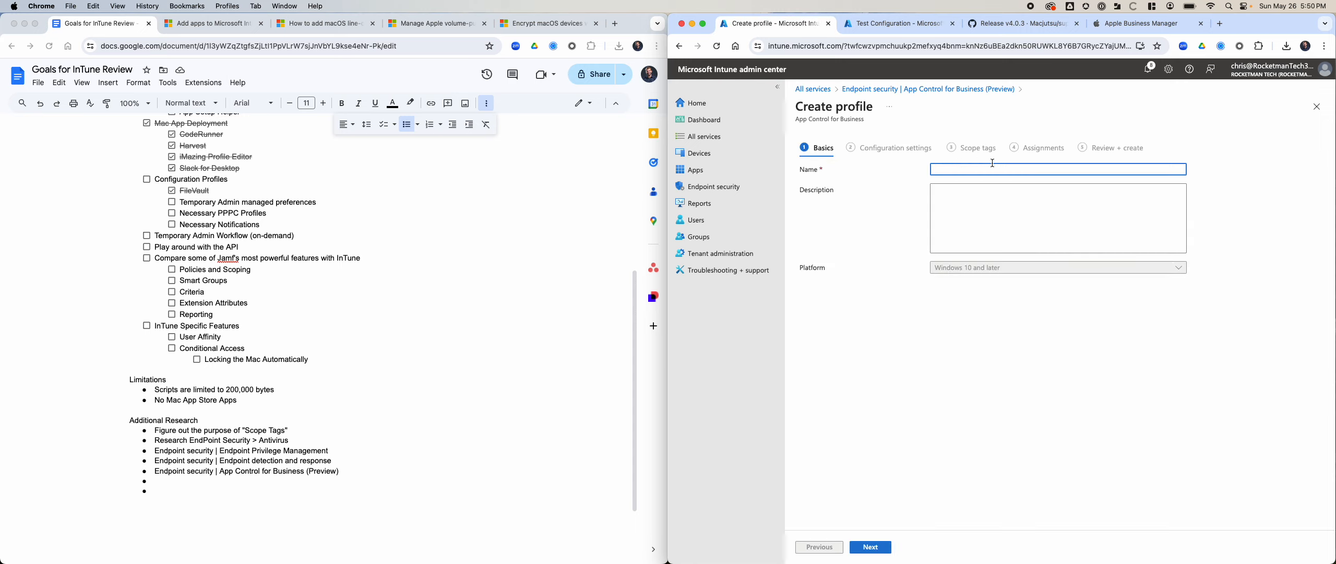
left_click(985, 268)
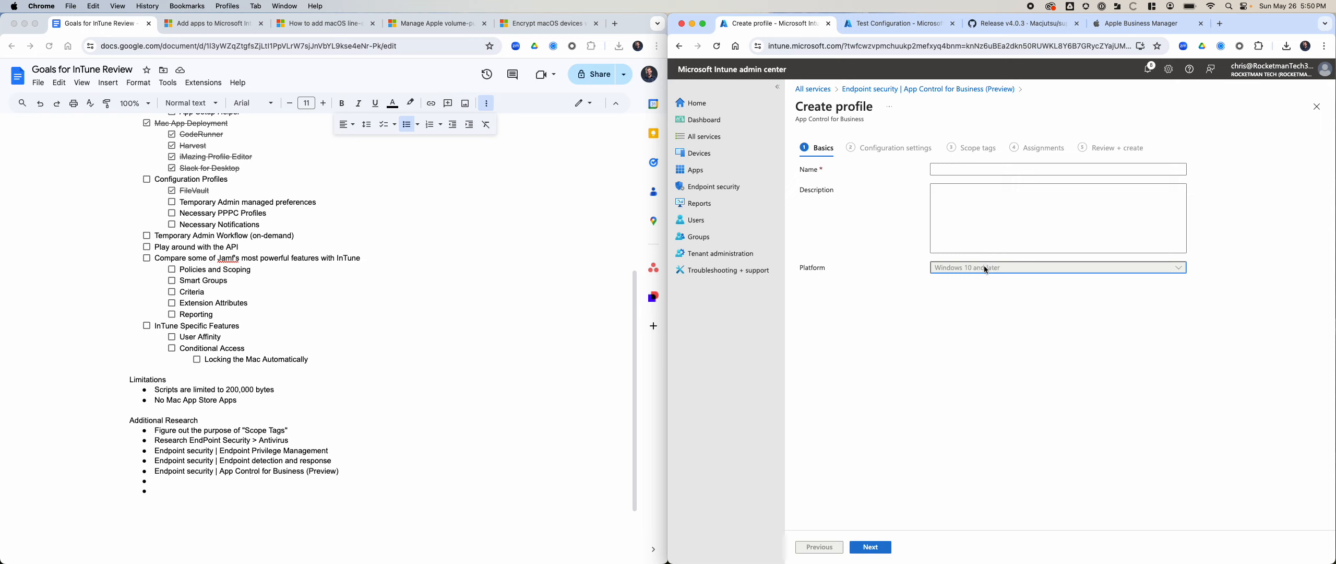
Step: Remove the App Control for Business bullet and its empty line, then open All services
left_click(345, 495)
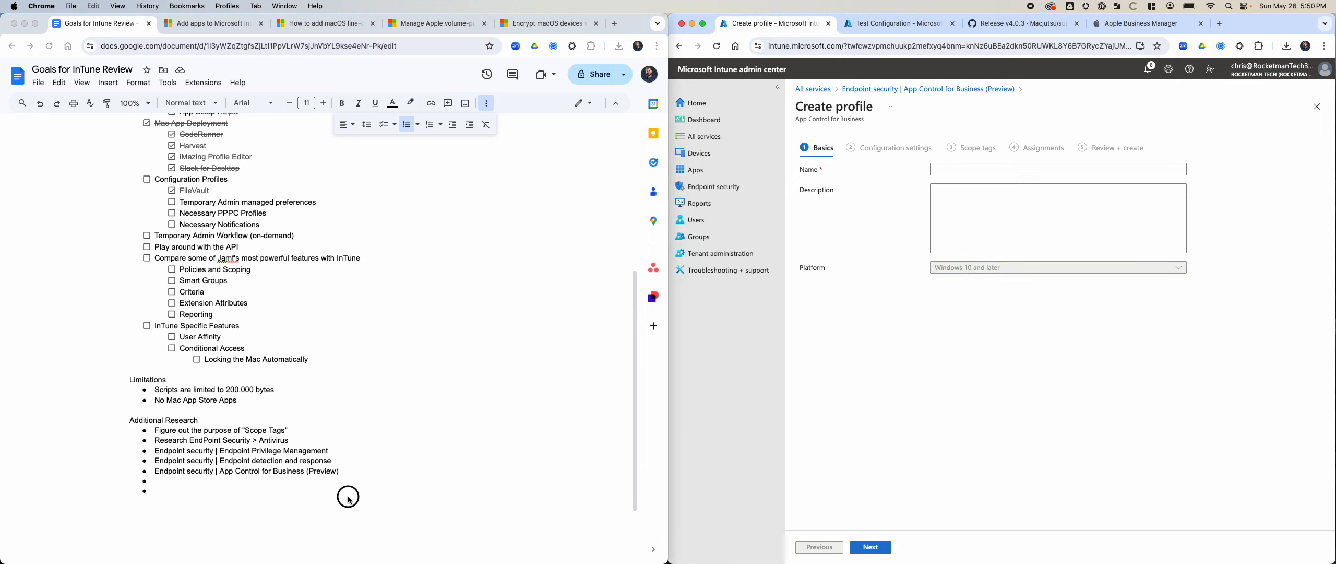
left_click_drag(349, 473, 96, 472)
key("ctrl+x")
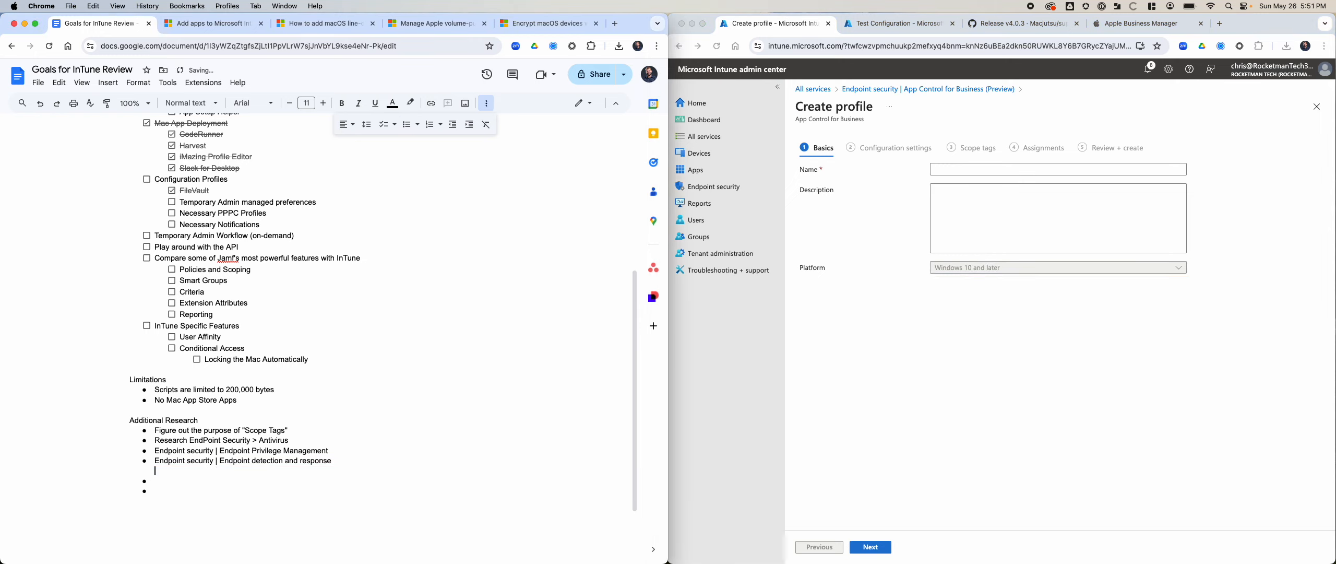
key("BackSpace")
left_click(813, 88)
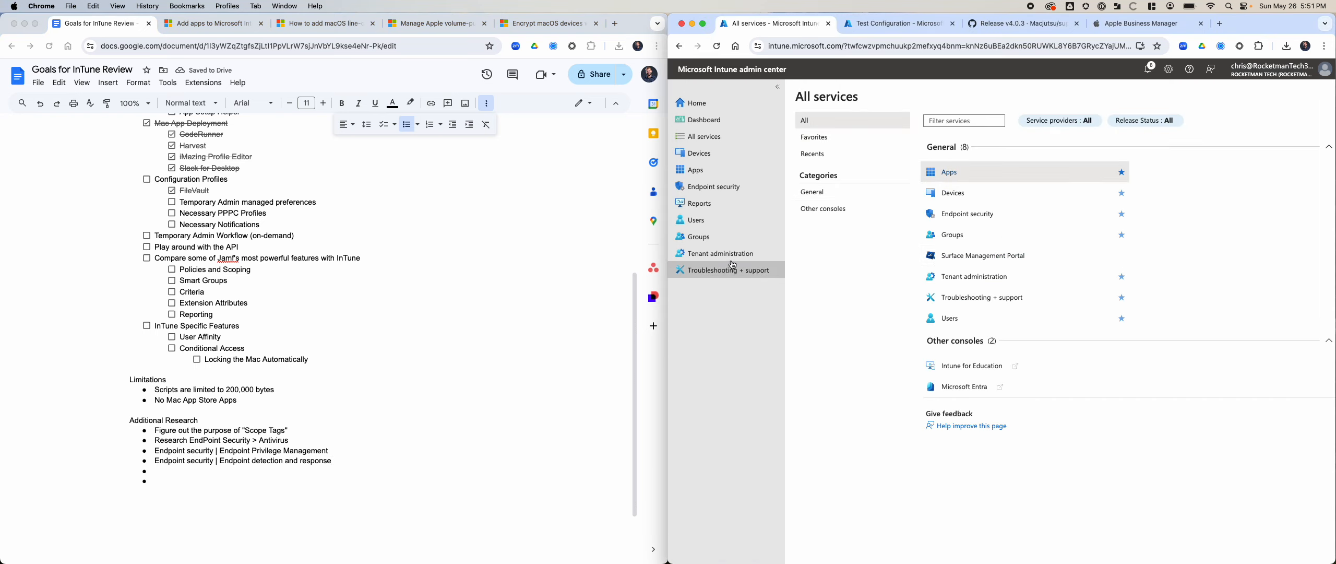
Step: Browse the Antivirus page's unhealthy endpoints, active malware and reusable settings views
left_click(940, 225)
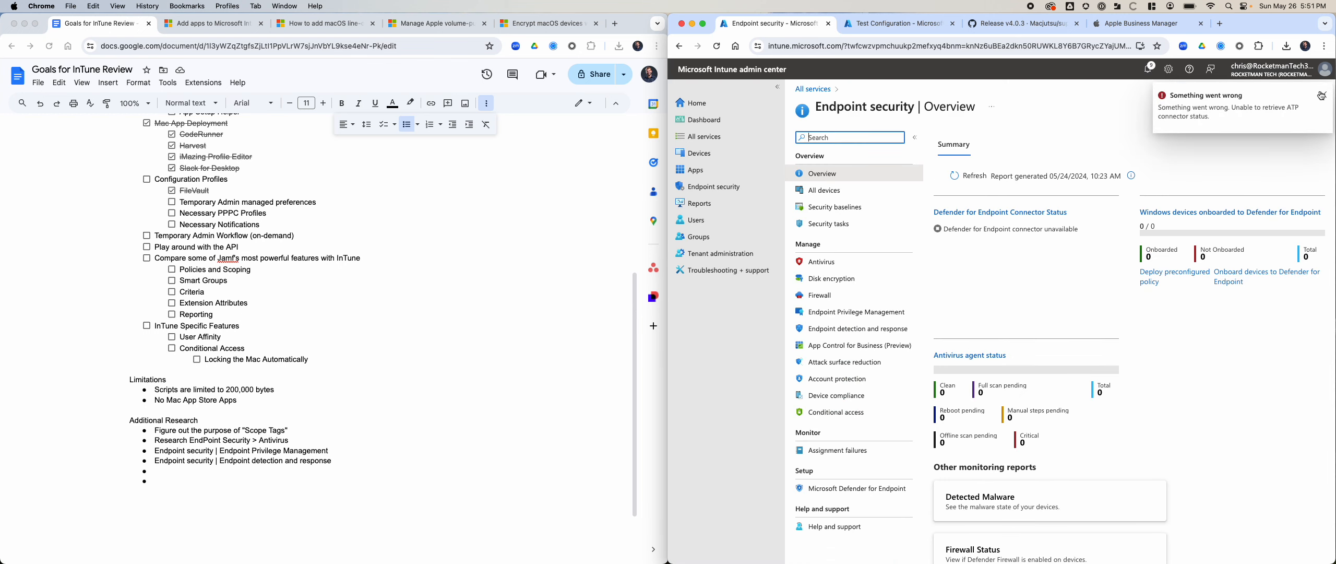
left_click(849, 264)
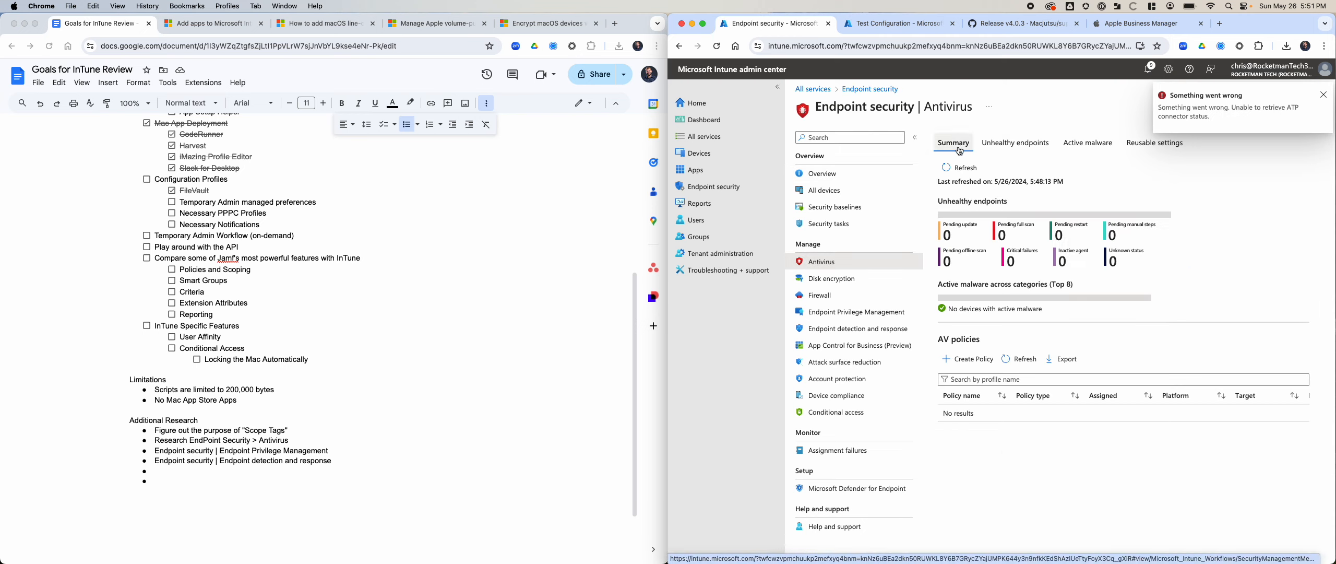
left_click(1015, 143)
left_click(1088, 143)
left_click(1155, 143)
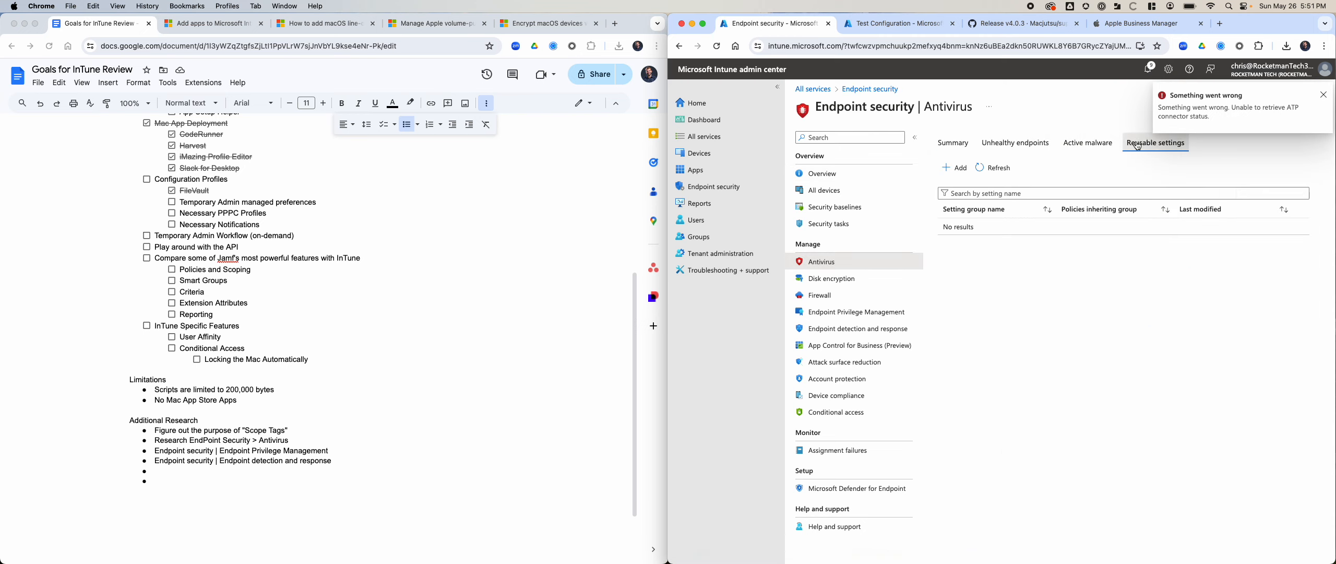
left_click(1324, 95)
left_click(953, 143)
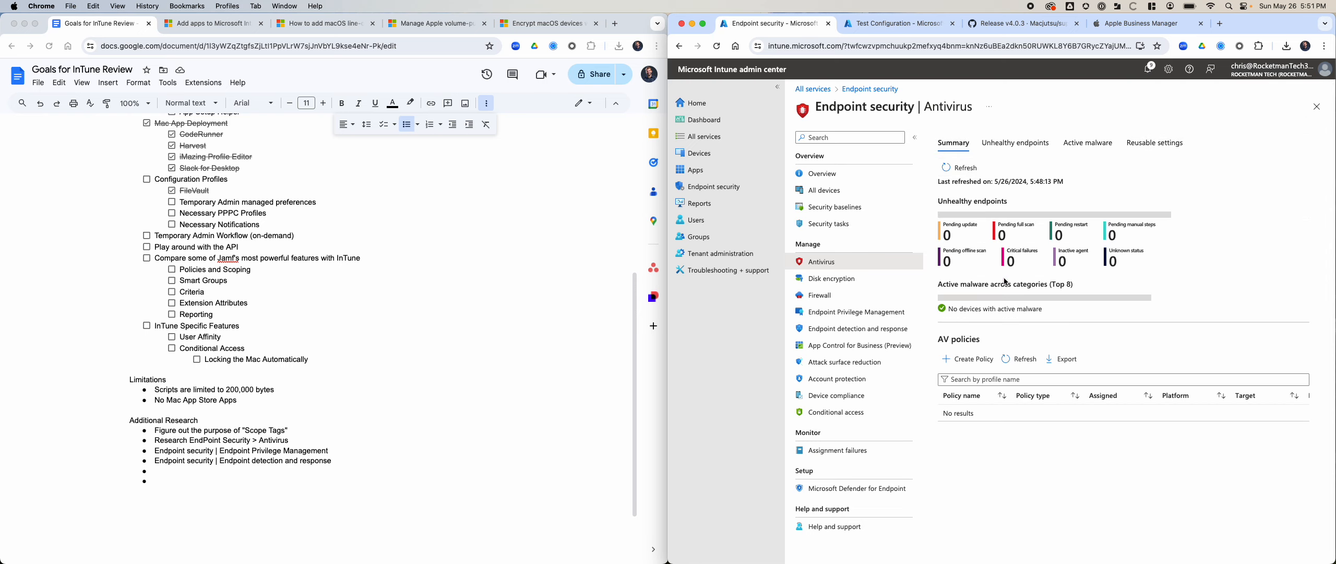
Step: Check the platforms offered for new Antivirus and Endpoint Privilege Management policies
left_click(971, 359)
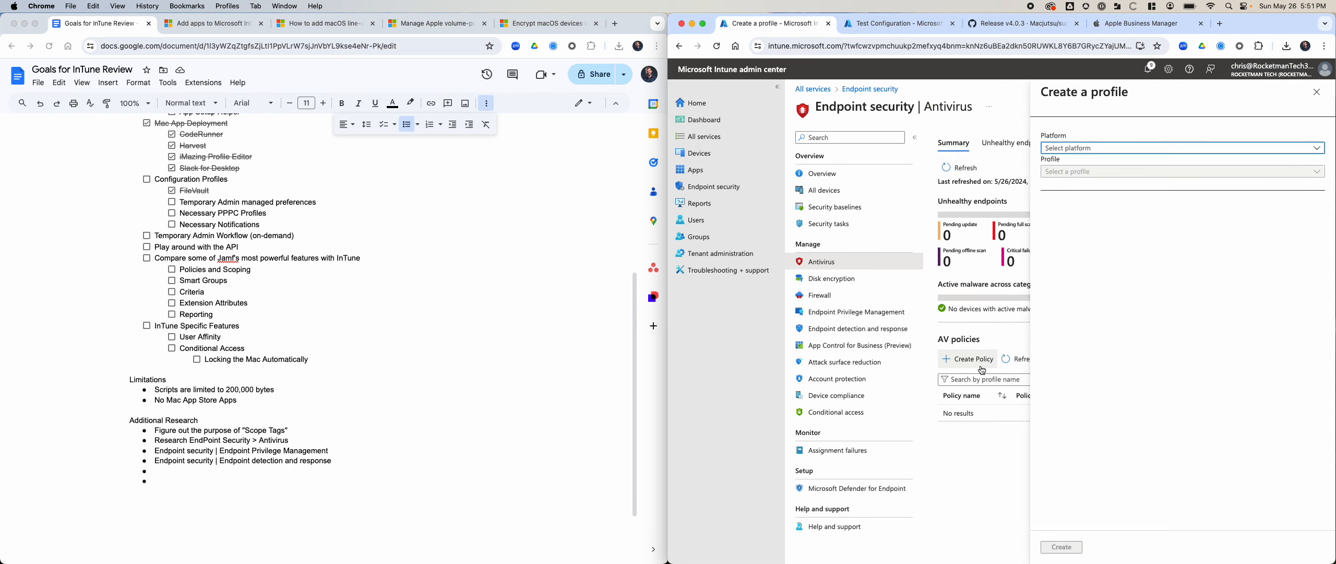
left_click(1100, 150)
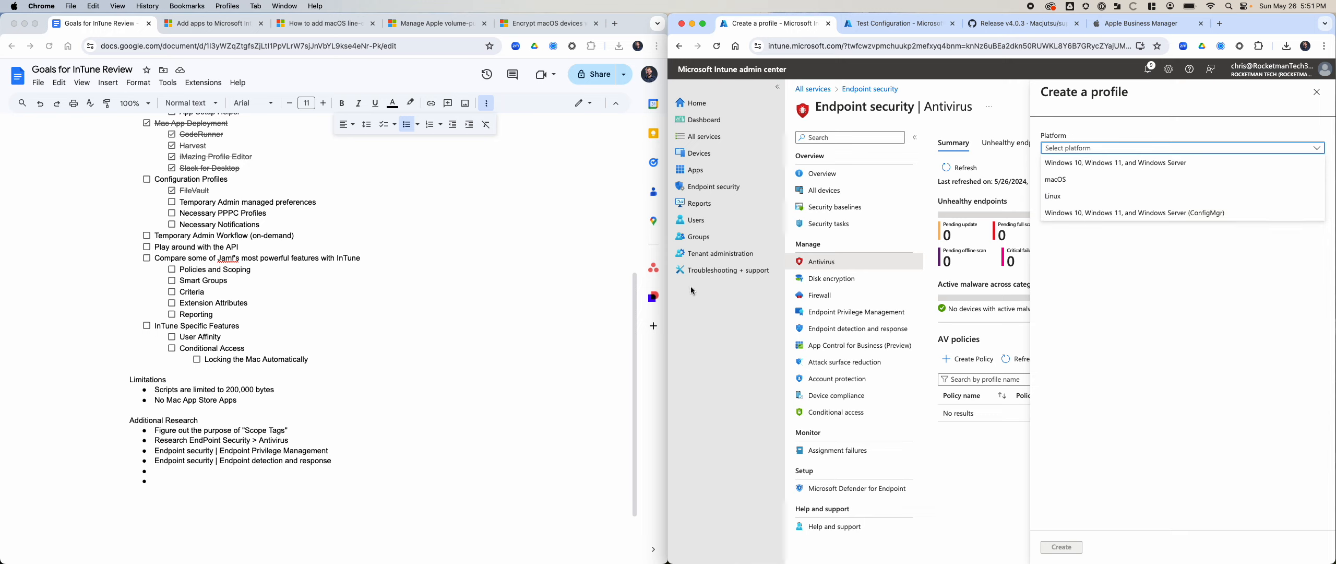
left_click(318, 419)
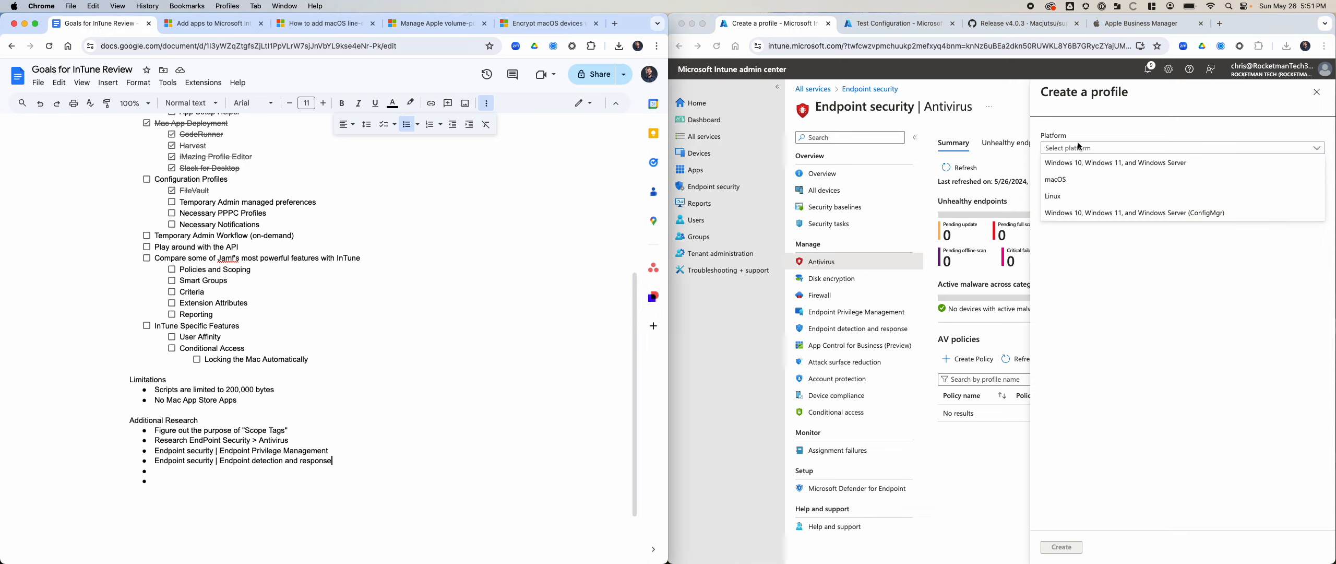
left_click(856, 278)
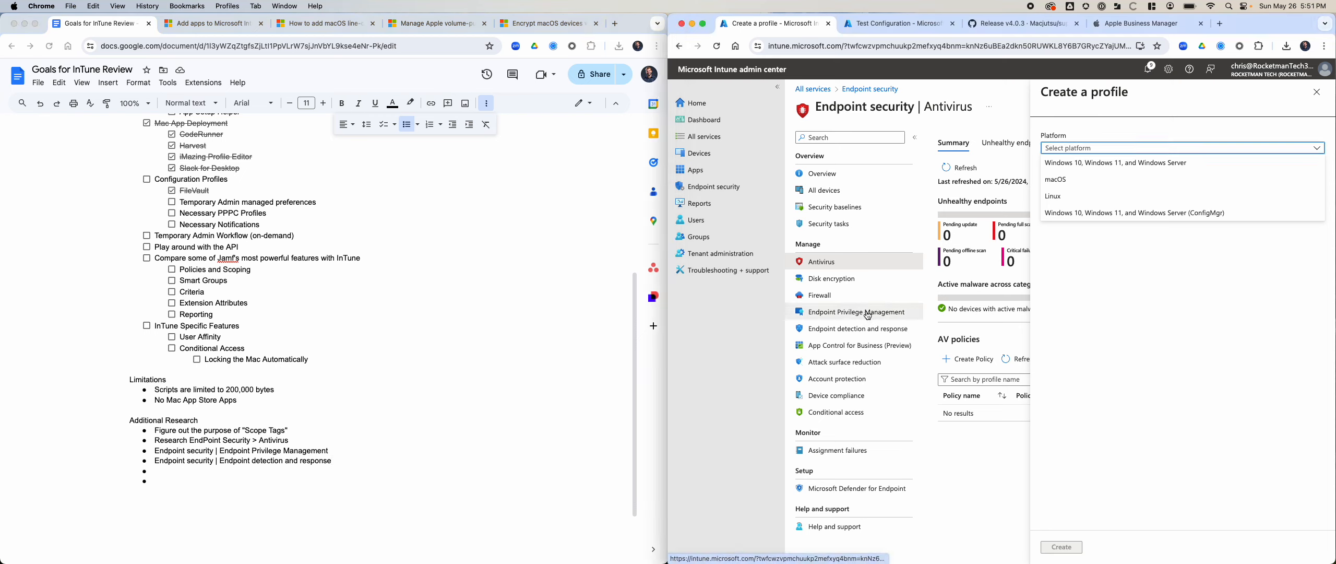
left_click(868, 313)
left_click(968, 206)
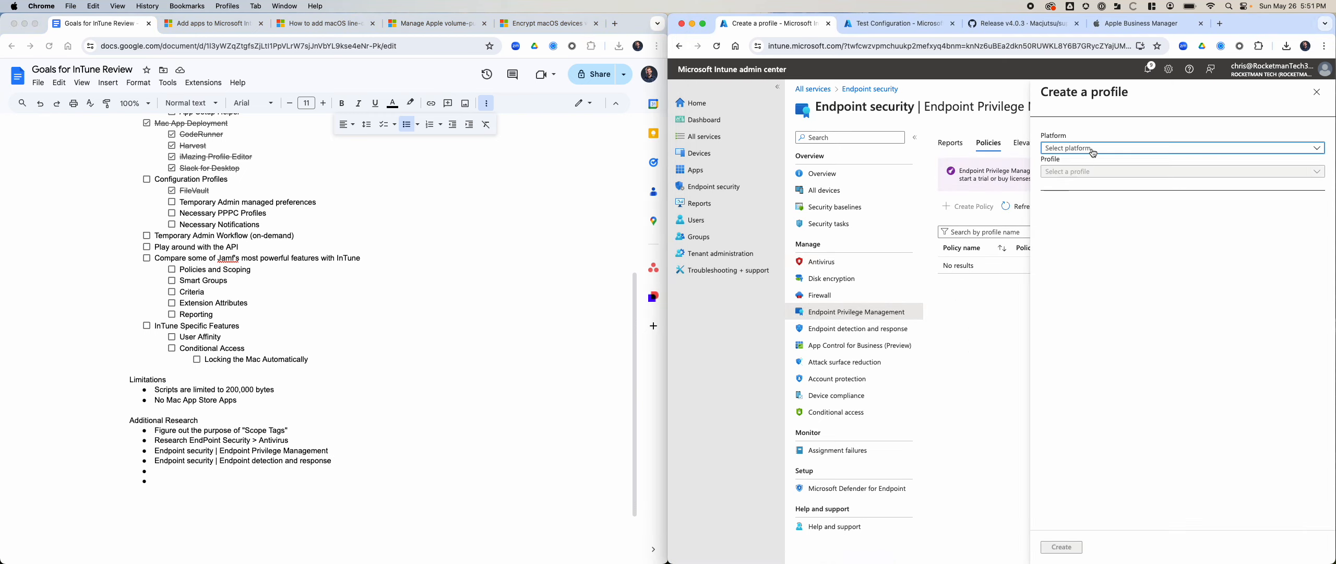
left_click(1095, 151)
Step: Delete the Endpoint Privilege Management bullet from the research notes
left_click(219, 443)
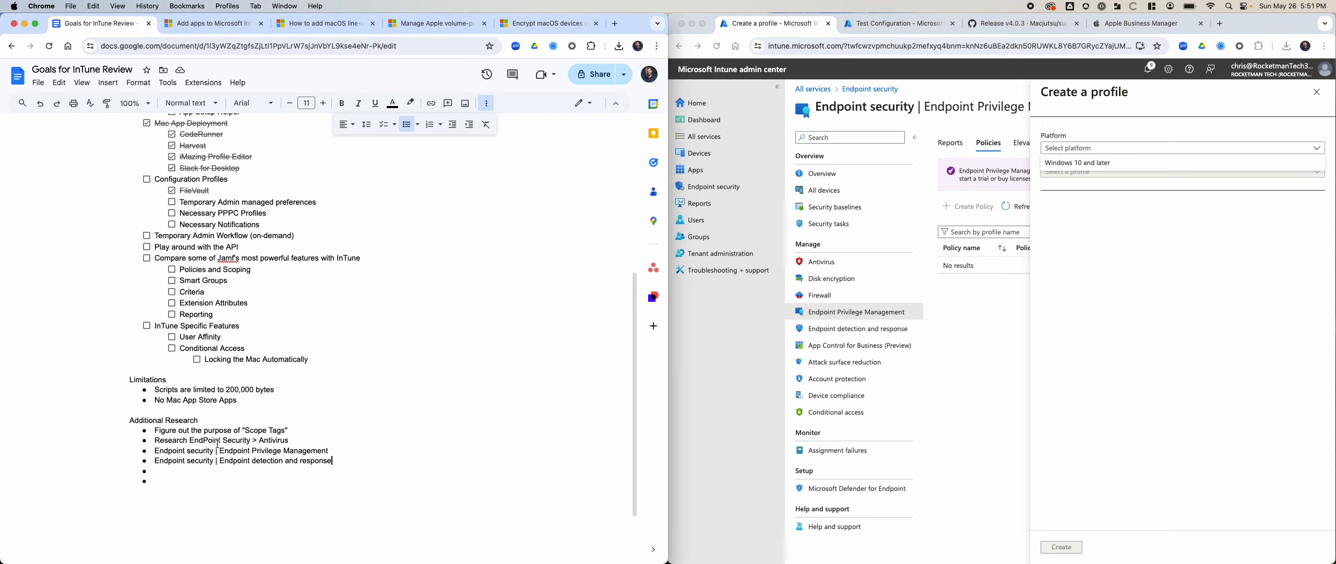
triple_click(234, 450)
key("BackSpace")
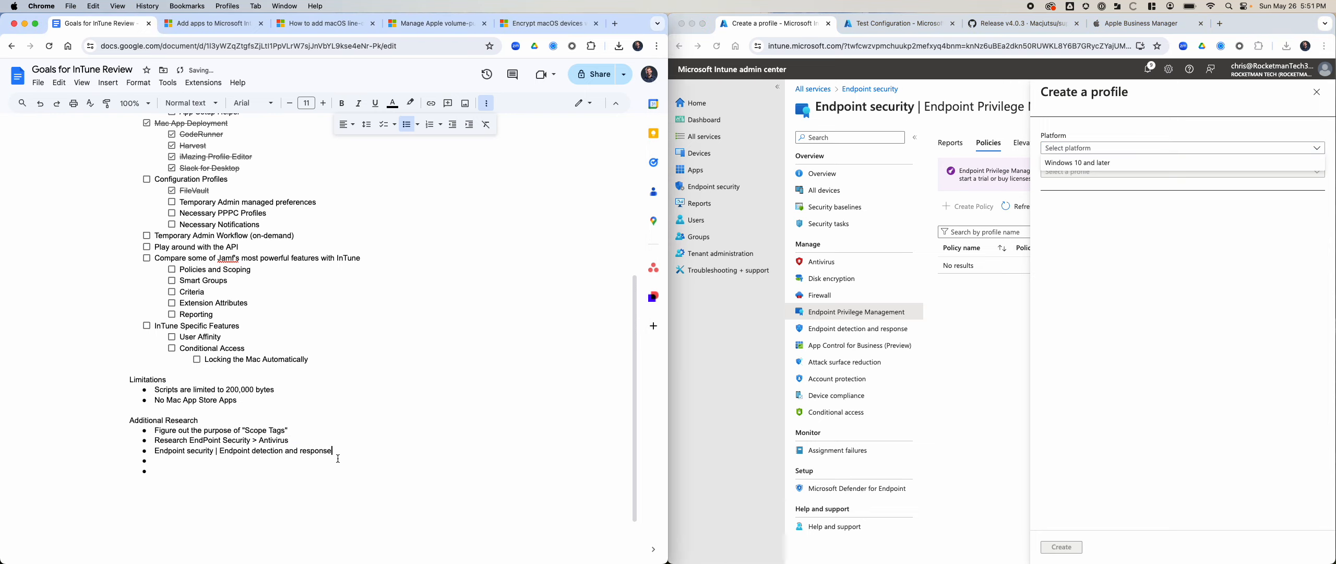
Step: Start an Endpoint detection and response profile and bring up its Platform list
left_click(916, 329)
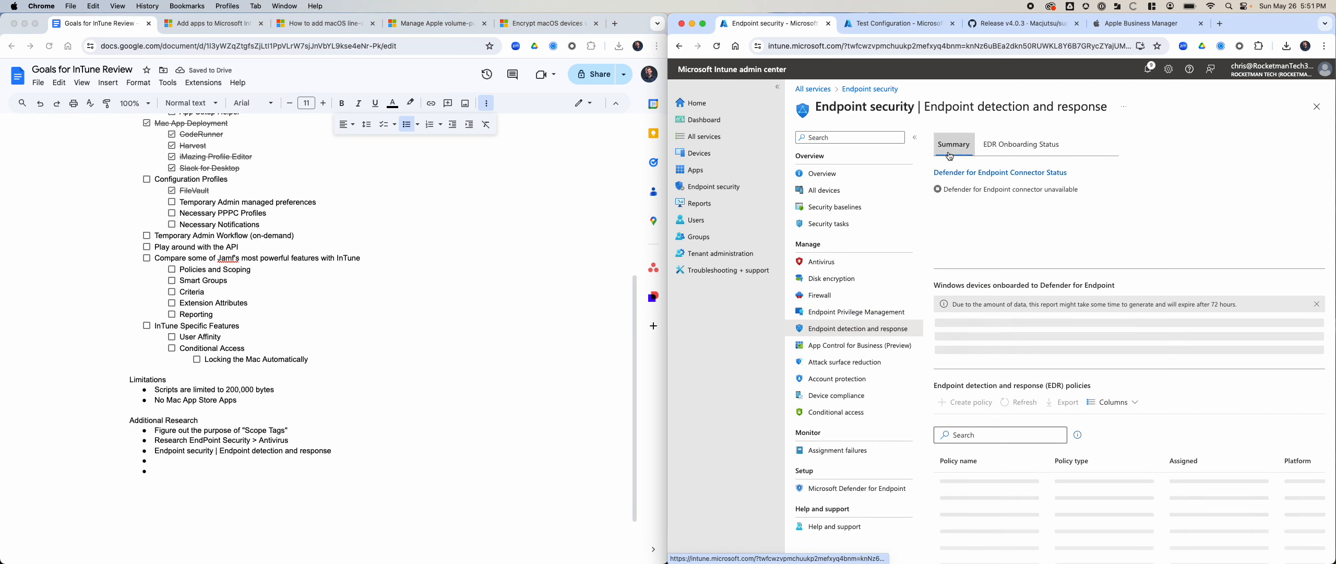
left_click(966, 406)
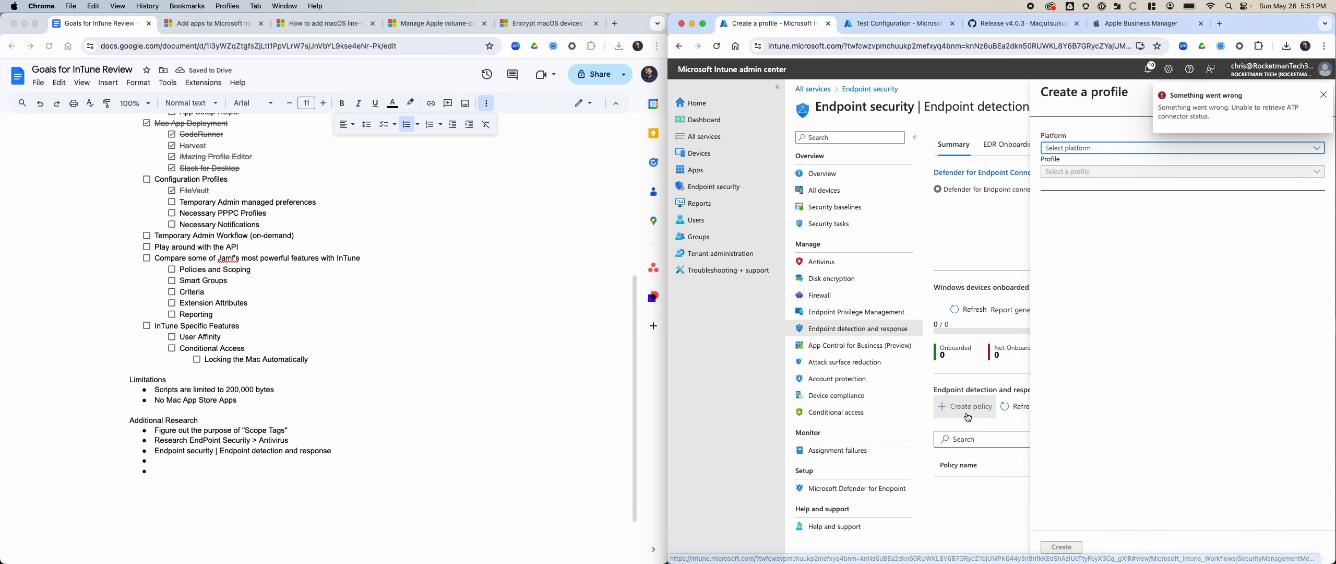
left_click(1116, 153)
Step: Create a macOS Endpoint detection and response profile to start the policy wizard
left_click(1097, 197)
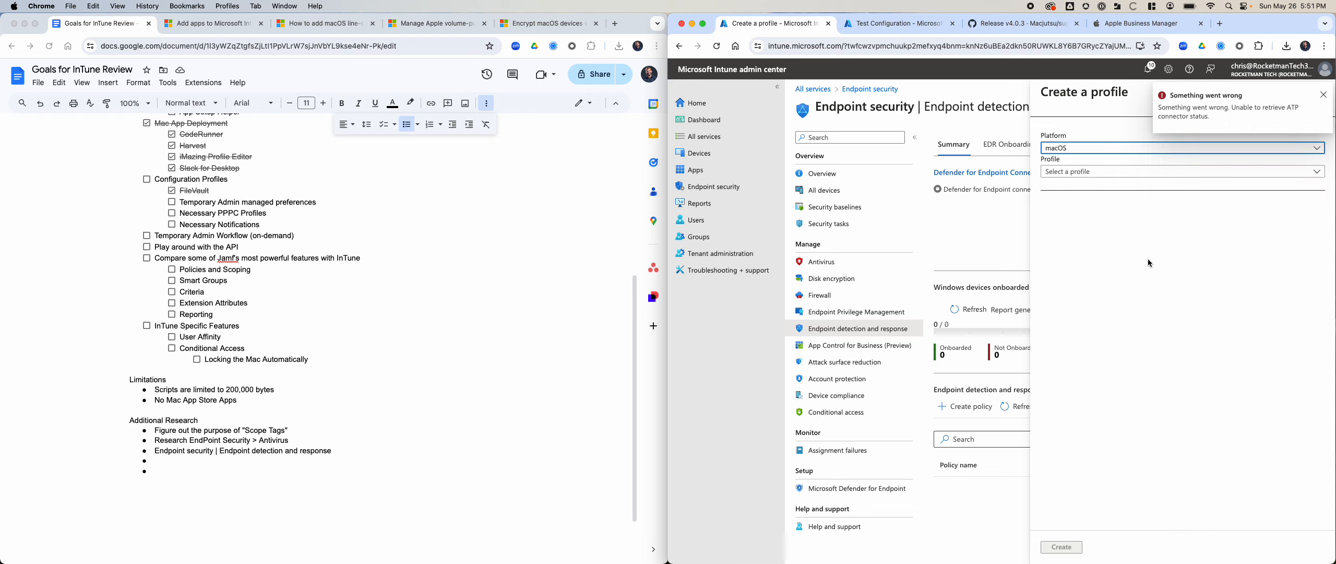
left_click(1086, 172)
left_click(1101, 184)
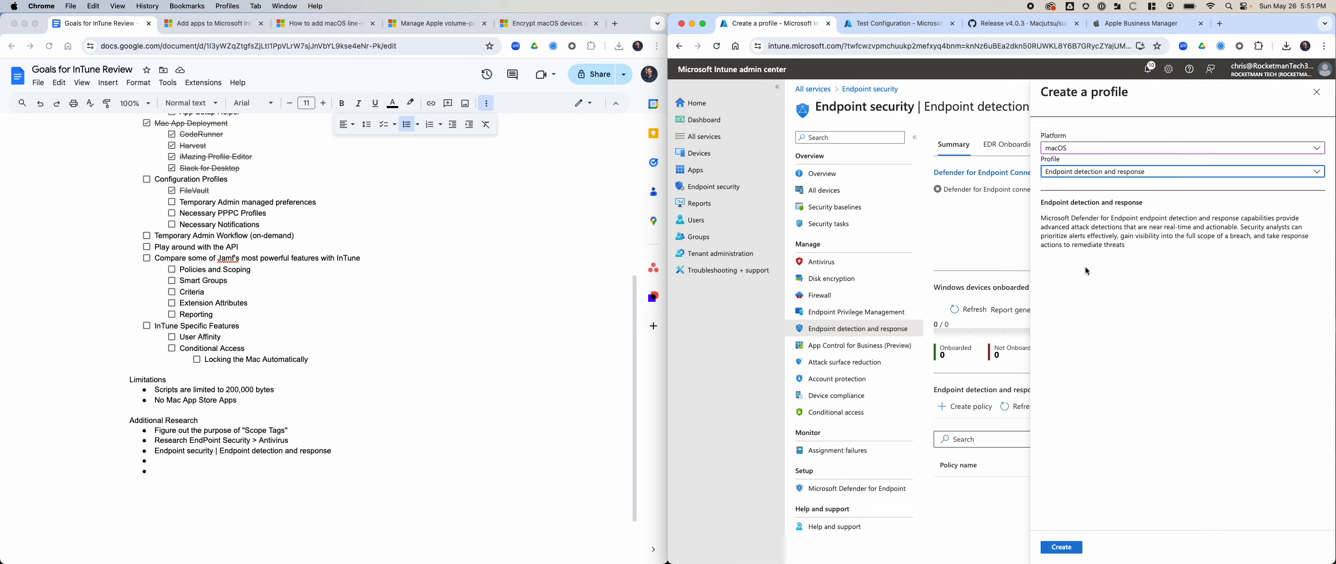
left_click(1077, 548)
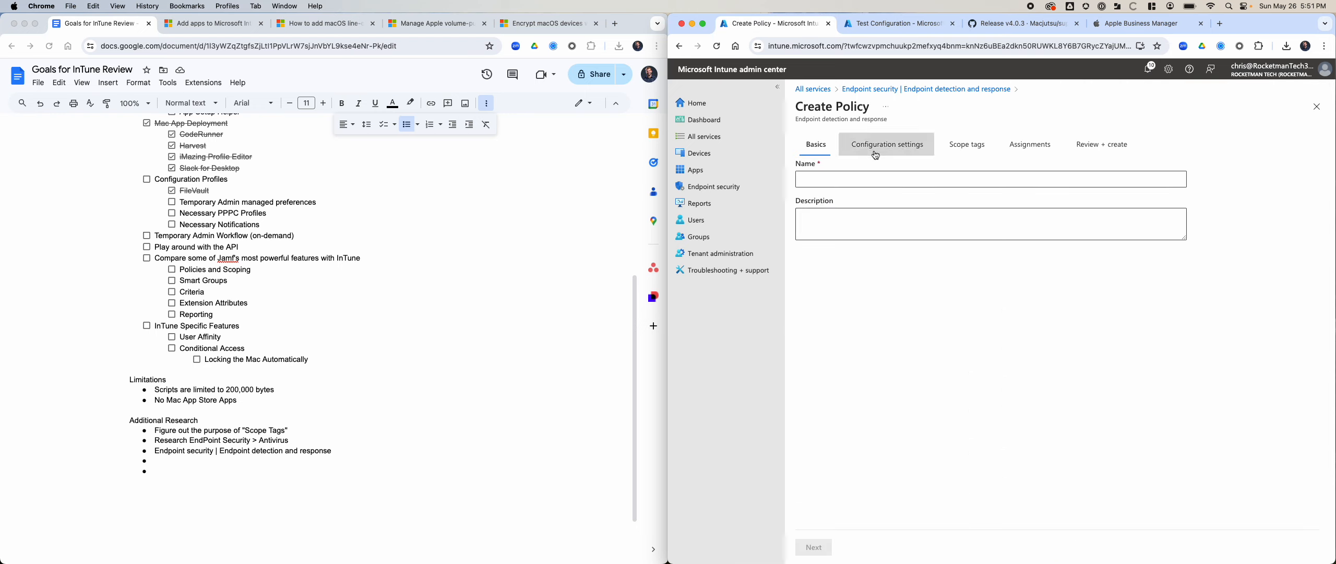
Step: Name the policy 'Endpoint detection and respo' and advance to Configuration settings
left_click(870, 178)
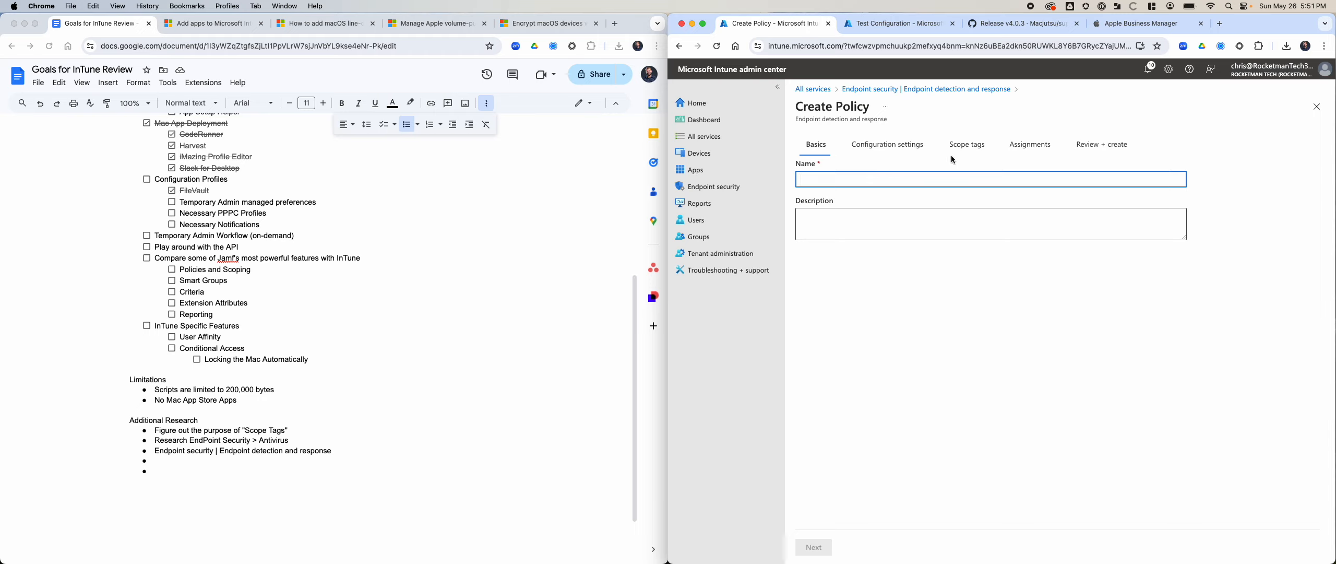
type("Endpoint detection and response")
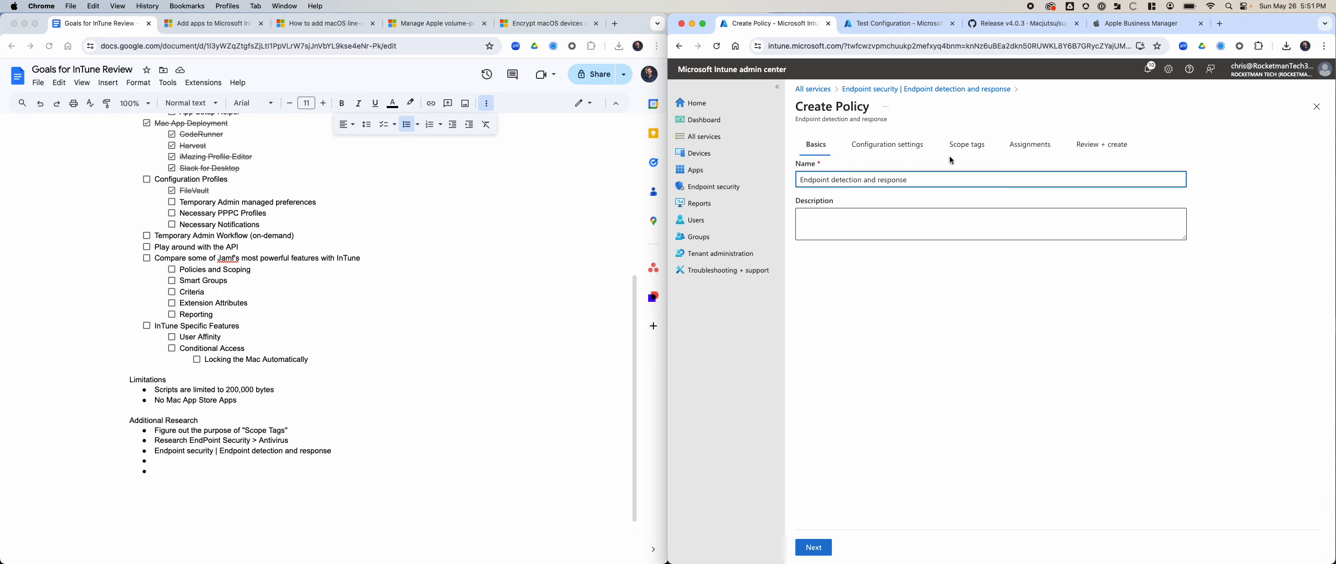
left_click(915, 149)
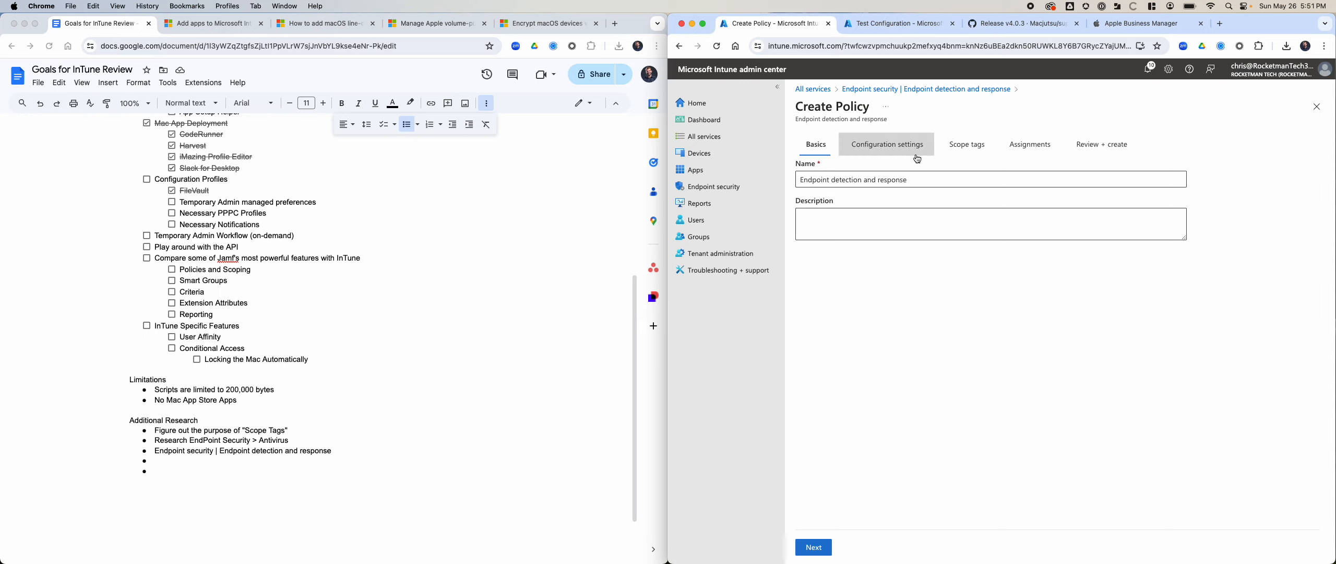
left_click(819, 547)
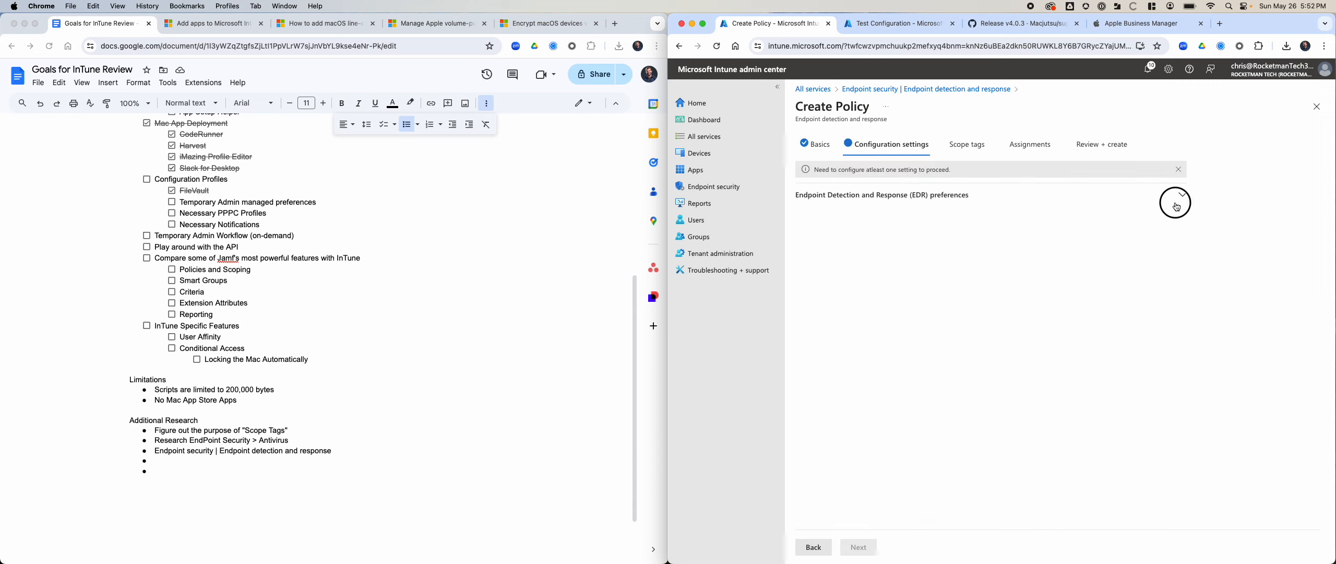
Step: Set the device tag type to GROUP (Default) after briefly trying Not configured
left_click(1031, 256)
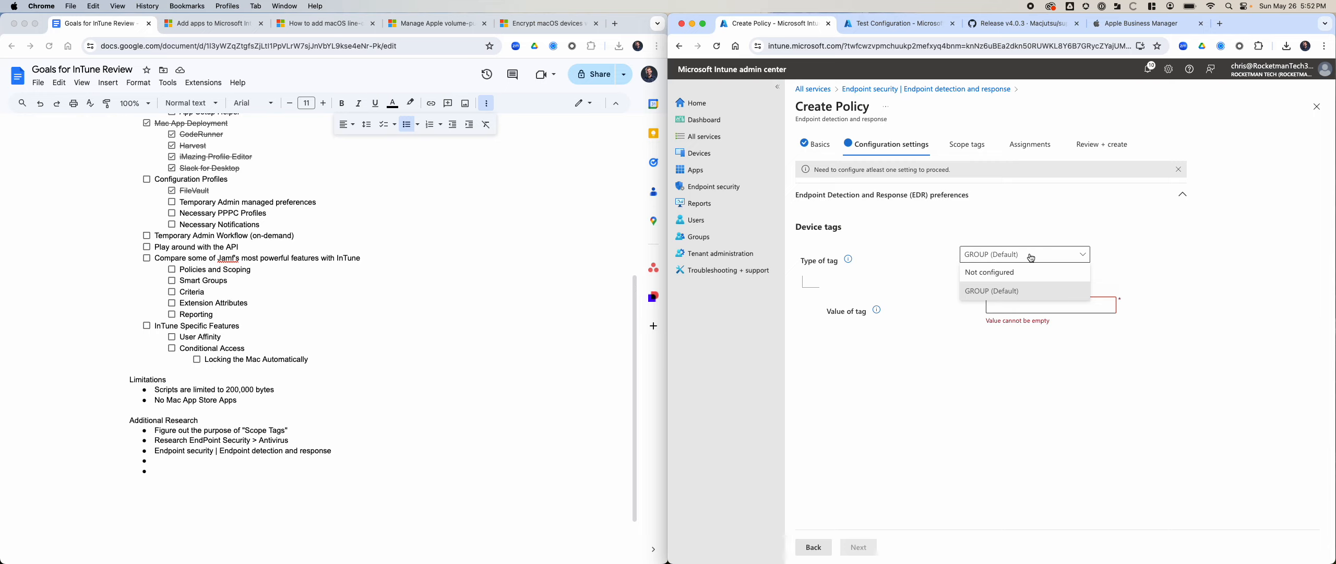
left_click(1018, 291)
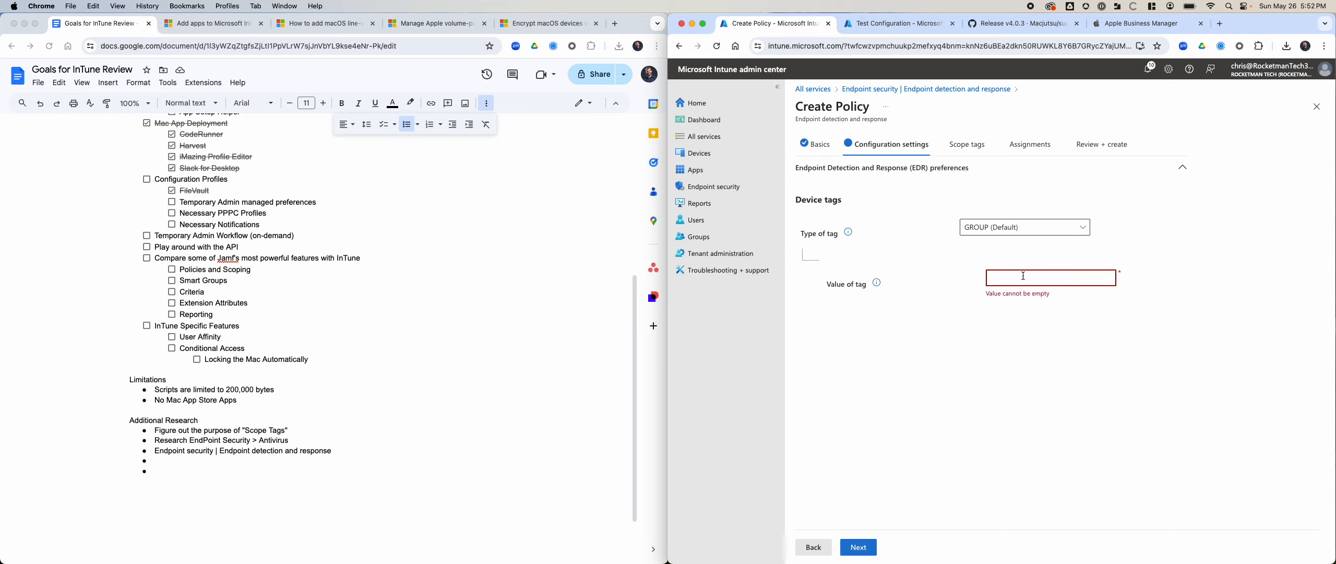
left_click(1025, 235)
left_click(1001, 253)
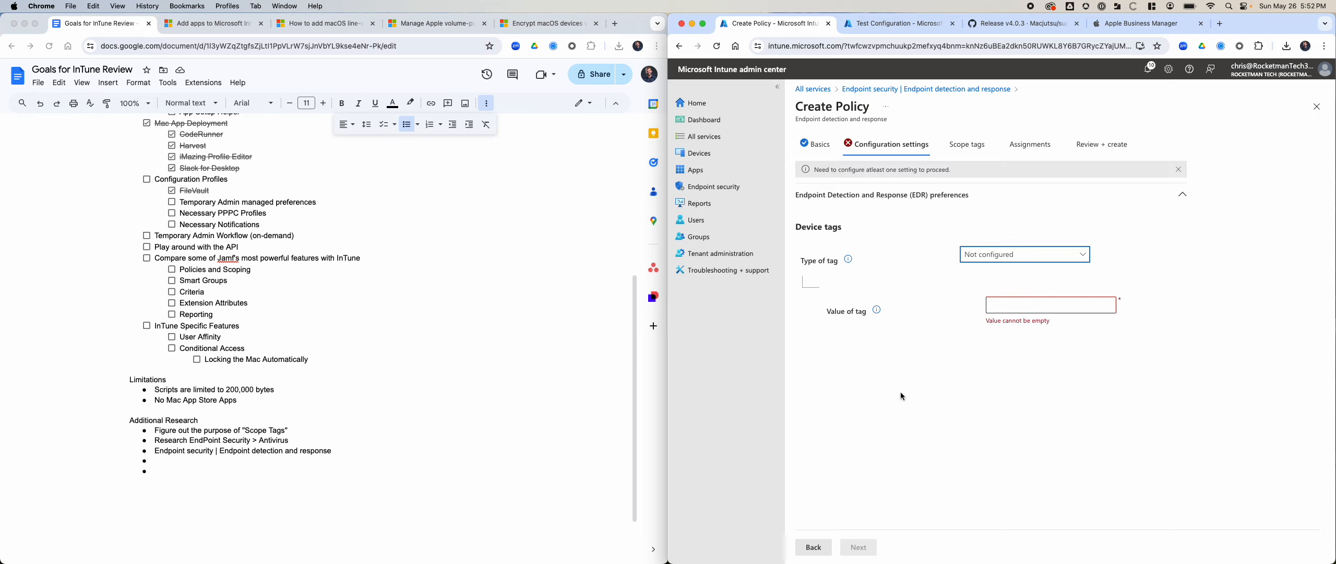
left_click(953, 514)
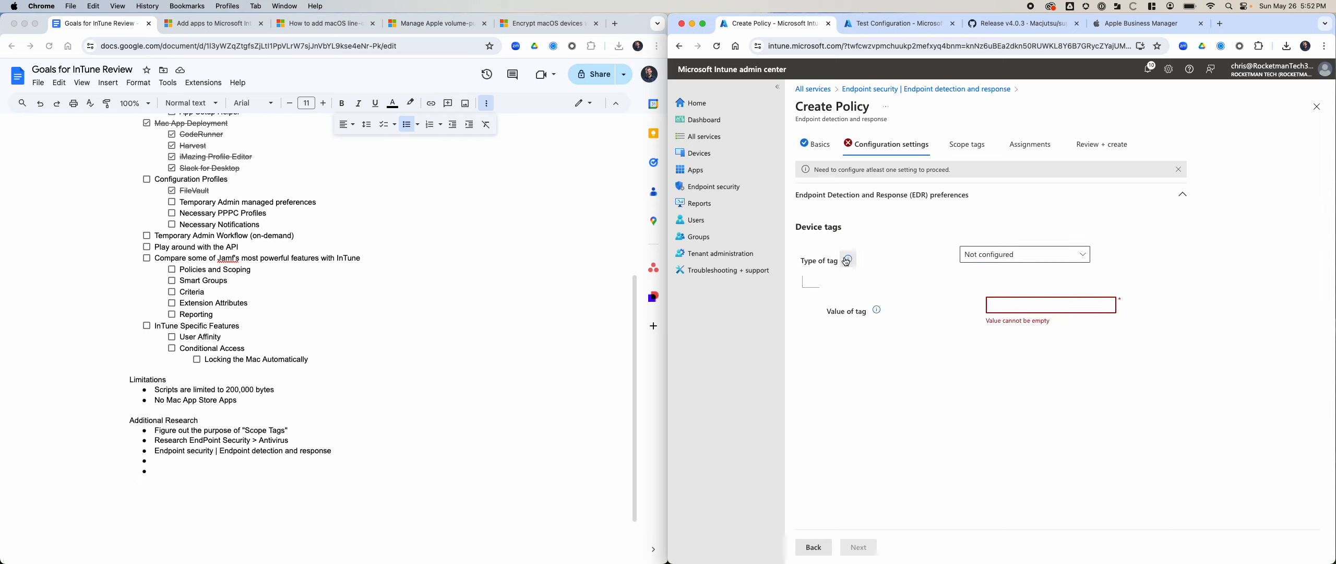
mouse_move(847, 262)
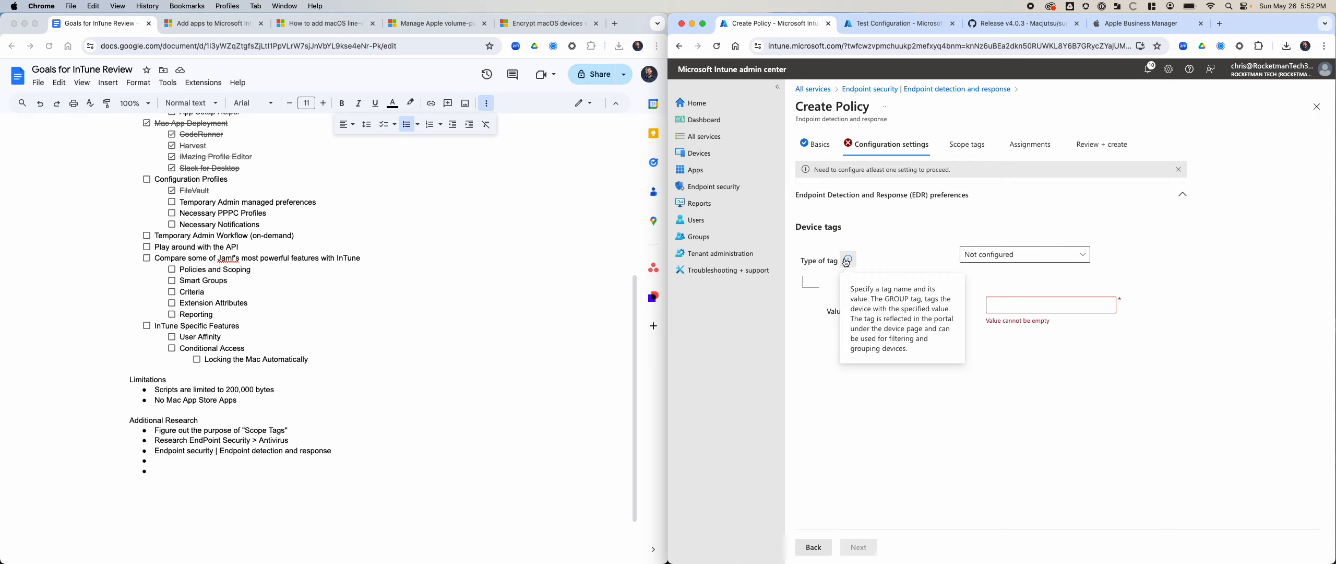
left_click(997, 255)
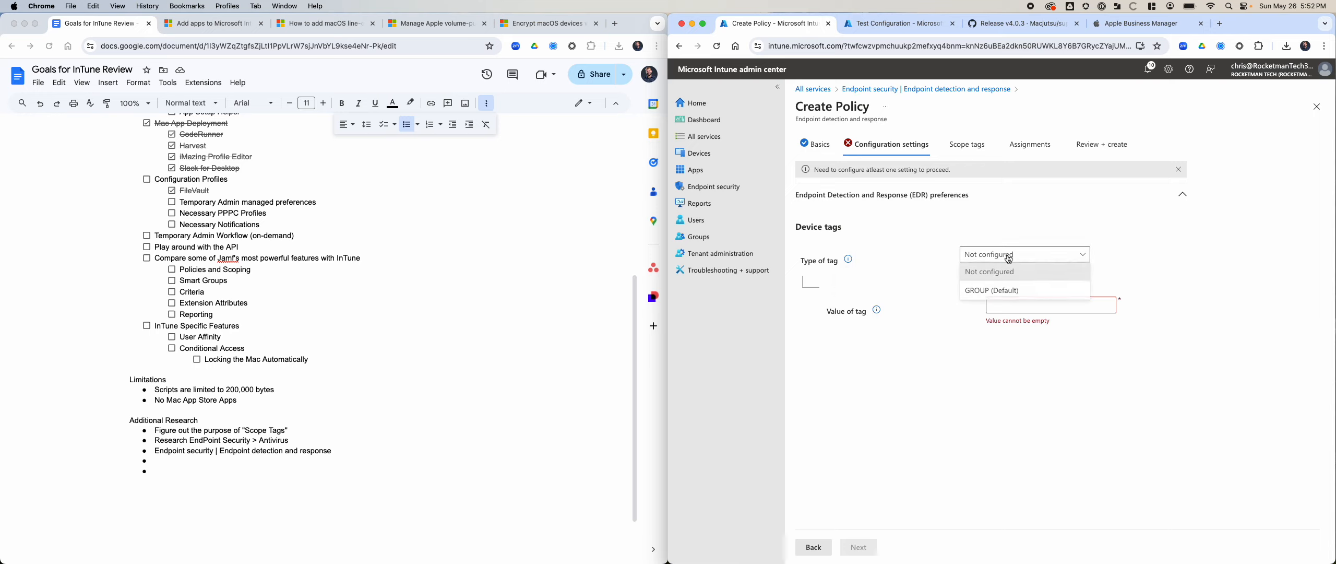
left_click(1015, 297)
left_click(1022, 281)
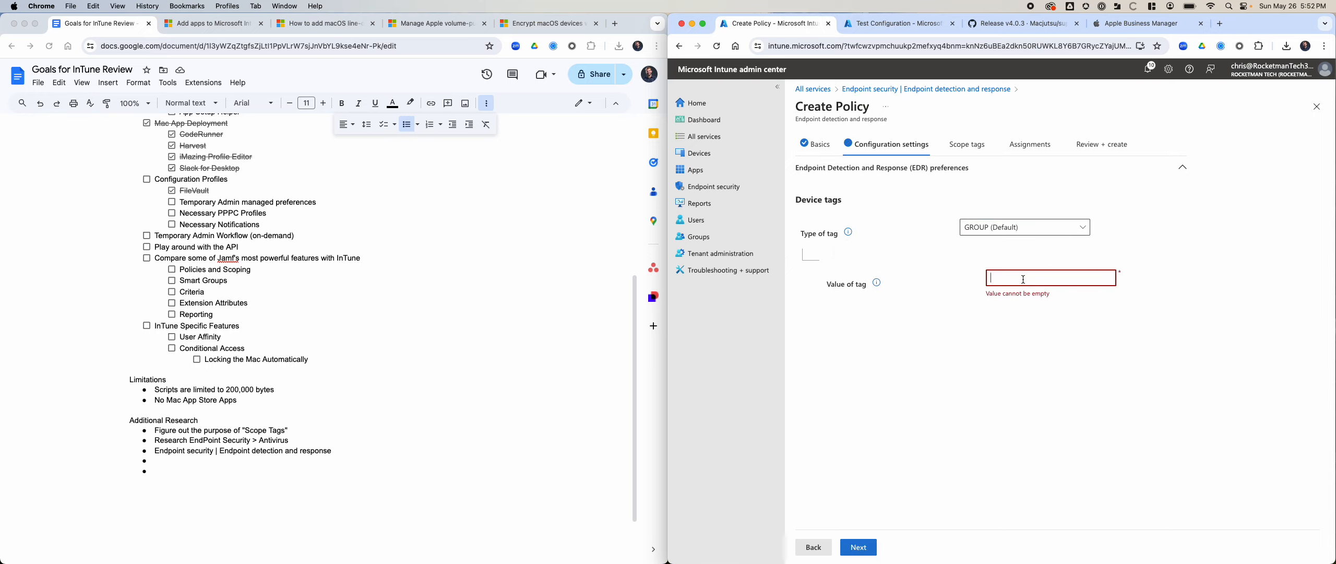
Step: Visit Scope tags, go back, then abandon the draft for the Endpoint detection and response page
left_click(859, 547)
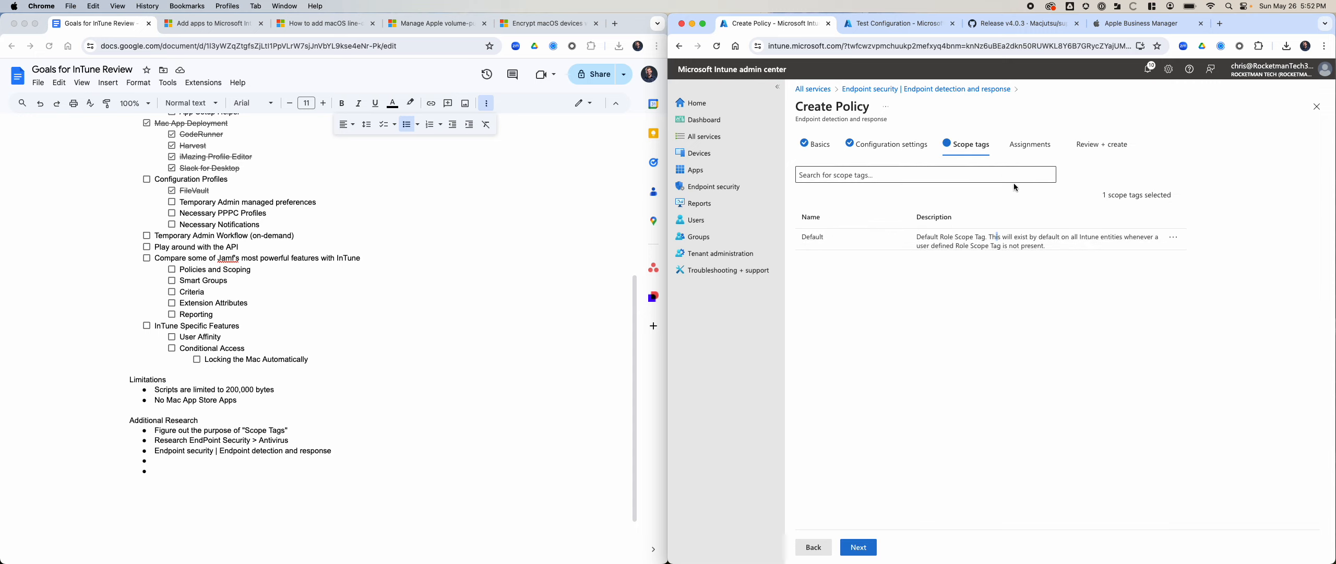
left_click(1030, 152)
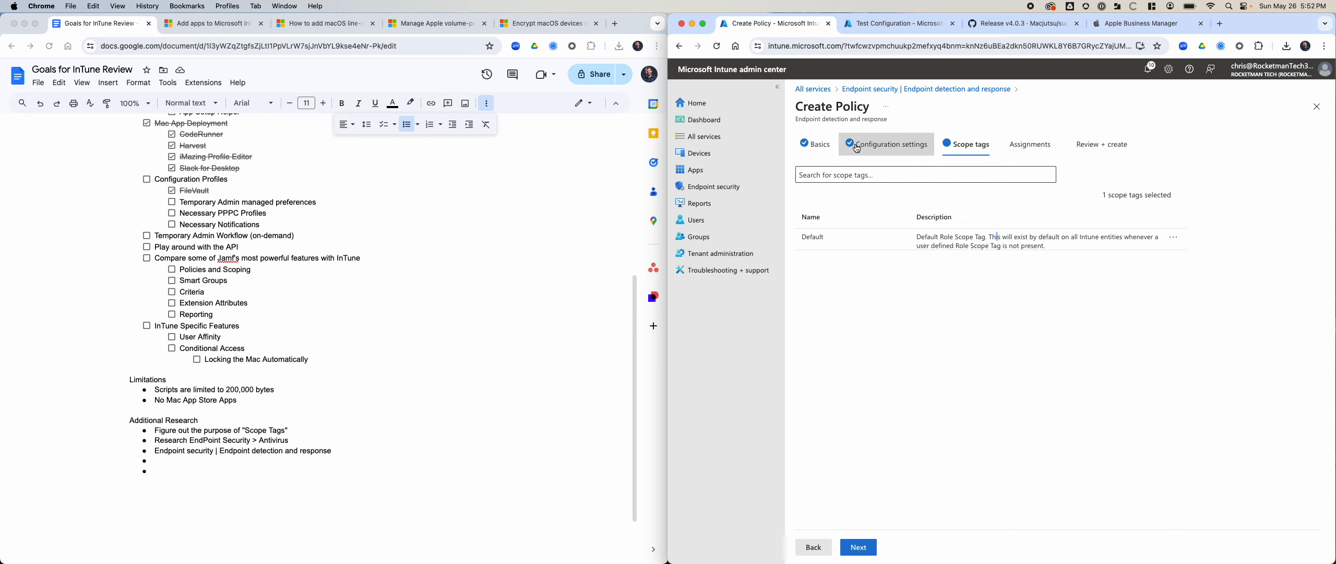
left_click(807, 554)
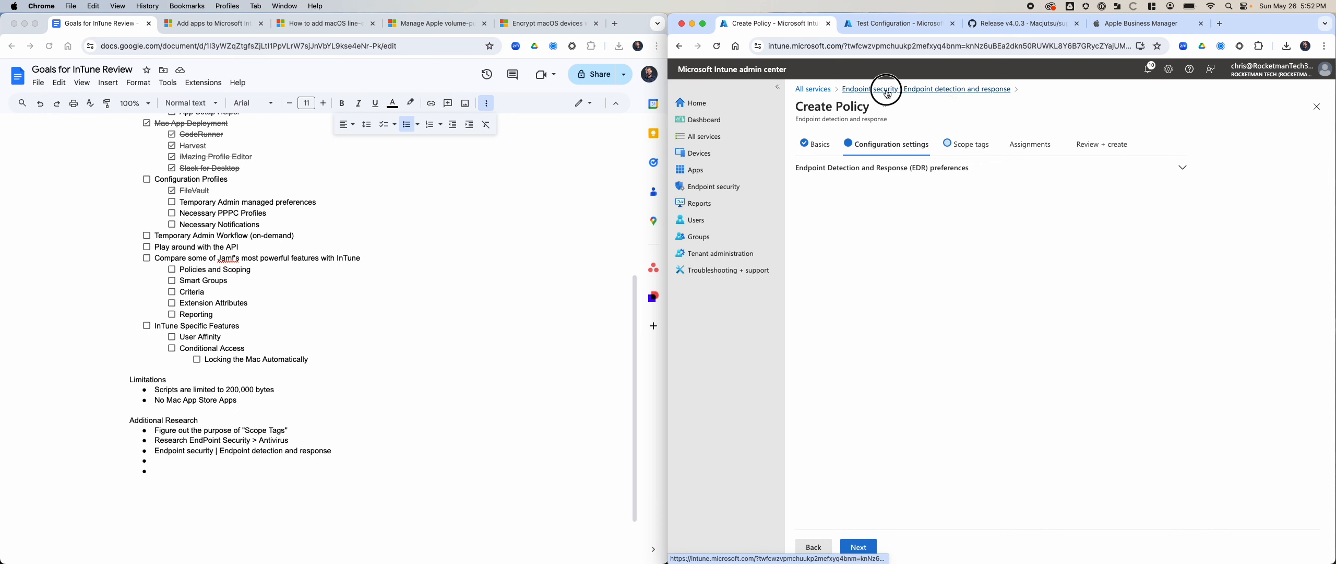
left_click(959, 90)
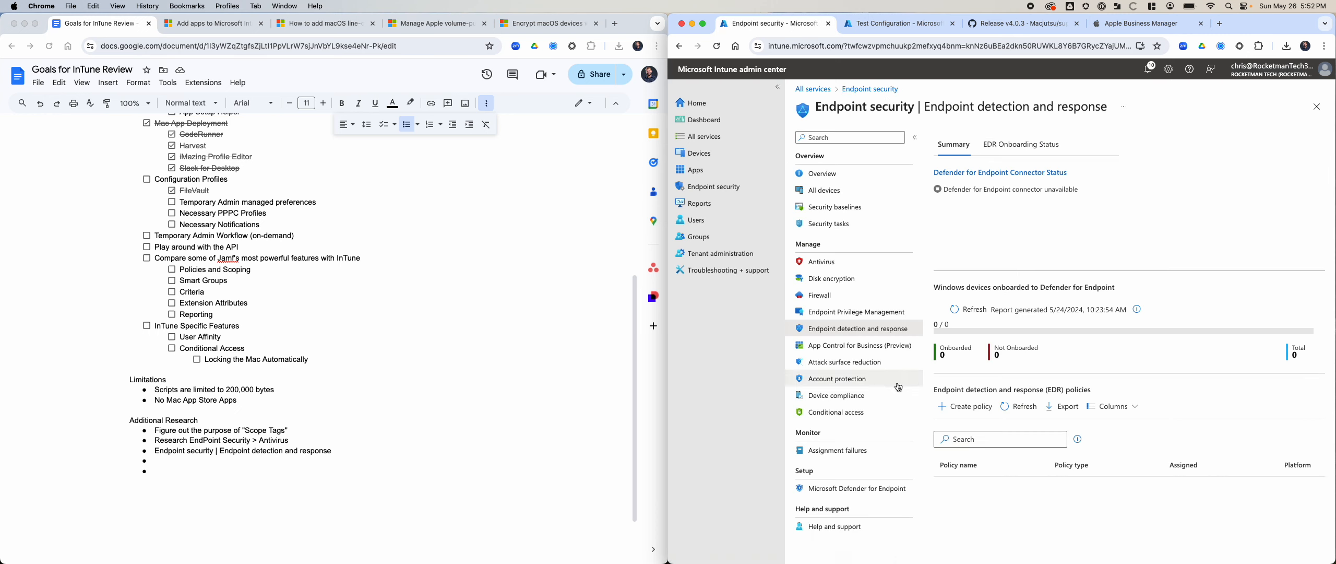
Step: Look at the Conditional Access overview and device compliance policies from Endpoint security
left_click(862, 413)
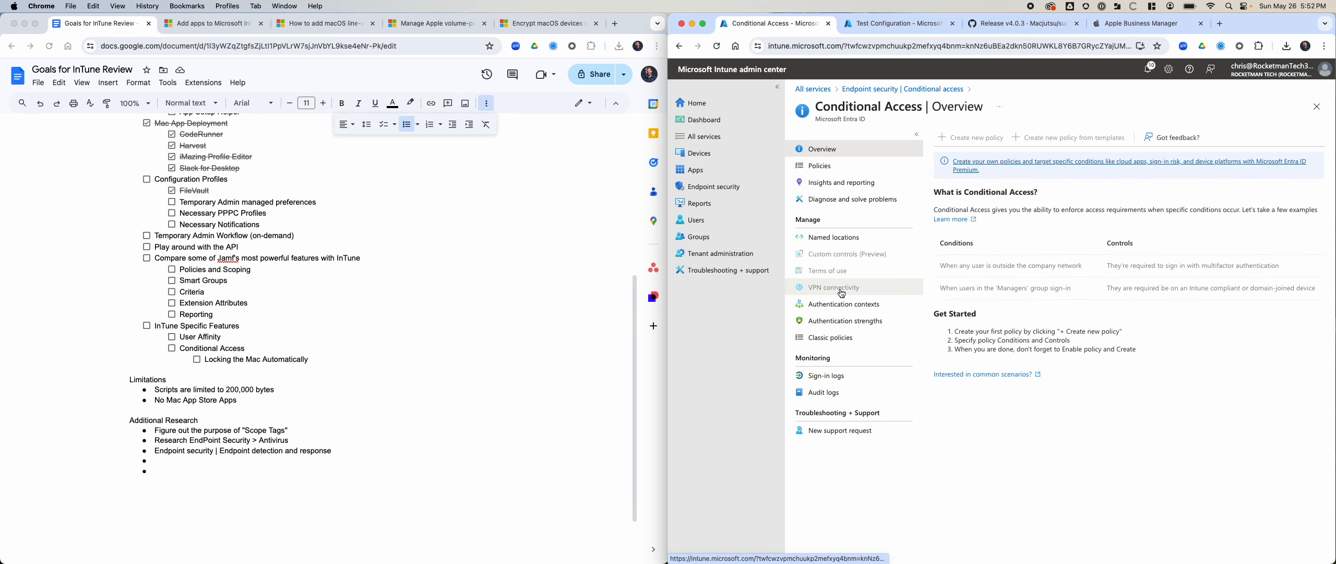
left_click(852, 93)
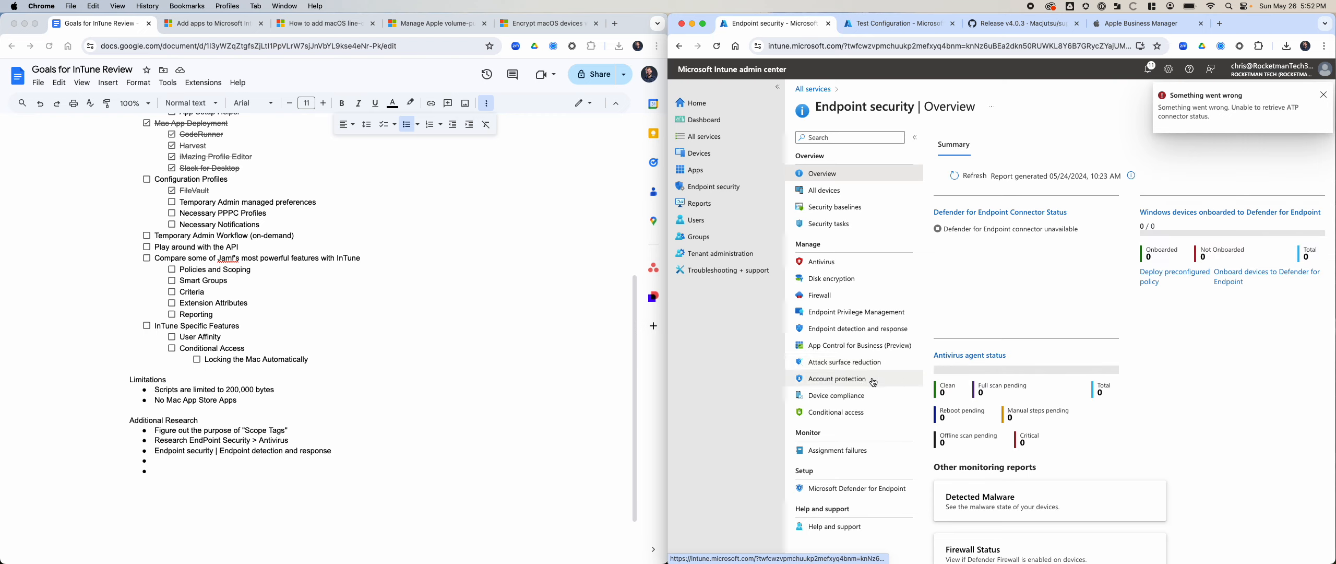
left_click(848, 400)
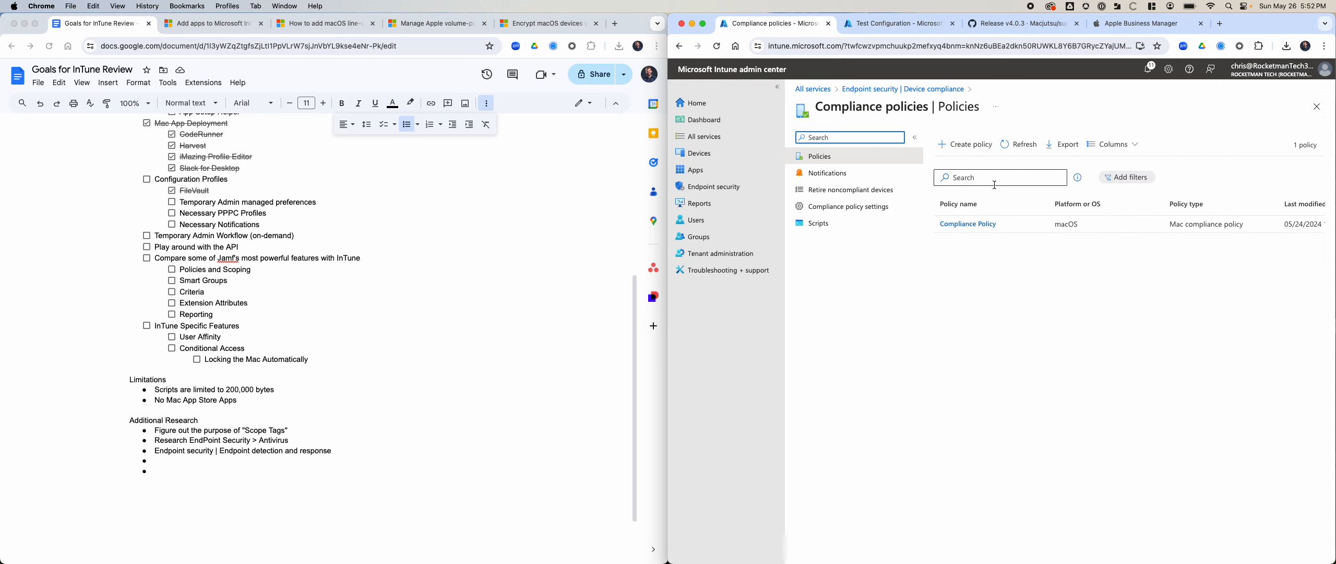
left_click(914, 91)
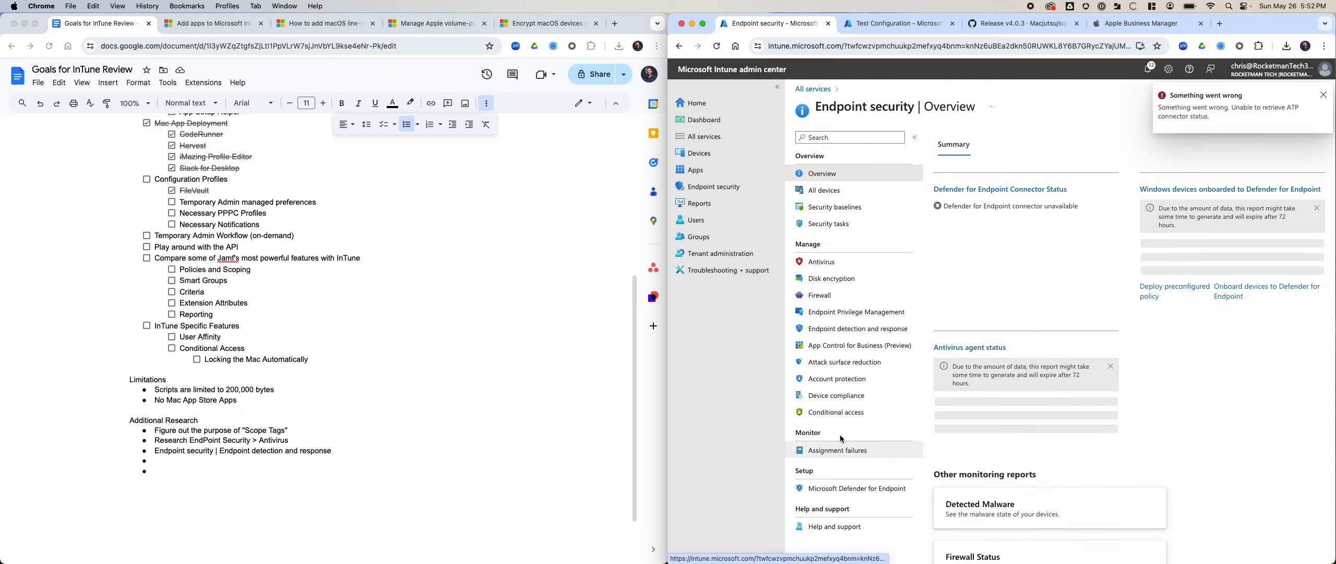
Step: Reopen Conditional Access, dismiss the 'Something went wrong' error, and go to All services
left_click(835, 412)
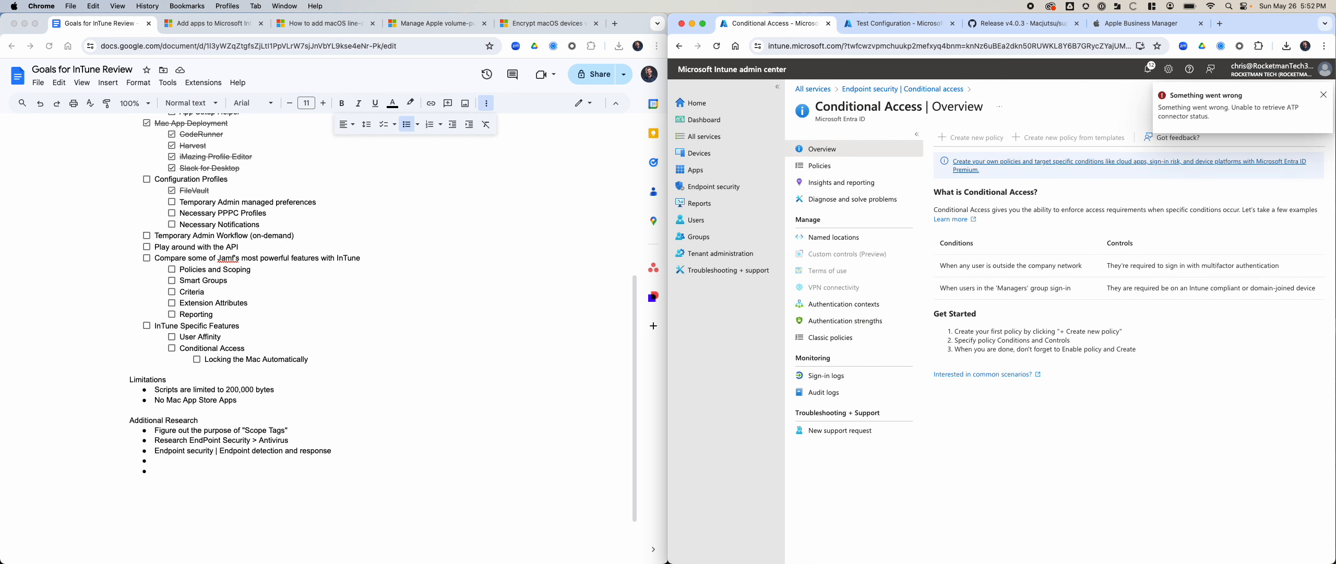
left_click(1324, 95)
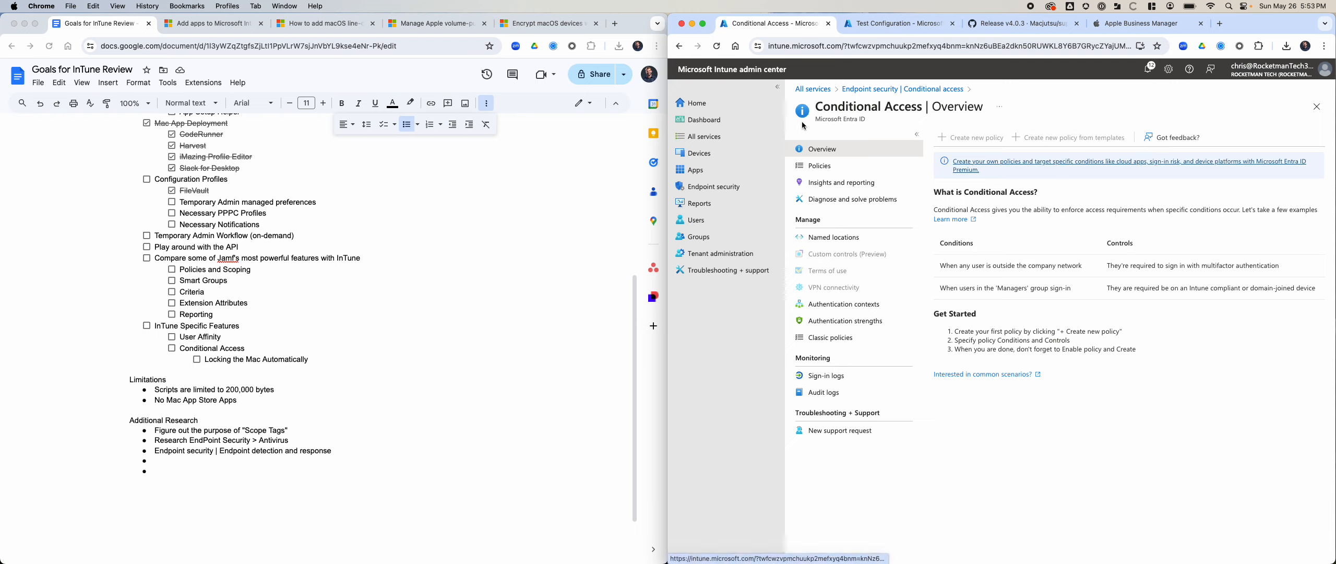
left_click(813, 89)
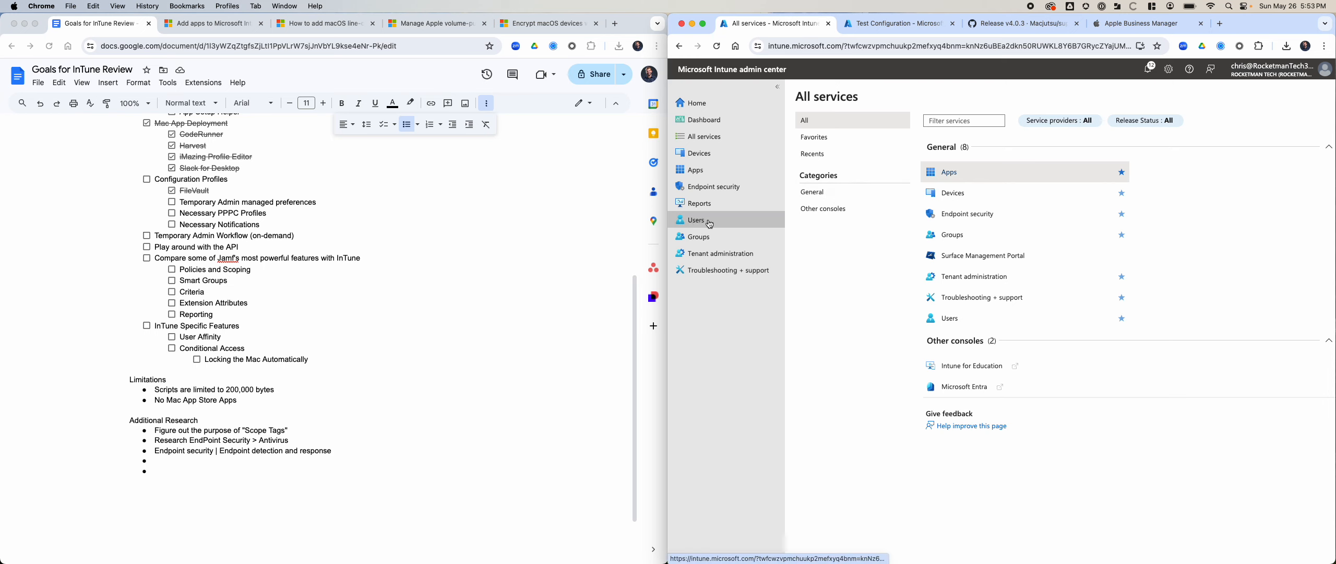
Step: Show the Intune Apps overview and switch the other window to the 'Encrypt macOS devices' article
left_click(695, 170)
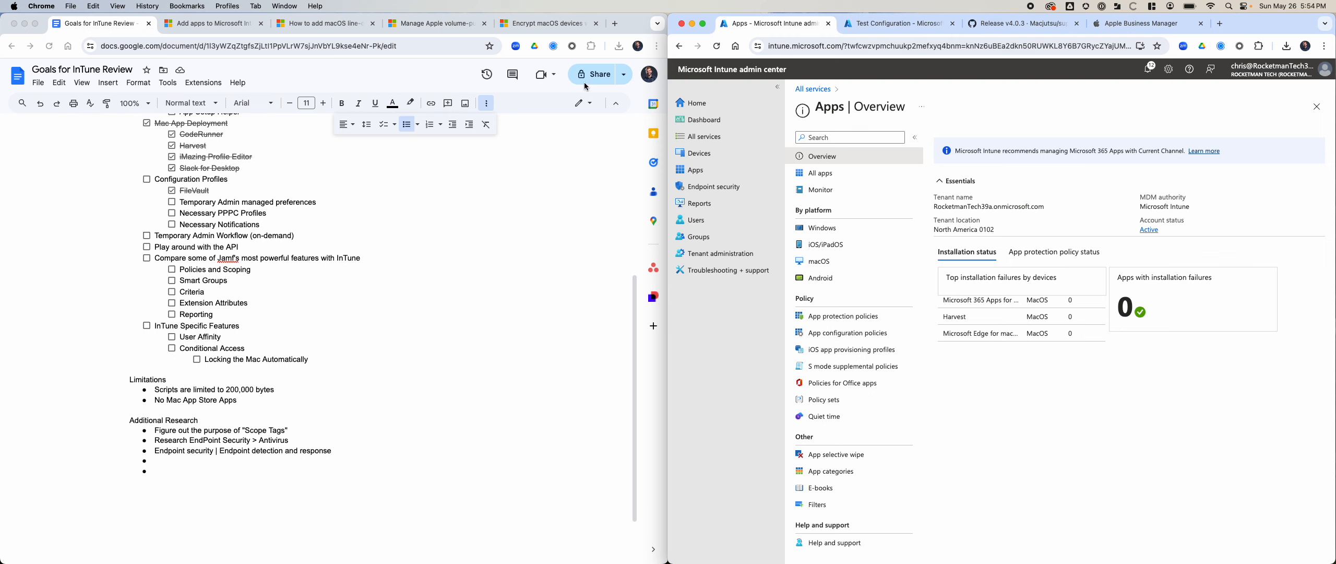
left_click(547, 23)
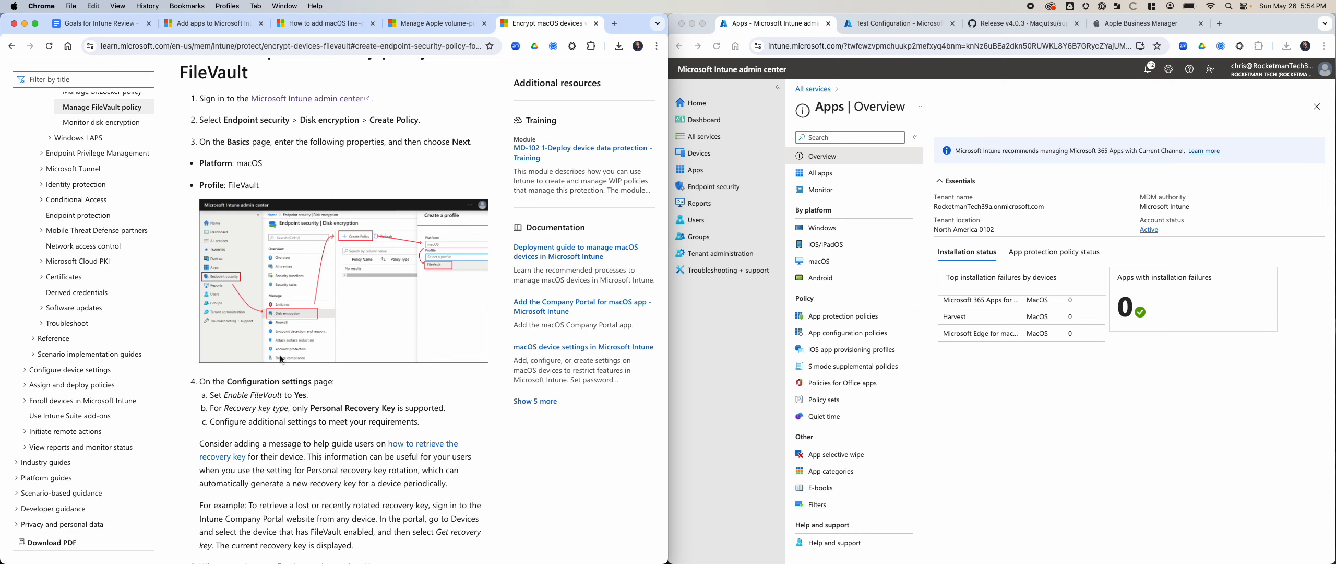
Step: Read the FileVault steps, highlighting the Basics page and recovery key type steps
scroll(282, 360, "down", 6)
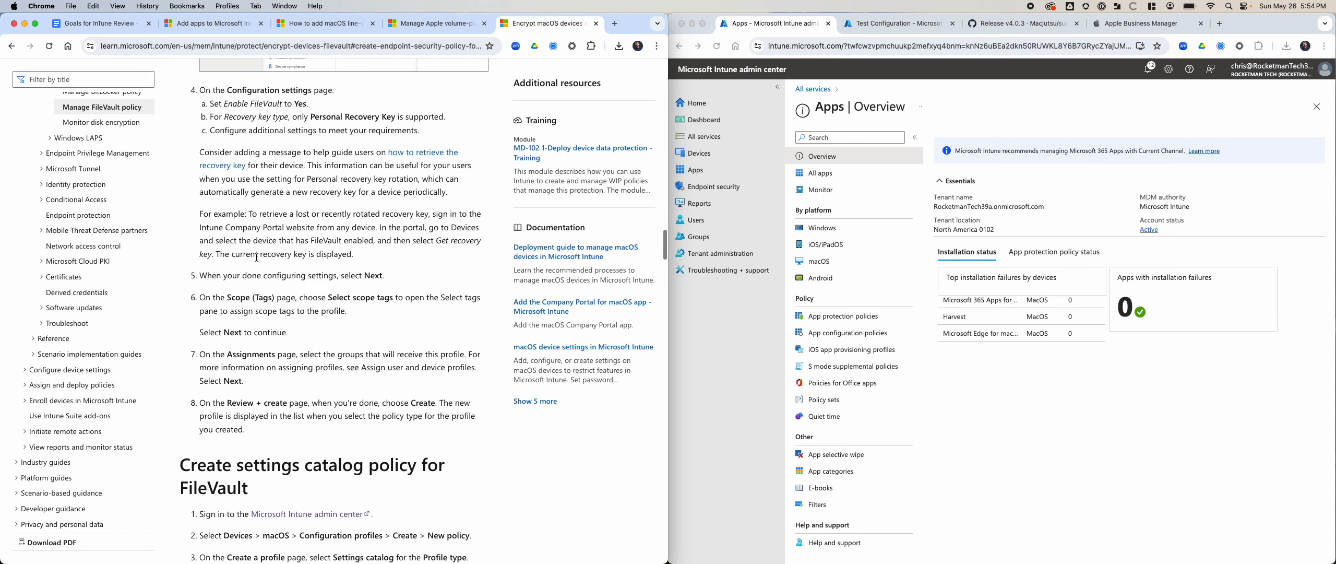
scroll(290, 145, "down", 1)
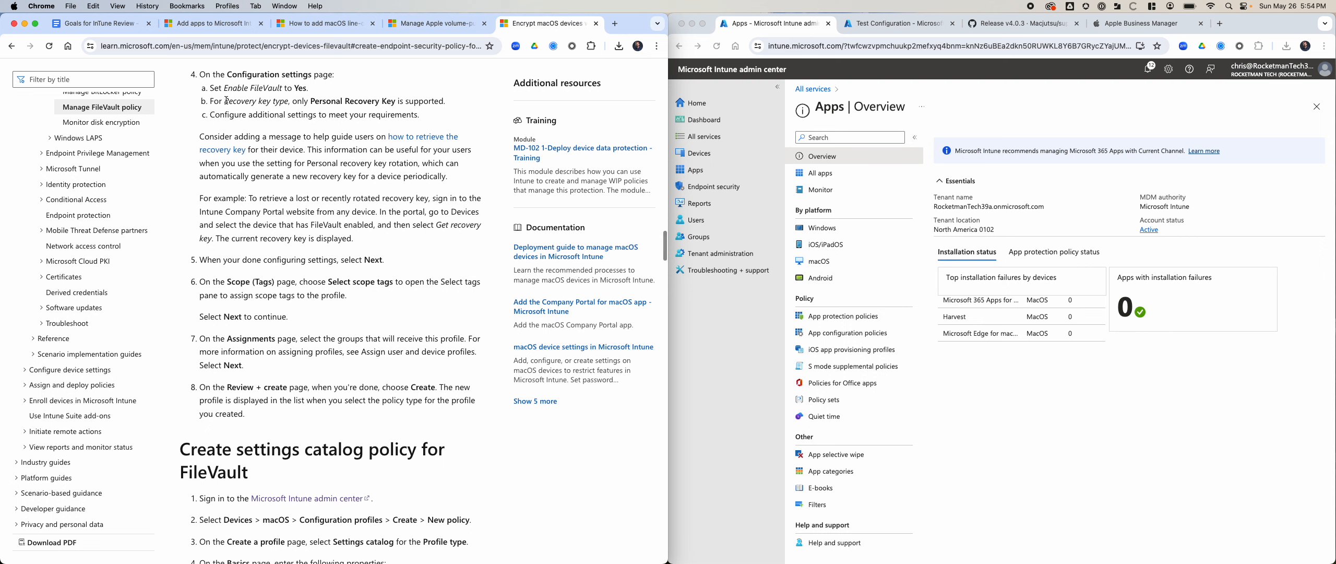
scroll(230, 96, "up", 7)
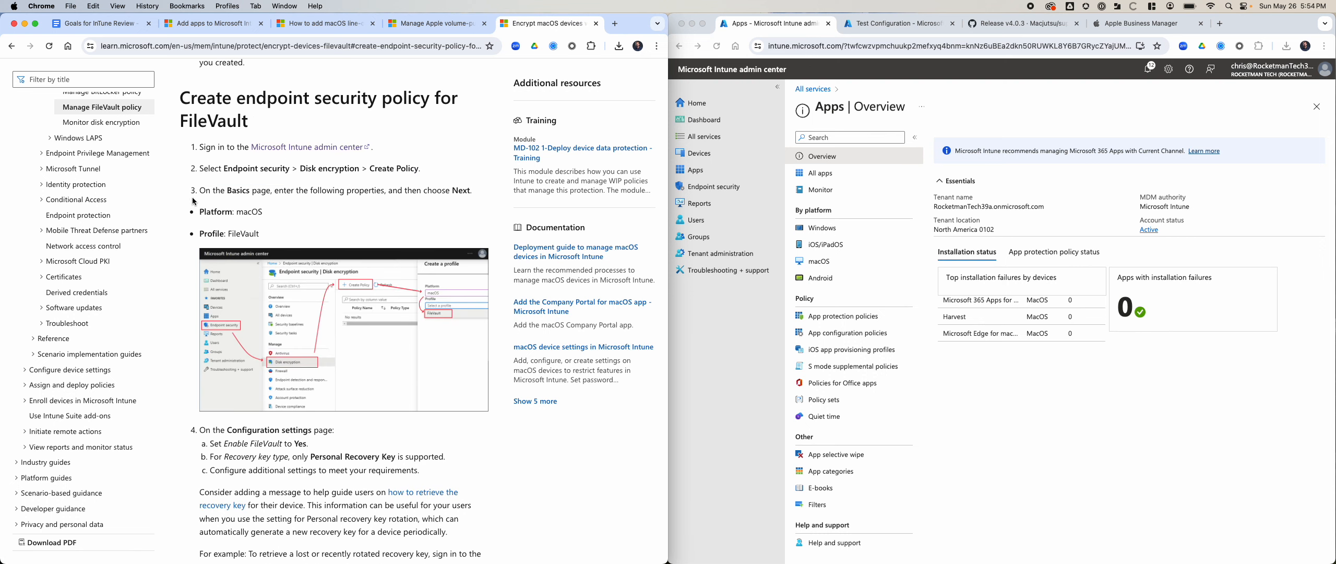
left_click(203, 192)
triple_click(204, 191)
scroll(255, 218, "down", 4)
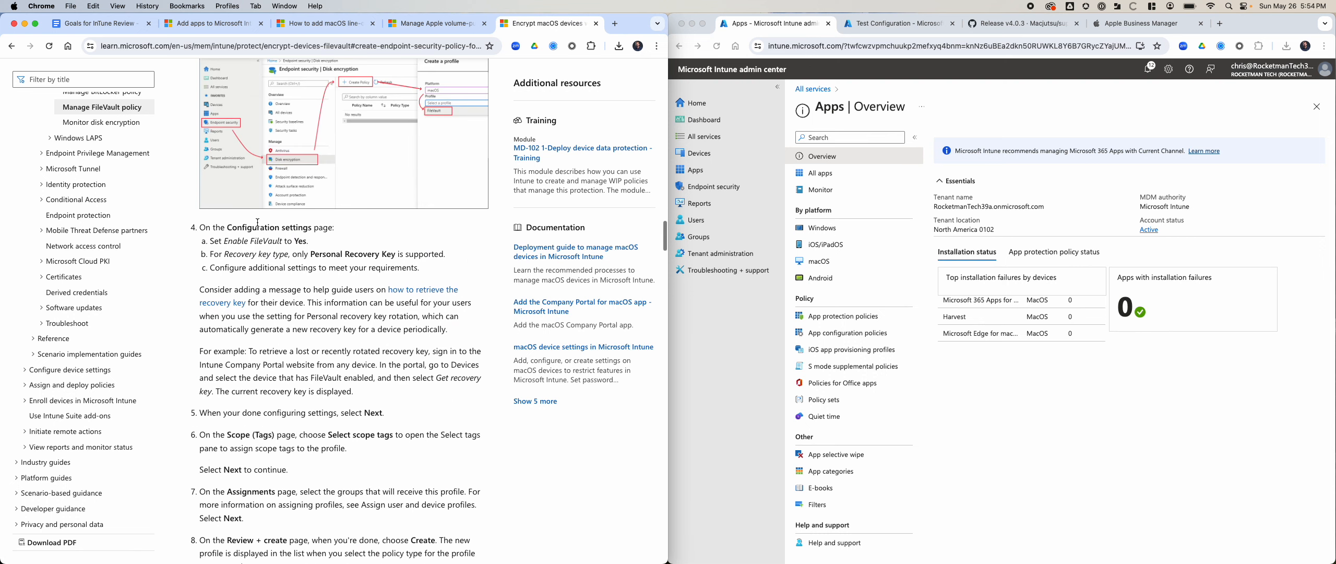
left_click(241, 254)
triple_click(240, 255)
left_click(240, 254)
Step: Scroll to 'Create settings catalog policy for FileVault', then open Intune's macOS apps list
scroll(249, 368, "down", 3)
scroll(249, 368, "down", 7)
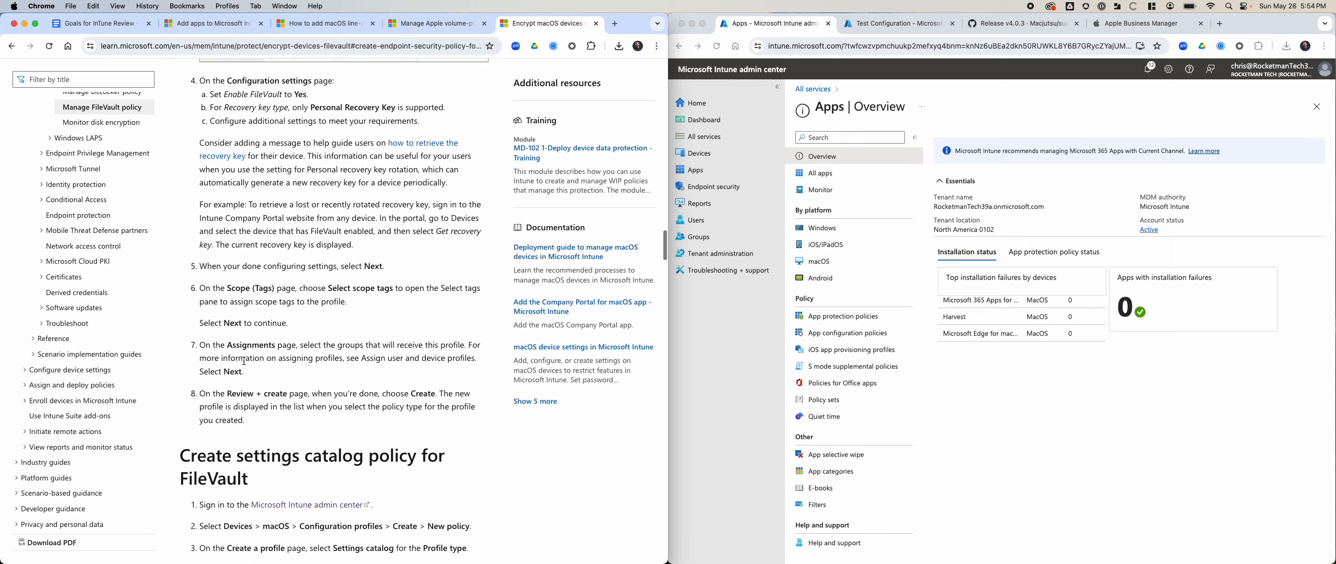
scroll(348, 152, "down", 1)
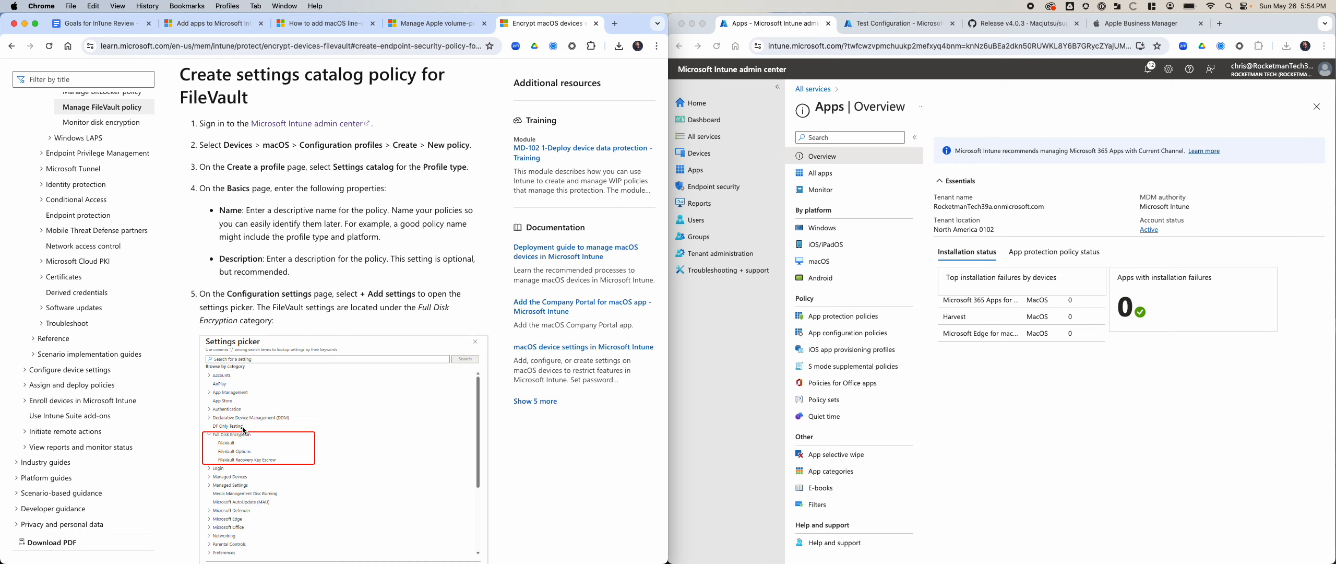
left_click(1007, 345)
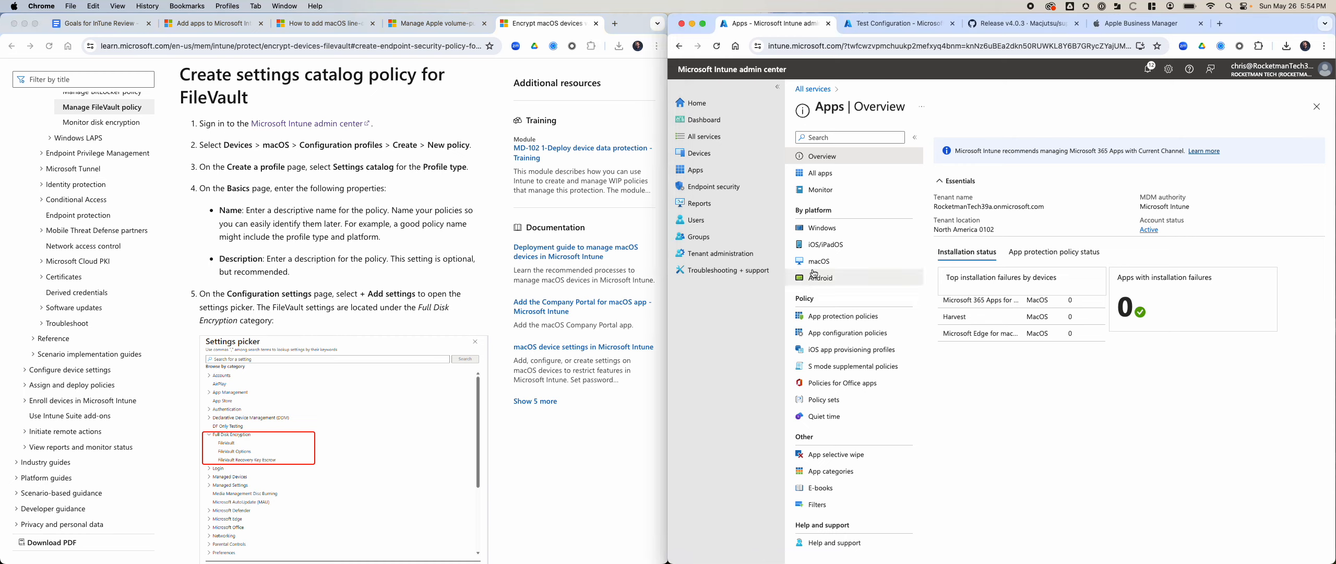
left_click(825, 262)
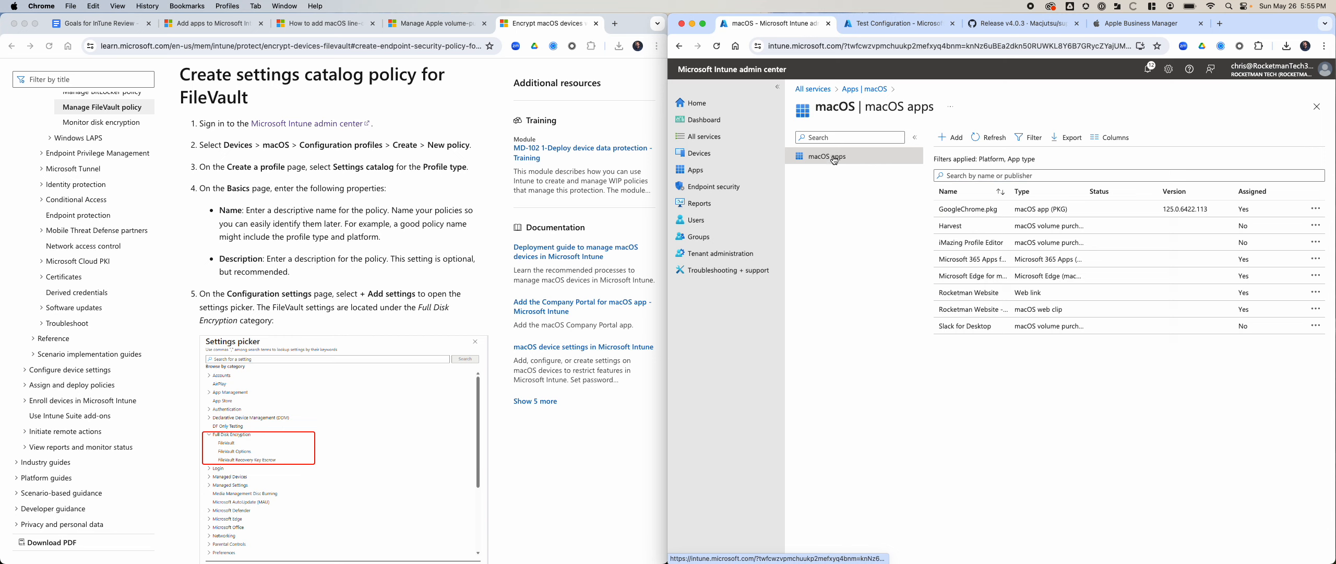
Step: Start a new macOS configuration profile policy with profile type Templates
left_click(697, 153)
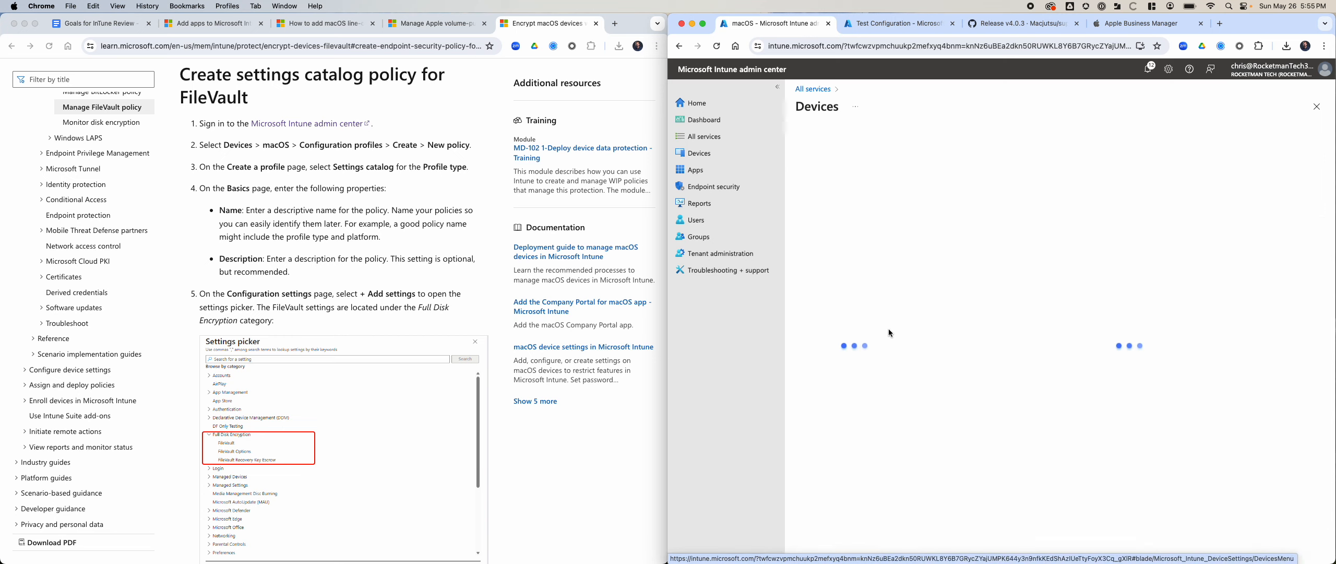
left_click(838, 261)
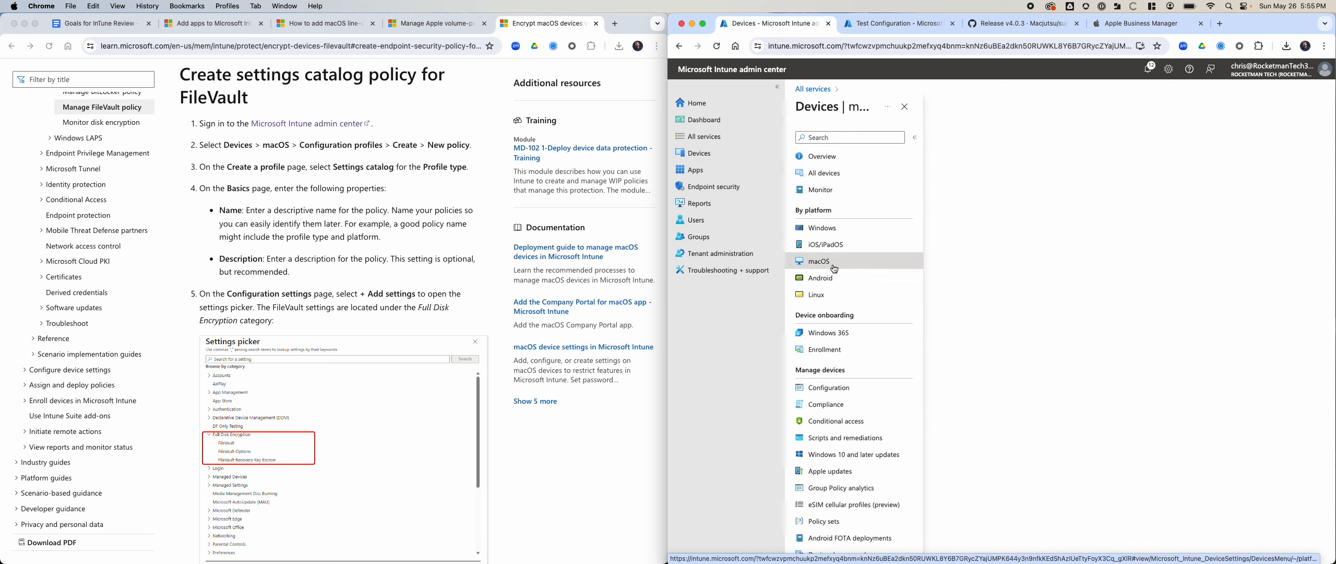
left_click(840, 227)
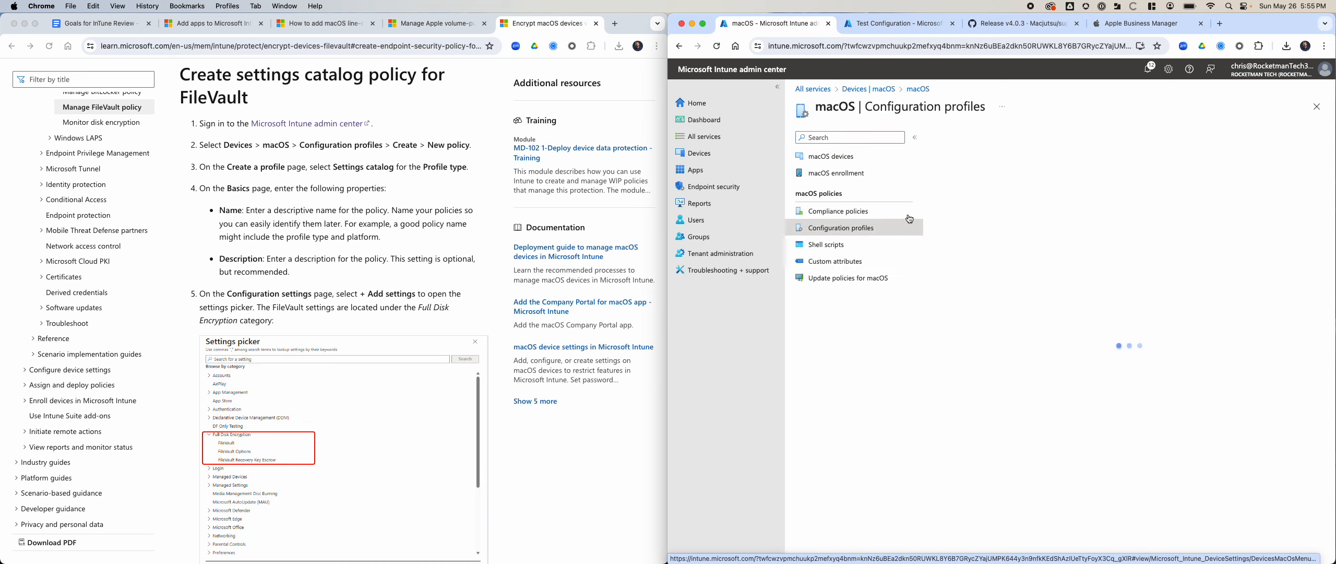
left_click(956, 173)
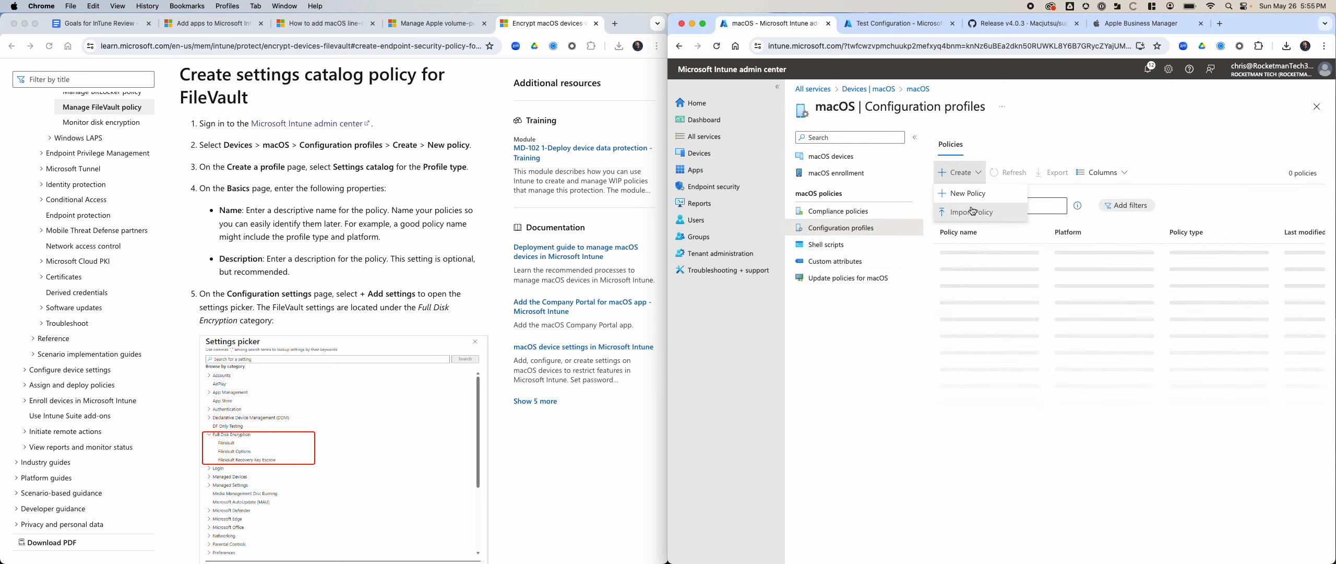
left_click(957, 193)
left_click(1074, 172)
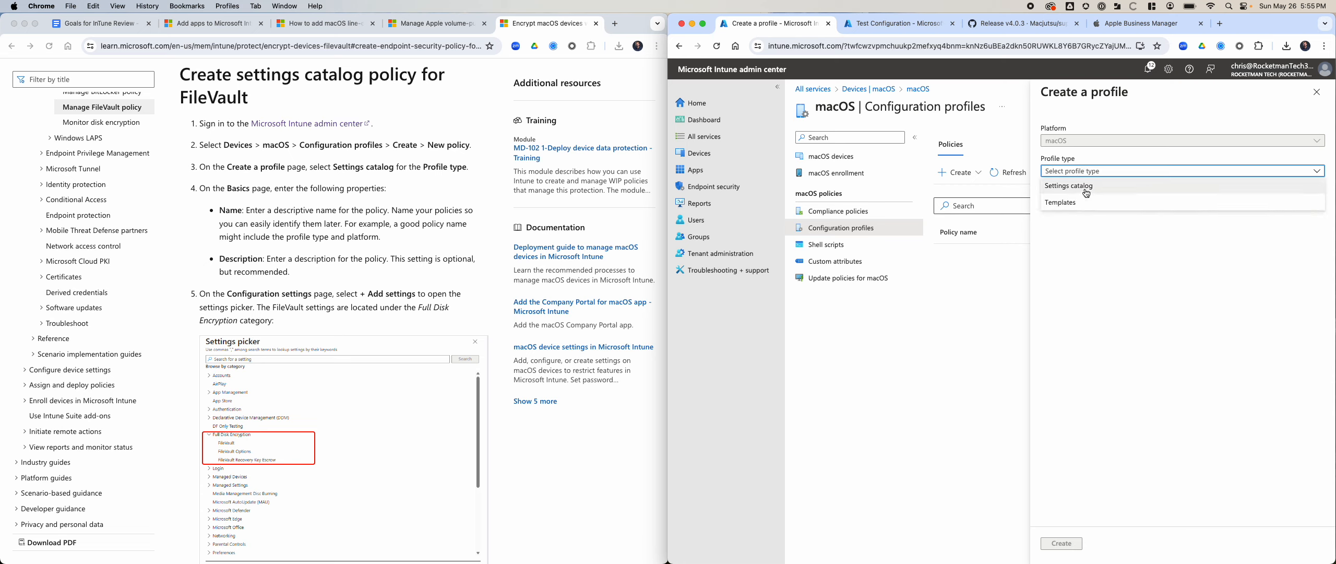
left_click(1086, 202)
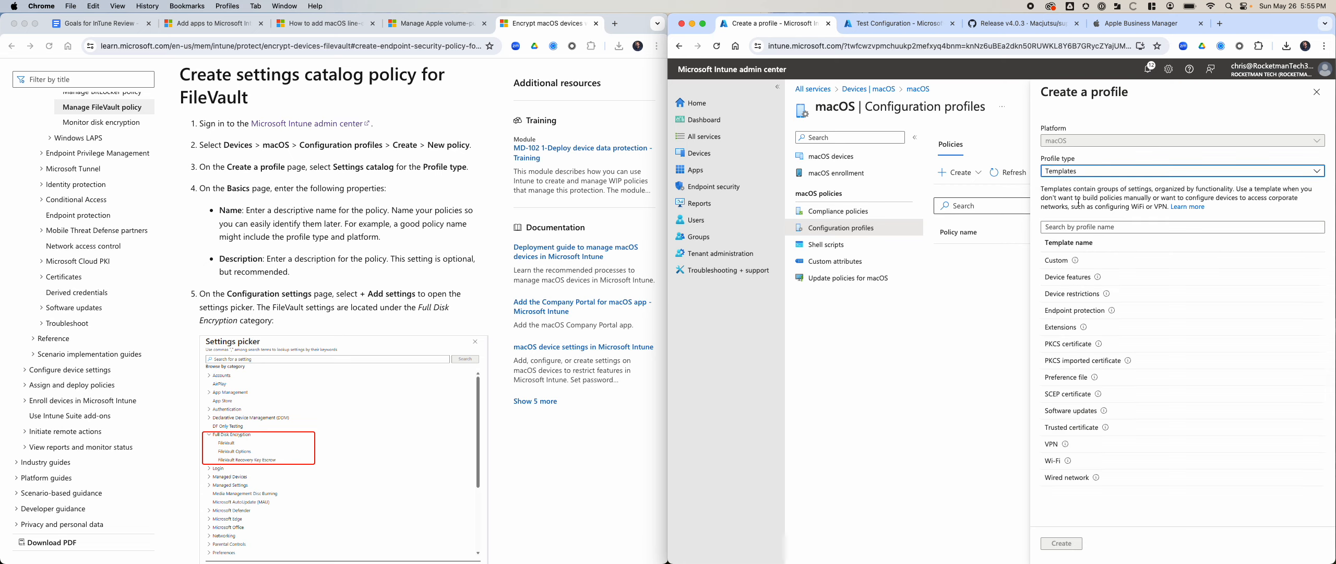
Step: Search the templates for 'fileva' and 'encrypt', finding no matching template
left_click(1107, 226)
type("filevau")
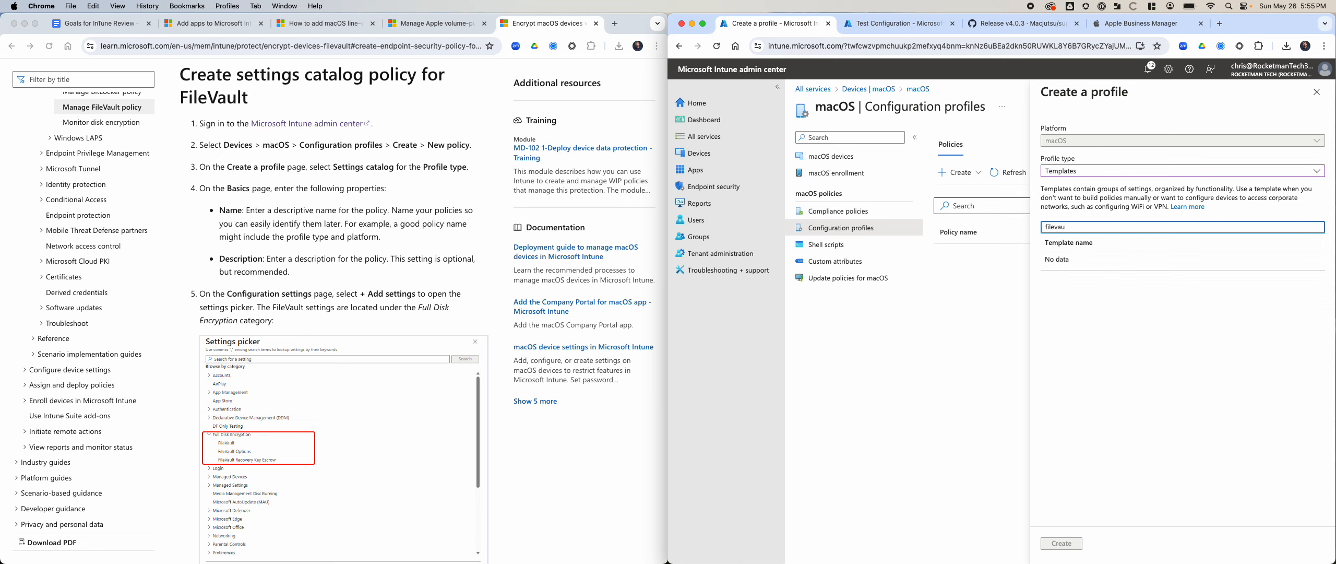
key("BackSpace")
key("BackSpace")
key("BackSpace")
key("BackSpace")
key("BackSpace")
key("BackSpace")
key("BackSpace")
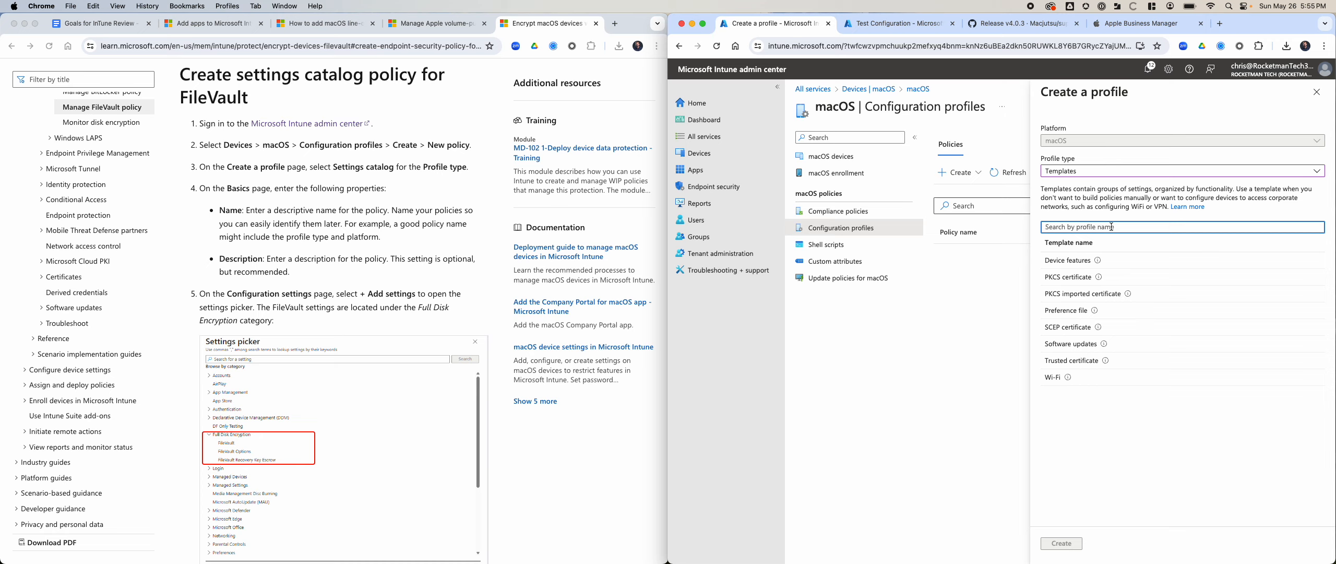
type("en")
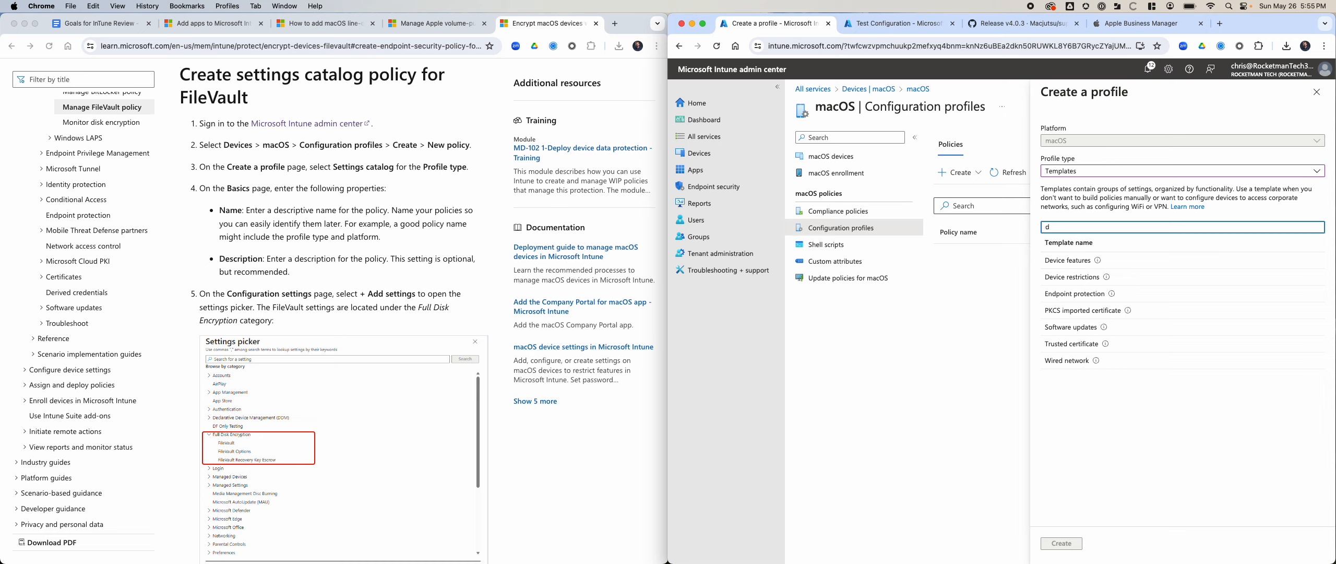
type("crypt")
key("BackSpace")
key("BackSpace")
key("BackSpace")
key("BackSpace")
key("BackSpace")
key("BackSpace")
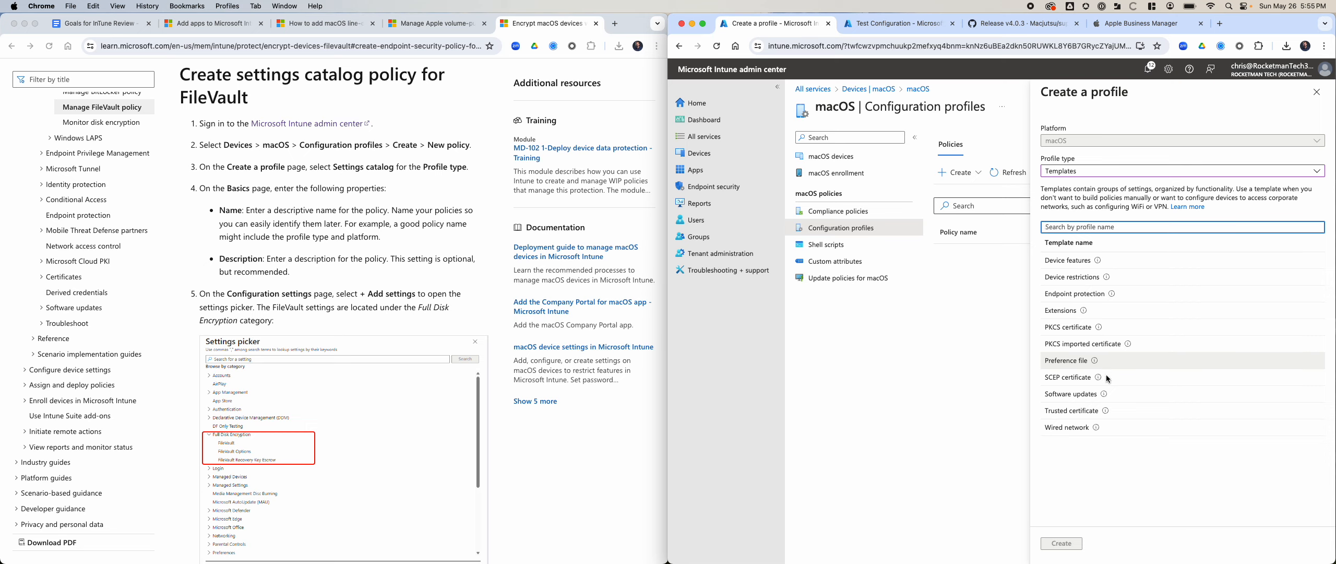
Step: Switch to Settings catalog, create the profile named 'FileVault', and continue to Configuration settings
left_click(1090, 171)
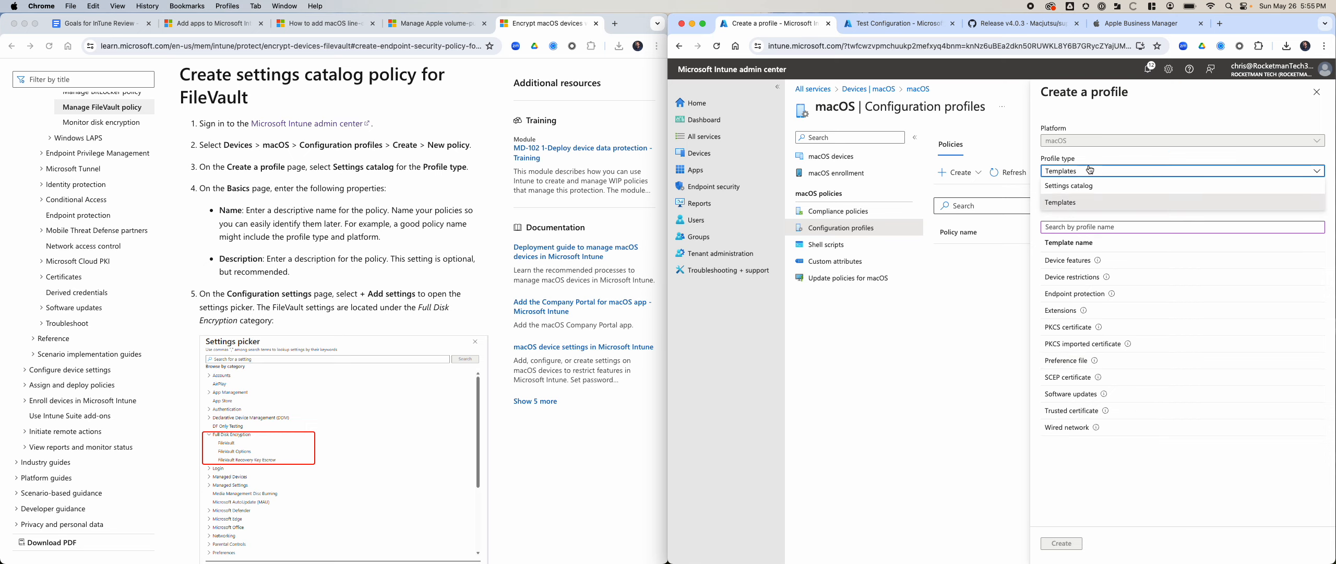
left_click(1090, 189)
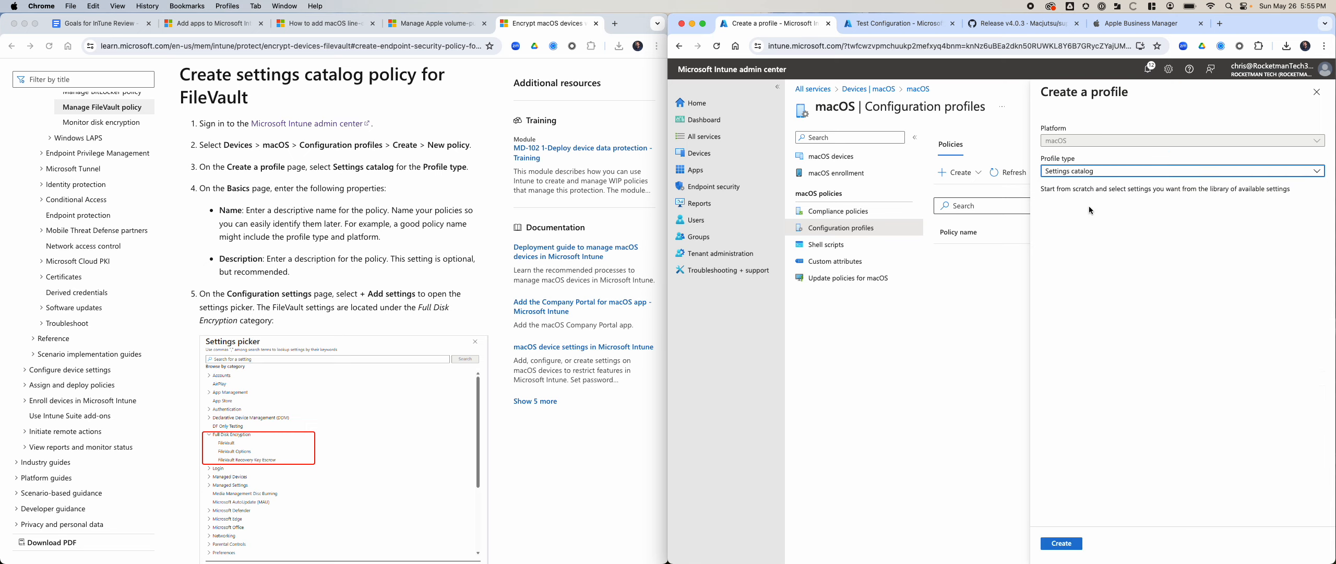
left_click(1061, 543)
left_click(980, 168)
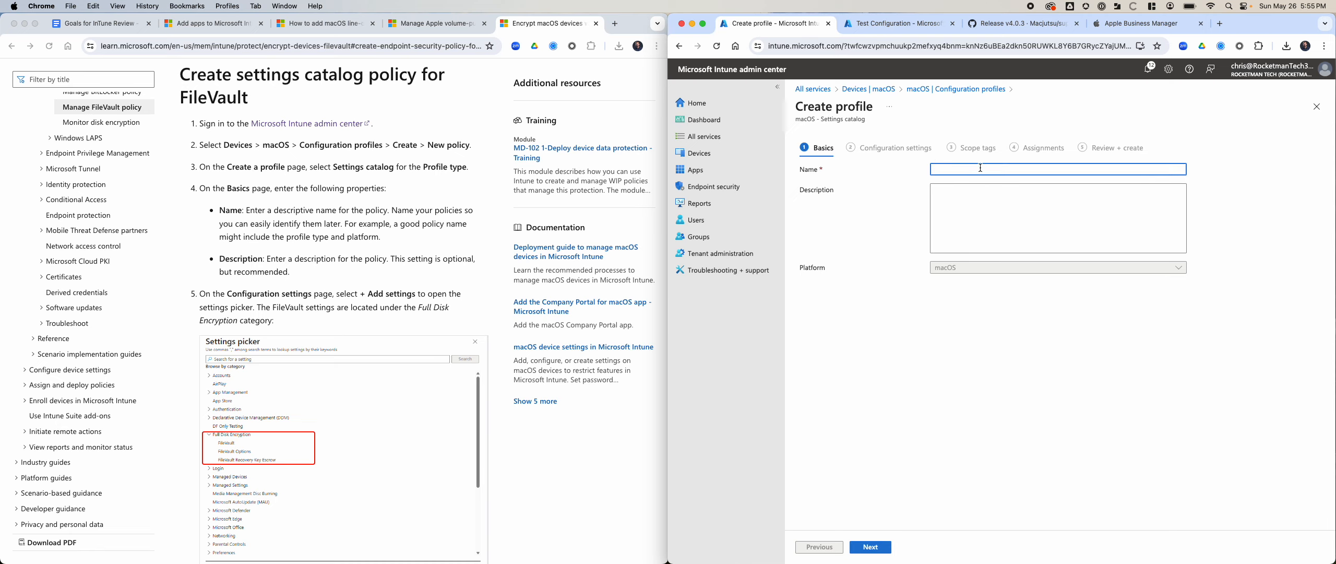
type("FileVault")
left_click(870, 546)
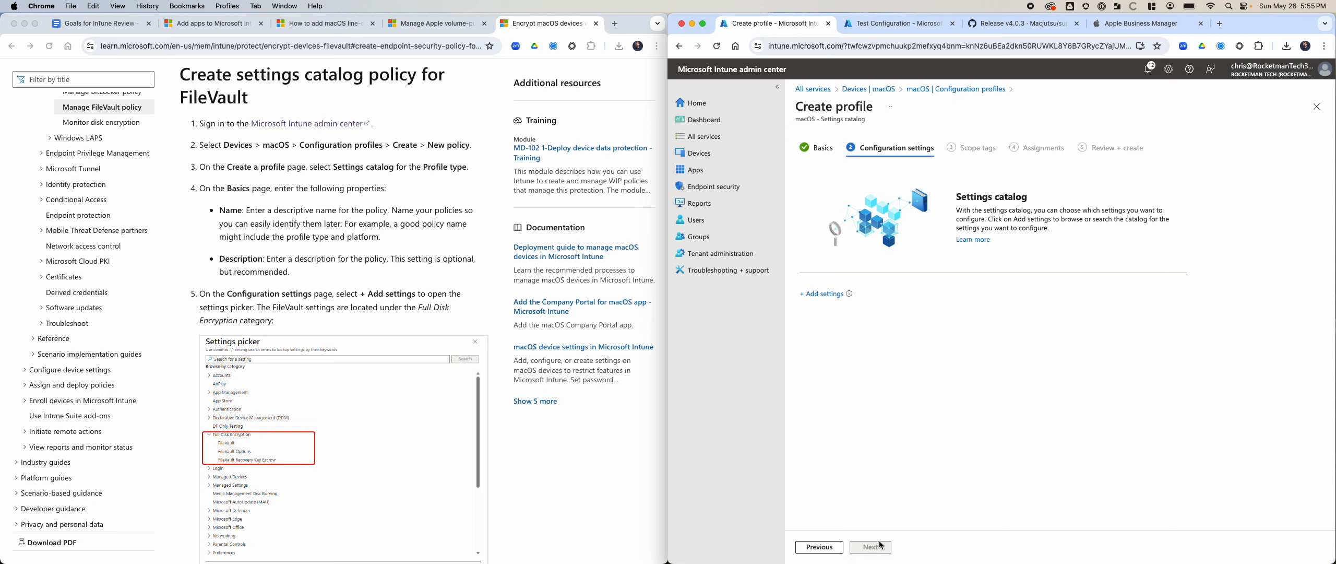
Step: Search the settings picker for 'full disk' and open Full Disk Encryption > FileVault
left_click(825, 294)
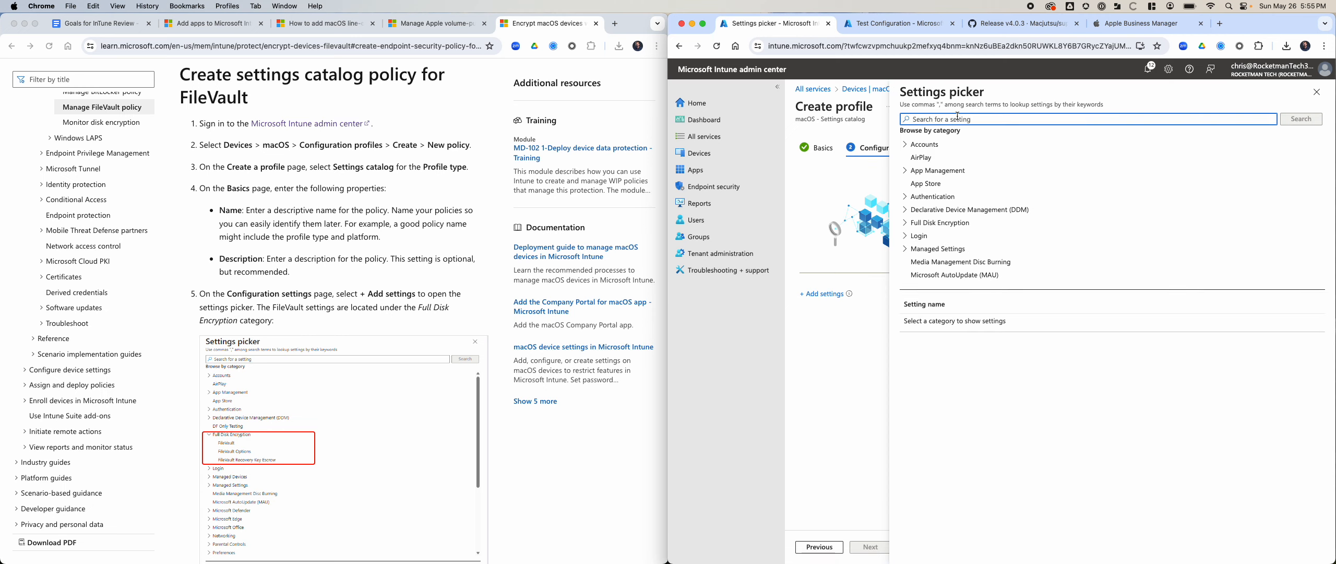
type("f")
key("BackSpace")
scroll(349, 406, "down", 5)
scroll(351, 410, "down", 1)
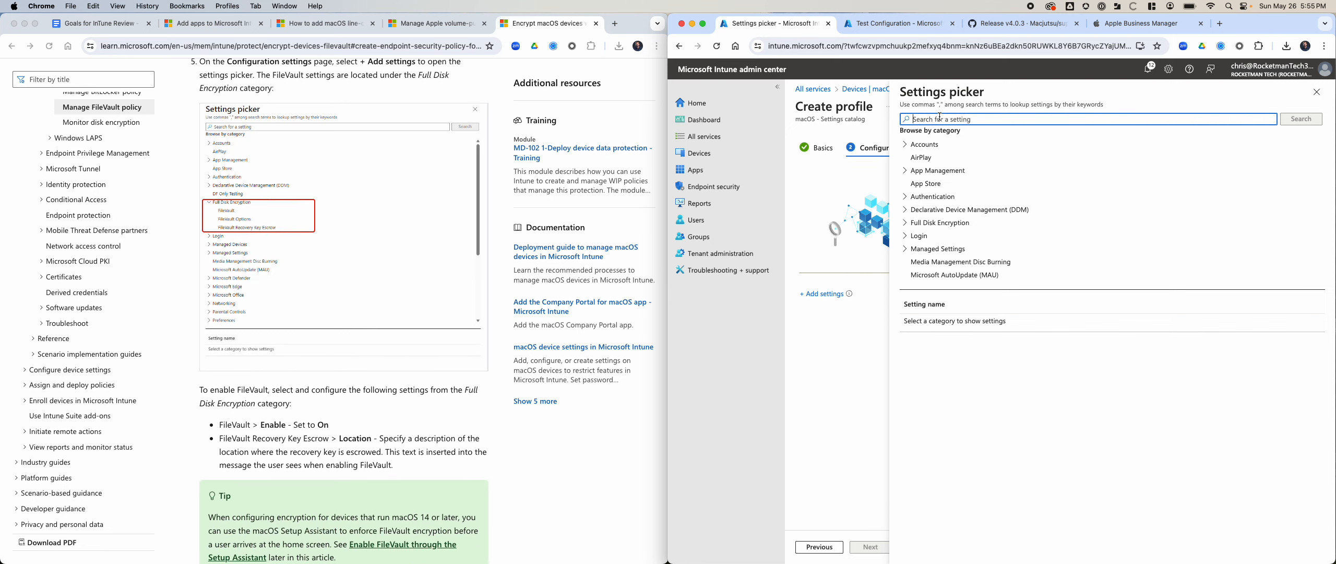
type("full disk e")
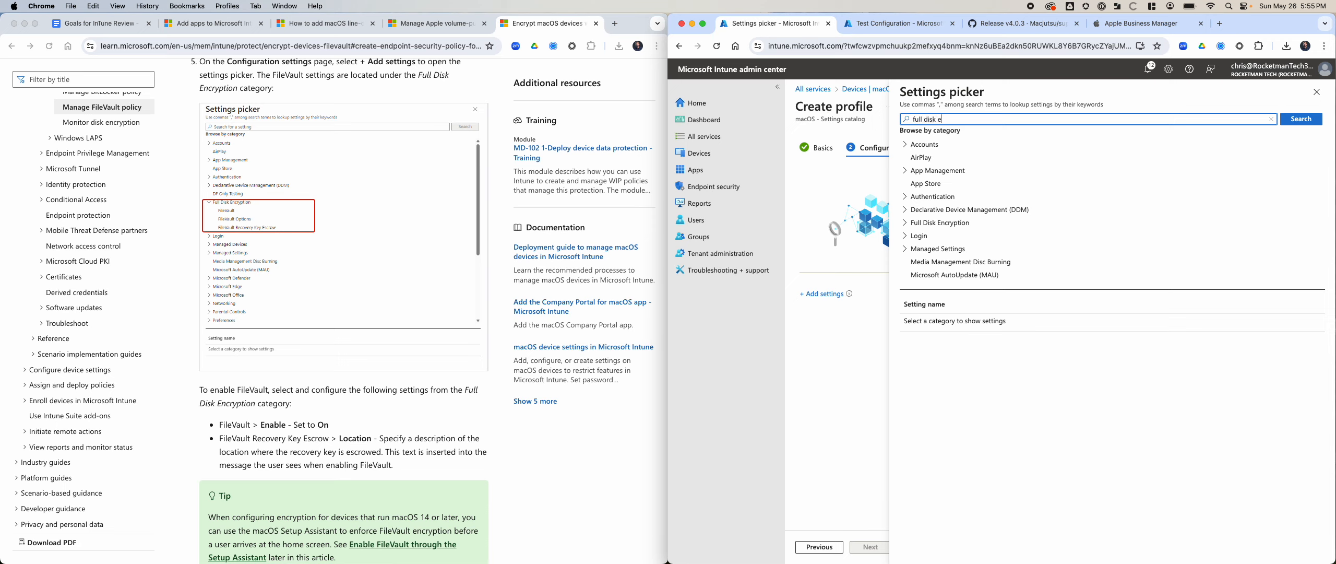
left_click(911, 223)
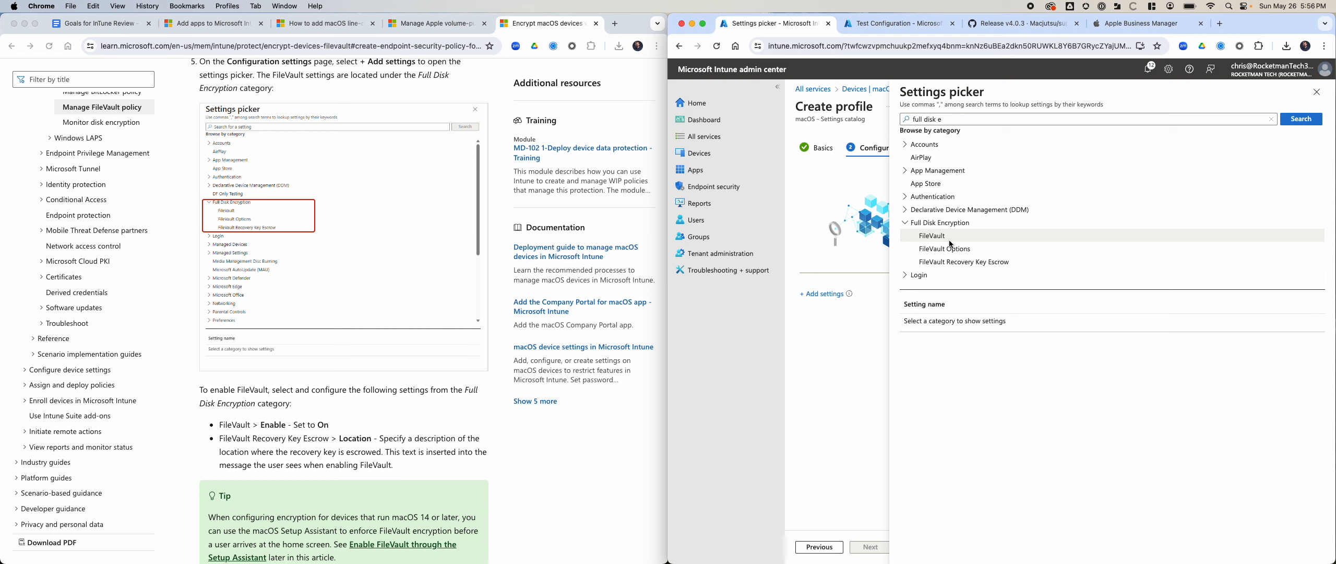
scroll(278, 285, "down", 3)
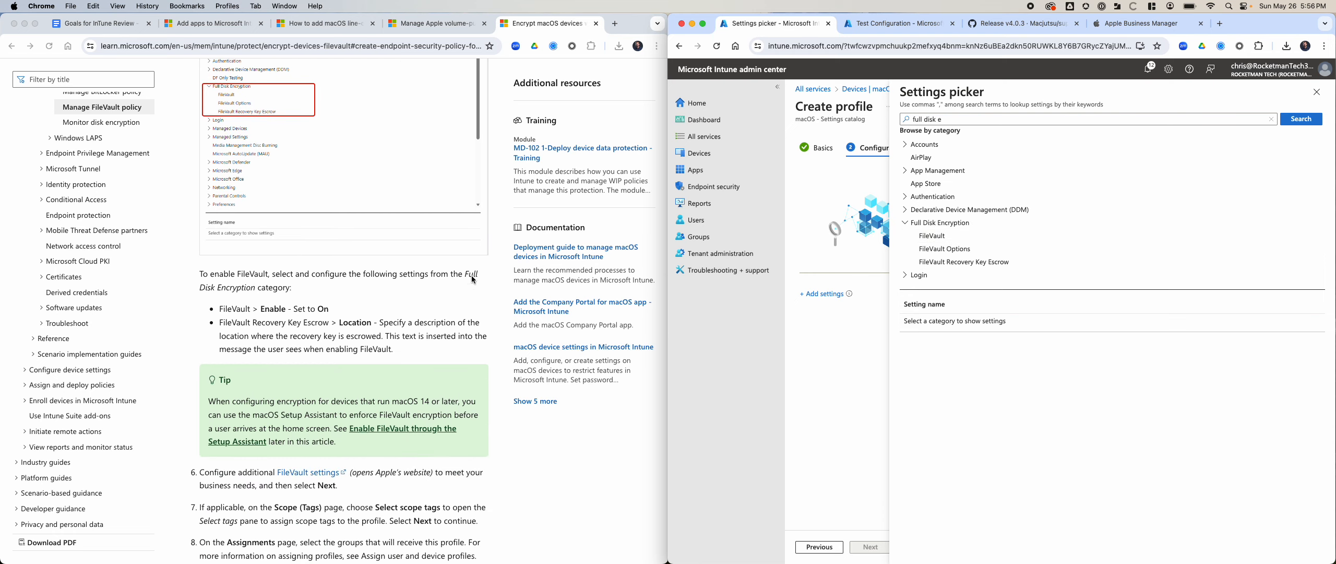
scroll(285, 316, "down", 4)
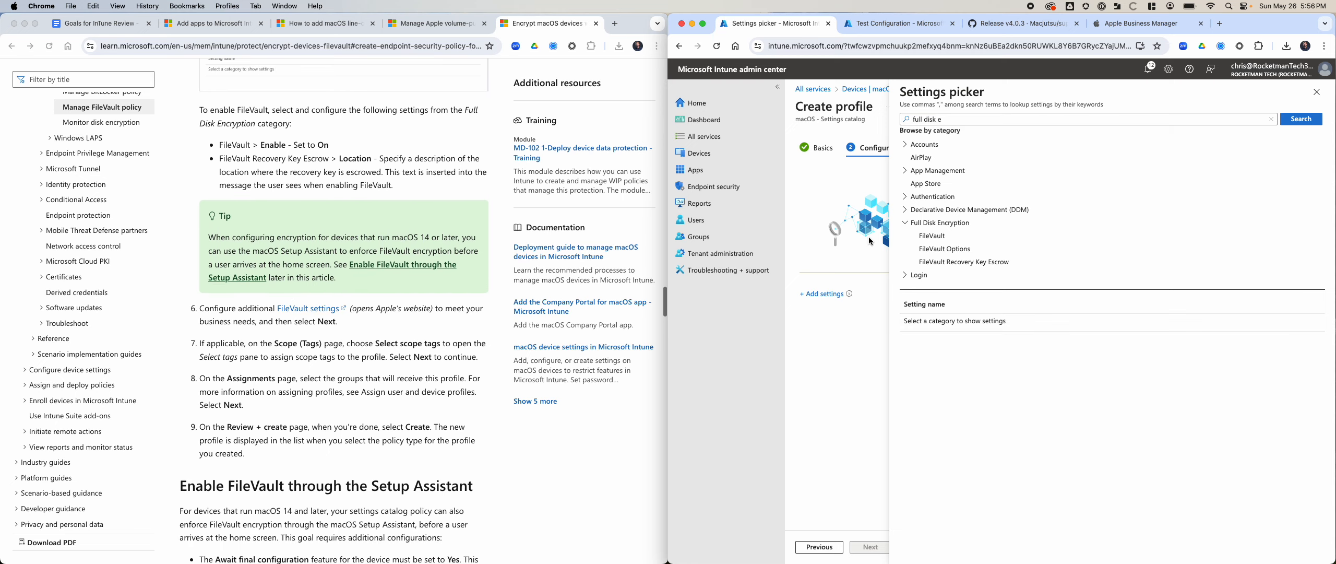
left_click(940, 236)
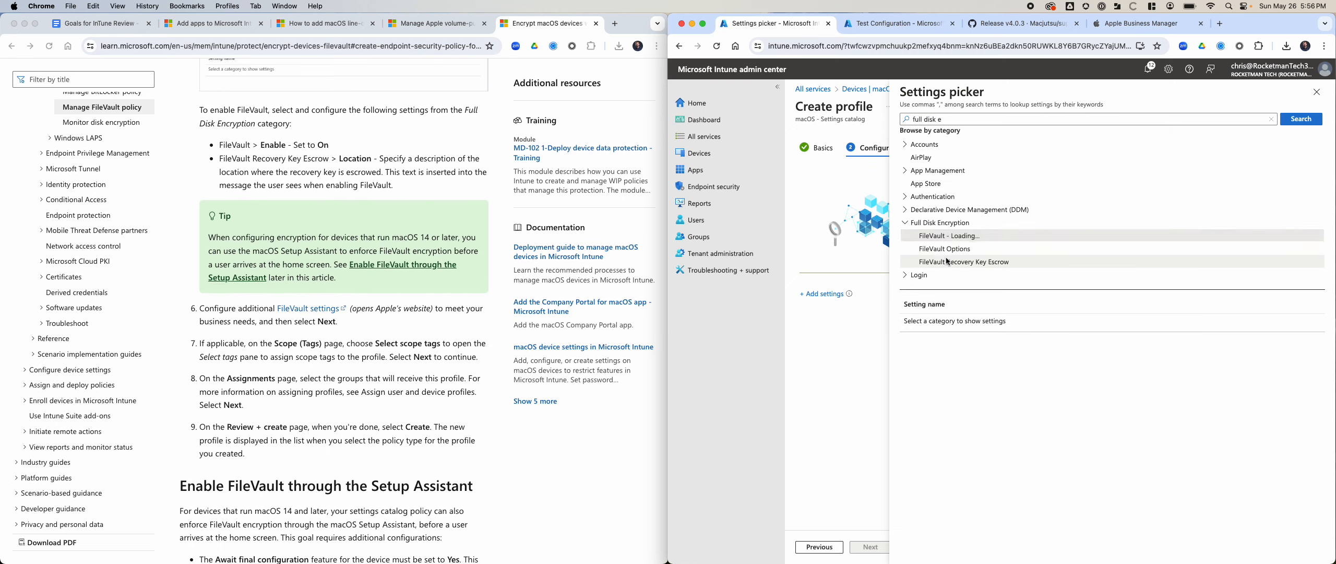
Step: Add the FileVault Enable and Recovery Key Escrow Location settings to the macOS profile
scroll(1028, 389, "down", 2)
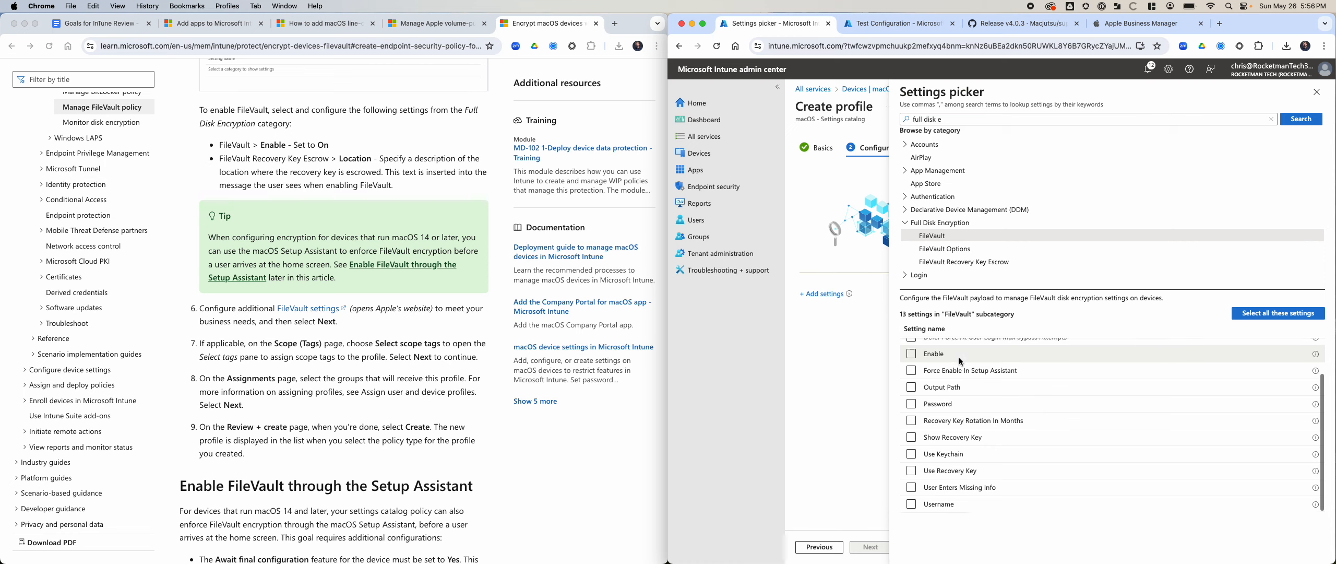
scroll(935, 386, "up", 2)
left_click(922, 399)
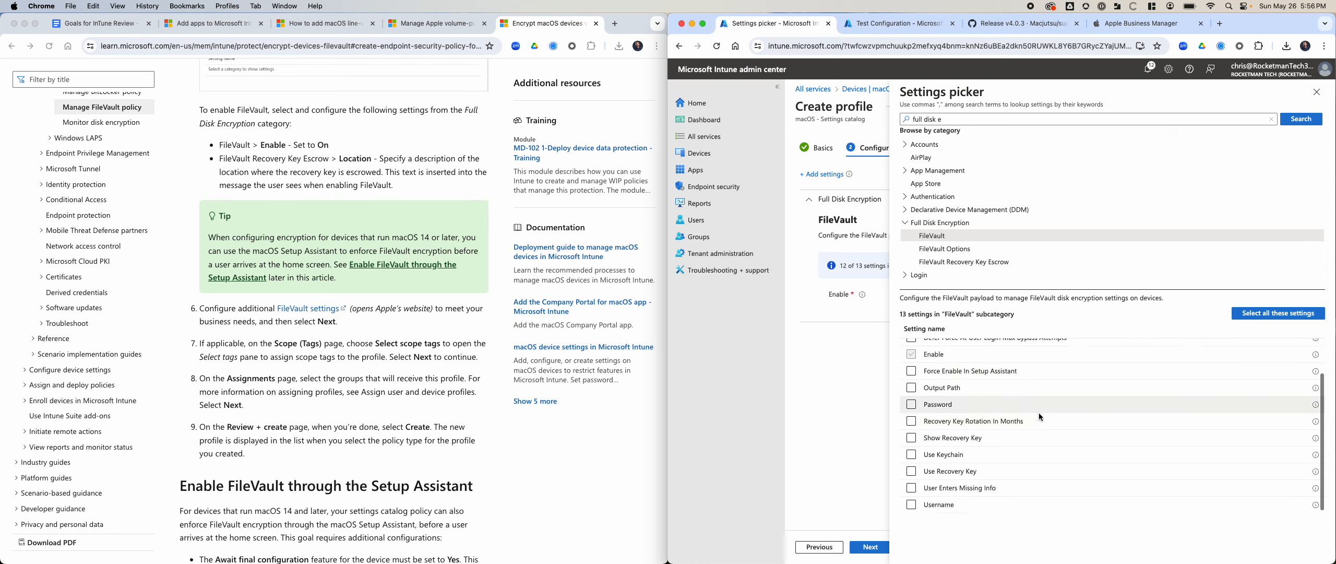
left_click(973, 263)
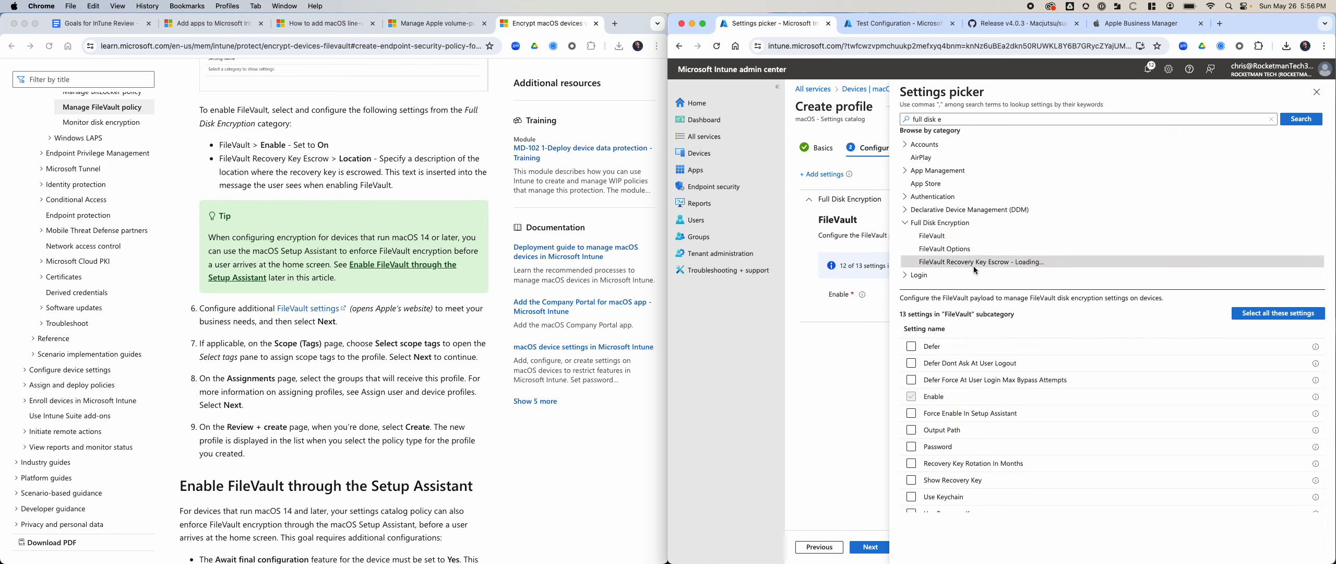
left_click(914, 364)
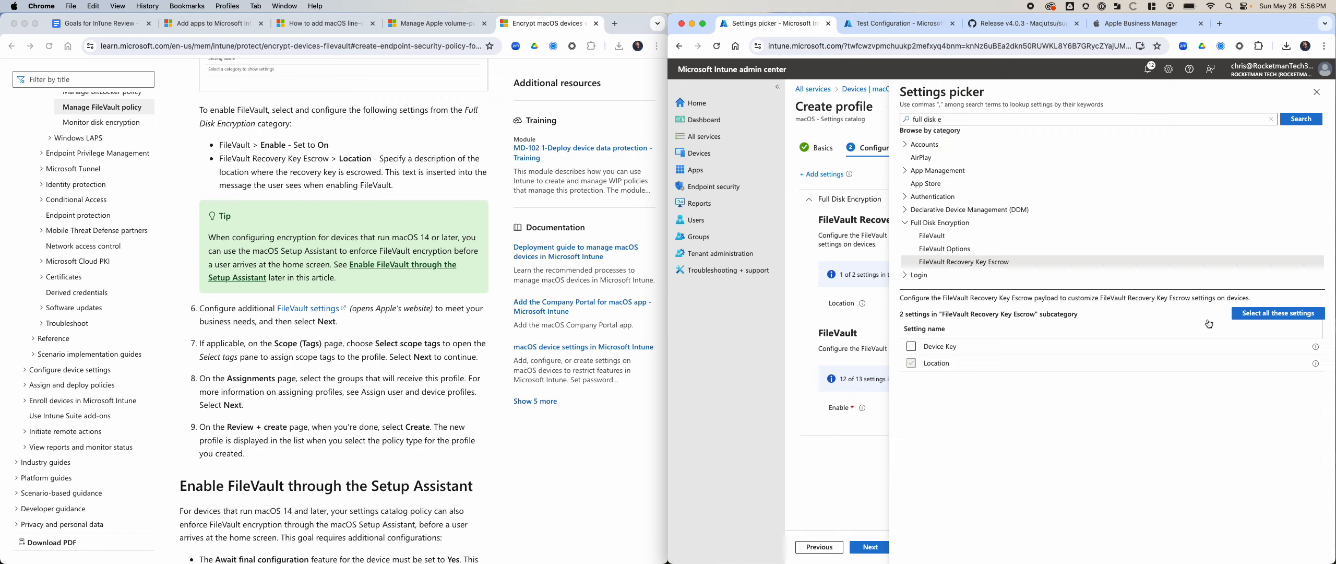
left_click(1317, 92)
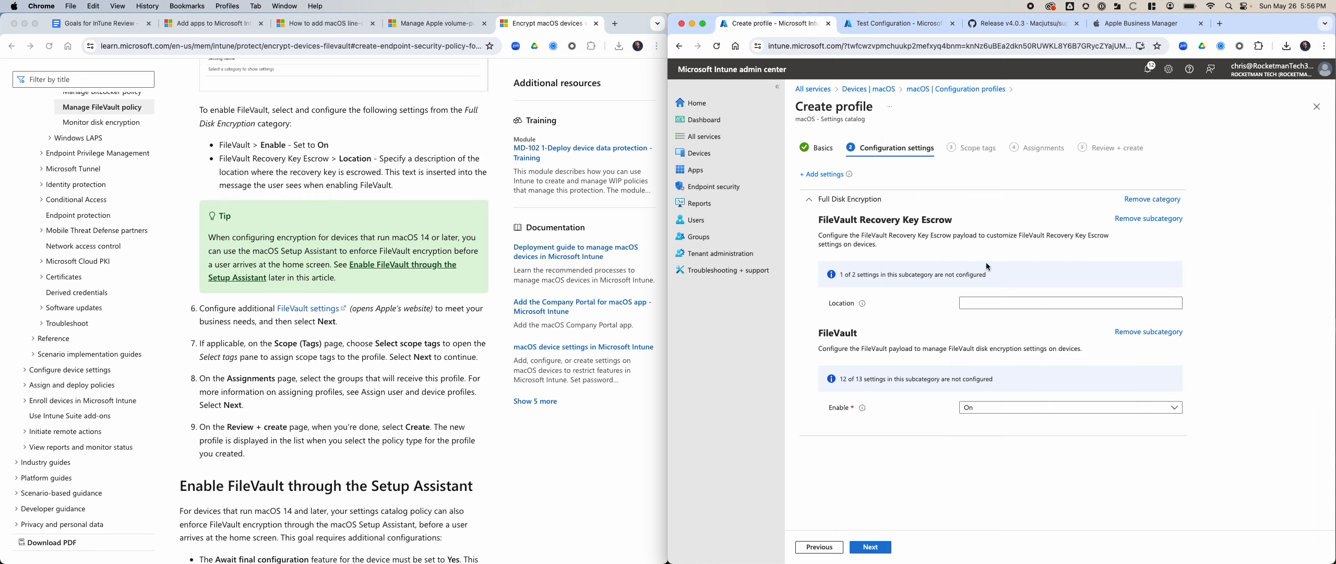
Step: Set FileVault Enable to On and the escrow Location to 'Test'
left_click(995, 410)
left_click(987, 422)
left_click(1000, 305)
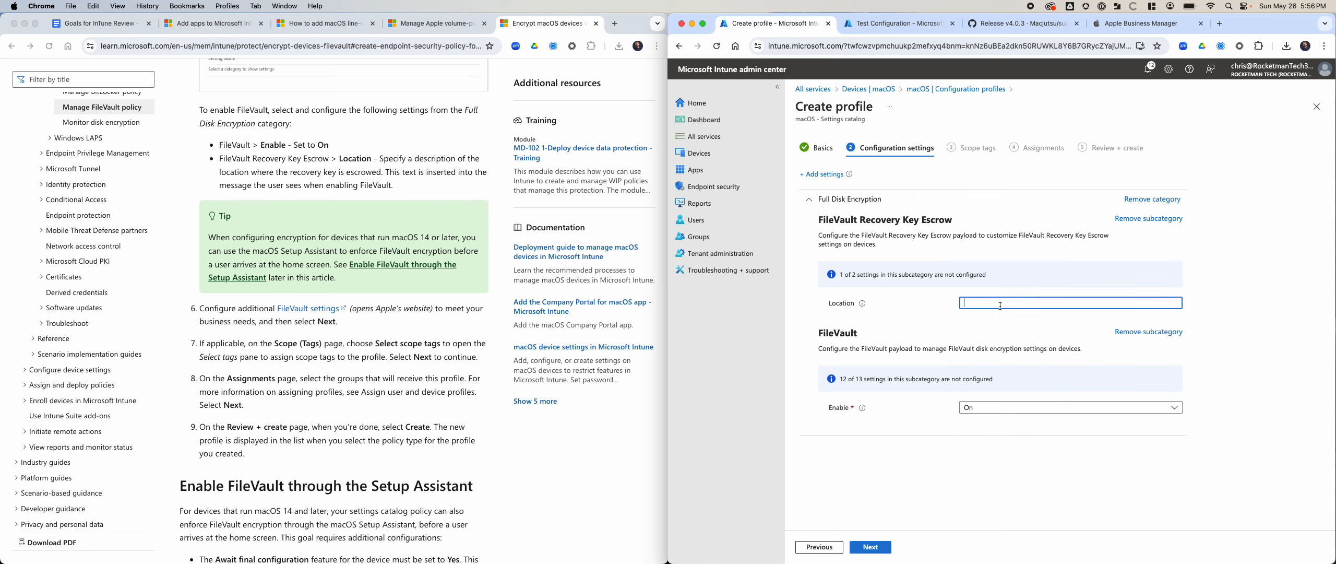
type("Test")
Step: Assign the profile to all devices and all users, then create it
left_click(875, 552)
left_click(875, 548)
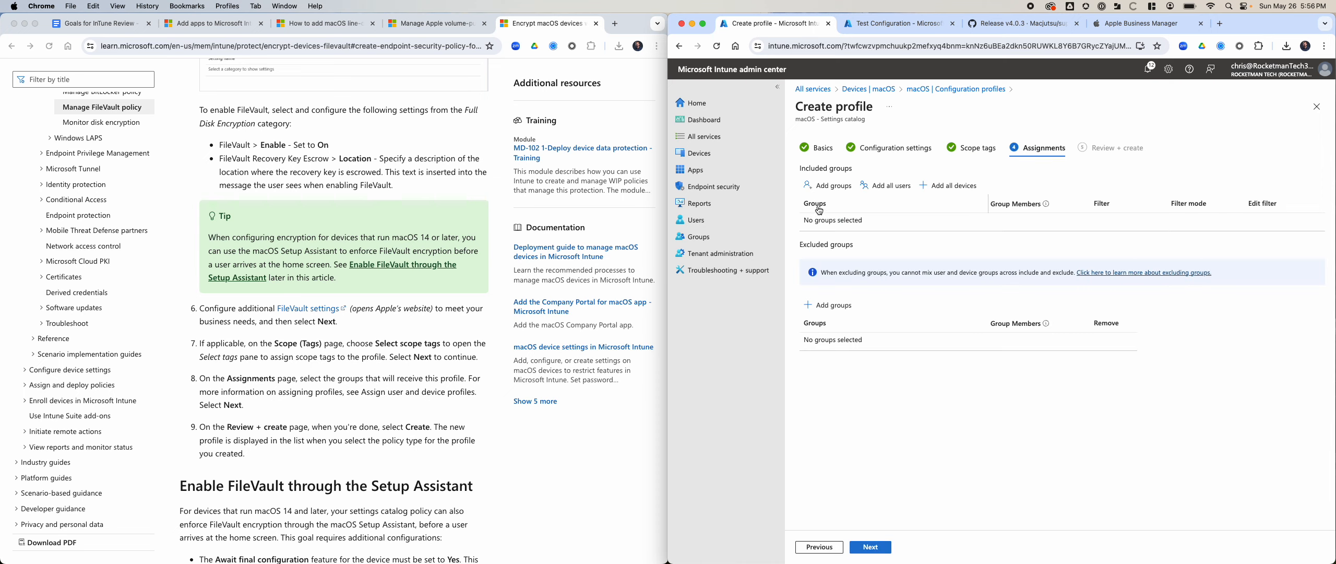
left_click(948, 185)
left_click(888, 185)
left_click(875, 548)
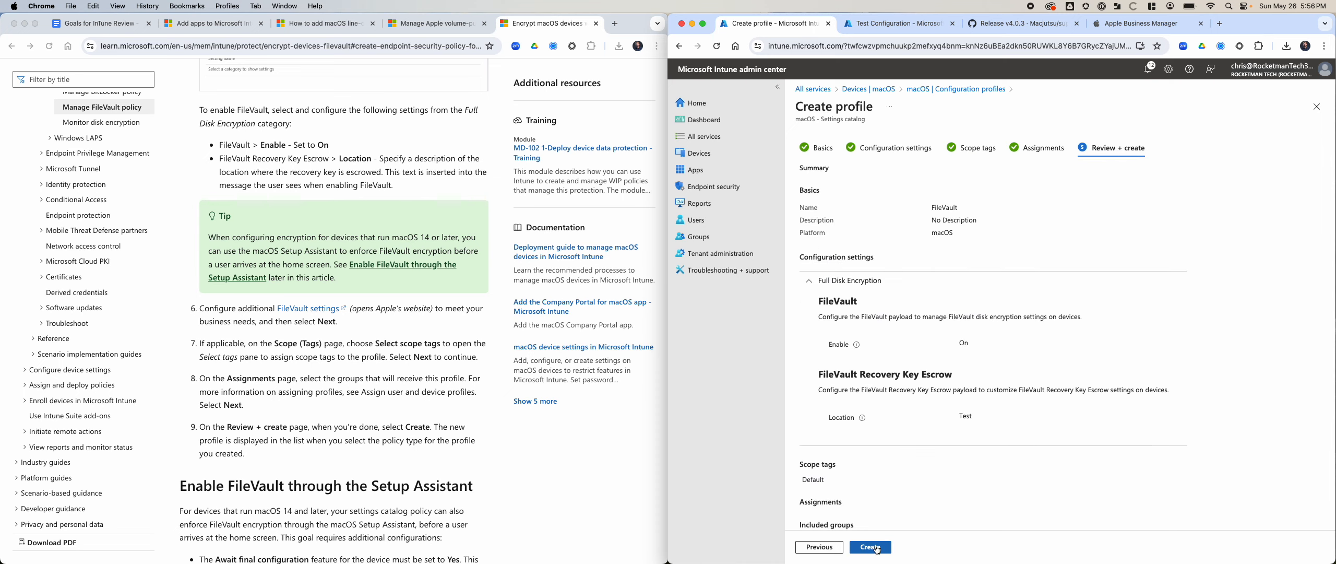
left_click(884, 548)
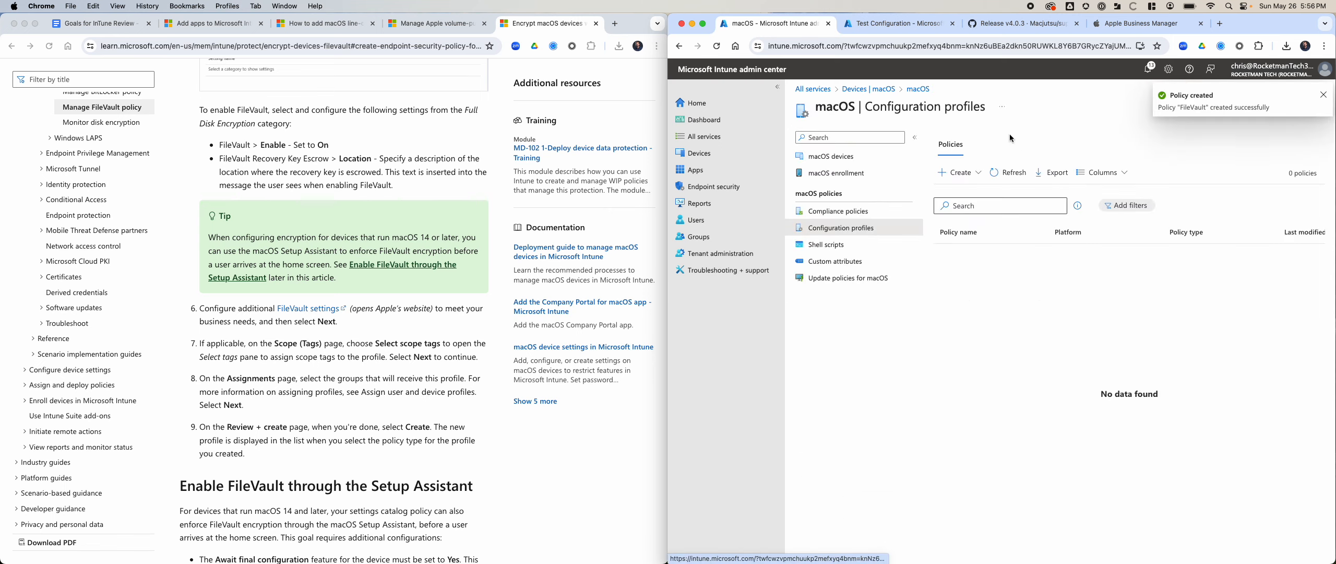
Step: Refresh the configuration profiles list and open the new FileVault profile
left_click(1008, 172)
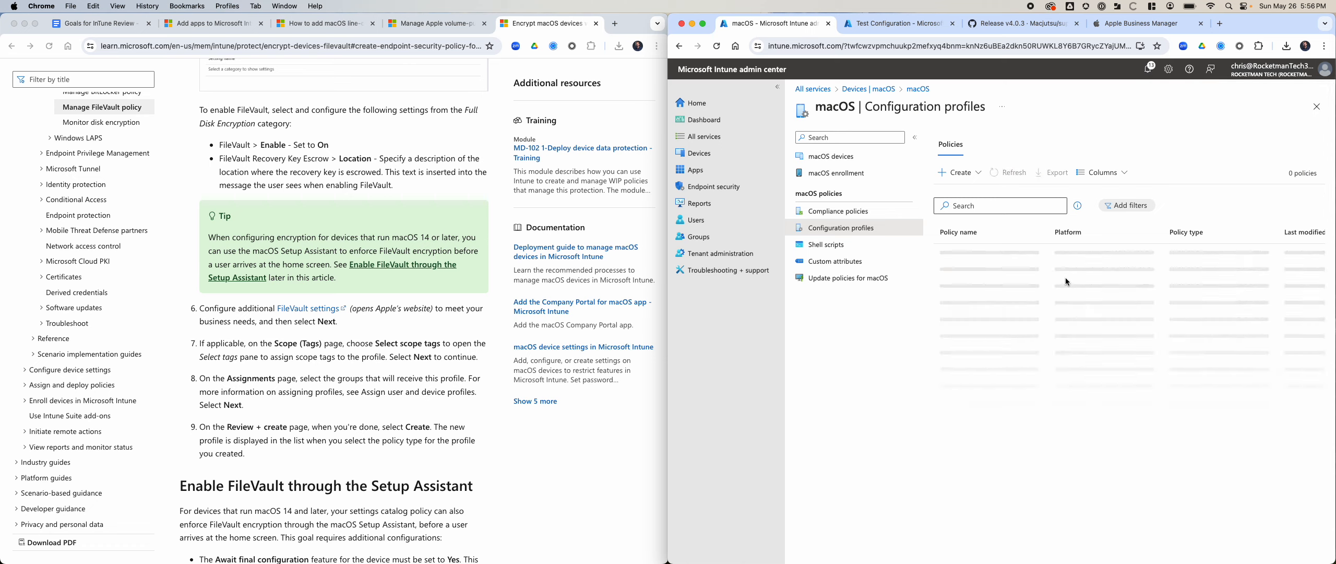
left_click(954, 251)
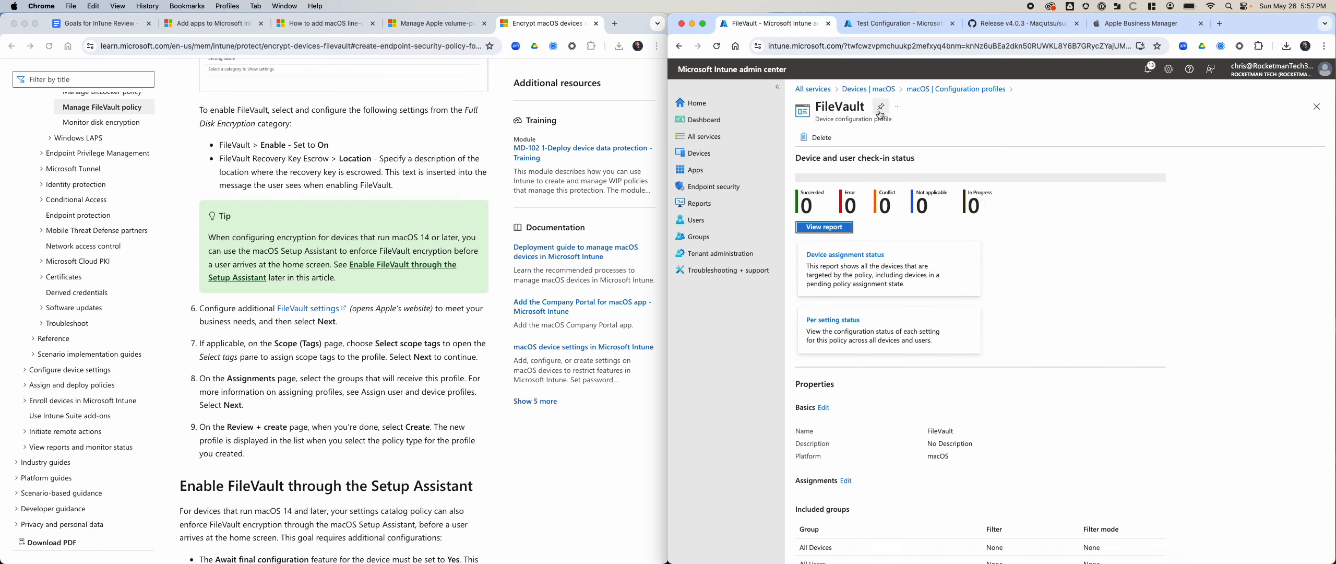
left_click(898, 108)
left_click(949, 153)
scroll(1070, 397, "down", 5)
scroll(1023, 476, "up", 5)
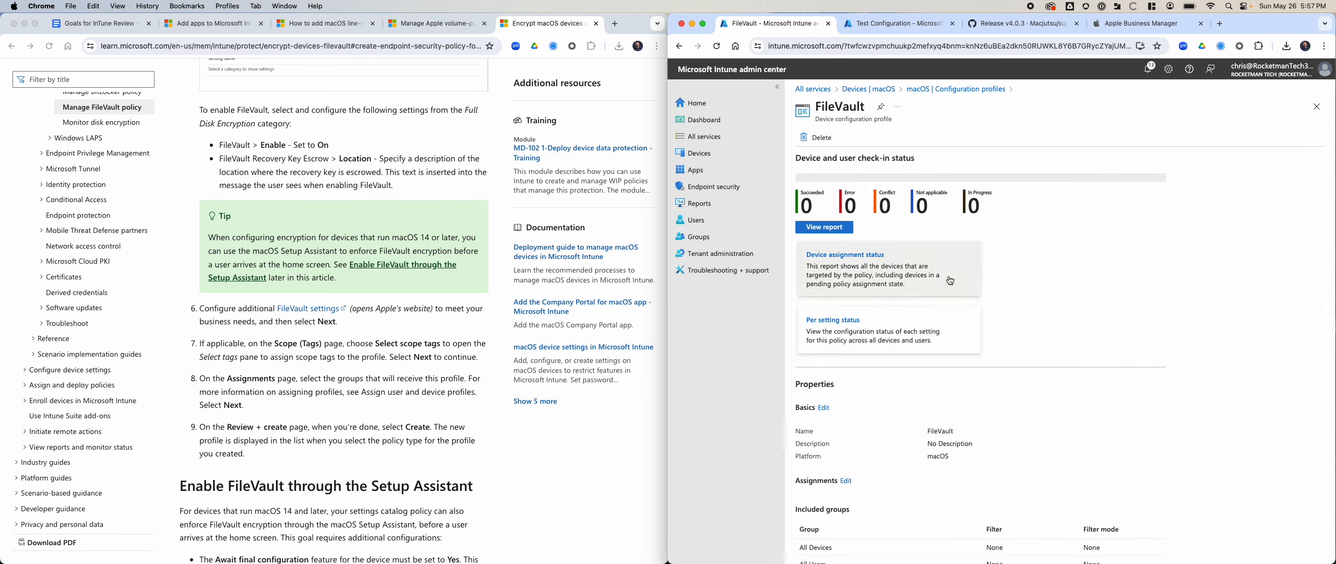
scroll(956, 291, "down", 4)
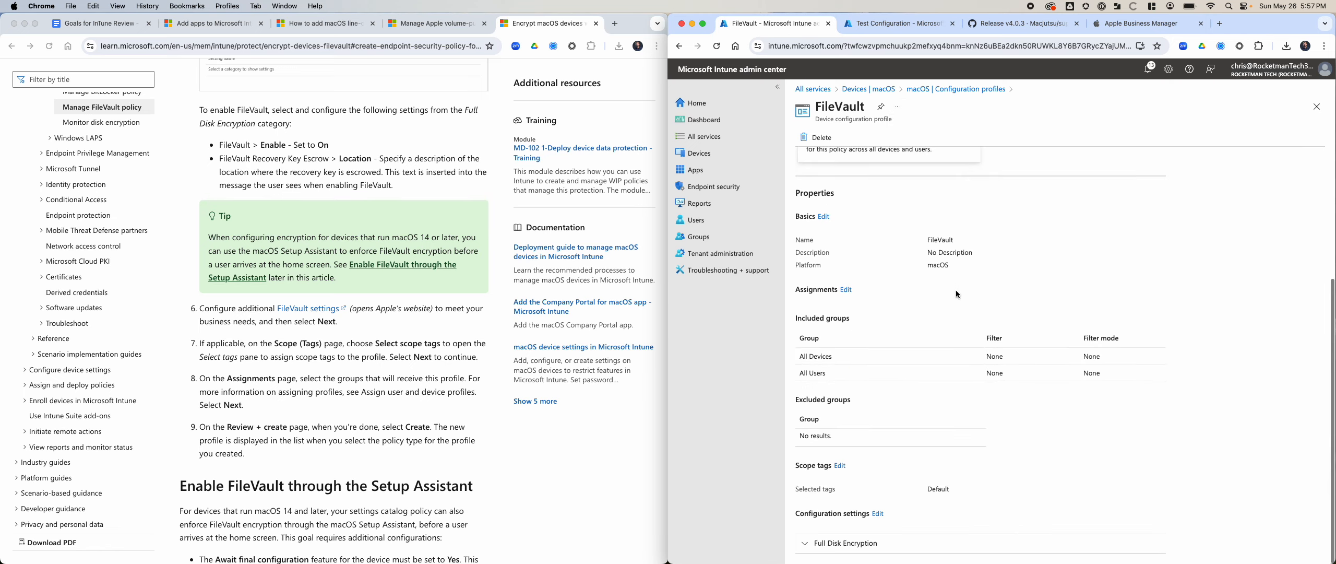
Step: Edit the Full Disk Encryption configuration settings and save them unchanged
left_click(879, 514)
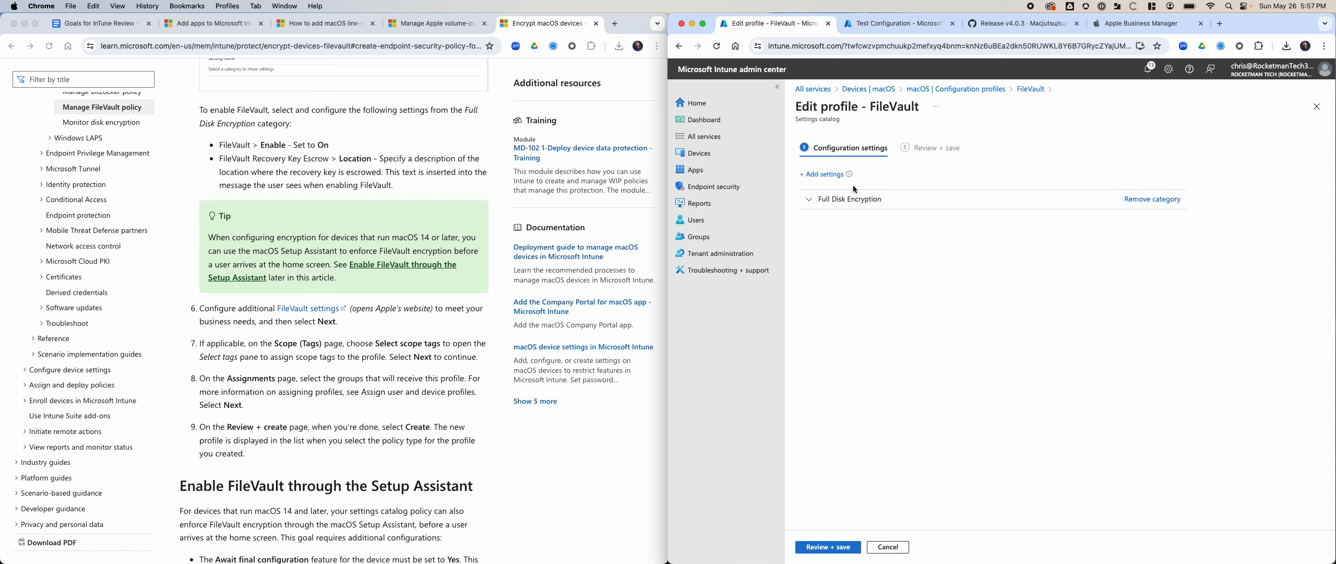
left_click(903, 208)
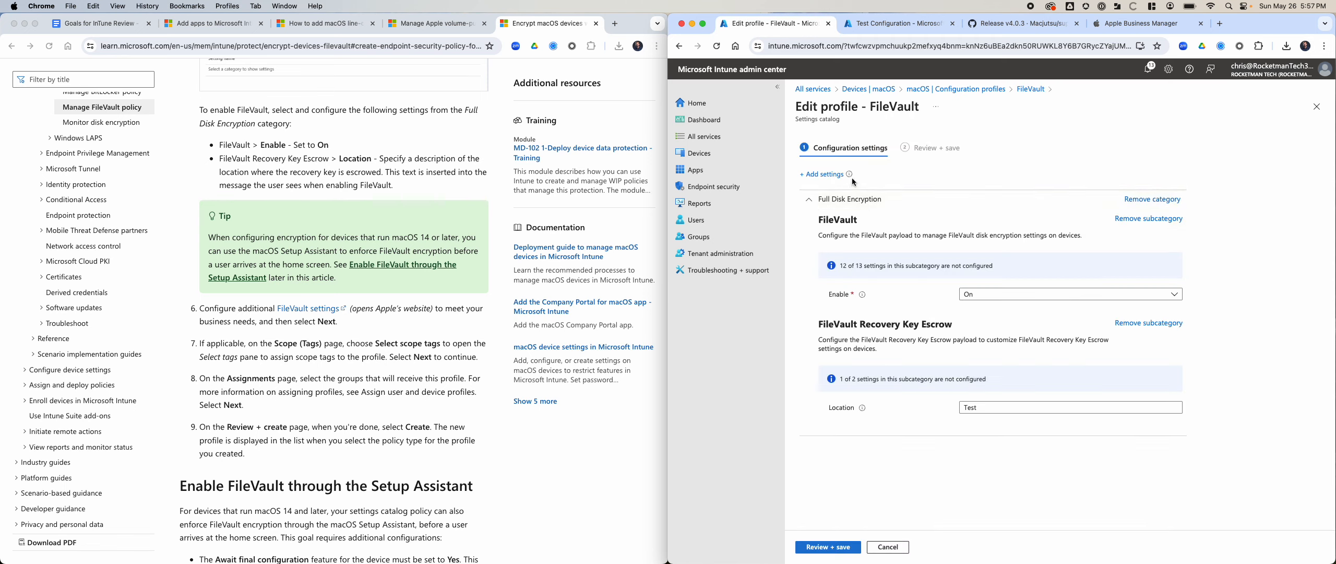
left_click(836, 550)
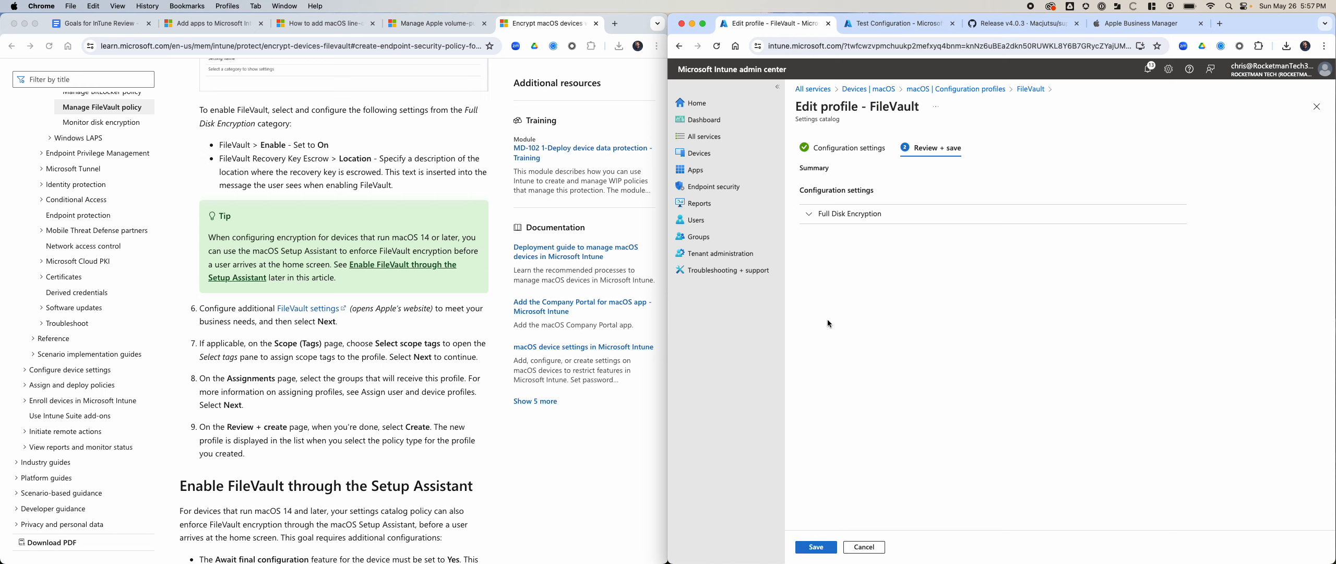
left_click(823, 552)
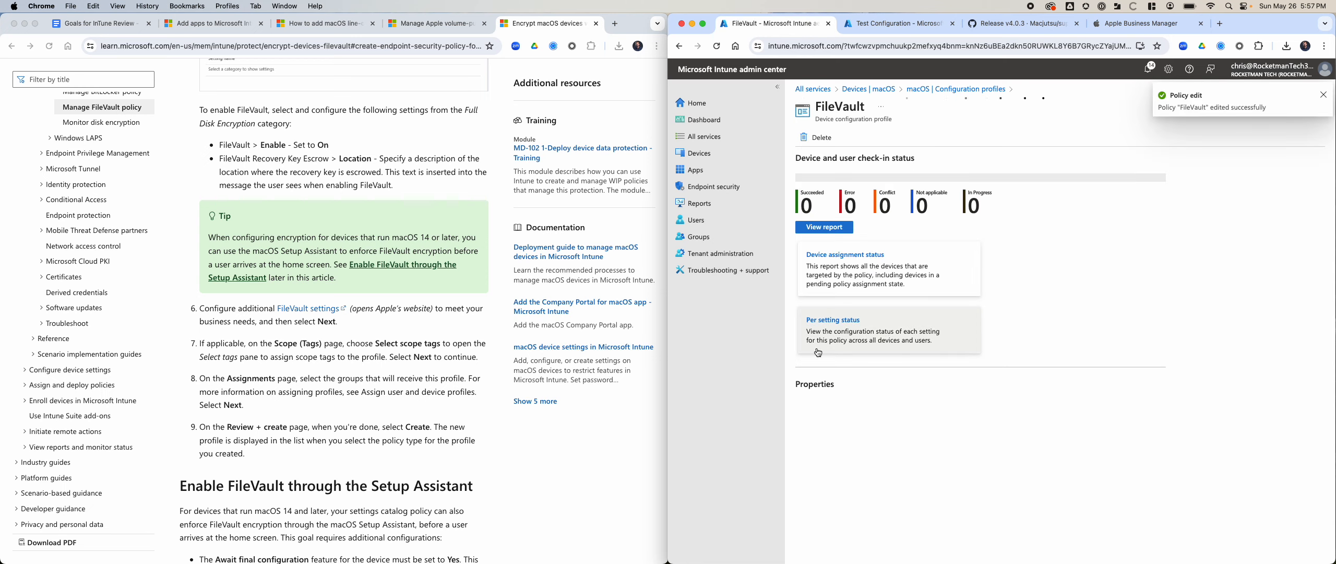
scroll(892, 476, "down", 4)
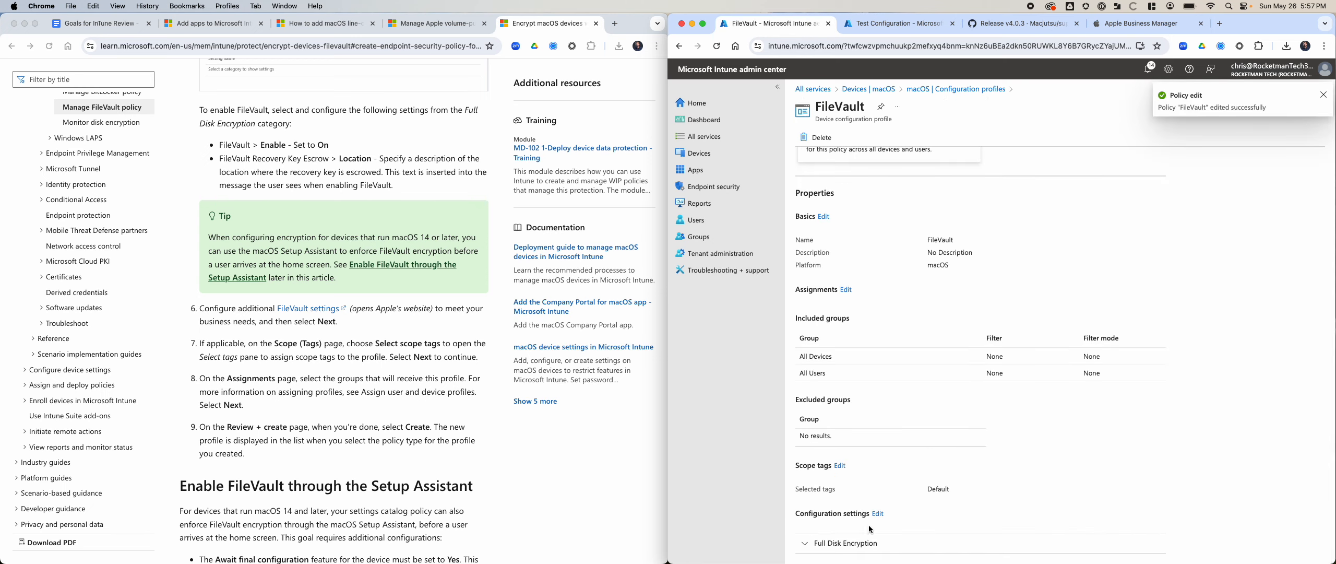
Step: Remove All Users from the FileVault assignments, save, and view the device check-in report
left_click(848, 290)
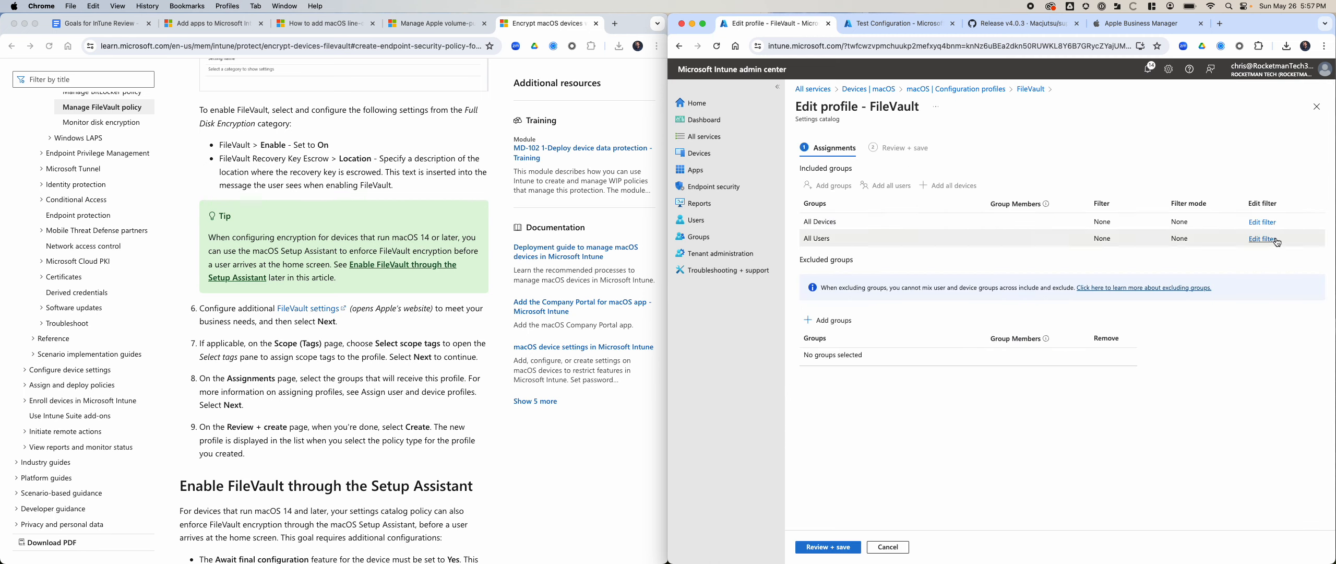
scroll(1282, 239, "right", 2)
left_click(1294, 239)
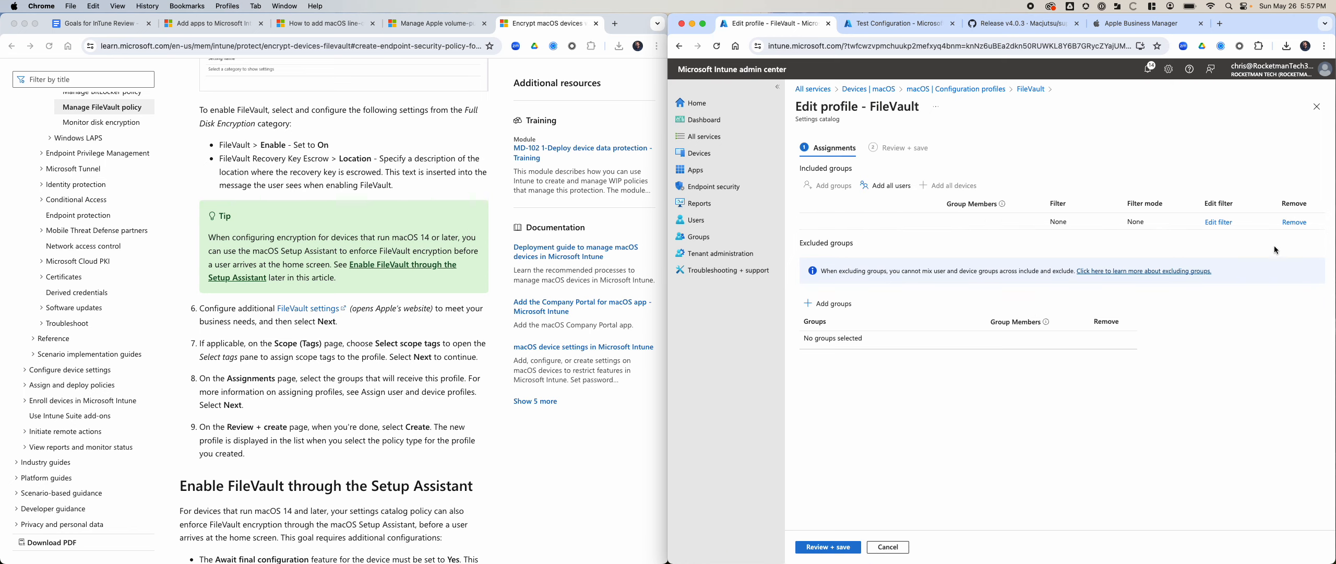
left_click(832, 546)
left_click(813, 547)
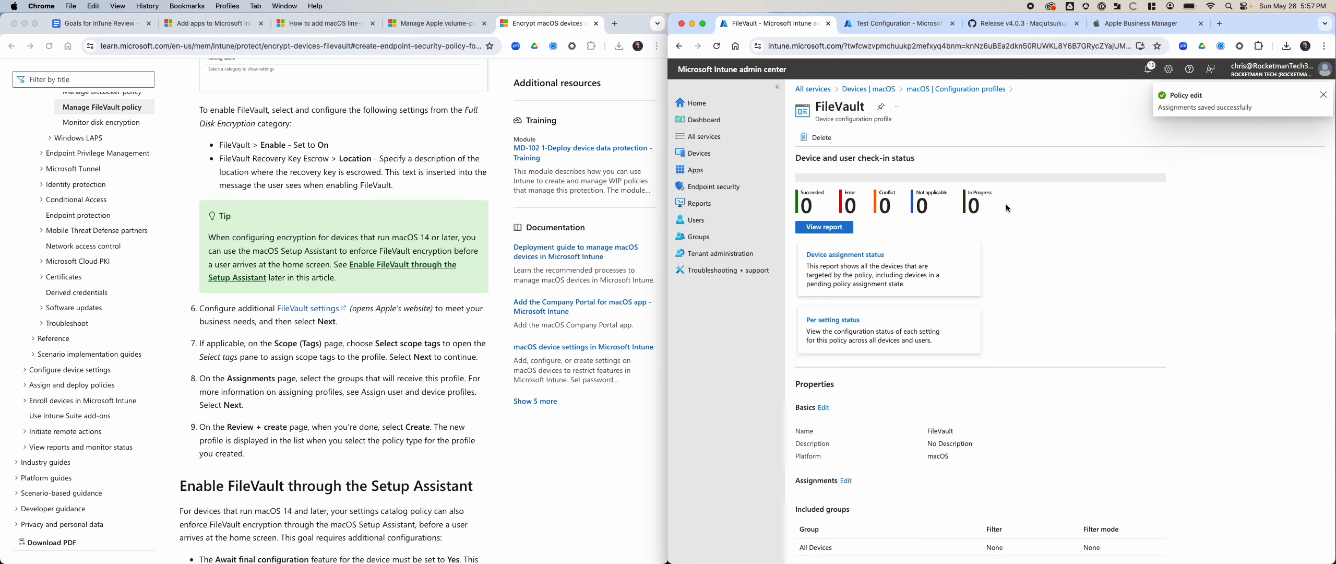
left_click(821, 227)
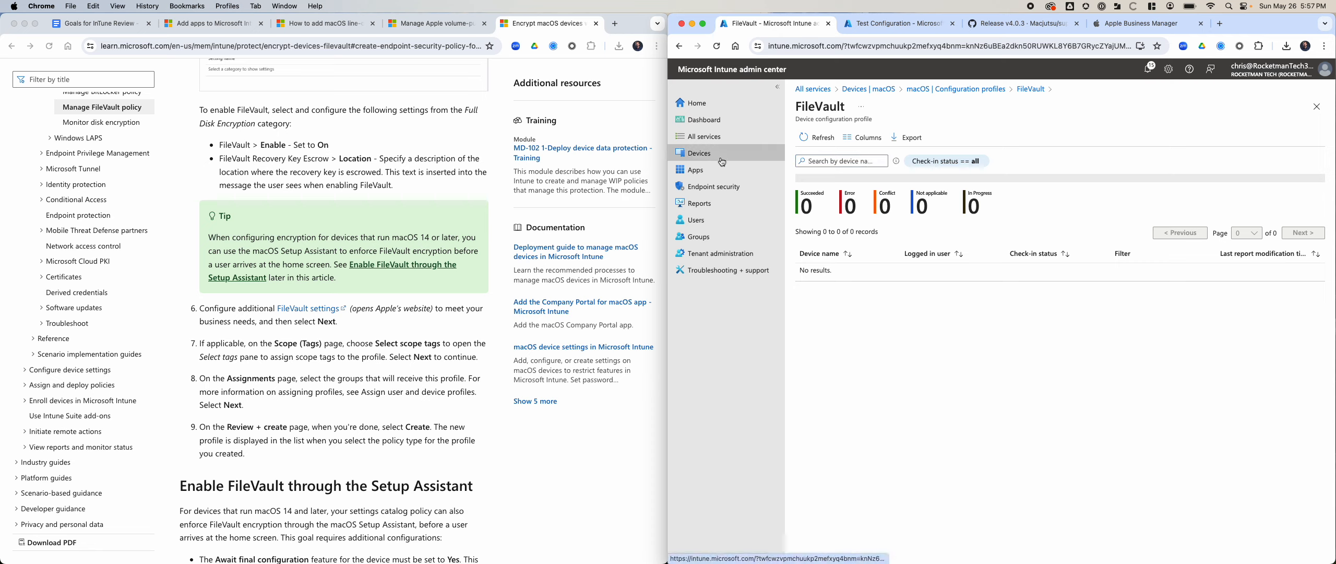
Step: Open Devices > macOS and review the macOS devices list
left_click(741, 153)
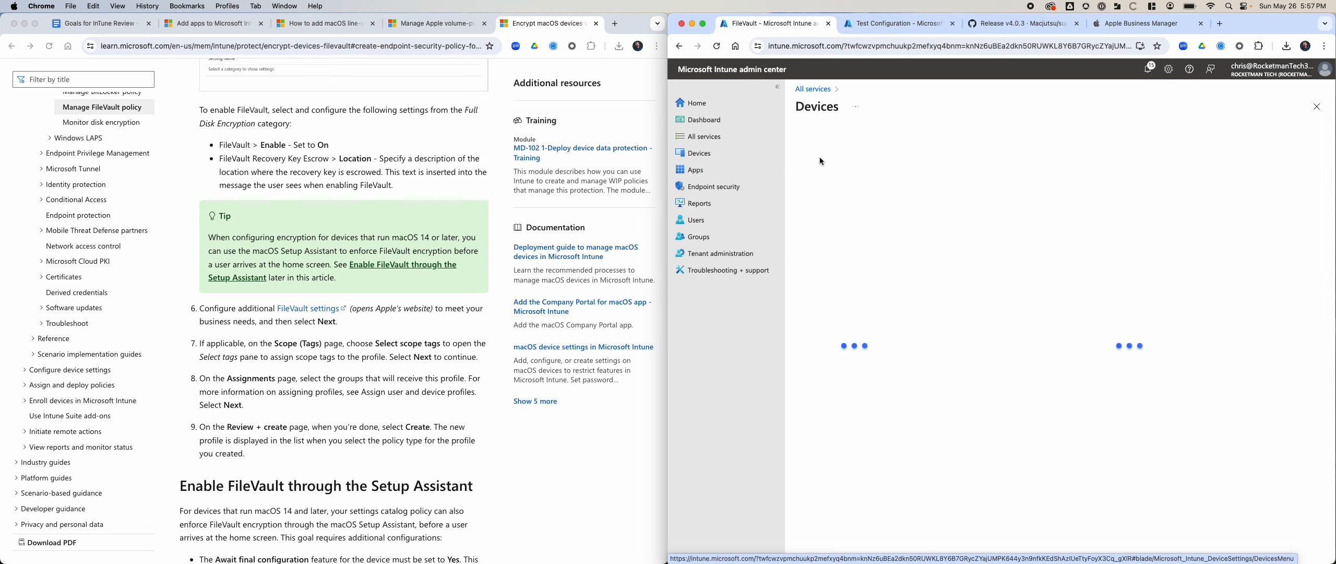
left_click(1200, 213)
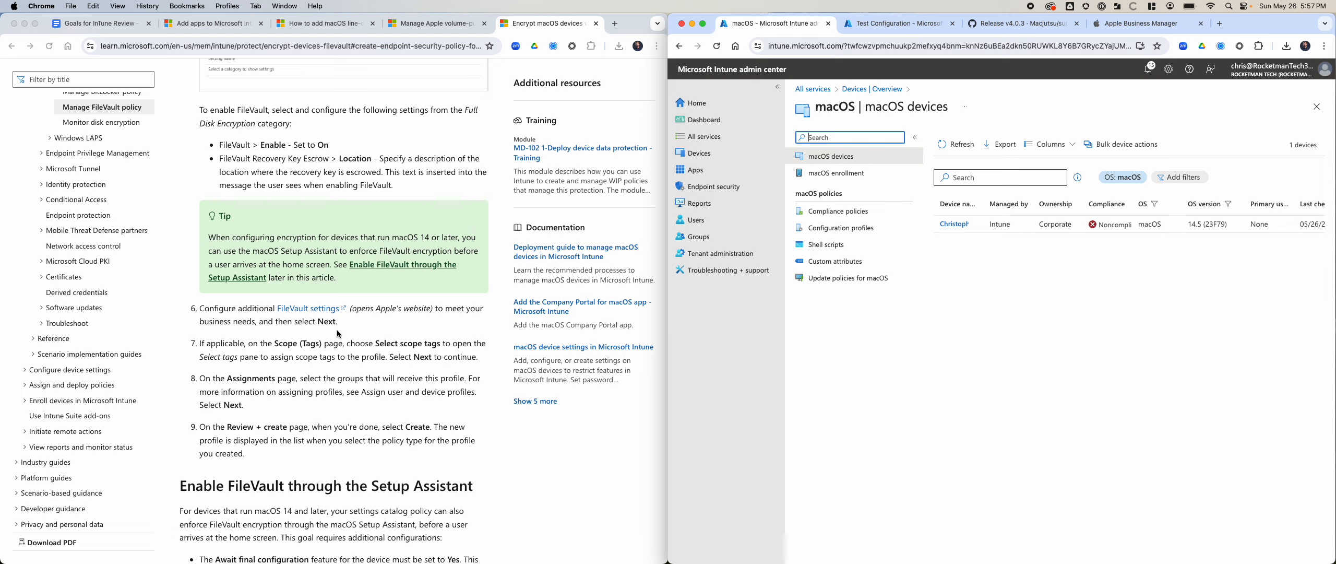
scroll(380, 431, "down", 10)
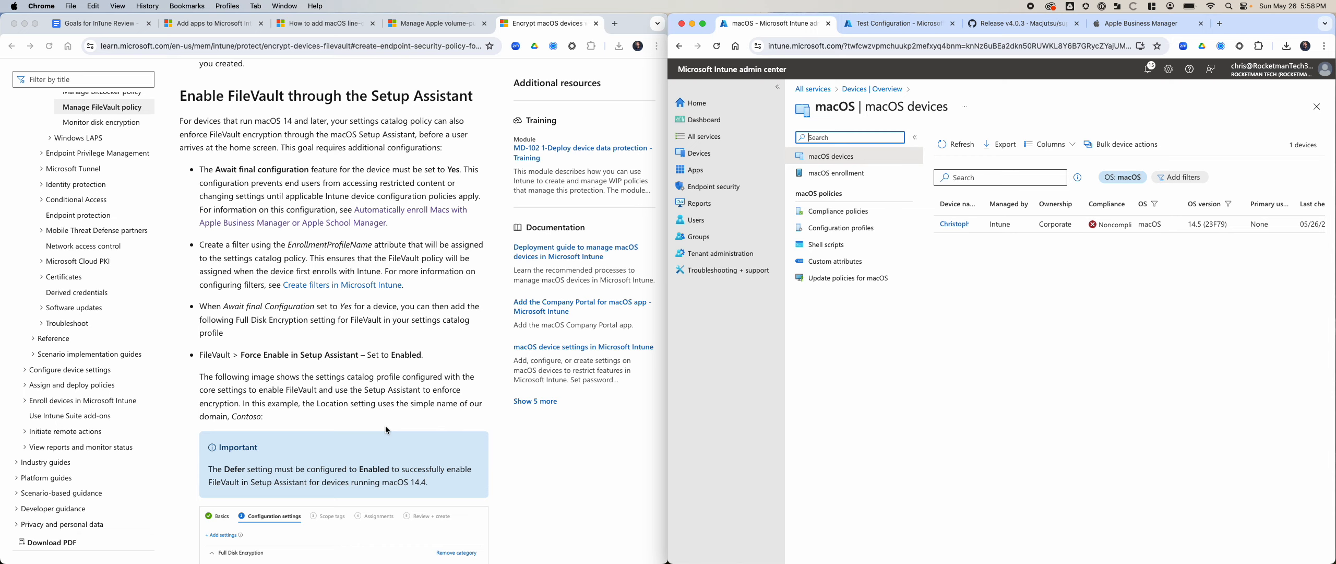
scroll(386, 426, "down", 5)
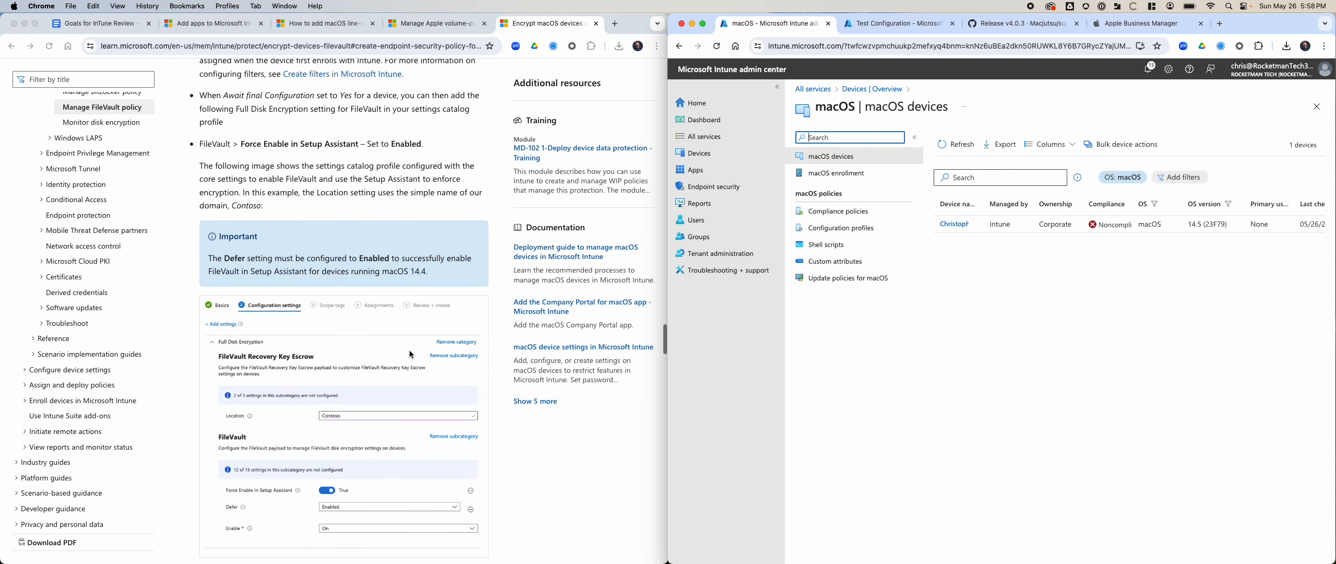
scroll(403, 361, "down", 1)
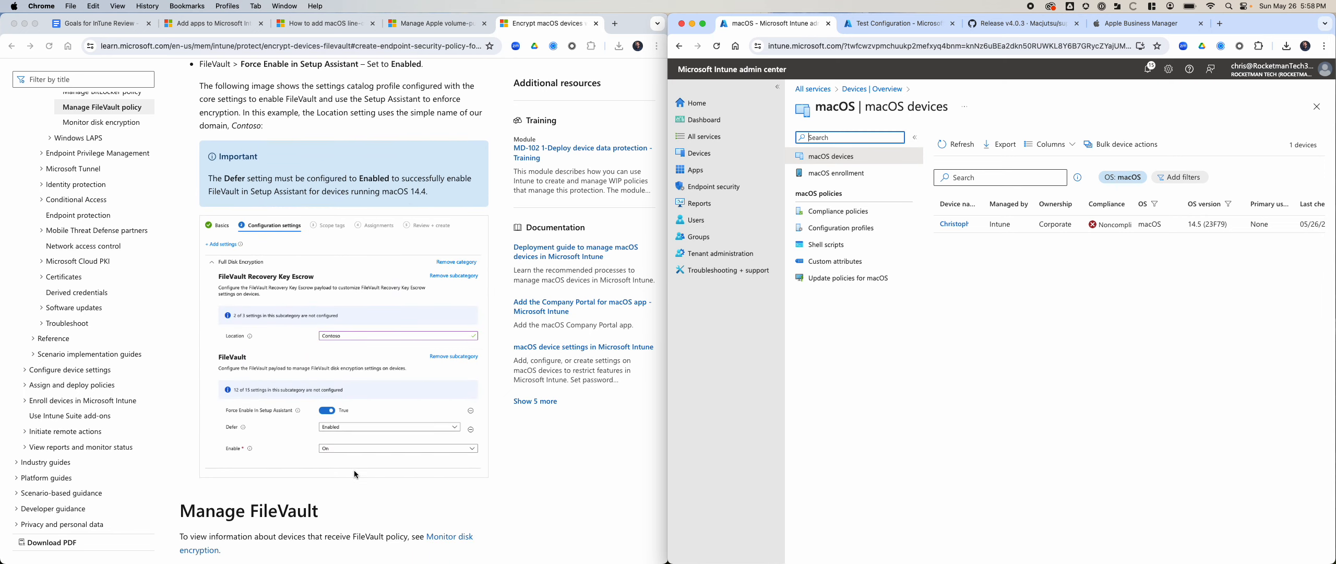
scroll(352, 470, "down", 2)
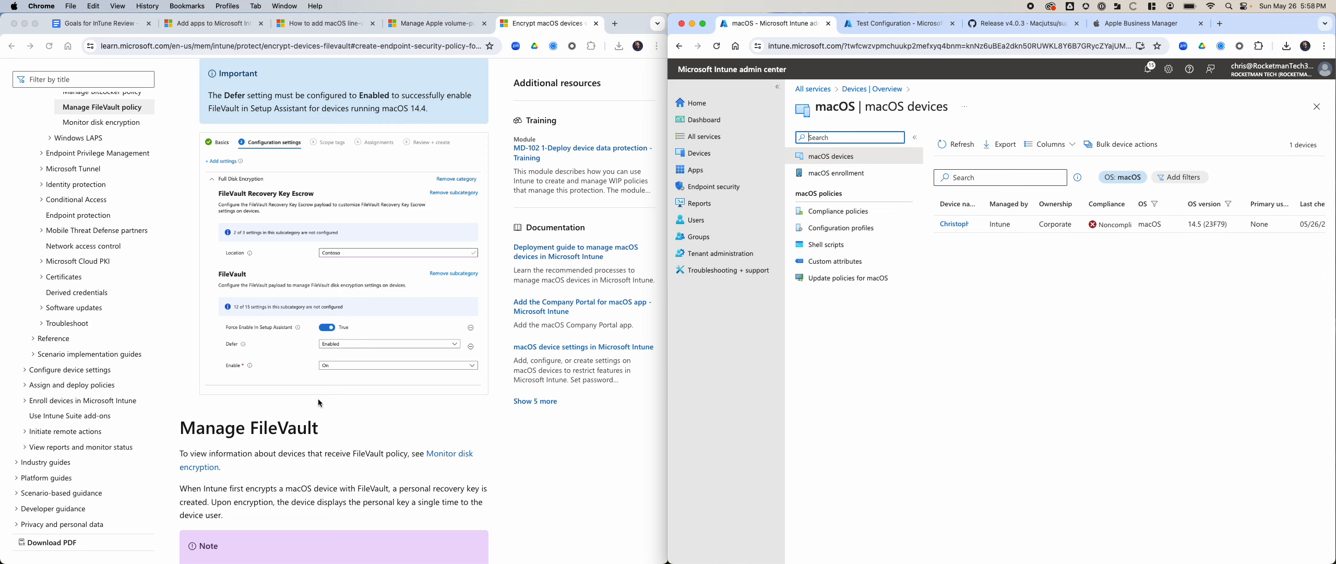
Step: Scroll through the Microsoft Learn FileVault article, then switch to the Goals for InTune Review checklist
scroll(400, 389, "down", 5)
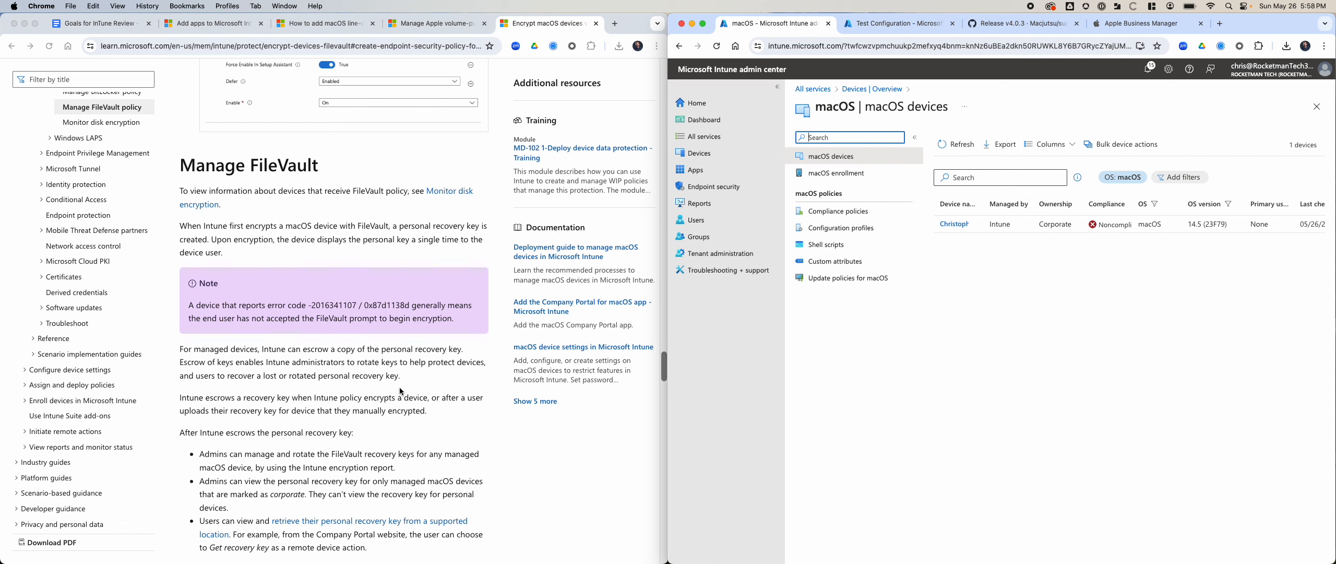
scroll(400, 388, "down", 5)
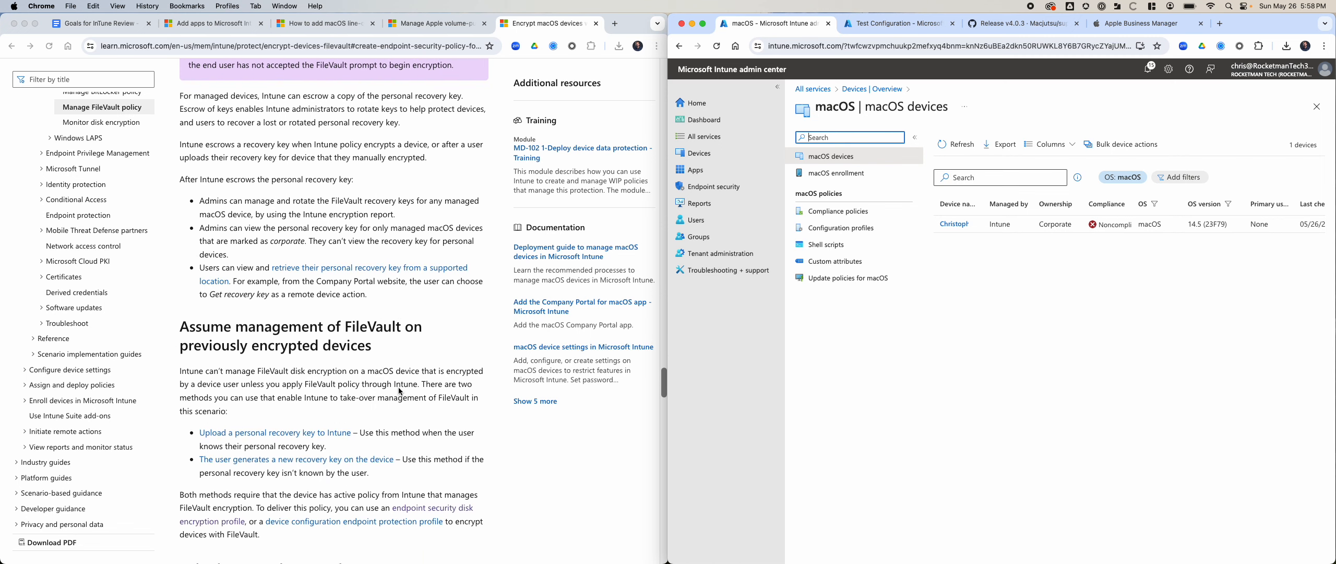
scroll(400, 389, "down", 10)
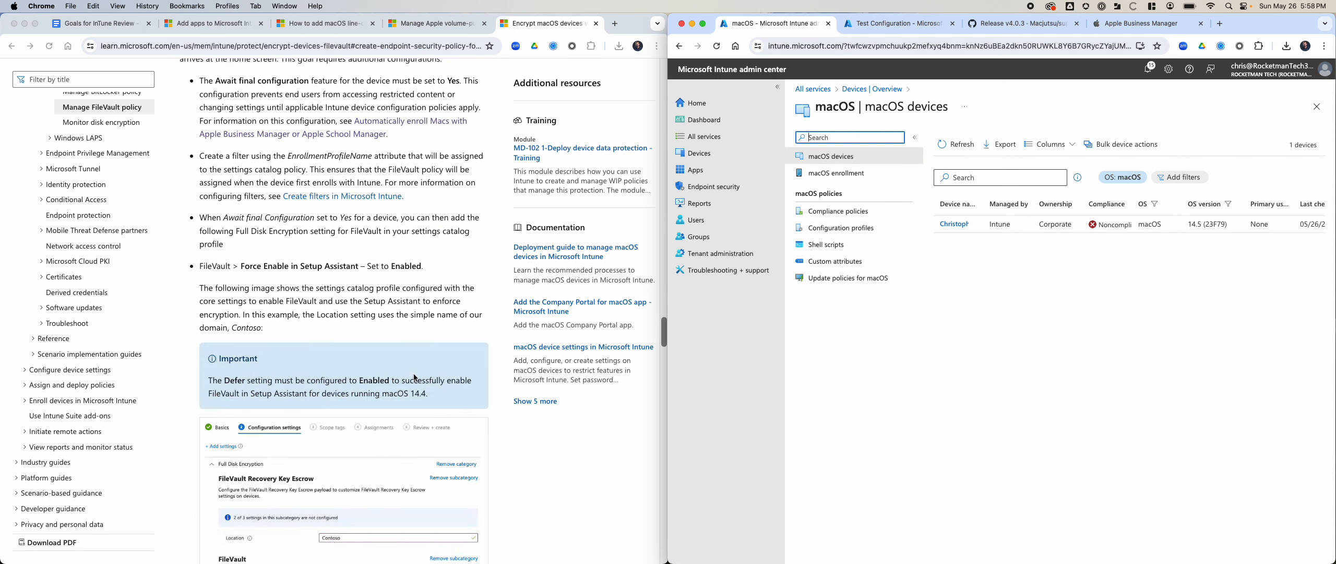
scroll(415, 378, "up", 4)
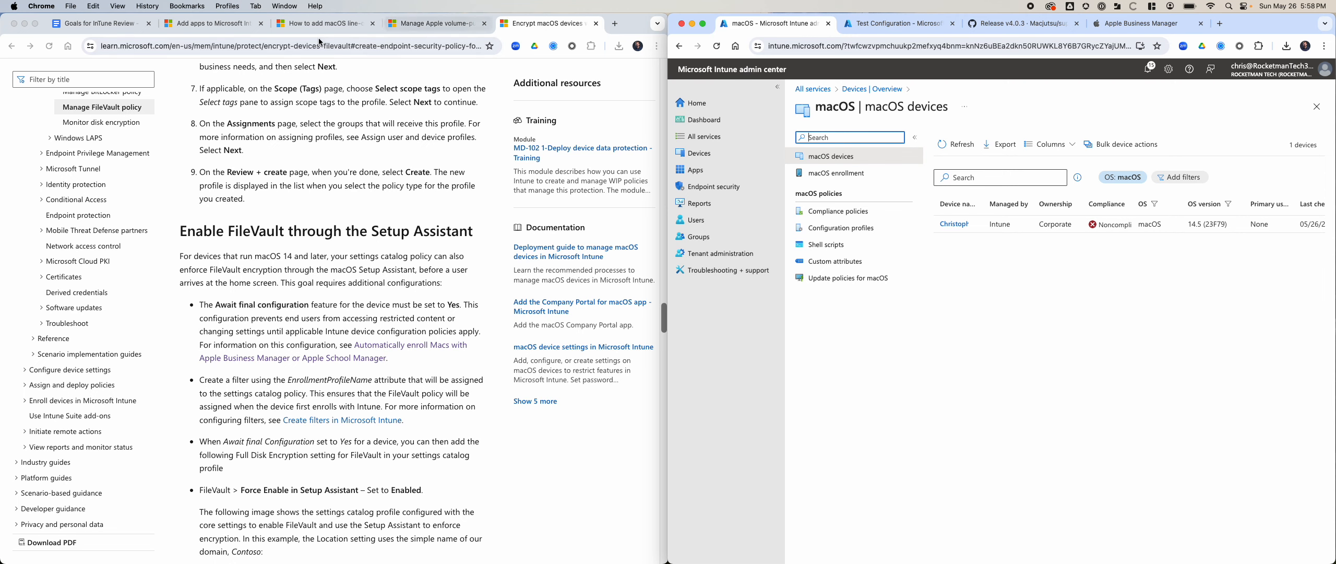
left_click(94, 27)
scroll(352, 245, "up", 2)
Step: Create a new macOS configuration policy of the Settings catalog type
scroll(353, 246, "up", 6)
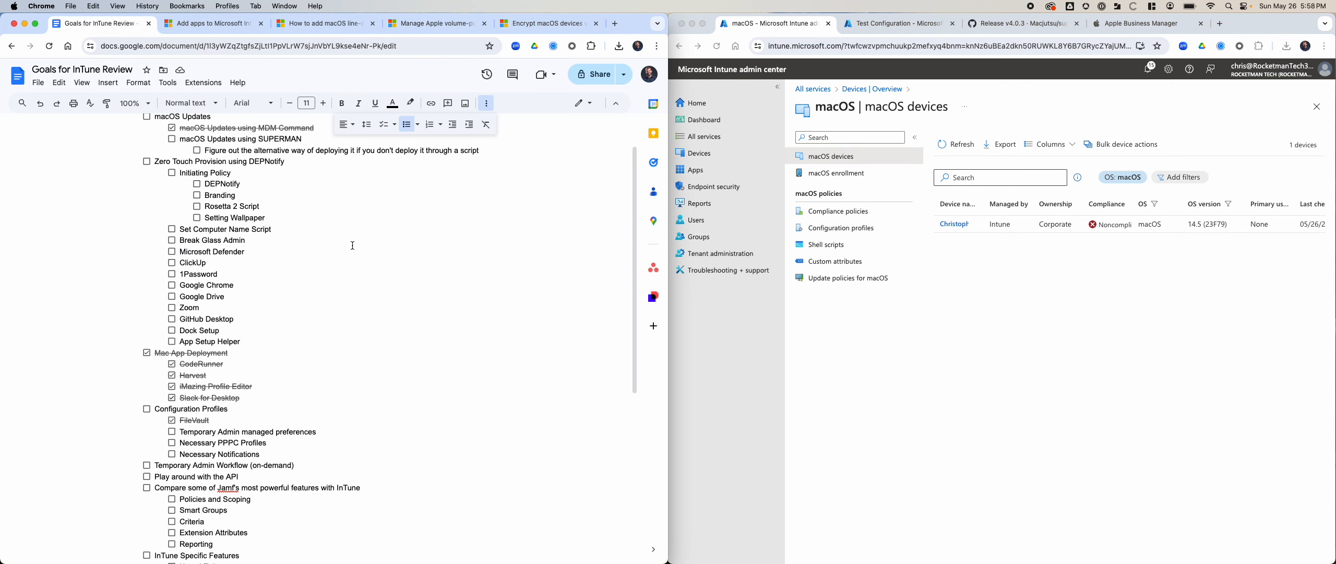
scroll(353, 244, "down", 6)
left_click(1274, 293)
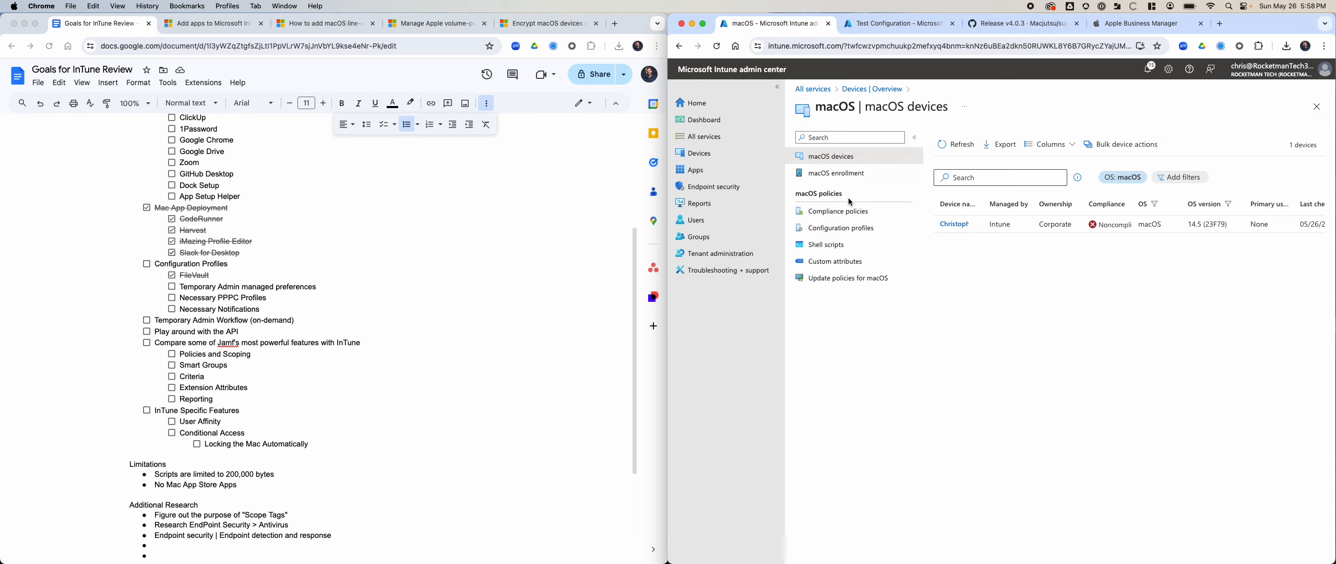
left_click(850, 228)
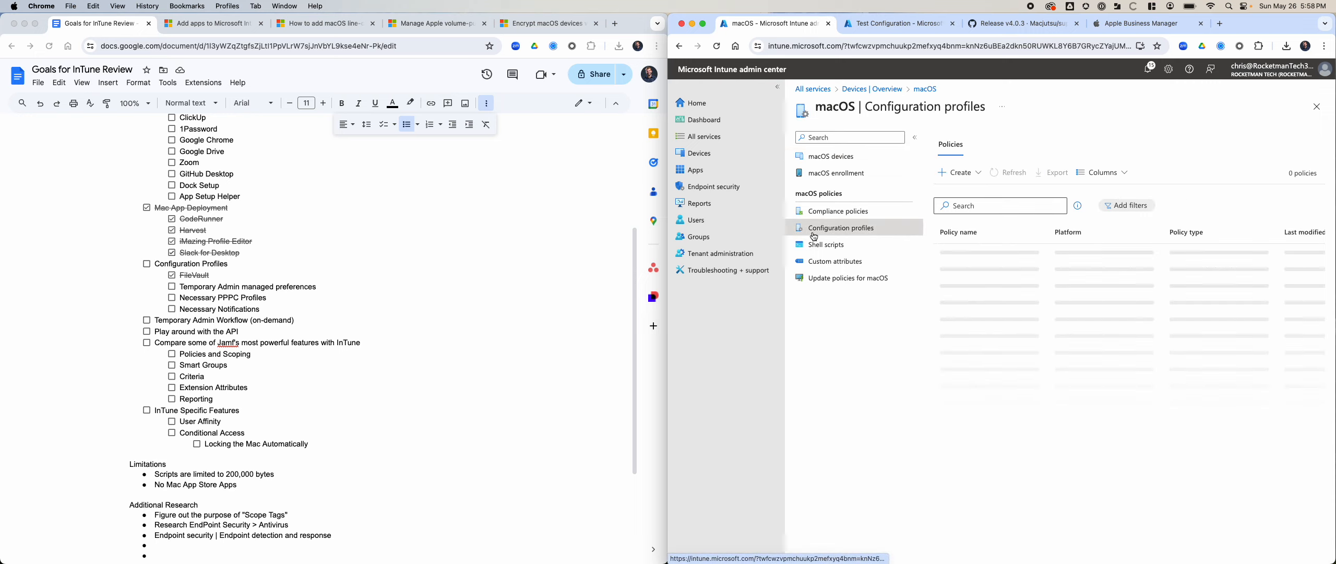
left_click(958, 172)
left_click(966, 193)
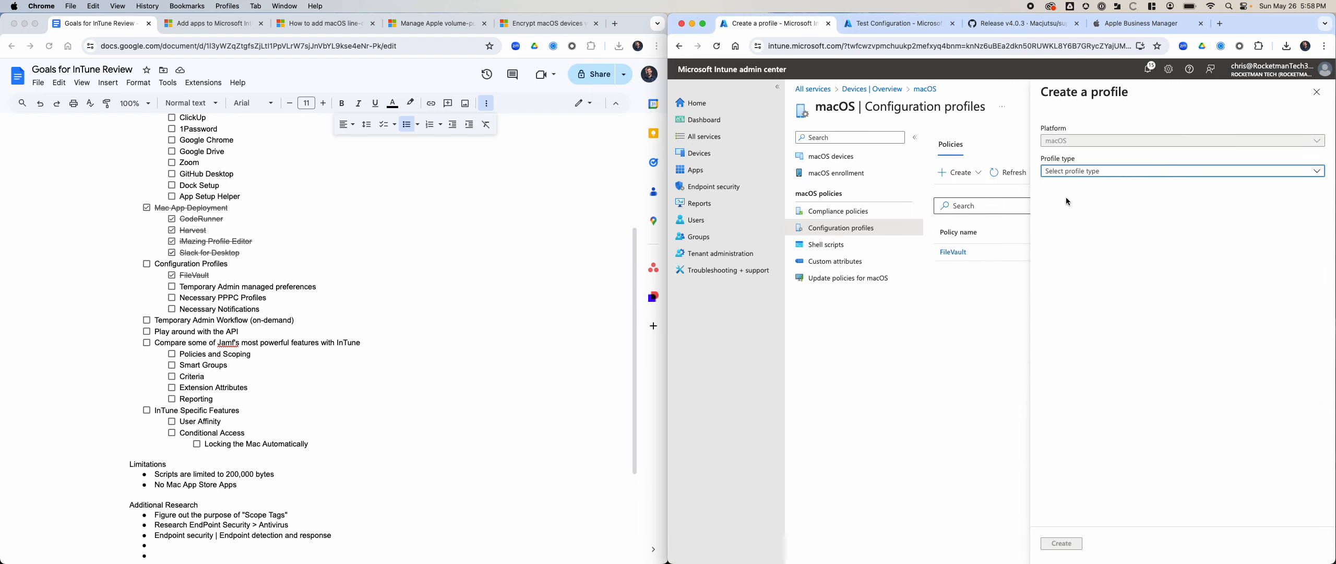
left_click(1075, 171)
left_click(1086, 187)
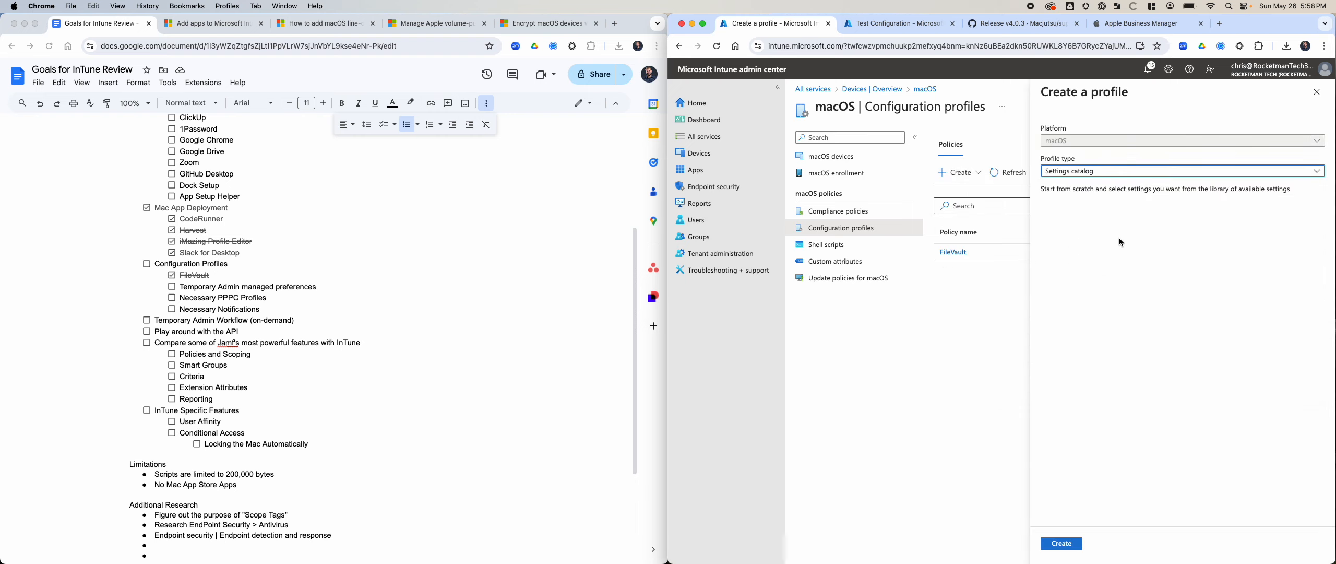
left_click(1062, 543)
Step: Name the profile 'Screen Lock' and continue to Configuration settings
left_click(963, 167)
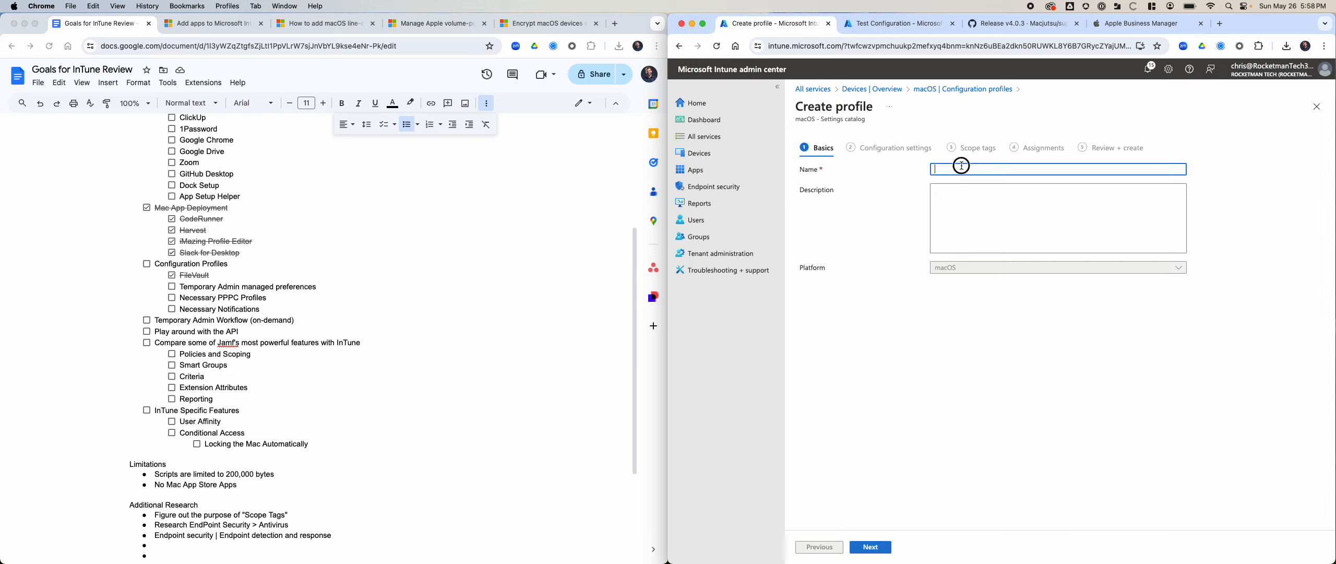
type("Screen Lock")
left_click(870, 546)
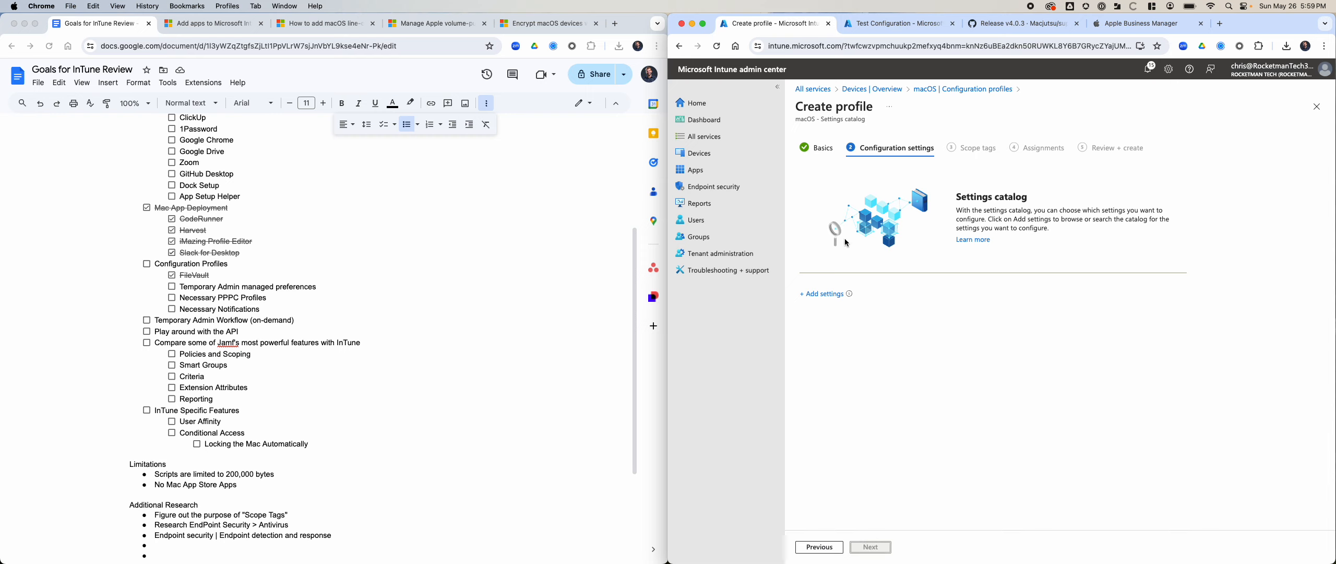
Step: In the settings picker, search 'lock' and view the Login Window Behavior settings
left_click(831, 295)
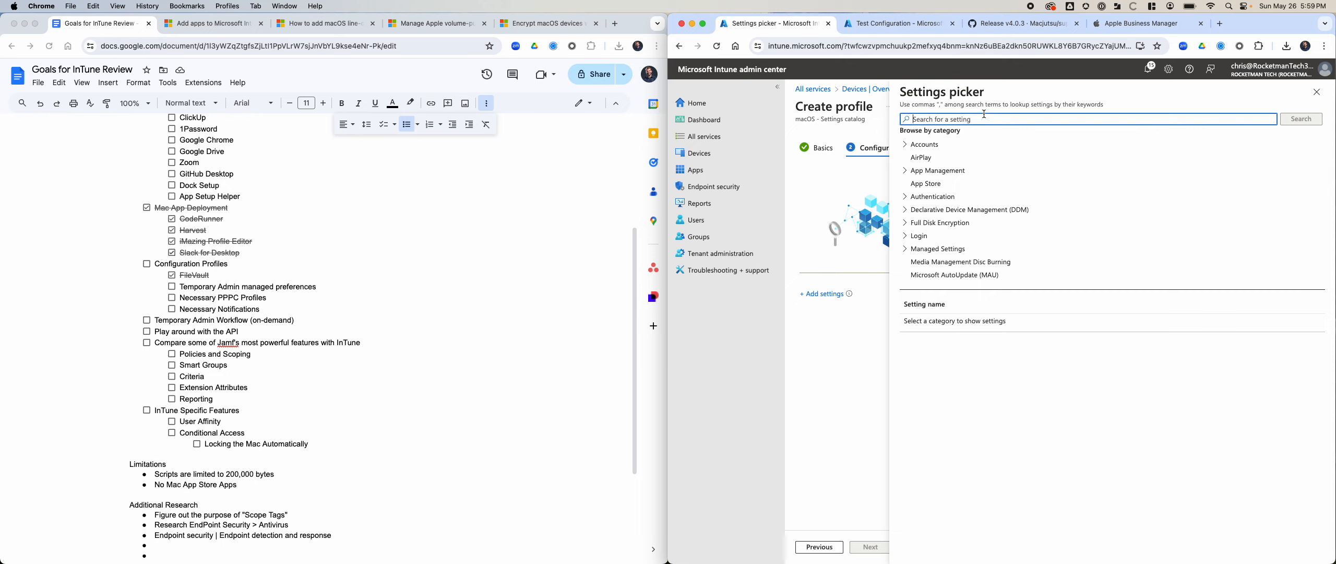
type("lock")
key("Return")
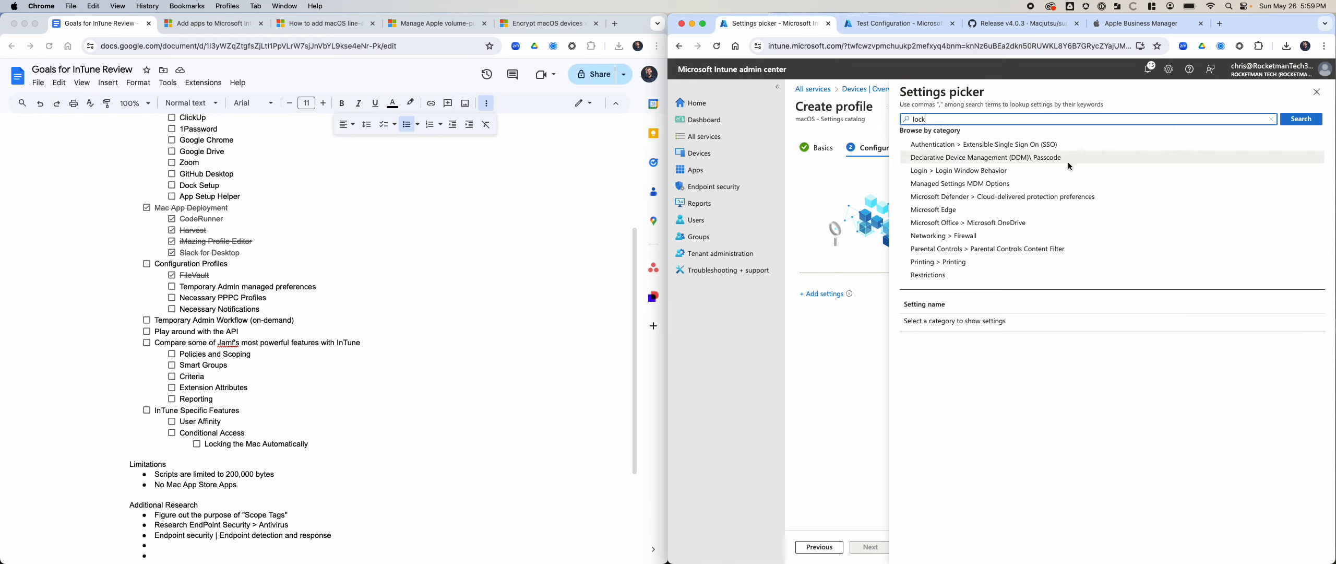
left_click(1050, 177)
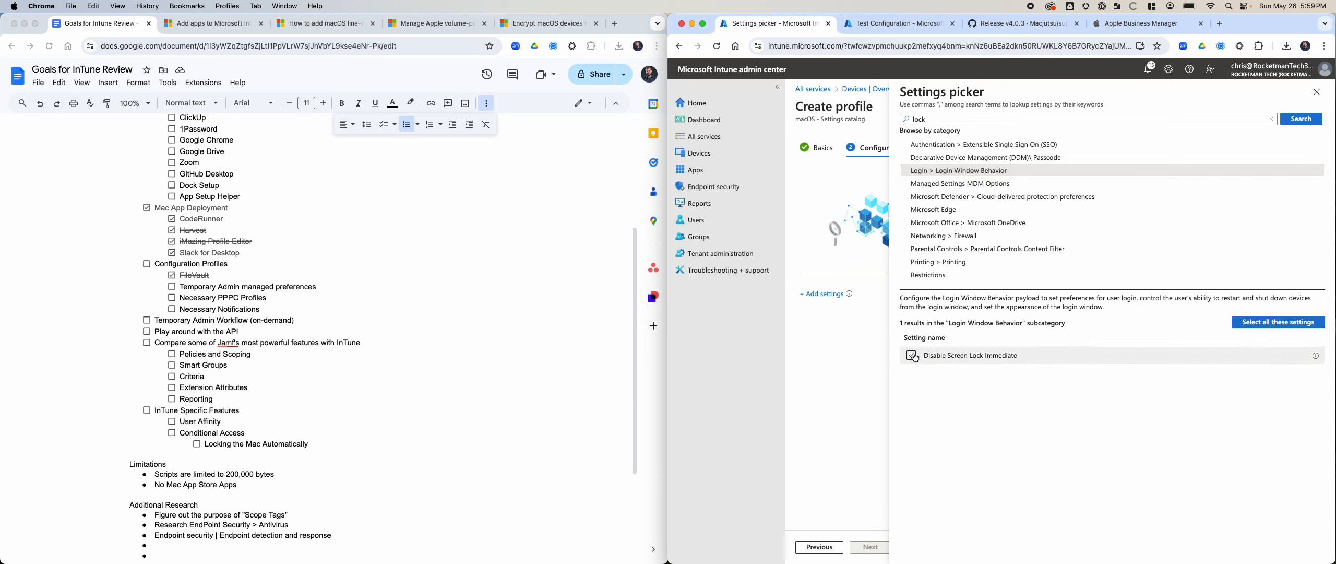
mouse_move(1319, 360)
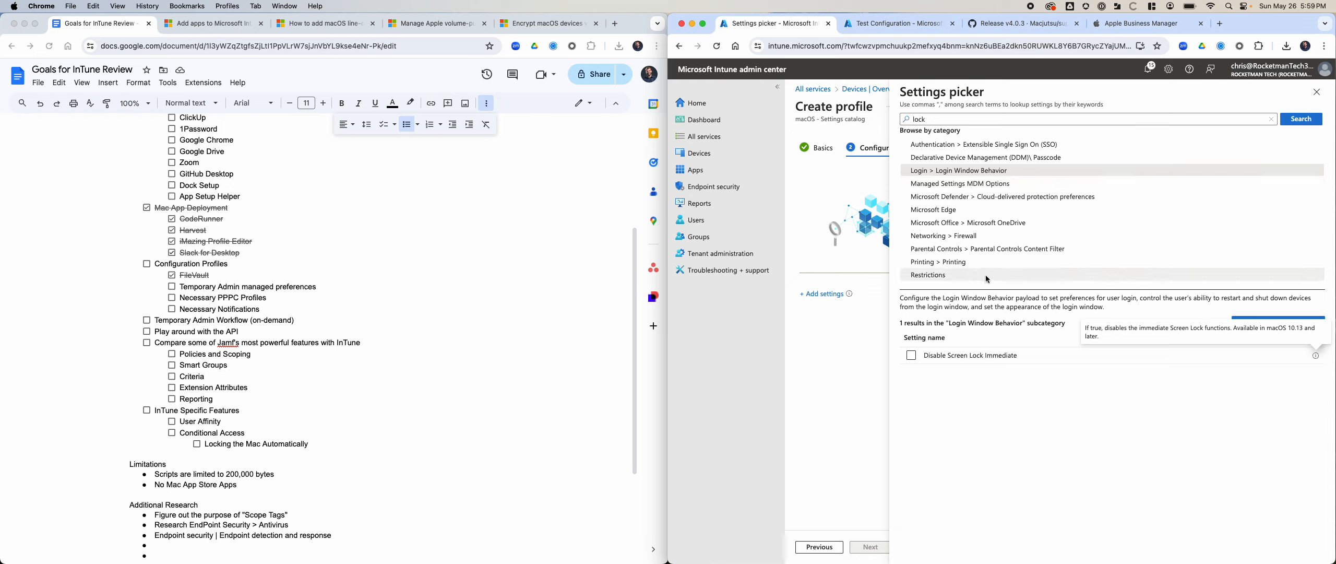
Step: Search 'security', view Security Preferences, then clear the search to list all categories
left_click(966, 121)
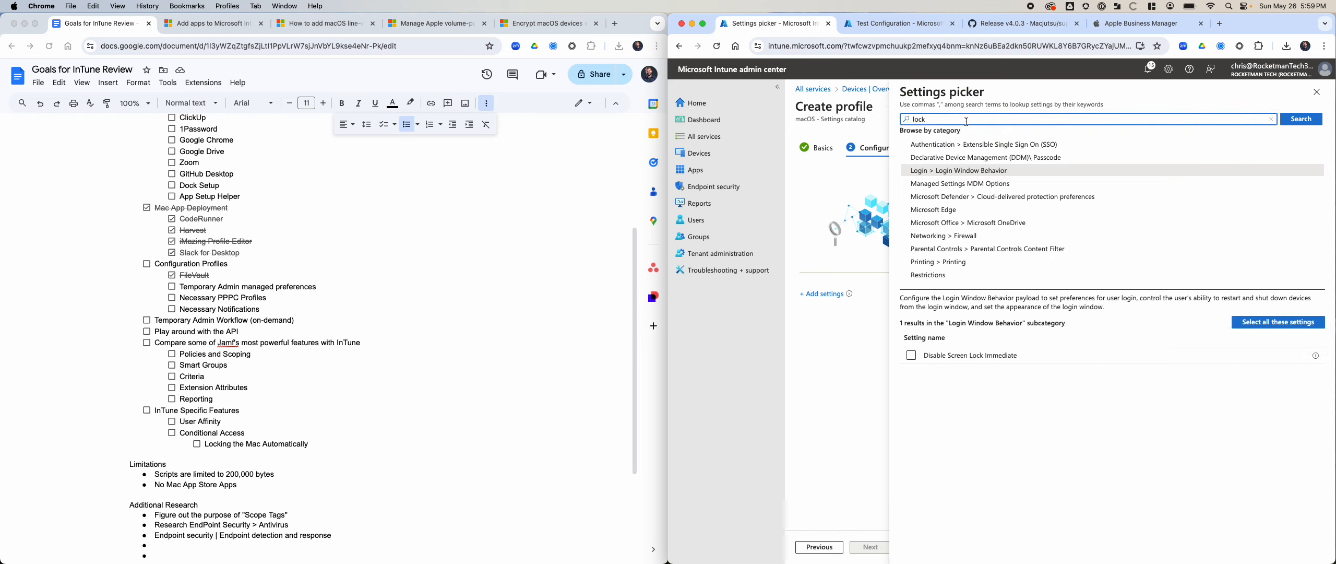
key("super+a")
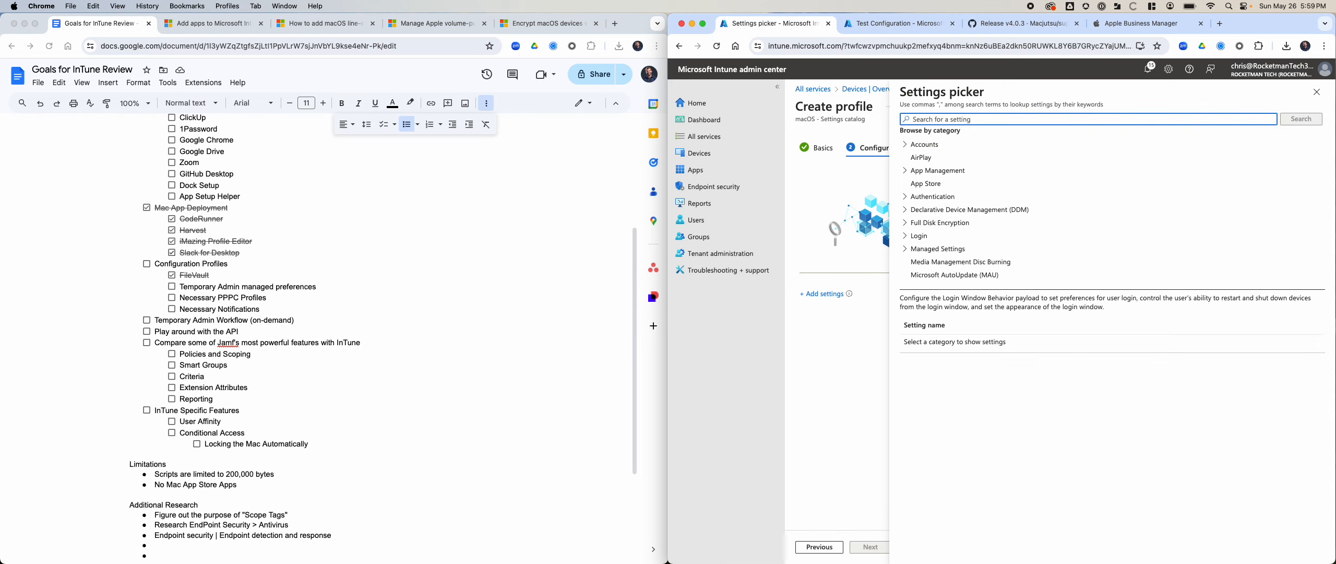
type("security")
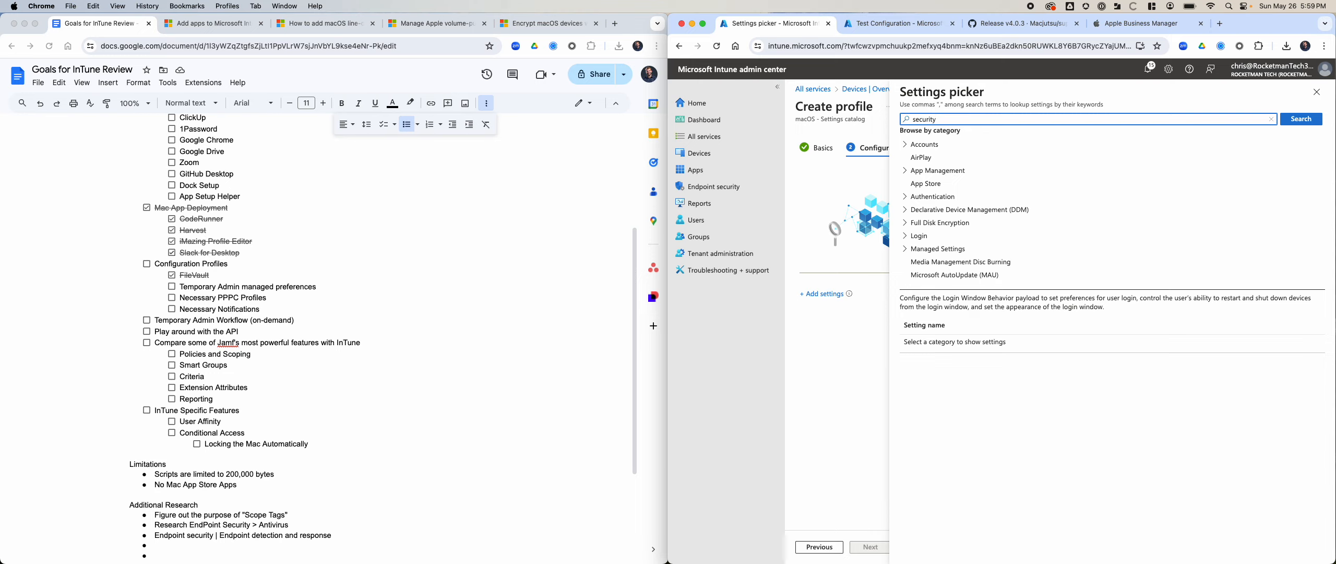
key("Return")
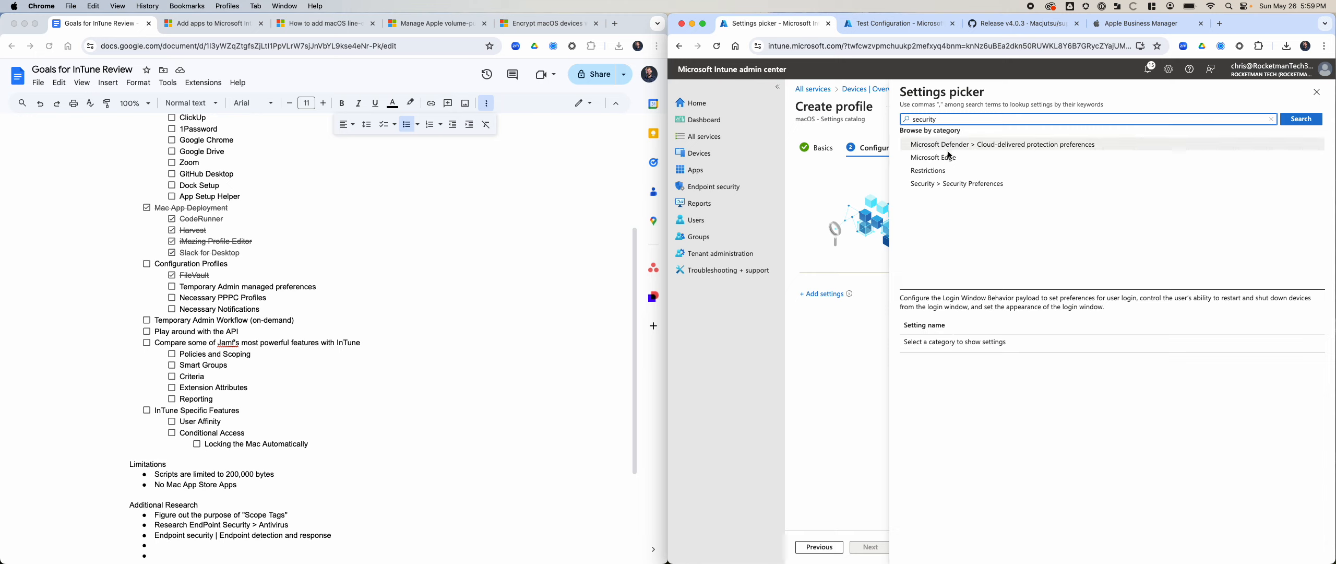
left_click(955, 183)
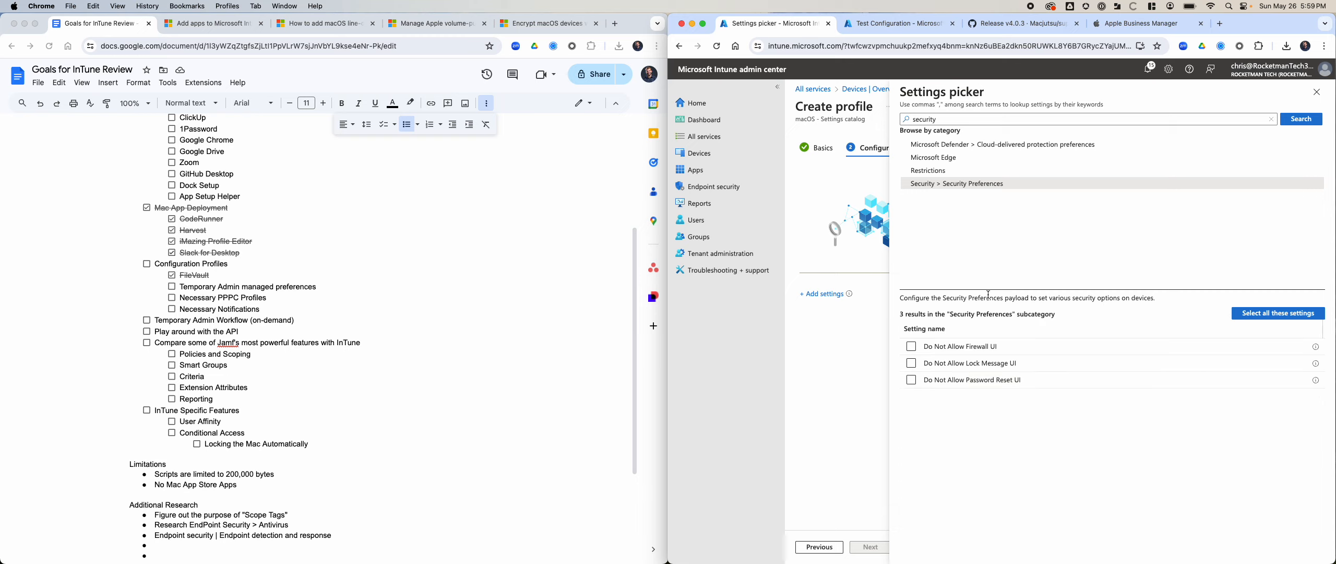
left_click(1272, 119)
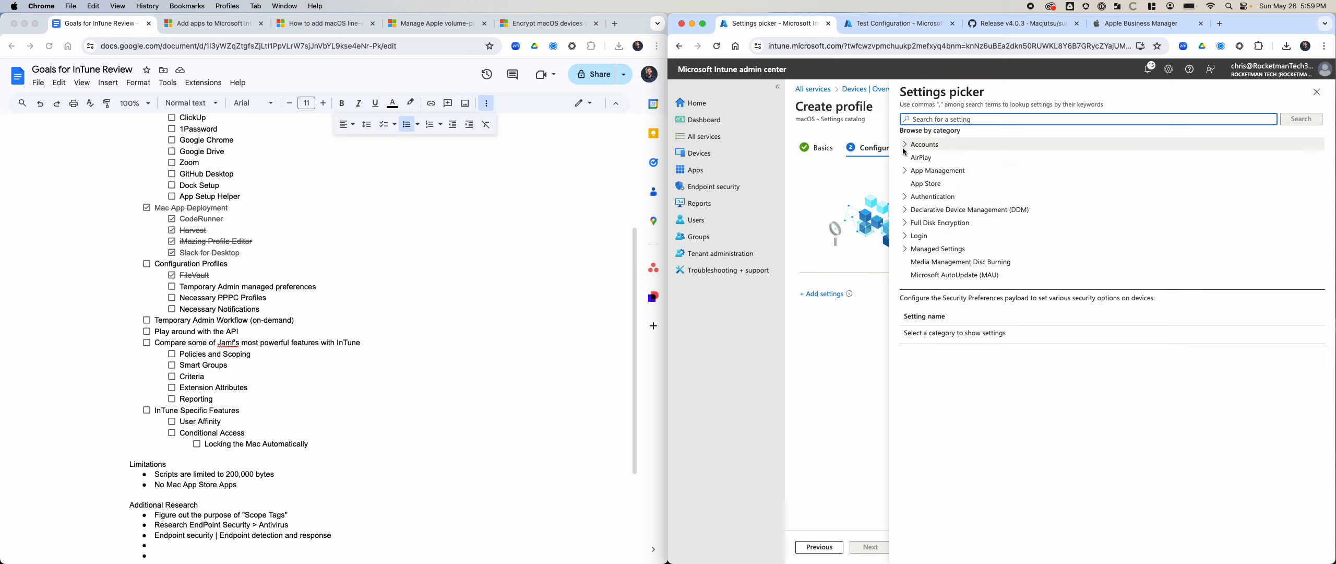
Step: Expand the Accounts, App Management, Authentication and Declarative Device Management categories
left_click(924, 144)
left_click(955, 236)
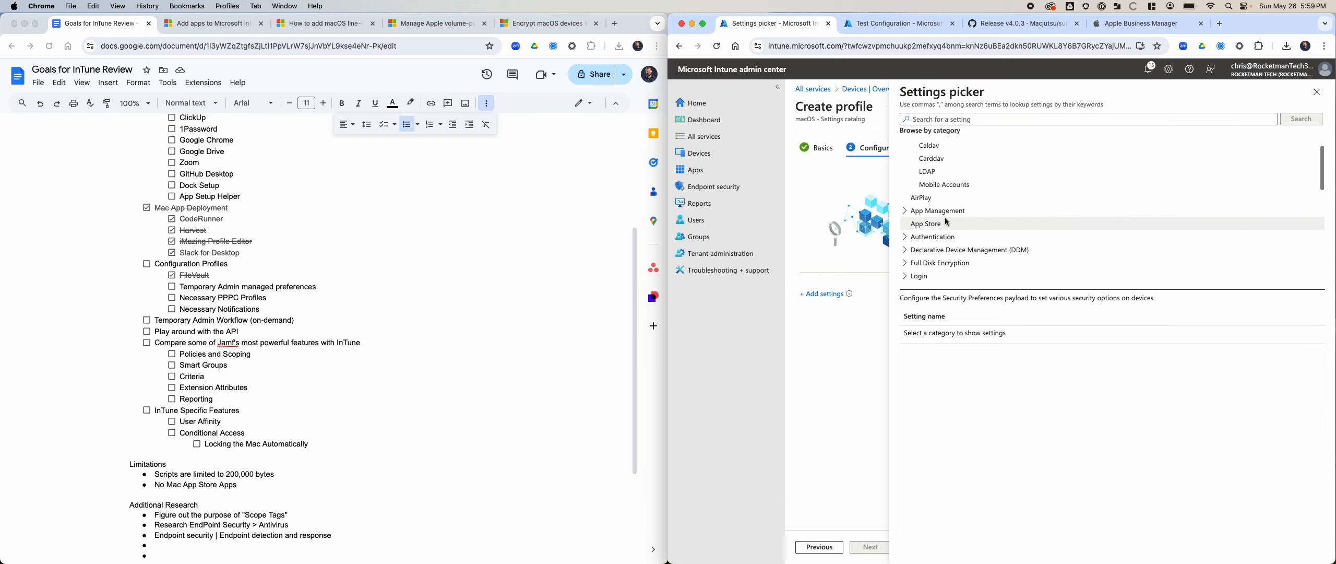
scroll(972, 220, "down", 1)
scroll(1028, 230, "down", 4)
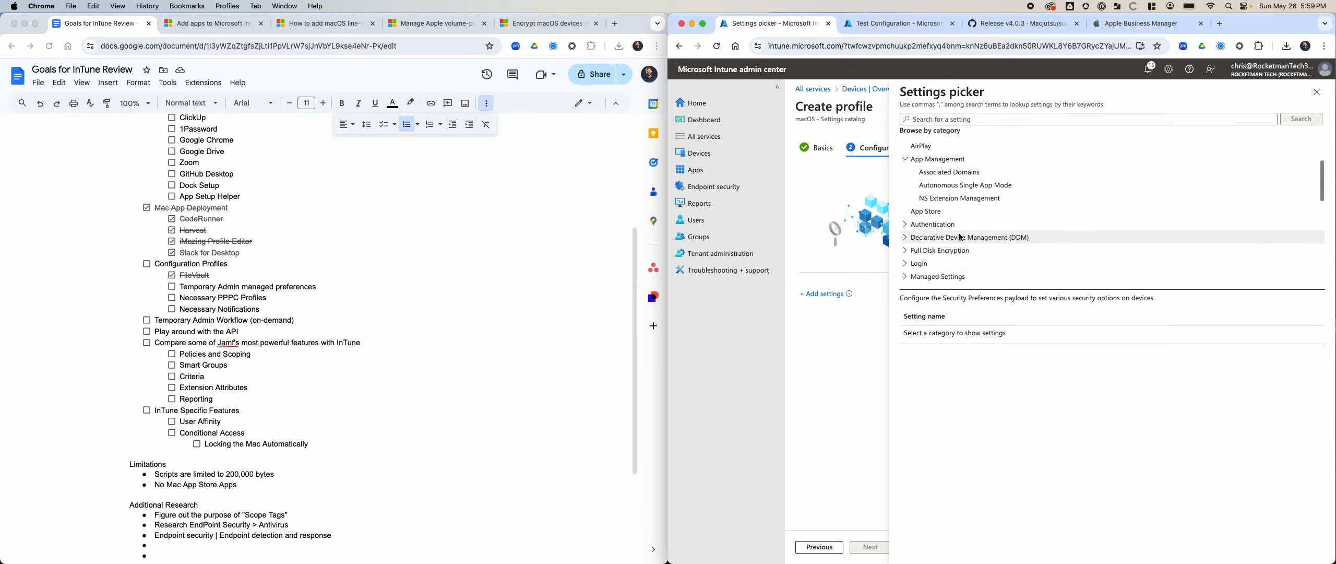
left_click(908, 186)
scroll(992, 199, "down", 1)
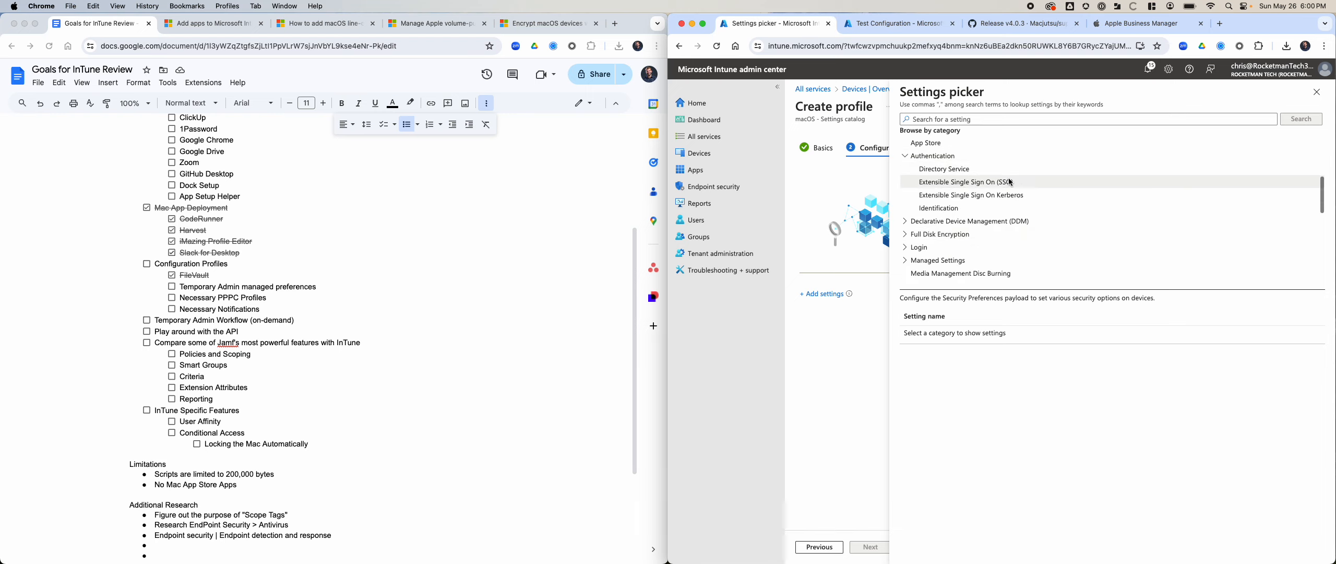
left_click(965, 221)
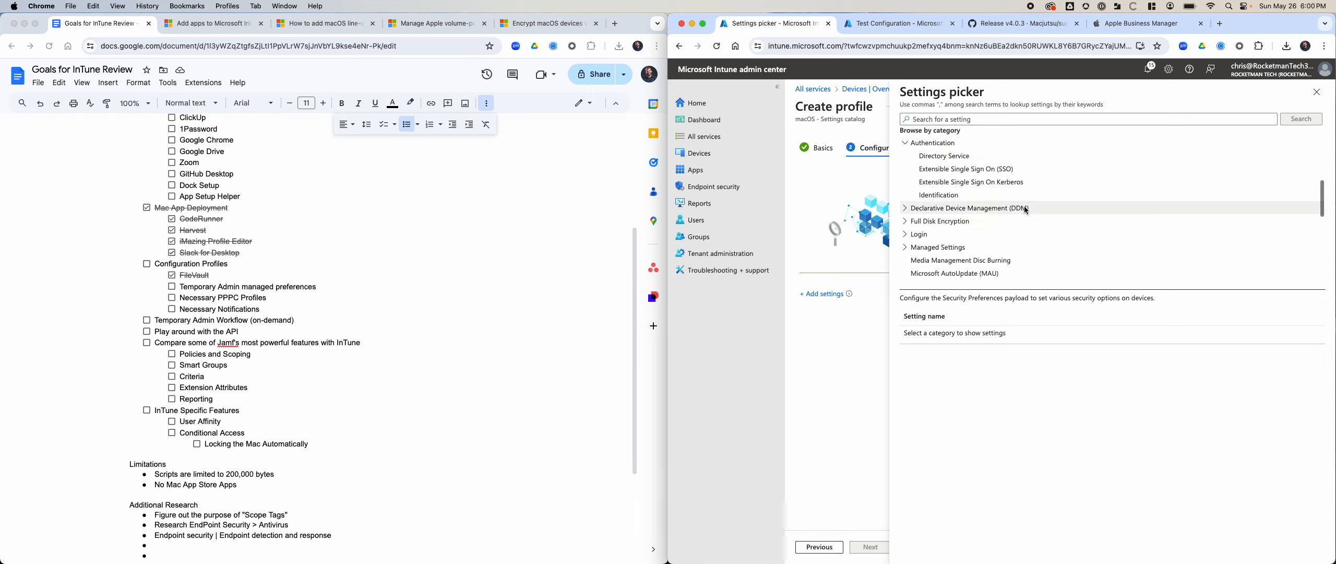
scroll(961, 208, "down", 2)
scroll(986, 190, "down", 3)
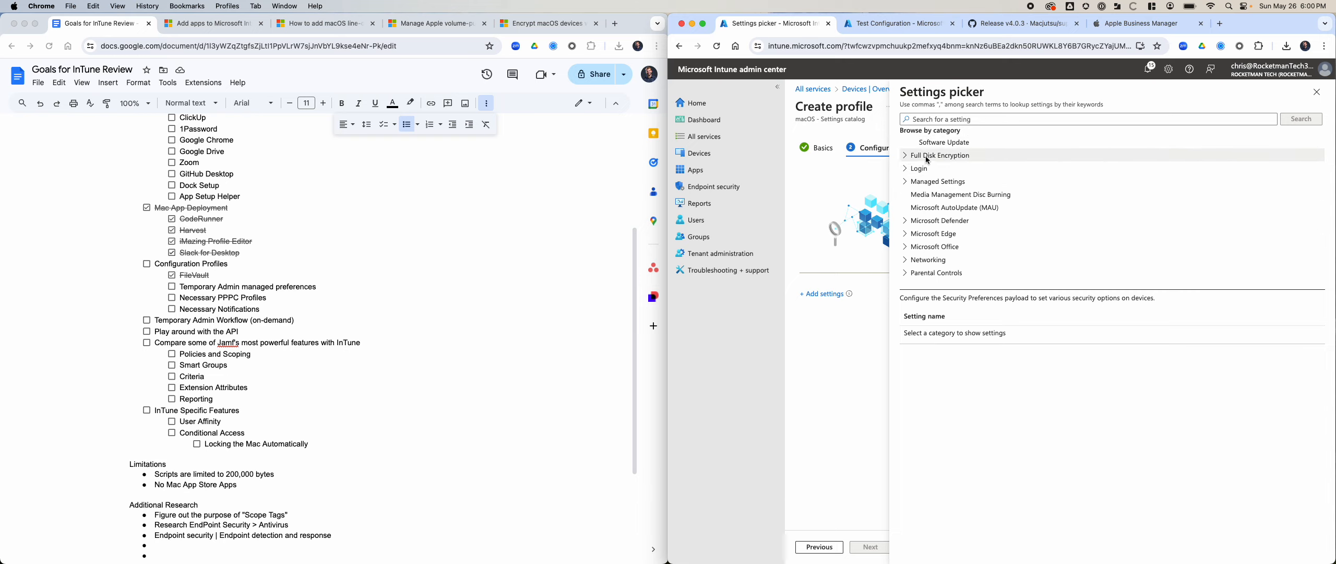
scroll(911, 161, "up", 2)
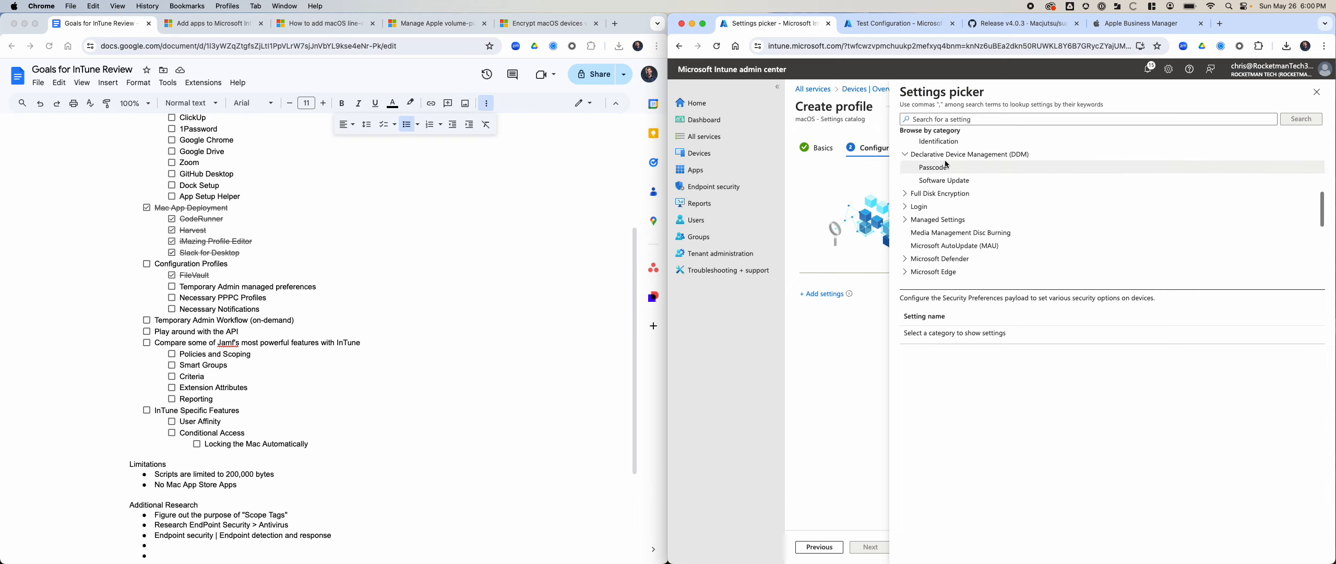
Step: View FileVault Options and FileVault under Full Disk Encryption, then collapse that category
left_click(926, 195)
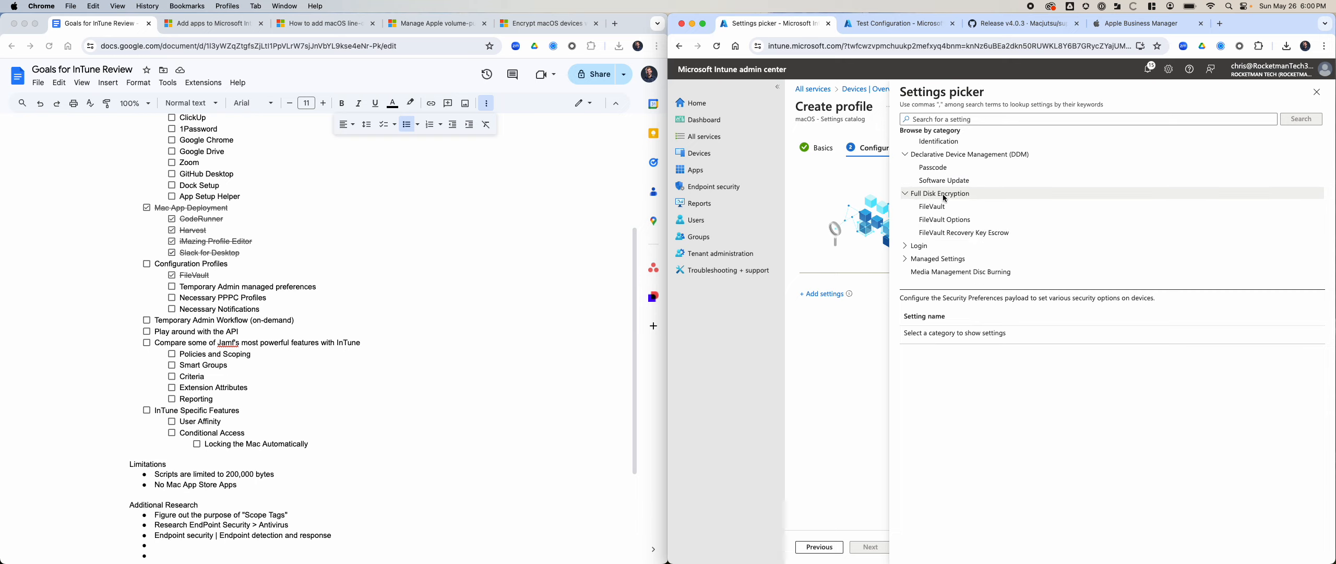
scroll(991, 207, "down", 1)
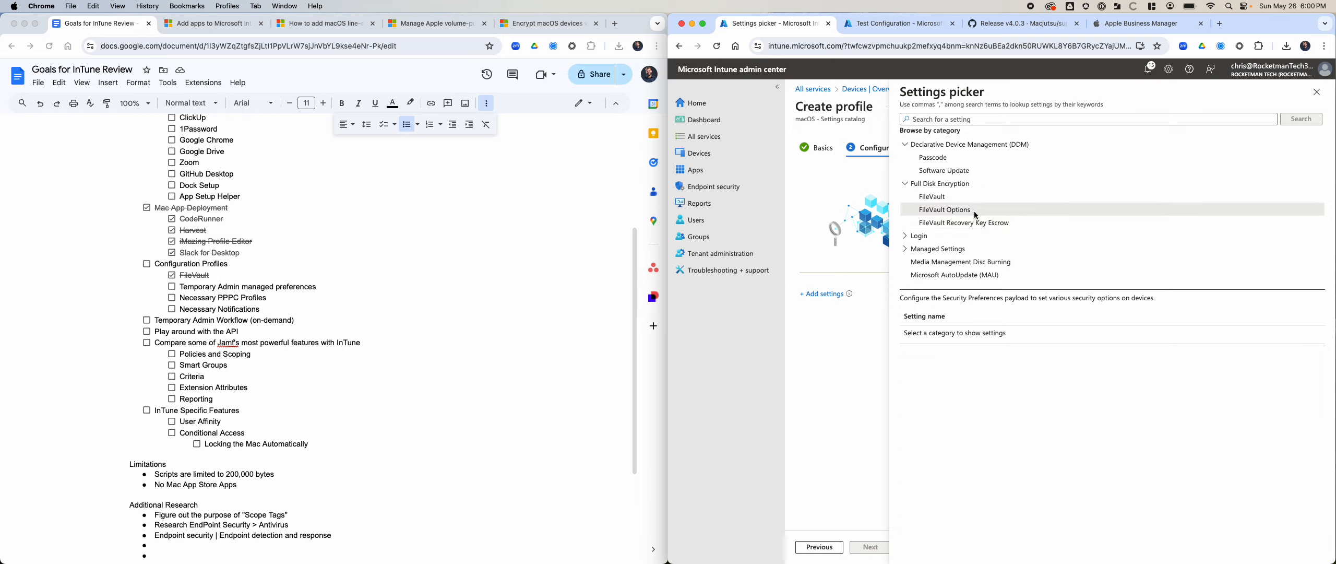
left_click(973, 211)
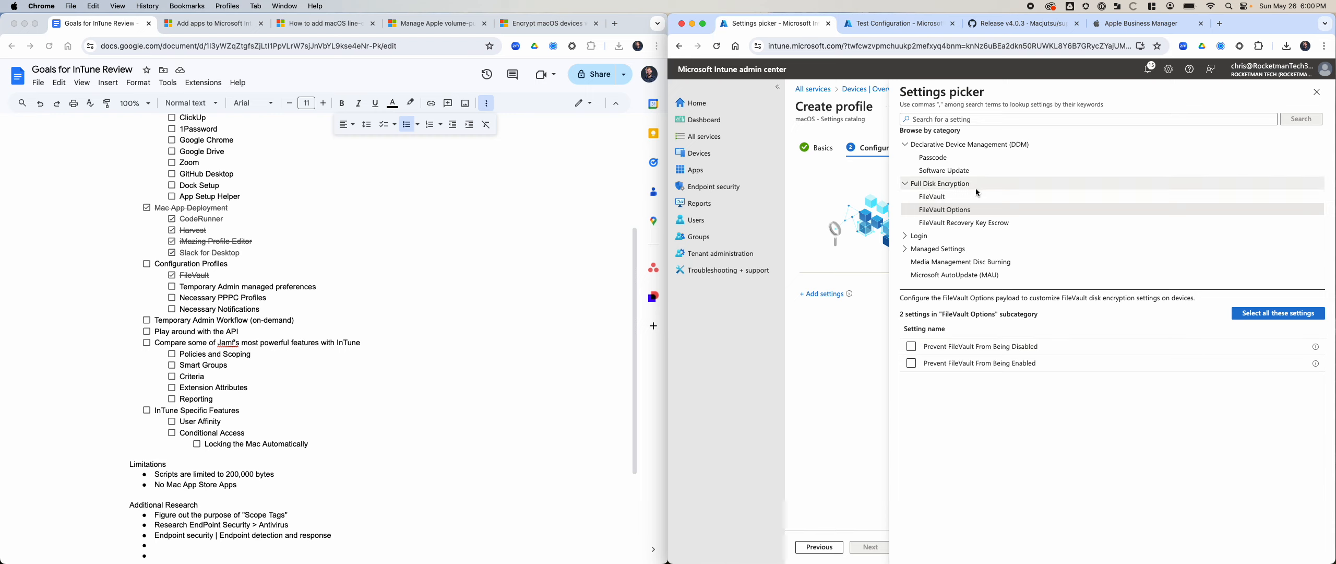
left_click(963, 198)
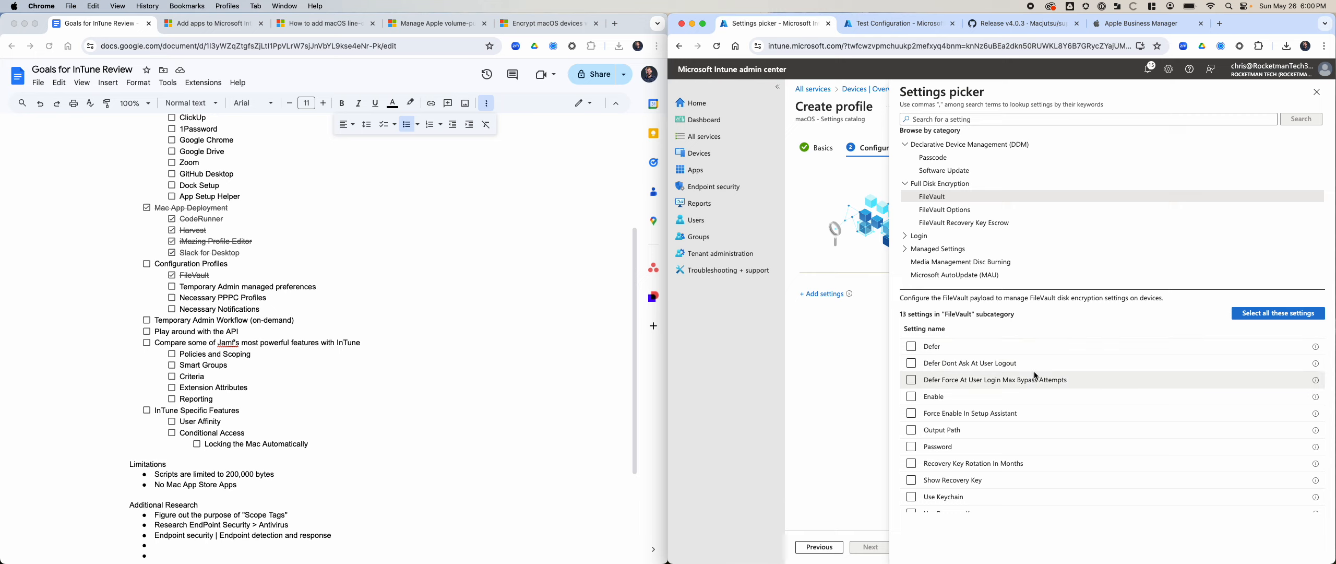
scroll(1040, 406, "down", 1)
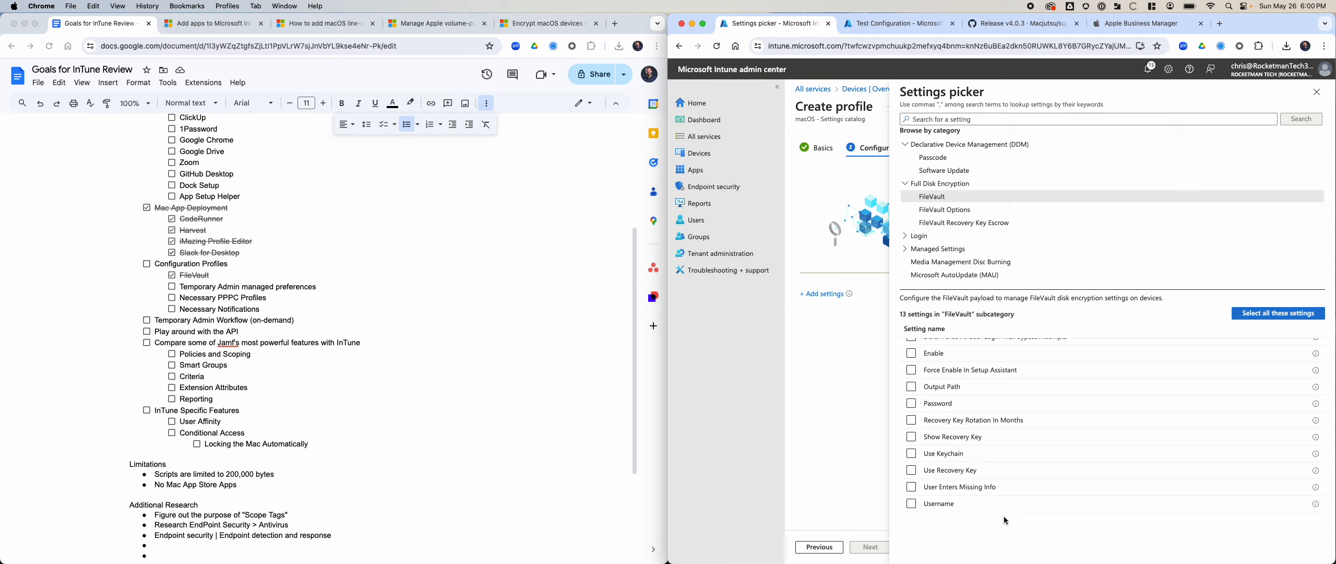
scroll(997, 493, "up", 1)
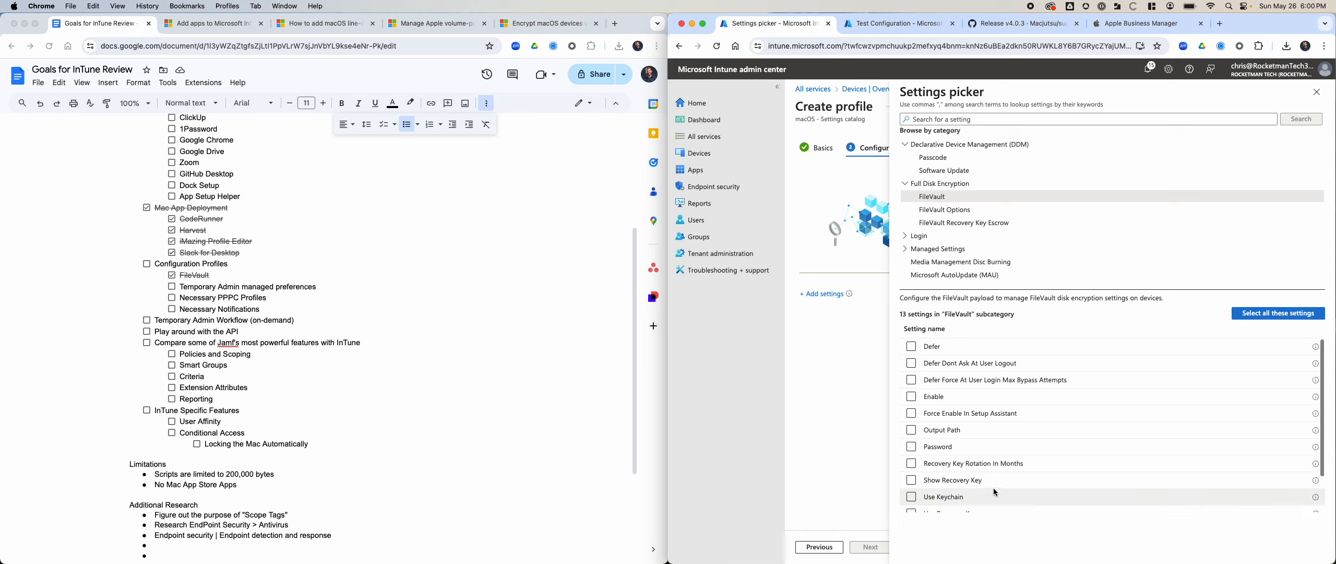
left_click(917, 186)
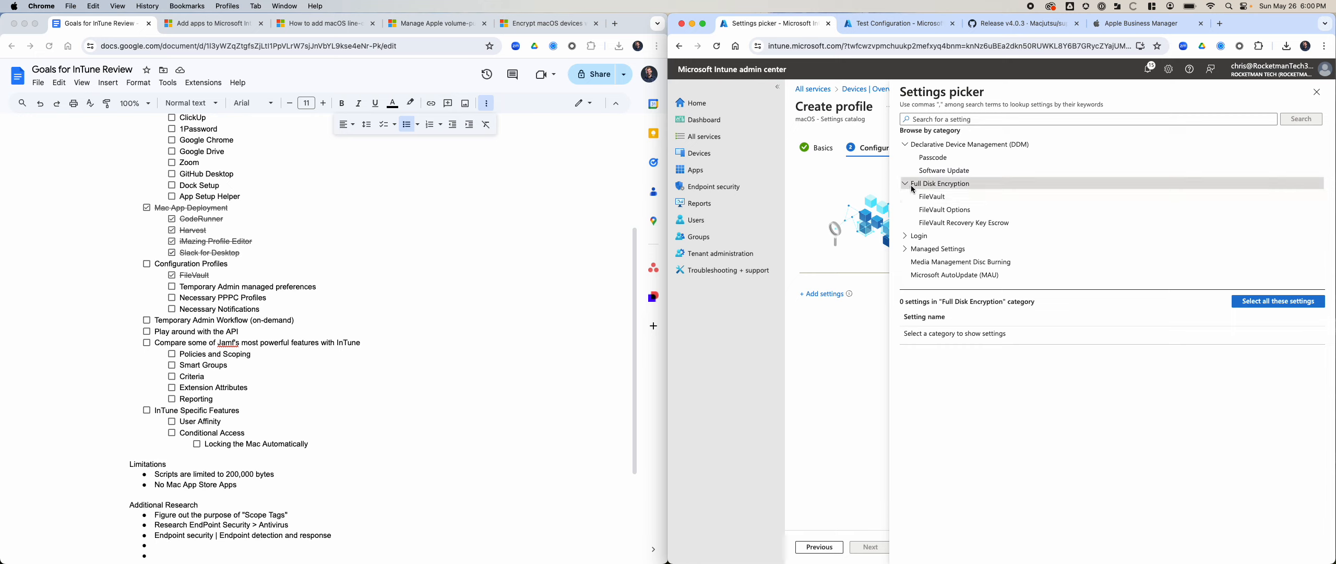
left_click(907, 184)
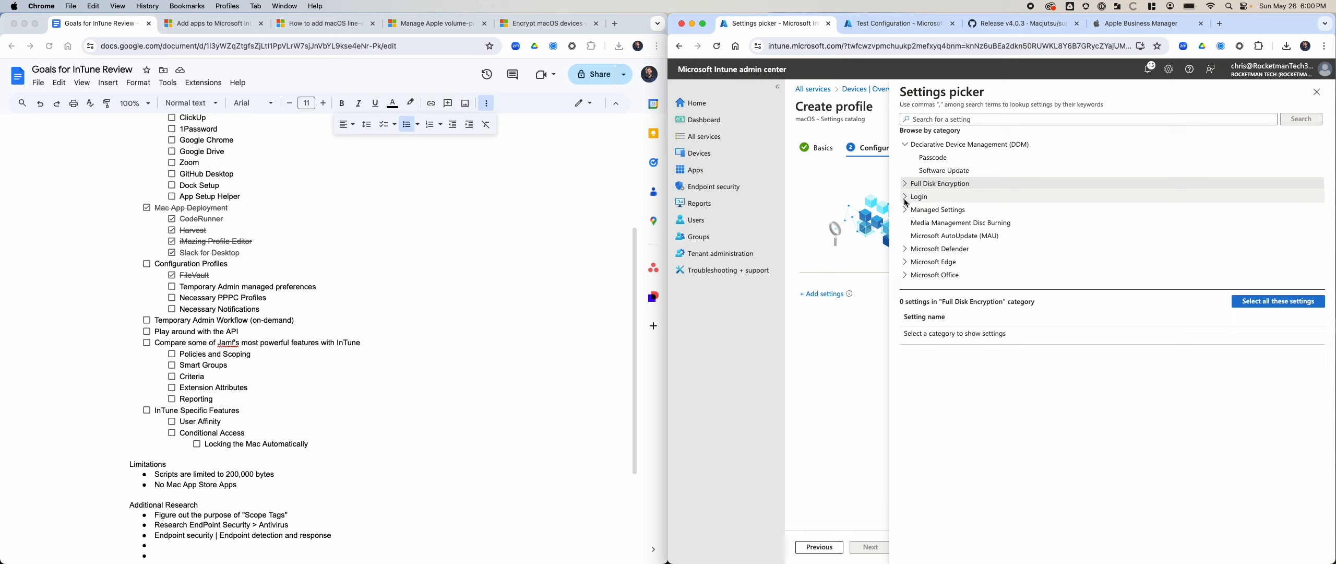
Step: Browse Login Items, Login Window Behavior and Login Window Login Items, searching the page for 'screen'
left_click(906, 198)
left_click(922, 210)
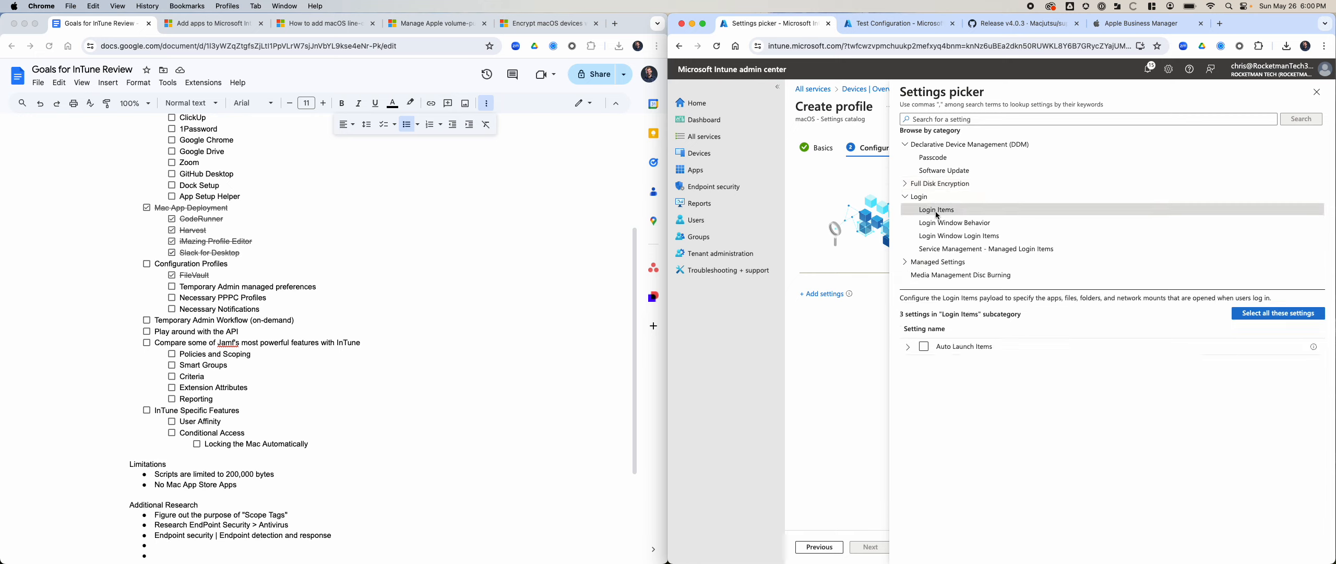
left_click(937, 229)
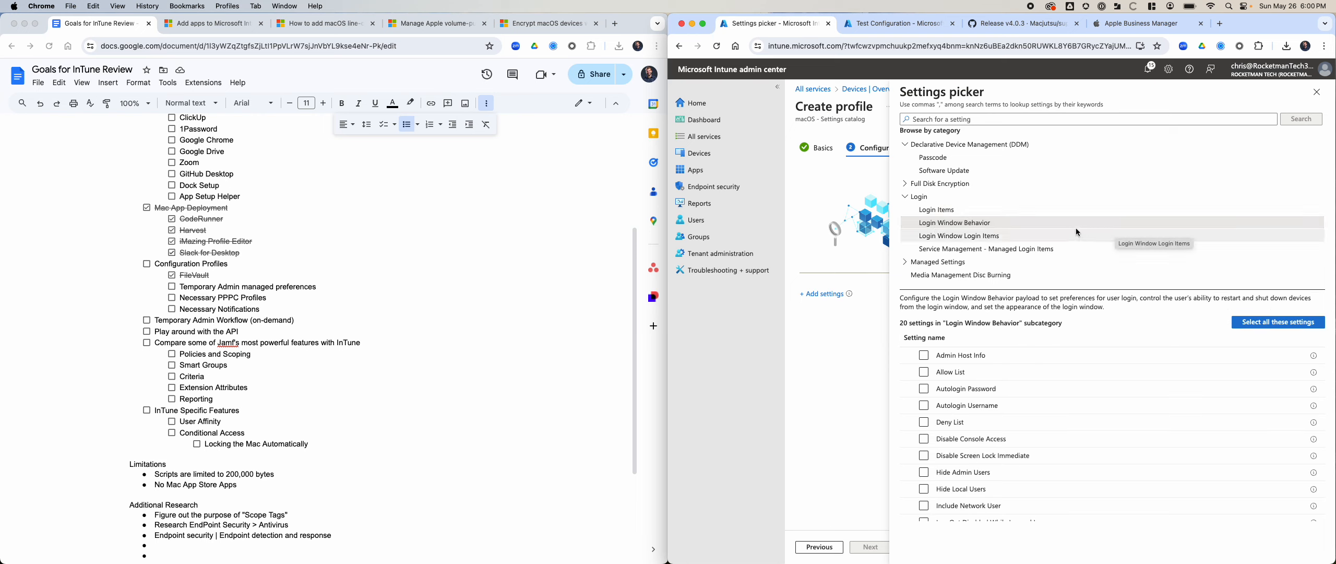
scroll(1050, 427, "down", 5)
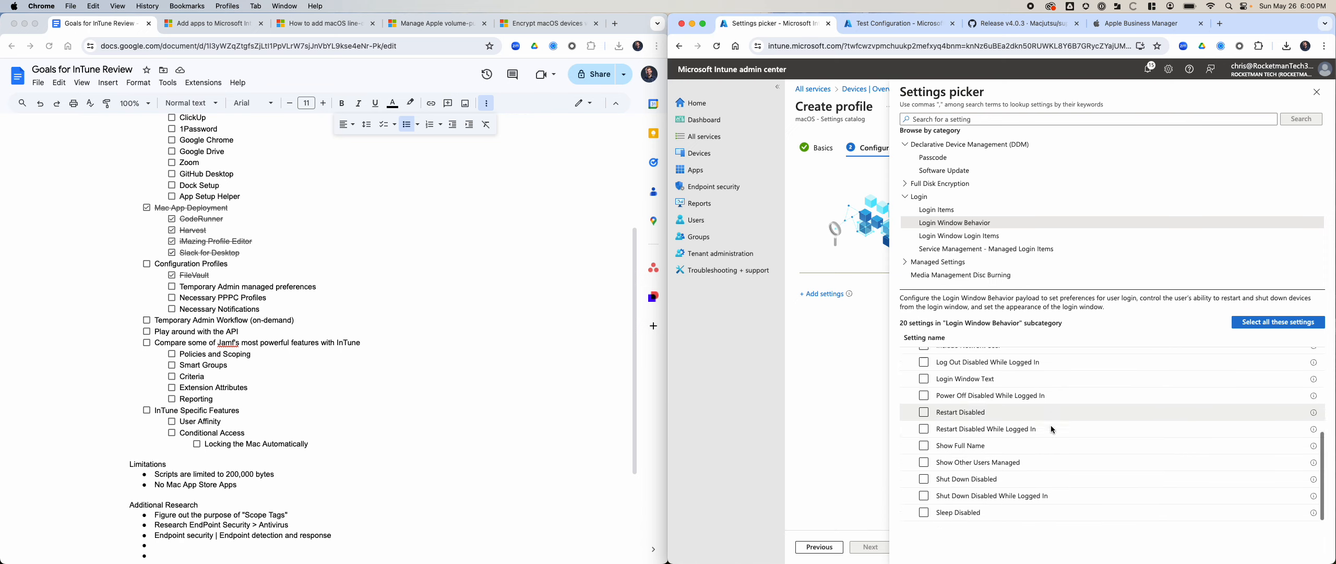
key("super+f")
type("screen")
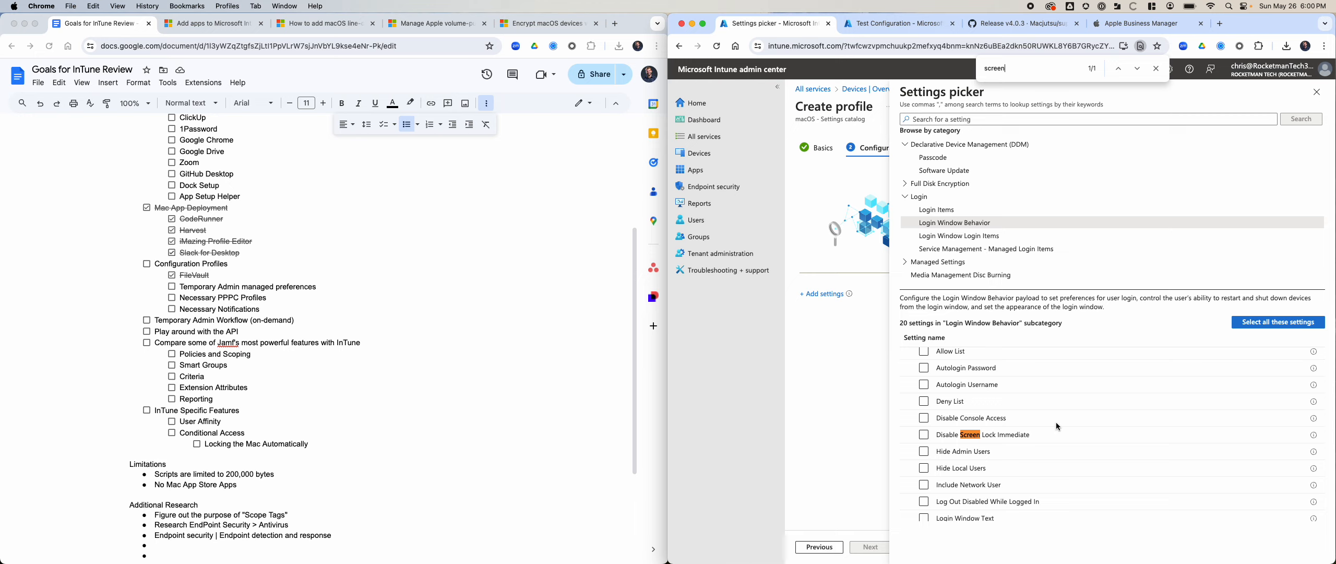
mouse_move(1314, 435)
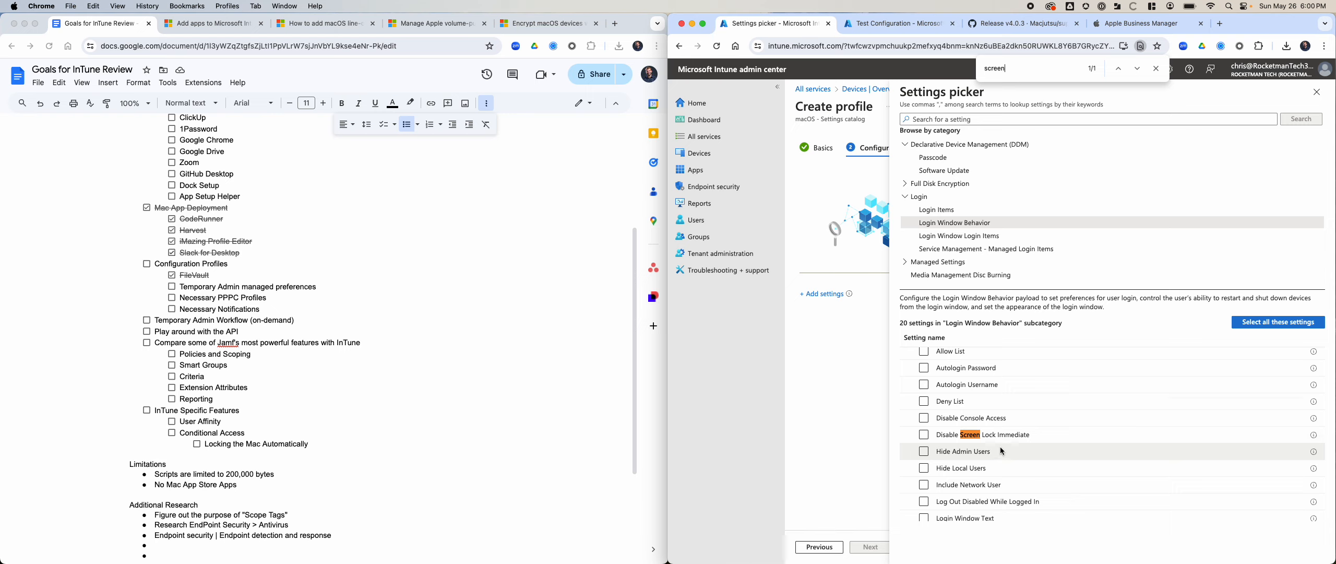
scroll(1000, 446, "up", 1)
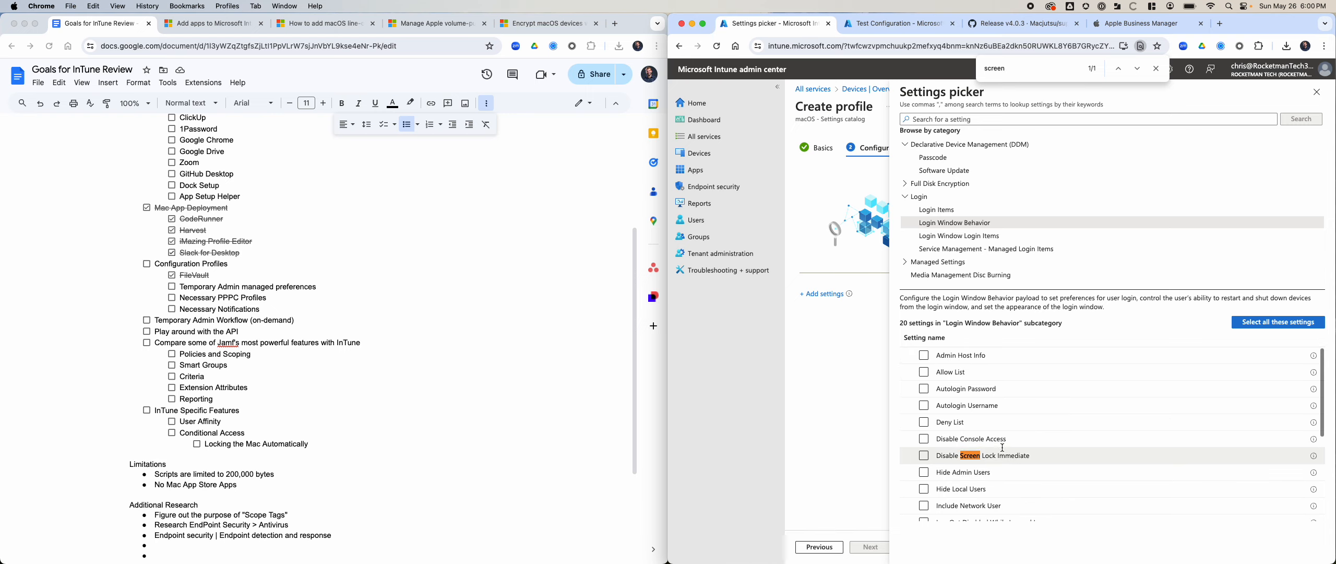
left_click(983, 236)
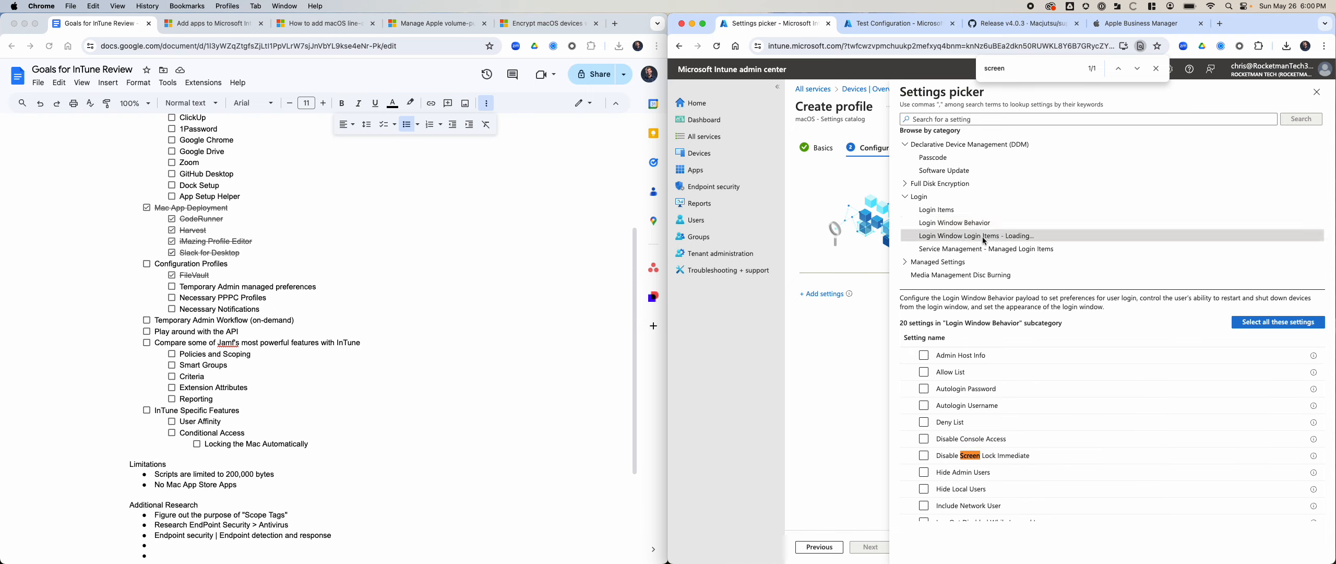
left_click(979, 226)
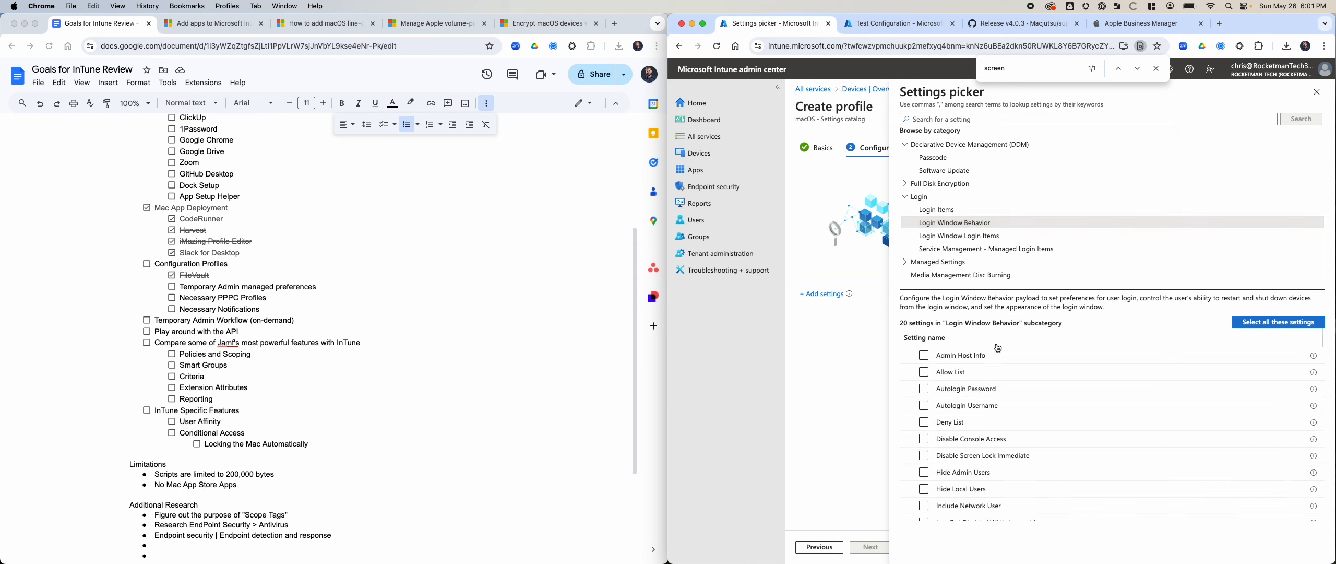
Step: Search the page for 'saver', view Service Management - Managed Login Items, and expand Managed Settings
key("super+f")
type("saver")
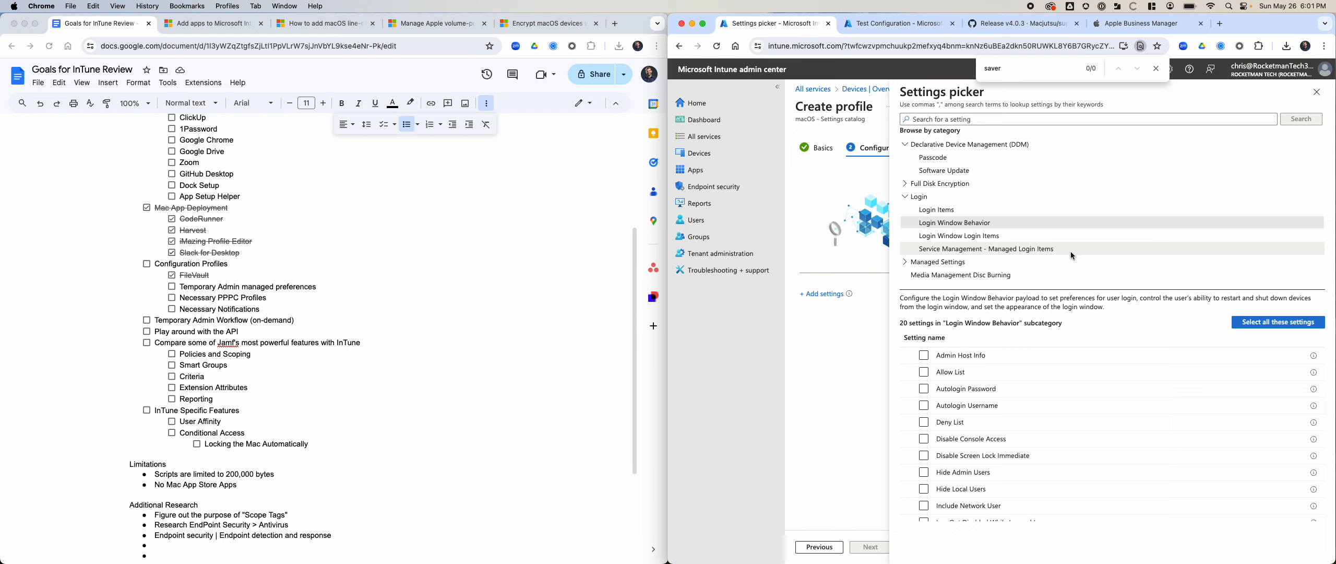
left_click(1051, 249)
scroll(948, 258, "down", 5)
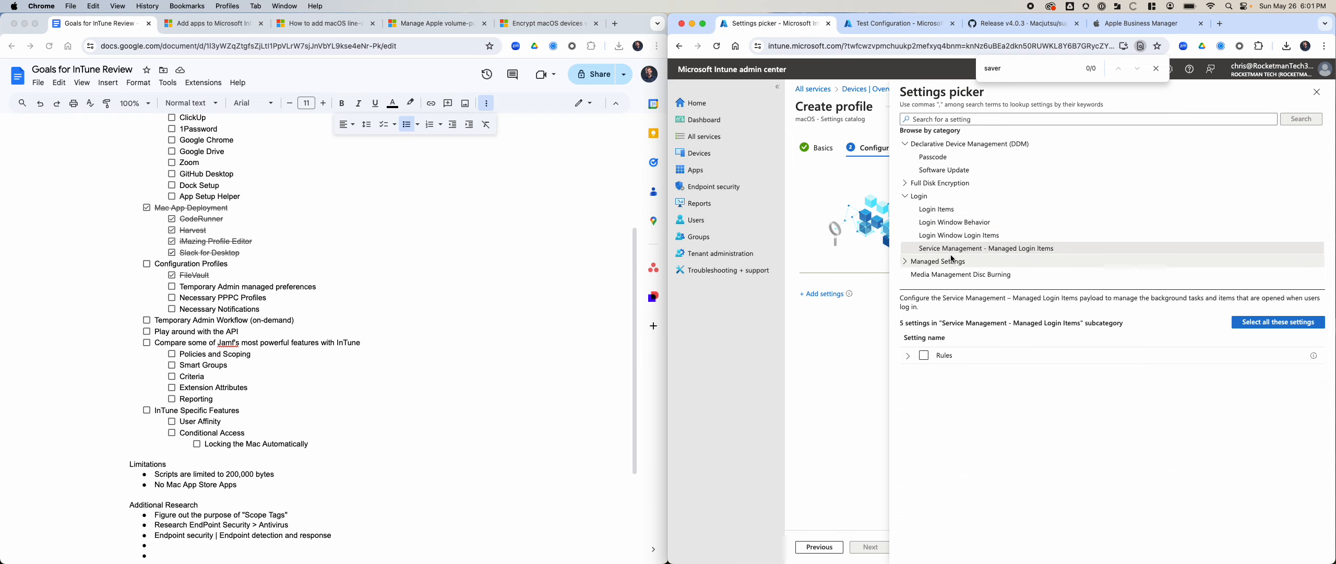
scroll(947, 256, "up", 5)
scroll(948, 257, "down", 5)
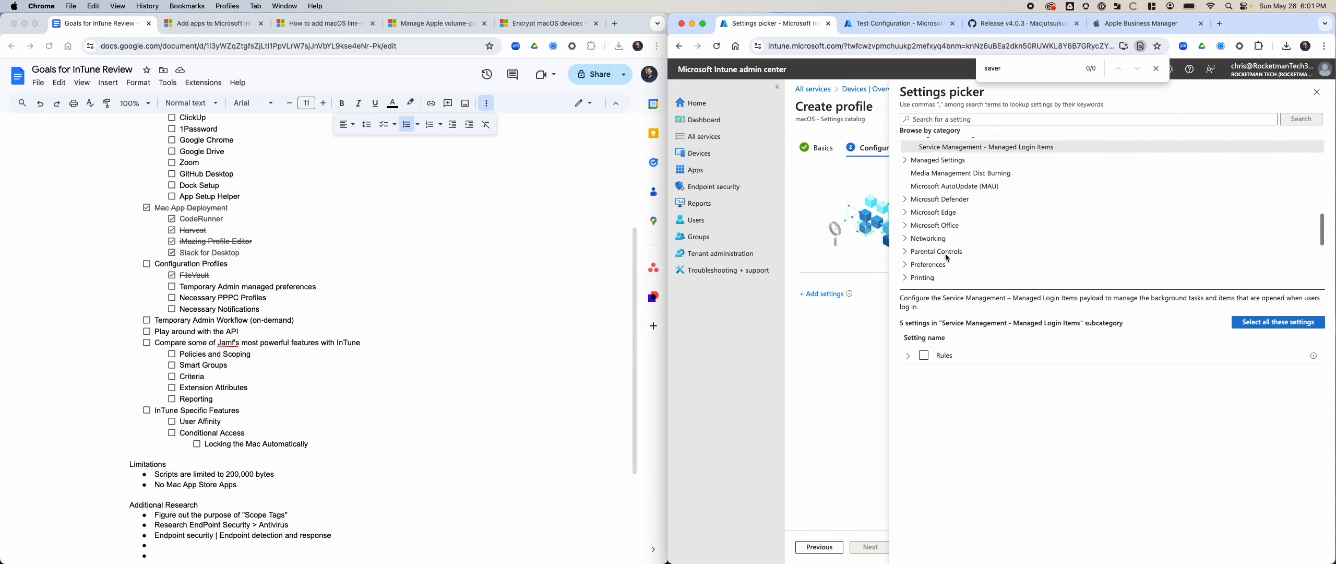
scroll(918, 245, "up", 4)
left_click(901, 237)
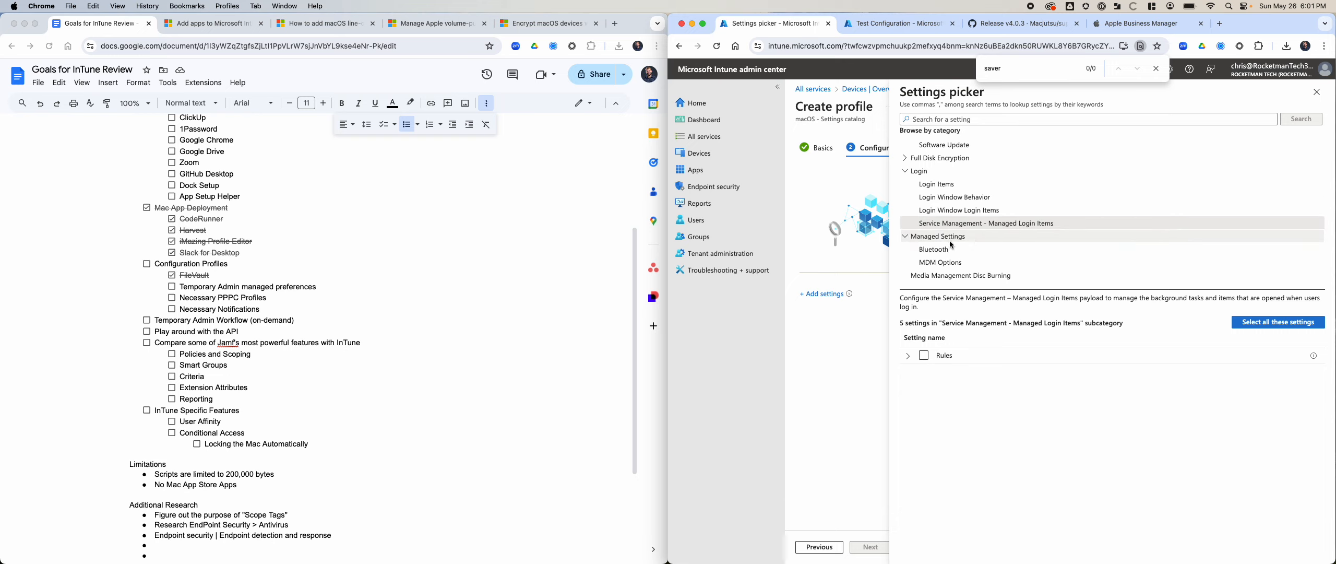
scroll(988, 243, "down", 3)
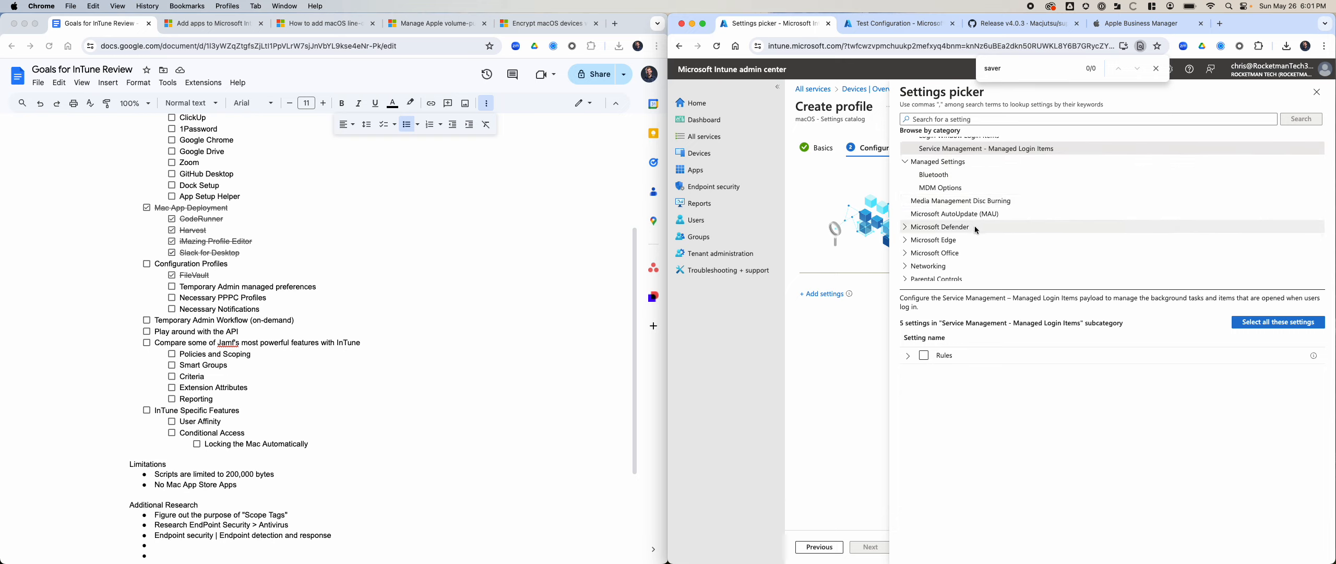
scroll(982, 227, "down", 2)
scroll(986, 223, "down", 1)
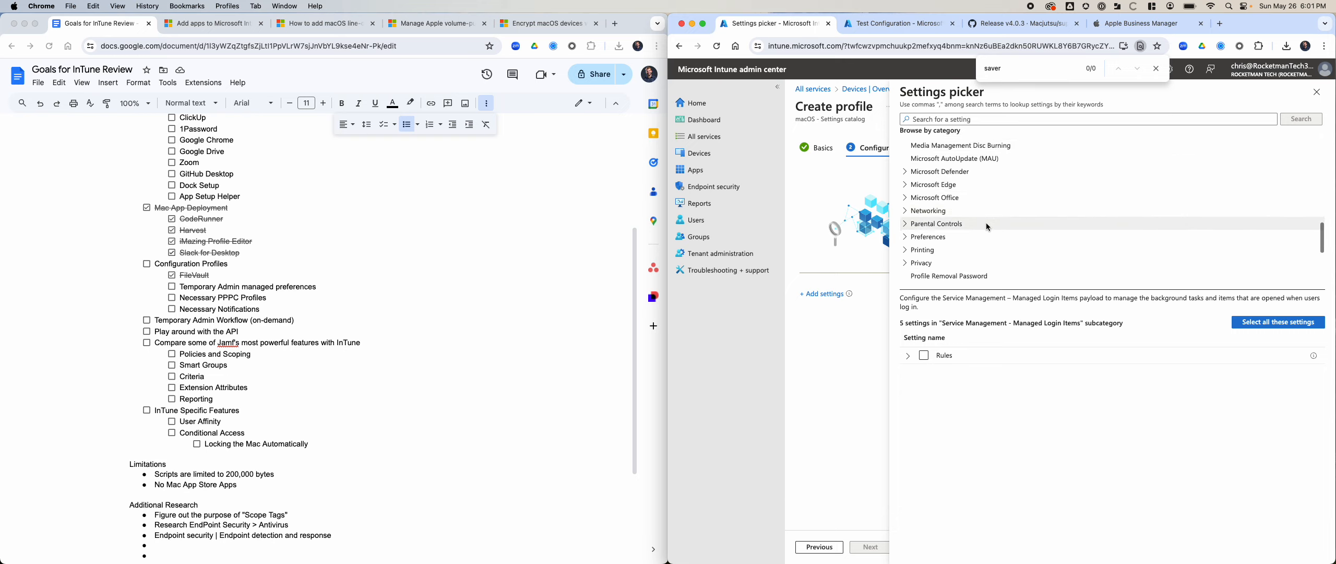
Step: View the Global, System and User Preferences settings and expand Printing
left_click(979, 235)
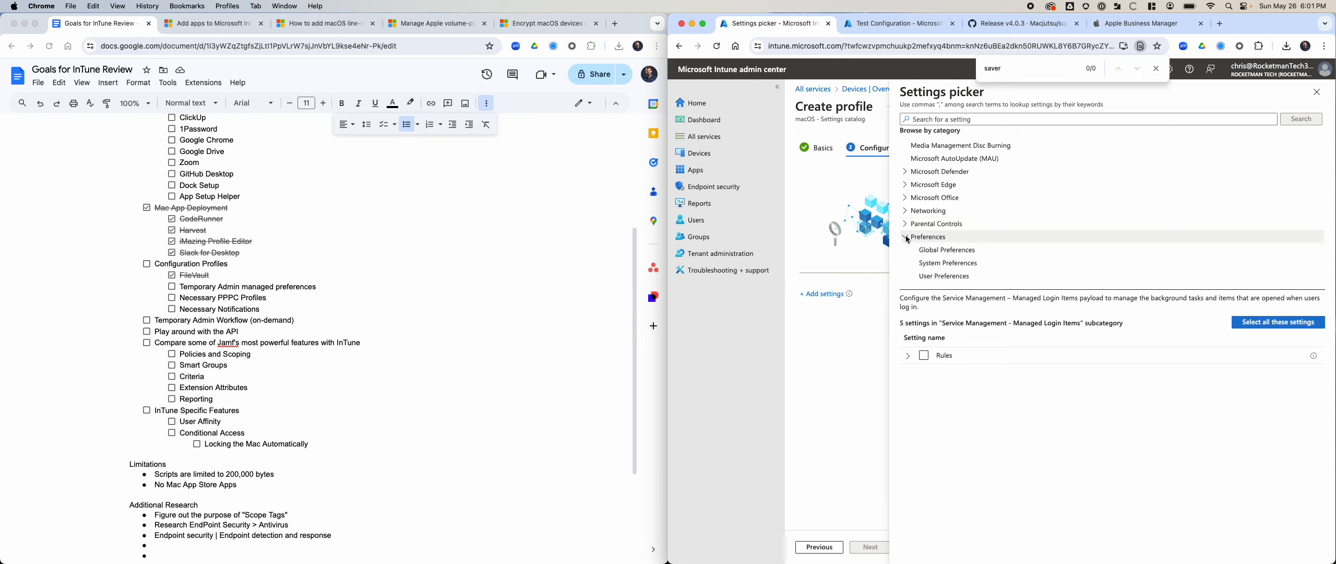
scroll(998, 234, "down", 2)
left_click(988, 208)
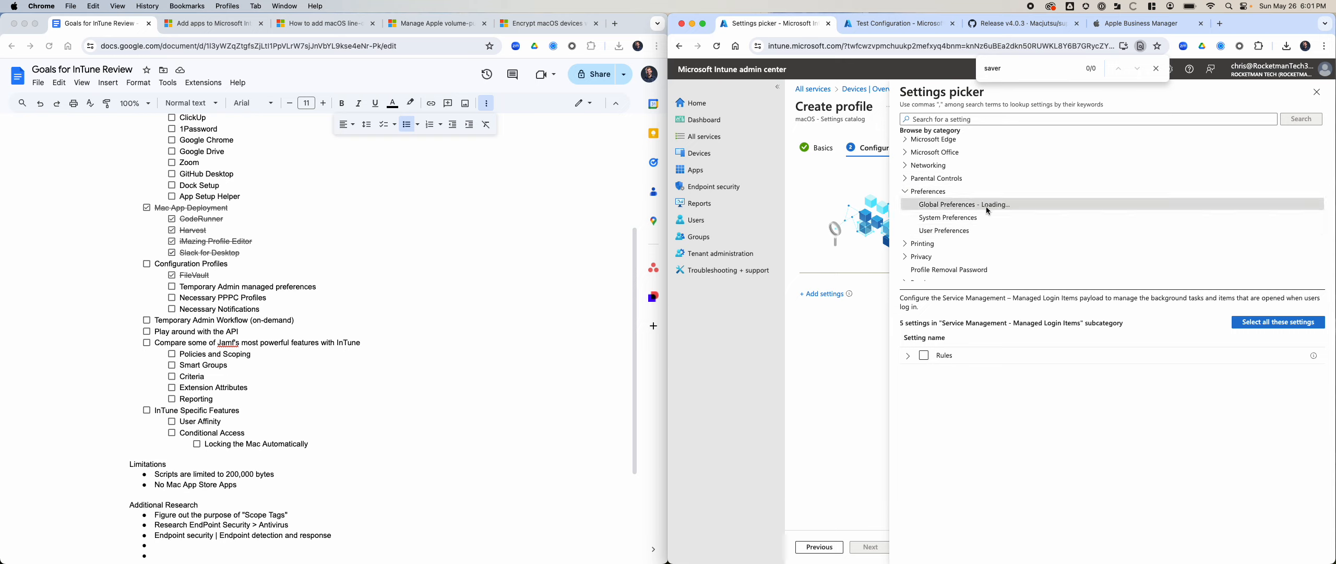
left_click(981, 217)
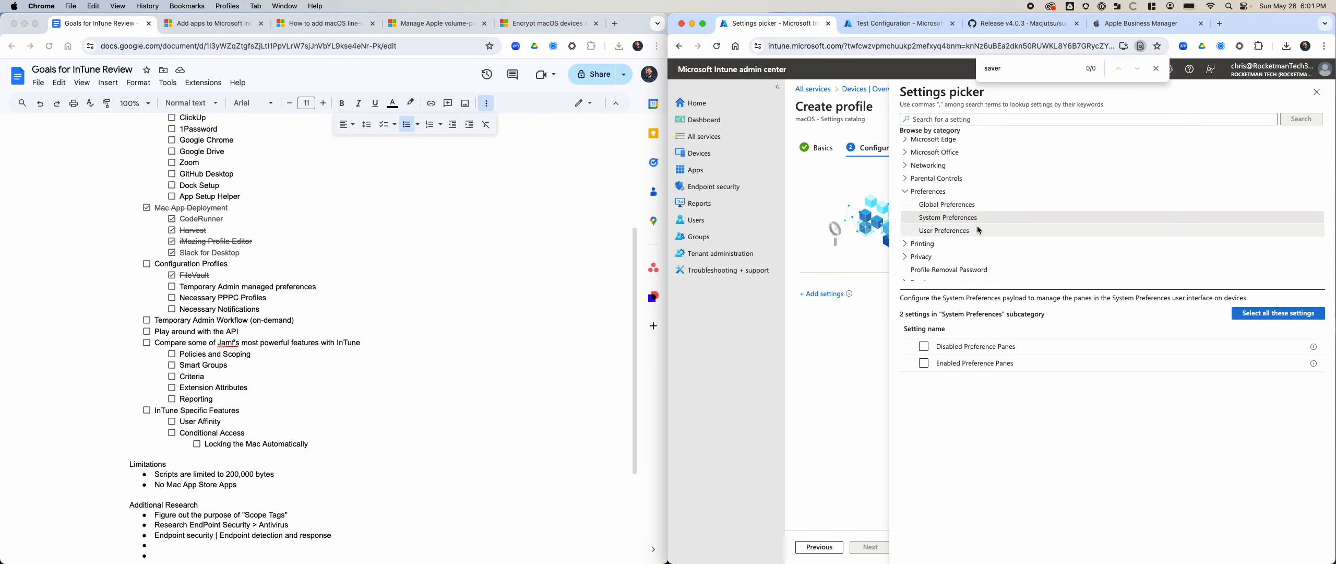
left_click(980, 230)
scroll(978, 228, "down", 2)
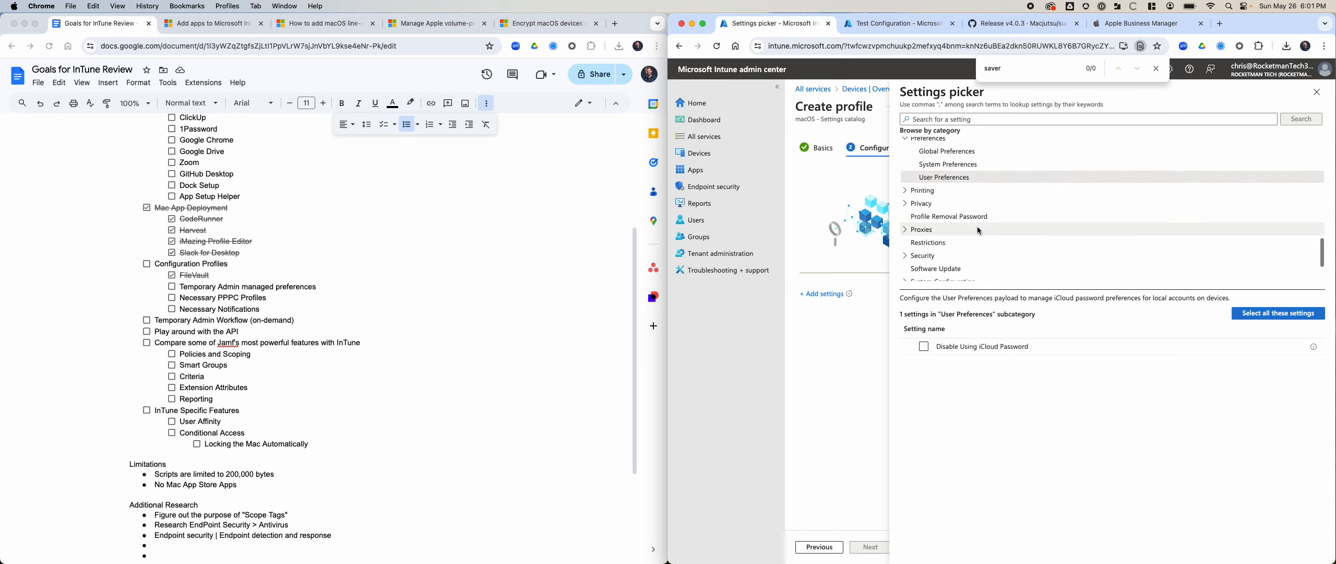
left_click(906, 190)
scroll(909, 192, "down", 3)
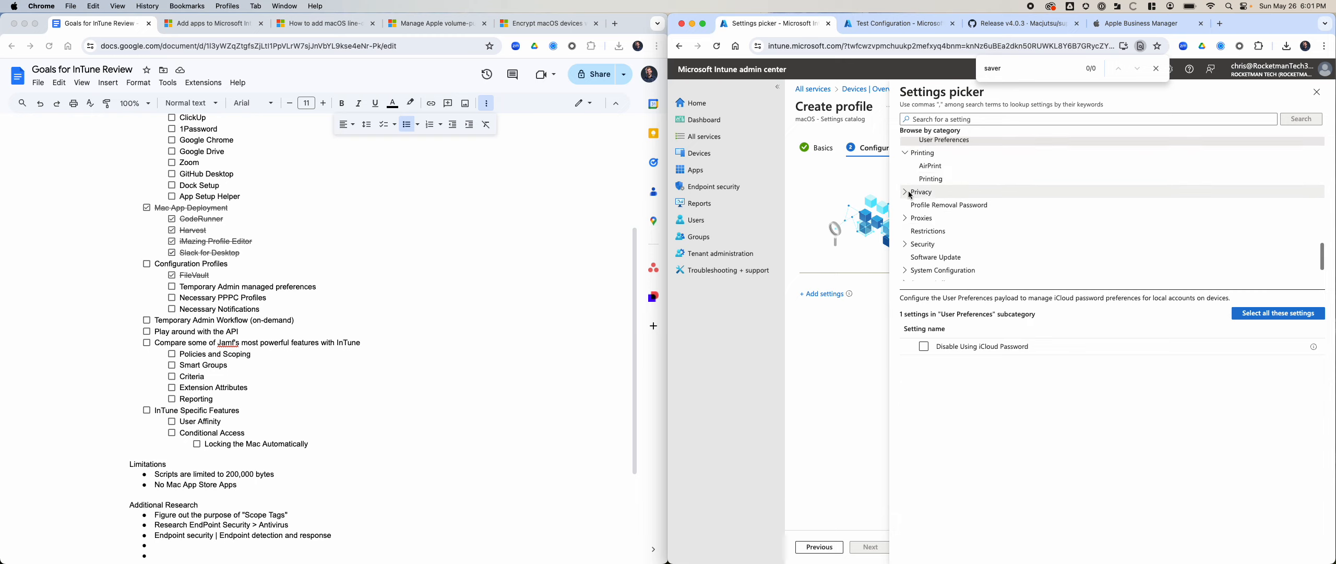
Step: Open Privacy Preferences Policy Control and expand its Services group
left_click(906, 160)
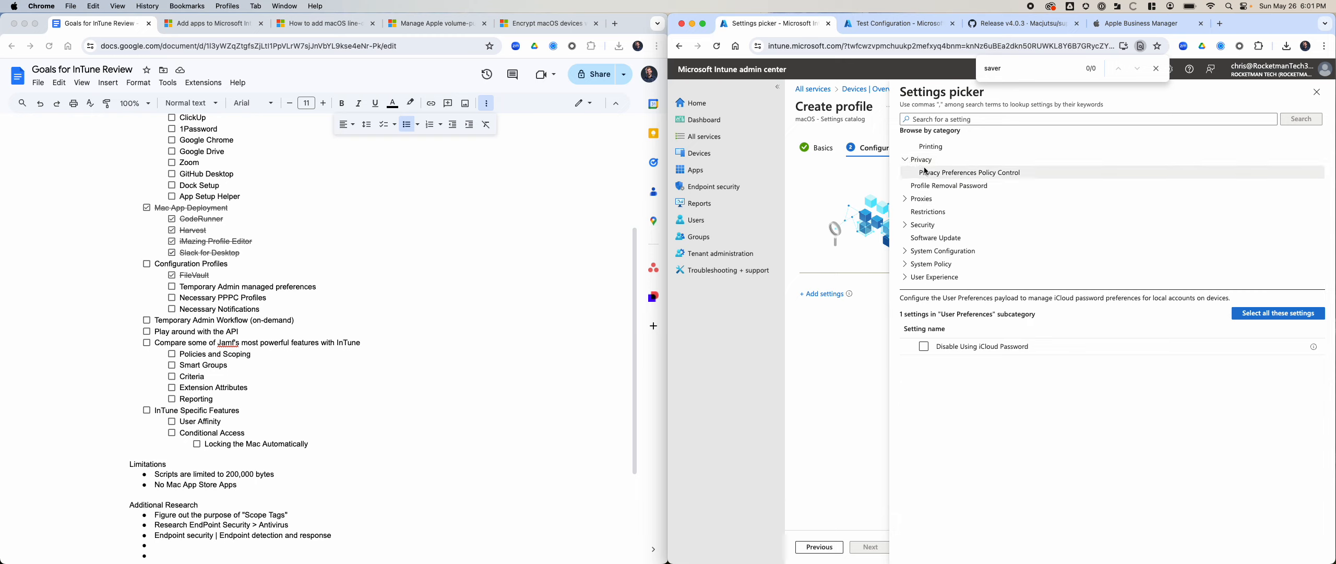
left_click(927, 173)
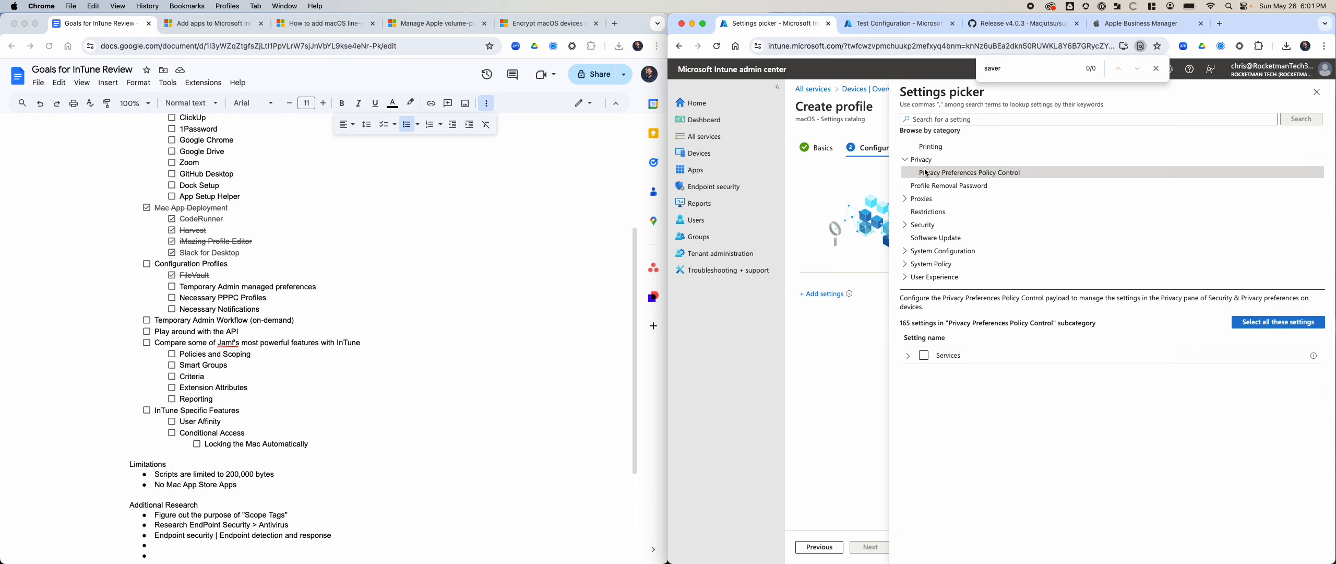
left_click(914, 355)
left_click(910, 356)
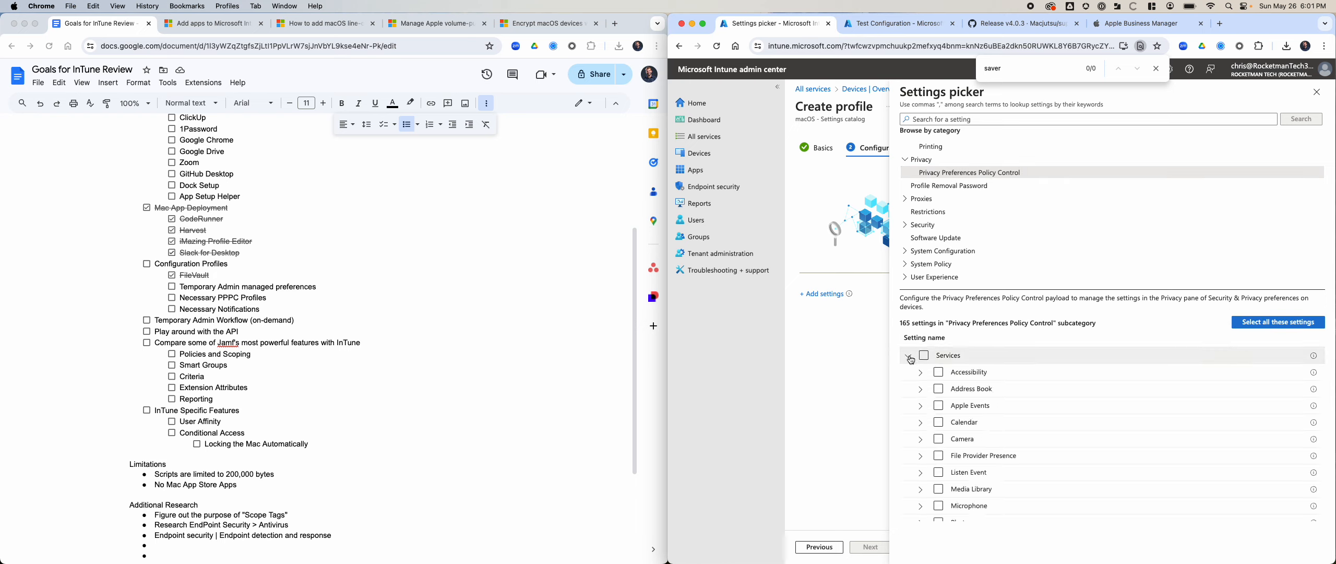
scroll(1000, 391, "down", 3)
scroll(1000, 390, "up", 3)
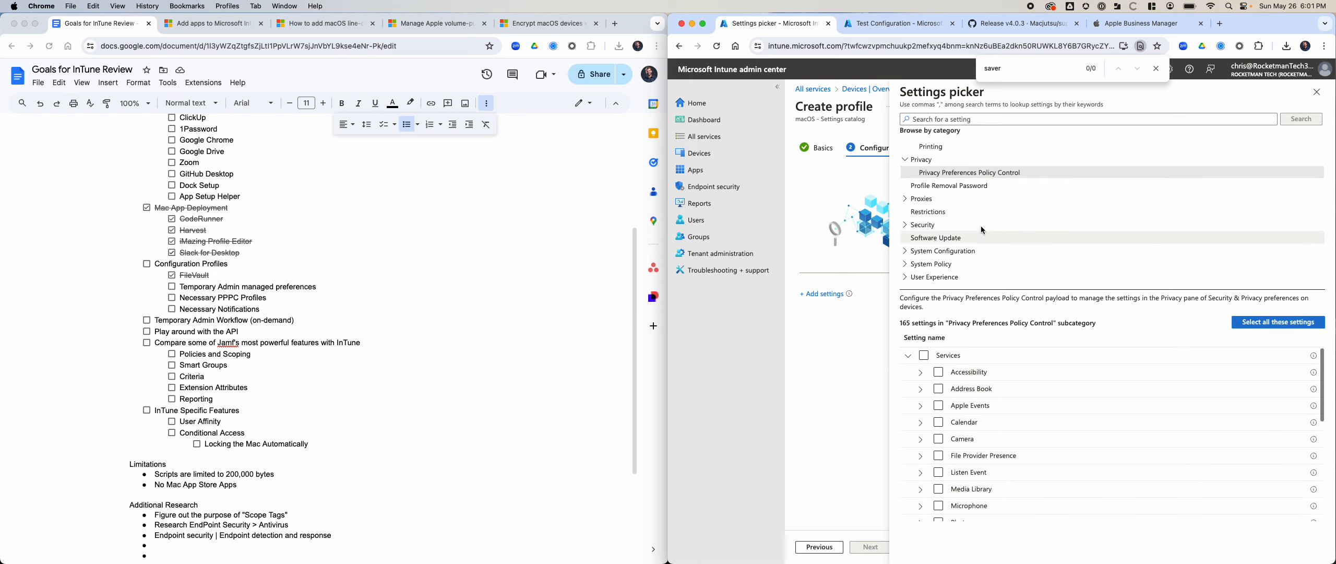
Step: Browse Proxies, Restrictions, Security's Passcode, Security Preferences and Smart Card, ending on Software Update
left_click(904, 198)
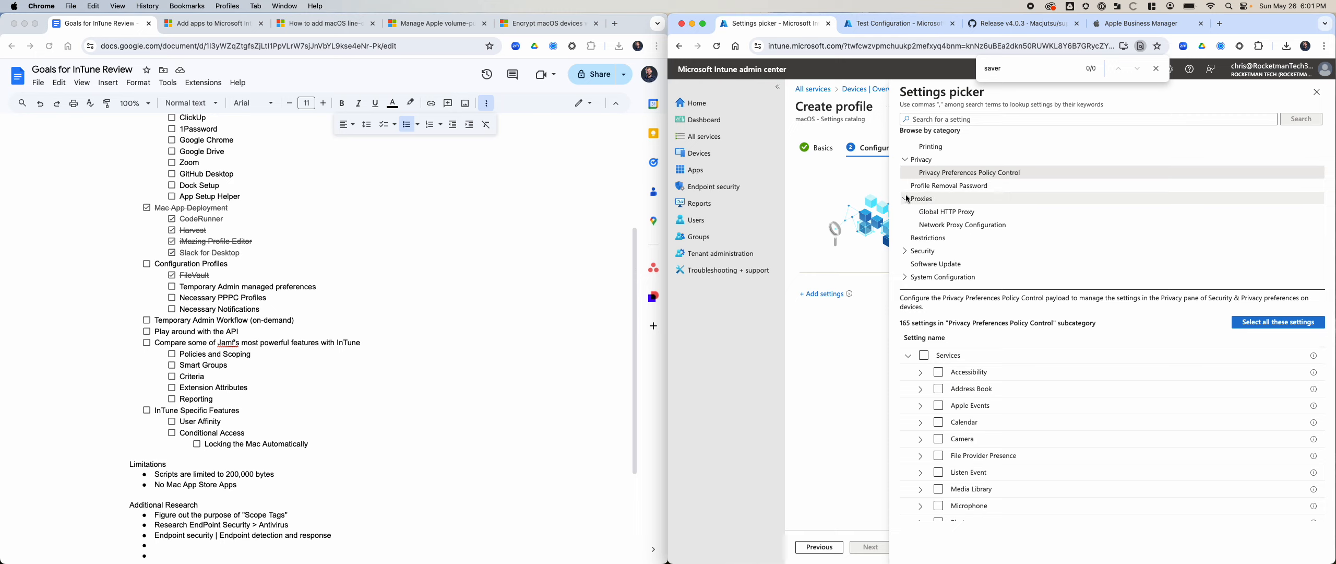
scroll(967, 226, "down", 1)
left_click(939, 209)
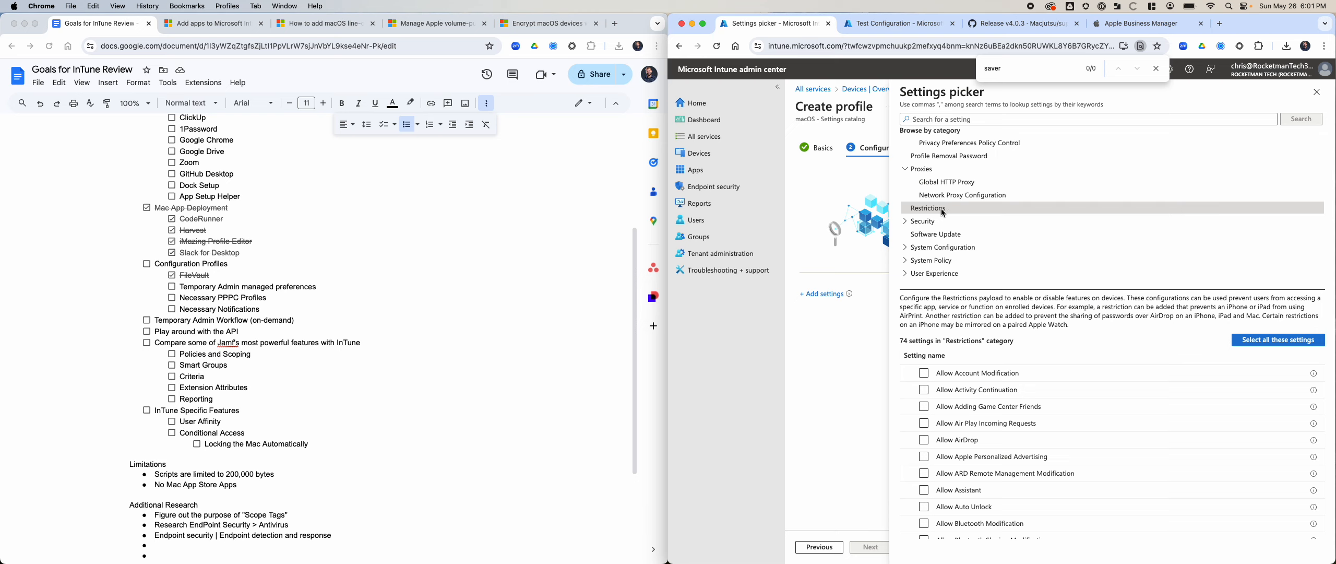
scroll(1005, 397, "down", 5)
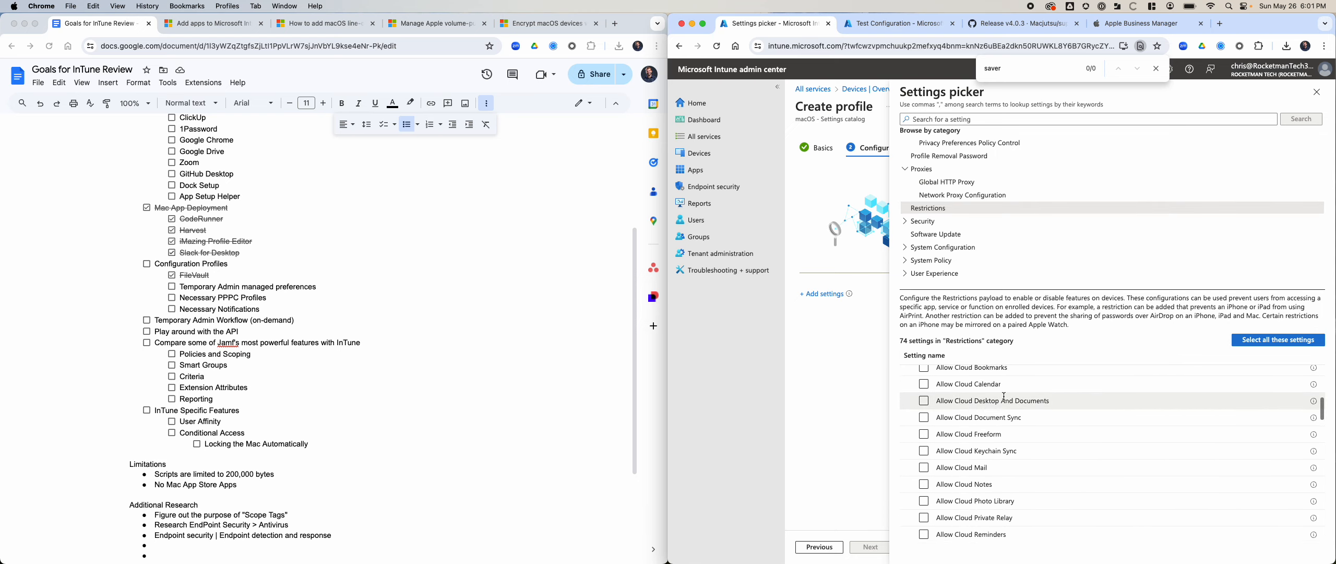
scroll(1005, 397, "down", 10)
left_click(907, 223)
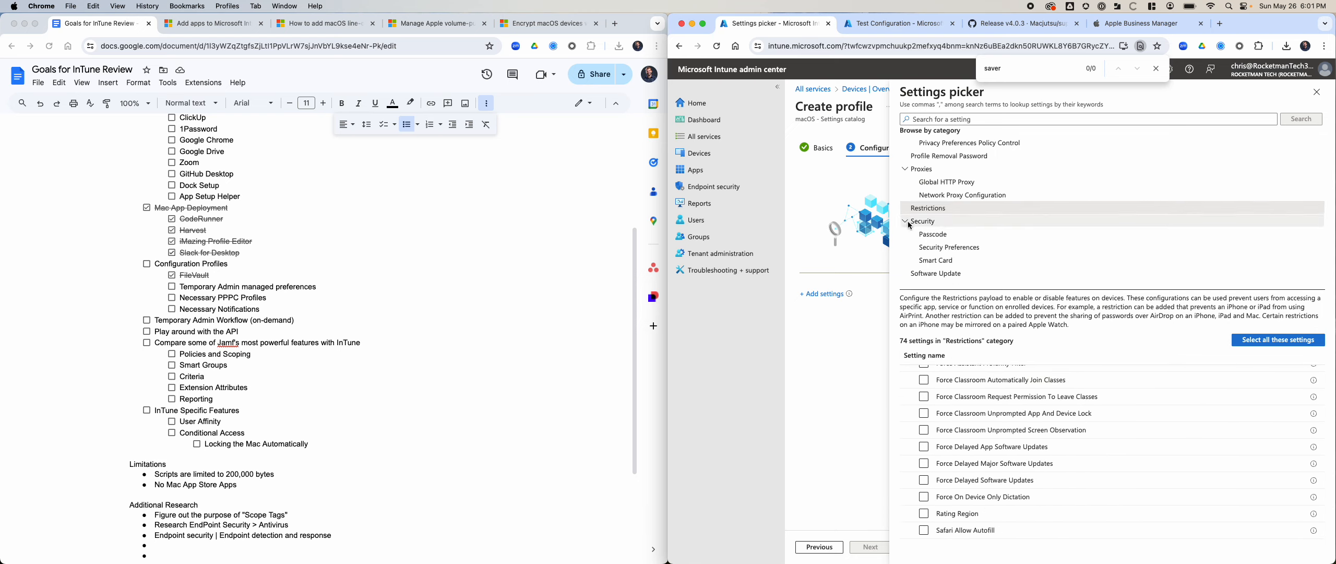
left_click(921, 223)
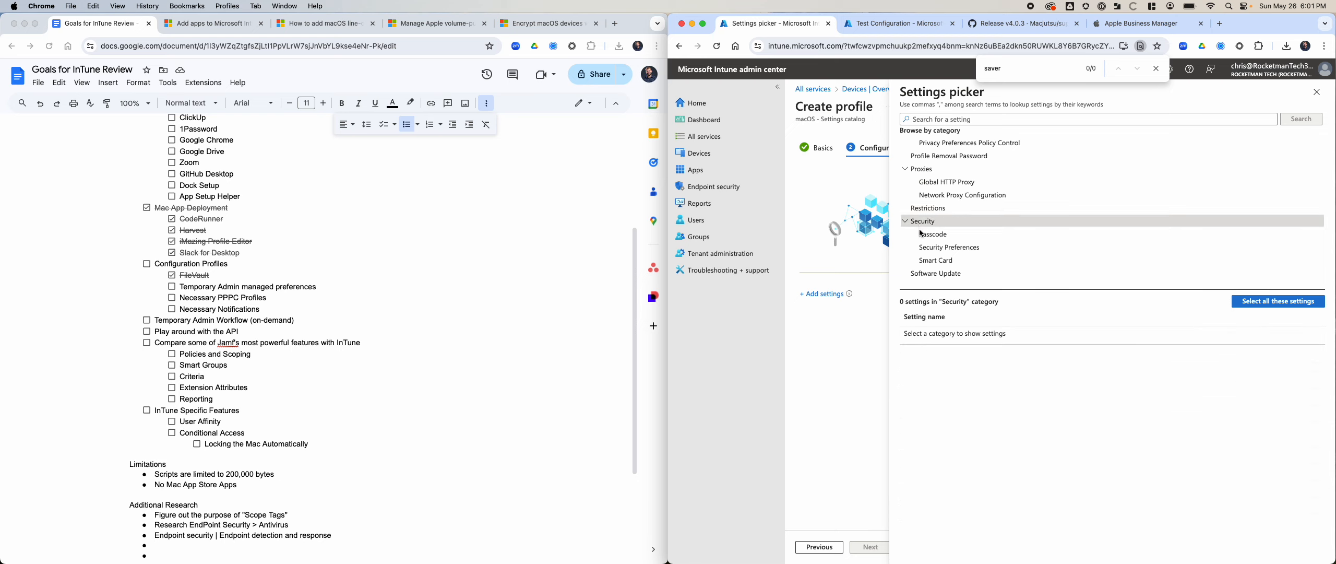
left_click(926, 234)
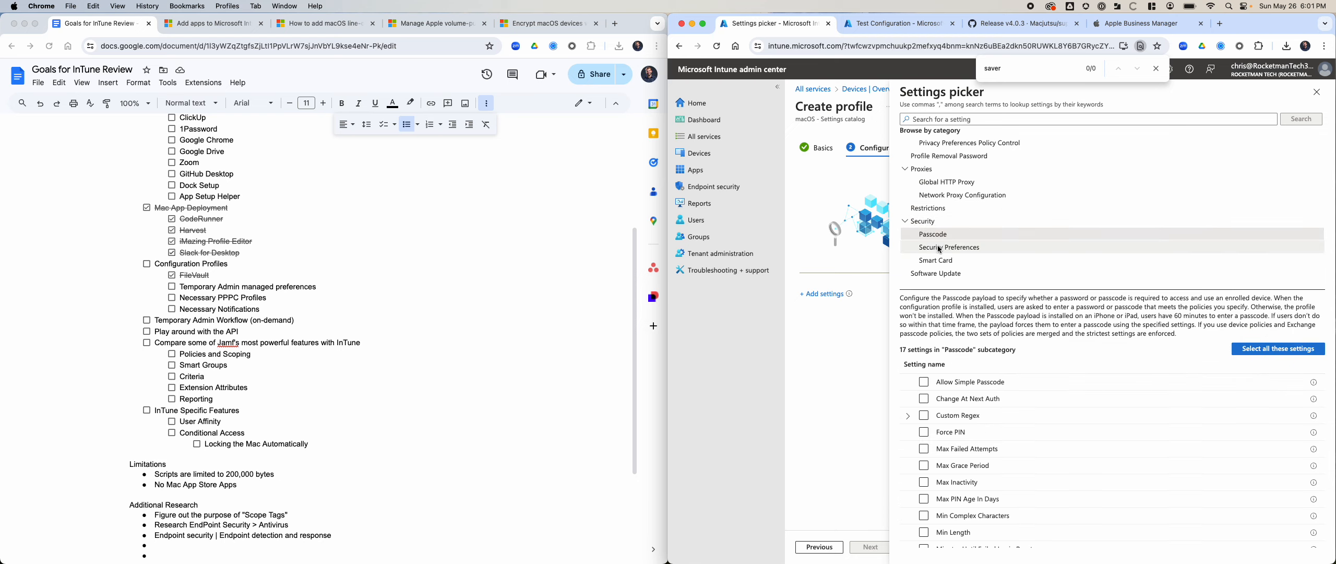
left_click(941, 248)
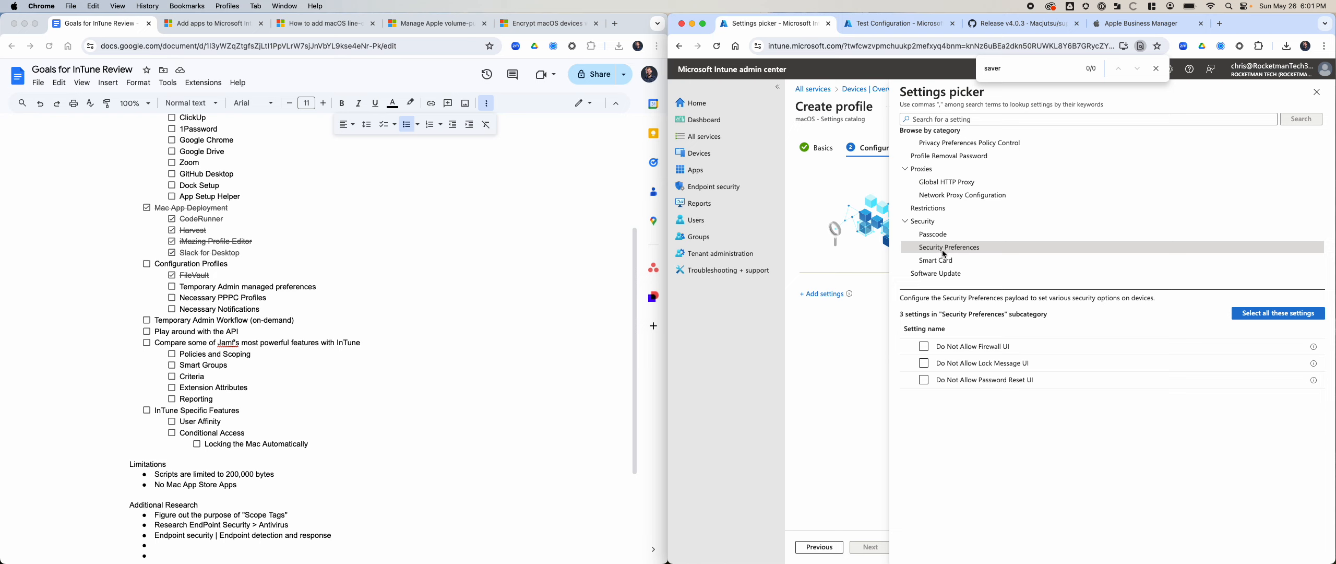
left_click(940, 260)
scroll(941, 258, "down", 2)
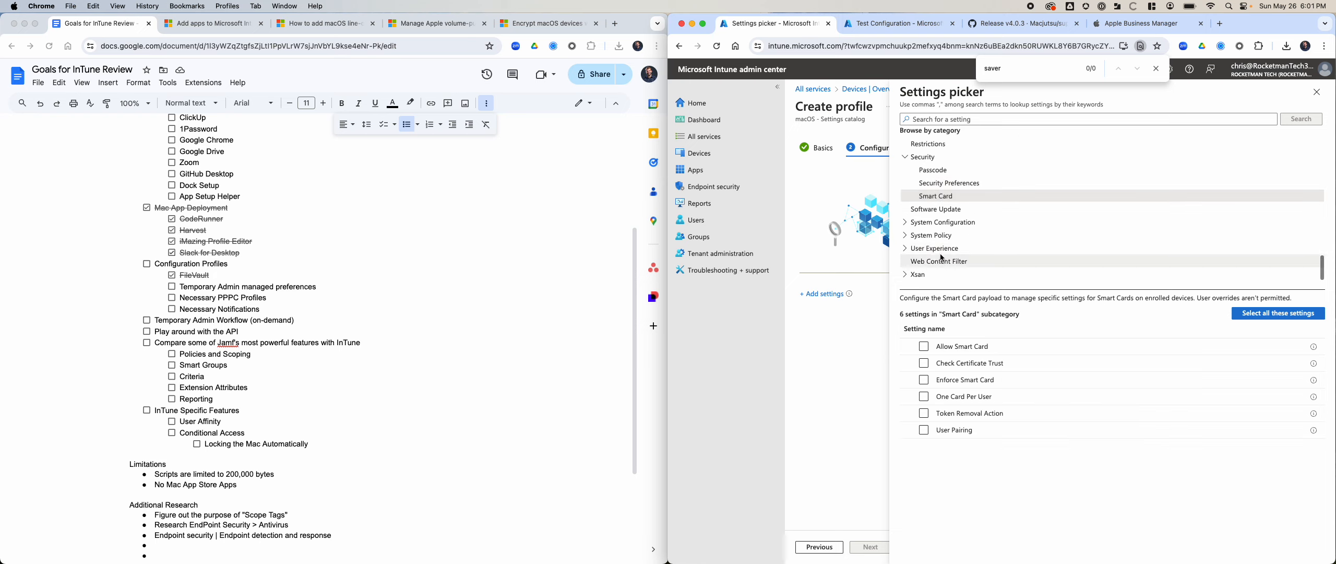
left_click(937, 209)
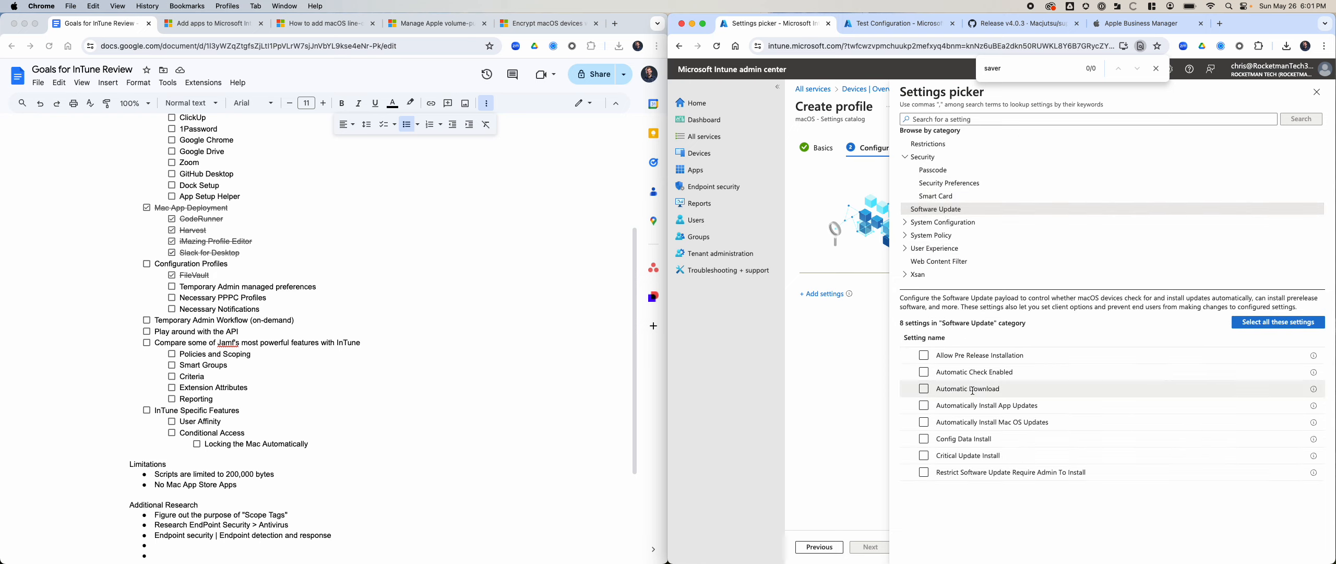
Step: From System Configuration > Screensaver, add Ask For Password, Login Window Idle Time and Login Window Module Path
left_click(905, 224)
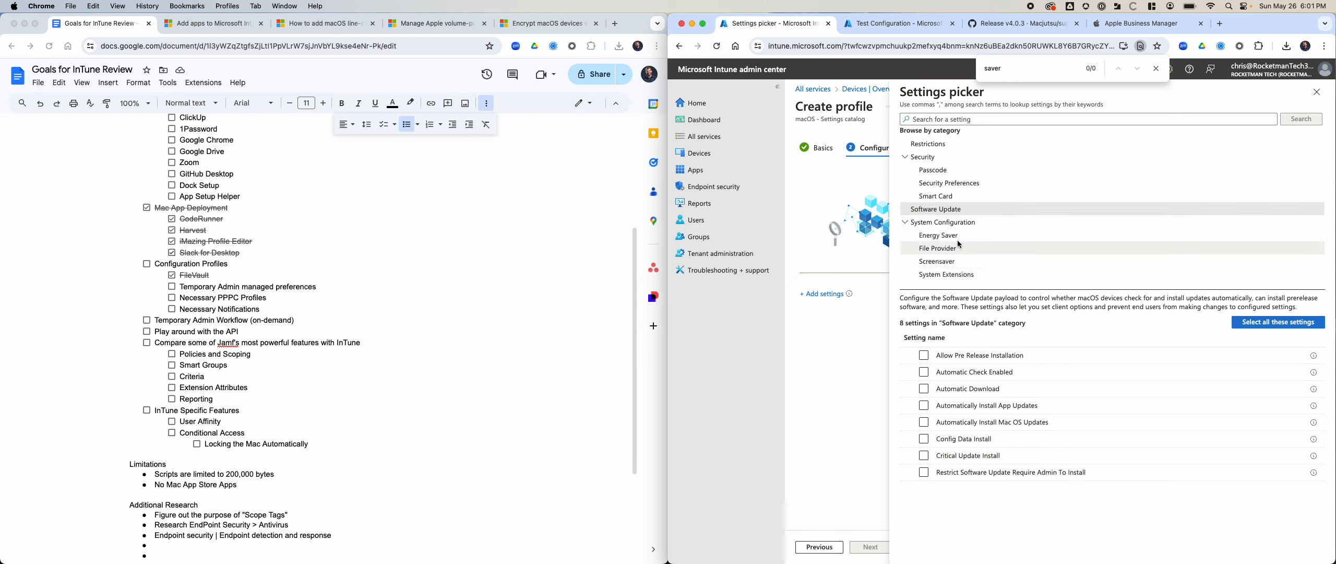
left_click(954, 261)
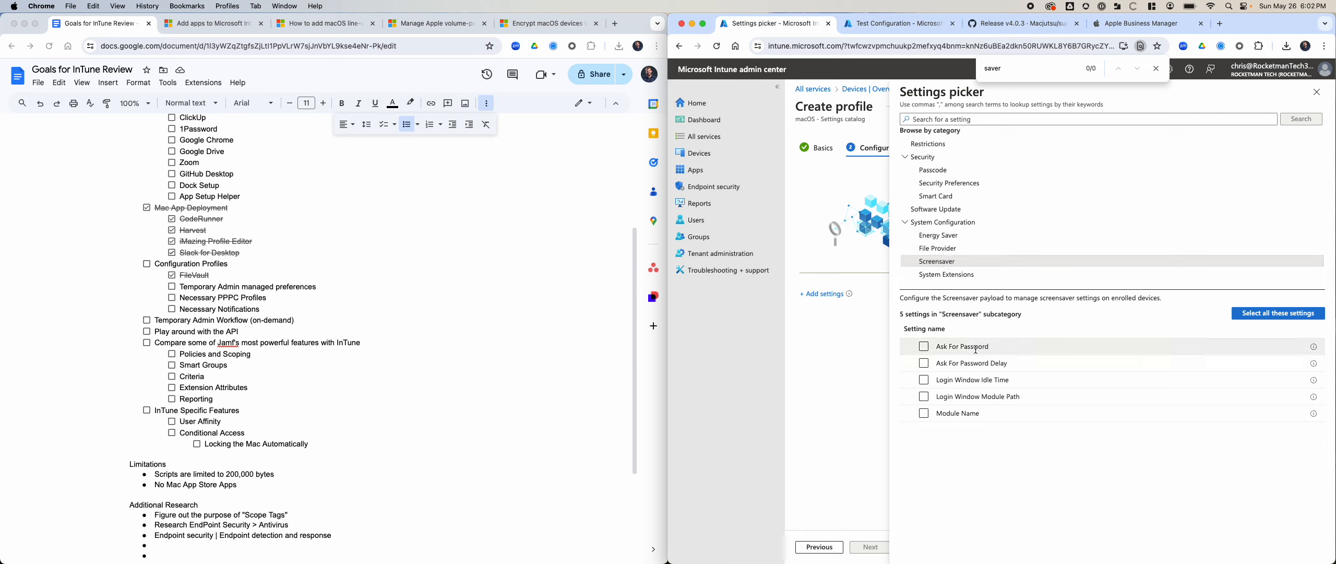
left_click(924, 346)
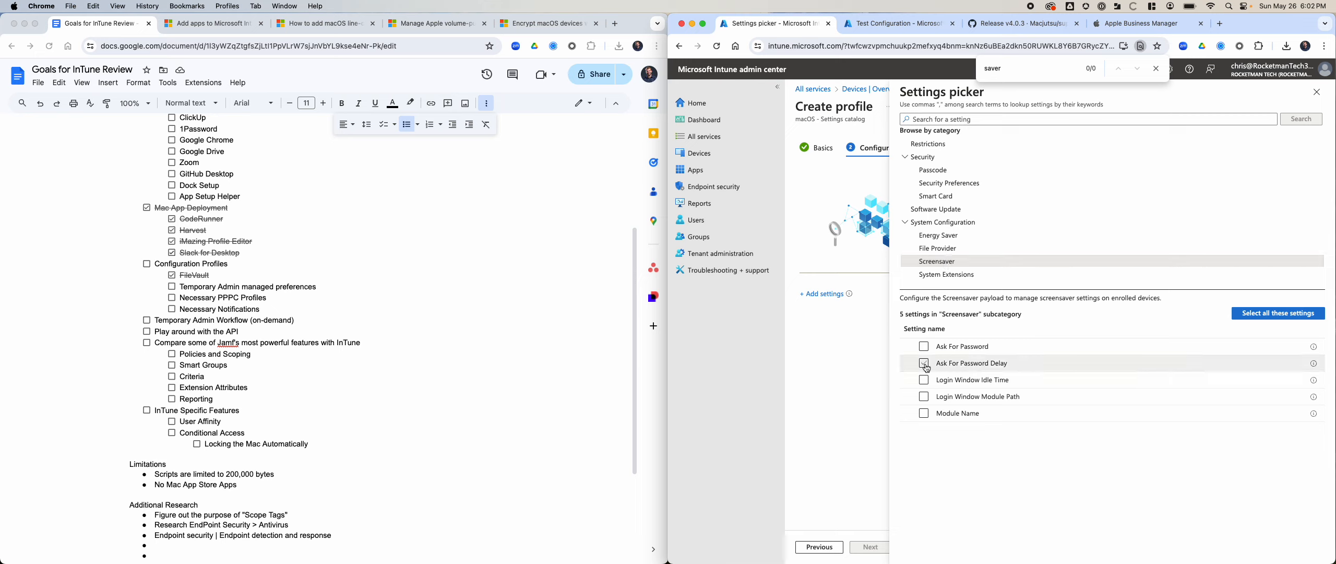
left_click(924, 347)
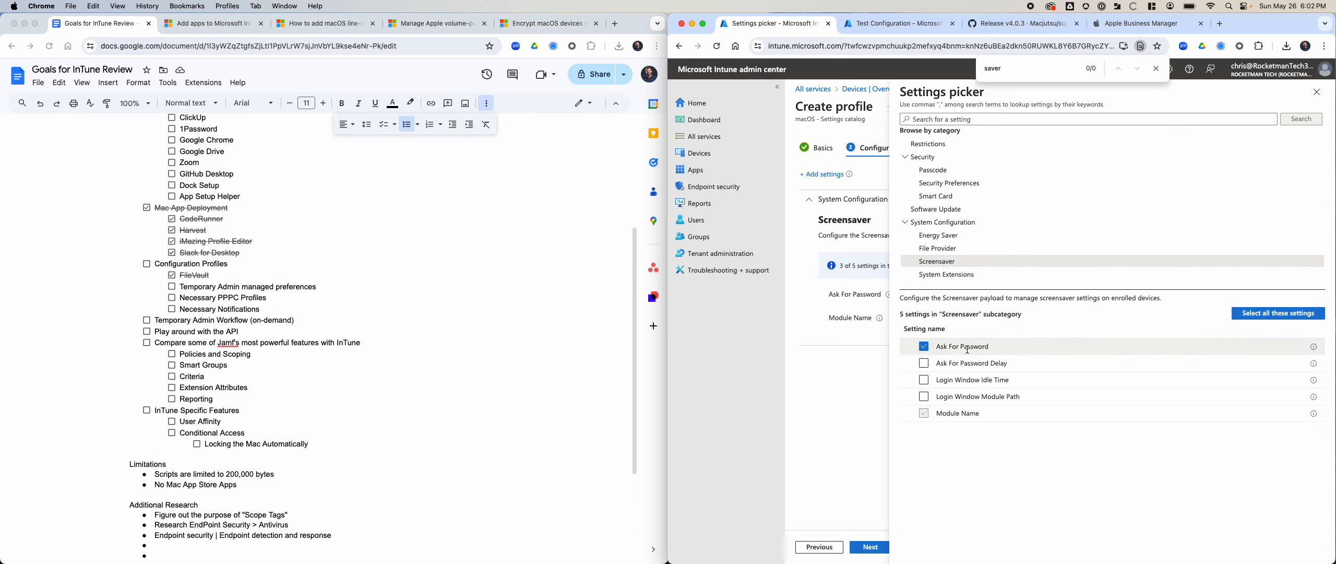
left_click(926, 381)
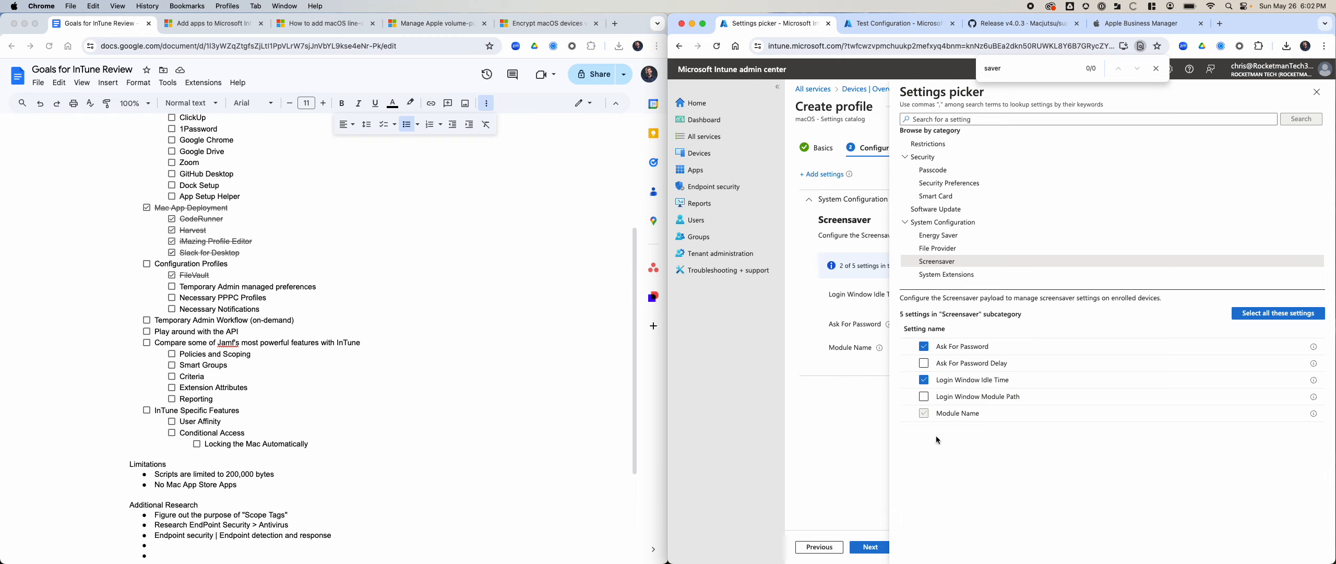
left_click(925, 397)
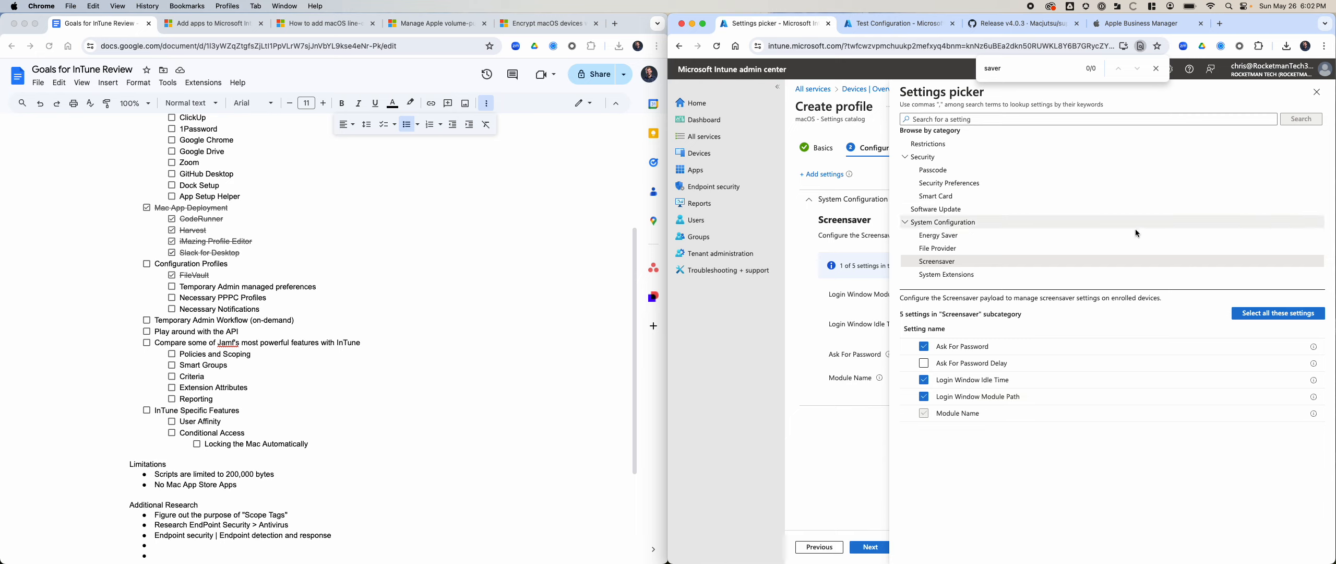
scroll(997, 264, "down", 3)
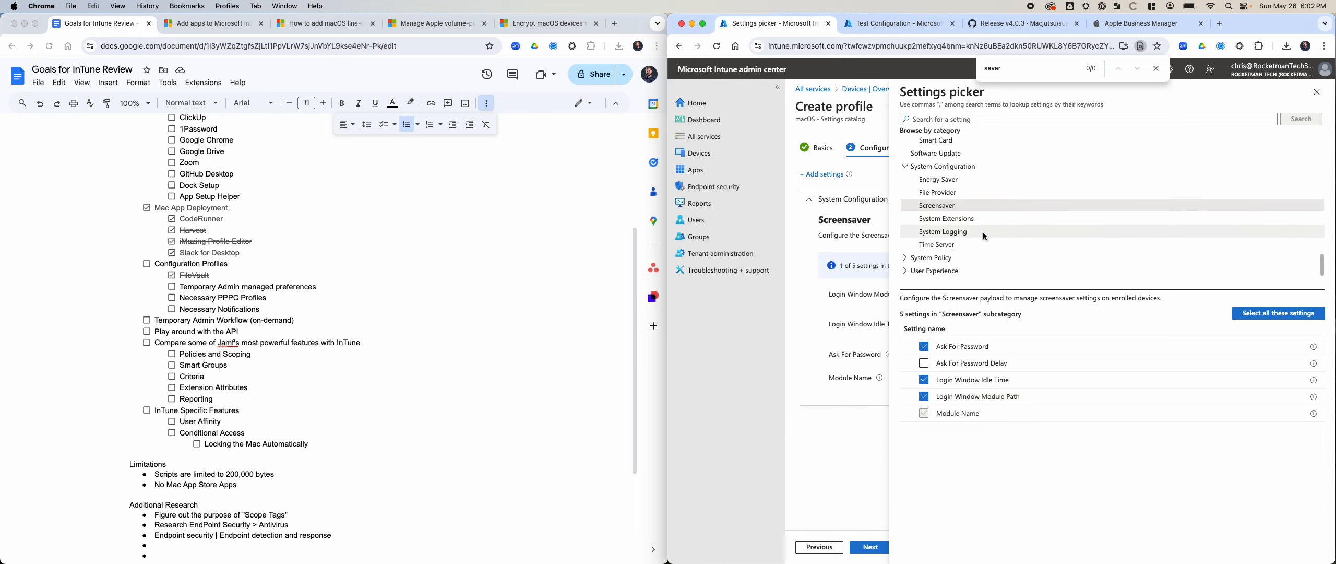
Step: Set Ask For Password to True and Login Window Idle Time to 1
left_click(1316, 93)
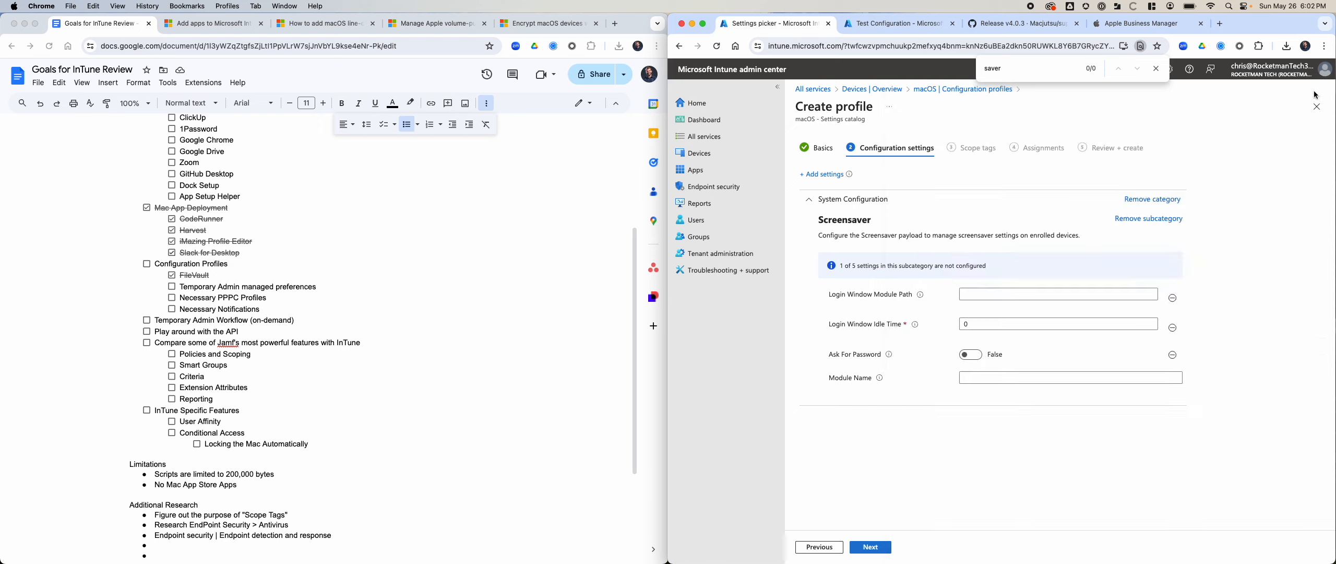
left_click(965, 293)
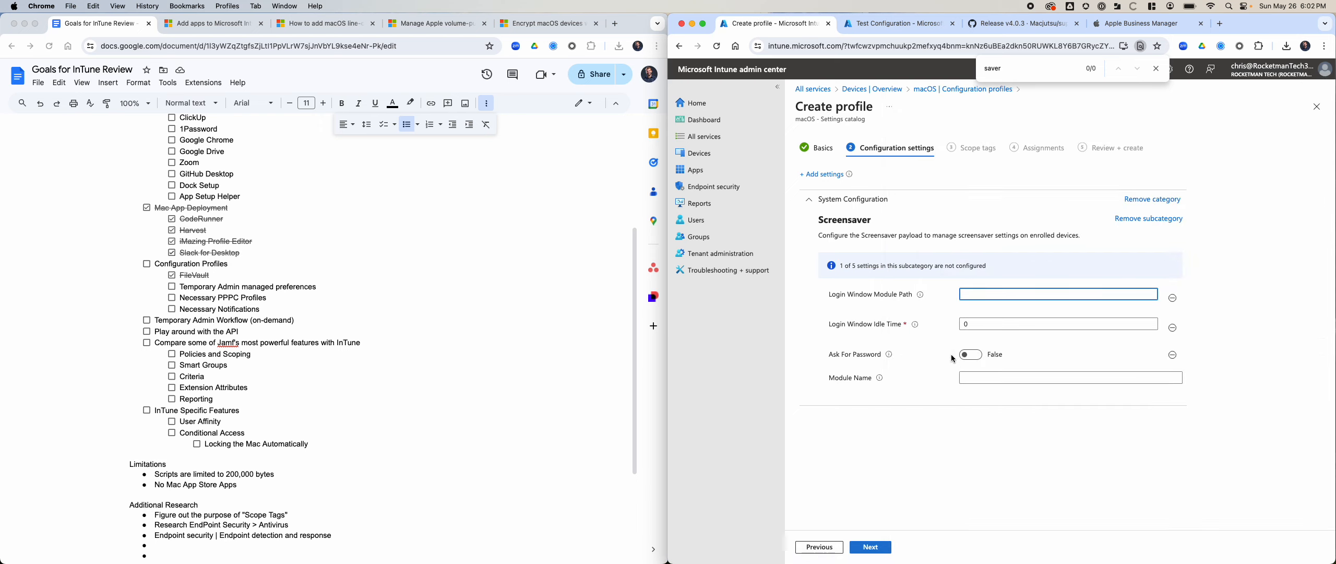
left_click(969, 357)
left_click(966, 325)
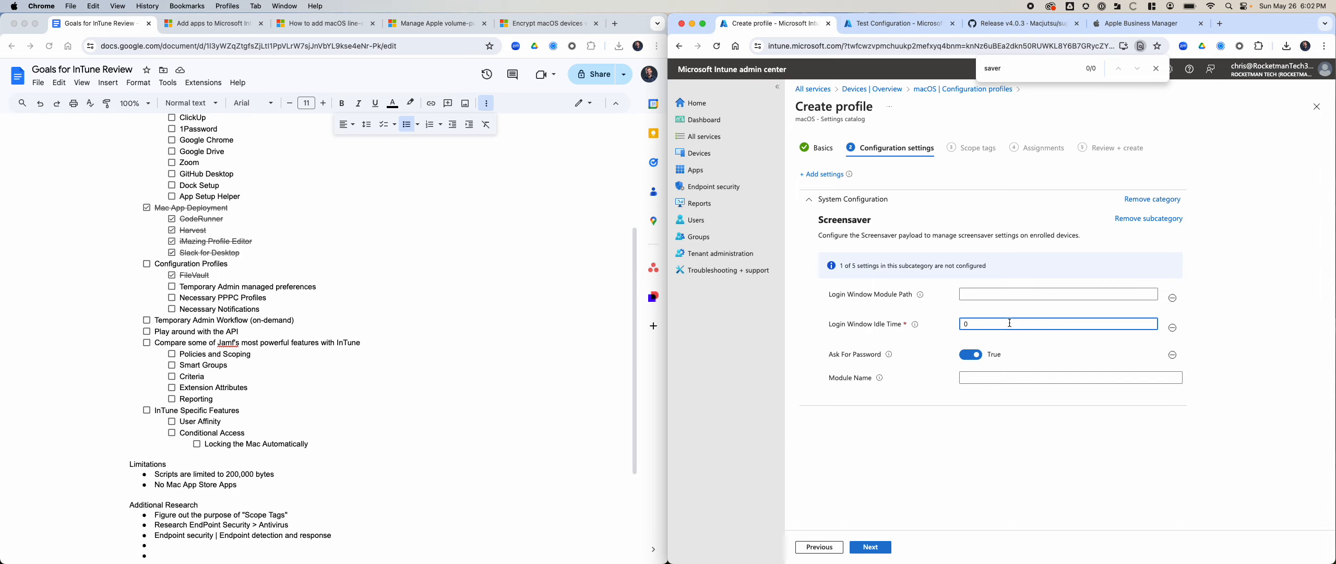
key("BackSpace")
type("1")
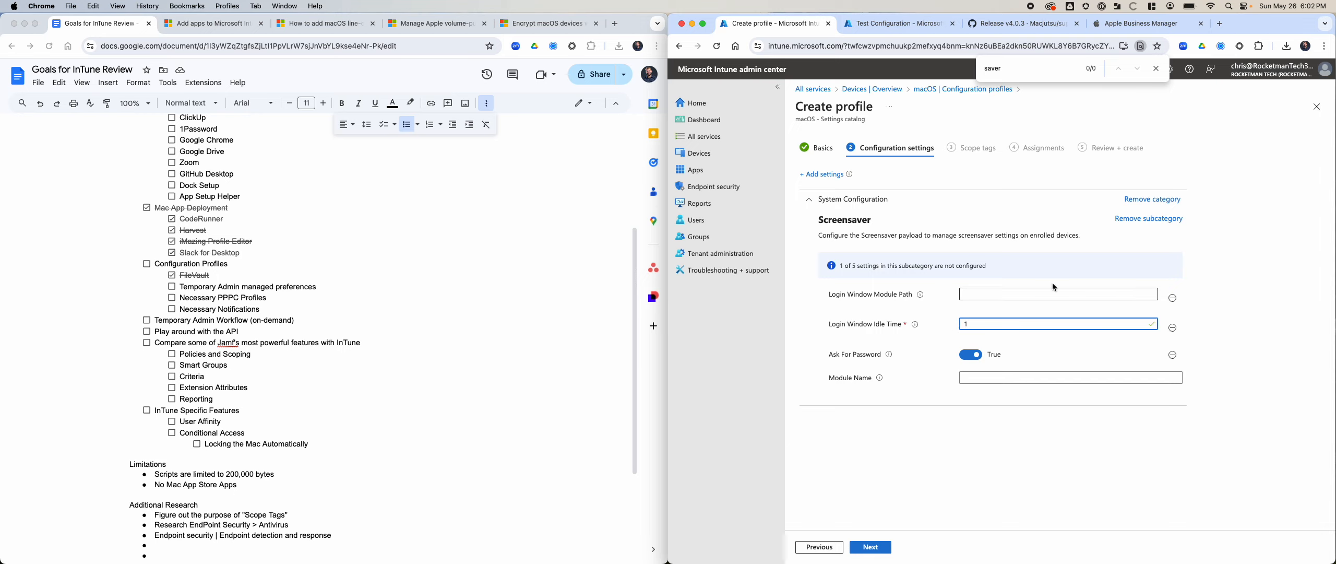
Step: Remove Login Window Module Path from the profile and click into the Module Name field
left_click(971, 295)
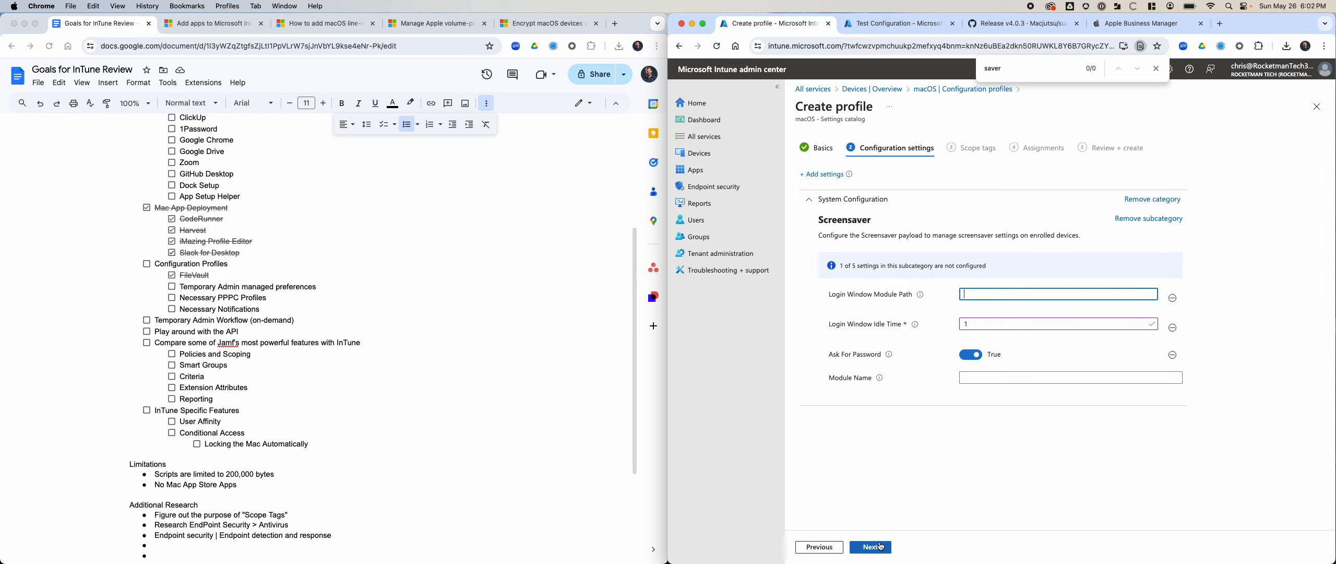
left_click(920, 295)
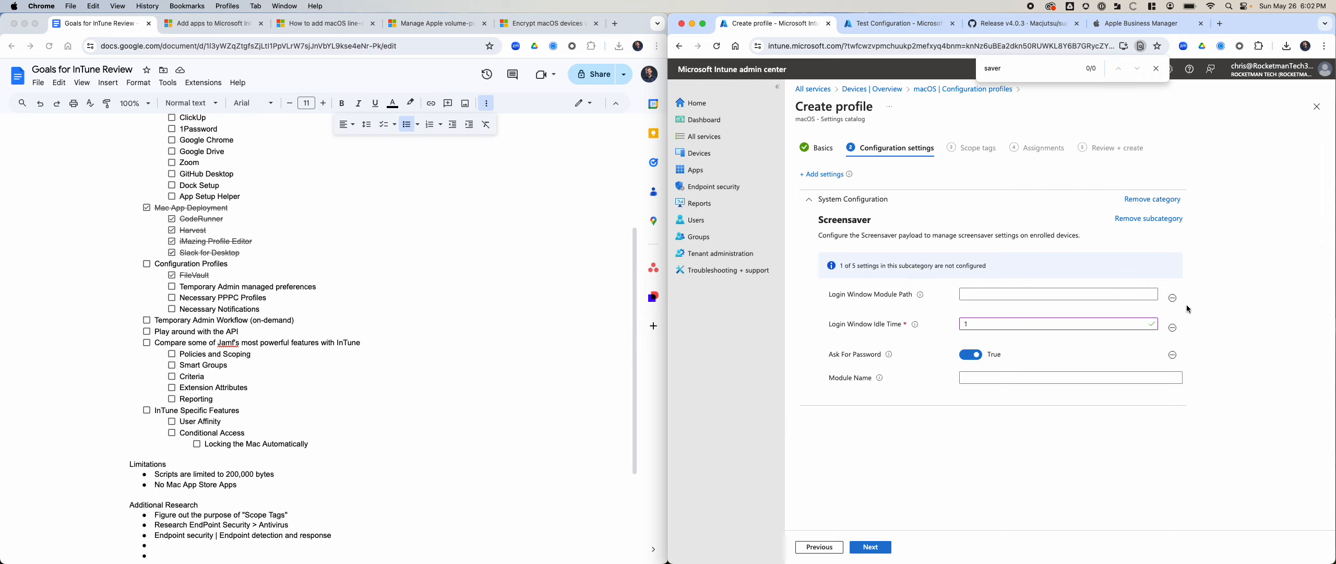
left_click(1173, 297)
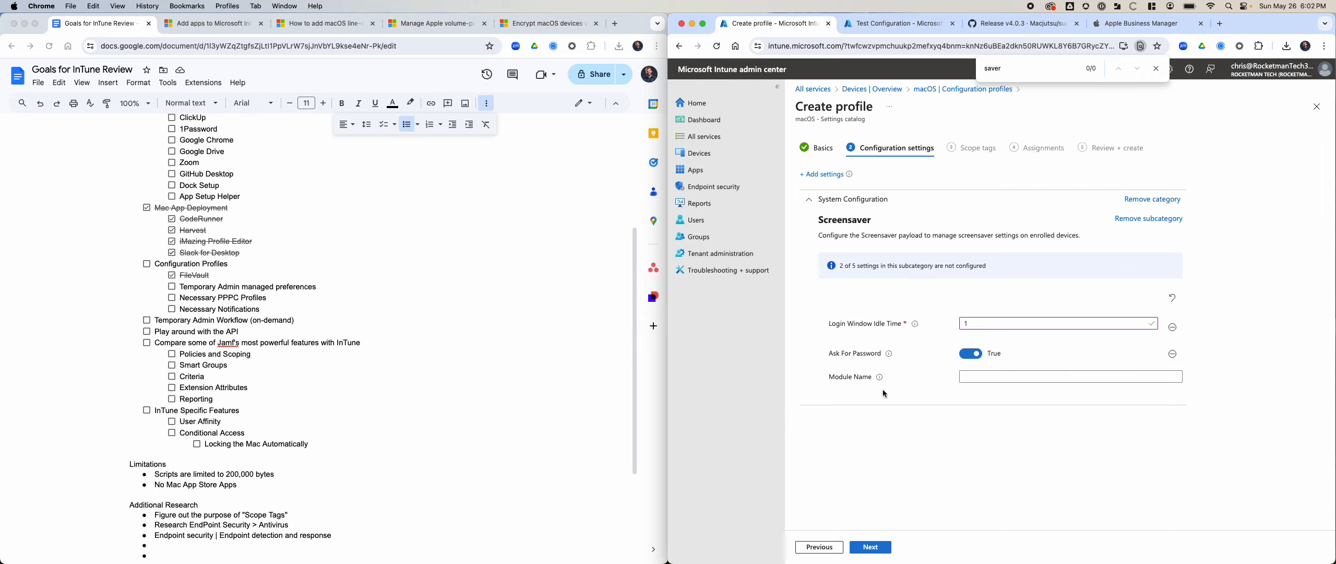
mouse_move(880, 383)
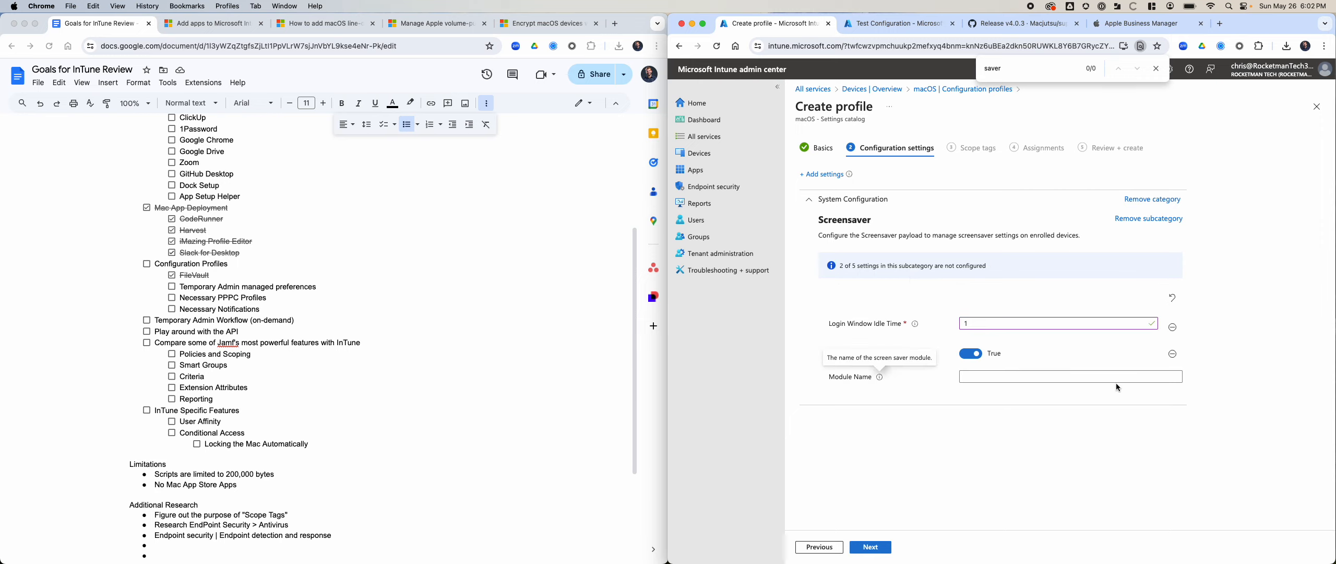
left_click(1152, 378)
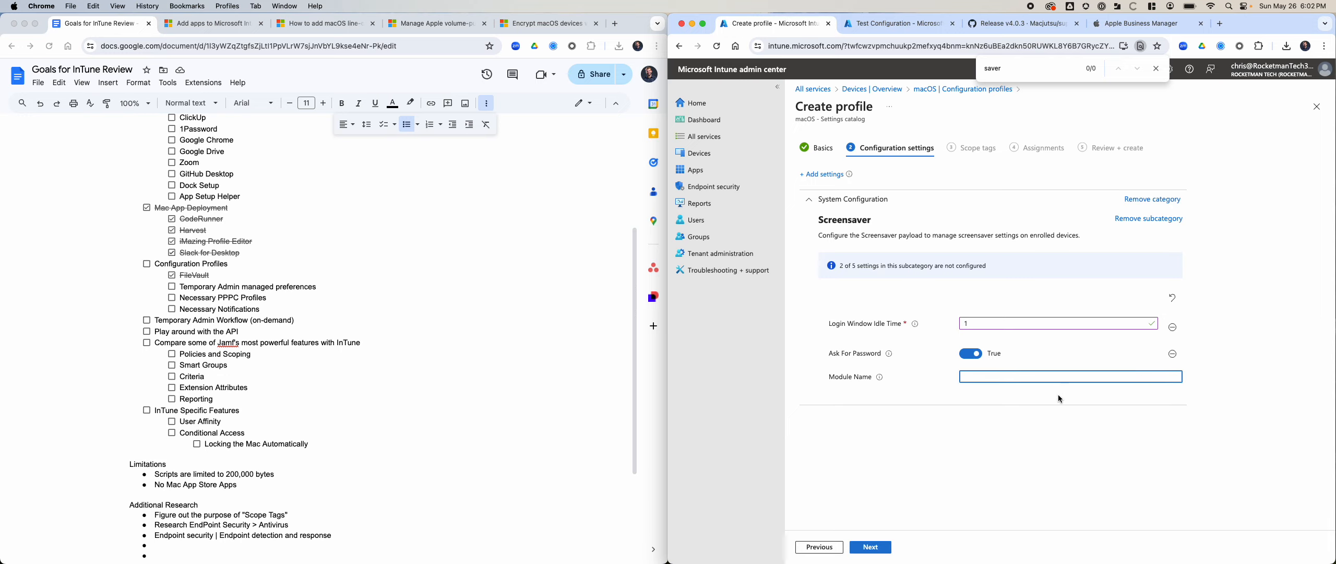
left_click(972, 392)
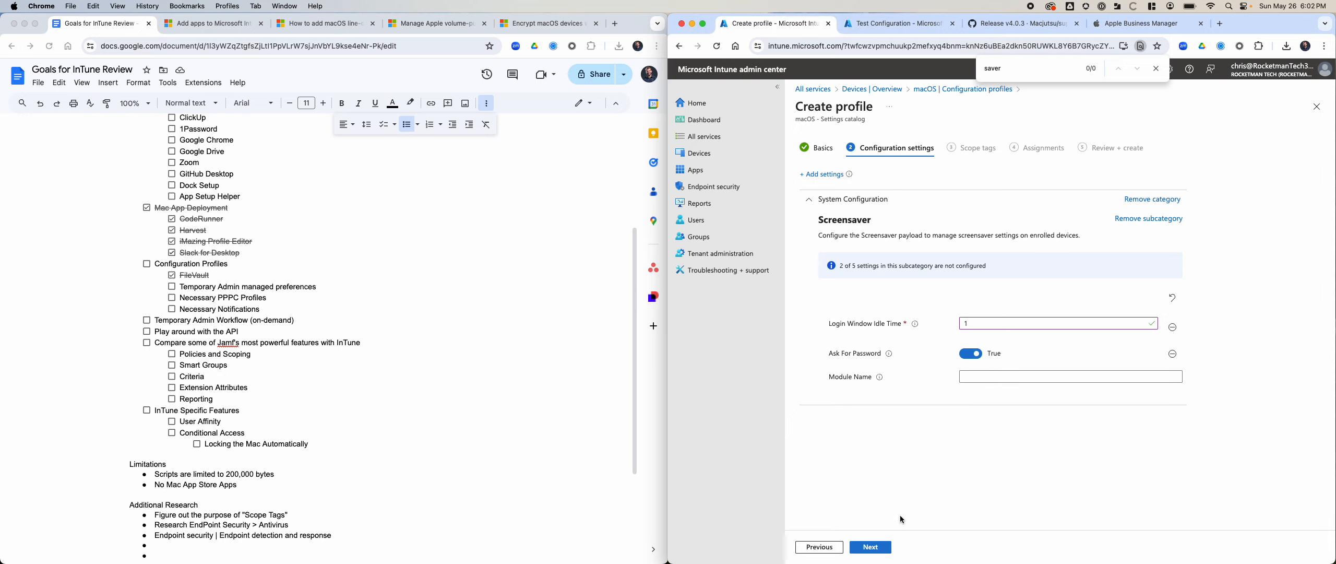
Step: Try to continue, then enter 'Sonoma' as the Module Name to clear the validation error
left_click(876, 548)
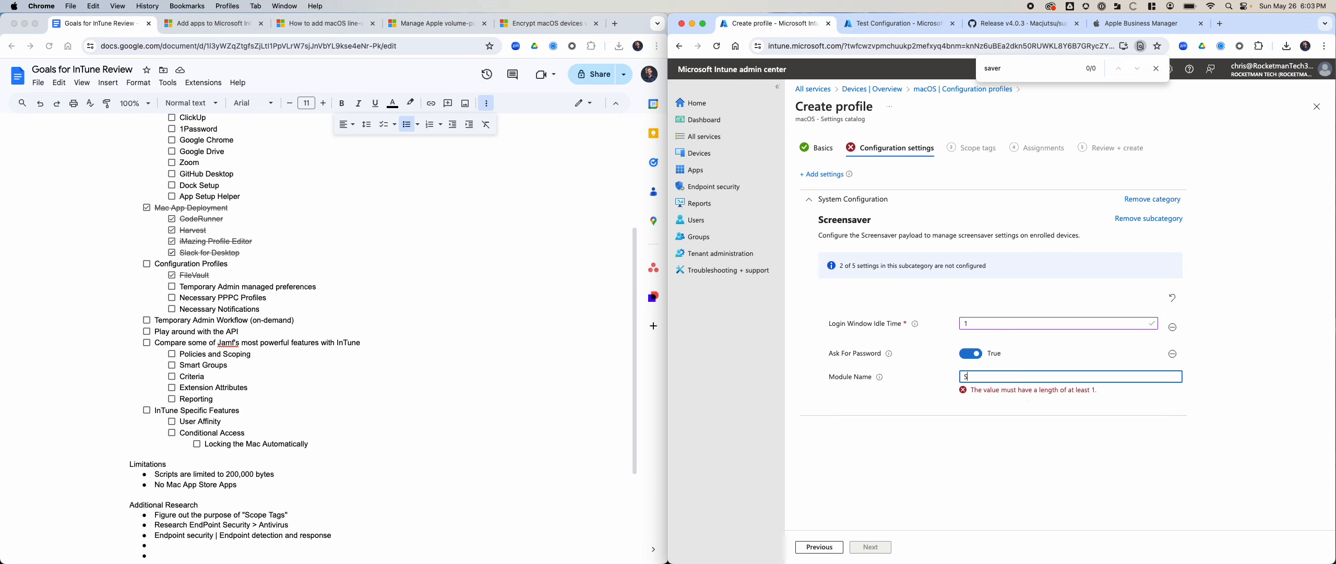
type("Sonoma")
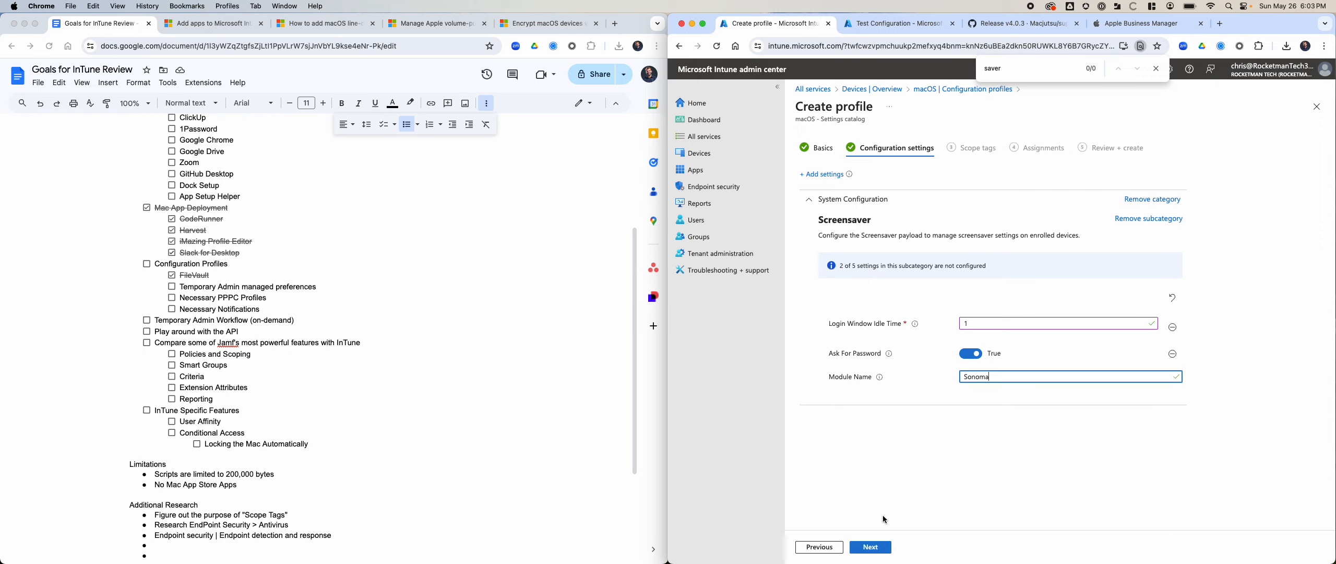
Step: Assign the profile to all users and create the Screen Lock policy
left_click(876, 546)
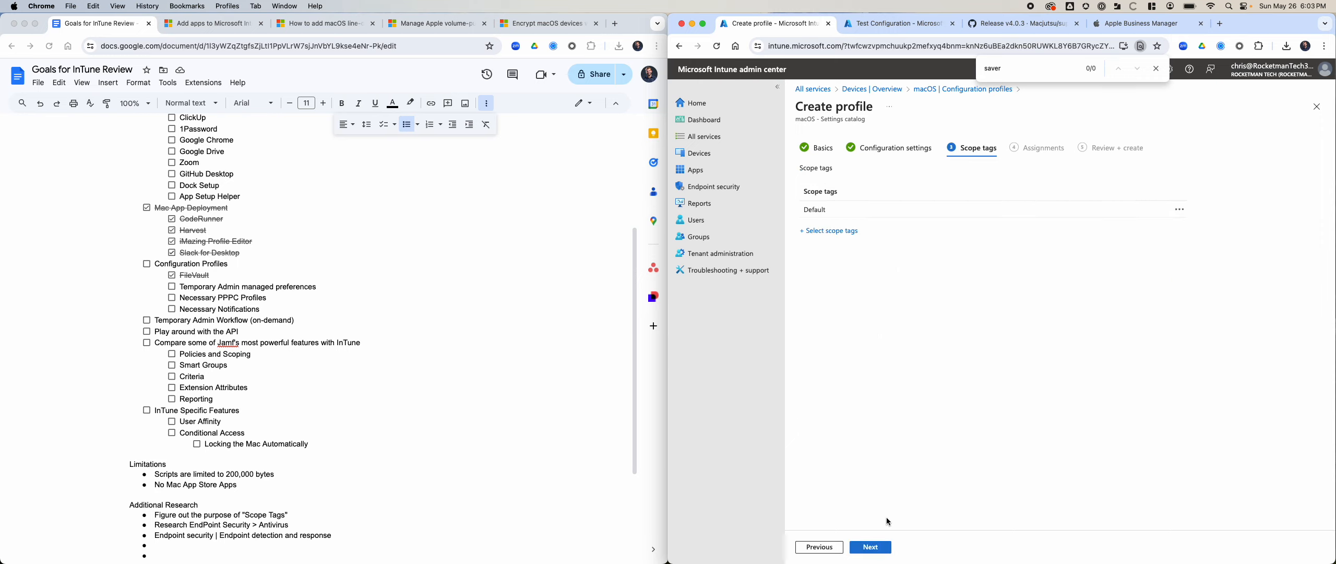
left_click(880, 547)
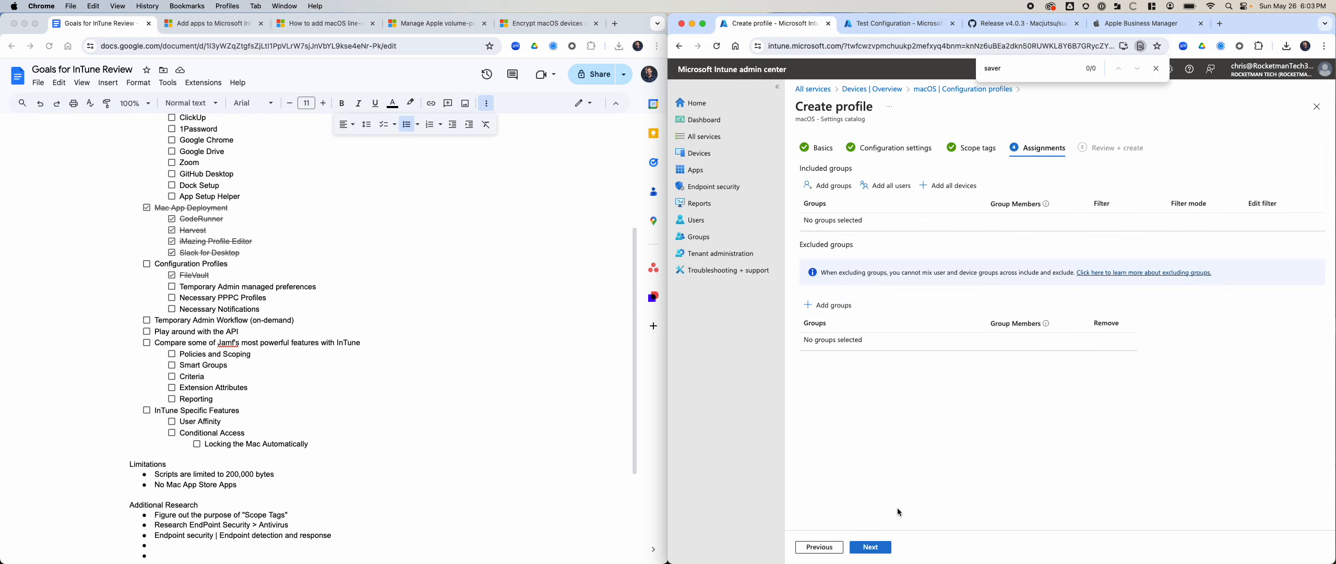
left_click(897, 189)
left_click(870, 552)
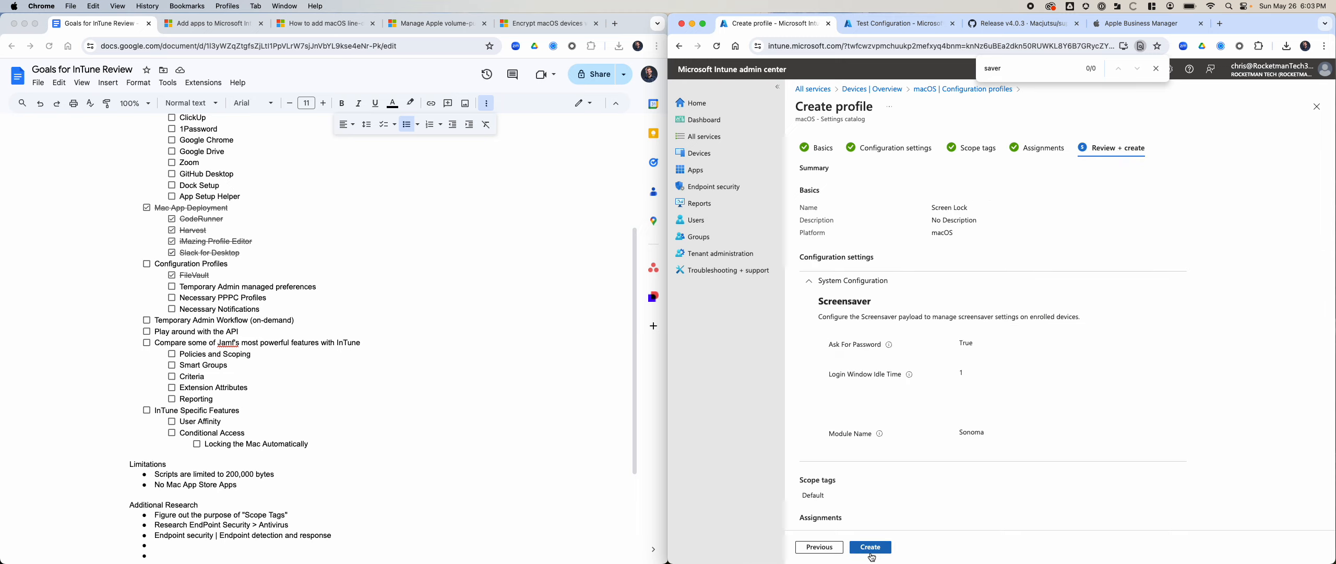
left_click(870, 552)
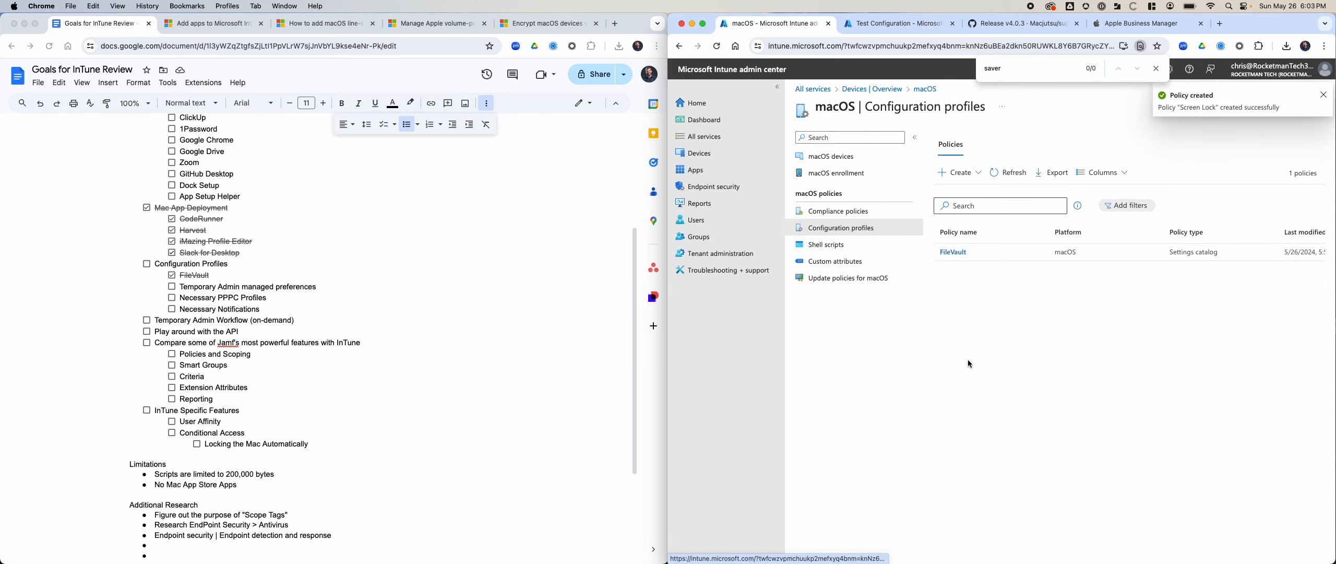
left_click(1324, 103)
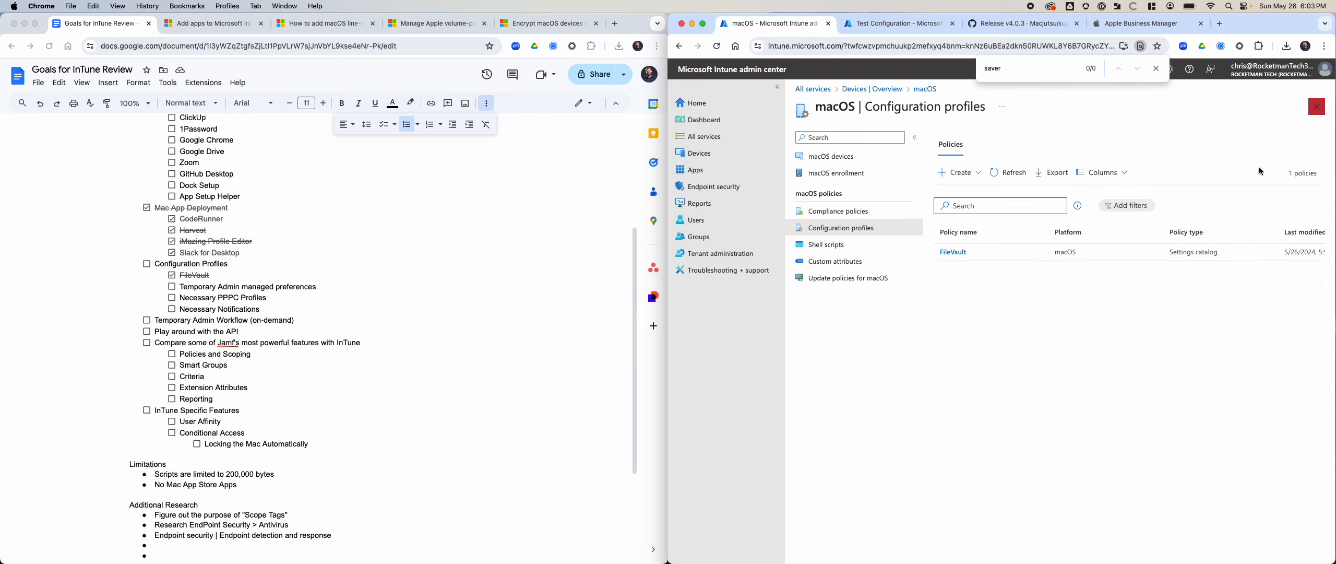
left_click(1157, 68)
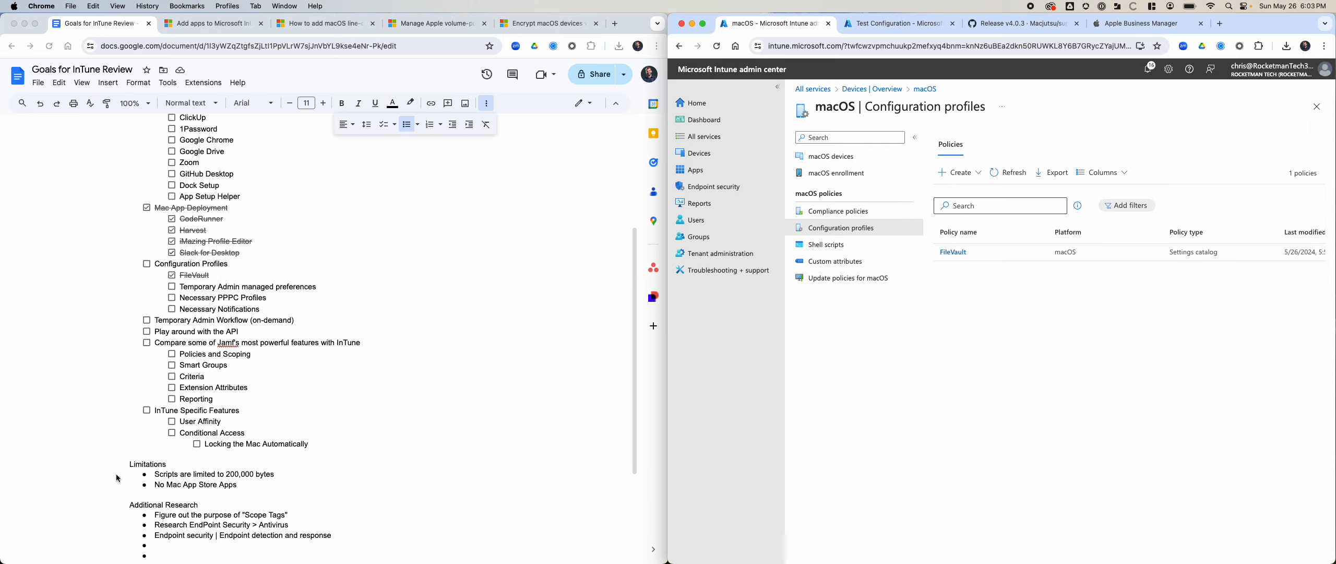
Step: Glance at the Google Docs checklist, then refresh the configuration profiles list to show Screen Lock
left_click(258, 337)
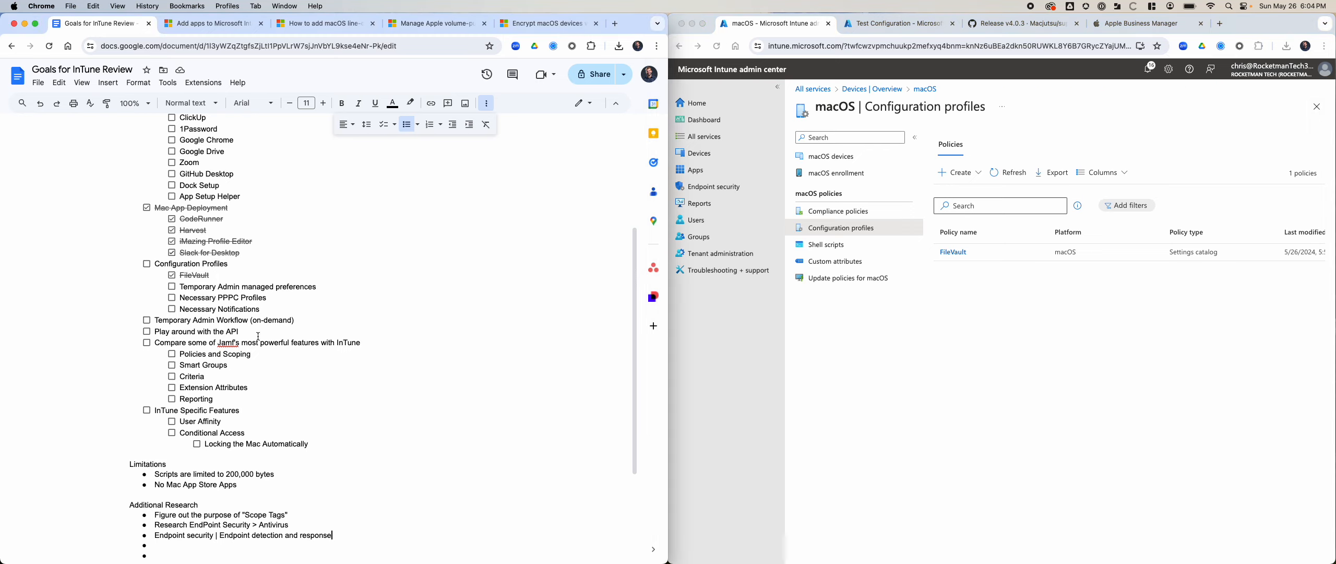
left_click(226, 287)
left_click(1029, 294)
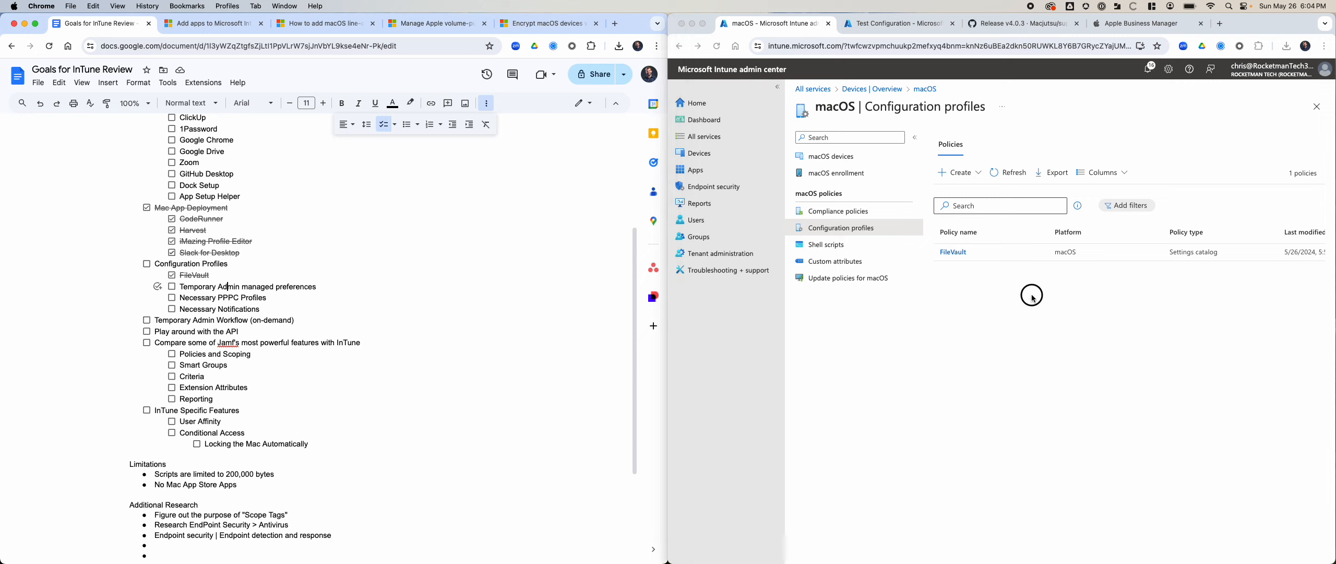
left_click(992, 174)
left_click(958, 172)
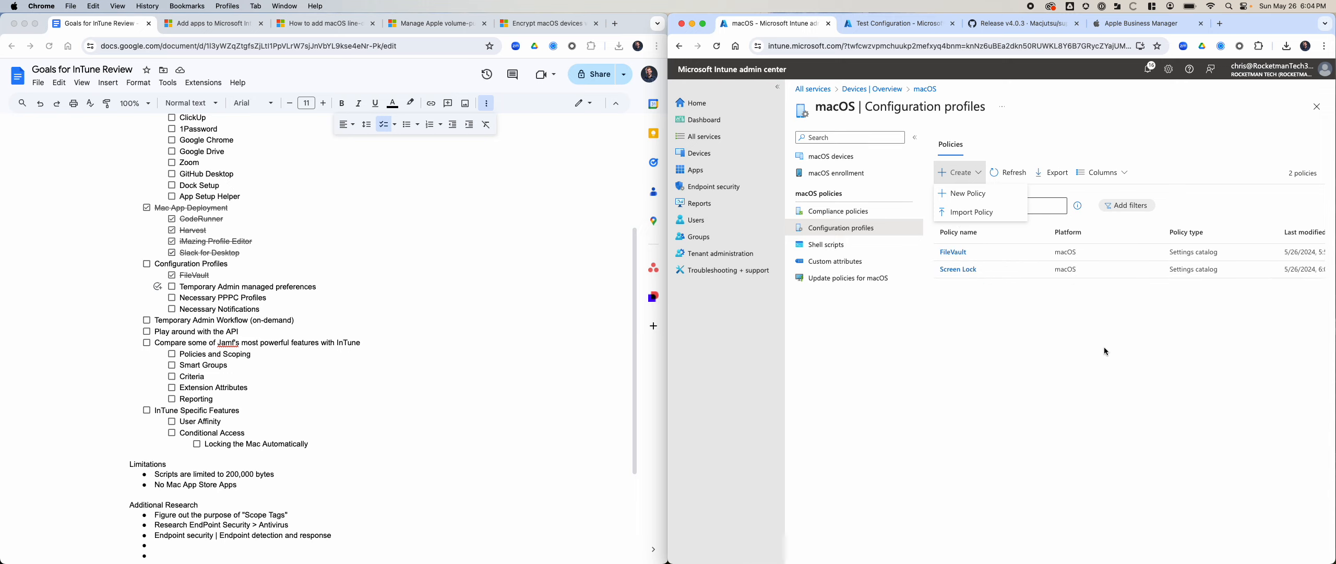
left_click(1079, 331)
Step: Open the Screen Lock profile and start editing its configuration settings
left_click(1002, 266)
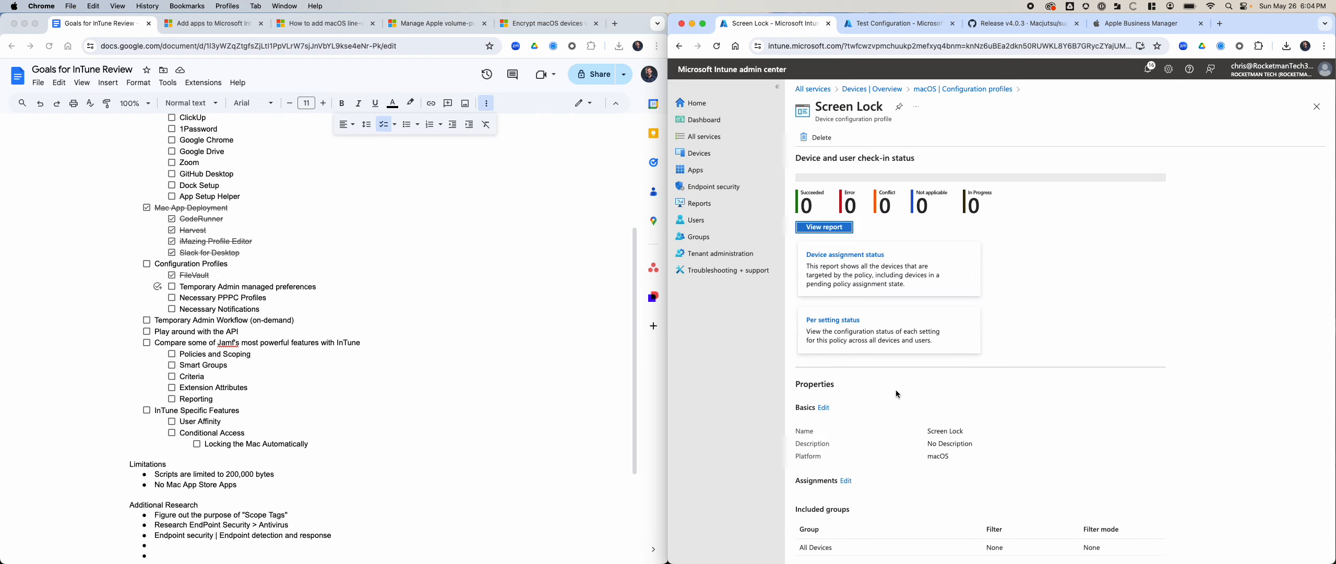
scroll(980, 450, "down", 5)
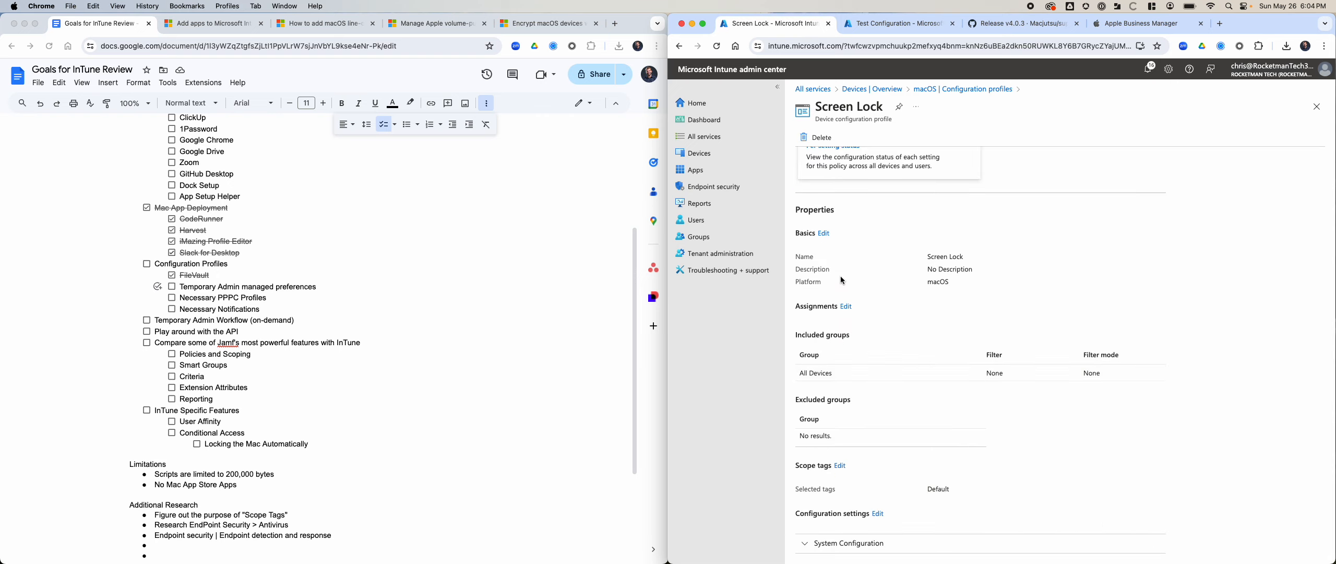
left_click(824, 234)
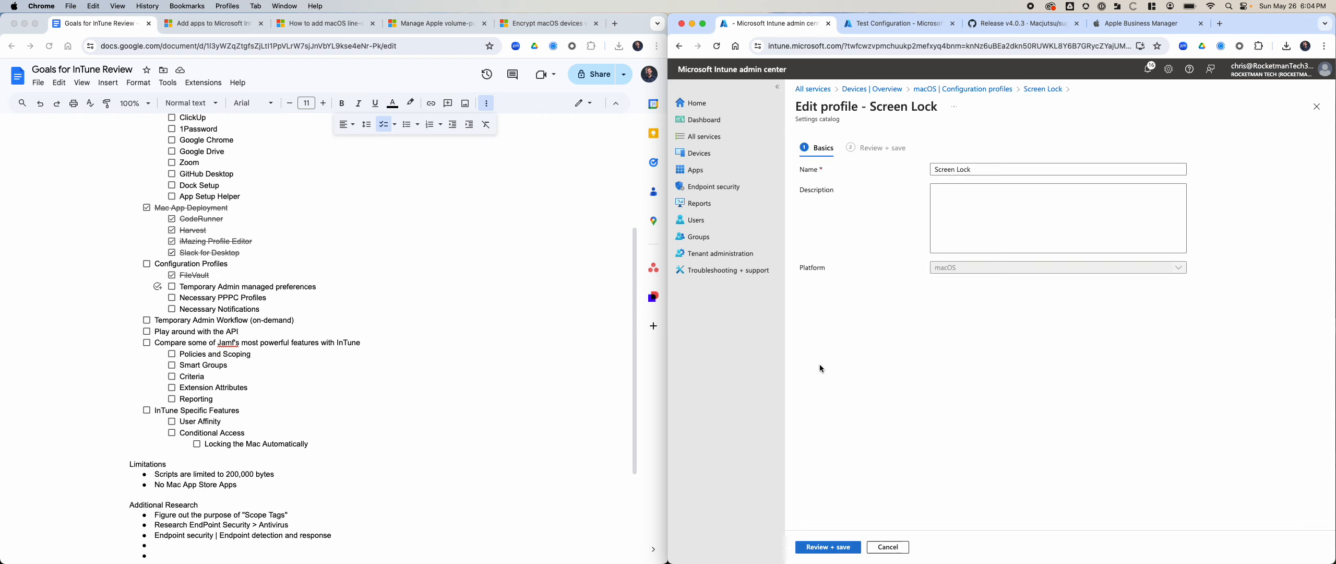
left_click(888, 546)
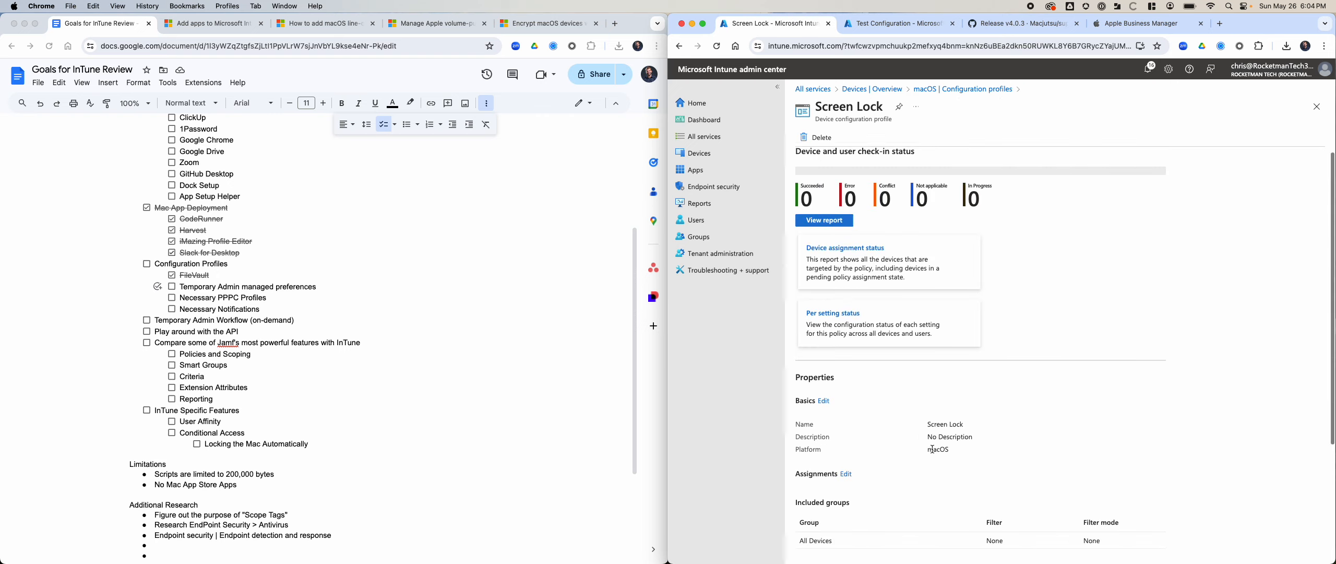
scroll(916, 457, "down", 5)
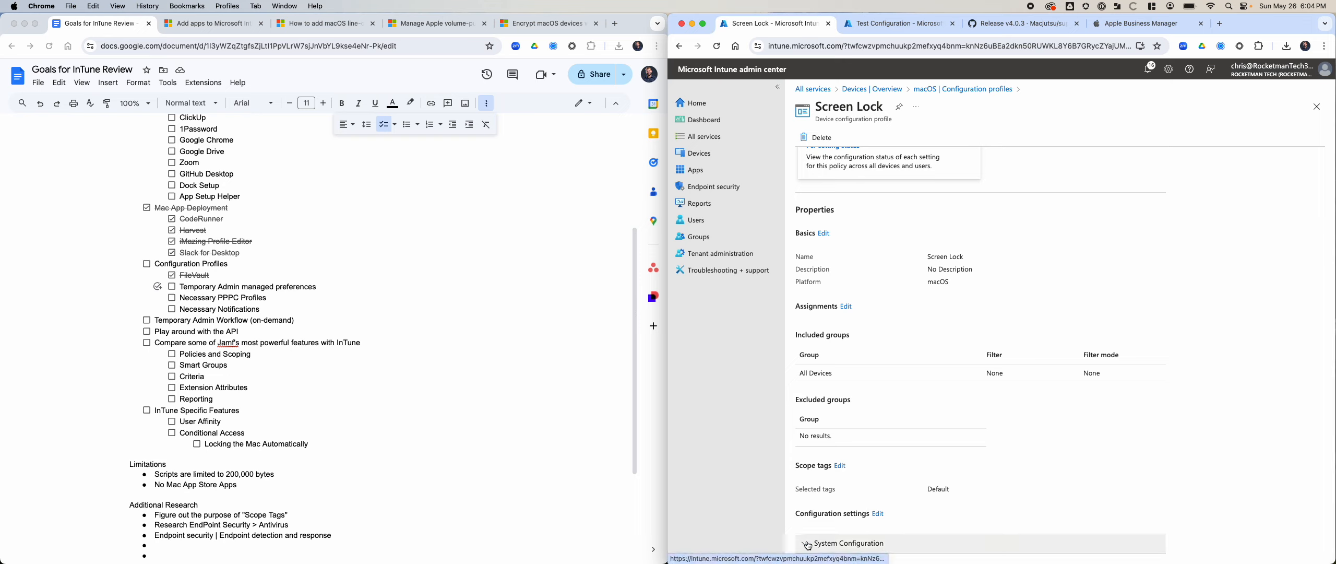
left_click(878, 515)
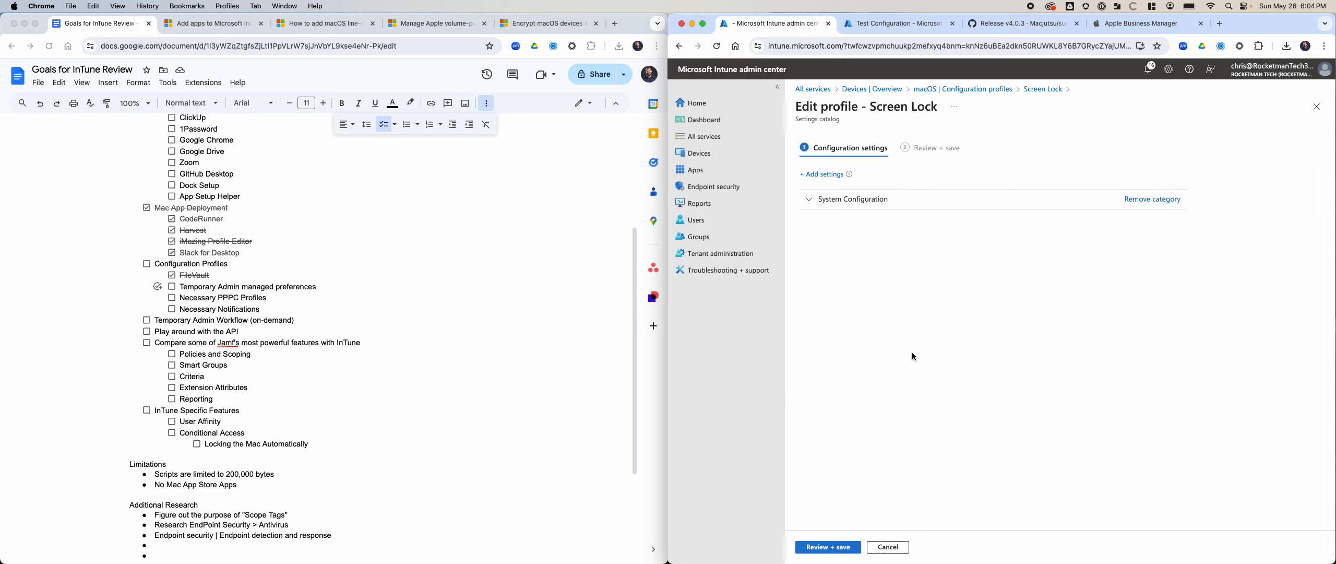
Step: Open the settings picker and browse System Configuration's Energy Saver, File Provider and Time Server settings
left_click(824, 174)
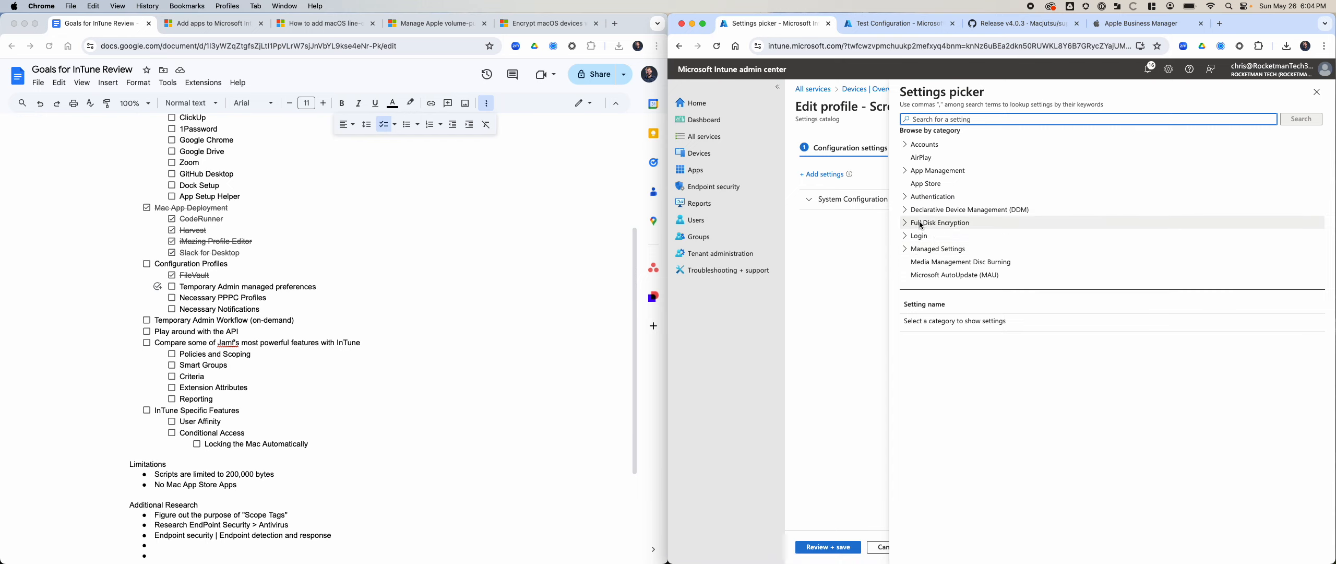
scroll(948, 224, "down", 10)
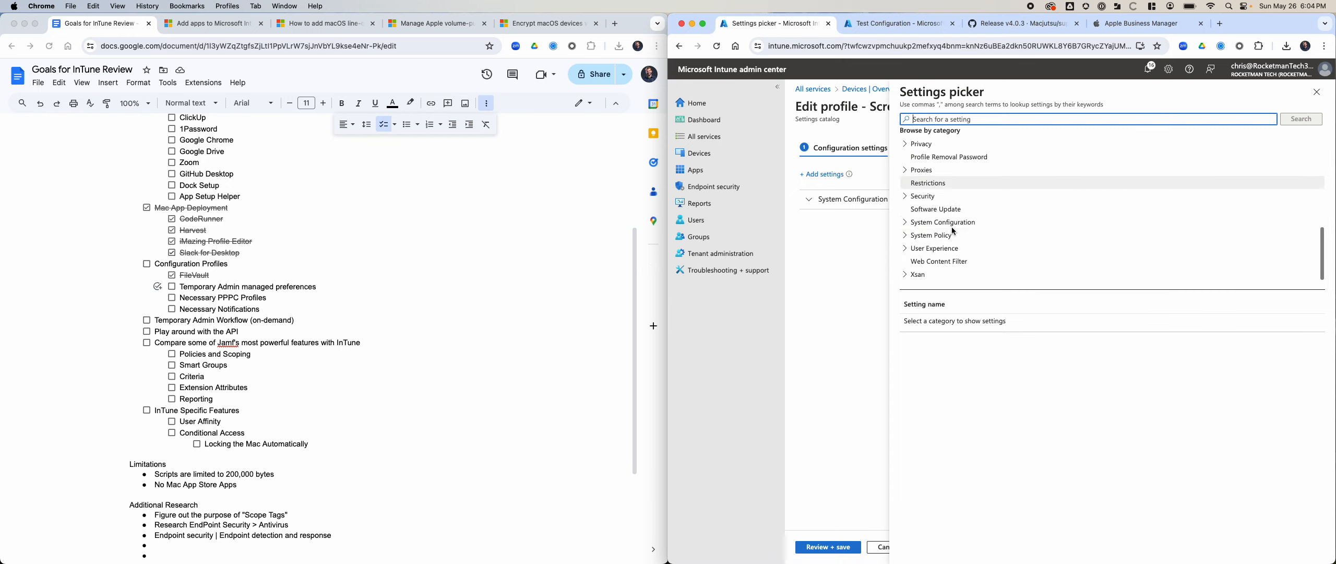
left_click(906, 223)
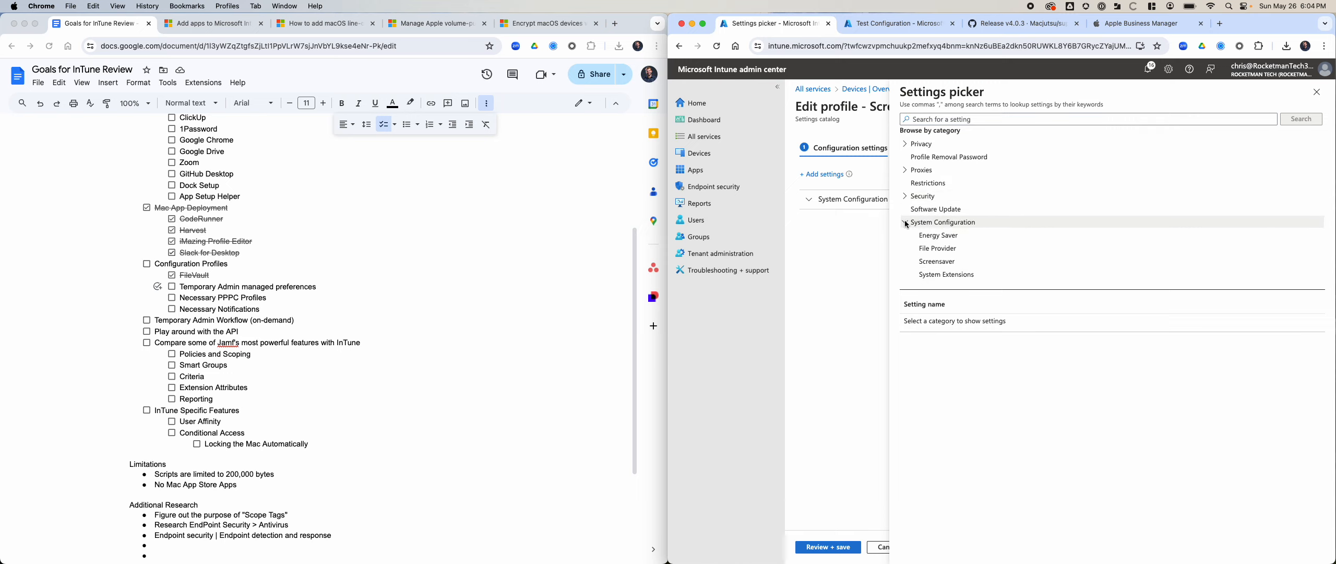
scroll(1003, 250, "down", 2)
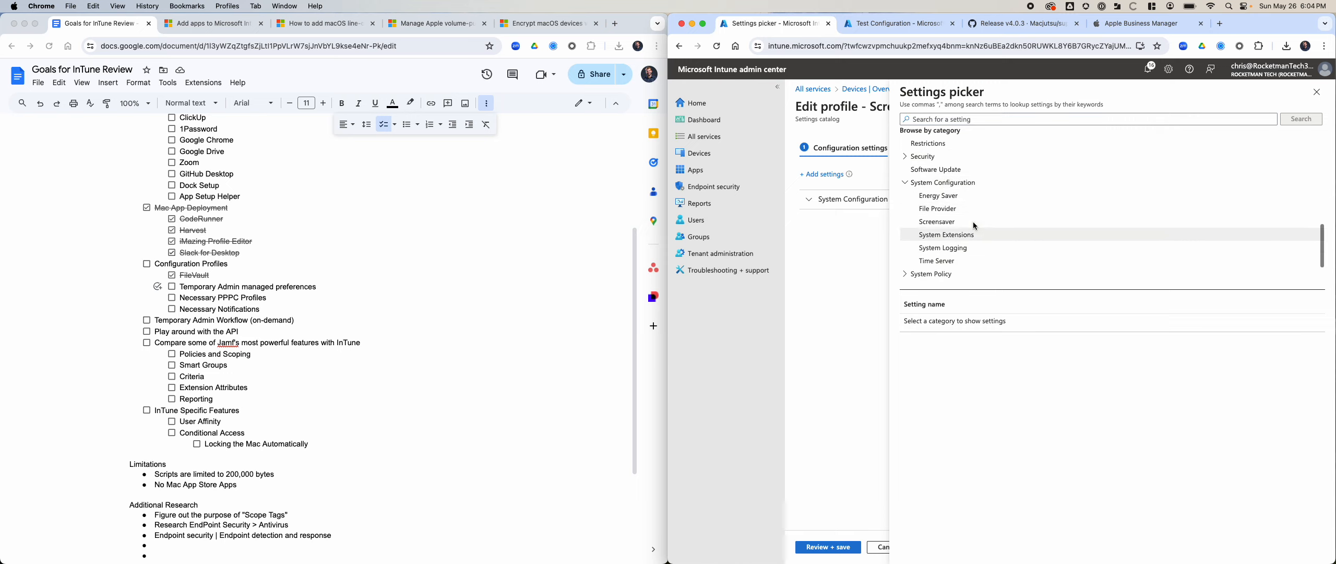
left_click(962, 196)
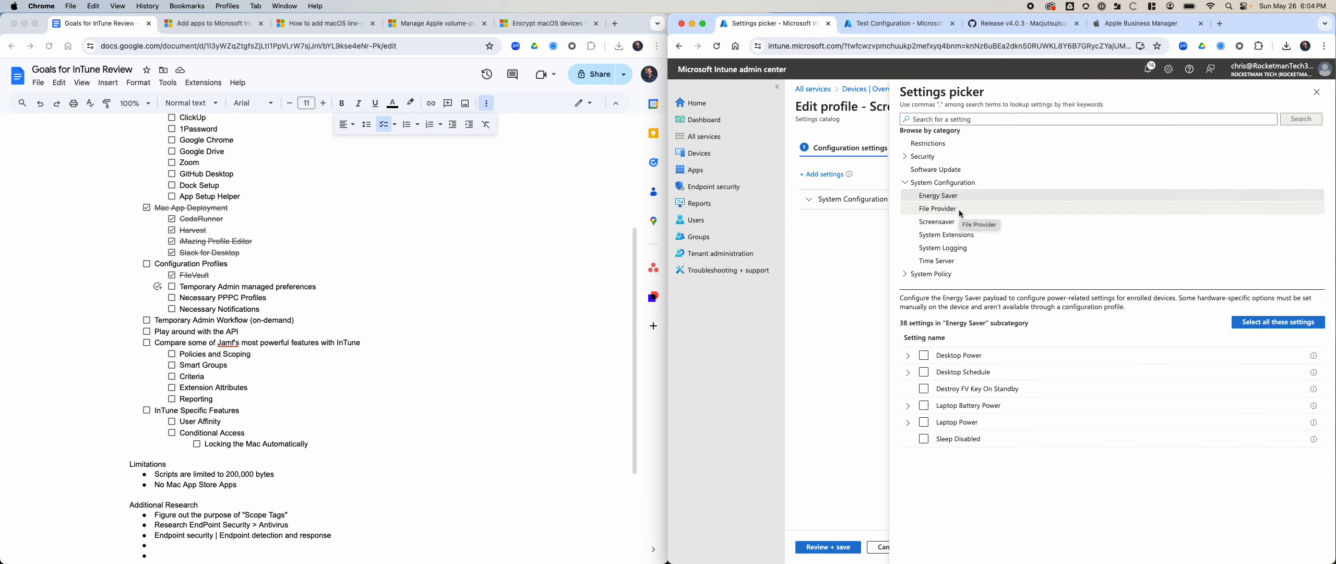
left_click(958, 209)
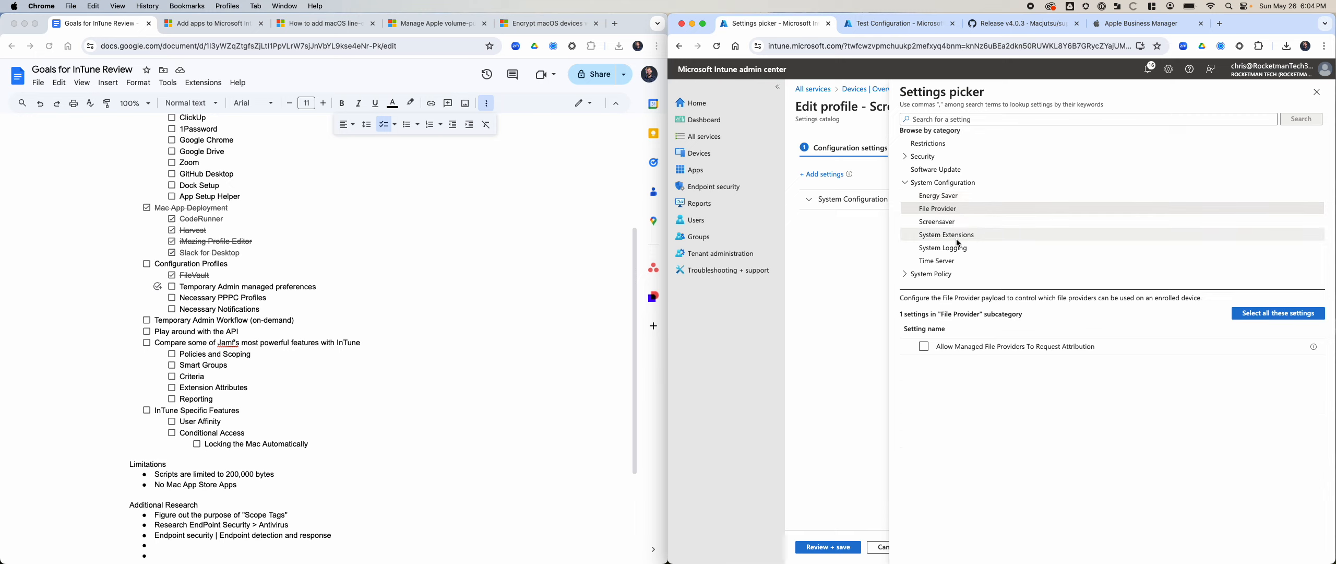
left_click(962, 261)
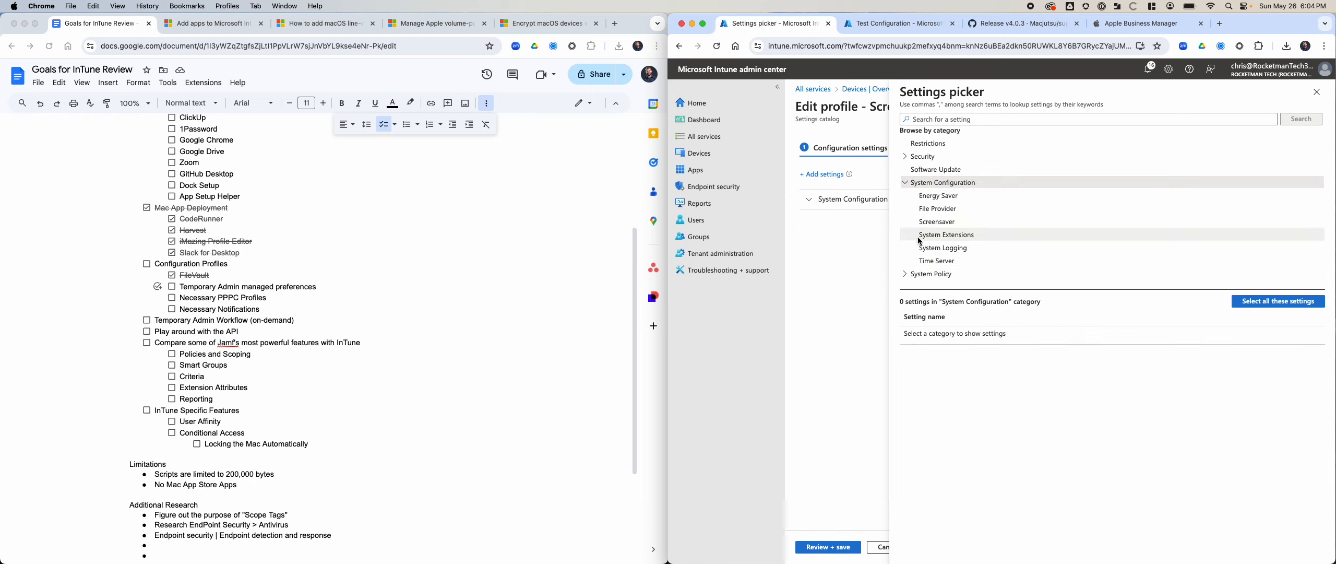
scroll(927, 235, "down", 2)
left_click(907, 144)
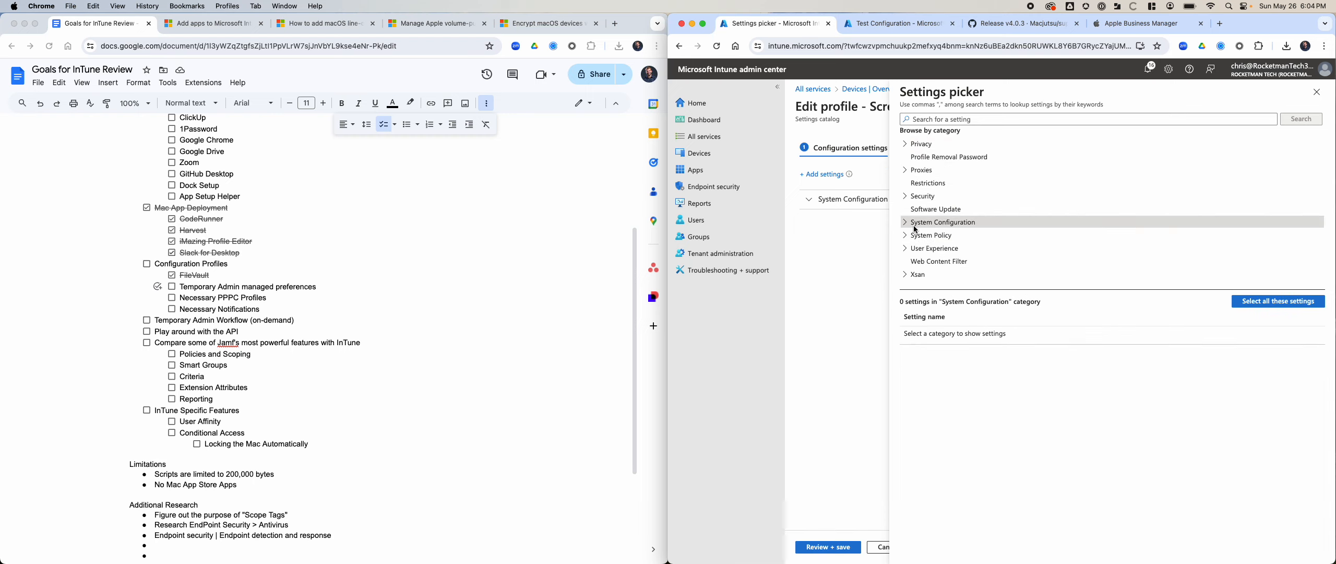
Step: Browse the System Policy Control and System Policy Managed settings
left_click(908, 236)
scroll(966, 235, "down", 1)
left_click(963, 230)
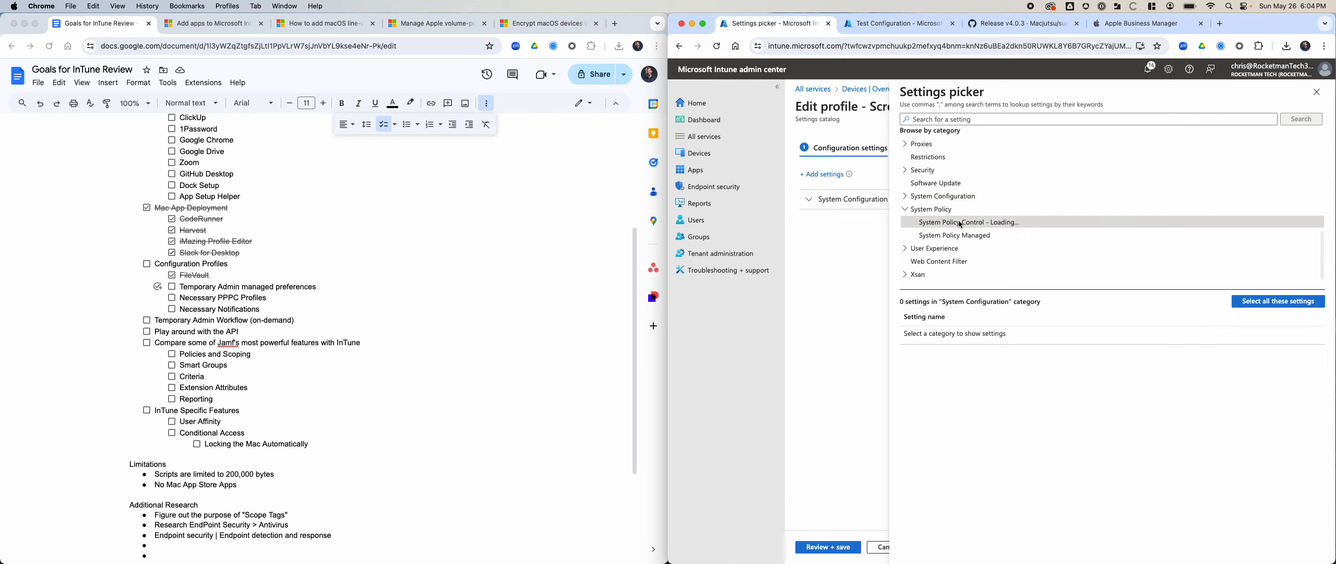
left_click(962, 235)
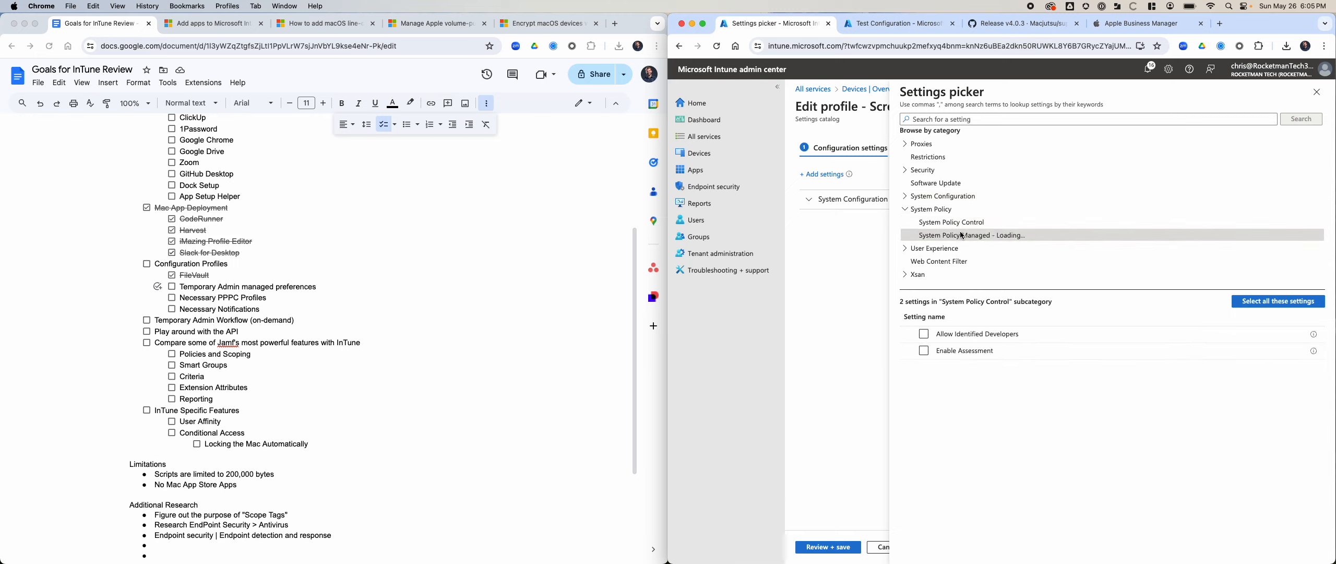
Step: Browse User Experience's Desktop, Dock, Finder, Screensaver User and Web Content Filter settings, then close the picker
left_click(927, 249)
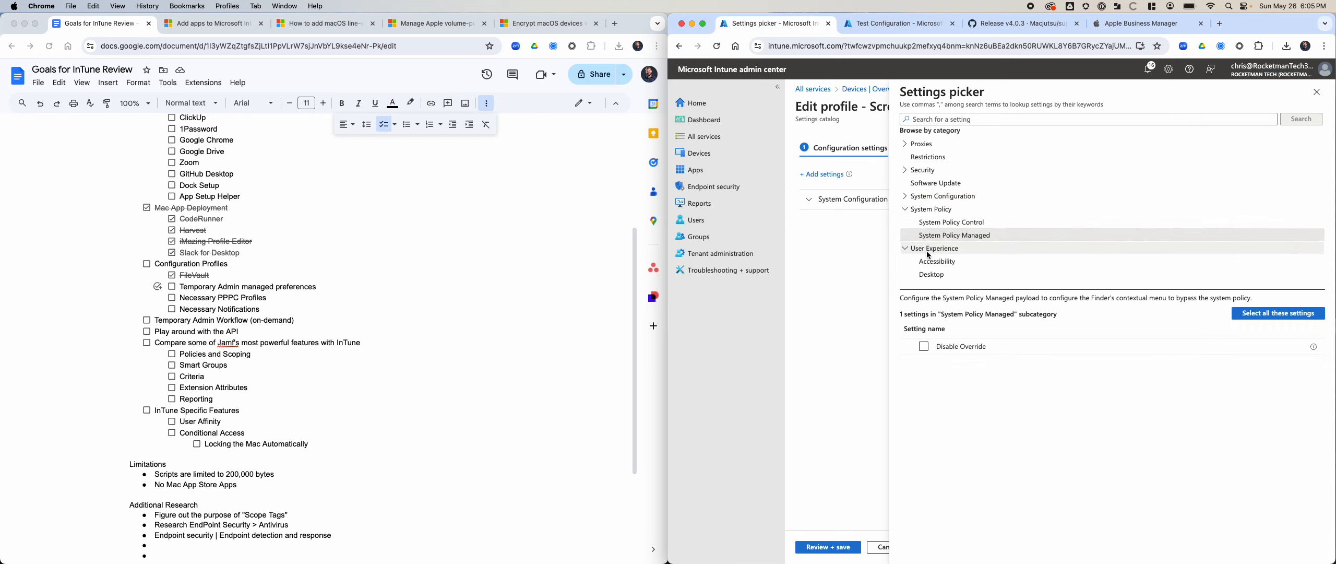
scroll(1004, 248, "down", 2)
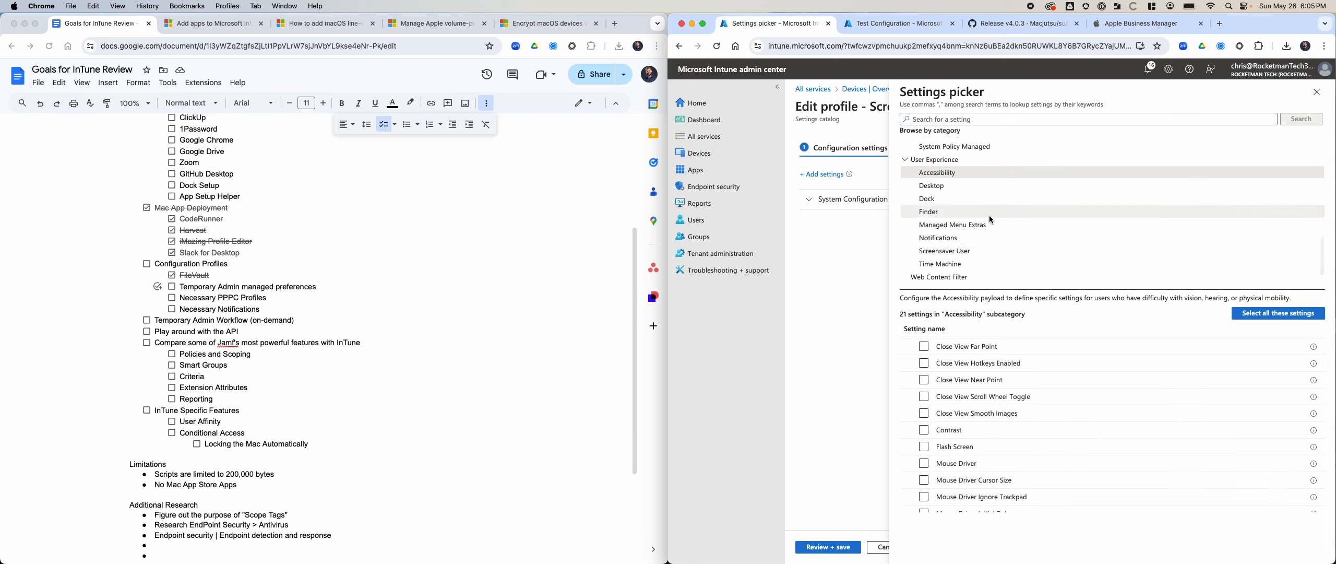
scroll(997, 362, "down", 4)
left_click(952, 186)
left_click(947, 199)
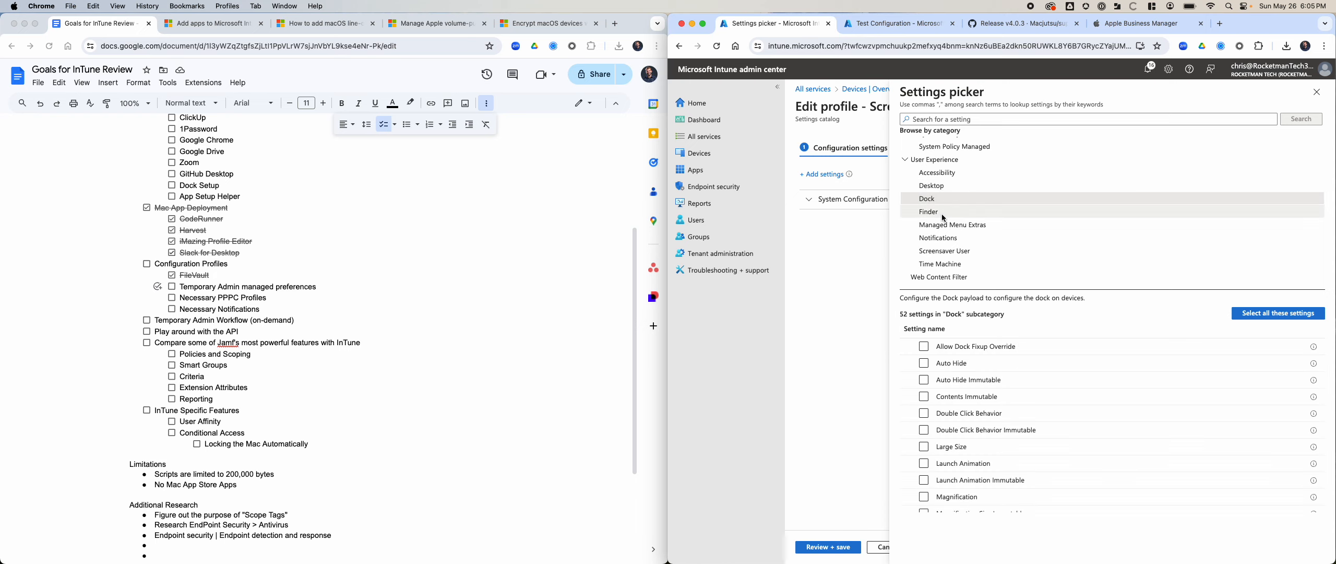
left_click(943, 215)
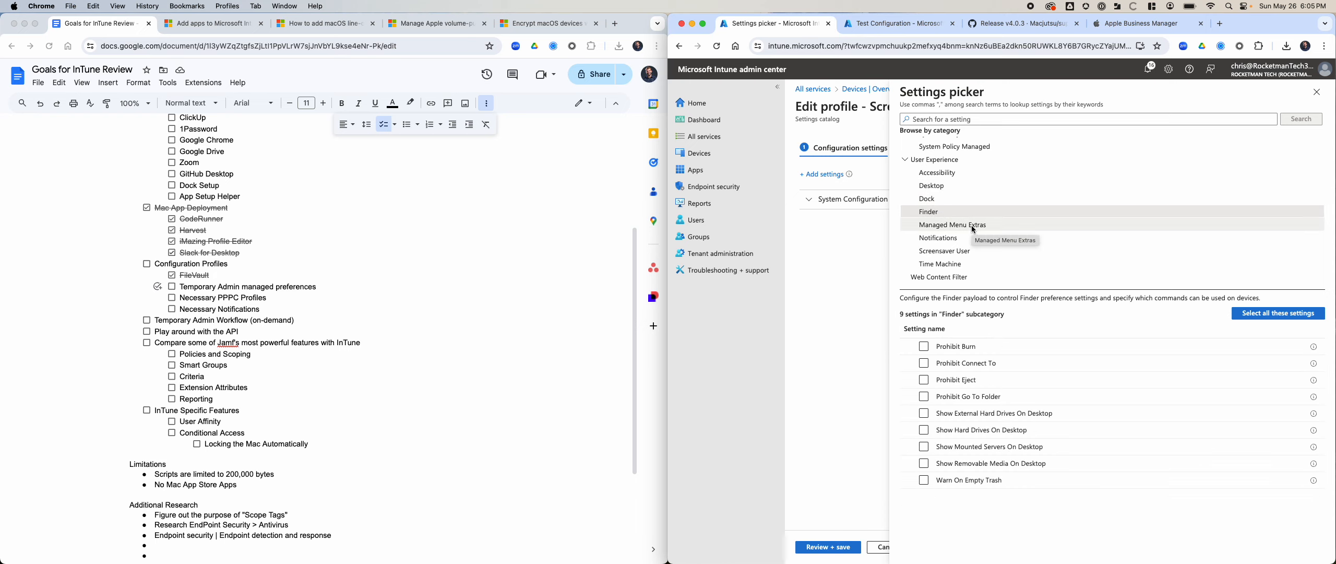
left_click(972, 250)
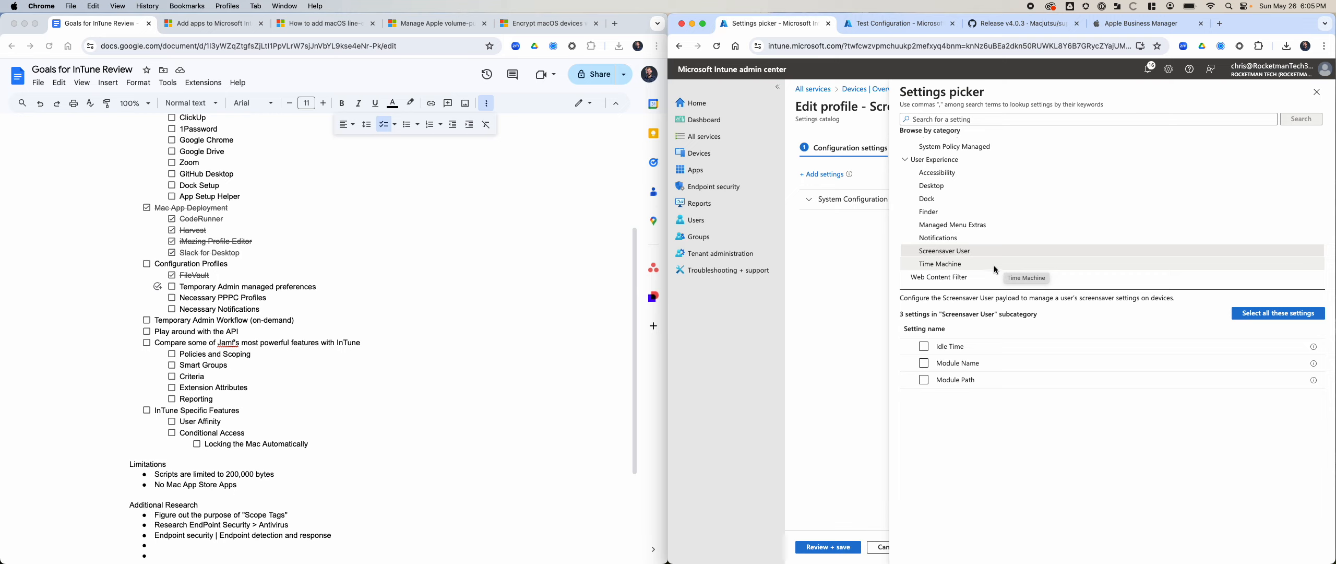
scroll(983, 234, "down", 1)
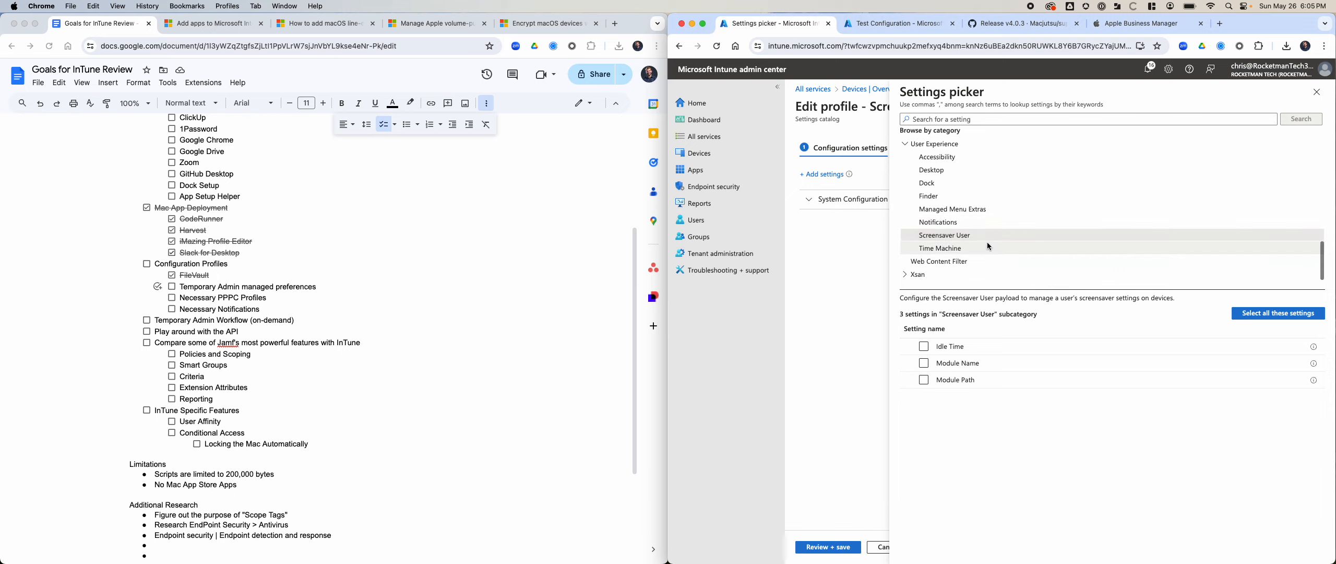
left_click(944, 263)
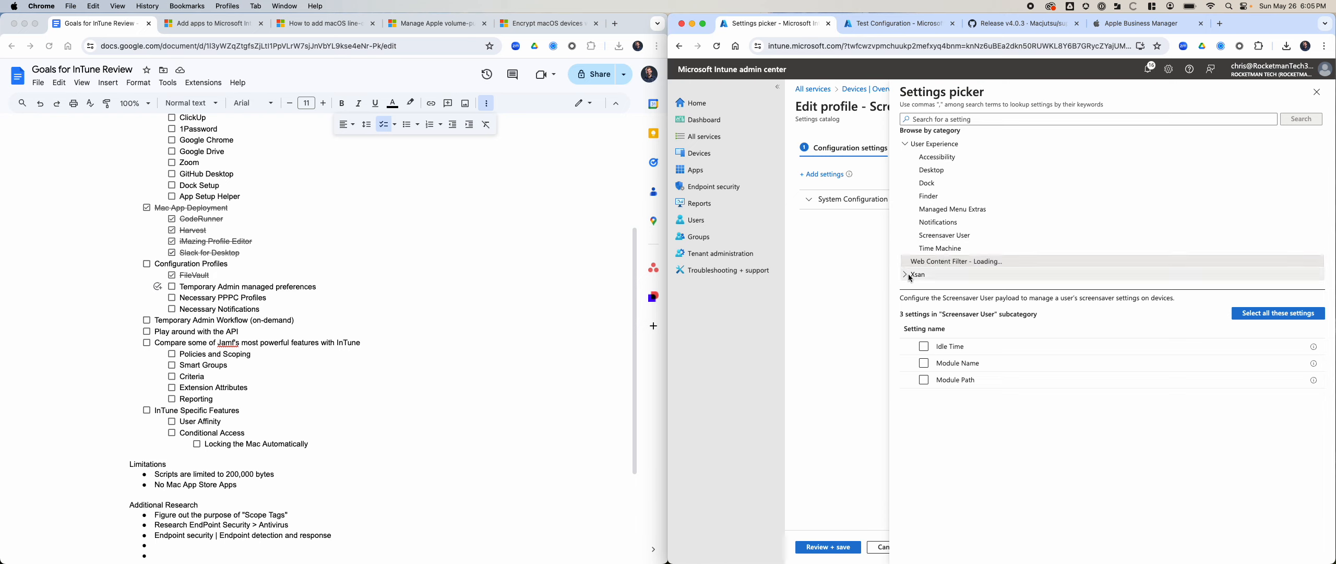
left_click(1317, 92)
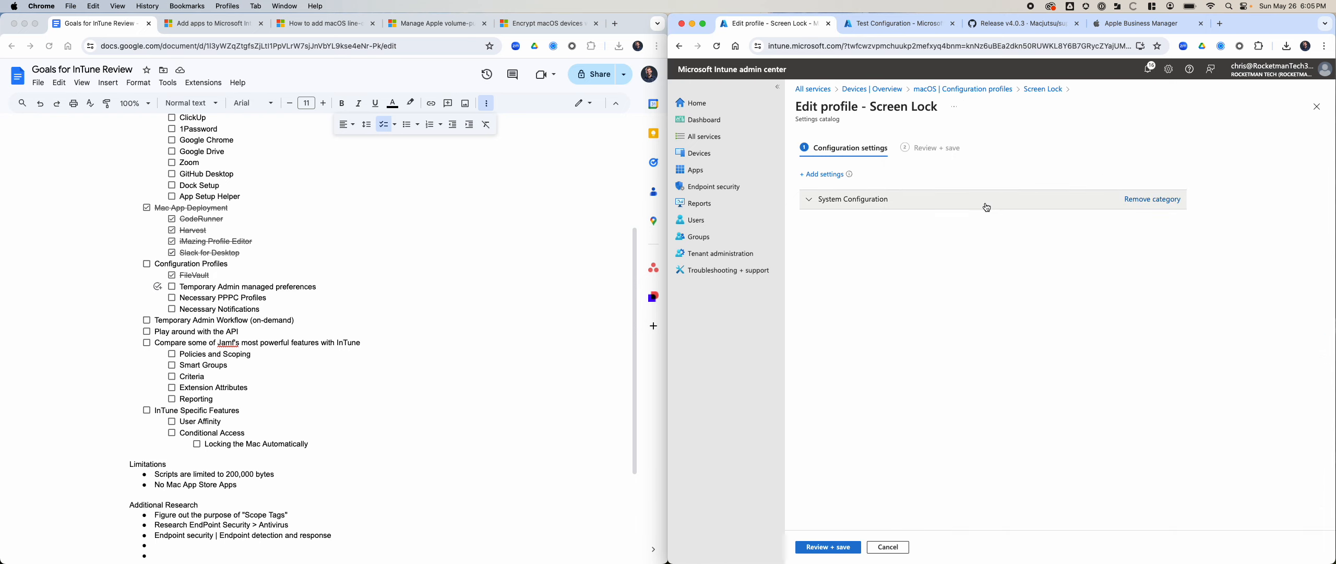
left_click(816, 205)
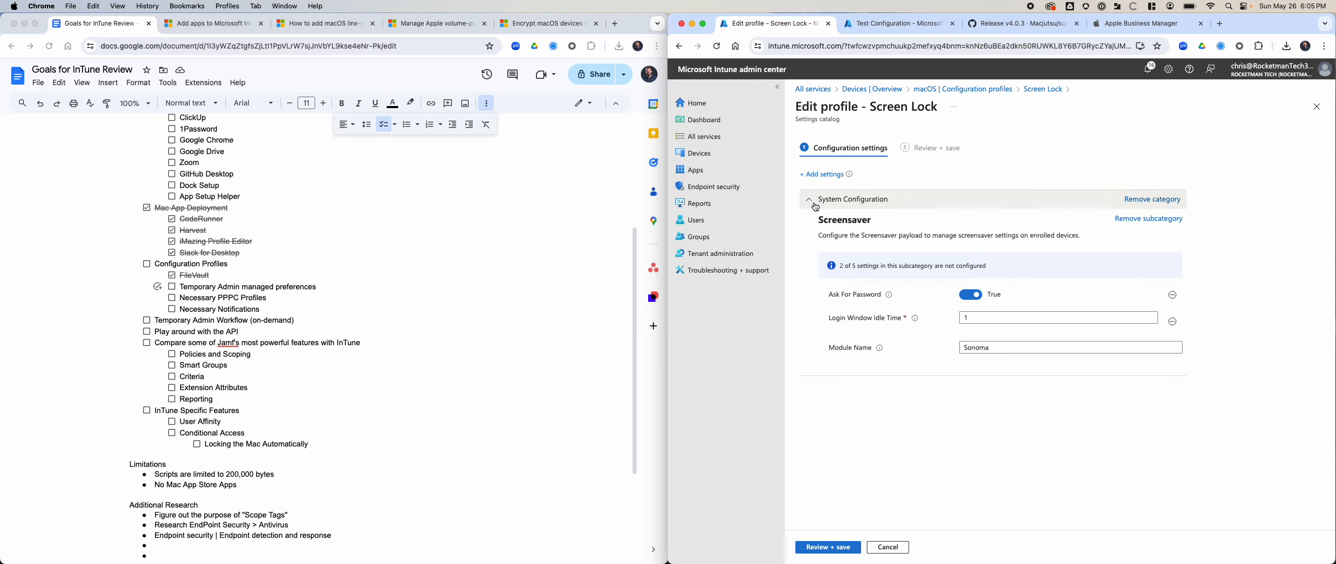
left_click(815, 203)
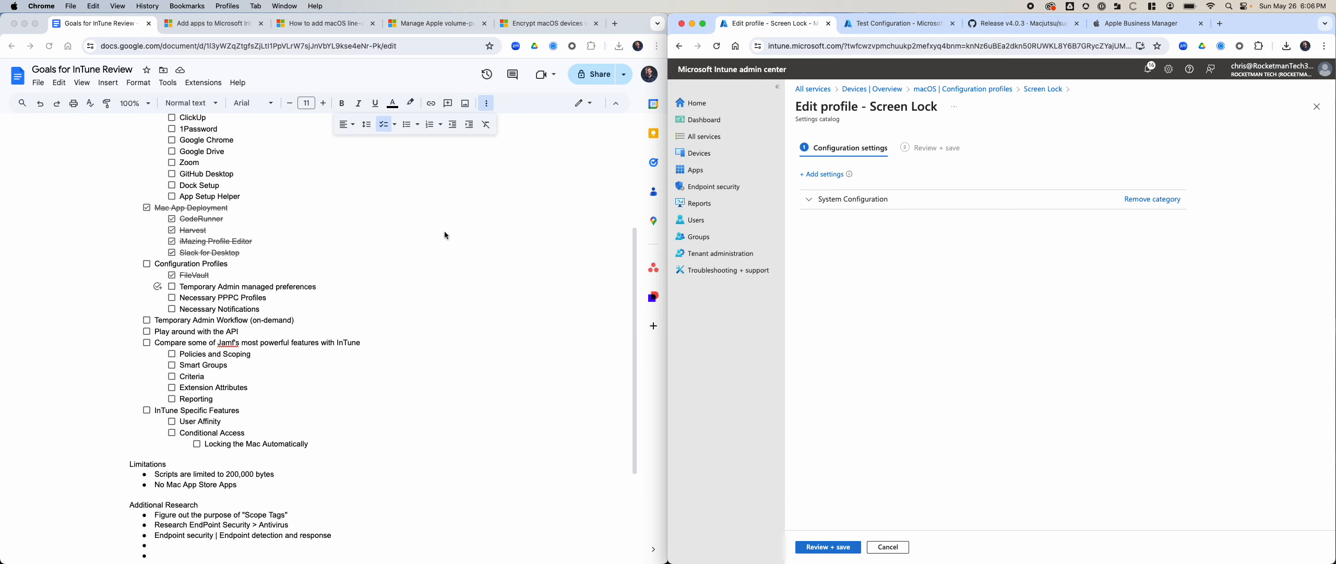
Step: Add a new 'Screen Lock' checklist item above Temporary Admin managed preferences
left_click(435, 243)
left_click(360, 290)
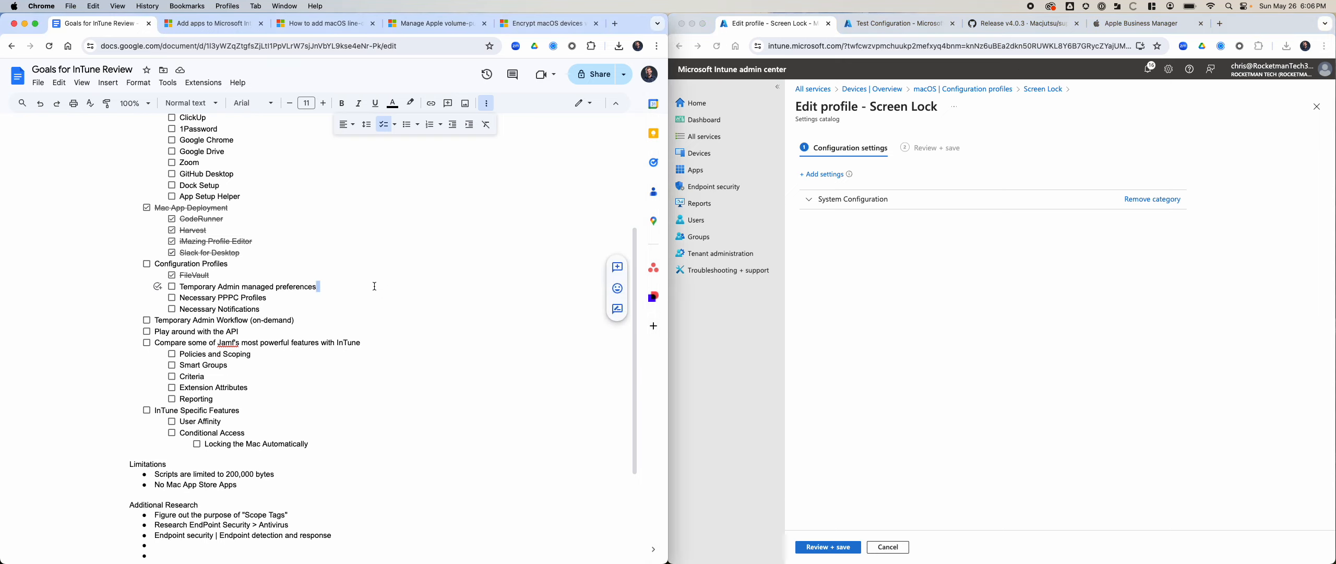
key("super+Left")
key("Return")
key("Up")
type("Scre")
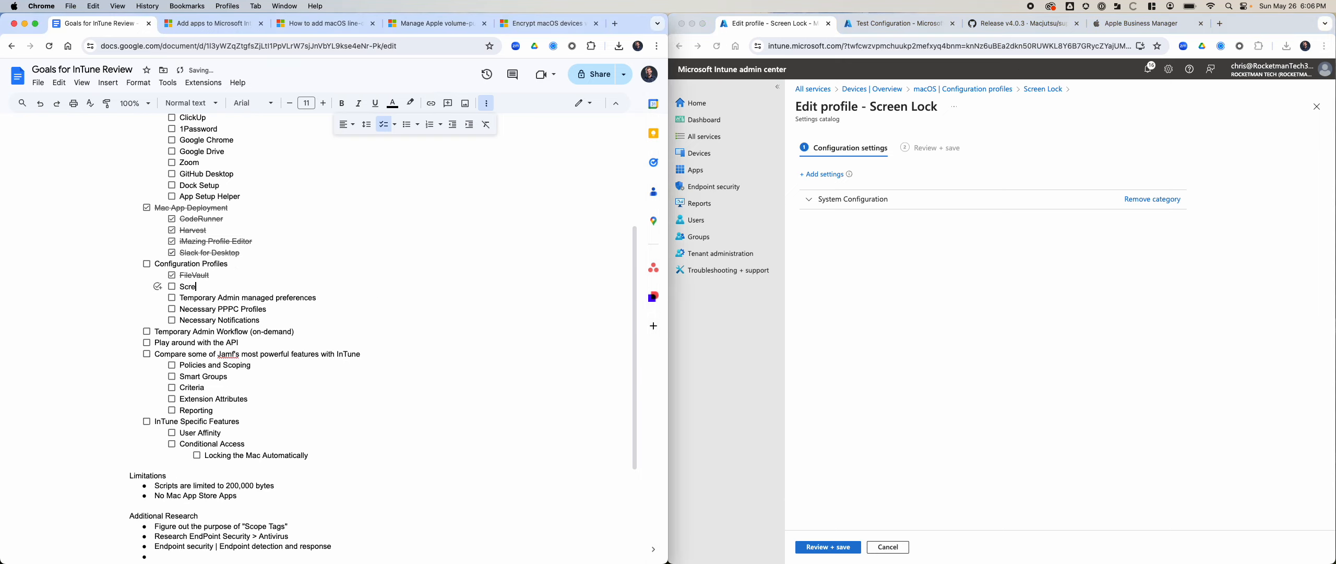
type("en Lock")
Step: Tick the Screen Lock item as done and review the checklist
left_click(171, 287)
scroll(329, 285, "up", 3)
scroll(329, 285, "up", 1)
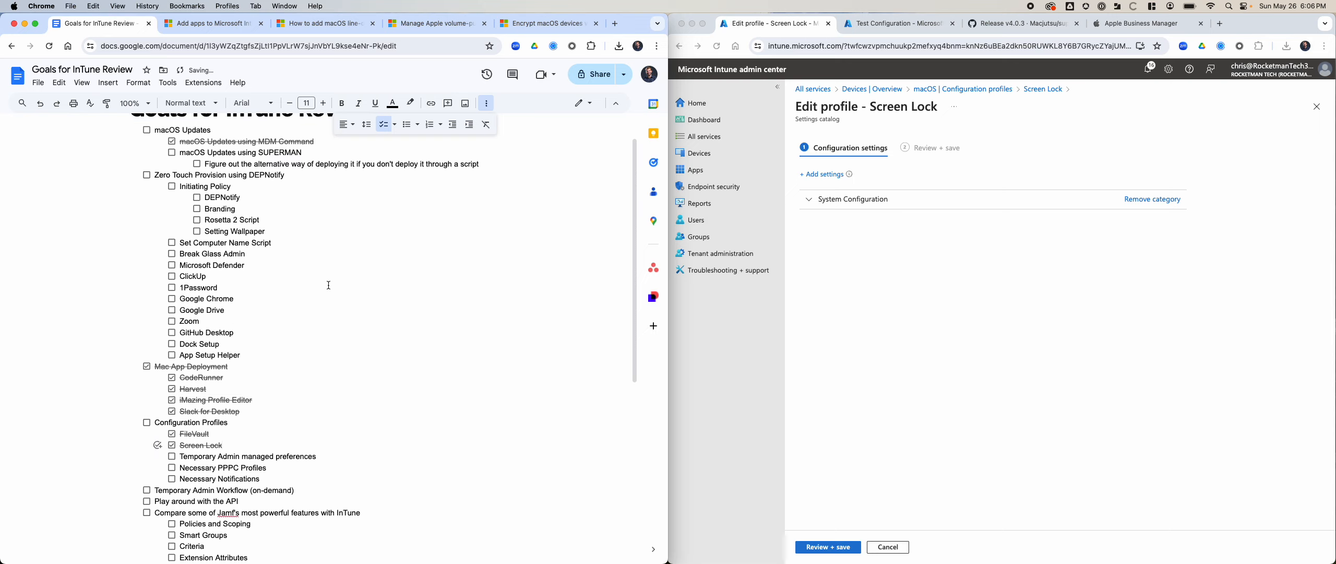
scroll(328, 285, "up", 1)
scroll(326, 287, "down", 5)
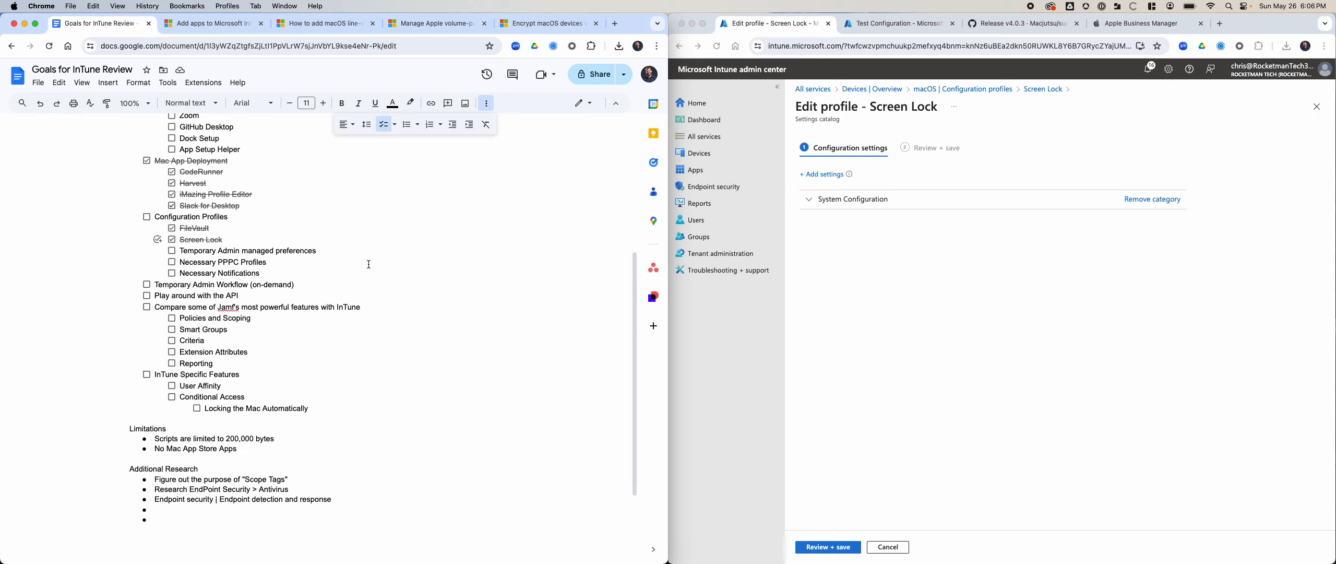
scroll(368, 263, "up", 5)
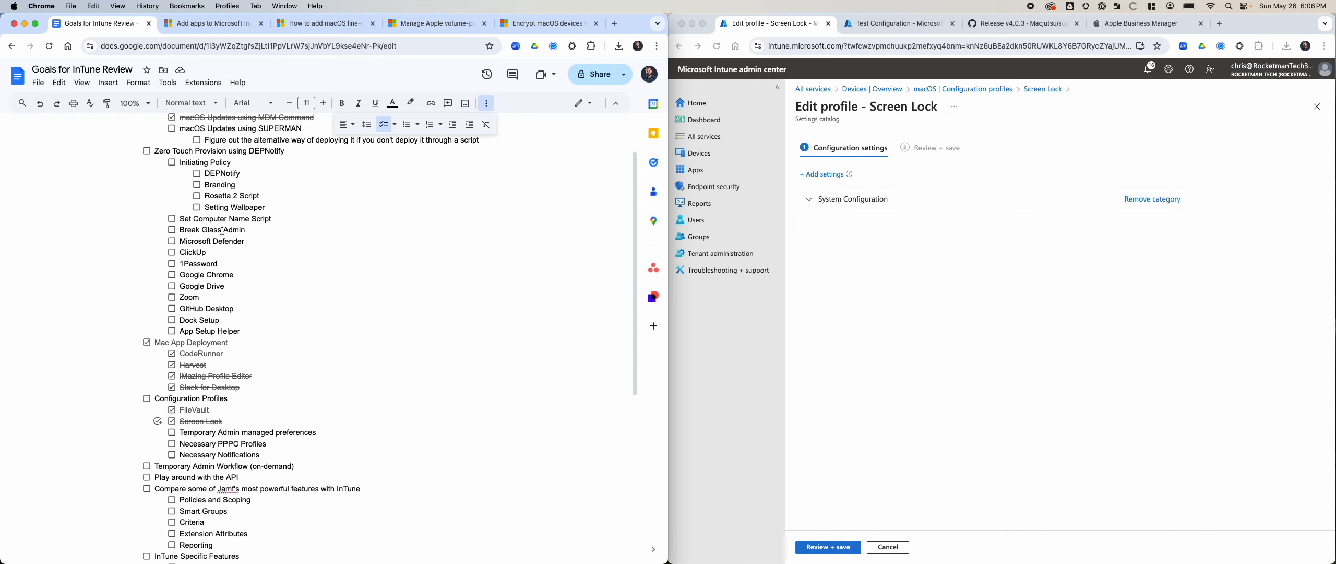
scroll(254, 285, "down", 3)
scroll(258, 303, "up", 4)
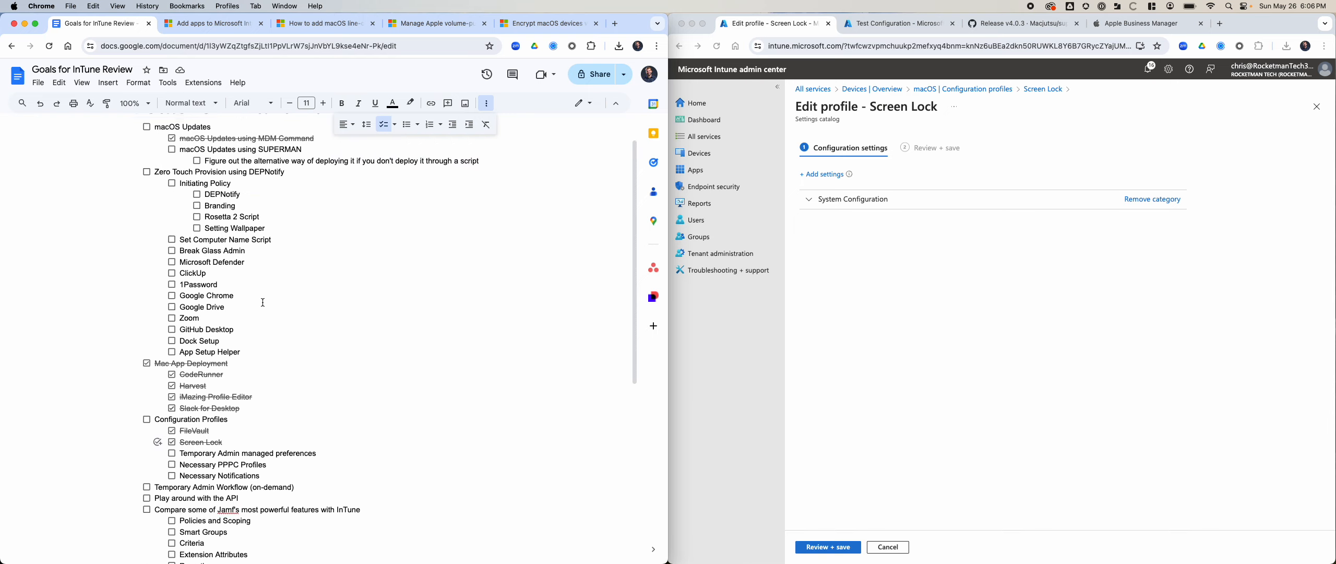
scroll(278, 380, "down", 1)
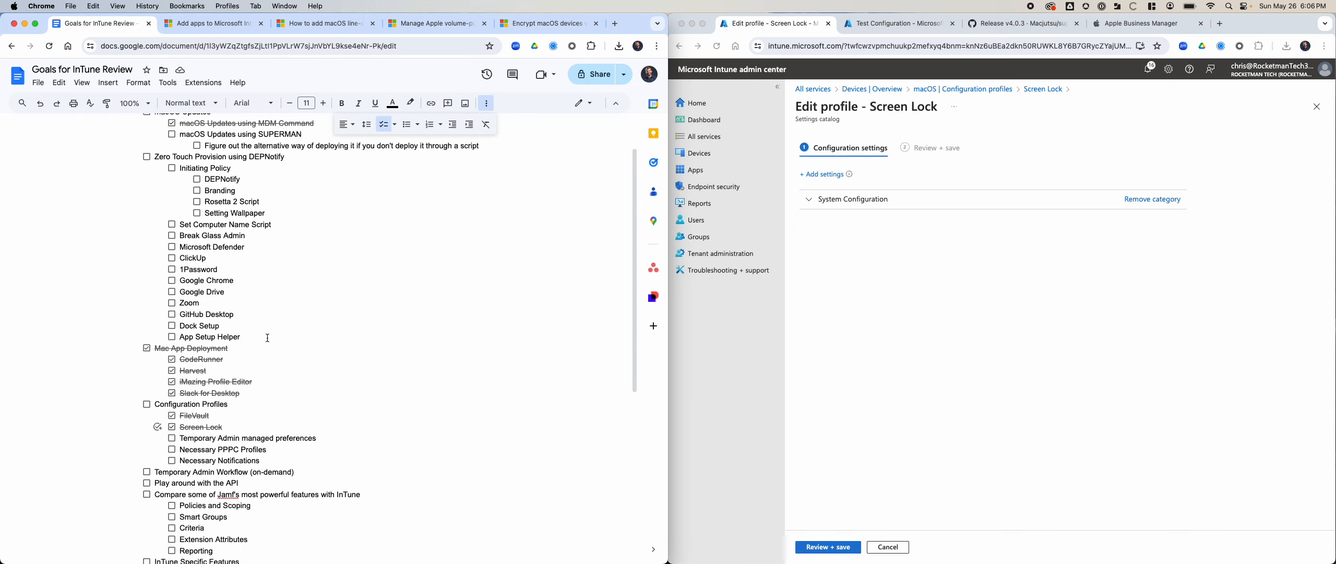
Step: Select the Zero Touch Provision lines from Initiating Policy through App Setup Helper
left_click_drag(264, 334, 174, 168)
scroll(301, 316, "down", 3)
scroll(301, 317, "up", 3)
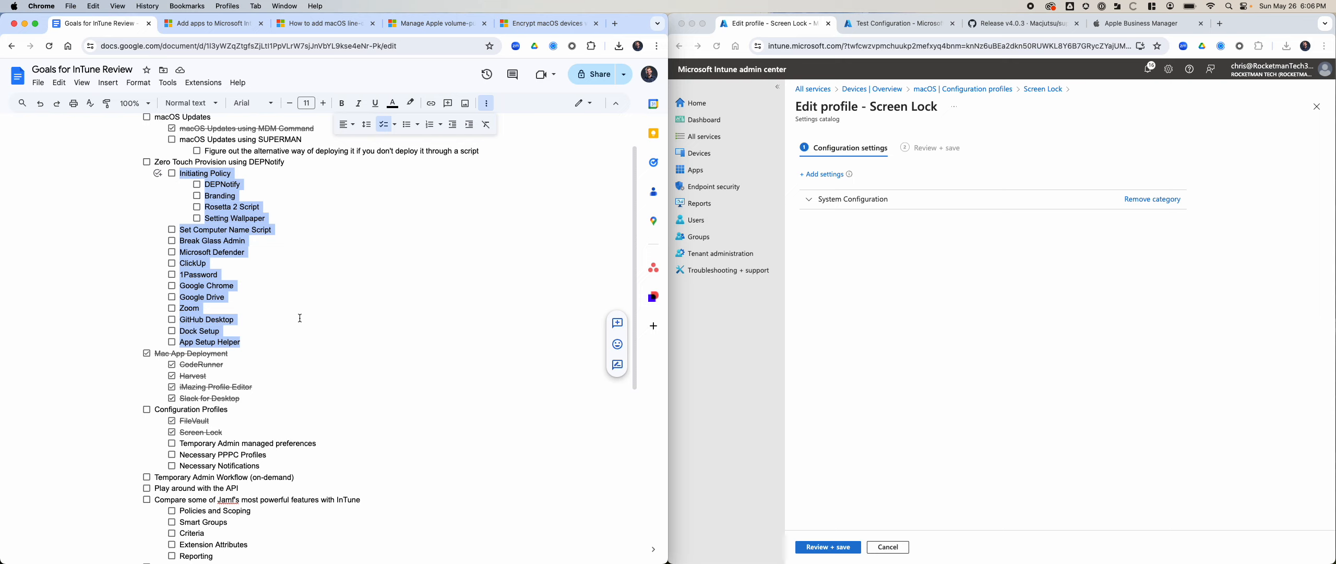
scroll(300, 318, "down", 1)
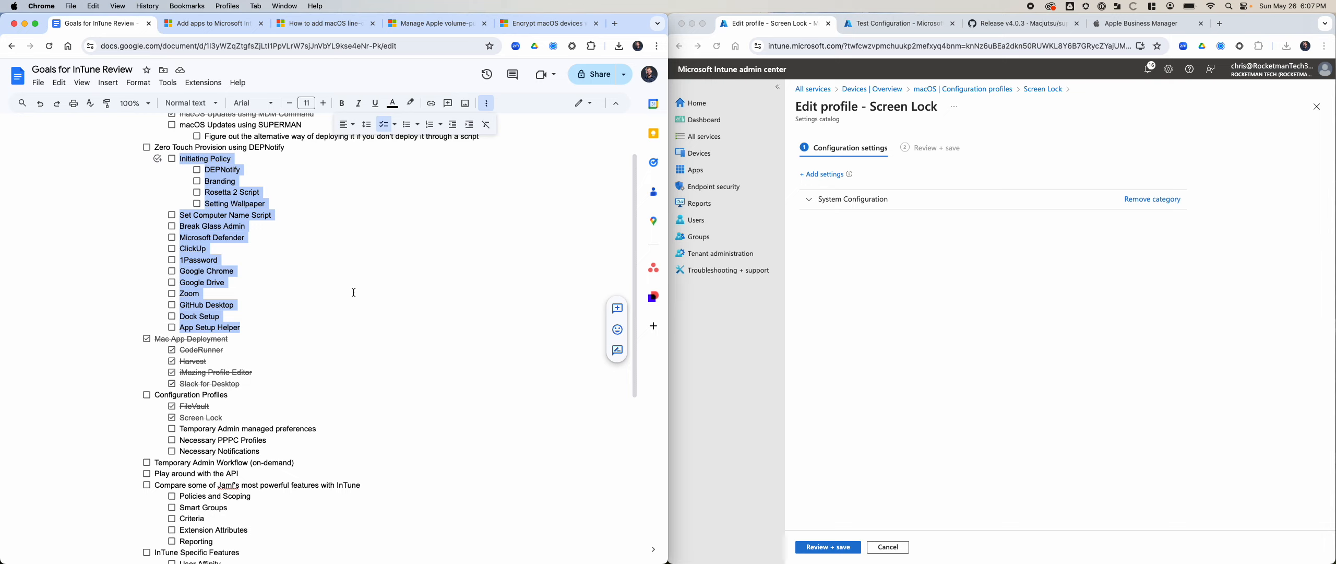
left_click(731, 173)
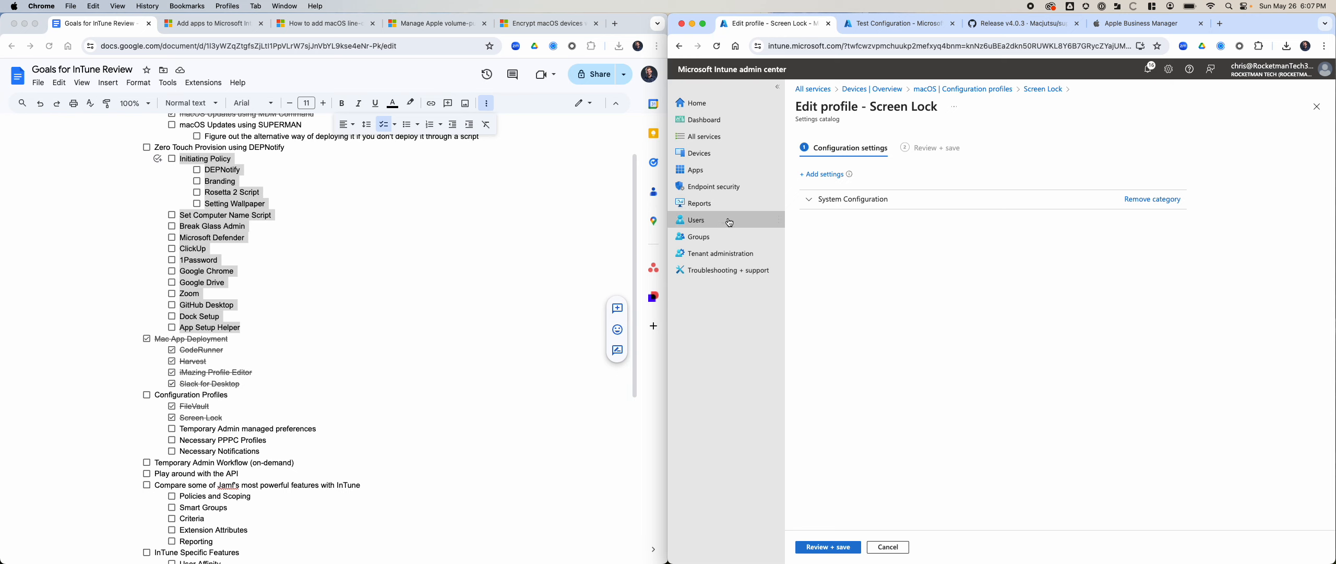
Step: Go to Apps > Policy sets and start creating a new policy set
left_click(702, 169)
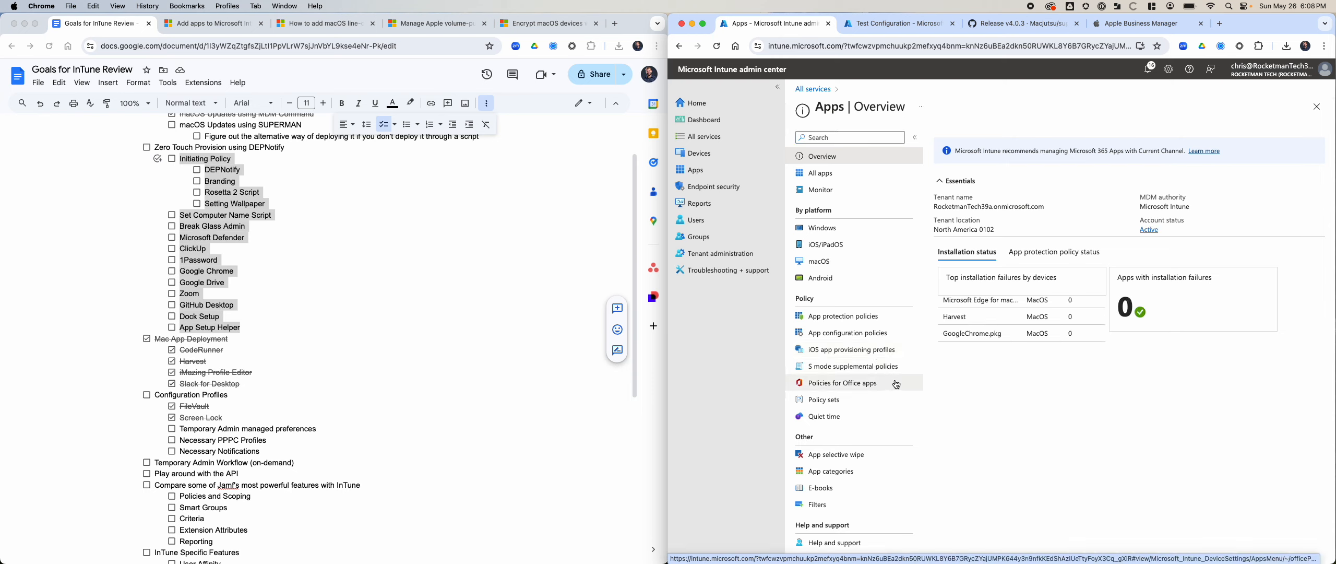
left_click(890, 400)
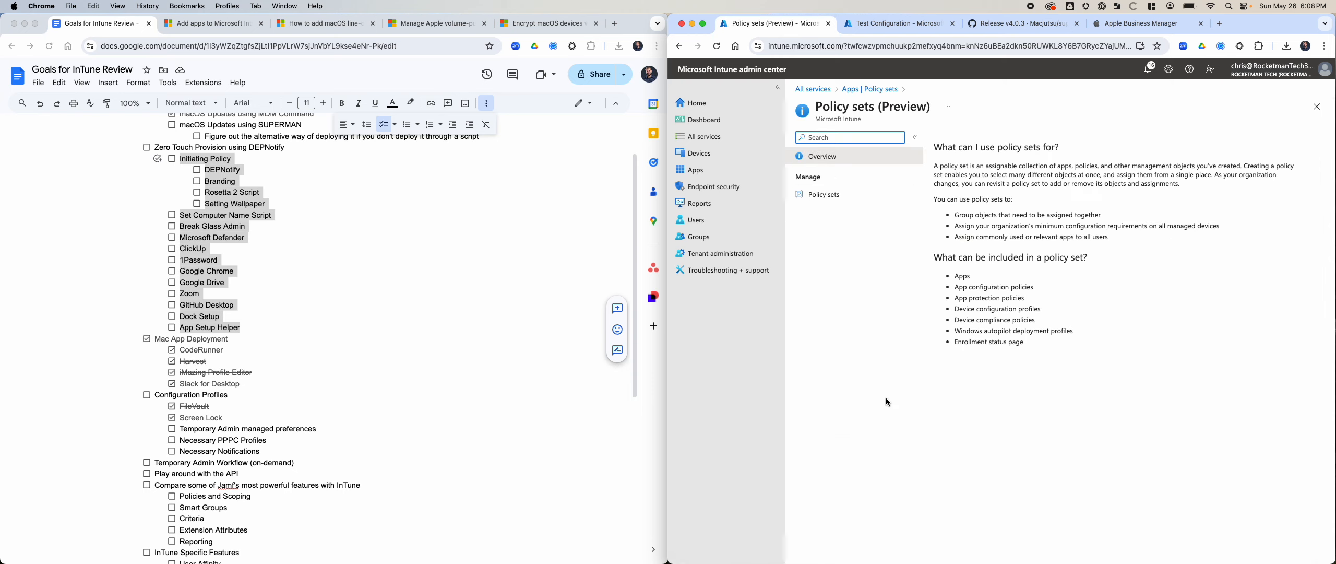
left_click(856, 198)
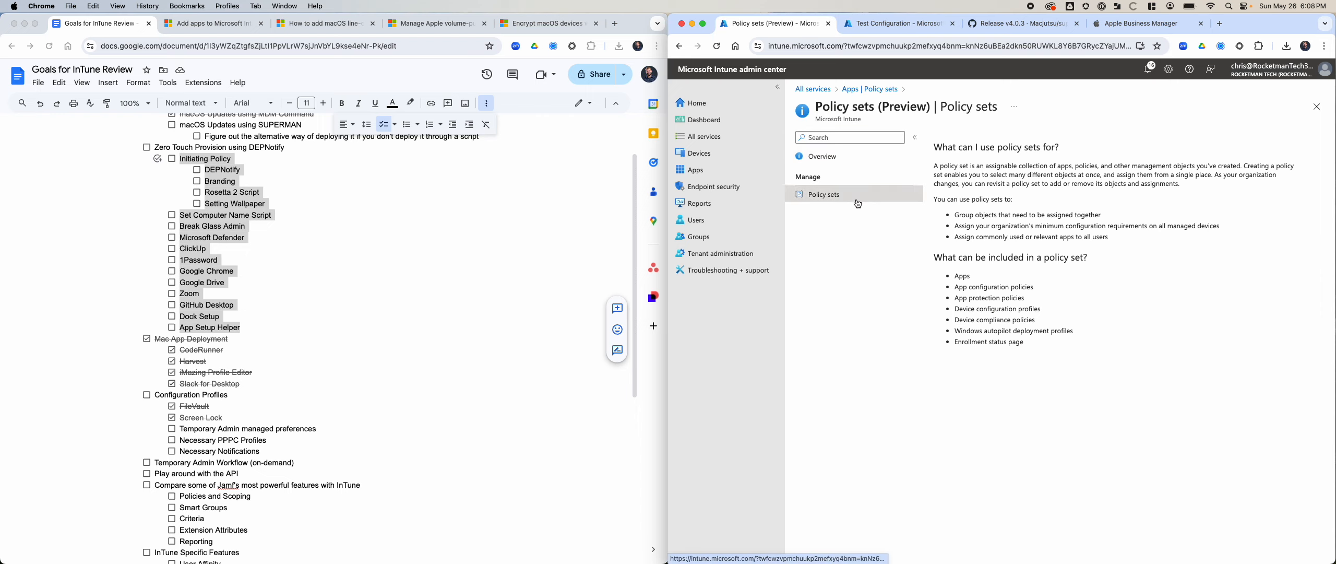
left_click(954, 137)
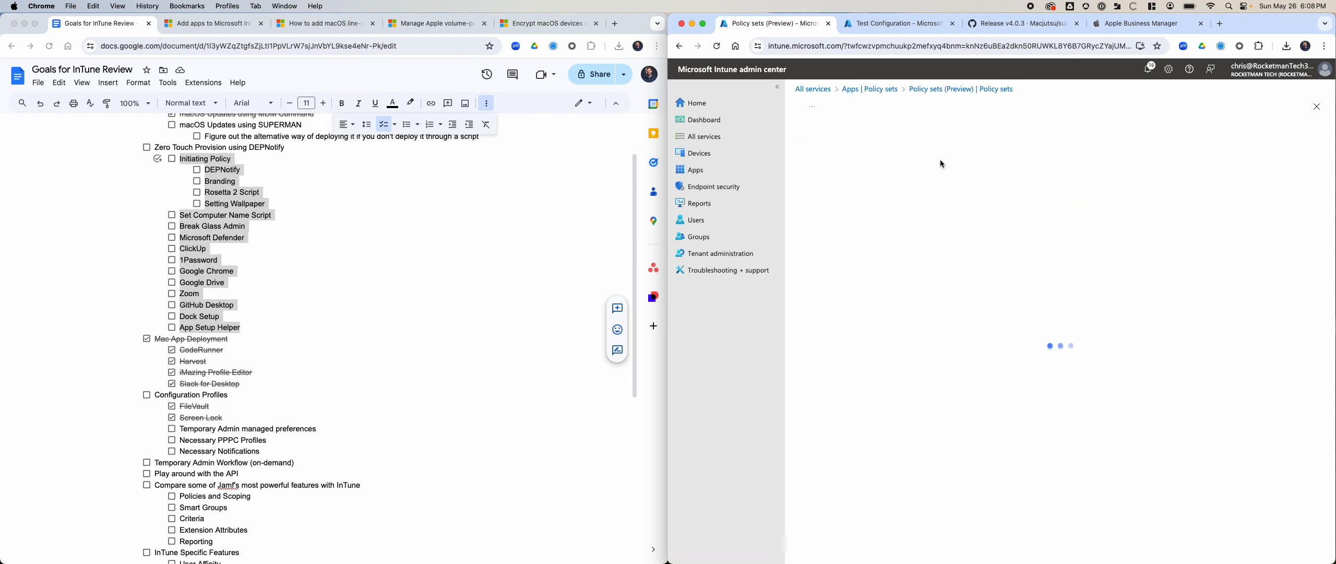